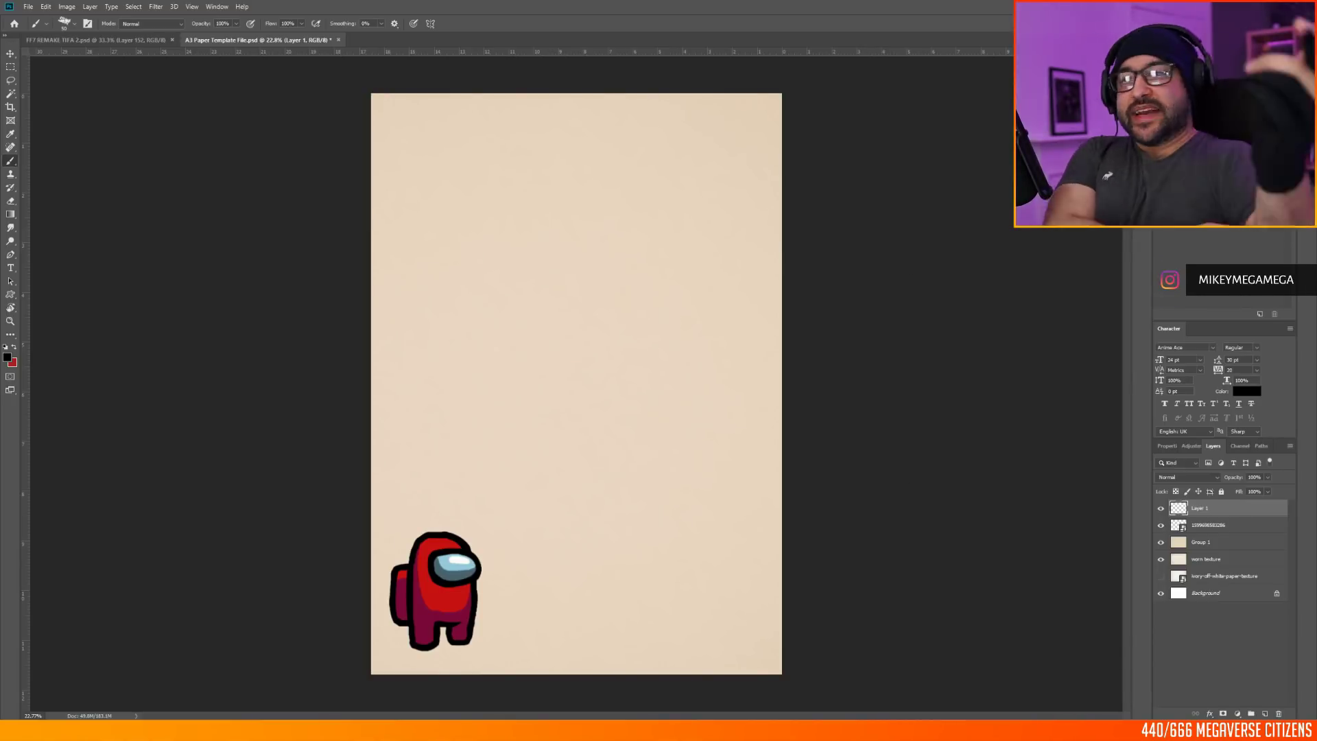
Step: Sketch a tall crewmate's body, legs and oval visor in the middle of the page
drag(575, 146, 500, 494)
drag(597, 149, 642, 210)
mouse_move(507, 514)
mouse_down()
mouse_move(547, 473)
mouse_move(561, 428)
mouse_up()
drag(585, 470, 633, 520)
drag(655, 250, 638, 489)
drag(570, 171, 579, 167)
Step: Sketch the sloping lines and rays behind the crewmate and a wavy tendril beside its visor
drag(495, 255, 641, 317)
drag(416, 101, 480, 227)
drag(635, 243, 749, 204)
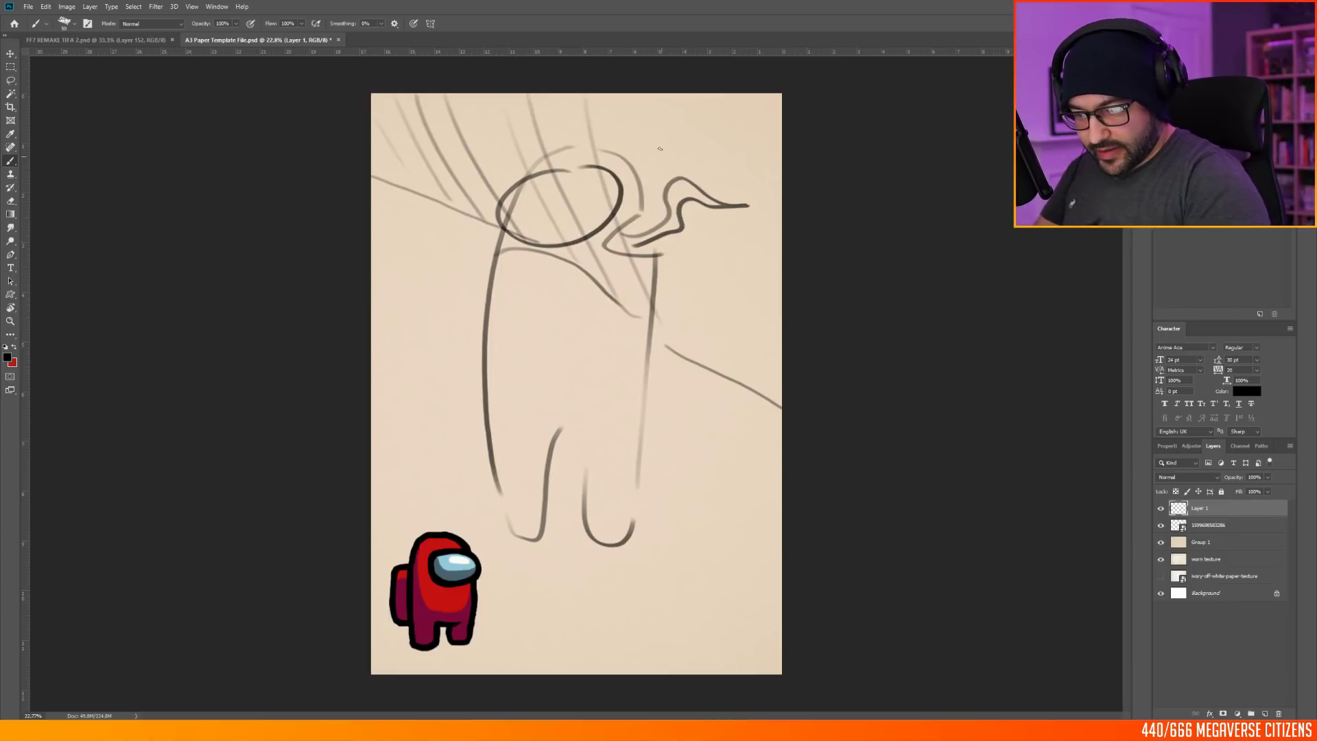
Step: Rough in small background figures and accent lines on both sides of the crewmate
drag(761, 151, 772, 337)
drag(419, 350, 481, 391)
drag(415, 259, 504, 285)
drag(374, 410, 459, 408)
drag(669, 504, 713, 491)
Step: Fade the first sketch layer to 17% opacity and start a new figure's head and torso on a new layer
drag(1267, 477, 1201, 483)
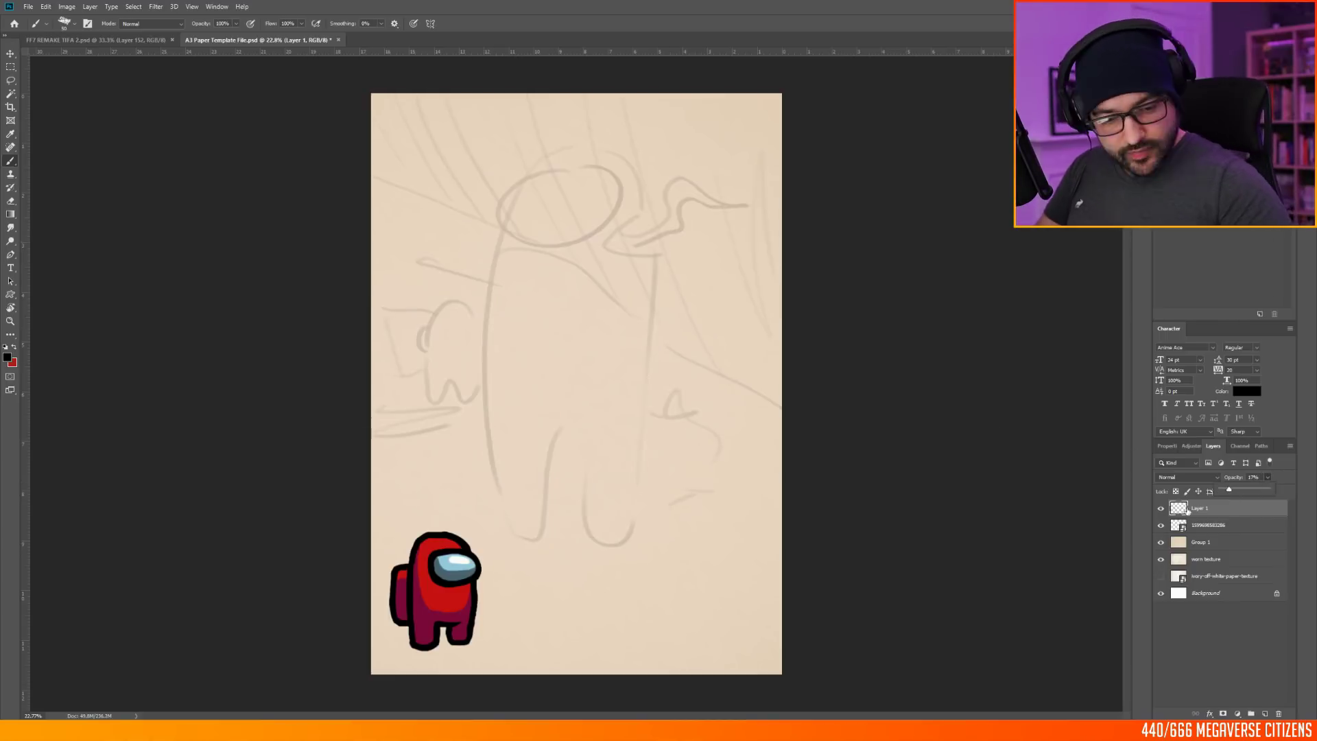
click(1265, 714)
drag(597, 124, 649, 125)
mouse_move(609, 130)
mouse_down()
mouse_move(594, 216)
mouse_move(535, 270)
mouse_up()
drag(549, 273, 568, 393)
drag(658, 237, 633, 383)
Step: Sketch the figure's waist, hips, upper leg and the cropped jacket's side and hem
drag(551, 356, 566, 502)
drag(532, 408, 515, 508)
mouse_move(638, 398)
mouse_down()
mouse_move(703, 470)
mouse_move(563, 507)
mouse_up()
drag(501, 549, 549, 669)
drag(529, 233, 449, 370)
drag(449, 371, 672, 329)
Step: Sketch the helmet's visor and rear edge, and erase stray lines around the visor
drag(524, 172, 628, 155)
drag(662, 127, 665, 203)
drag(513, 182, 630, 163)
drag(517, 201, 626, 190)
key(e)
drag(566, 209, 608, 196)
drag(530, 165, 623, 158)
Step: Sketch the backpack's outline and straps behind the figure's shoulder with the brush
key(b)
drag(659, 205, 691, 220)
drag(672, 260, 679, 274)
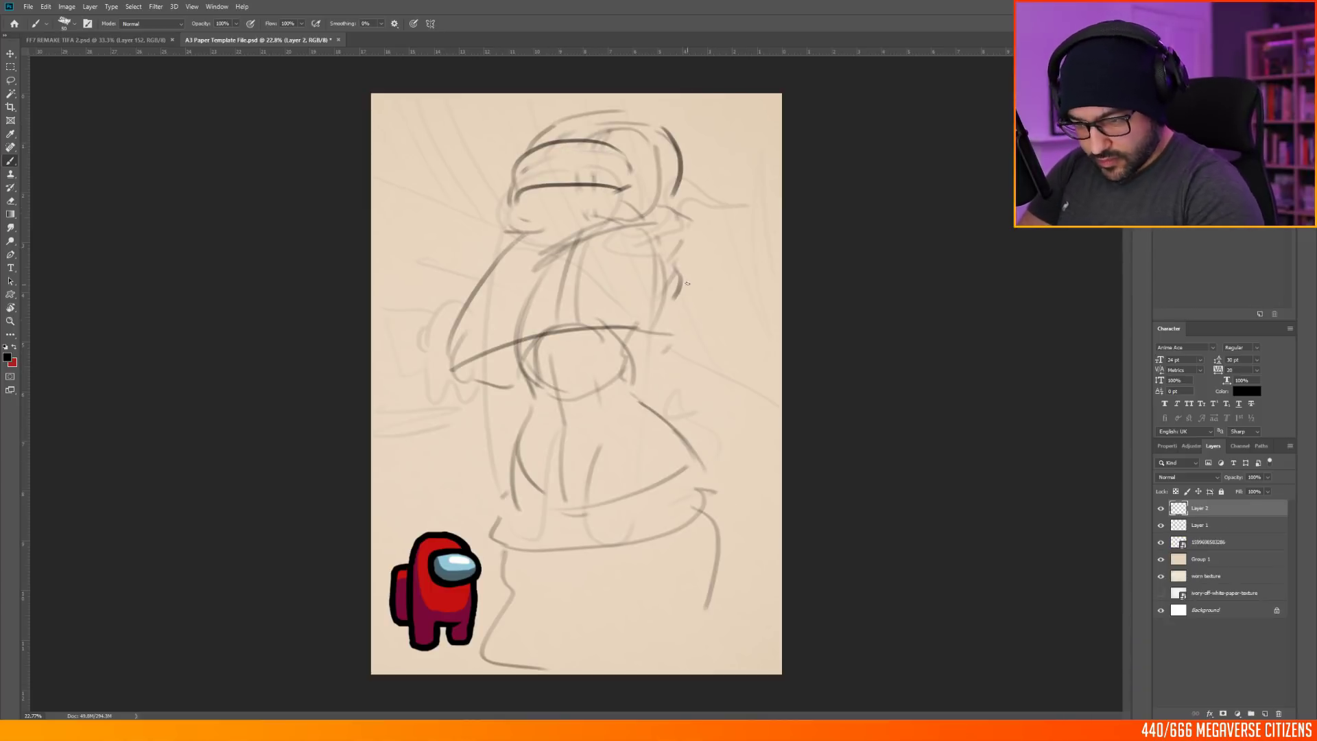
drag(680, 201, 707, 200)
drag(734, 227, 732, 334)
drag(736, 336, 689, 419)
Step: Lower the second sketch layer's opacity and outline a rounded helmet on a new layer
click(1268, 478)
click(1239, 490)
mouse_move(519, 157)
mouse_down()
mouse_move(508, 205)
mouse_move(658, 231)
mouse_up()
key(ctrl+z)
click(1265, 714)
drag(499, 218, 666, 189)
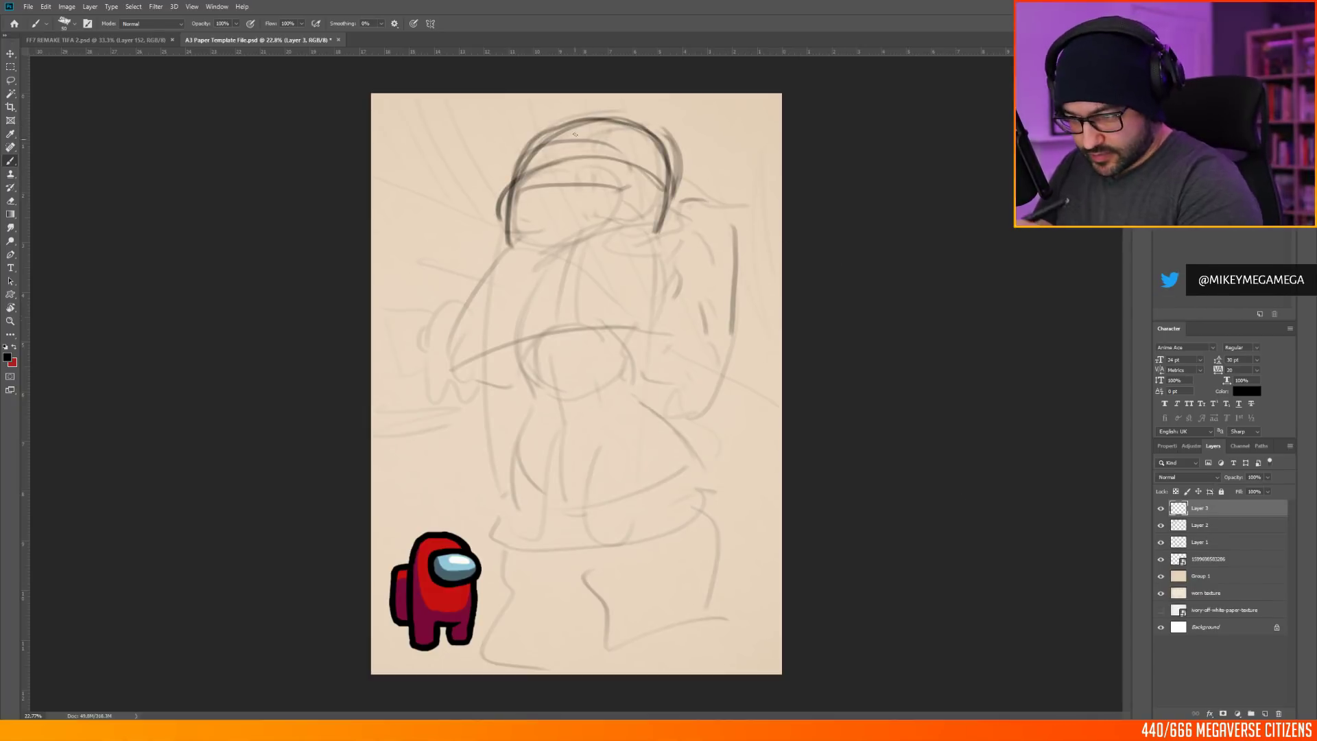
drag(564, 131, 551, 230)
Step: Hide Layer 1 and Layer 2, and sketch the cropped jacket's shoulders and hem below the helmet
click(1161, 525)
click(1161, 542)
drag(463, 273, 426, 357)
drag(671, 262, 711, 347)
drag(556, 364, 688, 401)
drag(478, 384, 642, 402)
Step: Sketch the figure's lower chest, waist, waistband, hips and thighs below the jacket
drag(464, 389, 502, 441)
drag(542, 393, 603, 428)
drag(505, 372, 478, 420)
drag(478, 532, 624, 538)
drag(667, 559, 694, 623)
drag(505, 586, 521, 662)
mouse_move(482, 433)
mouse_down()
mouse_move(478, 533)
mouse_move(568, 622)
mouse_up()
drag(594, 486, 566, 606)
mouse_move(672, 413)
mouse_down()
mouse_move(649, 459)
mouse_move(723, 672)
mouse_up()
drag(478, 425, 488, 475)
Step: Draw the helmet's visor and darken the jacket's hem band
mouse_move(519, 155)
mouse_down()
mouse_move(509, 203)
mouse_move(605, 191)
mouse_up()
drag(498, 194, 610, 193)
drag(501, 202, 631, 164)
mouse_move(498, 164)
mouse_down()
mouse_move(507, 206)
mouse_move(479, 252)
mouse_up()
drag(458, 362, 665, 355)
drag(660, 365, 692, 400)
Step: Outline the backpack behind the jacket with its top, outer side and bottom edge
mouse_move(669, 236)
mouse_down()
mouse_move(718, 343)
mouse_move(760, 247)
mouse_up()
drag(750, 245, 716, 418)
drag(710, 423, 622, 437)
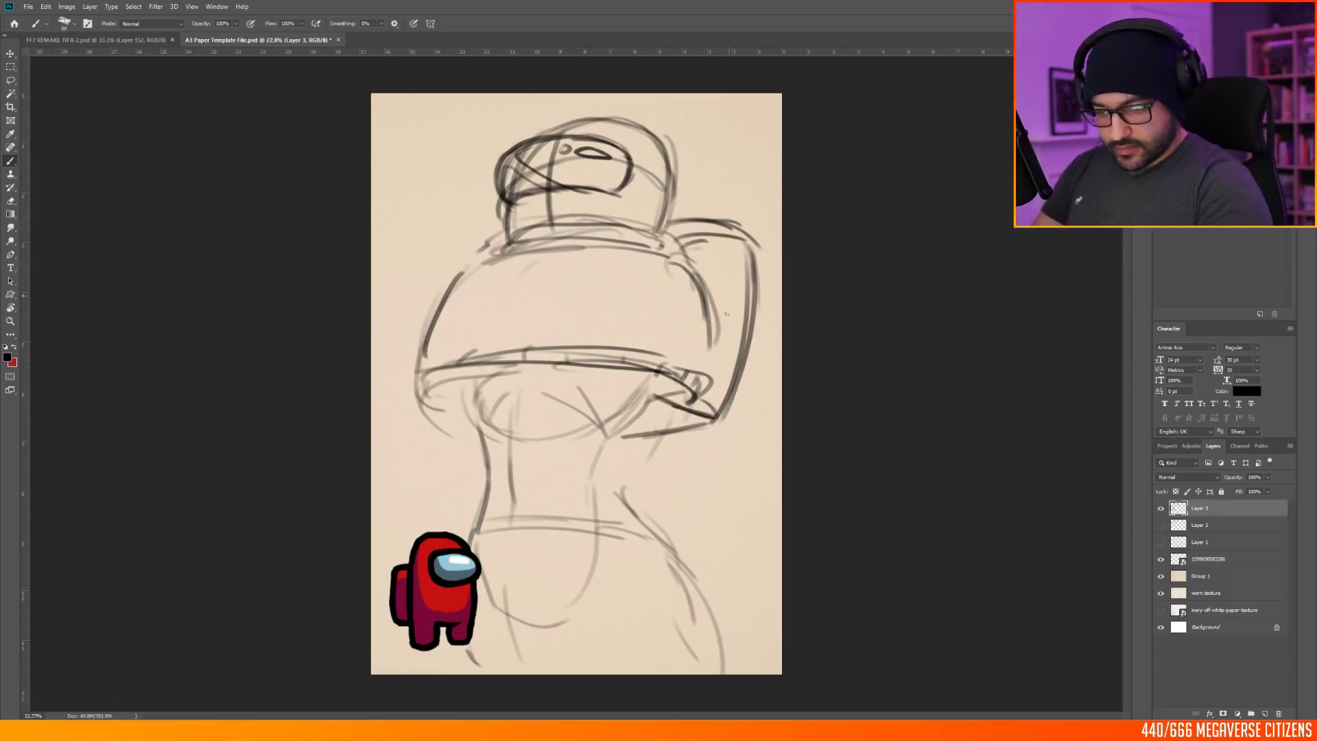
Step: Sketch the long sleeve hanging on the crewmate icon's side of the figure
drag(449, 389, 470, 538)
drag(649, 363, 664, 428)
drag(425, 340, 449, 513)
drag(473, 364, 483, 399)
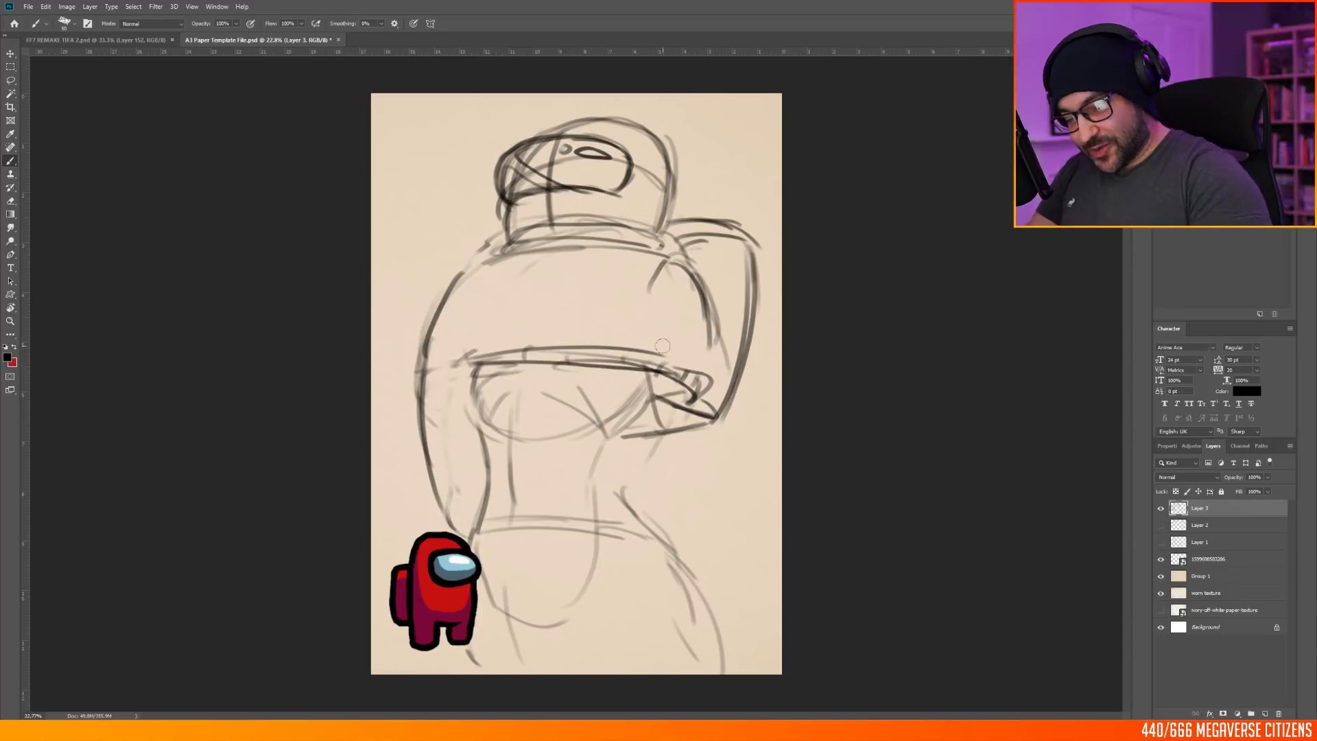
Step: Sketch the sleeve on the backpack side, with its cuff and the hand below
drag(667, 263, 651, 356)
drag(710, 288, 753, 453)
drag(651, 370, 686, 545)
drag(743, 458, 752, 506)
drag(745, 415, 686, 548)
drag(762, 542, 711, 582)
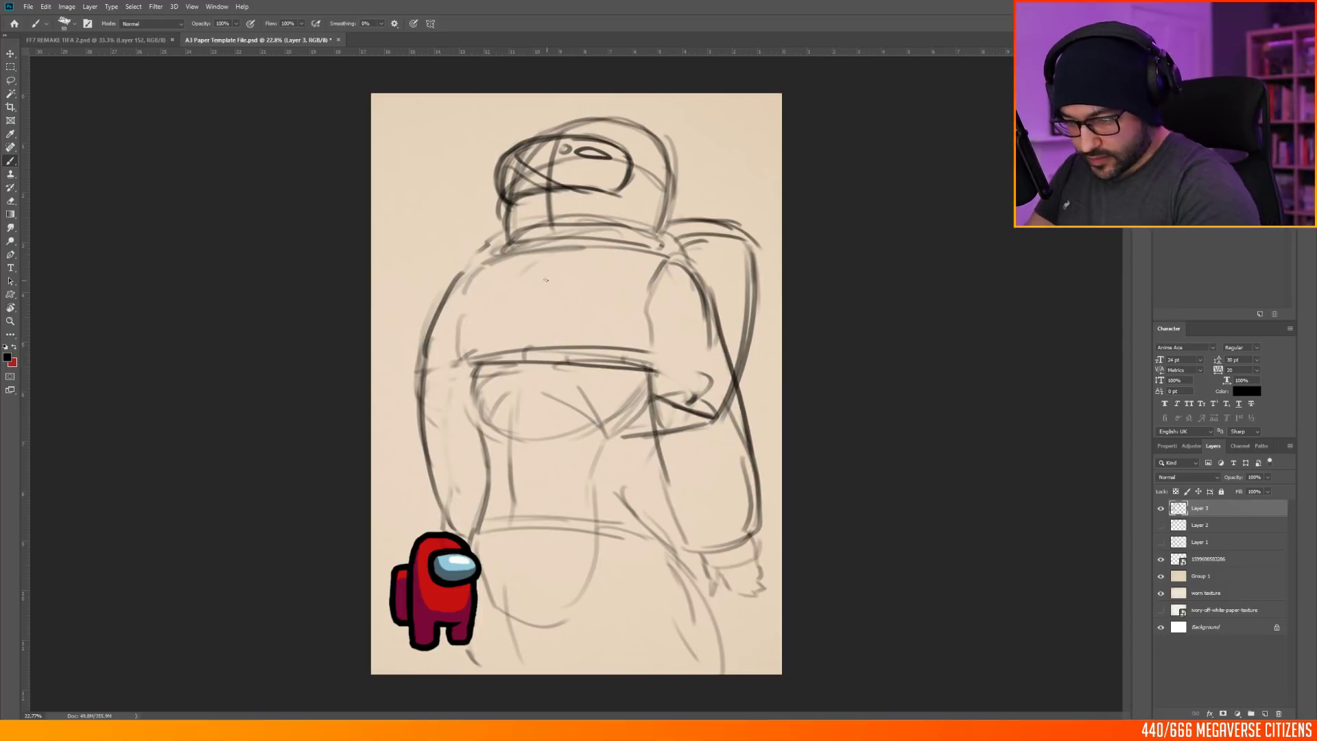
Step: Add a chest patch, folds, a shoulder hose and backpack details, plus contour lines on the abdomen
drag(536, 261, 473, 290)
drag(492, 287, 492, 336)
drag(557, 311, 541, 347)
mouse_move(540, 262)
mouse_down()
mouse_move(621, 257)
mouse_move(671, 272)
mouse_up()
mouse_move(655, 249)
mouse_down()
mouse_move(710, 227)
mouse_move(735, 274)
mouse_up()
drag(739, 283, 721, 342)
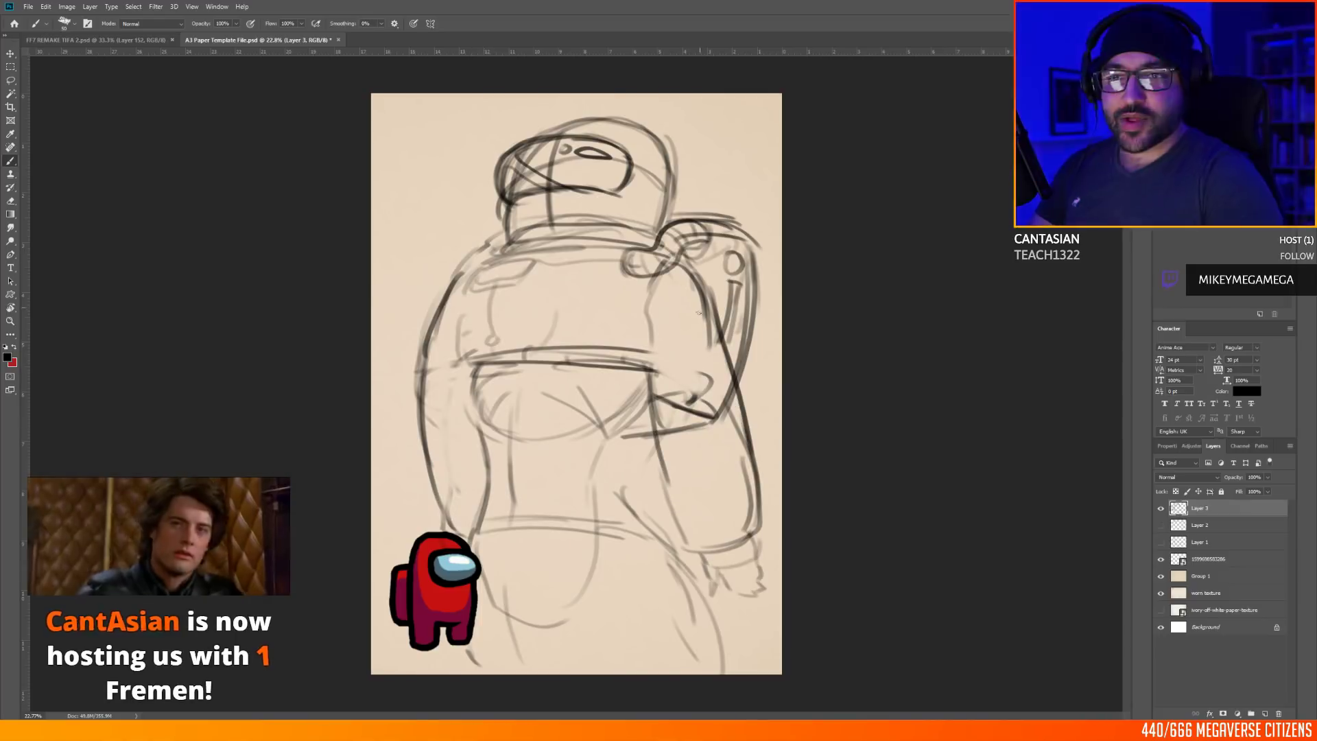
drag(520, 384, 515, 462)
drag(539, 424, 498, 540)
Step: Add a new layer, hide Layer 3, and draw shoulder, hip and side guidelines for a new pose
click(1265, 714)
click(1161, 524)
drag(494, 204, 668, 163)
mouse_move(515, 204)
mouse_down()
mouse_move(470, 673)
mouse_move(430, 659)
mouse_up()
drag(688, 177, 706, 669)
drag(377, 487, 920, 480)
Step: Rough in the new figure's head, neck, shoulder line and ribcage
drag(578, 112, 559, 185)
drag(559, 184, 618, 209)
drag(522, 227, 675, 204)
drag(589, 319, 582, 605)
mouse_move(556, 228)
mouse_down()
mouse_move(501, 376)
mouse_move(507, 322)
mouse_up()
drag(525, 242, 668, 218)
Step: Construct the figure's pelvis, abdomen and curved waist below the ribcage
drag(457, 481, 529, 465)
drag(621, 449, 493, 564)
drag(445, 464, 609, 454)
drag(495, 472, 517, 580)
drag(468, 362, 463, 469)
drag(559, 355, 568, 480)
drag(556, 423, 535, 518)
drag(487, 345, 496, 415)
drag(536, 237, 487, 508)
drag(474, 385, 432, 518)
drag(586, 344, 641, 460)
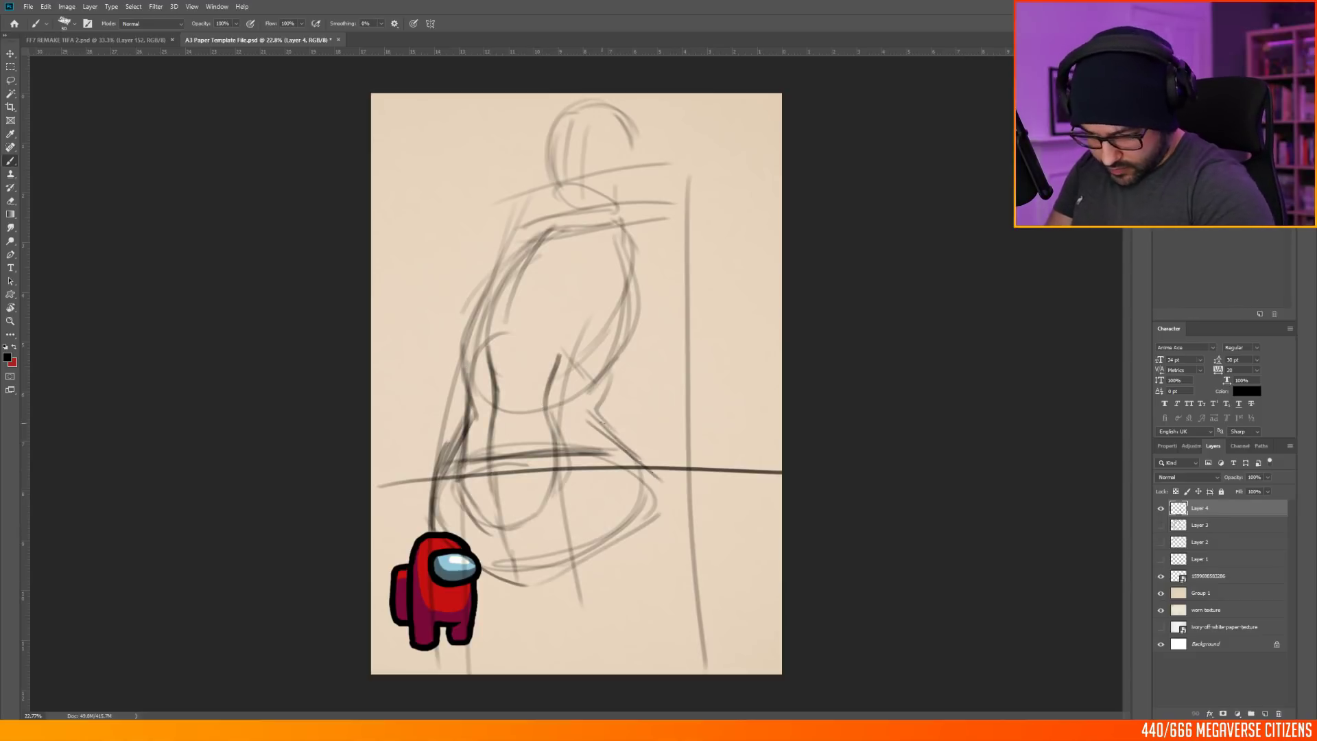
Step: Sketch the figure's outer hip and thighs down to the bottom of the page
drag(597, 412, 675, 525)
drag(577, 553, 496, 674)
drag(665, 528, 568, 674)
drag(541, 621, 696, 475)
drag(689, 505, 655, 673)
Step: Sketch the figure's shoulders and bust, and reinforce the torso and hip contours
drag(623, 230, 660, 274)
drag(676, 218, 660, 273)
drag(532, 233, 442, 296)
drag(439, 310, 477, 353)
drag(487, 341, 587, 326)
drag(616, 266, 596, 337)
mouse_move(650, 281)
mouse_down()
mouse_move(590, 411)
mouse_move(646, 515)
mouse_up()
drag(642, 449, 675, 494)
drag(446, 424, 437, 466)
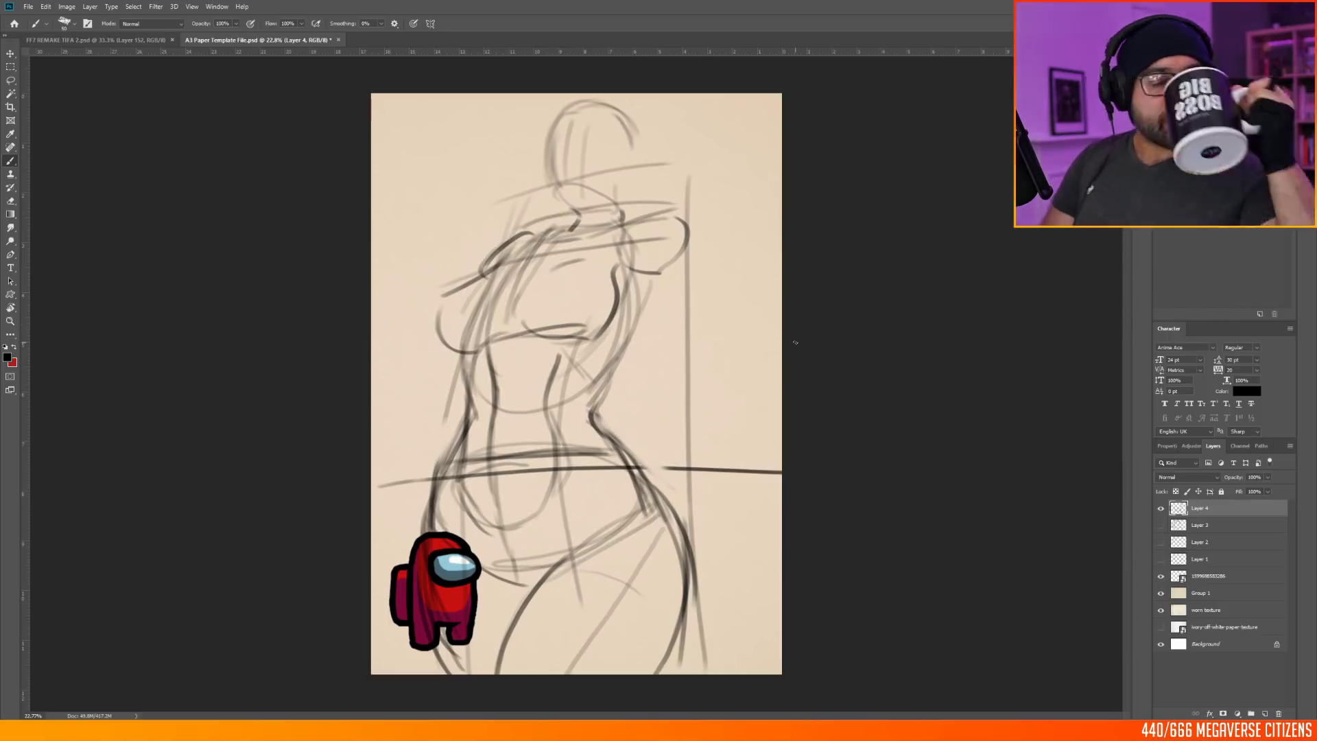
Step: Scale the Layer 4 figure down and reposition it on the page
key(ctrl+t)
drag(372, 95, 435, 165)
drag(597, 371, 577, 341)
key(Return)
Step: Redraw the figure's head with a brow line and a clear jaw contour
drag(568, 154, 646, 161)
drag(565, 180, 626, 169)
drag(644, 170, 626, 285)
Step: Extend the thighs to the page's lower edge and sketch the waistband and waist contours
drag(532, 607, 511, 673)
drag(668, 604, 634, 673)
drag(468, 621, 502, 670)
drag(495, 428, 614, 425)
mouse_move(493, 413)
mouse_down()
mouse_move(450, 530)
mouse_move(489, 456)
mouse_up()
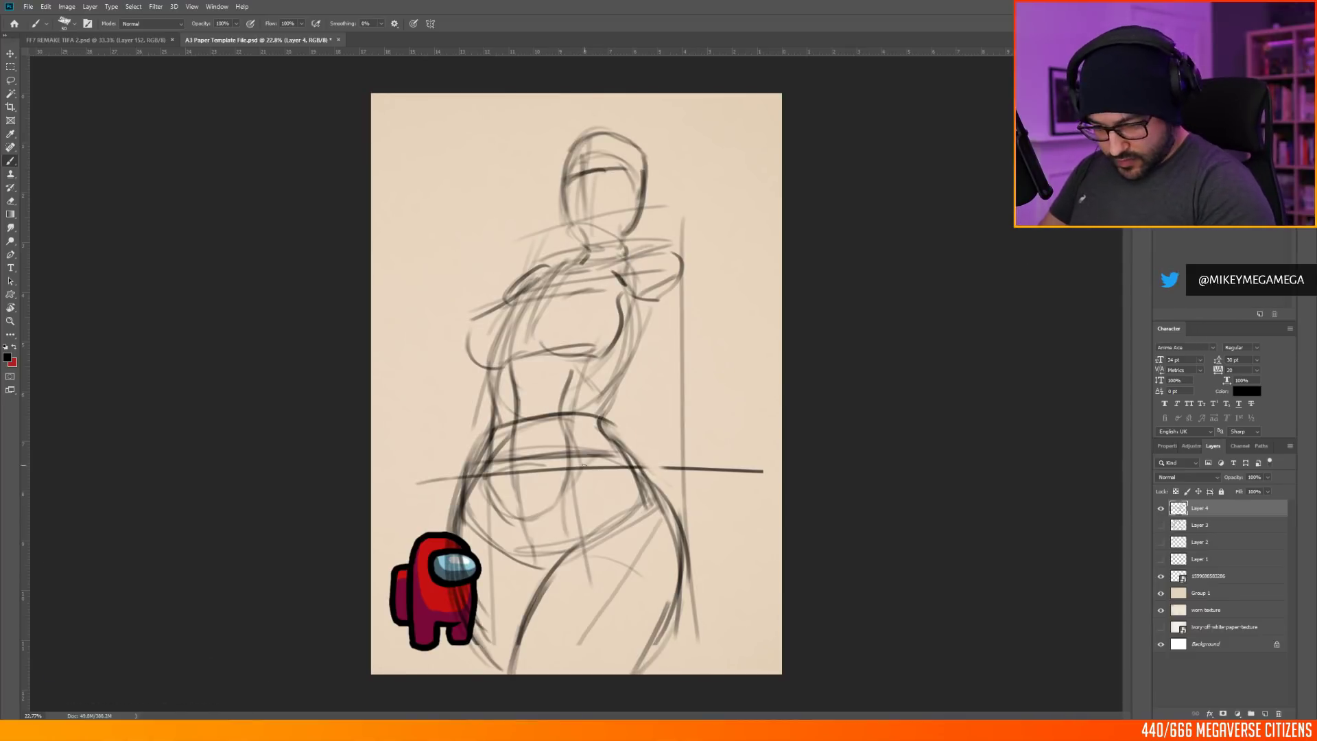
drag(608, 392, 566, 434)
drag(628, 372, 603, 417)
Step: Add a new layer and draw the helmet's visor and outer shell around the head
click(1265, 714)
mouse_move(645, 197)
mouse_down()
mouse_move(524, 209)
mouse_move(623, 204)
mouse_up()
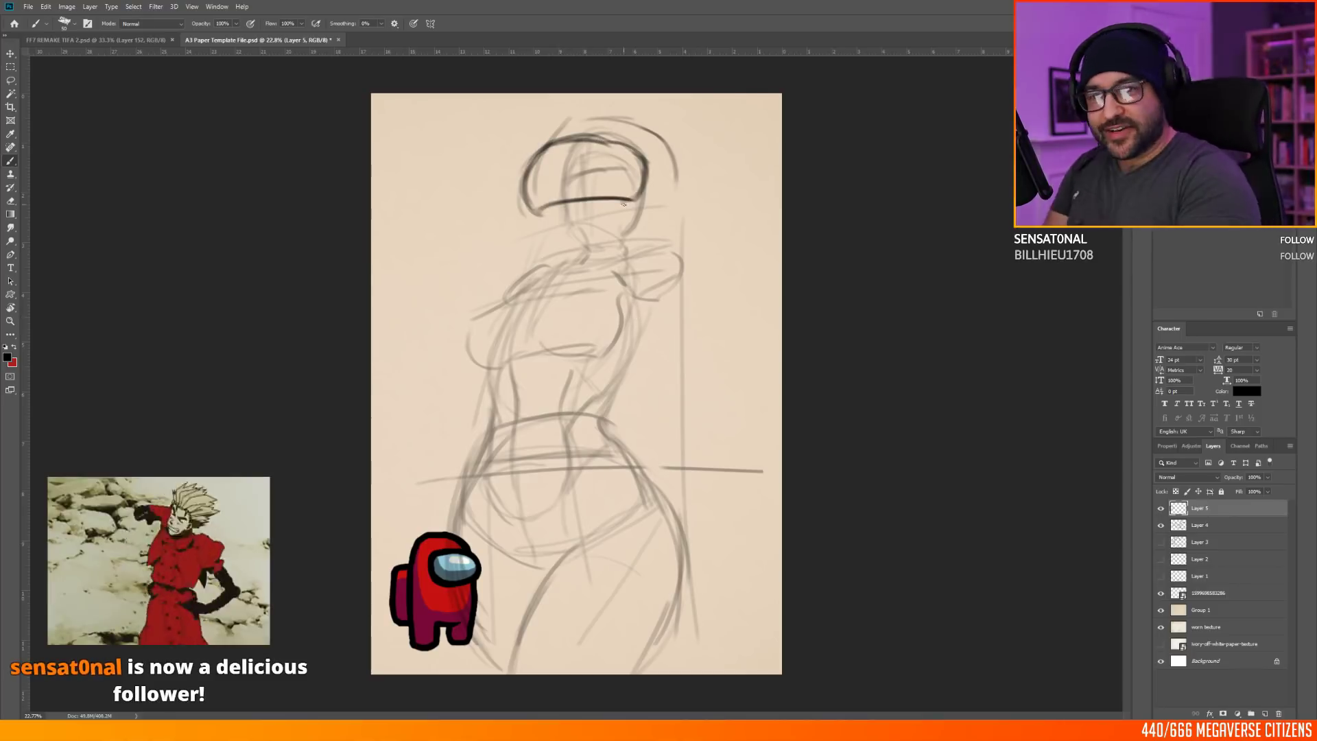
drag(587, 137, 644, 159)
drag(543, 146, 607, 113)
mouse_move(573, 116)
mouse_down()
mouse_move(680, 164)
mouse_move(677, 199)
mouse_up()
mouse_move(539, 210)
mouse_down()
mouse_move(539, 227)
mouse_move(622, 197)
mouse_up()
drag(563, 123, 553, 143)
Step: Draw the collar ring and shoulder hose beneath the helmet, and shade in the visor
drag(525, 234, 676, 217)
mouse_move(499, 267)
mouse_down()
mouse_move(644, 233)
mouse_move(688, 239)
mouse_up()
drag(593, 137, 643, 159)
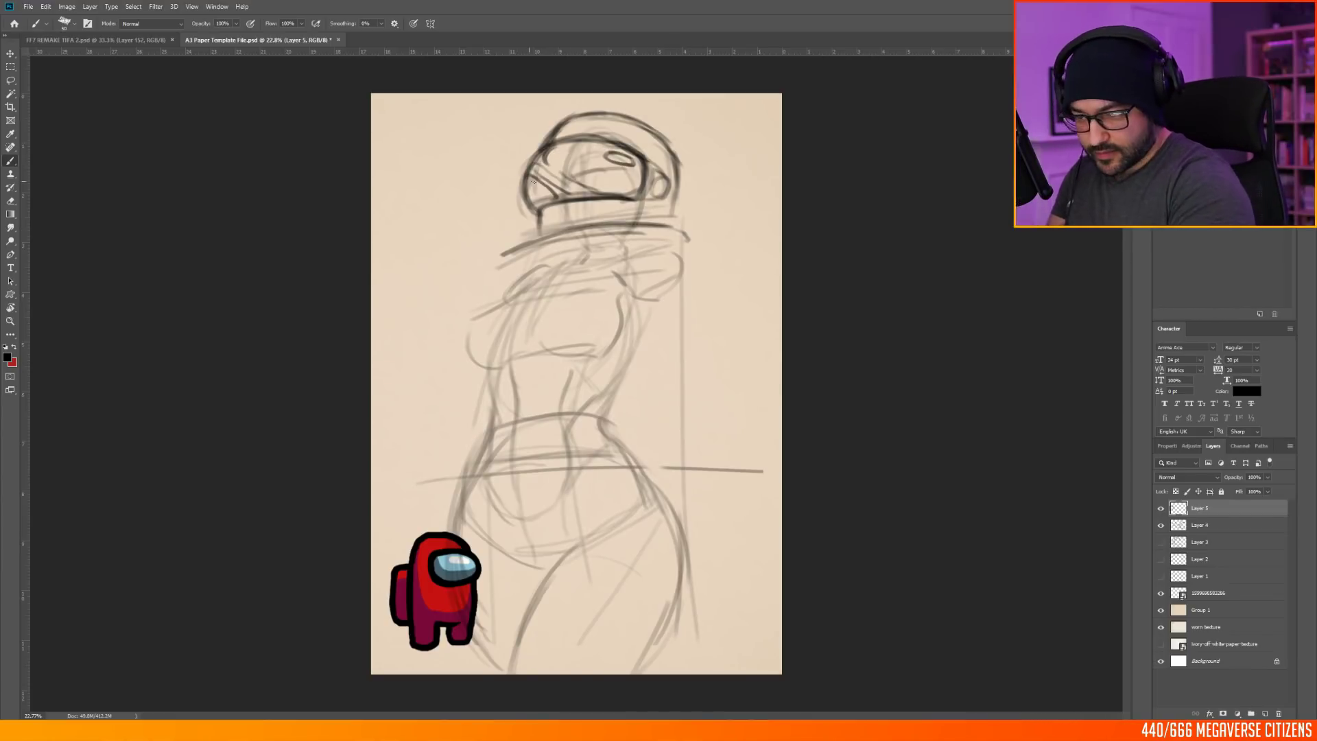
drag(598, 143, 638, 182)
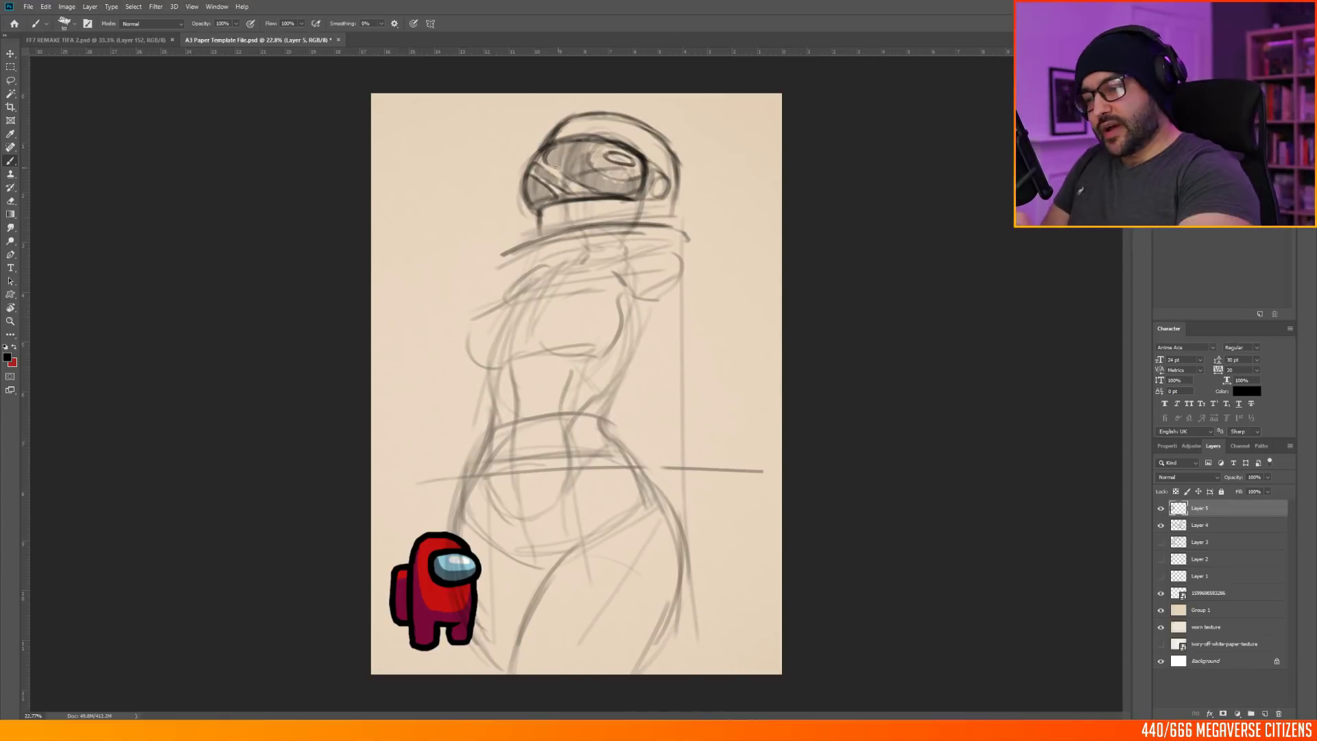
drag(586, 235, 681, 218)
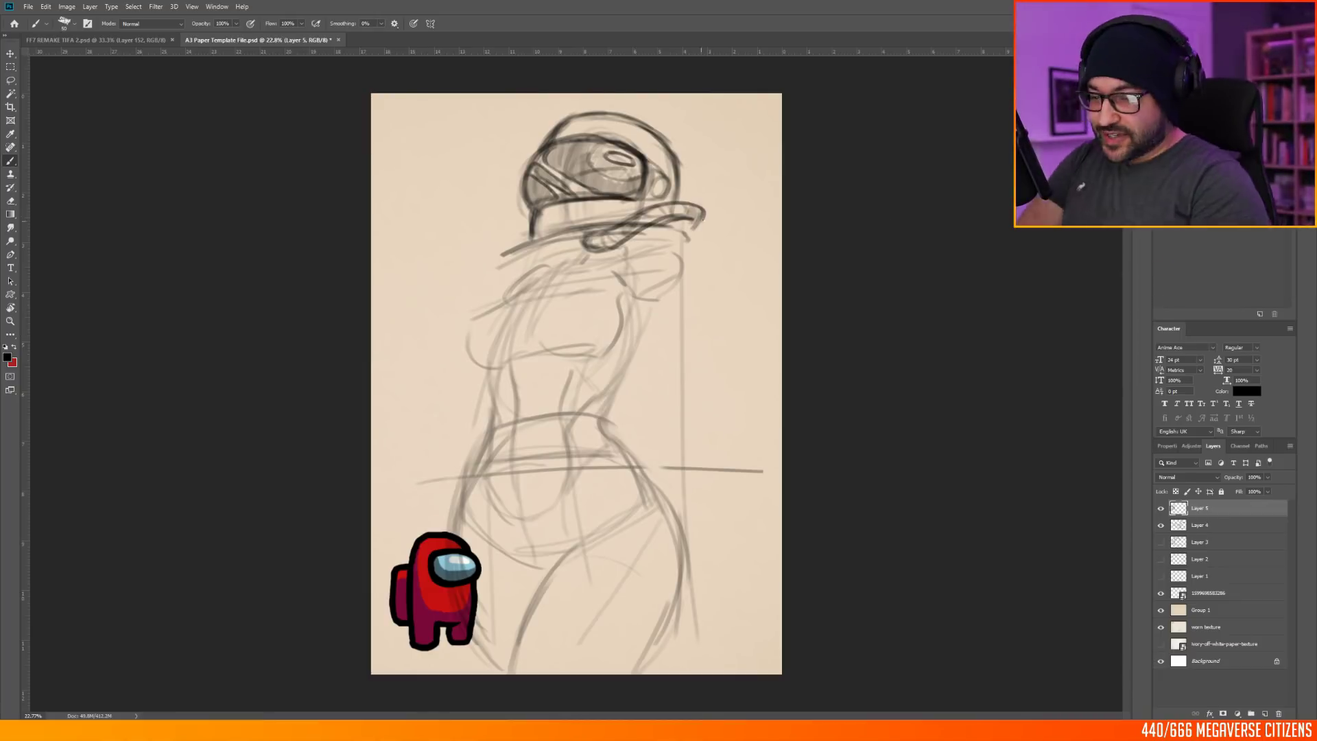
Step: Draw the suit's bulky shoulder and chest shell below the collar, with a curved lower hem and rounded side edge
drag(480, 274, 607, 228)
drag(699, 229, 693, 244)
drag(502, 254, 597, 224)
drag(679, 227, 694, 239)
drag(459, 377, 428, 358)
mouse_move(426, 350)
mouse_down()
mouse_move(656, 322)
mouse_move(485, 374)
mouse_up()
drag(461, 341, 577, 320)
drag(499, 255, 434, 360)
drag(447, 338, 535, 313)
drag(497, 253, 434, 358)
drag(502, 256, 448, 319)
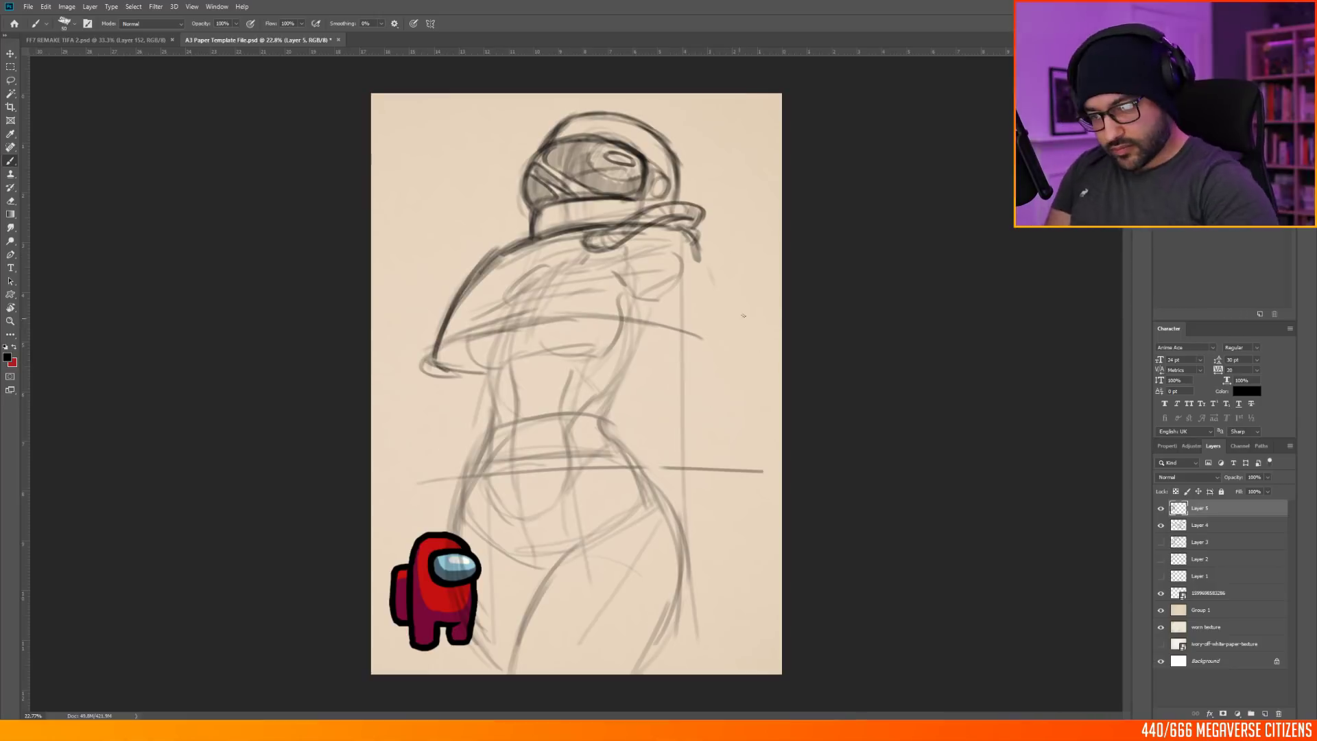
Step: Sketch a bent arm with its hand resting on the hip, and darken the chest contours beneath the shell's hem
drag(658, 250, 755, 329)
drag(693, 456, 773, 337)
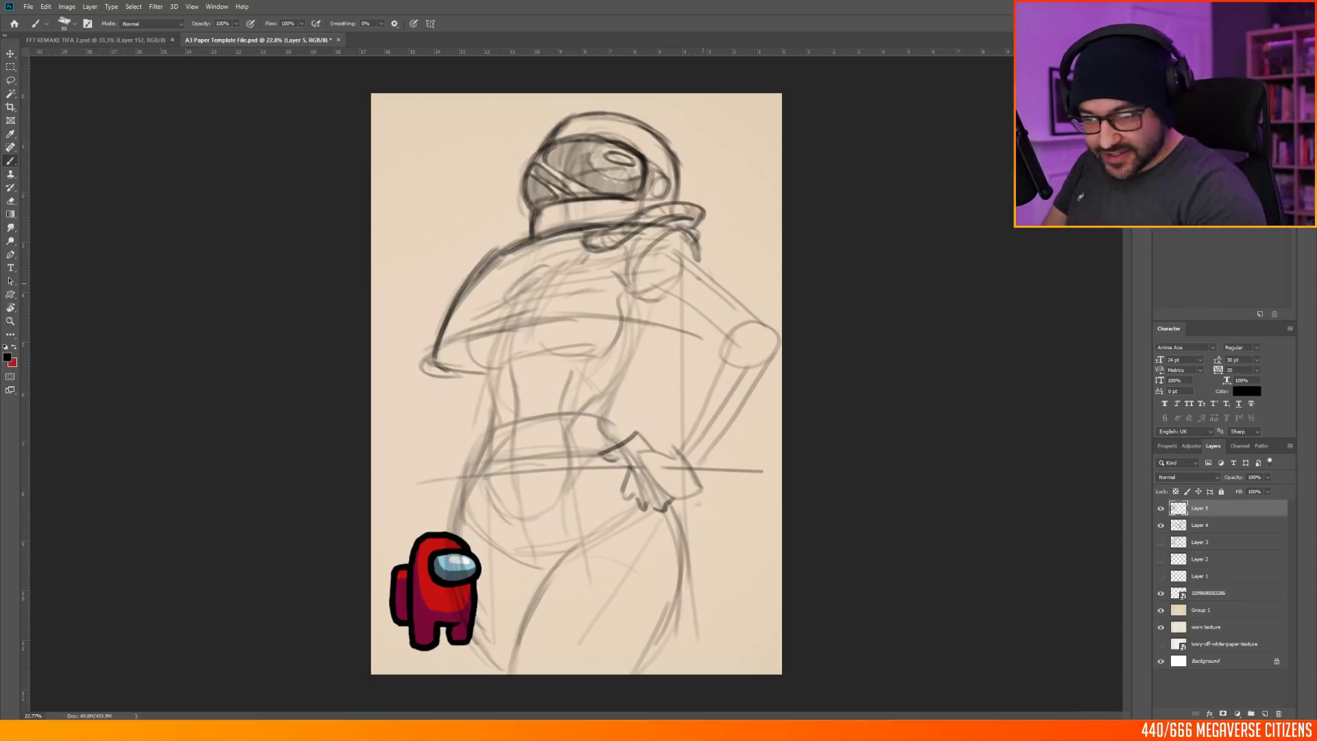
drag(442, 367, 607, 317)
drag(533, 335, 620, 343)
Step: Letter HAZMOOT in the page's upper corner beside the helmet, and delete the lettering with a selection
drag(382, 107, 384, 130)
drag(393, 105, 393, 128)
drag(399, 127, 413, 127)
drag(413, 105, 435, 123)
drag(437, 123, 457, 121)
drag(469, 104, 471, 105)
drag(489, 103, 490, 104)
mouse_move(509, 101)
mouse_down()
mouse_move(512, 121)
mouse_move(532, 123)
mouse_up()
key(l)
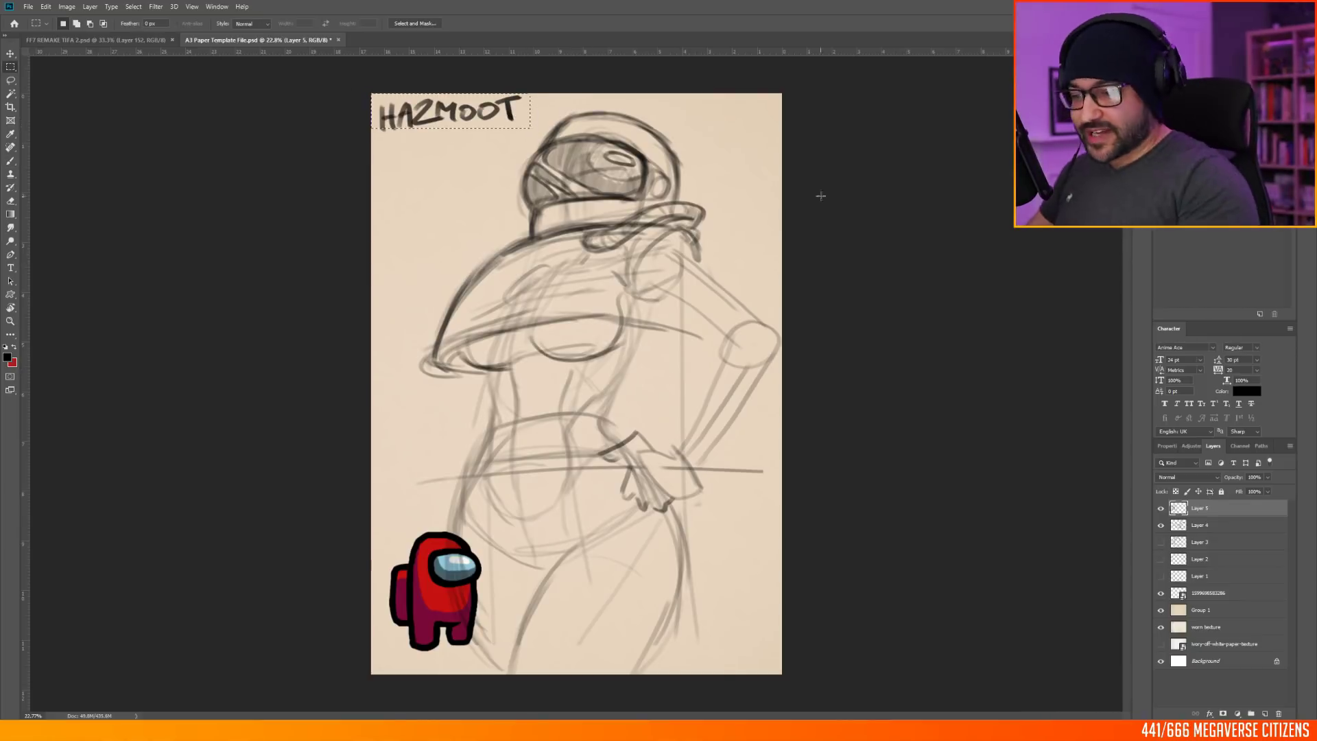
key(Delete)
key(ctrl+d)
Step: Draw the vertical panel seams down the midriff and the curved lines running between the hips
key(b)
drag(518, 369, 530, 410)
drag(527, 414, 510, 480)
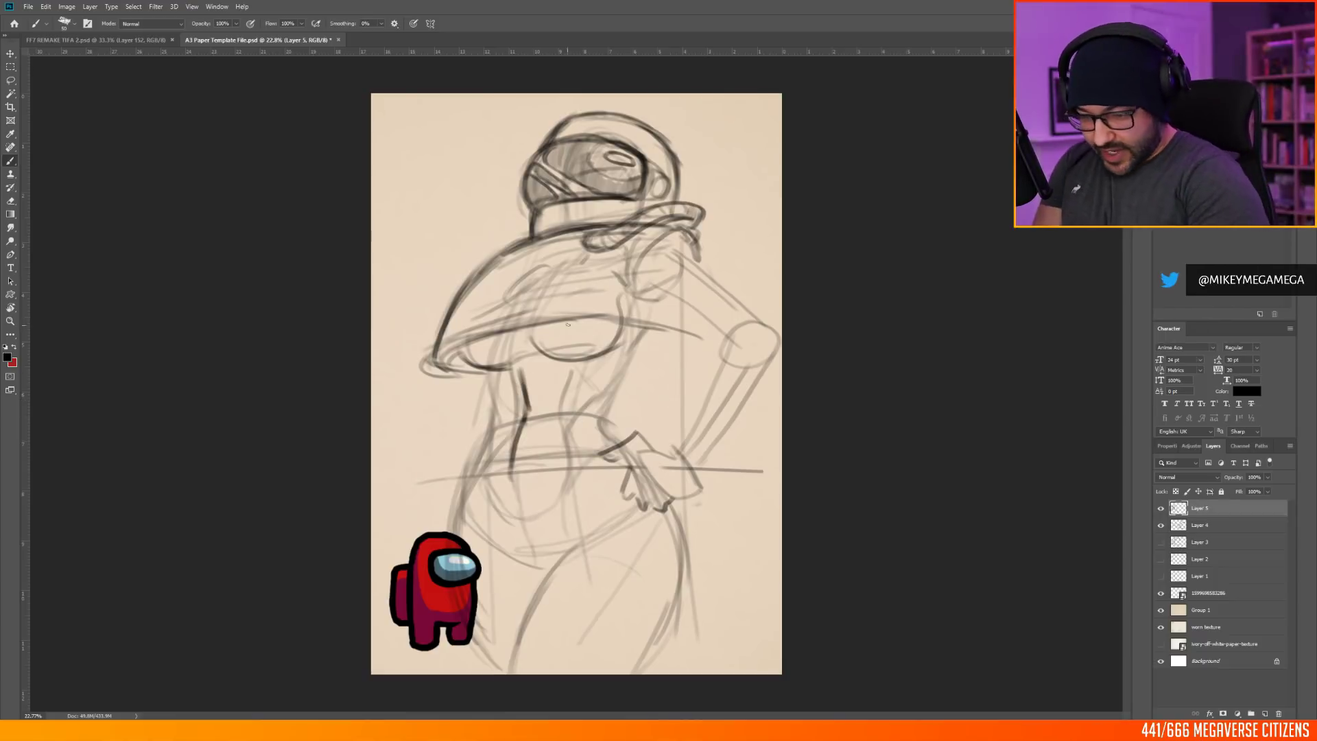
drag(580, 367, 578, 436)
drag(581, 454, 563, 550)
drag(583, 424, 585, 450)
drag(499, 374, 508, 426)
drag(501, 420, 535, 563)
drag(486, 341, 479, 365)
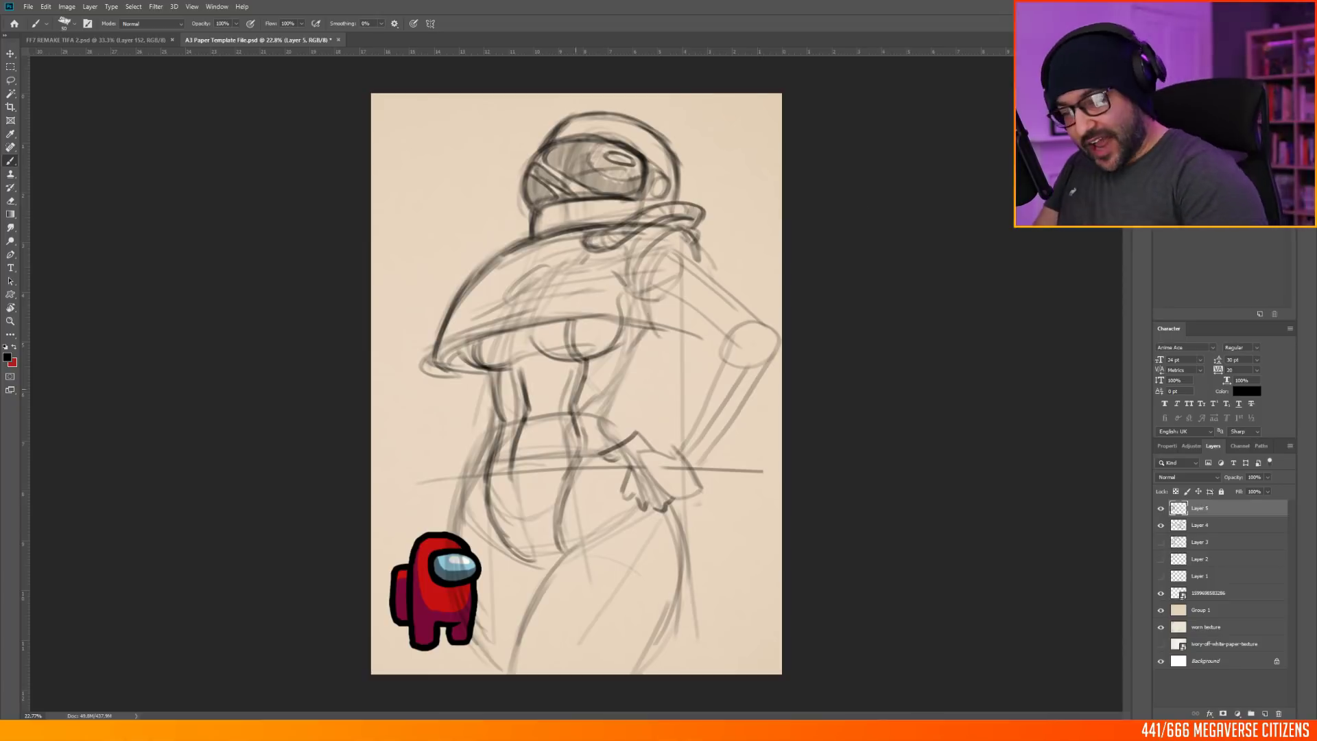
Step: Undo the last three strokes and redraw the shell's lower hem and the shoulder edge above the bent arm
key(ctrl+z)
key(ctrl+z)
key(ctrl+z)
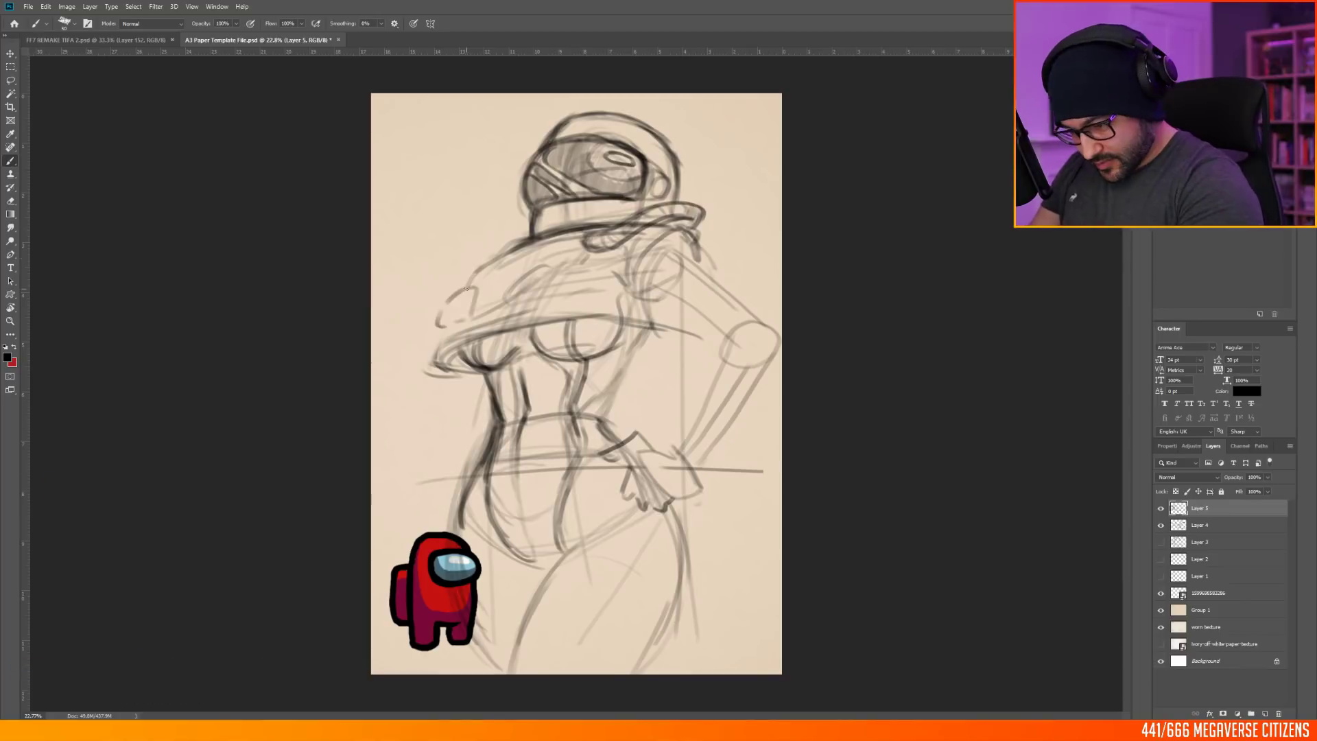
drag(443, 354, 655, 329)
drag(663, 343, 638, 381)
drag(686, 233, 733, 289)
Step: Add a new layer and draw bulky sleeves hanging straight down on both sides of the torso
click(1265, 713)
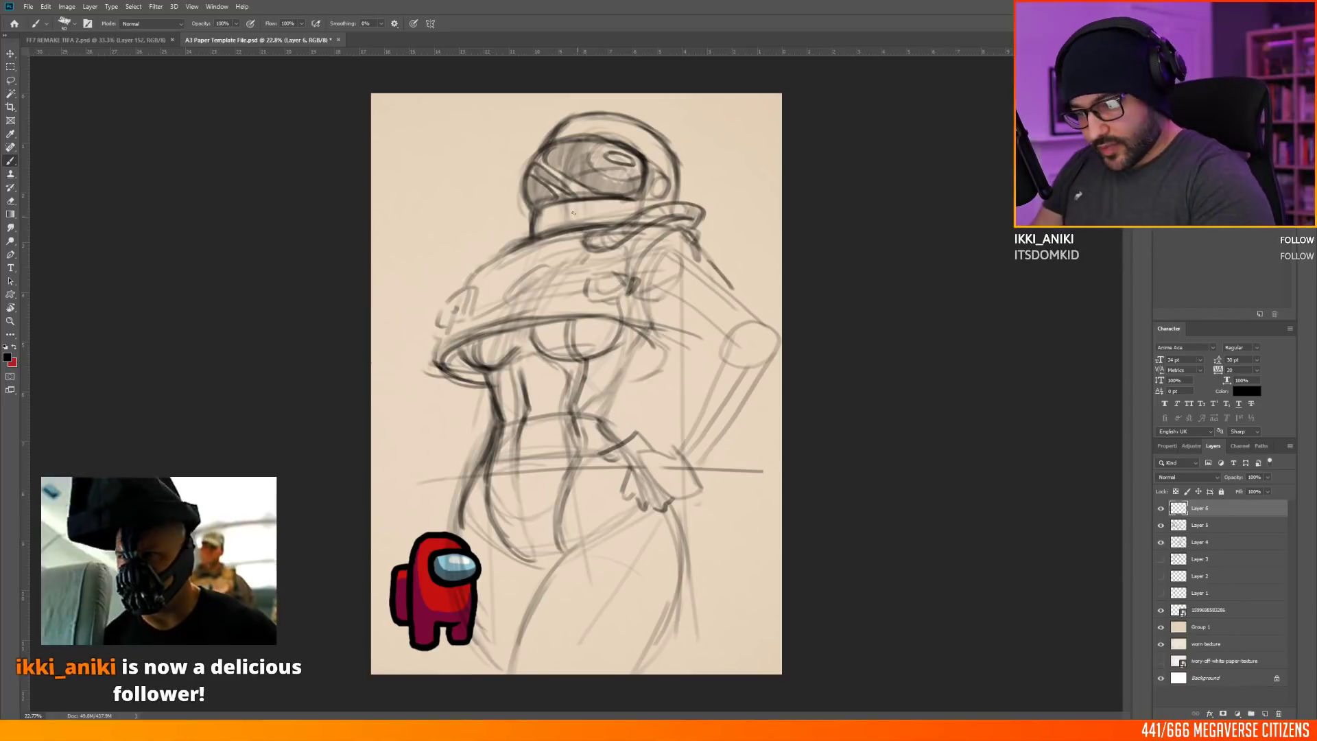
drag(436, 374, 454, 492)
drag(714, 278, 698, 492)
drag(635, 341, 672, 497)
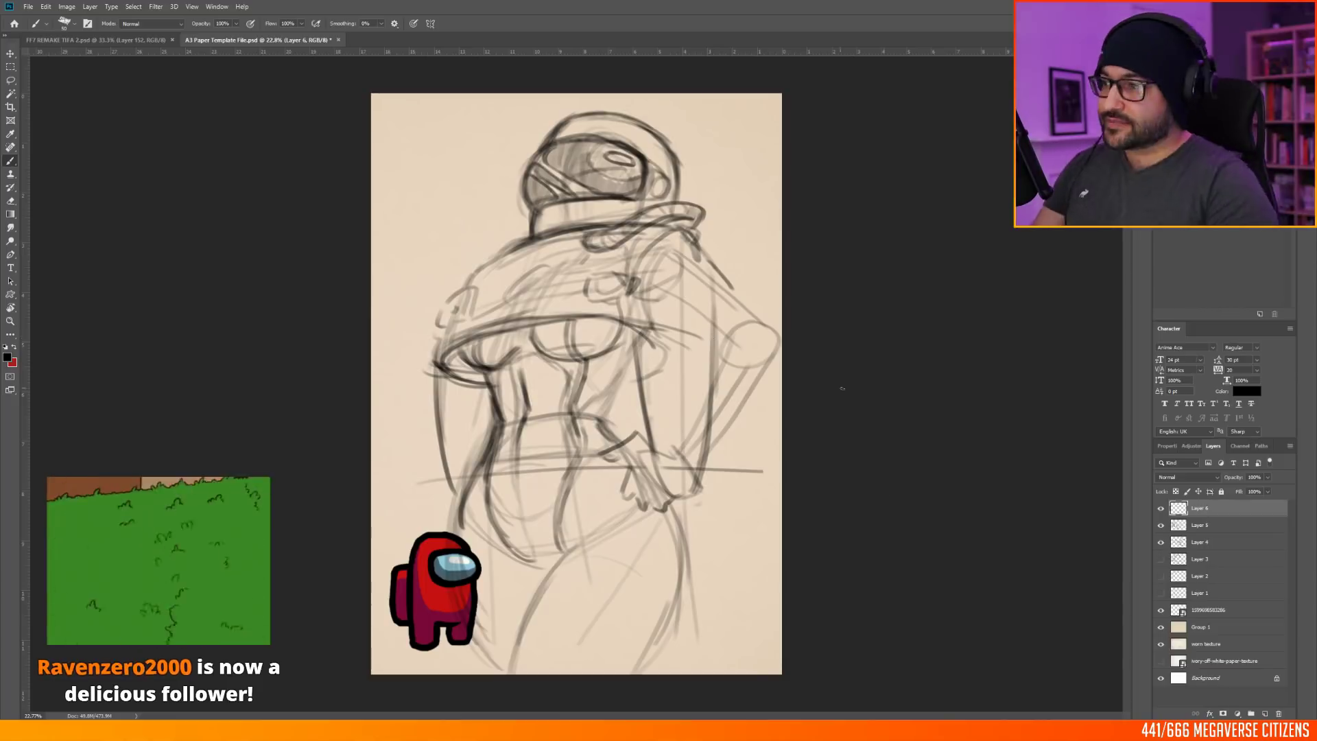
drag(518, 245, 439, 355)
drag(699, 236, 650, 330)
drag(643, 343, 688, 534)
Step: Thicken the near sleeve's outer contour and add a rounded wrist cuff and a band across the upper arm
drag(670, 500, 724, 511)
drag(689, 239, 736, 391)
drag(672, 507, 734, 494)
drag(715, 278, 731, 448)
drag(721, 357, 715, 518)
drag(511, 282, 659, 263)
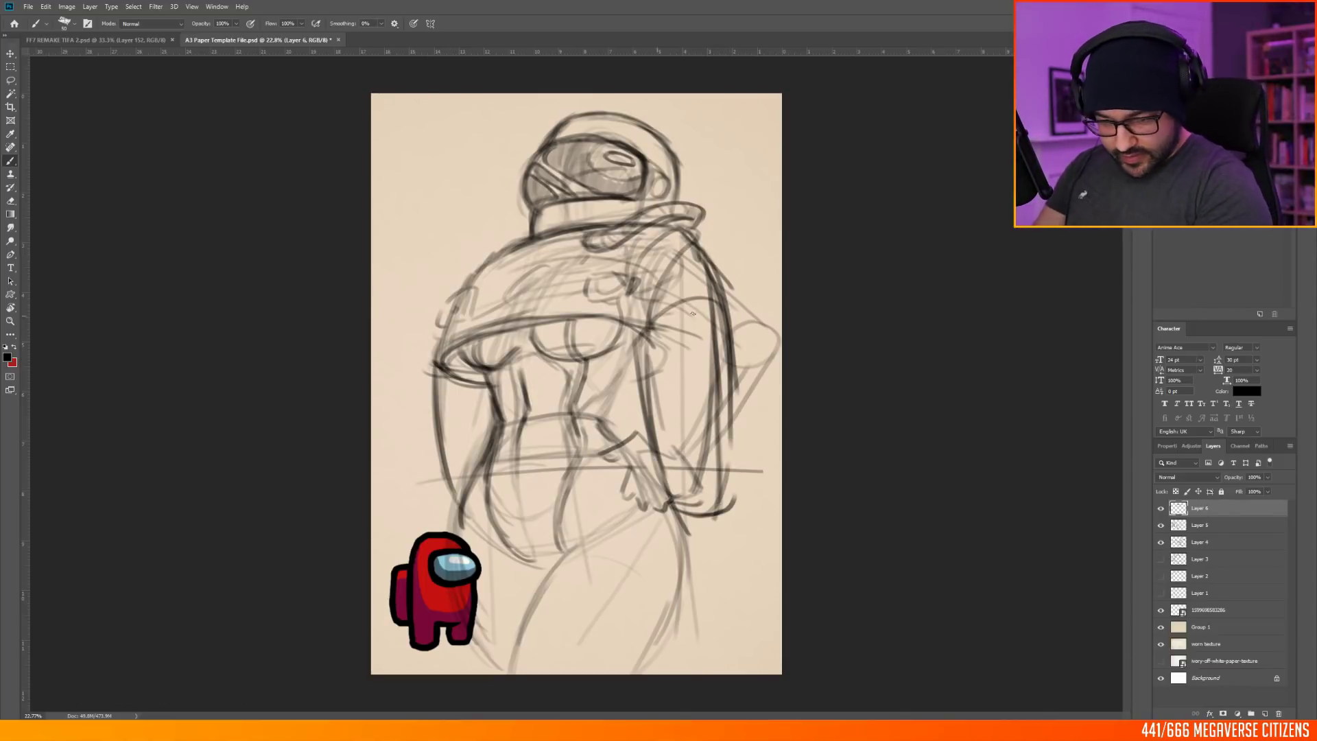
drag(648, 330, 720, 323)
drag(669, 492, 736, 491)
Step: Darken the contours under the shell and at the waist, and draw a wide belt across the hips
drag(463, 343, 491, 365)
drag(638, 353, 607, 426)
mouse_move(452, 515)
mouse_down()
mouse_move(635, 488)
mouse_move(689, 559)
mouse_up()
drag(634, 509, 453, 532)
Step: Erase the old bent arm and hand from Layer 5, and strengthen both waist contours on Layer 6
click(1205, 525)
drag(727, 284, 761, 412)
drag(633, 439, 649, 507)
click(1205, 509)
drag(640, 346, 618, 401)
mouse_move(484, 370)
mouse_down()
mouse_move(503, 439)
mouse_move(466, 513)
mouse_up()
Step: Erase the leftover arm lines around the near sleeve and cuff on Layer 5, and merge Layer 6 into it
click(1206, 522)
drag(713, 284, 724, 329)
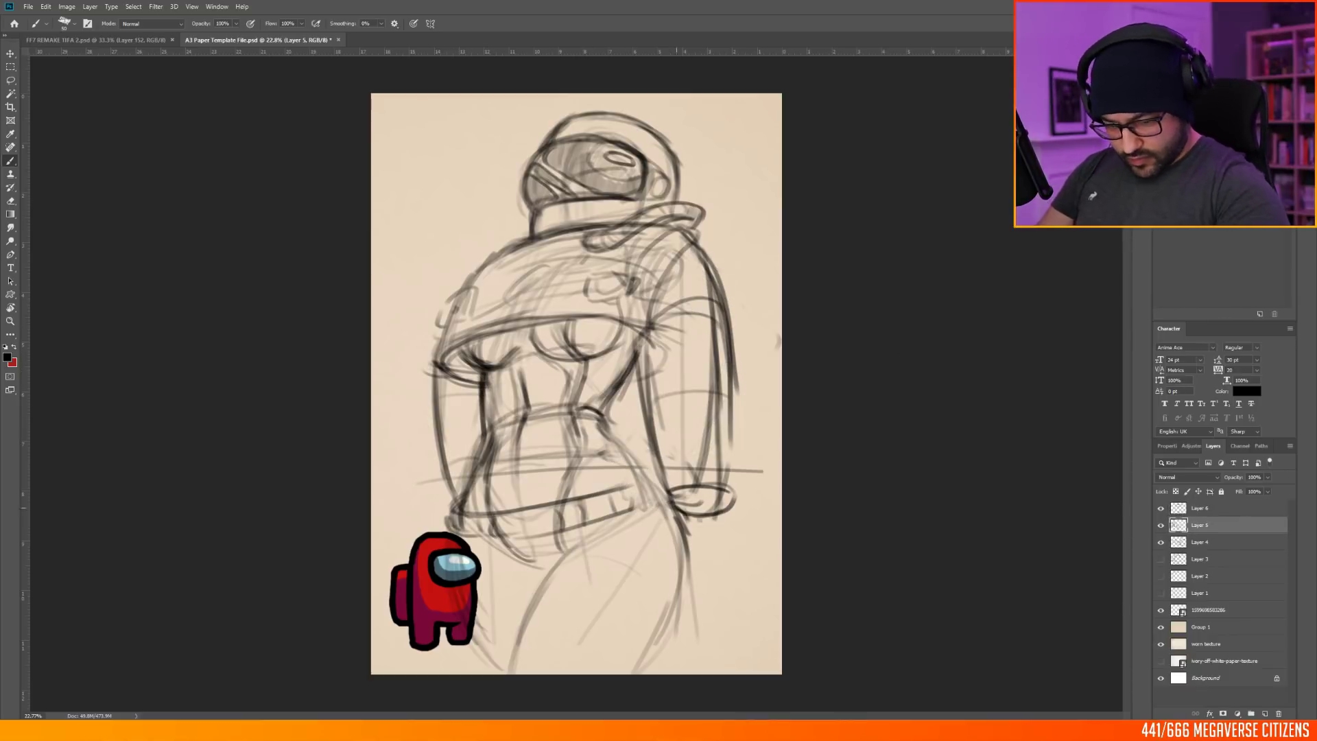
drag(671, 502, 726, 515)
click(1205, 509)
key(ctrl+e)
Step: Draw a backpack behind the near shoulder and firm up the cuff and the sleeve contours
drag(675, 488, 727, 489)
drag(734, 349, 735, 505)
drag(497, 246, 437, 367)
drag(701, 245, 751, 263)
drag(753, 265, 735, 351)
drag(753, 269, 734, 359)
mouse_move(704, 220)
mouse_down()
mouse_move(698, 243)
mouse_move(749, 295)
mouse_up()
Step: Redraw the helmet's outer contour and the far shoulder's slope, undoing the last shoulder stroke
drag(558, 130, 679, 182)
drag(538, 155, 527, 208)
drag(495, 252, 452, 310)
mouse_move(531, 237)
mouse_down()
mouse_move(480, 265)
mouse_move(617, 217)
mouse_up()
mouse_move(535, 234)
mouse_down()
mouse_move(626, 225)
mouse_move(448, 301)
mouse_up()
key(ctrl+z)
Step: Add small panel details across the chest shell, and draw fold lines and bands on both sleeves
drag(526, 294, 542, 289)
drag(553, 286, 567, 282)
drag(587, 230, 574, 256)
mouse_move(692, 268)
mouse_down()
mouse_move(697, 365)
mouse_move(722, 354)
mouse_up()
drag(676, 381, 731, 384)
drag(720, 370, 717, 405)
drag(444, 400, 479, 387)
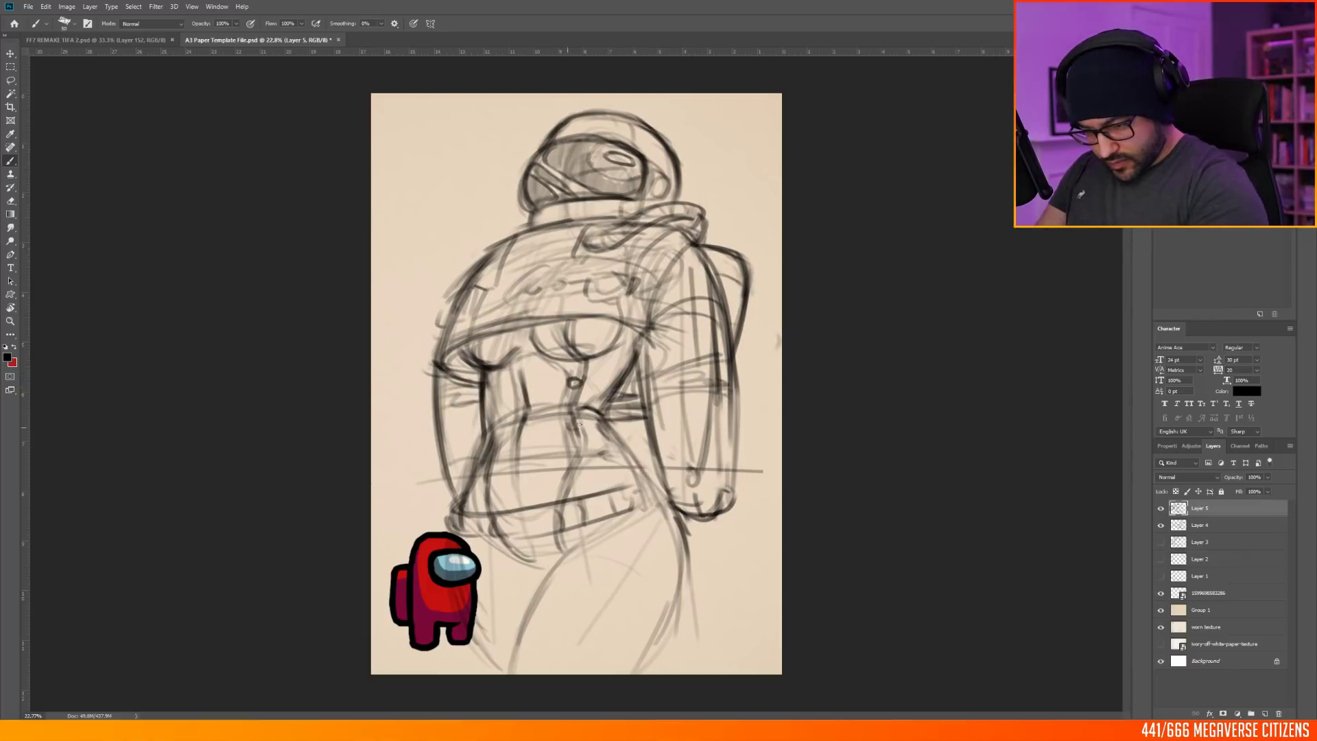
Step: Sketch seam and fold lines over the hips and thighs, and undo the last two strokes
drag(545, 504, 625, 453)
drag(538, 583, 658, 518)
drag(497, 673, 597, 566)
drag(693, 604, 658, 473)
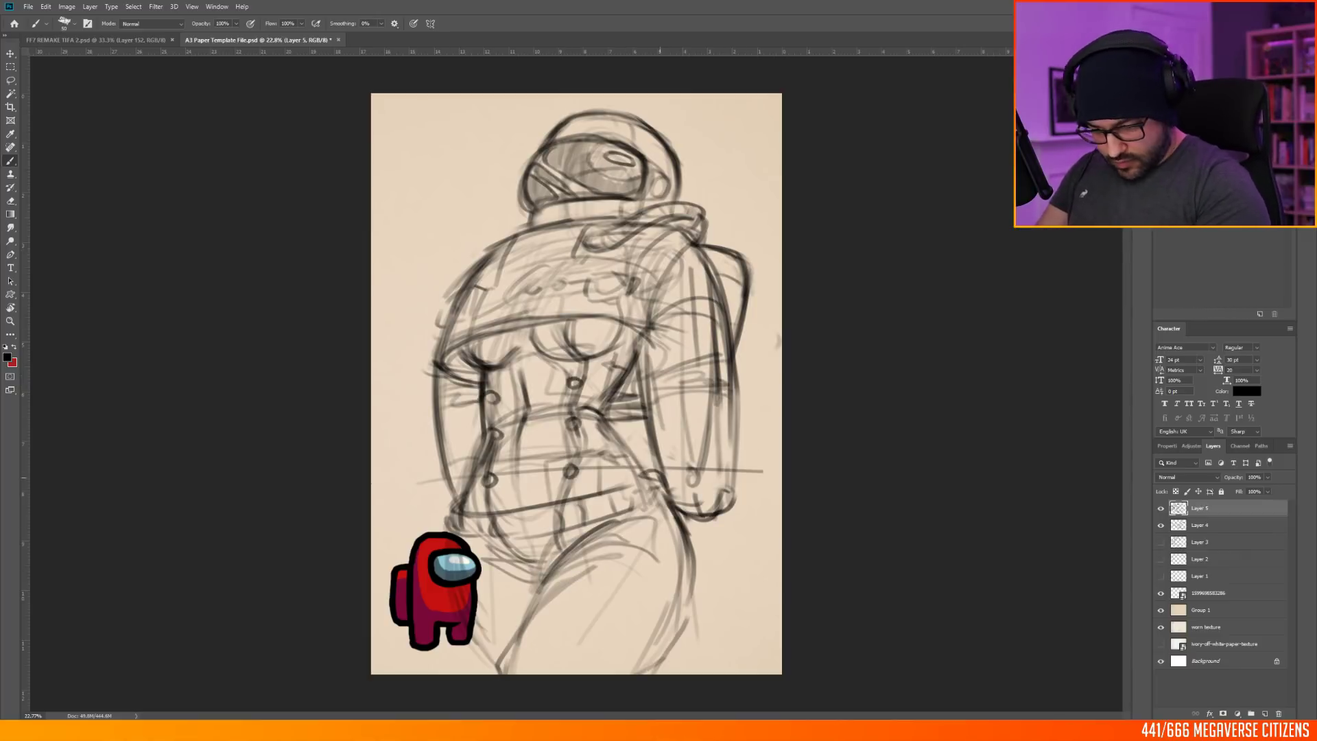
key(ctrl+z)
key(ctrl+z)
Step: Merge Layer 4 and Layer 5 into one sketch layer, duplicate it, and hide the original
shift+click(1227, 525)
right_click(1228, 511)
click(1211, 378)
right_click(1221, 505)
click(1161, 525)
Step: Scale the copied figure to about 97% and tilt it about 8° clockwise, and draw a diagonal line across its chest
click(45, 7)
click(69, 241)
key(ctrl+t)
drag(783, 113, 771, 127)
mouse_move(724, 177)
mouse_down()
mouse_move(714, 162)
mouse_move(697, 176)
mouse_up()
click(192, 7)
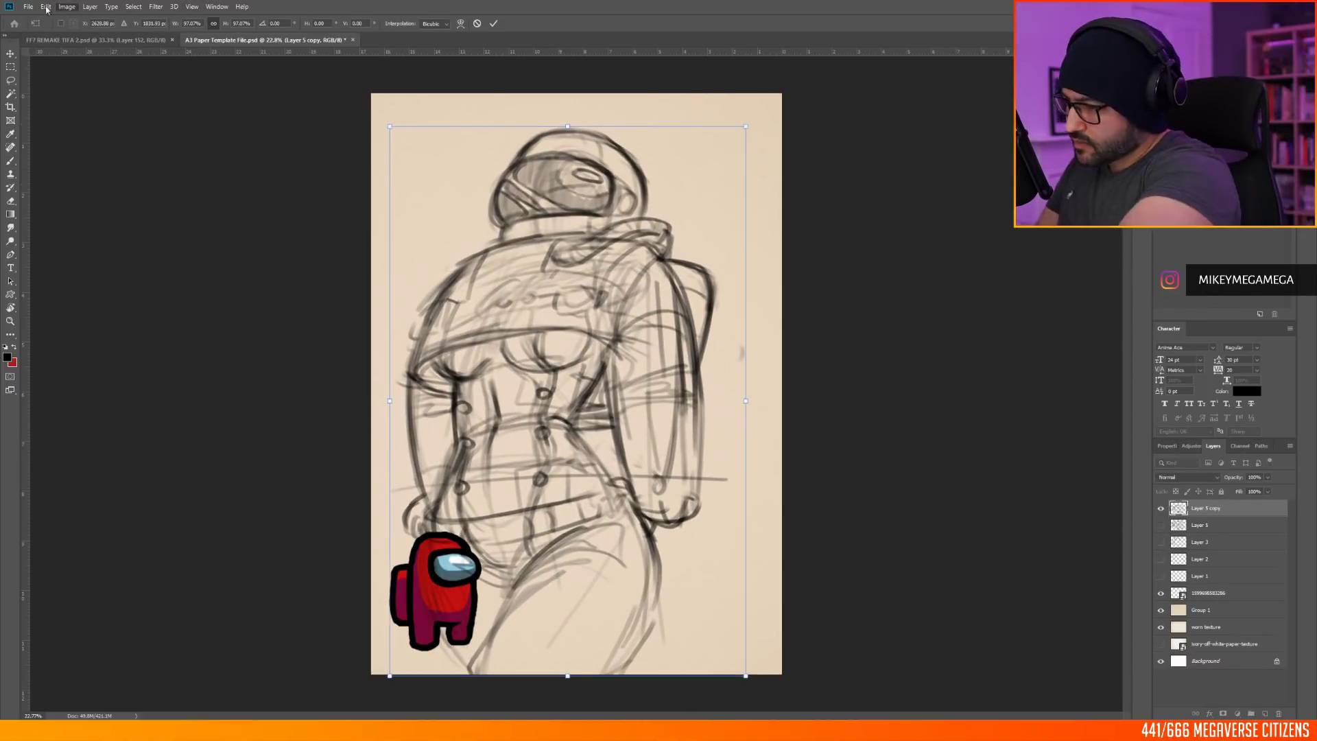
drag(758, 121, 789, 148)
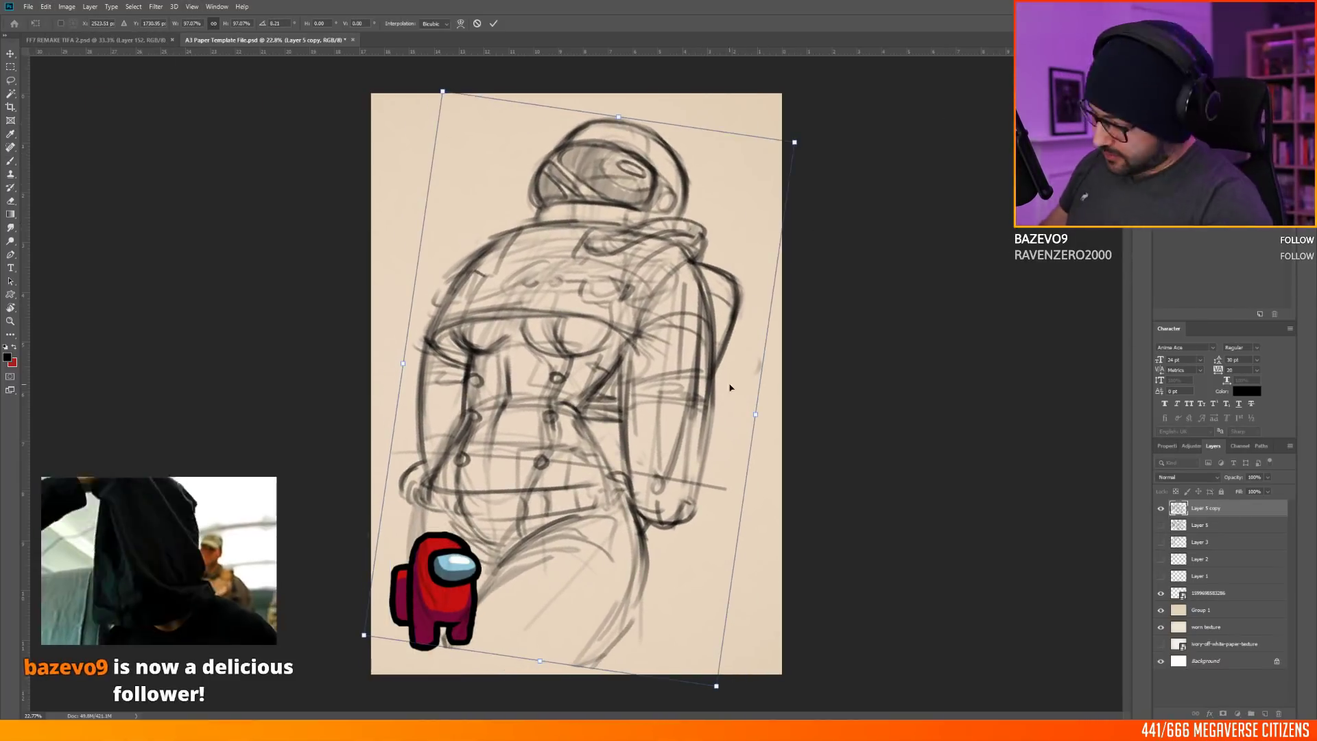
key(Return)
key(b)
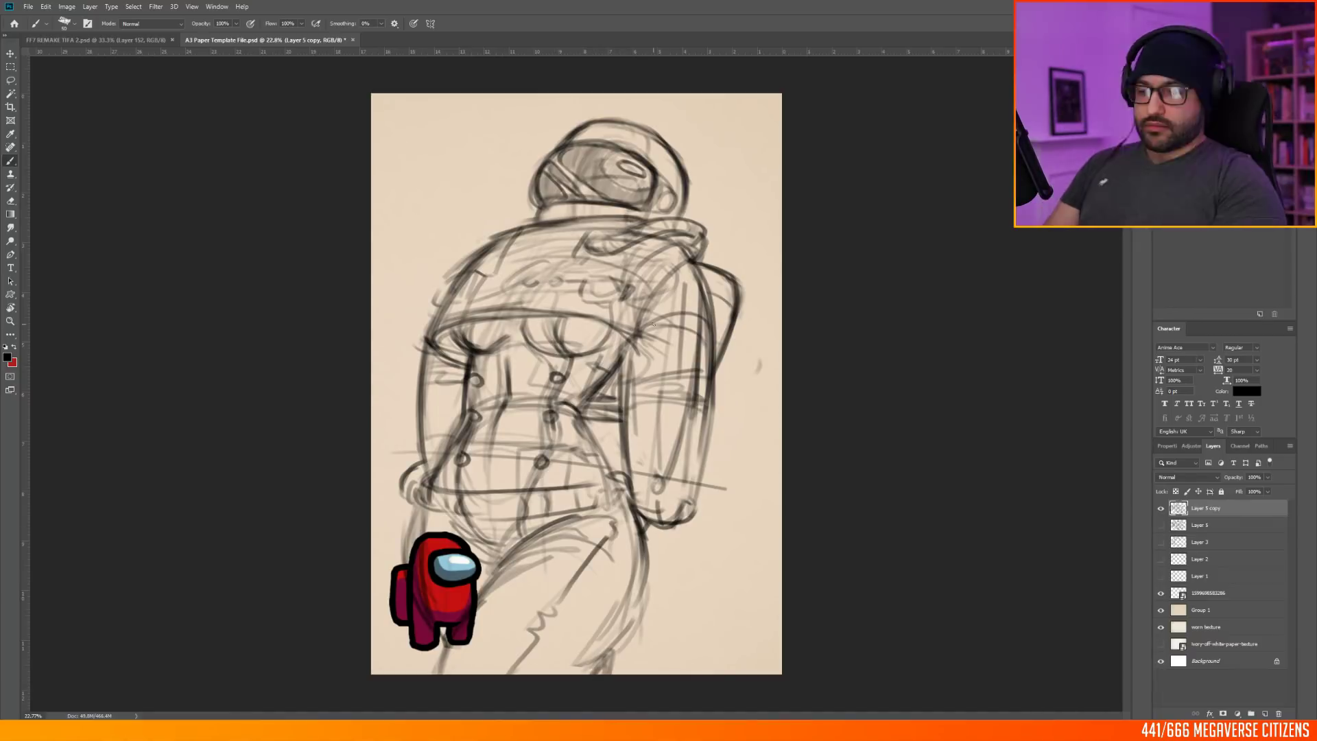
drag(525, 273, 722, 385)
Step: Lasso the helmet's upper part and tilt it open, and draw a long curling tongue coming out of the gap
click(11, 82)
drag(523, 198, 711, 184)
click(46, 6)
click(65, 234)
mouse_move(742, 142)
mouse_down()
mouse_move(741, 124)
mouse_move(696, 130)
mouse_up()
key(Return)
key(b)
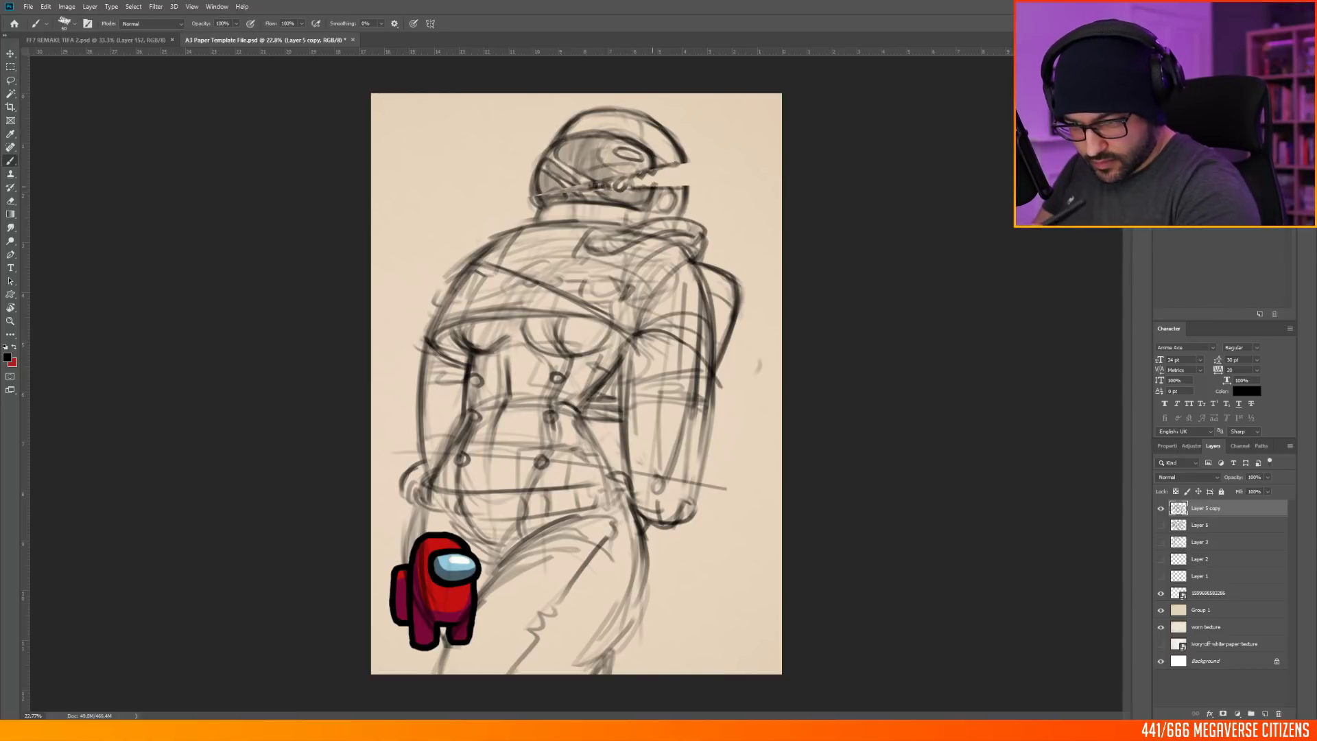
mouse_move(650, 184)
mouse_down()
mouse_move(758, 181)
mouse_move(728, 196)
mouse_up()
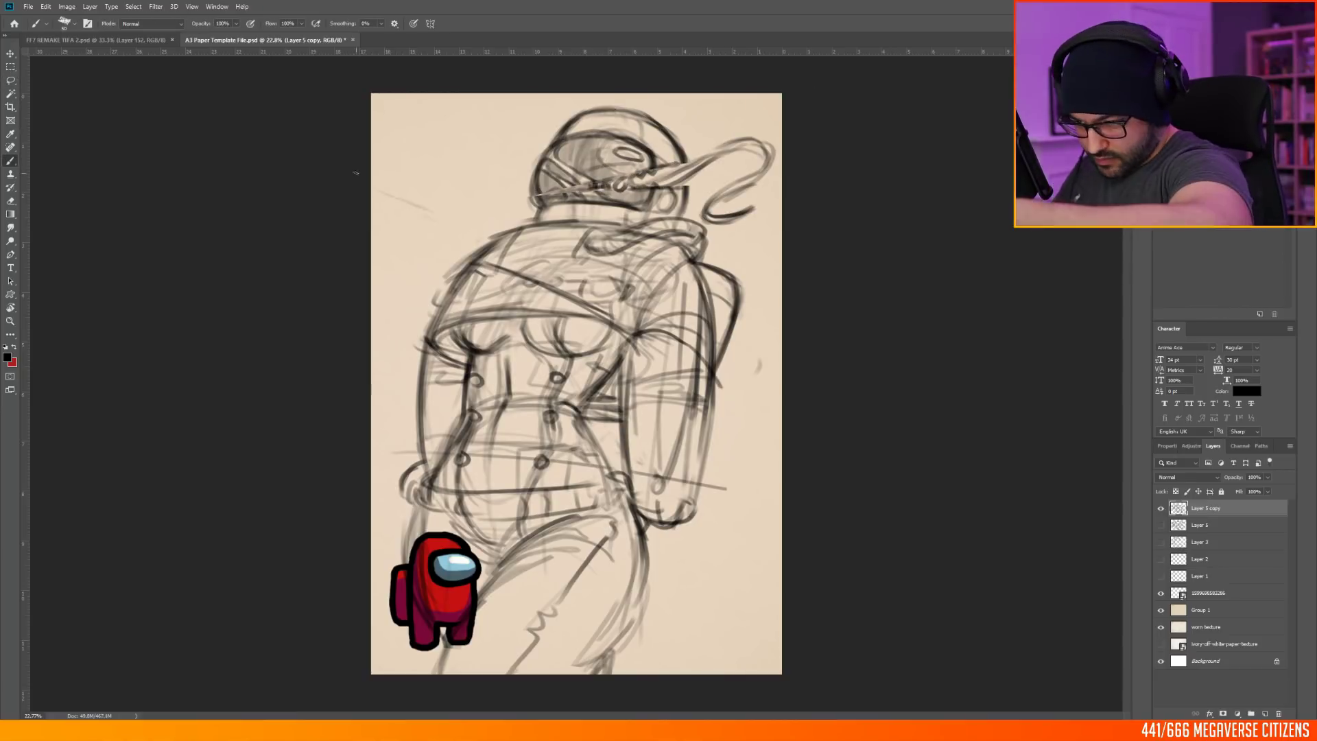
Step: Add a new layer in Multiply mode and shade the background above the figure with broad diagonal strokes
click(1265, 713)
click(1188, 477)
drag(375, 140, 507, 232)
drag(384, 100, 539, 196)
drag(473, 98, 566, 159)
mouse_move(683, 97)
mouse_down()
mouse_move(753, 158)
mouse_move(779, 315)
mouse_up()
Step: Shade the helmet, upper chest, backpack and waist gap in shadow, and darken the background shadow's lower edge
mouse_move(497, 264)
mouse_down()
mouse_move(559, 241)
mouse_move(627, 326)
mouse_up()
drag(700, 274, 724, 354)
drag(591, 410, 623, 398)
drag(549, 158, 648, 206)
drag(579, 127, 676, 154)
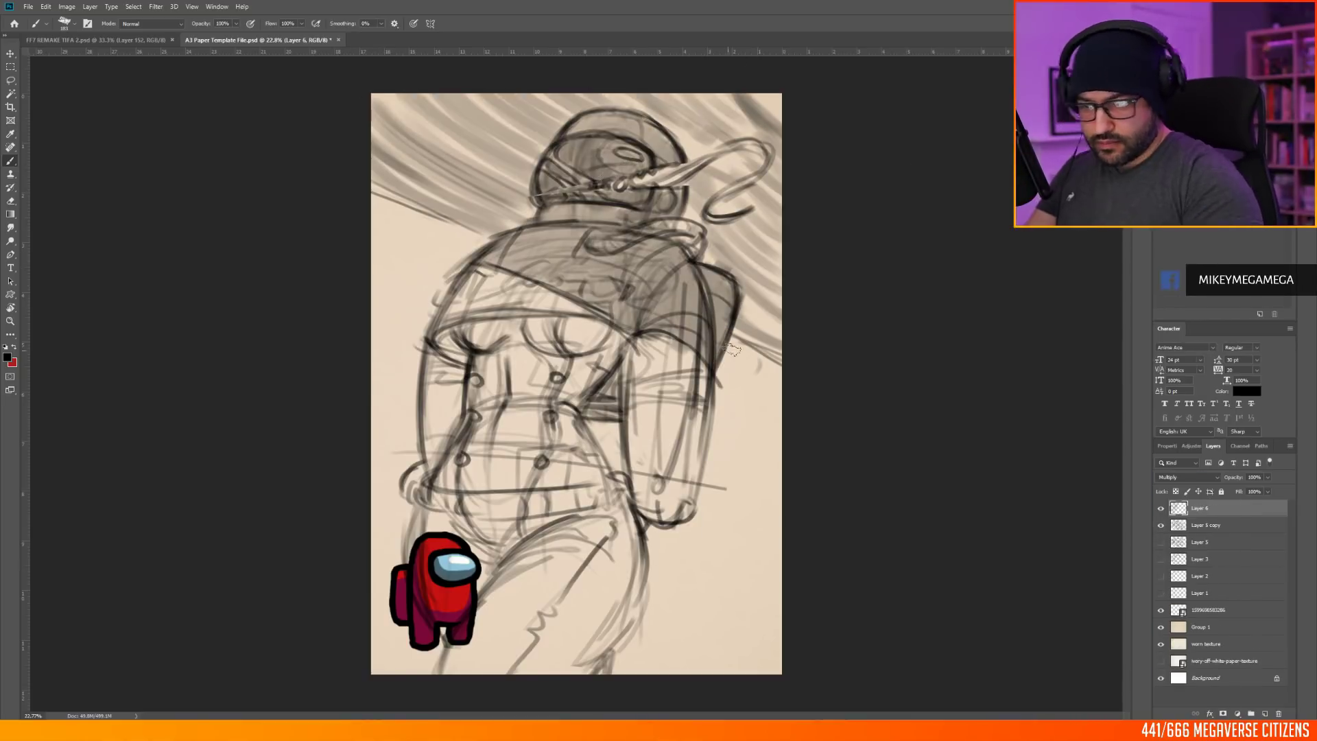
drag(374, 192, 501, 235)
drag(740, 326, 781, 342)
Step: Add a new layer and, with a much smaller brush, sketch a small rounded background form beside the near hand and ground lines below it
click(1264, 713)
scroll(741, 439, up, 1)
key(bracketleft)
key(bracketleft)
key(bracketleft)
key(bracketleft)
key(bracketleft)
key(bracketleft)
key(bracketleft)
key(bracketleft)
key(bracketleft)
key(bracketleft)
key(bracketleft)
key(bracketleft)
key(bracketleft)
drag(730, 427, 767, 502)
drag(761, 504, 719, 564)
drag(752, 439, 772, 509)
drag(715, 512, 753, 545)
drag(664, 585, 801, 577)
drag(655, 625, 801, 647)
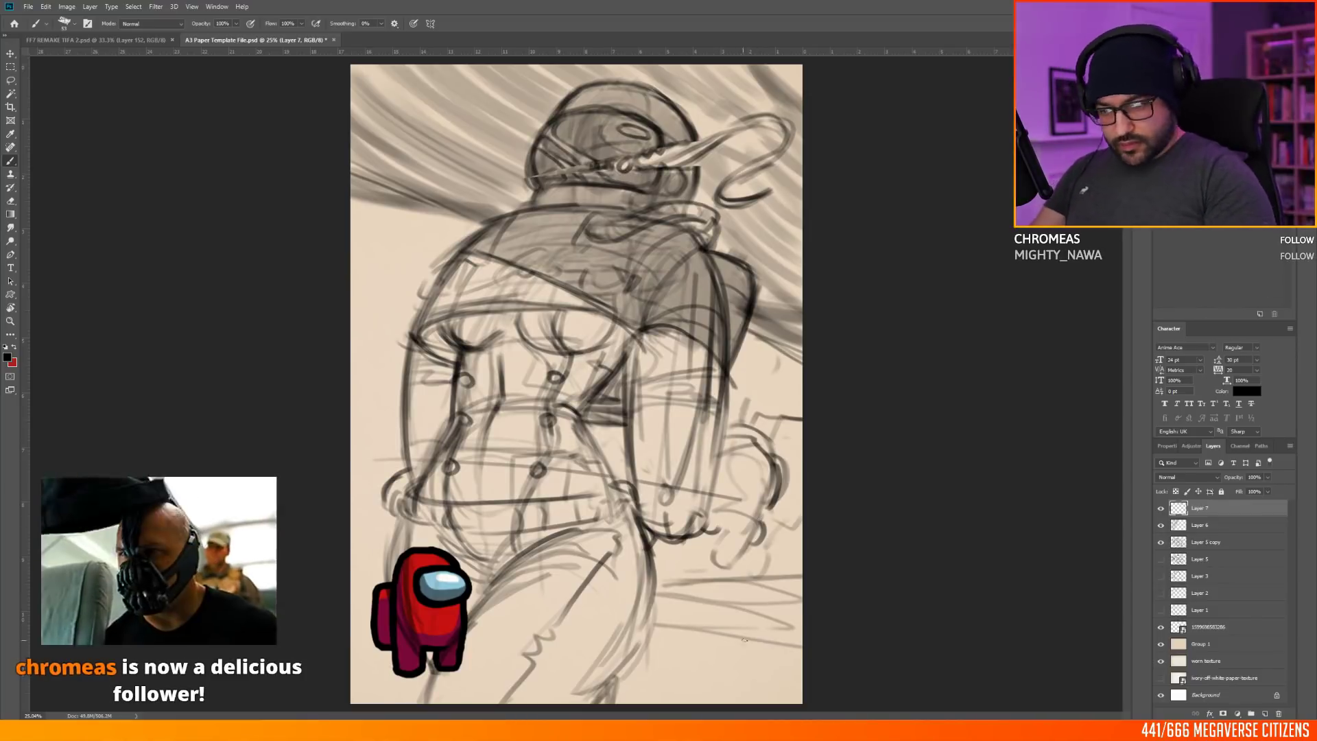
Step: Sketch diagonal beams, short cross lines and small curved details across the background above and around the figure's helmet and shoulders
drag(352, 193, 607, 66)
drag(357, 145, 508, 67)
drag(518, 149, 353, 227)
drag(355, 277, 454, 239)
drag(392, 208, 416, 256)
drag(468, 175, 484, 226)
drag(356, 157, 402, 96)
drag(714, 137, 724, 96)
drag(459, 127, 501, 100)
drag(408, 147, 448, 133)
drag(381, 281, 408, 234)
drag(755, 189, 789, 148)
drag(443, 162, 477, 145)
drag(418, 168, 436, 157)
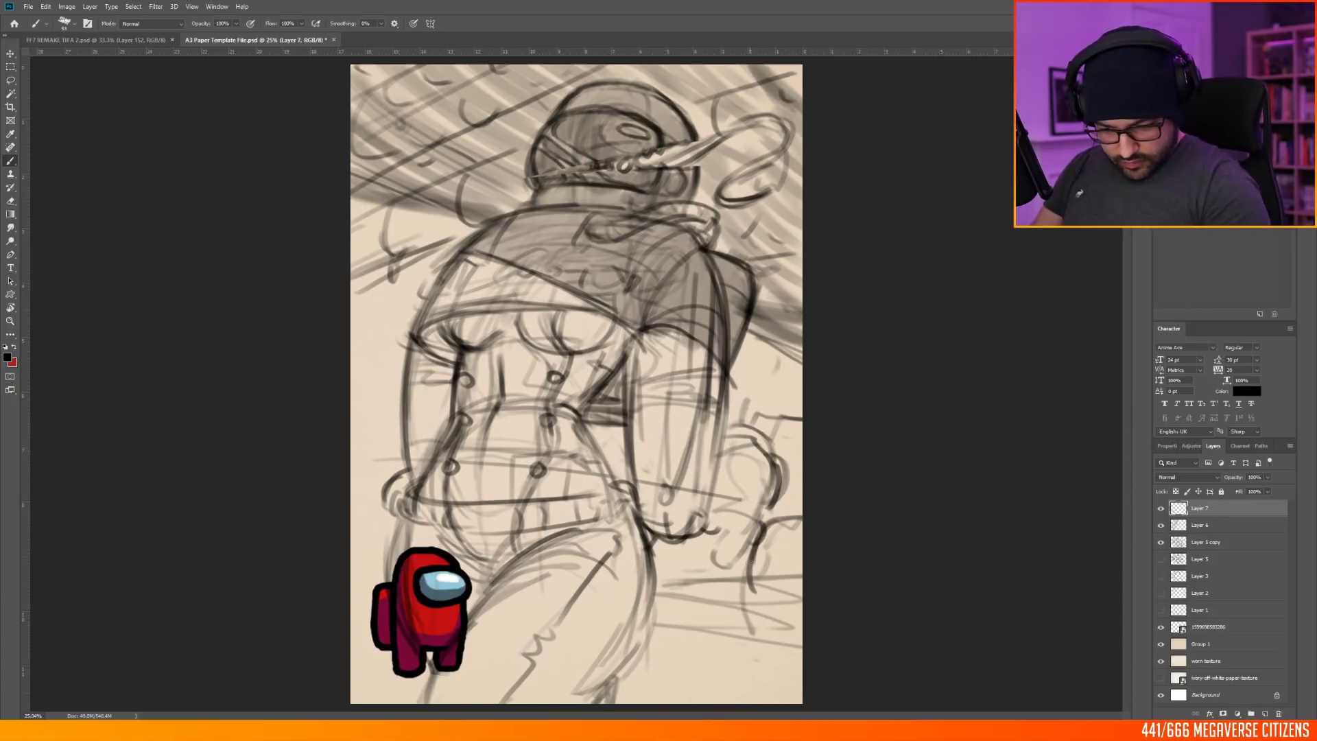
Step: Draw a second small crewmate-like form beside the figure's leg, and add loose background lines along the page edges
drag(753, 554, 731, 679)
drag(713, 621, 628, 650)
drag(782, 655, 801, 683)
drag(352, 468, 400, 466)
drag(352, 526, 393, 522)
drag(363, 293, 410, 305)
drag(398, 678, 379, 692)
drag(671, 67, 707, 95)
mouse_move(686, 66)
mouse_down()
mouse_move(716, 89)
mouse_move(793, 74)
mouse_up()
drag(793, 280, 802, 284)
Step: Select the red Among Us reference image's layer and scale it down into the page's lower left corner
click(1209, 627)
click(45, 7)
click(182, 257)
drag(472, 547, 443, 584)
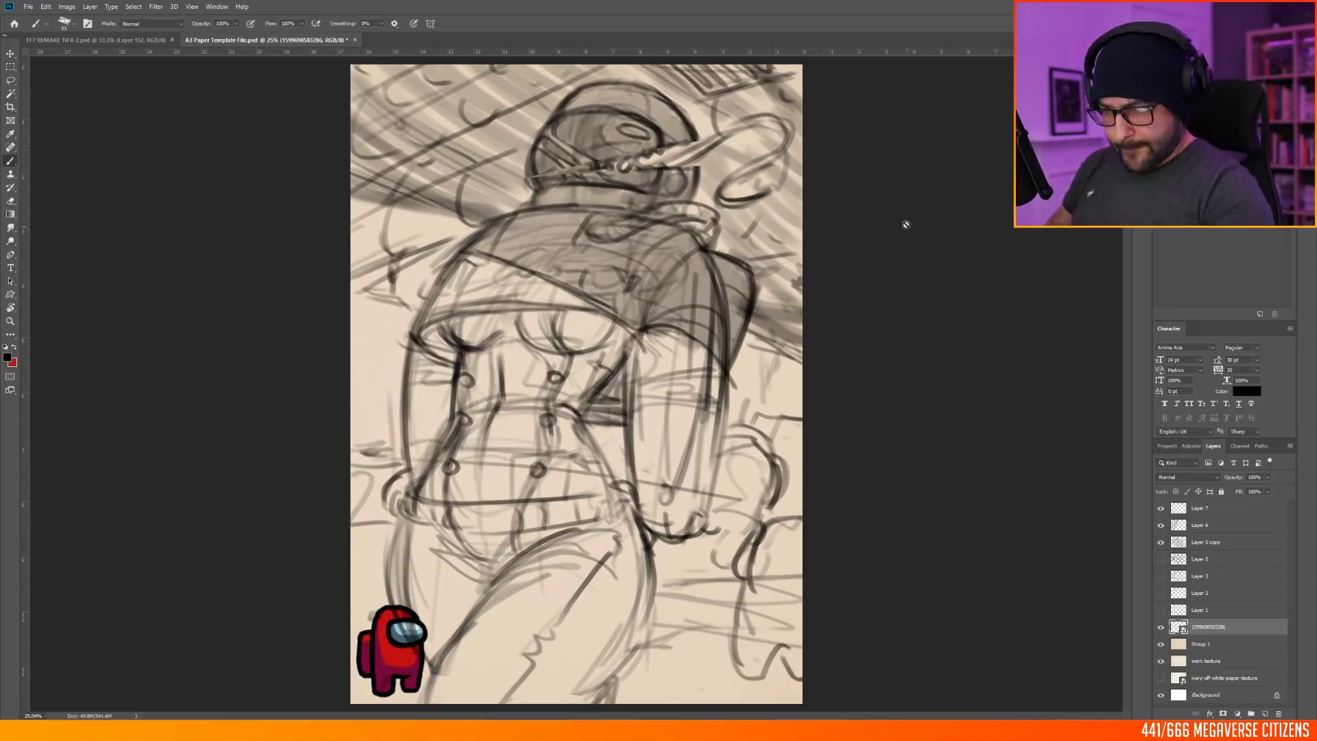
Step: Add a new Multiply layer above Layer 7 and darken the upper background with broad diagonal strokes
click(1199, 509)
click(1265, 714)
click(1188, 478)
click(1173, 518)
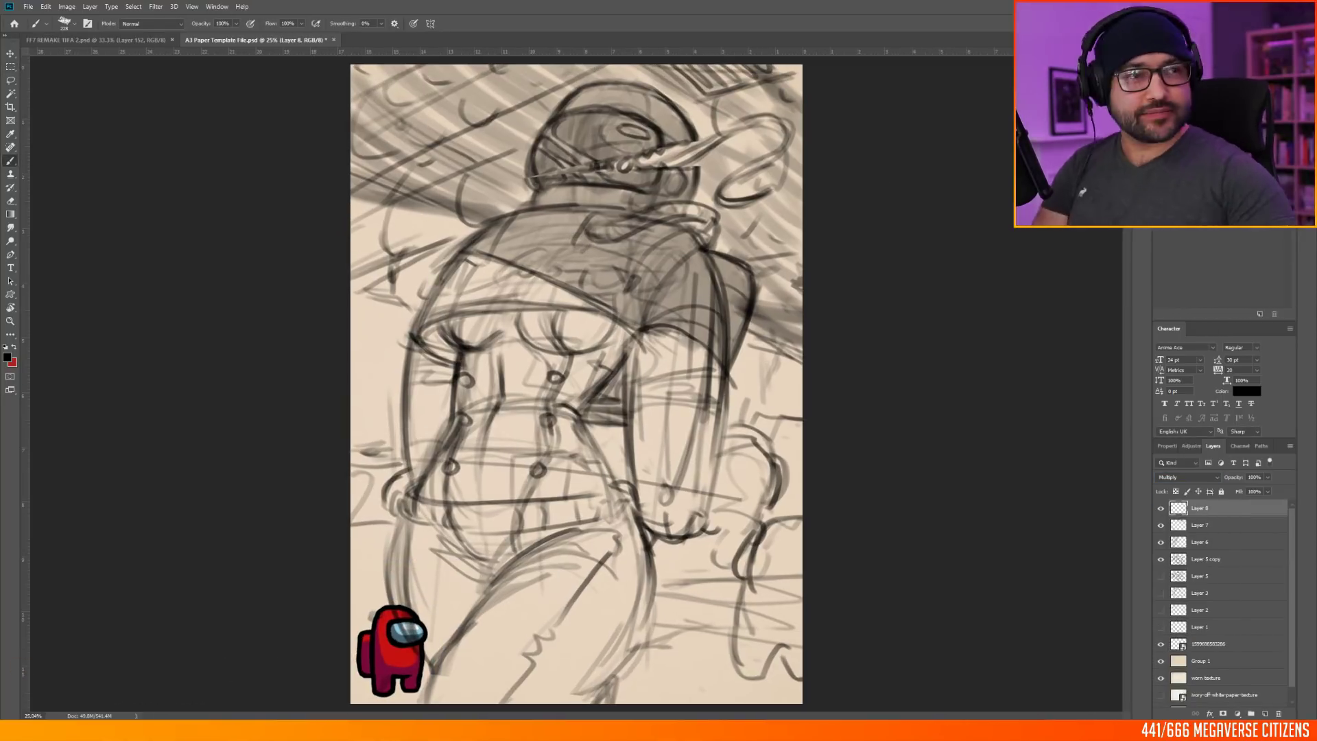
drag(373, 189, 587, 81)
mouse_move(354, 156)
mouse_down()
mouse_move(528, 67)
mouse_move(504, 210)
mouse_up()
drag(617, 67, 710, 104)
drag(686, 110, 796, 74)
drag(793, 214, 731, 251)
drag(360, 192, 508, 219)
drag(364, 281, 480, 236)
Step: Deepen the shadows on the helmet, collar, garment hem and near arm, and shade the belt and chest
drag(466, 254, 634, 330)
drag(494, 227, 652, 288)
mouse_move(645, 315)
mouse_down()
mouse_move(720, 394)
mouse_move(692, 535)
mouse_up()
drag(548, 195, 707, 213)
mouse_move(679, 90)
mouse_down()
mouse_move(569, 158)
mouse_move(563, 192)
mouse_up()
drag(411, 511, 576, 494)
drag(439, 329, 631, 343)
drag(419, 274, 480, 439)
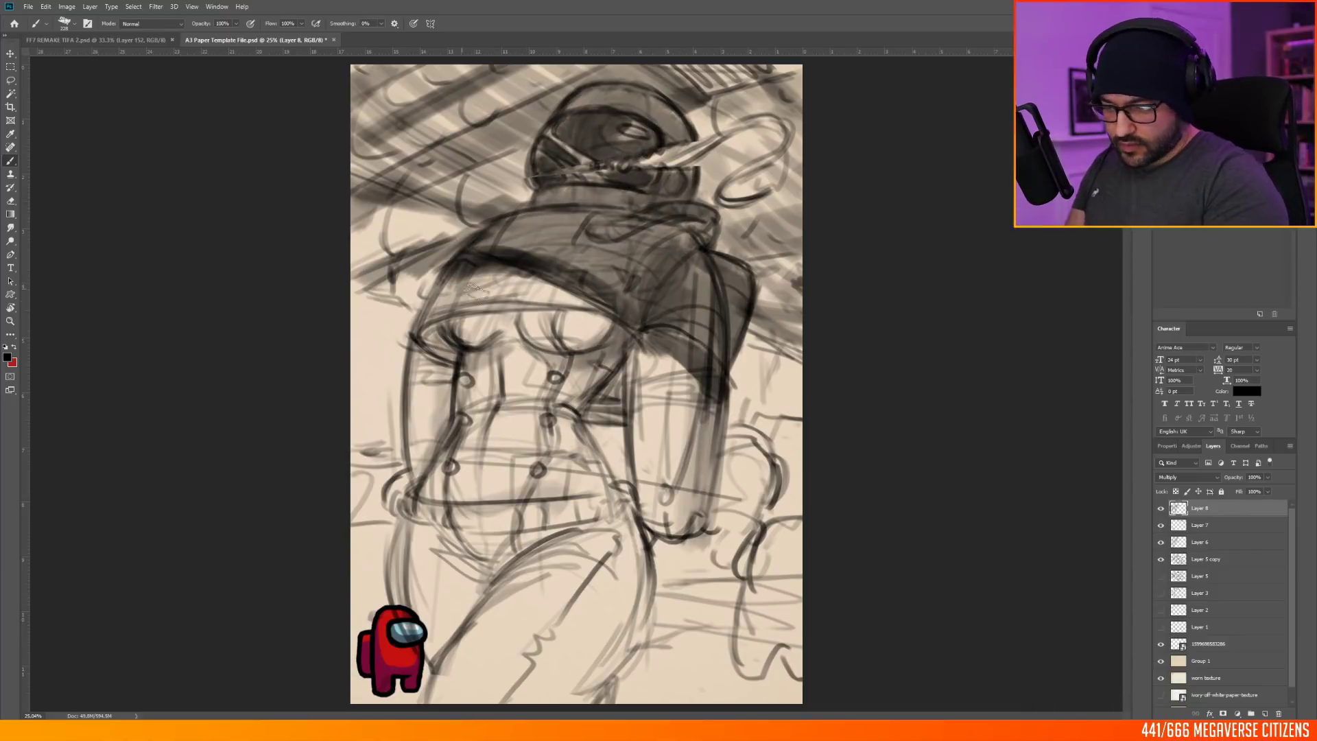
Step: Shade the figure's torso, near forearm, hips and legs with broad strokes
drag(412, 329, 593, 501)
drag(686, 343, 645, 542)
drag(425, 323, 411, 460)
drag(398, 700, 549, 494)
drag(494, 699, 645, 494)
Step: Shade the ground and the background on both sides of the figure with loose strokes
drag(748, 569, 638, 699)
drag(727, 412, 799, 364)
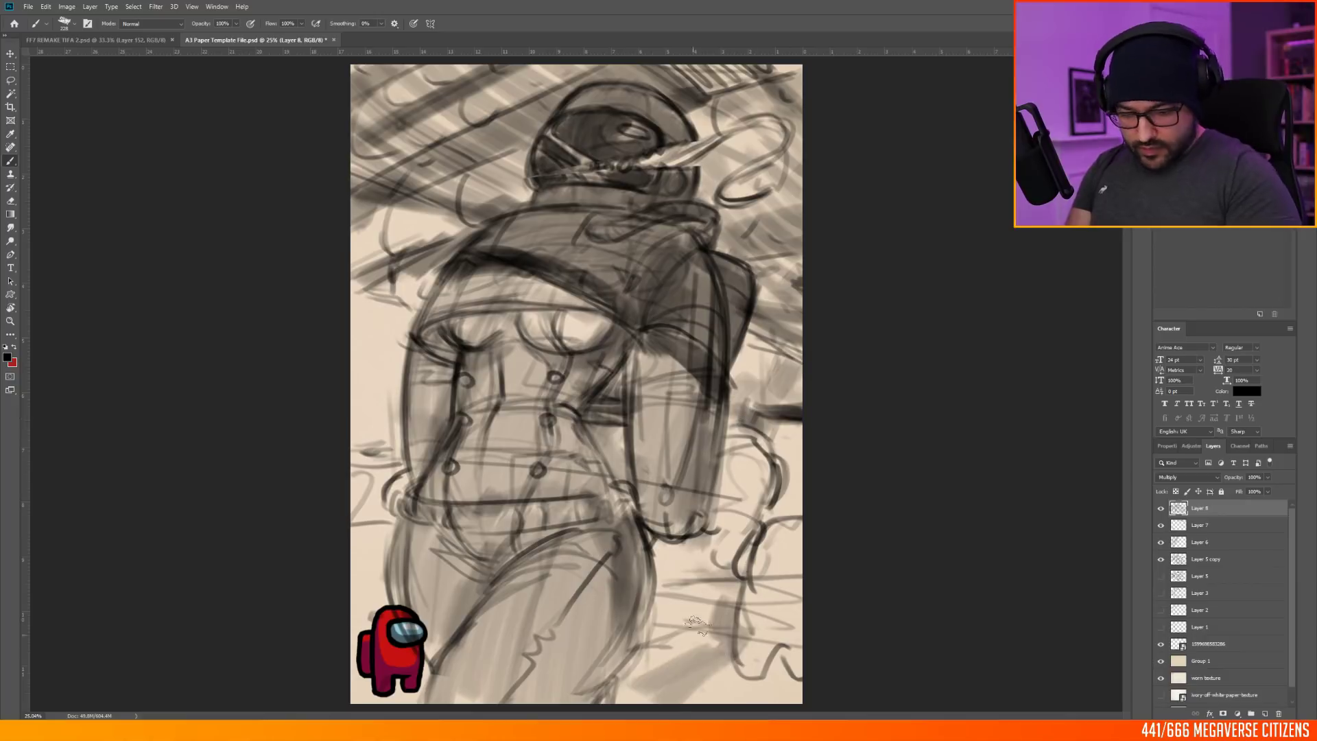
drag(769, 583, 645, 699)
drag(357, 549, 394, 446)
drag(386, 321, 363, 391)
Step: Add a new Normal-mode layer and set a near-white painting colour with a smaller brush
click(1265, 714)
click(7, 358)
click(943, 225)
click(1169, 206)
right_click(675, 150)
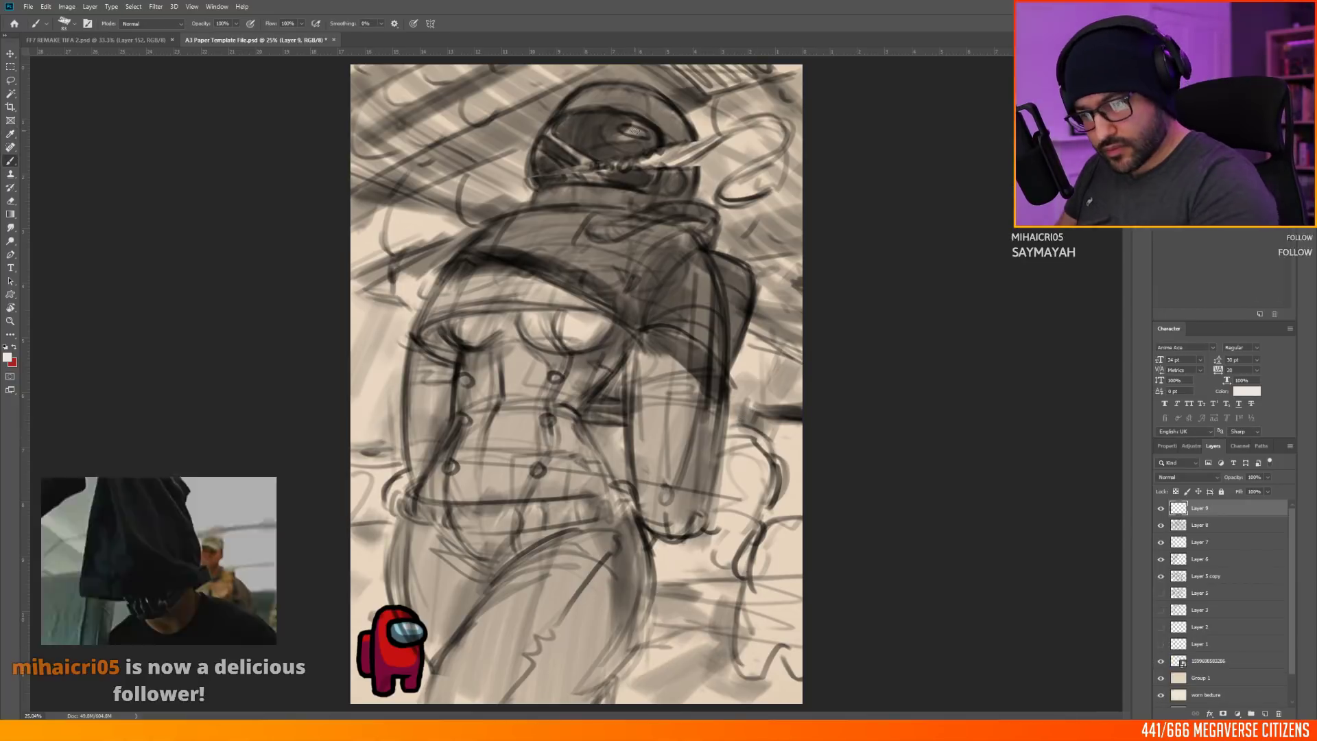
Step: Try light highlights on the helmet, tongue tip, collar and near arm, and hide their layer
drag(553, 133, 594, 165)
drag(543, 152, 582, 180)
drag(647, 95, 690, 138)
drag(749, 200, 777, 193)
drag(710, 210, 710, 244)
drag(715, 248, 727, 374)
drag(725, 357, 714, 446)
click(1161, 508)
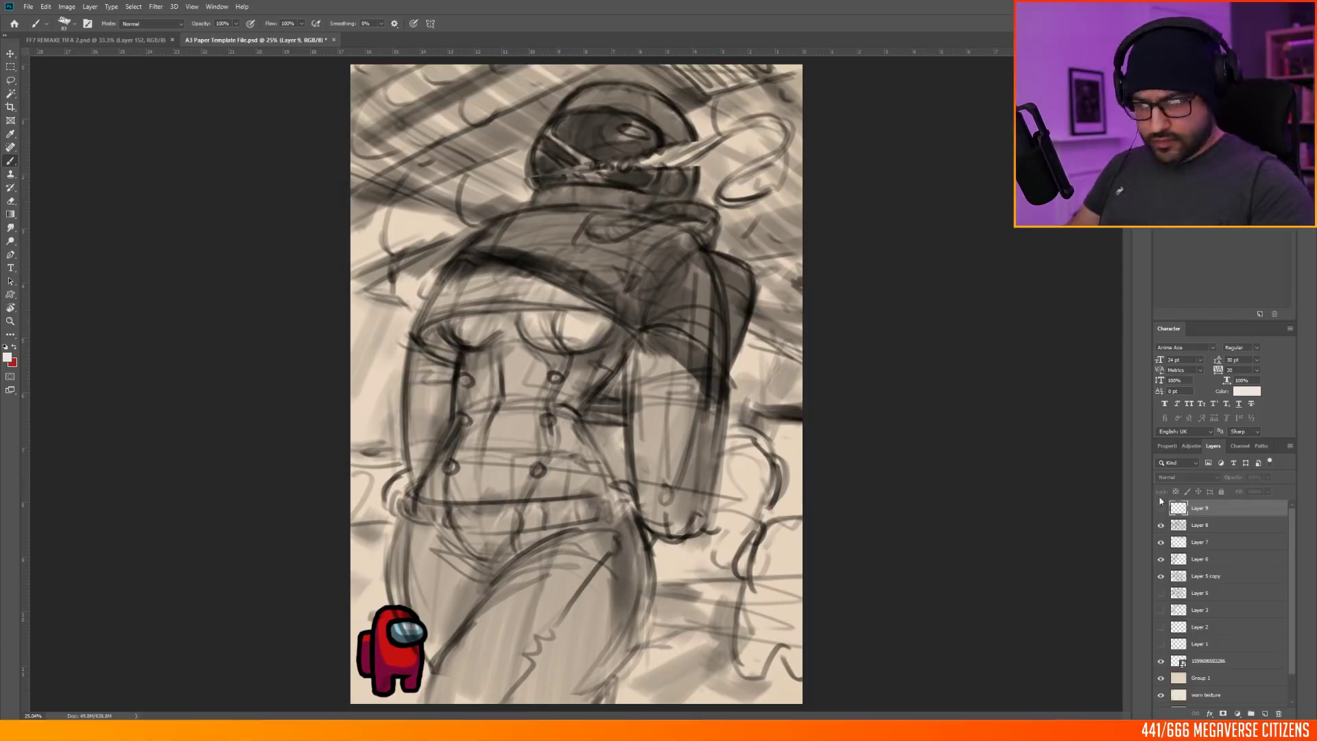
Step: Add a new layer and paint a near-white rim light along the helmet, shoulder, far arm, thigh and garment hem
click(1265, 714)
mouse_move(609, 85)
mouse_down()
mouse_move(564, 110)
mouse_move(535, 182)
mouse_up()
drag(536, 195, 449, 264)
mouse_move(503, 216)
mouse_down()
mouse_move(417, 334)
mouse_move(393, 597)
mouse_up()
drag(443, 648, 487, 616)
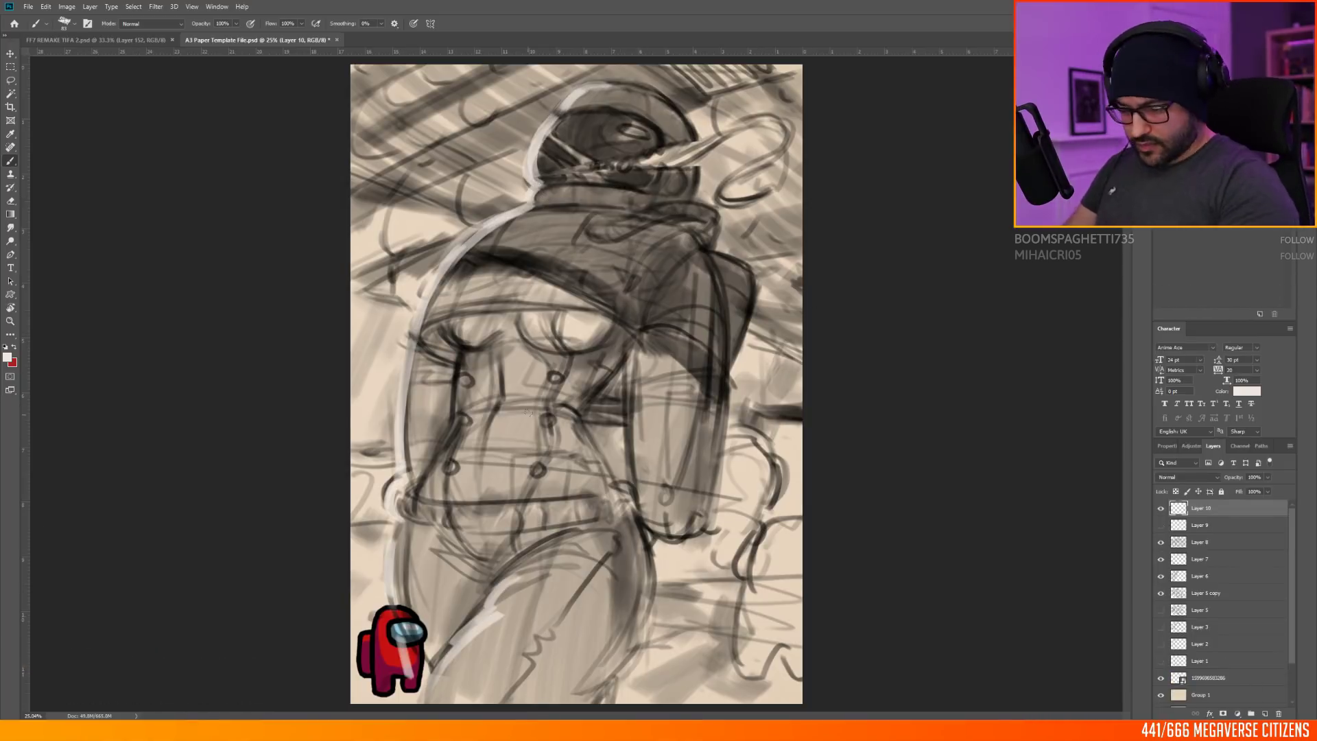
drag(426, 324, 523, 303)
Step: Add a new layer with a changed blend mode, tint the background purple with a large brush, and adjust the layer's colour
click(1265, 713)
click(1189, 477)
click(1173, 506)
right_click(735, 153)
mouse_move(412, 75)
mouse_down()
mouse_move(374, 171)
mouse_move(385, 405)
mouse_move(686, 652)
mouse_move(761, 289)
mouse_move(782, 445)
mouse_move(511, 127)
mouse_move(771, 308)
mouse_up()
click(901, 144)
click(66, 7)
click(206, 88)
drag(1049, 180, 1033, 180)
click(1160, 105)
Step: Add a new Overlay layer, sample the reference character's red, and tint the figure with a warm reddish-brown colour
click(1265, 713)
click(1188, 477)
click(1165, 588)
alt+click(388, 628)
click(7, 357)
click(1025, 282)
click(1167, 211)
mouse_move(590, 99)
mouse_down()
mouse_move(549, 384)
mouse_move(584, 656)
mouse_move(419, 535)
mouse_up()
Step: Colour the two small background forms blue and pale green, and darken the curling tongue with black
click(7, 357)
click(1167, 212)
mouse_move(751, 439)
mouse_down()
mouse_move(724, 555)
mouse_move(762, 669)
mouse_up()
click(7, 357)
click(1167, 212)
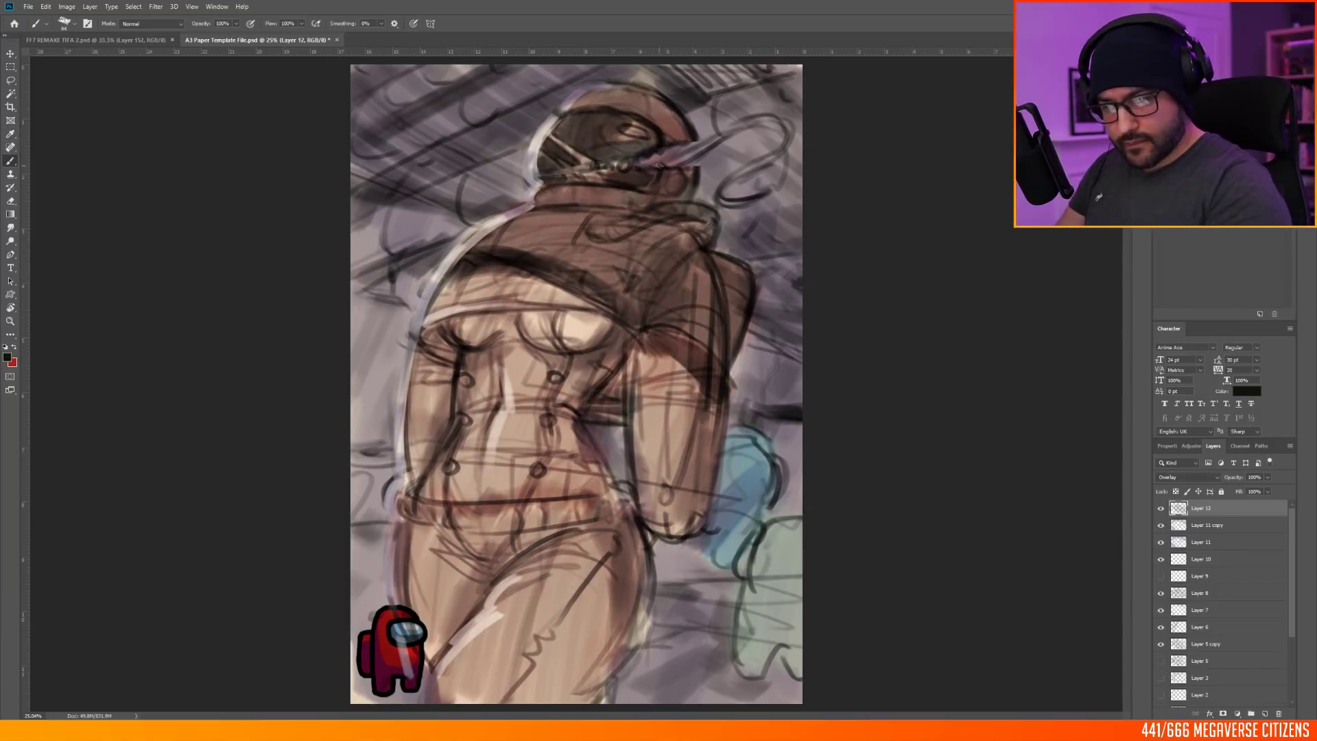
drag(648, 163, 769, 194)
Step: Add a new layer and rough in a raised, bent far arm and hand beside the shoulder
click(1265, 713)
mouse_move(484, 226)
mouse_down()
mouse_move(423, 326)
mouse_move(424, 403)
mouse_up()
drag(416, 241, 445, 287)
drag(356, 292, 450, 388)
Step: Paint the raised hand's palm, thumb and forearm with sampled tones, cover the old arm lines, and save the file
alt+click(487, 278)
drag(386, 240, 386, 312)
alt+click(472, 318)
drag(414, 206, 415, 295)
drag(384, 319, 412, 370)
drag(427, 278, 439, 381)
alt+click(364, 365)
drag(364, 353, 414, 472)
alt+click(388, 418)
drag(442, 393, 427, 464)
key(ctrl+s)
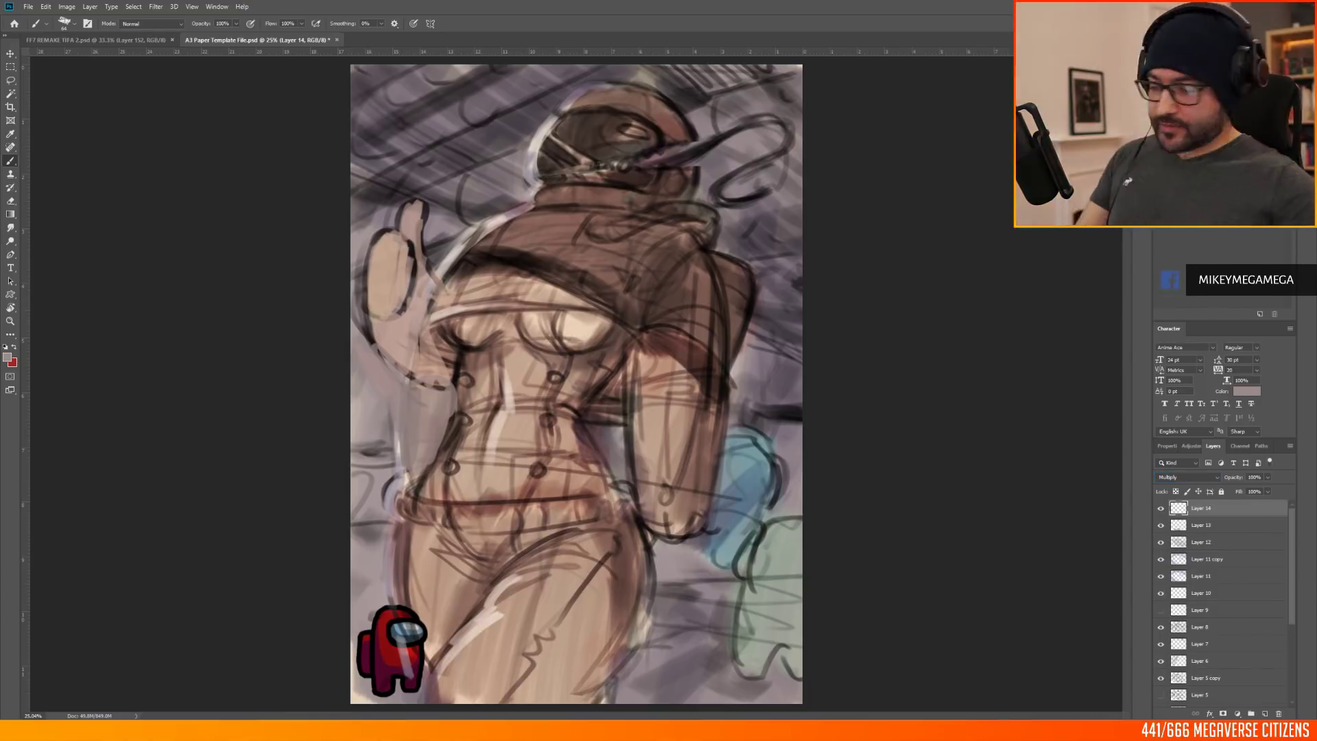
Step: Pick a mid grey and, with a larger brush, shade the helmet, collar and shoulders on the Multiply layer
click(8, 358)
click(937, 266)
click(1175, 211)
right_click(660, 242)
key(Return)
mouse_move(749, 200)
mouse_down()
mouse_move(686, 141)
mouse_move(645, 192)
mouse_up()
drag(555, 199, 513, 245)
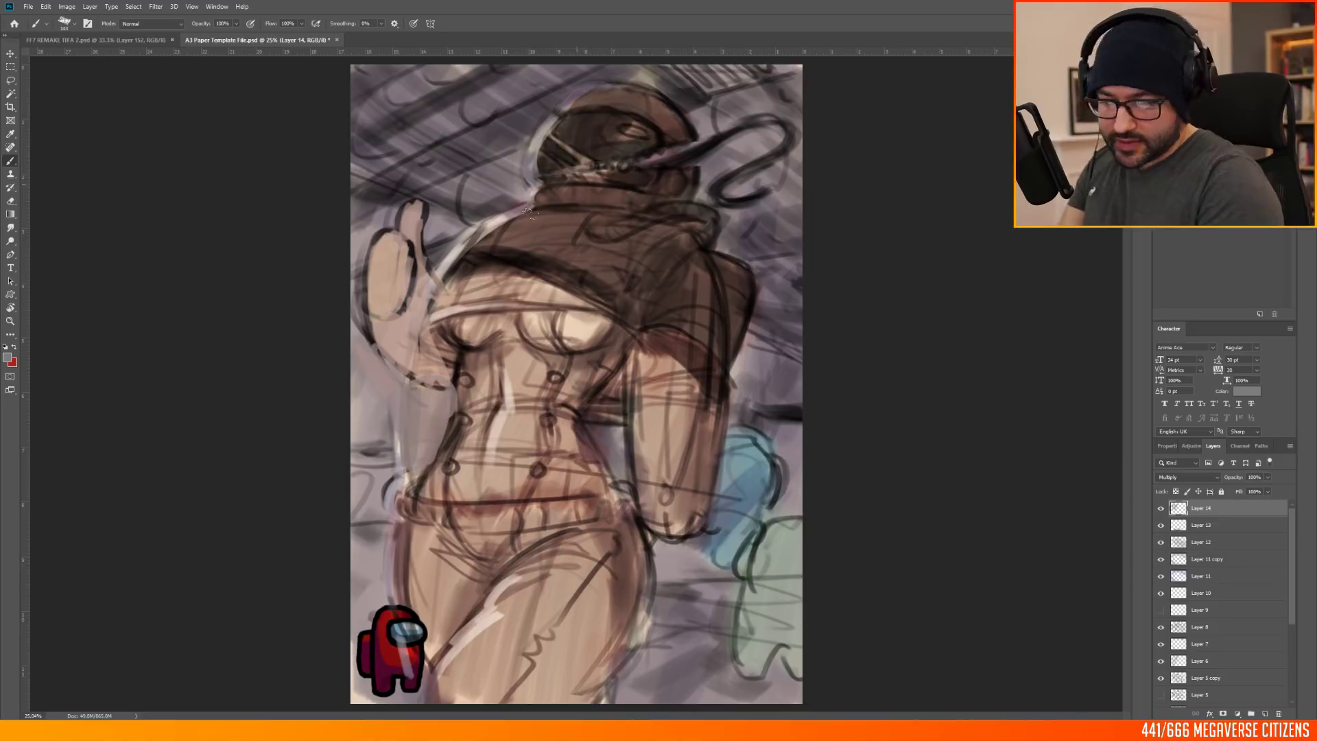
Step: Add a new layer and redraw the helmet's split as wide-open jaws around the tongue, using dark lines
click(1265, 714)
mouse_move(695, 136)
mouse_down()
mouse_move(585, 164)
mouse_move(607, 155)
mouse_up()
click(8, 357)
click(937, 346)
click(1175, 211)
alt+click(656, 155)
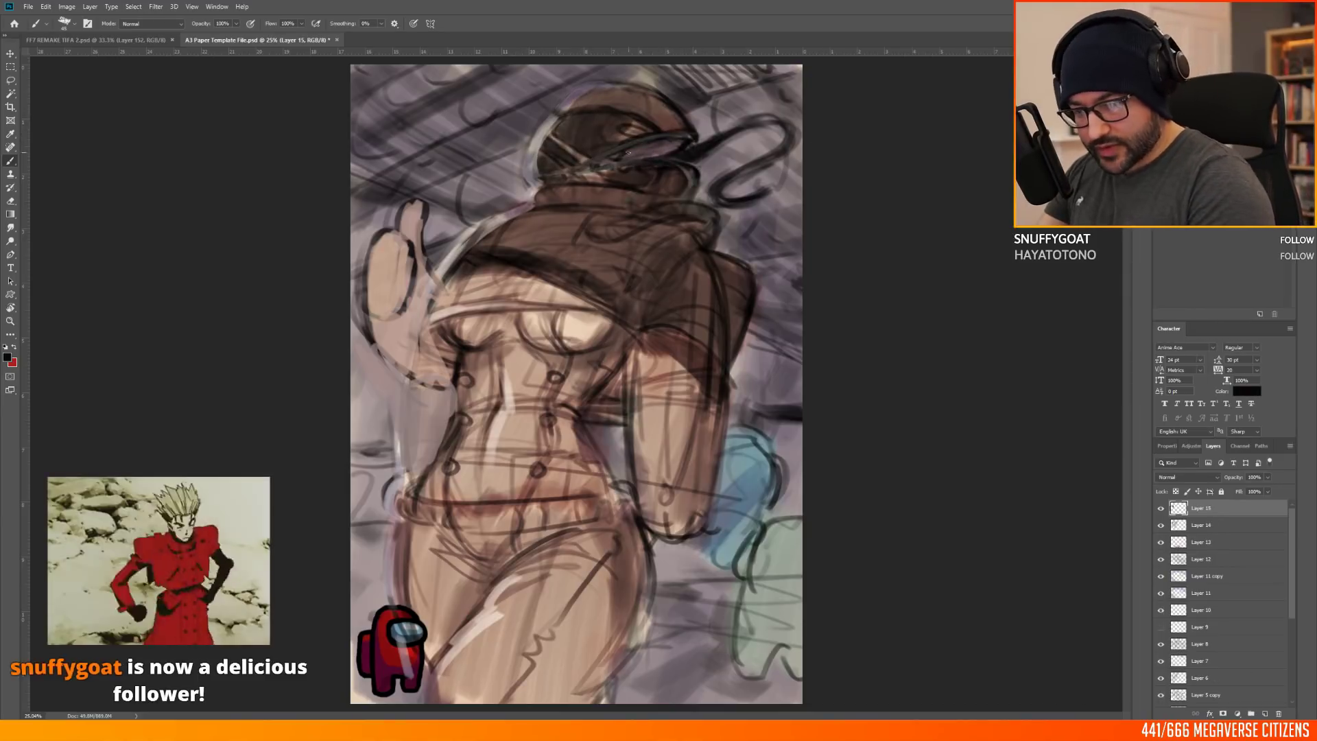
Step: Add a new layer, adjust its blend mode and brush, and reinforce the outlines of the raised arm, shoulders and near arm
click(1265, 713)
click(1188, 477)
right_click(604, 234)
mouse_move(406, 292)
mouse_down()
mouse_move(371, 313)
mouse_move(449, 384)
mouse_up()
mouse_move(426, 204)
mouse_down()
mouse_move(446, 288)
mouse_move(559, 206)
mouse_up()
mouse_move(710, 225)
mouse_down()
mouse_move(648, 276)
mouse_move(628, 395)
mouse_up()
mouse_move(370, 329)
mouse_down()
mouse_move(450, 411)
mouse_move(452, 394)
mouse_up()
Step: Using sampled colours, redraw the garment hem, the chest's underside and the upper waist contour
alt+click(494, 236)
alt+click(444, 406)
drag(415, 336, 547, 295)
mouse_move(439, 312)
mouse_down()
mouse_move(625, 338)
mouse_move(715, 477)
mouse_up()
drag(446, 355, 553, 376)
mouse_move(445, 356)
mouse_down()
mouse_move(447, 412)
mouse_move(467, 413)
mouse_up()
Step: Add a new layer and repaint the chest's lower contours and both sides of the waist with sampled colour
click(1265, 713)
alt+click(482, 384)
drag(431, 331, 473, 344)
drag(511, 321, 584, 351)
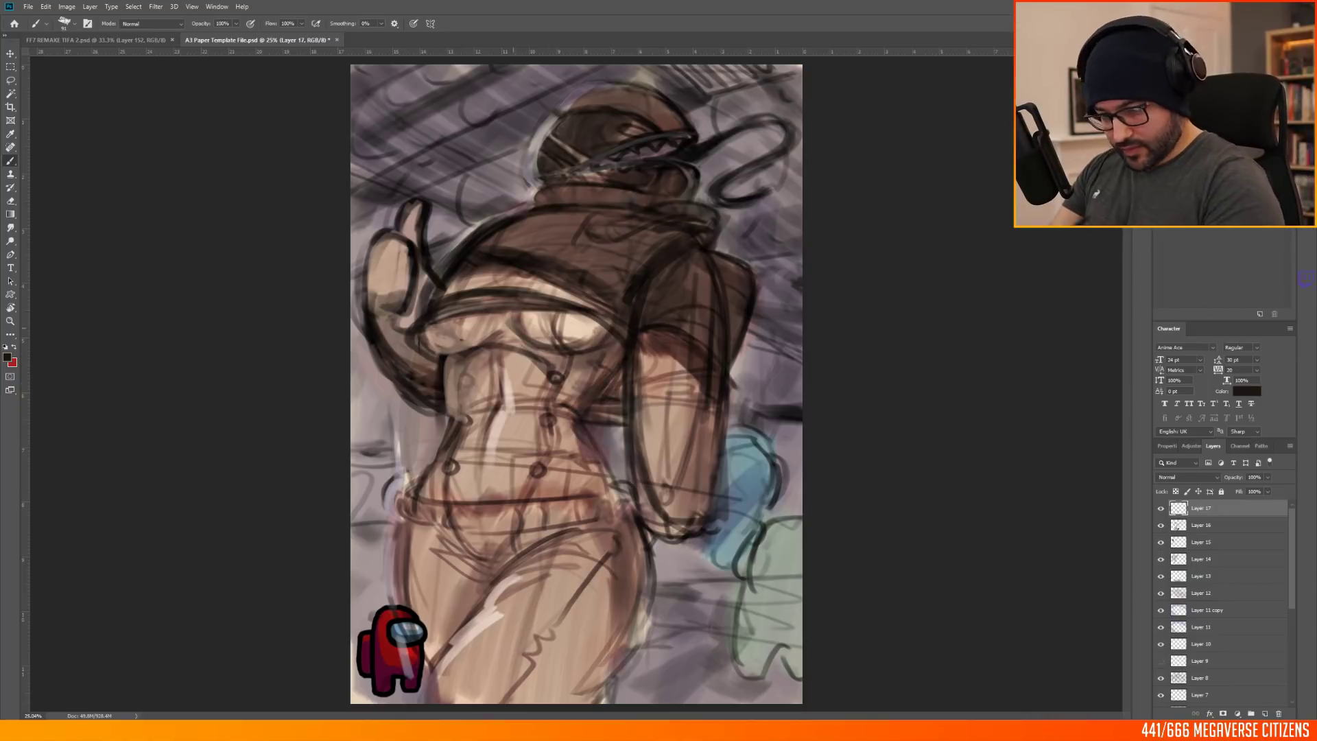
drag(428, 330, 475, 353)
drag(446, 357, 446, 415)
drag(419, 335, 467, 352)
drag(621, 346, 575, 414)
drag(575, 419, 607, 473)
Step: Lasso the figure from the waist down to the thighs and shift the copied area slightly
key(l)
drag(622, 703, 413, 694)
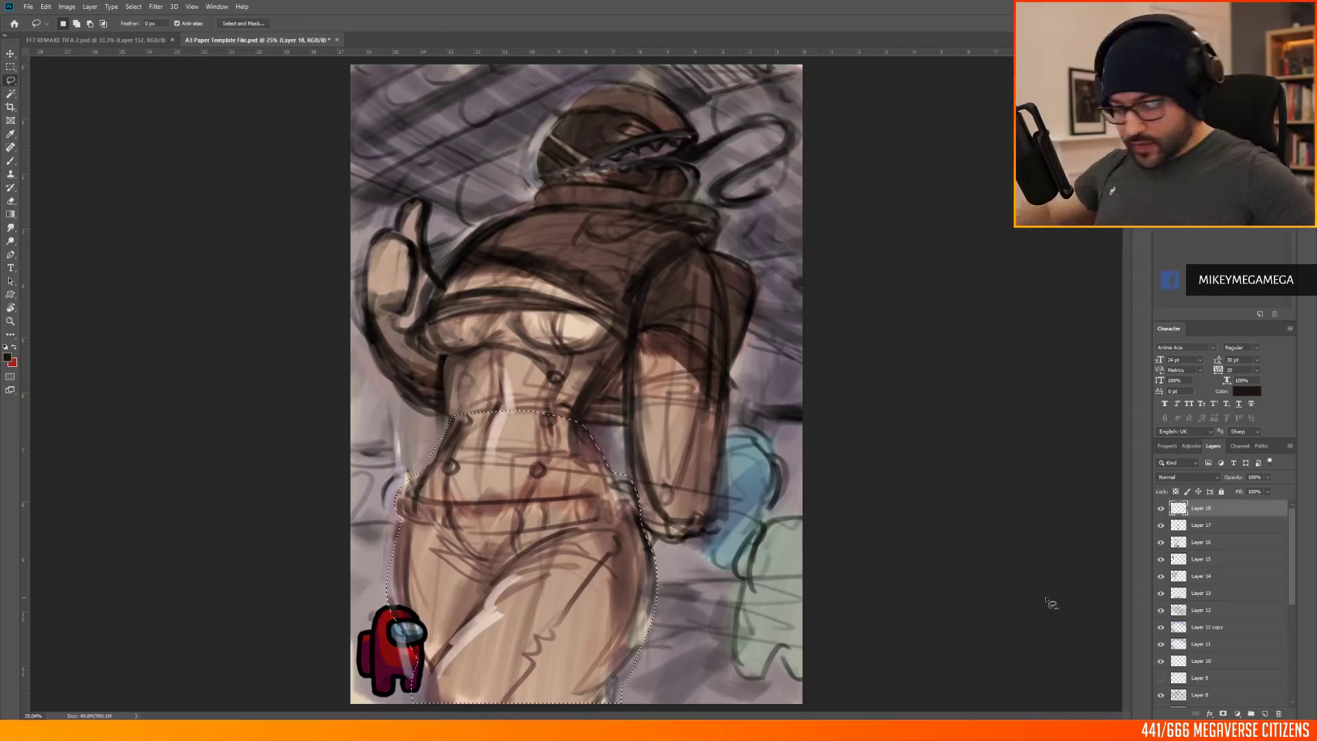
click(11, 54)
drag(612, 501, 590, 493)
key(ctrl+t)
key(Escape)
Step: Transform the lower body, scaling it to about 108%, rotating it slightly and repositioning it under the torso
click(45, 7)
mouse_move(144, 245)
click(182, 257)
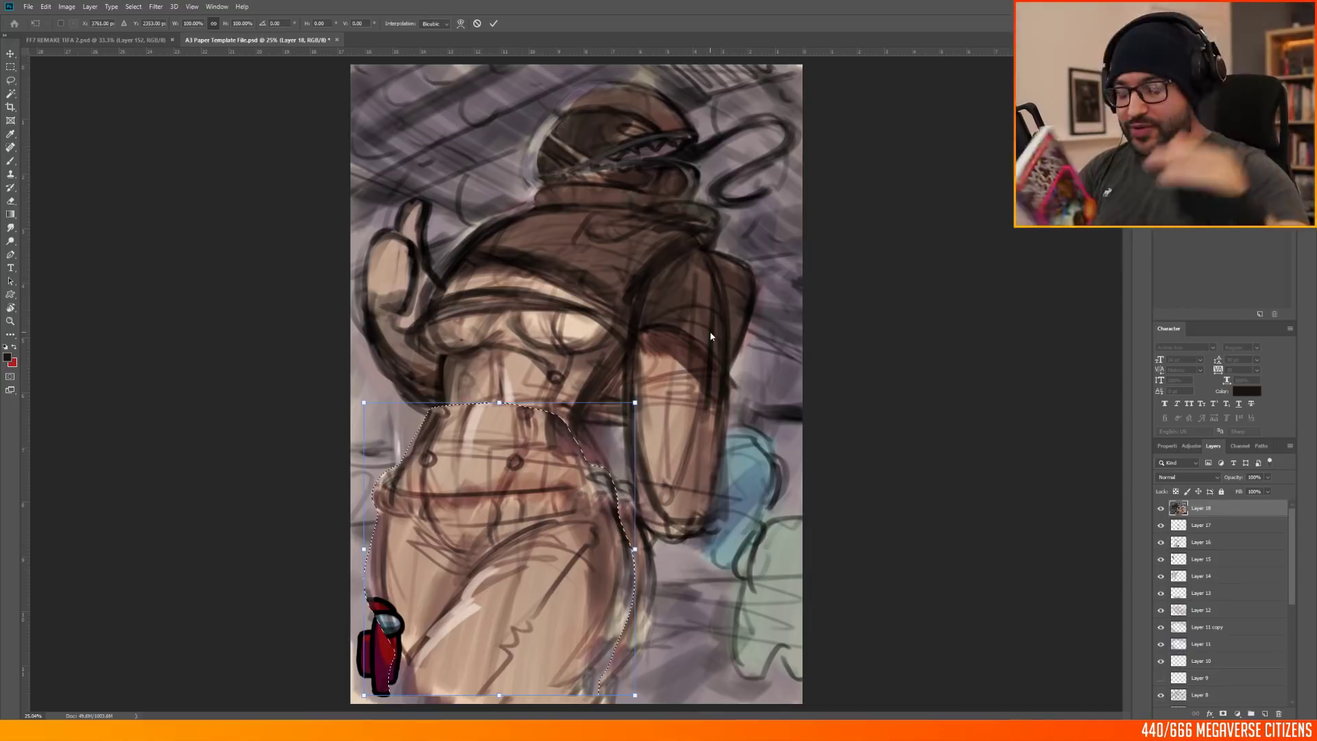
drag(678, 463, 673, 454)
drag(587, 542, 594, 541)
drag(651, 686, 673, 705)
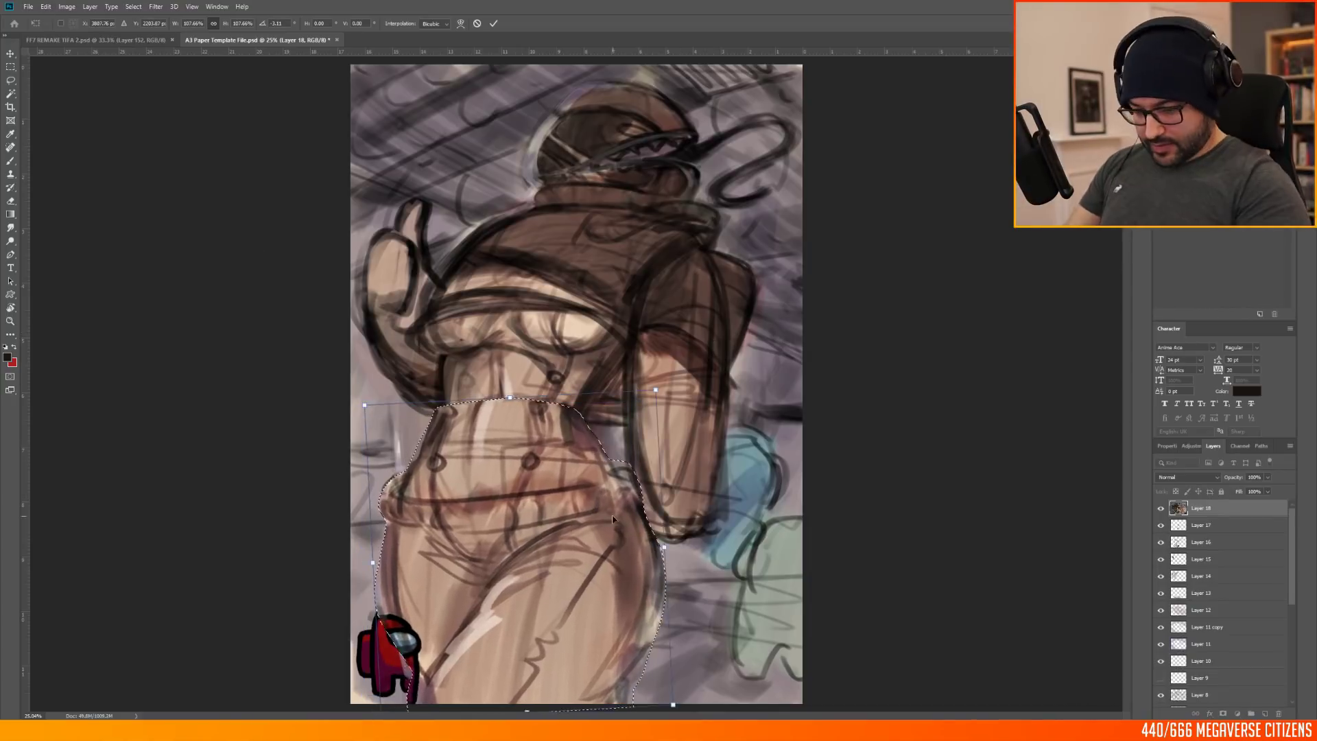
drag(597, 564, 599, 557)
key(Return)
Step: Copy the lower body to its own layer, add a layer beneath it, and paint dark contours at the waist and hip
key(ctrl+j)
mouse_move(599, 476)
mouse_down()
mouse_move(598, 465)
mouse_move(596, 479)
mouse_up()
key(ctrl+alt+shift+n)
key(ctrl+bracketleft)
click(11, 161)
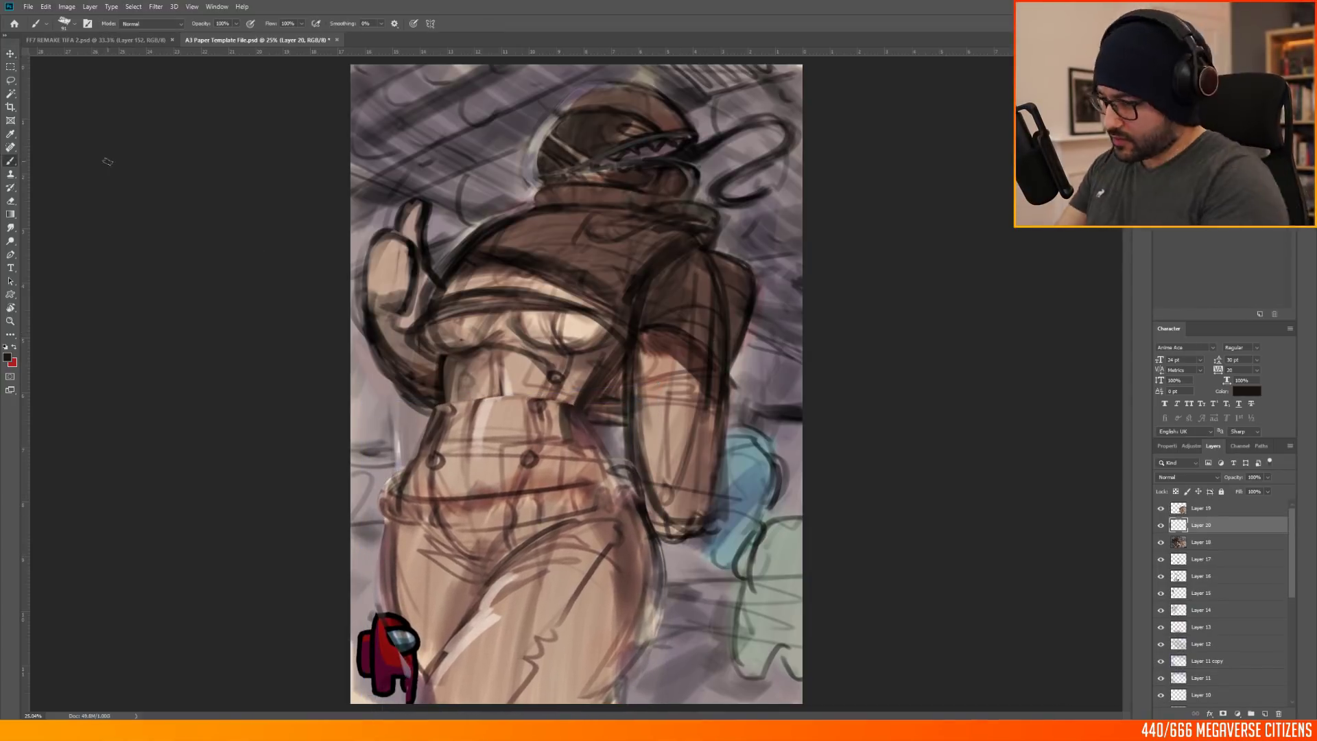
drag(589, 414, 607, 452)
drag(665, 549, 675, 595)
Step: Try repainting the abdomen and waist contours on a new top layer
click(1201, 508)
key(ctrl+alt+shift+n)
drag(472, 381, 440, 426)
drag(508, 349, 480, 425)
drag(595, 363, 565, 421)
drag(547, 374, 524, 453)
mouse_move(434, 436)
mouse_down()
mouse_move(421, 497)
mouse_move(620, 472)
mouse_up()
Step: Try a tilted waistband and redrawn hip lines using sampled colours, and hide that layer
alt+click(513, 516)
drag(410, 509, 615, 475)
mouse_move(376, 562)
mouse_down()
mouse_move(466, 513)
mouse_move(635, 499)
mouse_up()
drag(385, 509, 378, 598)
drag(388, 475, 368, 540)
alt+click(412, 501)
mouse_move(381, 599)
mouse_down()
mouse_move(468, 522)
mouse_move(480, 536)
mouse_up()
drag(384, 543, 380, 605)
drag(621, 502, 453, 607)
drag(641, 513, 626, 696)
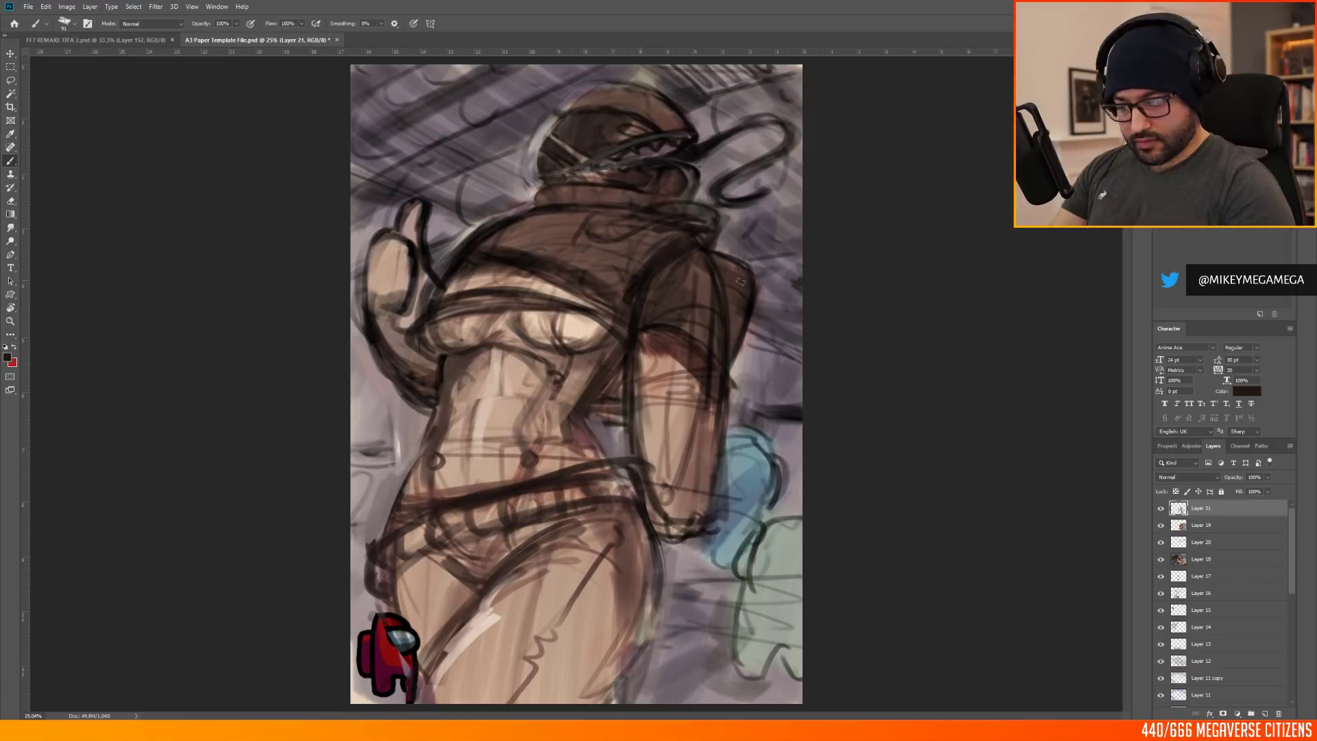
click(1161, 509)
Step: Add a new layer and repaint the cropped garment's hem and the upper abdomen with sampled colours
click(1265, 714)
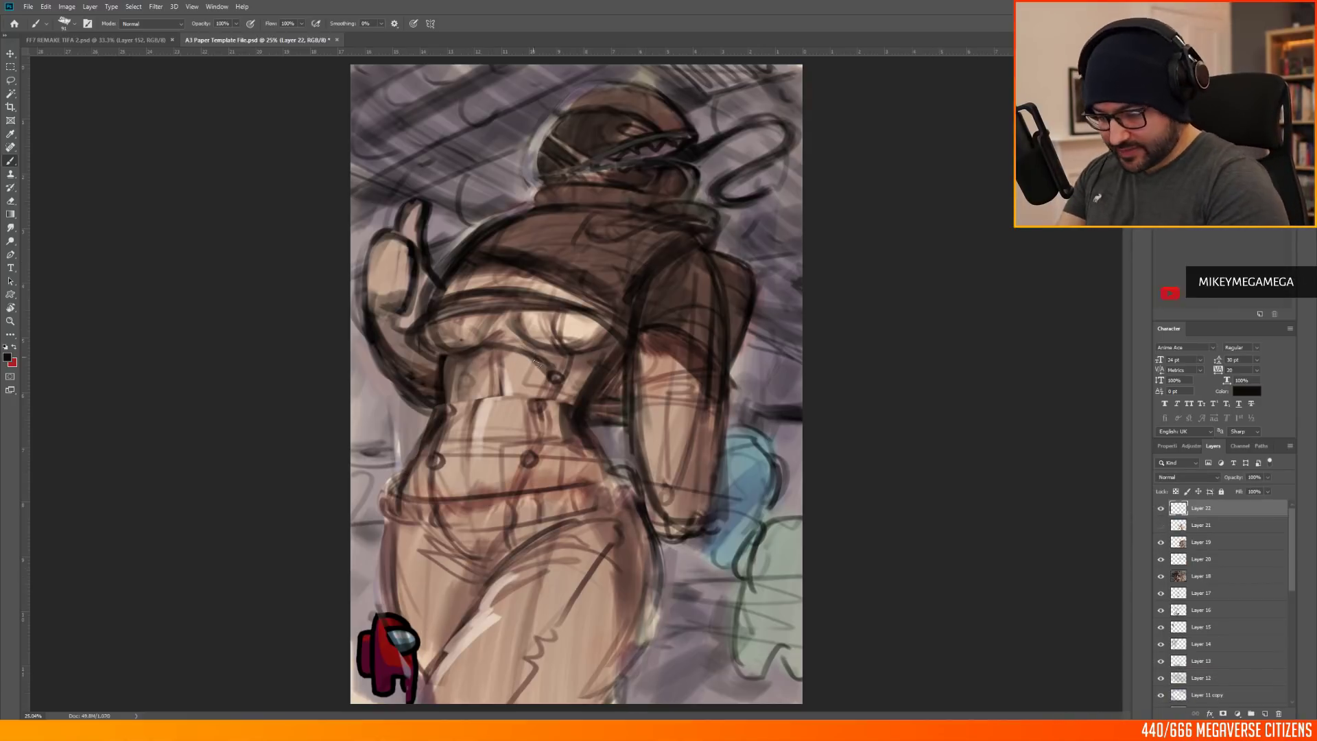
drag(514, 315, 557, 355)
mouse_move(436, 276)
mouse_down()
mouse_move(408, 328)
mouse_move(420, 305)
mouse_move(477, 276)
mouse_up()
alt+click(449, 295)
drag(428, 306, 610, 315)
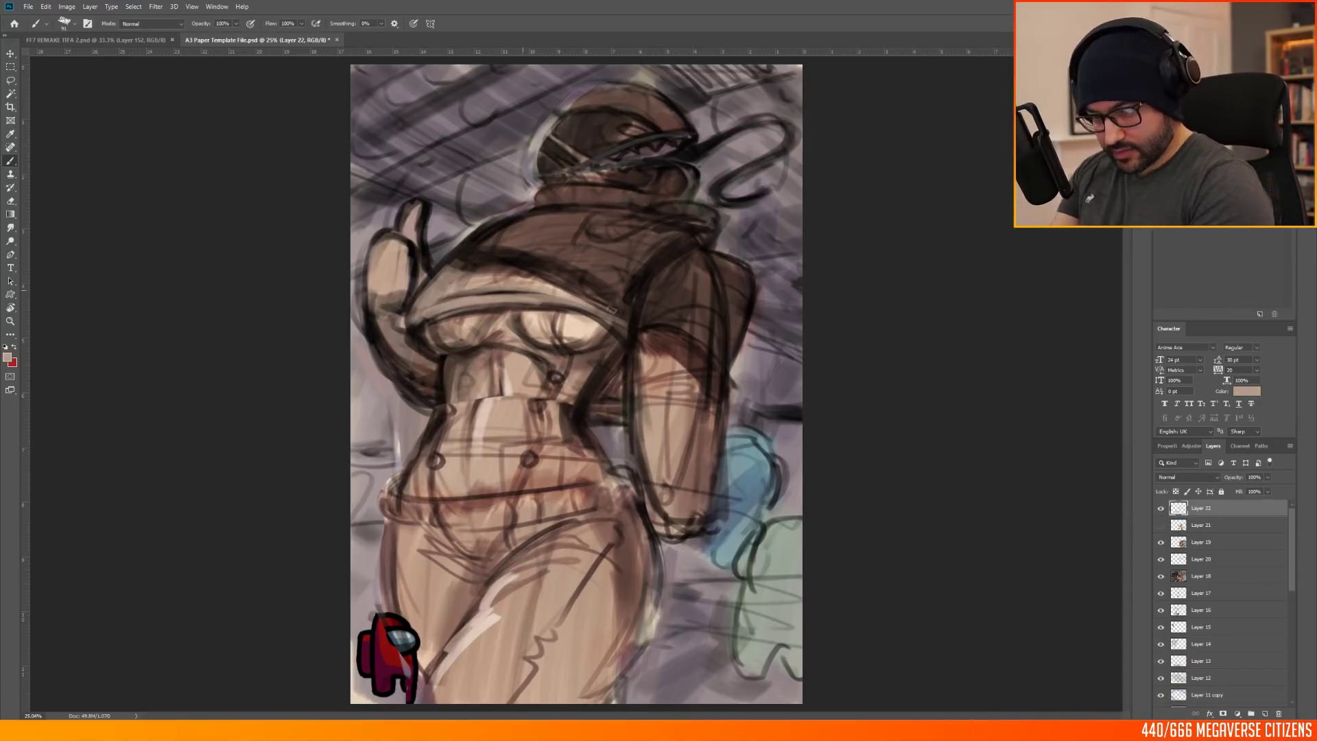
alt+click(483, 422)
drag(490, 358, 482, 404)
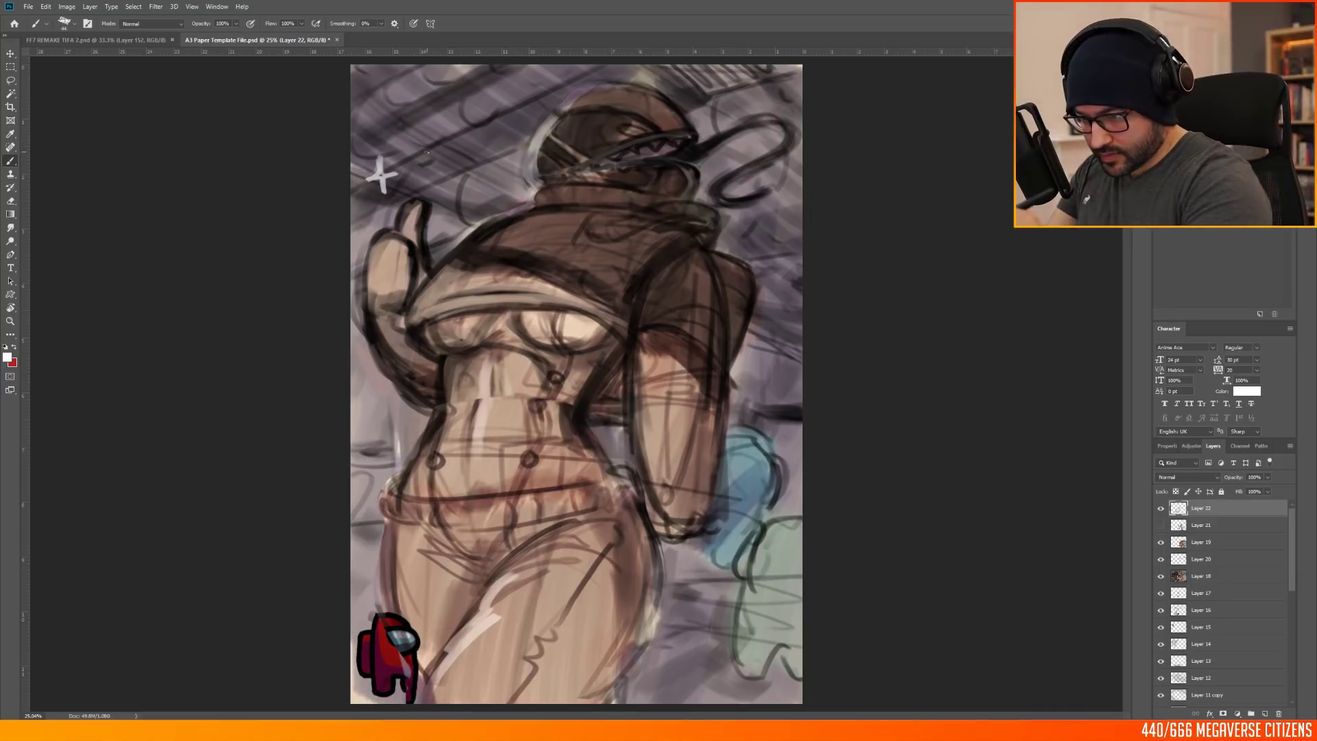
Step: Add a Multiply layer, enlarge the brush, and darken the background around the helmet, tongue and raised hand
click(1265, 714)
click(1188, 478)
click(1172, 523)
right_click(727, 194)
drag(789, 221, 827, 221)
click(956, 139)
drag(524, 154, 371, 103)
mouse_move(364, 151)
mouse_down()
mouse_move(612, 77)
mouse_move(782, 199)
mouse_up()
drag(754, 227, 785, 405)
drag(786, 343, 744, 408)
drag(480, 196, 367, 253)
drag(367, 199, 456, 230)
Step: Deepen the shadows around the hips, near arm and background crewmates, and touch up the dark upper background
mouse_move(789, 590)
mouse_down()
mouse_move(644, 672)
mouse_move(794, 631)
mouse_move(788, 692)
mouse_up()
drag(713, 628, 618, 662)
drag(627, 504, 583, 699)
drag(621, 343, 573, 418)
drag(573, 418, 624, 494)
drag(719, 391, 679, 528)
drag(360, 271, 374, 299)
drag(405, 453, 359, 473)
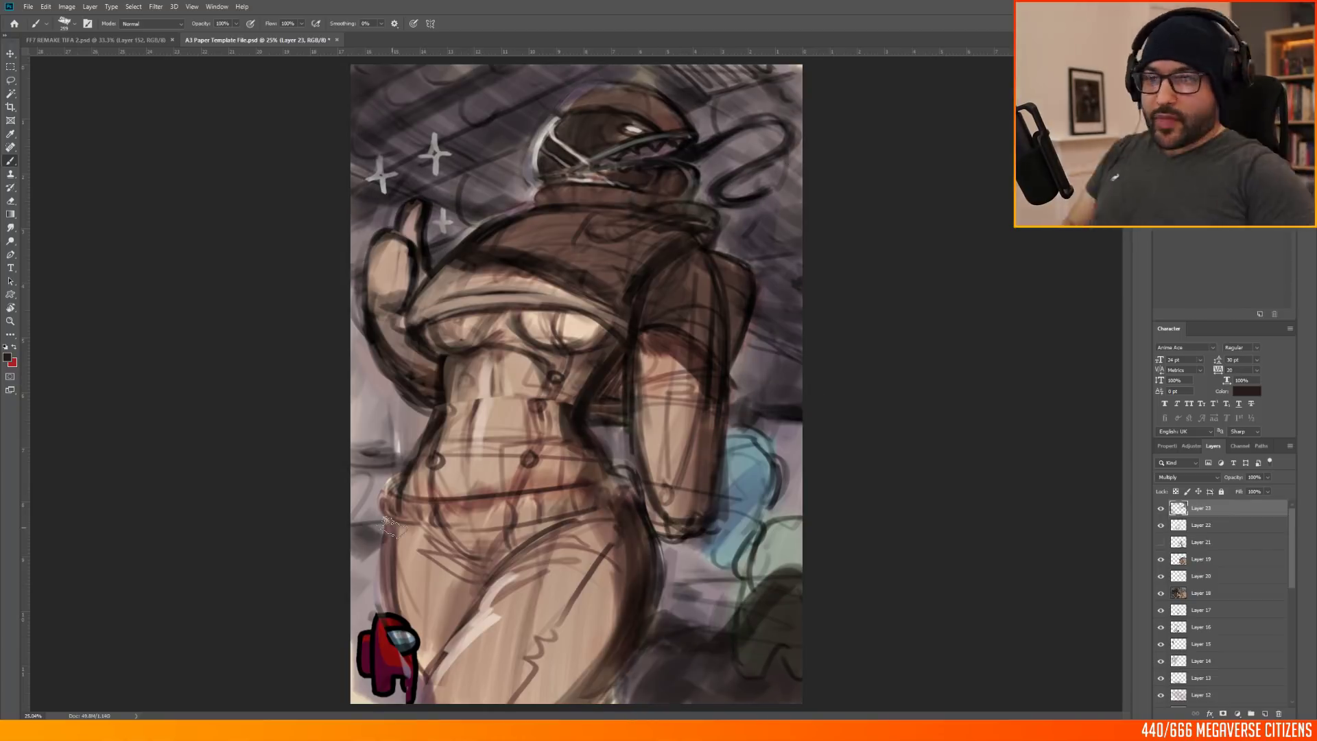
drag(793, 426, 771, 518)
drag(772, 518, 669, 610)
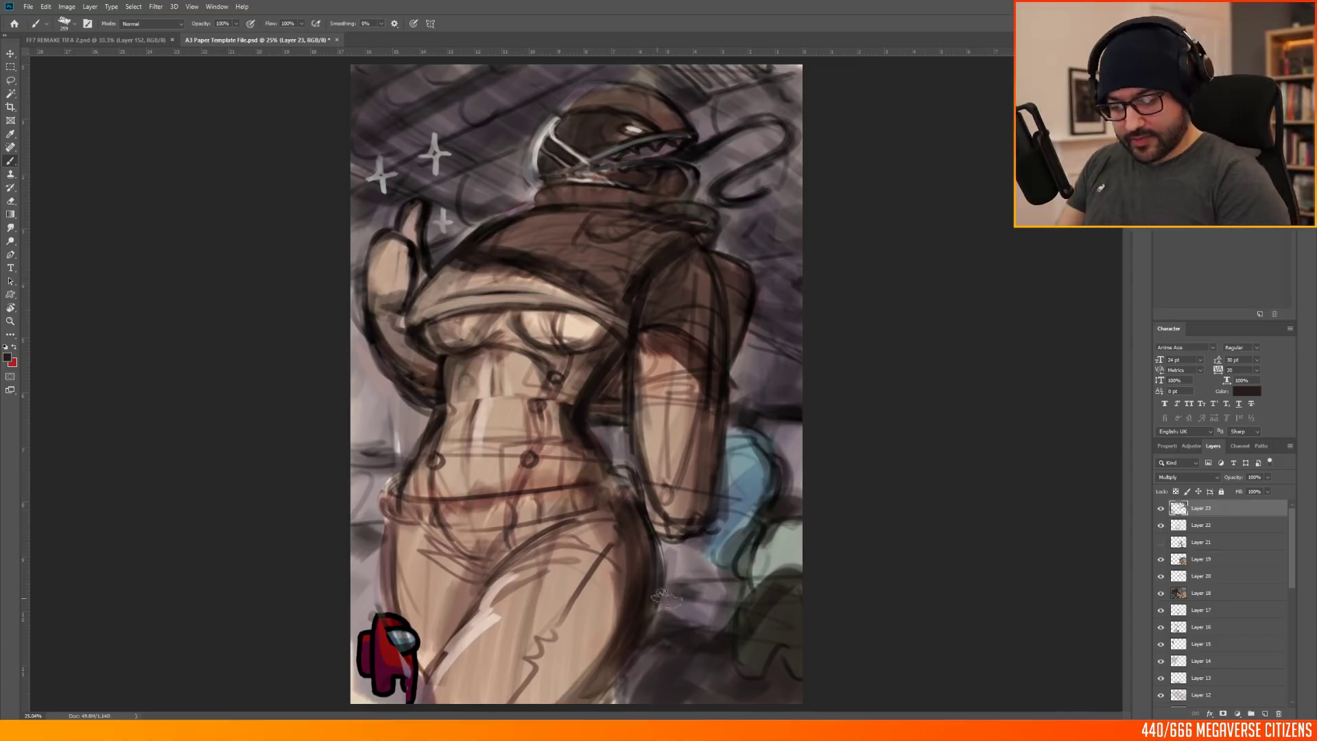
drag(693, 75, 788, 182)
drag(456, 210, 436, 230)
Step: Add a new layer, adjust its blend mode, and brush red over the helmet, garment, arms and outer leg
click(1265, 713)
click(1188, 478)
click(1174, 548)
mouse_move(570, 109)
mouse_down()
mouse_move(627, 147)
mouse_move(758, 127)
mouse_up()
drag(611, 223, 524, 268)
drag(632, 254, 717, 391)
drag(439, 343, 447, 381)
drag(631, 331, 572, 411)
drag(566, 419, 596, 457)
drag(648, 525, 618, 645)
drag(415, 206, 381, 385)
drag(704, 433, 699, 513)
click(1188, 477)
click(1174, 593)
Step: Add another layer, brush red across the torso, legs, near arm and helmet, and set it to Multiply
click(1265, 713)
mouse_move(412, 213)
mouse_down()
mouse_move(394, 309)
mouse_move(597, 330)
mouse_up()
drag(473, 363, 507, 422)
drag(583, 446, 480, 480)
drag(418, 528, 456, 638)
drag(597, 549, 535, 693)
drag(668, 251, 655, 466)
drag(604, 110, 644, 123)
click(1188, 477)
click(1174, 511)
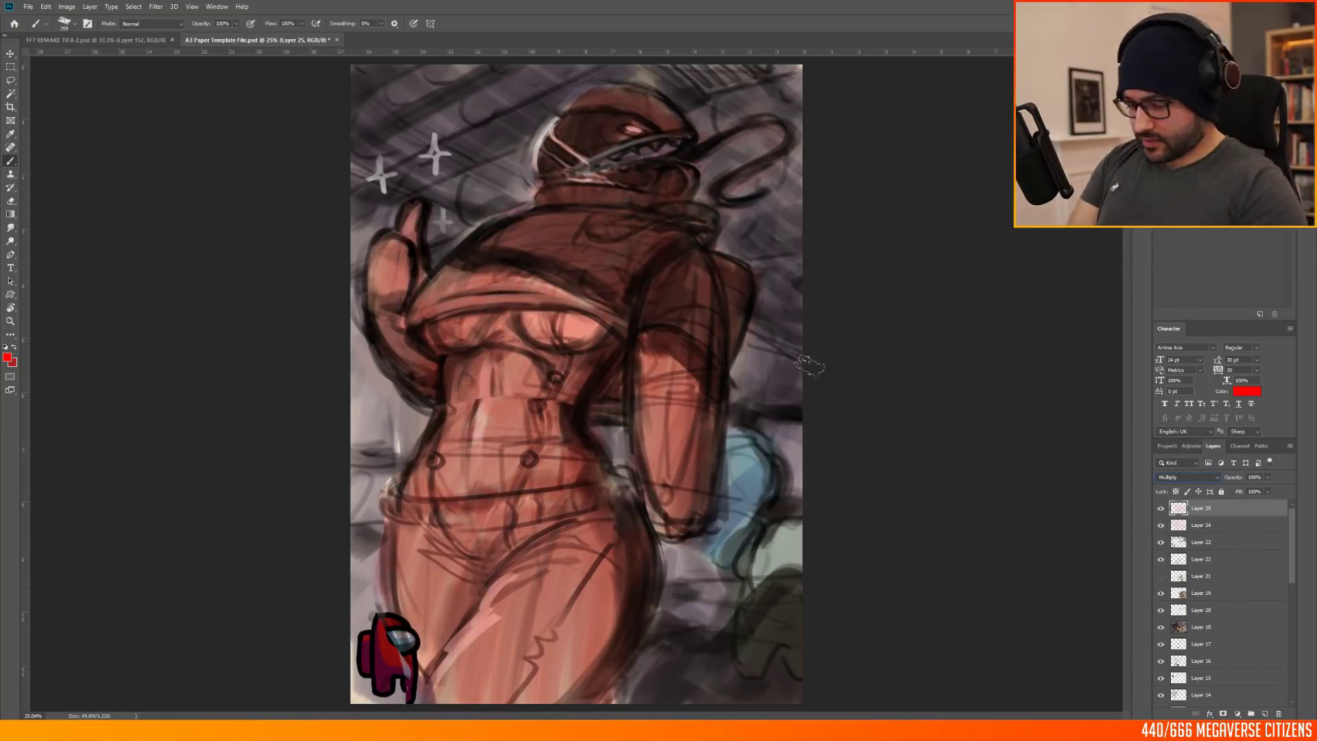
Step: Choose a purple colour and tint the shaded thigh, hip, upper garment and near sleeve
click(7, 358)
click(940, 159)
drag(618, 569, 549, 693)
drag(576, 459, 610, 518)
drag(500, 274, 638, 223)
mouse_move(528, 196)
mouse_down()
mouse_move(675, 154)
mouse_move(693, 355)
mouse_up()
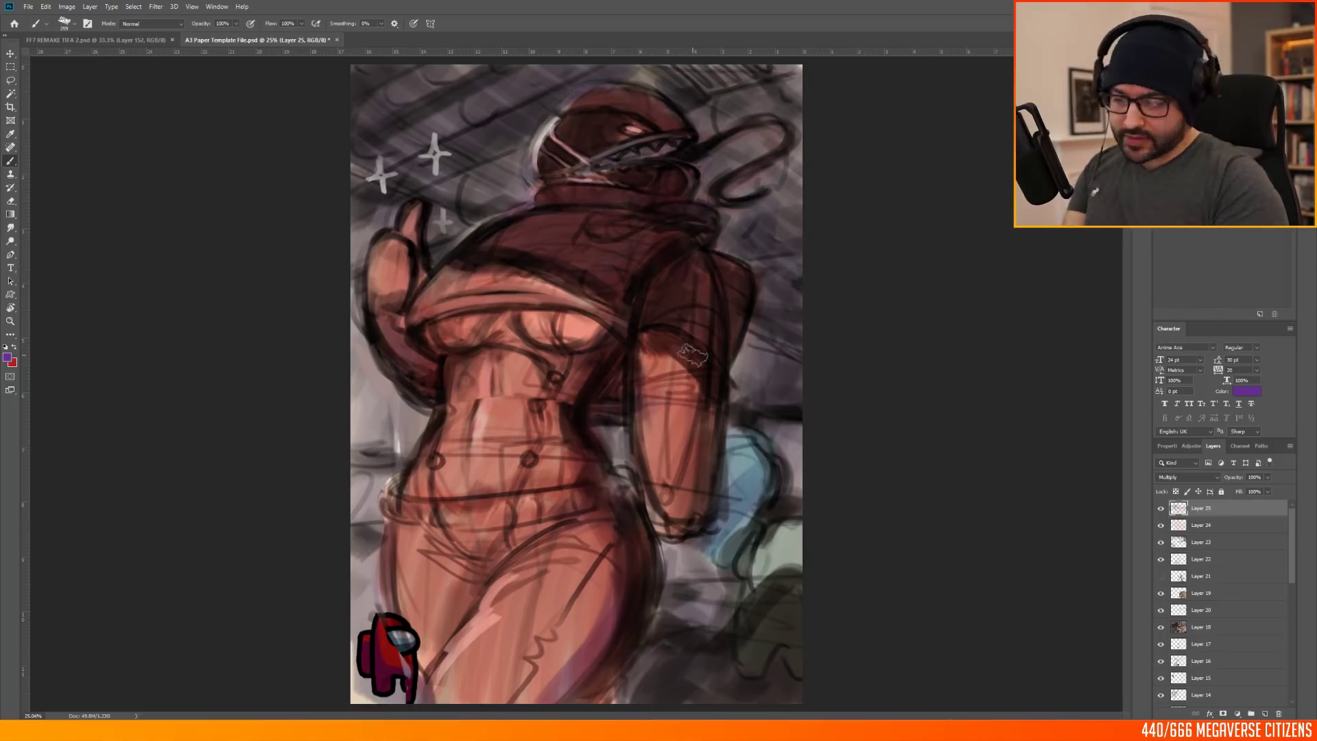
Step: Fade the coloured sketch with a semi-transparent white layer and add a new layer for the line art
click(1265, 713)
click(7, 357)
click(548, 308)
drag(1290, 490, 1268, 491)
click(1265, 713)
click(7, 357)
click(1201, 525)
Step: Move the numerically named layer to the top of the layer stack and set up a small black brush for inking
key(b)
right_click(616, 173)
key(Return)
key(ctrl+plus)
scroll(576, 384, down, 5)
drag(1292, 542, 1292, 580)
mouse_move(1241, 691)
mouse_down()
mouse_move(1240, 399)
mouse_move(1240, 501)
mouse_up()
scroll(965, 189, up, 5)
right_click(689, 192)
drag(744, 219, 751, 218)
key(Return)
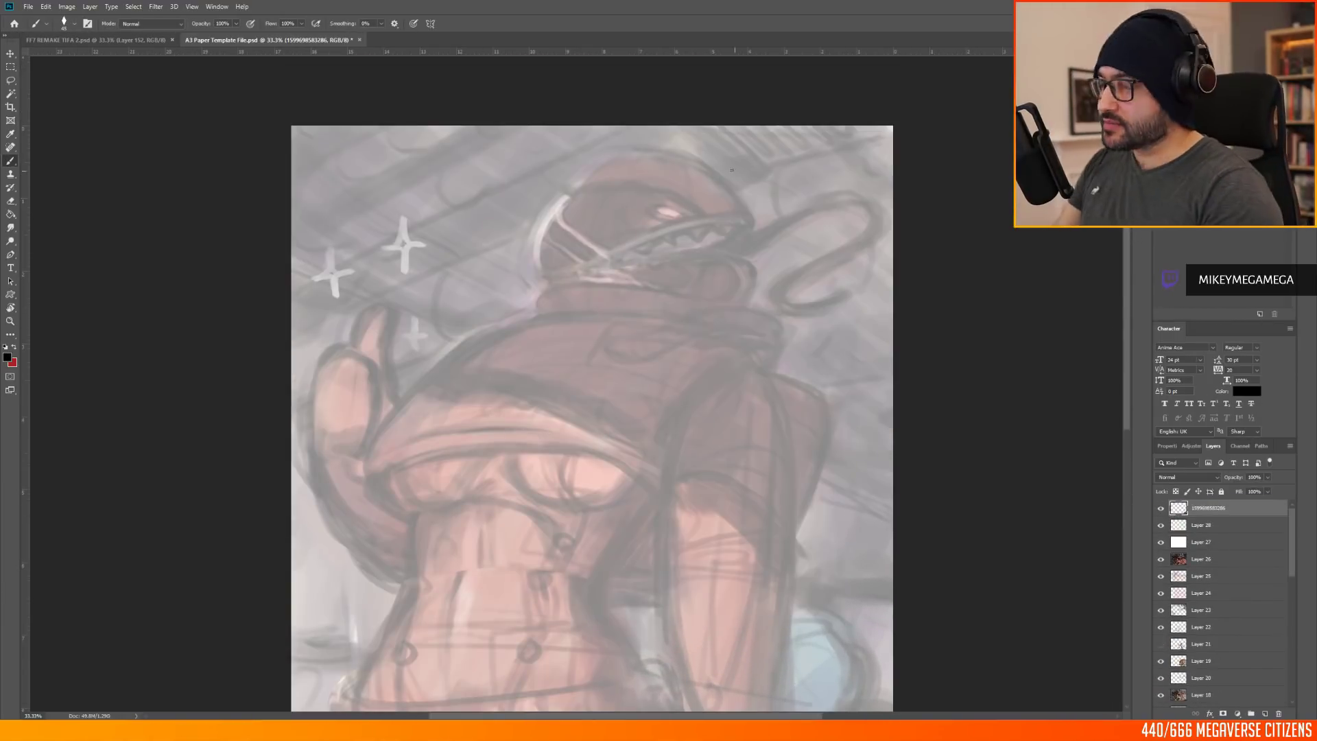
Step: Ink the helmet's neck rim, visor outline and jaw opening in black
drag(544, 288, 692, 295)
drag(539, 288, 559, 274)
drag(679, 207, 576, 188)
drag(667, 257, 625, 261)
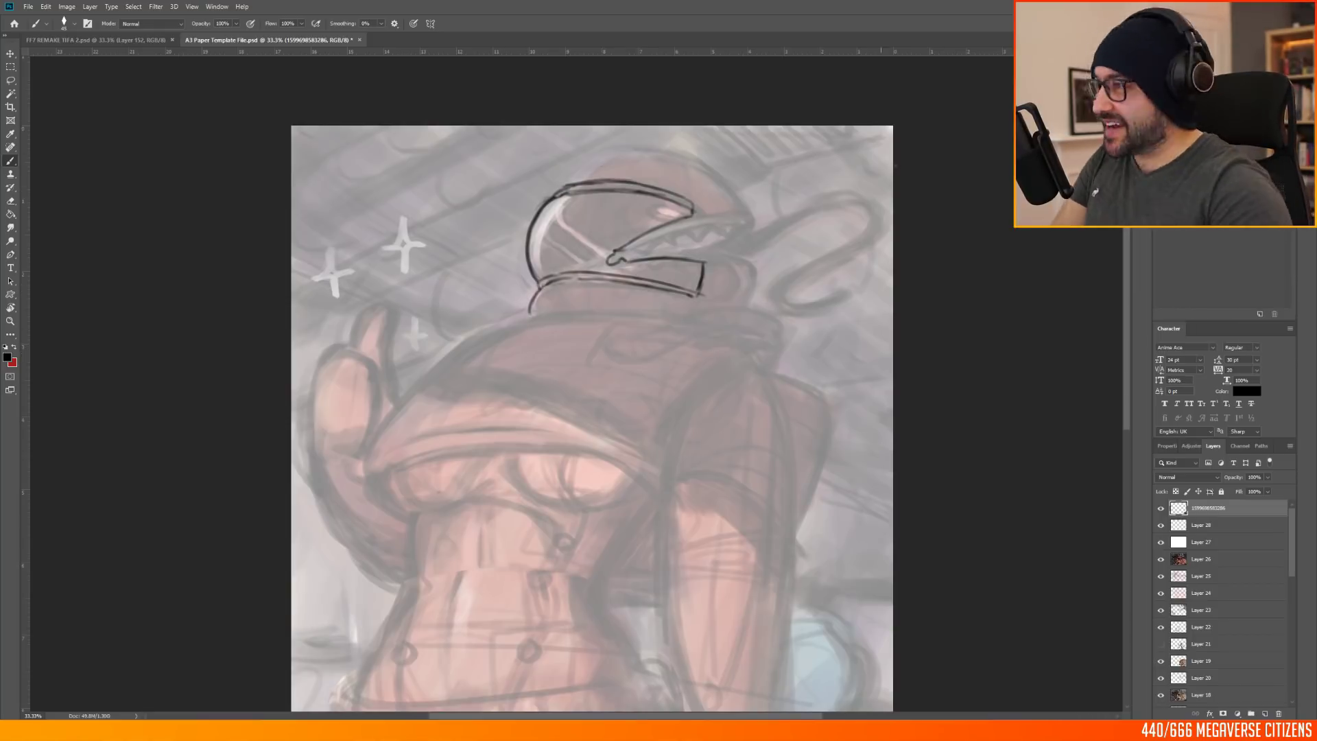
Step: Ink the helmet dome, jagged teeth and long curling tongue, and save the document
scroll(590, 274, down, 2)
drag(574, 114, 734, 137)
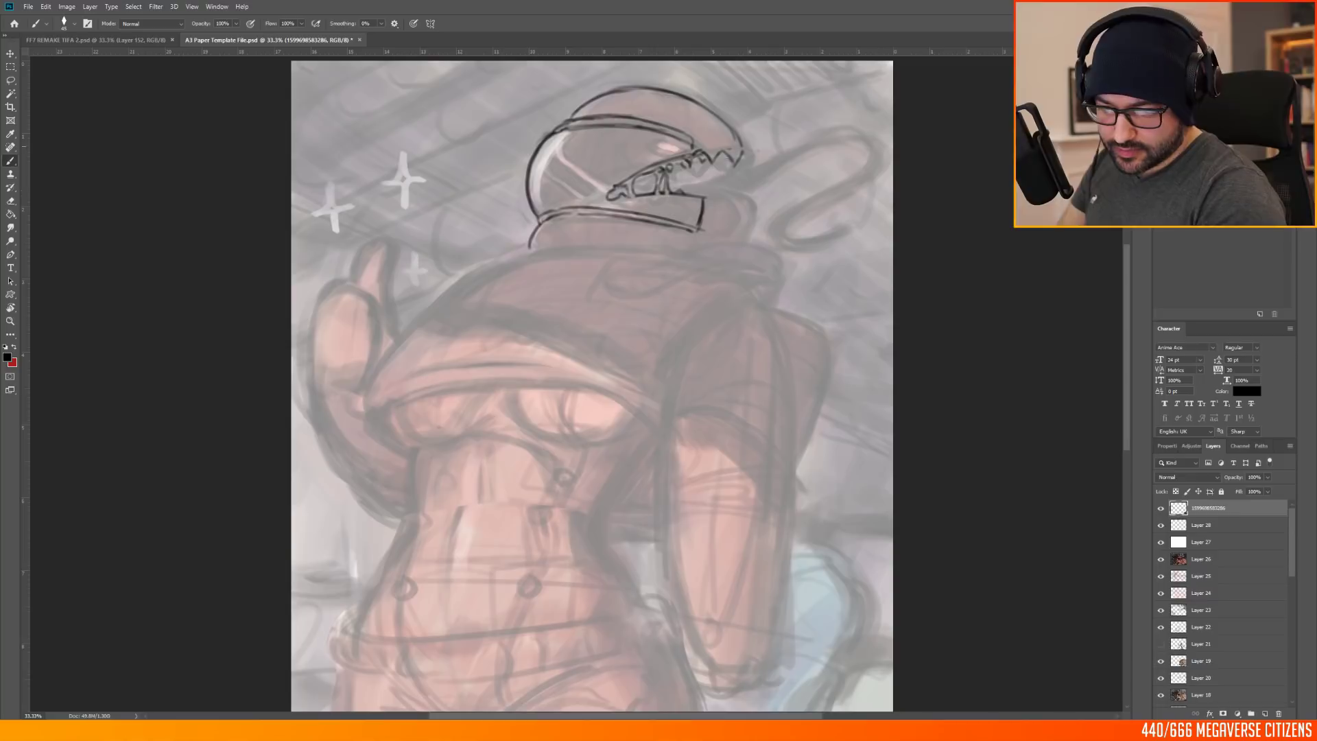
drag(687, 195, 734, 197)
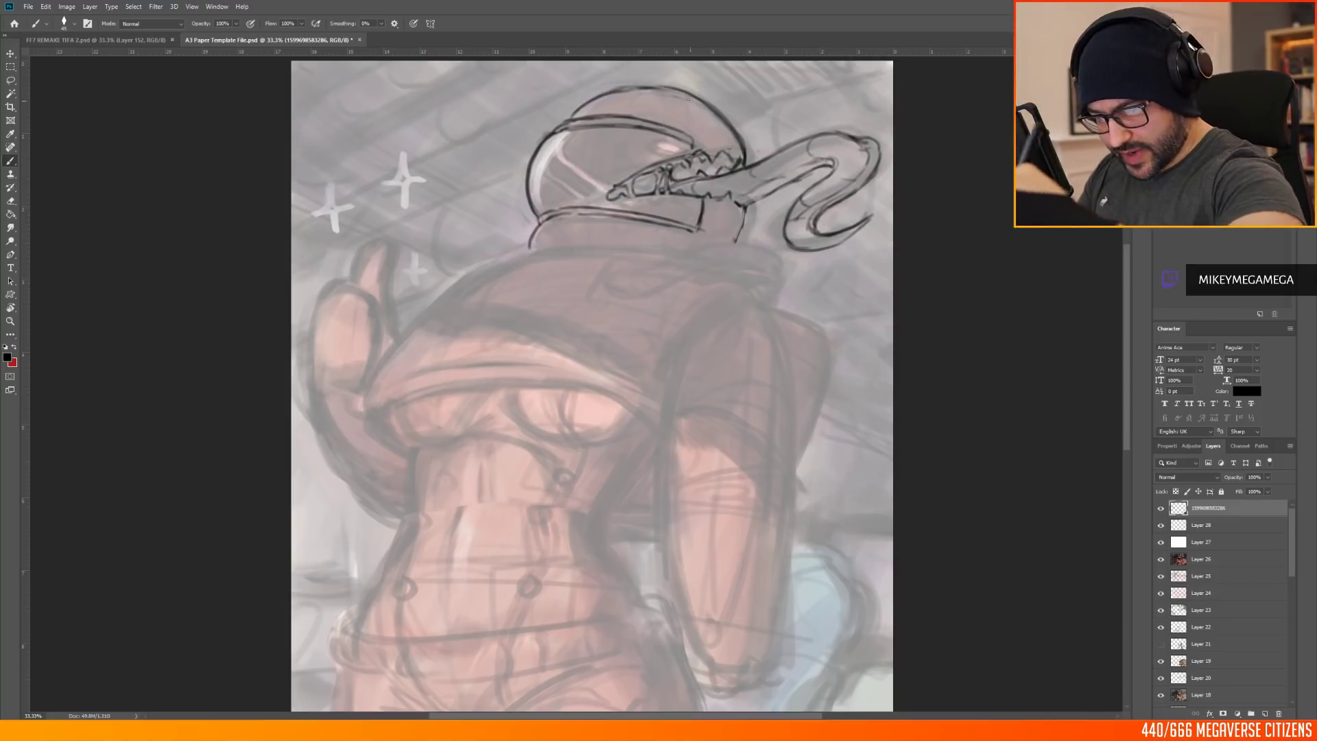
key(ctrl+s)
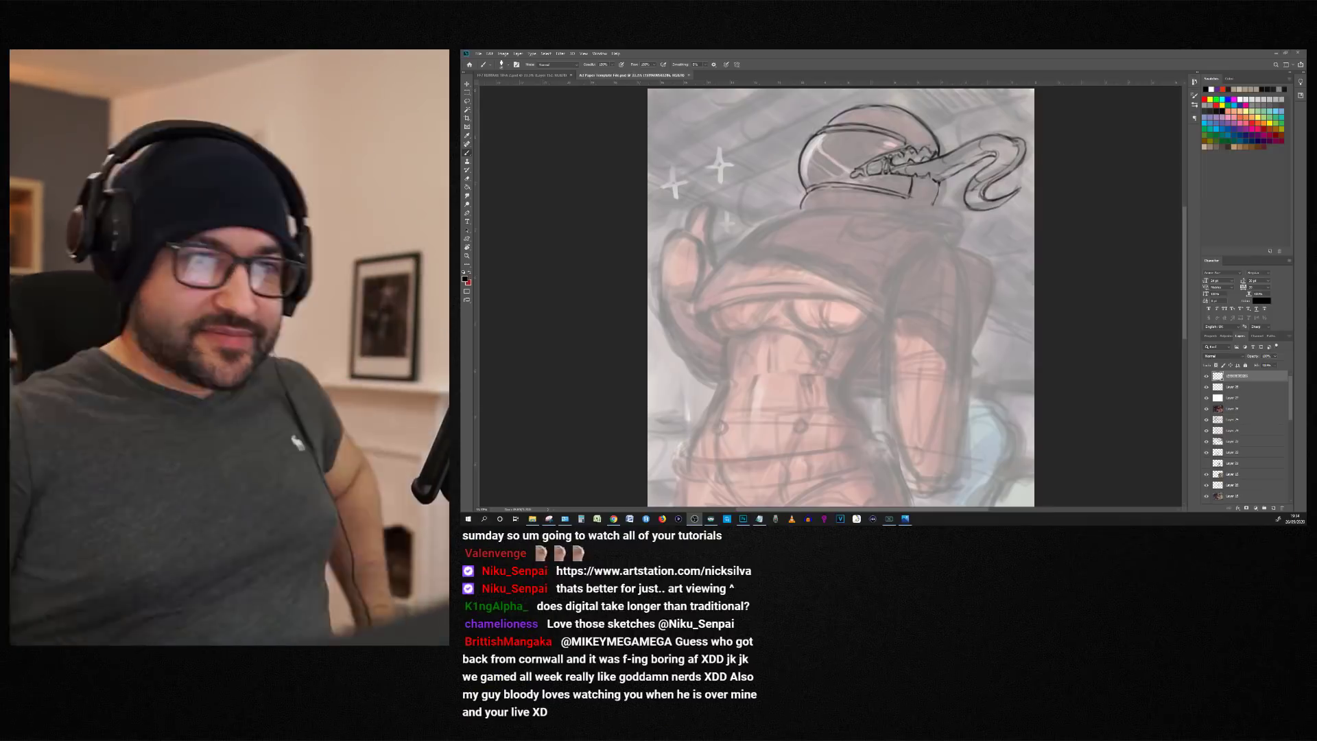
Step: Open the linked ArtStation portfolio in the browser and view several of its illustrations
click(661, 176)
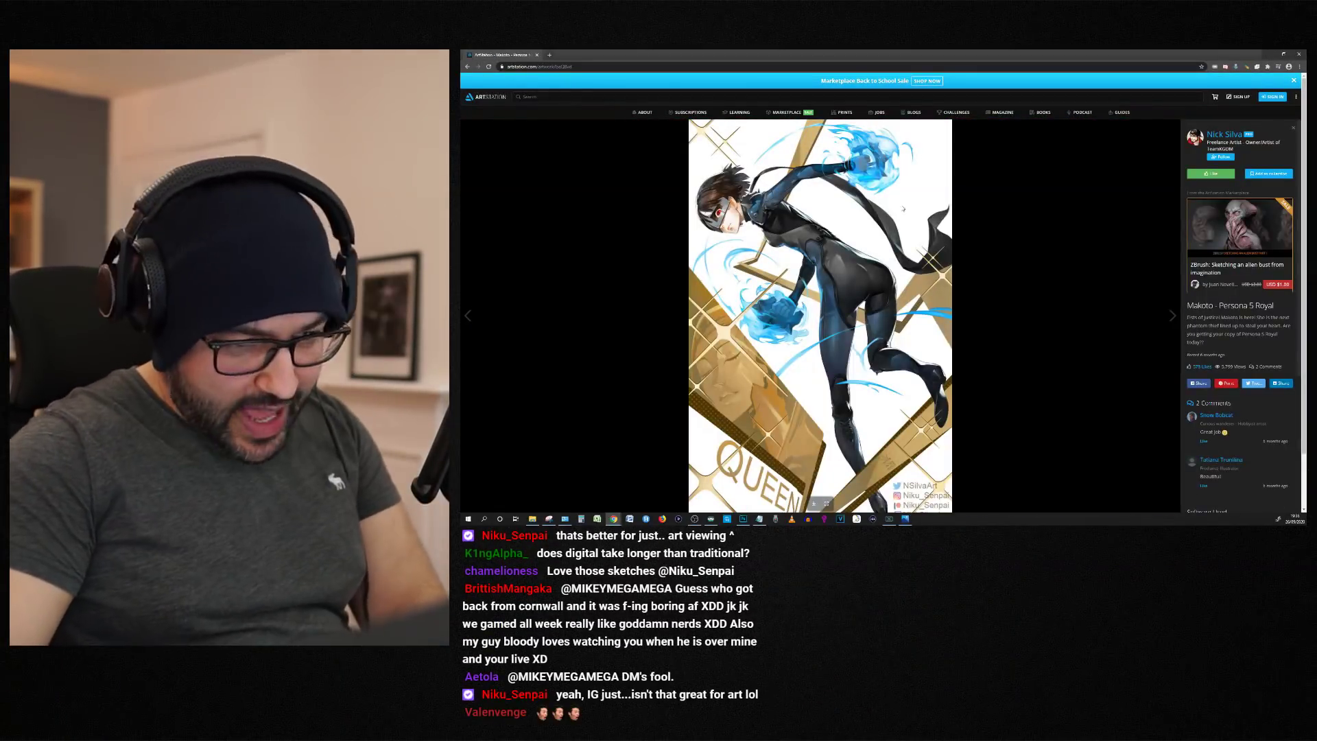
key(Right)
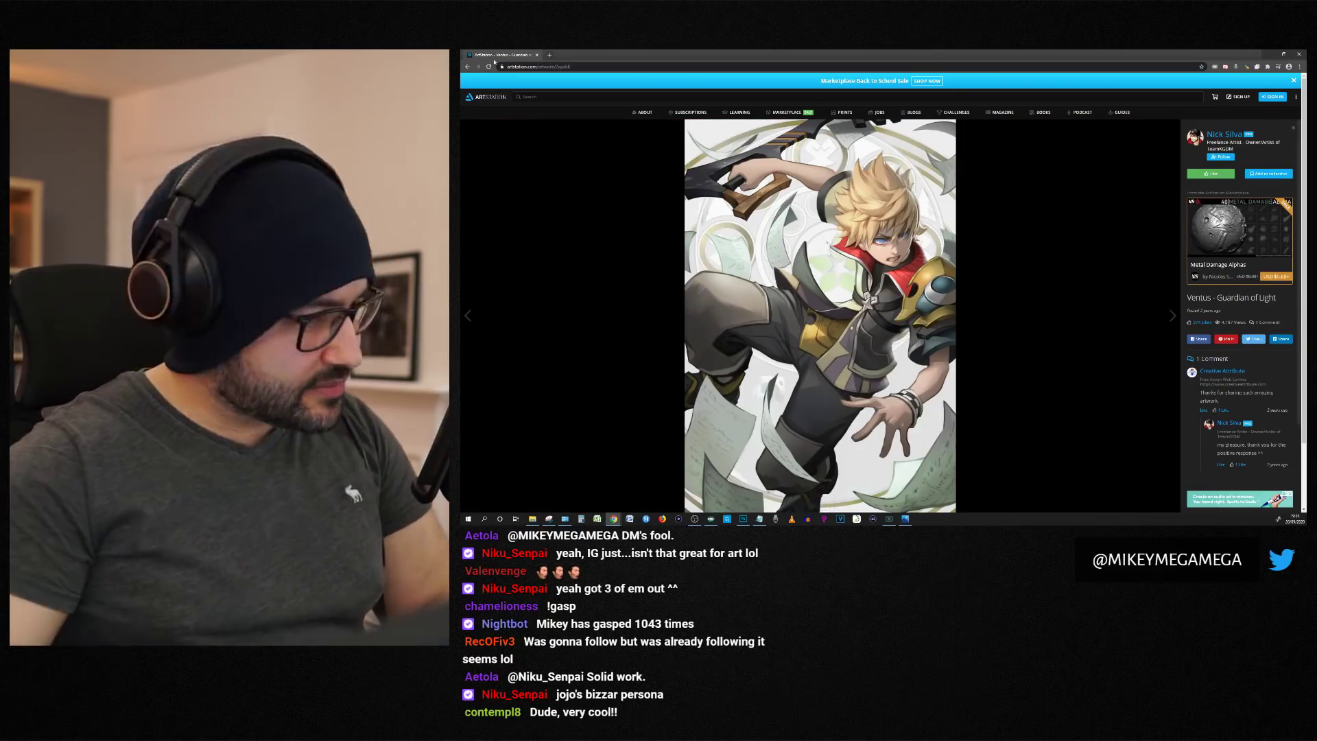
click(468, 66)
click(923, 293)
click(468, 67)
click(809, 228)
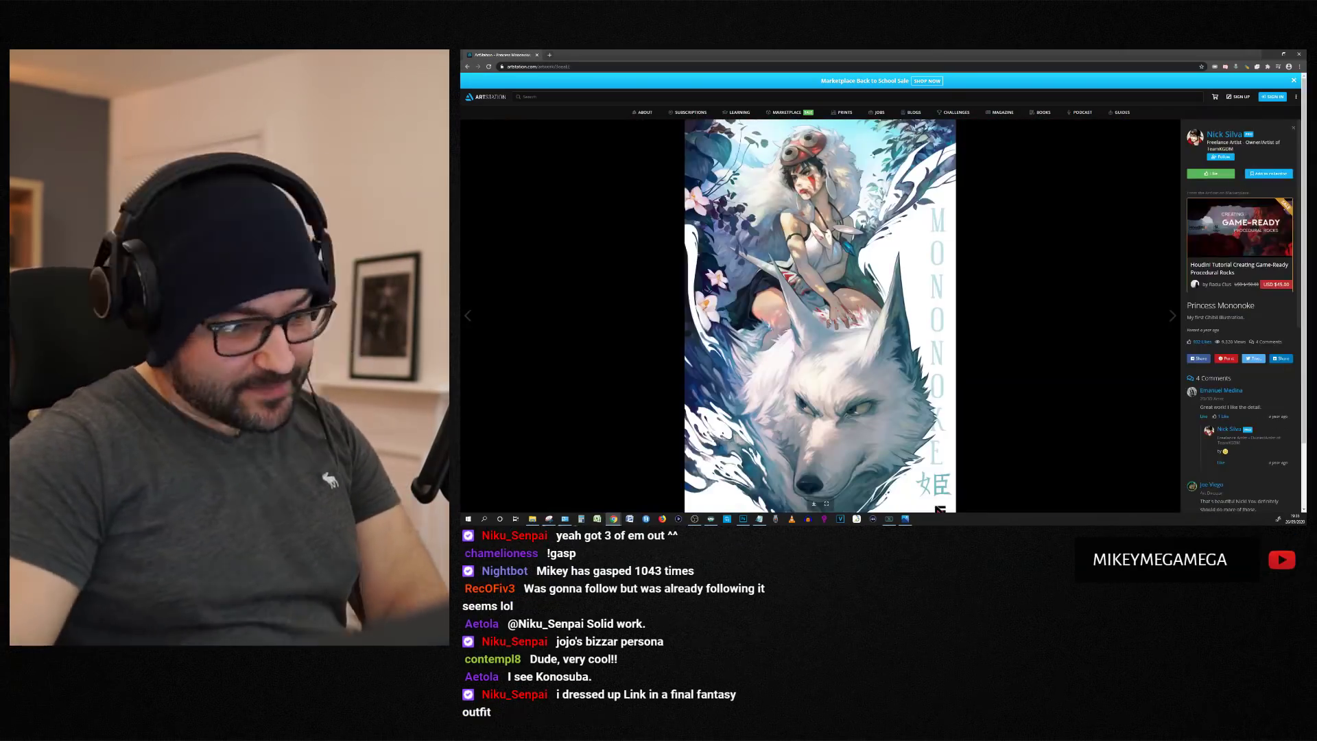
Step: Return to Photoshop and ink the shoulder line, the tongue's drips and the looping shape around the collar
key(alt+Tab)
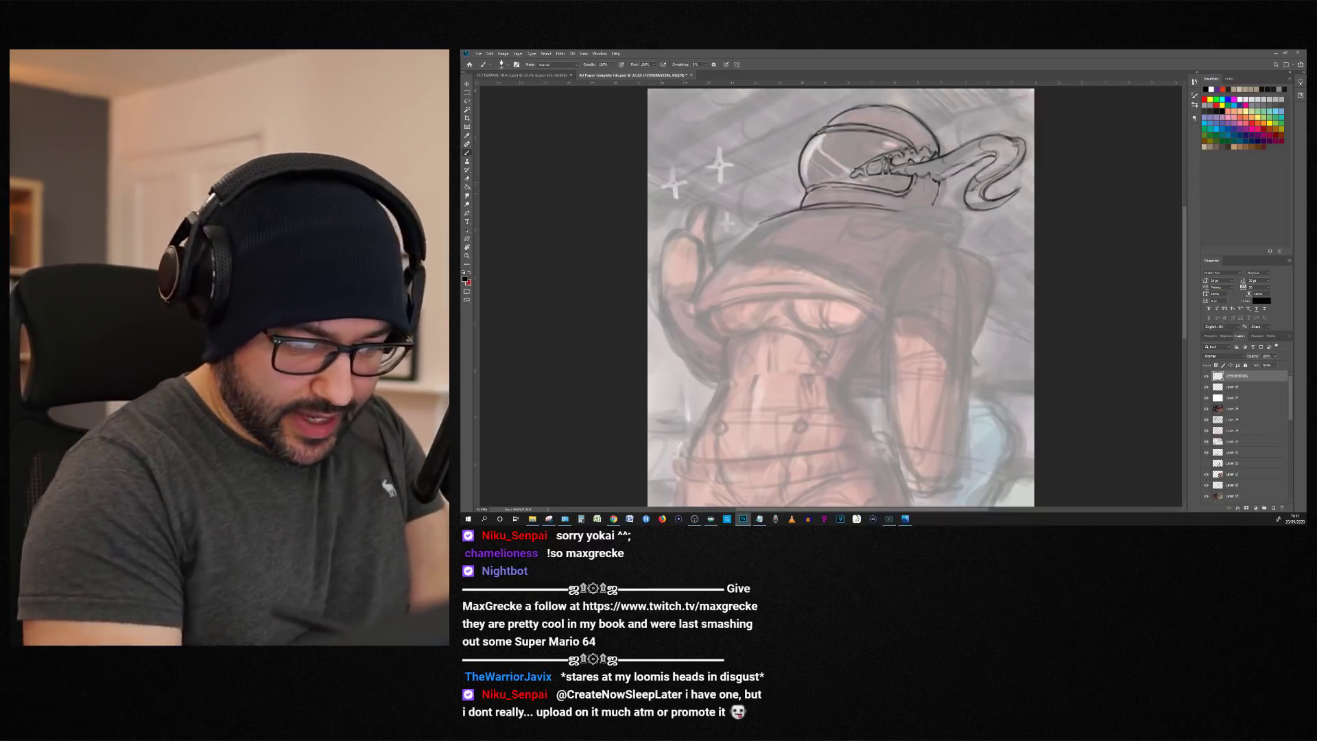
drag(834, 205, 902, 214)
drag(1003, 209, 990, 233)
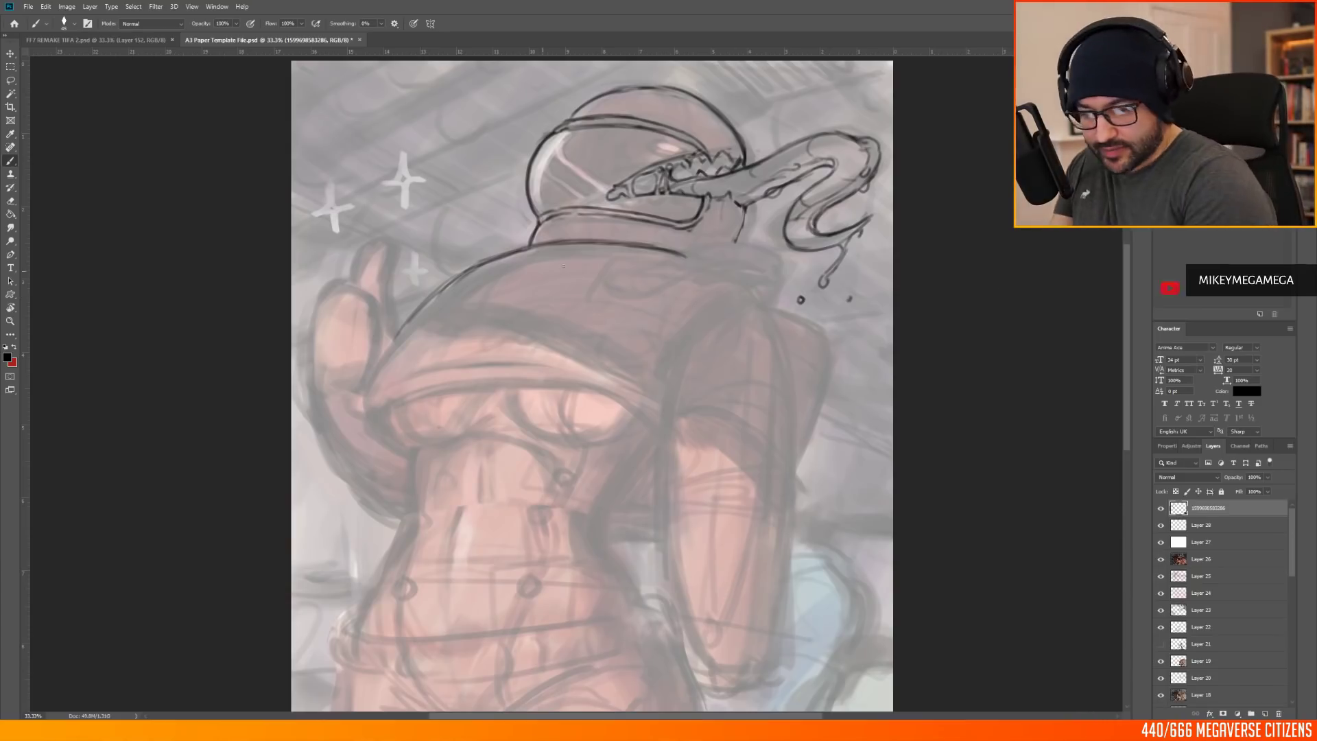
drag(615, 282, 798, 295)
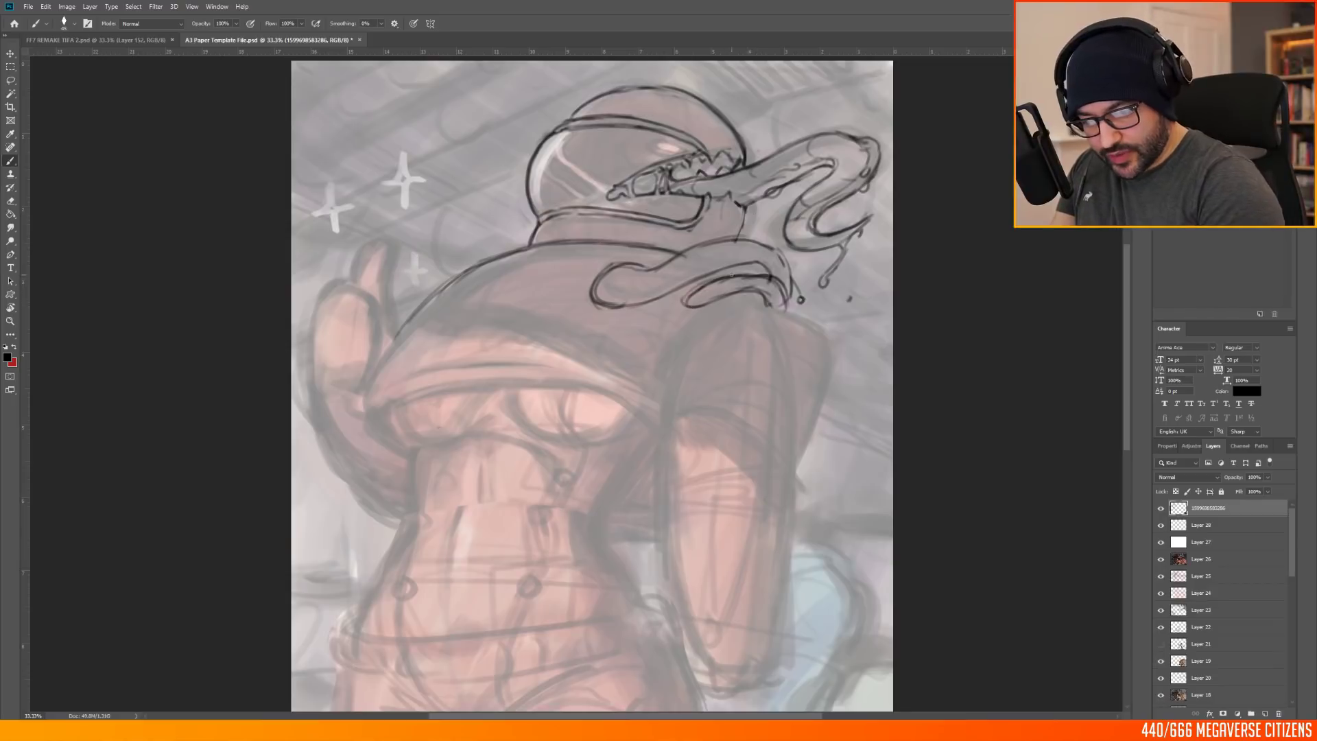
mouse_move(772, 275)
mouse_down()
mouse_move(767, 217)
mouse_move(767, 262)
mouse_up()
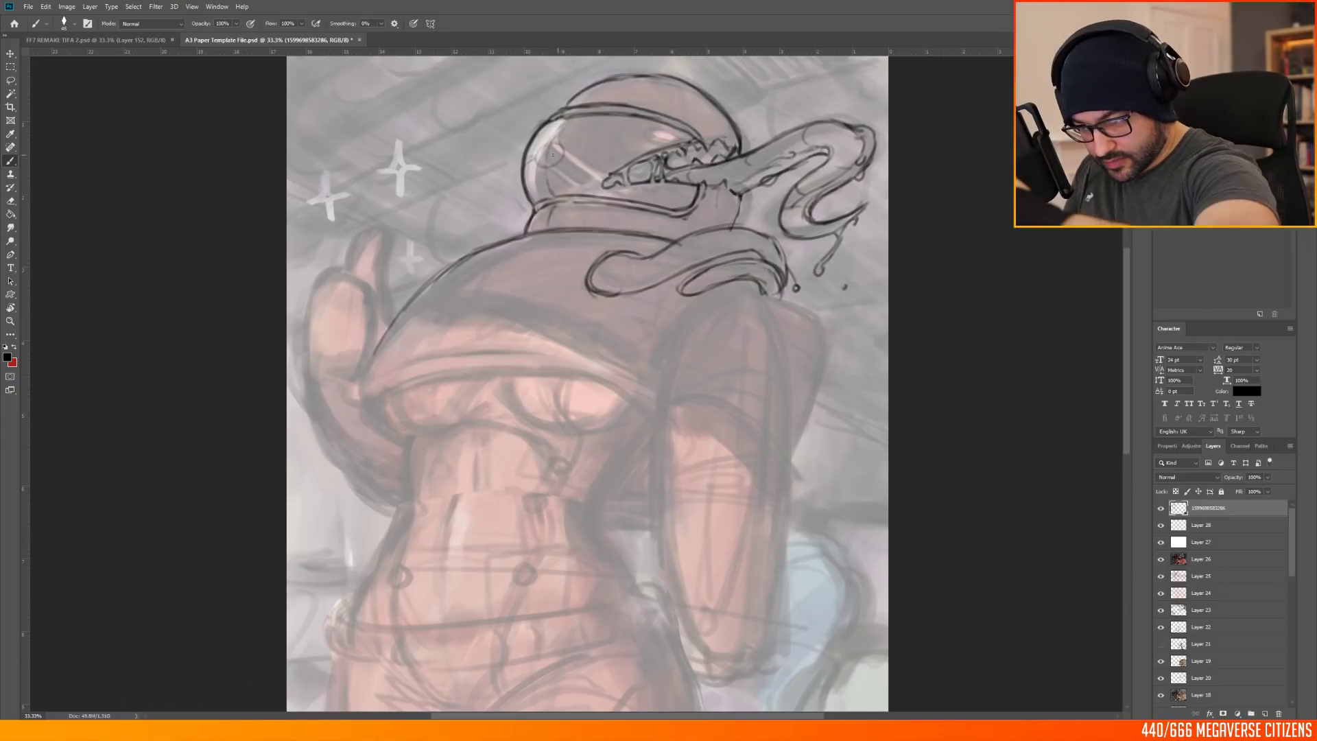
Step: Ink the garment's lower hem and side seam, and refine the jaw's jagged edge and helmet front
mouse_move(443, 372)
mouse_down()
mouse_move(552, 374)
mouse_move(635, 413)
mouse_up()
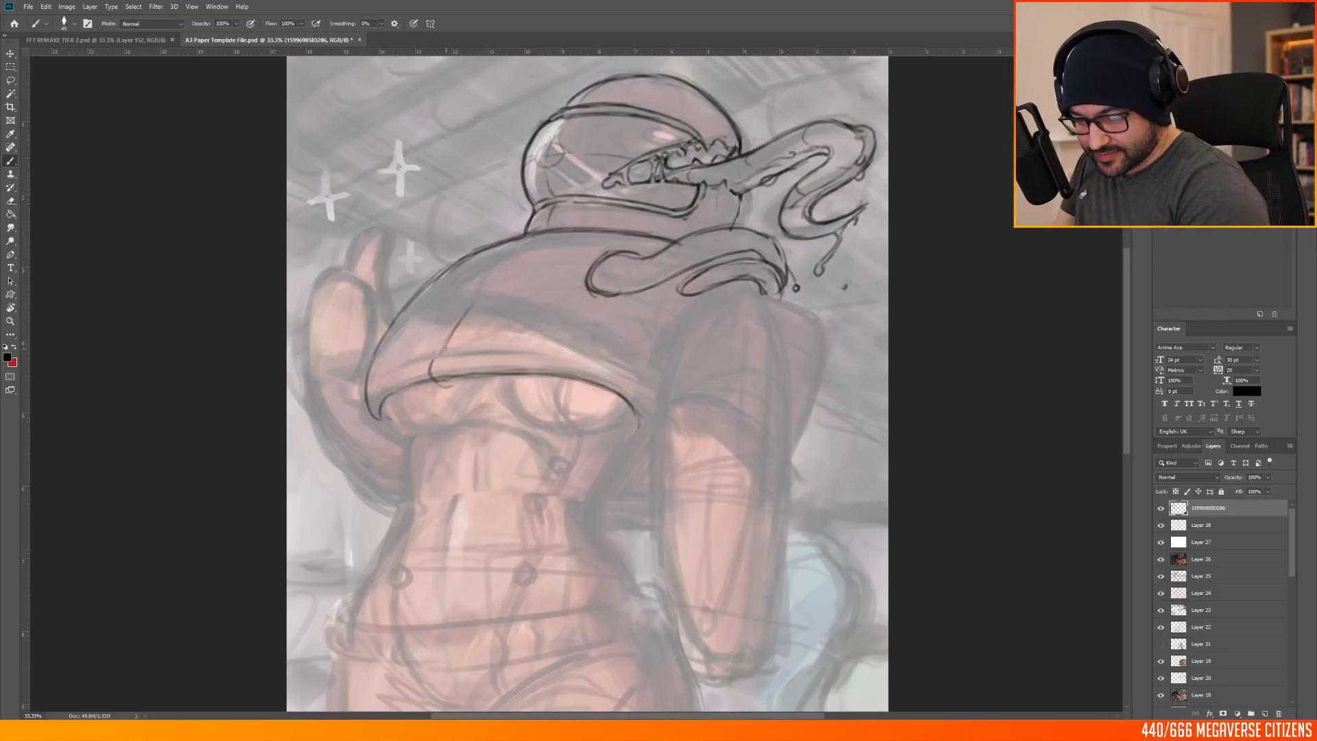
drag(446, 349, 531, 237)
drag(727, 186, 746, 228)
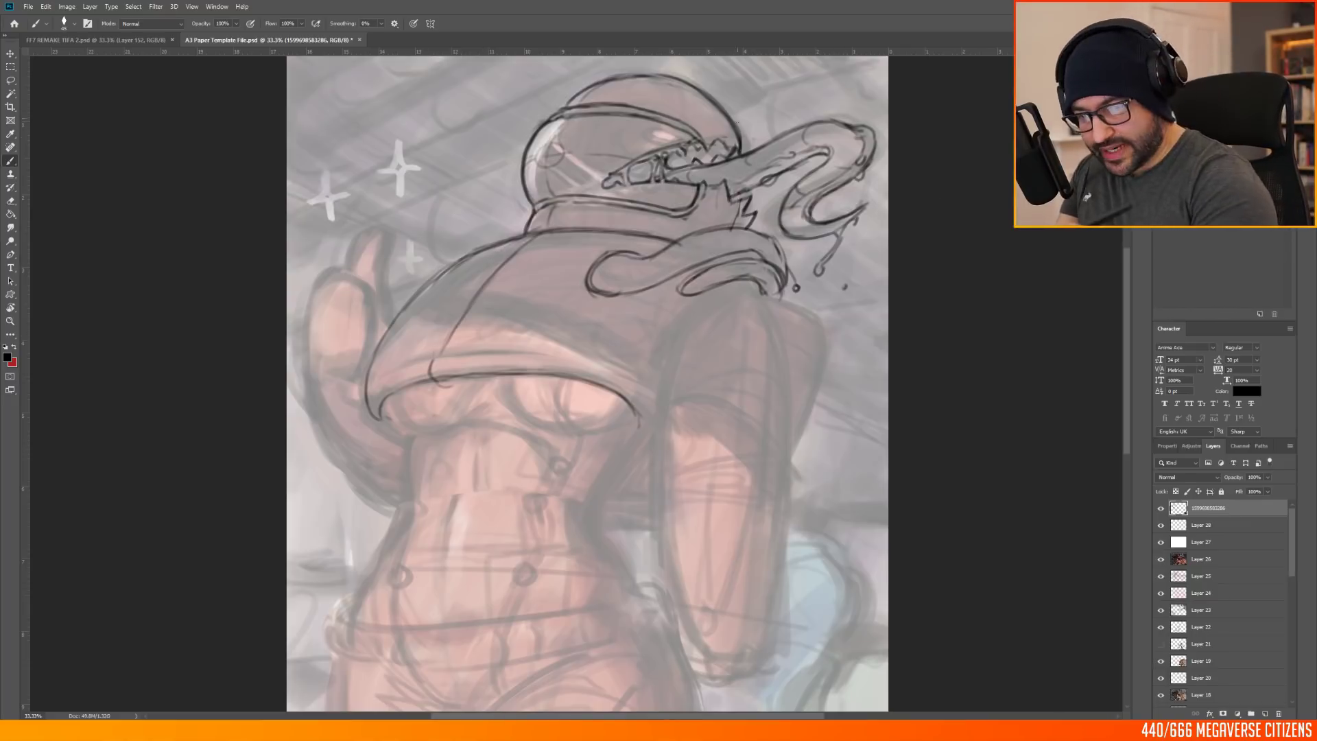
mouse_move(724, 145)
mouse_down()
mouse_move(755, 134)
mouse_move(693, 81)
mouse_up()
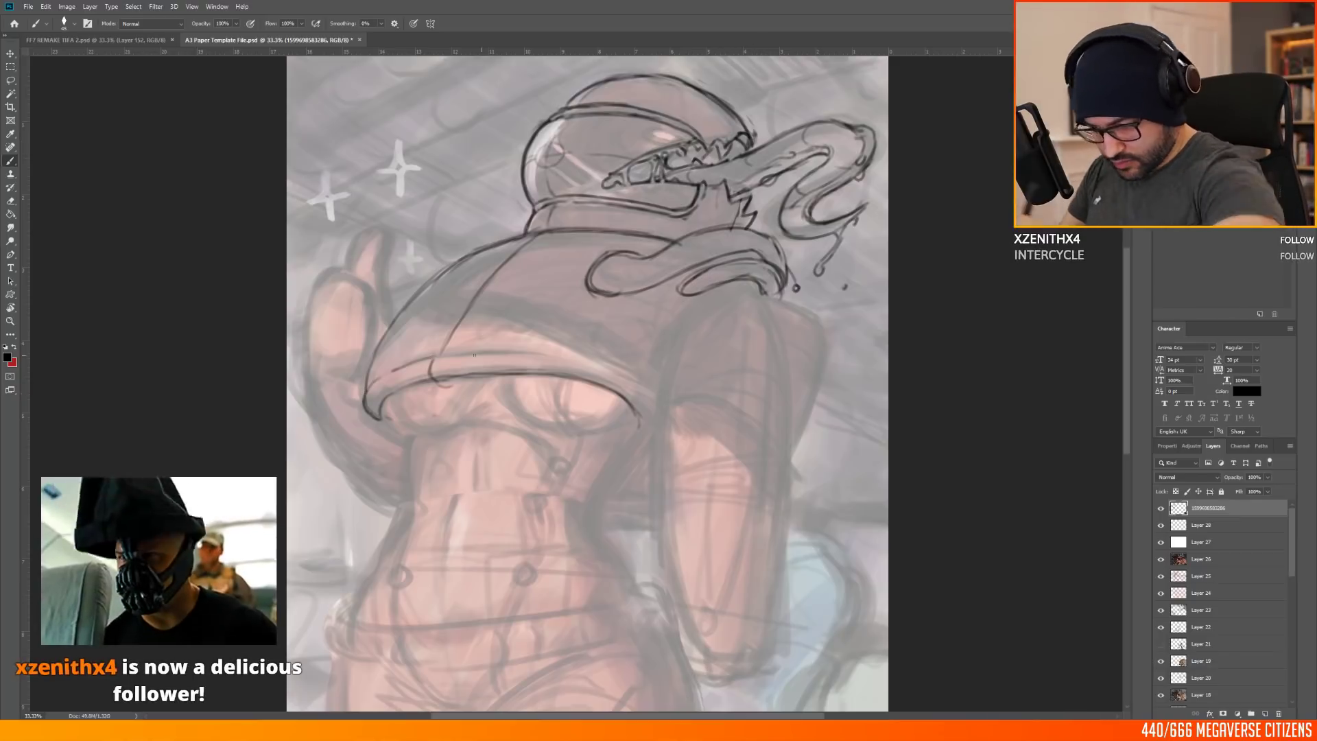
Step: Draw loose freehand strokes on a new layer above the line art, hide it, and add a second hidden layer
drag(474, 355, 508, 353)
click(1265, 714)
drag(425, 240, 422, 283)
drag(502, 240, 441, 251)
drag(445, 176, 431, 218)
mouse_move(444, 149)
mouse_down()
mouse_move(434, 164)
mouse_move(526, 137)
mouse_move(587, 92)
mouse_move(549, 154)
mouse_up()
click(1161, 509)
click(1265, 713)
click(1161, 508)
Step: Sketch a further set of freehand strokes on another new layer, hide it and make the line-art layer active
click(1265, 714)
drag(426, 284, 509, 233)
drag(420, 278, 411, 165)
mouse_move(412, 164)
mouse_down()
mouse_move(516, 240)
mouse_move(664, 418)
mouse_up()
drag(395, 180, 440, 154)
click(1161, 508)
click(1208, 559)
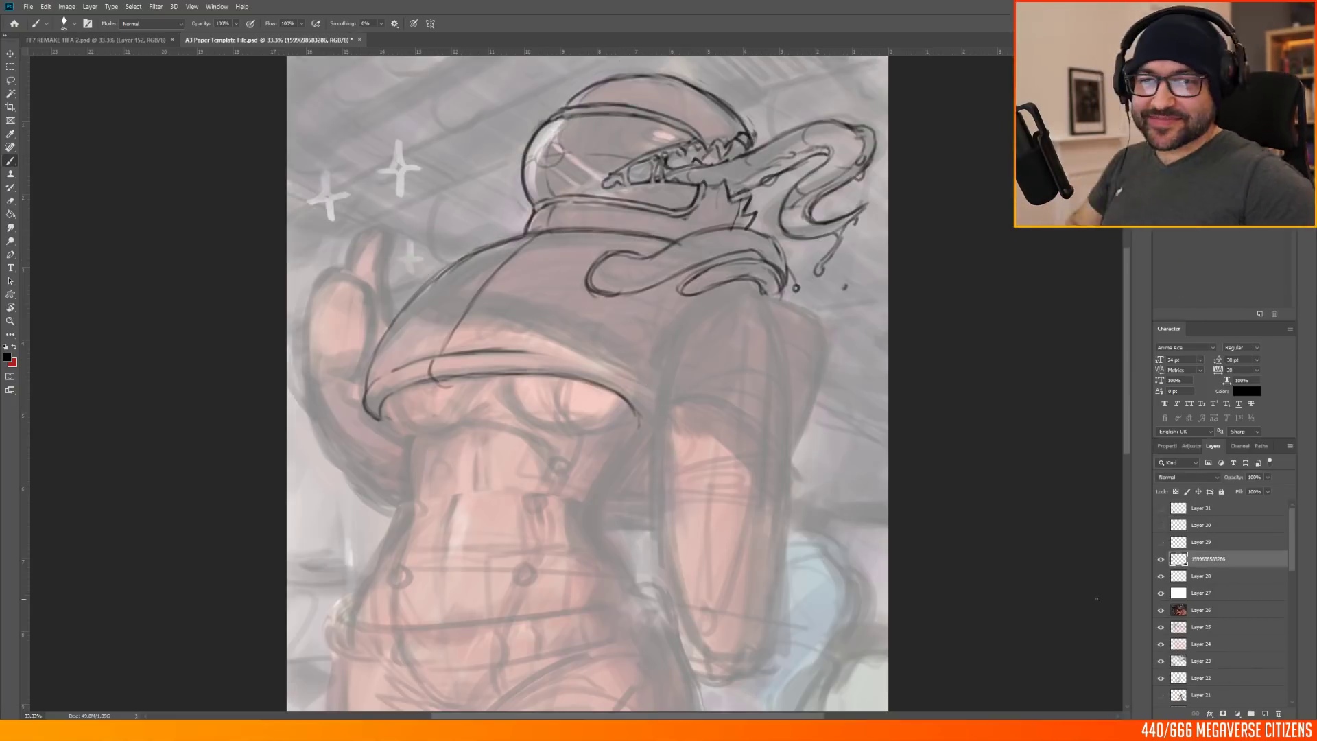
Step: Ink the lowered arm from the rounded shoulder along both sides of the sleeve to the hand behind the hip
scroll(428, 540, down, 5)
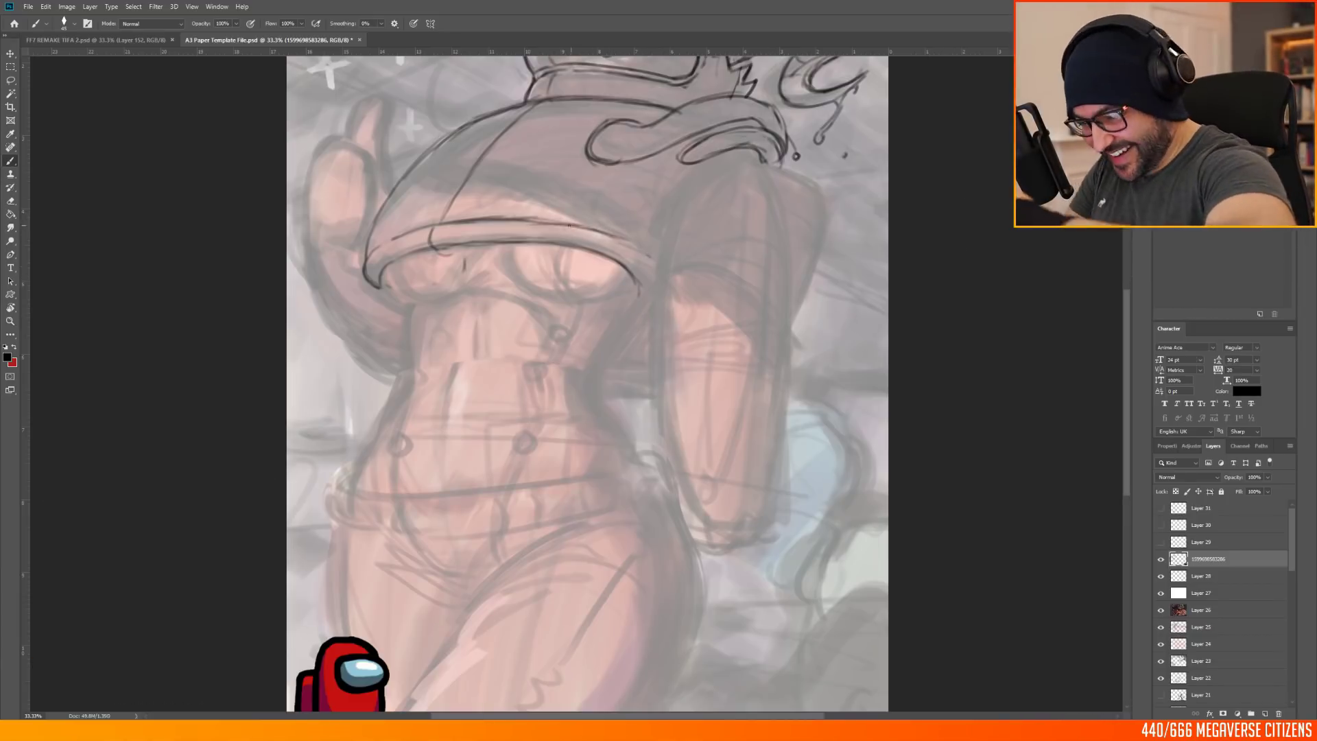
scroll(568, 225, up, 2)
scroll(858, 331, up, 2)
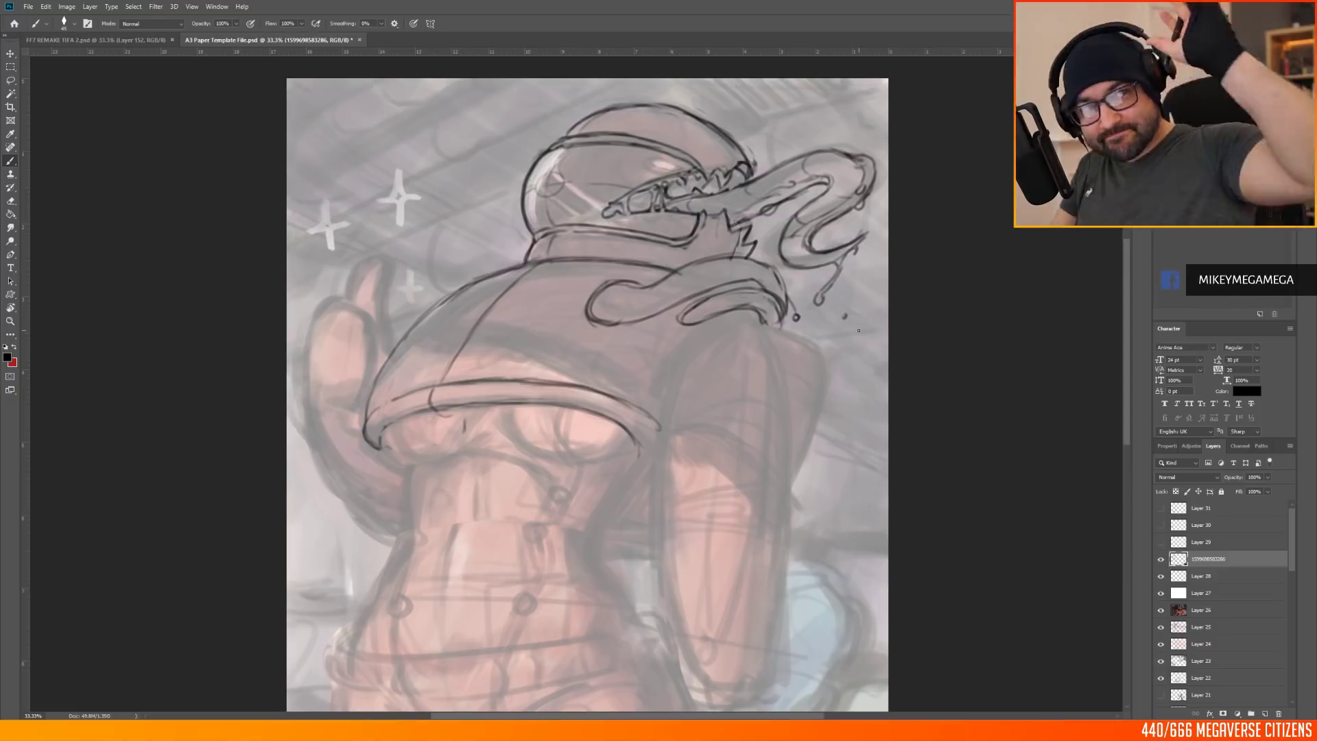
scroll(643, 300, down, 2)
drag(700, 245, 661, 347)
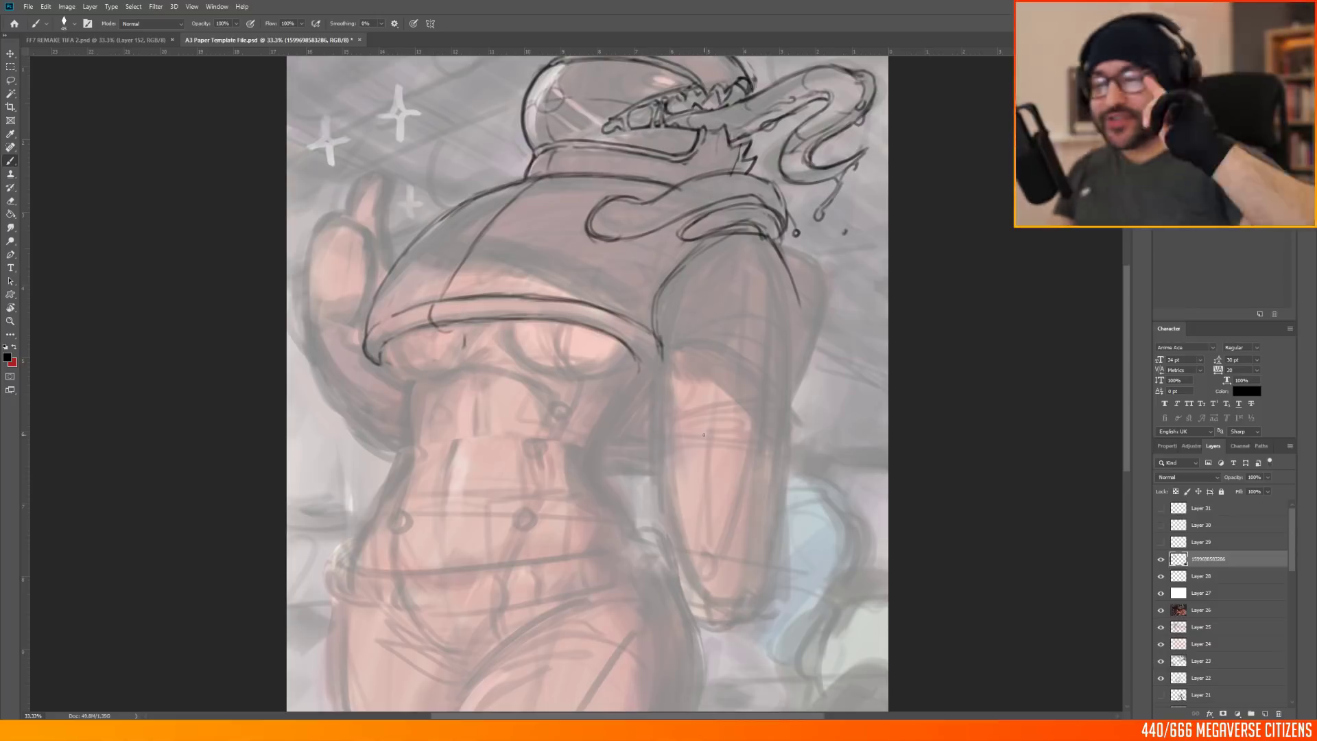
scroll(682, 549, down, 3)
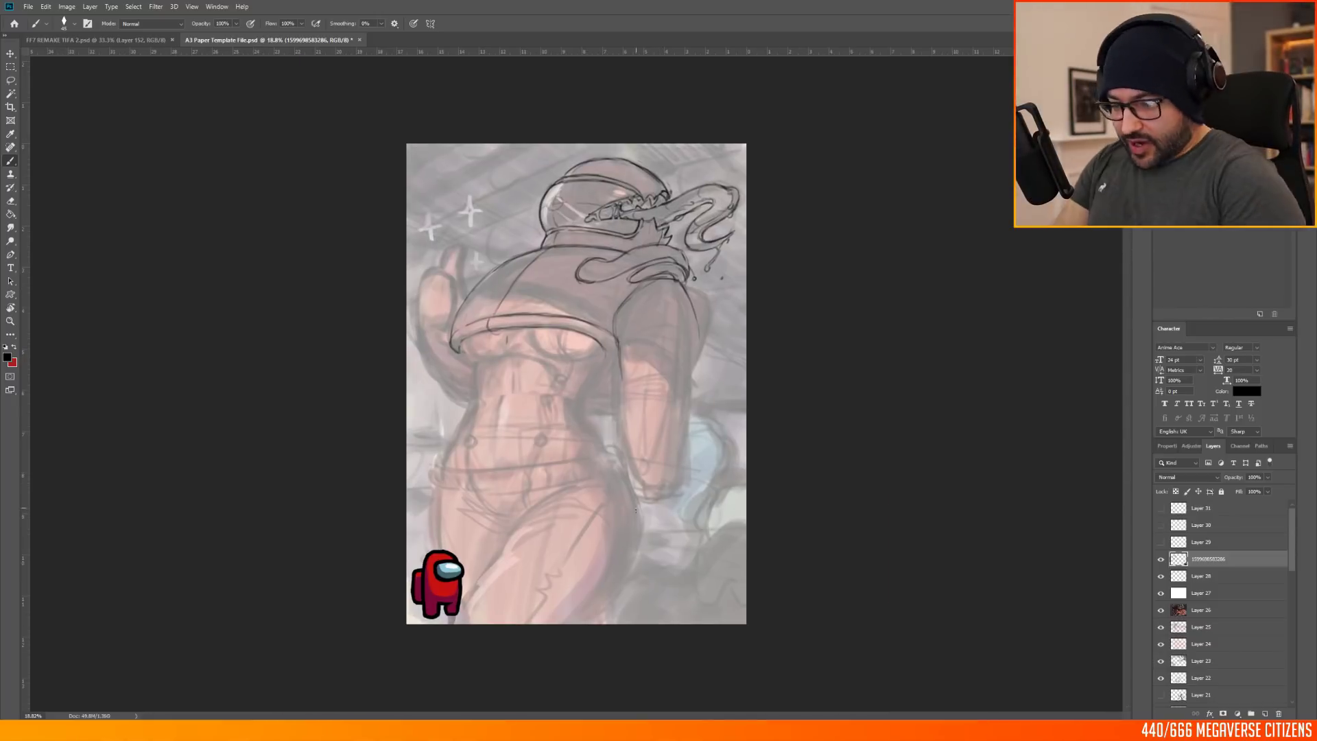
key(ctrl+0)
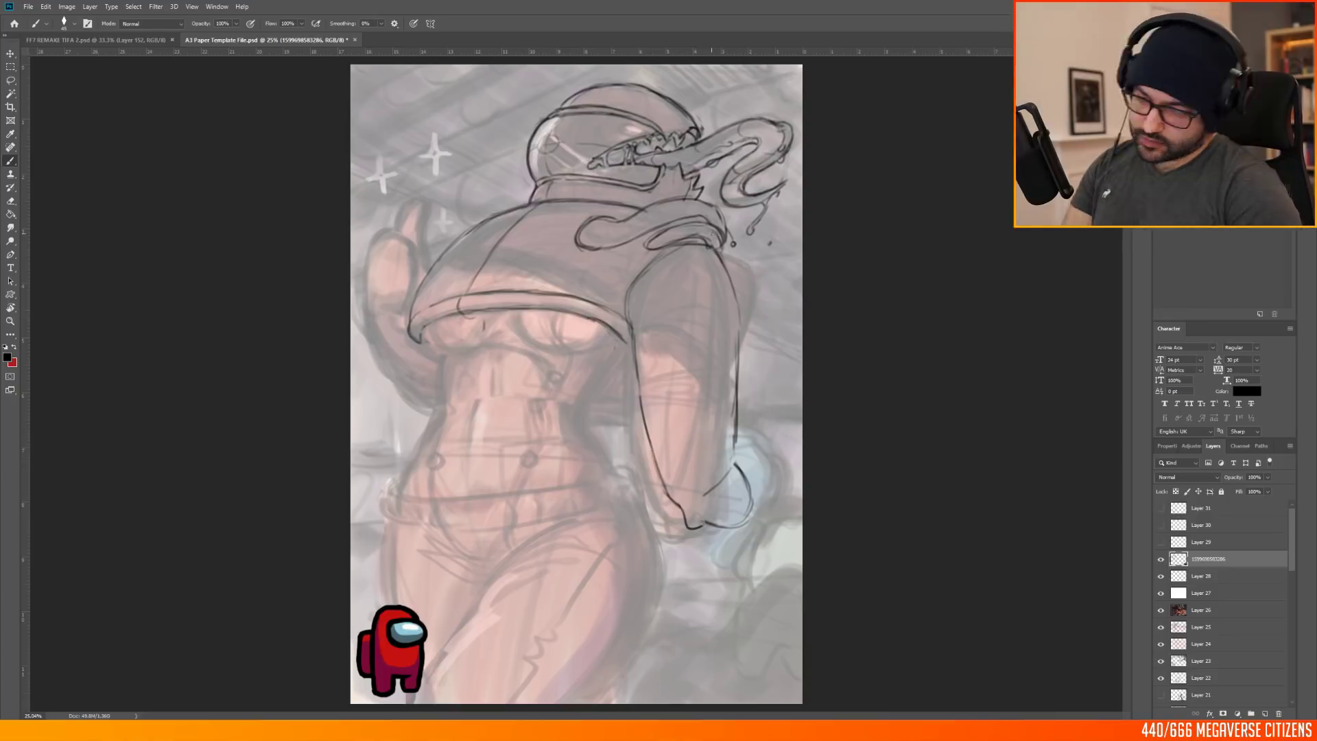
Step: Sketch construction guide lines over the chest on a new layer, set its opacity to 24% and reselect the line-art layer
key(ctrl+shift+alt+n)
drag(444, 322, 561, 282)
drag(511, 214, 417, 341)
drag(628, 223, 566, 321)
drag(654, 318, 616, 384)
drag(448, 326, 590, 372)
drag(1268, 493, 1209, 590)
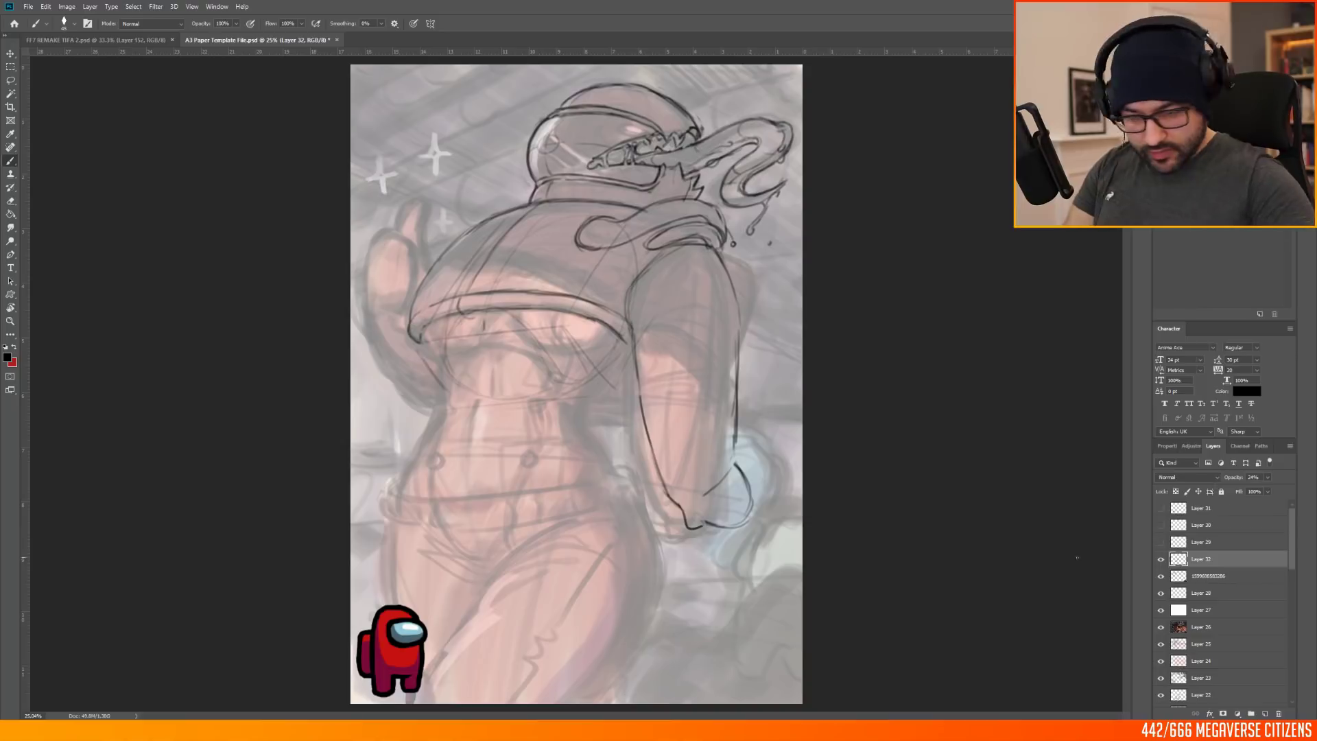
click(1211, 574)
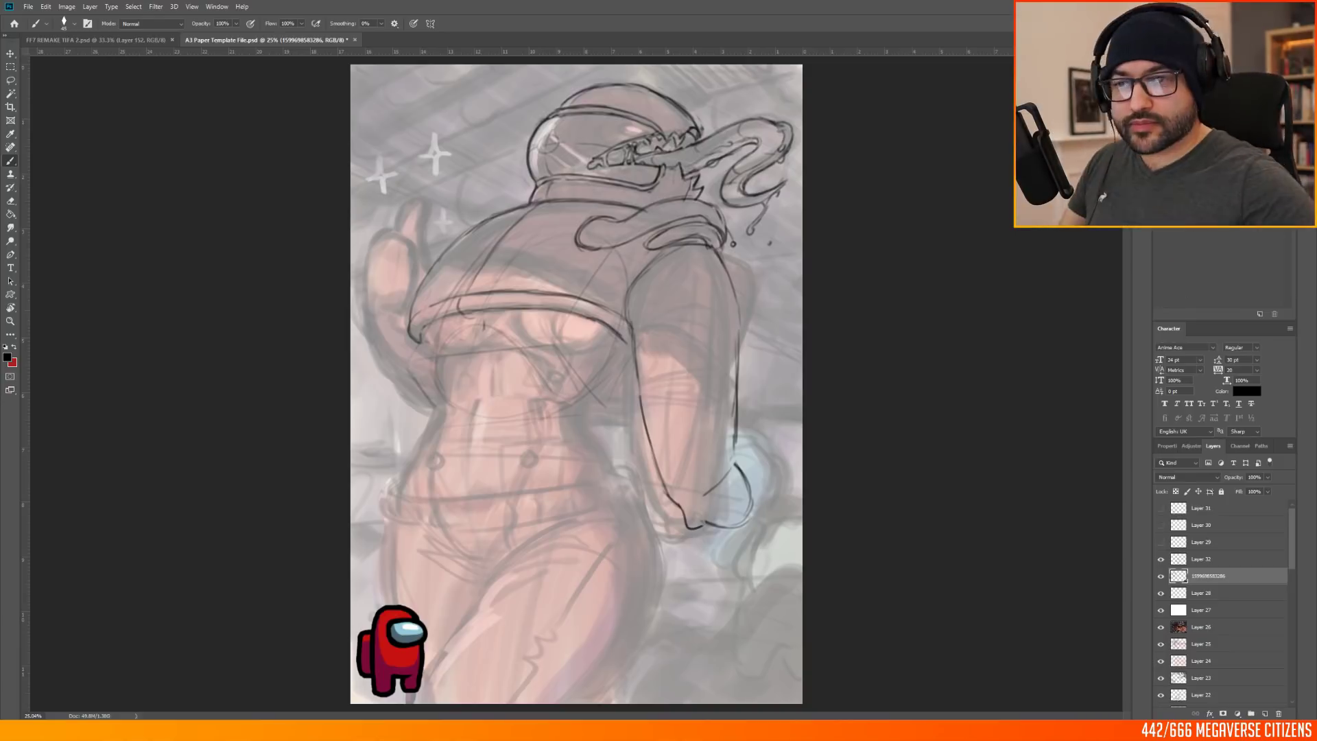
Step: Ink the curves beneath the cropped garment's hem and the rib area's side, and hide the construction guide layer
mouse_move(492, 312)
mouse_down()
mouse_move(557, 351)
mouse_move(602, 324)
mouse_up()
mouse_move(476, 312)
mouse_down()
mouse_move(449, 341)
mouse_move(506, 336)
mouse_up()
key(ctrl+z)
key(ctrl+z)
mouse_move(422, 335)
mouse_down()
mouse_move(480, 353)
mouse_move(482, 328)
mouse_move(557, 356)
mouse_move(604, 325)
mouse_up()
drag(498, 316, 532, 355)
key(ctrl+z)
mouse_move(450, 356)
mouse_down()
mouse_move(479, 324)
mouse_move(449, 359)
mouse_move(543, 384)
mouse_up()
key(ctrl+z)
click(1160, 559)
drag(629, 345, 582, 394)
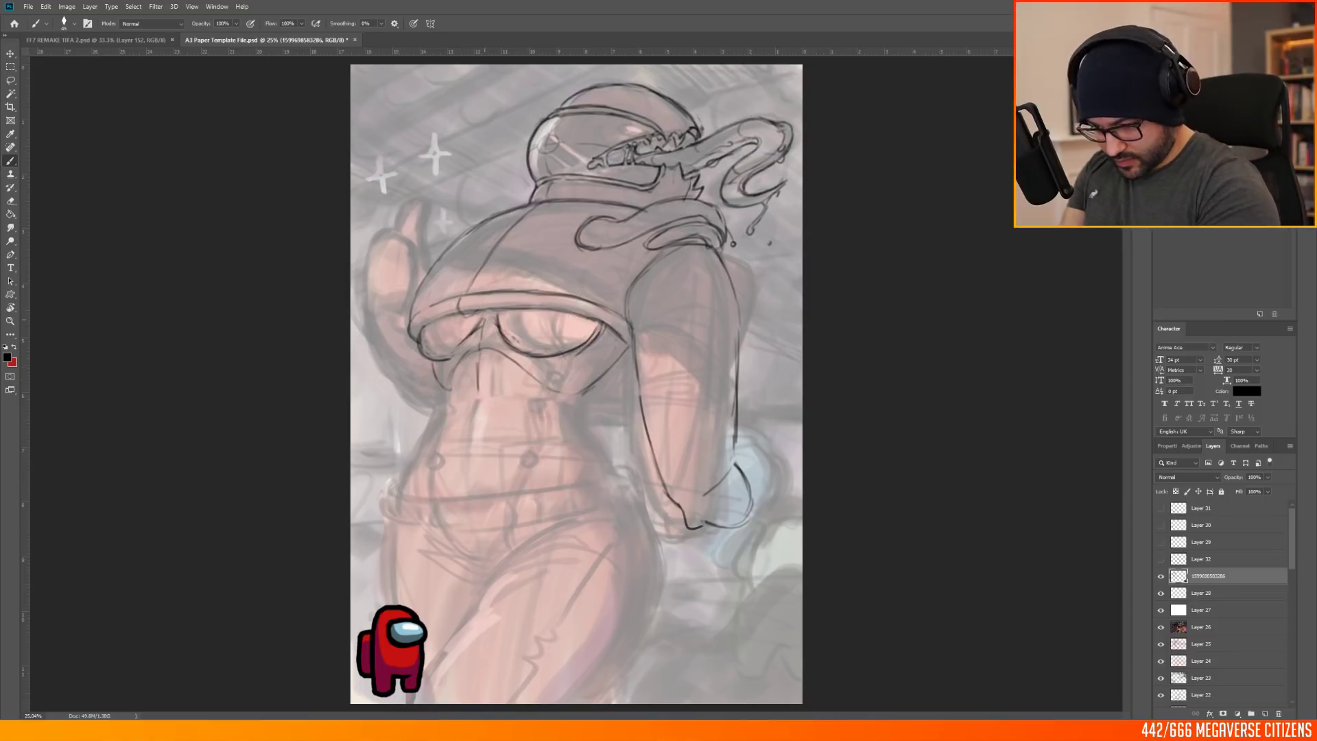
drag(451, 315, 532, 310)
drag(492, 316, 508, 322)
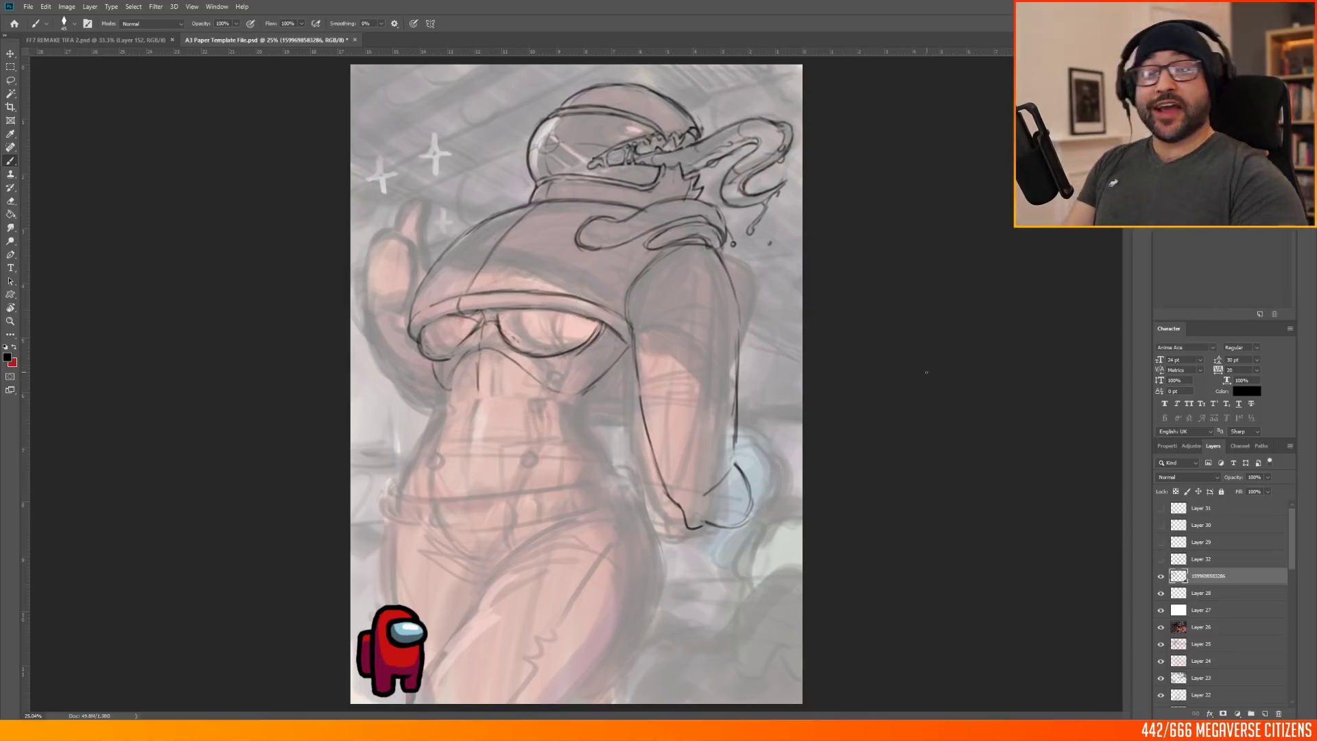
Step: Ink the raised arm with its thumb, the abdomen's contour lines and the curve of the waist
mouse_move(415, 218)
mouse_down()
mouse_move(363, 322)
mouse_move(415, 299)
mouse_move(412, 401)
mouse_move(424, 264)
mouse_up()
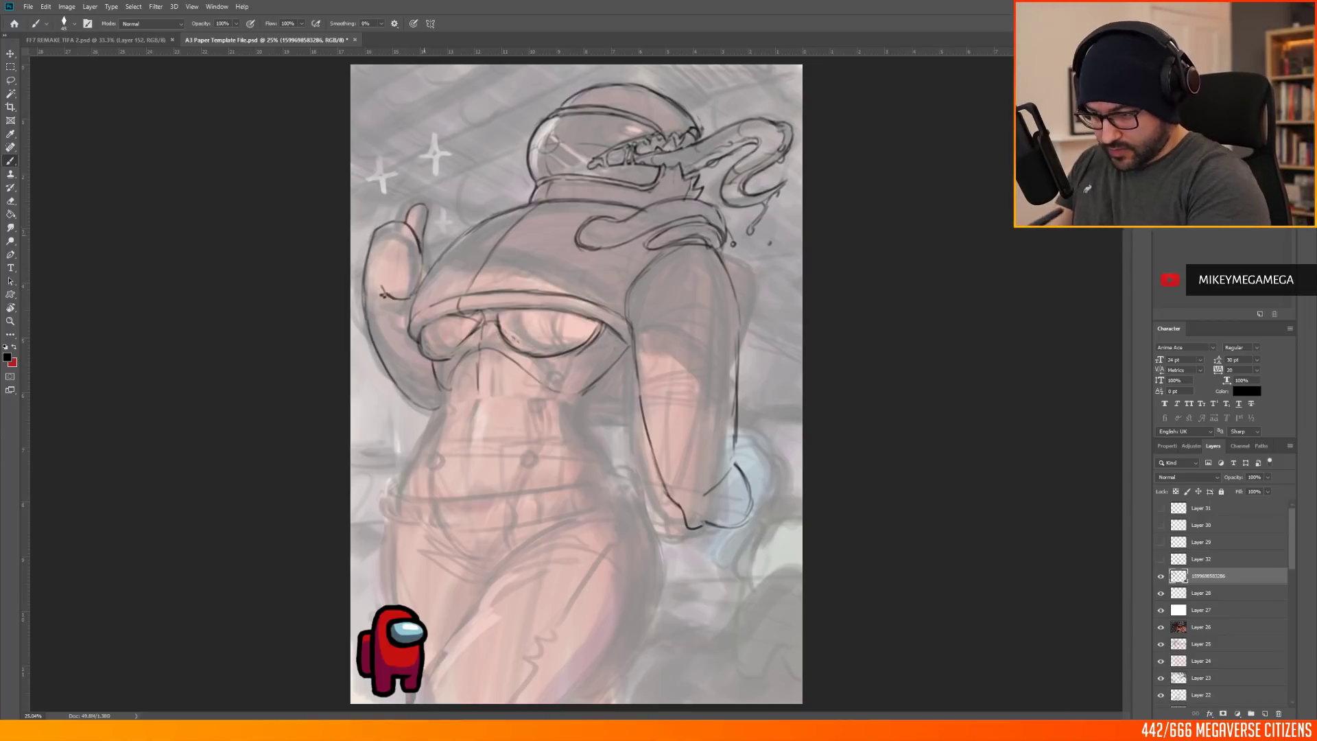
mouse_move(477, 379)
mouse_down()
mouse_move(487, 570)
mouse_move(439, 527)
mouse_up()
drag(535, 442, 498, 527)
mouse_move(525, 385)
mouse_down()
mouse_move(538, 438)
mouse_move(522, 483)
mouse_up()
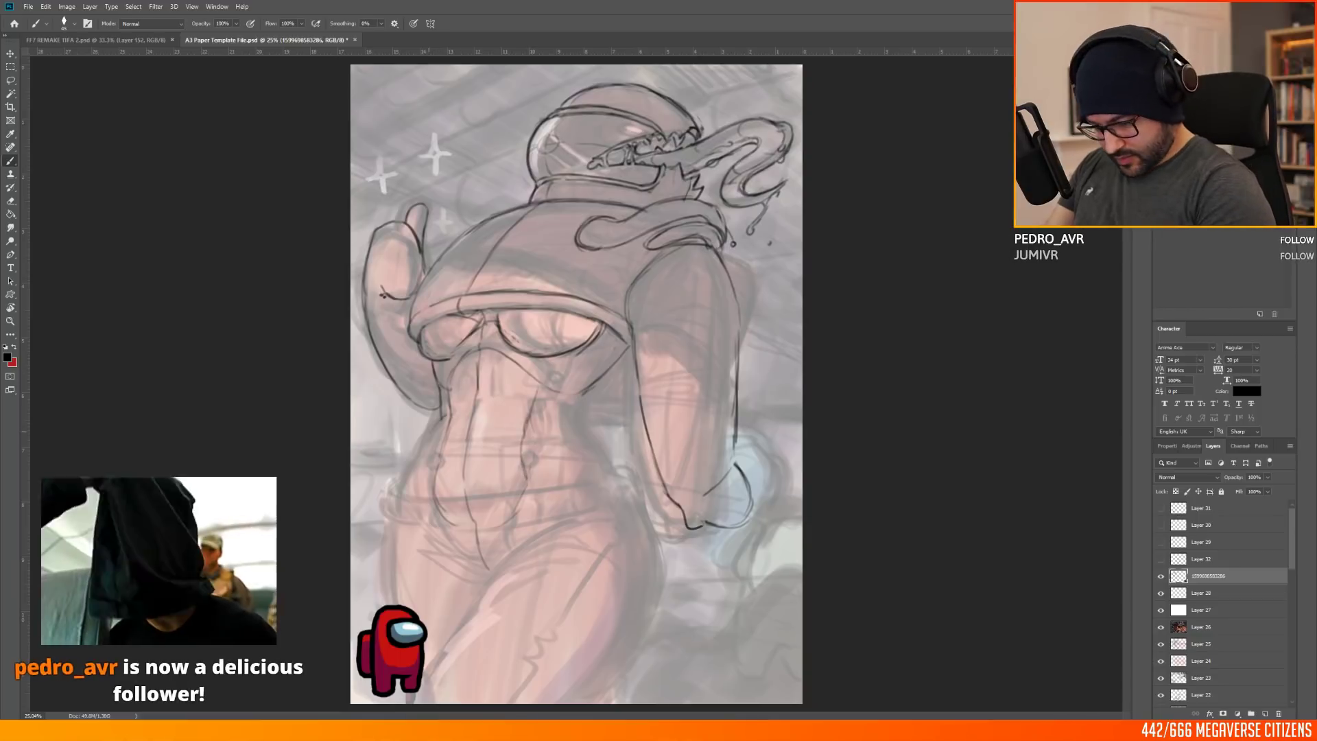
drag(576, 421, 614, 483)
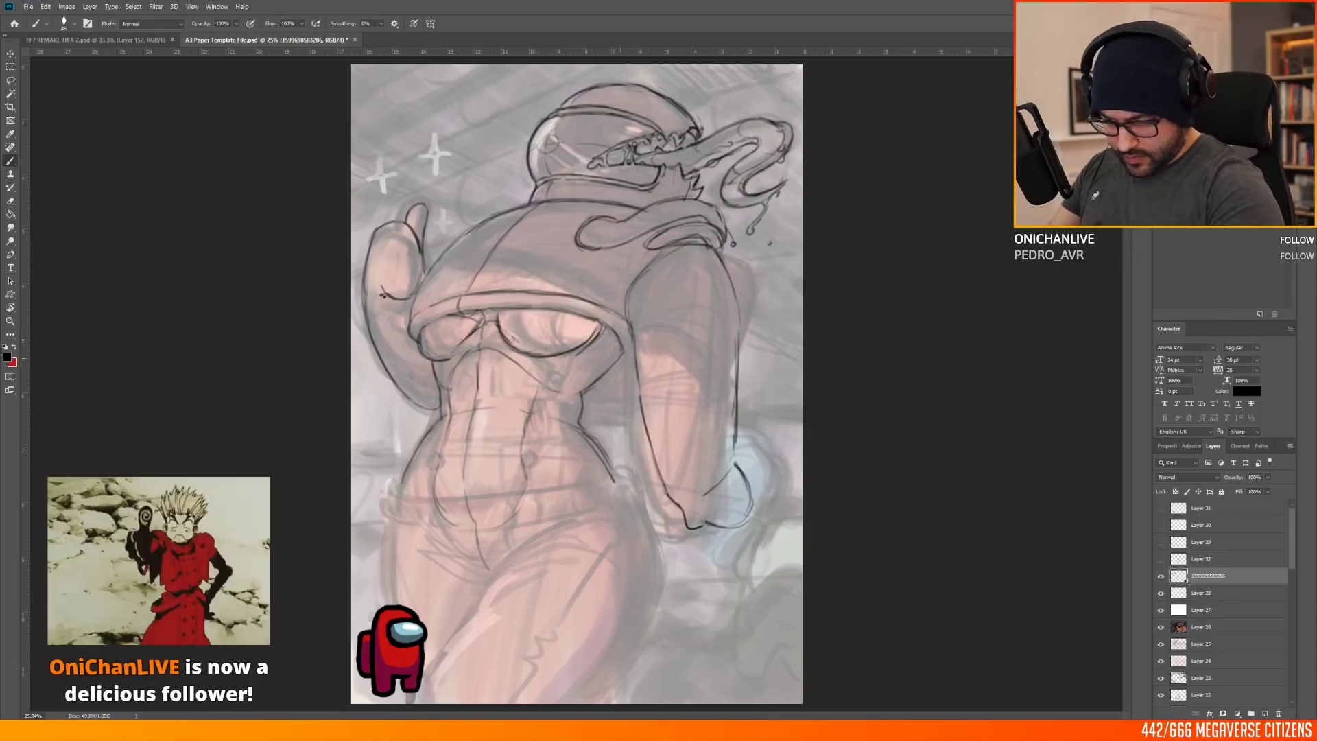
Step: Ink the backpack's outer edge behind the lowered arm, its lower edge beside the waist, and the garment's side curves
mouse_move(729, 240)
mouse_down()
mouse_move(760, 309)
mouse_move(751, 358)
mouse_up()
drag(650, 432, 583, 431)
drag(604, 324, 631, 383)
drag(410, 324, 424, 378)
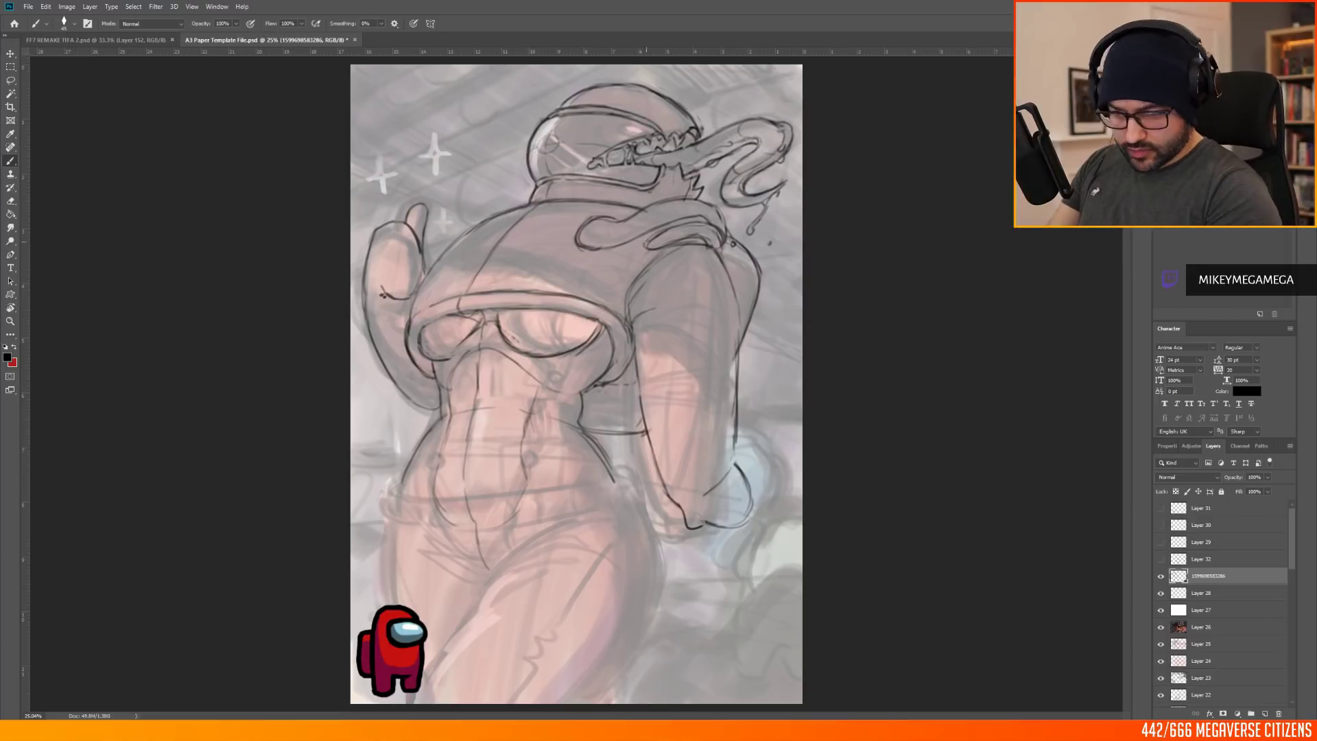
Step: Hide the line art, stamp the visible colour sketch onto a new top layer and scale that copy down slightly
scroll(576, 384, down, 1)
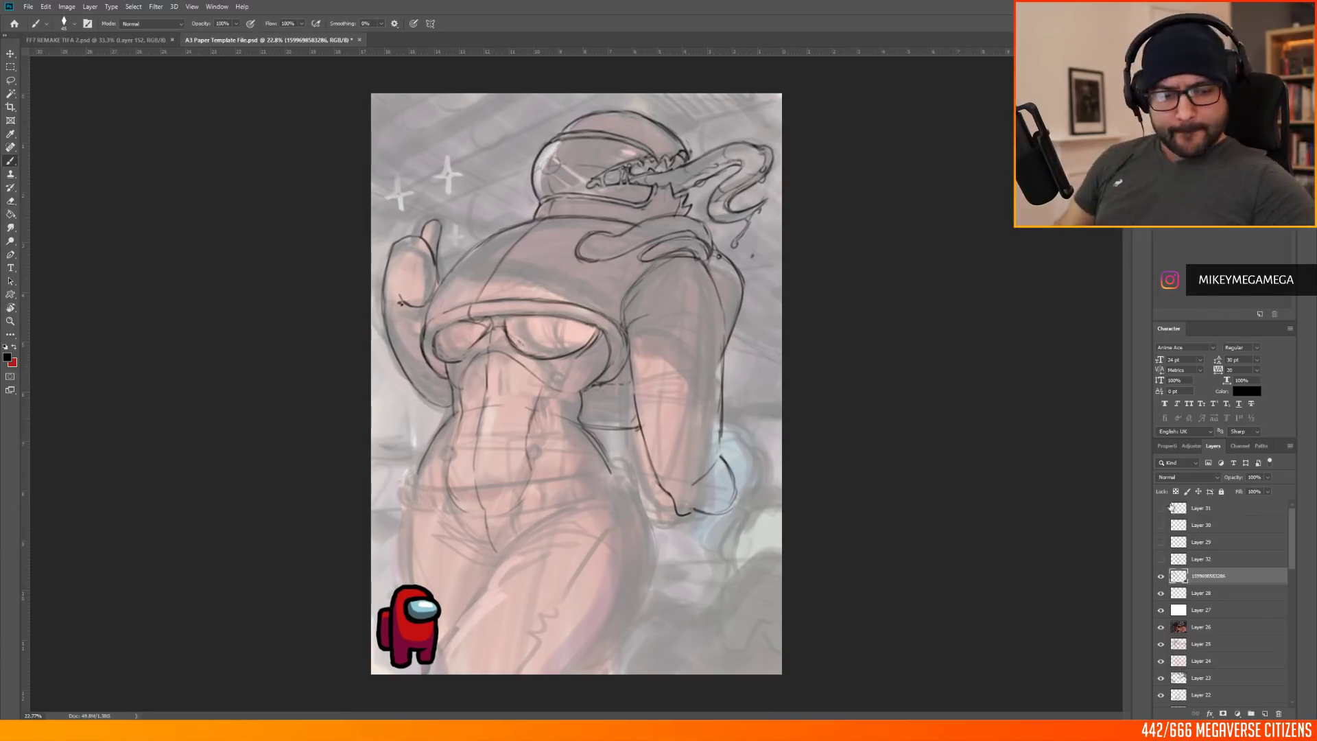
click(1160, 576)
click(1202, 509)
key(ctrl+alt+shift+e)
click(45, 7)
mouse_move(62, 242)
click(185, 256)
drag(371, 93, 384, 111)
drag(711, 250, 719, 243)
key(Return)
Step: Show and duplicate the line-art layer, and move the duplicate to the top of the layer stack
click(1161, 508)
click(1160, 593)
click(1217, 595)
key(ctrl+j)
drag(1220, 595, 1215, 503)
click(1161, 525)
Step: Scale the duplicated line art down slightly to match the reduced colour sketch, and check the alignment by toggling layers
click(46, 7)
mouse_move(62, 242)
click(185, 256)
drag(377, 110, 388, 126)
drag(619, 309, 625, 302)
key(Return)
key(m)
click(1160, 508)
click(1161, 509)
key(b)
scroll(555, 374, up, 2)
Step: Lasso the raised arm's line art, move it outward from the body, hide the original line-art layer and save the document
click(10, 80)
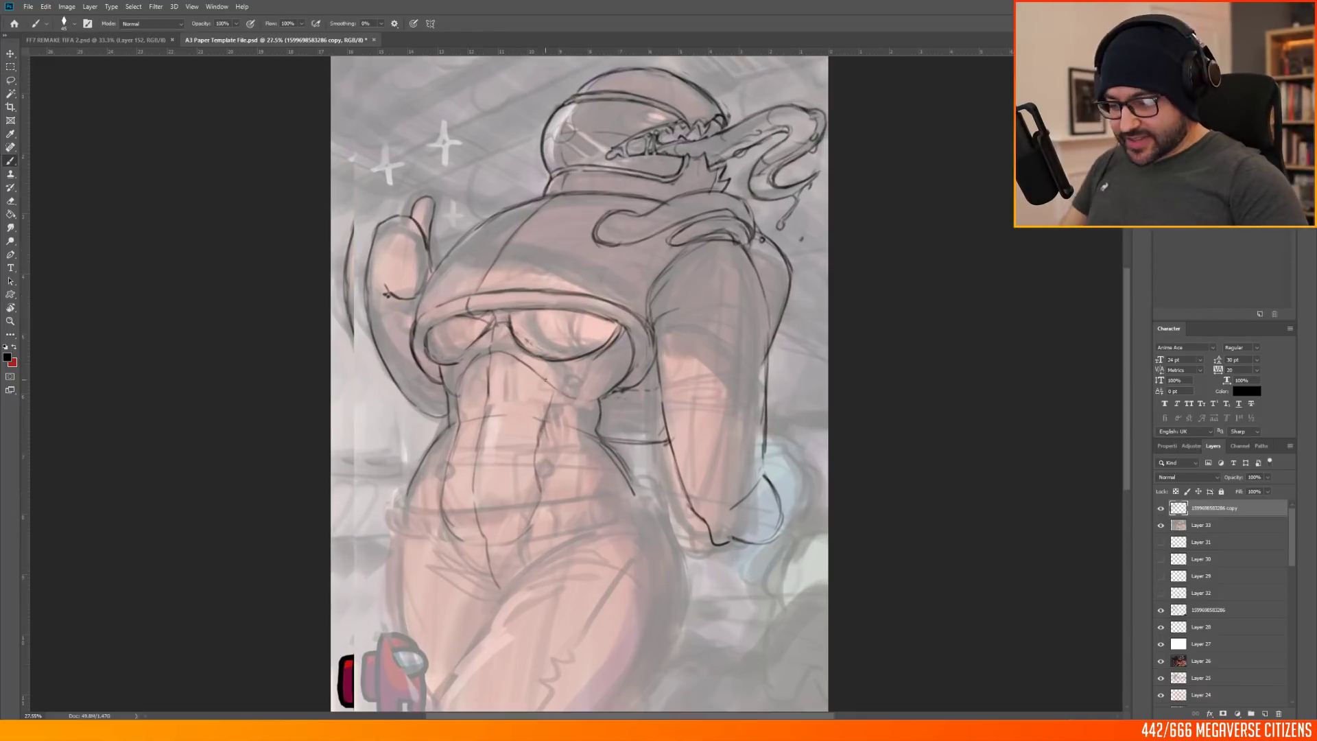
drag(434, 422, 384, 430)
key(v)
mouse_move(412, 245)
mouse_down()
mouse_move(393, 219)
mouse_move(354, 316)
mouse_up()
key(ctrl+d)
key(b)
click(1160, 610)
click(28, 6)
click(68, 112)
Step: Ink a wide belt around the hips with upper and lower edges, rounded ends and vertical segment divisions
scroll(440, 337, down, 2)
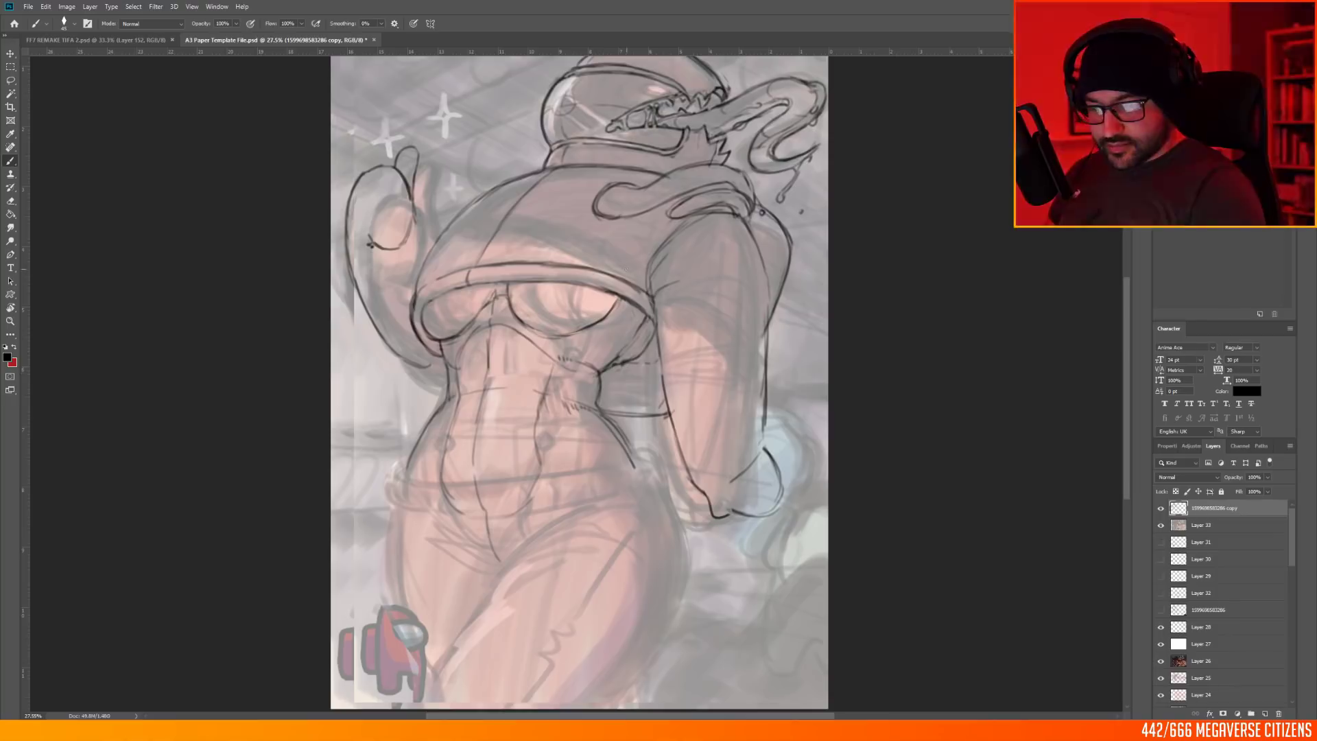
key(e)
key(b)
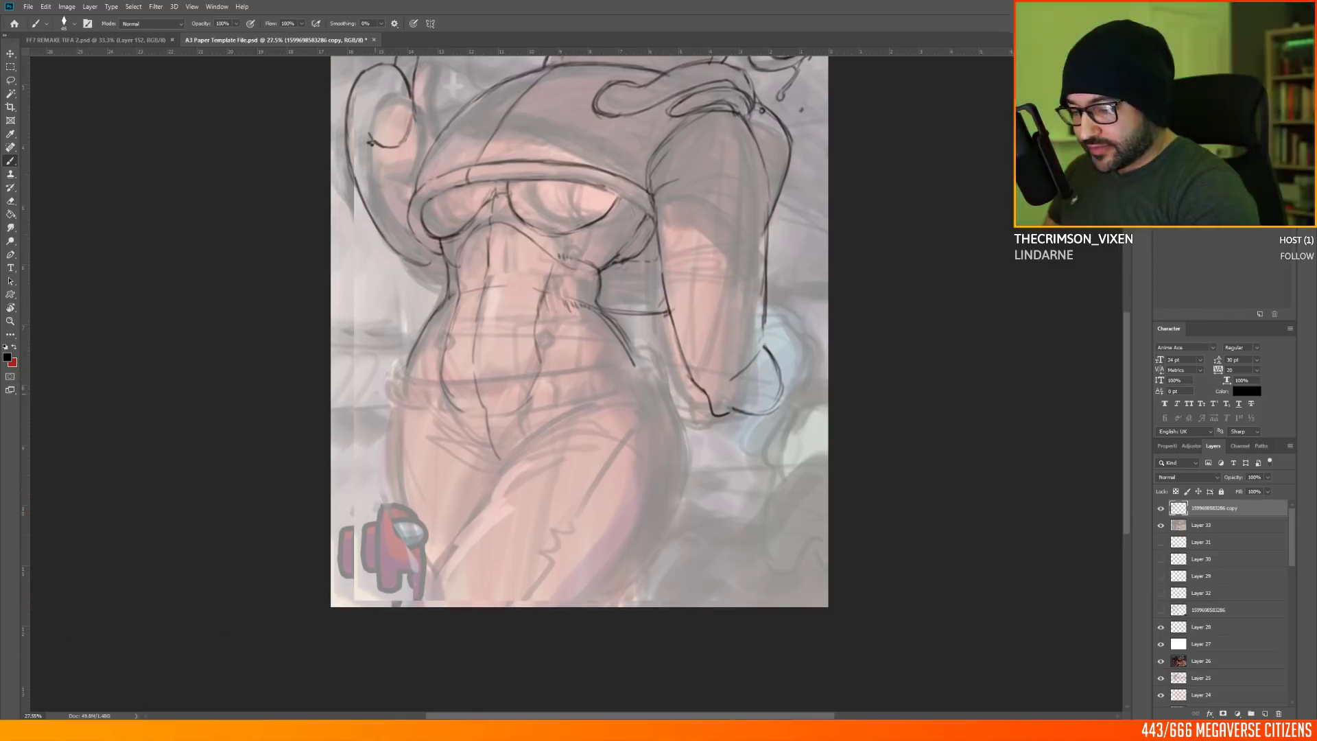
scroll(580, 384, down, 3)
drag(388, 384, 661, 360)
drag(398, 417, 664, 393)
drag(392, 386, 398, 419)
drag(516, 367, 513, 397)
drag(583, 366, 579, 389)
drag(638, 365, 635, 389)
drag(652, 361, 657, 392)
Step: Ink an abdomen crease above the belt and two horizontal bands on the backpack between the waist and lowered arm
drag(554, 277, 541, 363)
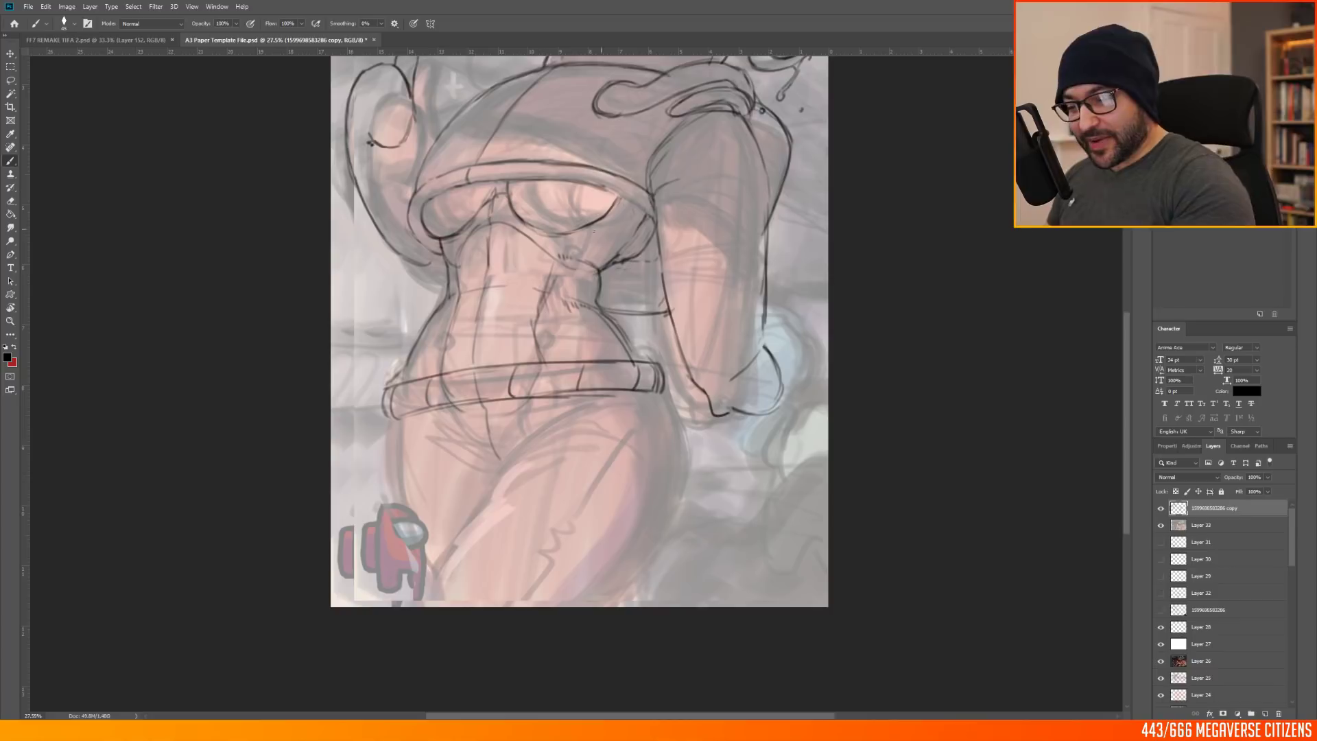
drag(601, 279, 665, 277)
drag(599, 291, 669, 295)
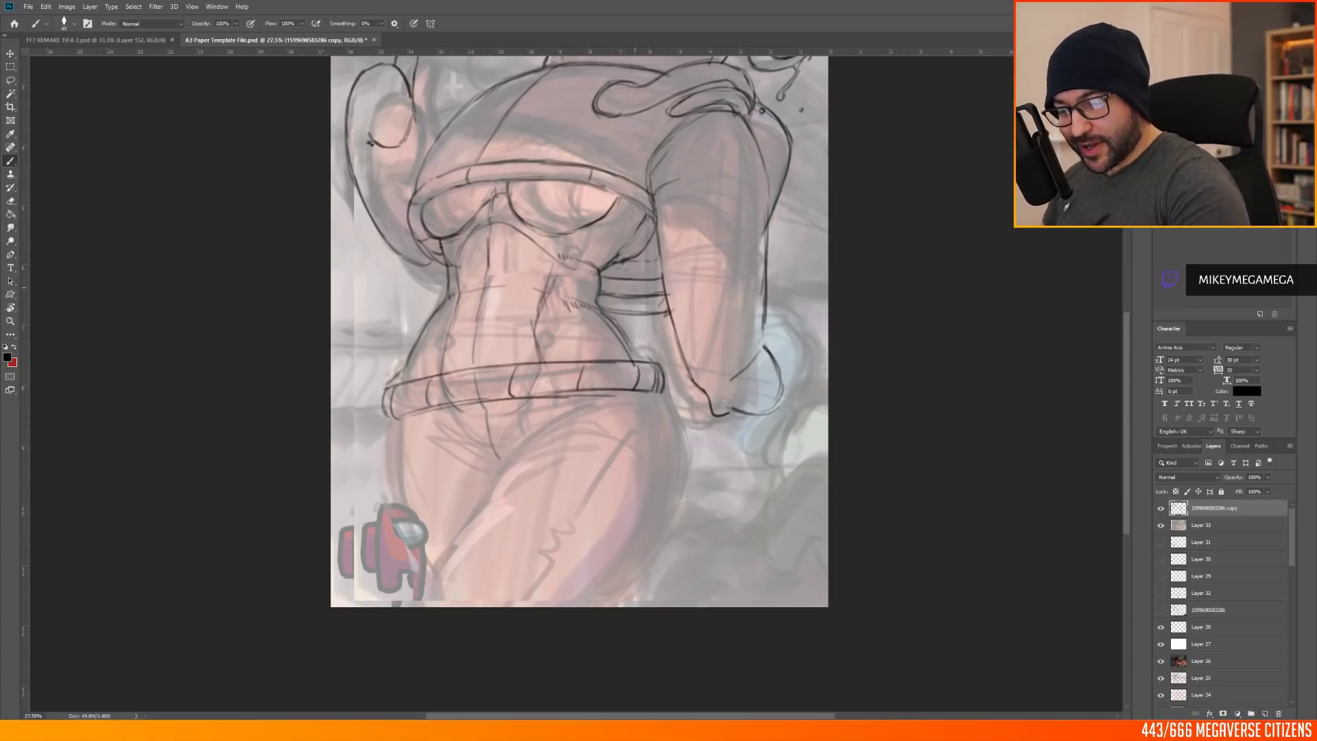
Step: Refine the line work of the raised arm, abdomen and waist, and add a segment division to the garment's hem
scroll(692, 398, up, 4)
drag(448, 257, 413, 326)
mouse_move(400, 200)
mouse_down()
mouse_move(415, 254)
mouse_move(391, 280)
mouse_up()
drag(411, 235, 429, 282)
drag(378, 362, 444, 399)
drag(532, 372, 576, 405)
drag(460, 425, 438, 490)
drag(547, 401, 536, 486)
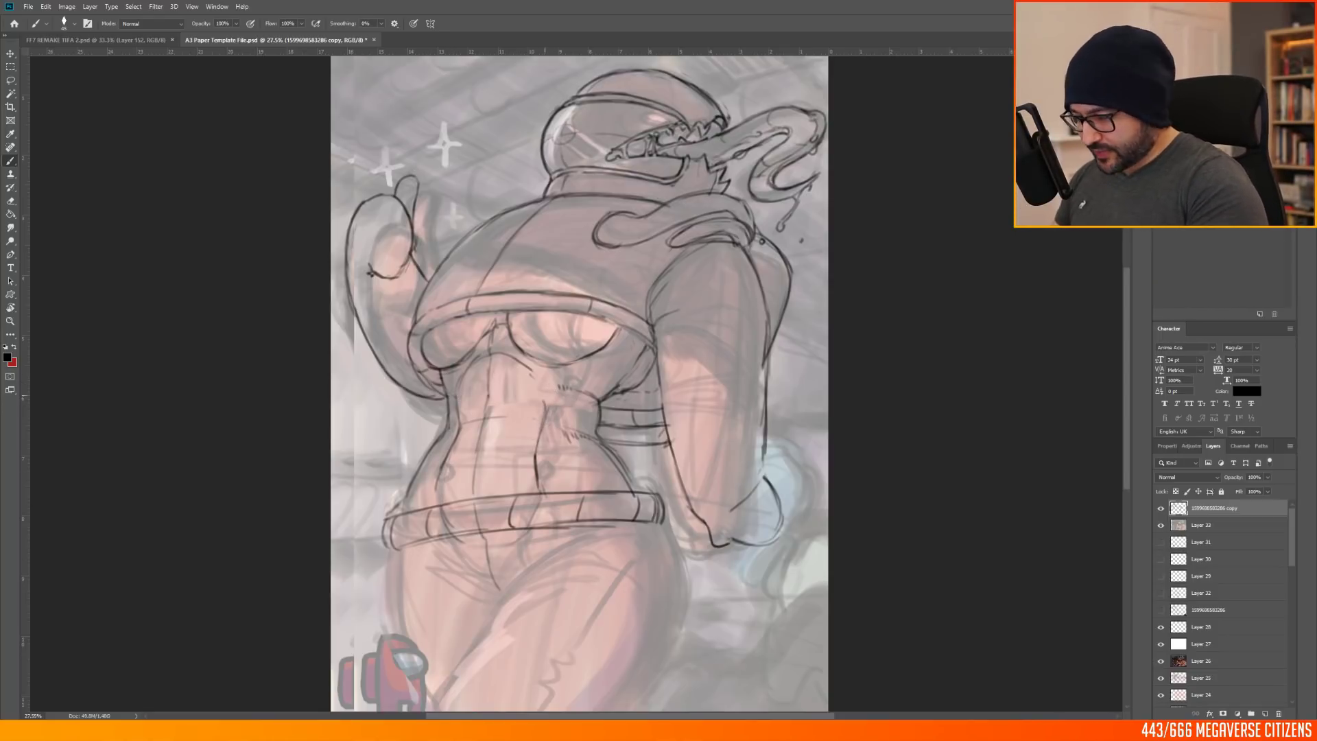
key(ctrl+z)
mouse_move(488, 381)
mouse_down()
mouse_move(478, 450)
mouse_move(423, 459)
mouse_up()
drag(451, 403, 448, 431)
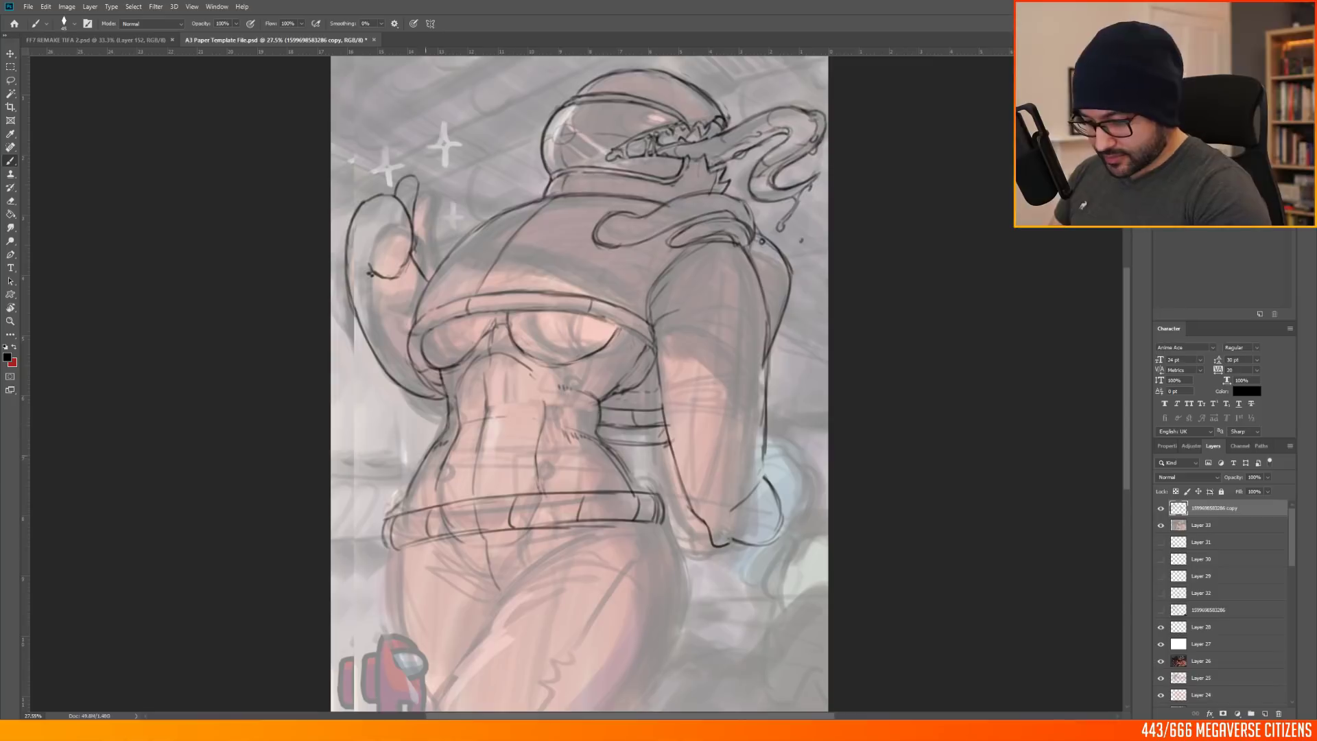
drag(501, 310, 501, 296)
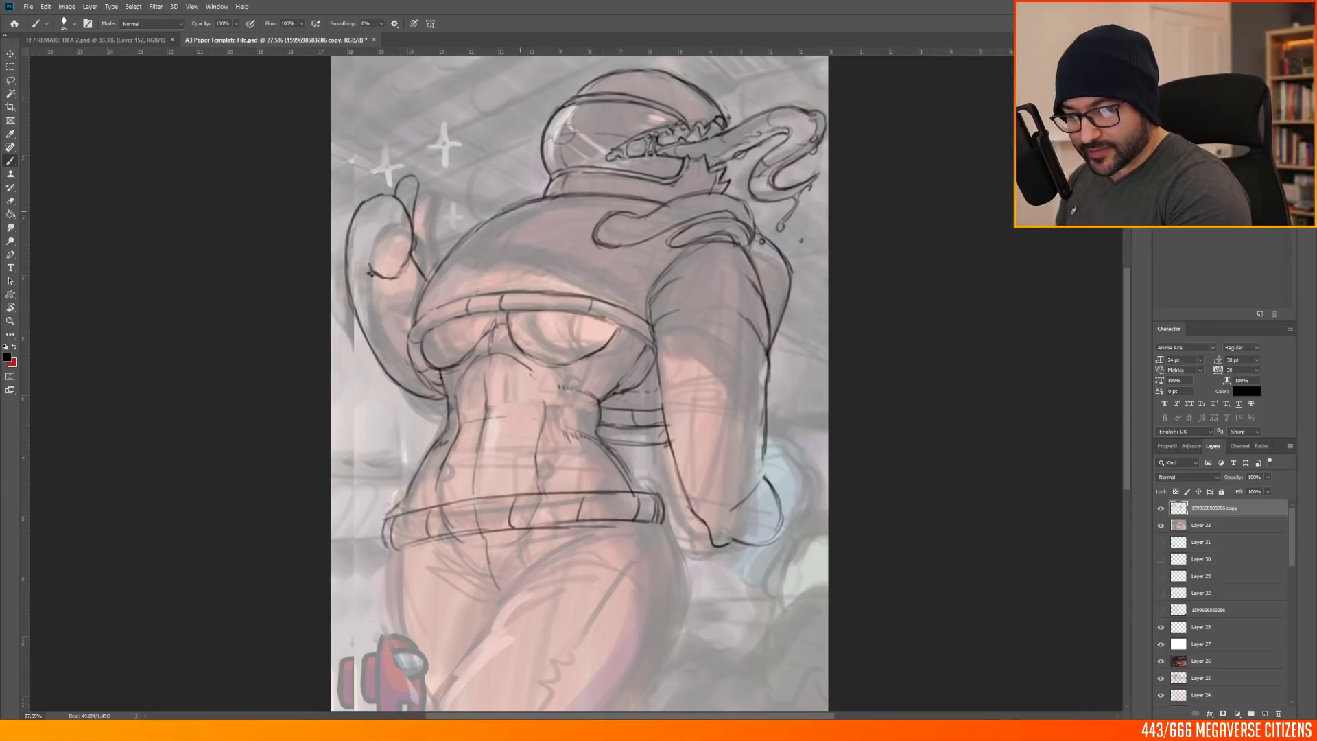
Step: Handwrite a red note beginning "MUTE FOR THE MOMENT I'M TALKING" across the canvas's upper corner on a new layer
scroll(518, 451, down, 2)
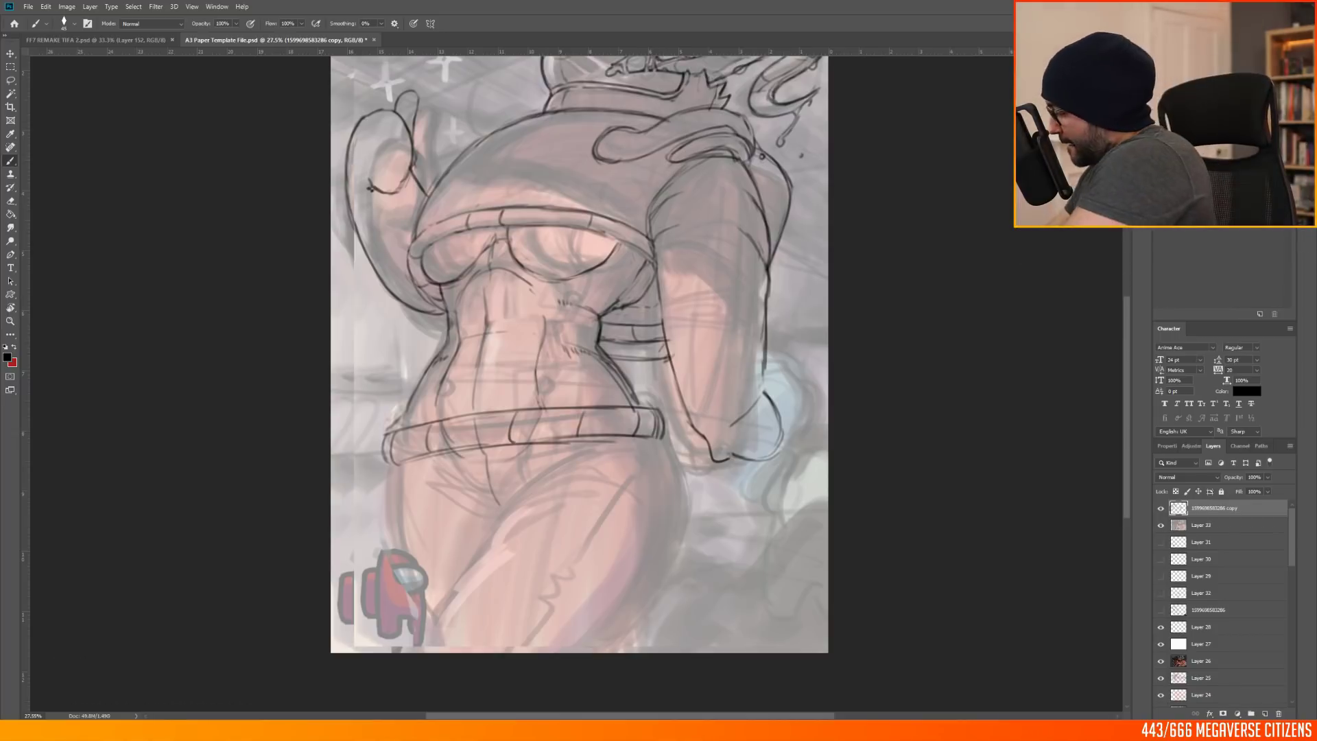
scroll(936, 240, up, 4)
click(1265, 714)
click(7, 358)
drag(344, 178, 380, 145)
drag(446, 129, 476, 137)
mouse_move(400, 191)
mouse_down()
mouse_move(528, 134)
mouse_move(439, 206)
mouse_move(580, 141)
mouse_move(530, 203)
mouse_up()
click(530, 205)
drag(446, 264, 471, 254)
drag(465, 253, 499, 241)
drag(493, 241, 528, 227)
Step: Ink the outline of a hand resting on the hip beside the belt, on the duplicated line-art layer
click(1214, 525)
scroll(885, 274, down, 6)
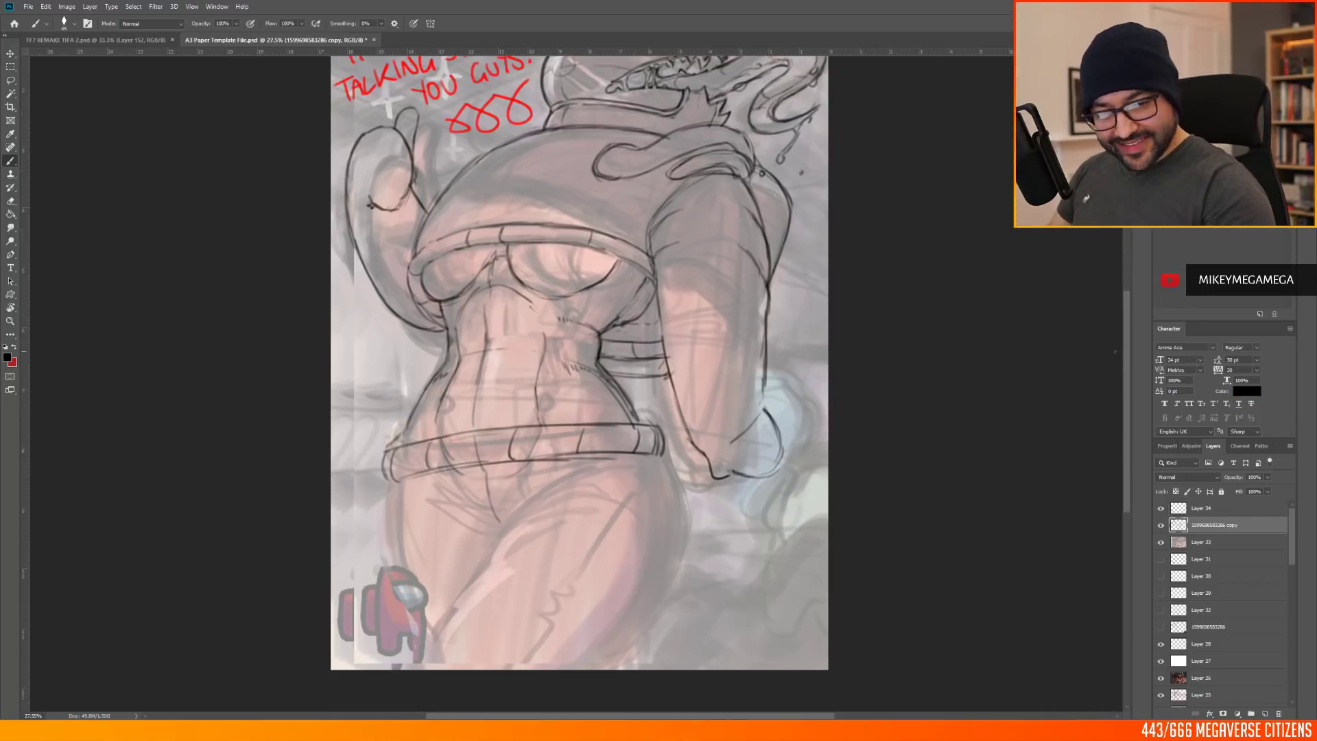
scroll(885, 274, up, 2)
mouse_move(357, 495)
mouse_down()
mouse_move(417, 430)
mouse_move(439, 576)
mouse_up()
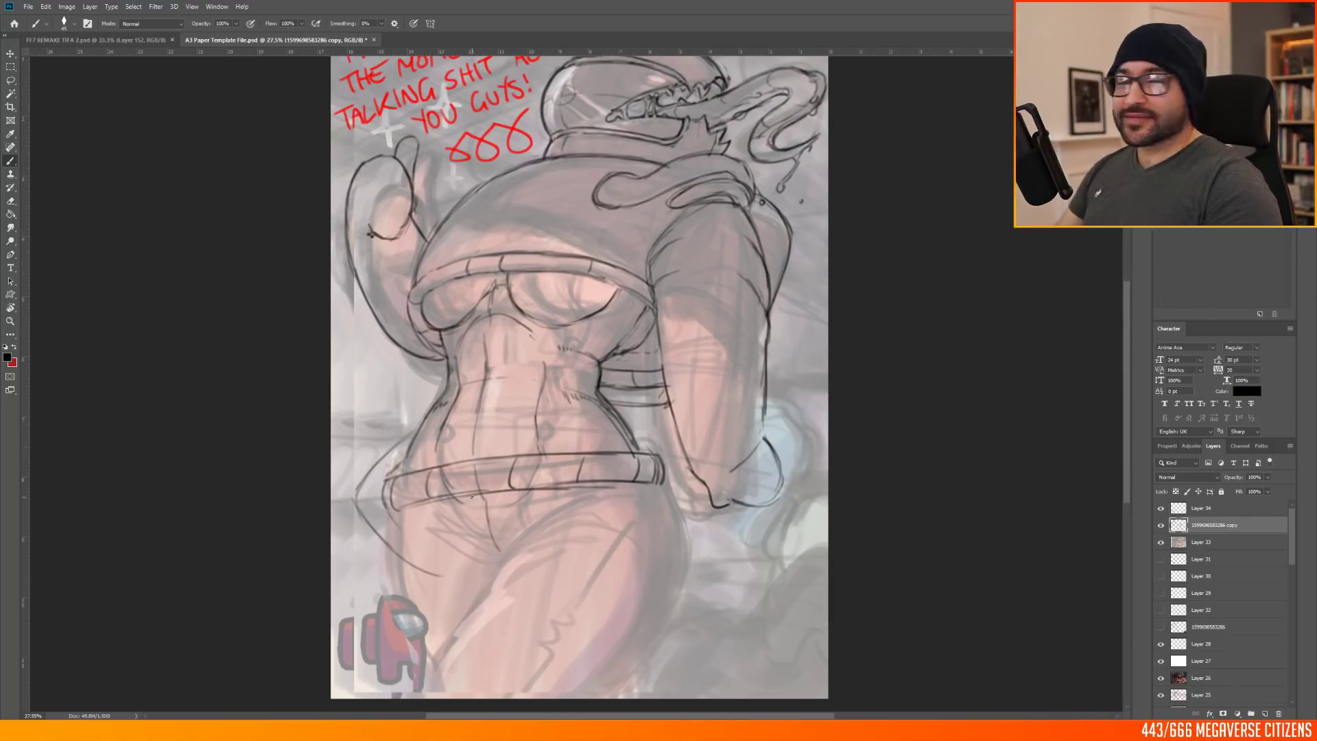
drag(381, 473, 377, 542)
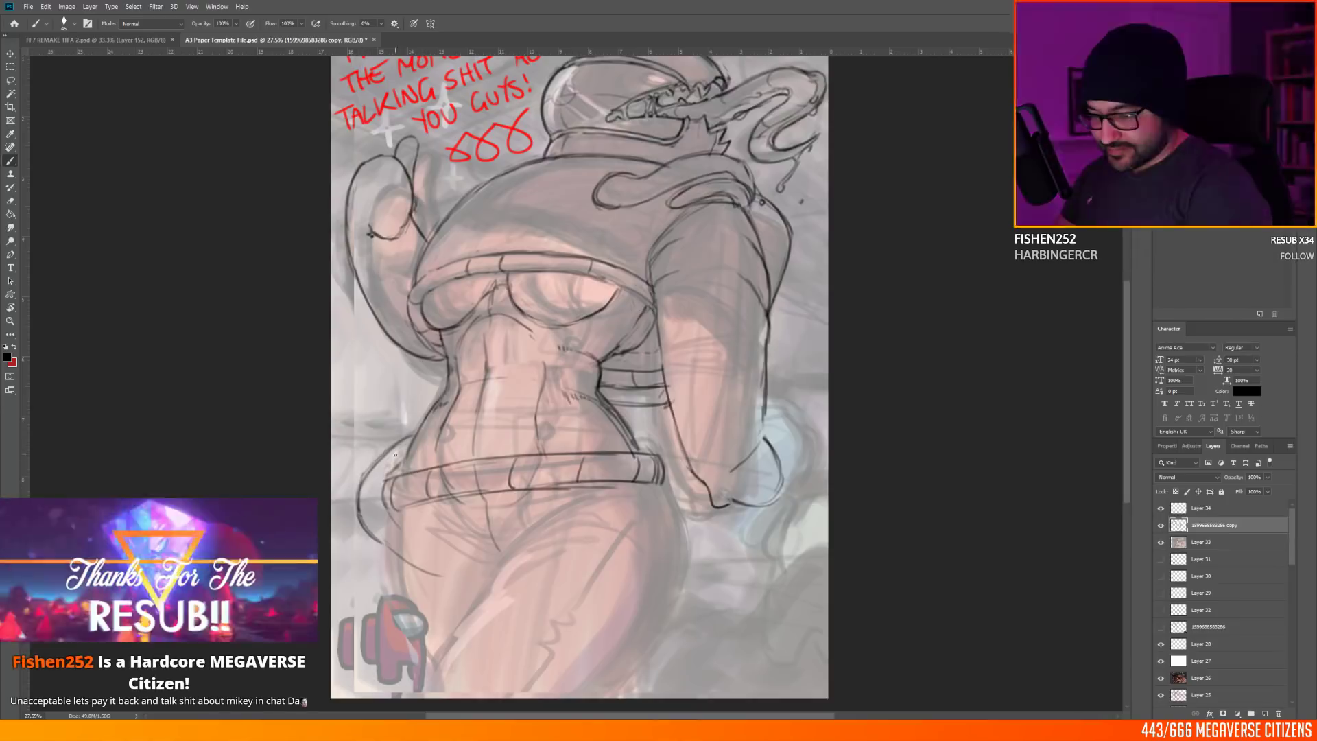
drag(395, 548, 422, 568)
Step: Ink the creases below the belt, the hip hand's fingers, and the outer contours of both hips and upper thighs
mouse_move(391, 509)
mouse_down()
mouse_move(429, 544)
mouse_move(484, 556)
mouse_up()
drag(430, 559, 479, 565)
drag(384, 551, 412, 679)
drag(397, 629, 470, 605)
mouse_move(502, 558)
mouse_down()
mouse_move(564, 506)
mouse_move(506, 554)
mouse_move(617, 544)
mouse_up()
drag(387, 549, 380, 623)
drag(357, 477, 418, 531)
drag(683, 482, 627, 530)
Step: Ink the thighs' inner and outer edges and the crease lines wrapping them, down to the canvas's lower edge
drag(501, 566, 476, 602)
drag(592, 566, 646, 637)
mouse_move(694, 518)
mouse_down()
mouse_move(625, 694)
mouse_move(677, 625)
mouse_up()
drag(472, 603, 438, 659)
drag(510, 607, 446, 669)
drag(449, 616, 416, 698)
drag(647, 675, 620, 698)
drag(656, 578, 614, 651)
drag(635, 199, 501, 192)
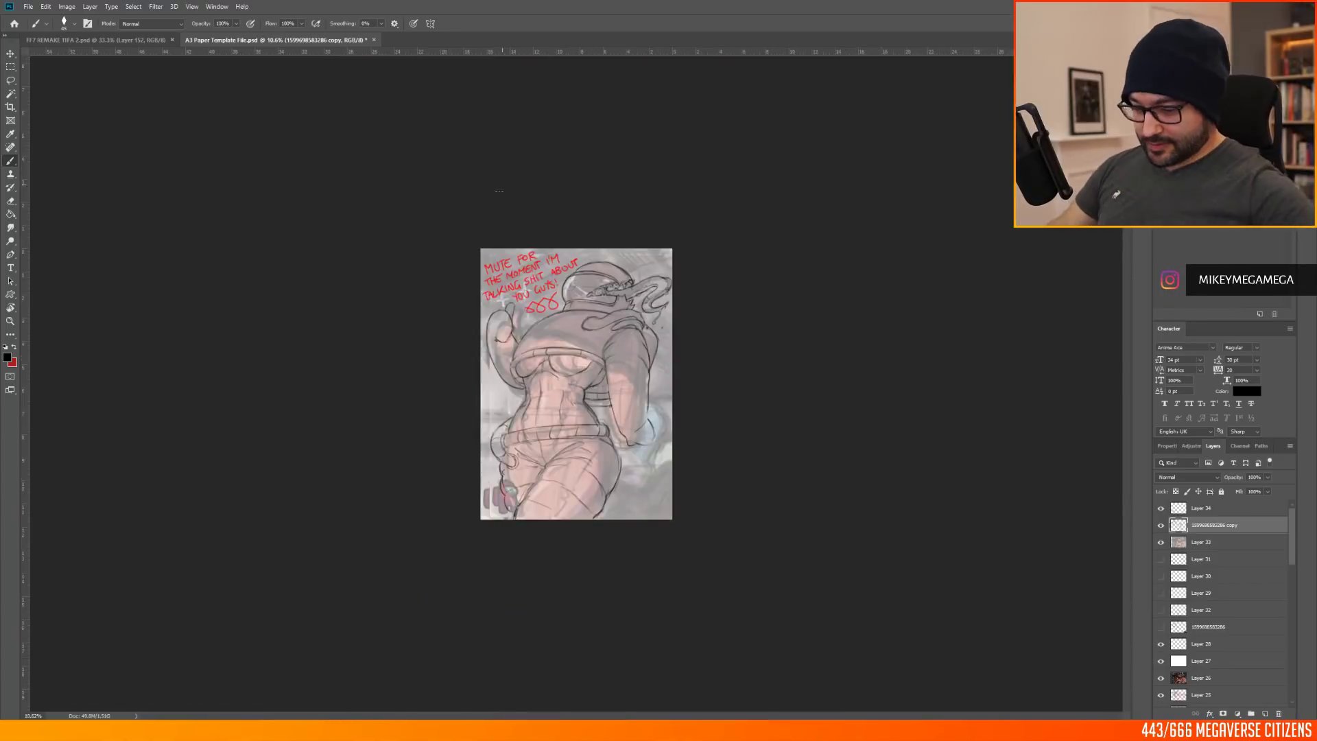
key(ctrl+0)
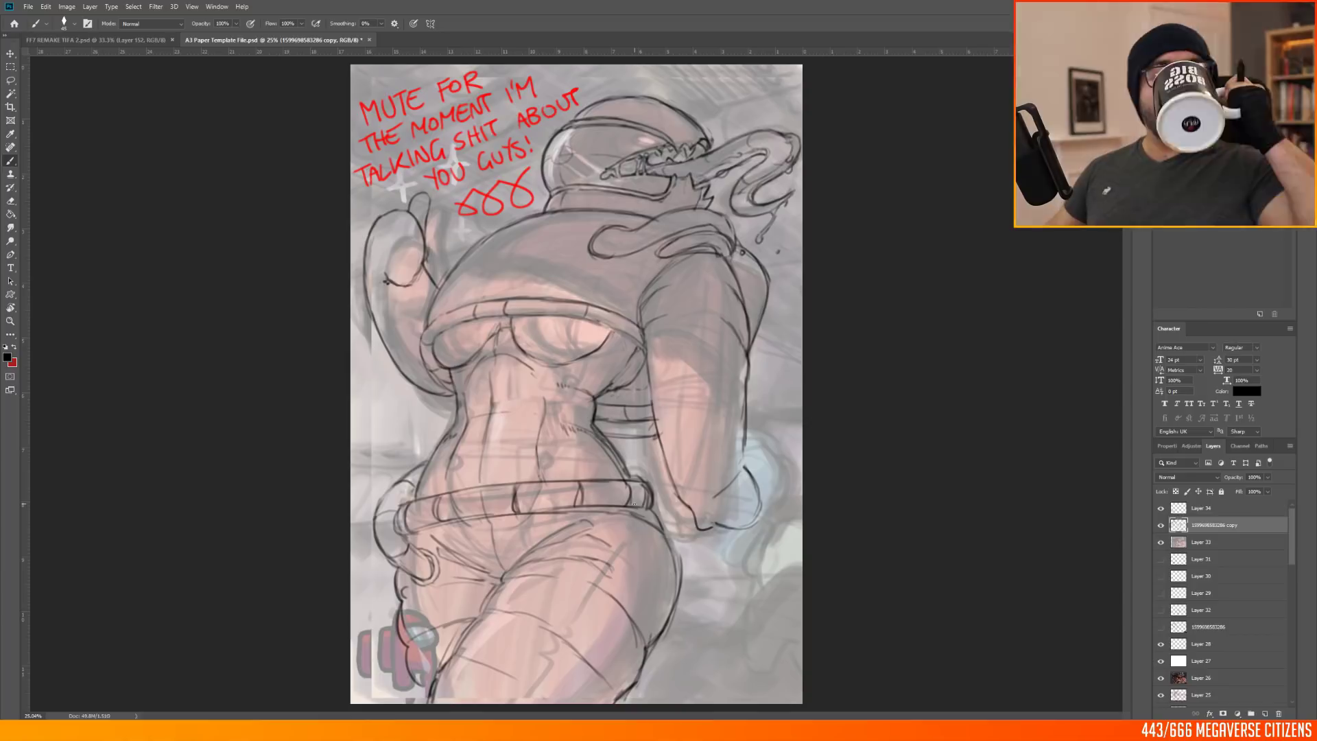
Step: Ink fold lines across the lowered arm's sleeve and strengthen its inner edge
drag(642, 314, 648, 355)
mouse_move(650, 374)
mouse_down()
mouse_move(688, 363)
mouse_move(745, 385)
mouse_move(656, 424)
mouse_up()
drag(639, 307, 651, 406)
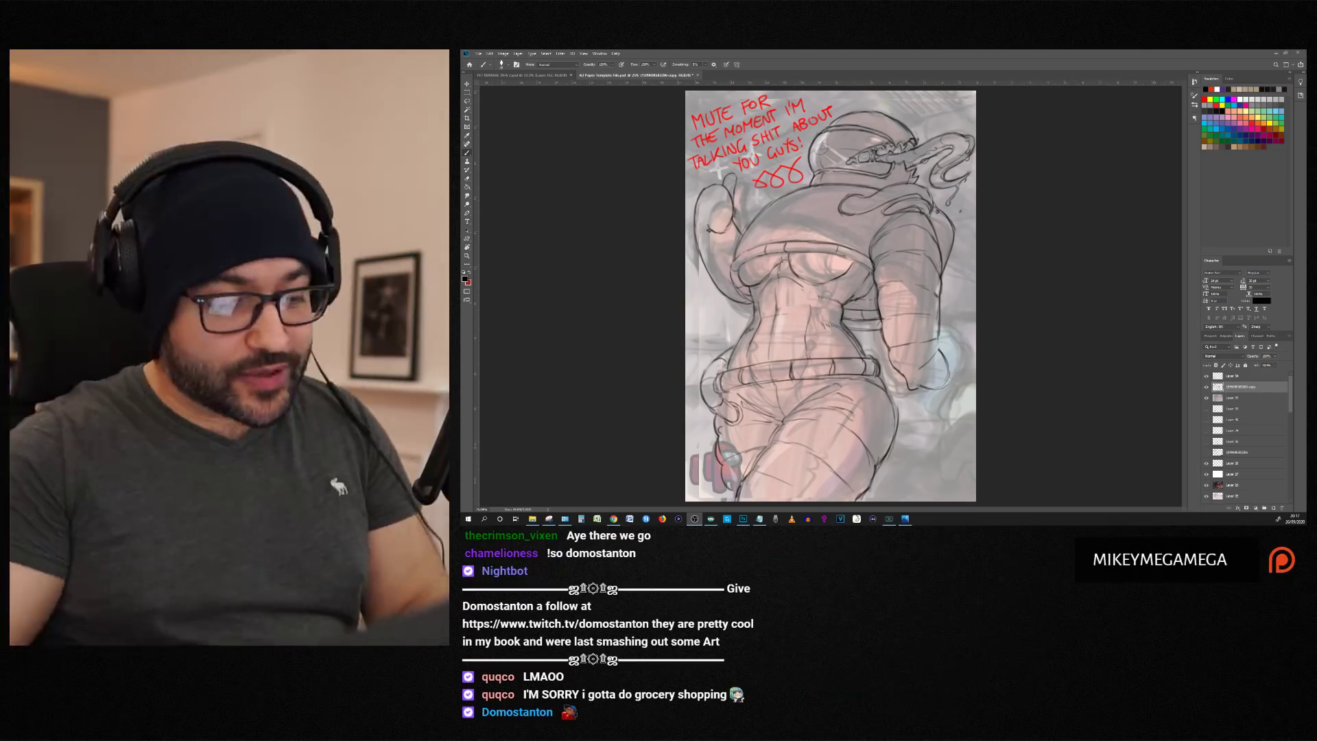
Step: View the FF7 REMAKE TIFA document and the reference picture in Photos, close the picture and return to the sketch
click(522, 76)
scroll(830, 171, down, 1)
click(635, 76)
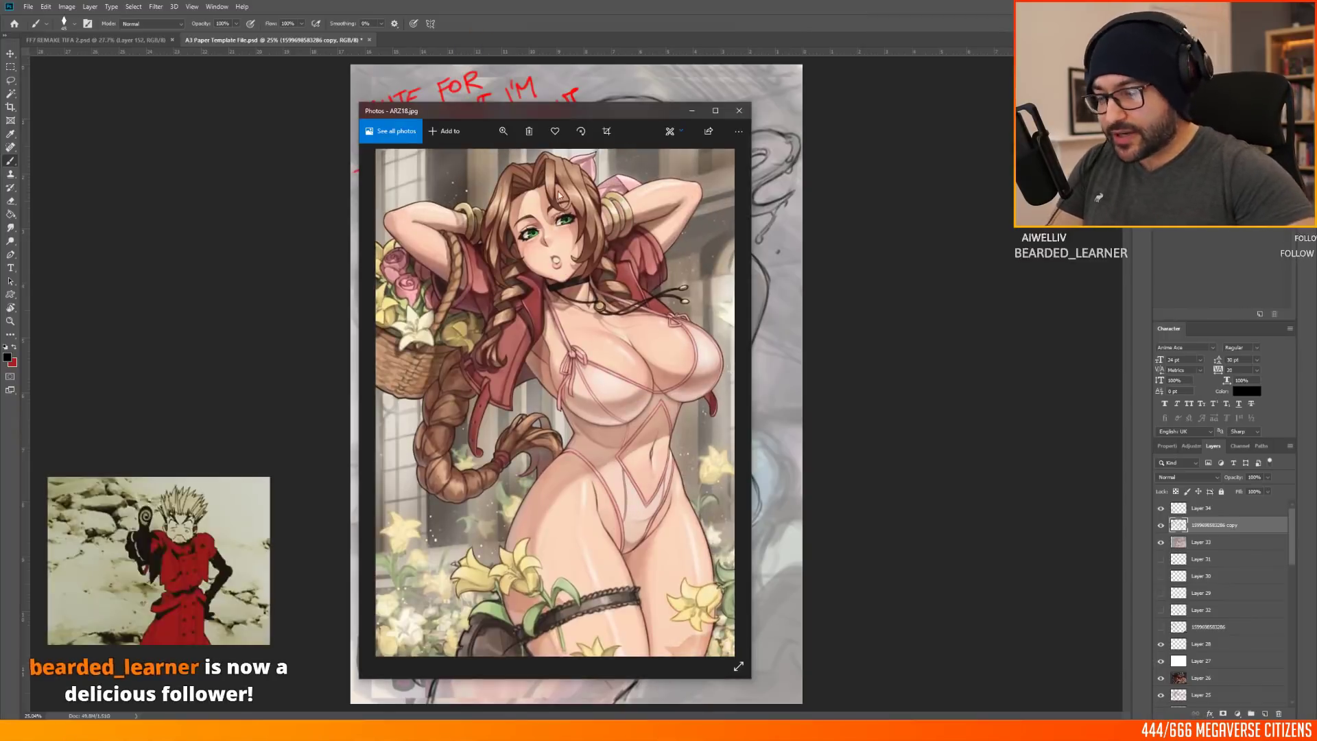
click(738, 110)
click(862, 94)
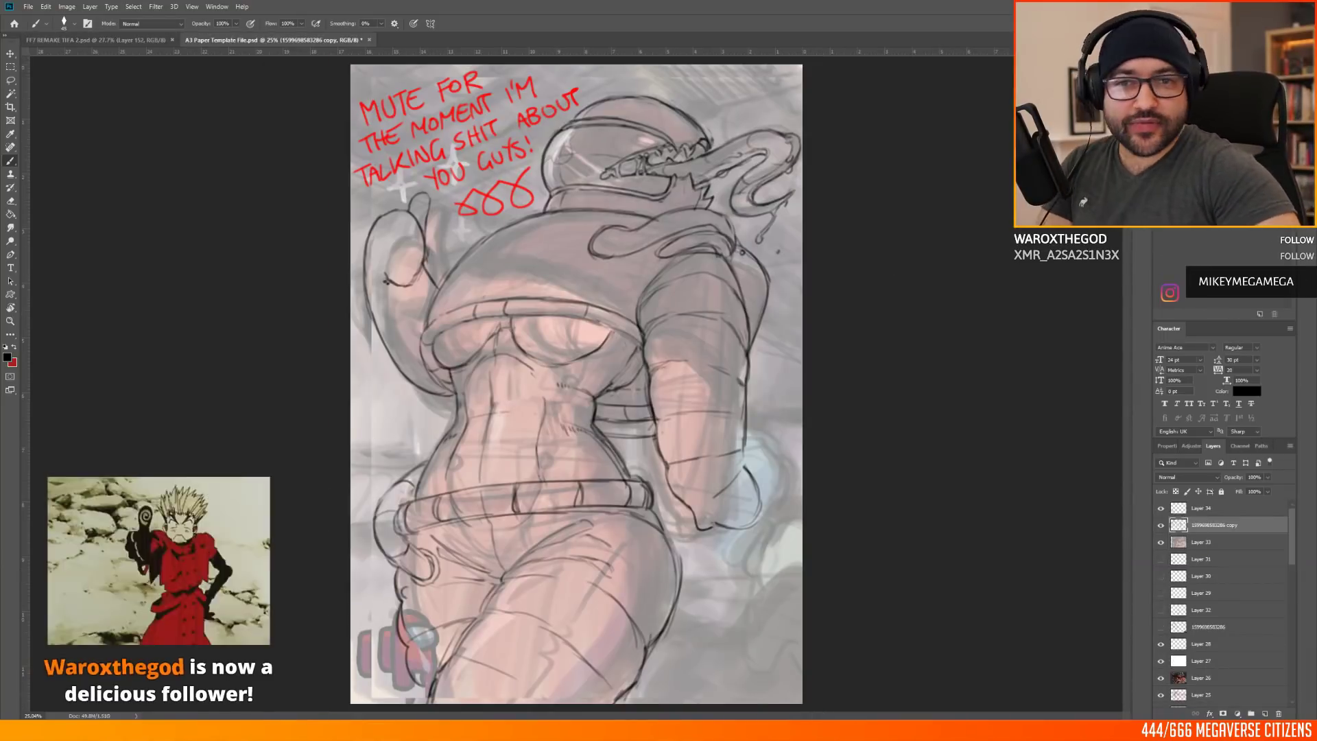
key(m)
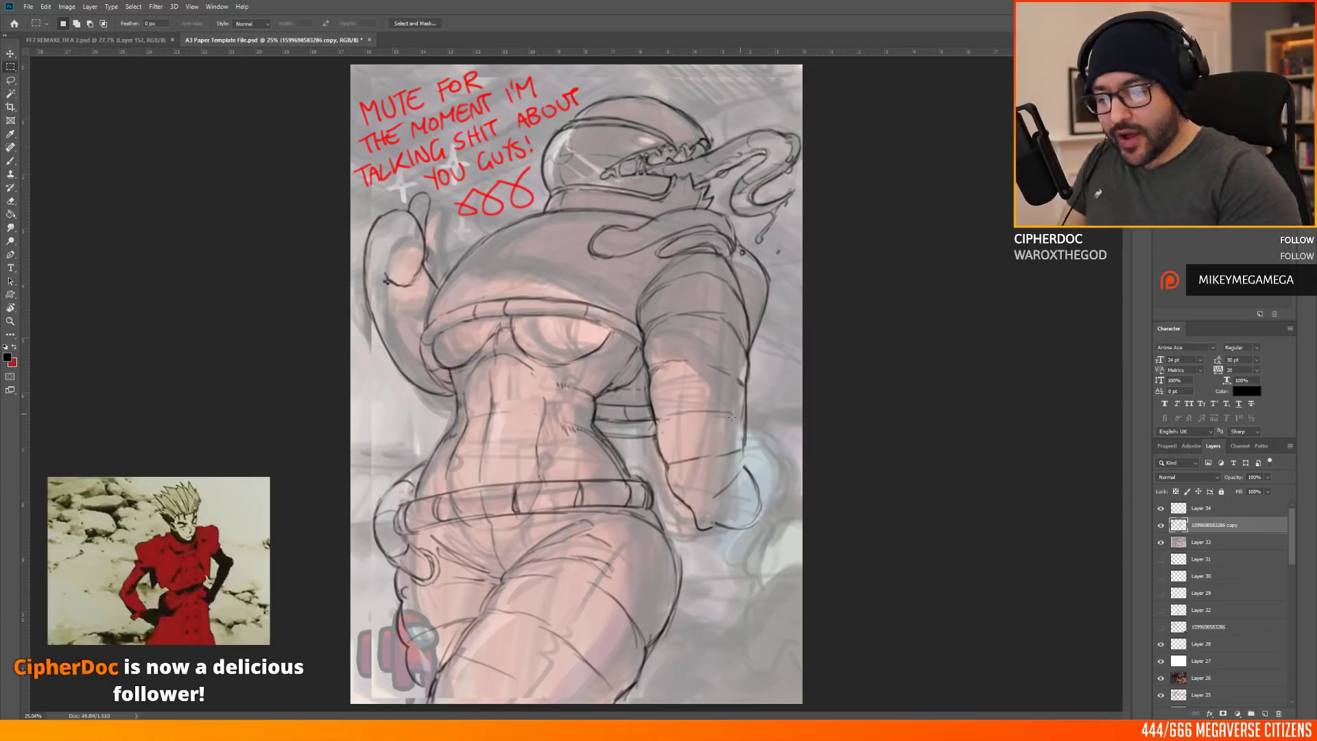
key(b)
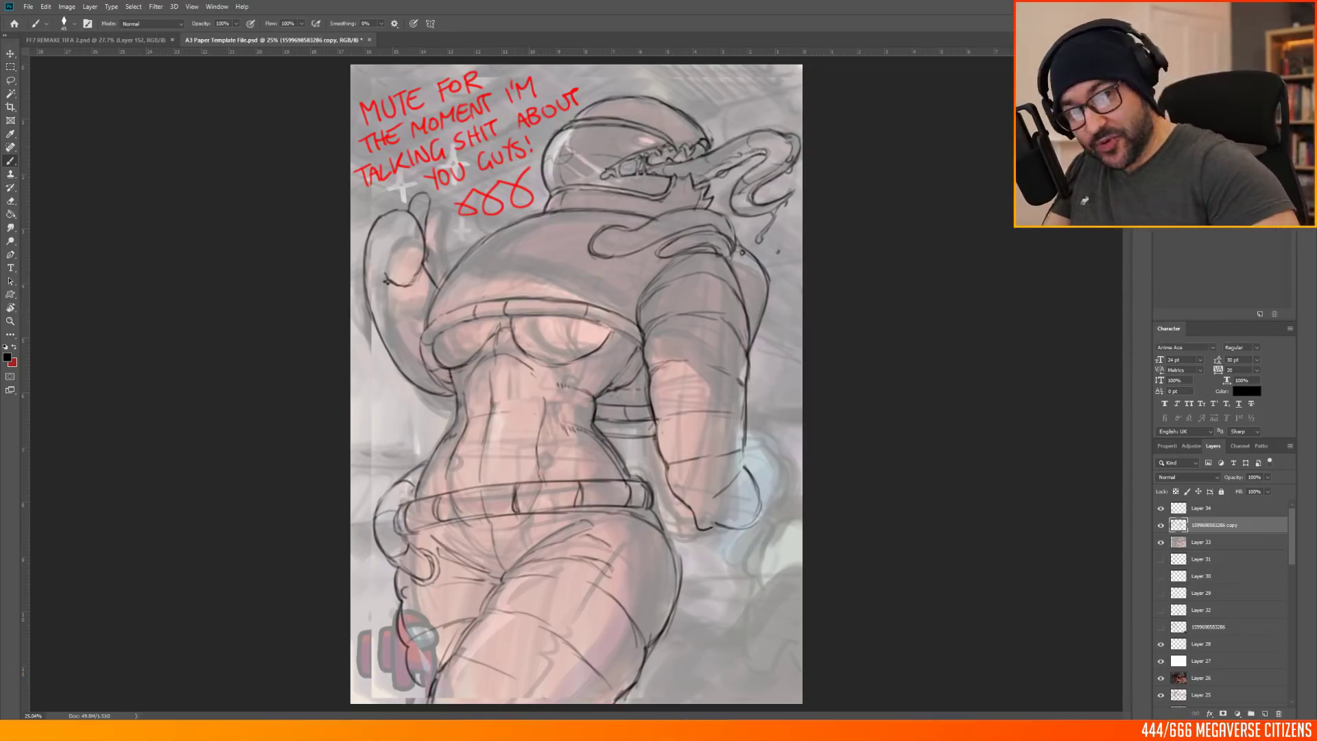
alt+scroll(609, 261, up, 2)
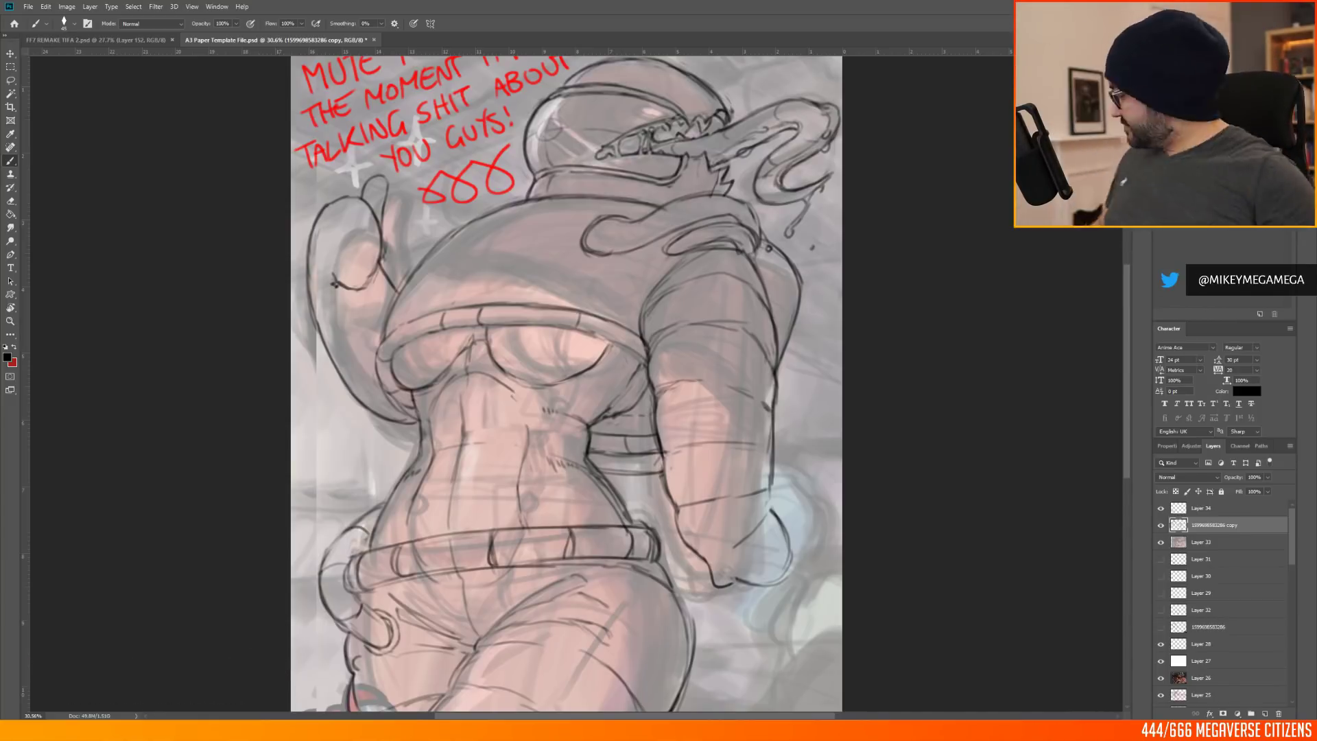
key(r)
drag(731, 245, 437, 230)
click(1201, 508)
click(1214, 525)
drag(604, 300, 621, 362)
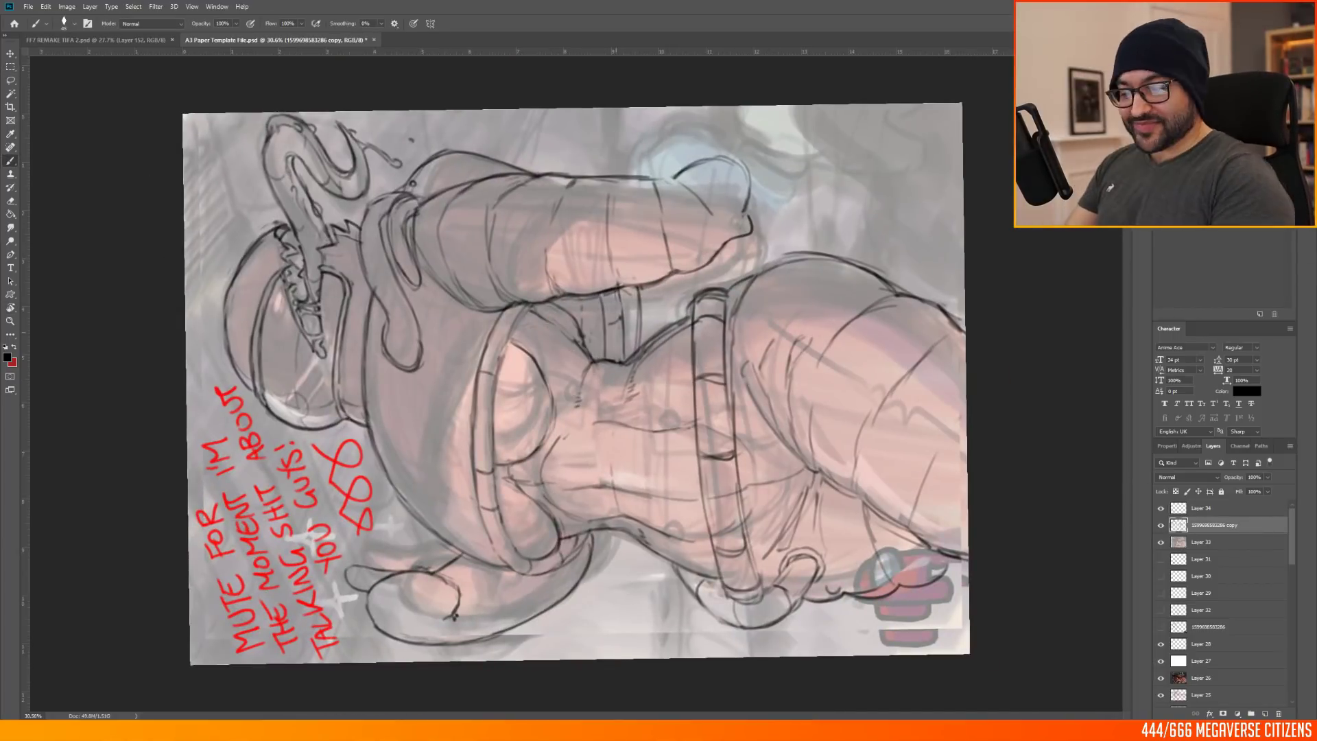
key(m)
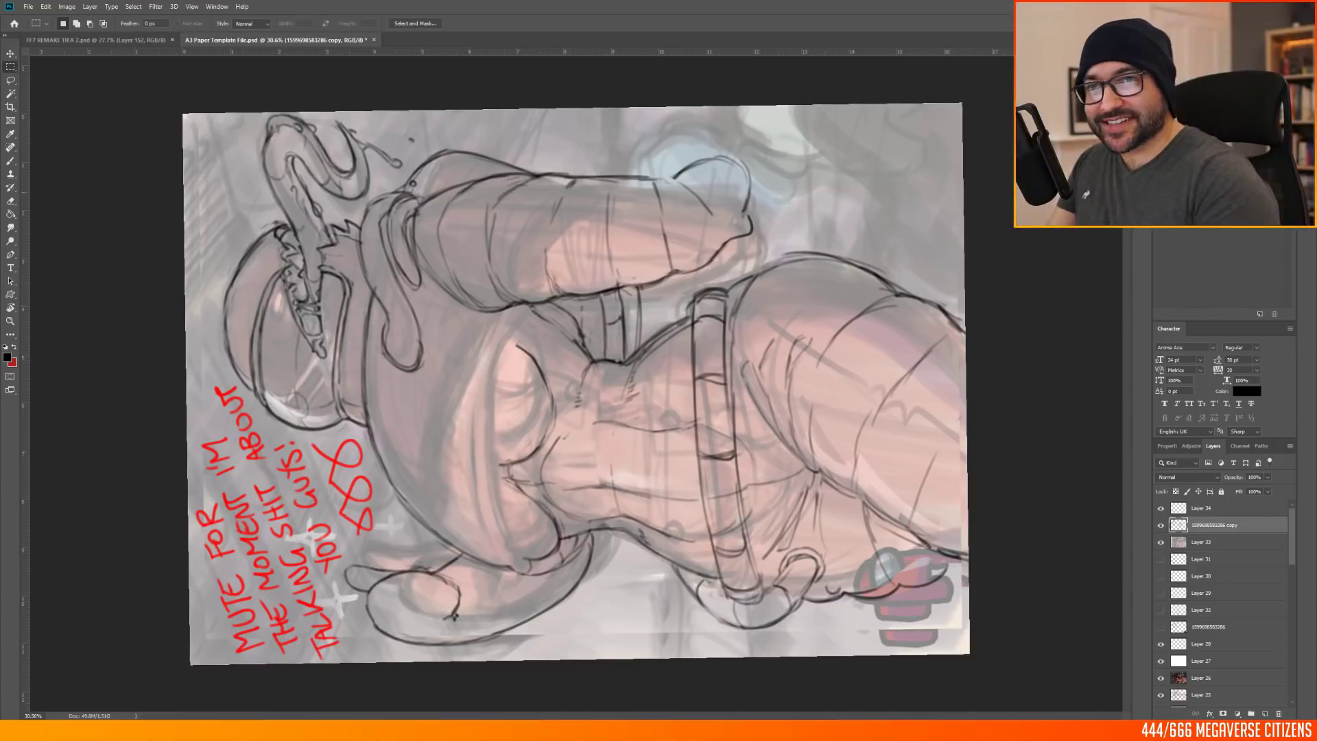
click(11, 161)
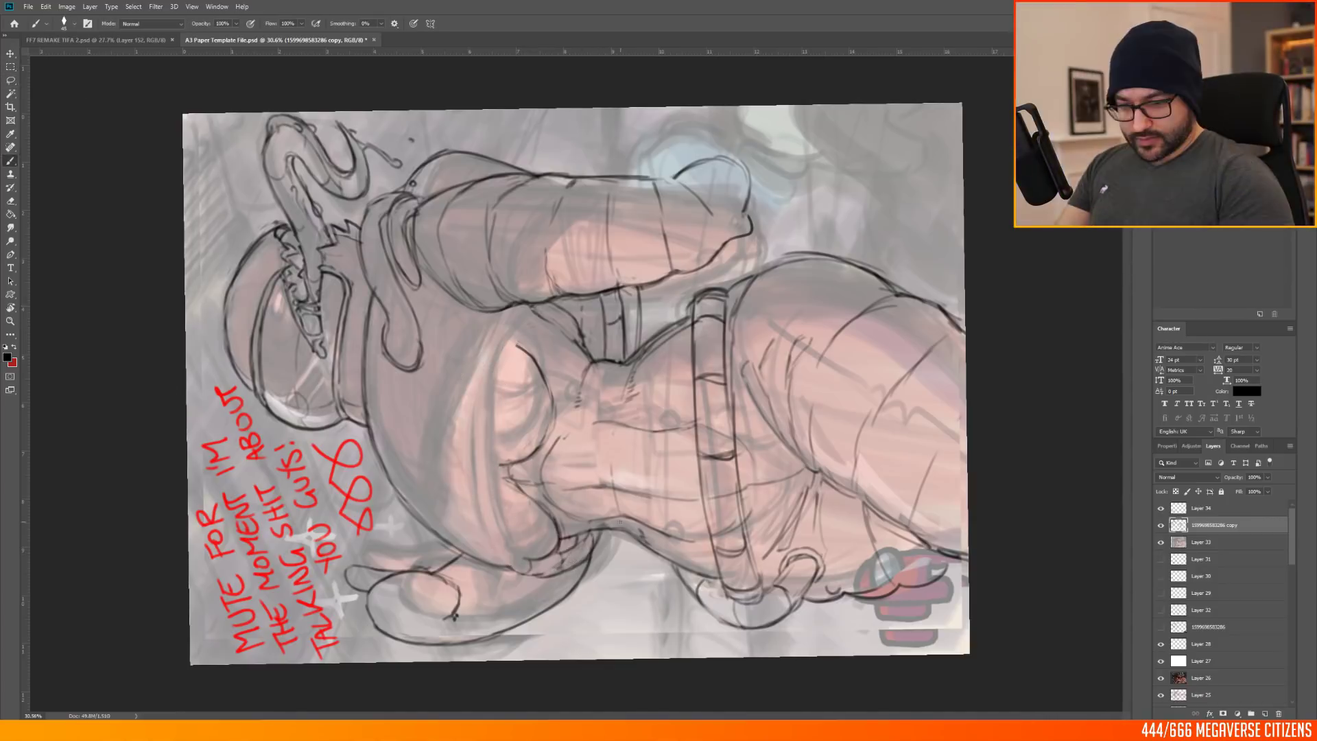
Step: Add a new layer and redraw the cropped top's hem as long curved bands wrapping under the chest
click(1265, 714)
drag(606, 306, 599, 483)
drag(567, 244, 475, 480)
drag(472, 411, 549, 595)
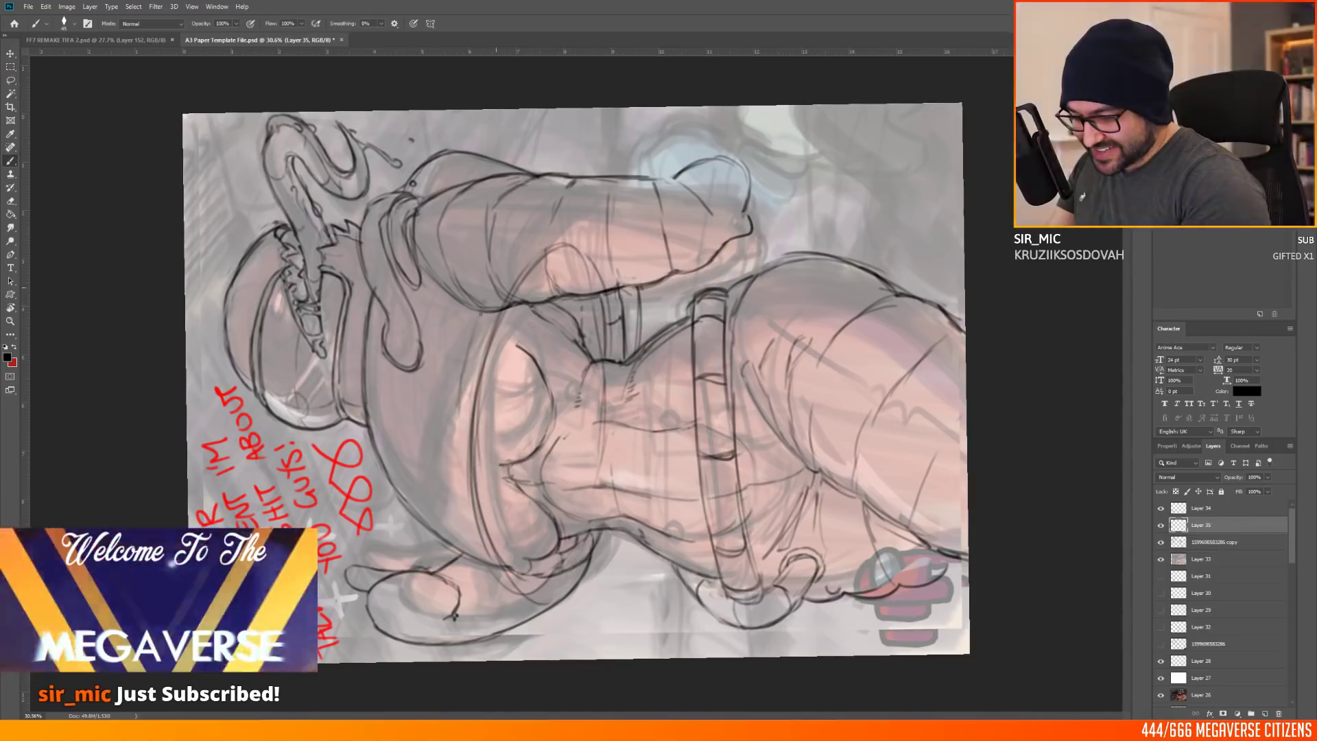
drag(482, 310, 493, 581)
key(l)
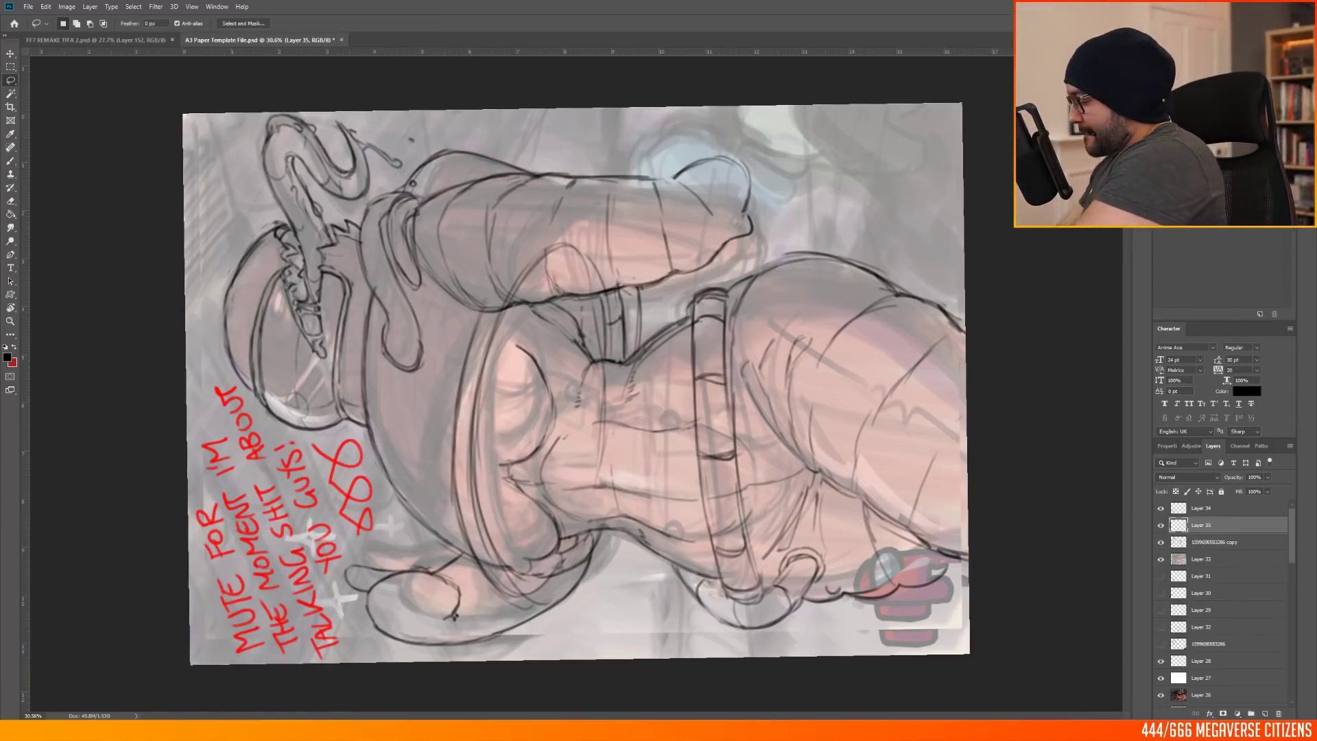
key(b)
Step: Select the parts of the new hem curves that overlap the lowered arm and delete them
key(r)
drag(590, 226, 727, 357)
mouse_move(363, 351)
mouse_down()
mouse_move(367, 416)
mouse_move(412, 433)
mouse_up()
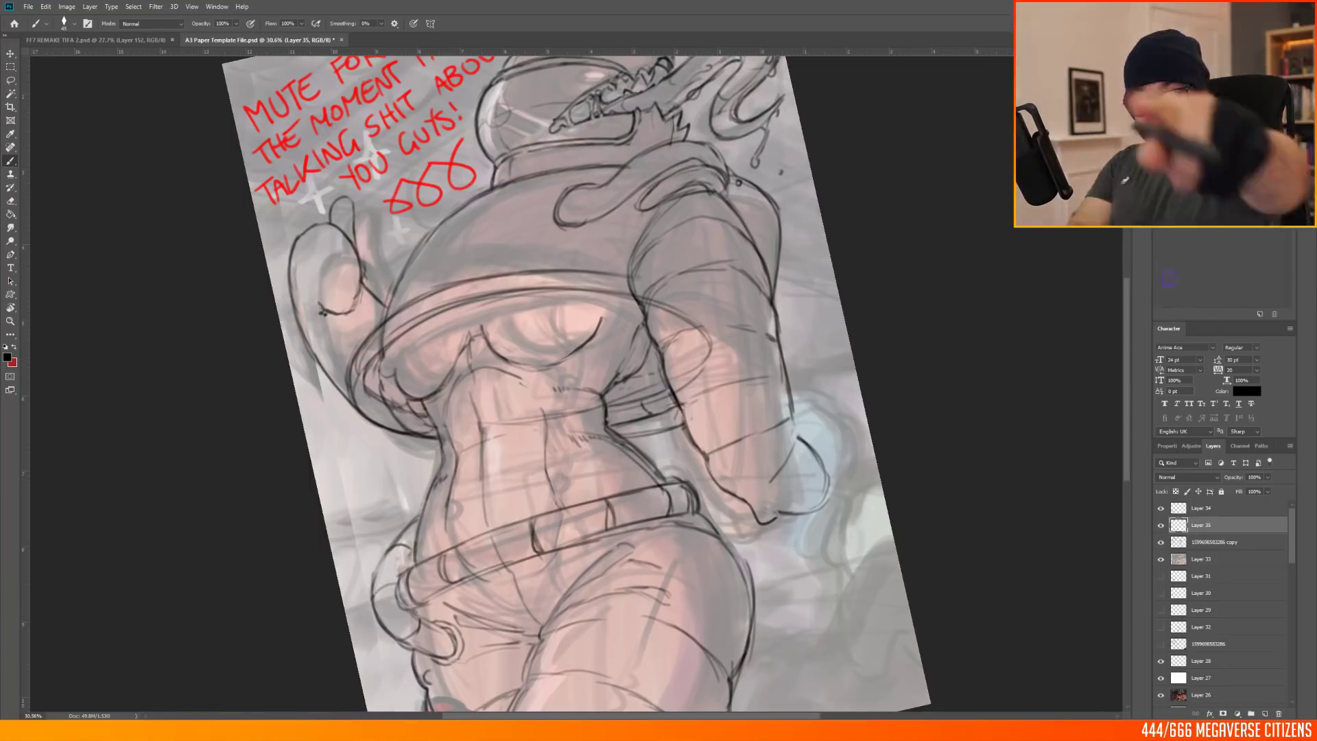
key(l)
drag(647, 295, 660, 328)
key(Delete)
key(m)
key(Escape)
click(1201, 508)
key(e)
key(b)
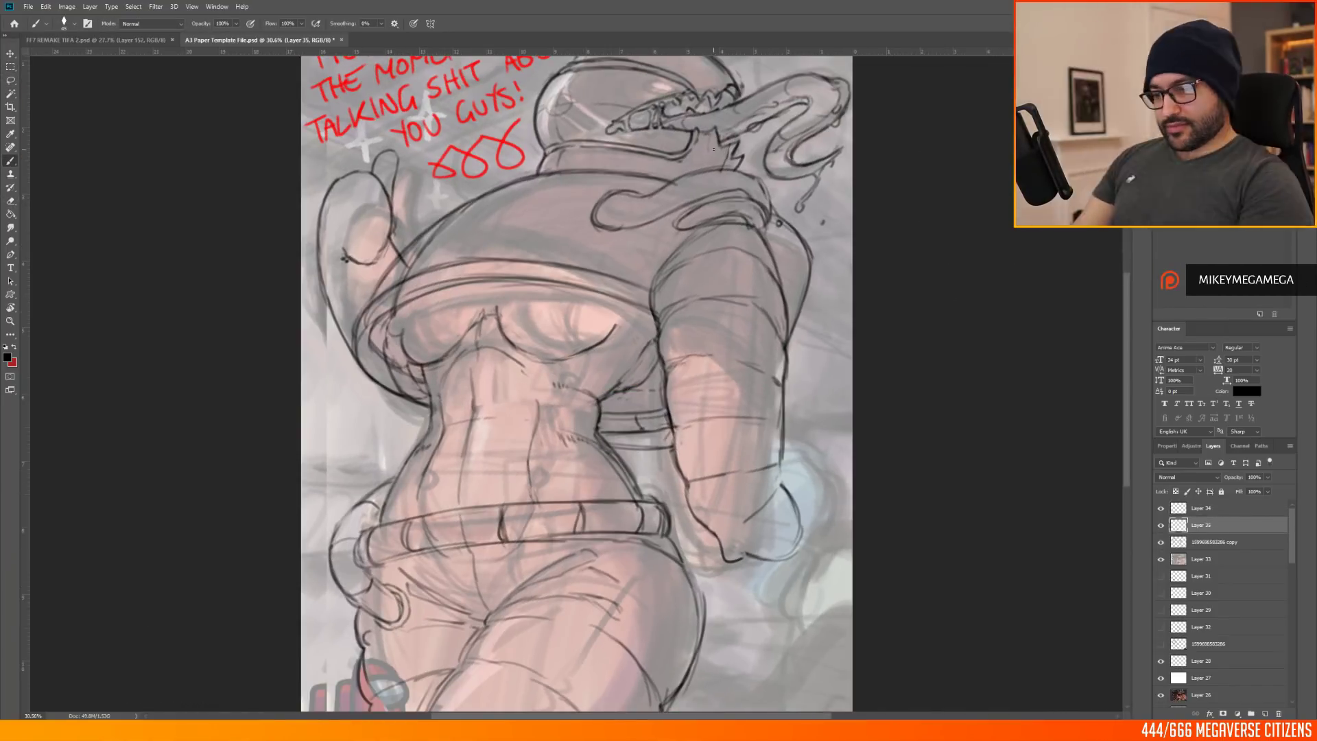
right_click(1216, 542)
click(1208, 147)
key(Return)
click(1160, 559)
drag(473, 200, 409, 295)
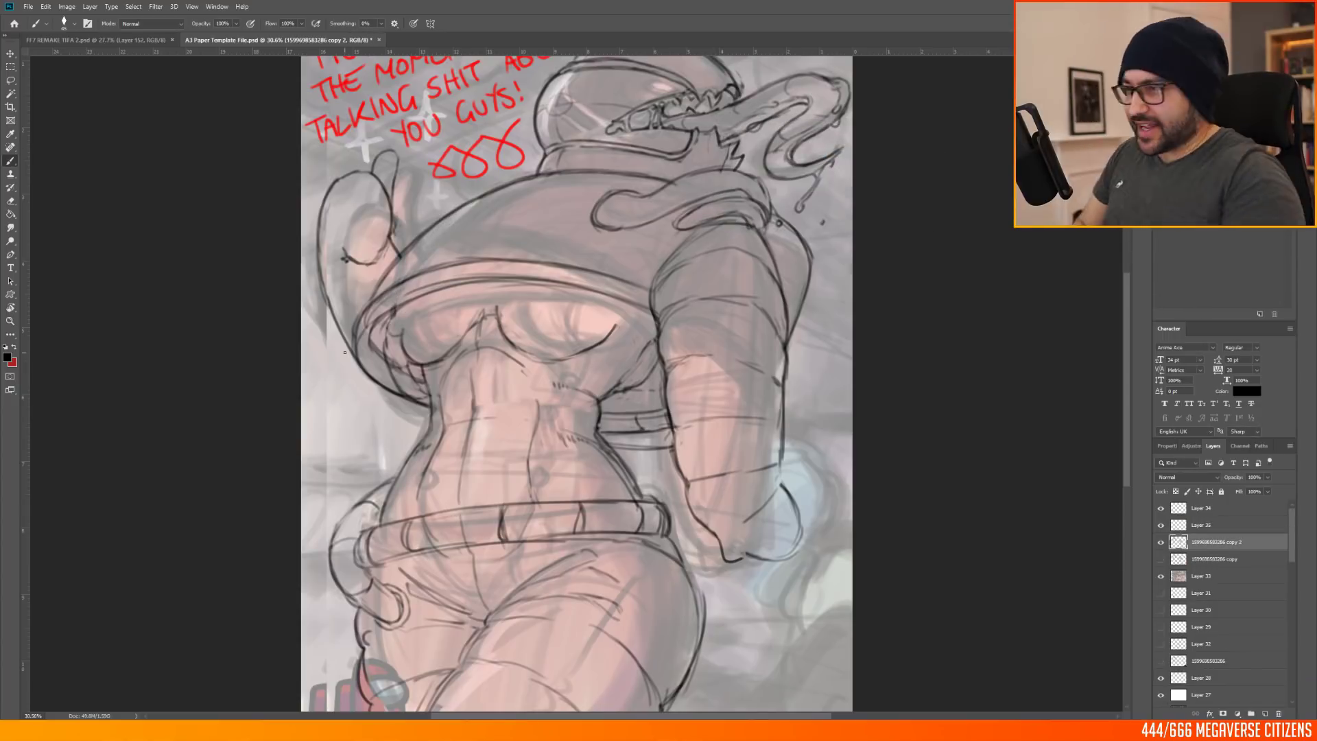
click(1161, 542)
click(1161, 542)
Step: Ink the underbust curves, divide the hem band into segments, and draw the rear hem beside the waist
mouse_move(394, 310)
mouse_down()
mouse_move(419, 365)
mouse_move(484, 302)
mouse_move(507, 340)
mouse_move(575, 356)
mouse_up()
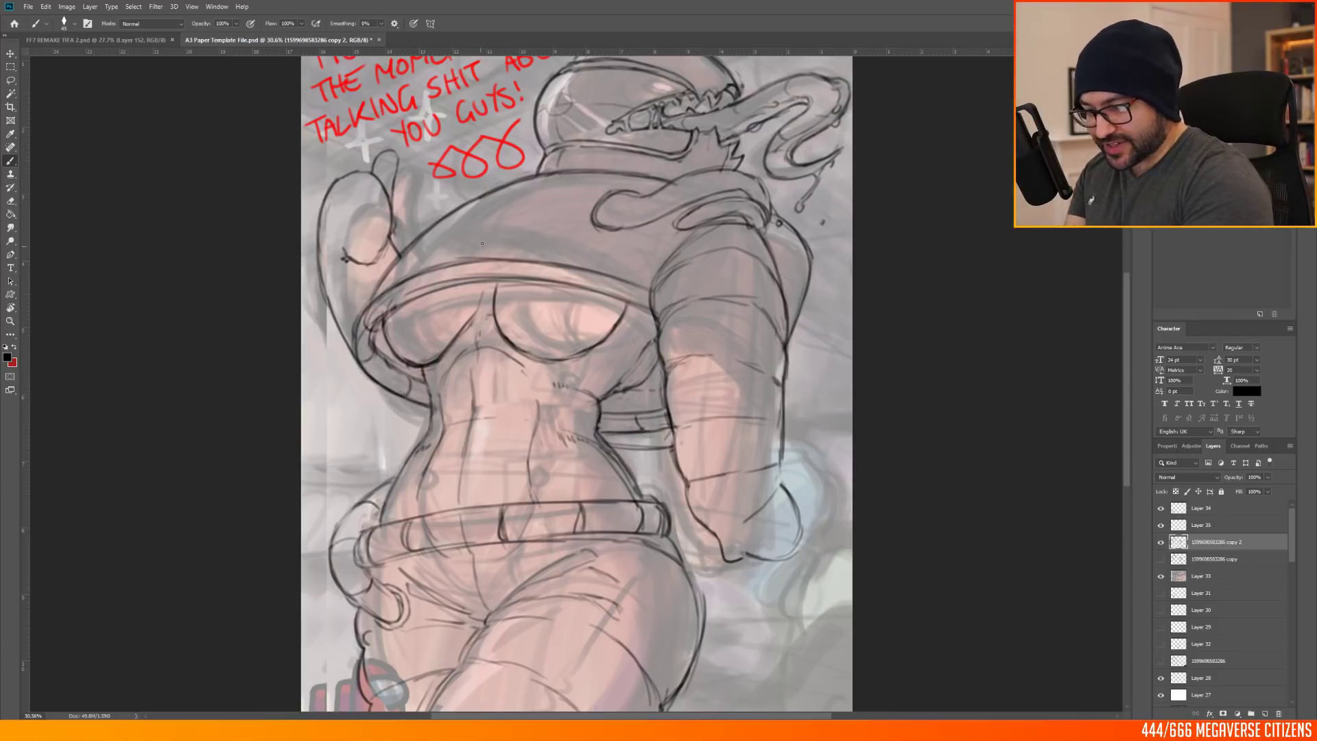
drag(624, 286, 622, 297)
scroll(583, 356, down, 1)
drag(602, 433, 661, 433)
scroll(583, 397, down, 4)
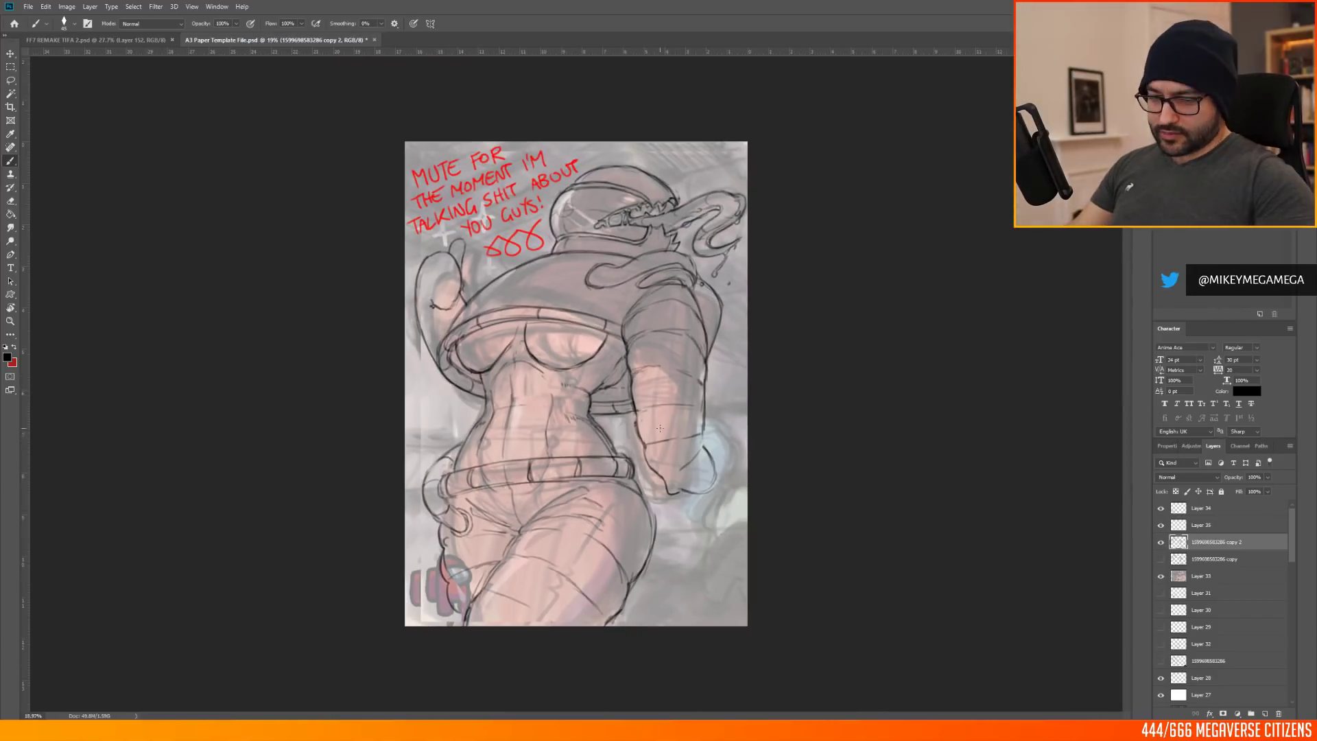
scroll(589, 357, up, 5)
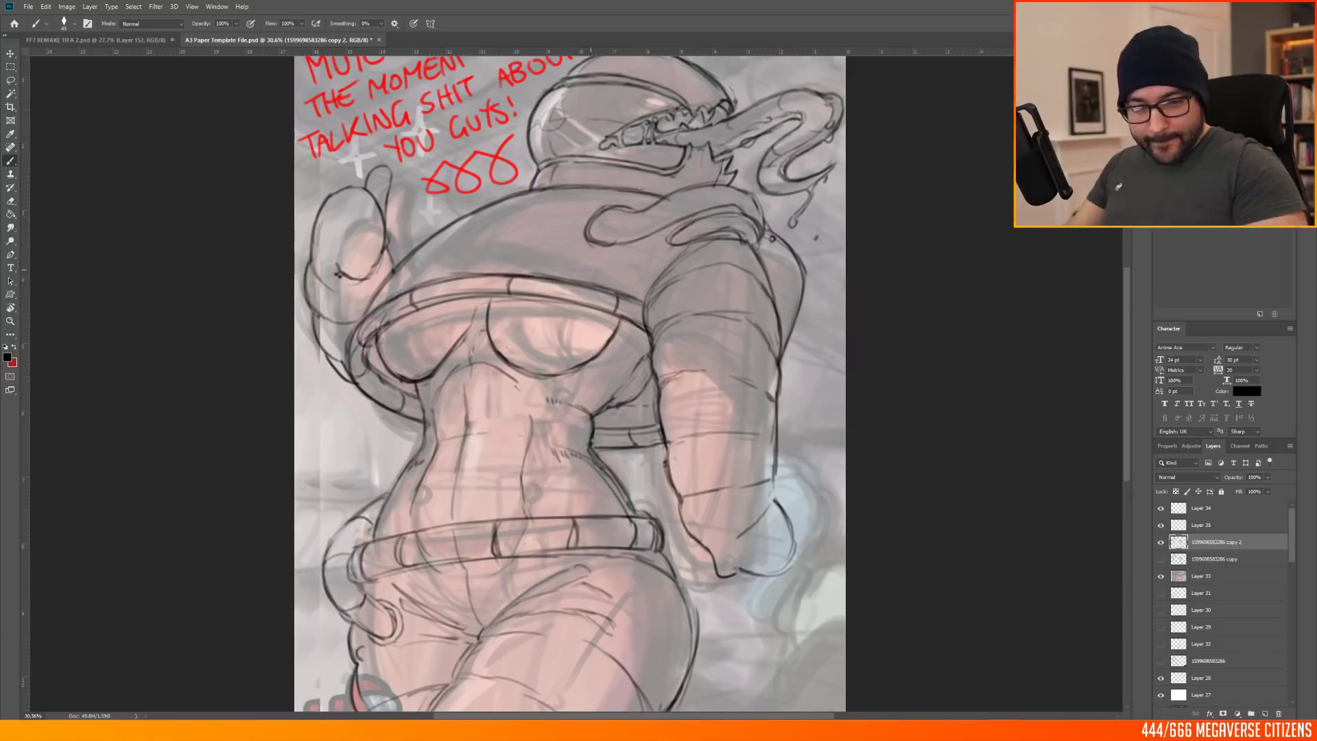
scroll(473, 457, down, 2)
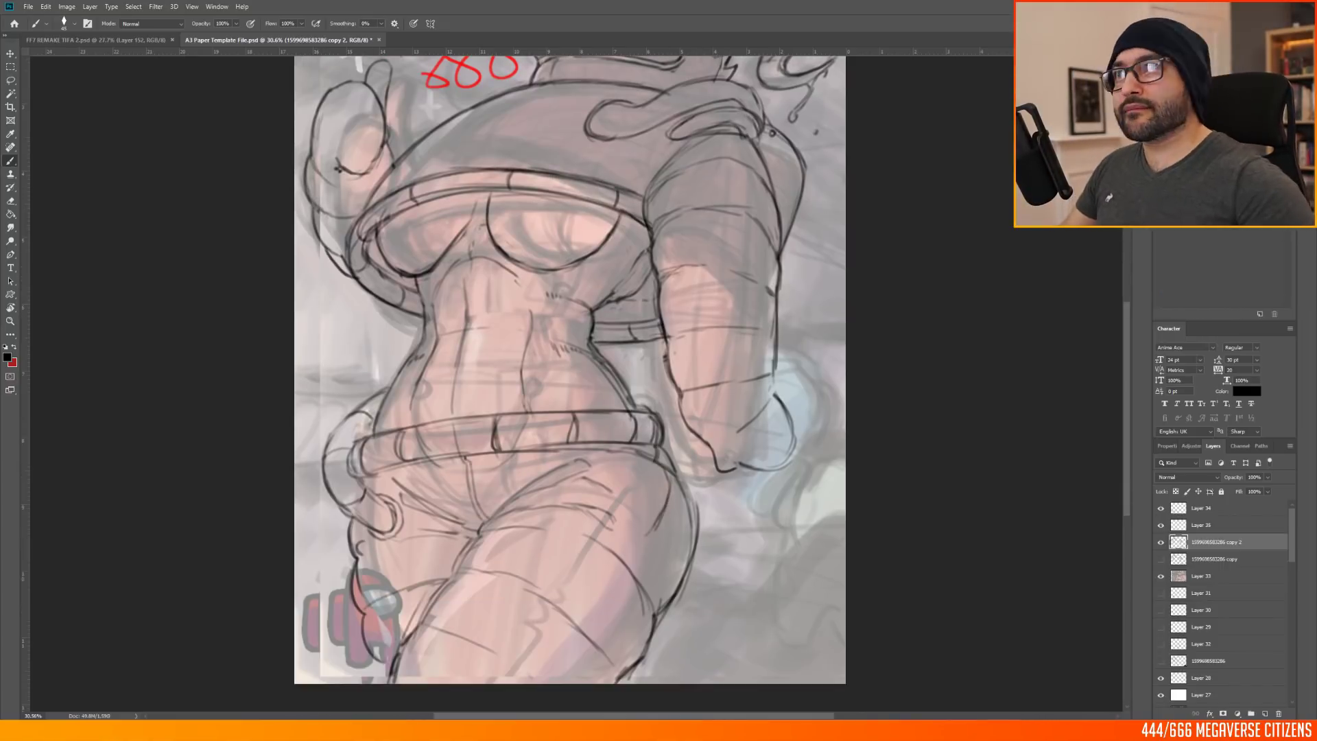
Step: Ink two round pads on the outer side of the front thigh
mouse_move(635, 537)
mouse_down()
mouse_move(620, 571)
mouse_move(640, 538)
mouse_up()
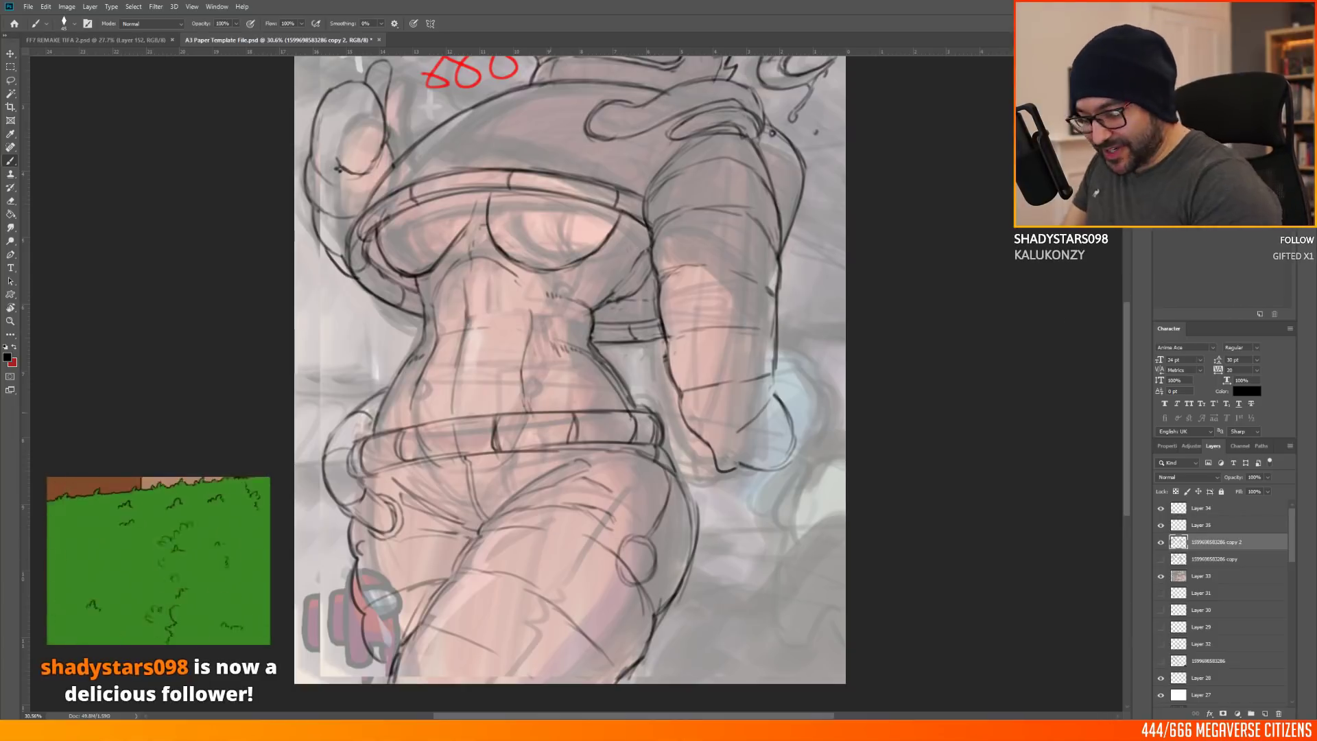
scroll(634, 556, down, 1)
drag(577, 593, 573, 594)
scroll(604, 467, up, 2)
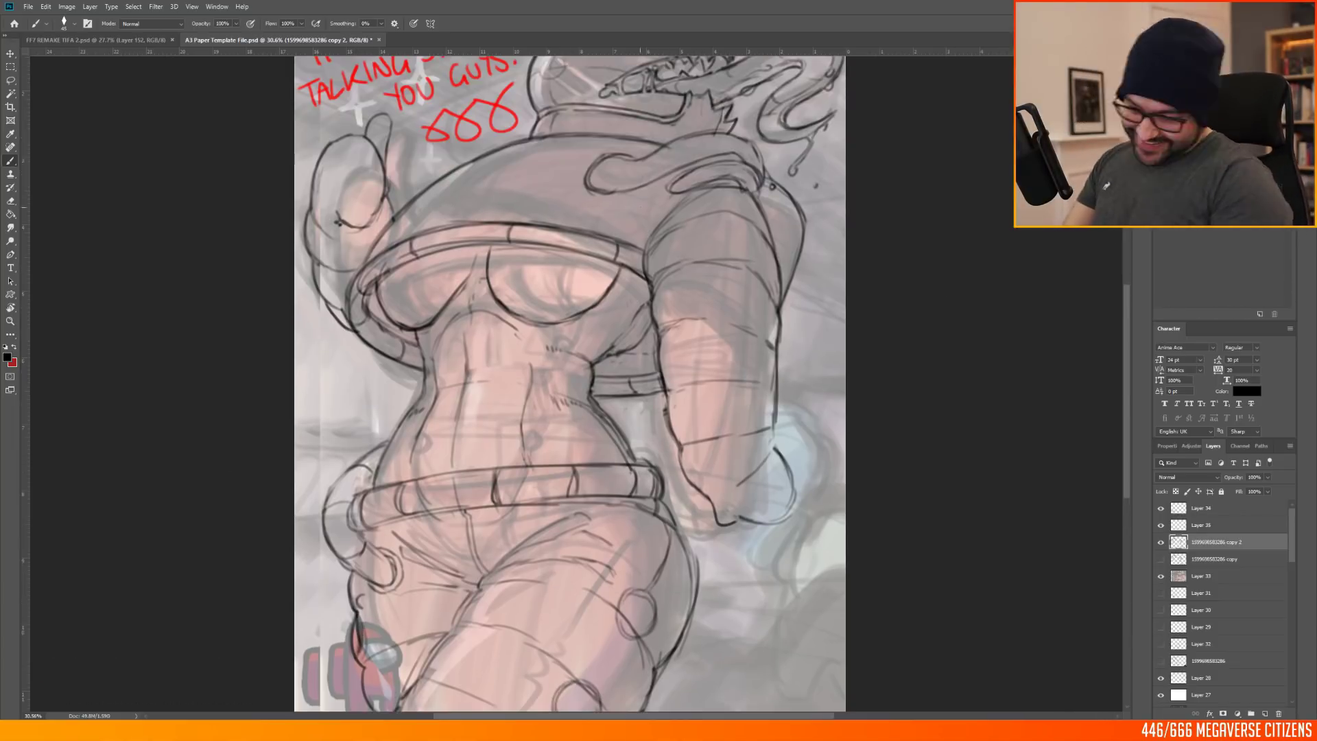
Step: Ink small round studs down the midriff and along the waist's outer edge
drag(530, 432, 532, 430)
drag(537, 378, 540, 377)
drag(421, 330, 422, 343)
drag(429, 379, 426, 397)
drag(404, 441, 399, 453)
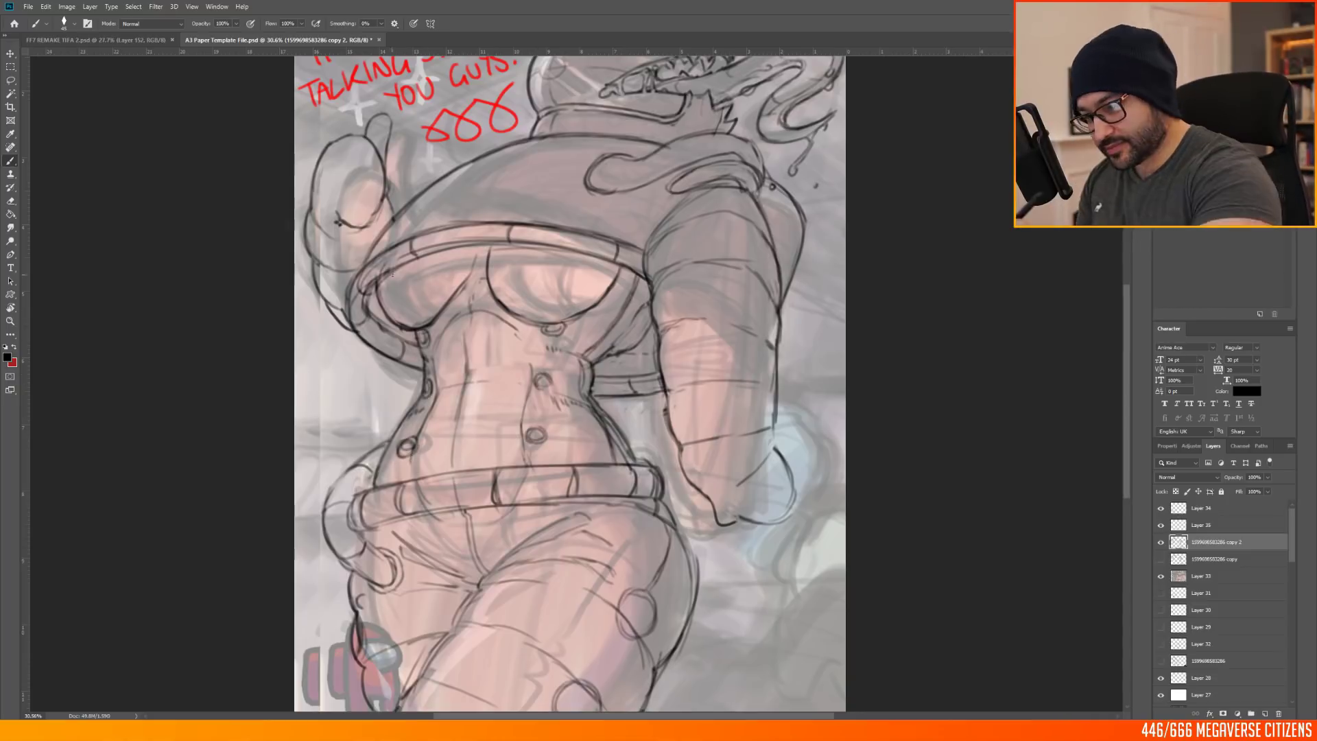
drag(397, 270, 432, 317)
drag(519, 256, 557, 308)
key(ctrl+z)
key(ctrl+z)
Step: Ink diagonal seam lines across both sides of the chest and angular seams running down the midriff to the belt
drag(389, 274, 417, 321)
drag(564, 253, 535, 317)
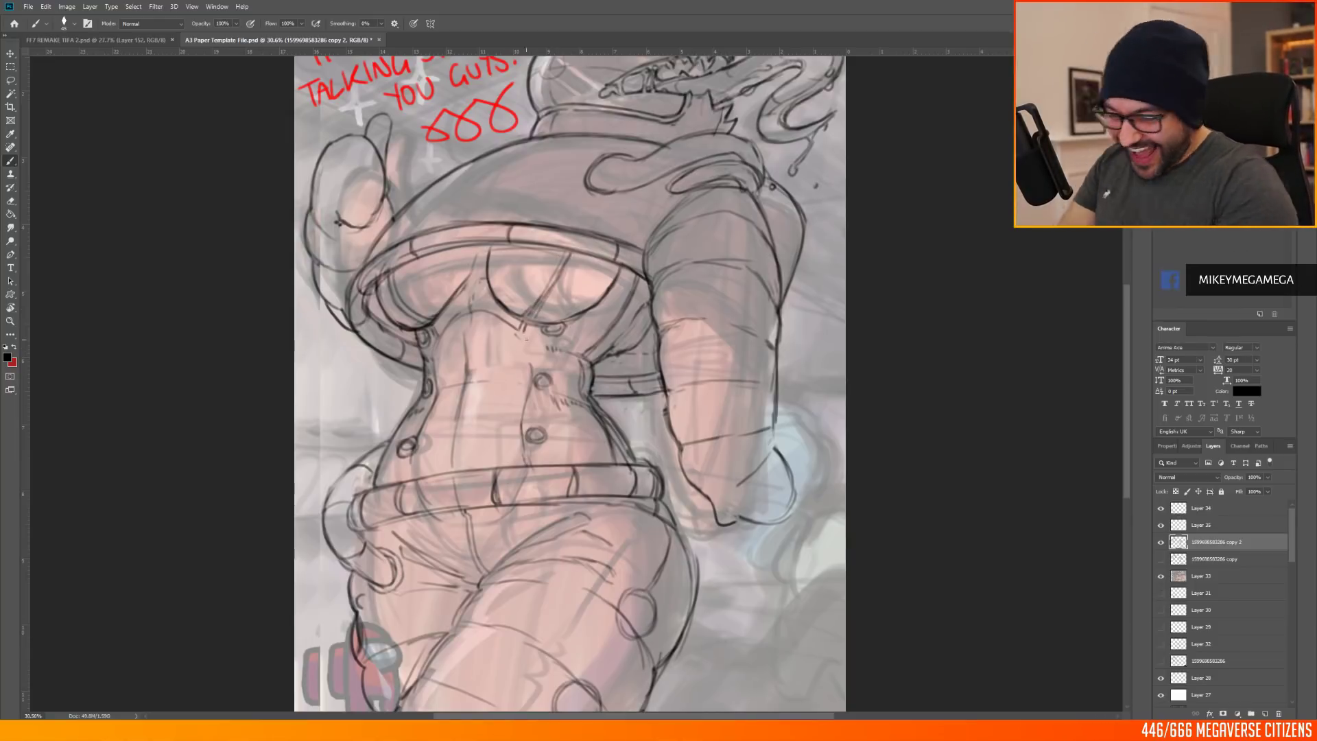
mouse_move(522, 336)
mouse_down()
mouse_move(511, 416)
mouse_move(524, 462)
mouse_up()
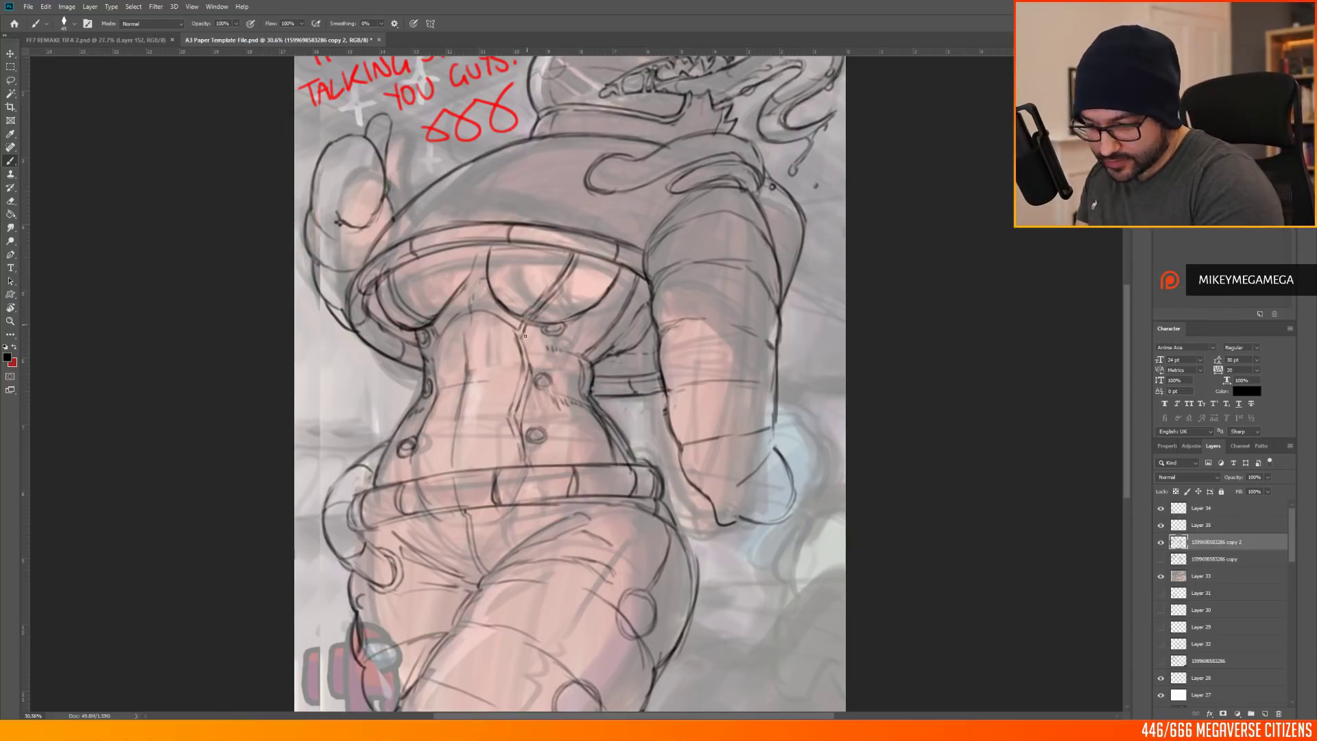
mouse_move(437, 344)
mouse_down()
mouse_move(443, 393)
mouse_move(420, 475)
mouse_up()
mouse_move(439, 397)
mouse_down()
mouse_move(418, 463)
mouse_move(426, 432)
mouse_up()
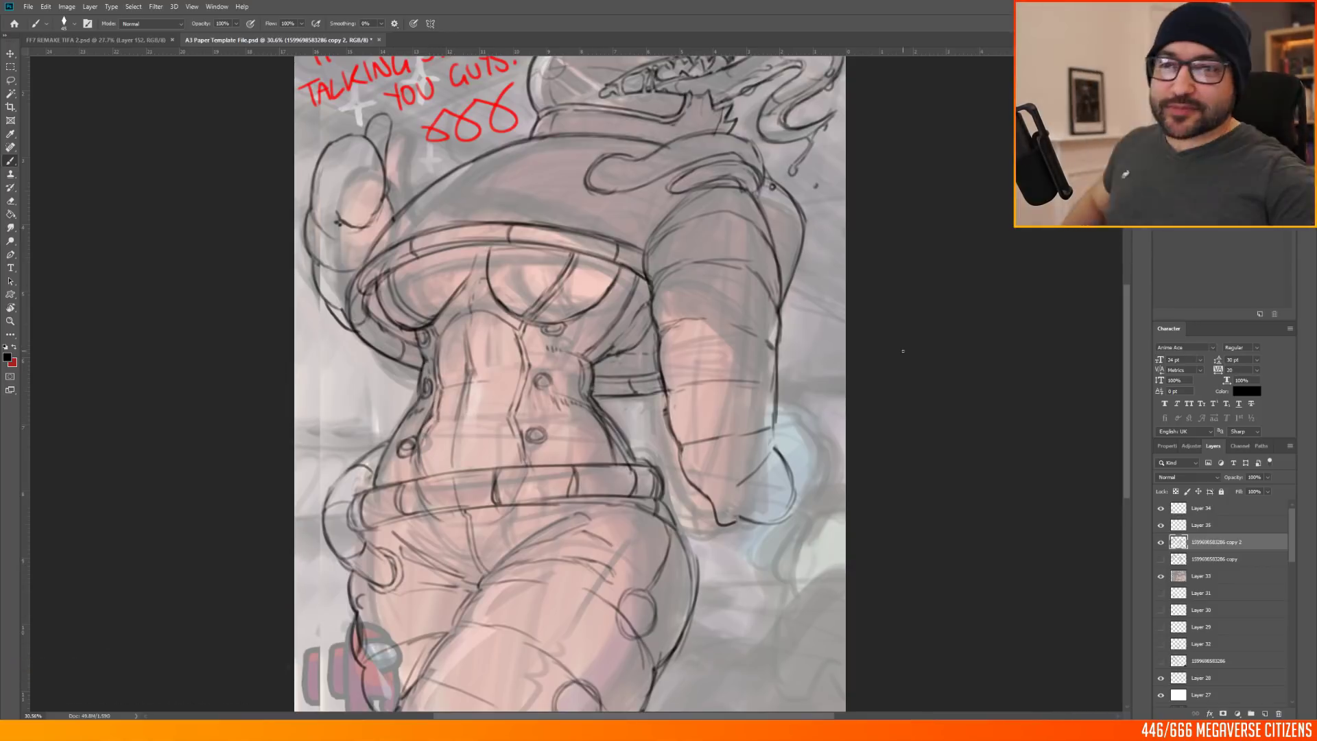
Step: Ink a round socket where the shoulder hose meets the chest, and add ring segments along the hose
scroll(589, 258, up, 2)
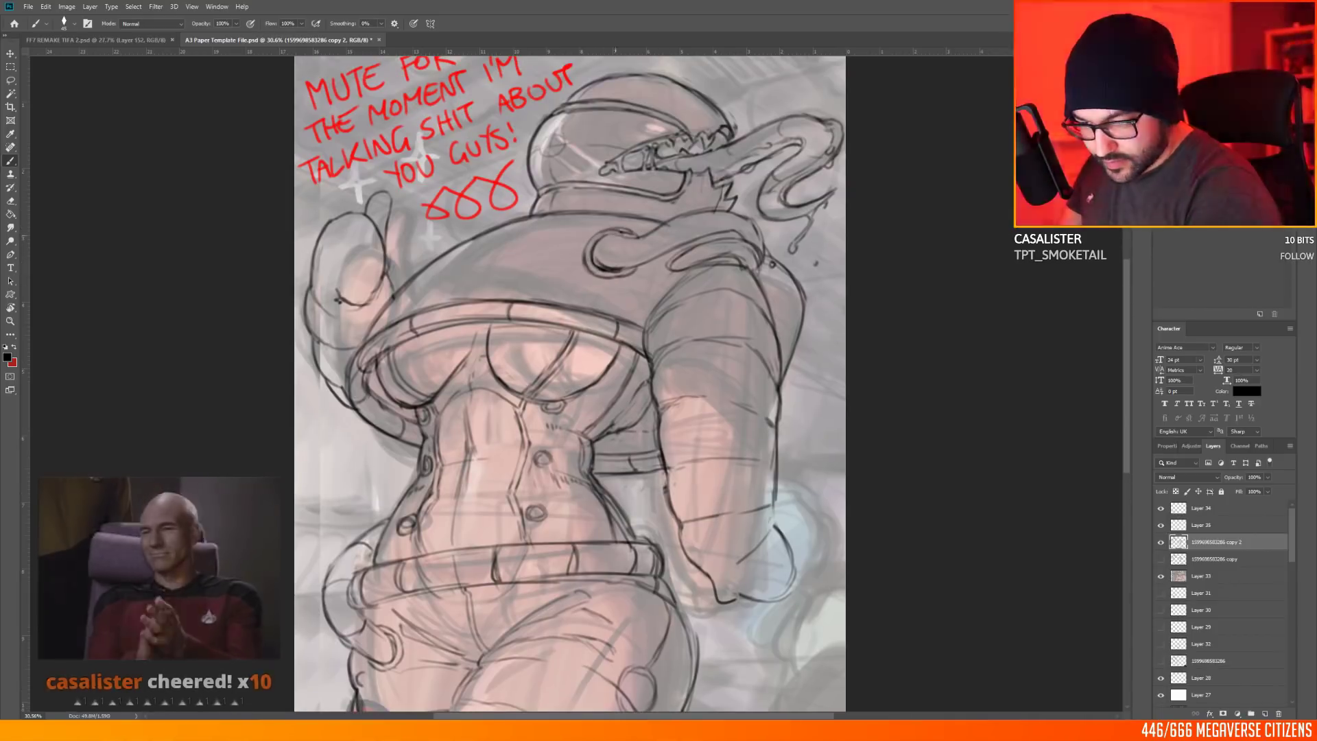
drag(595, 265, 621, 237)
mouse_move(700, 227)
mouse_down()
mouse_move(728, 208)
mouse_move(760, 254)
mouse_up()
mouse_move(659, 276)
mouse_down()
mouse_move(694, 247)
mouse_move(756, 245)
mouse_move(698, 264)
mouse_up()
drag(746, 253, 757, 273)
drag(764, 227, 757, 280)
Step: Ink puffy contour bulges and fold lines along both edges of the lowered arm's sleeve
drag(668, 280, 644, 327)
drag(652, 378, 662, 414)
drag(742, 269, 748, 293)
drag(750, 299, 755, 341)
drag(754, 348, 758, 403)
drag(747, 460, 754, 512)
drag(754, 512, 757, 544)
Step: Ink the raised arm's puffy sleeve contours and glove cuff, and the cuff at the lowered arm's wrist
drag(316, 307, 324, 341)
drag(322, 347, 339, 401)
drag(312, 280, 348, 318)
drag(331, 312, 386, 277)
mouse_move(700, 568)
mouse_down()
mouse_move(774, 533)
mouse_move(717, 577)
mouse_up()
scroll(566, 241, down, 6)
scroll(566, 241, up, 6)
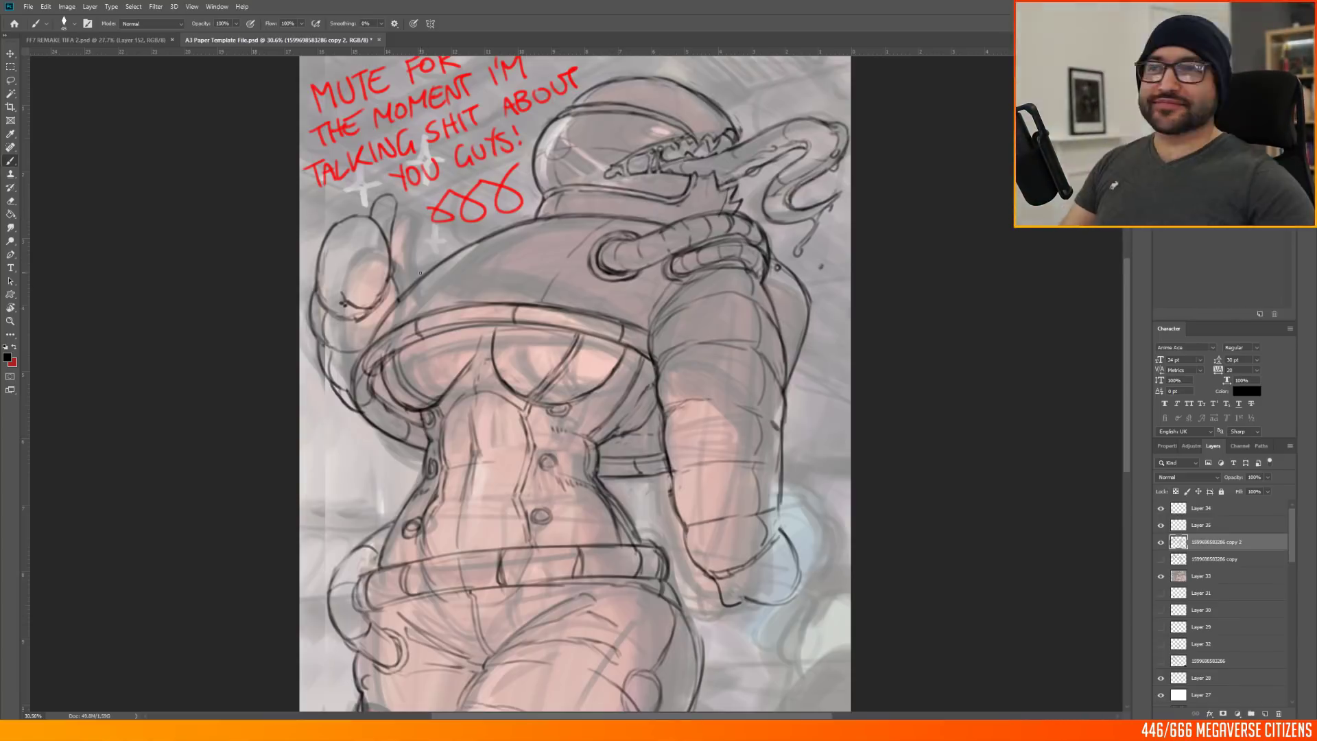
Step: Strengthen the helmet's outline and the jagged mouth edge with heavier lines, and save the document
scroll(928, 204, up, 1)
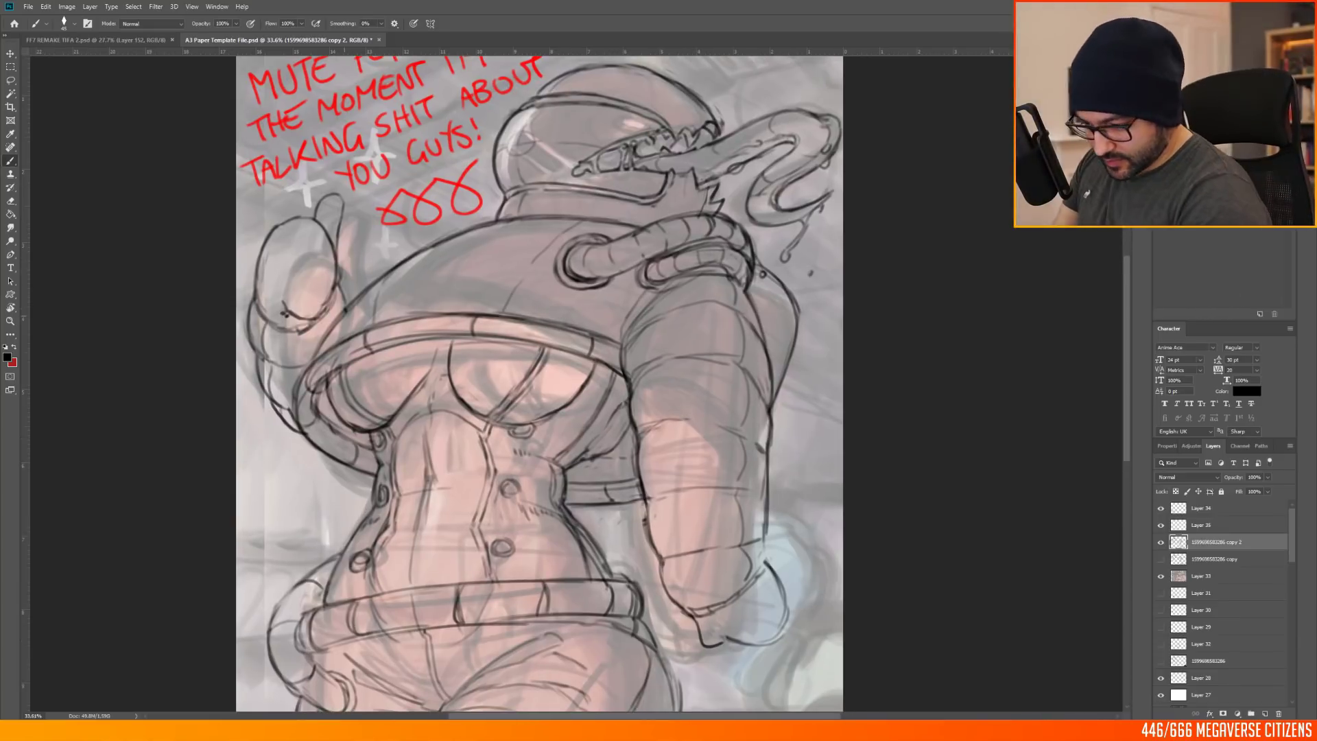
scroll(525, 248, down, 3)
scroll(525, 248, up, 3)
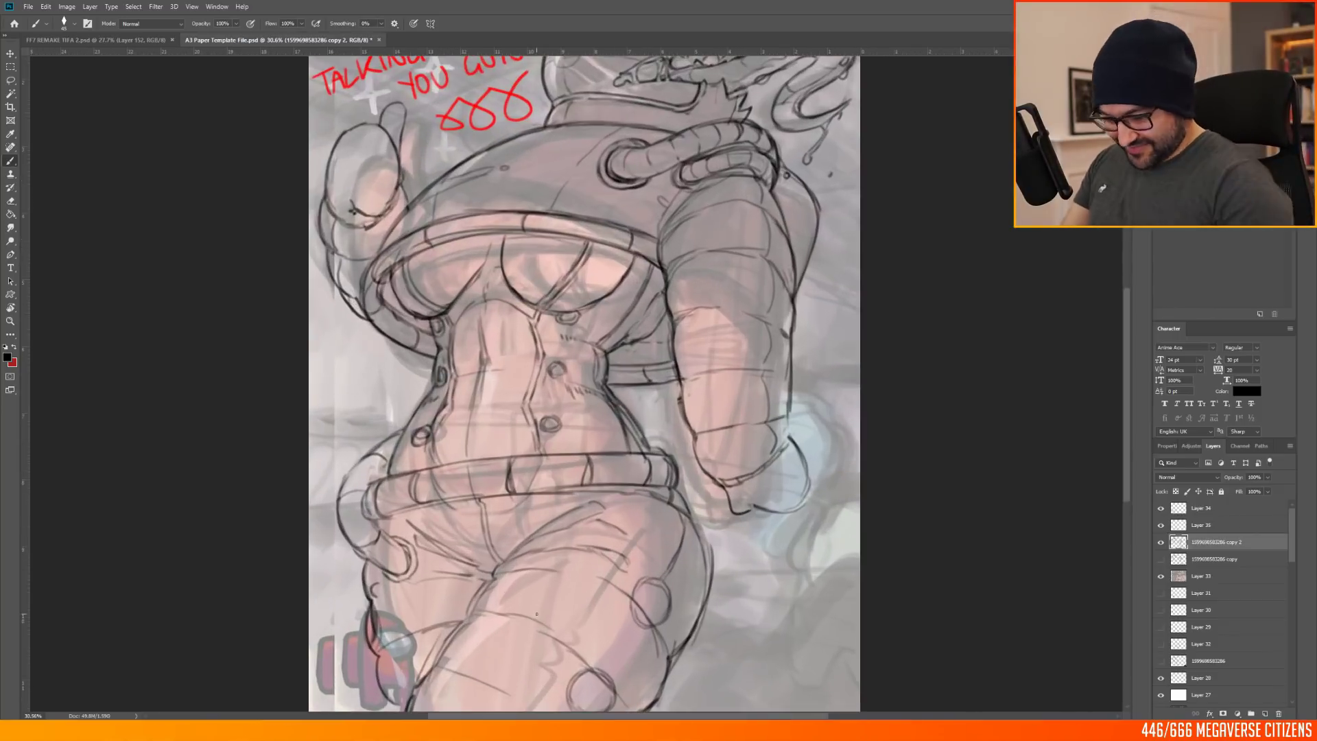
scroll(525, 248, down, 1)
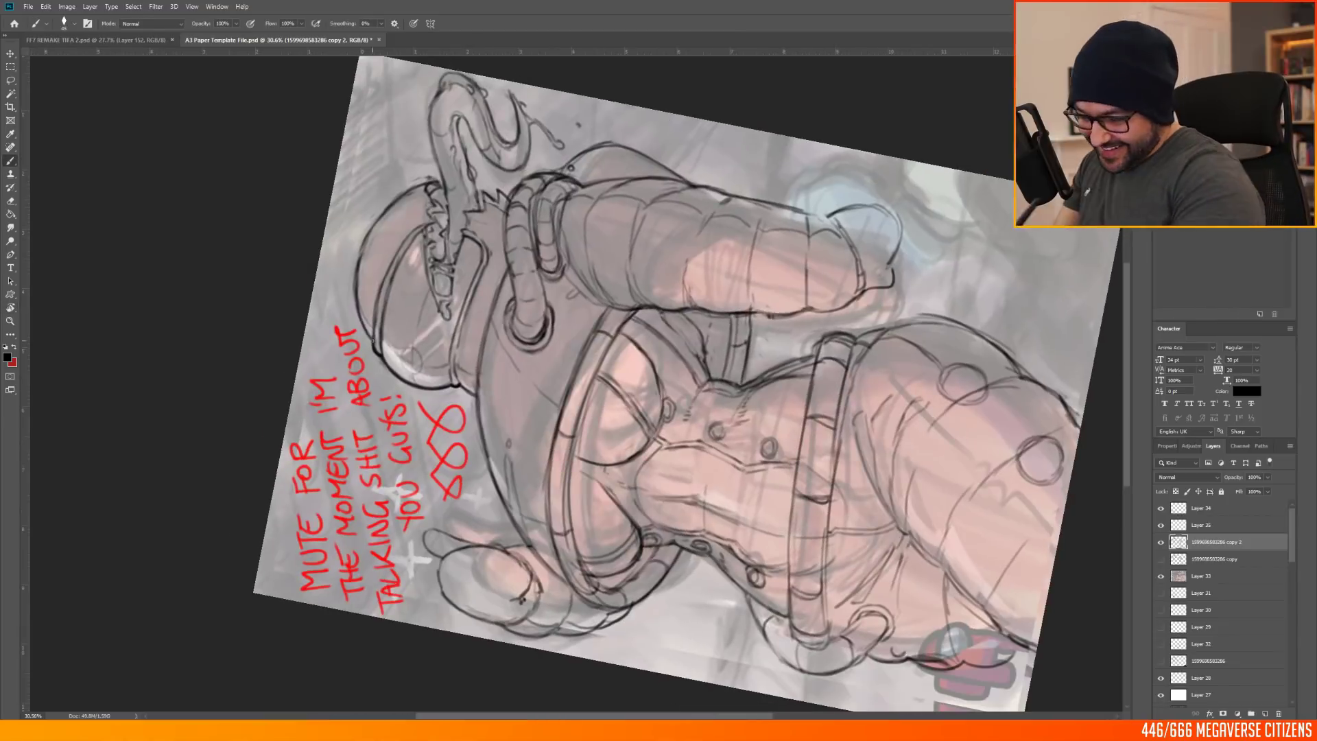
mouse_move(375, 344)
mouse_down()
mouse_move(405, 192)
mouse_move(420, 184)
mouse_up()
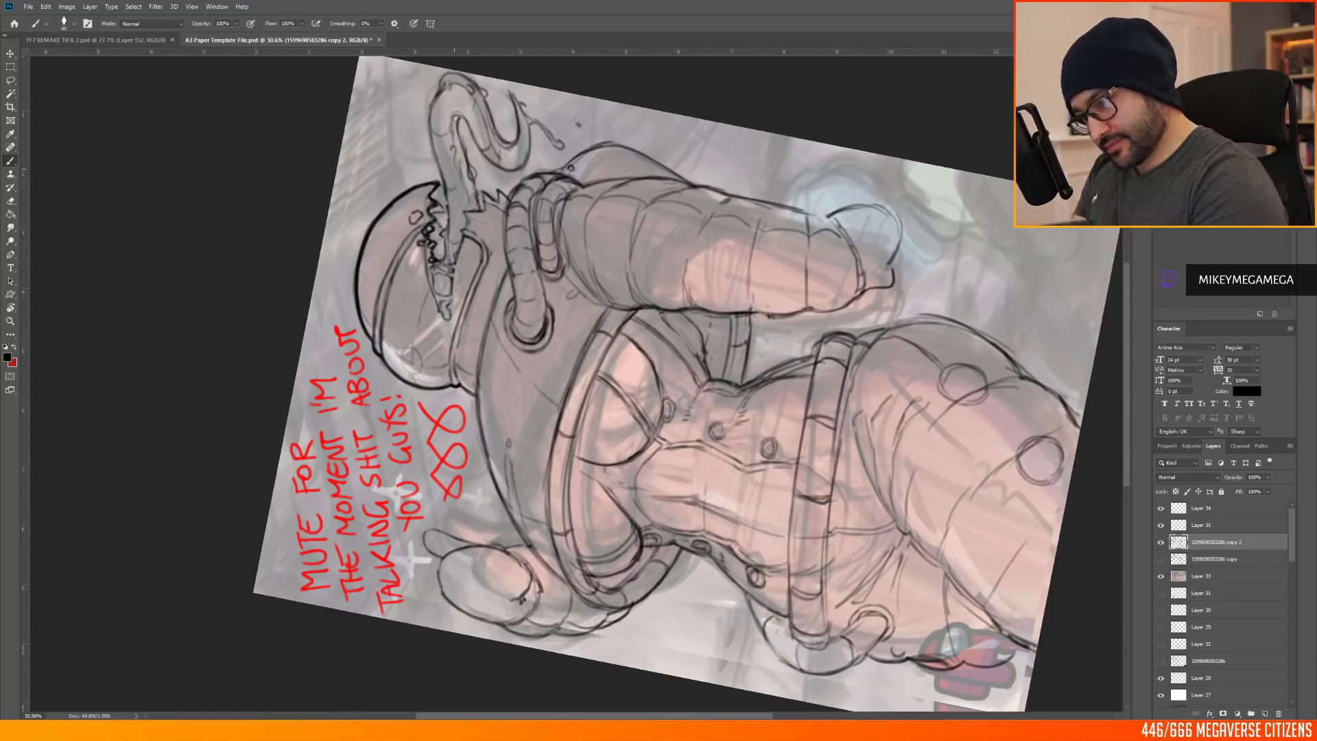
mouse_move(437, 265)
mouse_down()
mouse_move(452, 269)
mouse_move(442, 283)
mouse_up()
key(r)
mouse_move(441, 280)
mouse_down()
mouse_move(639, 225)
mouse_move(639, 236)
mouse_up()
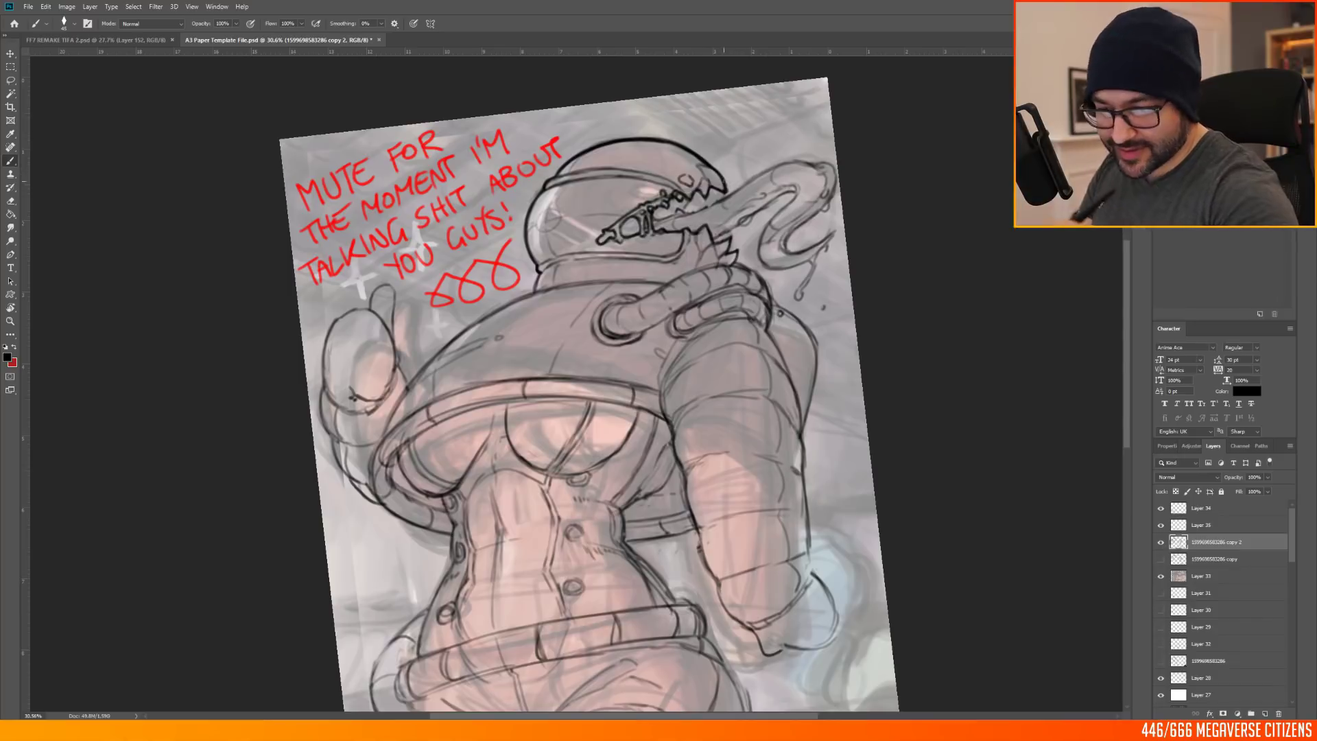
click(28, 7)
click(89, 112)
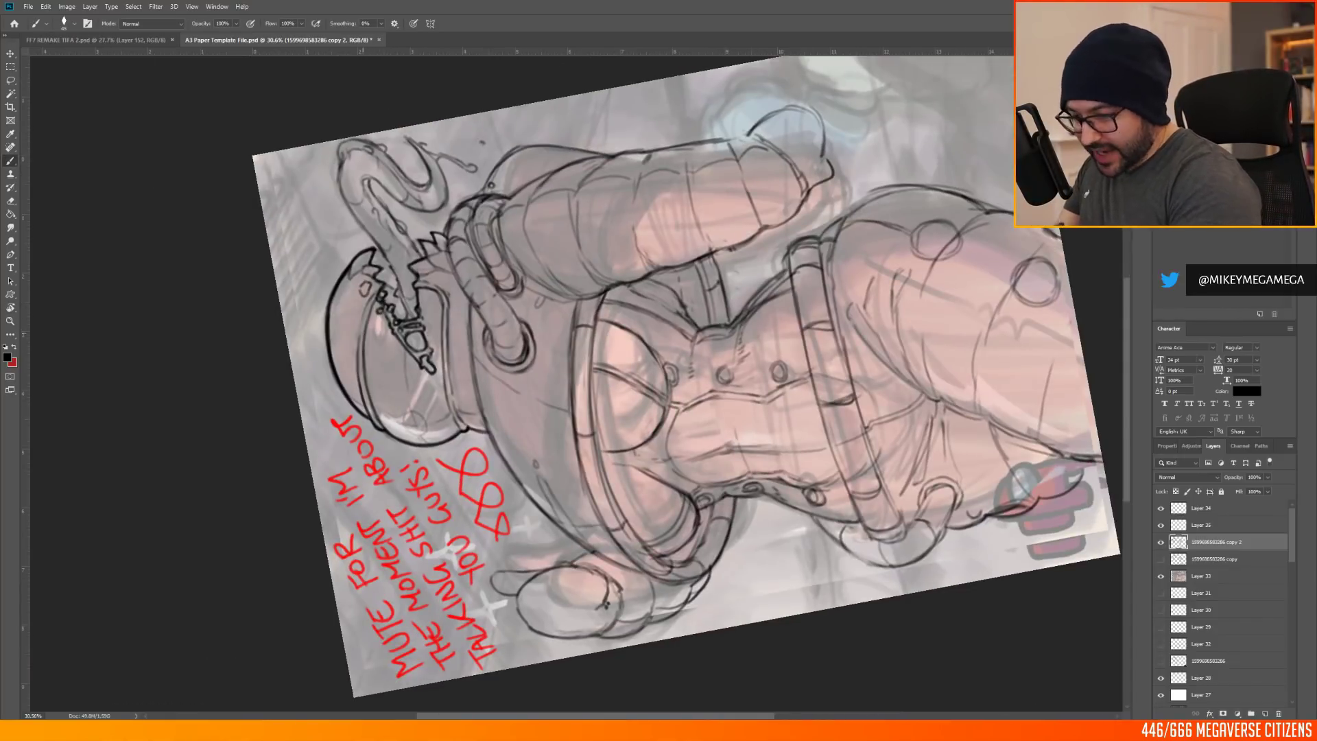
Step: Ink heavier lines along the helmet's lower rim and the collar at its base
key(r)
drag(385, 287, 722, 382)
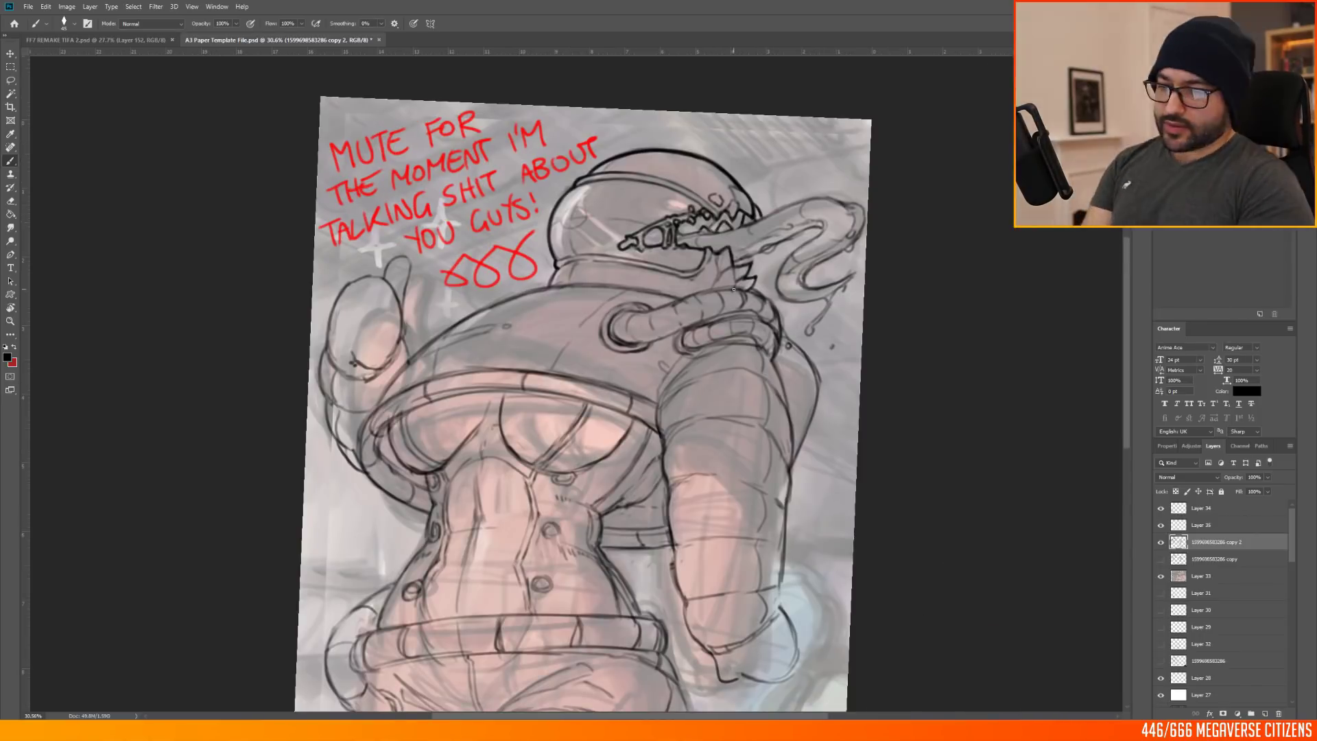
key(r)
drag(732, 296, 554, 253)
drag(463, 330, 459, 360)
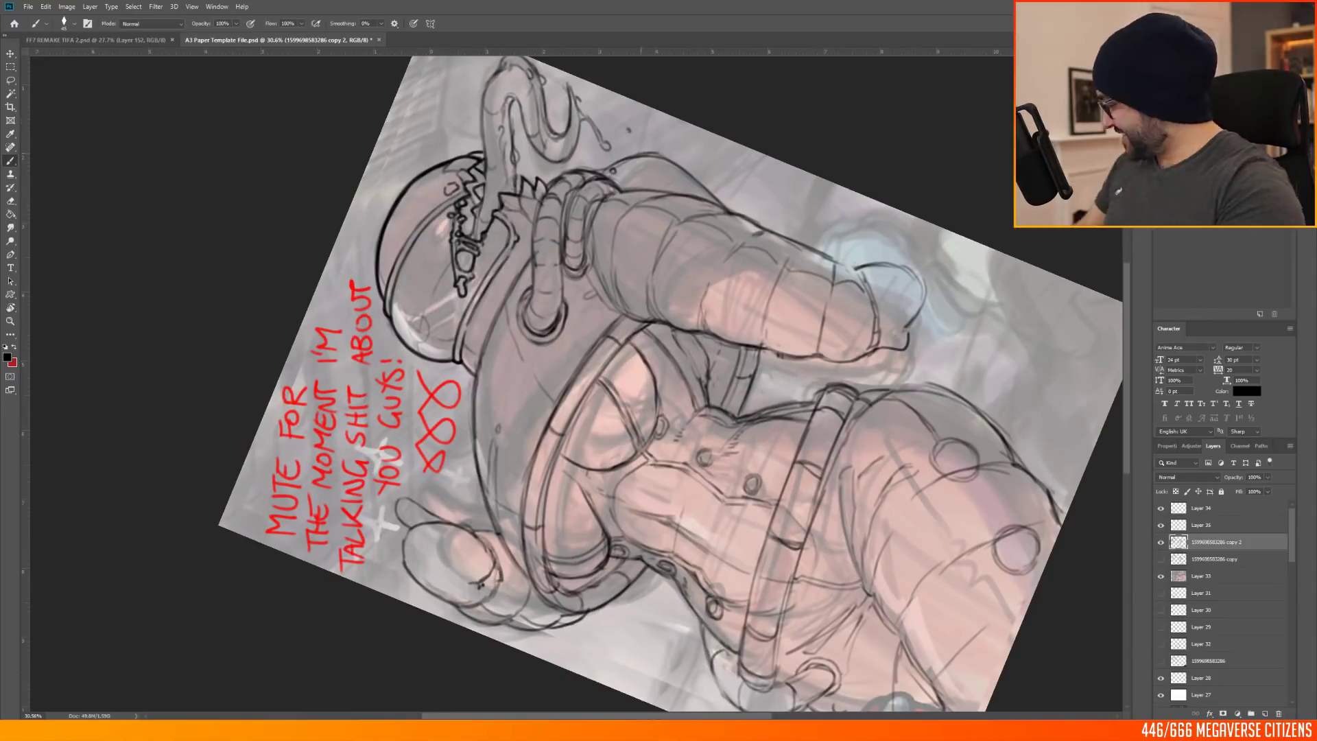
Step: Ink heavier lines along the curling tongue and its dripping saliva
key(r)
drag(530, 119, 865, 210)
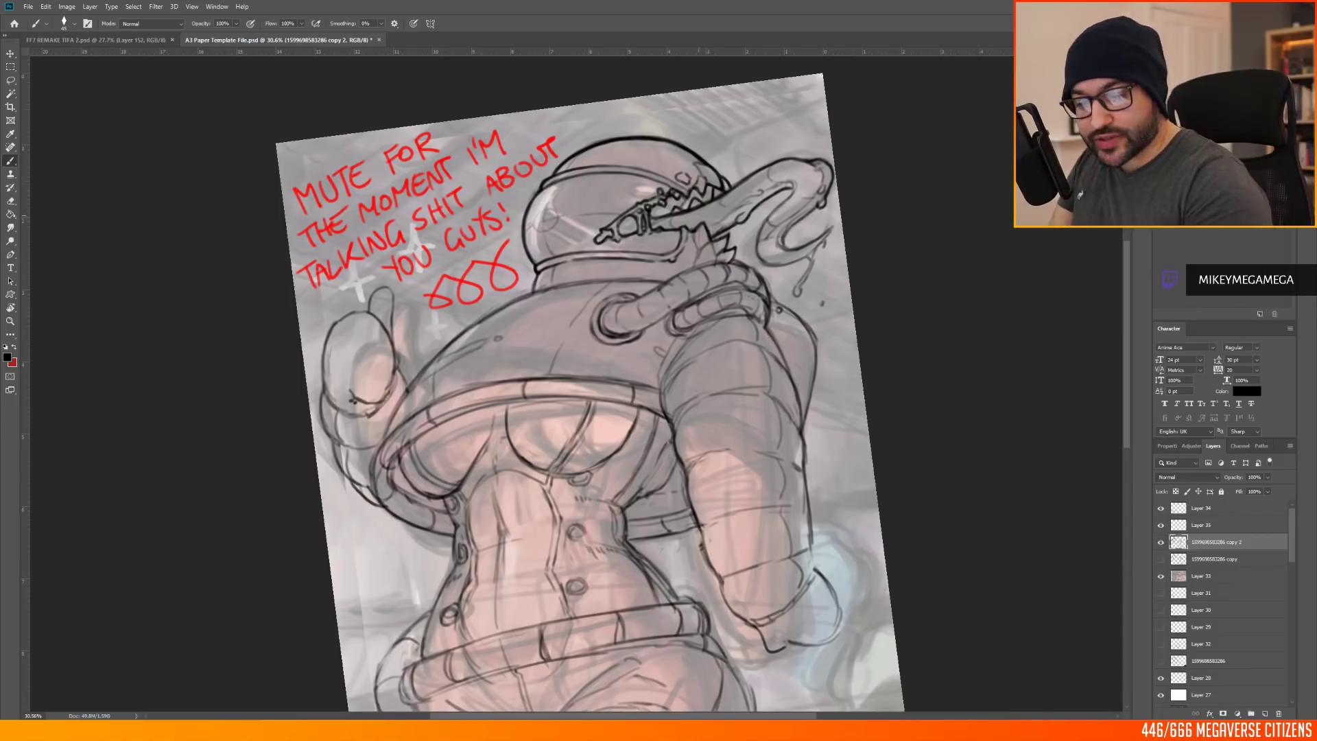
drag(794, 185, 759, 239)
mouse_move(815, 207)
mouse_down()
mouse_move(769, 249)
mouse_move(805, 246)
mouse_up()
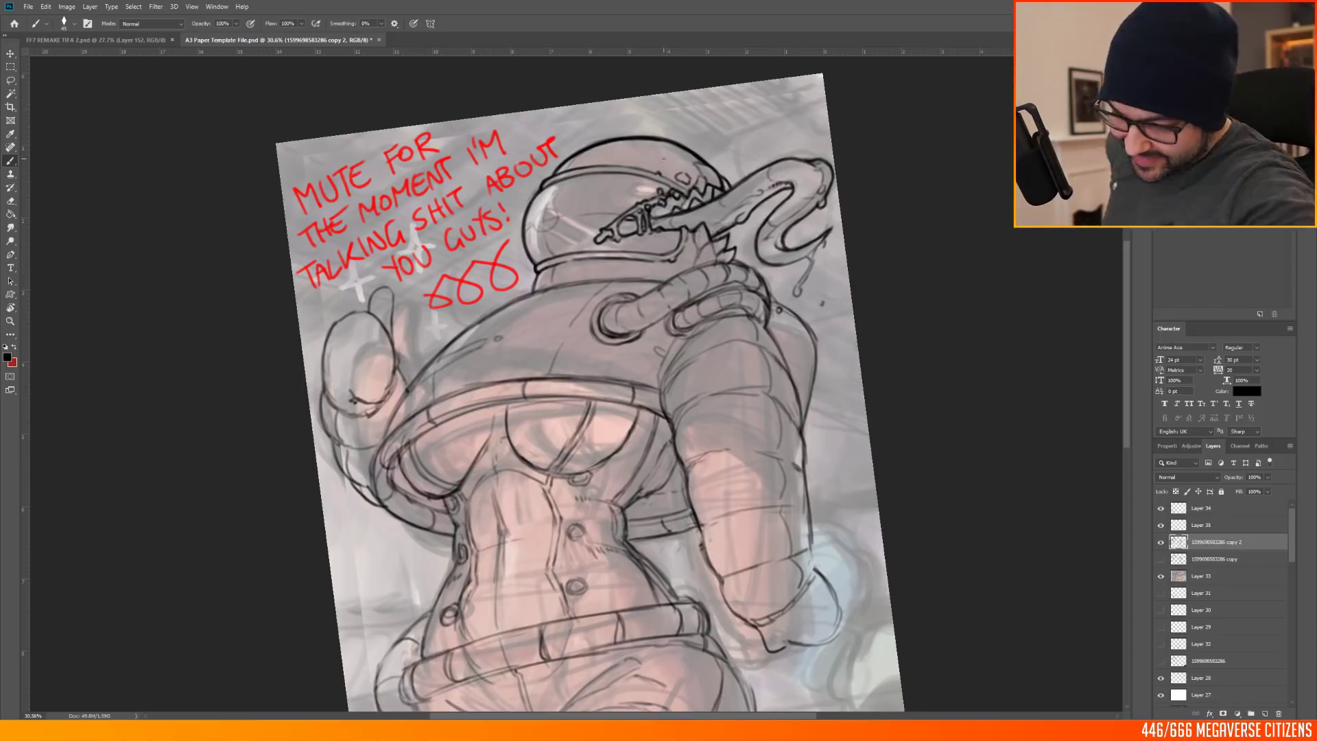
drag(789, 255, 799, 287)
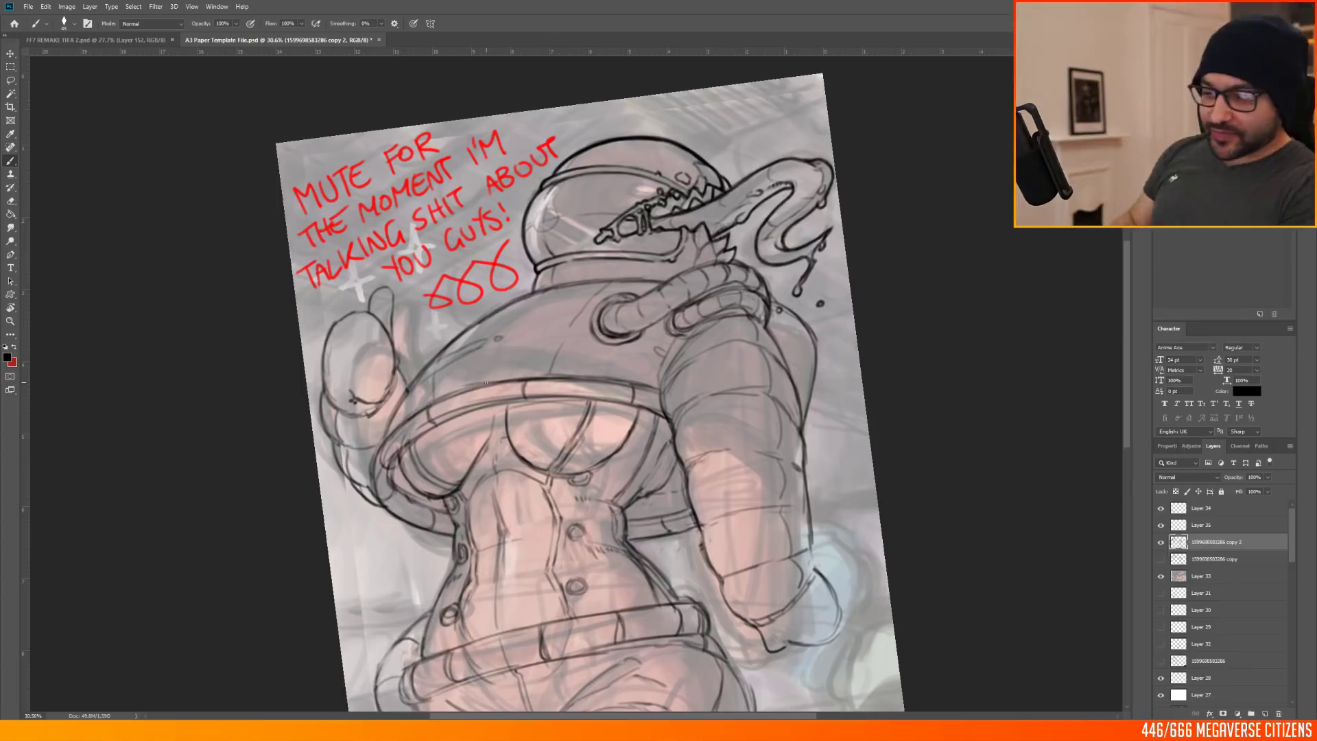
scroll(581, 283, up, 2)
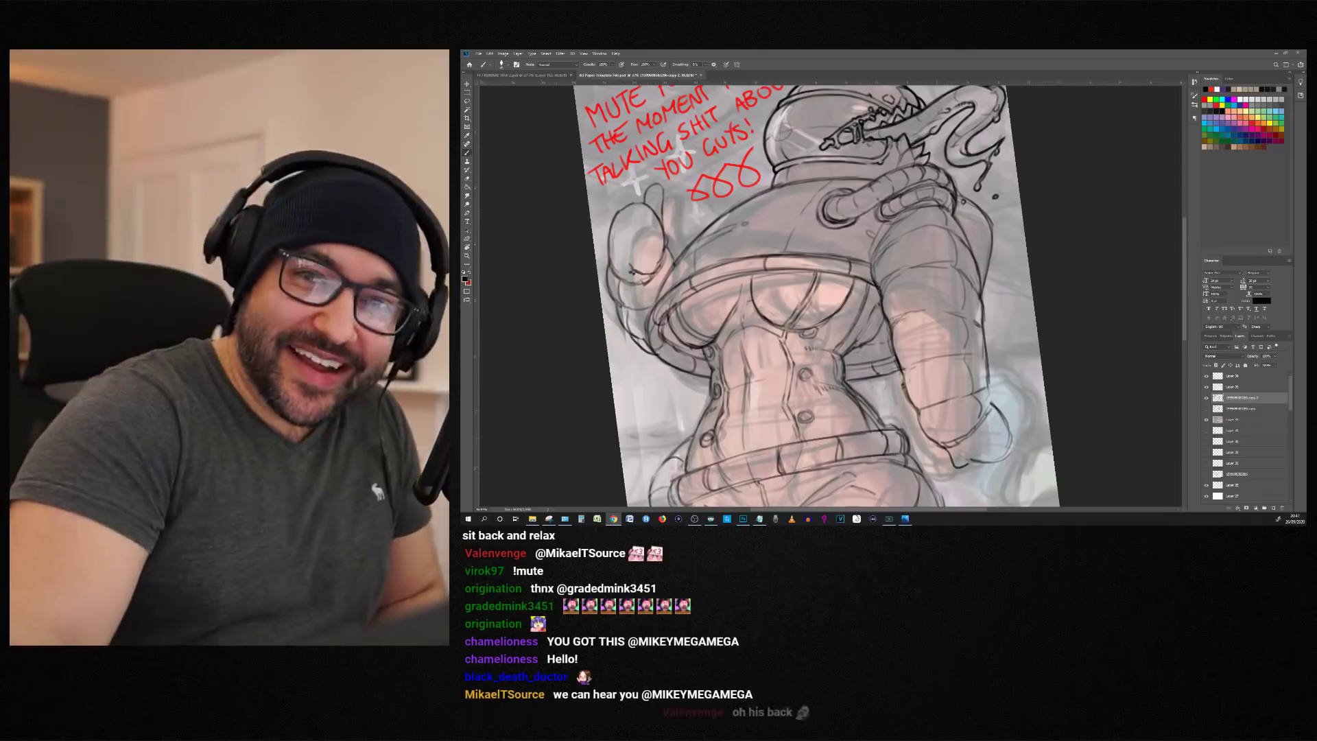
scroll(824, 226, down, 2)
scroll(824, 226, up, 2)
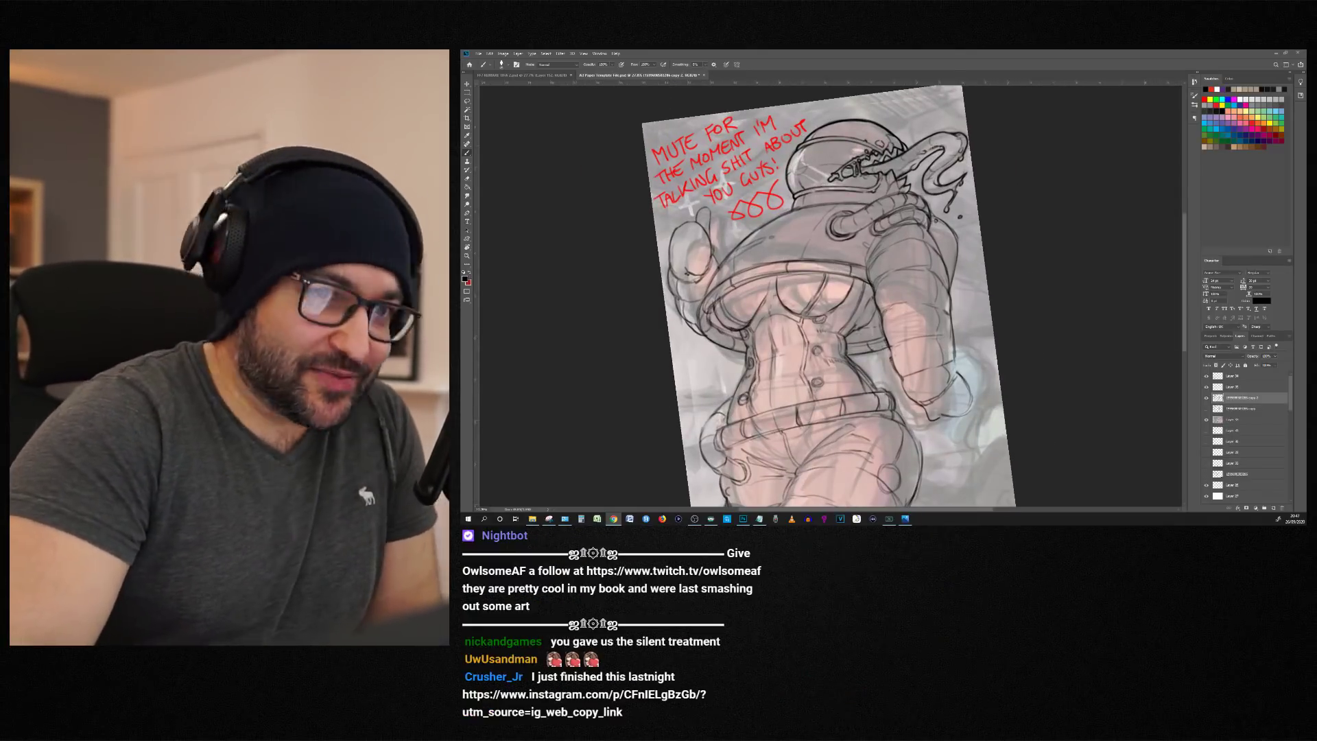
scroll(824, 226, down, 2)
scroll(826, 233, up, 2)
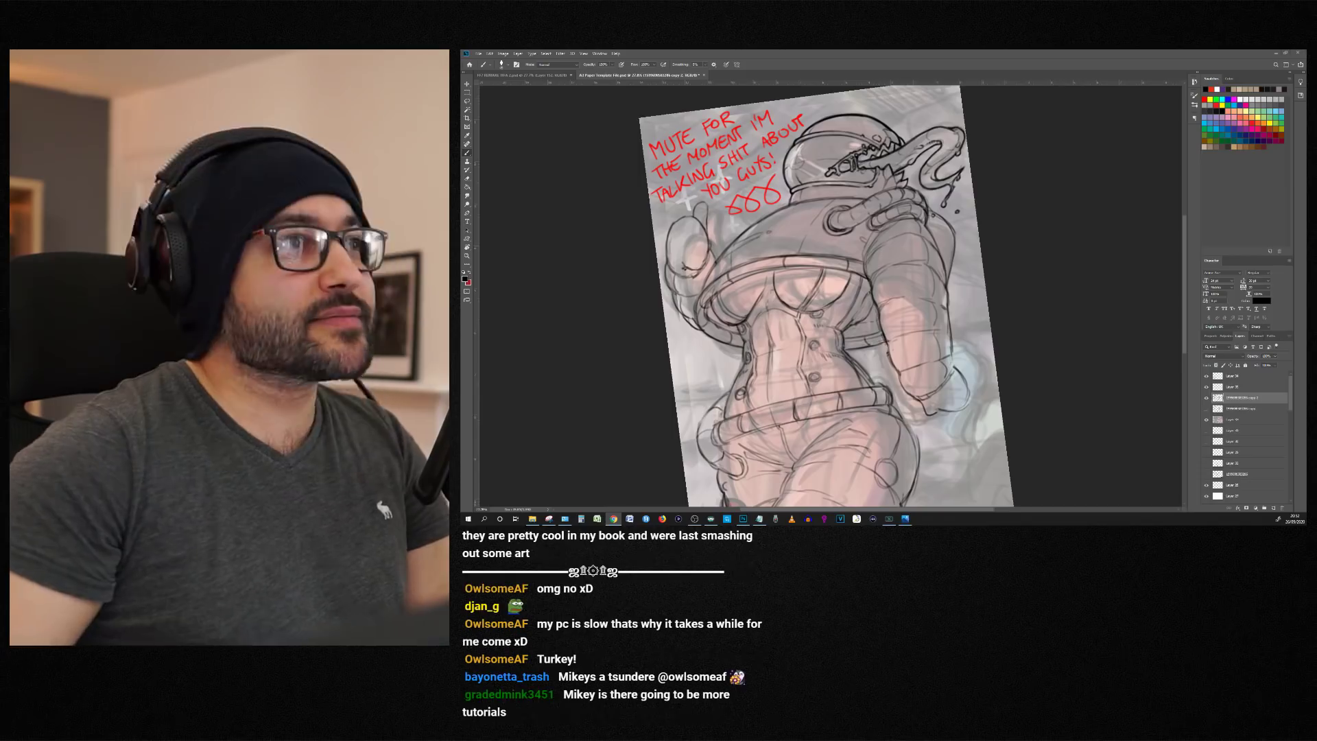
key(alt+Tab)
click(885, 286)
key(alt+Tab)
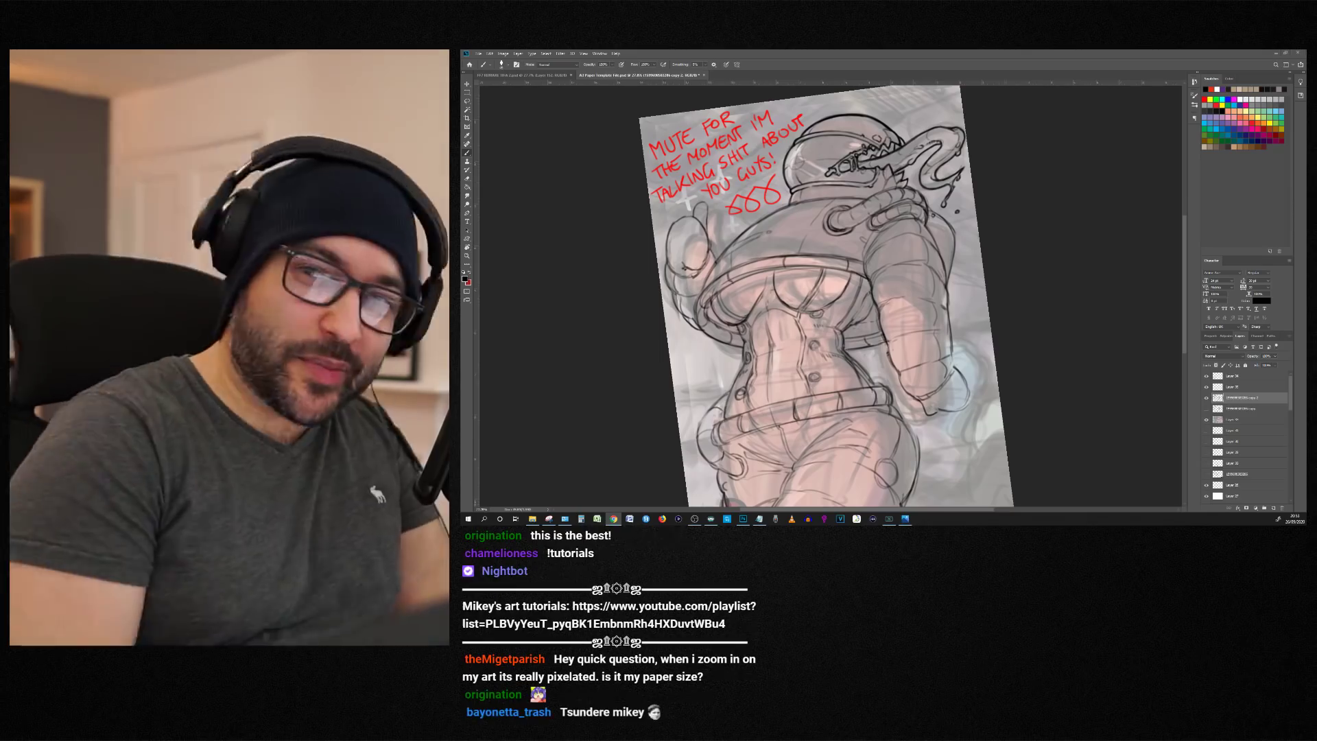
drag(849, 133, 874, 162)
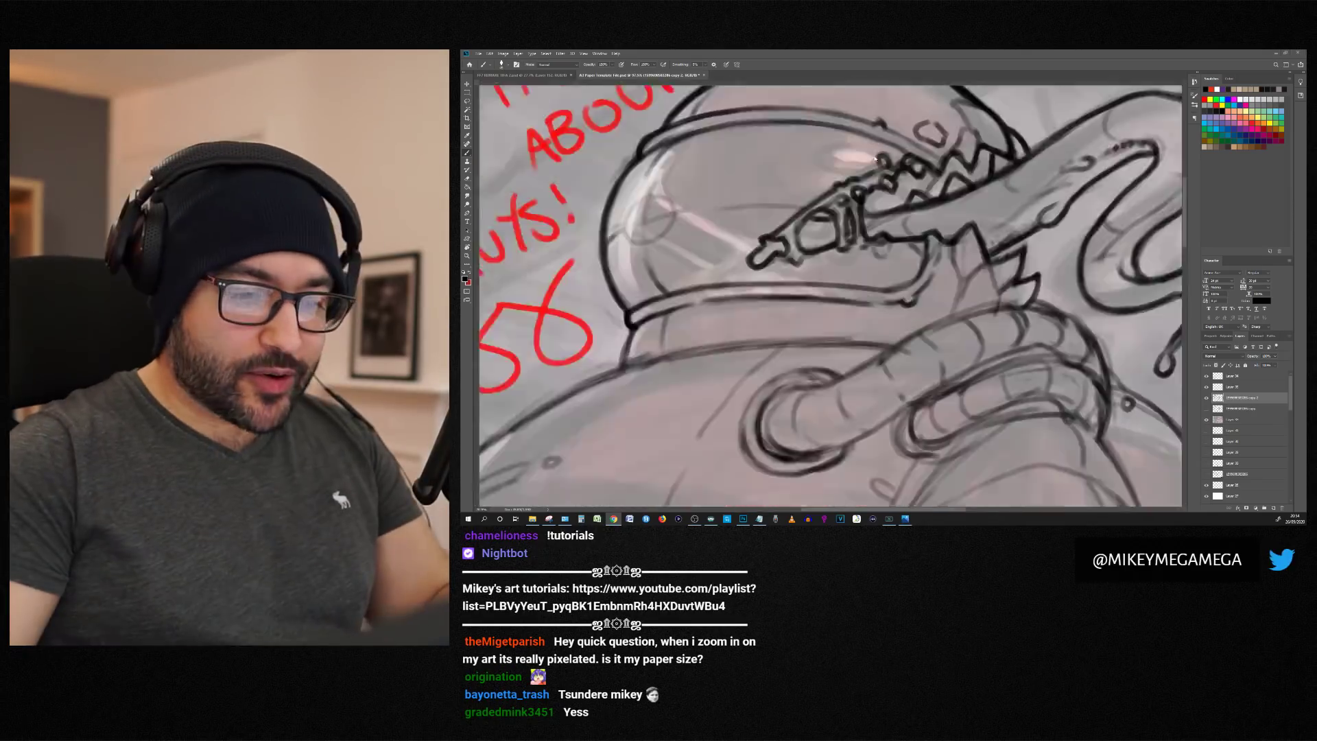
scroll(873, 161, up, 20)
scroll(800, 223, down, 20)
scroll(858, 123, up, 3)
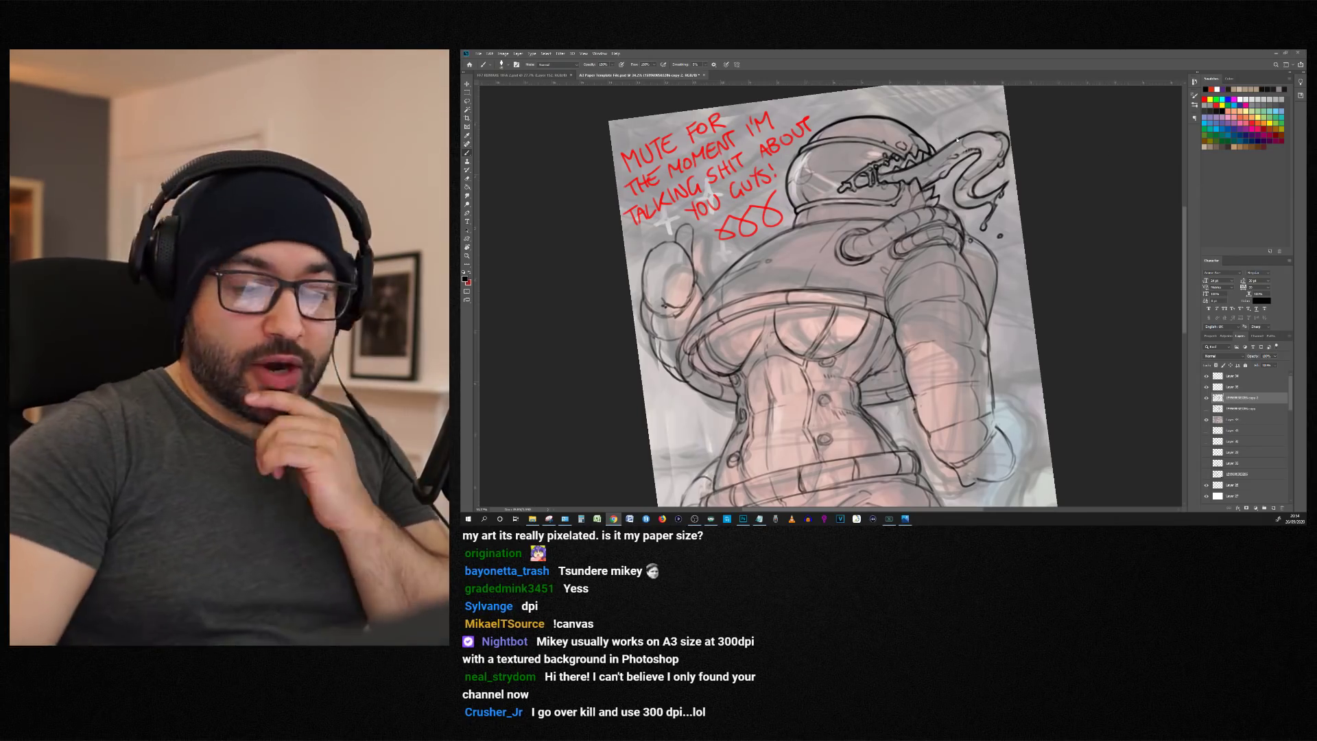
scroll(892, 138, down, 2)
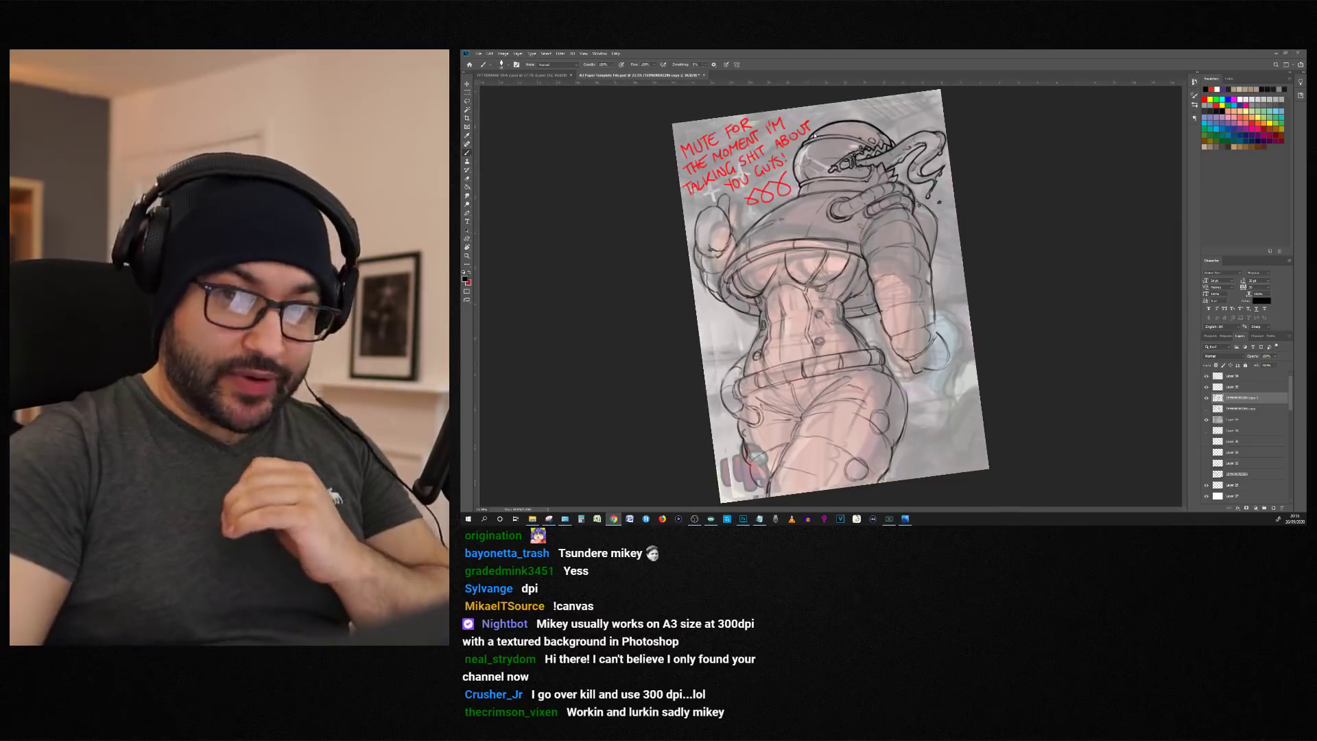
scroll(802, 163, up, 1)
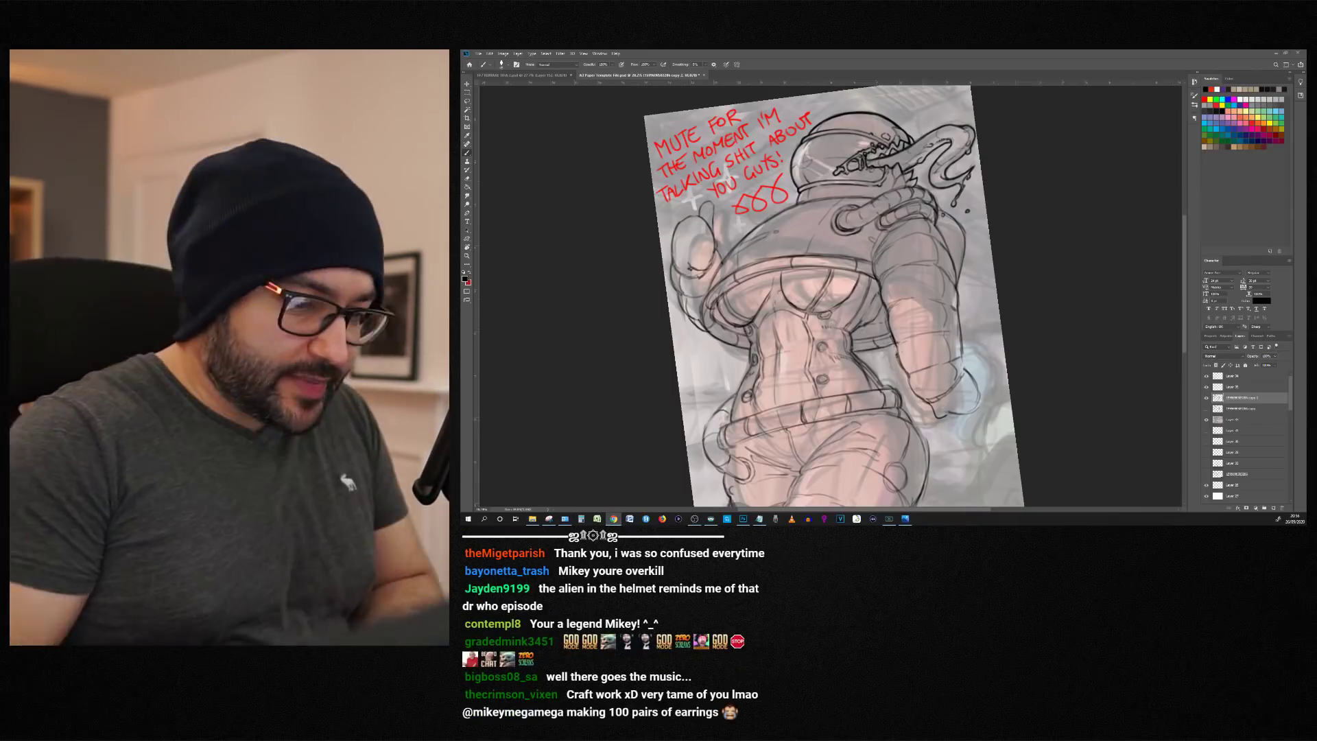
key(Escape)
Step: Ink heavier lines around the round hose socket on the chest and along the hoses' rounded segments
scroll(932, 202, up, 5)
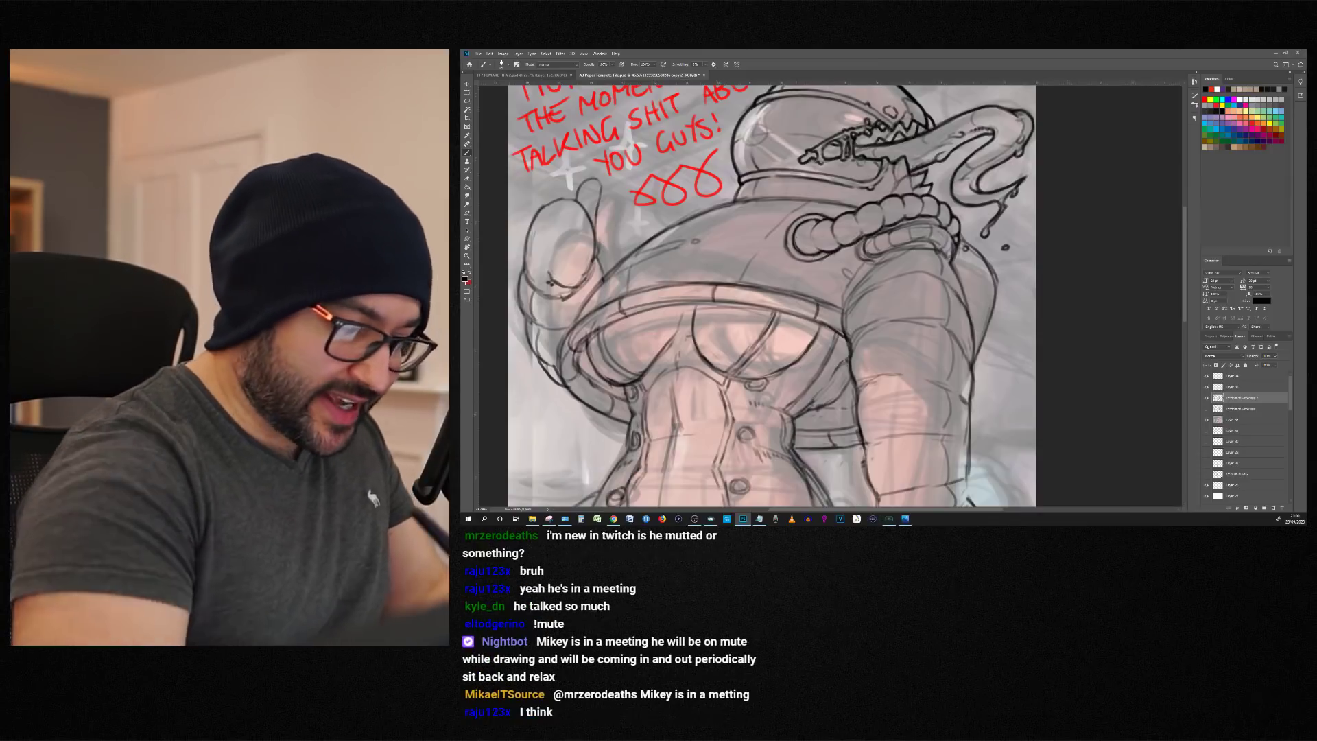
key(b)
mouse_move(813, 221)
mouse_down()
mouse_move(792, 233)
mouse_move(797, 249)
mouse_up()
key(e)
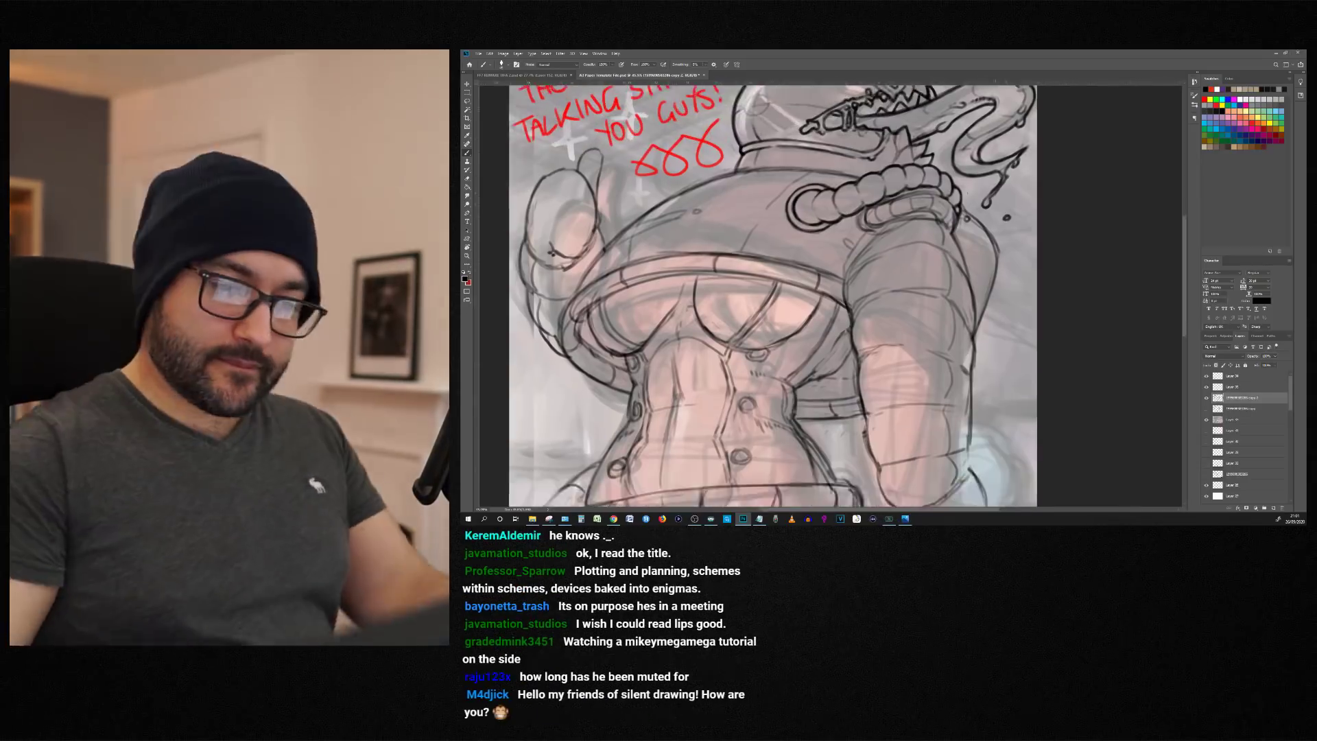
scroll(949, 264, up, 1)
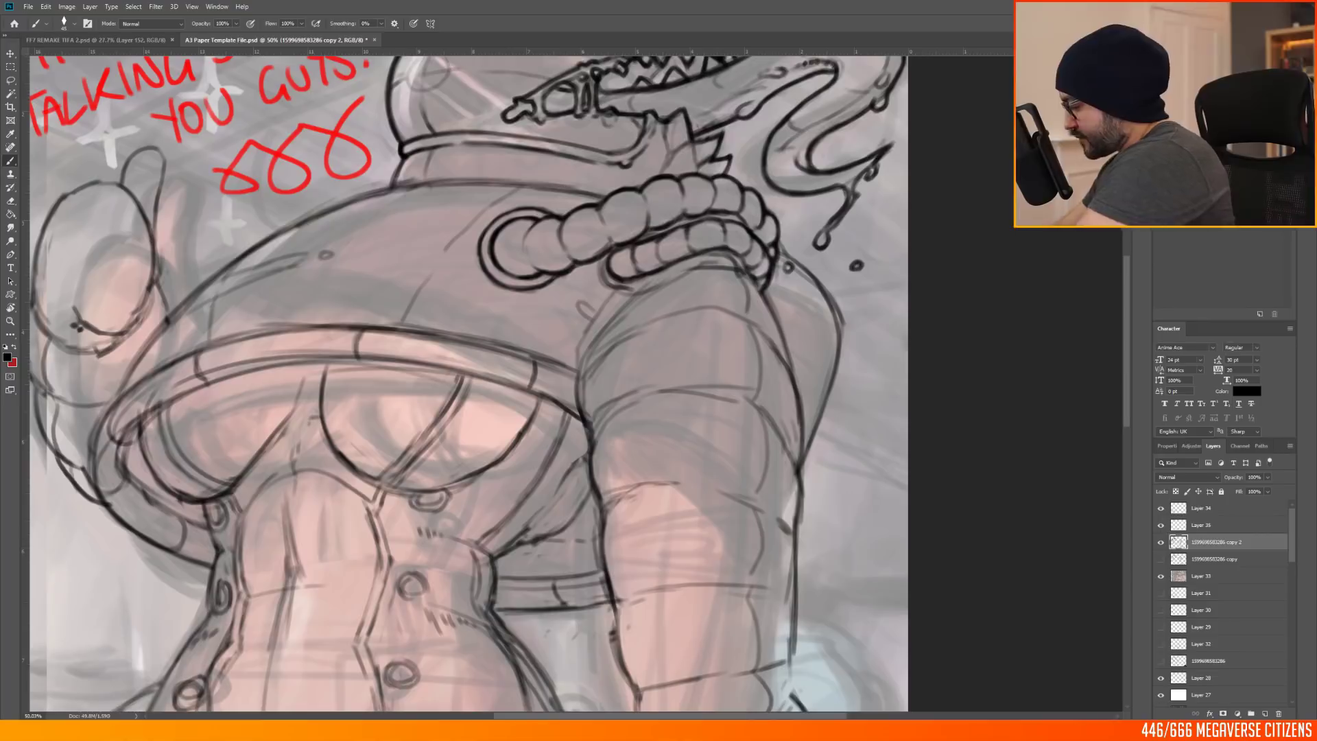
Step: Ink fold lines across the jacket's upper chest and a heavier line along its outer contour from shoulder to hem
scroll(669, 255, down, 11)
scroll(671, 255, up, 8)
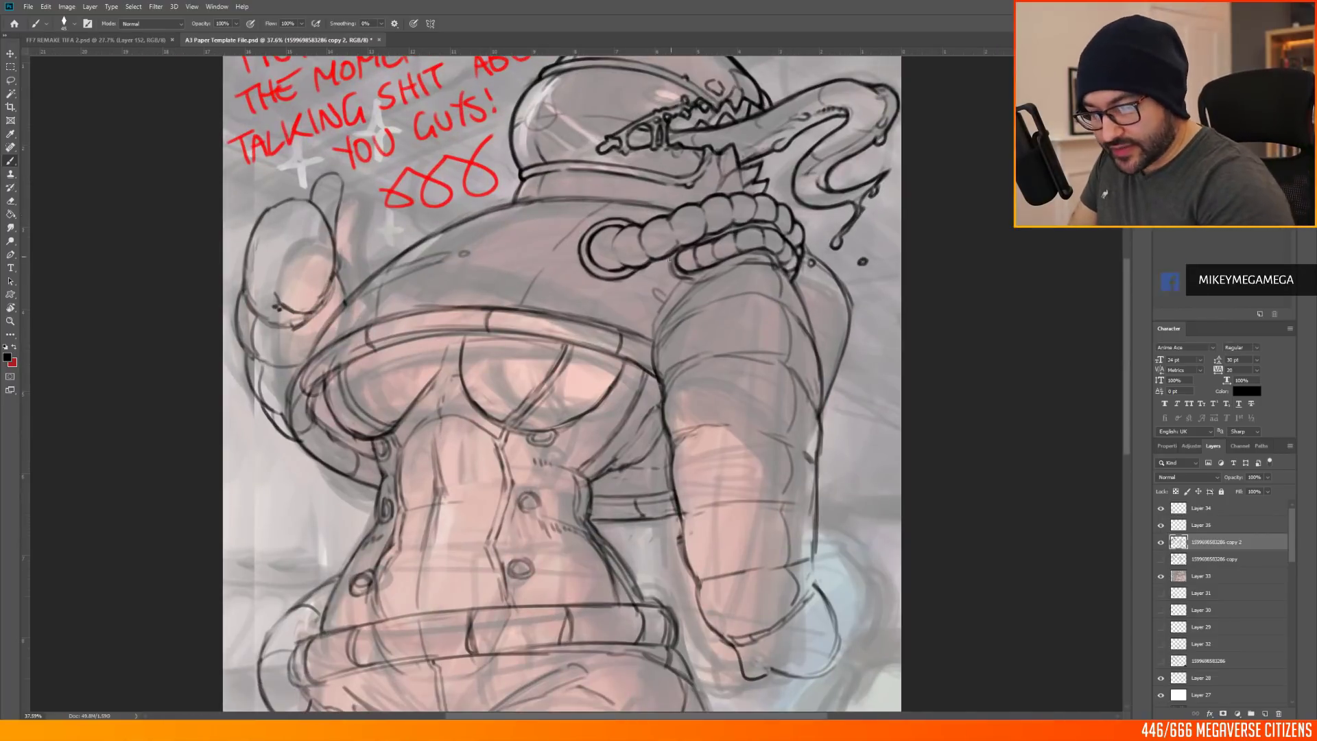
key(r)
drag(885, 295, 891, 147)
key(Escape)
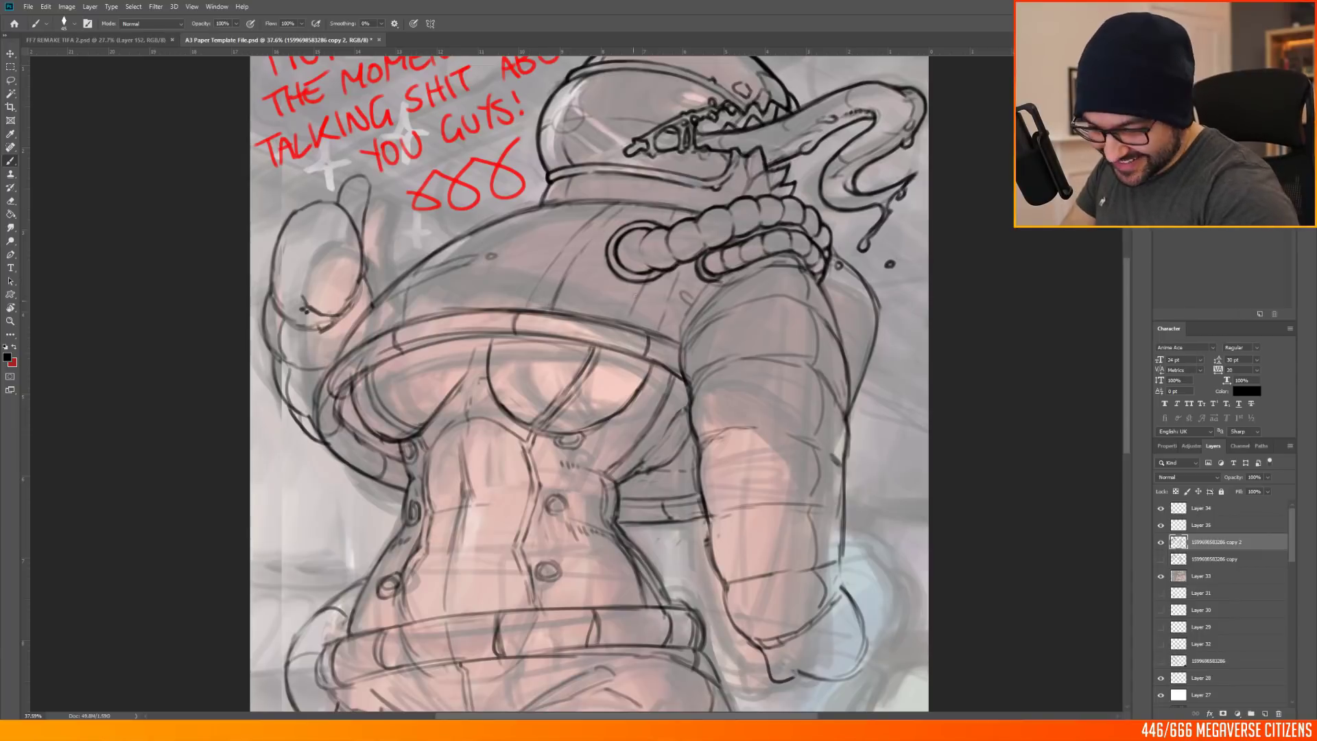
click(513, 234)
mouse_move(447, 249)
mouse_down()
mouse_move(517, 234)
mouse_move(469, 295)
mouse_move(443, 260)
mouse_up()
key(r)
drag(443, 260, 575, 170)
key(ctrl+z)
drag(439, 260, 414, 298)
scroll(442, 229, down, 6)
scroll(487, 165, up, 9)
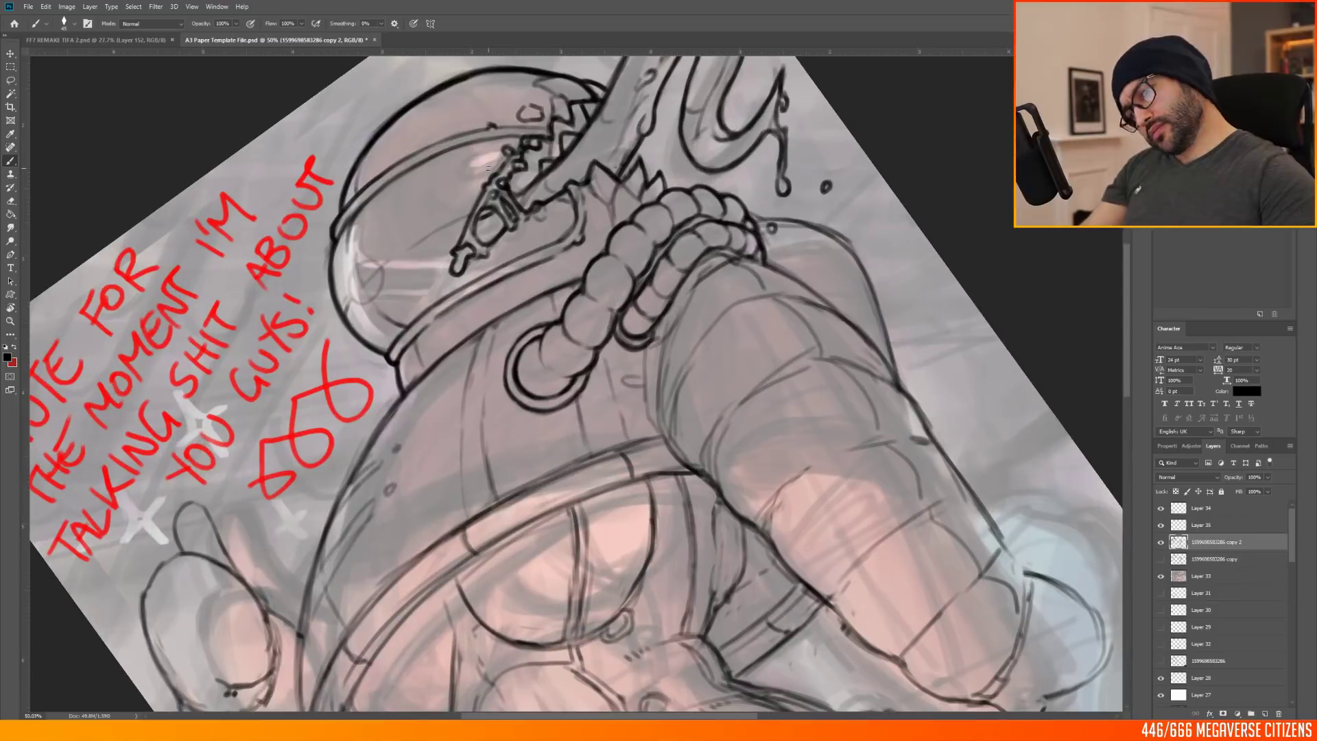
scroll(300, 478, down, 3)
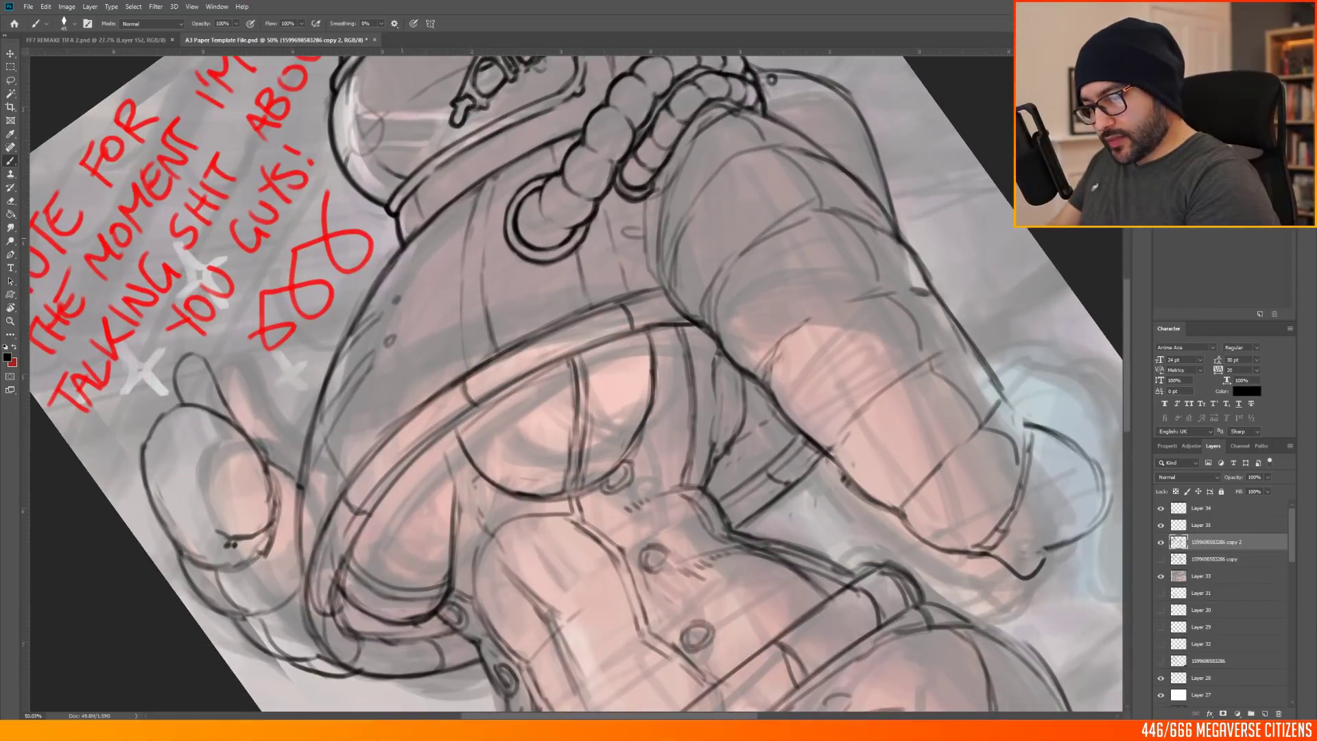
drag(299, 478, 304, 575)
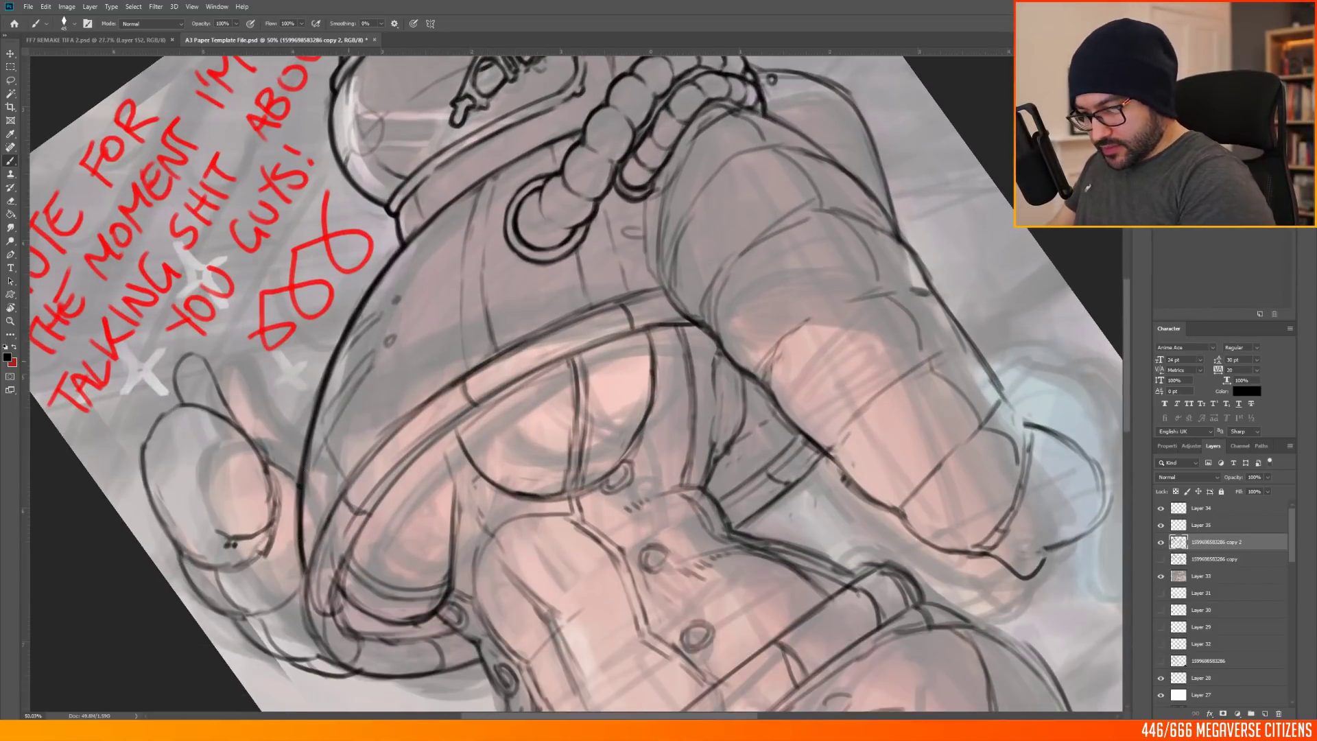
Step: Ink a heavier contour around the upper sleeve of the lowered arm, starting from the shoulder
scroll(508, 323, down, 9)
scroll(494, 323, up, 6)
key(r)
drag(909, 162, 918, 213)
key(Escape)
key(b)
drag(754, 278, 780, 346)
key(ctrl+z)
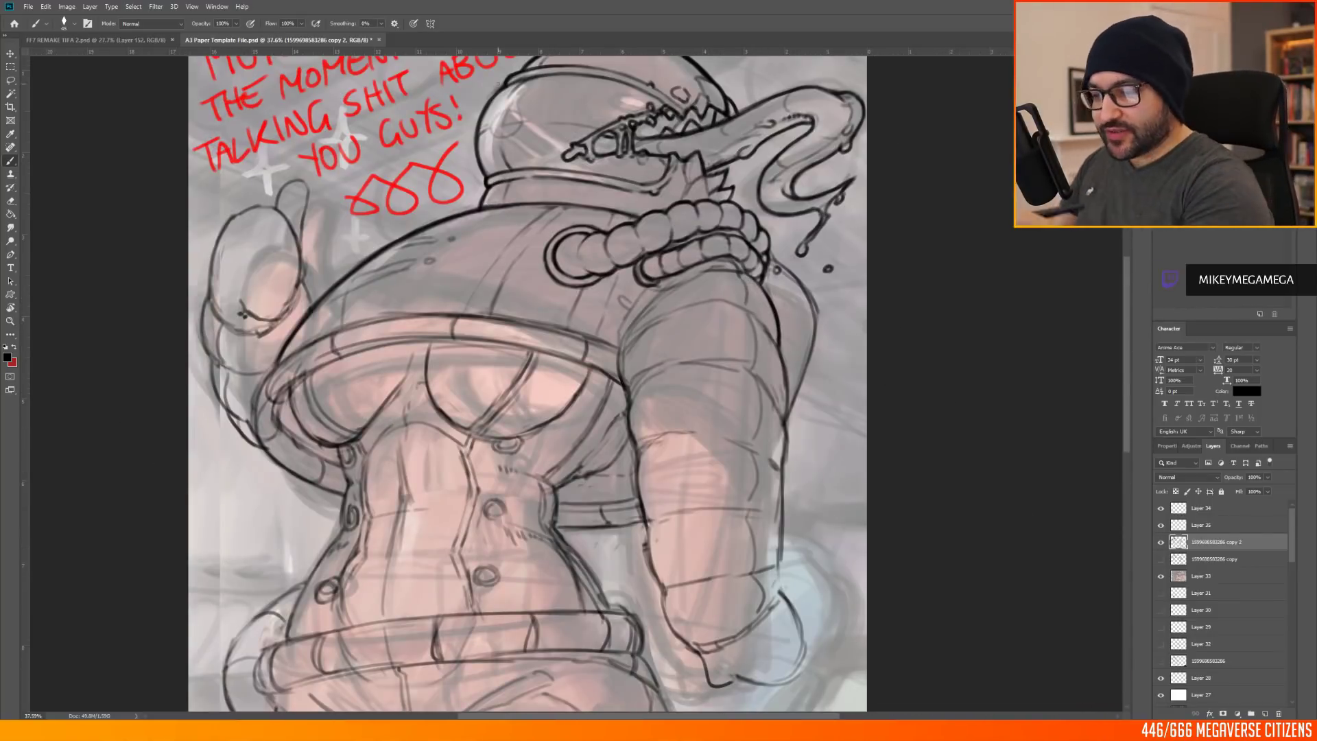
scroll(505, 207, down, 6)
scroll(539, 313, up, 5)
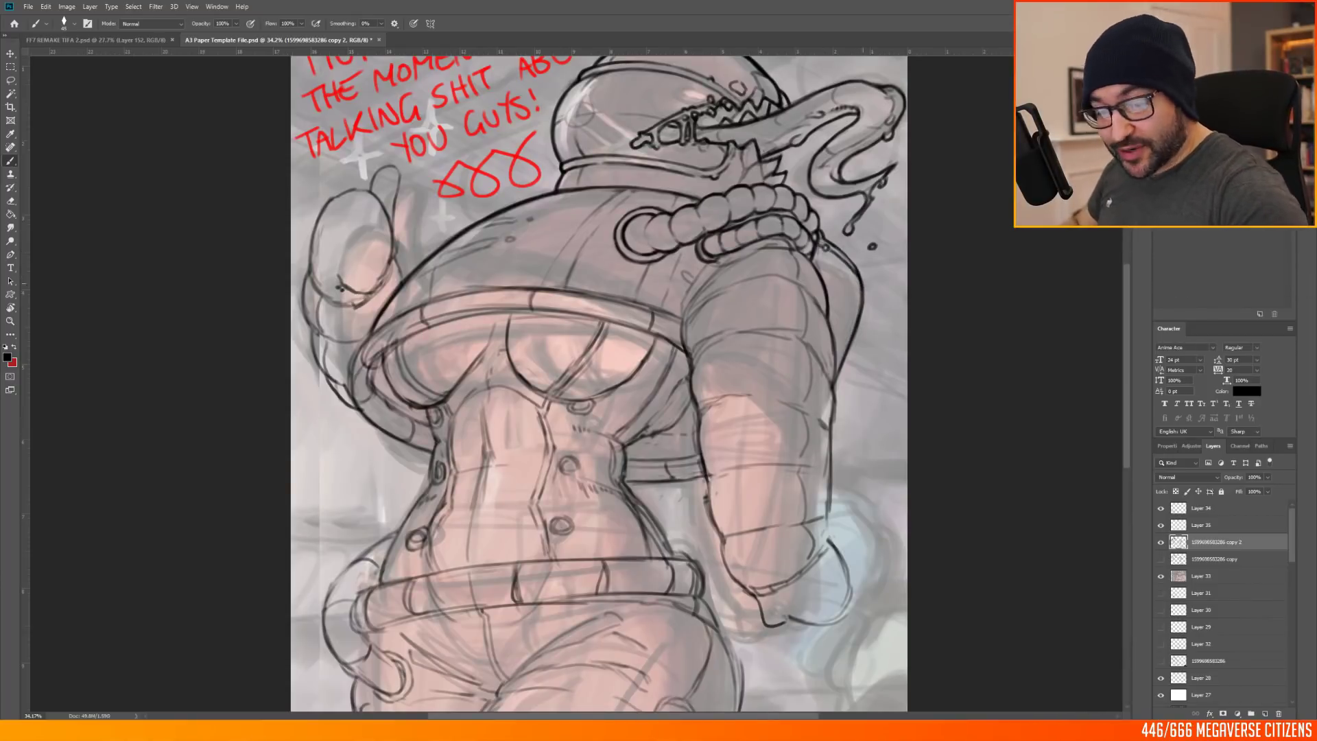
scroll(403, 230, down, 2)
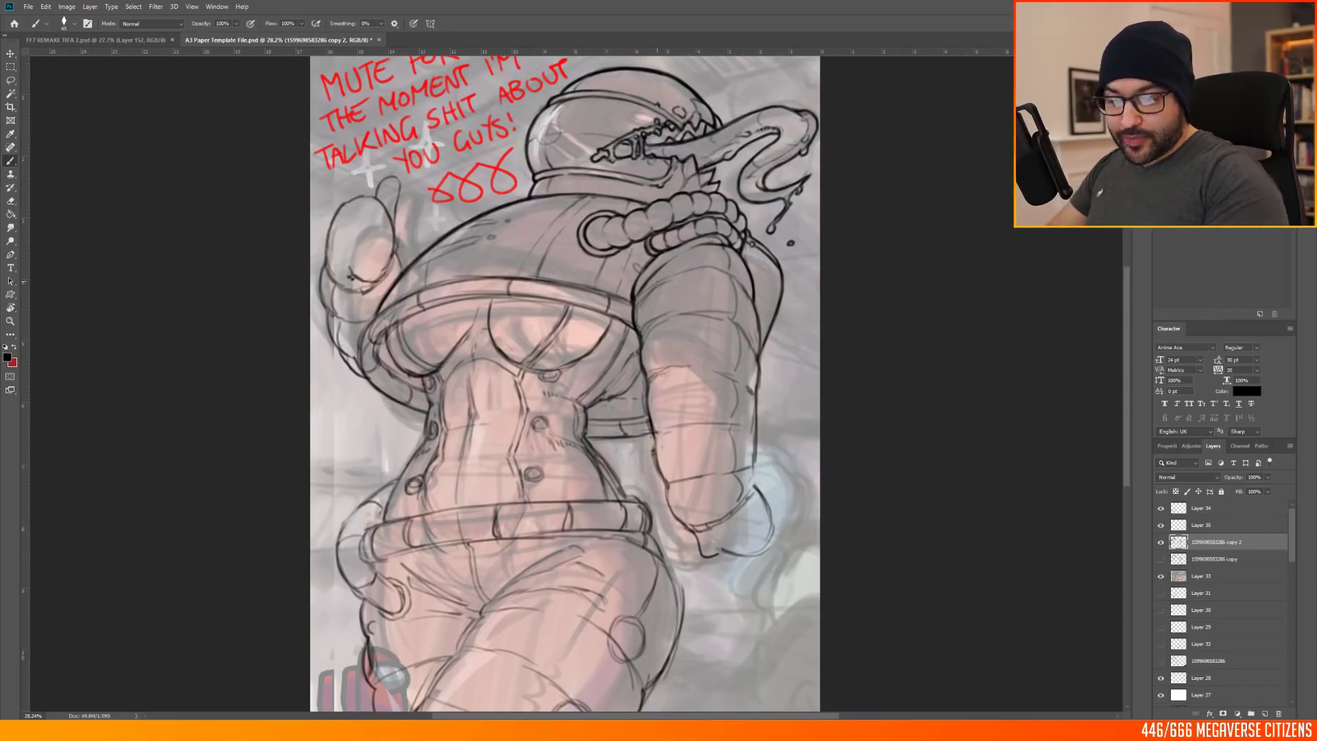
Step: Ink the puffy sleeve segments and crease lines of the lowered arm from the upper arm down to the forearm
drag(753, 299, 759, 343)
drag(638, 376, 636, 339)
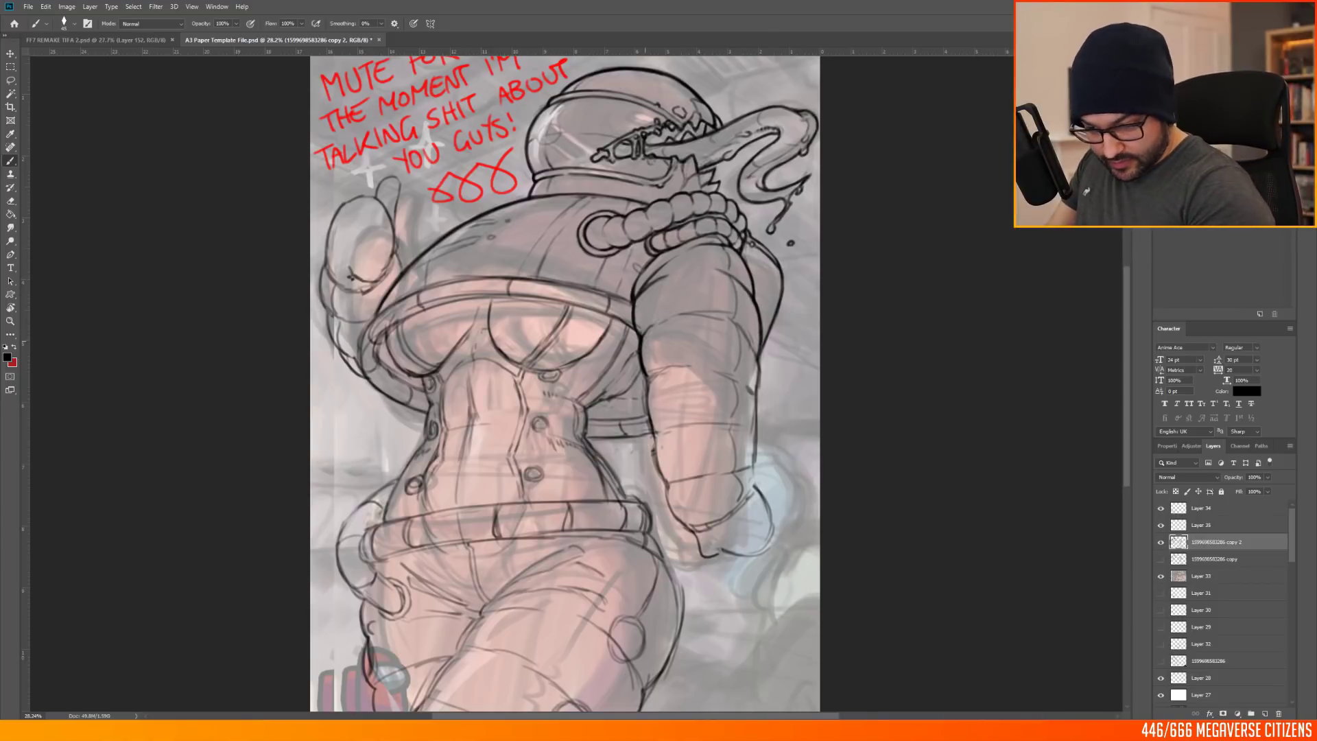
drag(760, 344, 758, 390)
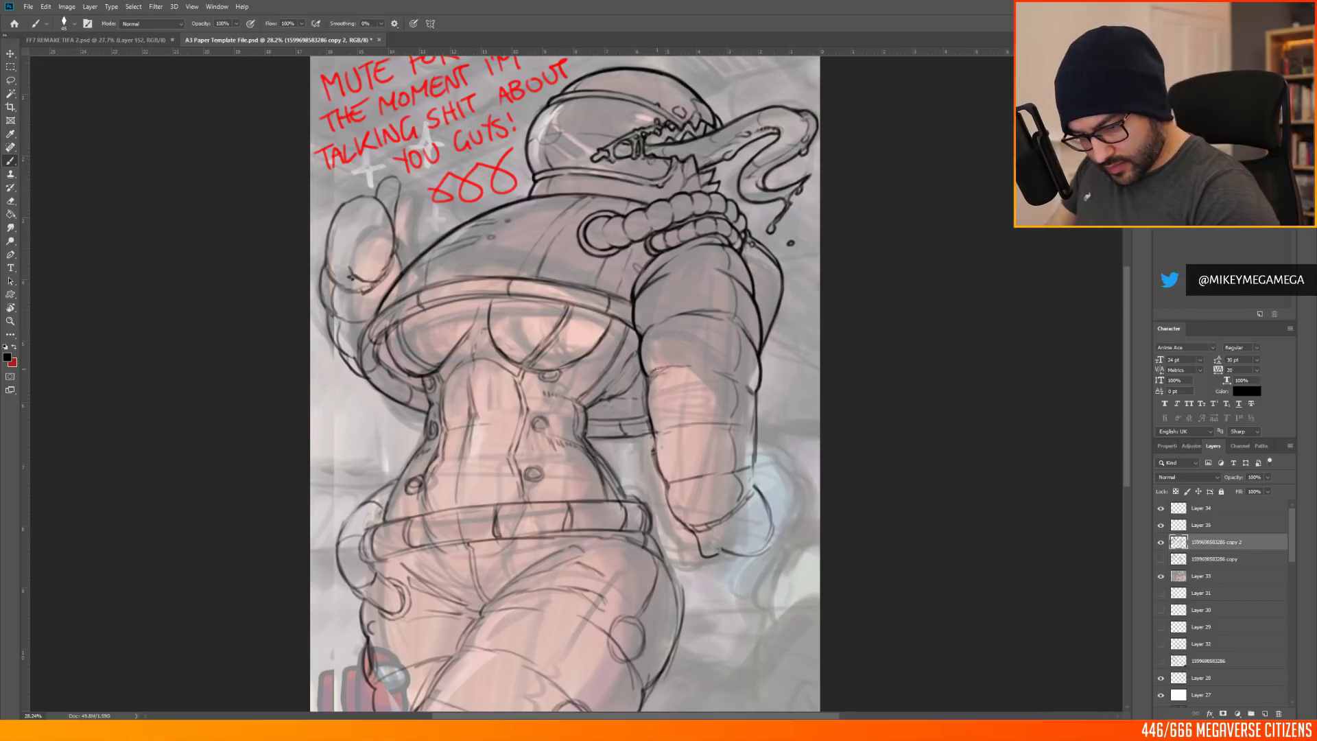
drag(756, 393, 754, 428)
mouse_move(645, 381)
mouse_down()
mouse_move(656, 421)
mouse_move(725, 421)
mouse_up()
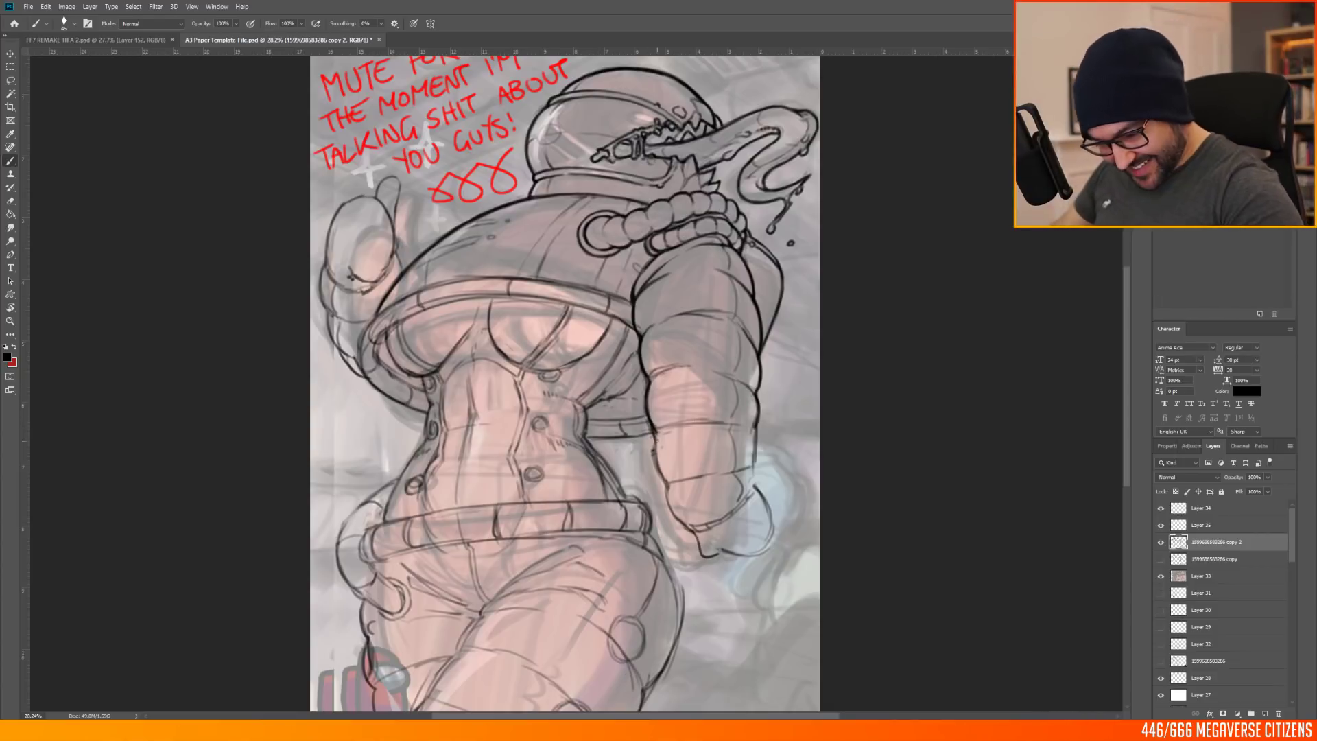
Step: Ink heavier lines along the lowered arm's forearm puffs and the double-lined cuff at its wrist
scroll(759, 418, down, 5)
scroll(751, 425, up, 7)
mouse_move(626, 457)
mouse_down()
mouse_move(644, 500)
mouse_move(672, 505)
mouse_up()
mouse_move(730, 455)
mouse_down()
mouse_move(728, 426)
mouse_move(415, 439)
mouse_up()
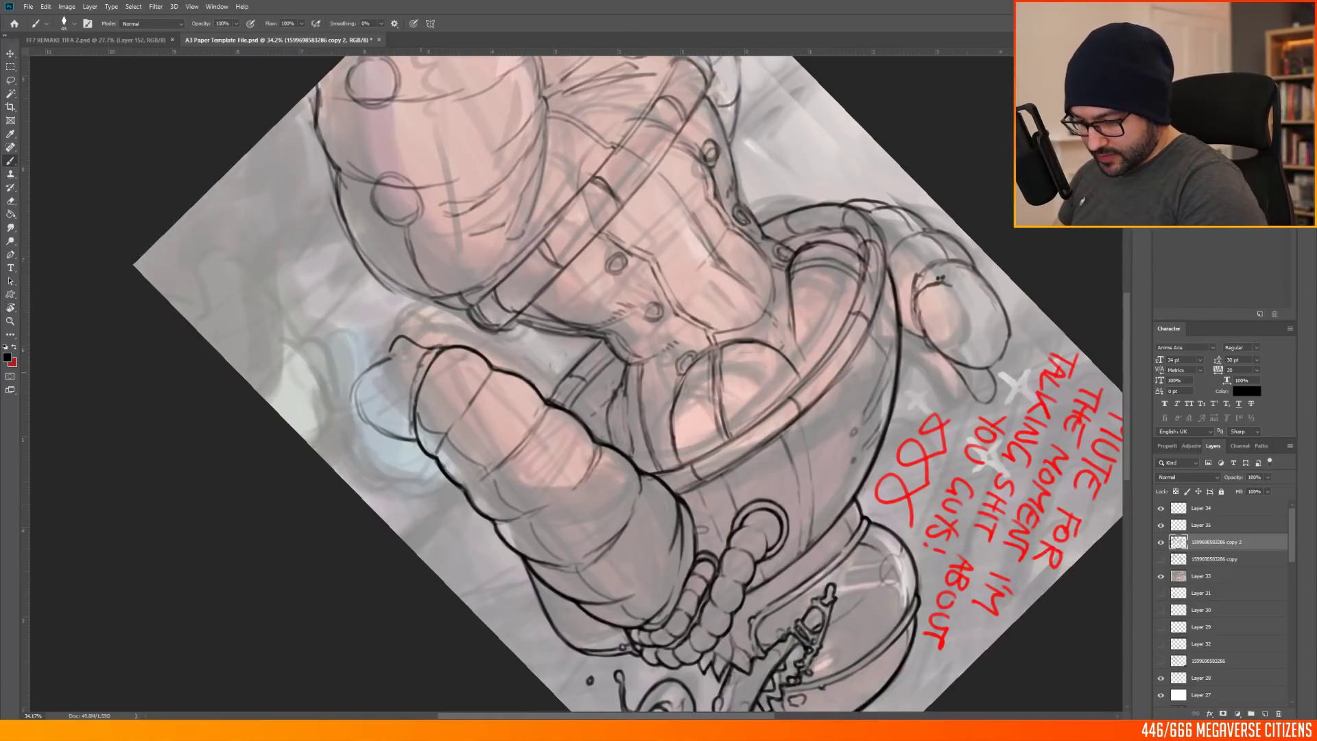
mouse_move(445, 350)
mouse_down()
mouse_move(414, 439)
mouse_move(406, 425)
mouse_move(417, 447)
mouse_up()
drag(443, 346, 408, 405)
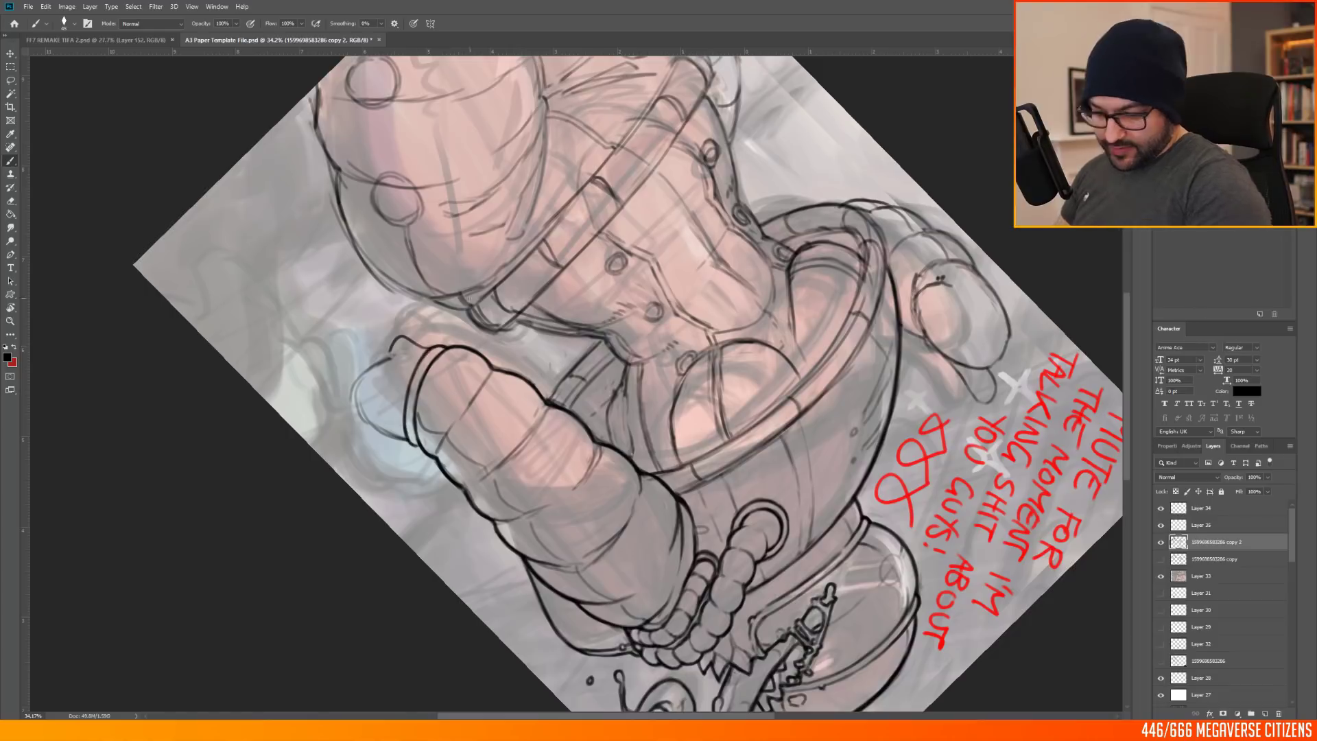
Step: Ink heavier outlines on the backpack edge behind the lowered arm and on that arm's gloved hand, and save the document
key(Escape)
scroll(480, 308, down, 6)
scroll(678, 463, up, 3)
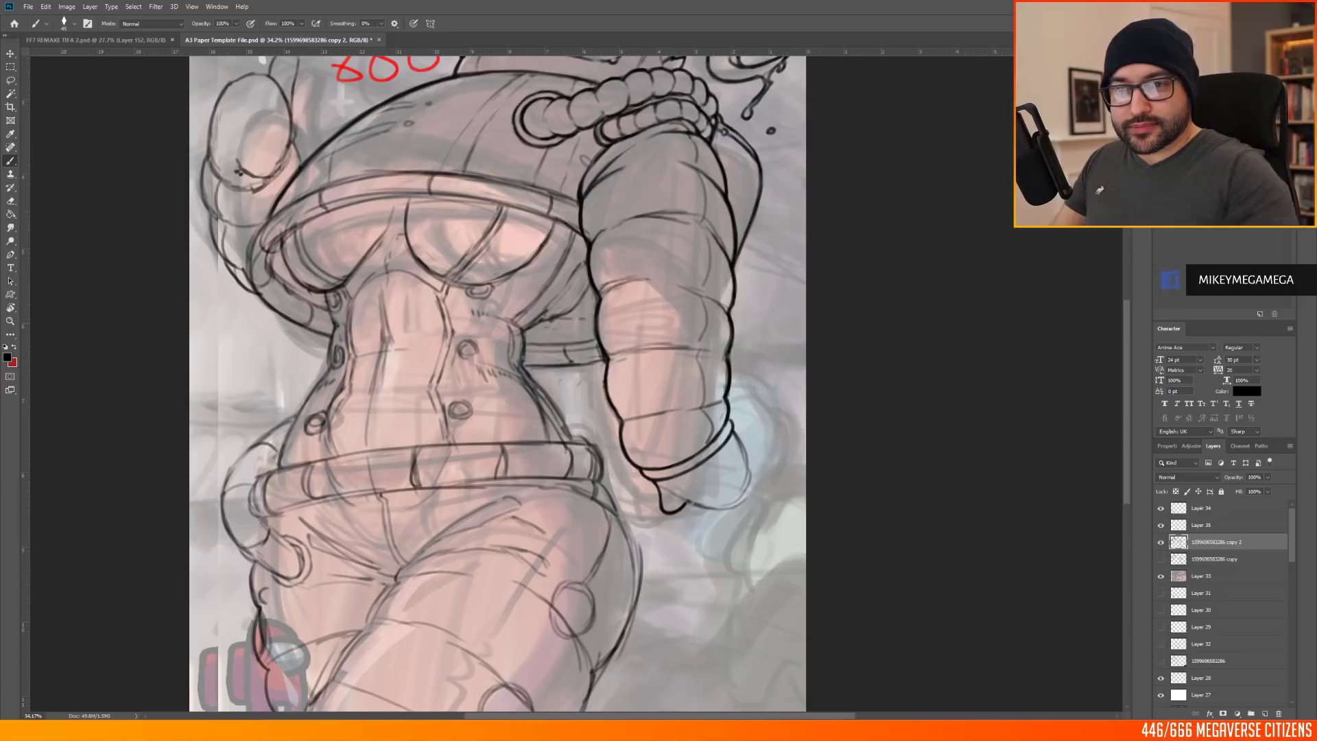
scroll(757, 213, up, 2)
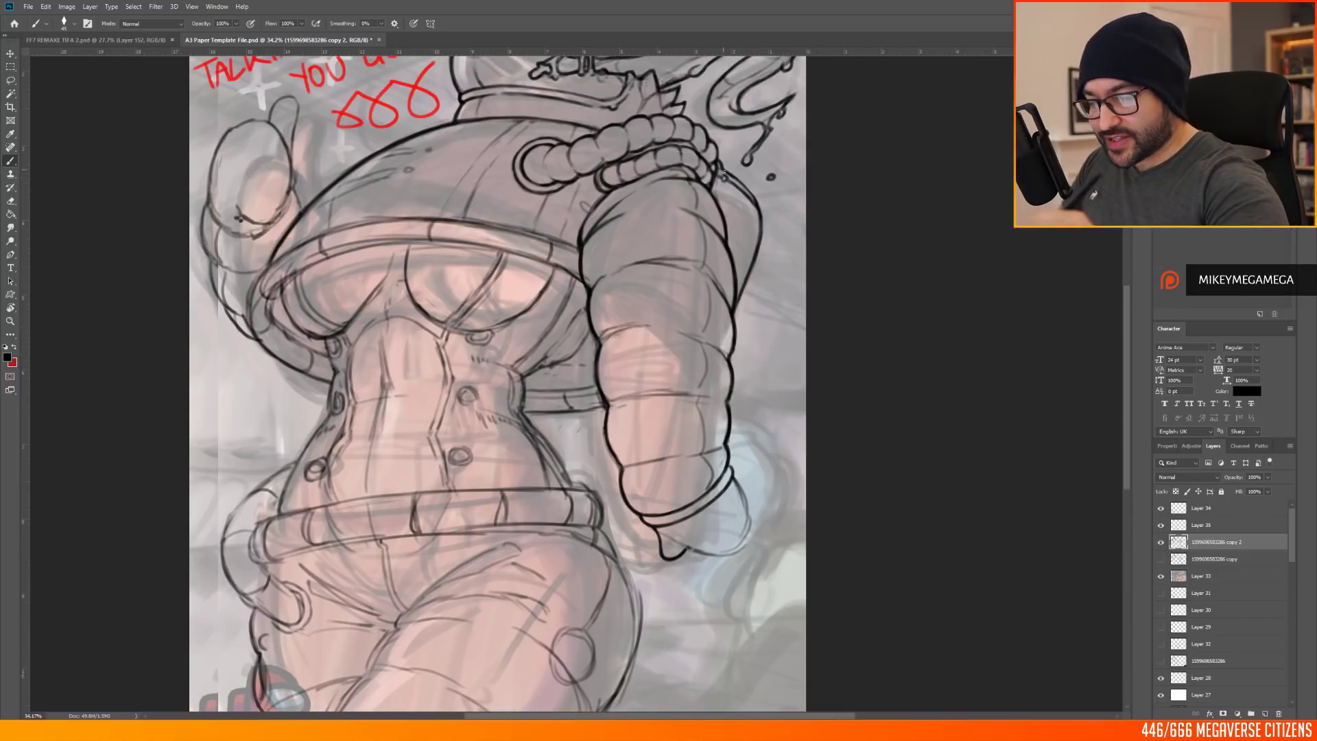
drag(726, 179, 763, 248)
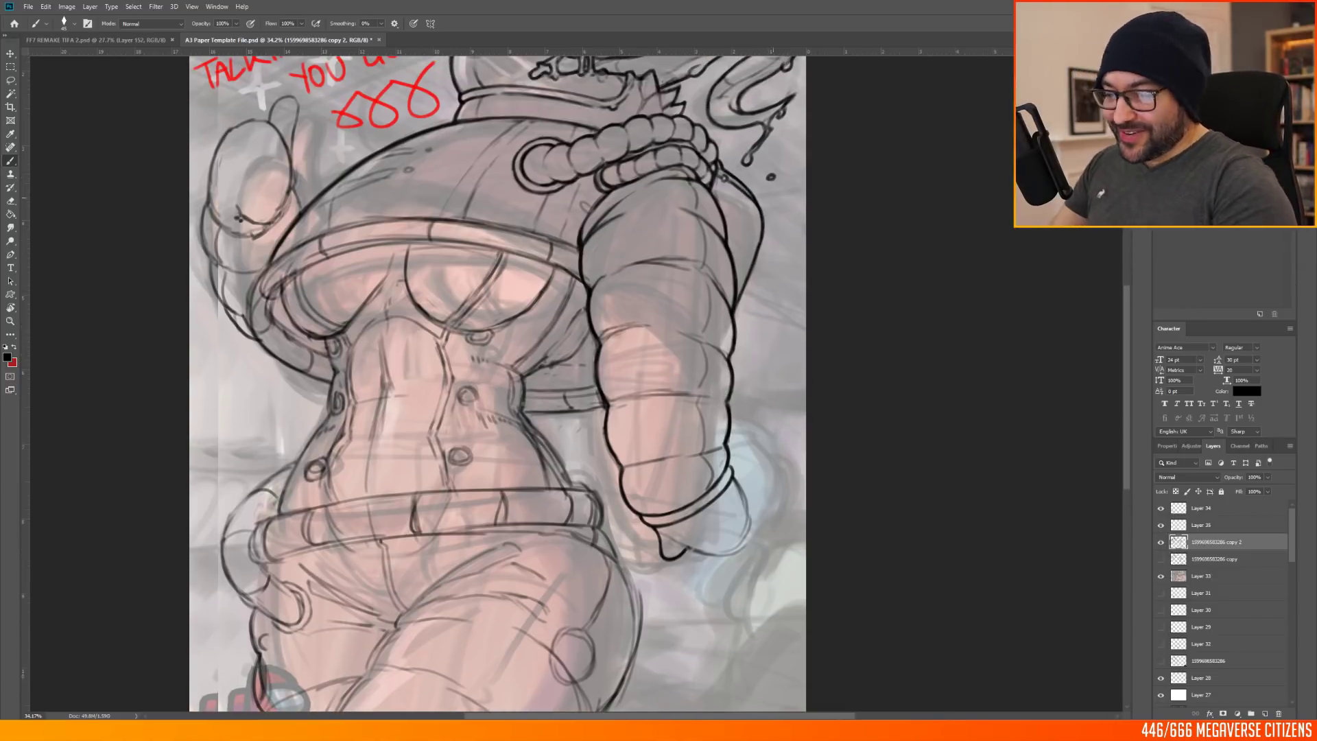
scroll(707, 316, up, 3)
scroll(666, 362, down, 7)
mouse_move(685, 450)
mouse_down()
mouse_move(717, 404)
mouse_move(747, 411)
mouse_move(733, 376)
mouse_up()
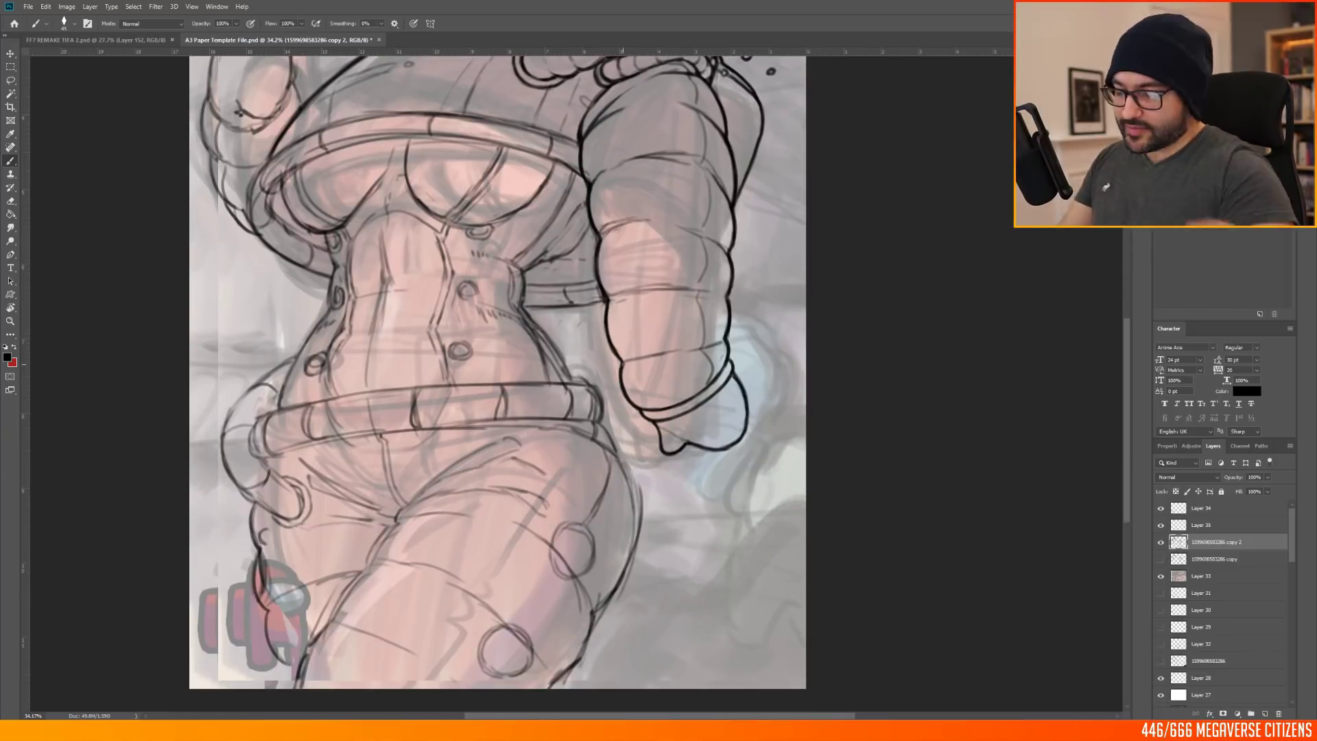
scroll(610, 350, down, 4)
key(ctrl+s)
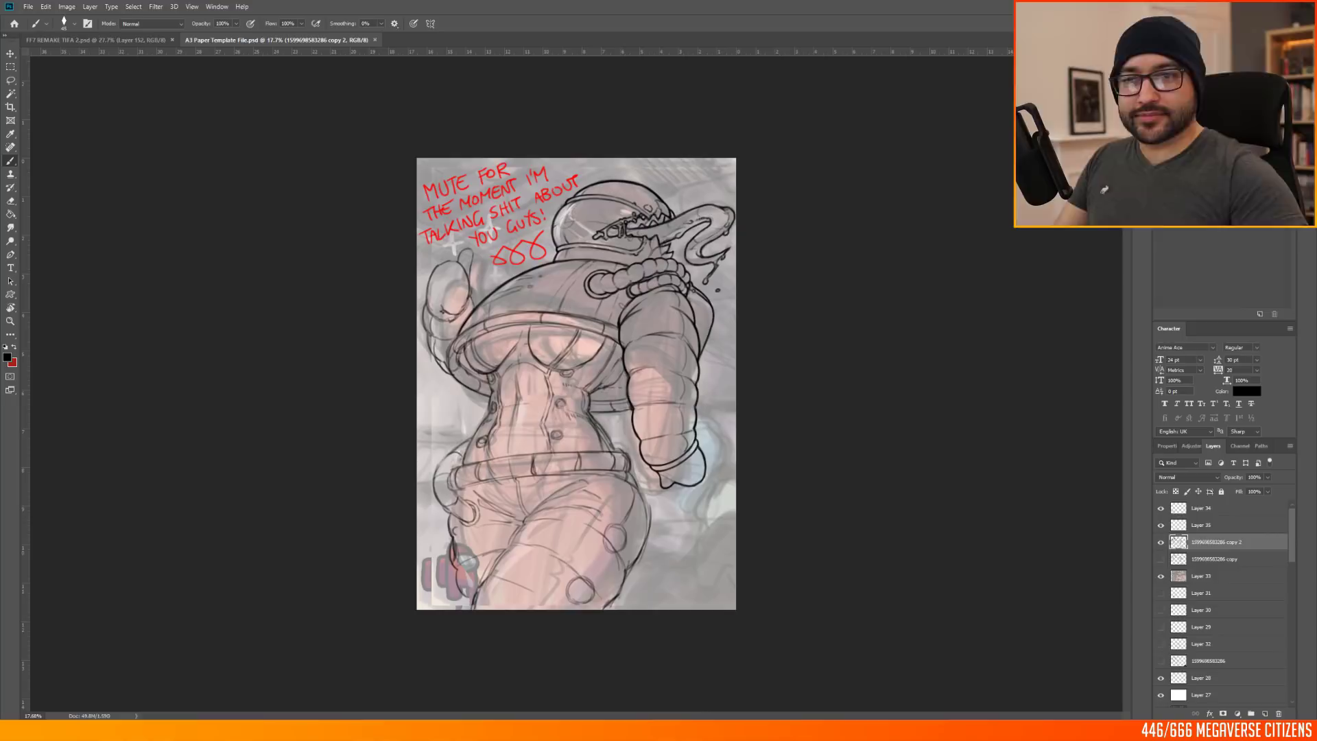
Step: Ink heavier outlines around the raised hand's glove, its curved cuff and the upright finger
scroll(531, 309, up, 4)
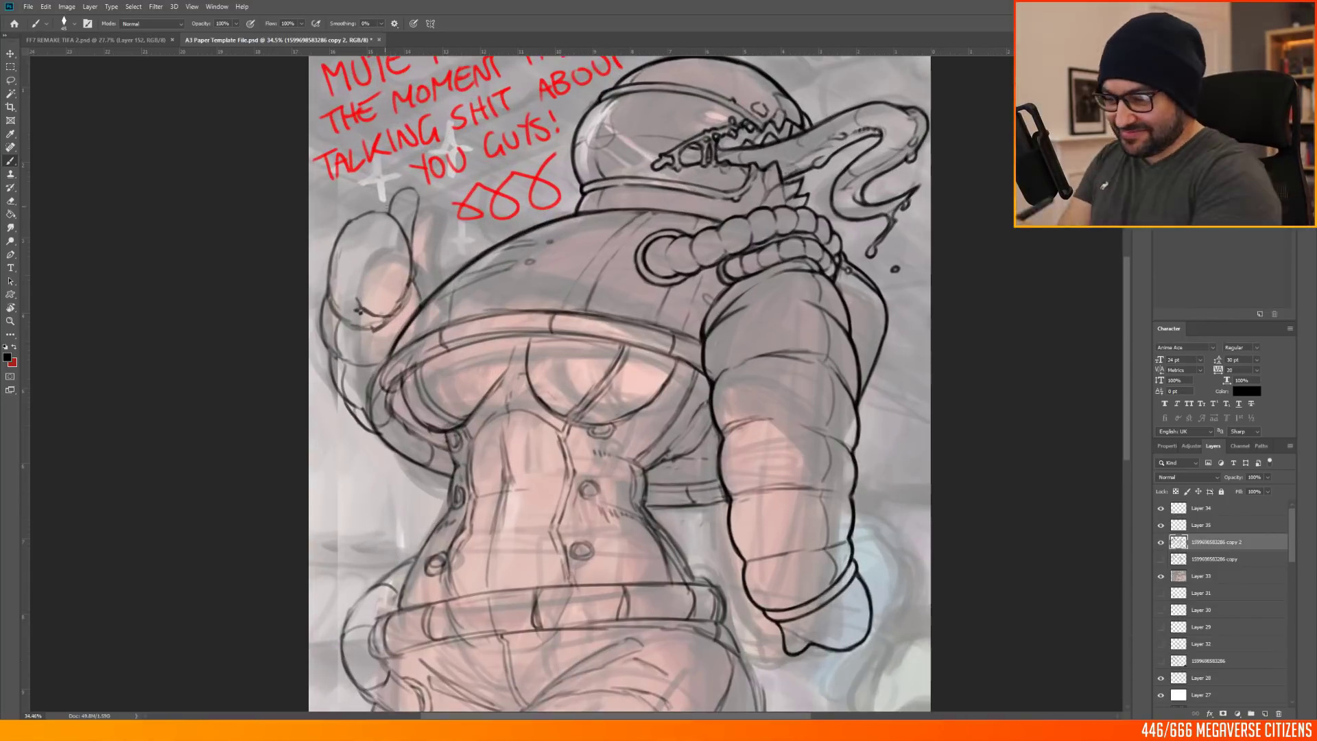
mouse_move(375, 212)
mouse_down()
mouse_move(355, 327)
mouse_move(392, 302)
mouse_up()
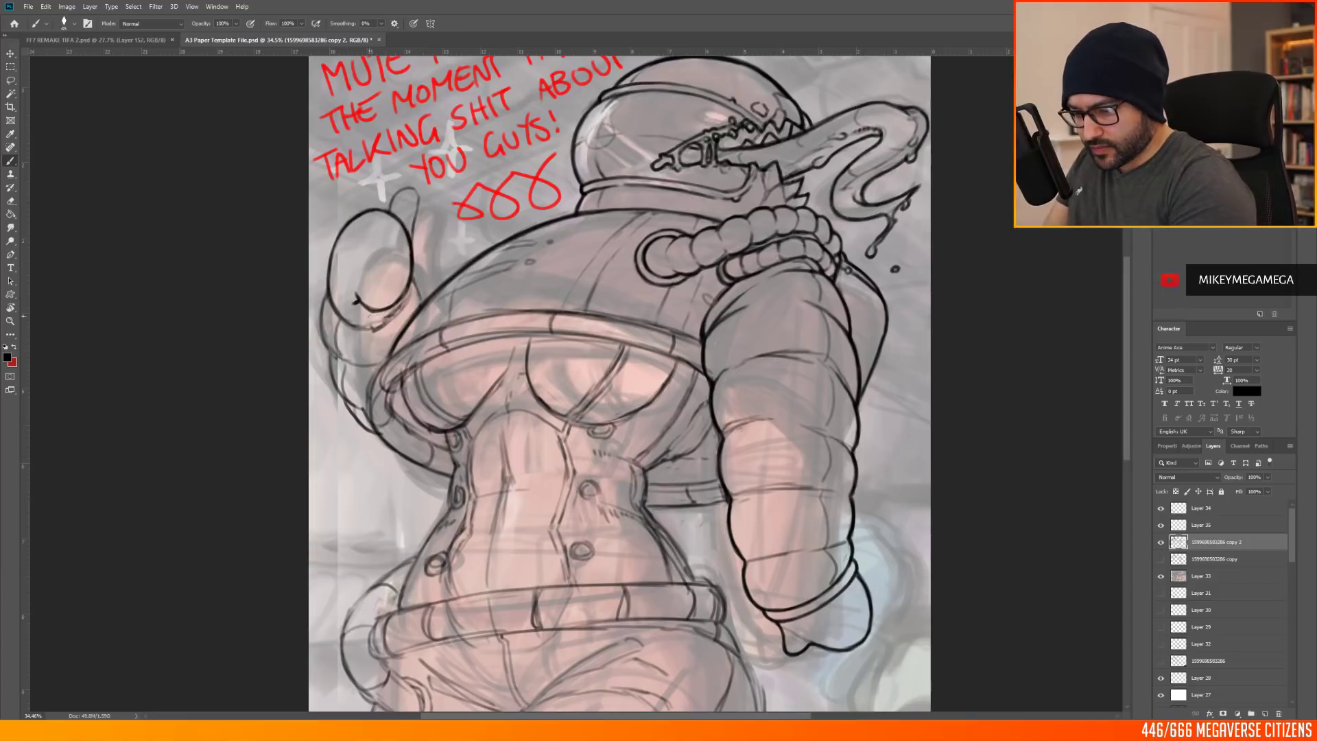
drag(350, 323, 409, 302)
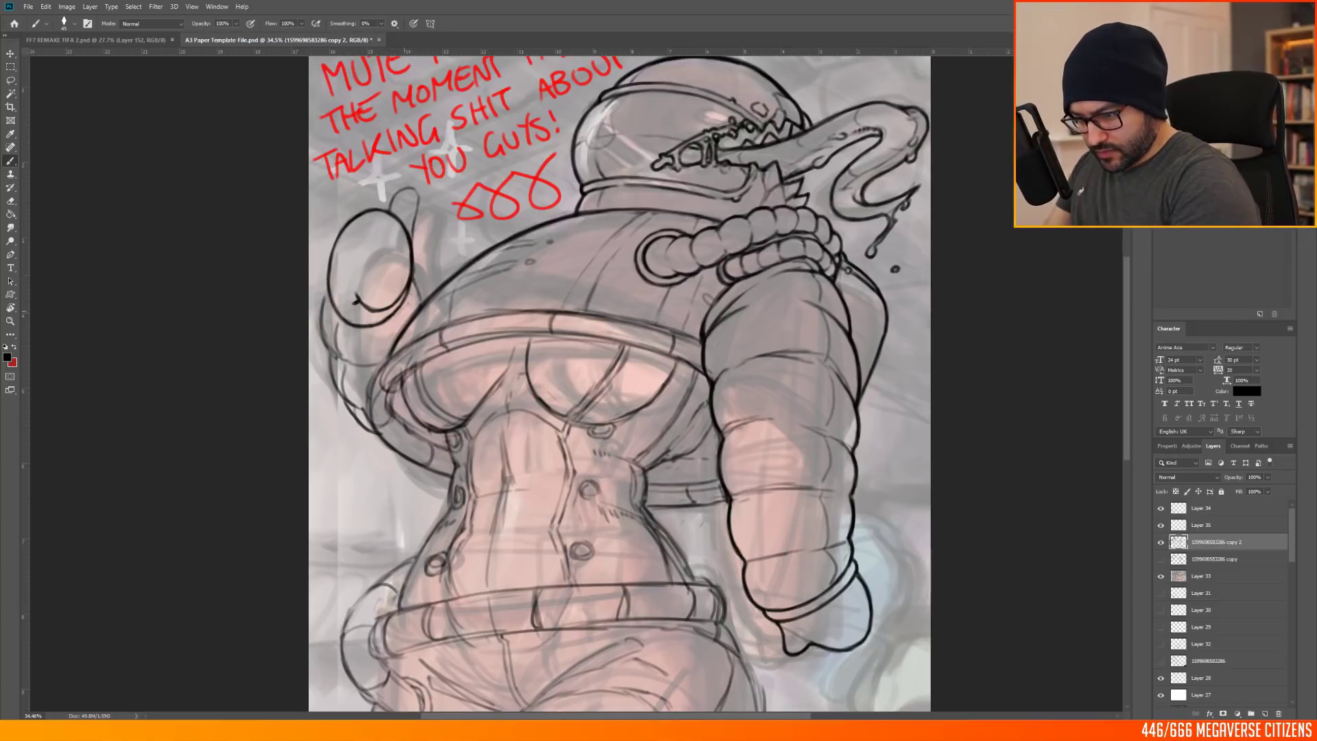
mouse_move(328, 260)
mouse_down()
mouse_move(333, 314)
mouse_move(353, 328)
mouse_move(403, 315)
mouse_move(417, 268)
mouse_up()
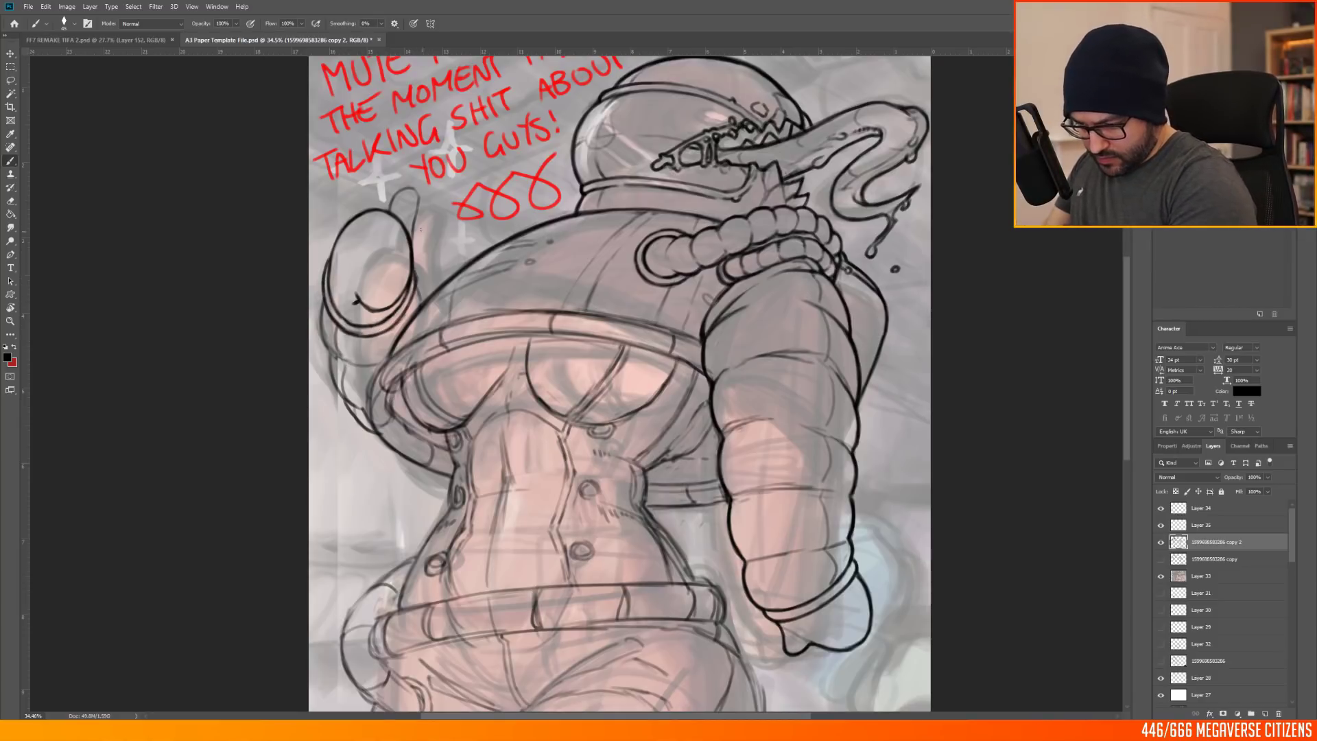
mouse_move(389, 205)
mouse_down()
mouse_move(415, 198)
mouse_move(414, 234)
mouse_up()
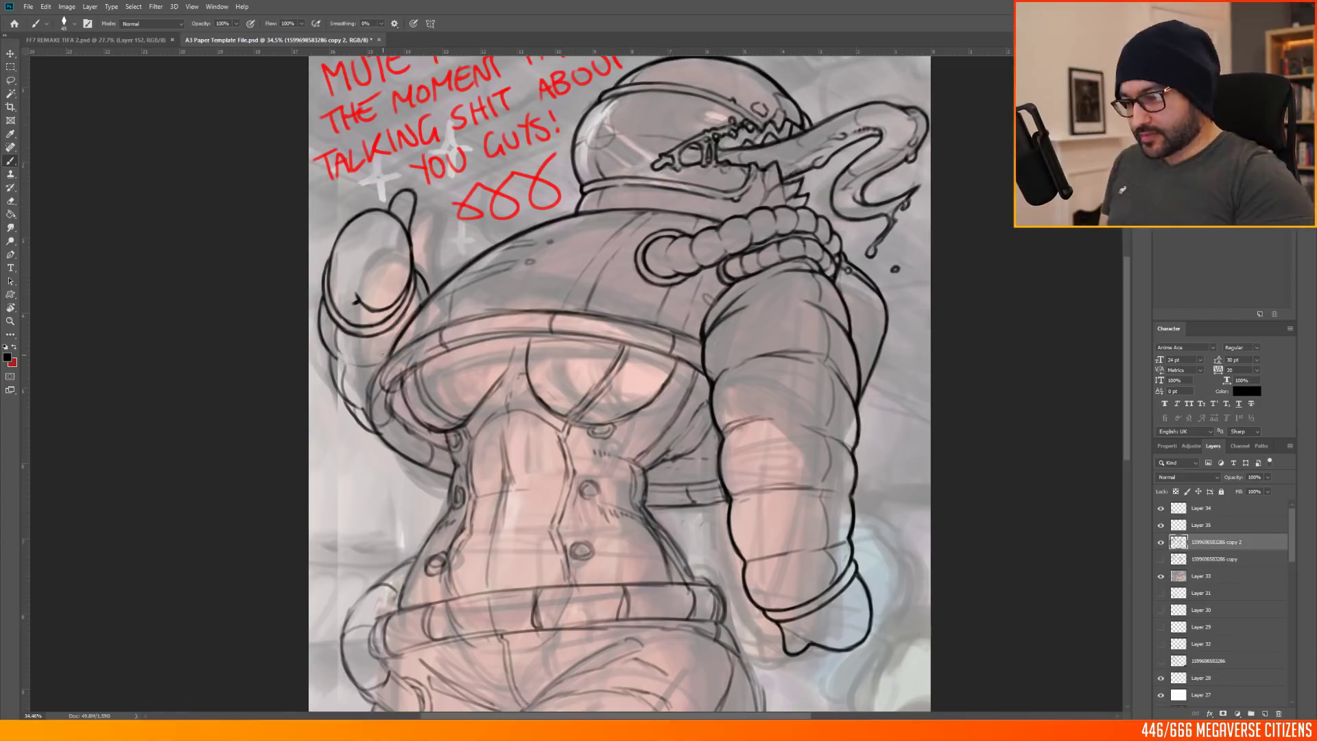
Step: Ink the outer puffy contours of the raised arm's sleeve below the glove cuff
drag(331, 353, 367, 410)
drag(332, 360, 373, 431)
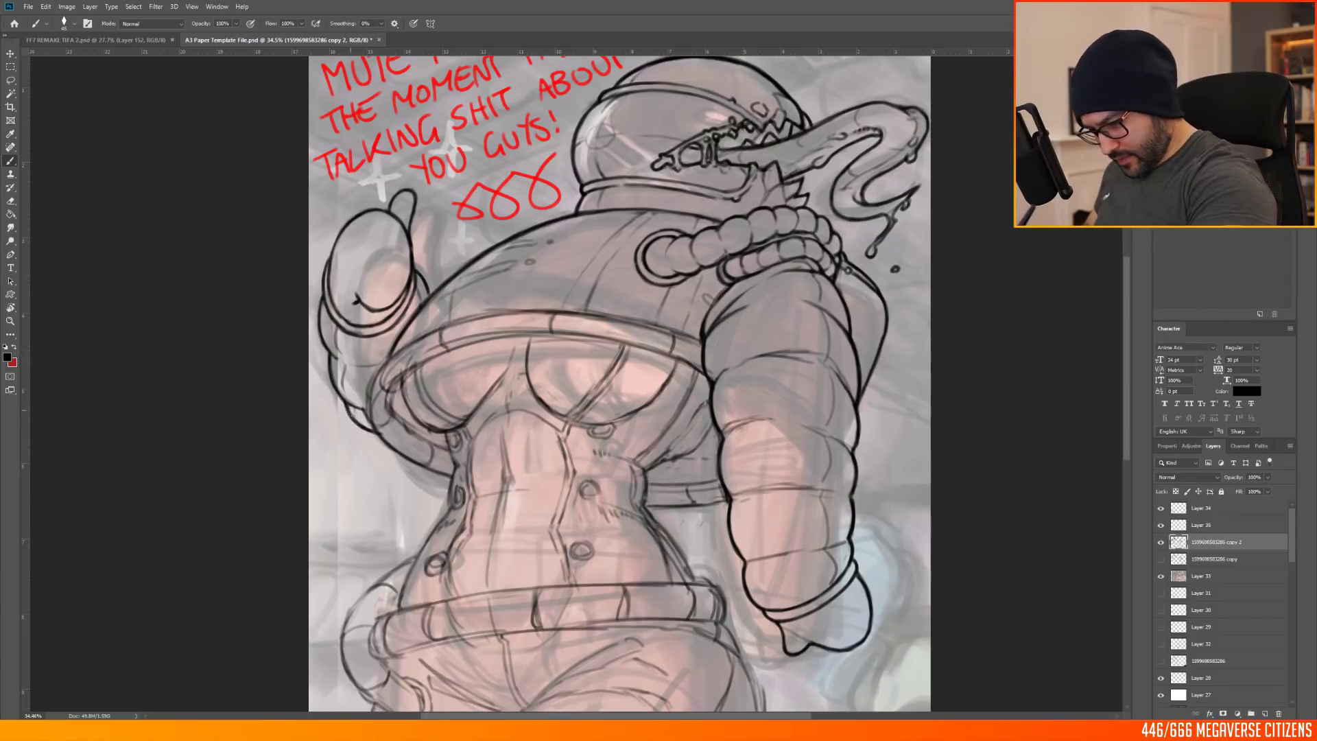
scroll(513, 290, down, 4)
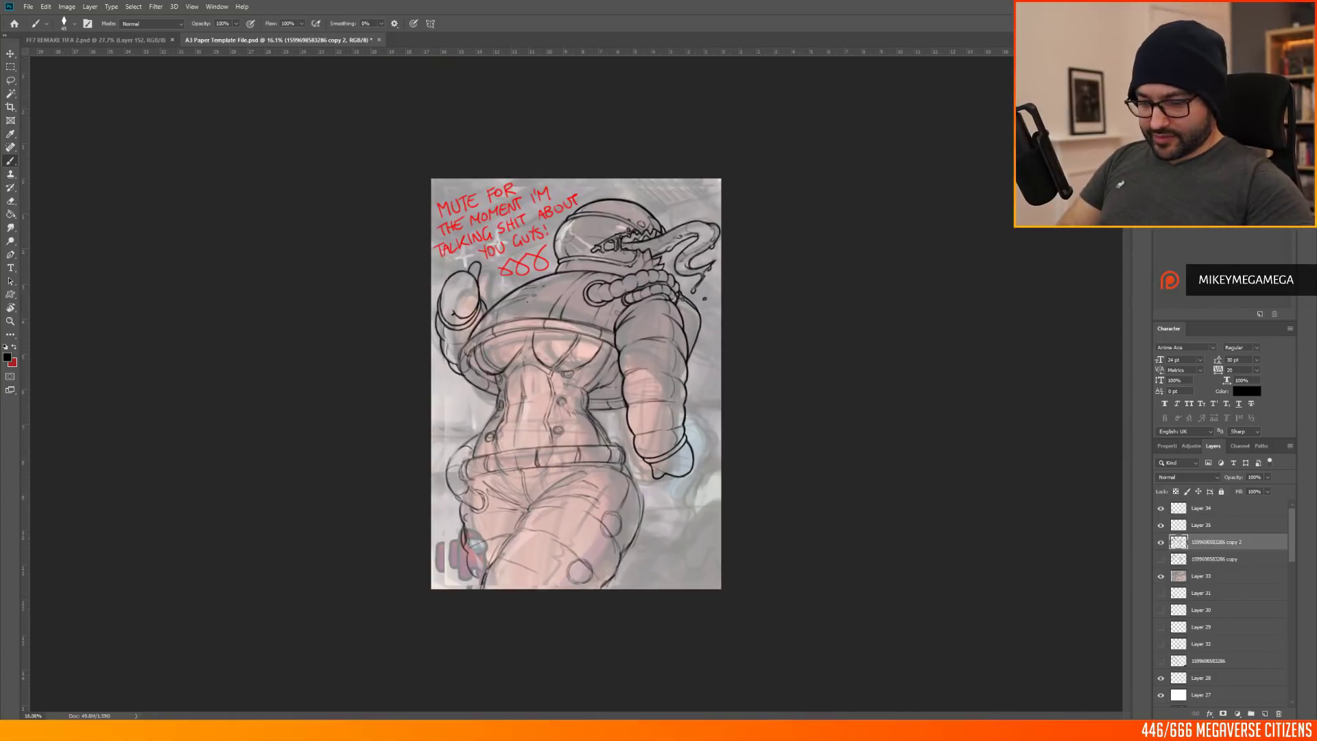
Step: Add a new blank layer above the topmost layer
scroll(513, 289, up, 3)
click(1201, 508)
click(1265, 714)
key(r)
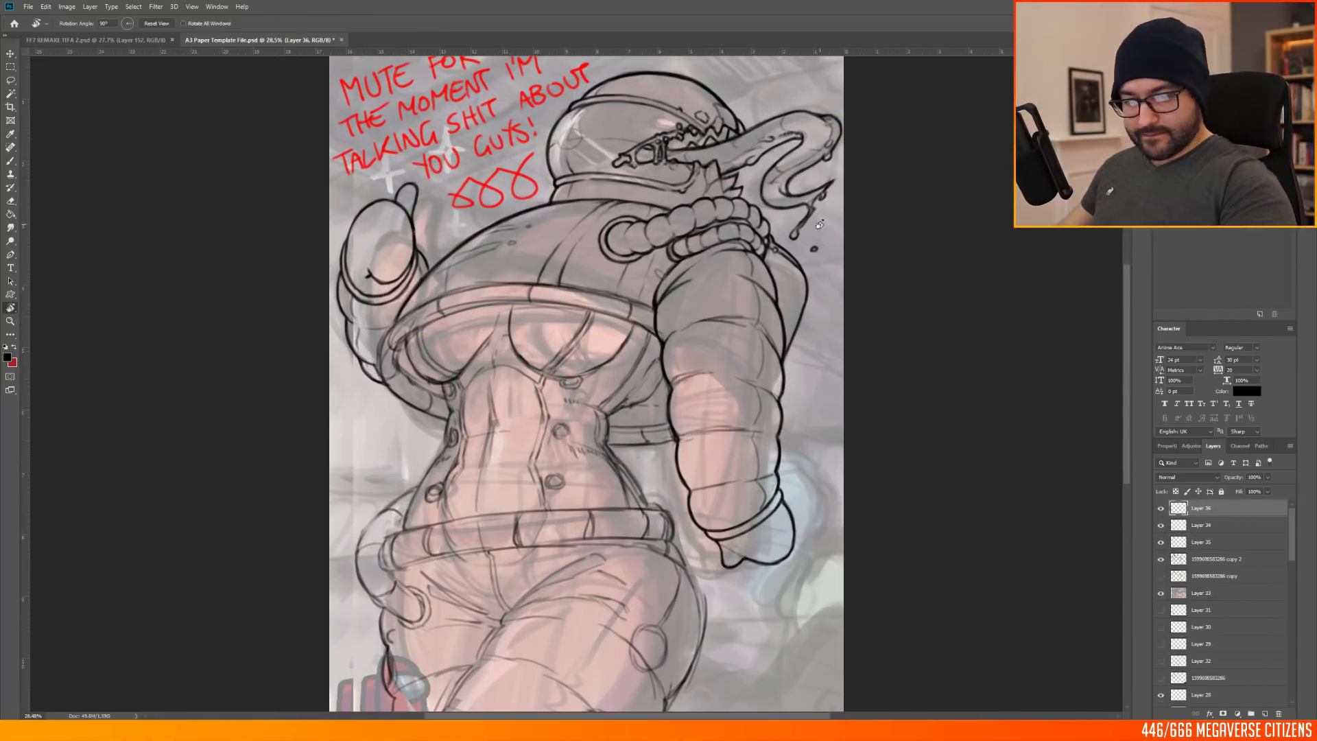
drag(651, 319, 672, 358)
mouse_move(427, 267)
mouse_down()
mouse_move(423, 313)
mouse_move(447, 357)
mouse_up()
drag(637, 336, 668, 386)
key(r)
drag(668, 194, 369, 350)
drag(495, 352, 532, 305)
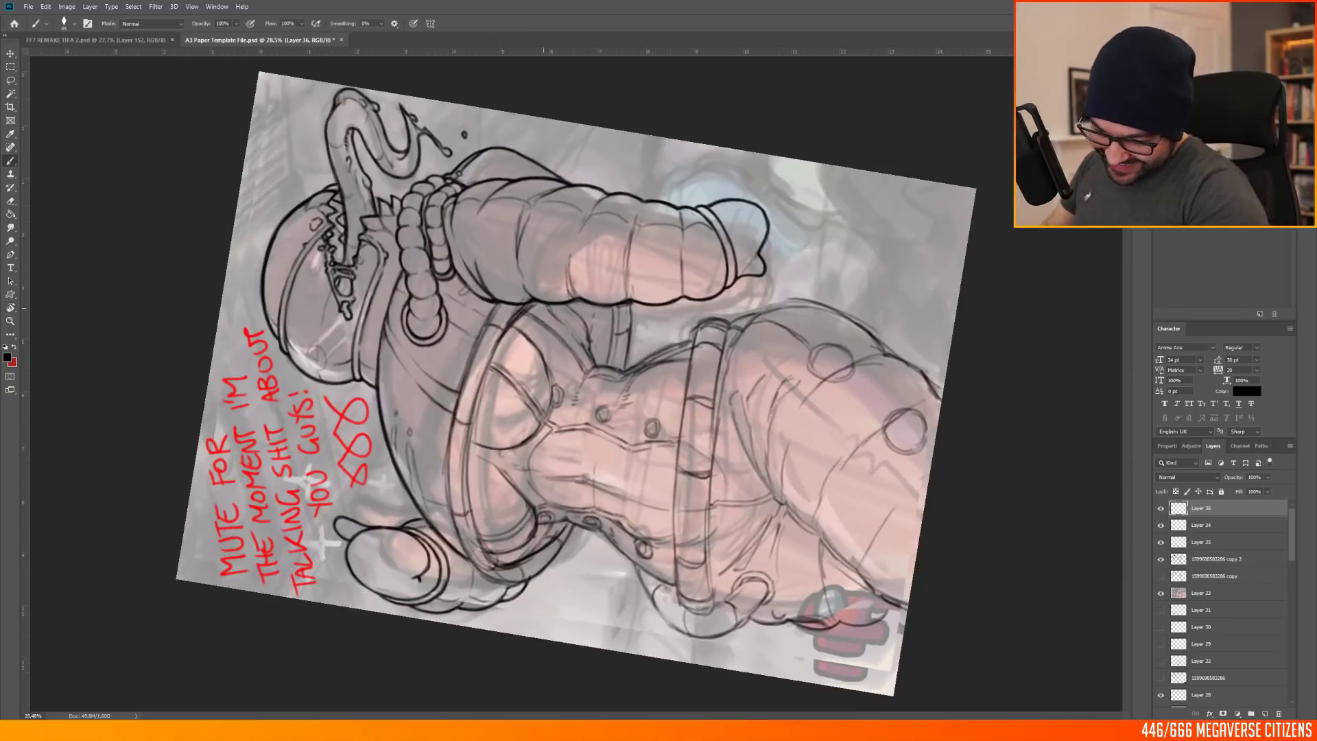
Step: Hide the topmost layer and ink a heavier line along the upper edge of the jacket's hem on Layer 35
click(1161, 508)
click(1200, 541)
key(r)
drag(675, 142, 635, 129)
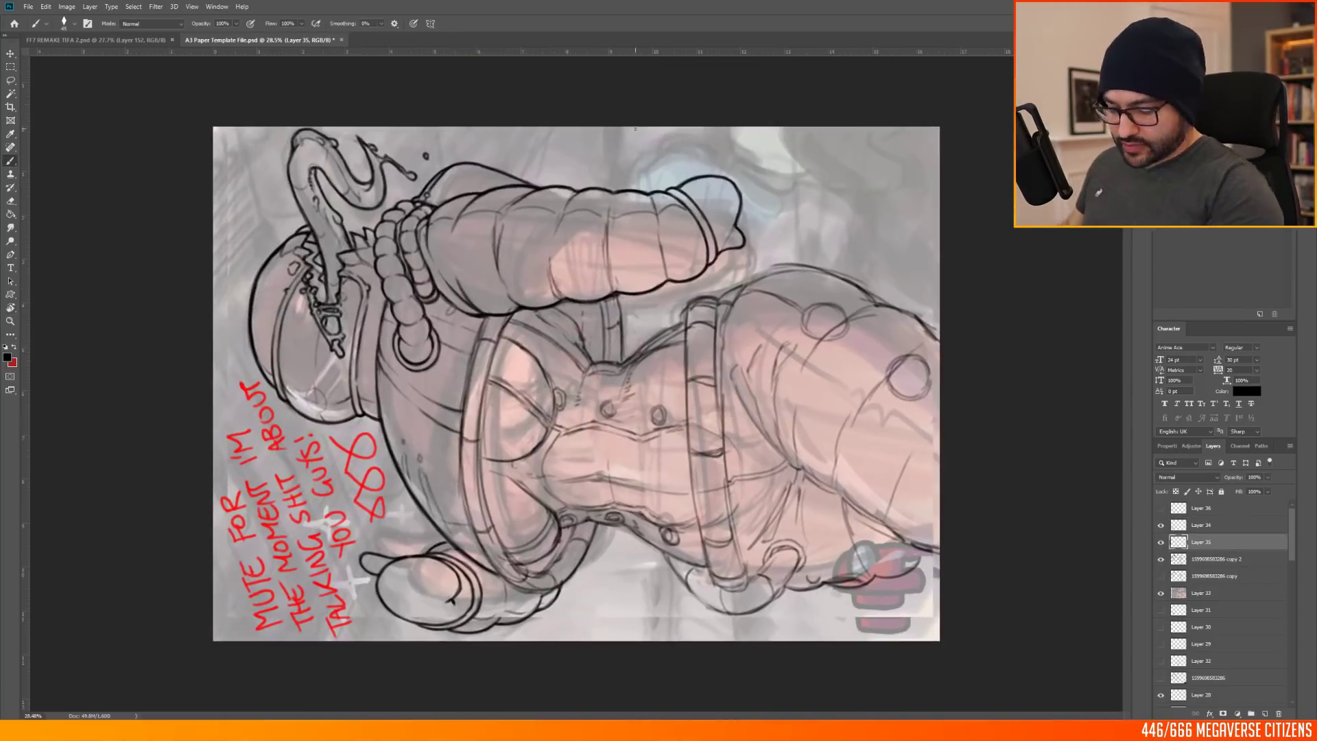
drag(535, 308, 487, 368)
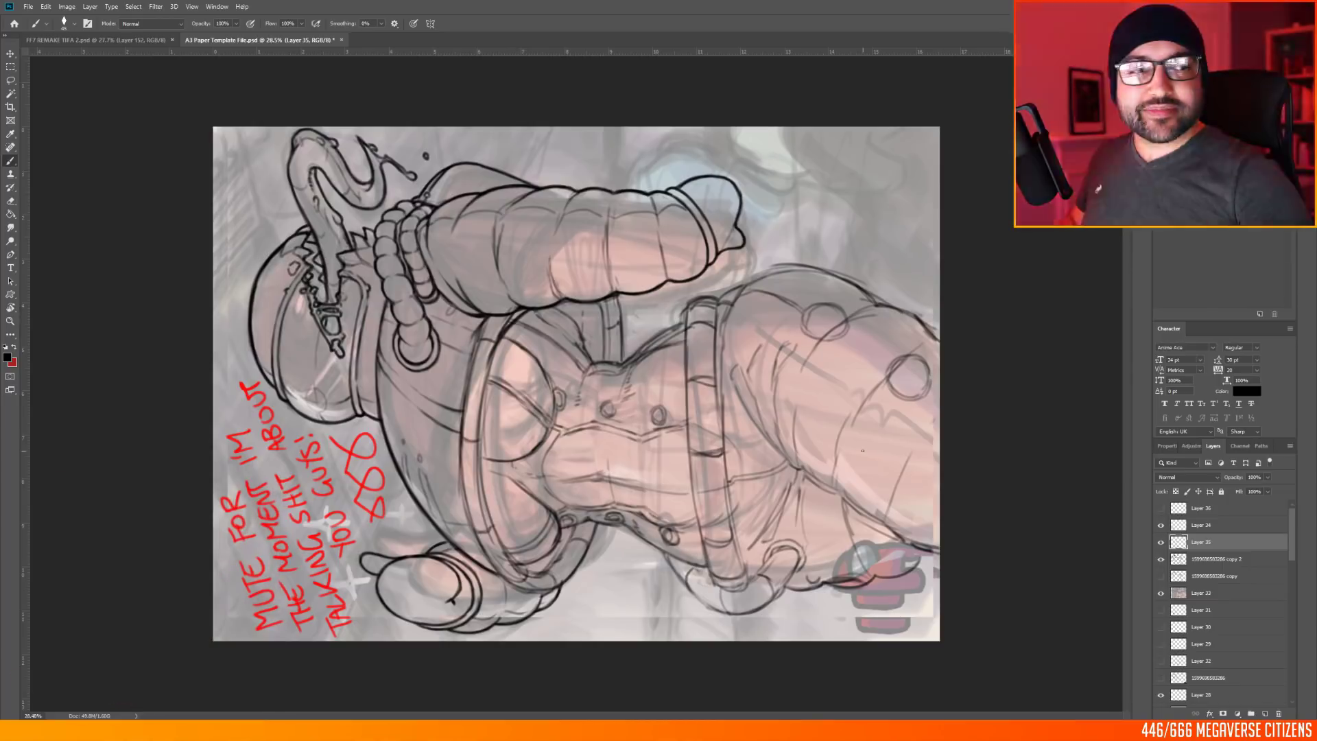
mouse_move(500, 339)
mouse_down()
mouse_move(478, 407)
mouse_move(457, 386)
mouse_move(462, 505)
mouse_up()
drag(454, 371, 486, 550)
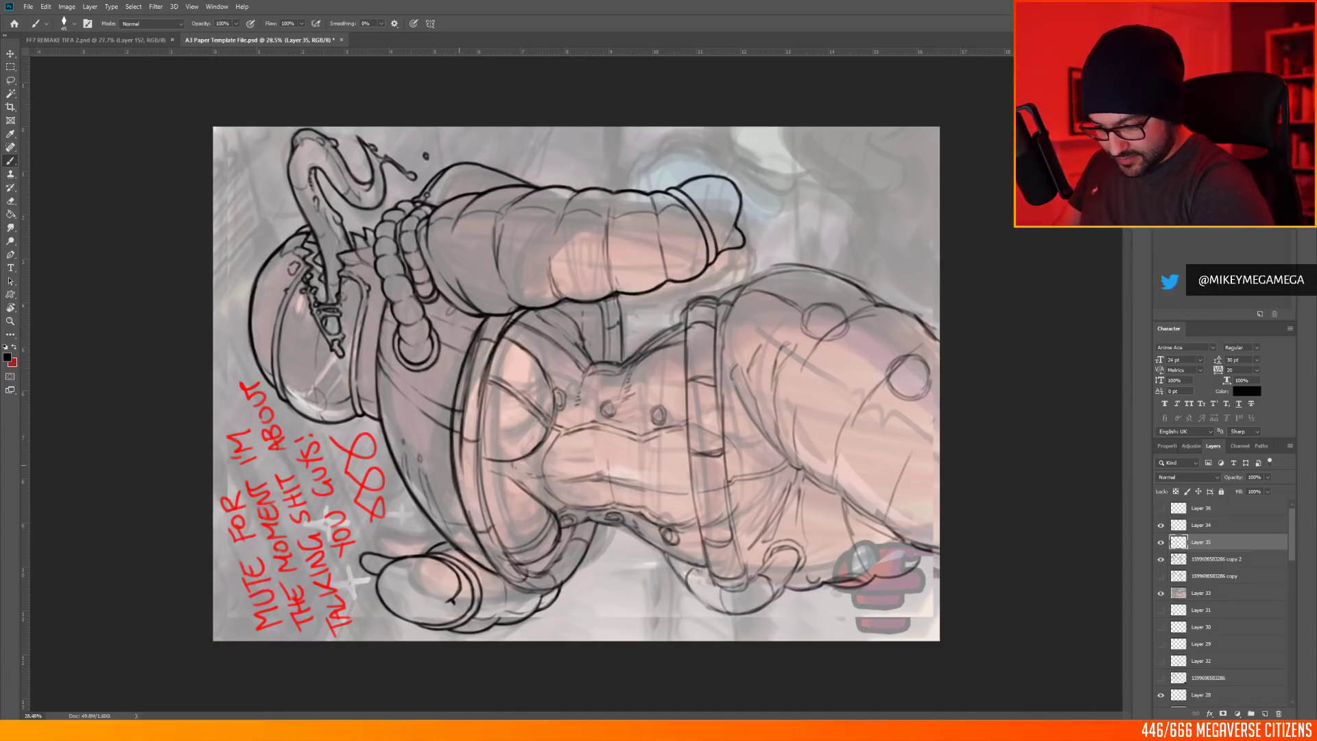
Step: Merge the hem inking layer down into the line-art layer and save the document
key(ctrl+e)
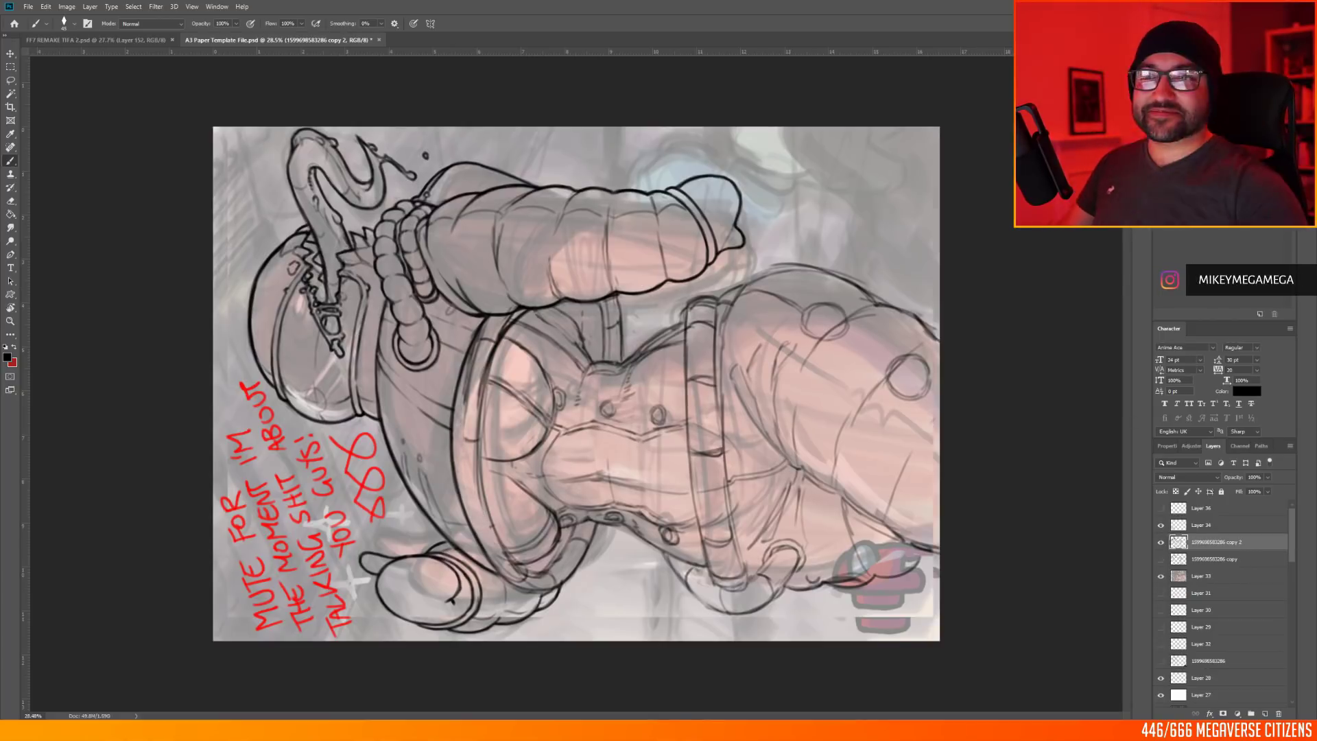
key(ctrl+s)
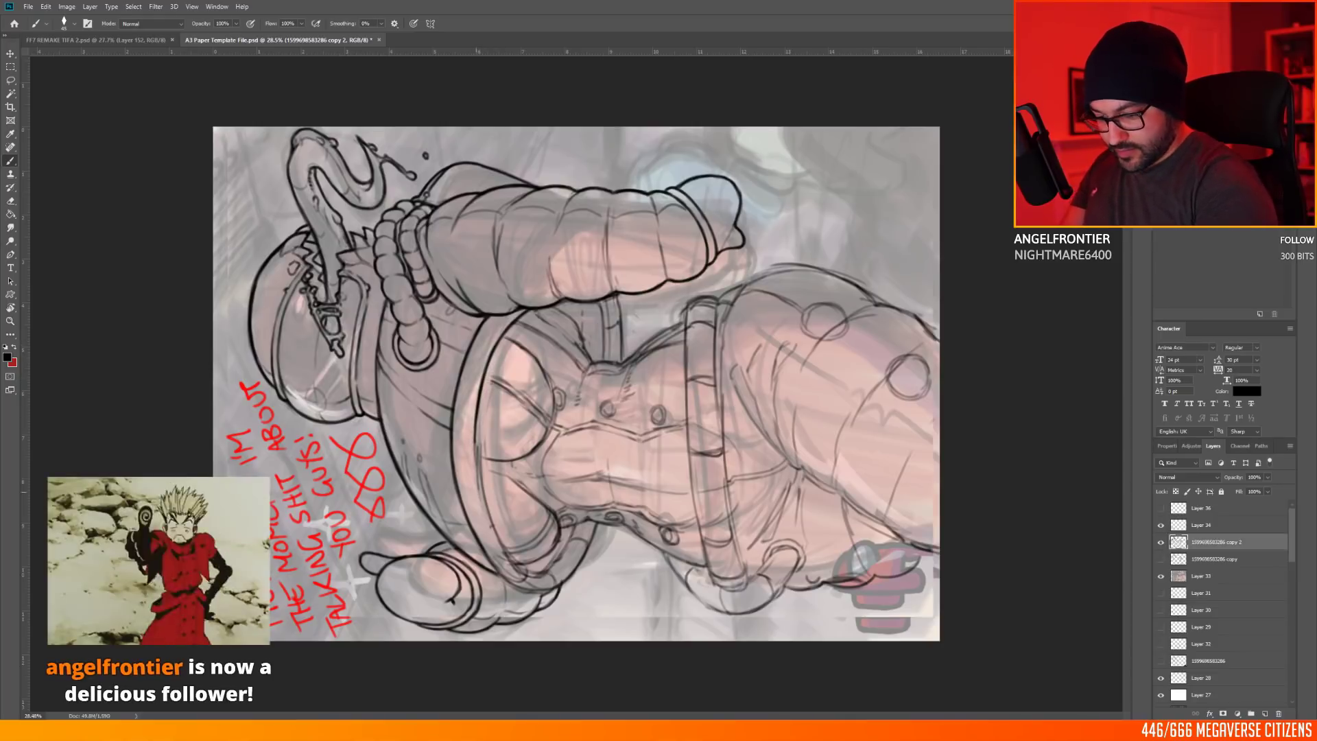
Step: Ink heavier contours along the jacket hem and around its rounded end below the raised arm
scroll(477, 473, down, 4)
key(r)
mouse_move(629, 154)
mouse_down()
mouse_move(820, 437)
mouse_move(671, 154)
mouse_up()
key(r)
scroll(562, 423, up, 6)
mouse_move(427, 480)
mouse_down()
mouse_move(448, 324)
mouse_move(470, 290)
mouse_up()
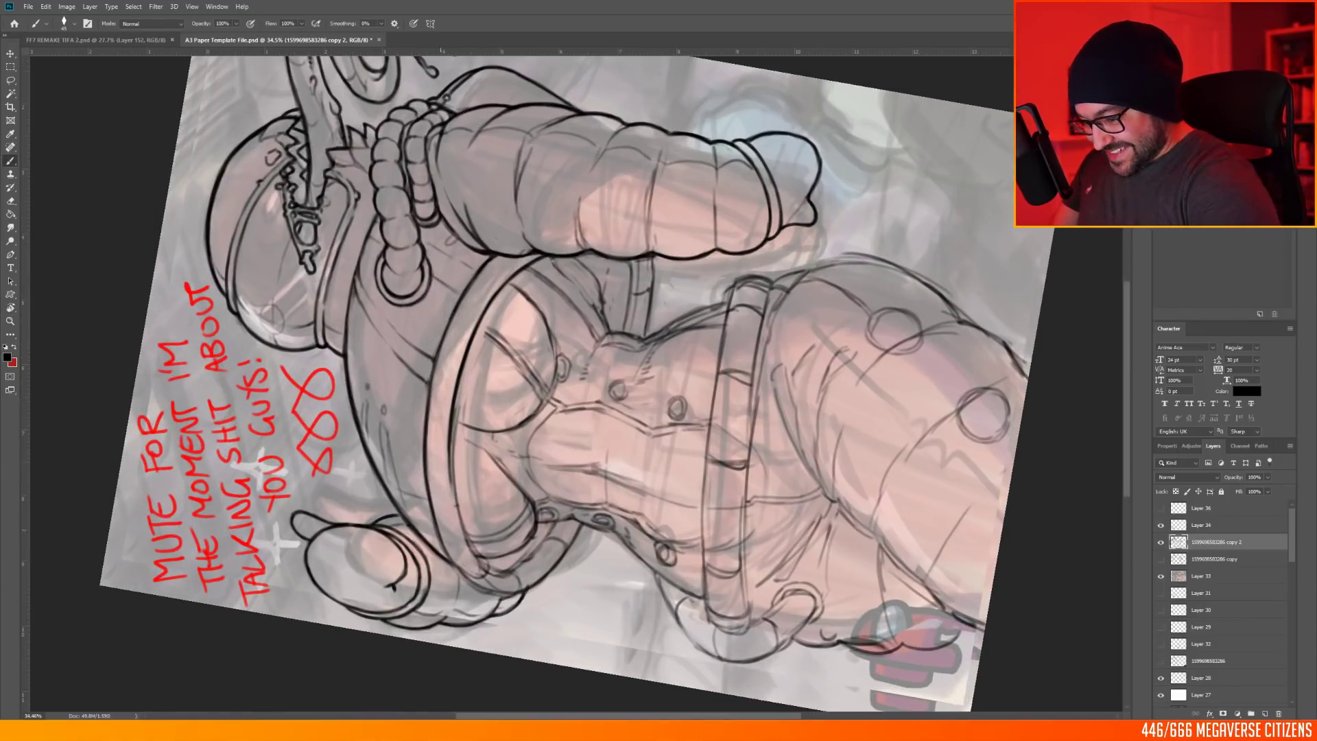
scroll(539, 483, down, 3)
key(r)
drag(677, 129, 774, 414)
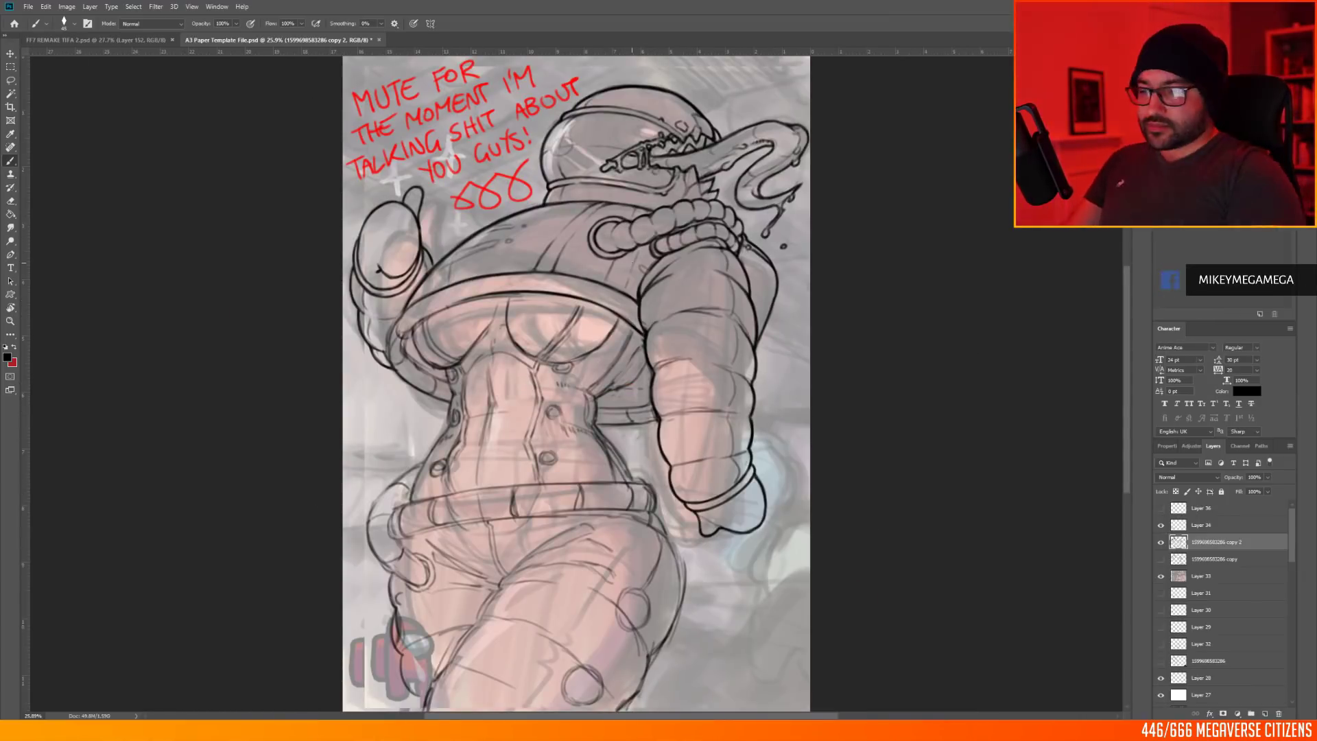
scroll(453, 255, up, 1)
mouse_move(378, 339)
mouse_down()
mouse_move(382, 374)
mouse_move(453, 426)
mouse_up()
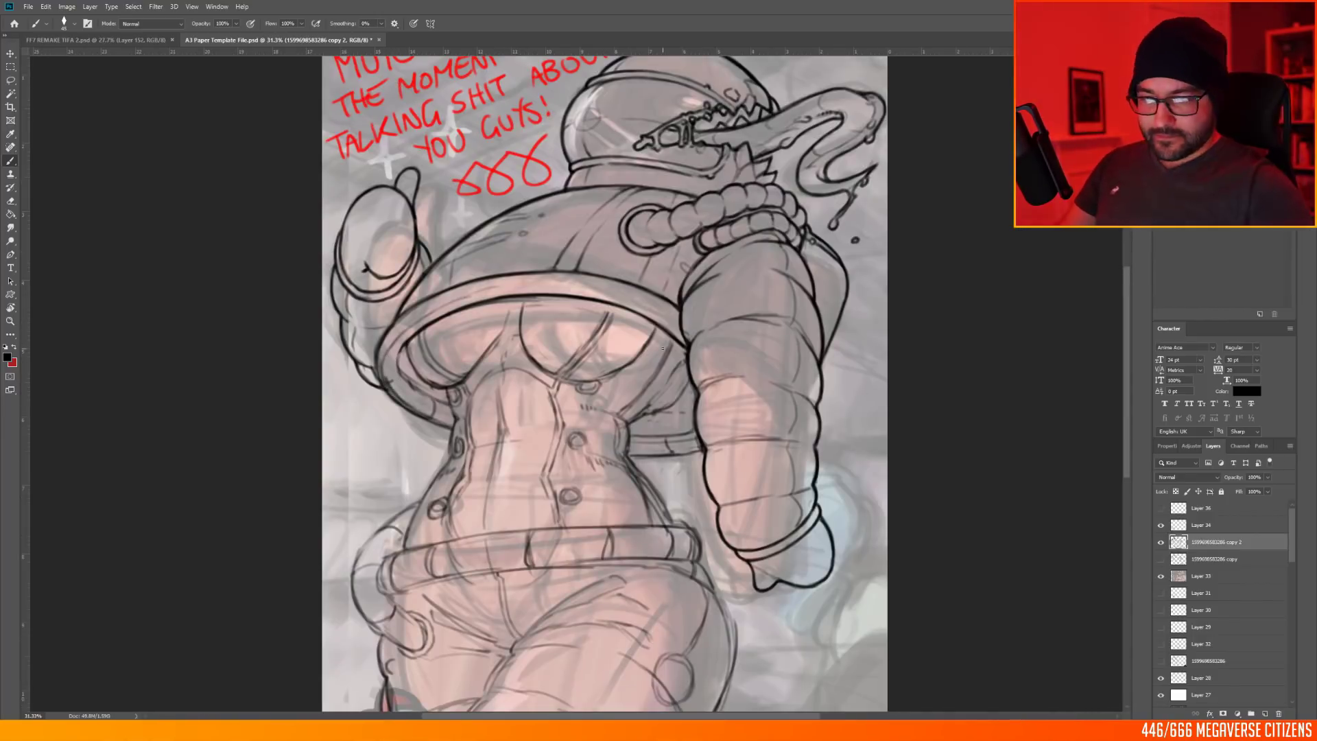
Step: Duplicate the merged line-art layer and hide the original copy beneath it
scroll(603, 122, up, 2)
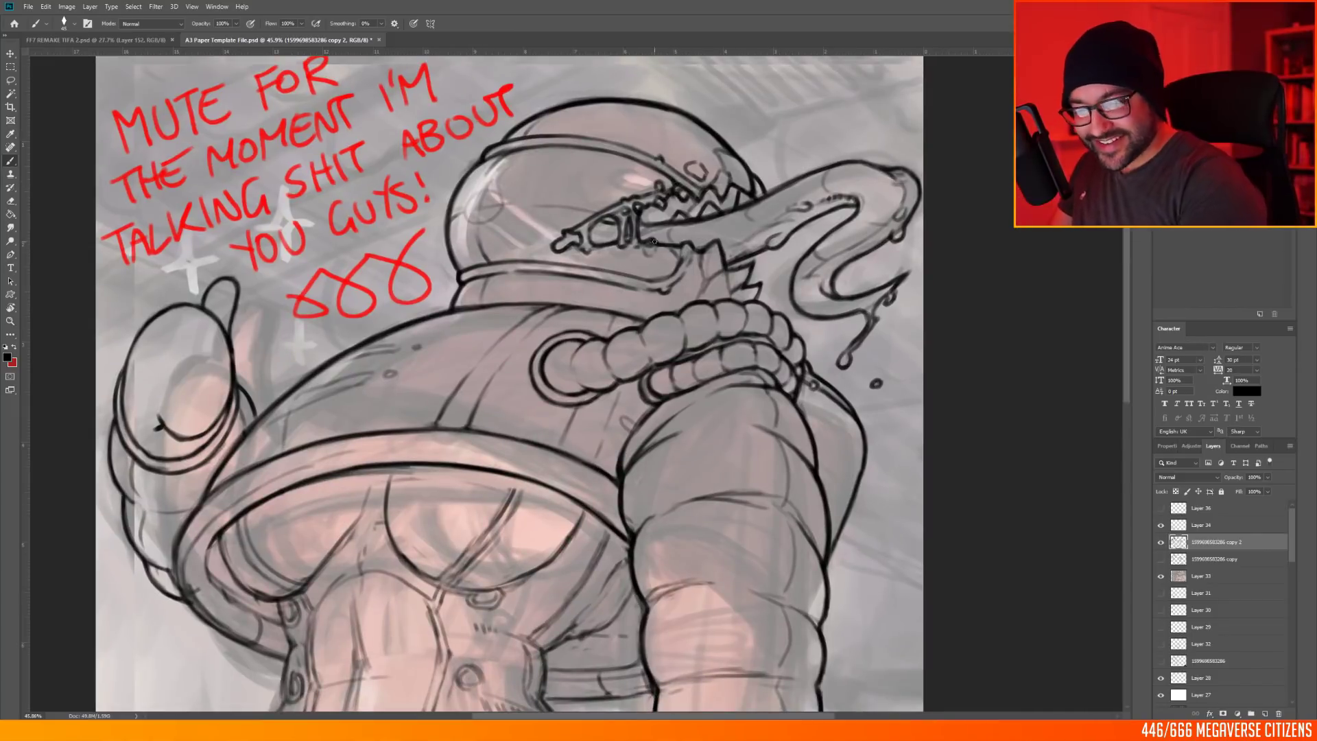
scroll(672, 183, down, 6)
scroll(666, 265, up, 6)
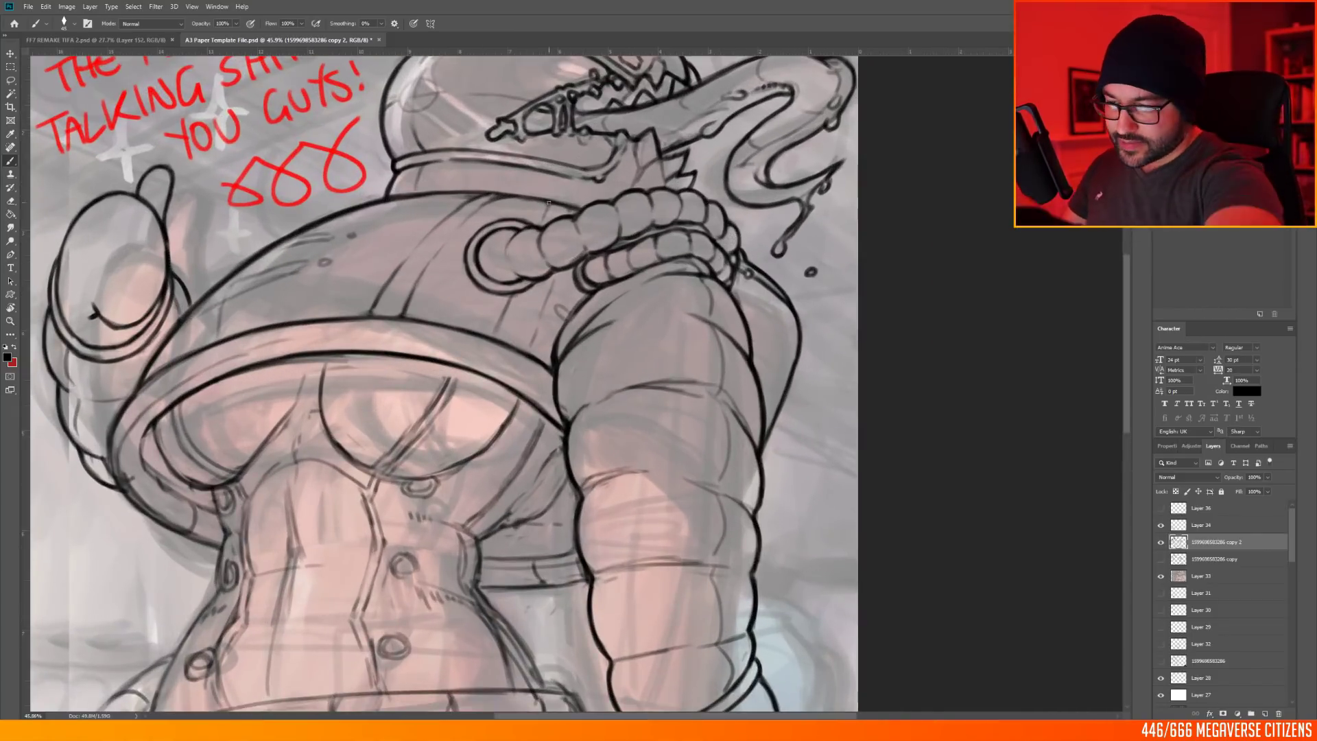
scroll(686, 247, down, 7)
scroll(529, 247, up, 5)
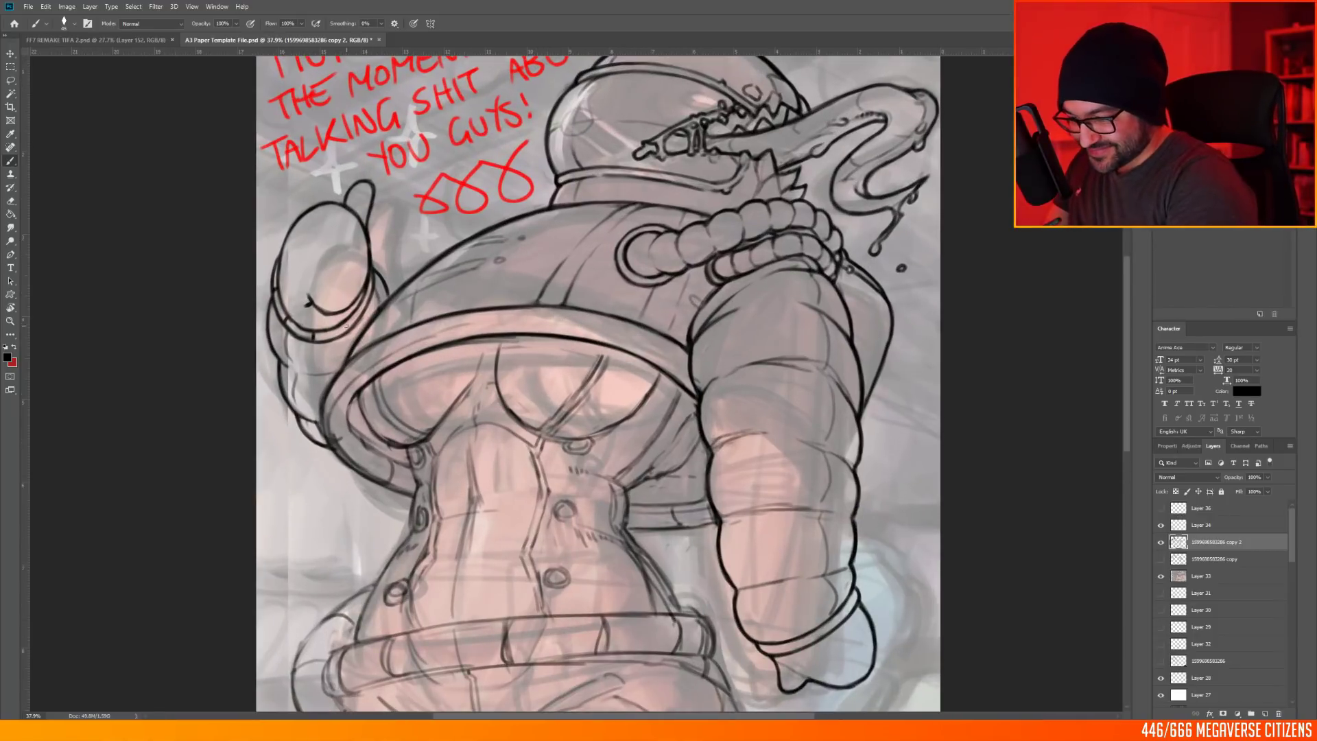
drag(1125, 282, 1127, 377)
scroll(584, 329, down, 4)
scroll(597, 248, up, 3)
click(1160, 542)
click(1161, 542)
right_click(1174, 538)
click(1206, 151)
key(Return)
click(1160, 559)
Step: Refine the ink at the torn helmet opening, divide the raised glove's cuff into segments with short lines, and save
scroll(625, 228, up, 4)
mouse_move(583, 188)
mouse_down()
mouse_move(628, 185)
mouse_move(588, 181)
mouse_up()
mouse_move(589, 181)
mouse_down()
mouse_move(577, 168)
mouse_move(612, 164)
mouse_up()
scroll(601, 437, down, 1)
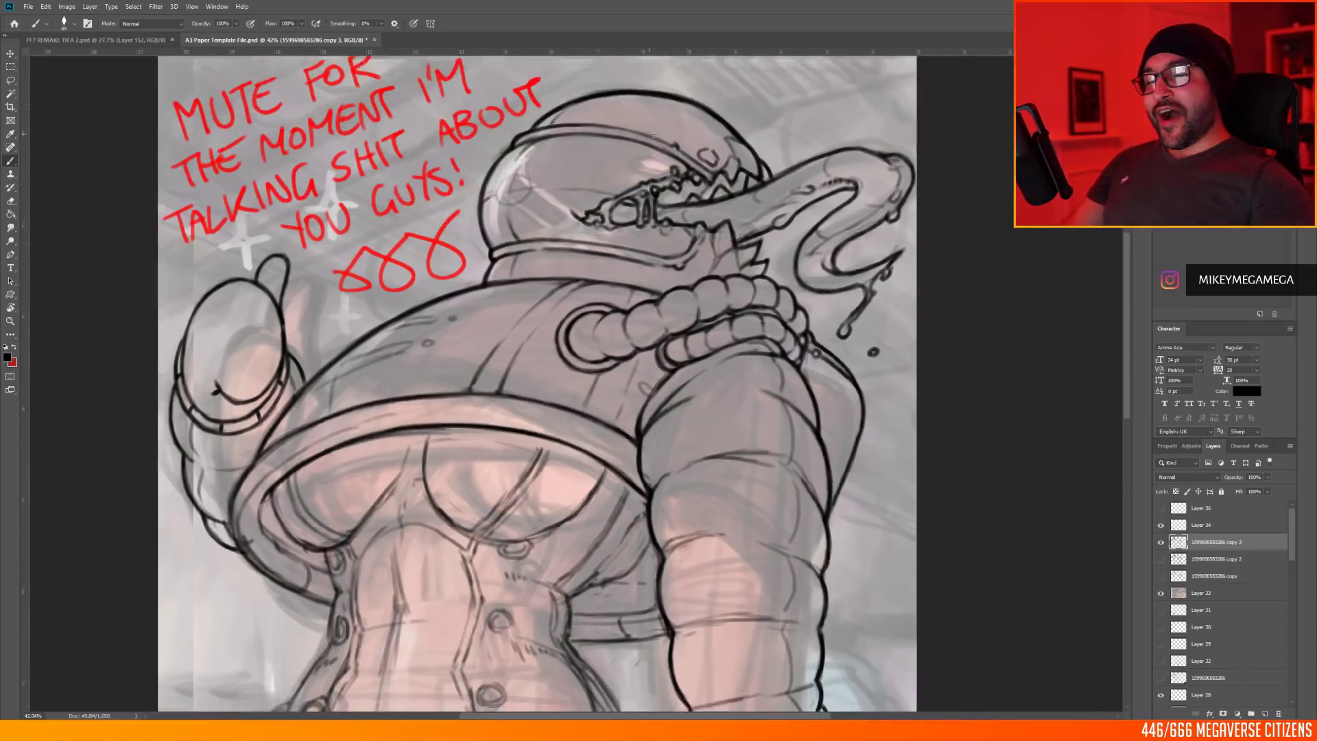
scroll(680, 181, up, 2)
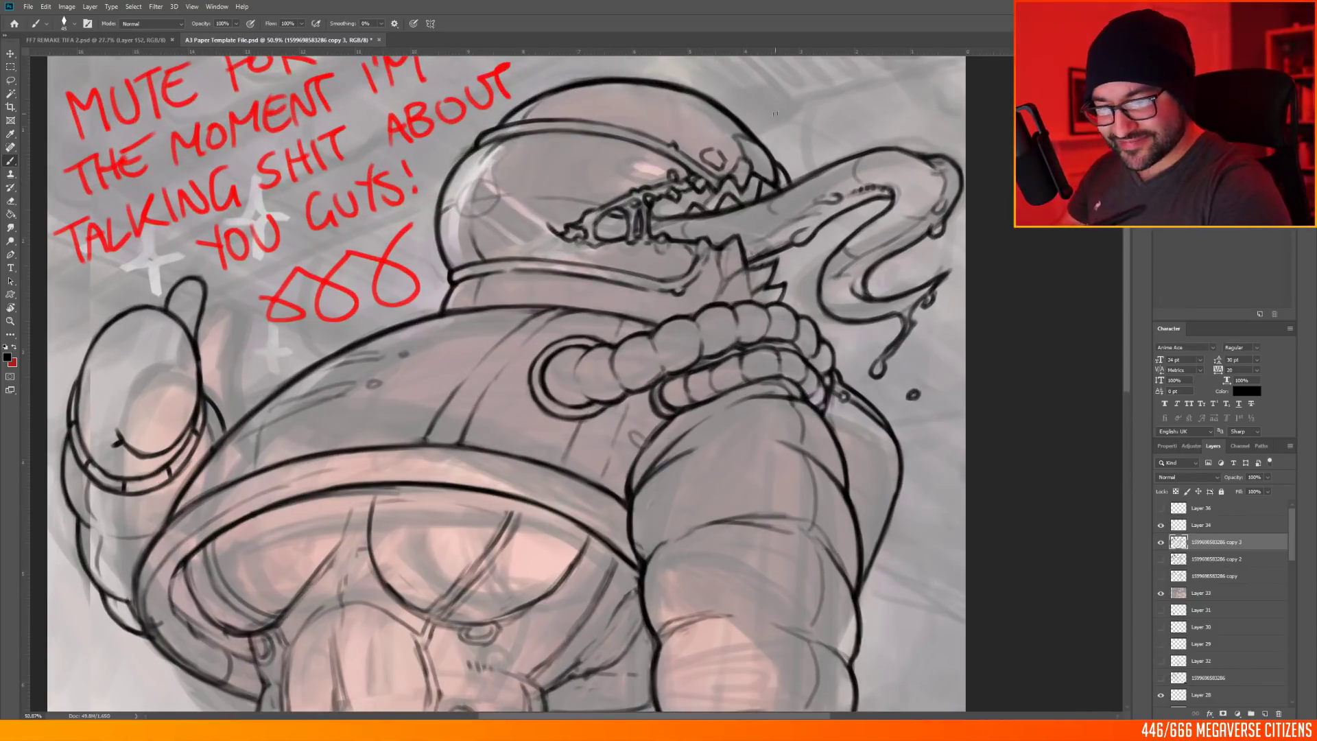
key(h)
click(751, 268)
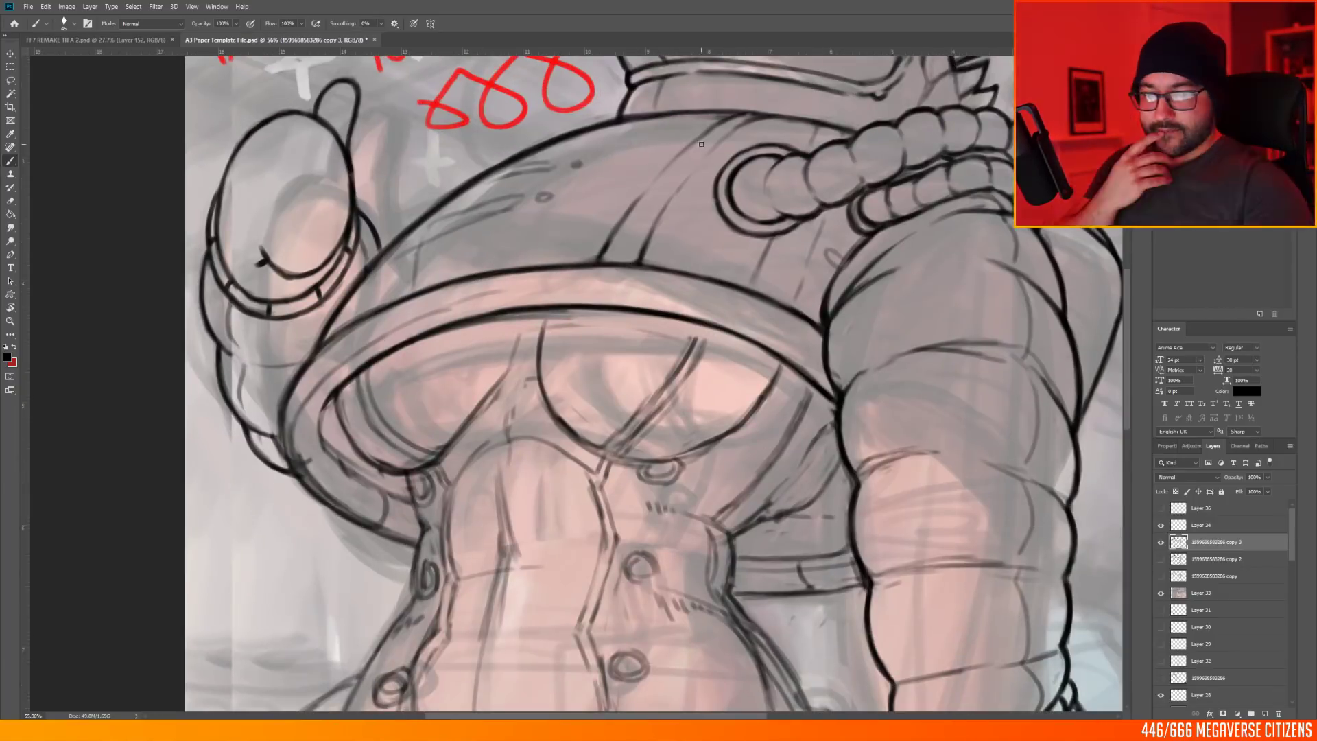
scroll(487, 335, down, 8)
key(ctrl+s)
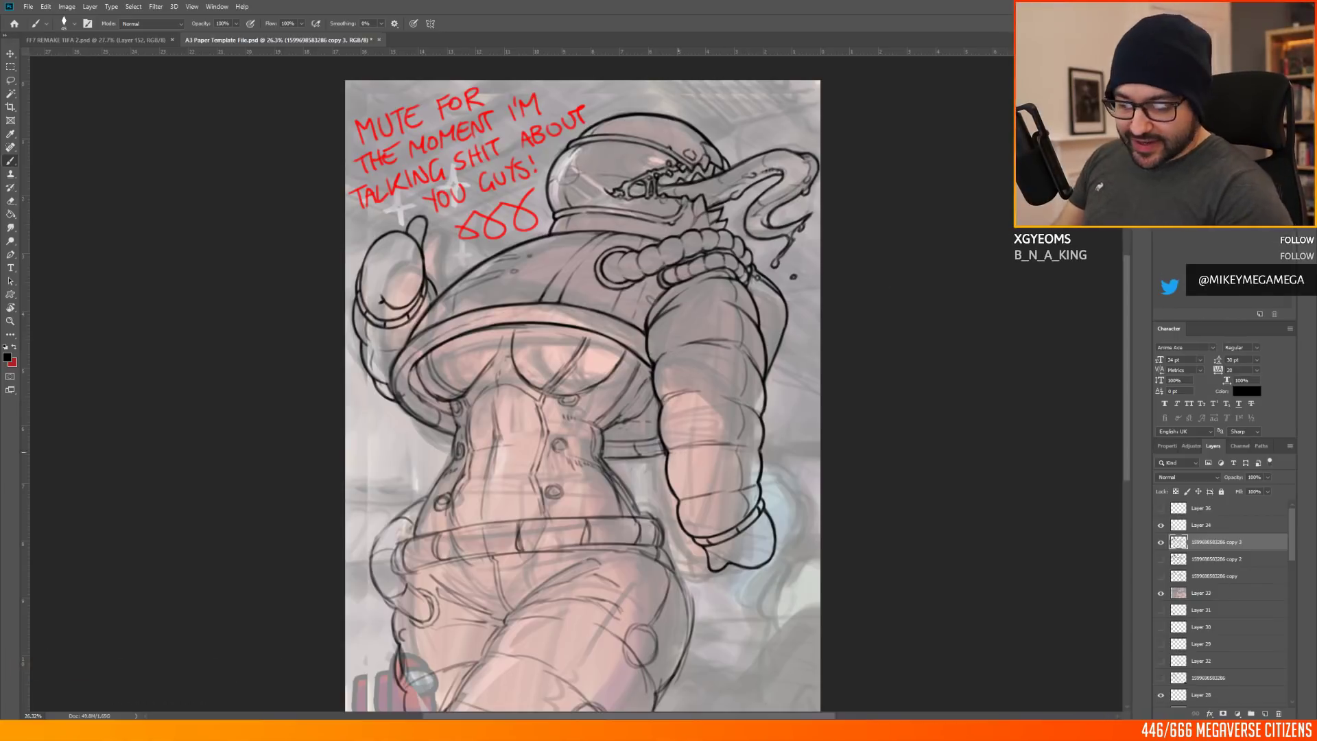
Step: Ink a heavier stroke on the outer rim of the jacket hem where it curves beneath the raised arm
scroll(409, 317, up, 1)
scroll(420, 305, up, 1)
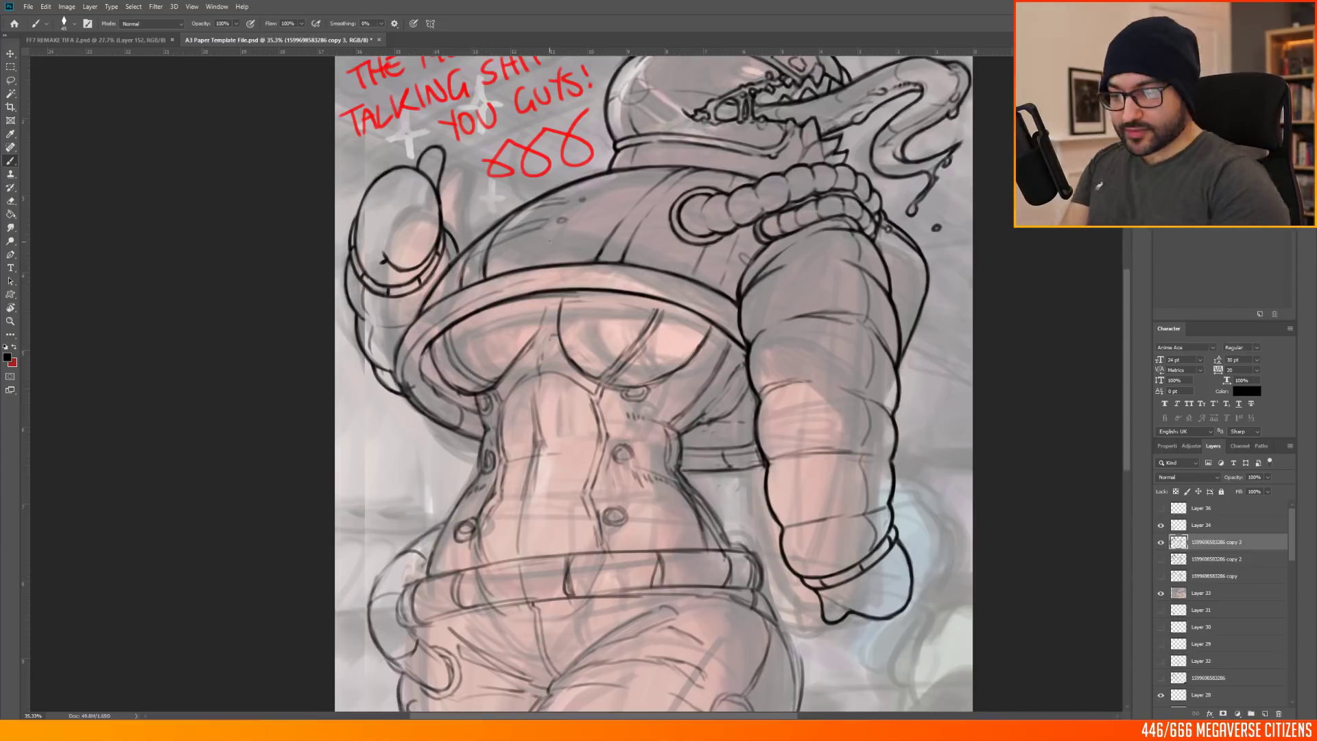
scroll(550, 240, down, 3)
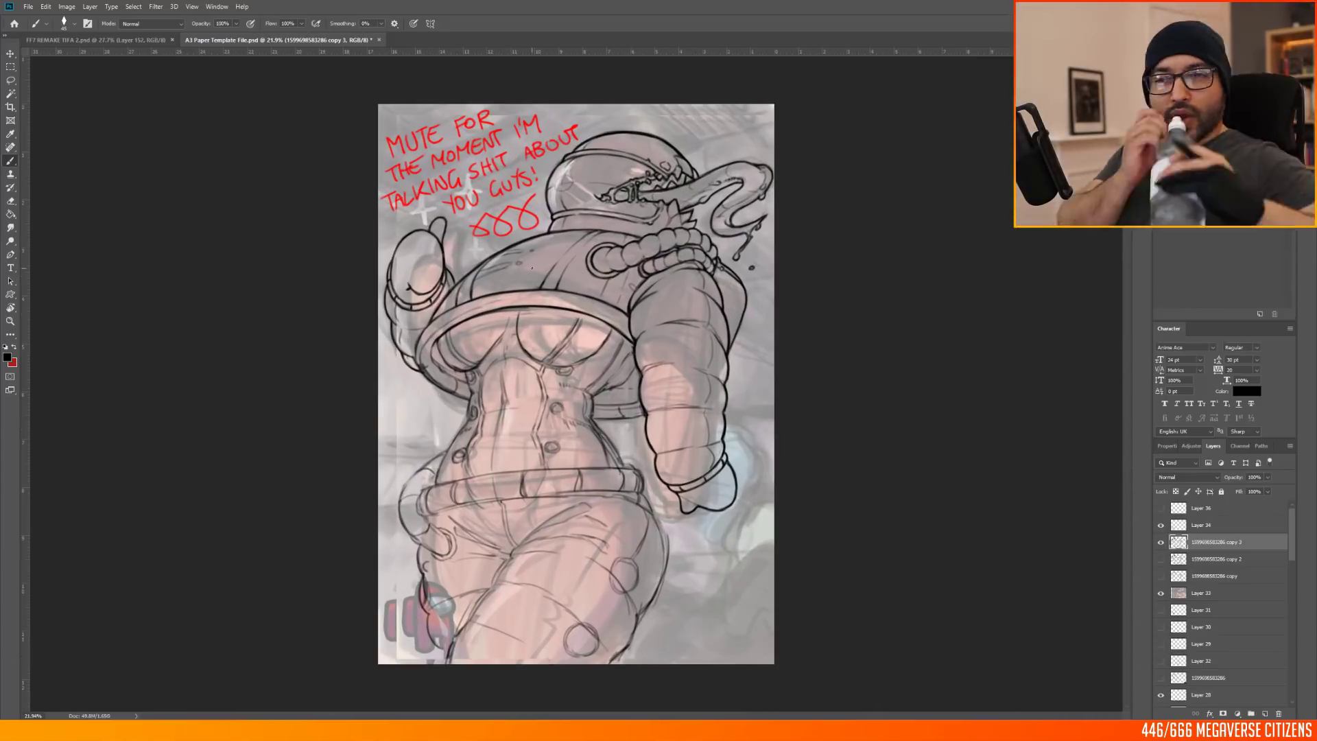
scroll(513, 323, up, 6)
key(r)
drag(514, 322, 448, 381)
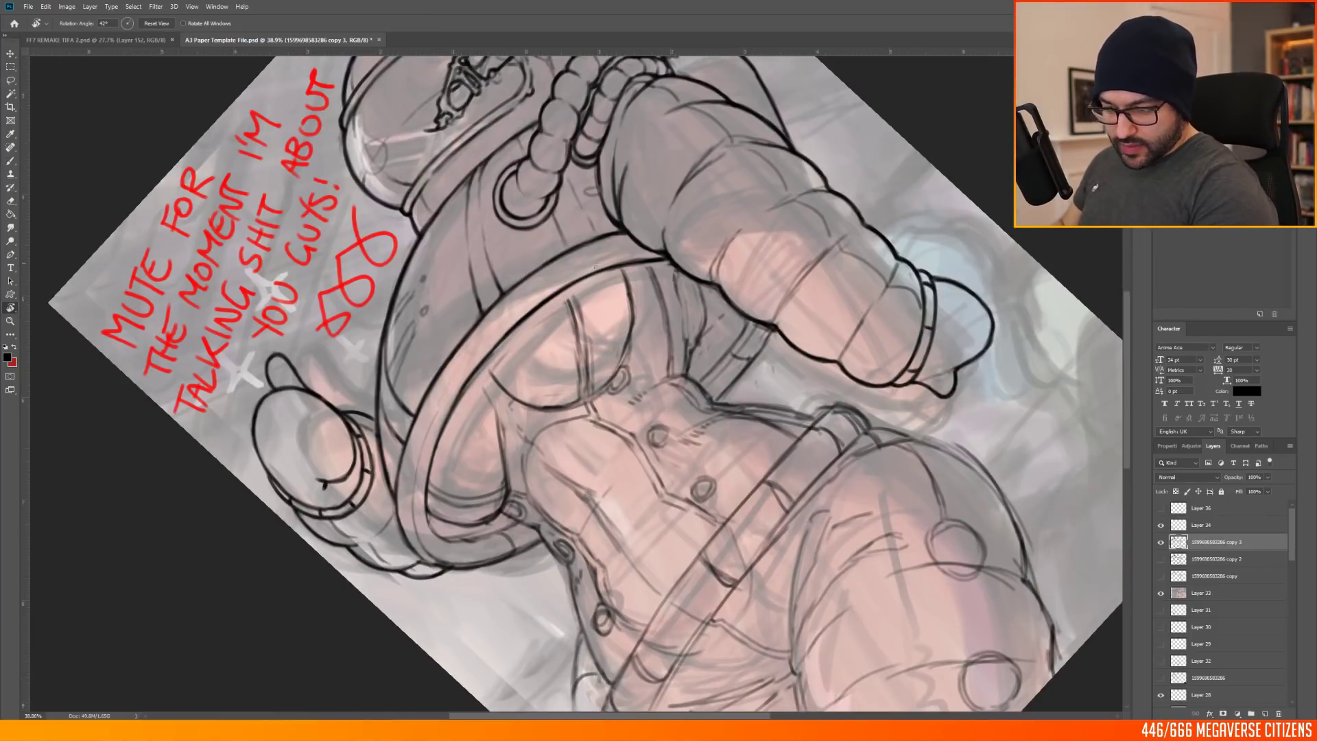
key(b)
drag(395, 500, 433, 563)
key(r)
mouse_move(433, 564)
mouse_down()
mouse_move(388, 514)
mouse_move(538, 156)
mouse_up()
key(b)
key(r)
key(Escape)
click(57, 71)
drag(343, 299, 786, 468)
drag(757, 388, 770, 379)
drag(342, 315, 787, 480)
drag(756, 394, 781, 374)
key(ctrl+d)
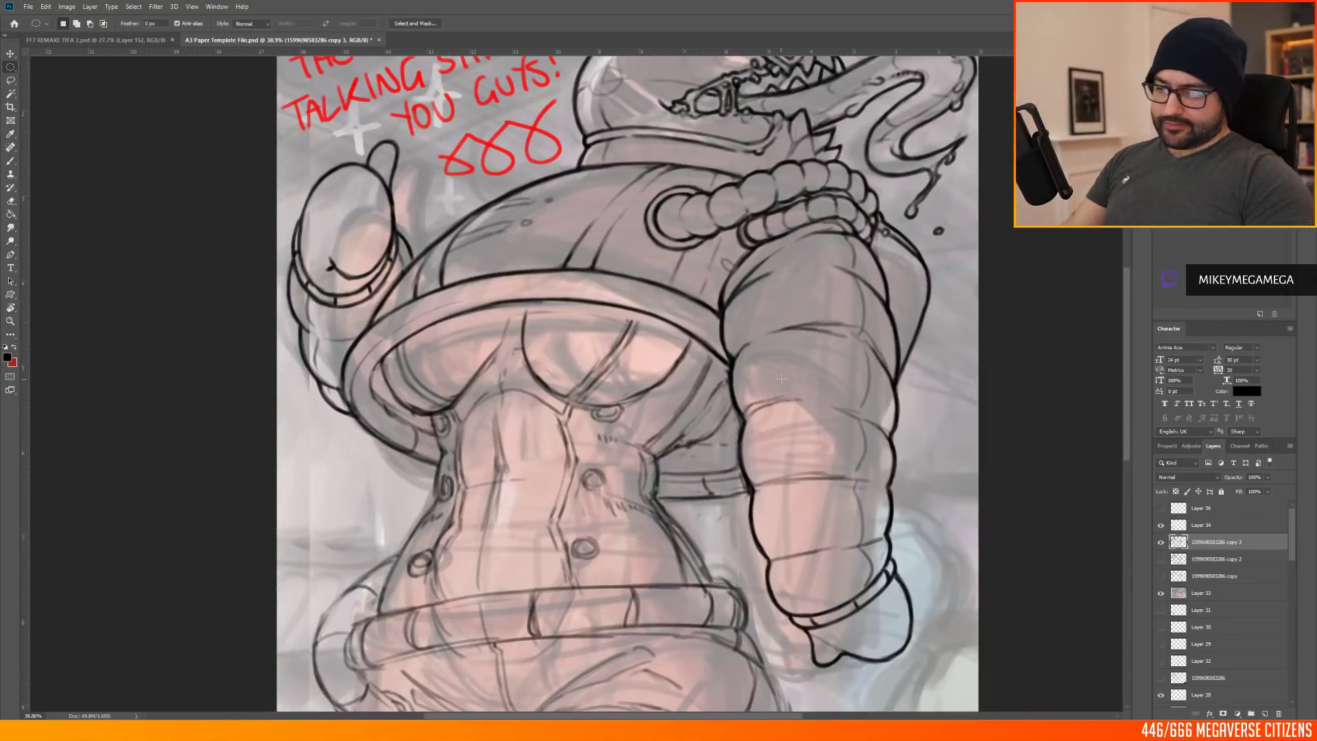
Step: Ink the inner edge of the jacket opening with the Brush at its end nearest the raised arm
scroll(707, 288, down, 1)
scroll(456, 282, up, 6)
key(b)
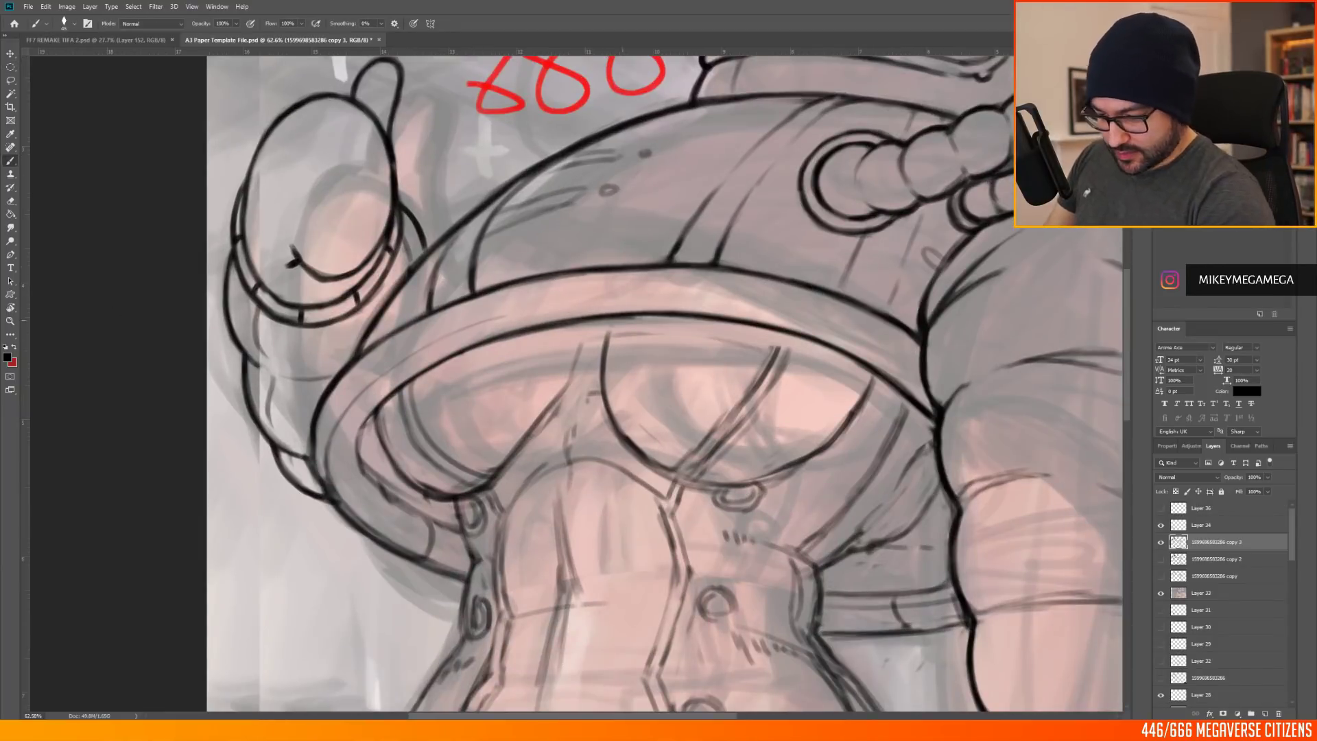
drag(369, 433, 363, 472)
scroll(350, 288, down, 7)
scroll(583, 357, up, 4)
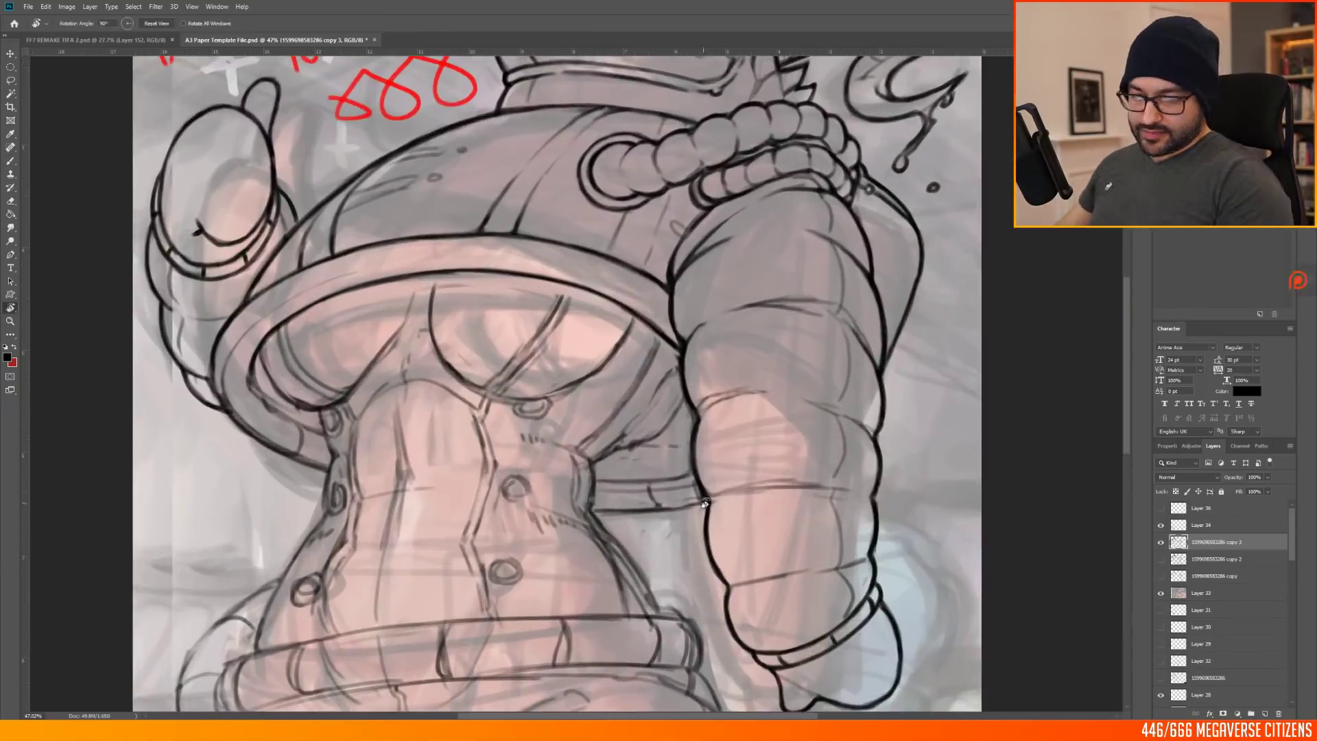
key(r)
drag(677, 336, 503, 302)
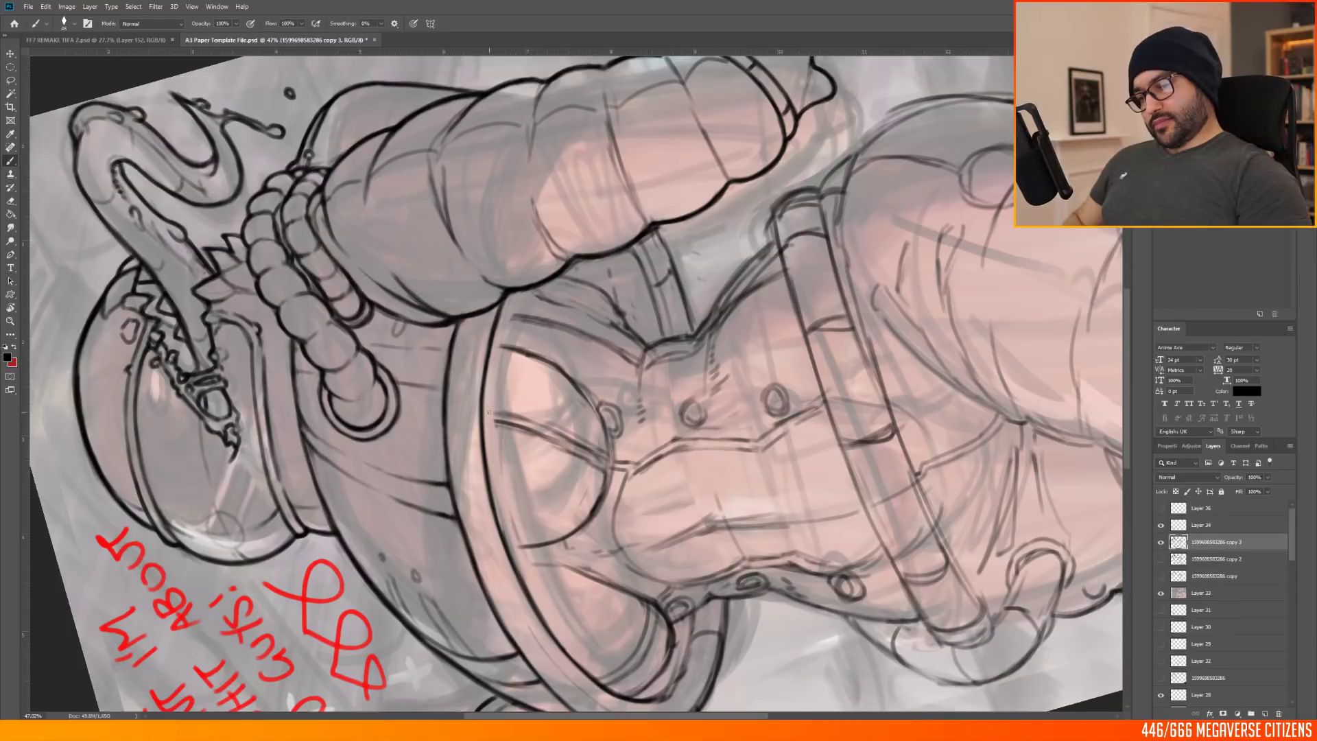
key(r)
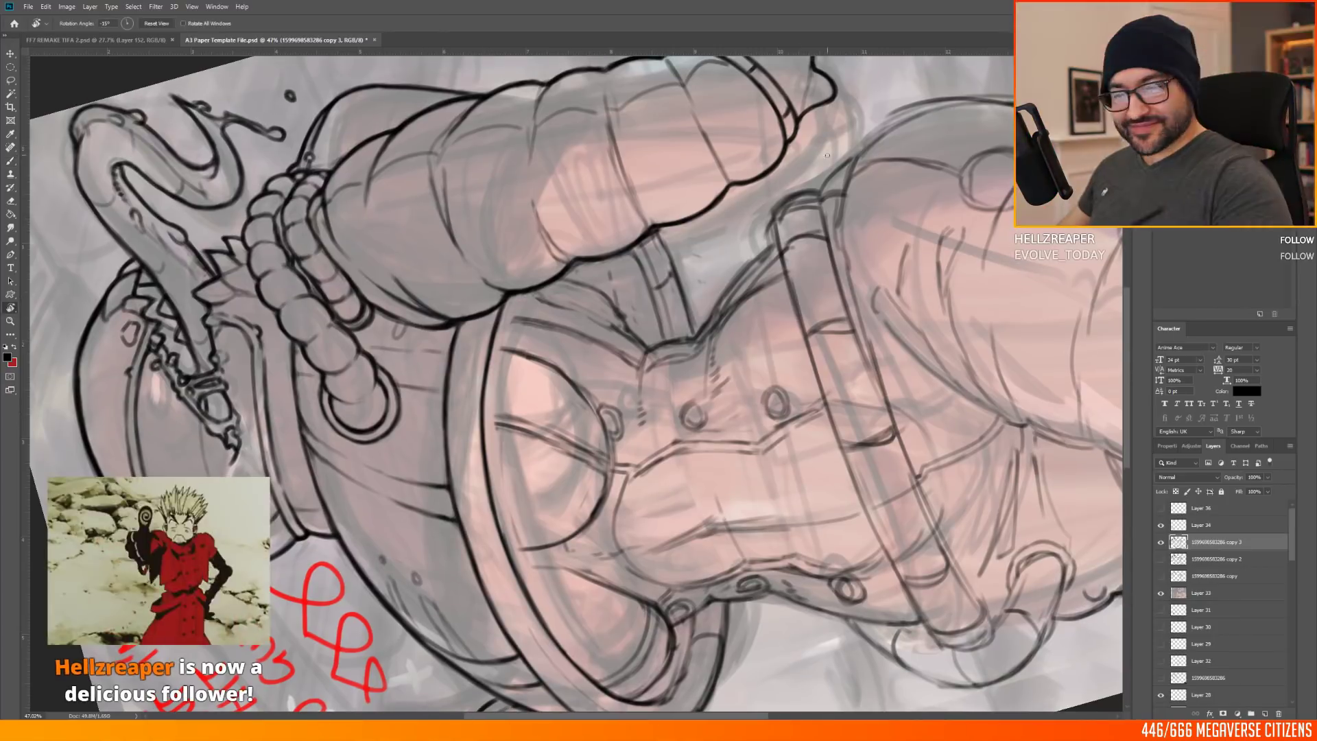
drag(522, 221, 748, 376)
scroll(577, 384, down, 8)
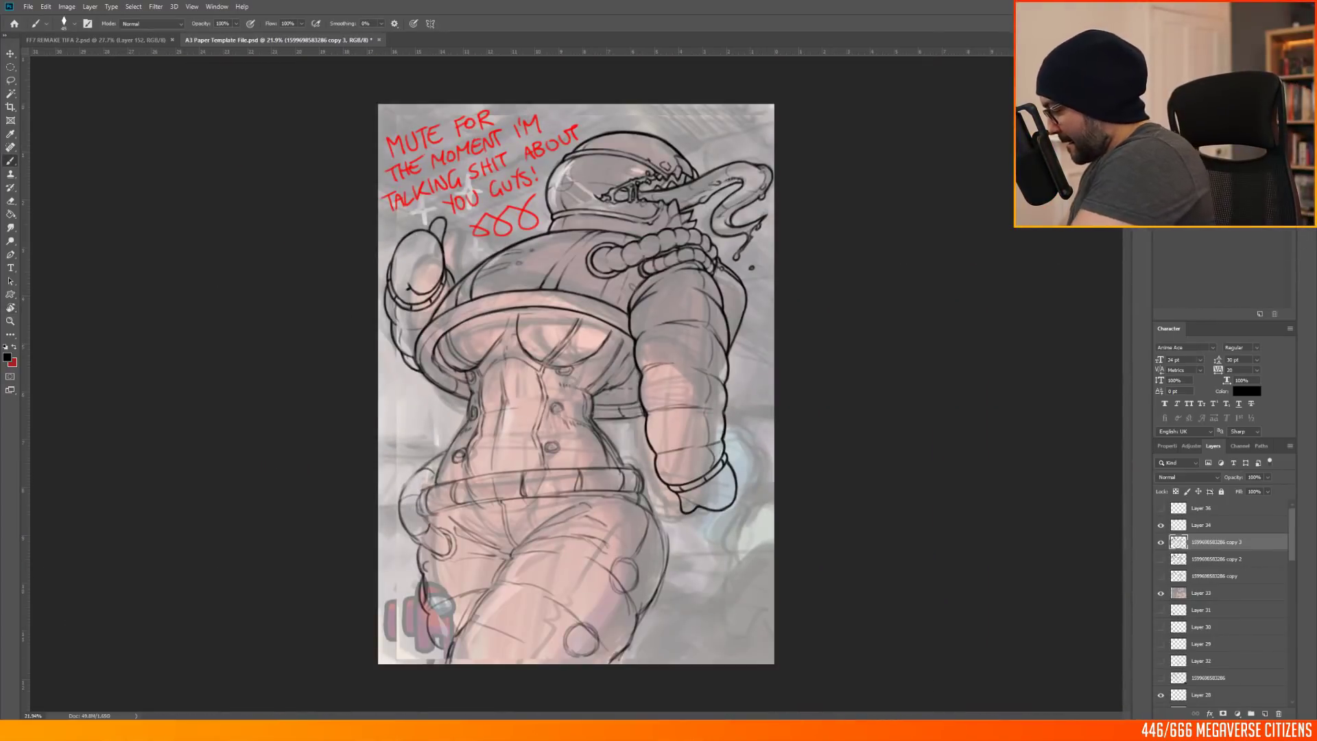
scroll(562, 354, up, 2)
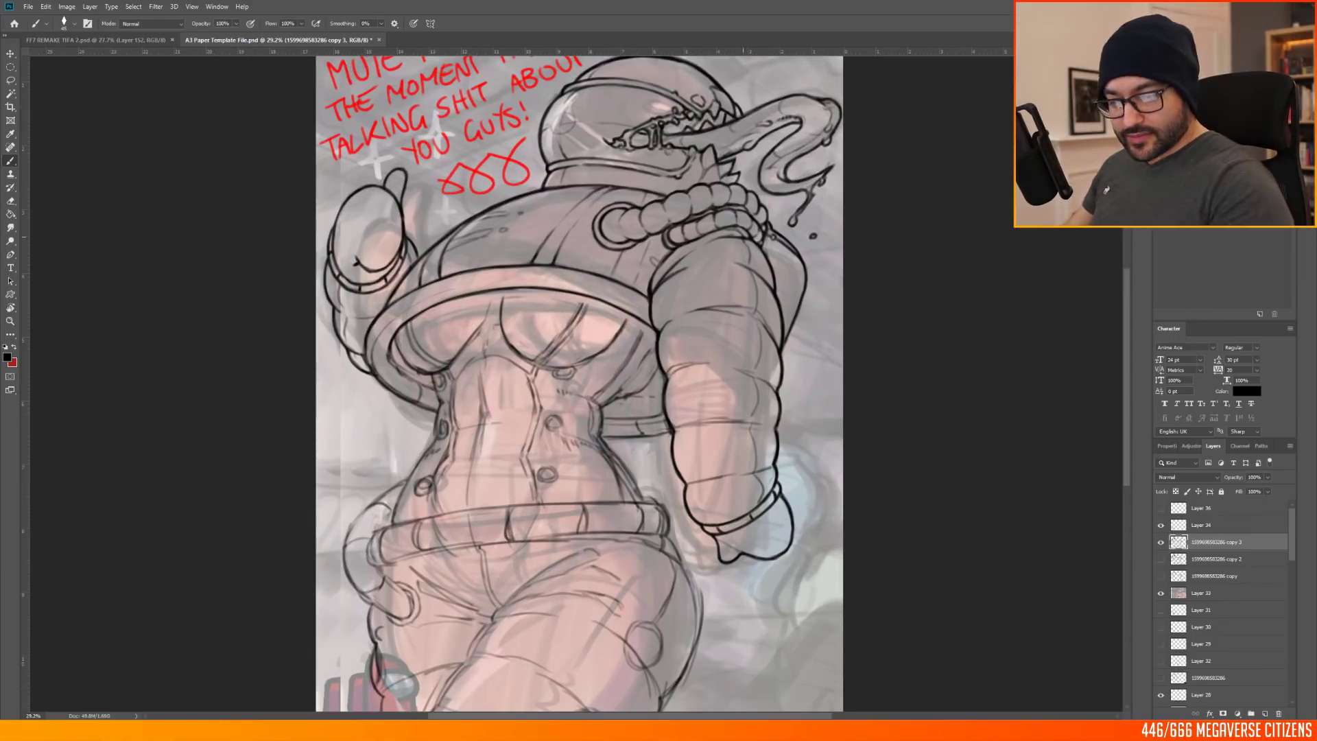
Step: Ink heavier strokes along the inner edge of the hem across the chest opening and undo the last stroke
key(r)
drag(621, 197, 763, 429)
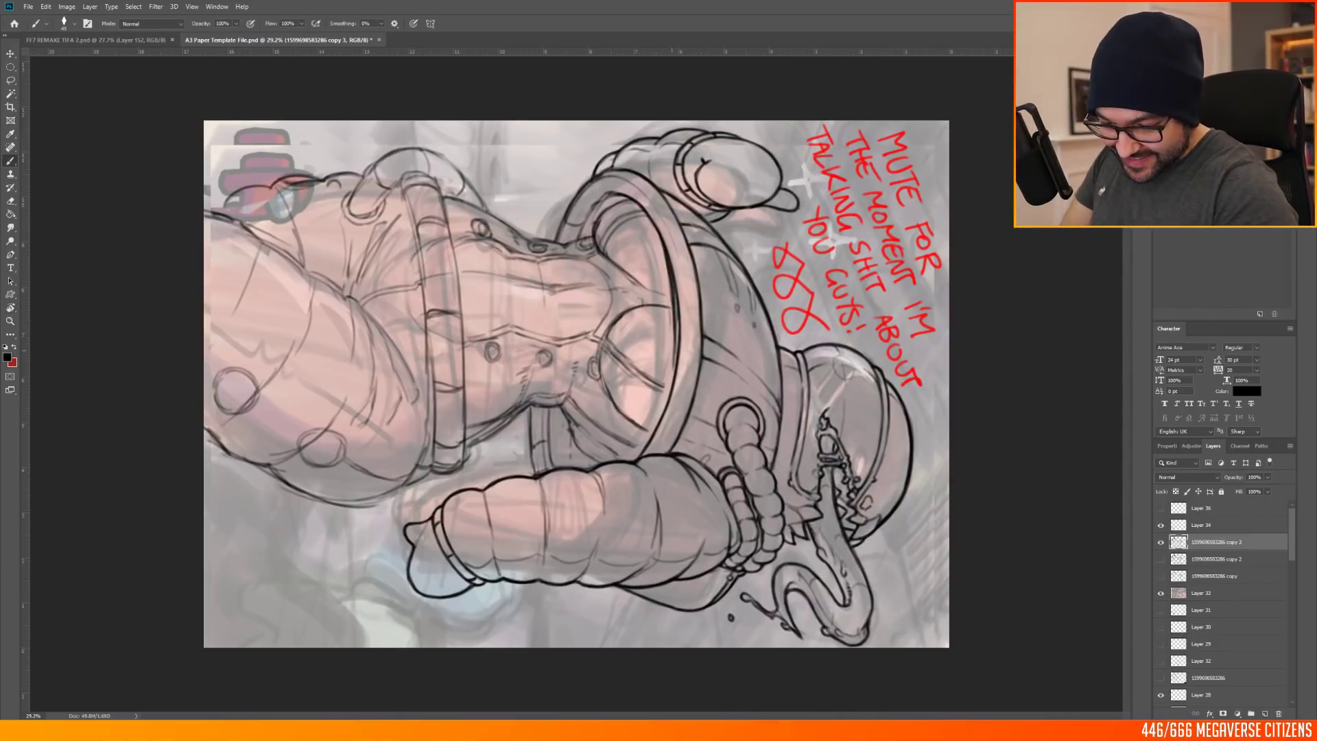
key(r)
drag(671, 402, 474, 249)
scroll(474, 274, up, 4)
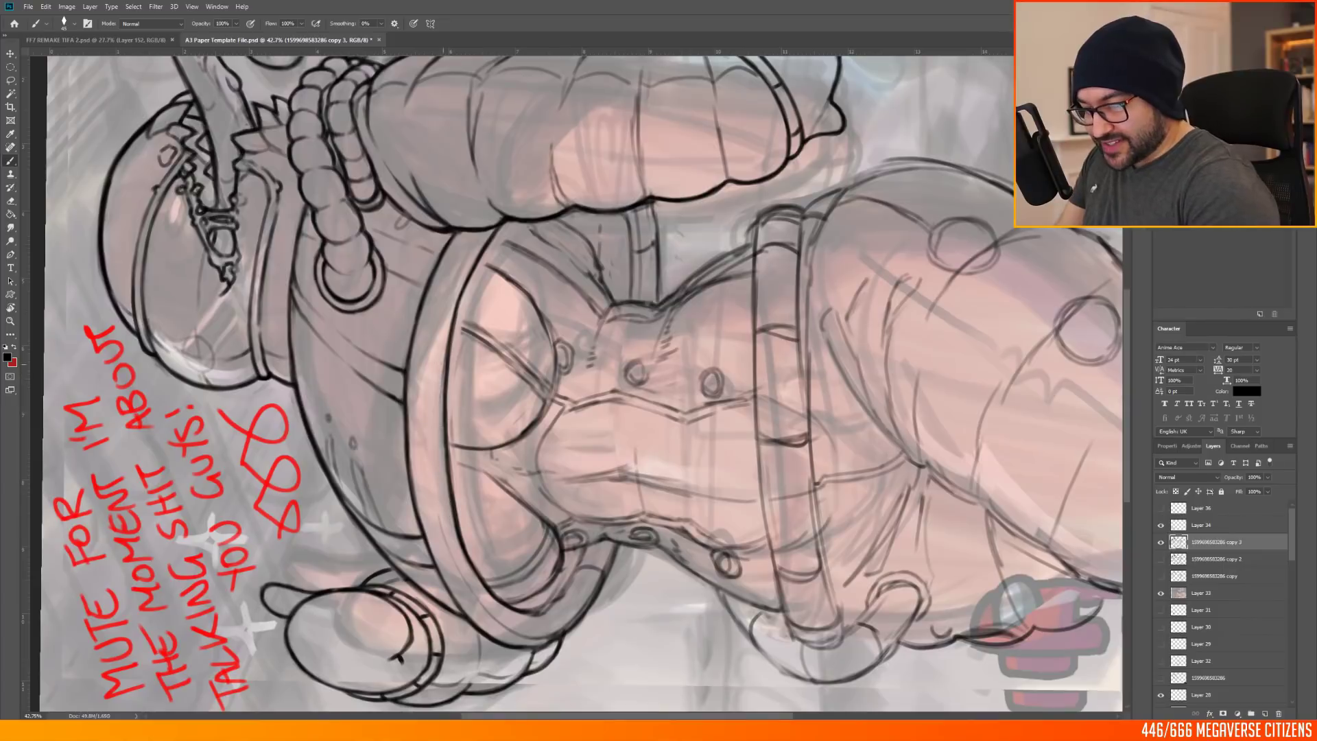
drag(450, 360, 484, 255)
drag(450, 469, 480, 576)
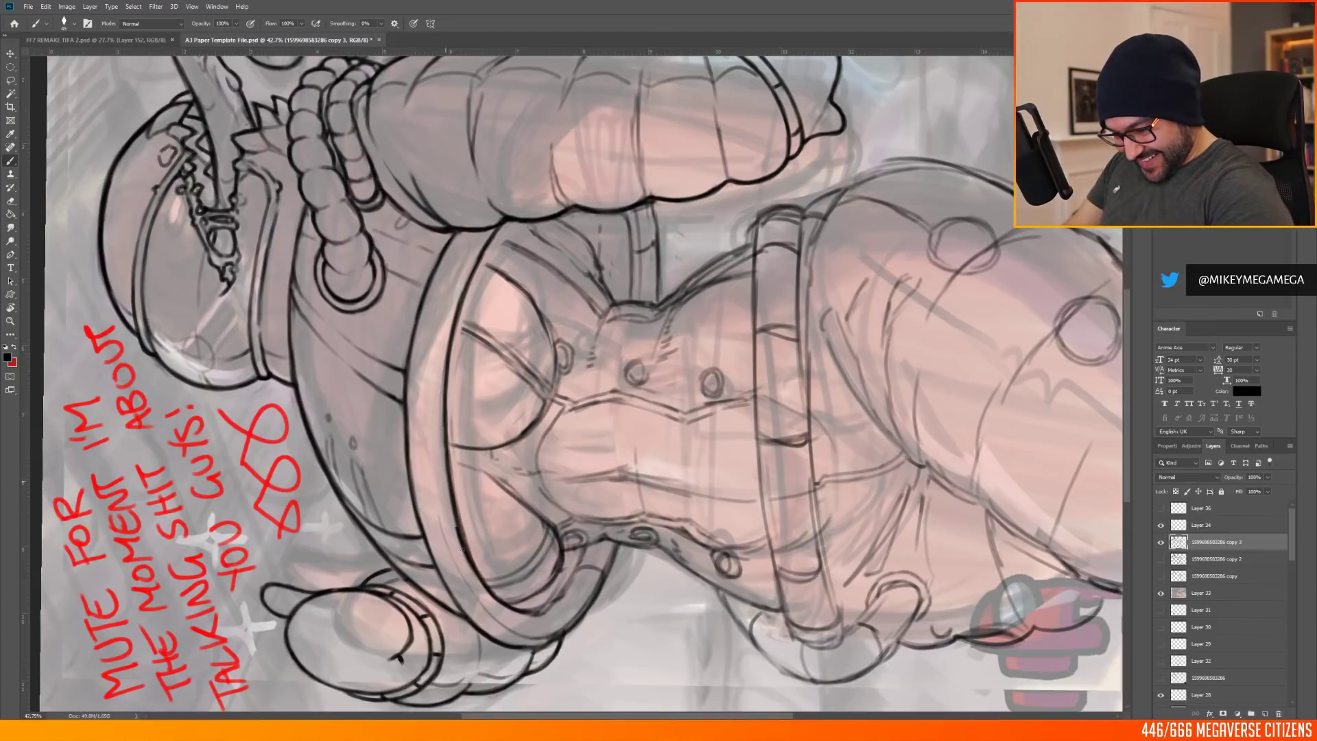
key(ctrl+z)
Step: Redraw the jacket's back hem between the waist and the lowered arm as a heavier curve
scroll(547, 459, down, 5)
key(r)
drag(547, 248, 633, 510)
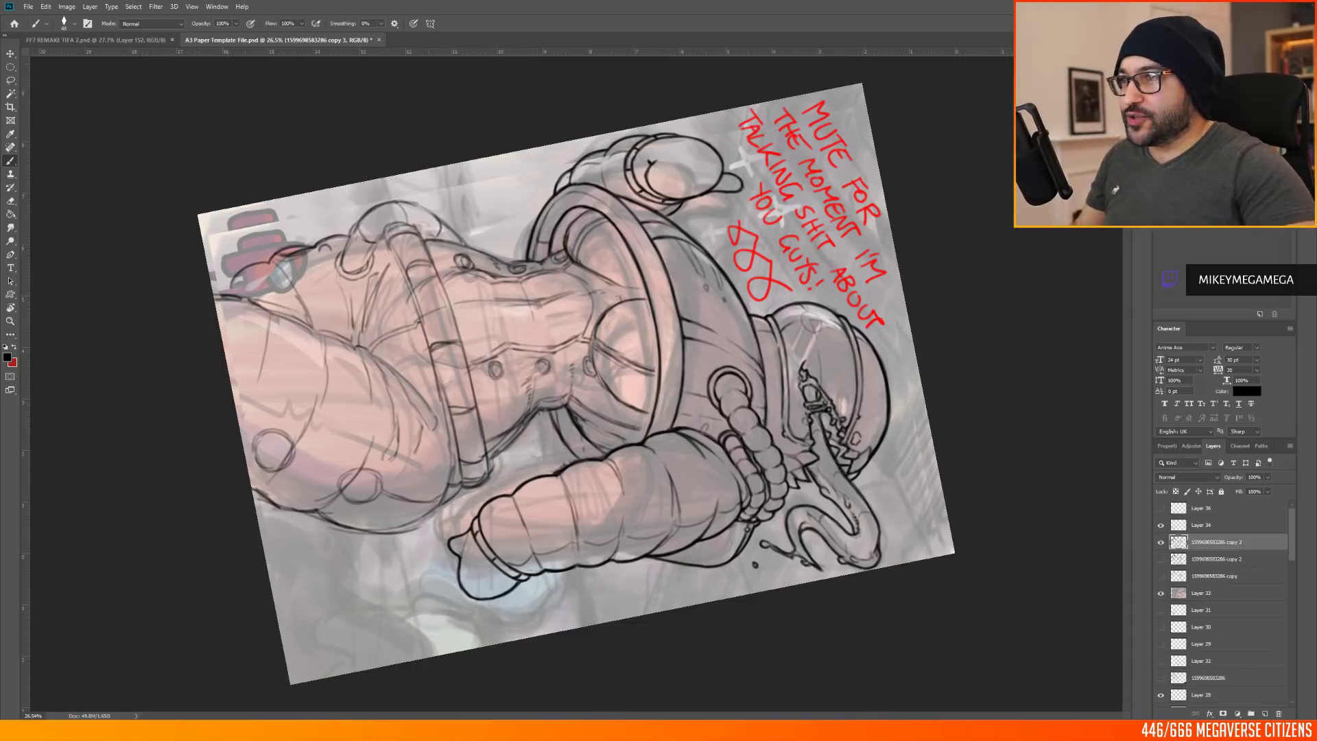
key(ctrl+z)
drag(552, 411, 580, 461)
key(r)
drag(924, 171, 973, 291)
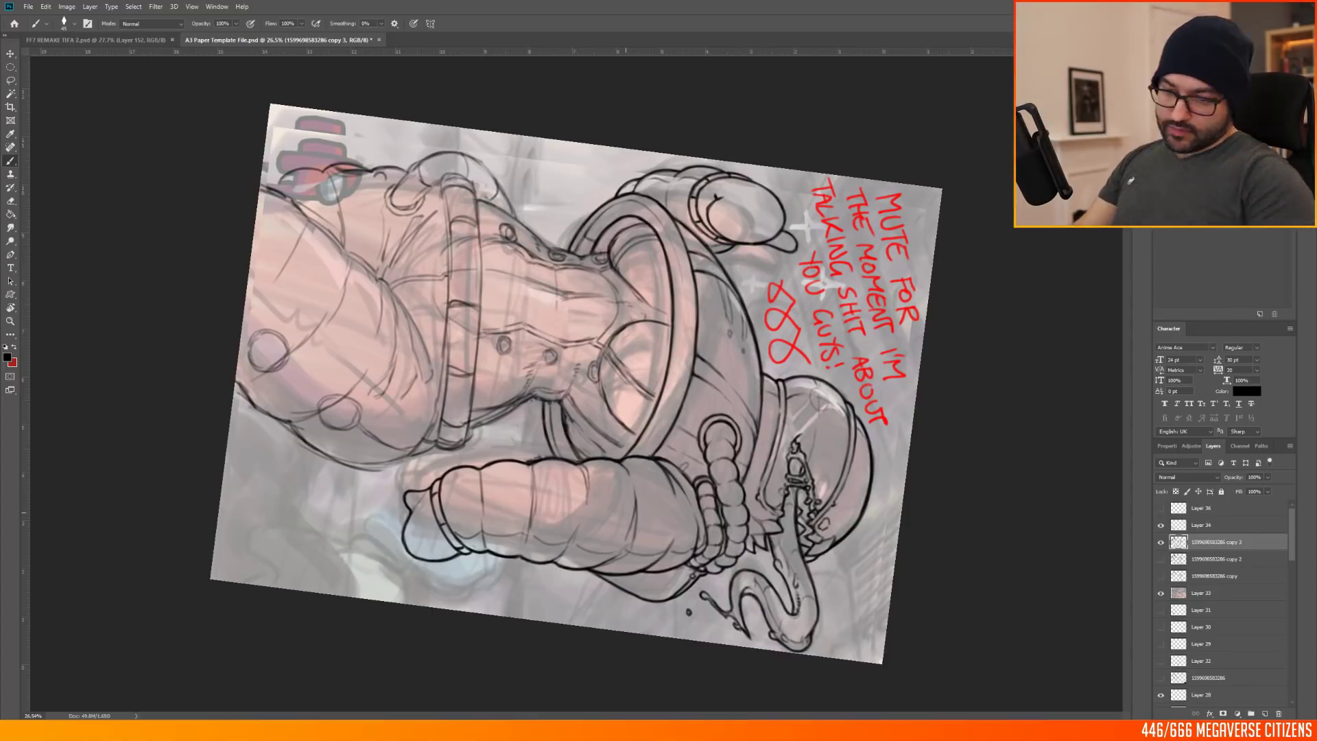
key(r)
key(Escape)
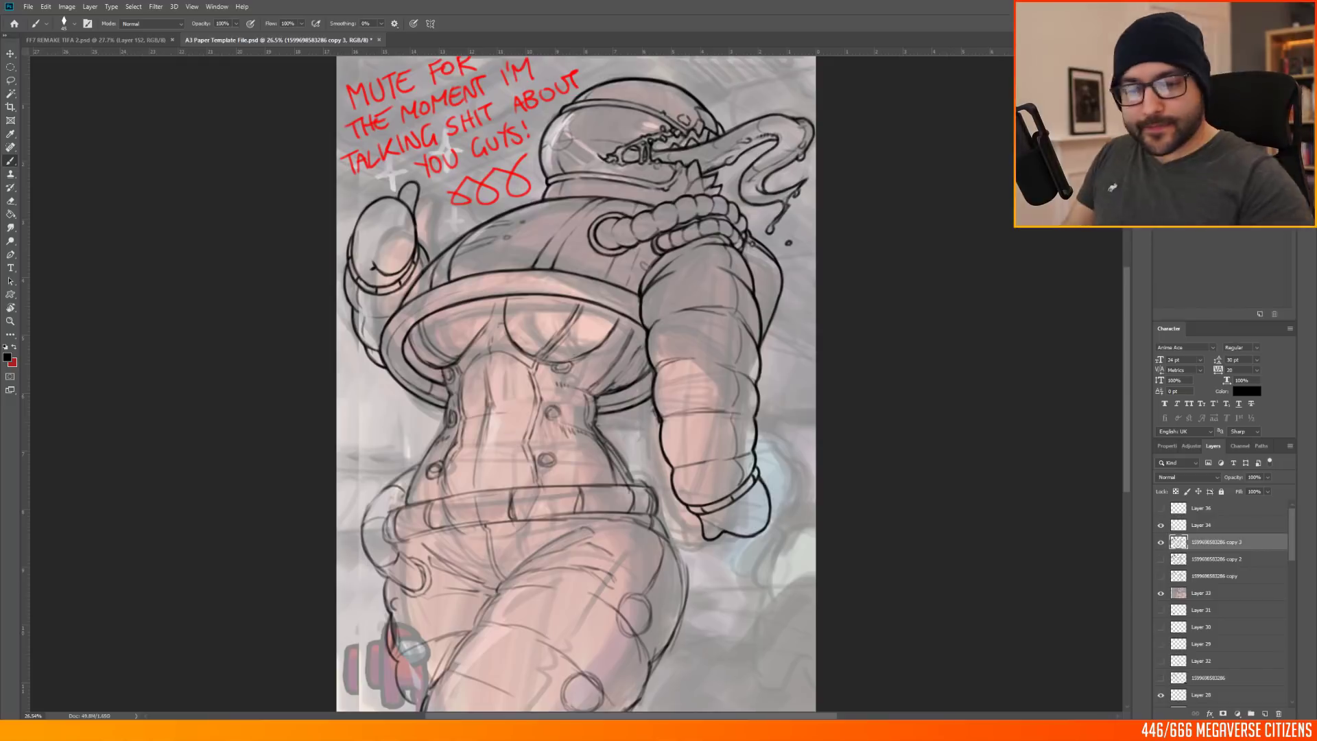
Step: Thicken the inner contour of the jacket opening beside the chest on the raised arm's side
scroll(616, 387, up, 2)
scroll(694, 325, down, 6)
scroll(521, 350, up, 4)
mouse_move(405, 330)
mouse_down()
mouse_move(404, 358)
mouse_move(454, 378)
mouse_up()
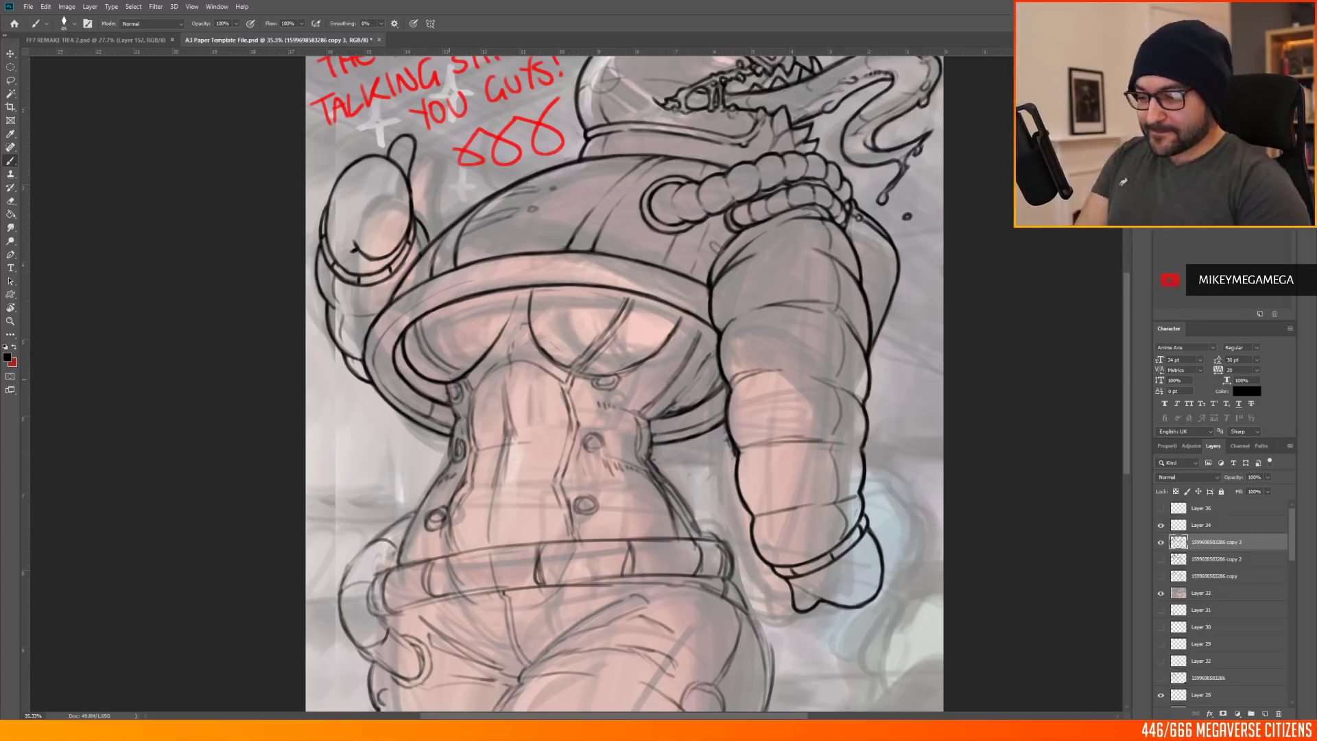
scroll(449, 378, down, 2)
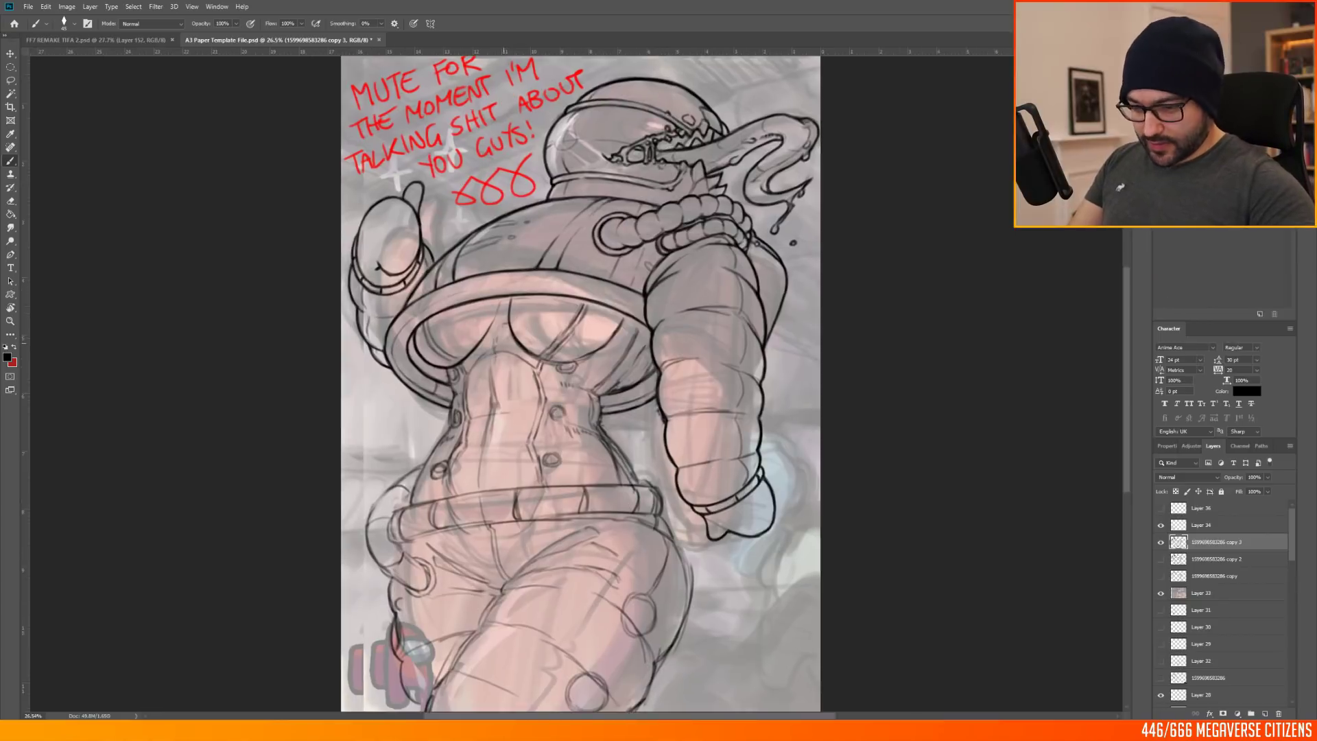
Step: Ink the waist contour on the raised arm's side from the jacket hem down to the waistband with heavier strokes
scroll(447, 360, up, 2)
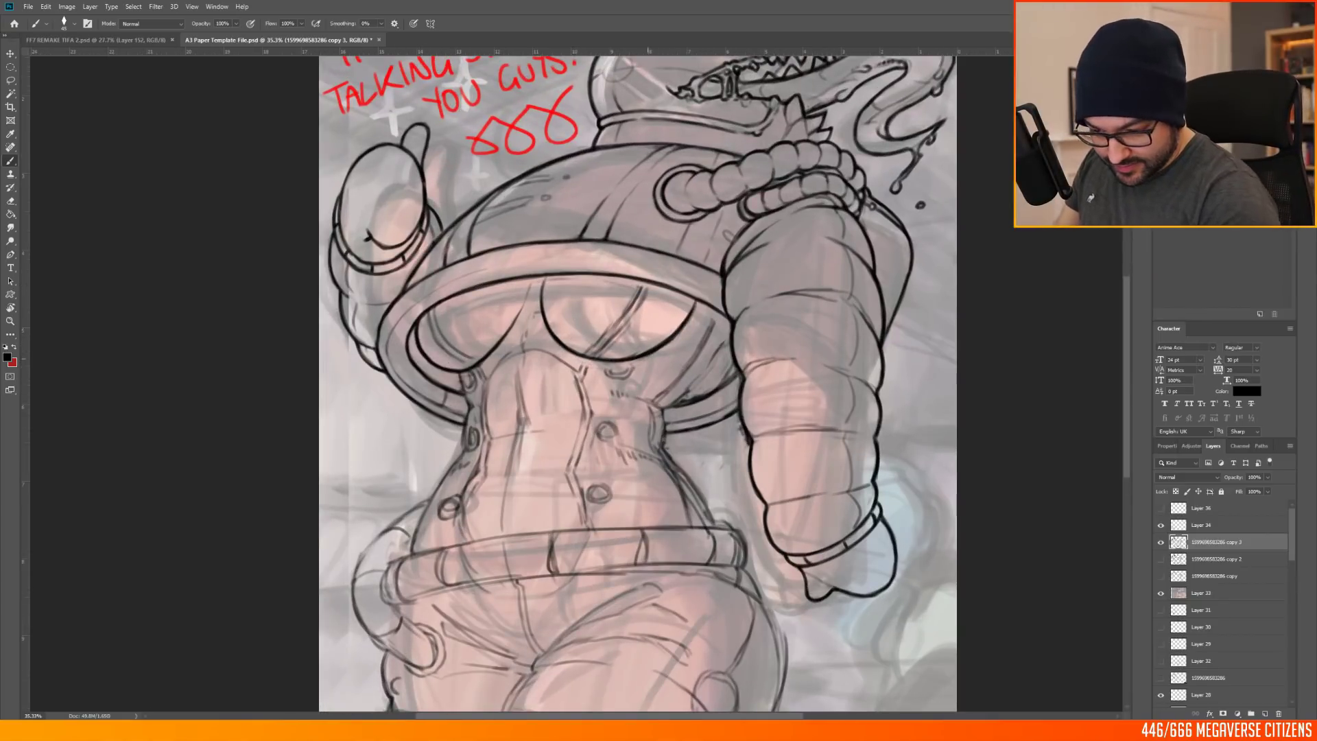
key(r)
drag(618, 369, 706, 317)
key(r)
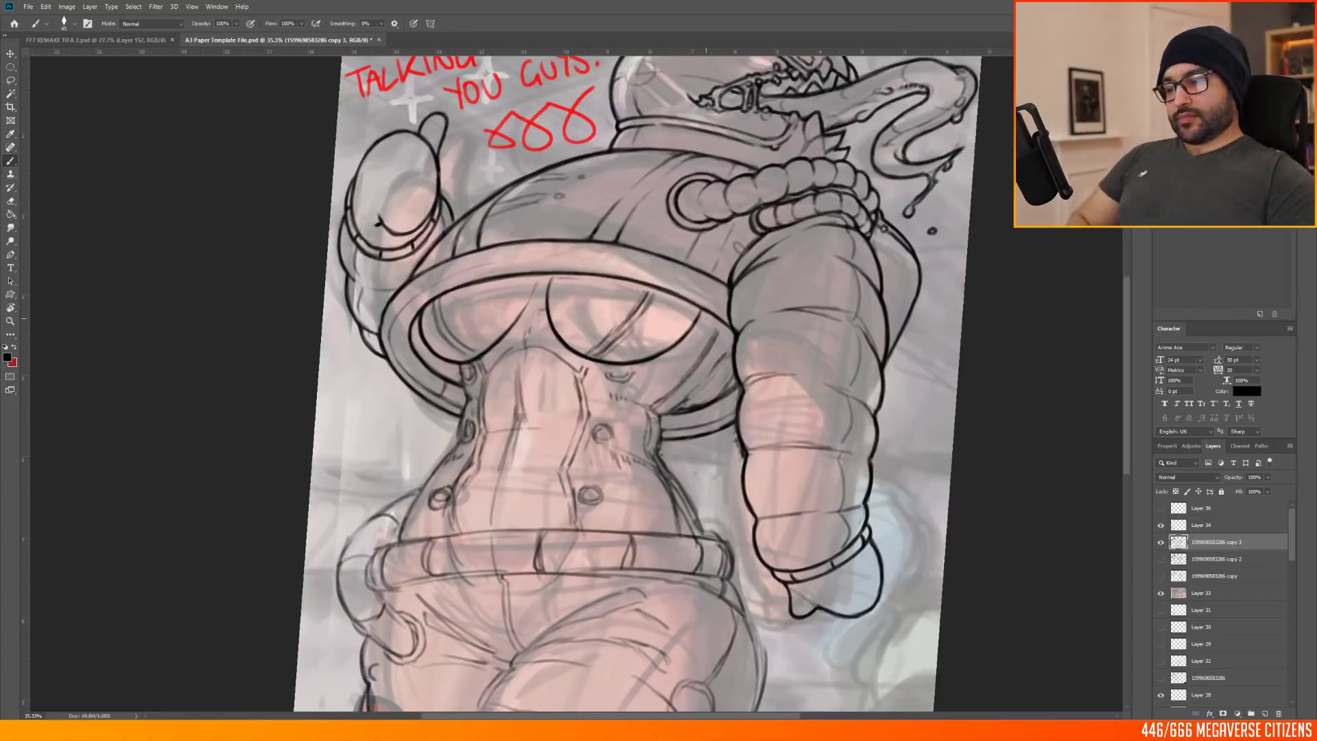
drag(467, 397, 452, 450)
drag(399, 541, 458, 441)
scroll(520, 408, down, 1)
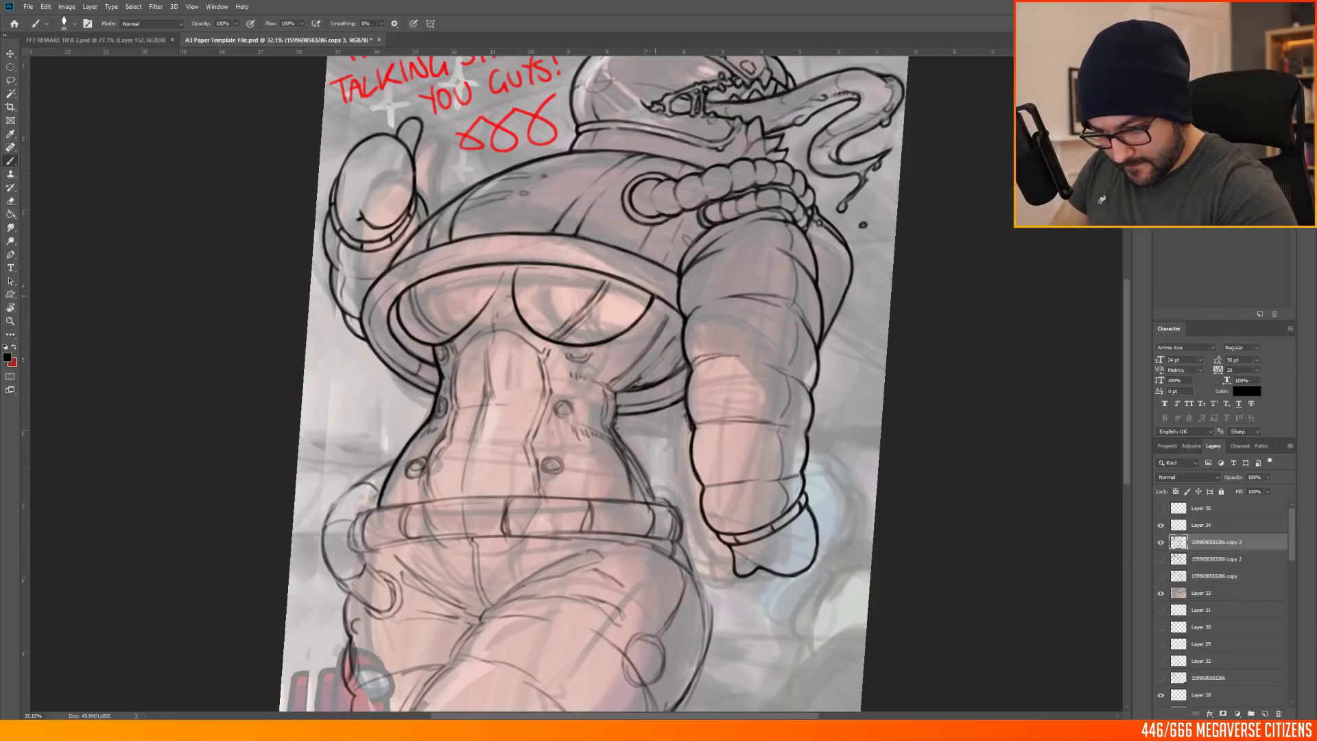
scroll(549, 405, down, 5)
key(Escape)
scroll(588, 350, up, 4)
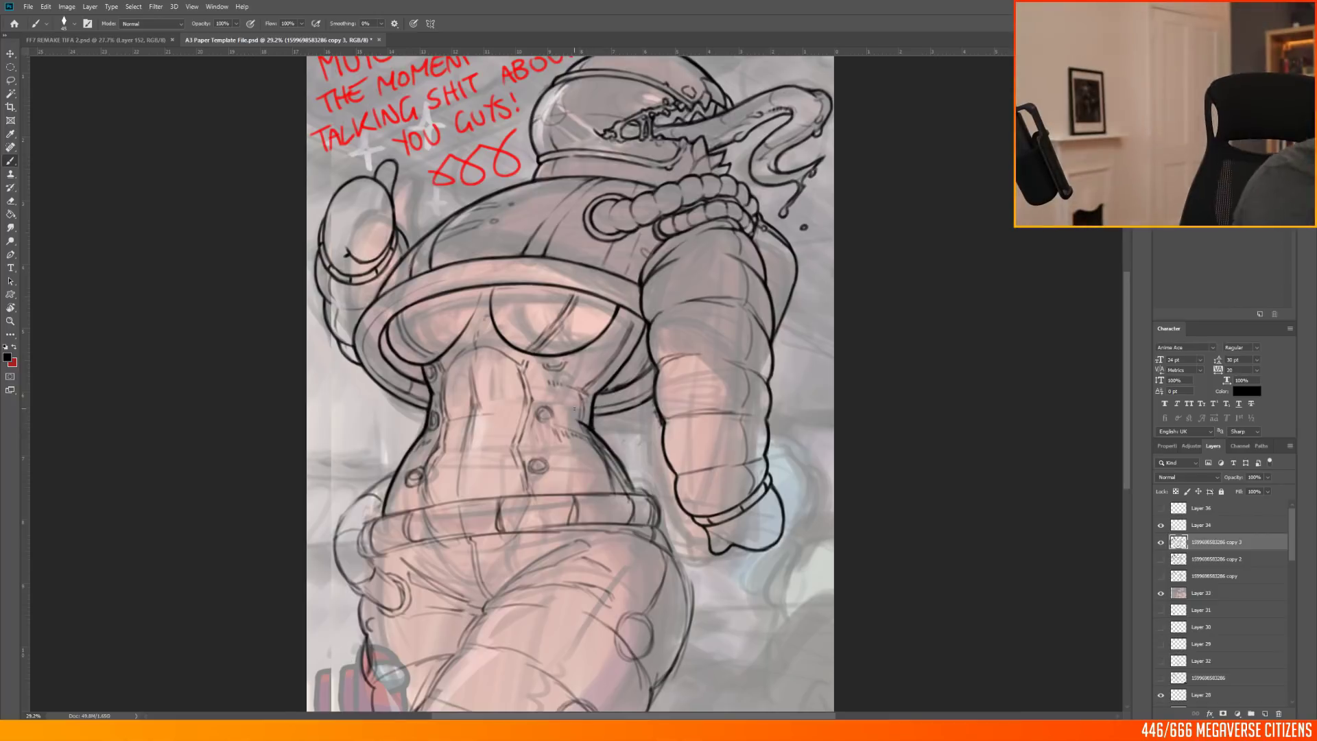
Step: Ink the abdominal muscle lines across the bare midriff and undo the last few strokes
drag(537, 450, 528, 494)
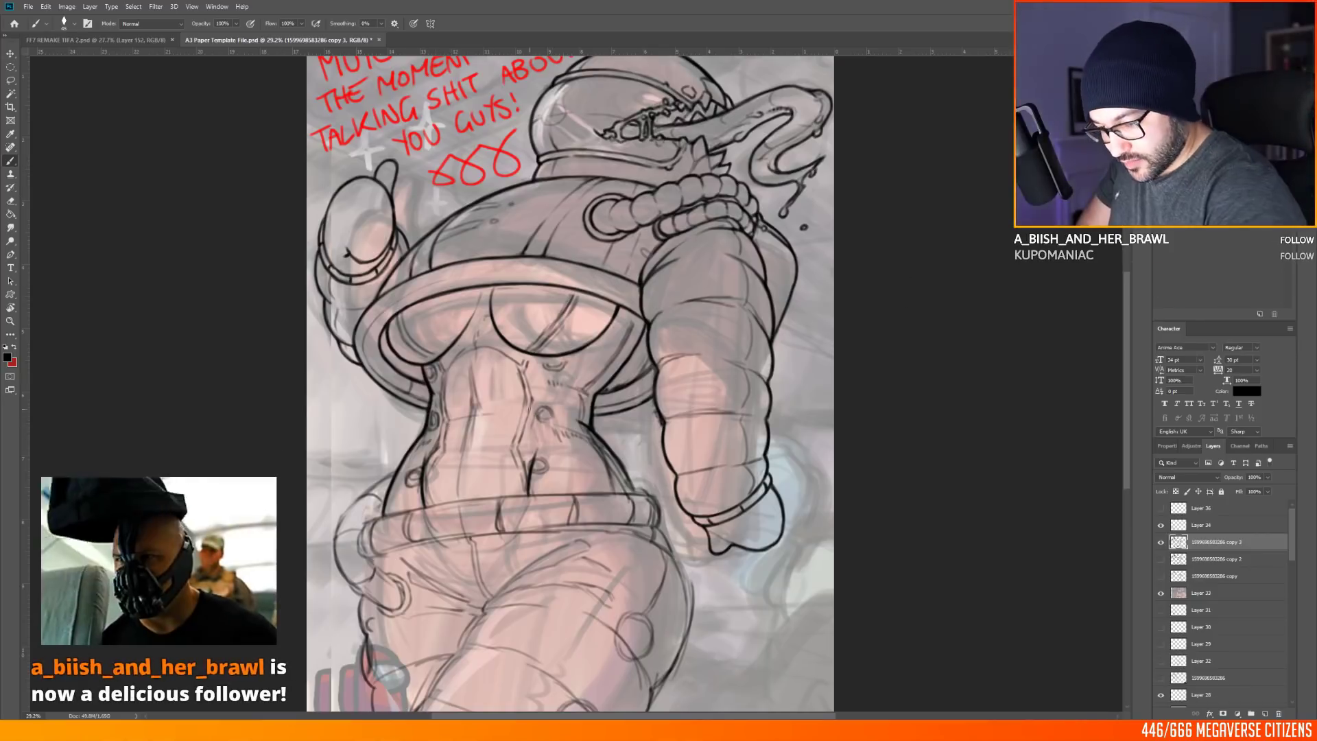
scroll(410, 497, up, 3)
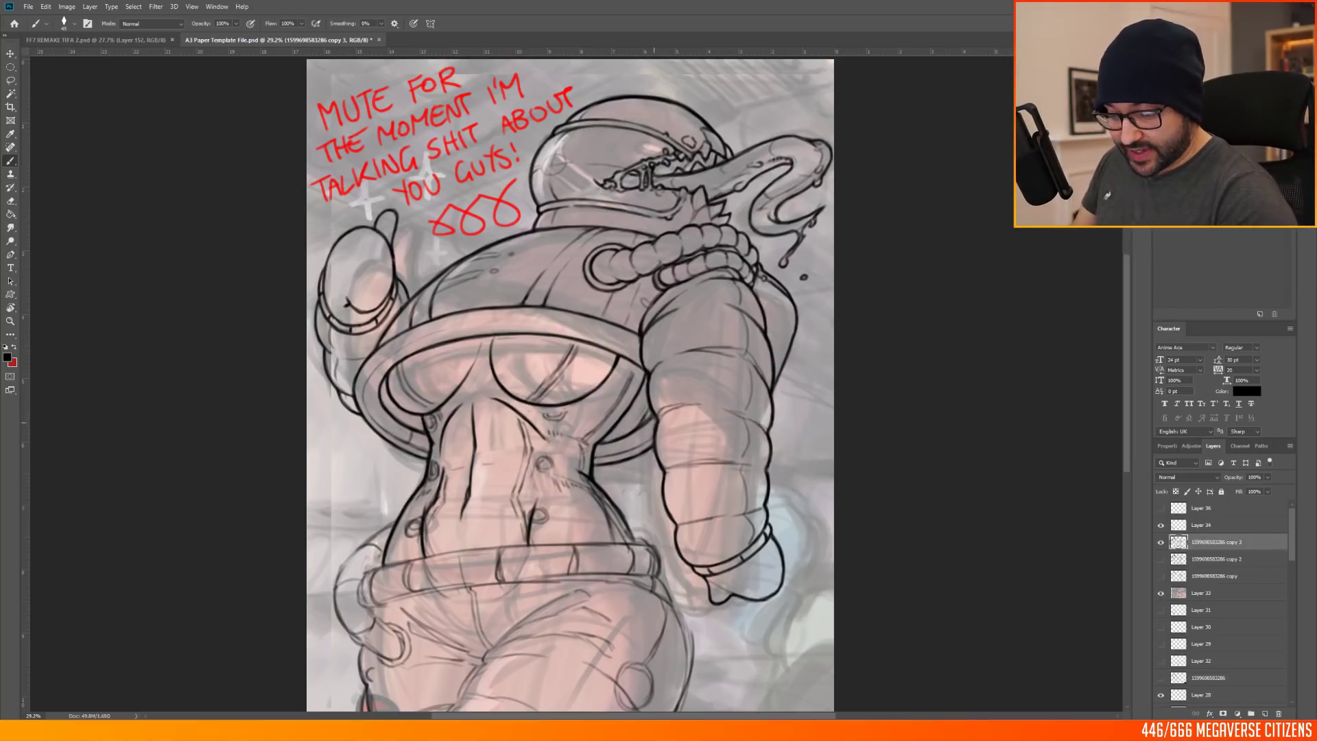
scroll(683, 372, down, 3)
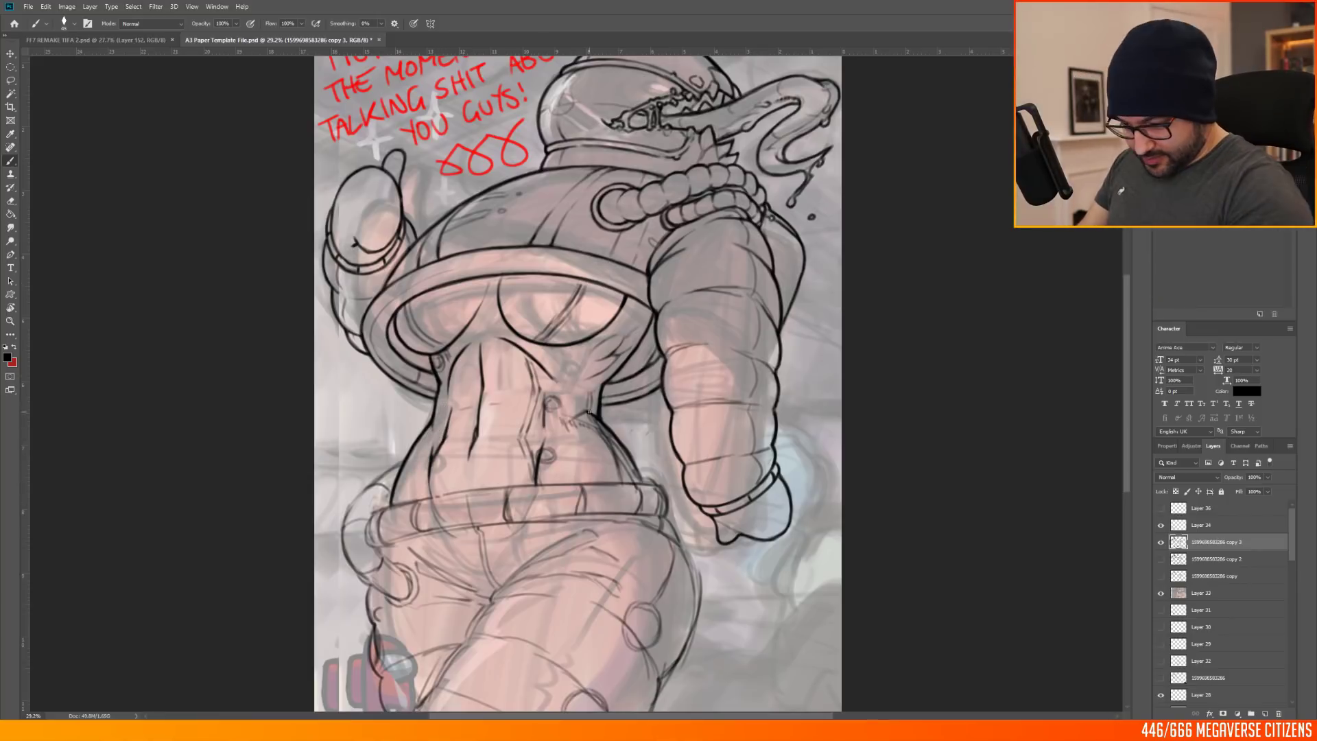
scroll(519, 215, down, 1)
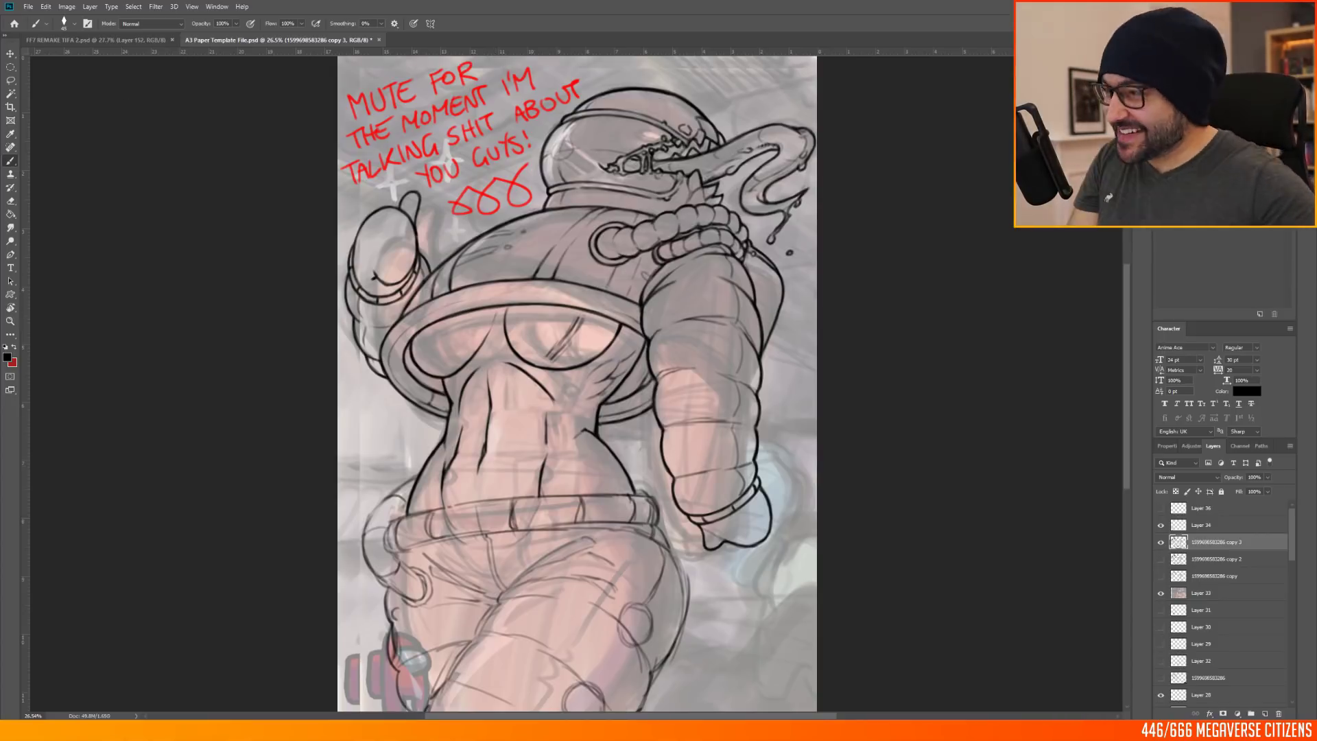
key(ctrl+z)
key(ctrl+z)
key(ctrl+z)
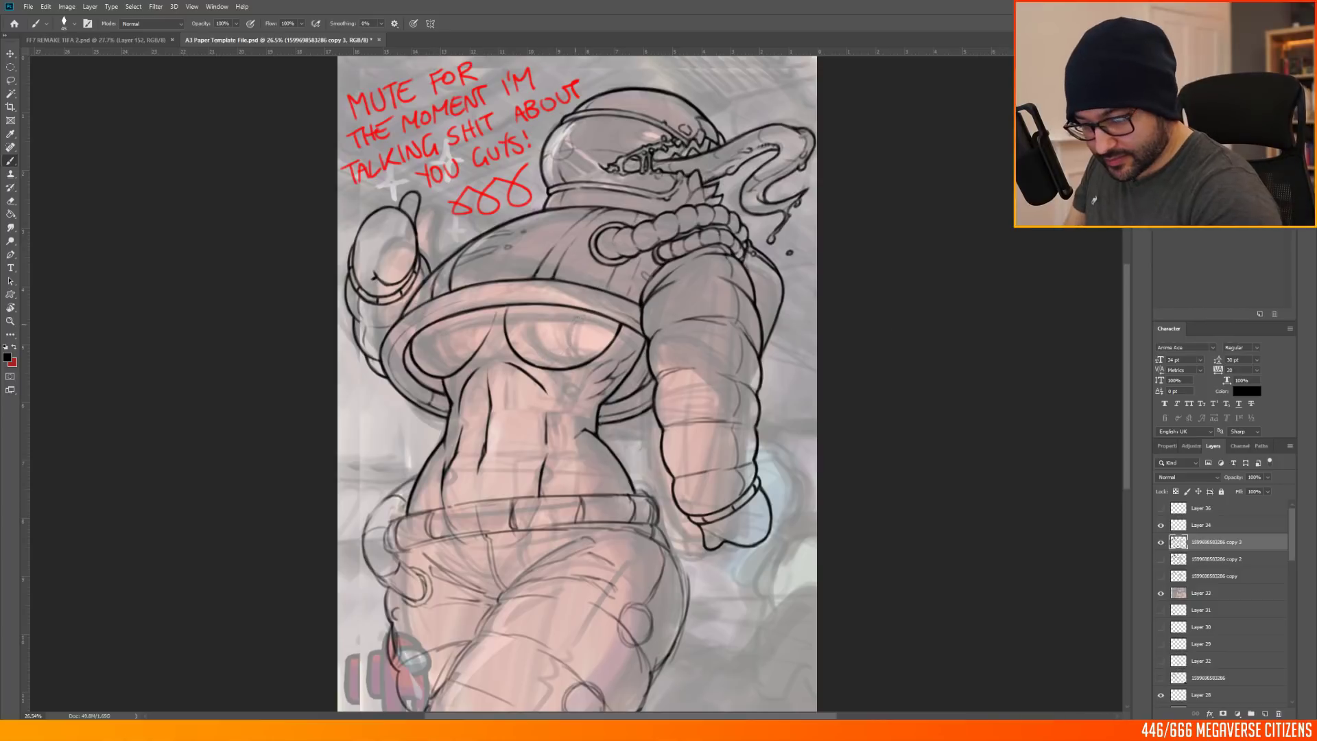
Step: Ink the short crease lines on the jacket's upper chest near the raised arm
scroll(535, 371, down, 6)
scroll(497, 319, up, 9)
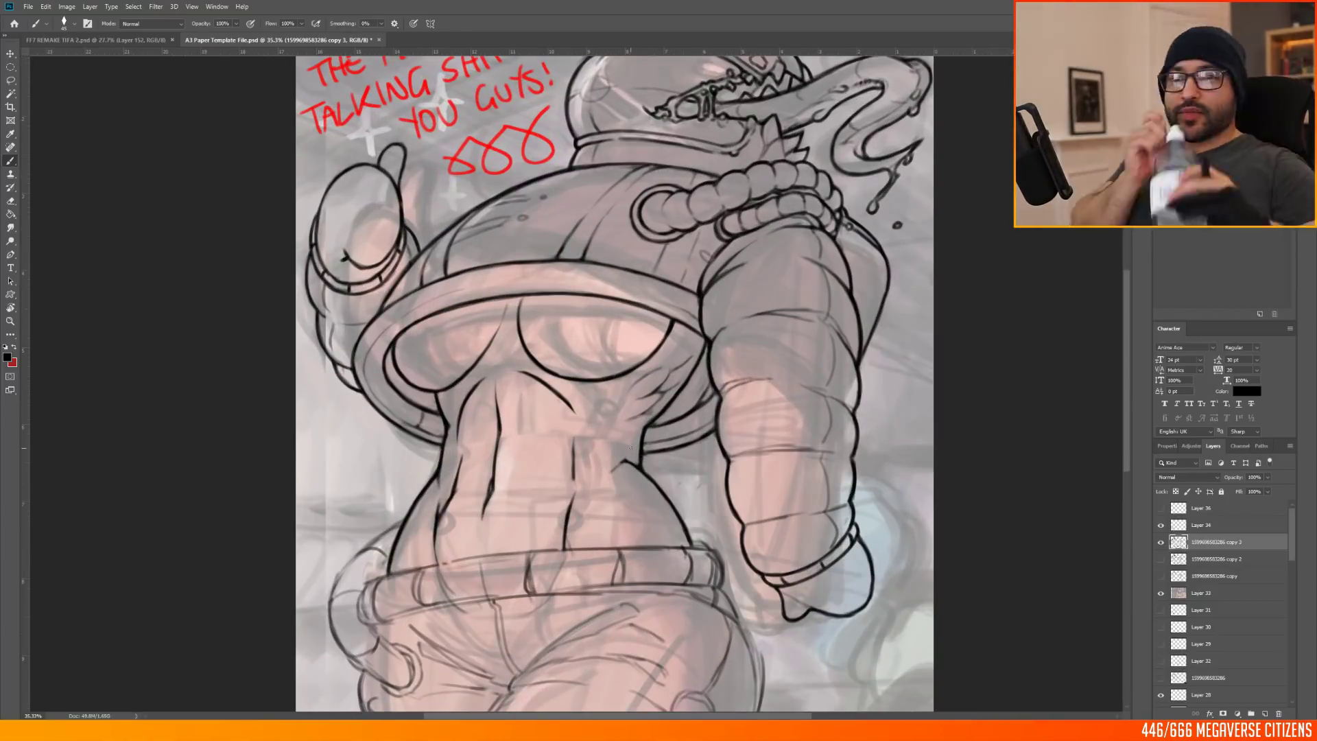
key(r)
drag(788, 371, 621, 180)
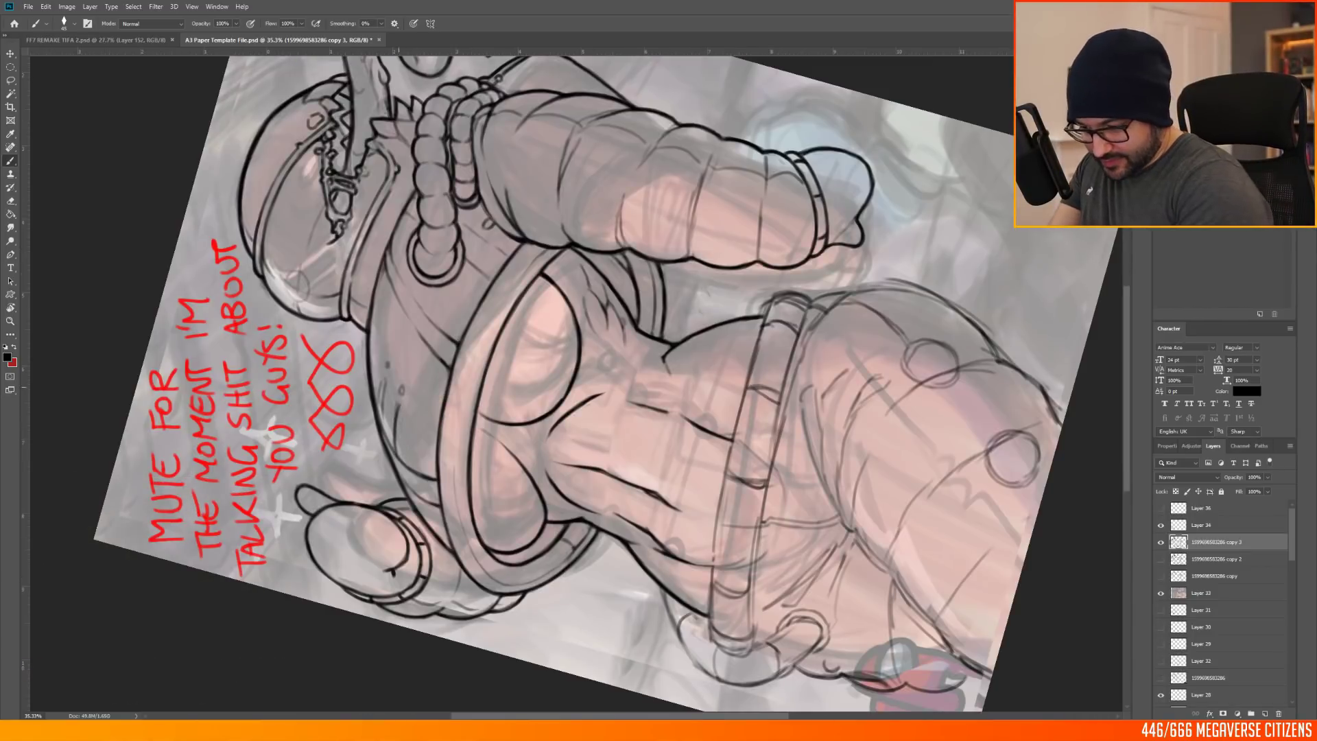
key(r)
drag(404, 365, 413, 330)
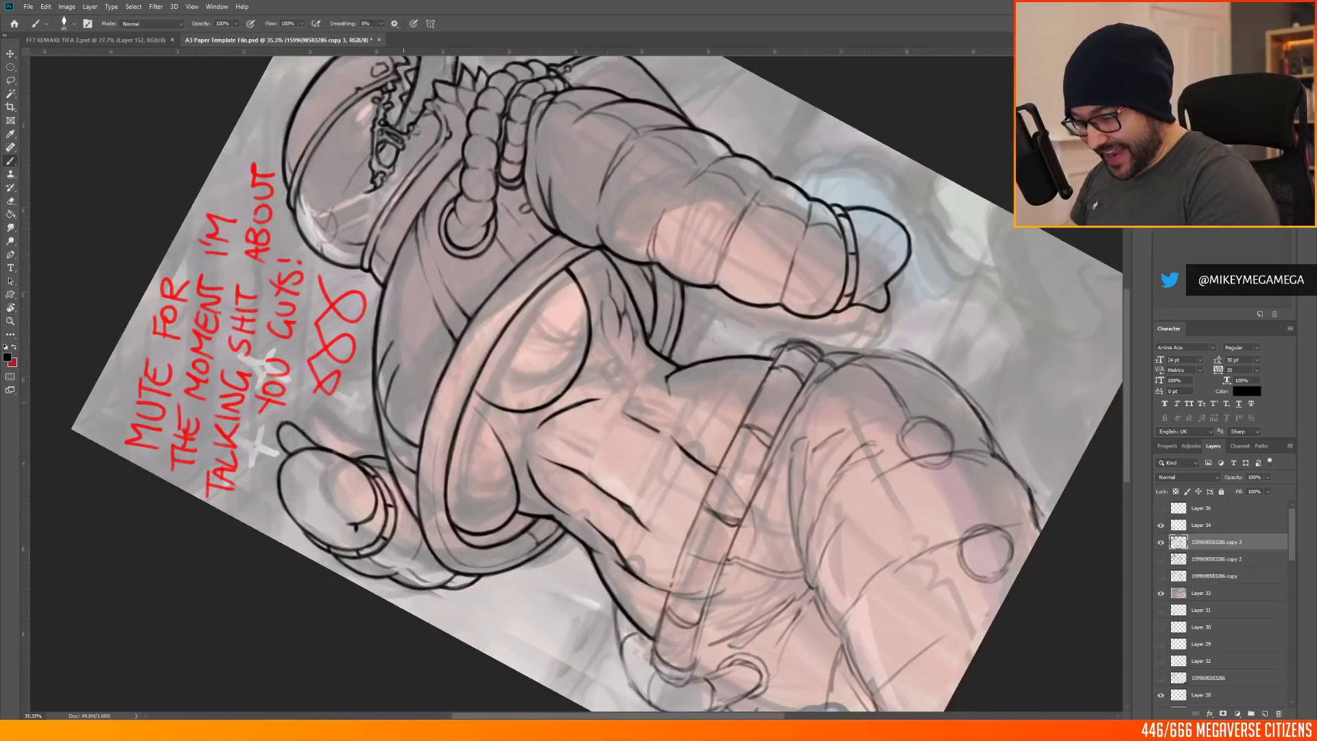
key(Escape)
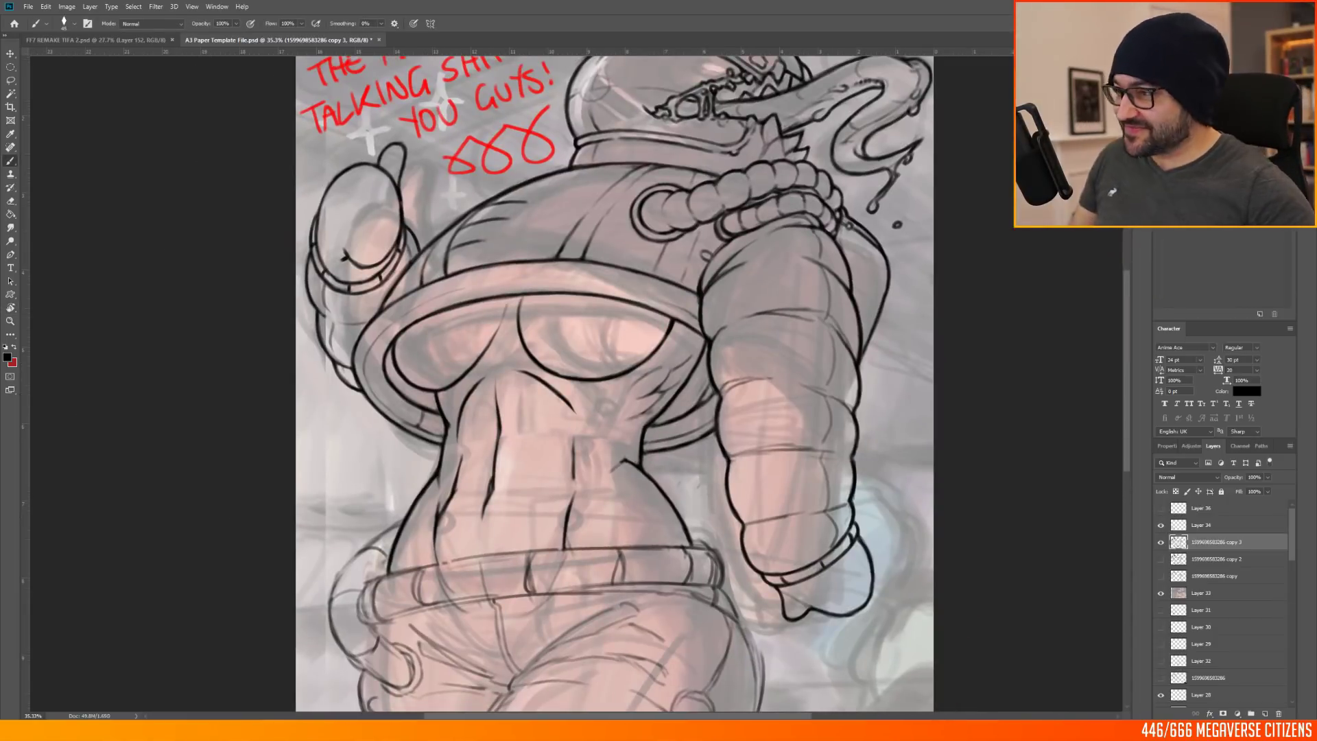
Step: Redraw the jacket's three short chest creases near the raised arm with small looped ends
scroll(470, 231, up, 5)
drag(496, 244, 532, 212)
drag(578, 184, 588, 183)
key(r)
mouse_move(803, 329)
mouse_down()
mouse_move(768, 247)
mouse_move(716, 183)
mouse_up()
drag(370, 356, 404, 275)
scroll(343, 384, down, 8)
mouse_move(844, 405)
mouse_down()
mouse_move(751, 198)
mouse_move(682, 151)
mouse_up()
scroll(433, 407, up, 8)
key(ctrl+z)
drag(395, 341, 392, 403)
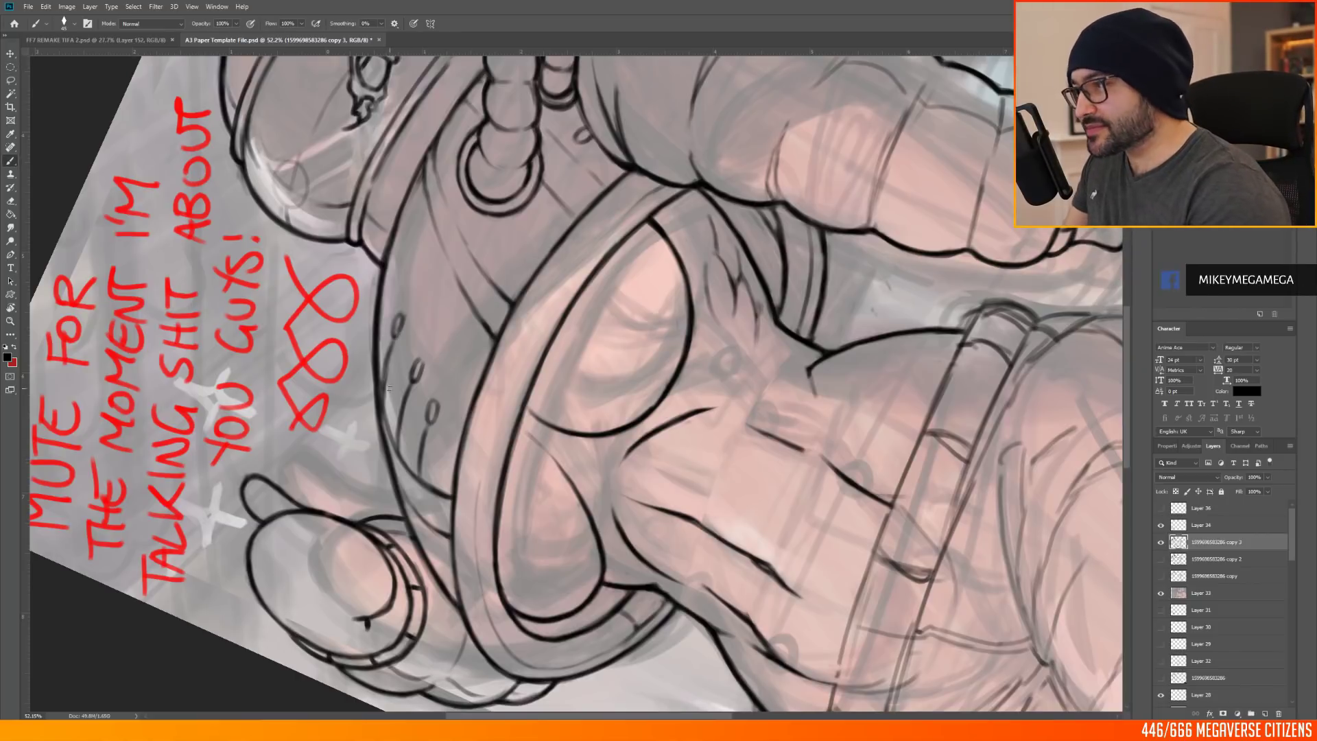
scroll(450, 329, down, 3)
scroll(450, 329, down, 3)
key(Escape)
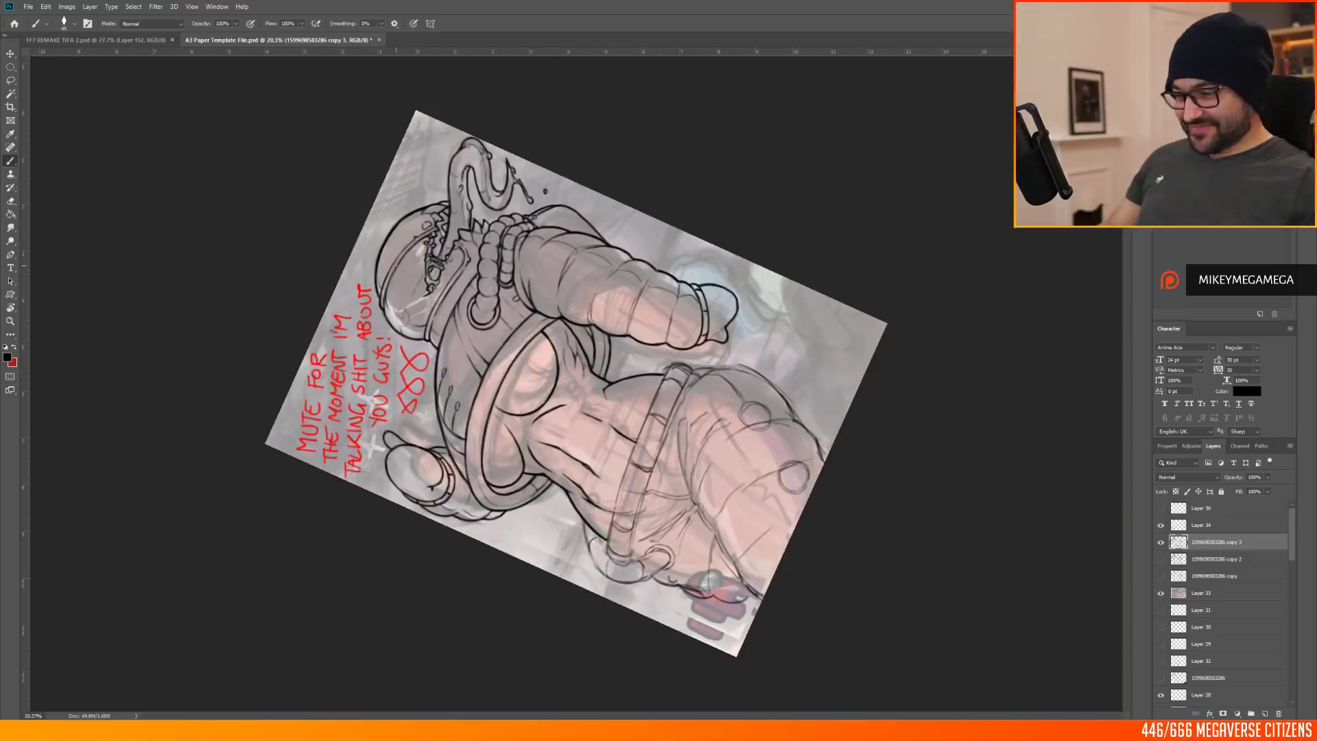
Step: Ink the upper edge of the waistband from hip to hip as one heavy curve
scroll(554, 466, up, 3)
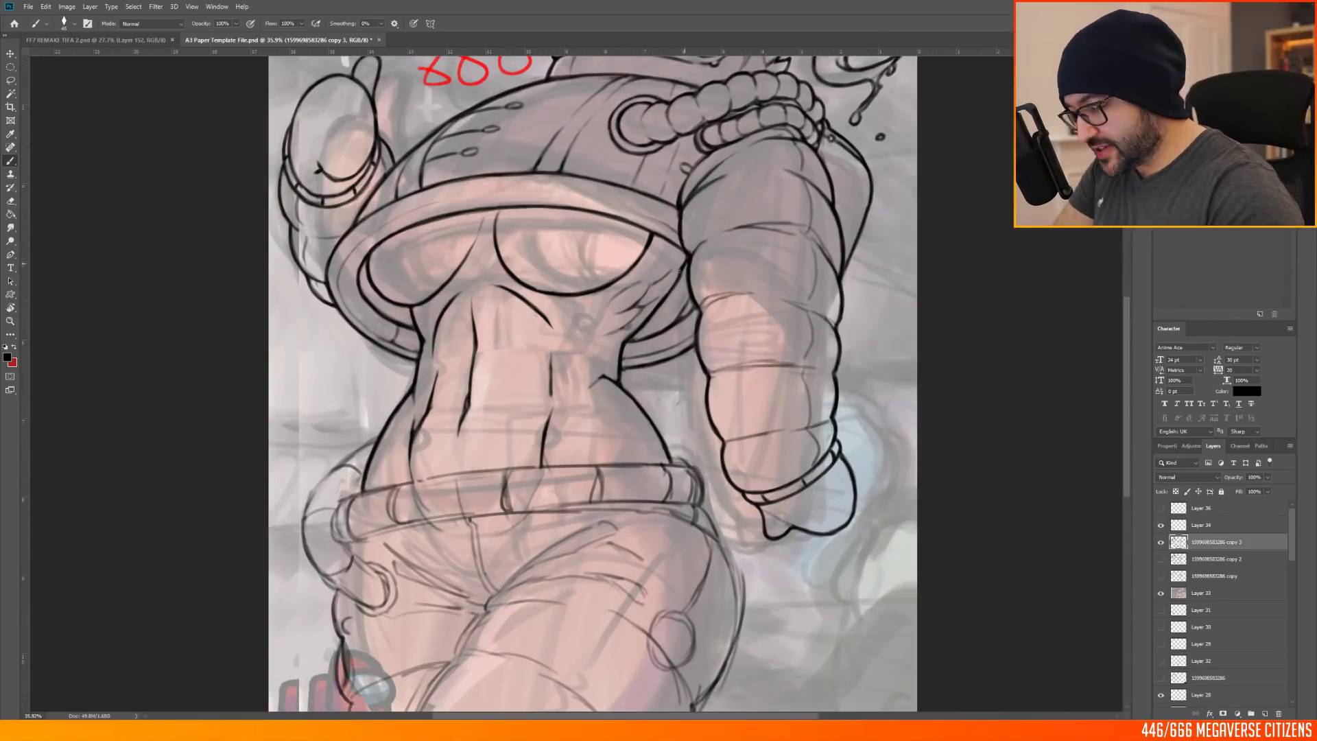
scroll(617, 261, up, 3)
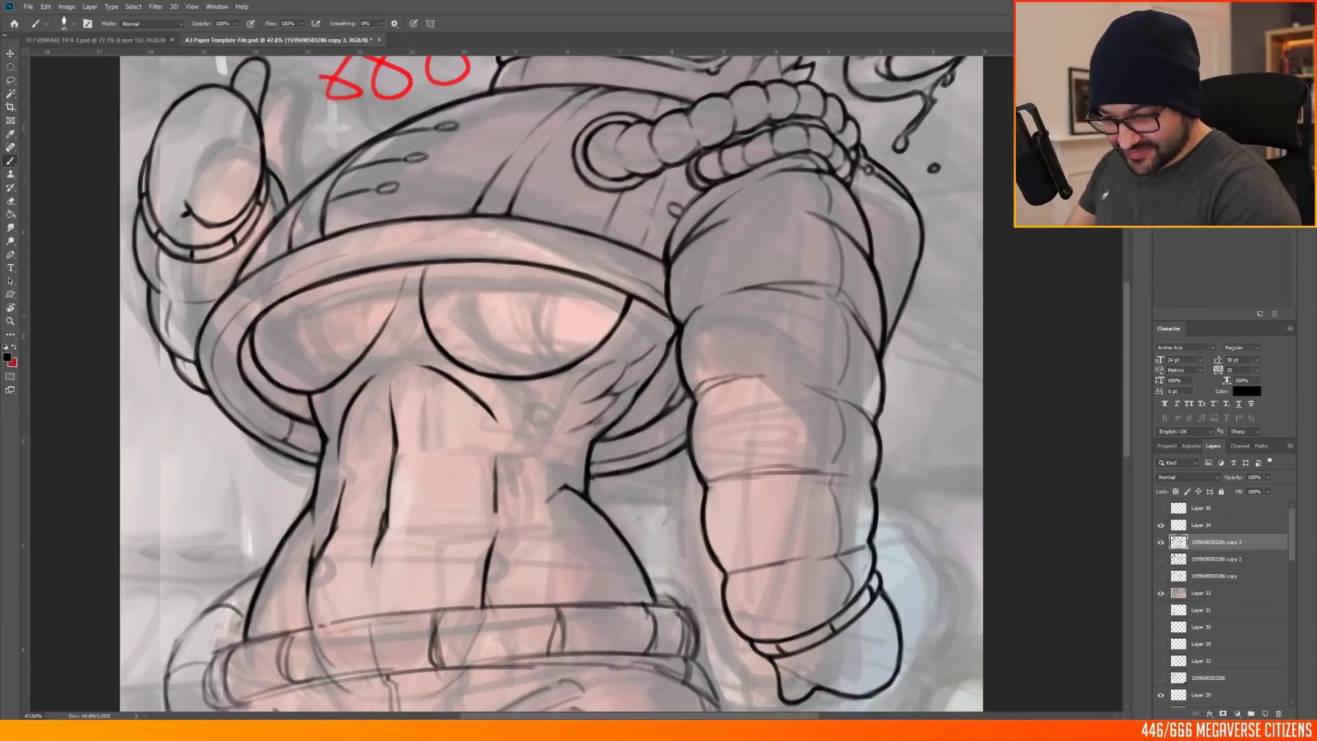
scroll(617, 275, down, 9)
scroll(562, 473, up, 5)
key(r)
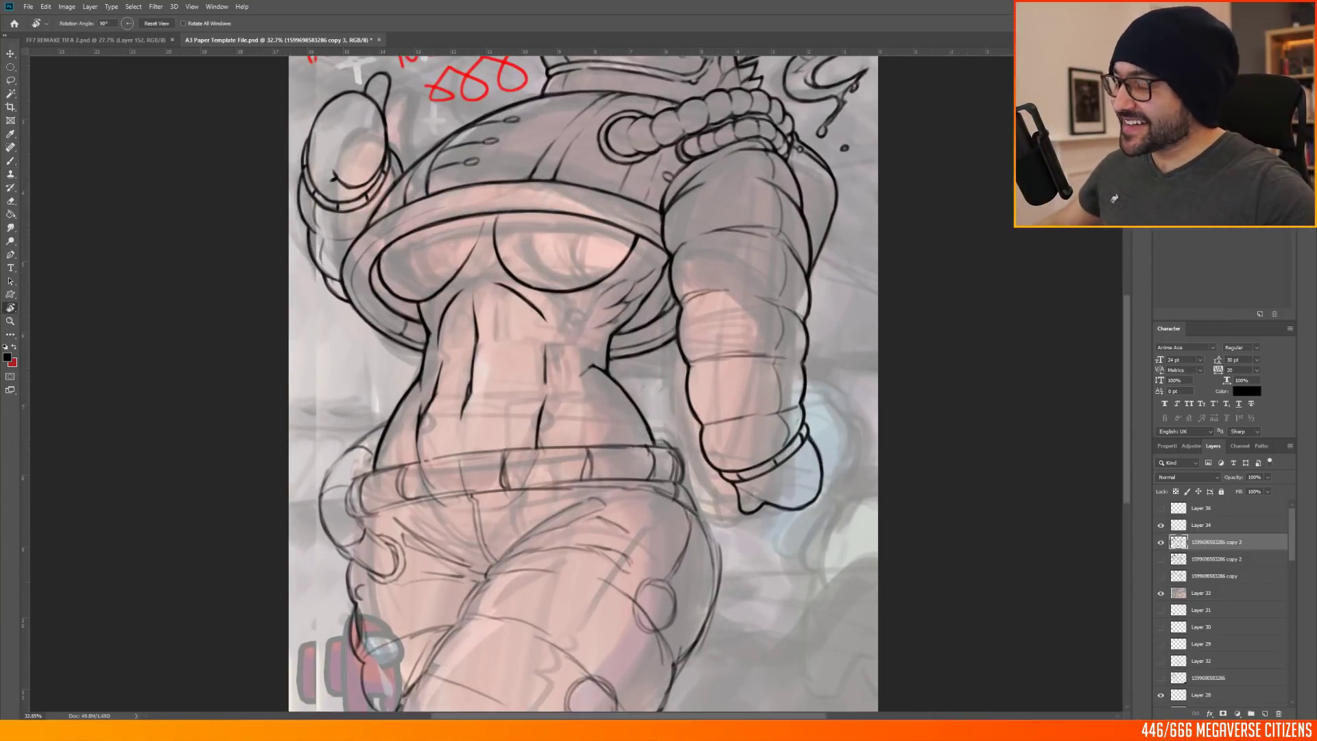
key(Escape)
key(b)
mouse_move(703, 290)
mouse_down()
mouse_move(707, 476)
mouse_move(733, 611)
mouse_up()
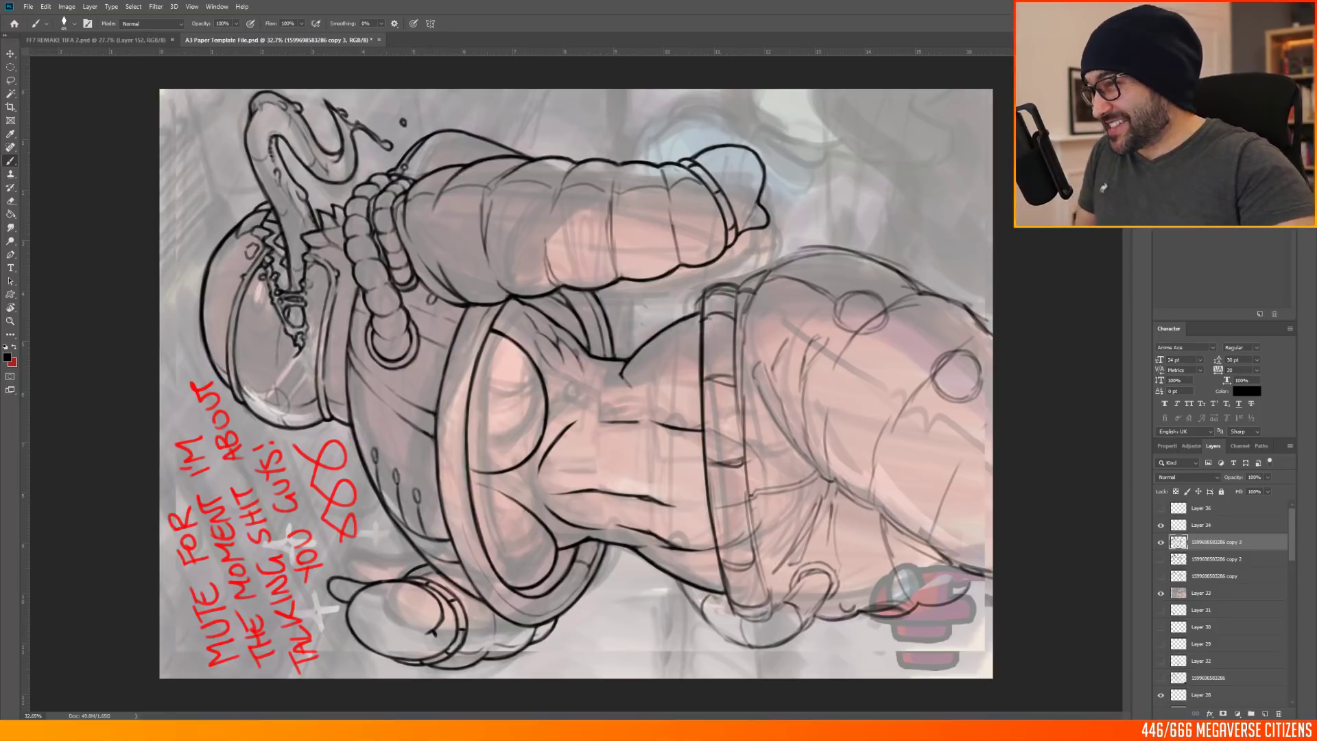
Step: Ink the rounded ends of the waistband at both hips
mouse_move(707, 473)
mouse_down()
mouse_move(734, 611)
mouse_move(353, 539)
mouse_up()
key(r)
key(b)
drag(350, 424, 352, 466)
drag(660, 393, 675, 432)
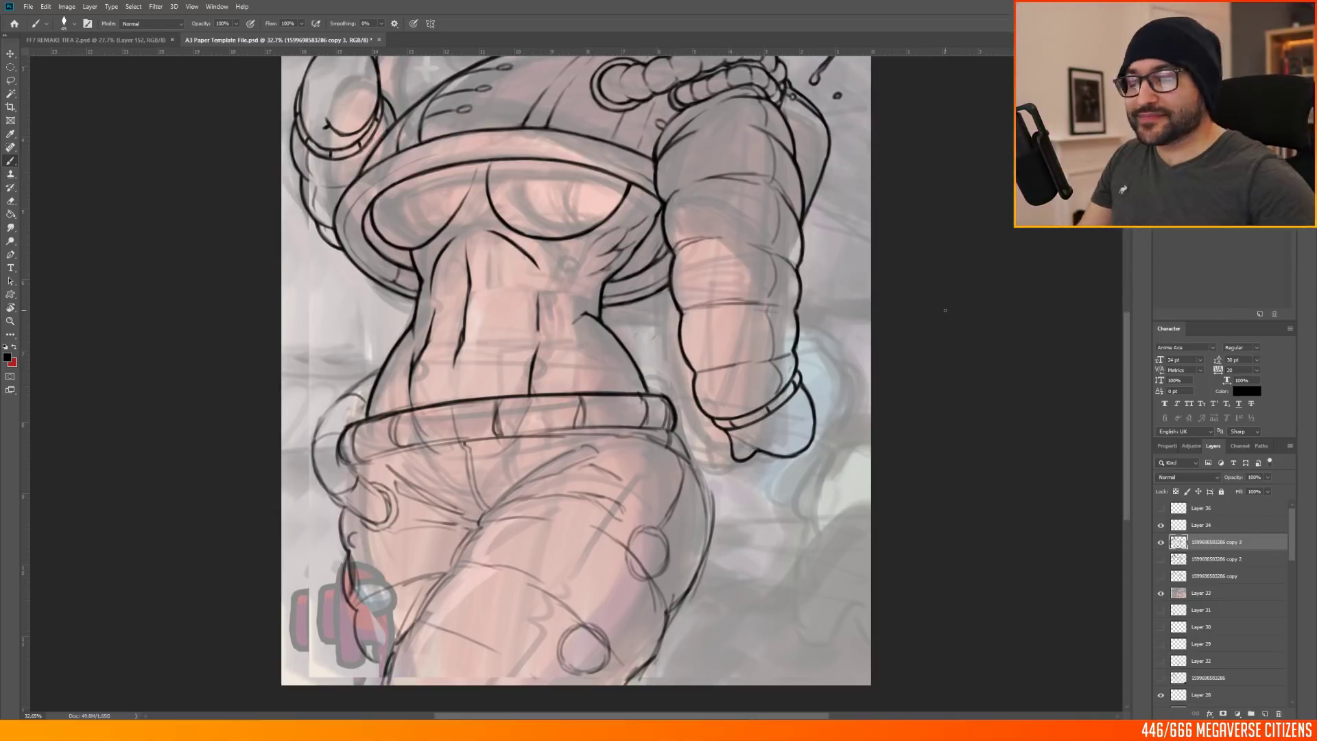
Step: Ink the lower edge of the waistband as a heavy curve joining its two ends
scroll(945, 310, down, 10)
scroll(979, 373, up, 10)
key(r)
drag(696, 580, 782, 281)
drag(744, 303, 751, 630)
drag(737, 364, 742, 575)
key(r)
drag(727, 148, 885, 544)
drag(1090, 479, 1090, 388)
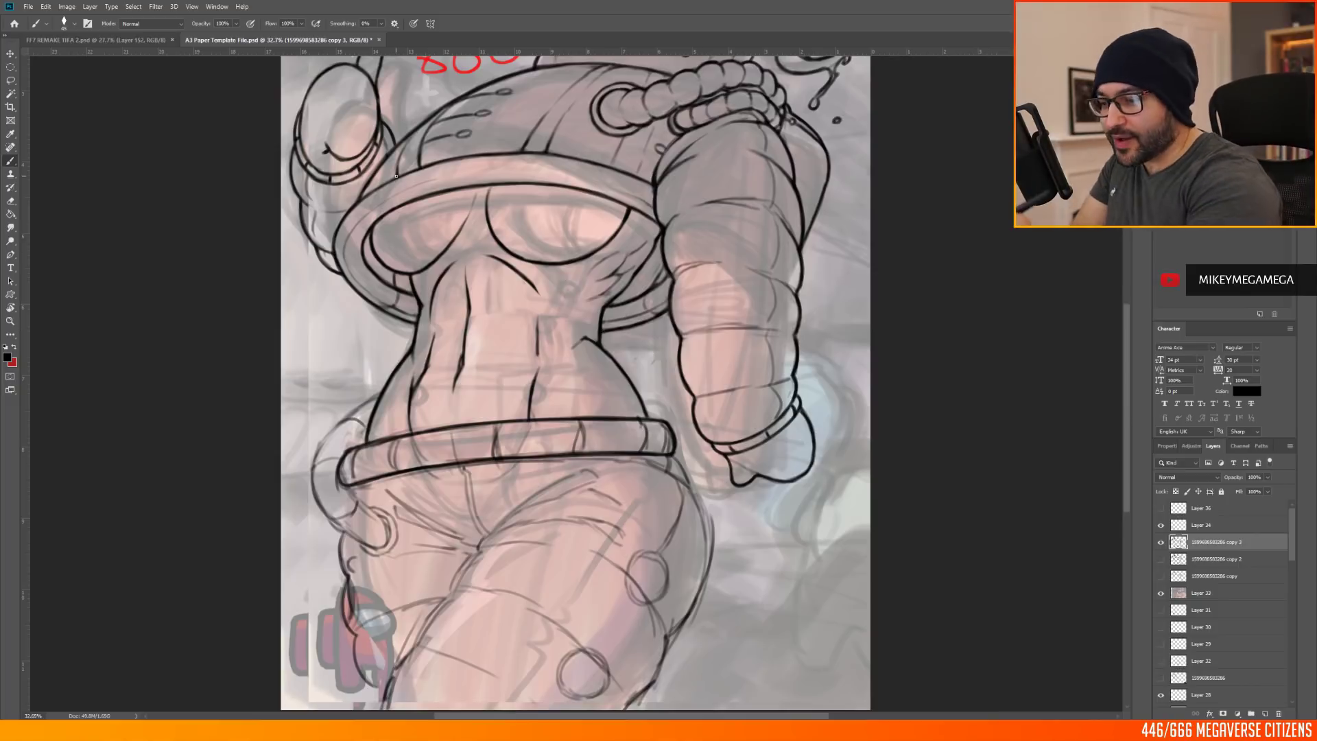
Step: Undo the last stroke and redraw the waistband's end on the raised arm's side as a rounded cap
scroll(426, 487, up, 4)
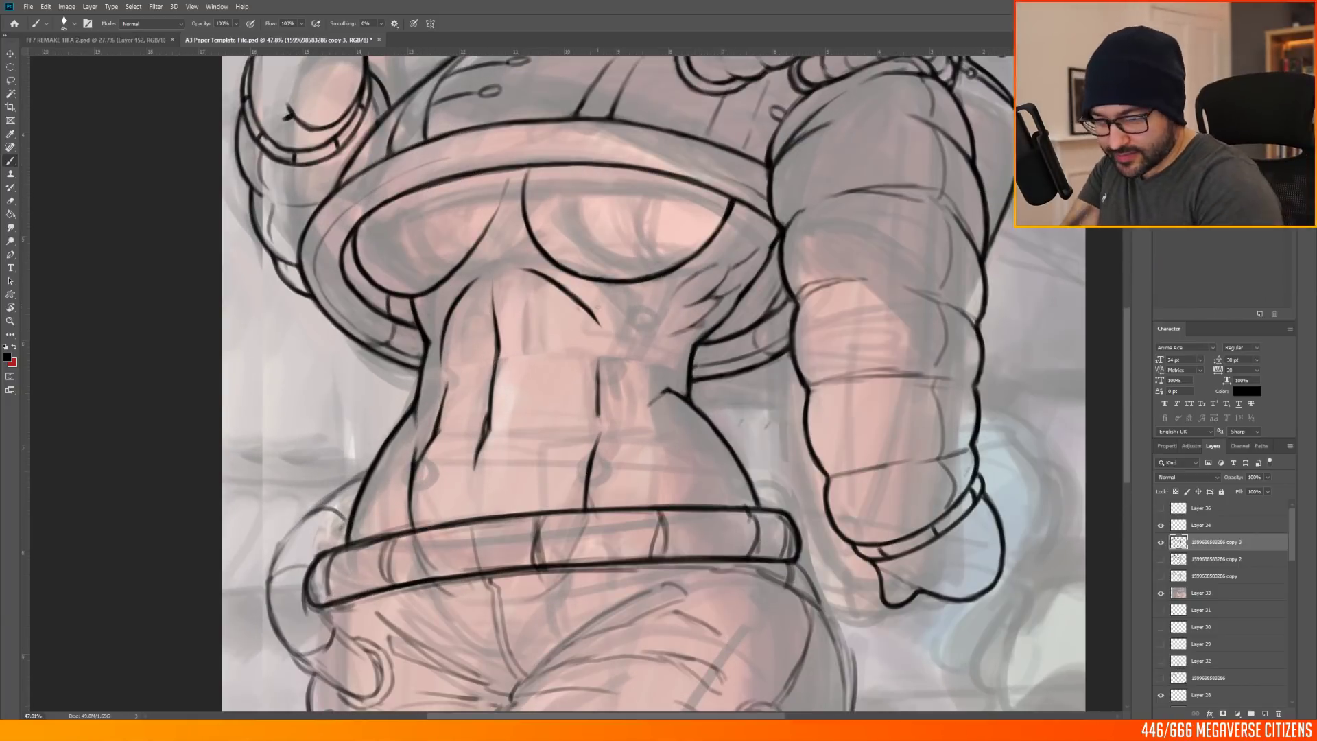
scroll(530, 392, down, 5)
scroll(521, 546, up, 4)
key(ctrl+z)
drag(349, 469, 339, 514)
key(r)
mouse_move(371, 469)
mouse_down()
mouse_move(671, 584)
mouse_move(633, 483)
mouse_up()
mouse_move(613, 204)
mouse_down()
mouse_move(648, 183)
mouse_move(622, 183)
mouse_up()
key(r)
key(Escape)
key(r)
mouse_move(413, 480)
mouse_down()
mouse_move(593, 576)
mouse_move(622, 572)
mouse_up()
mouse_move(553, 578)
mouse_down()
mouse_move(552, 620)
mouse_move(581, 626)
mouse_up()
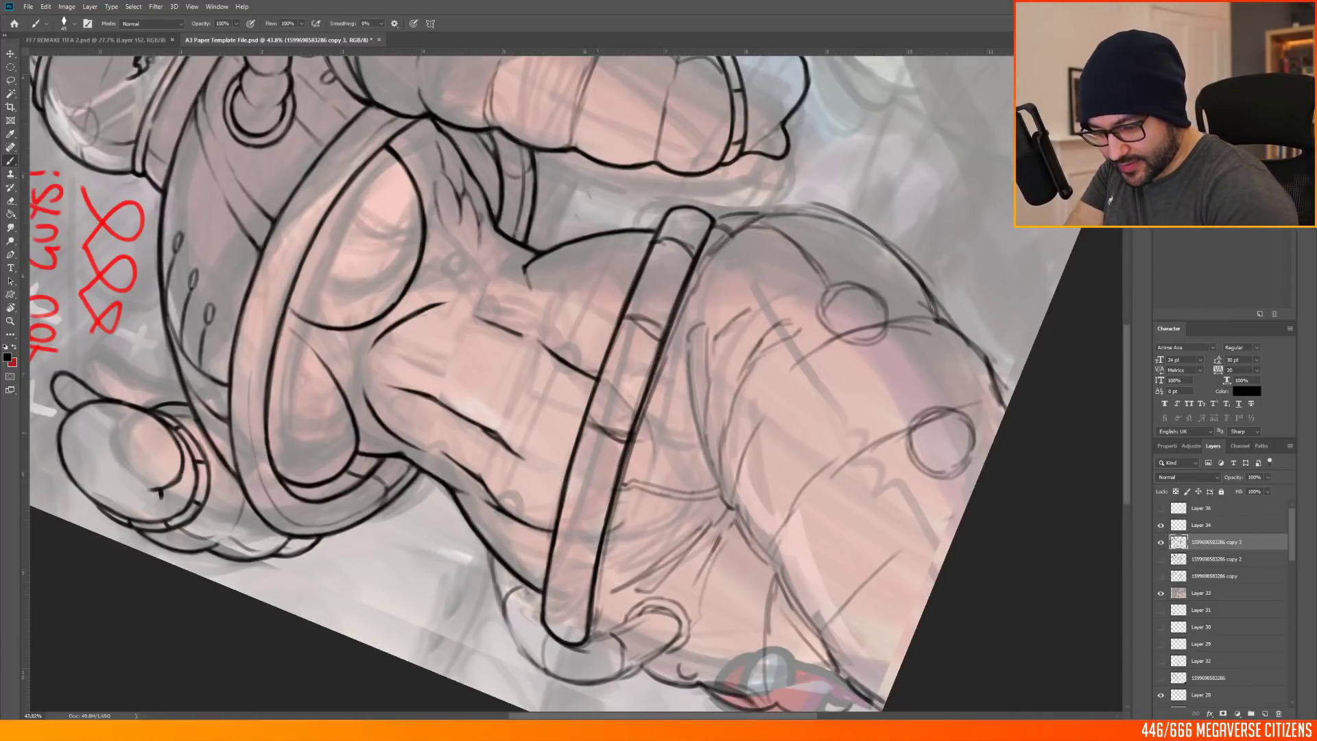
Step: Refine the waistband's end on the lowered arm's side and clear the sketched ribs from the band
drag(694, 255, 655, 240)
key(Escape)
key(r)
mouse_move(658, 407)
mouse_down()
mouse_move(649, 339)
mouse_move(623, 315)
mouse_up()
key(Escape)
key(h)
click(519, 428)
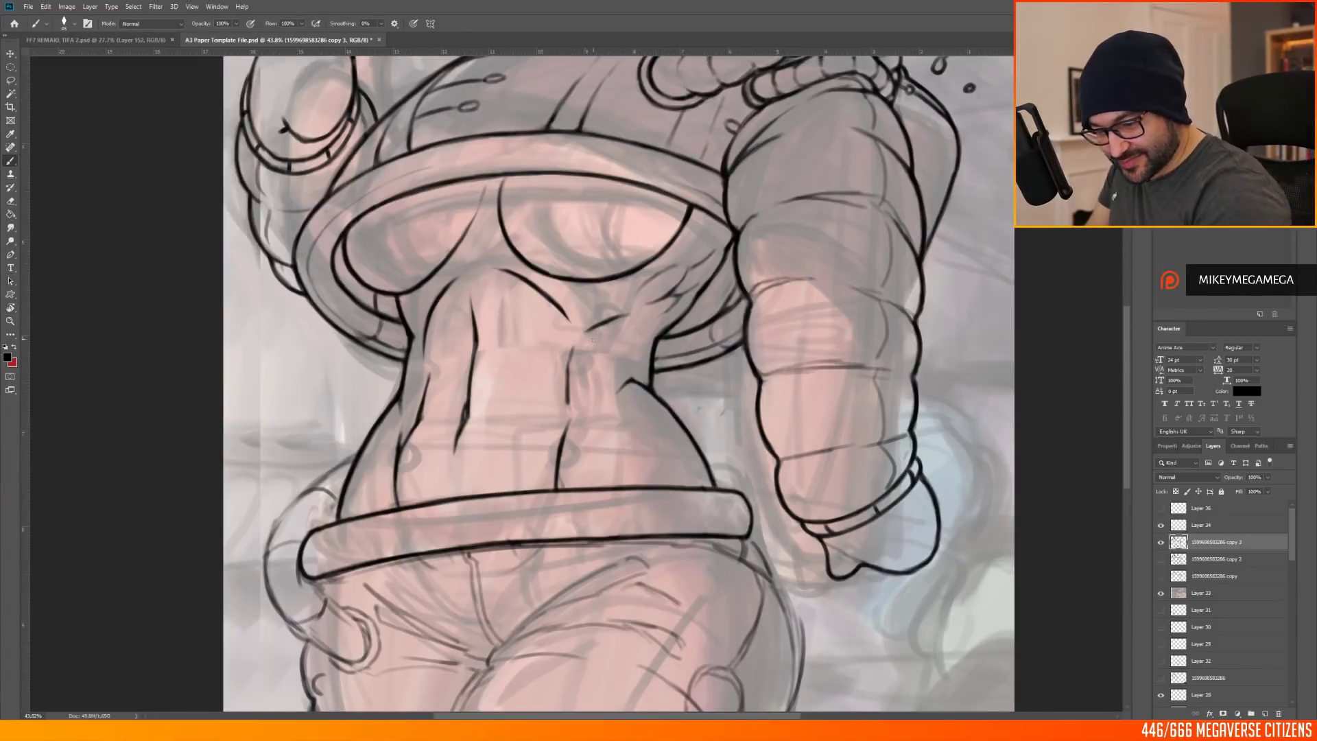
Step: Ink a lengthwise inner line along the waistband between its two edges
scroll(528, 424, down, 8)
scroll(535, 424, up, 6)
key(r)
drag(562, 442, 634, 405)
key(space)
mouse_move(695, 259)
mouse_down()
mouse_move(696, 174)
mouse_move(681, 256)
mouse_up()
mouse_move(674, 544)
mouse_down()
mouse_move(667, 456)
mouse_move(571, 533)
mouse_move(571, 457)
mouse_up()
key(r)
key(space)
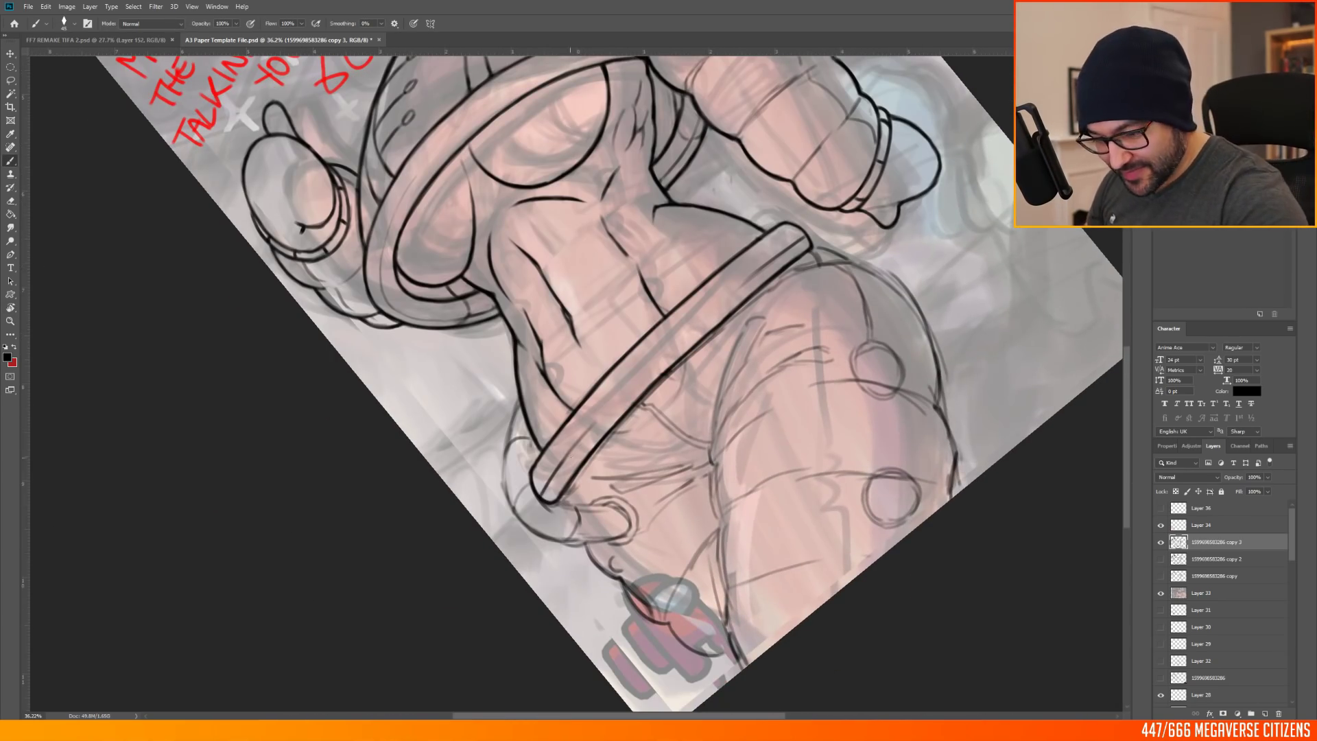
scroll(902, 426, down, 7)
key(Escape)
scroll(648, 326, up, 4)
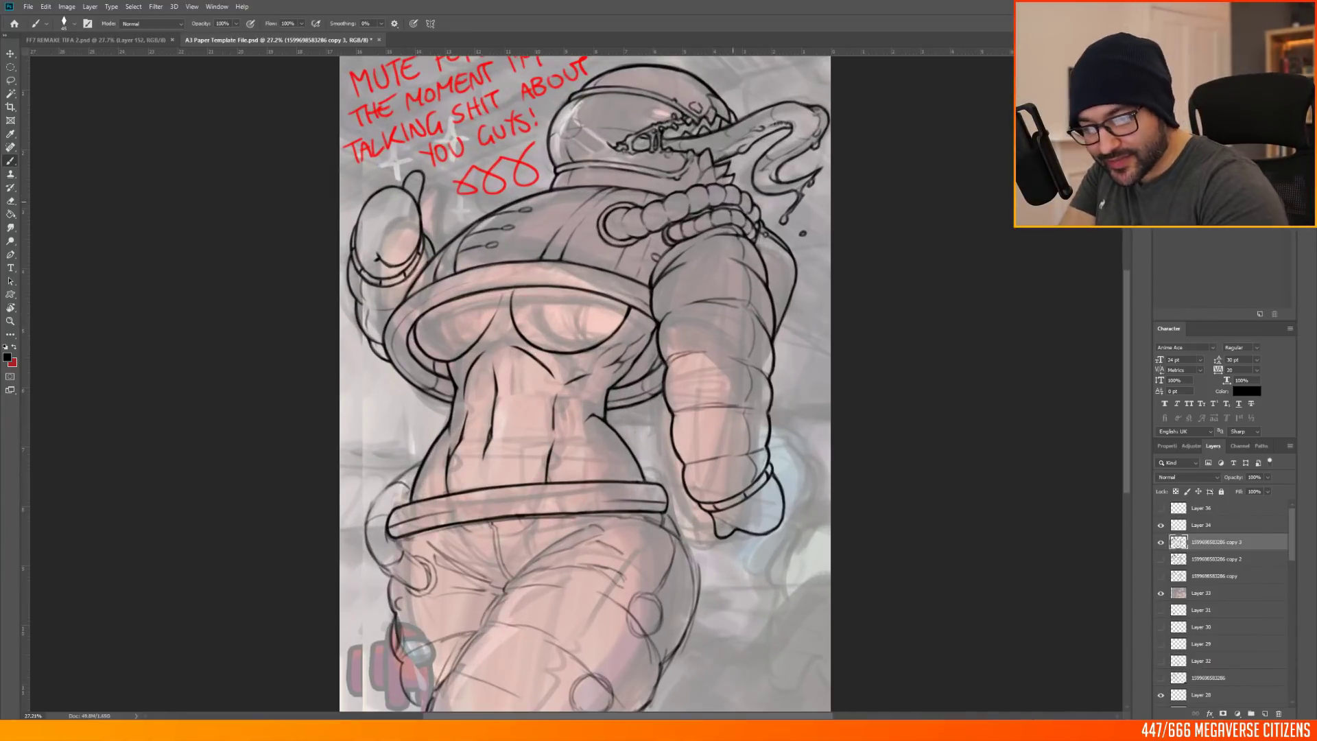
Step: Ink a short fold below the chest and a horizontal line between the waist and the lowered arm
key(r)
drag(760, 419, 582, 569)
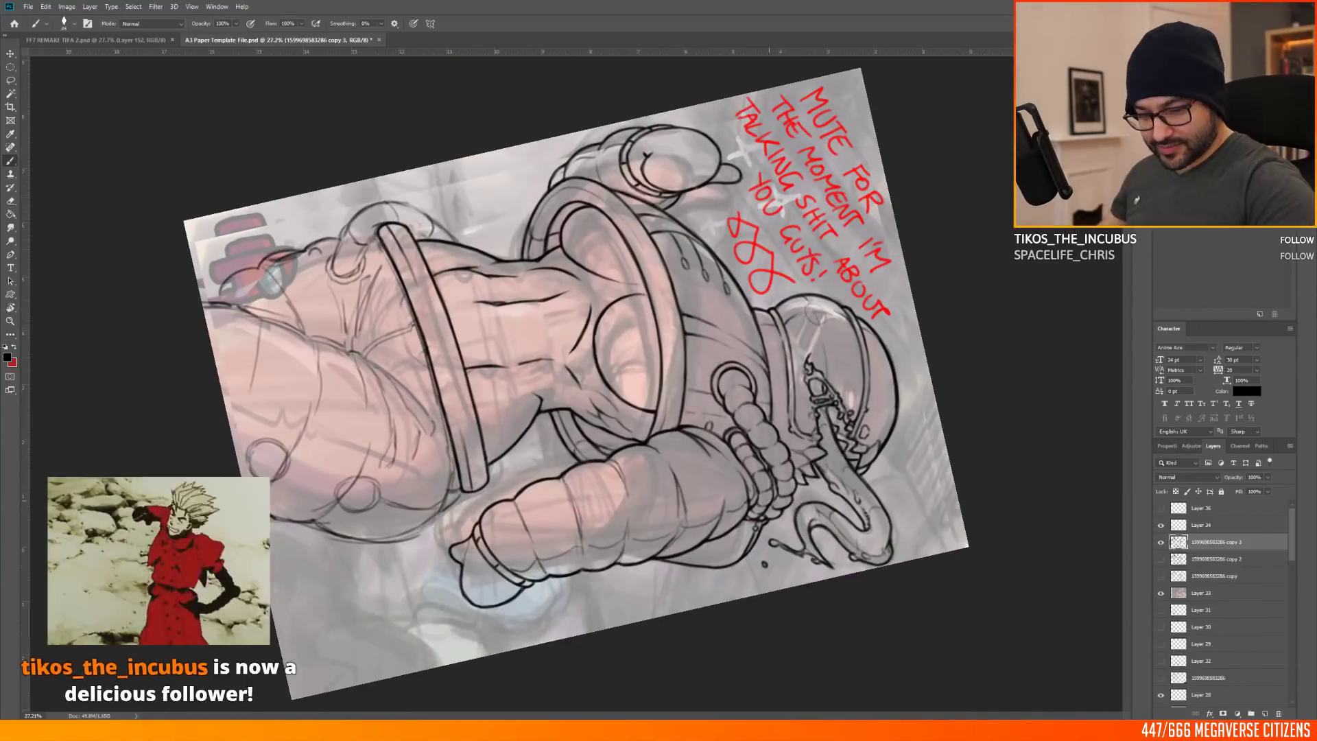
mouse_move(551, 476)
mouse_down()
mouse_move(544, 415)
mouse_move(552, 477)
mouse_up()
key(Escape)
scroll(686, 429, down, 6)
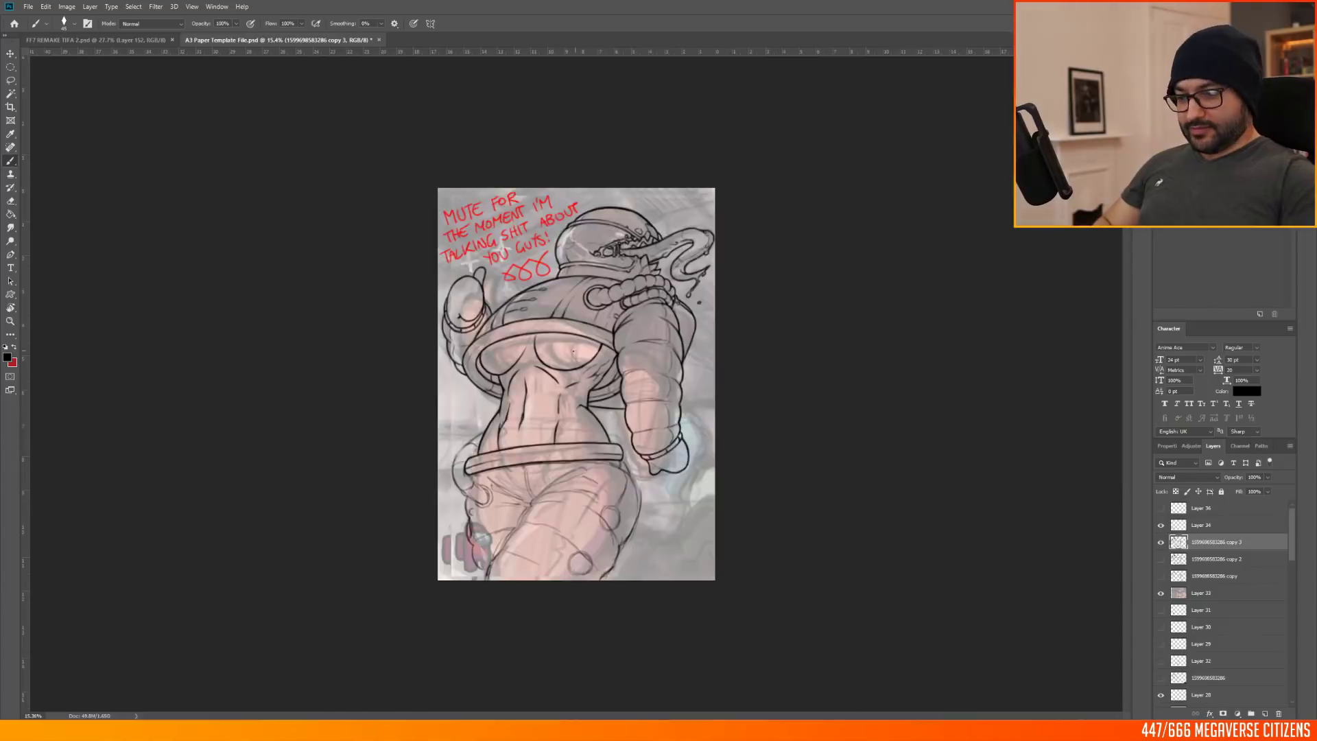
scroll(706, 428, up, 10)
scroll(713, 429, down, 7)
scroll(637, 405, up, 2)
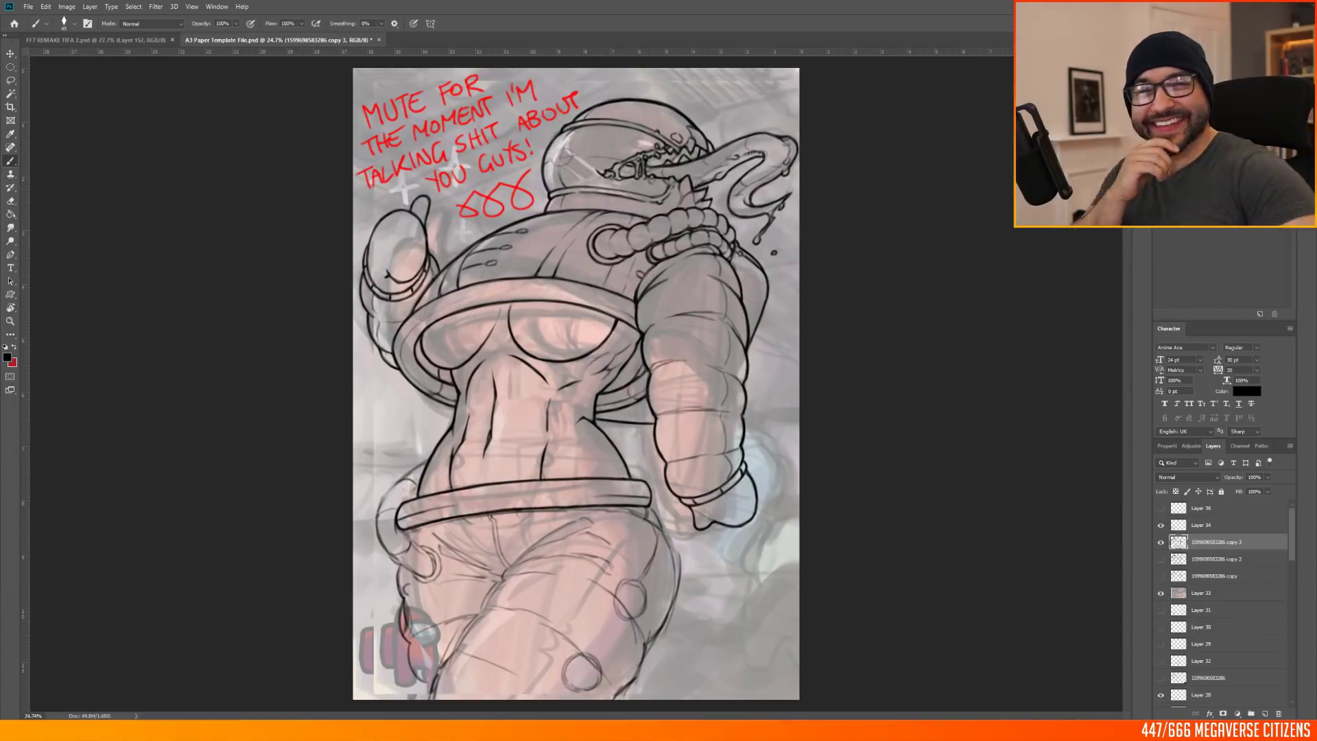
scroll(676, 407, down, 5)
scroll(682, 408, up, 7)
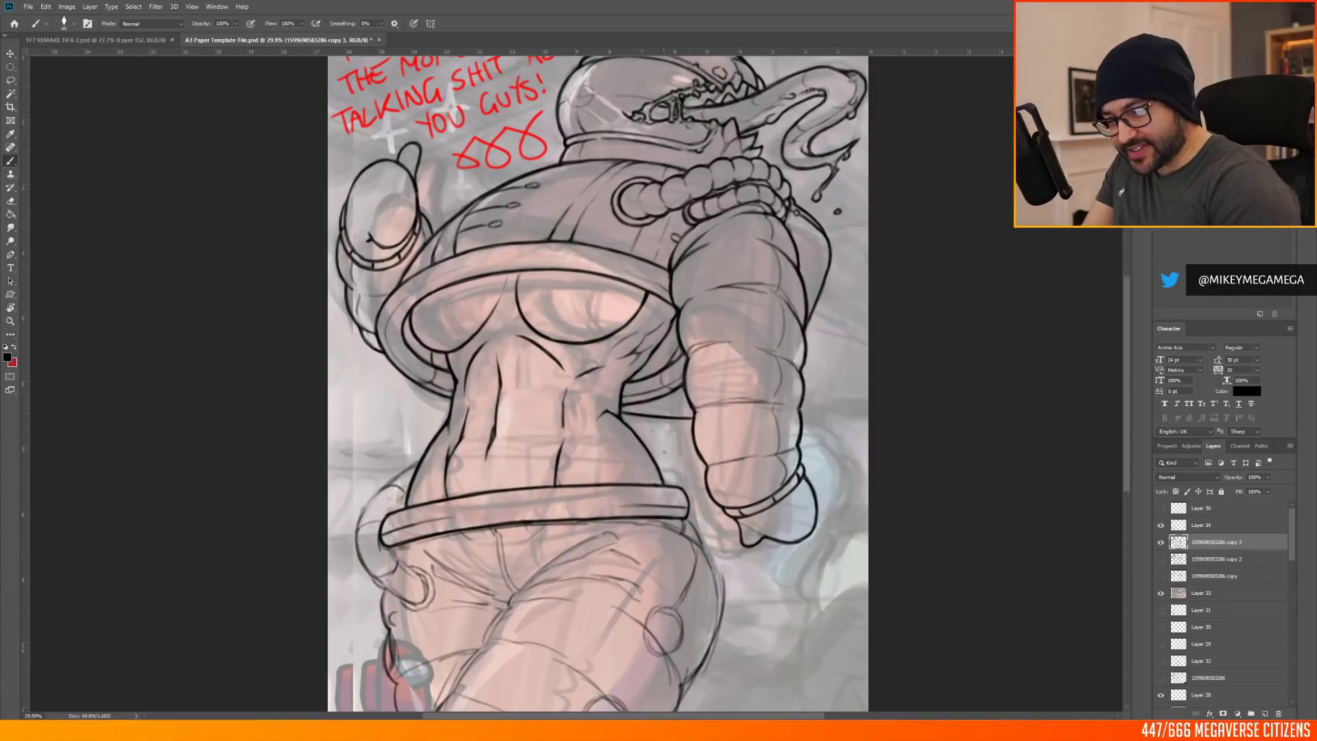
Step: Ink a small rounded, knuckle-like form beside the waist on the horizontal line leading to the lowered arm
scroll(639, 427, down, 2)
scroll(639, 427, up, 3)
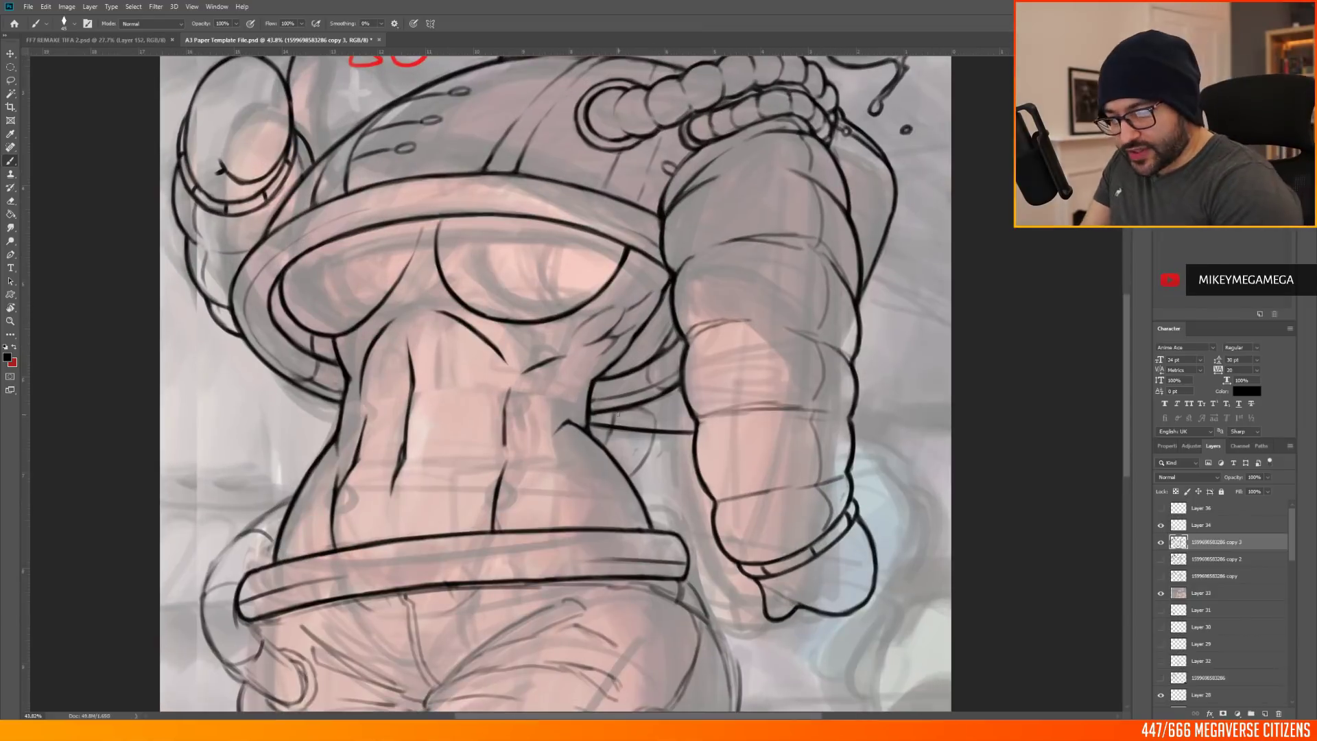
mouse_move(640, 427)
mouse_down()
mouse_move(613, 437)
mouse_move(638, 472)
mouse_up()
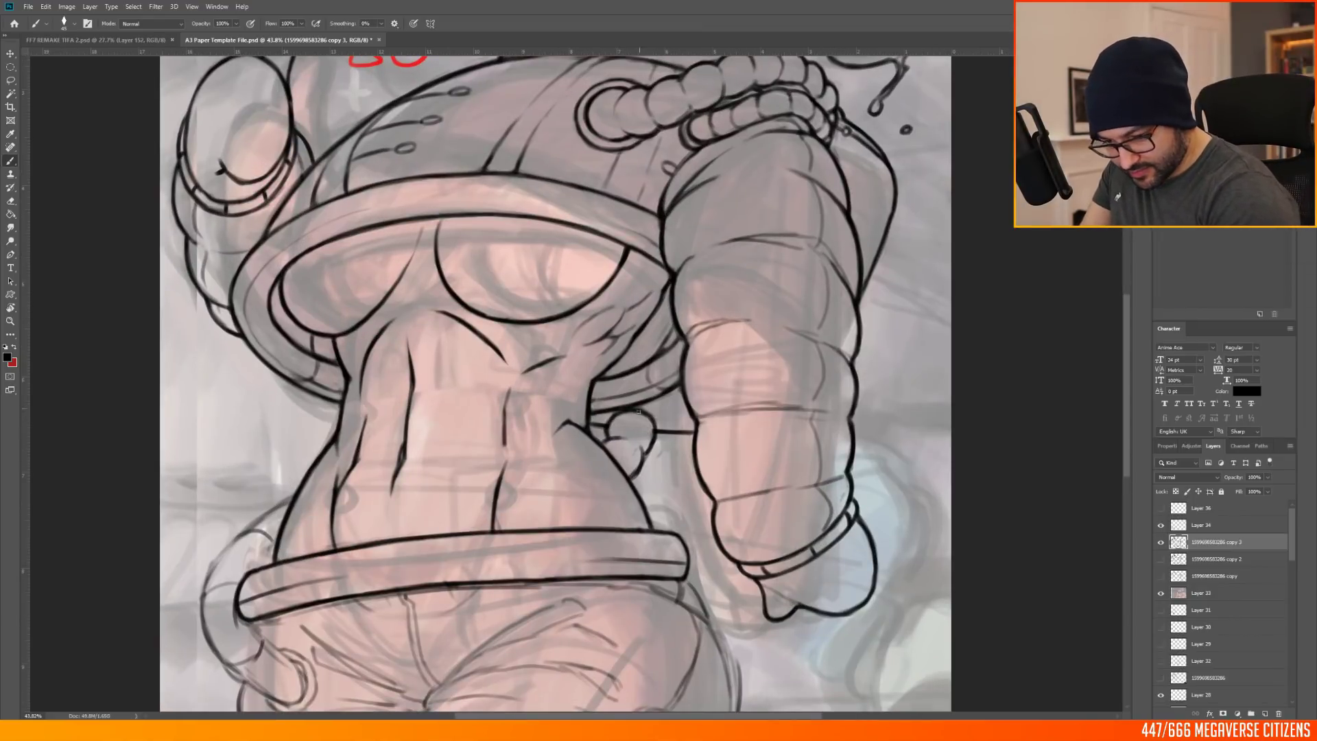
scroll(619, 412, down, 2)
scroll(658, 412, up, 2)
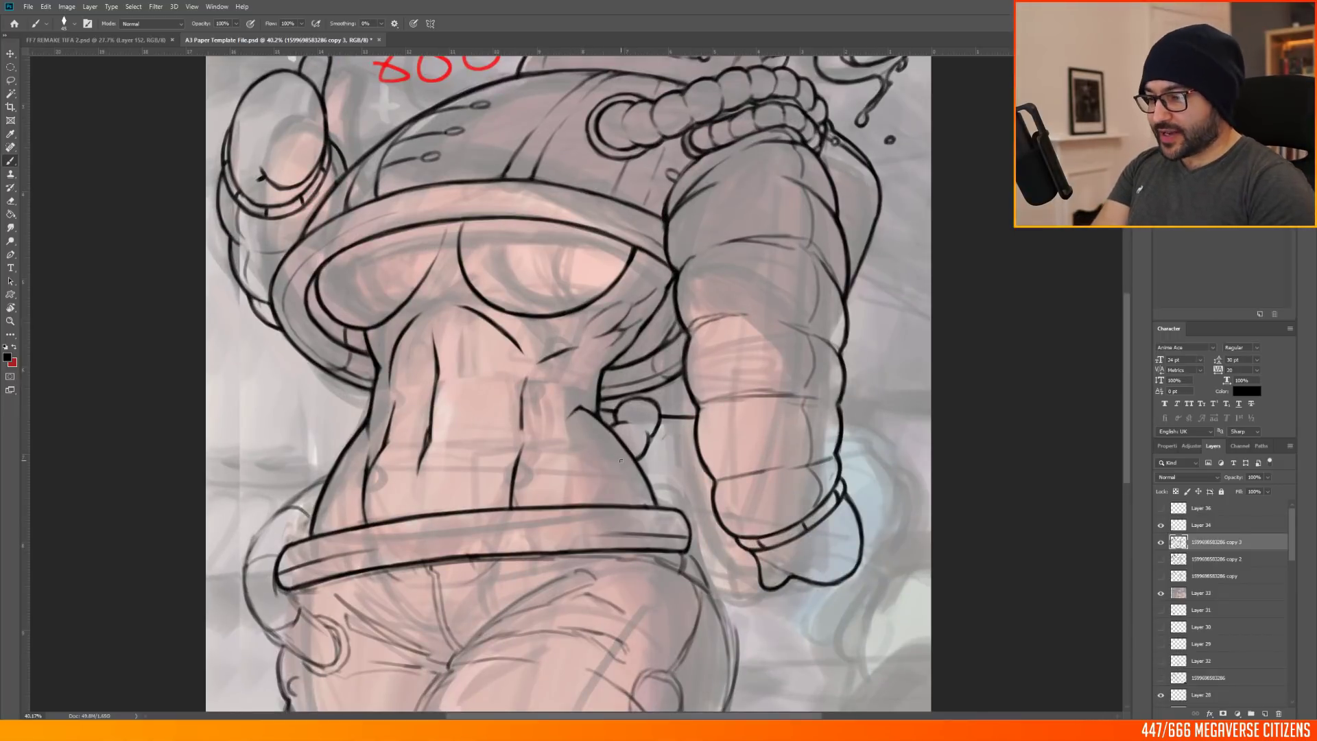
scroll(620, 460, down, 2)
scroll(585, 425, up, 3)
drag(585, 426, 647, 431)
scroll(659, 469, down, 2)
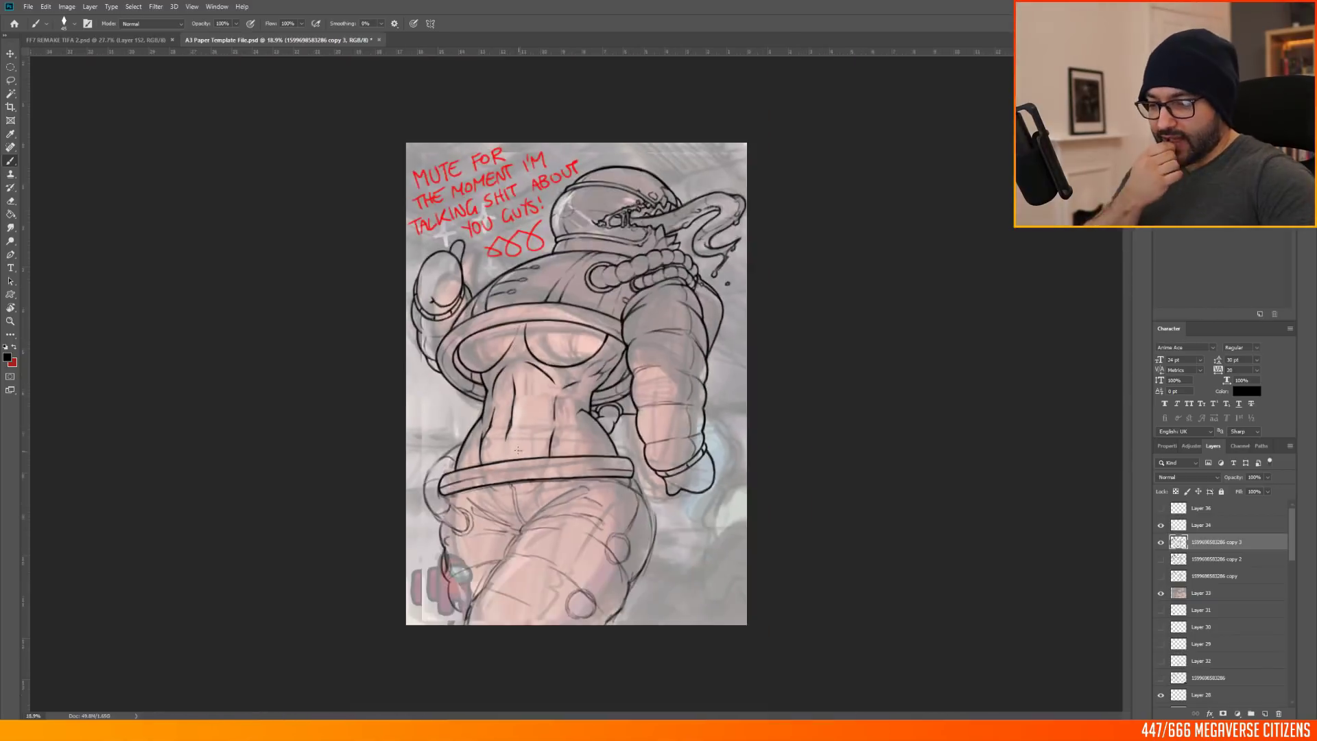
scroll(667, 386, up, 2)
scroll(671, 432, down, 2)
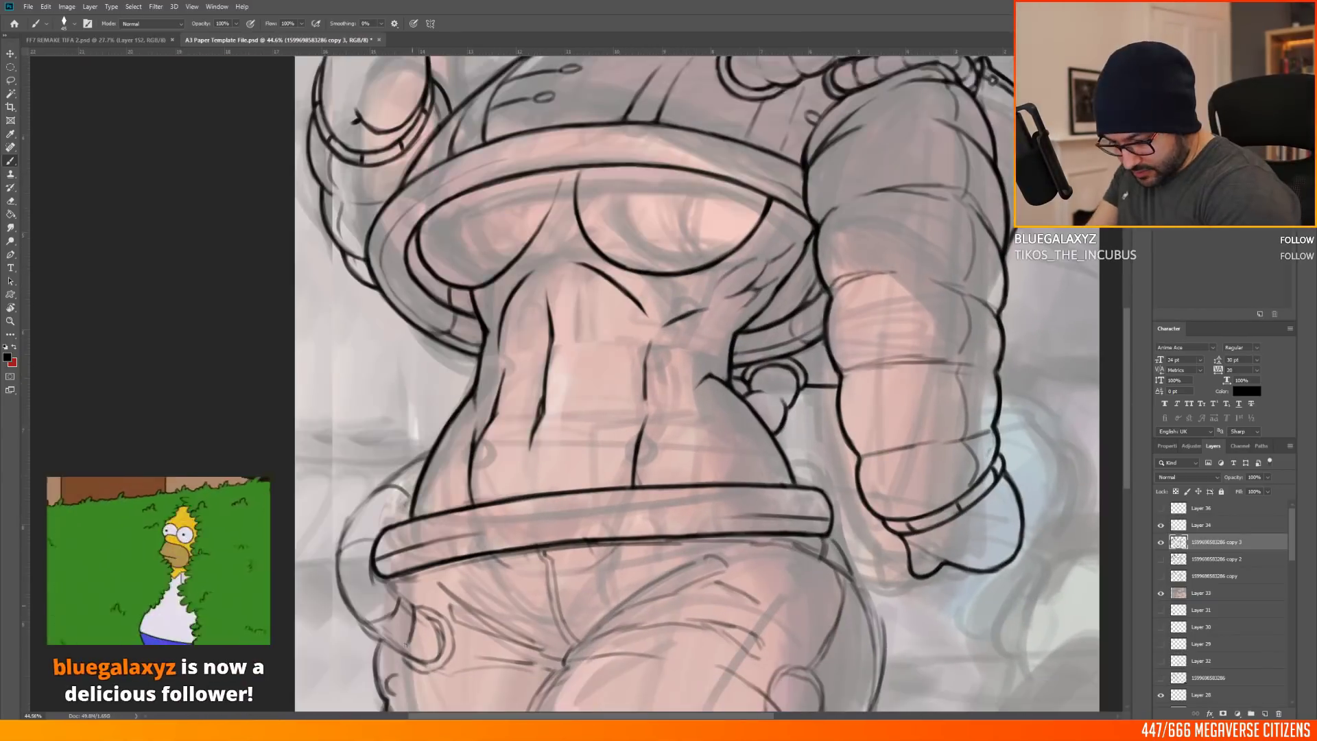
Step: Ink overlapping rounded, knuckle-like forms around the waistband's end on the raised arm's side
scroll(540, 440, up, 3)
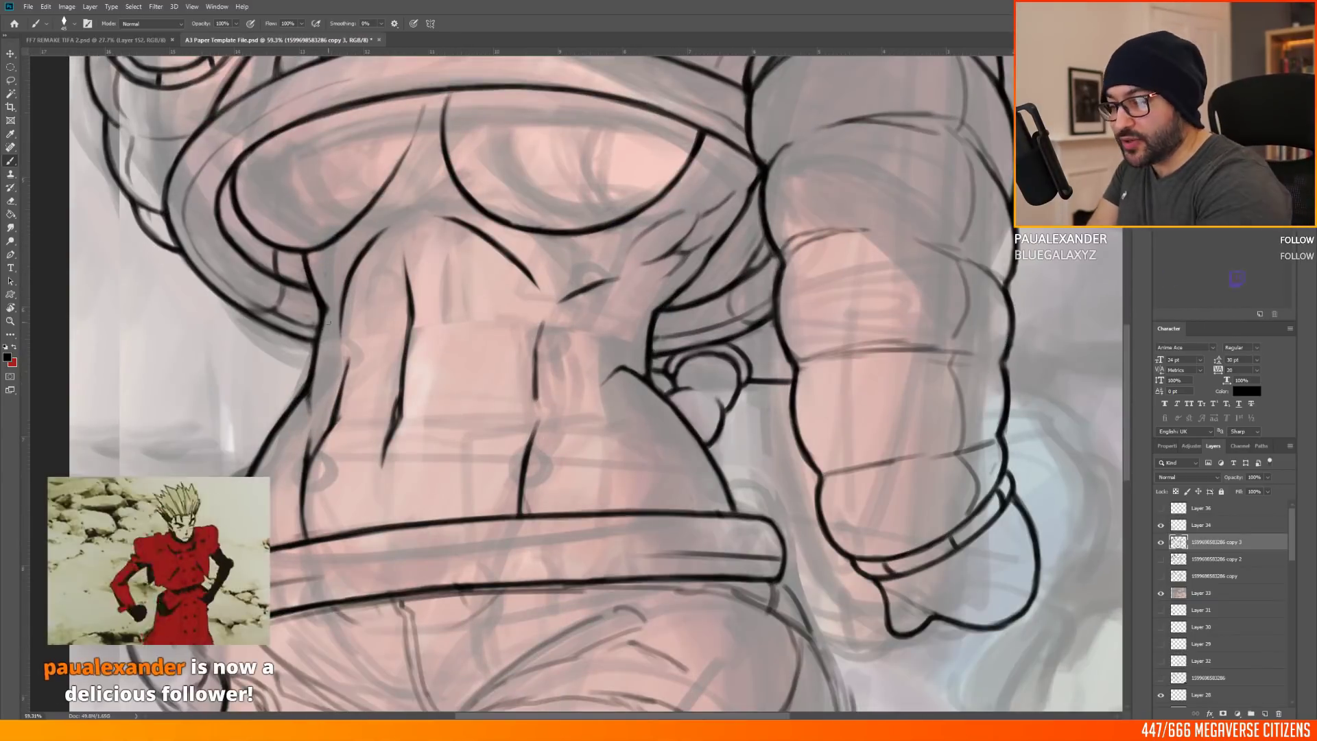
scroll(638, 363, down, 3)
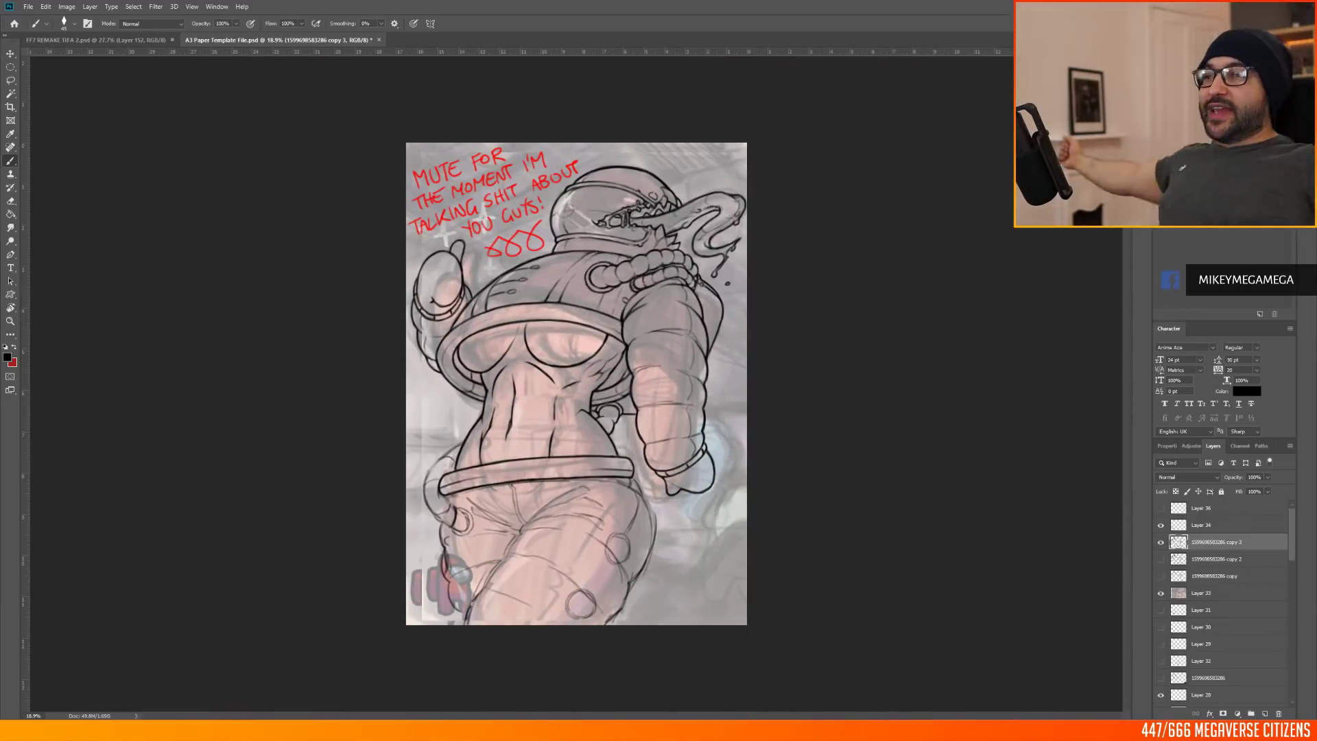
scroll(526, 493, up, 3)
key(ctrl+z)
key(ctrl+z)
mouse_move(339, 530)
mouse_down()
mouse_move(349, 581)
mouse_move(363, 495)
mouse_move(350, 523)
mouse_move(341, 478)
mouse_move(337, 534)
mouse_move(324, 503)
mouse_move(320, 519)
mouse_move(318, 447)
mouse_move(347, 418)
mouse_move(314, 437)
mouse_move(317, 521)
mouse_move(371, 407)
mouse_up()
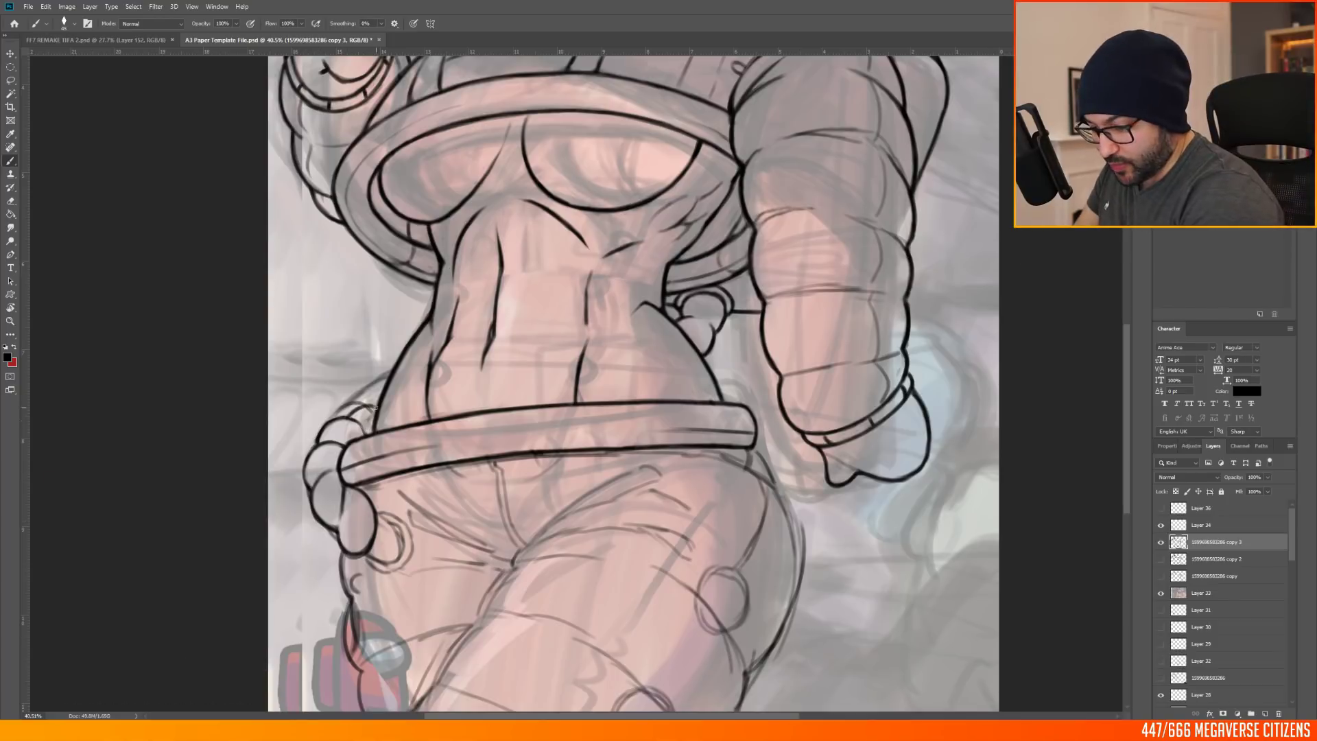
key(ctrl+0)
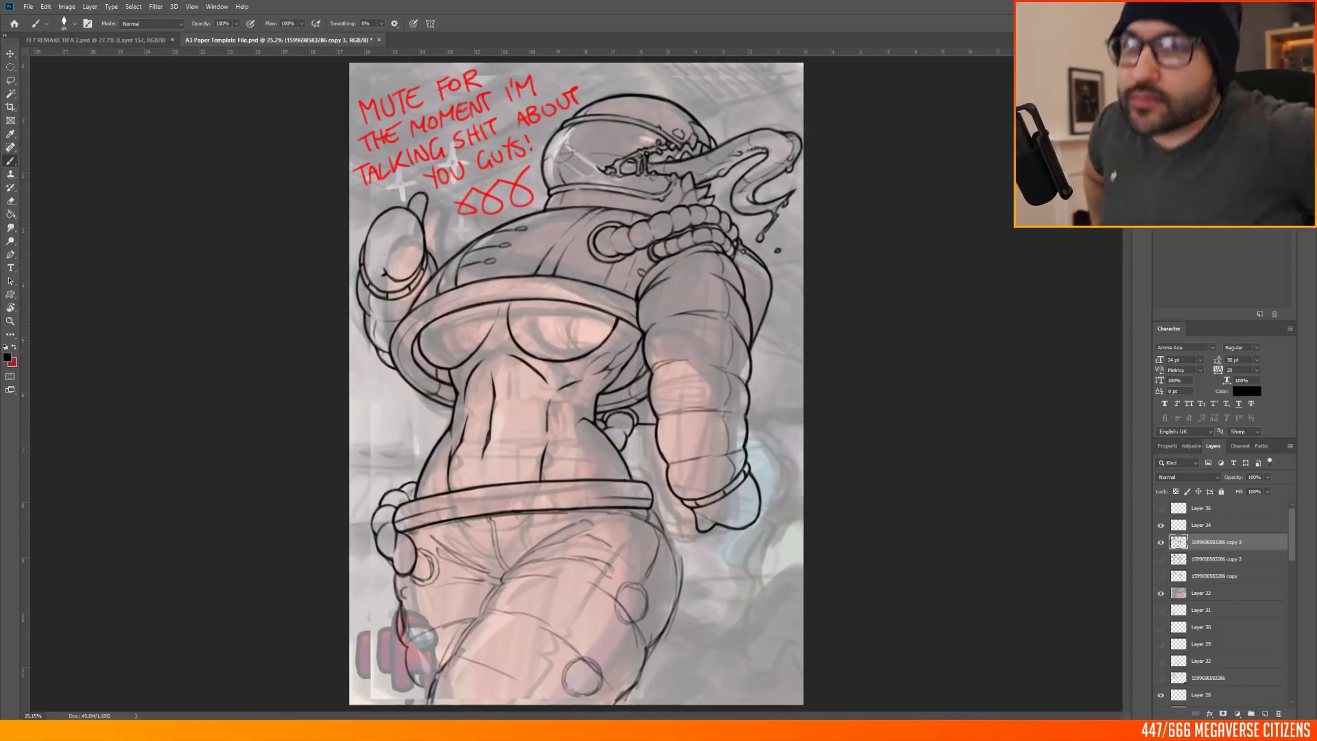
Step: Ink a small double chevron notch at the waistband's lower edge, above the trousers' centre seam
scroll(497, 542, up, 5)
scroll(514, 549, down, 6)
scroll(603, 609, up, 6)
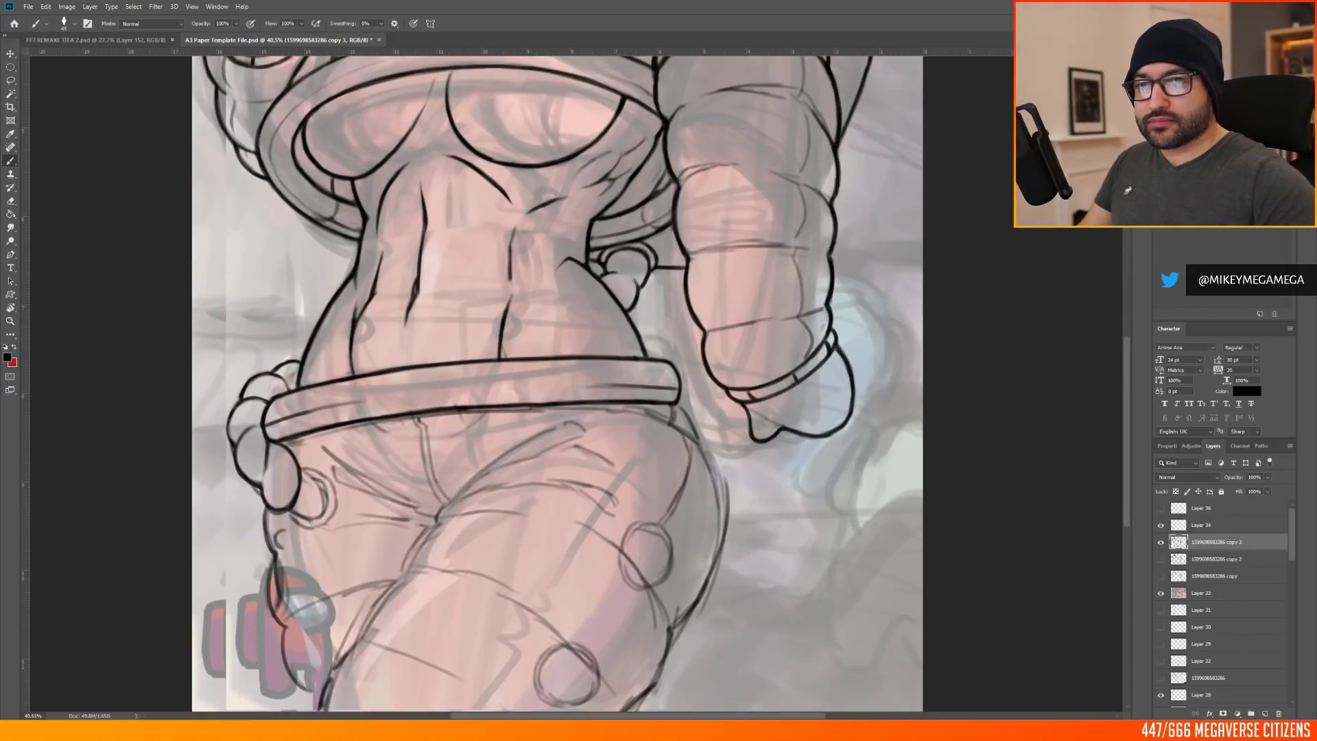
scroll(601, 606, down, 6)
scroll(556, 594, up, 9)
key(r)
drag(762, 483, 732, 244)
scroll(567, 344, down, 3)
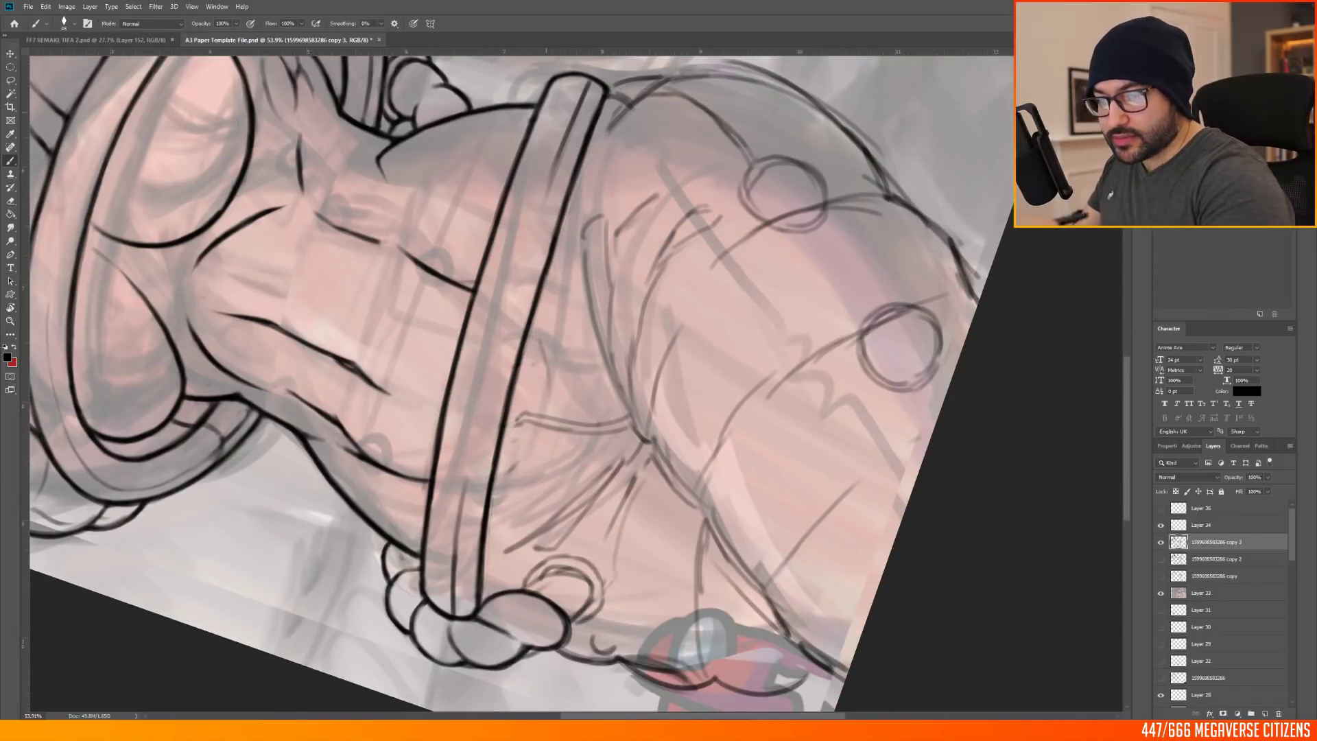
key(ctrl+z)
key(r)
drag(809, 94, 933, 486)
drag(527, 334, 518, 352)
drag(1127, 394, 1130, 320)
Step: Add a new layer and ink a double vertical seam over the chest on the lowered arm's side
click(1265, 714)
mouse_move(703, 423)
mouse_down()
mouse_move(748, 481)
mouse_move(706, 398)
mouse_move(724, 334)
mouse_move(797, 216)
mouse_up()
key(ctrl+z)
scroll(928, 212, down, 6)
scroll(695, 504, up, 3)
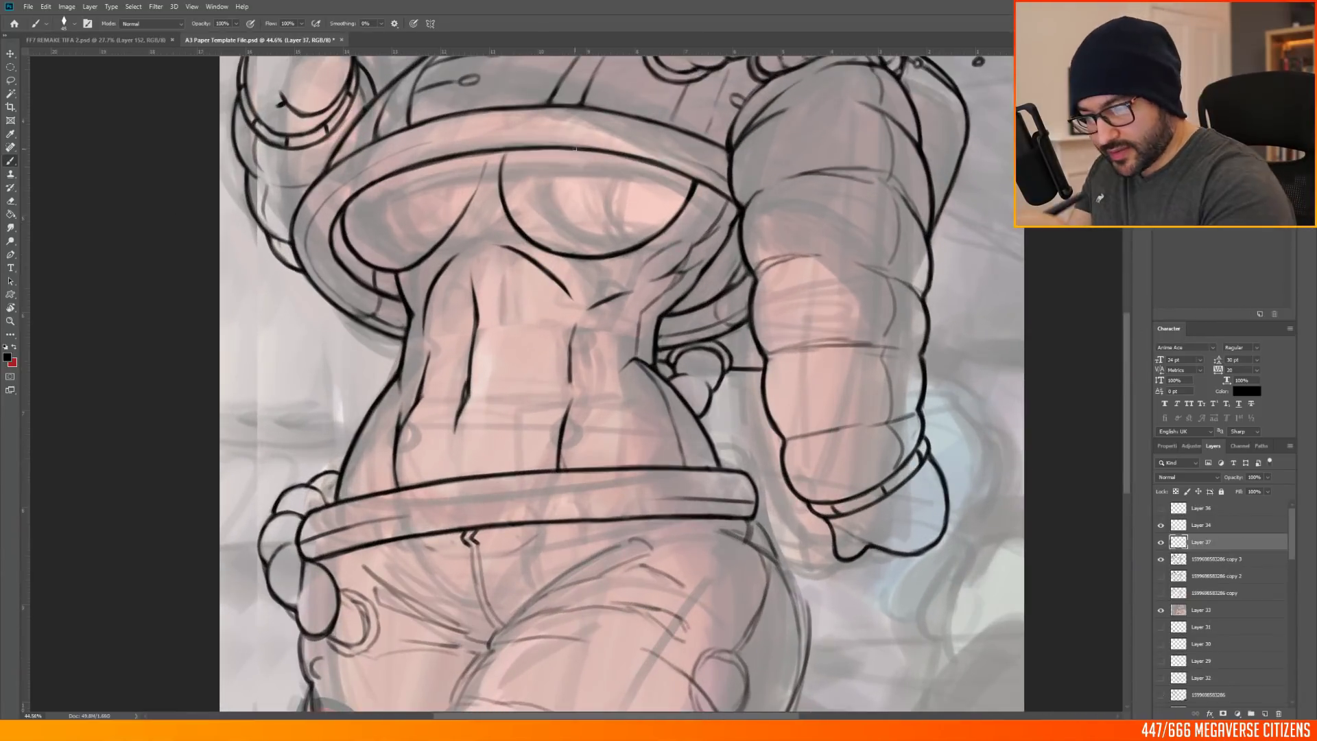
drag(586, 253, 562, 173)
key(ctrl+z)
right_click(1215, 553)
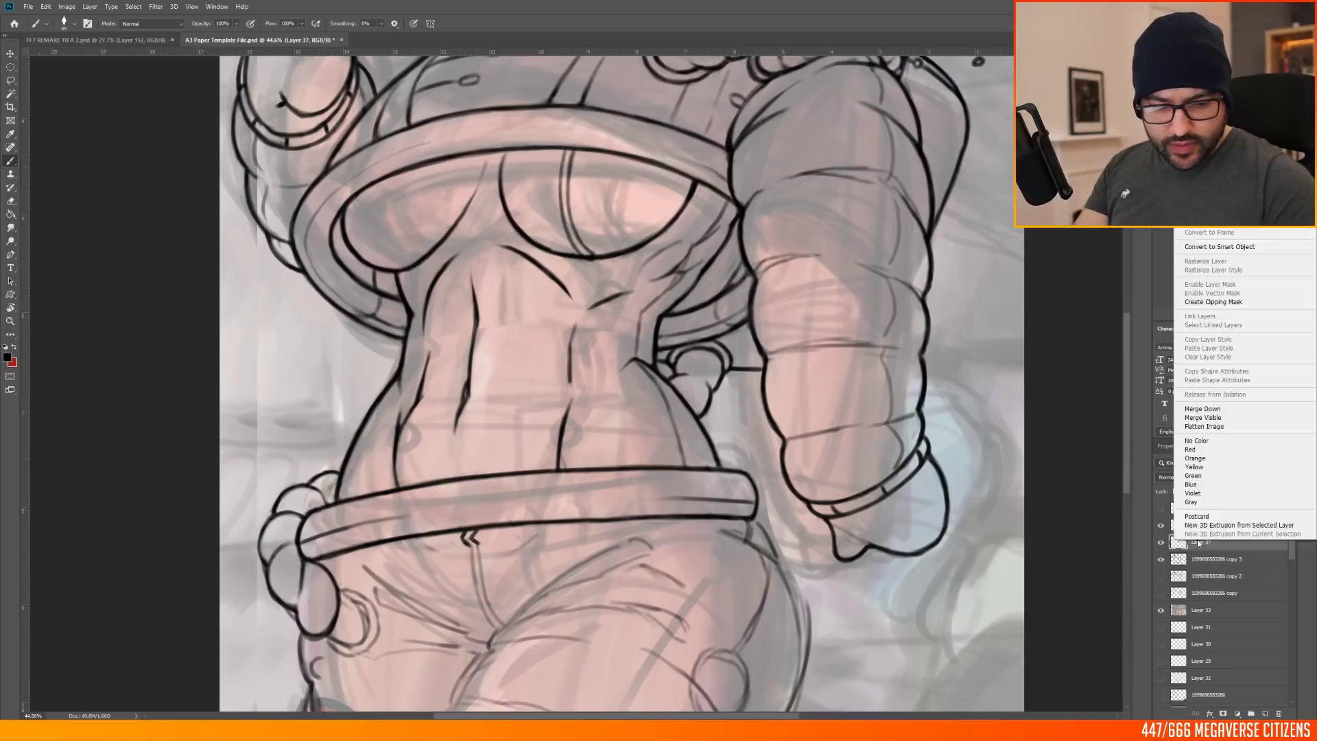
click(1218, 117)
key(Return)
click(1161, 576)
Step: Ink the double seam from below the chest down the midriff to the waistband and reinforce its upper end on the chest
mouse_move(591, 261)
mouse_down()
mouse_move(575, 306)
mouse_move(568, 469)
mouse_up()
drag(576, 404, 572, 436)
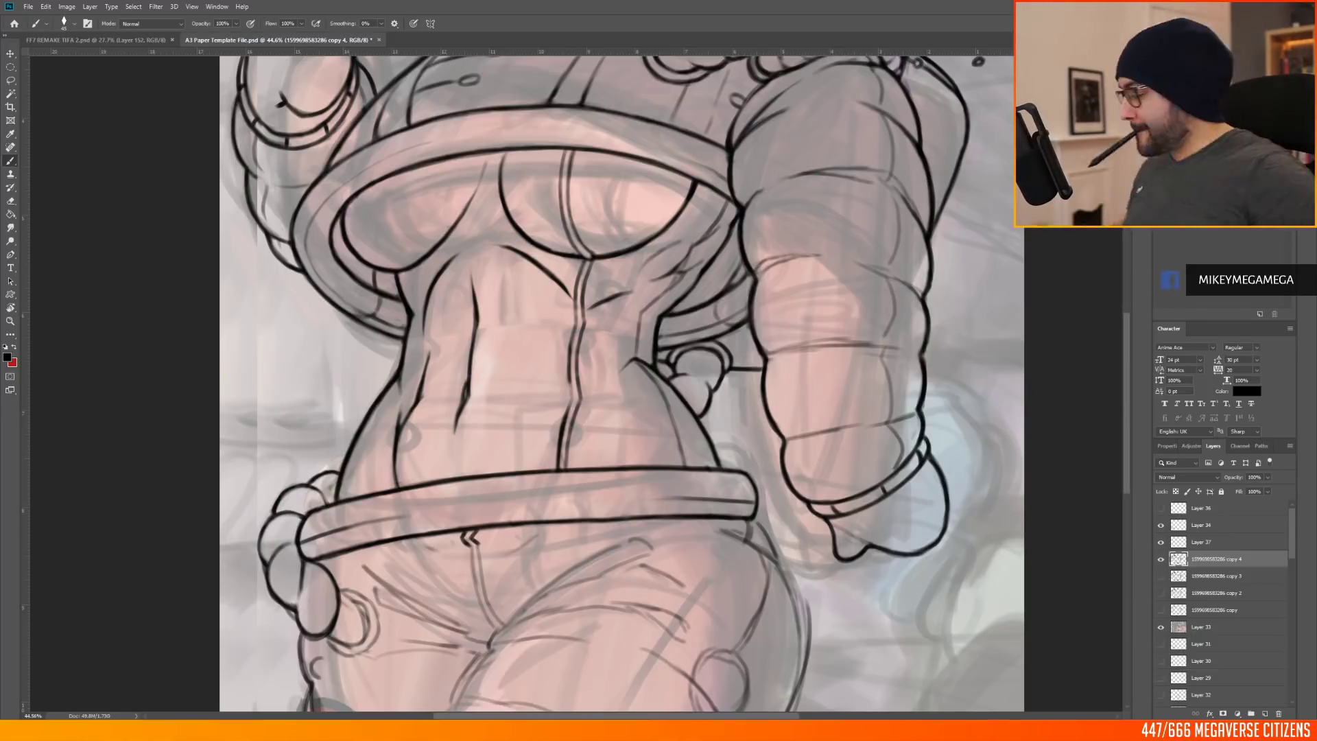
drag(566, 151, 561, 188)
drag(574, 151, 571, 179)
scroll(535, 384, down, 8)
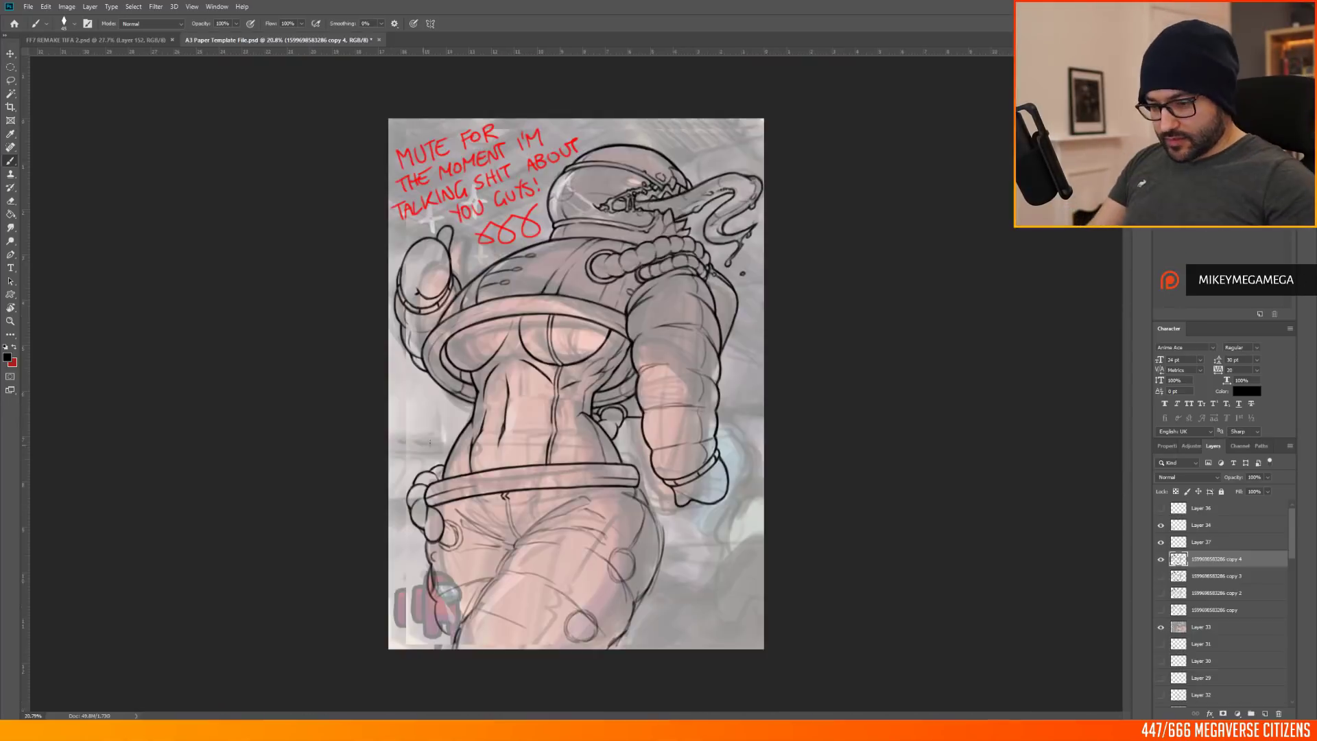
Step: Ink a matching double seam curving around the chest and down the midriff on the raised arm's side to the waistband
scroll(427, 414, up, 6)
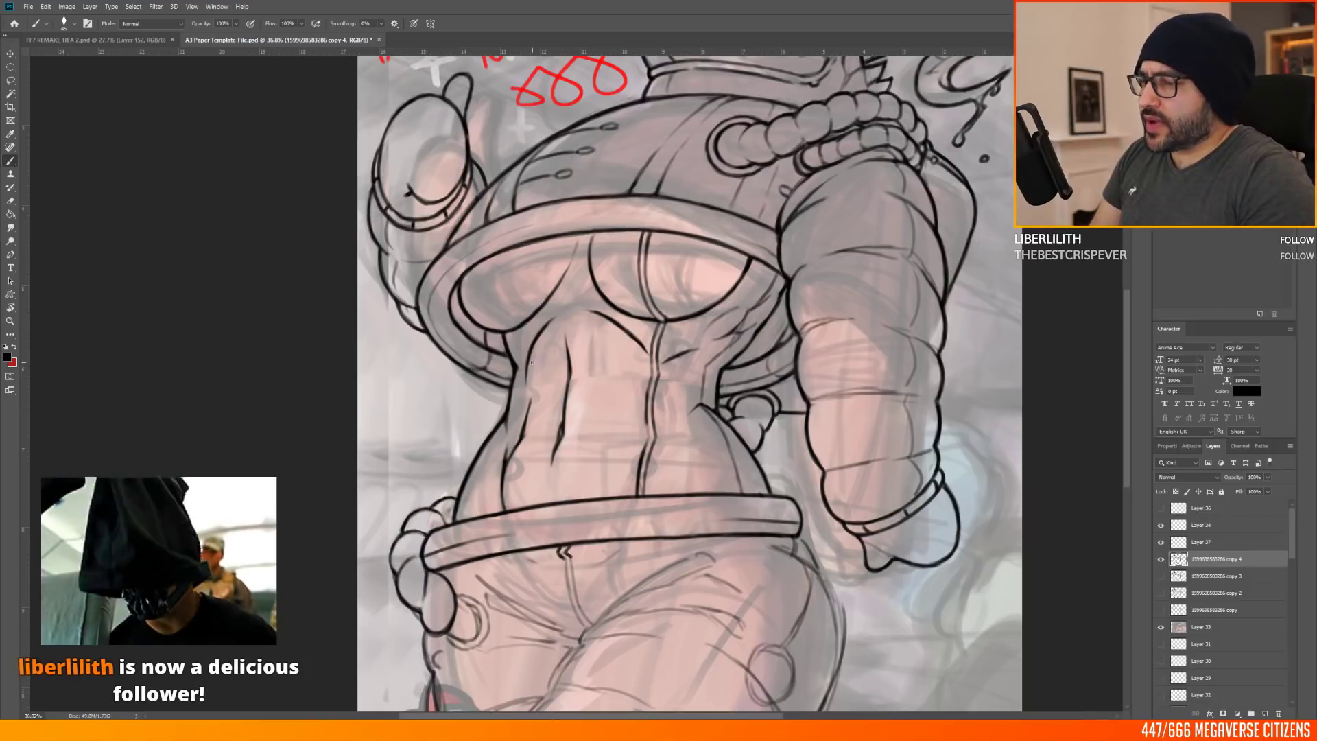
mouse_move(470, 278)
mouse_down()
mouse_move(481, 312)
mouse_move(474, 275)
mouse_move(516, 330)
mouse_up()
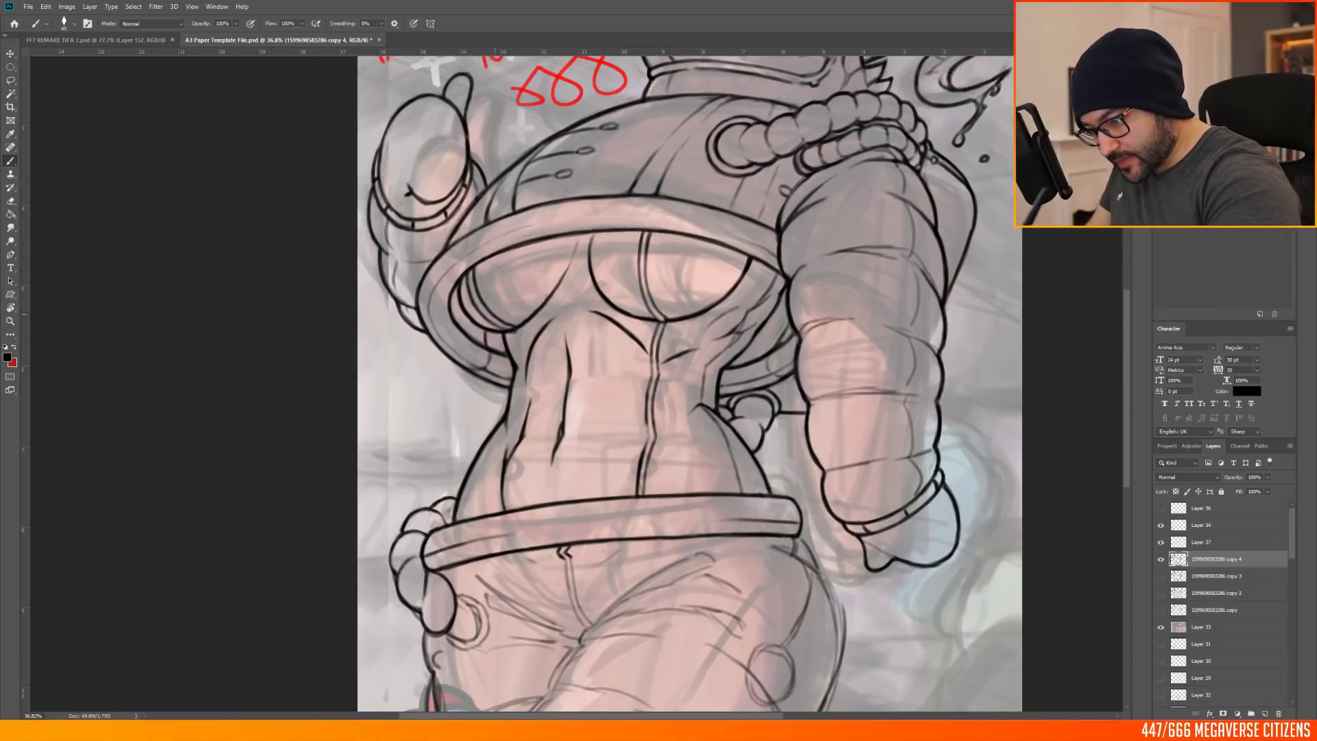
drag(468, 273, 527, 383)
mouse_move(524, 329)
mouse_down()
mouse_move(530, 387)
mouse_move(505, 504)
mouse_move(526, 378)
mouse_up()
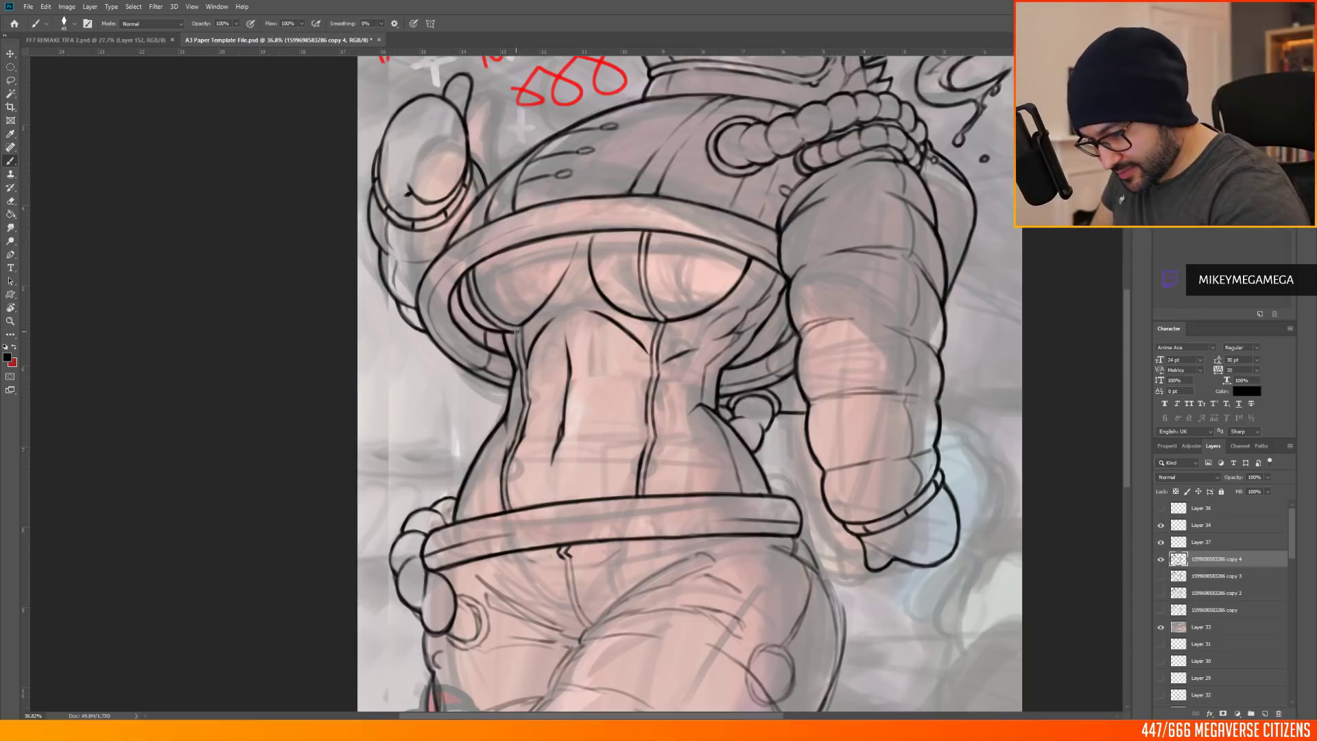
drag(475, 272, 509, 325)
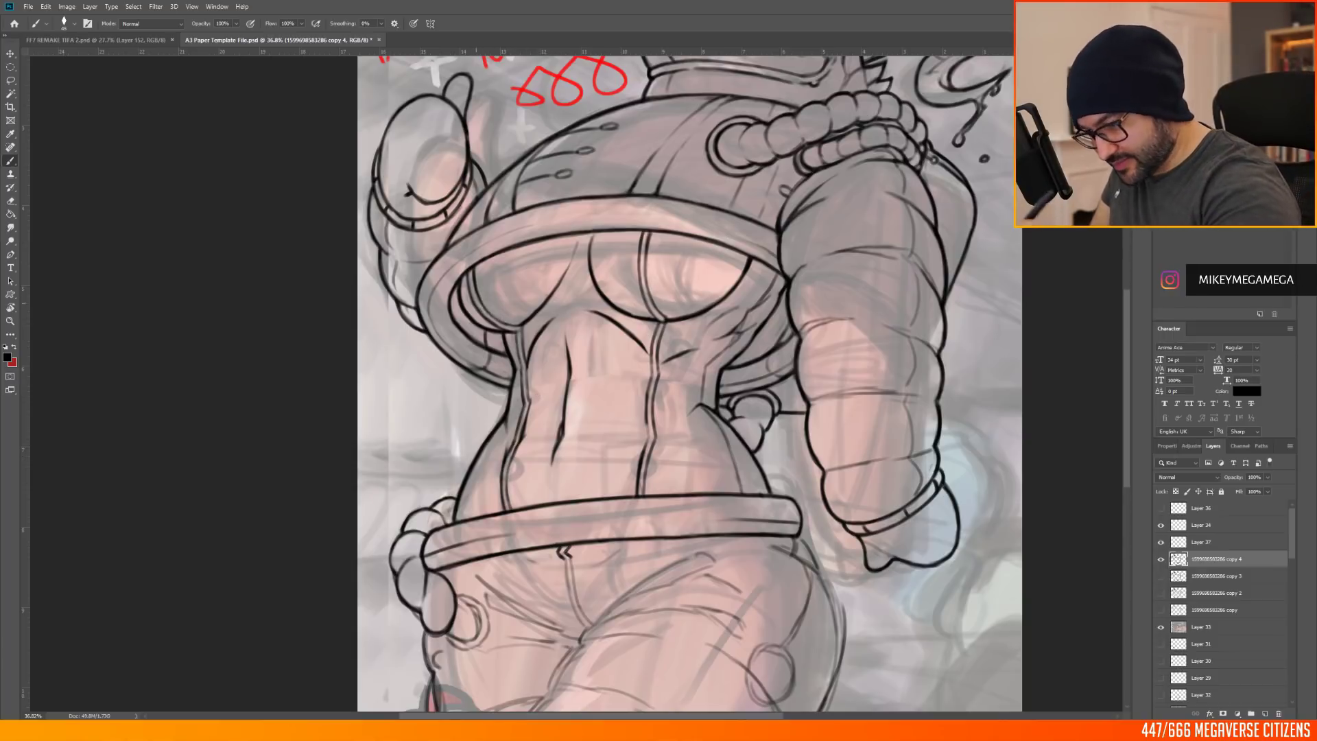
Step: Check the inked seams across the whole figure and save the document
key(ctrl+0)
drag(430, 519, 522, 513)
key(r)
mouse_move(528, 508)
mouse_down()
mouse_move(558, 515)
mouse_move(657, 488)
mouse_up()
drag(334, 324, 409, 193)
drag(646, 451, 684, 372)
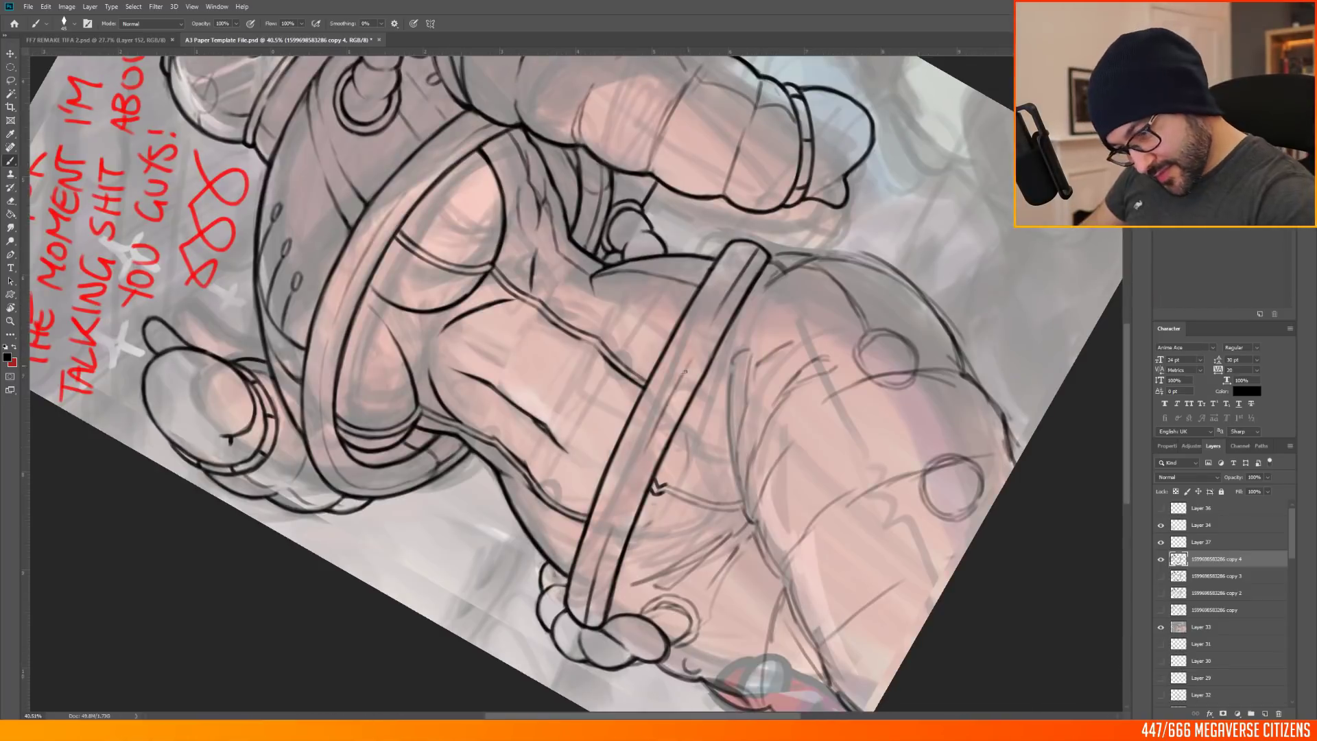
key(r)
key(Escape)
key(ctrl+0)
drag(426, 351, 511, 347)
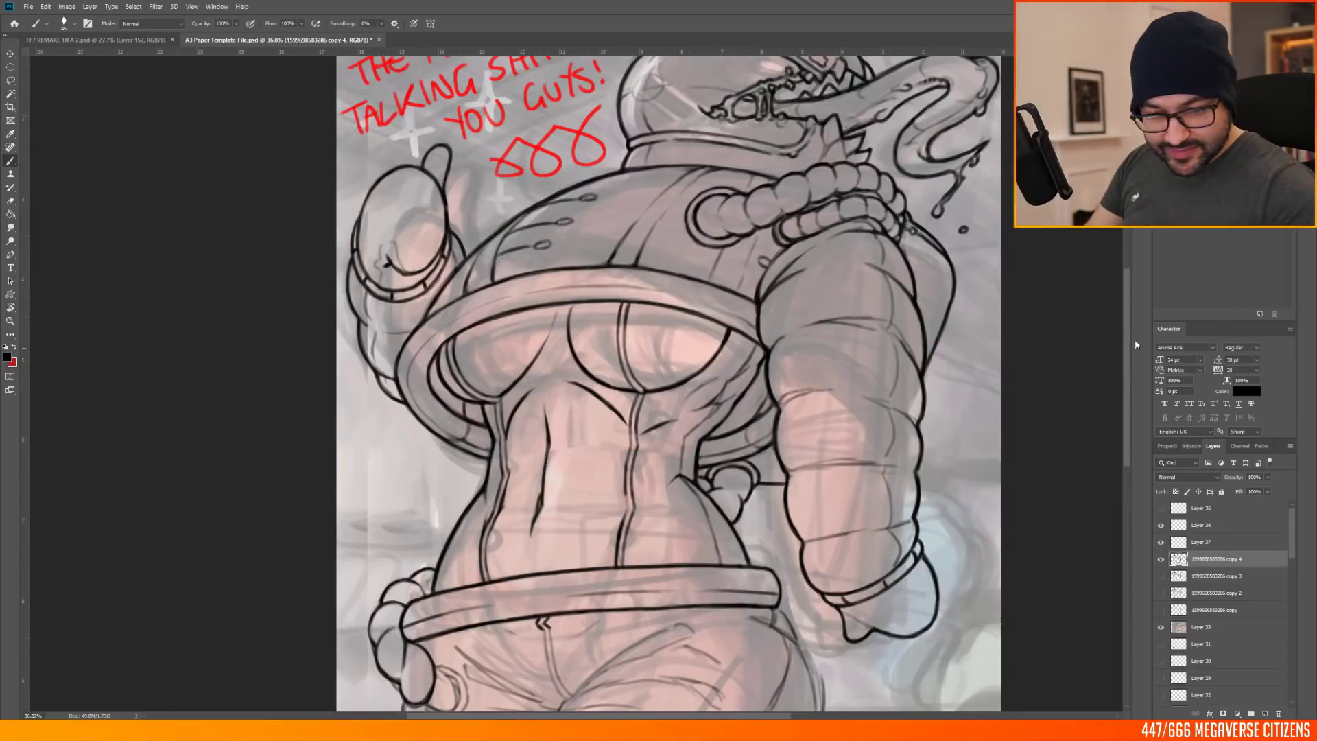
drag(1127, 346, 1127, 402)
key(ctrl+0)
key(ctrl+s)
Step: Ink the trousers' double centre seam from the chevron notch down to the point where the thighs meet
mouse_move(529, 386)
mouse_down()
mouse_move(651, 381)
mouse_move(596, 383)
mouse_up()
mouse_move(501, 521)
mouse_down()
mouse_move(487, 244)
mouse_move(522, 256)
mouse_up()
drag(473, 301, 505, 381)
Step: Ink the crease along the front thigh from the bottom of the centre seam up towards the waistband
key(r)
drag(819, 397, 823, 199)
key(b)
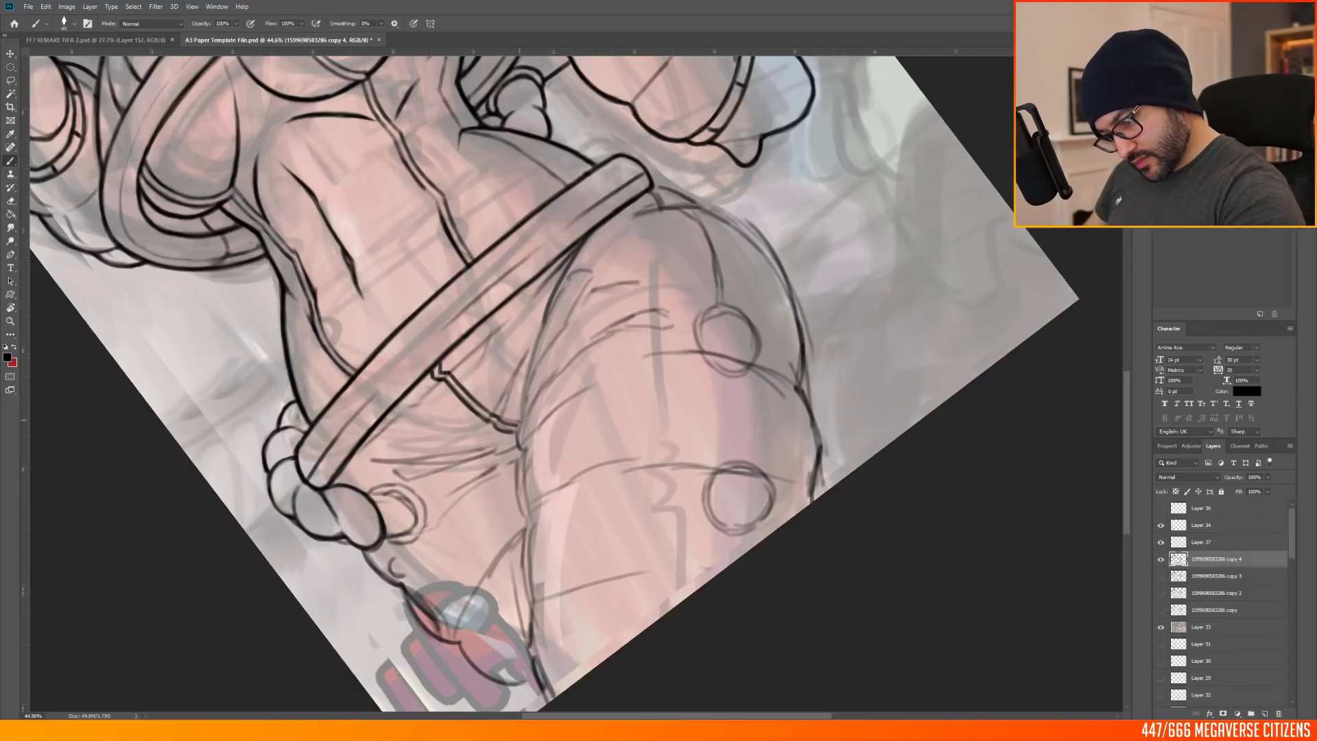
drag(519, 422, 573, 277)
key(Escape)
mouse_move(410, 413)
mouse_down()
mouse_move(511, 317)
mouse_move(623, 280)
mouse_up()
drag(724, 284, 810, 360)
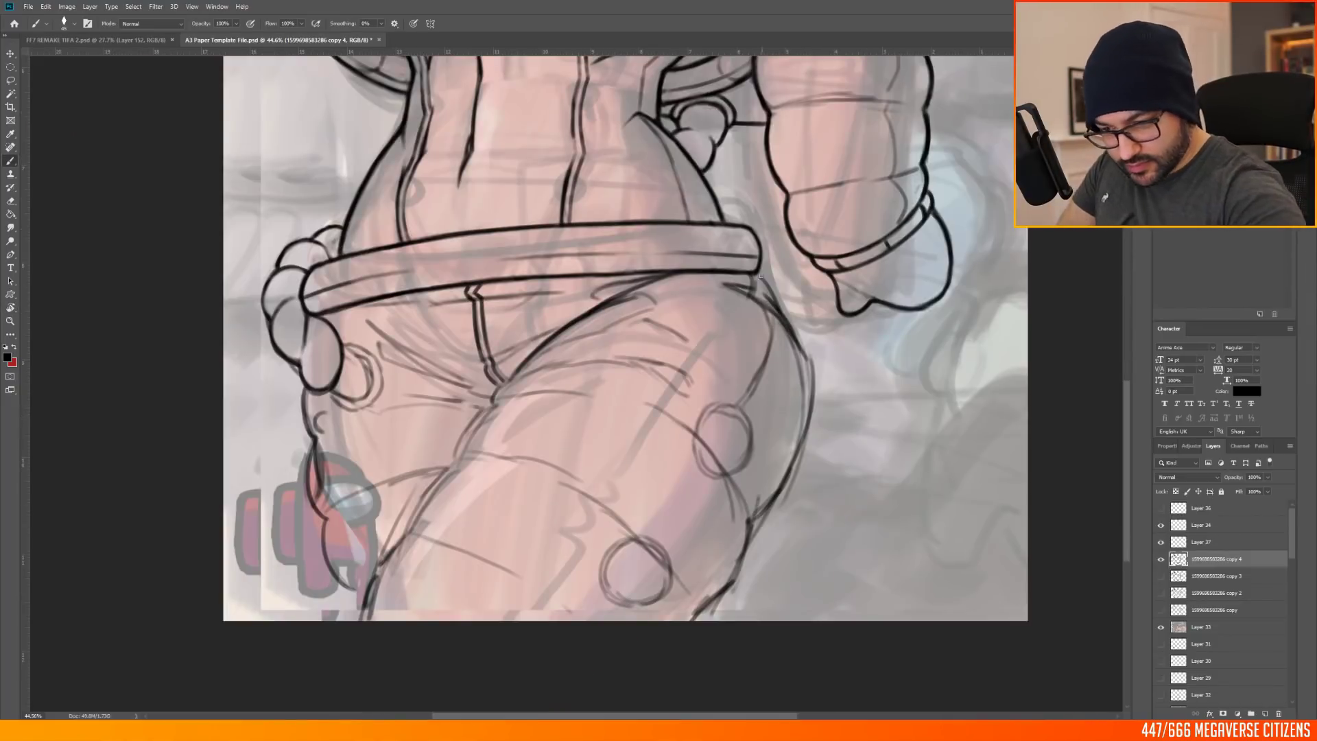
key(ctrl+0)
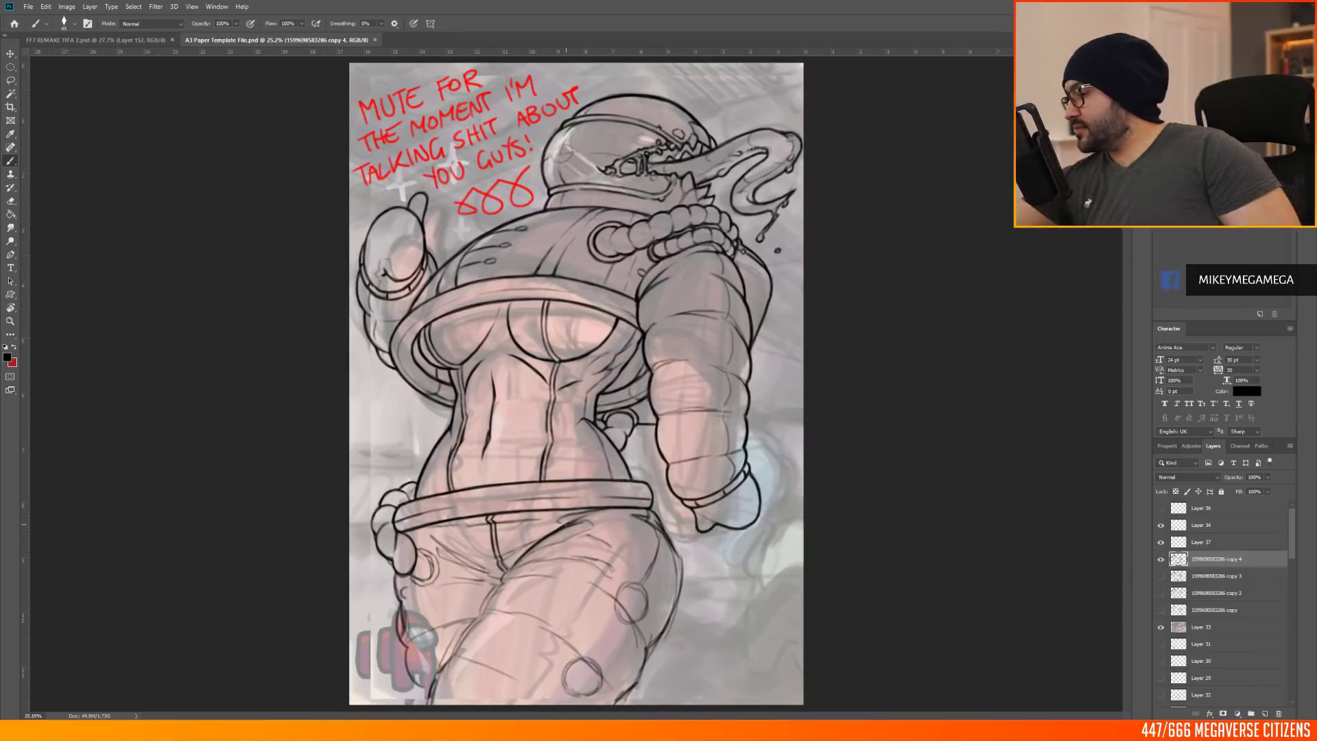
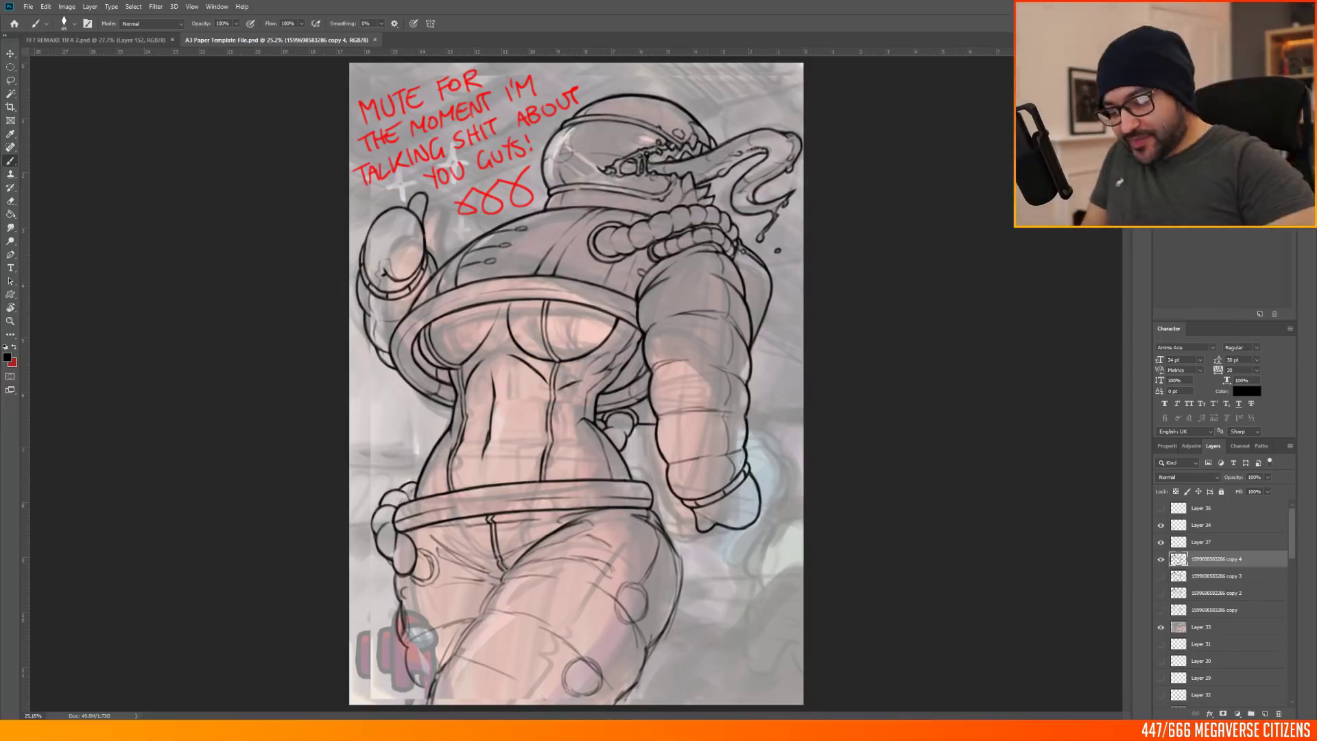
Step: Ink a curved double band around the tip of the lowest rounded form hanging from the waistband's end
scroll(577, 384, down, 3)
scroll(577, 385, up, 7)
drag(1059, 617, 1063, 356)
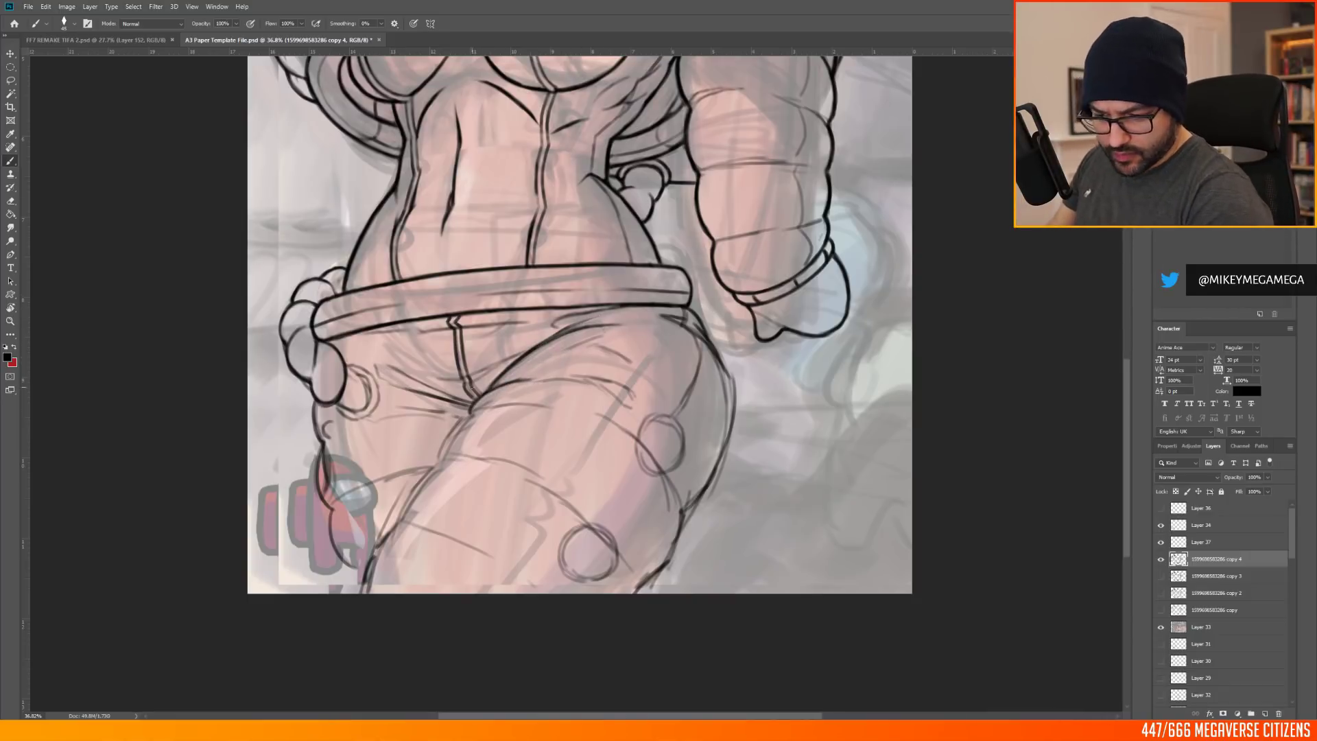
key(h)
drag(555, 323, 572, 420)
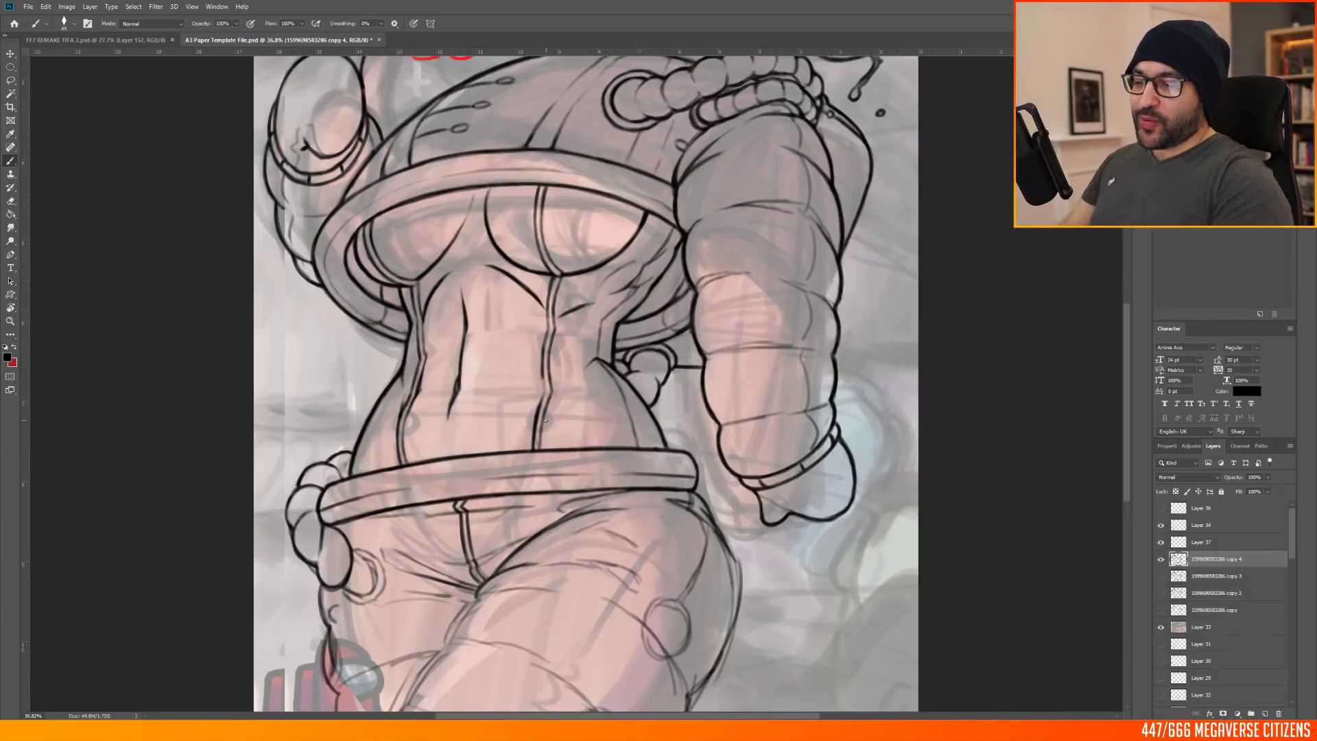
key(h)
drag(546, 421, 550, 535)
scroll(553, 446, down, 1)
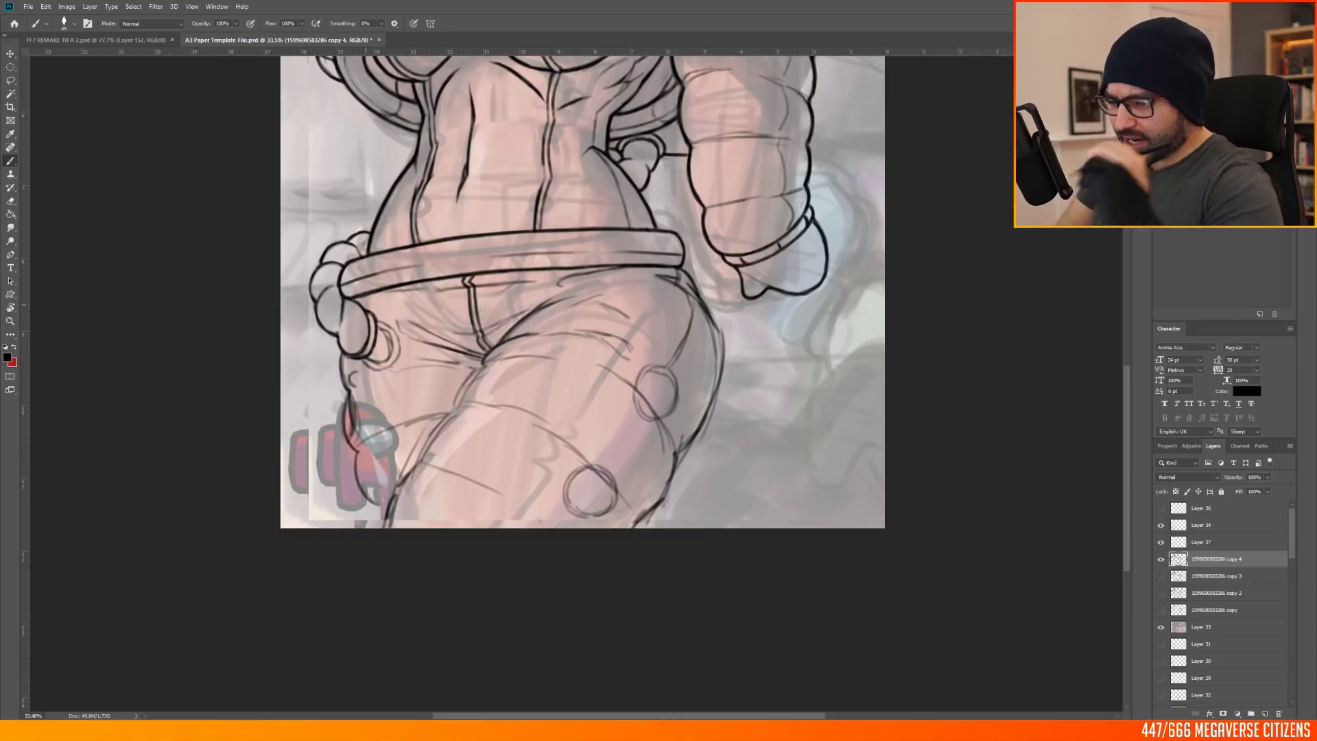
scroll(874, 273, up, 3)
scroll(948, 402, down, 3)
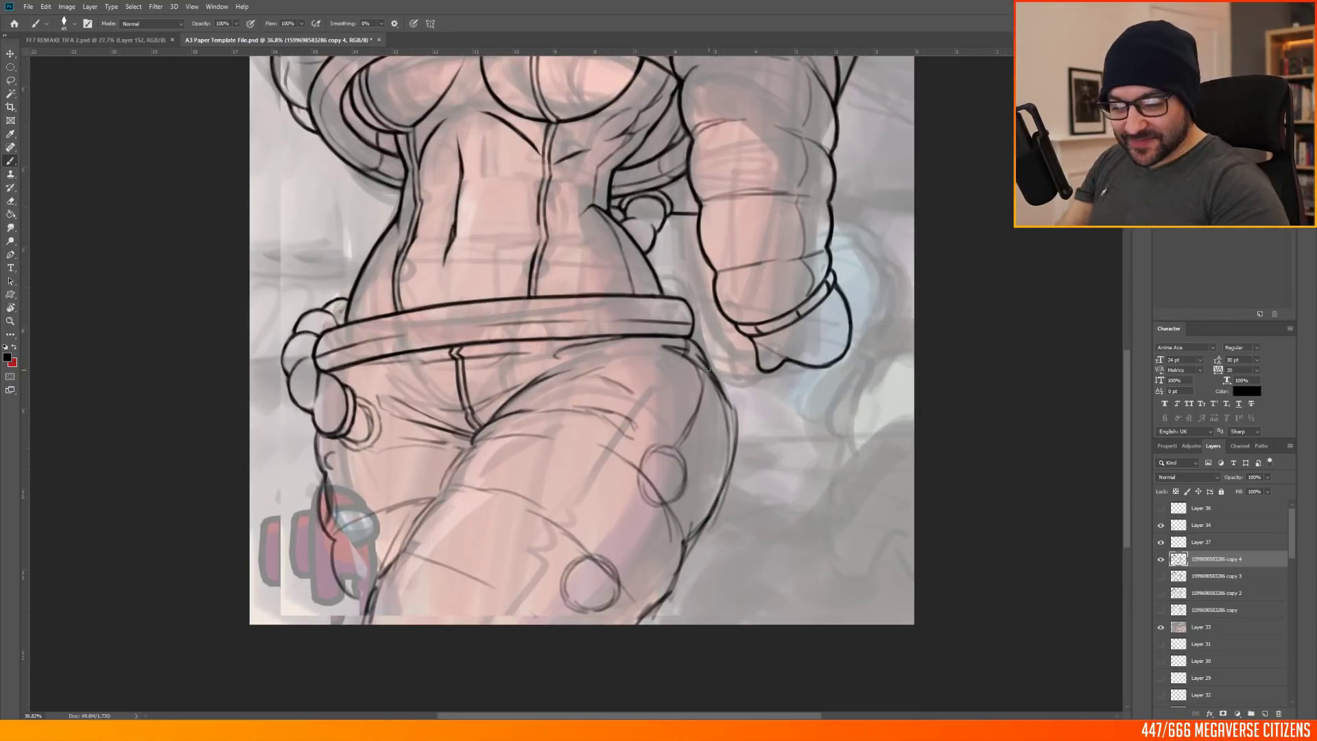
Step: Ink the outer hip and thigh outline from the banded rounded form down to the small red crewmate
mouse_move(428, 416)
mouse_down()
mouse_move(649, 493)
mouse_move(618, 509)
mouse_up()
key(r)
drag(604, 439, 598, 340)
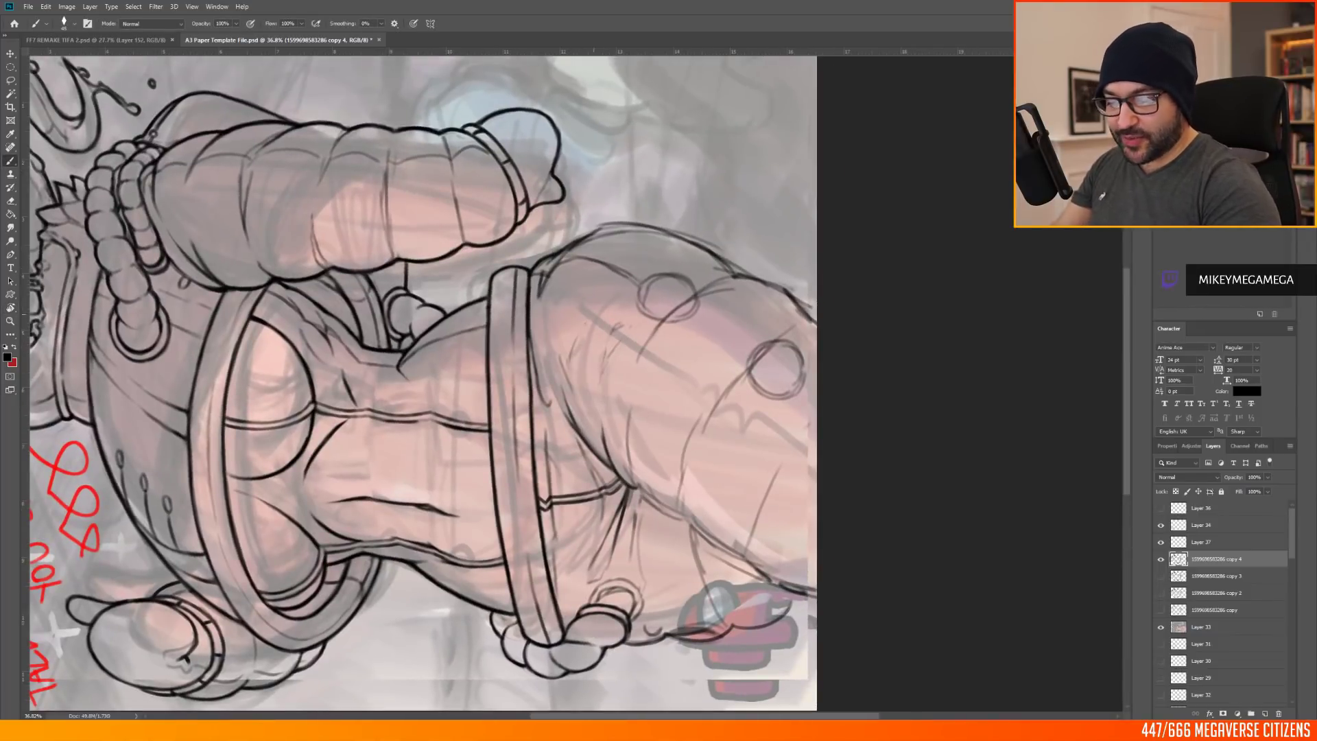
key(Escape)
scroll(492, 495, up, 3)
mouse_move(258, 410)
mouse_down()
mouse_move(281, 459)
mouse_move(282, 542)
mouse_up()
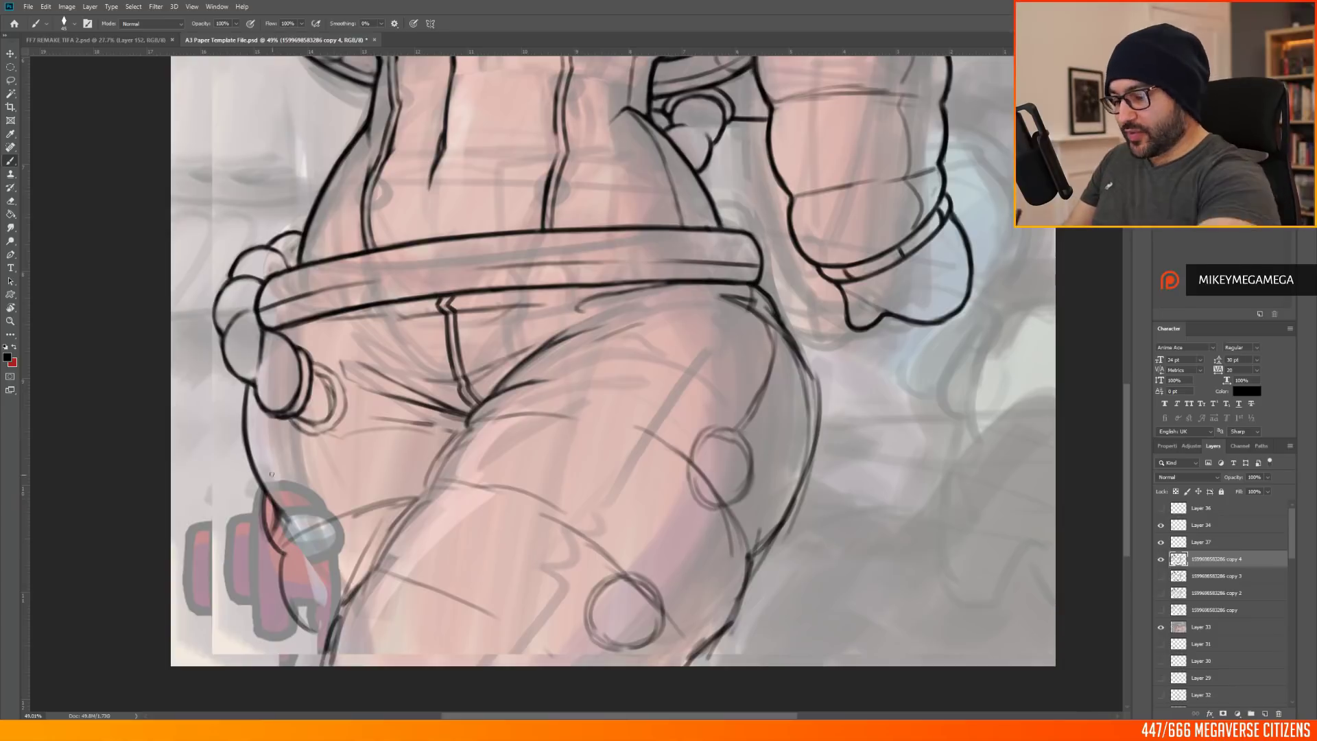
Step: Redraw the outer contour of the back thigh, running down from beneath the hip pouches
scroll(448, 382, up, 2)
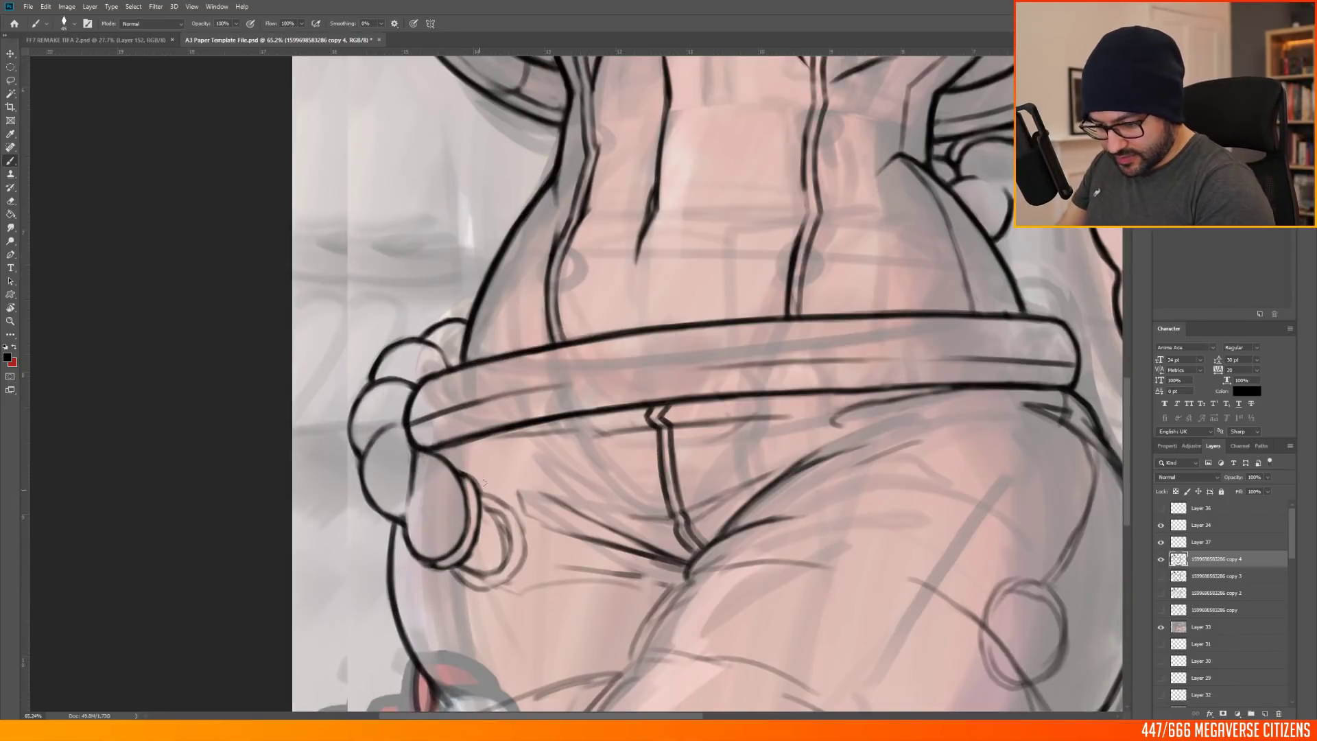
scroll(466, 504, down, 5)
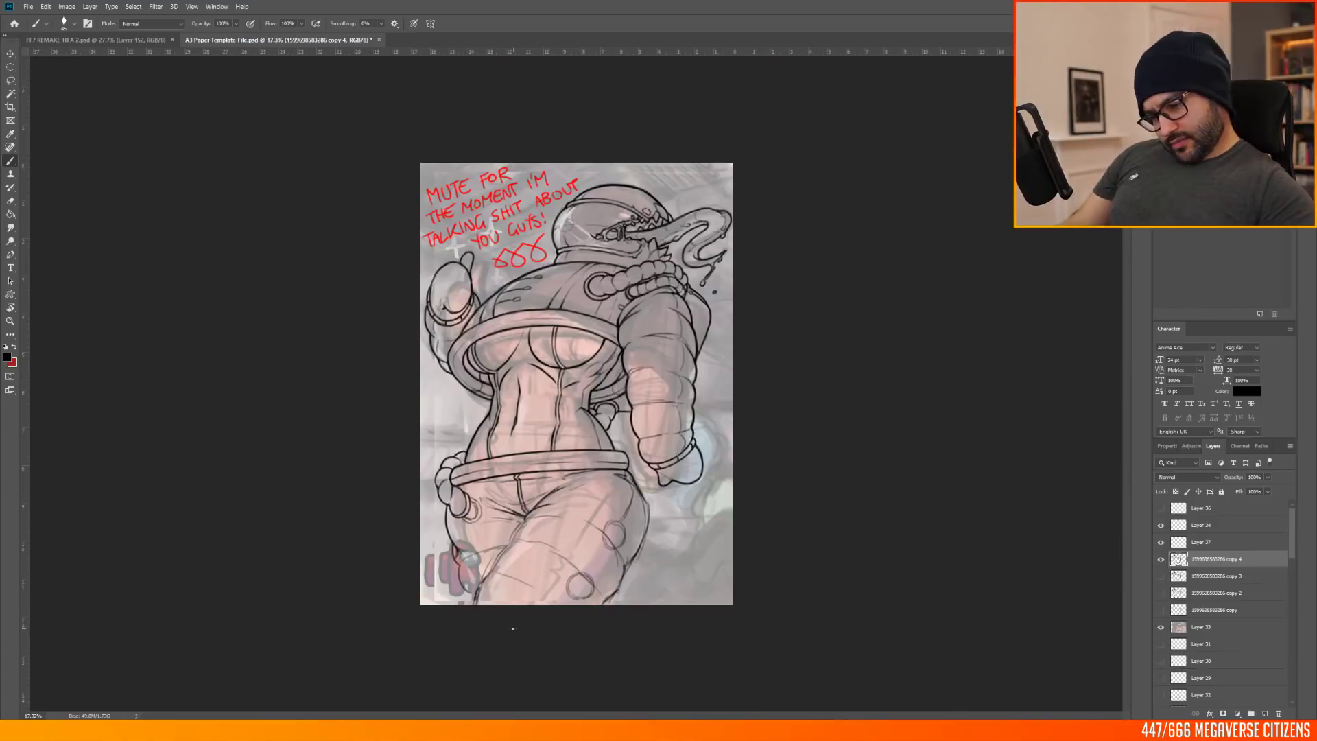
scroll(535, 592, up, 3)
drag(353, 495, 398, 600)
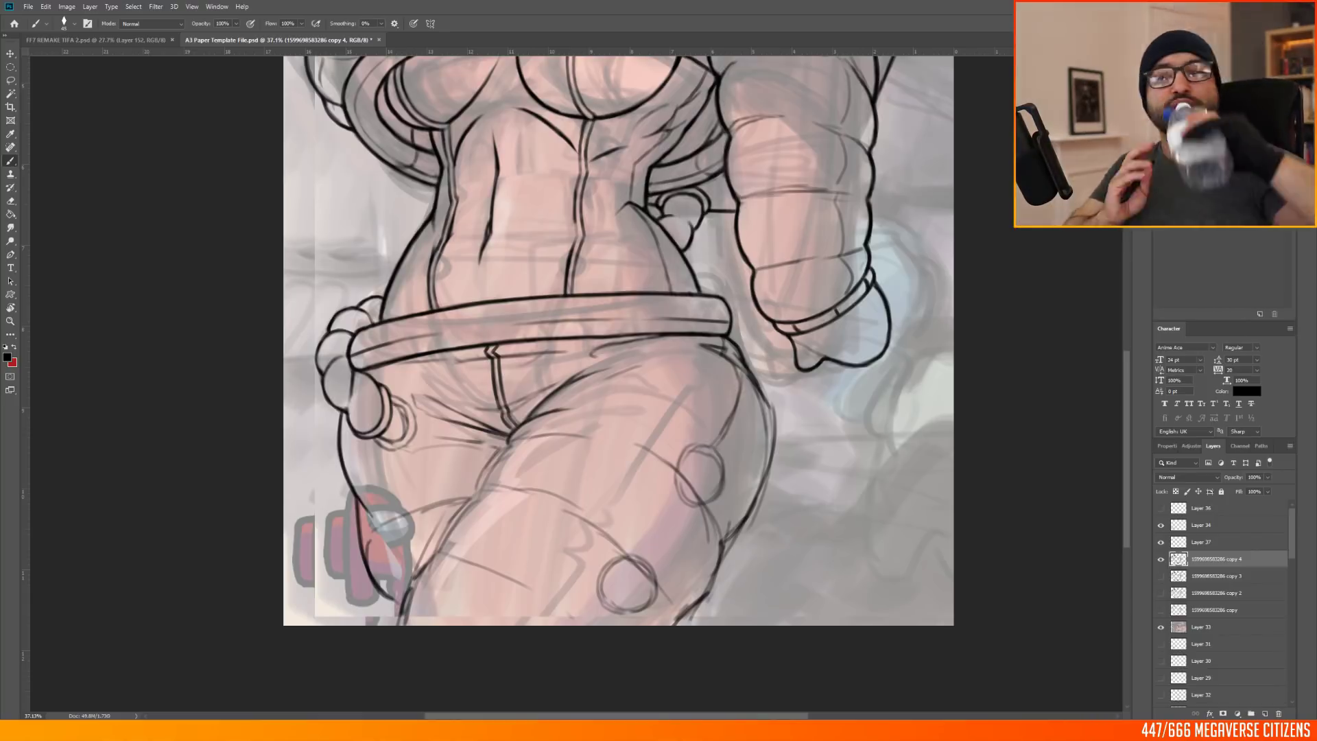
Step: Draw two small round rivets along the front of the belt
scroll(474, 651, down, 3)
scroll(473, 652, up, 4)
scroll(473, 652, down, 3)
scroll(473, 652, up, 3)
scroll(473, 652, down, 3)
scroll(374, 429, up, 4)
scroll(374, 429, down, 1)
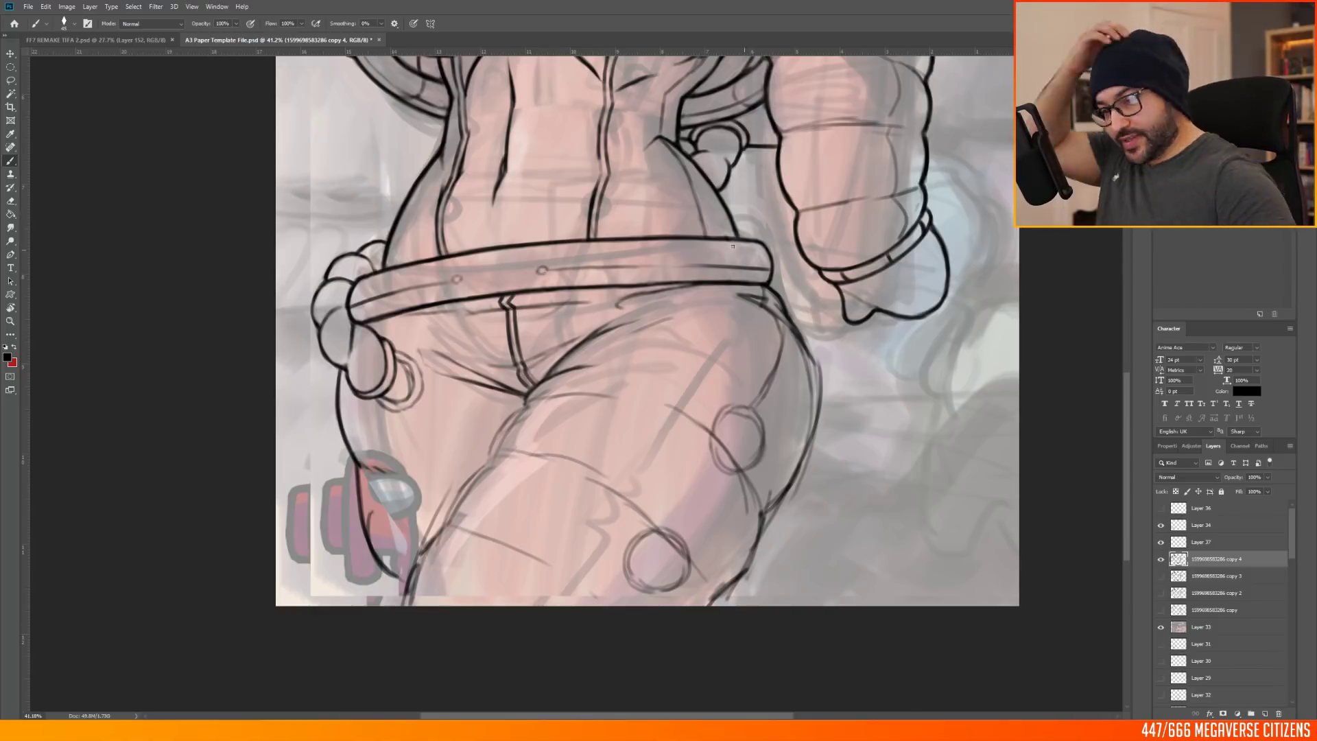
key(ctrl+0)
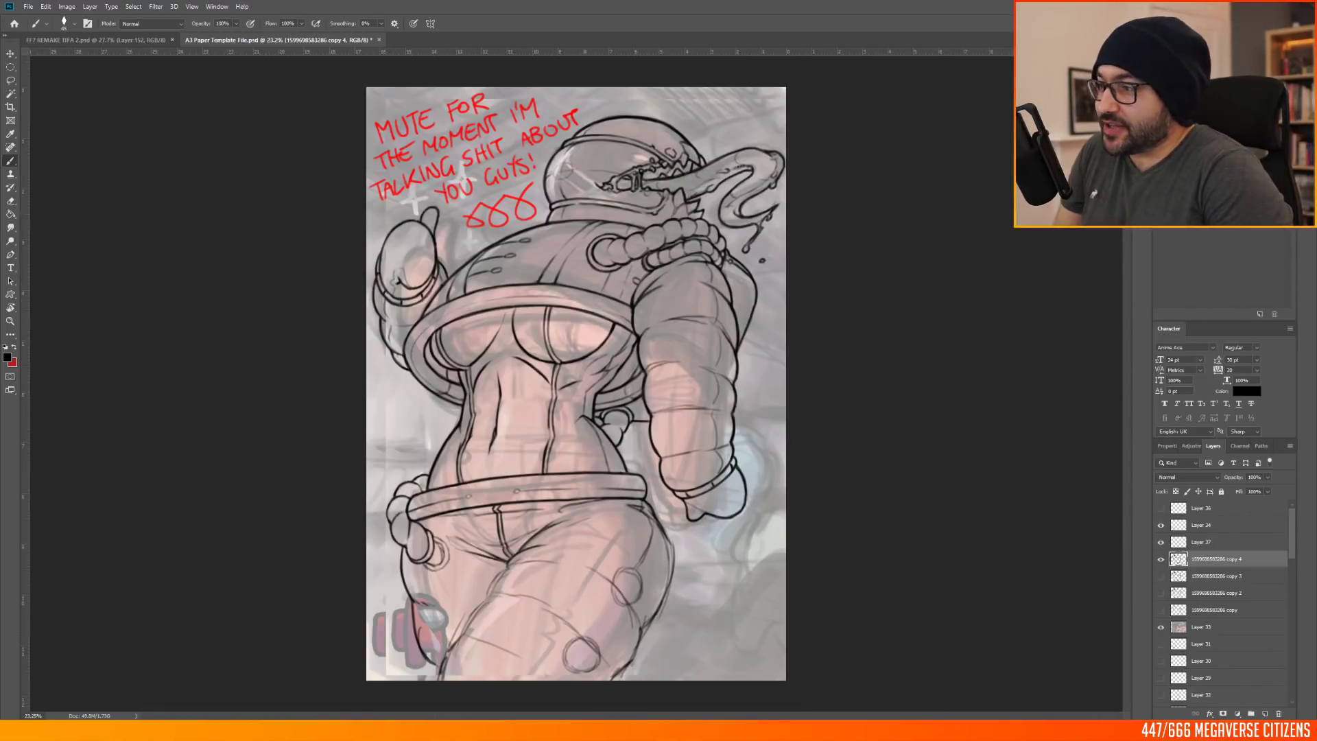
scroll(631, 288, up, 3)
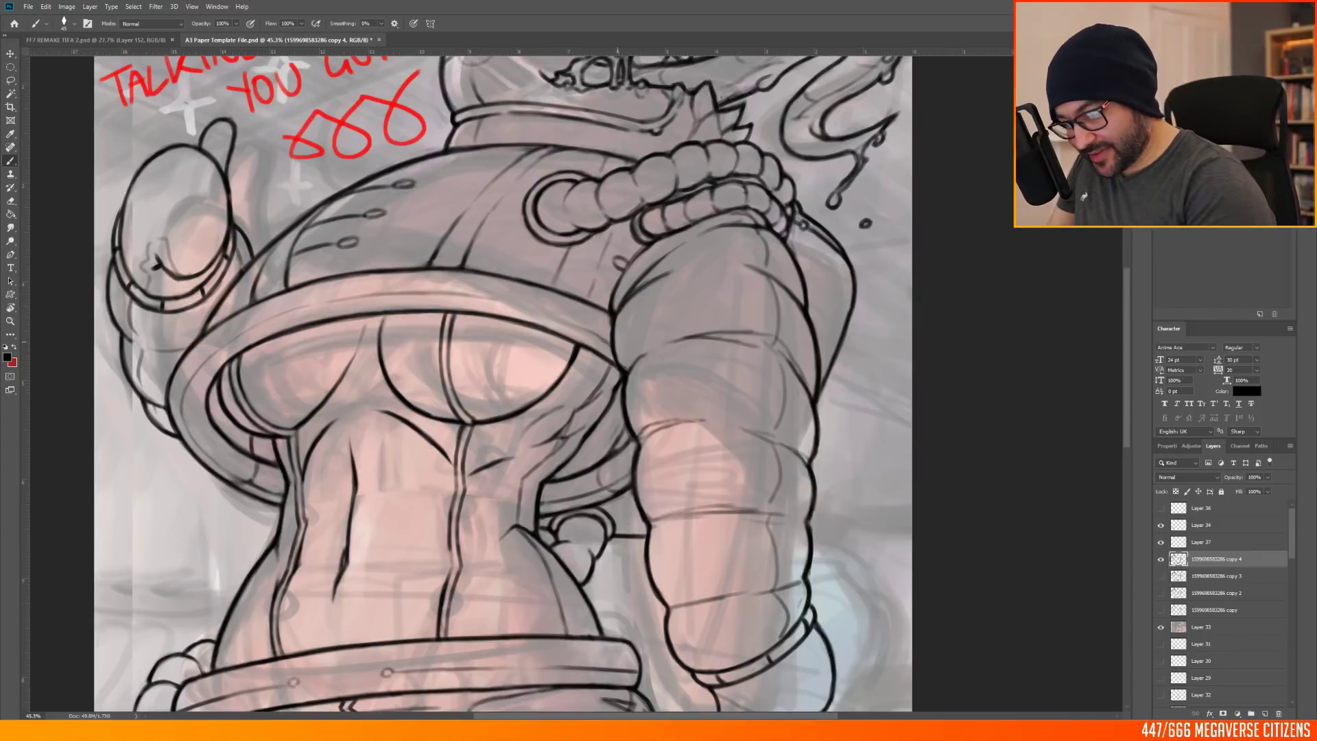
key(ctrl+0)
scroll(497, 548, up, 5)
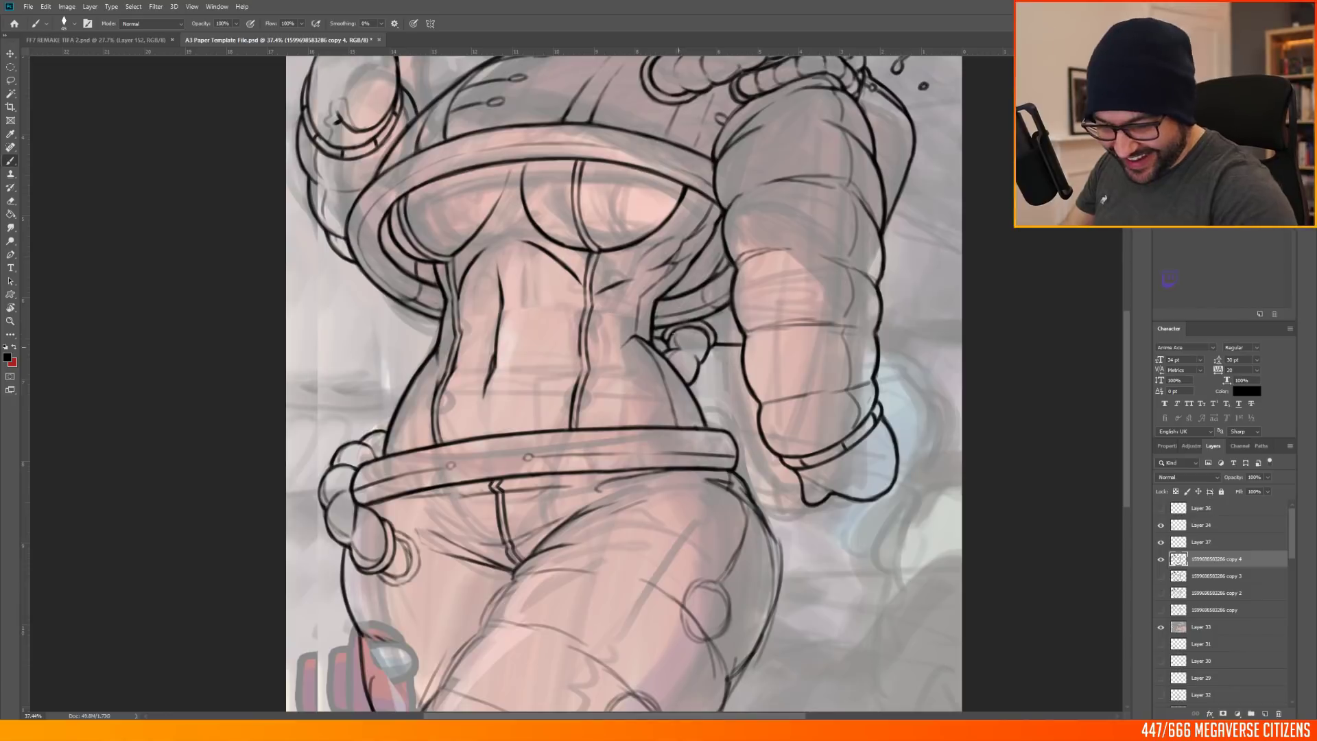
scroll(679, 346, down, 2)
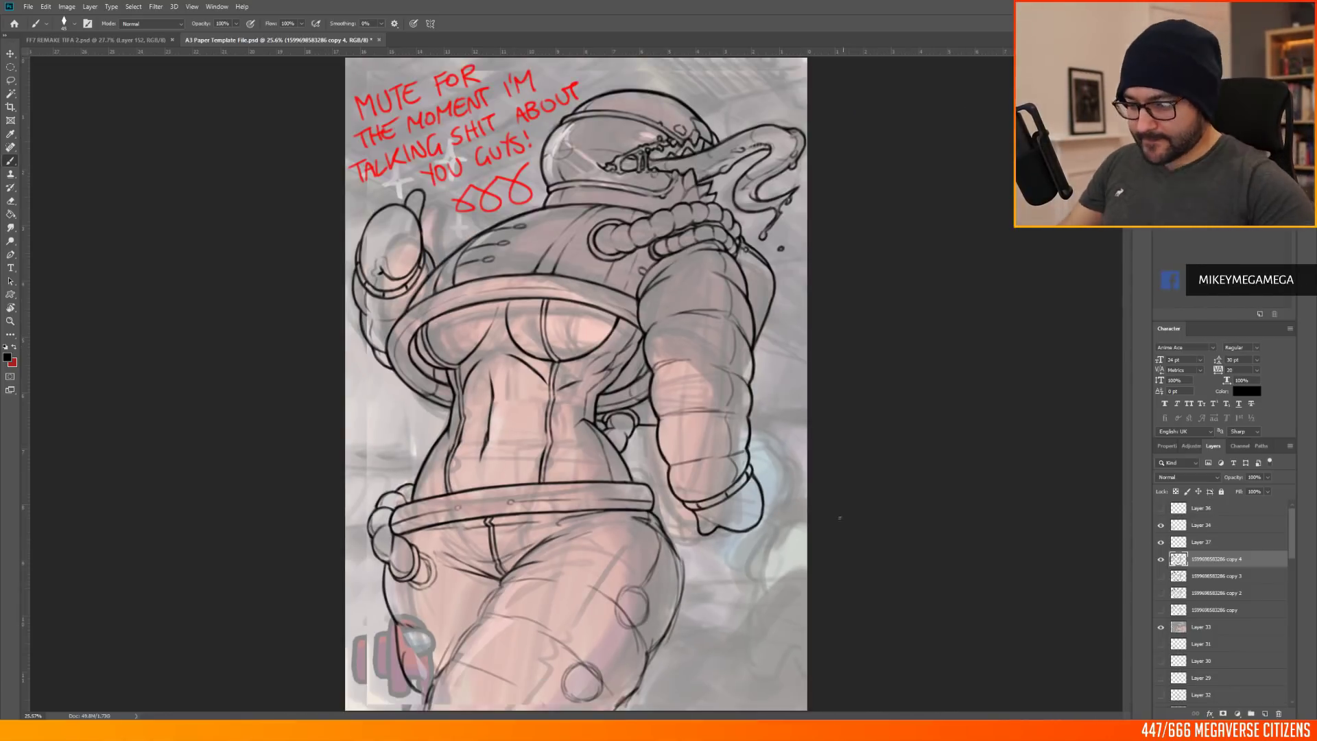
scroll(501, 632, up, 3)
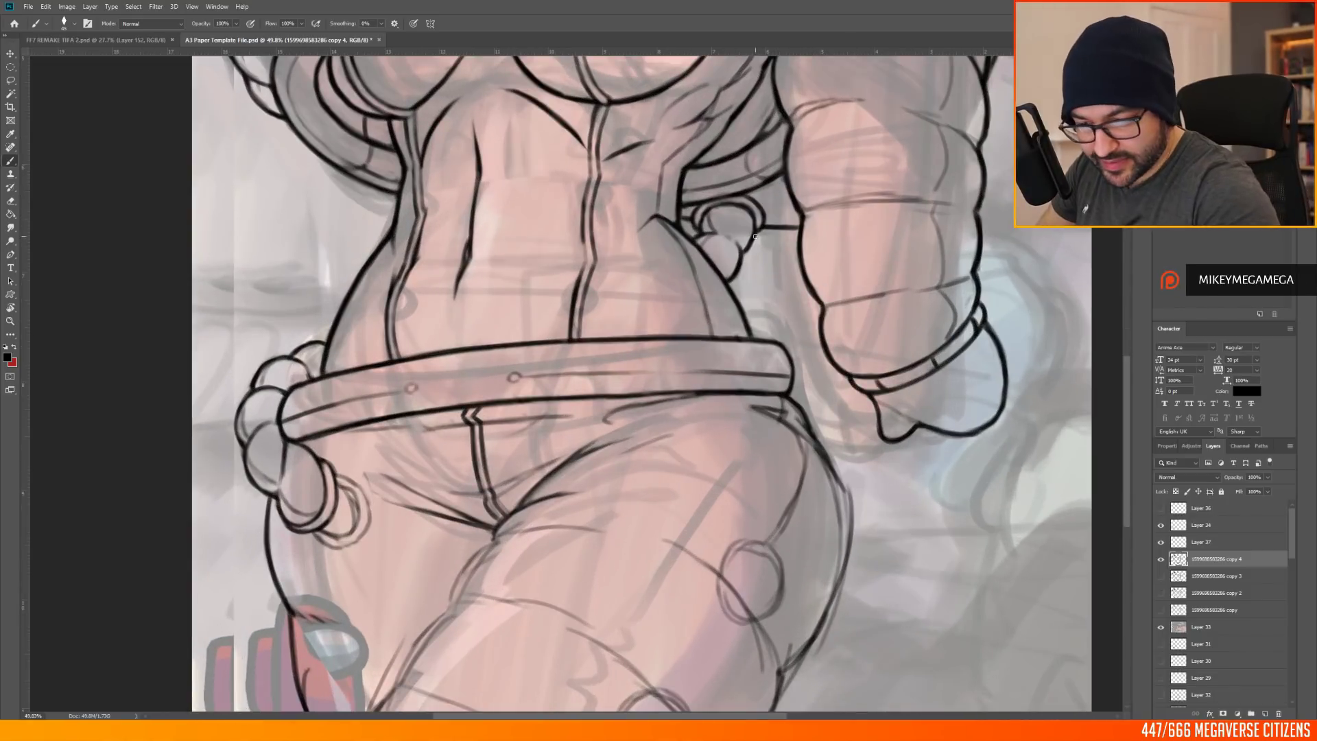
Step: Remove the sketched loop beside the lowest hip pouch and extend the back thigh's outer contour down to the inner leg line
scroll(760, 229, down, 10)
scroll(466, 631, up, 10)
scroll(1121, 425, down, 1)
mouse_move(357, 371)
mouse_down()
mouse_move(358, 433)
mouse_move(409, 511)
mouse_up()
scroll(482, 535, down, 9)
scroll(498, 565, up, 8)
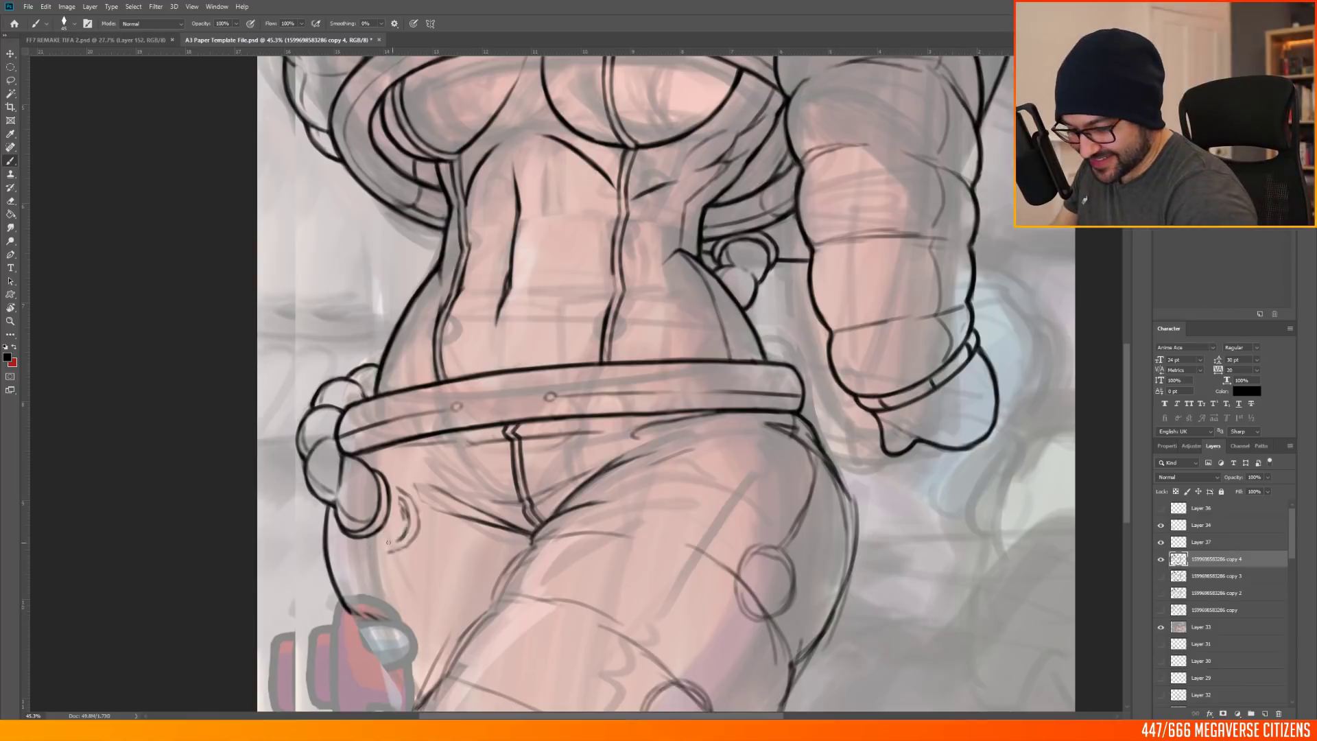
drag(426, 497, 395, 522)
mouse_move(342, 441)
mouse_down()
mouse_move(378, 523)
mouse_move(410, 535)
mouse_move(400, 550)
mouse_up()
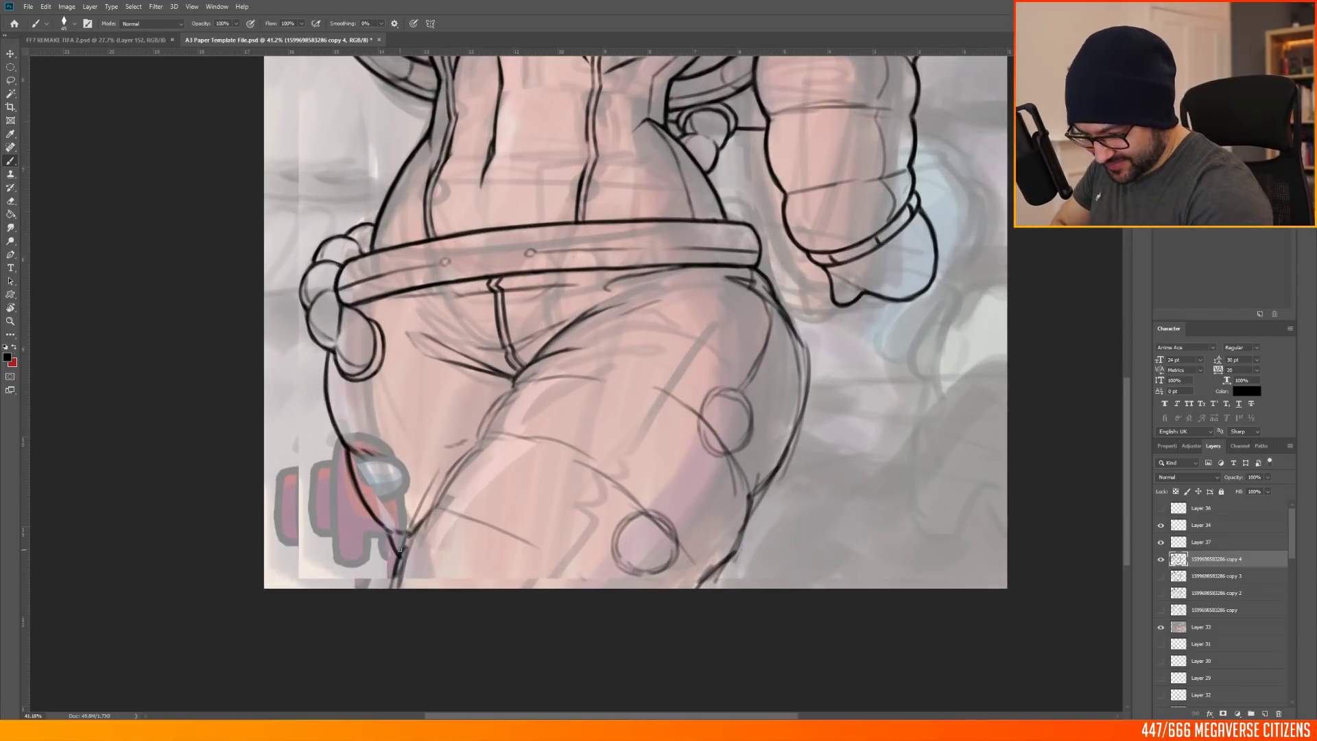
Step: Flip the whole canvas horizontally to check the figure's proportions
key(ctrl+0)
click(66, 7)
mouse_move(84, 103)
click(185, 159)
key(r)
drag(658, 377, 495, 391)
scroll(495, 391, down, 3)
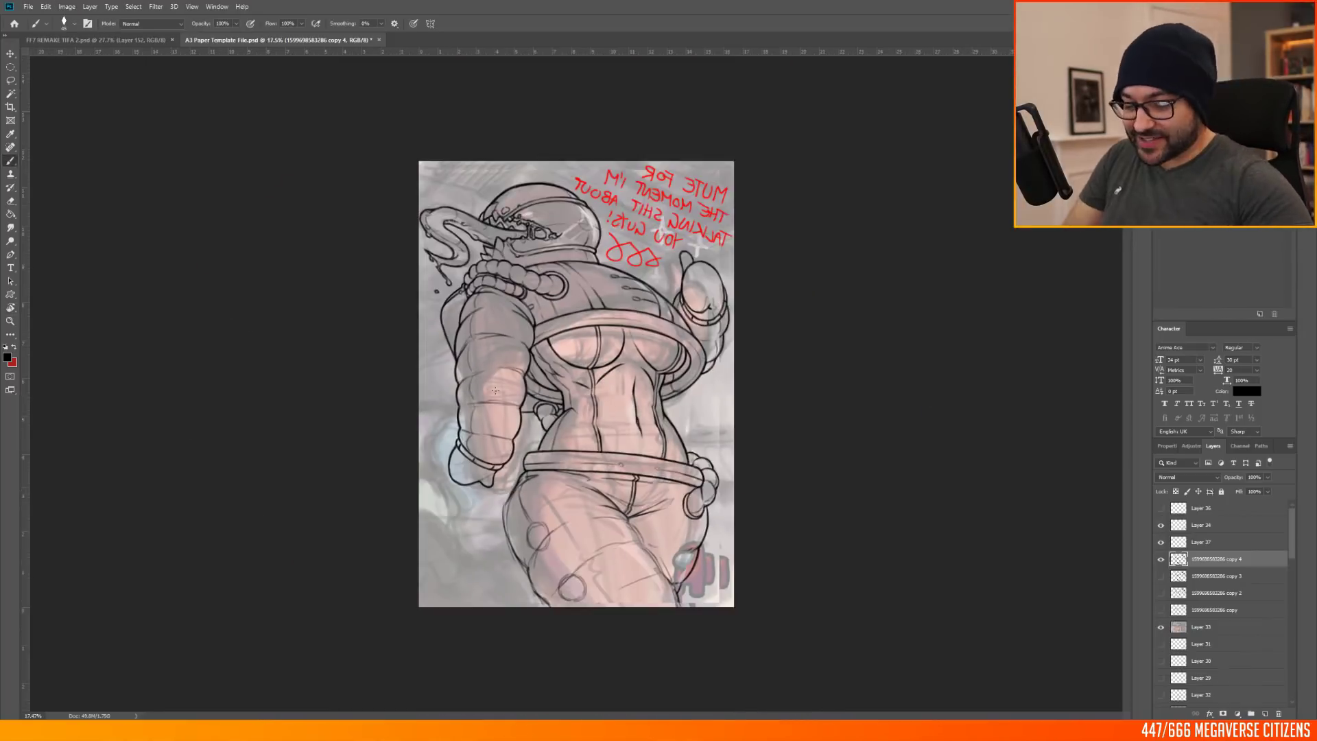
scroll(621, 533, up, 3)
scroll(621, 534, down, 3)
Step: Erase the rough line at the front leg's outer hip and redraw it as a cleaner curve
key(e)
mouse_move(371, 374)
mouse_down()
mouse_move(413, 266)
mouse_move(432, 264)
mouse_up()
key(b)
mouse_move(382, 302)
mouse_down()
mouse_move(425, 251)
mouse_move(377, 305)
mouse_move(375, 404)
mouse_up()
key(ctrl+0)
scroll(548, 376, up, 5)
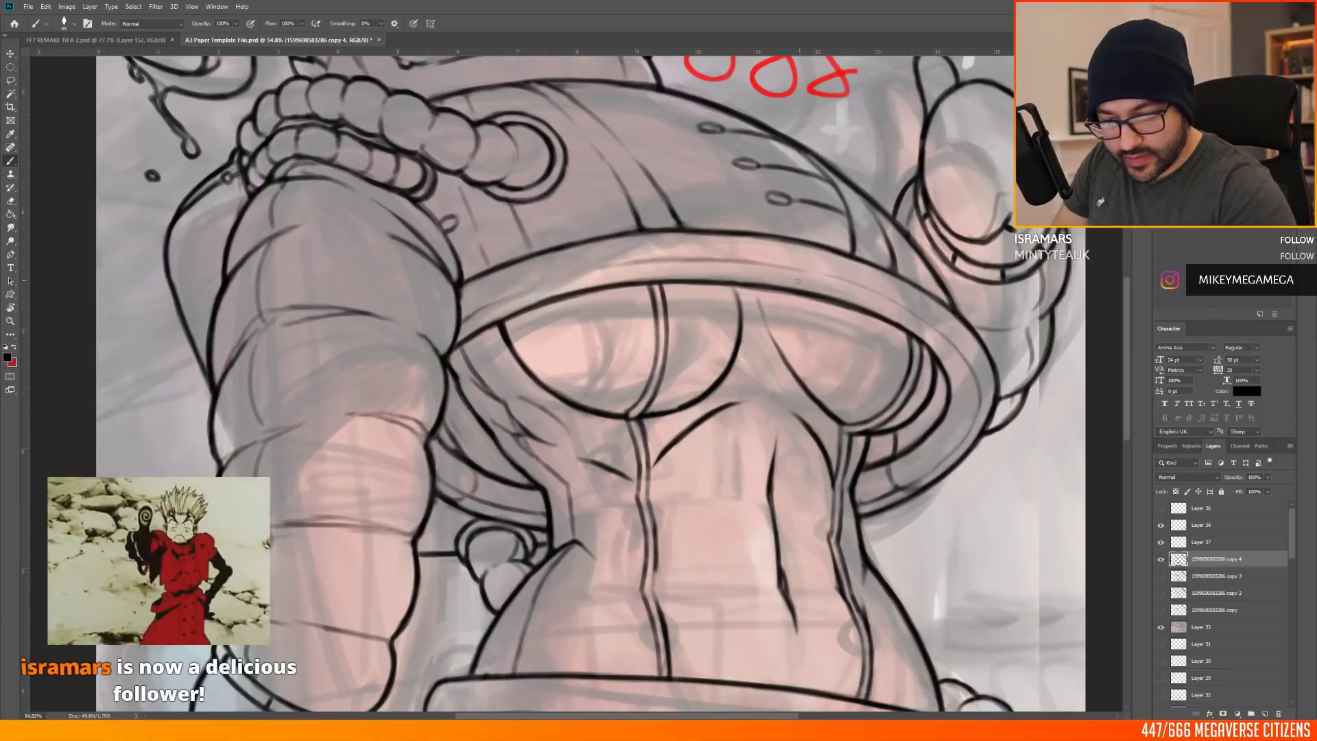
scroll(487, 343, down, 2)
scroll(488, 343, down, 2)
scroll(597, 652, up, 2)
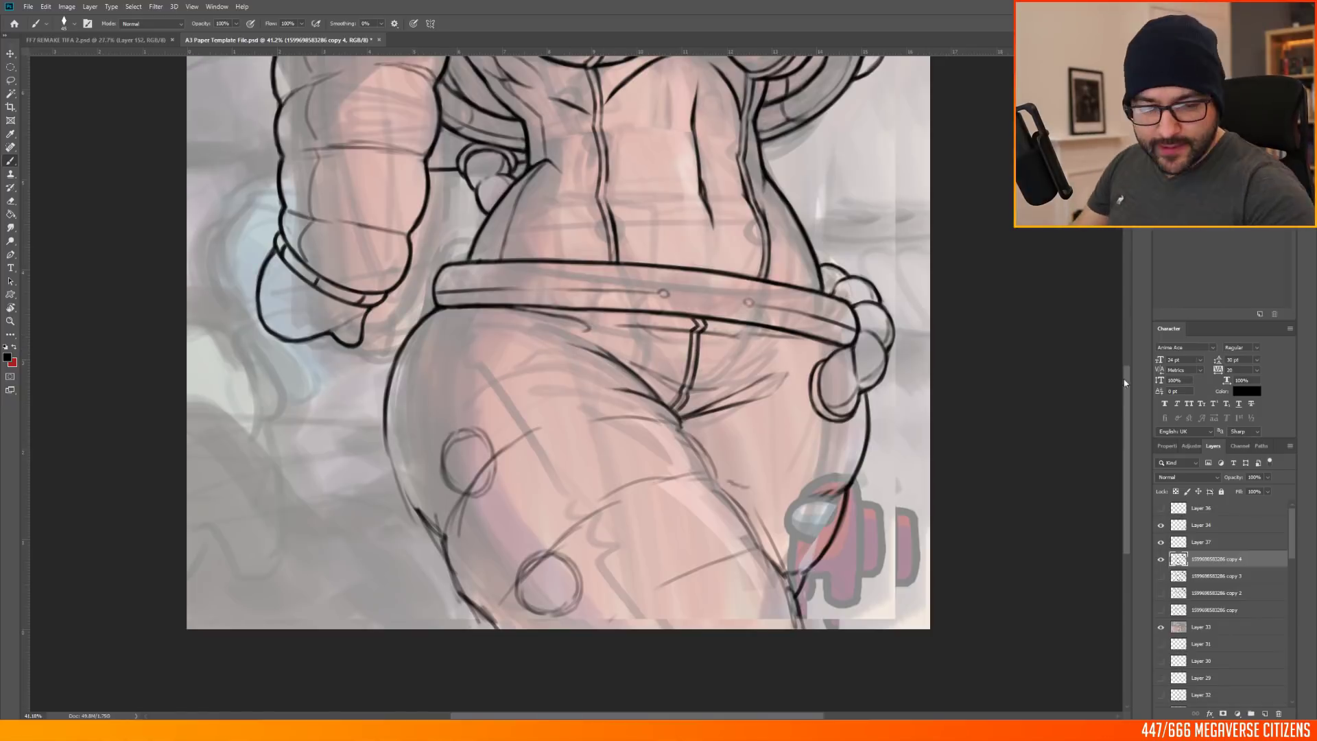
Step: Ink the outer contour of the front hip and thigh down to the canvas edge, clearing the sketched upper circle
scroll(824, 380, down, 2)
drag(386, 346, 441, 460)
mouse_move(450, 363)
mouse_down()
mouse_move(484, 415)
mouse_move(520, 386)
mouse_up()
mouse_move(440, 452)
mouse_down()
mouse_move(487, 535)
mouse_move(473, 540)
mouse_up()
drag(442, 391, 453, 509)
drag(449, 466, 465, 522)
drag(444, 393, 470, 342)
Step: Ink the top edge of the front thigh just beneath the belt, curving towards the crotch
mouse_move(513, 314)
mouse_down()
mouse_move(595, 304)
mouse_move(660, 327)
mouse_up()
drag(610, 306, 667, 333)
drag(513, 317, 559, 309)
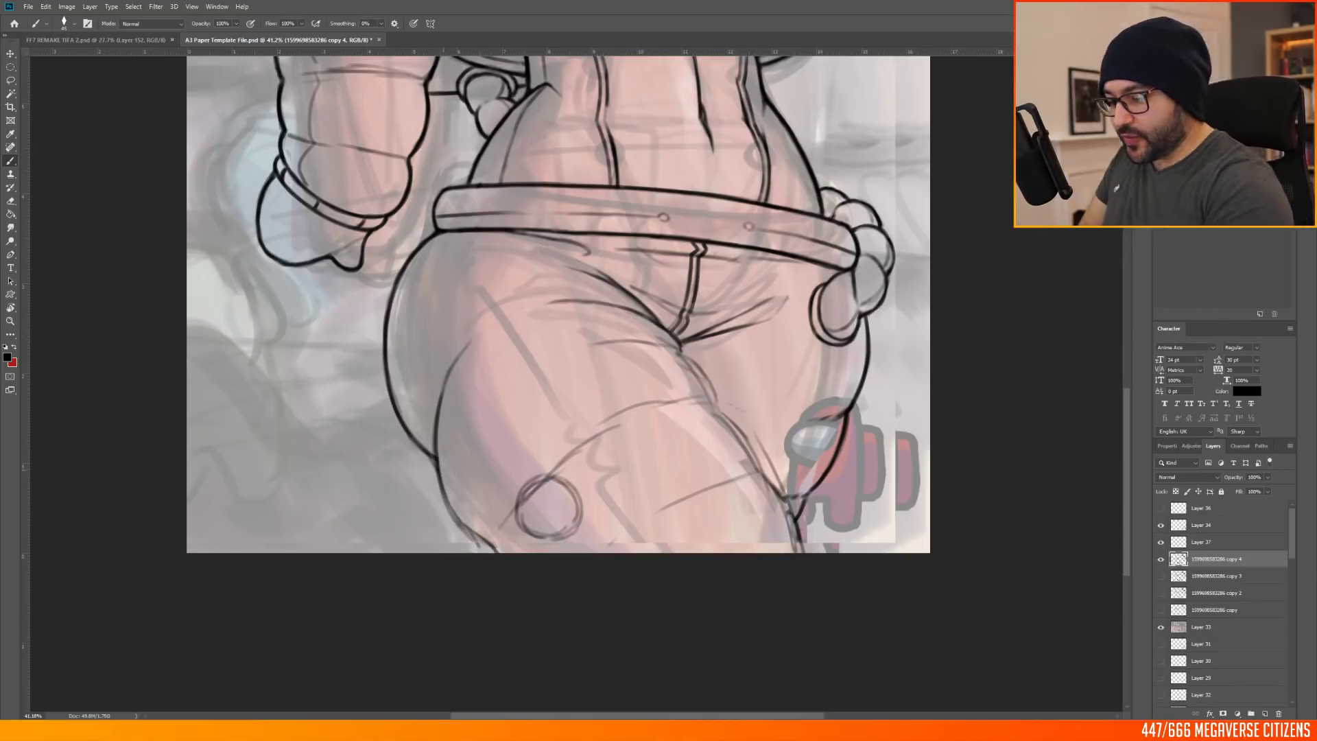
Step: Flip the canvas horizontally back to its original orientation
scroll(431, 444, down, 4)
click(67, 7)
click(67, 7)
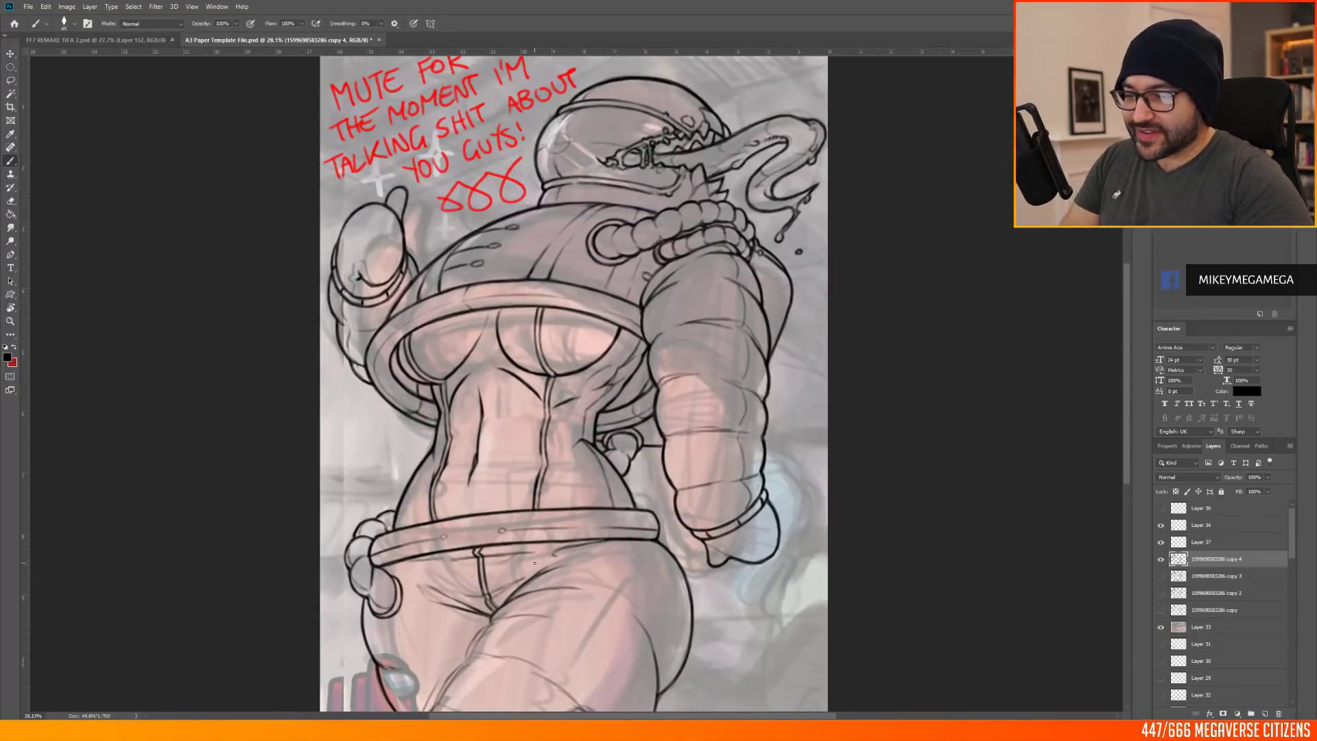
Step: Redraw the back thigh's outer contour from the lowest hip pouch down to the knee area
scroll(230, 492, down, 5)
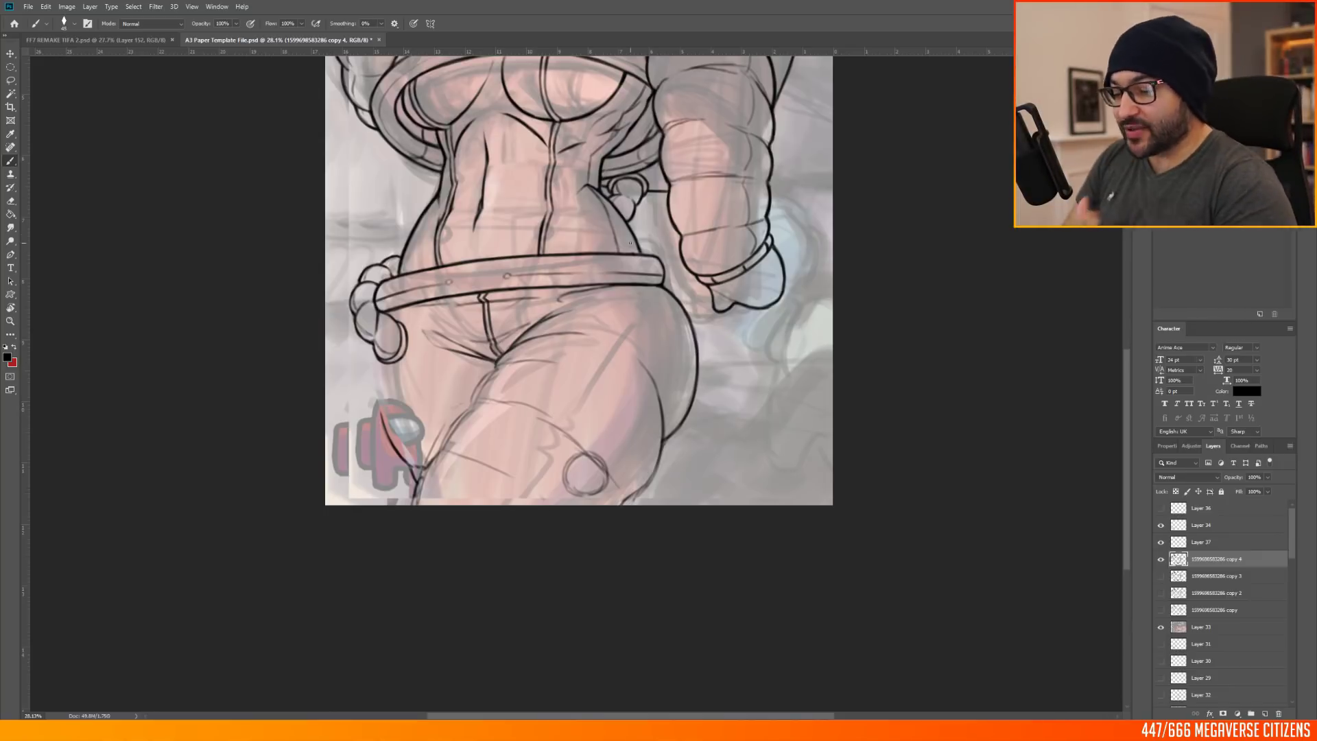
drag(367, 342, 399, 457)
drag(382, 411, 411, 465)
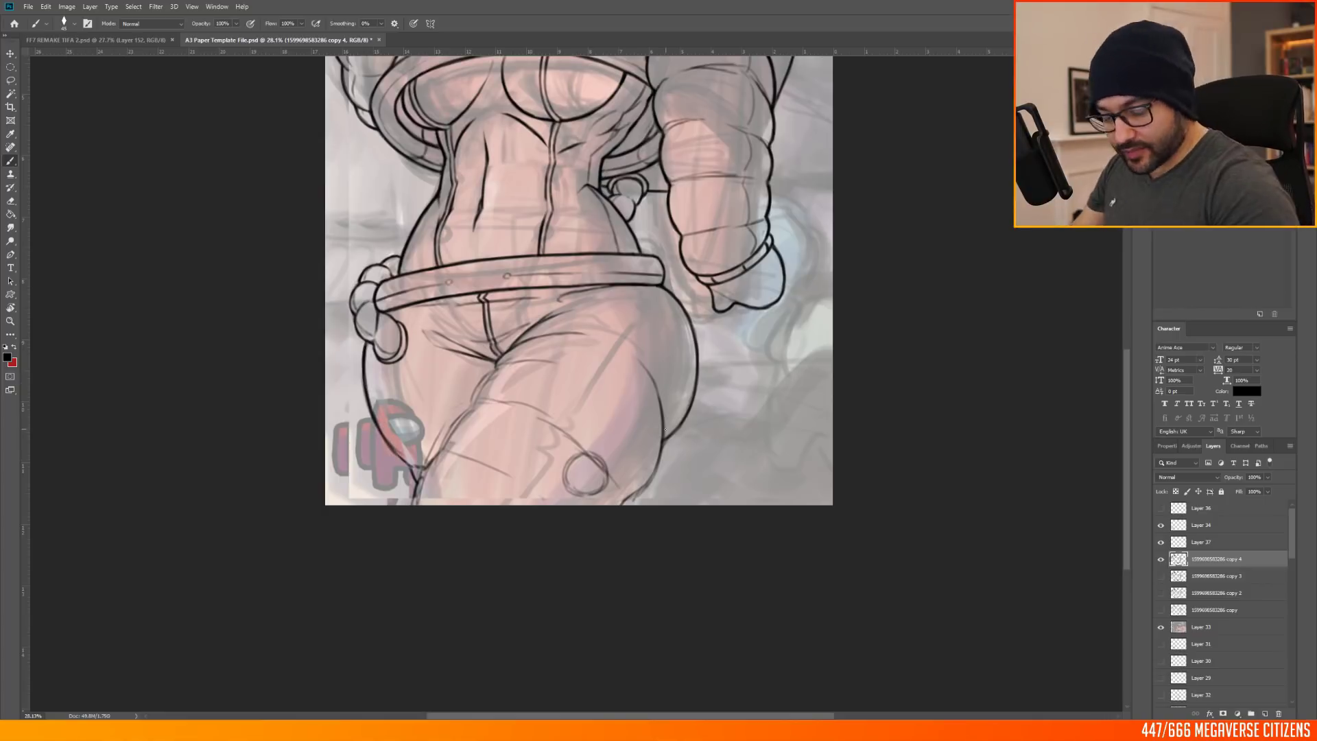
scroll(665, 430, down, 6)
scroll(665, 429, up, 4)
click(28, 7)
click(76, 111)
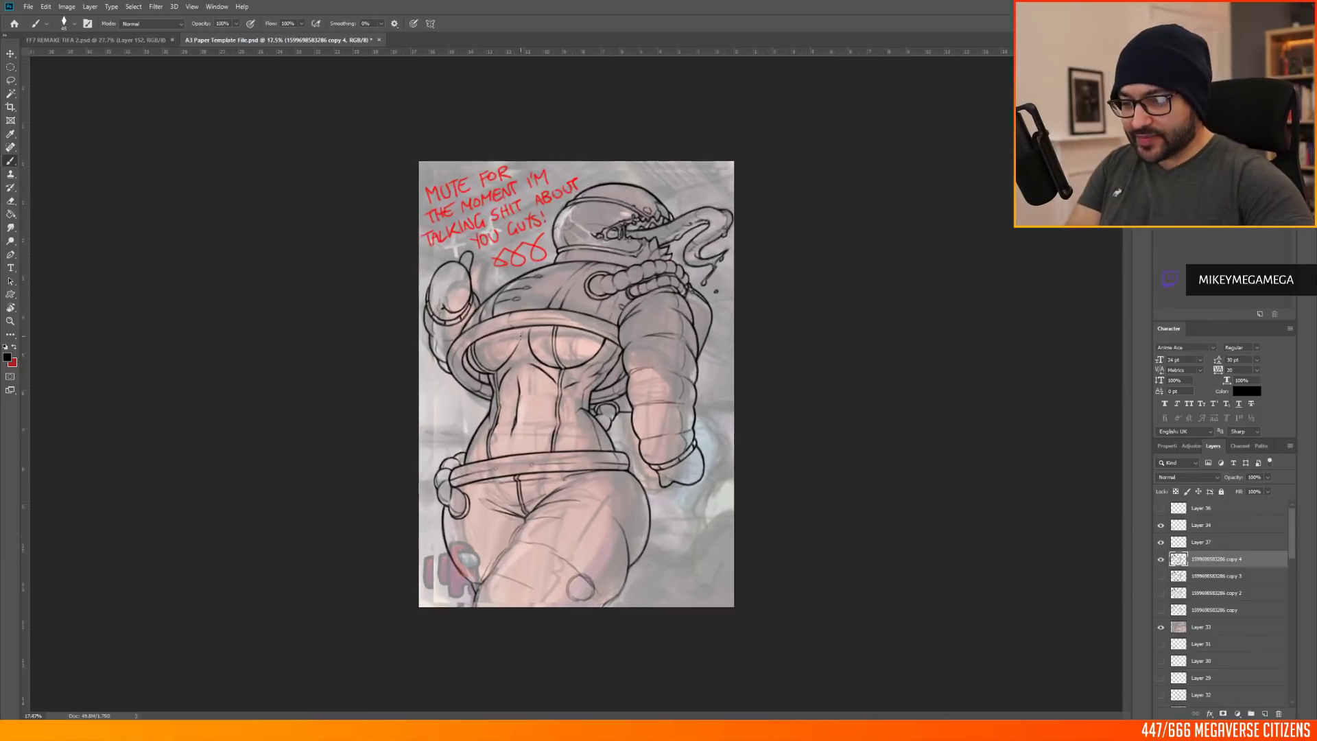
scroll(590, 411, up, 2)
scroll(604, 432, down, 3)
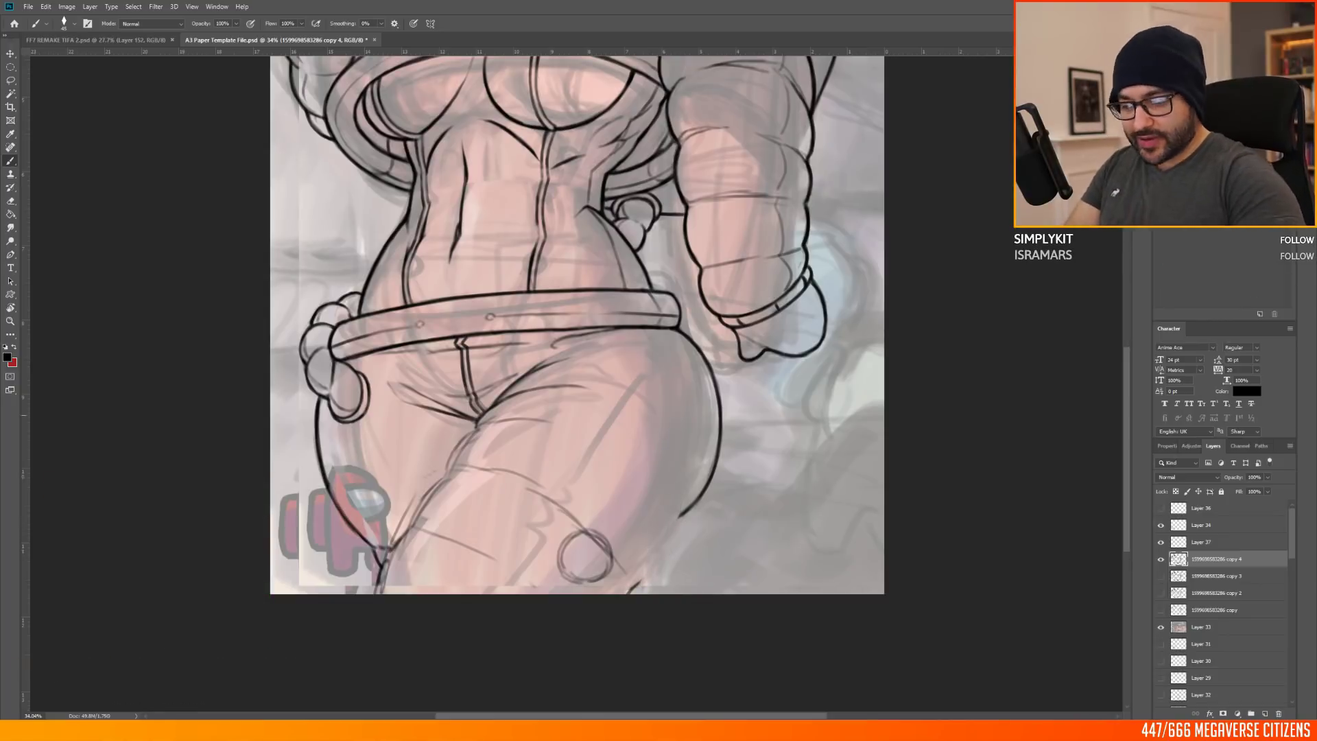
Step: Undo the latest strokes and sketch a fuller front thigh with new inner and outer lines reaching the canvas edge
key(ctrl+z)
key(ctrl+z)
key(ctrl+z)
drag(483, 416, 420, 593)
mouse_move(716, 446)
mouse_down()
mouse_move(688, 527)
mouse_move(614, 594)
mouse_up()
Step: Erase the old inner leg line and the overlapping part of the front thigh's outer contour
key(e)
drag(710, 483, 686, 531)
drag(377, 591, 446, 463)
key(b)
key(ctrl+z)
key(ctrl+z)
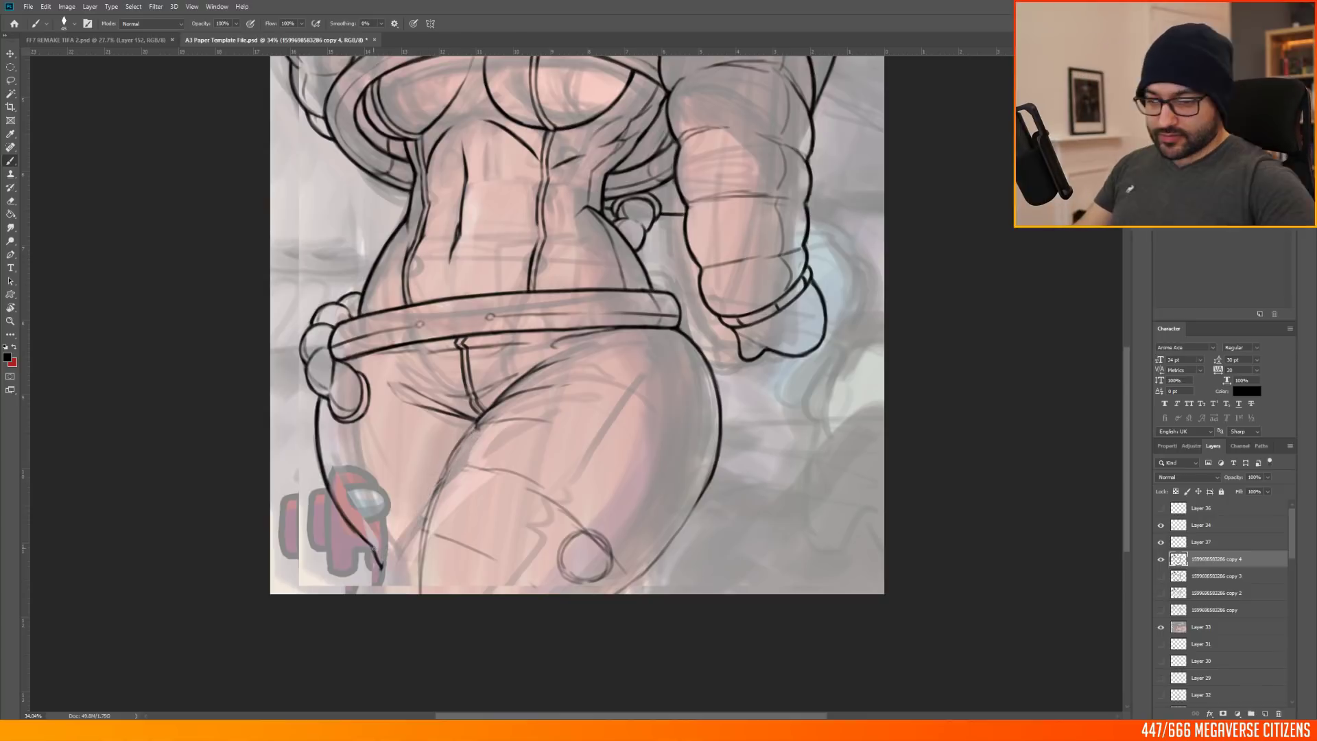
Step: Redraw the back thigh's outer contour as one wide curve from the hip pouch to the canvas edge
scroll(556, 542, down, 5)
scroll(556, 542, up, 2)
scroll(556, 542, down, 2)
scroll(555, 542, up, 6)
scroll(556, 542, down, 3)
mouse_move(306, 341)
mouse_down()
mouse_move(405, 527)
mouse_move(312, 370)
mouse_move(405, 528)
mouse_move(362, 553)
mouse_up()
key(e)
key(b)
key(ctrl+z)
Step: Select the back thigh's new outer contour, adjust its position and deselect it
key(l)
key(v)
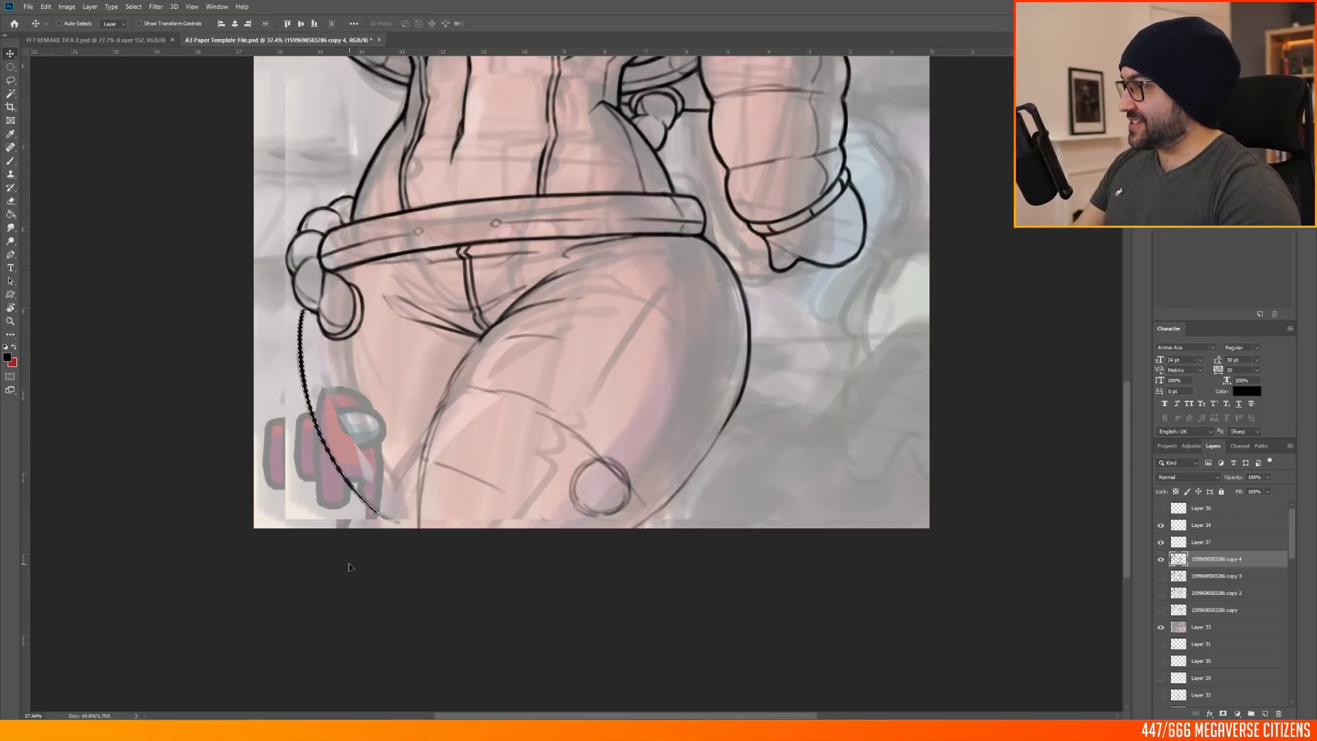
key(ctrl+d)
key(b)
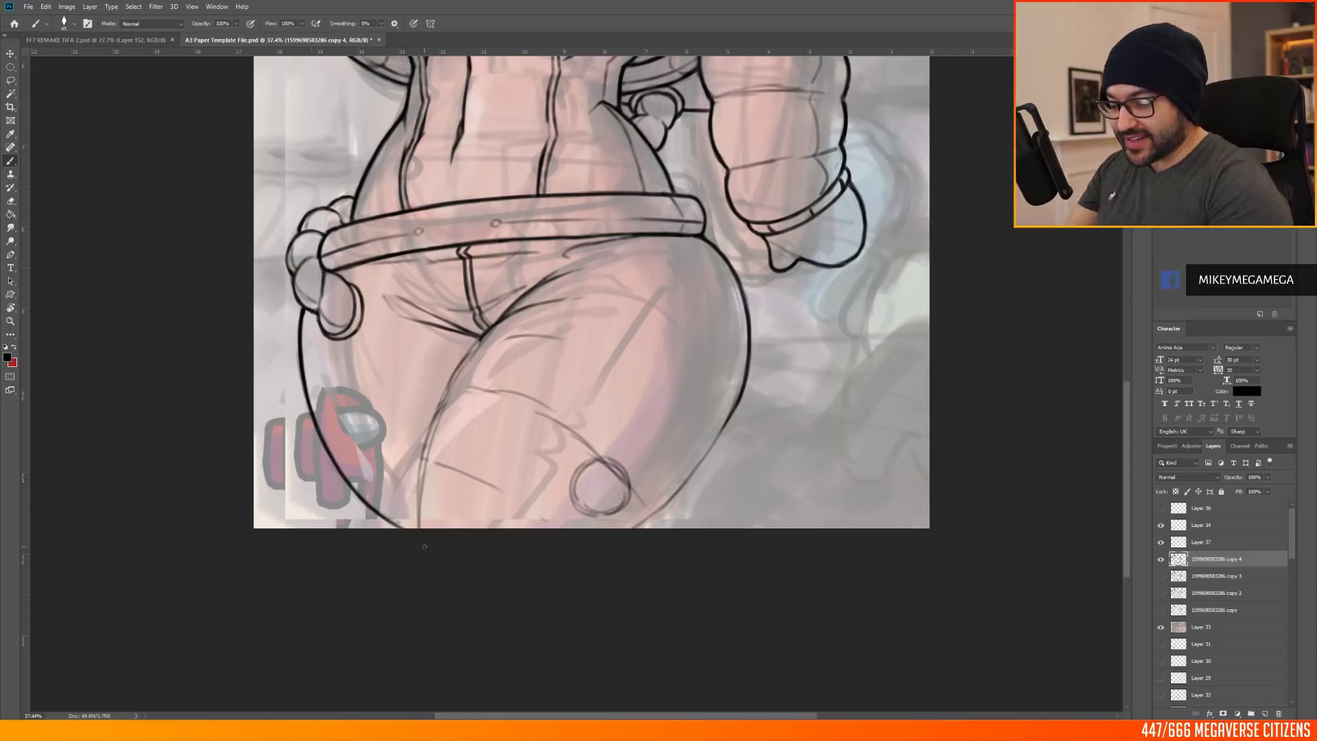
Step: Ink the inner contour of the front thigh from the canvas edge up to the crotch
mouse_move(420, 539)
mouse_down()
mouse_move(442, 411)
mouse_move(491, 326)
mouse_up()
mouse_move(425, 436)
mouse_down()
mouse_move(539, 309)
mouse_move(452, 387)
mouse_move(421, 507)
mouse_up()
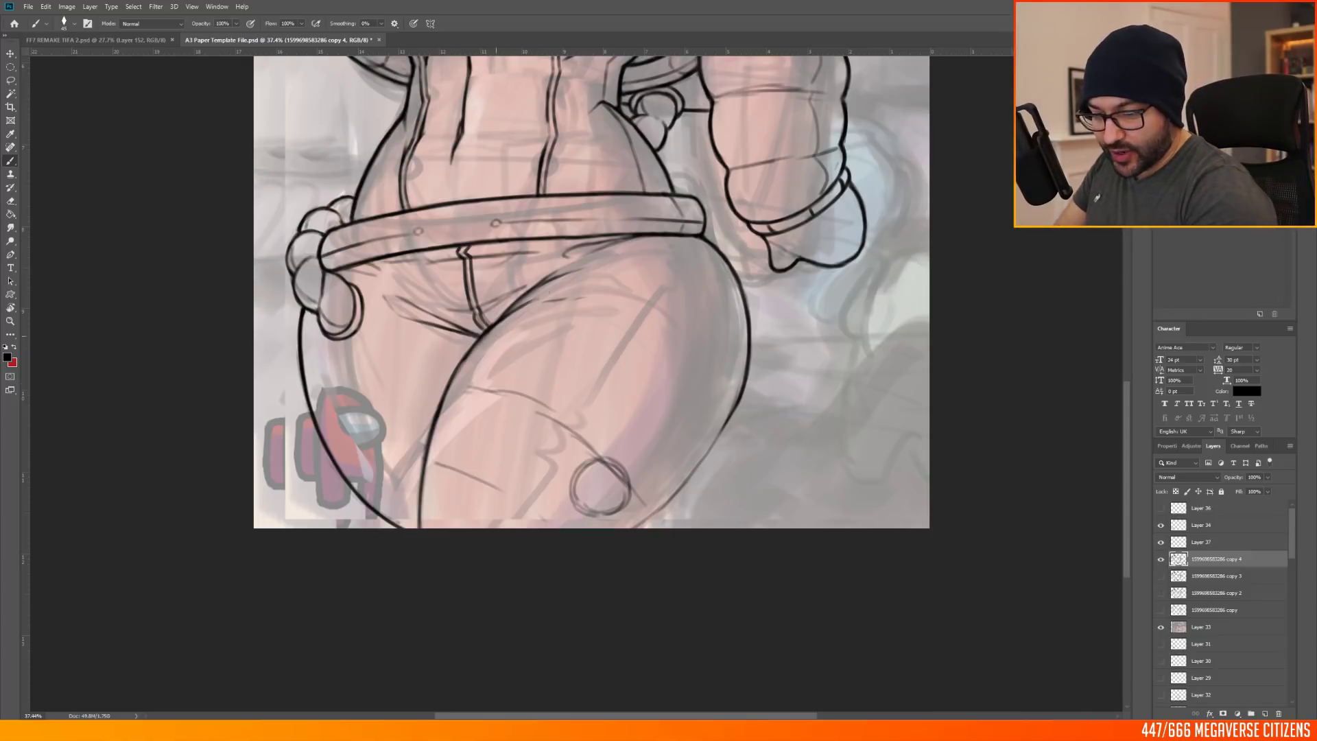
mouse_move(421, 529)
mouse_down()
mouse_move(446, 395)
mouse_move(482, 340)
mouse_up()
Step: Flip the whole canvas horizontally to work on the mirrored figure
click(66, 7)
mouse_move(120, 106)
click(227, 167)
key(ctrl+z)
click(67, 7)
click(227, 156)
Step: Ink the front thigh's outer contour down to the canvas edge and remove the leftover circle and cross lines inside it
mouse_move(1126, 493)
mouse_down()
mouse_move(1126, 400)
mouse_move(1125, 484)
mouse_up()
mouse_move(414, 433)
mouse_down()
mouse_move(473, 521)
mouse_move(561, 603)
mouse_up()
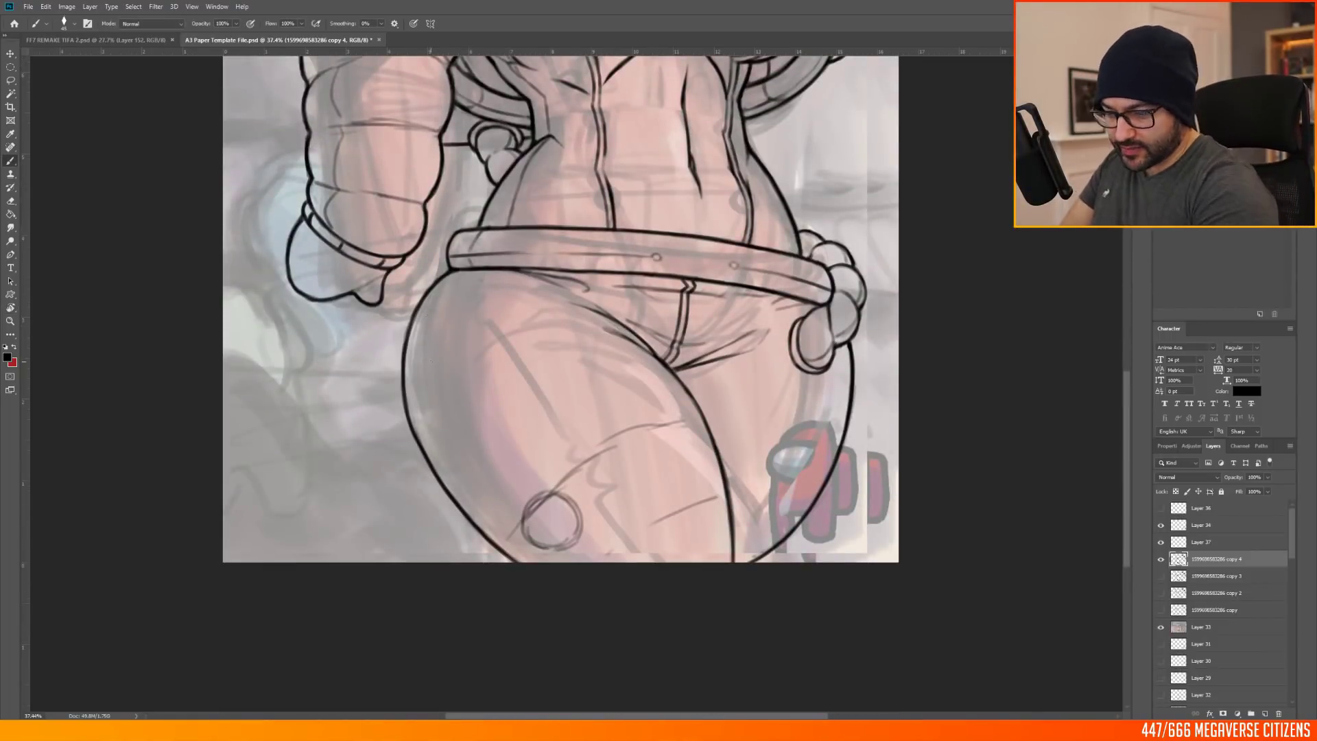
key(m)
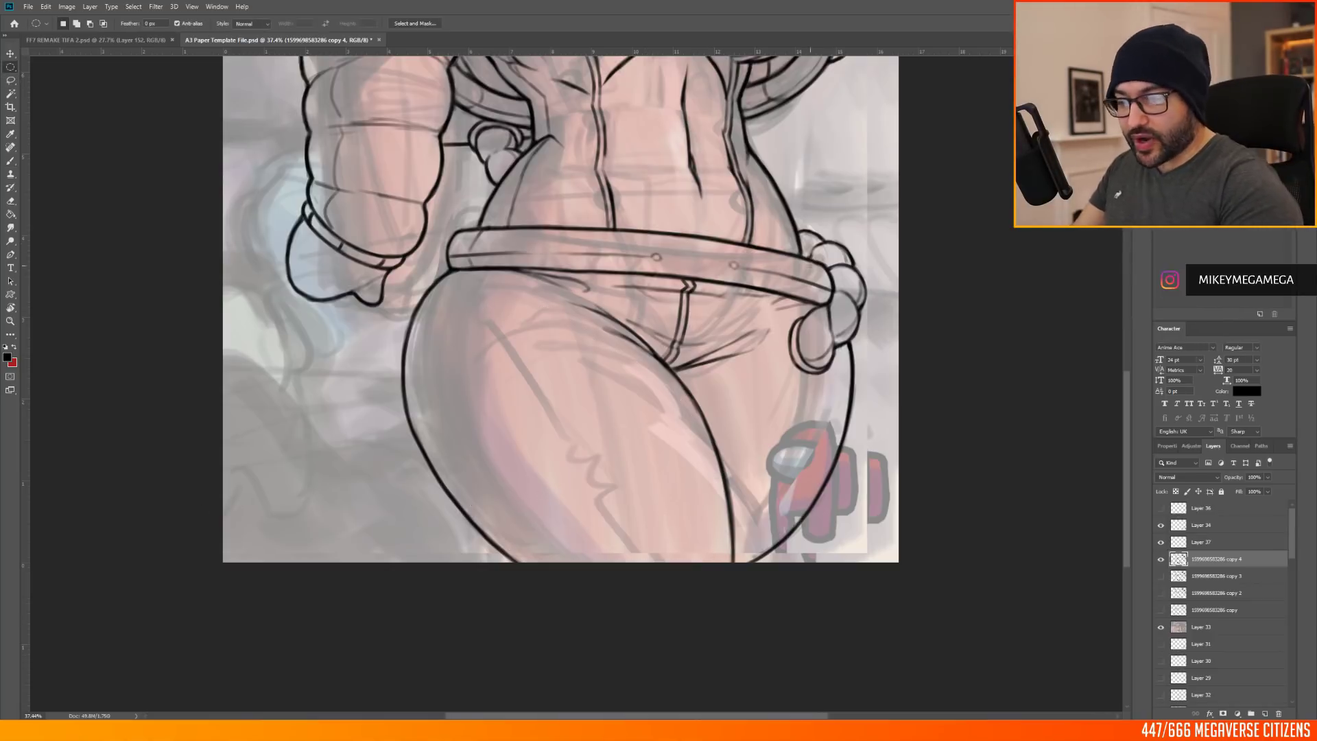
scroll(576, 384, down, 6)
scroll(576, 384, up, 7)
scroll(1091, 375, down, 2)
scroll(1091, 375, down, 2)
key(b)
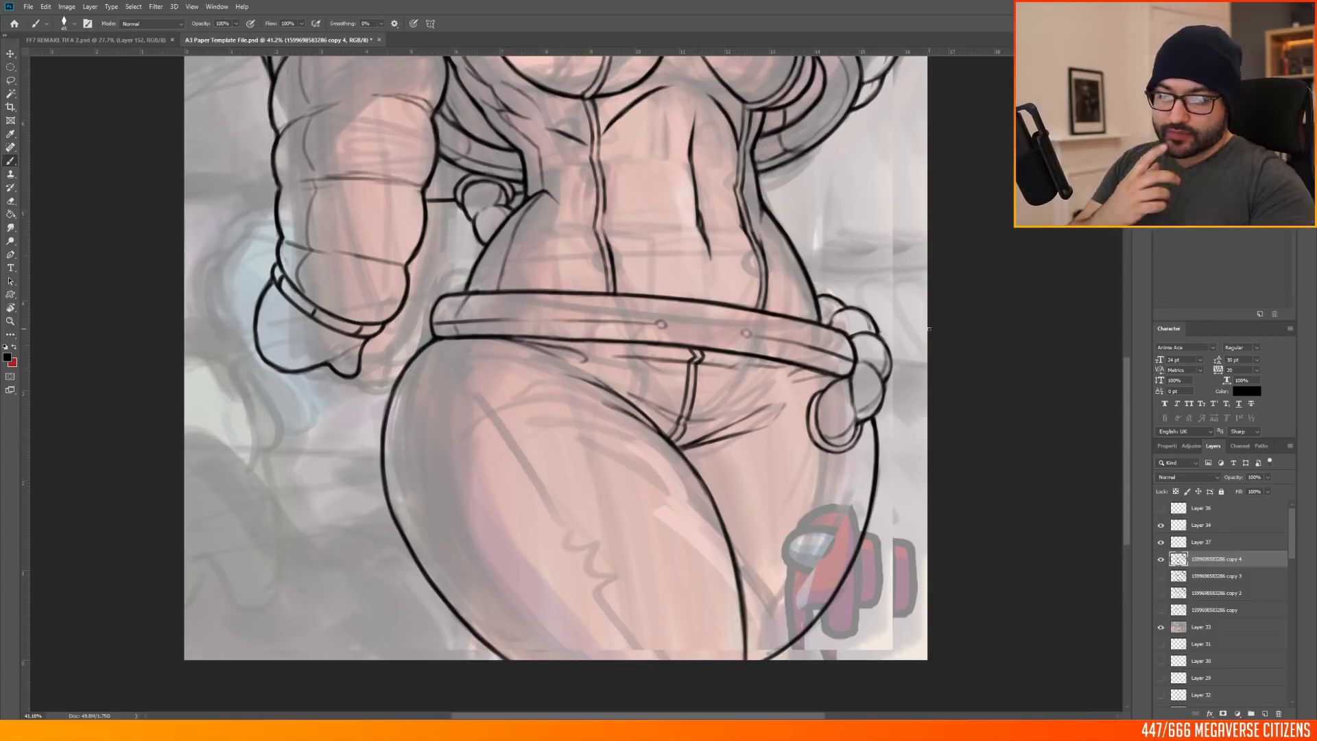
Step: Draw a curved seam line on the back thigh, running down from beneath the lowest hip pouch
mouse_move(838, 454)
mouse_down()
mouse_move(834, 545)
mouse_move(806, 628)
mouse_up()
drag(831, 564, 812, 618)
drag(839, 454, 842, 503)
scroll(838, 481, down, 6)
scroll(755, 480, up, 6)
scroll(755, 480, down, 4)
scroll(750, 339, down, 3)
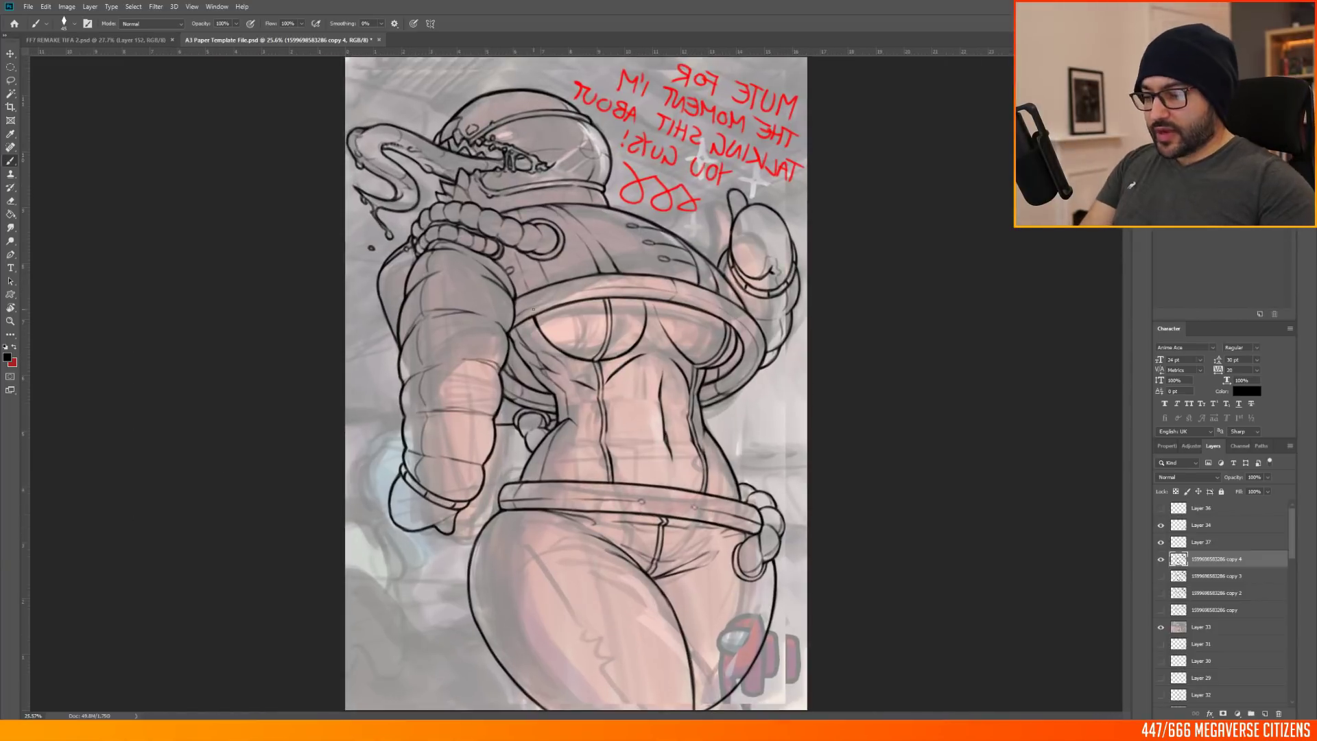
Step: Draw an angular panel seam on the front thigh, dropping from the belt along the hip and curving across towards the inner thigh
scroll(499, 345, up, 3)
scroll(354, 400, down, 3)
scroll(567, 641, up, 3)
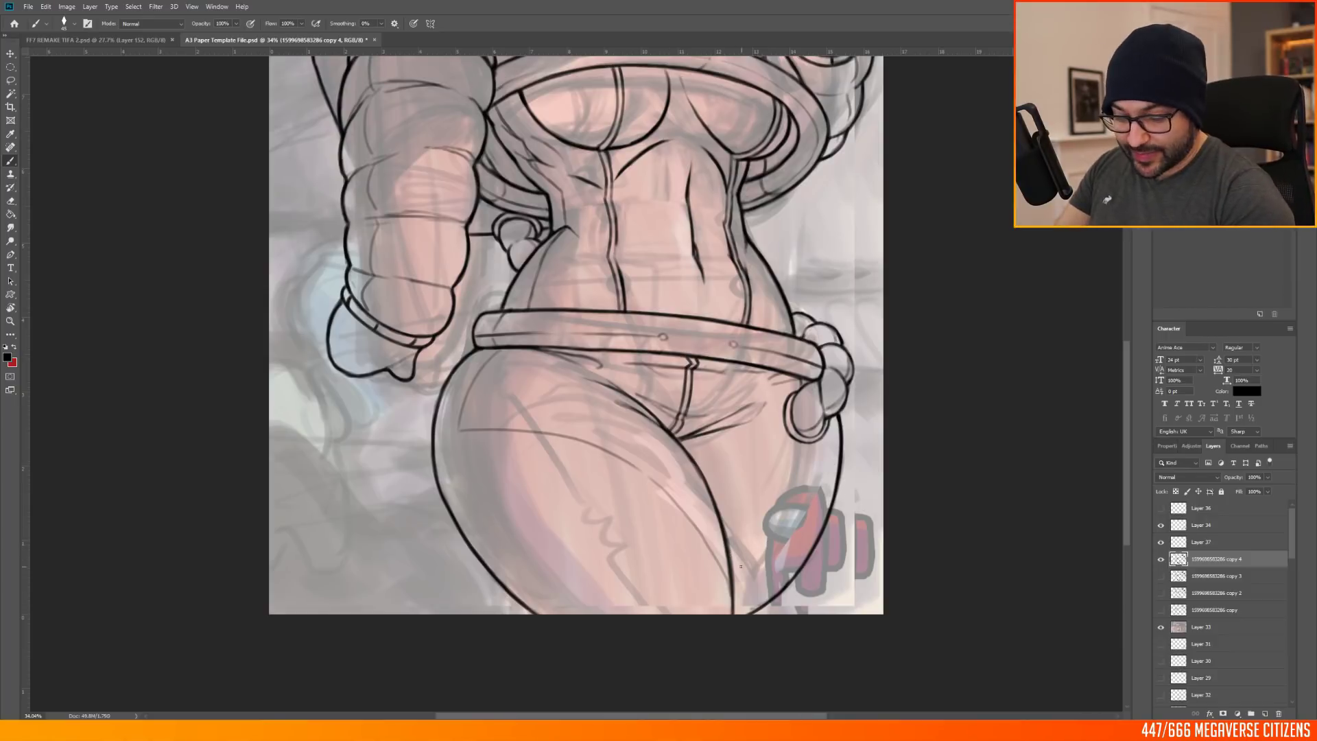
scroll(396, 524, down, 3)
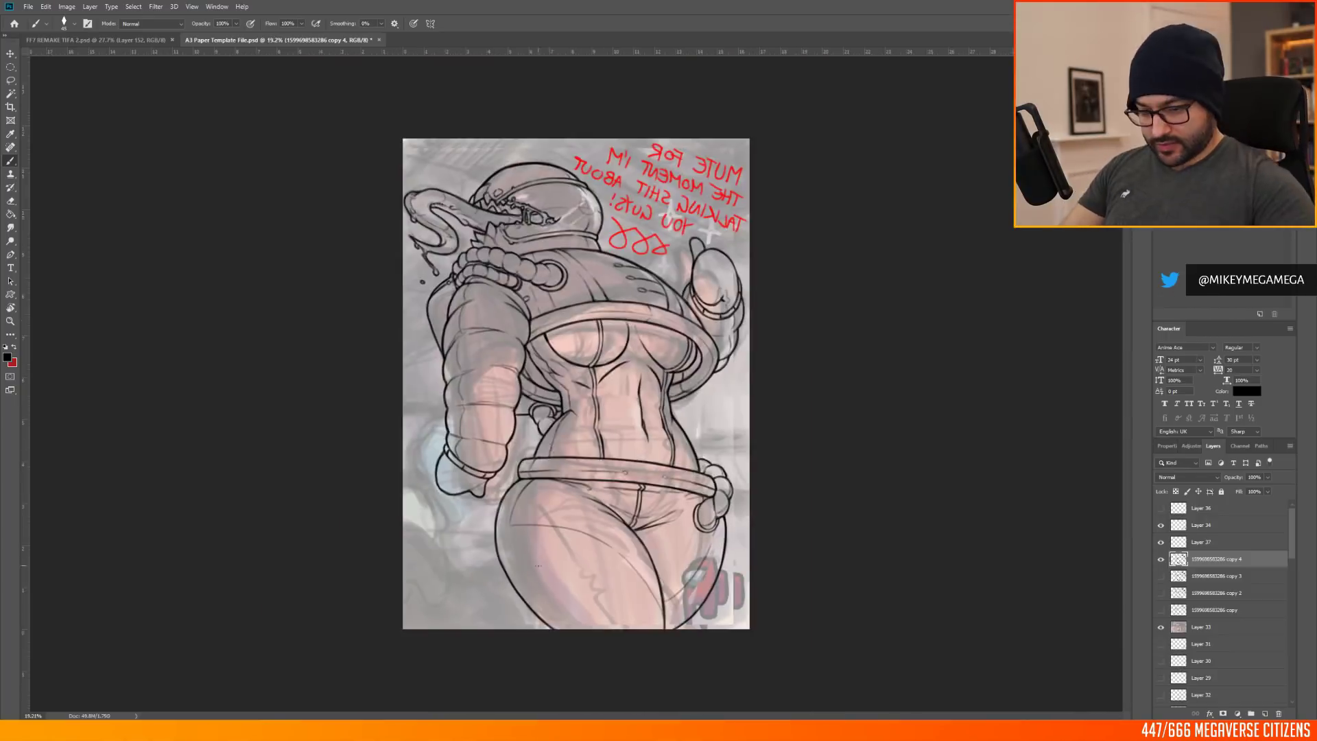
scroll(395, 524, up, 4)
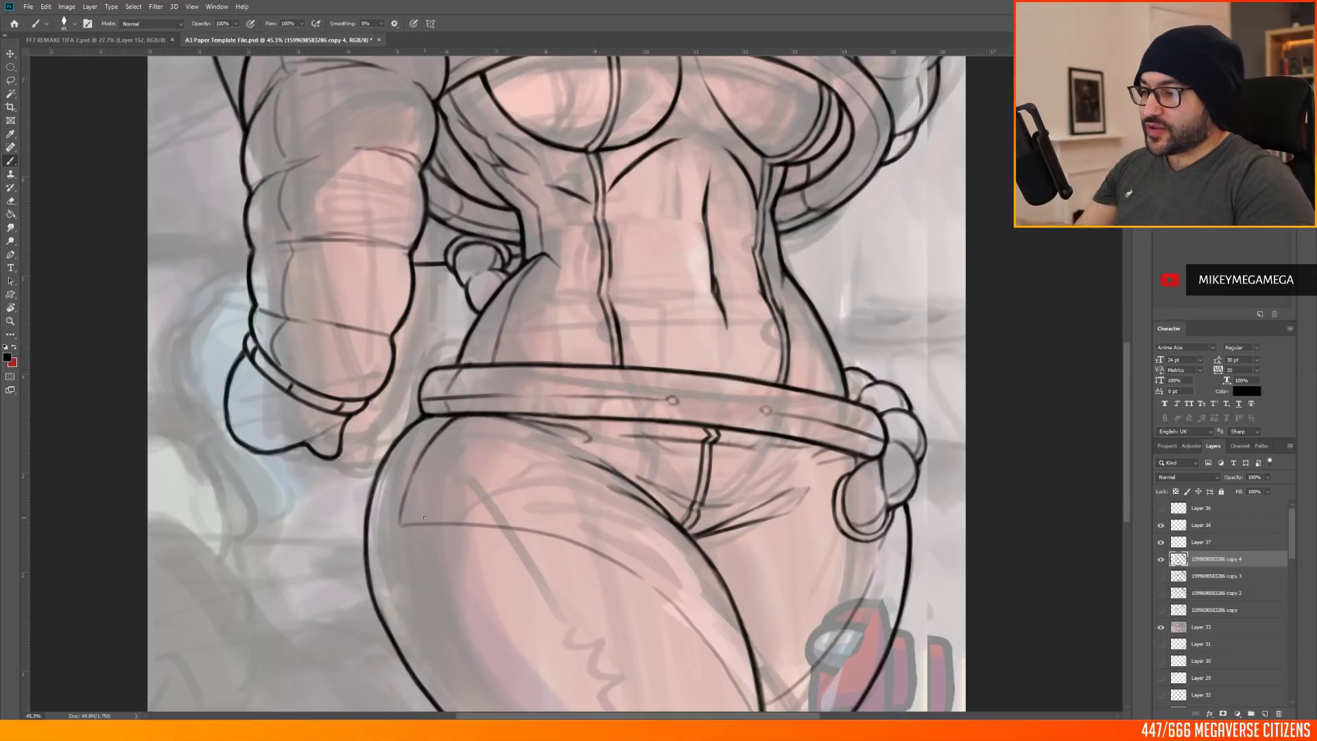
drag(425, 518, 444, 474)
drag(484, 374, 423, 480)
scroll(423, 480, down, 3)
scroll(737, 627, up, 3)
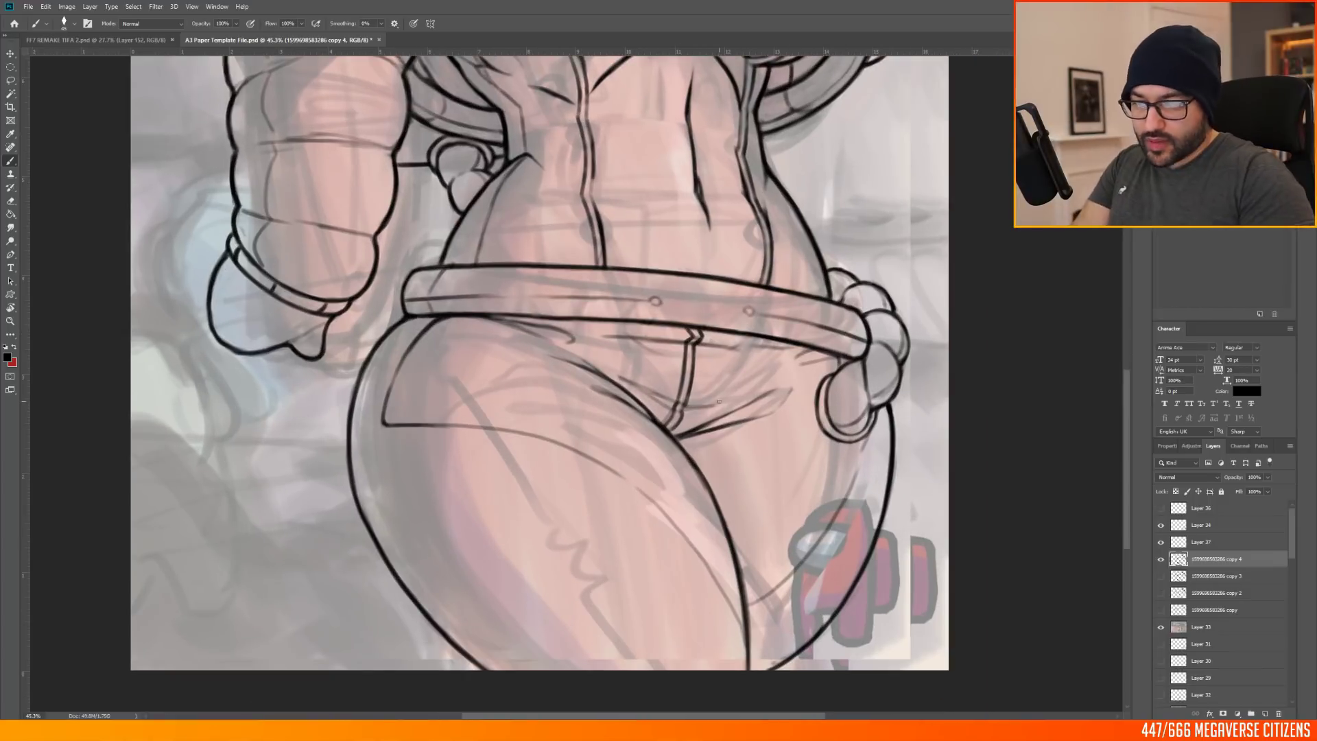
Step: Flip the canvas horizontally so the figure faces its original direction
click(66, 7)
mouse_move(94, 103)
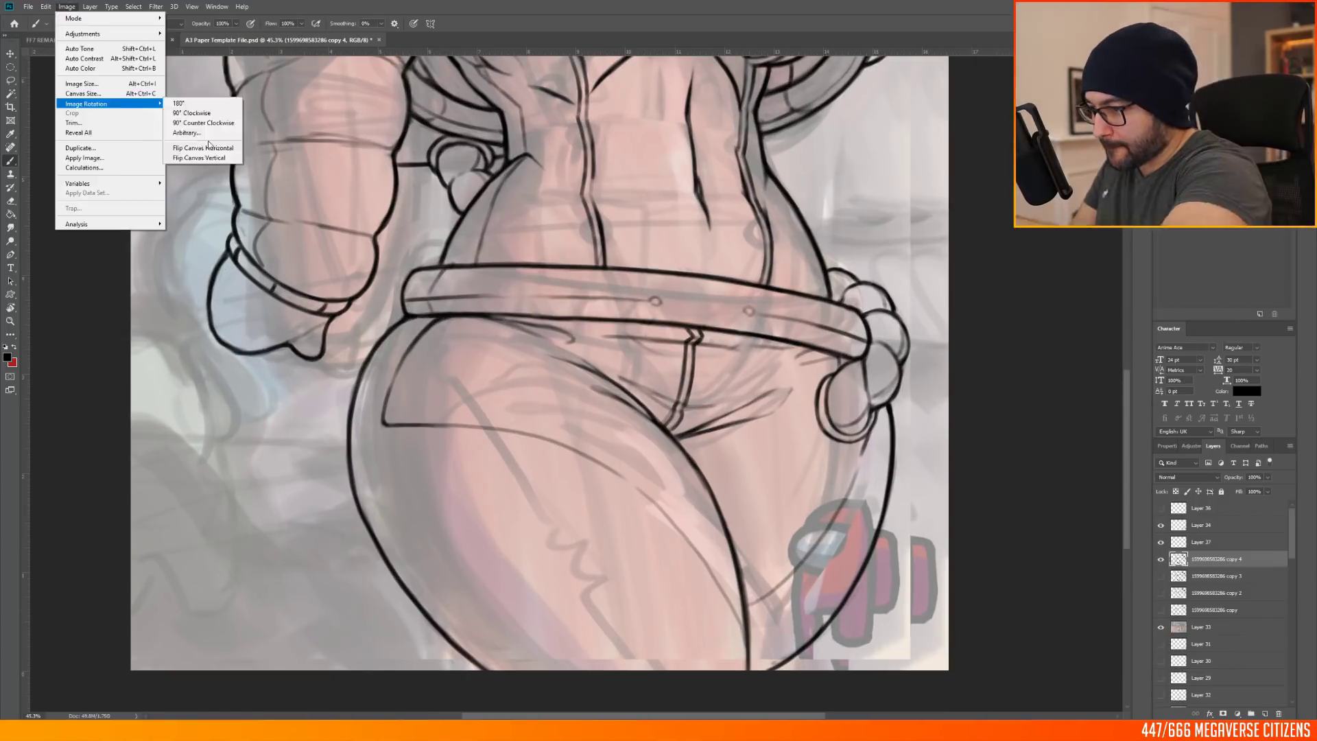
click(214, 146)
key(r)
drag(206, 384, 1064, 350)
Step: Extend the front thigh's panel seam down to its inner contour and ink the curved seam on the back thigh
scroll(1067, 347, down, 10)
drag(406, 473, 471, 361)
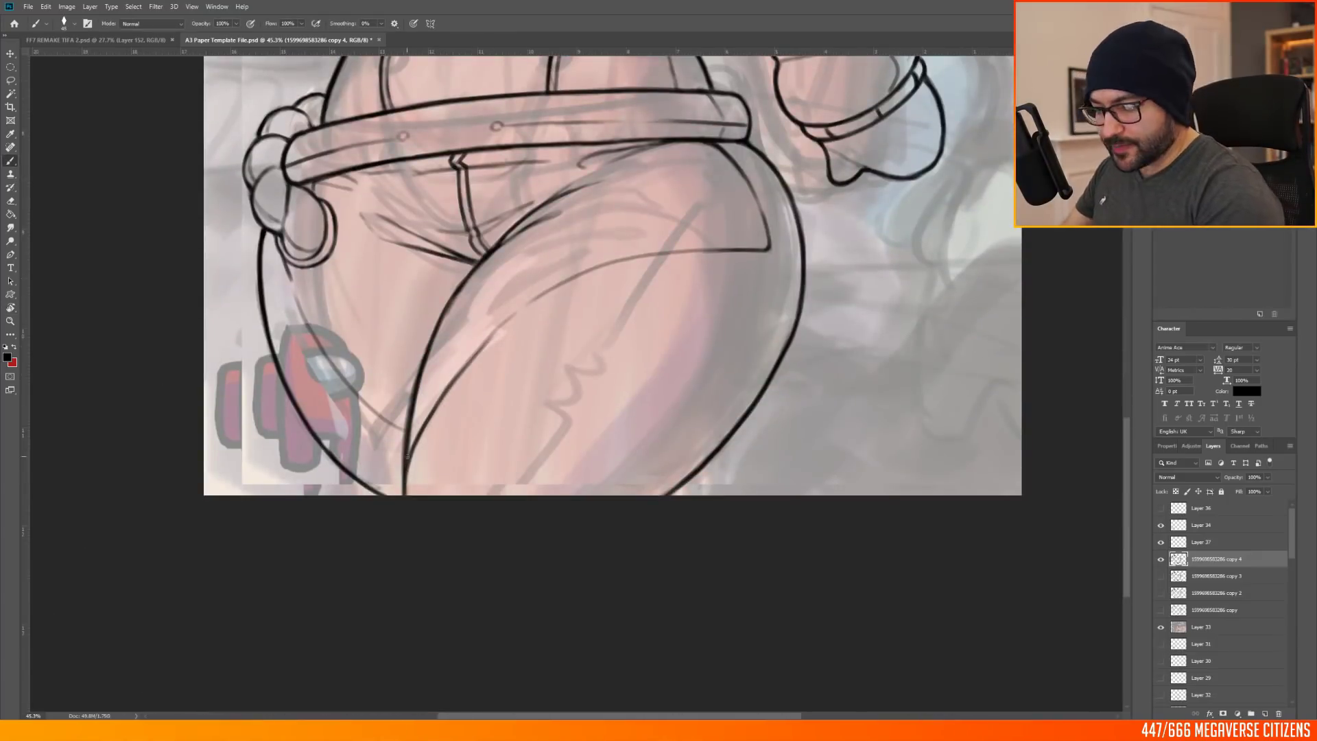
drag(406, 431, 316, 342)
scroll(419, 420, down, 7)
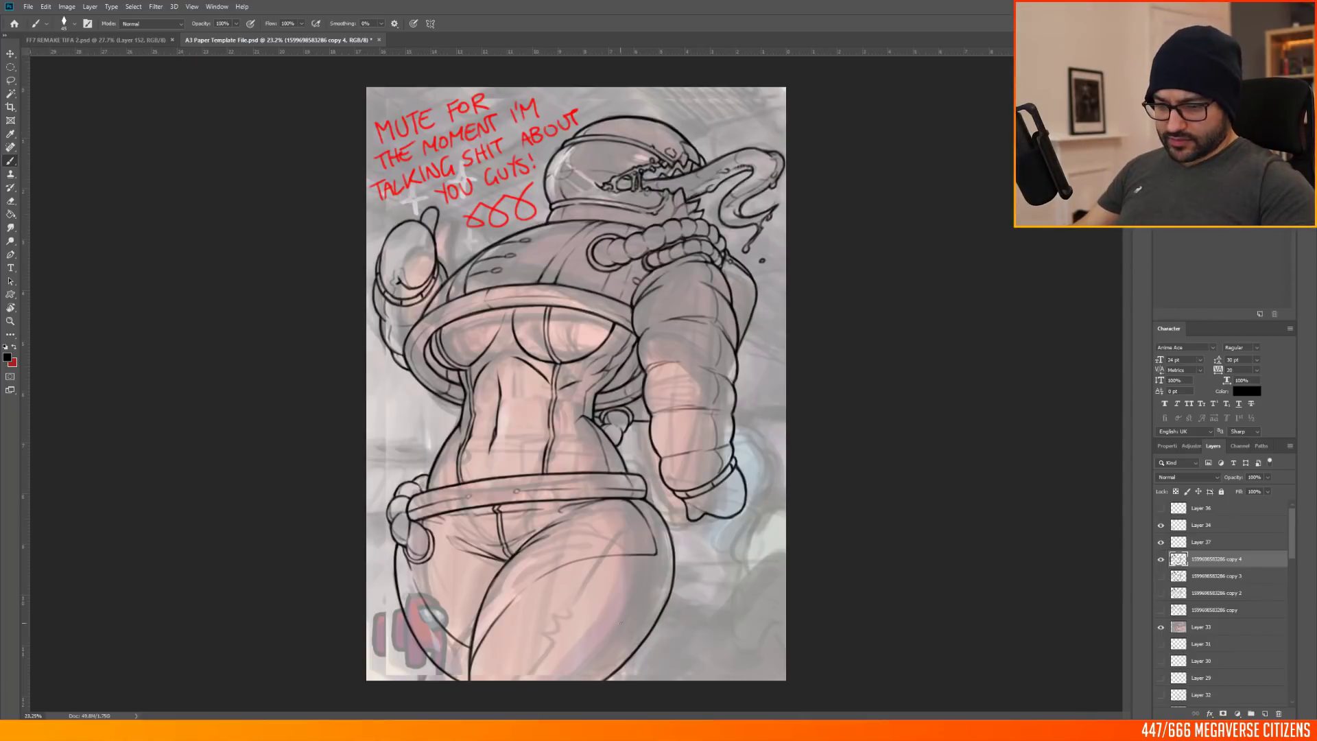
Step: Flip the canvas horizontally and ink three short round-tipped crease marks along the front thigh's outer edge
scroll(617, 549, up, 6)
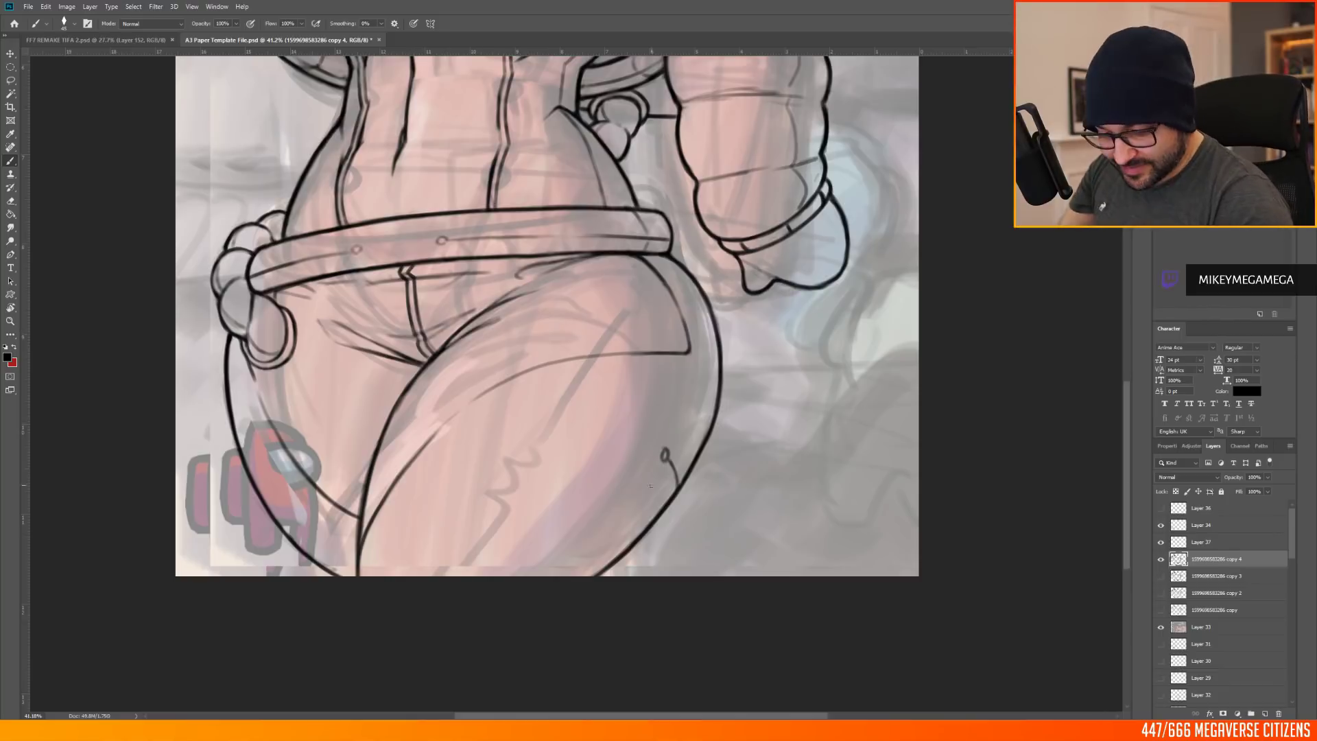
click(67, 7)
click(205, 170)
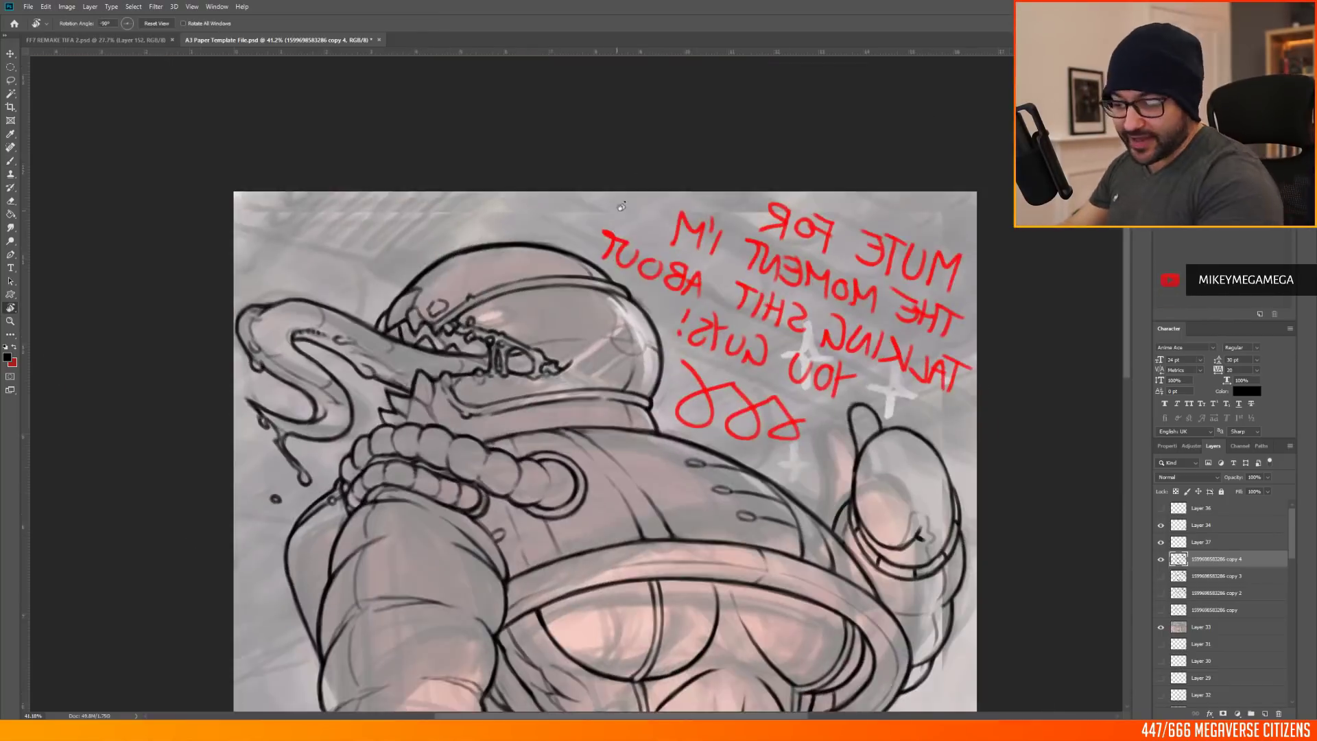
scroll(510, 534, down, 10)
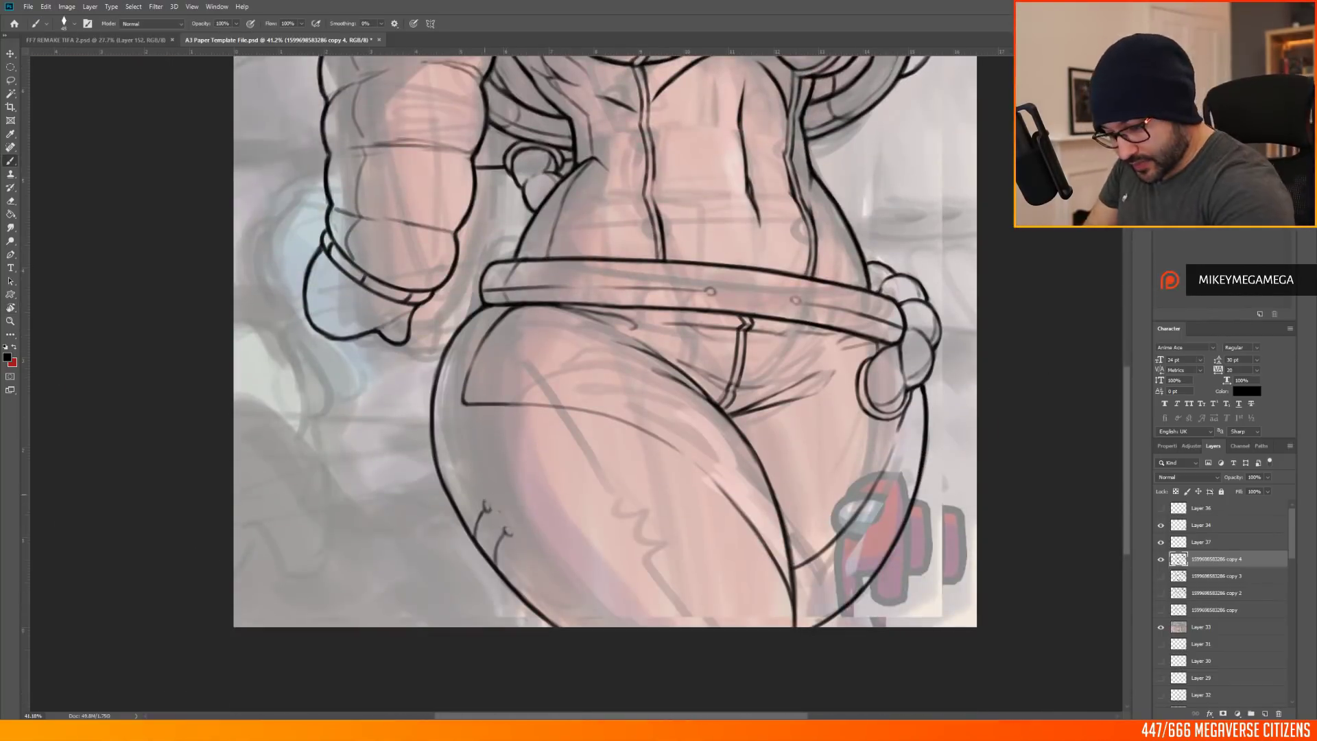
drag(494, 528, 509, 583)
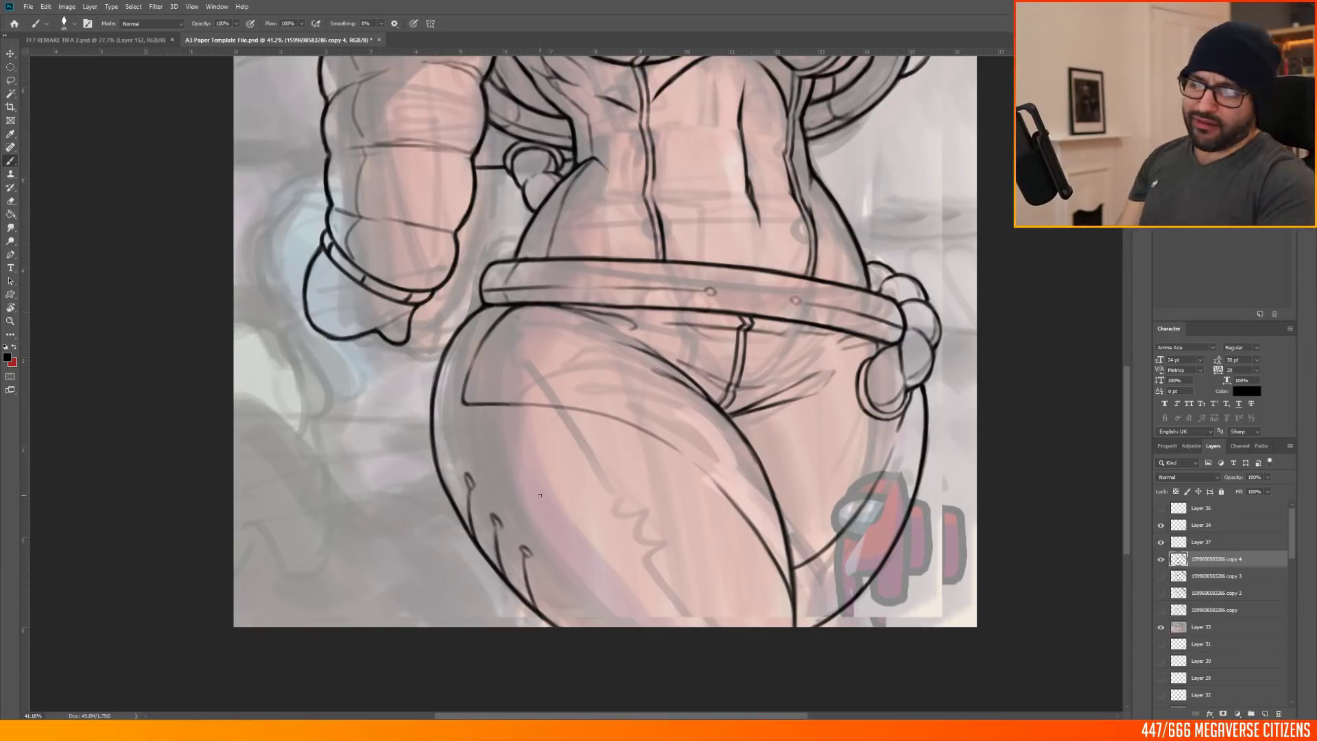
Step: Reinforce the front thigh's inner contour line and flip the canvas horizontally back to its original direction
scroll(763, 441, down, 1)
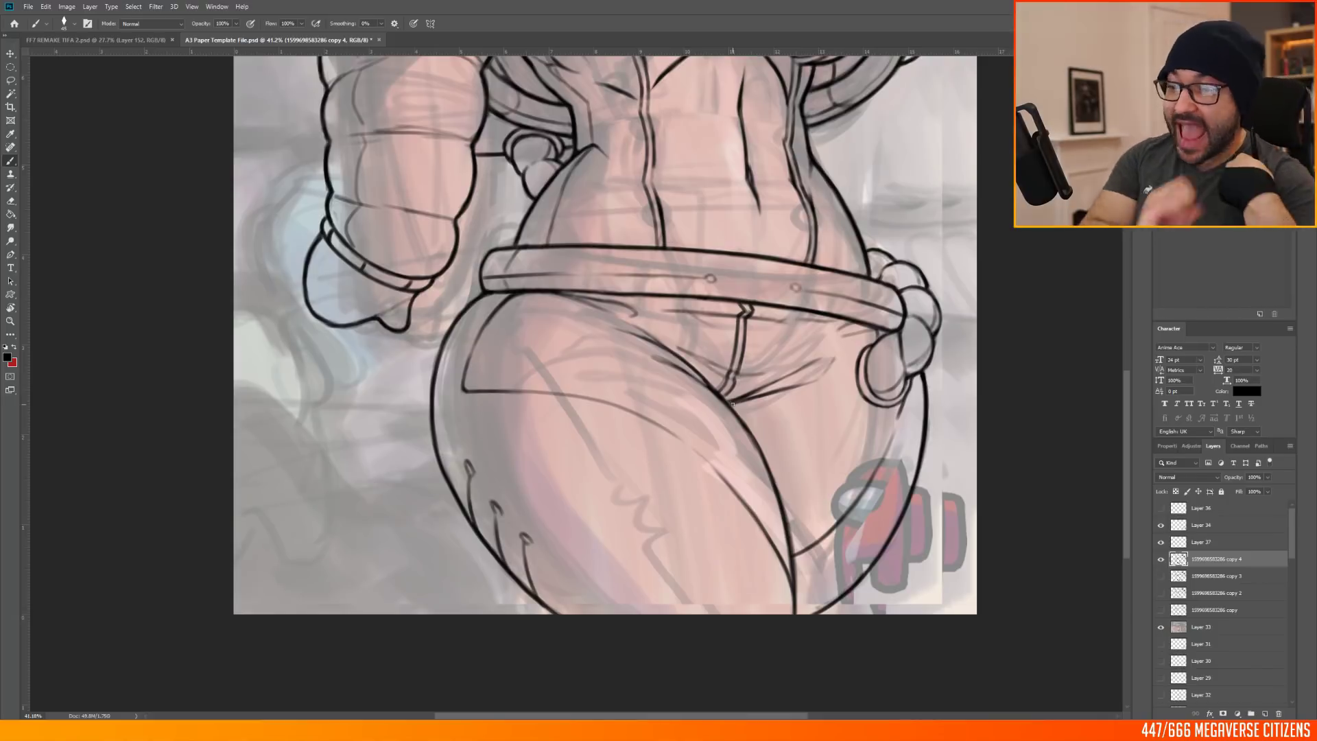
drag(679, 433, 762, 455)
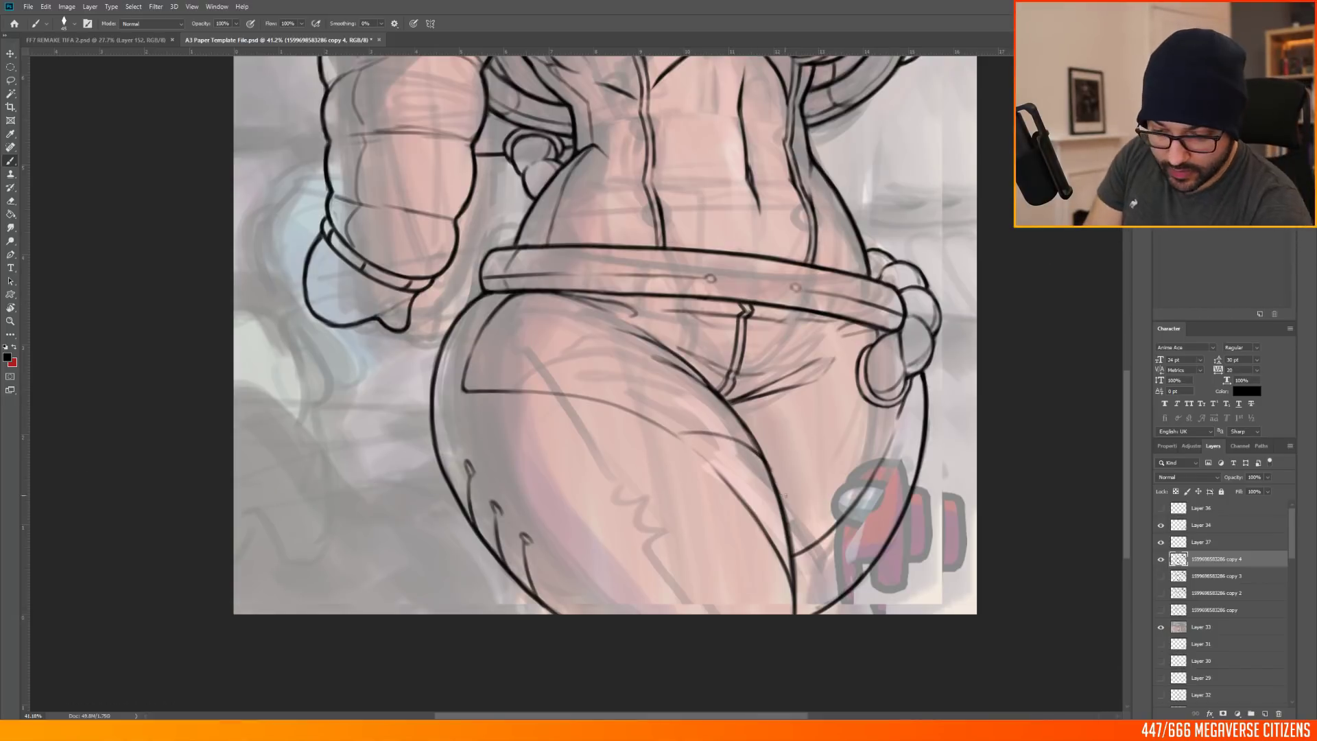
key(ctrl+0)
key(alt+i)
key(g)
key(h)
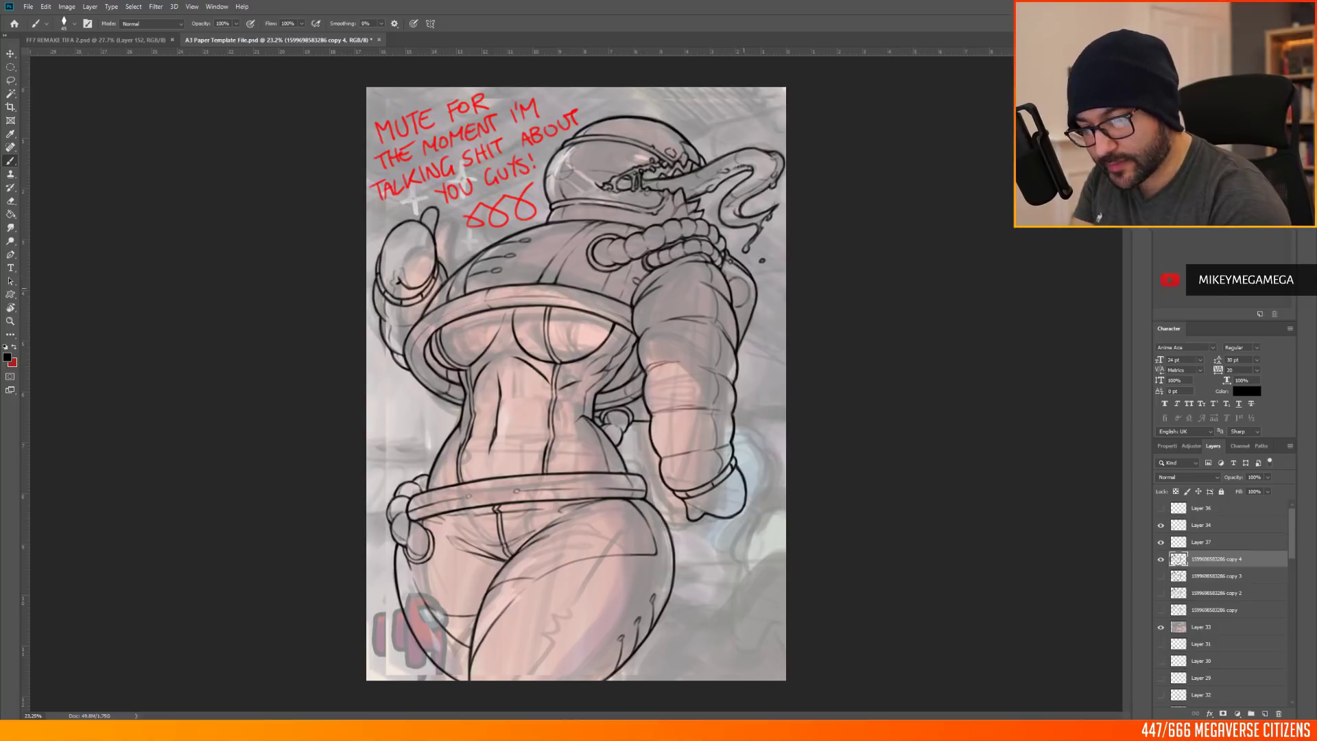
scroll(545, 139, up, 8)
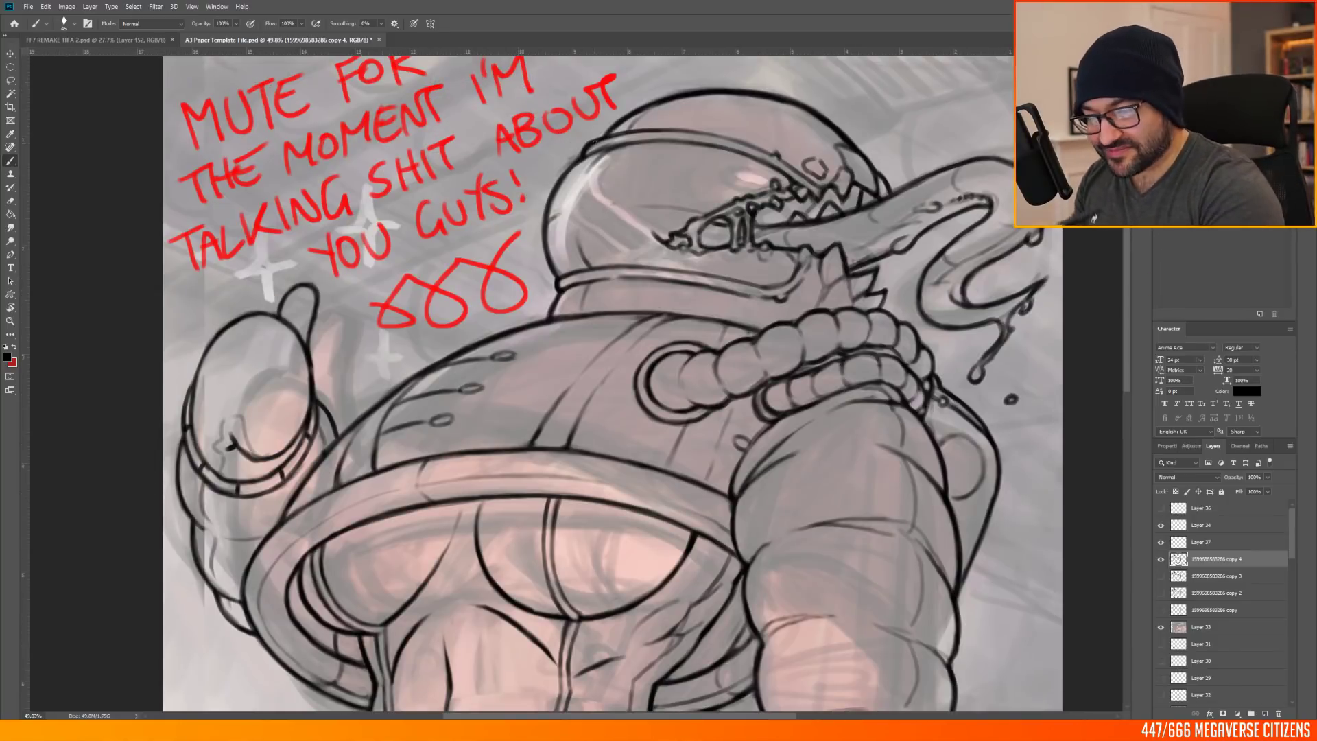
key(r)
drag(616, 206, 402, 392)
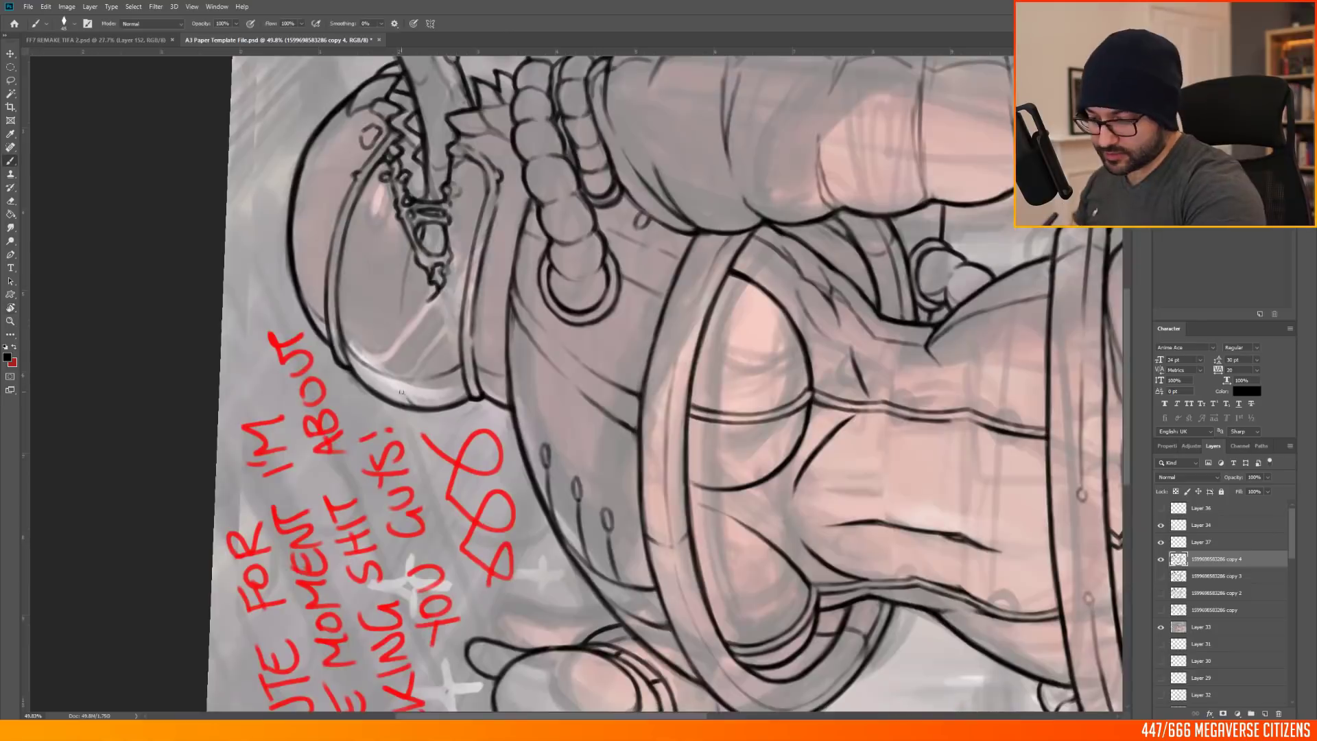
key(r)
drag(421, 259, 558, 221)
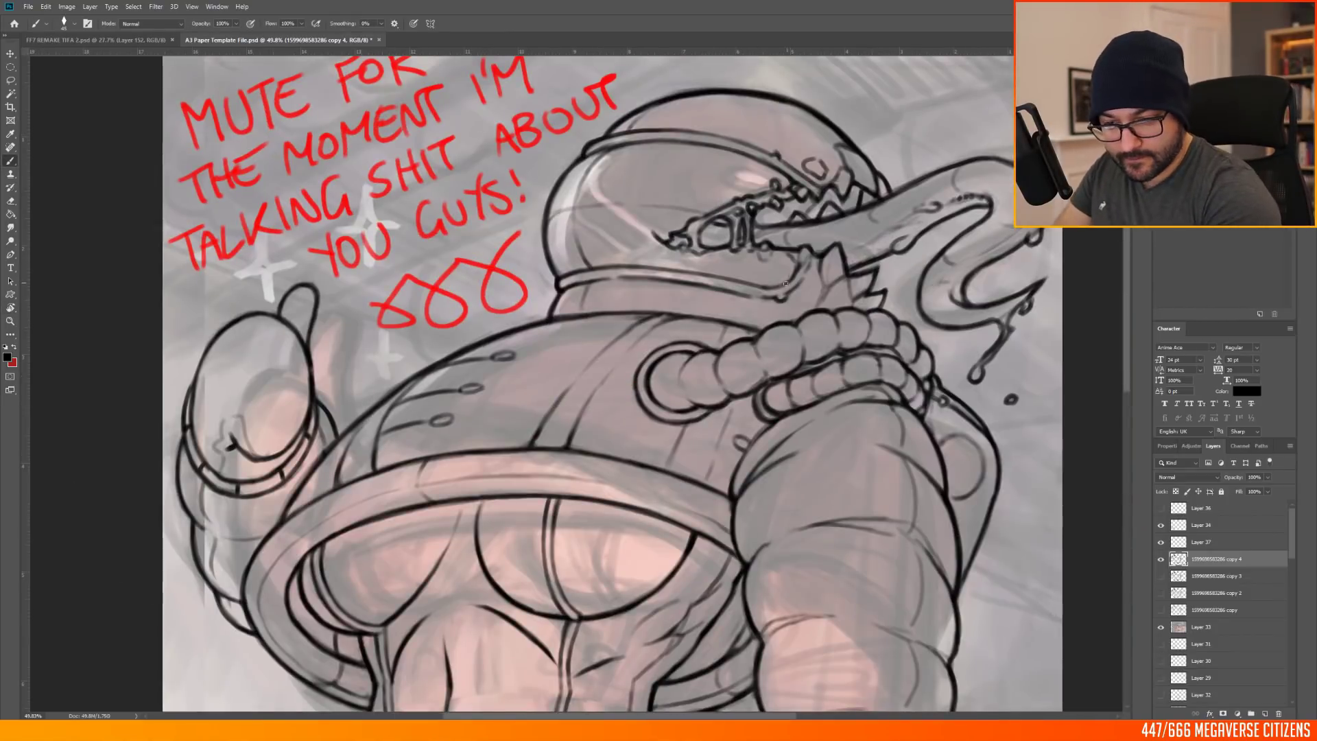
scroll(507, 399, down, 6)
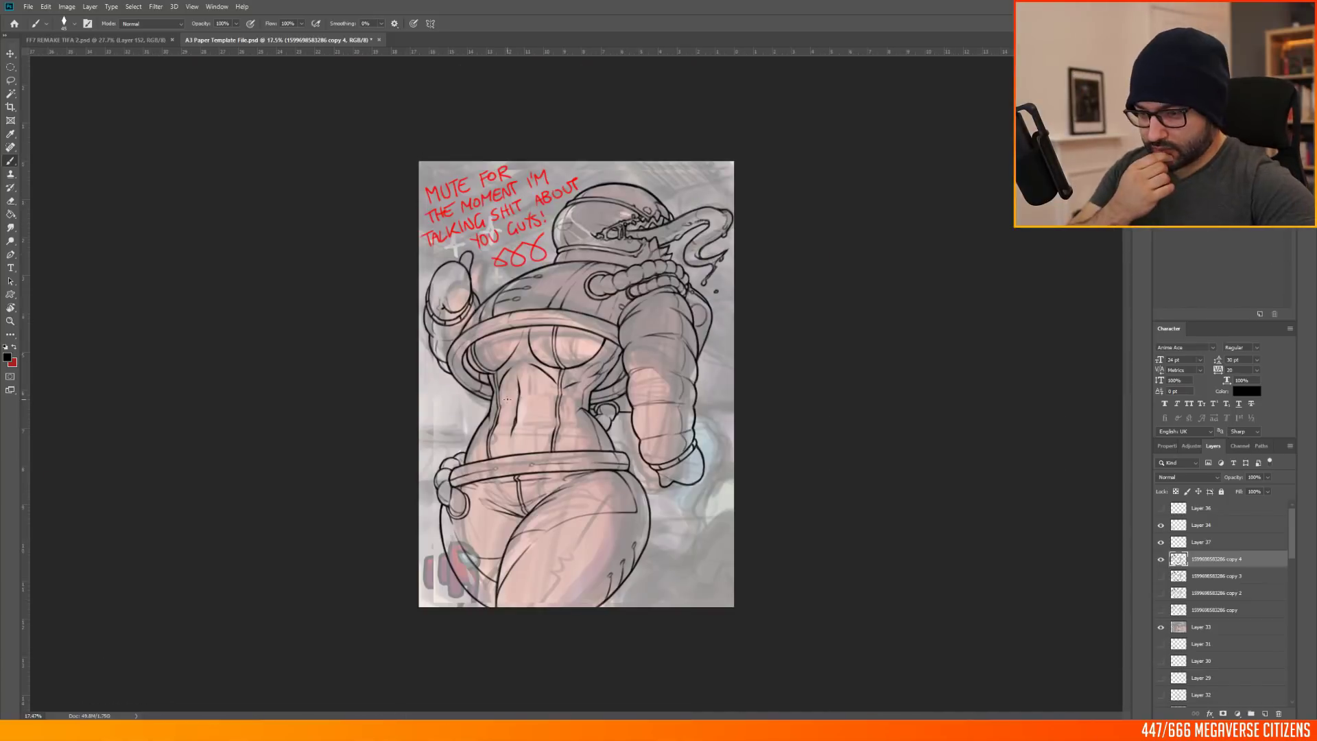
scroll(507, 398, up, 1)
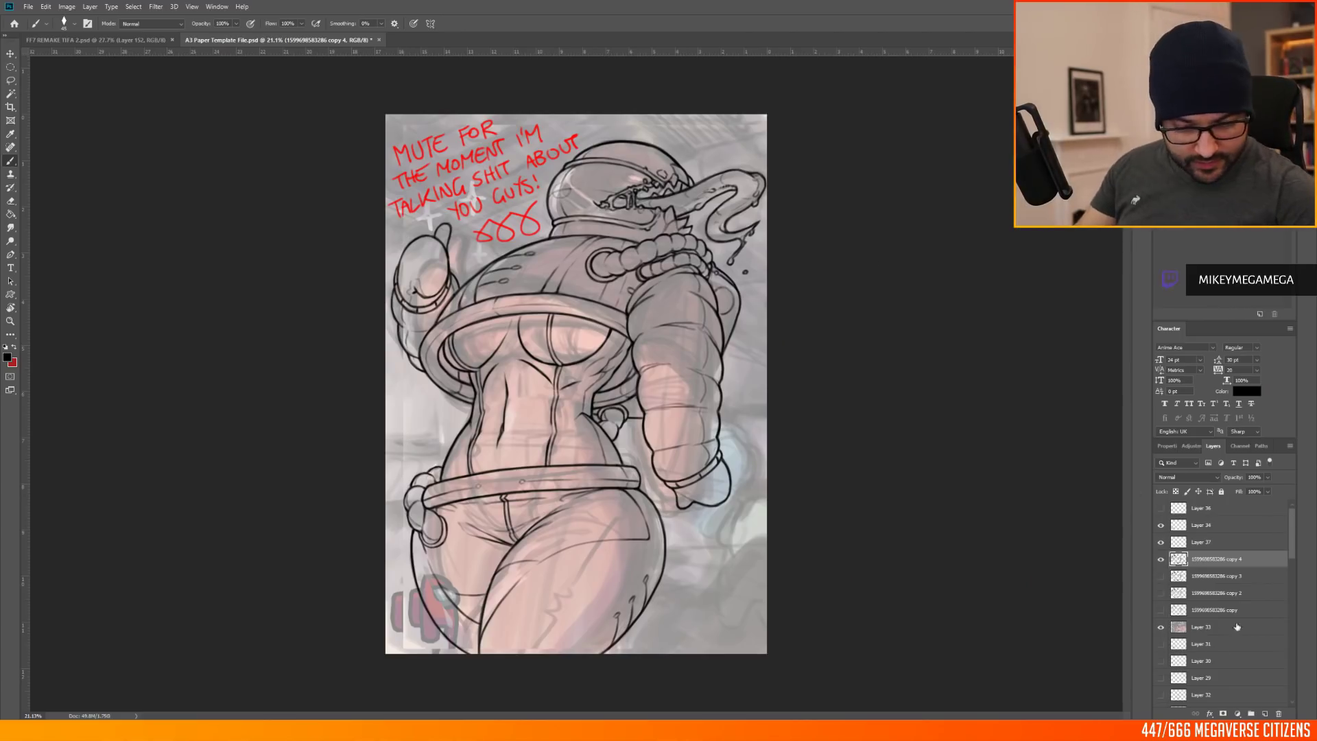
Step: Add a layer above the rough sketch and fill it with a flat grey sampled from the canvas background
scroll(1213, 625, down, 2)
click(1193, 580)
key(ctrl+alt+shift+n)
alt+click(746, 363)
key(g)
click(747, 363)
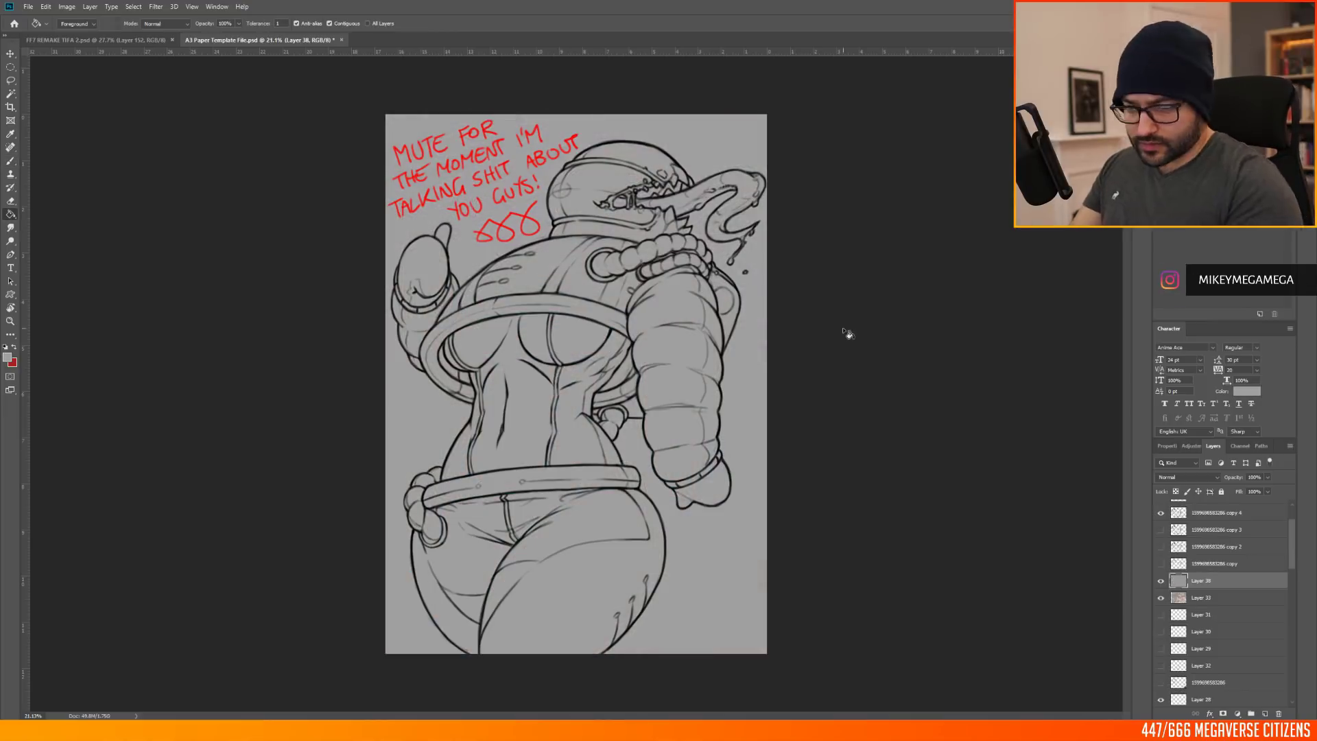
Step: Add an empty layer at the top of the stack and hide the layer with the red handwritten note
scroll(848, 334, down, 1)
scroll(1223, 558, up, 2)
click(1201, 509)
key(ctrl+alt+shift+n)
click(1160, 542)
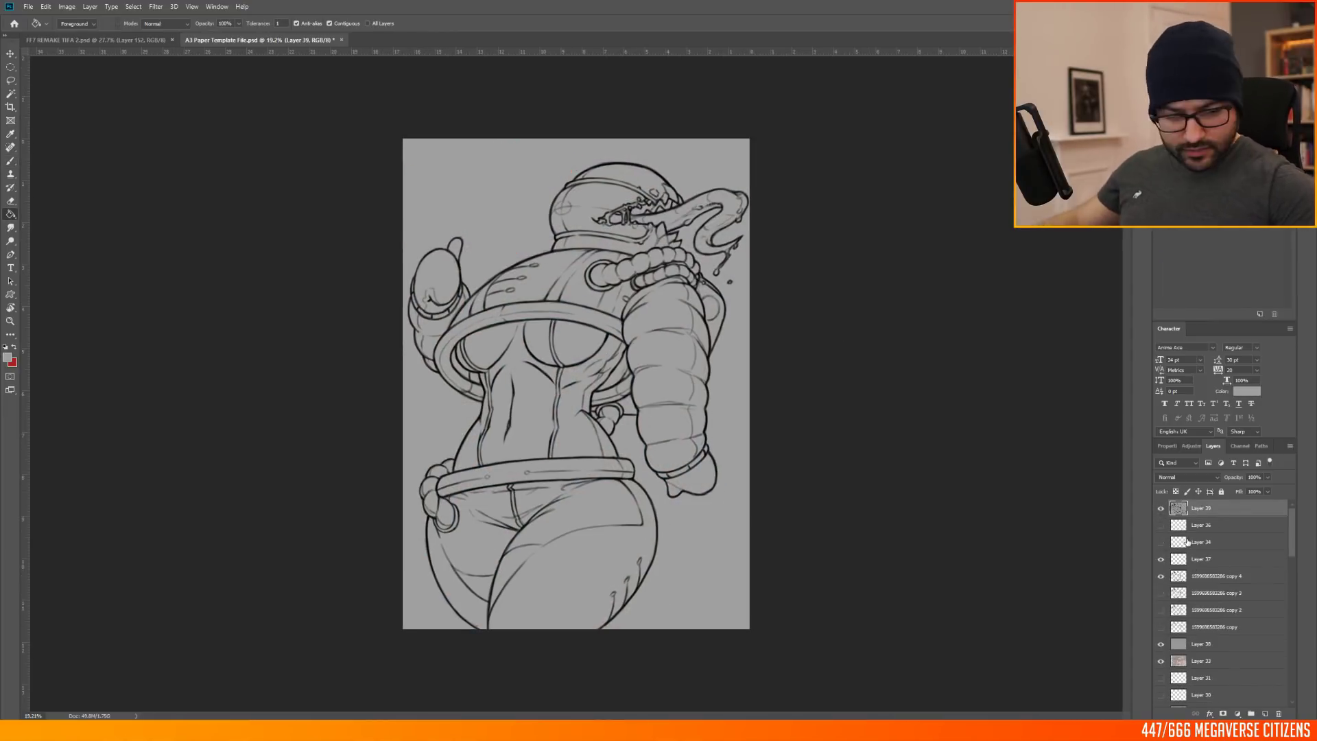
Step: Make one merged copy of the two visible line-art layers and keep the originals hidden
click(1204, 559)
shift+click(1208, 575)
right_click(1209, 565)
click(1208, 175)
right_click(1209, 566)
click(1205, 433)
Step: Scale the merged line art down slightly to leave more space around the figure's head and sides
click(45, 7)
drag(750, 161, 738, 170)
drag(575, 171, 575, 162)
drag(407, 162, 414, 170)
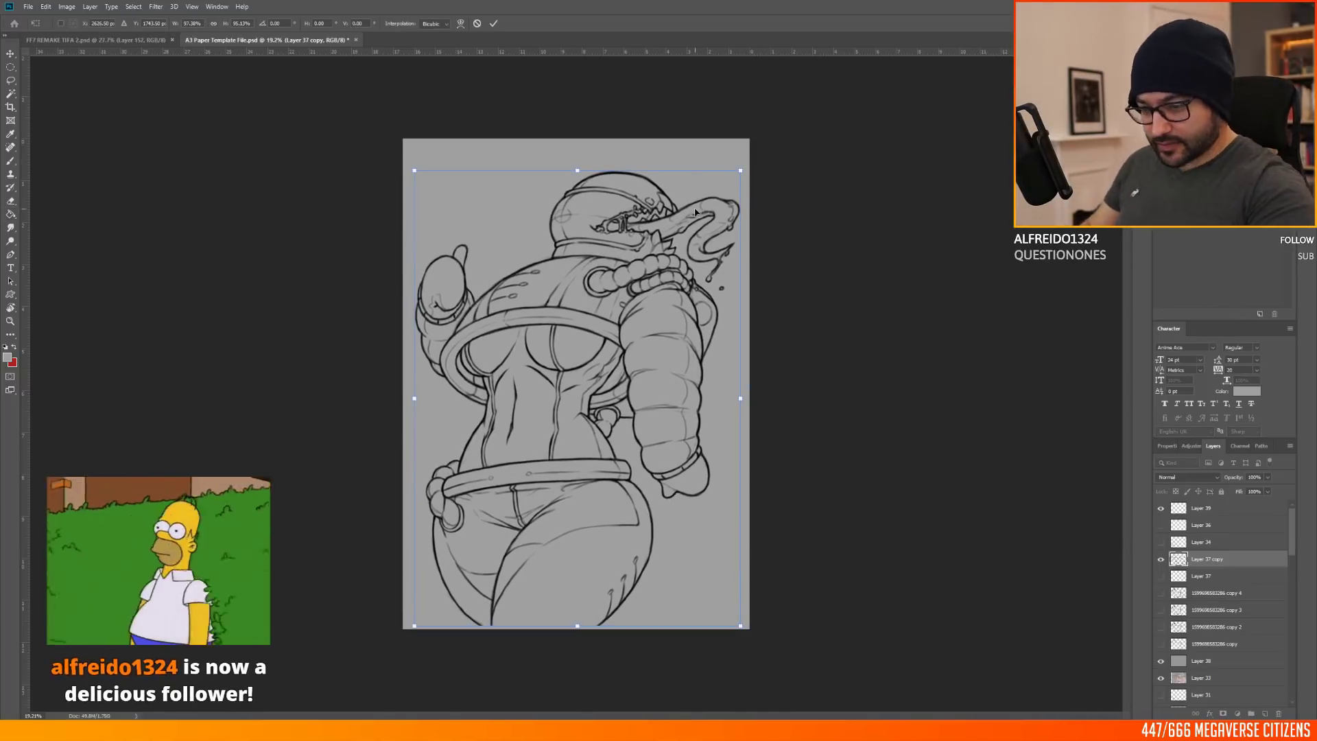
Step: Rotate the line art slightly counter-clockwise and reposition the figure within the page
click(45, 7)
mouse_move(62, 246)
click(196, 268)
drag(763, 227, 731, 198)
drag(695, 287, 711, 286)
drag(737, 183, 787, 226)
drag(698, 310, 658, 315)
drag(761, 226, 722, 190)
drag(649, 300, 664, 302)
drag(756, 209, 747, 199)
drag(665, 324, 672, 330)
drag(694, 180, 738, 178)
key(Escape)
Step: Fine-tune the rotated line art's fit and placement with small transform adjustments
click(45, 6)
mouse_move(61, 245)
click(197, 258)
drag(669, 302, 675, 301)
drag(778, 321, 772, 307)
mouse_move(673, 385)
mouse_down()
mouse_move(680, 376)
mouse_move(682, 388)
mouse_up()
drag(732, 231, 730, 228)
key(Escape)
key(g)
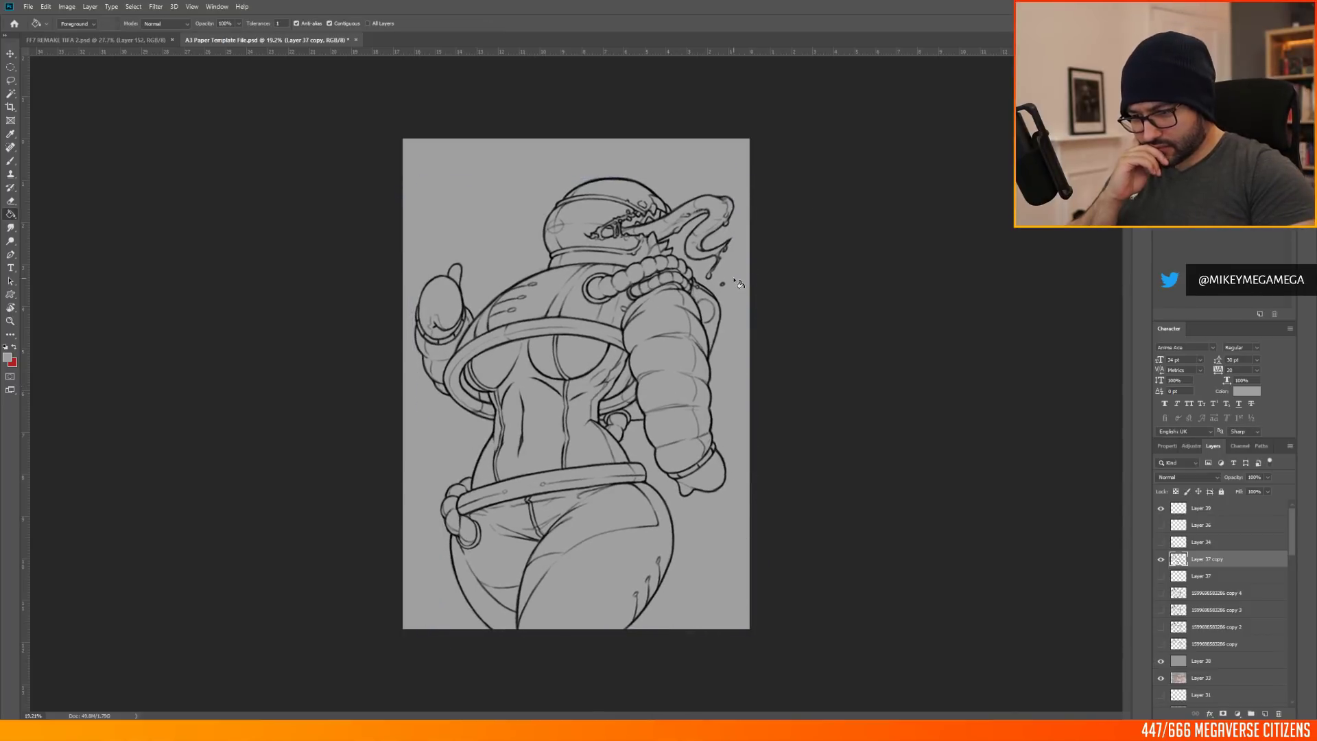
Step: Add a layer beneath the line art, set the foreground colour to dark red #932126 and choose a large round brush
ctrl+click(1262, 715)
click(8, 357)
click(1035, 270)
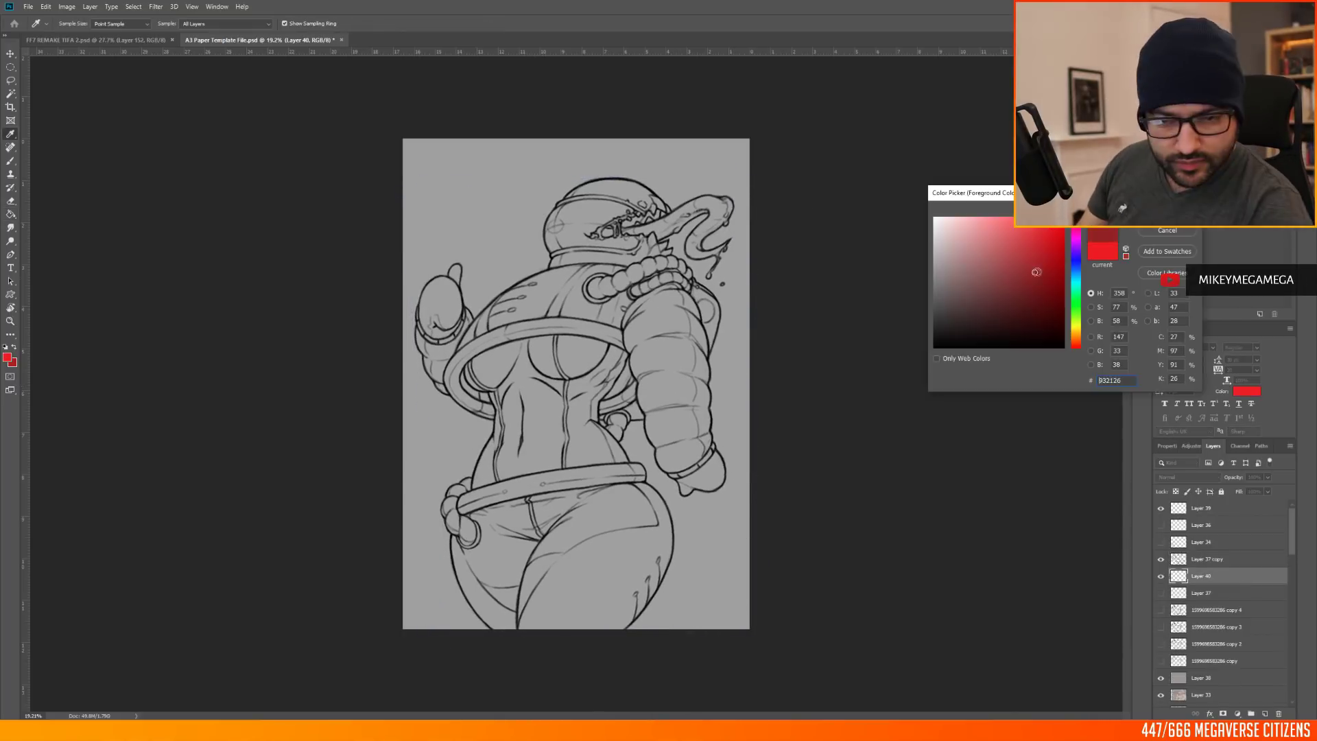
key(Return)
key(b)
click(74, 24)
double_click(62, 178)
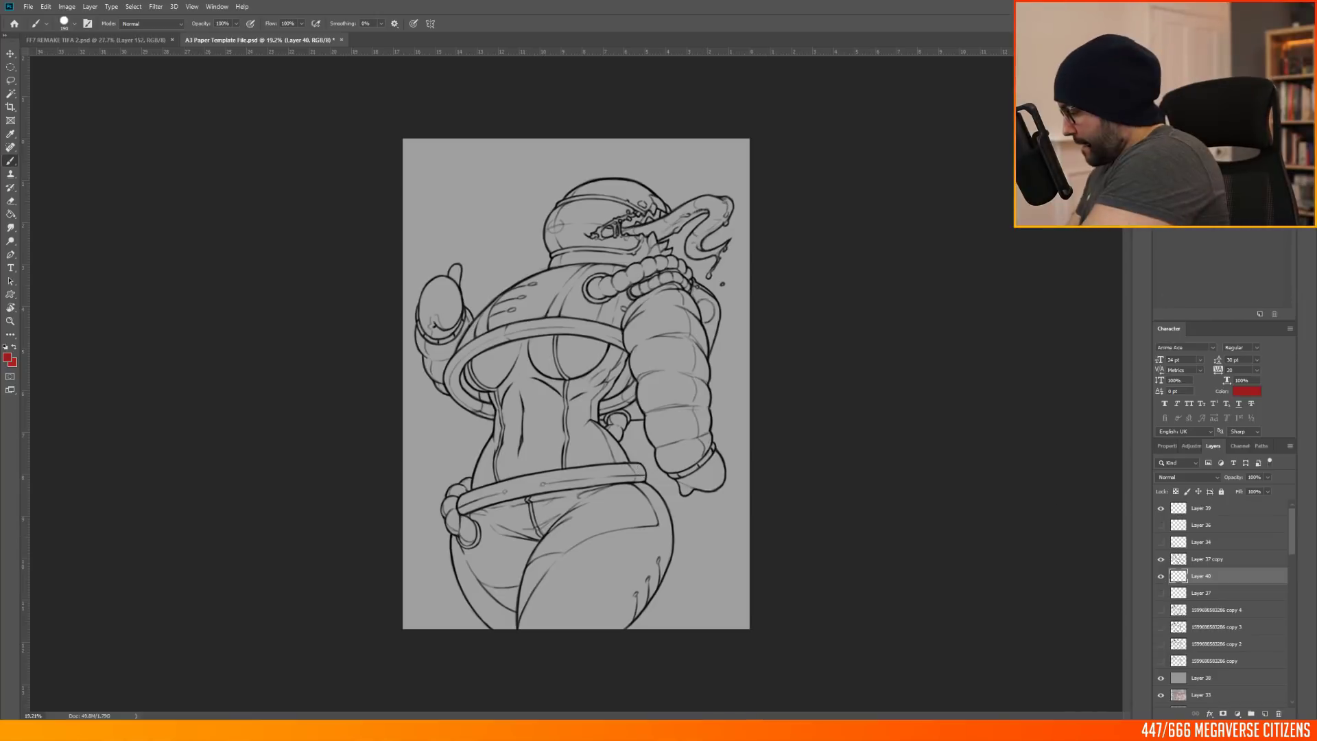
Step: Paint flat red over the raised arm, jacket, chest and the back of the helmet
scroll(809, 267, up, 6)
mouse_move(638, 148)
mouse_down()
mouse_move(585, 134)
mouse_move(537, 235)
mouse_move(381, 404)
mouse_up()
mouse_move(336, 287)
mouse_down()
mouse_move(300, 366)
mouse_move(313, 418)
mouse_move(354, 298)
mouse_move(331, 286)
mouse_move(363, 271)
mouse_up()
mouse_move(376, 329)
mouse_down()
mouse_move(382, 372)
mouse_move(309, 417)
mouse_move(337, 477)
mouse_move(353, 458)
mouse_move(401, 515)
mouse_move(395, 473)
mouse_move(497, 407)
mouse_move(648, 432)
mouse_move(582, 168)
mouse_move(662, 131)
mouse_up()
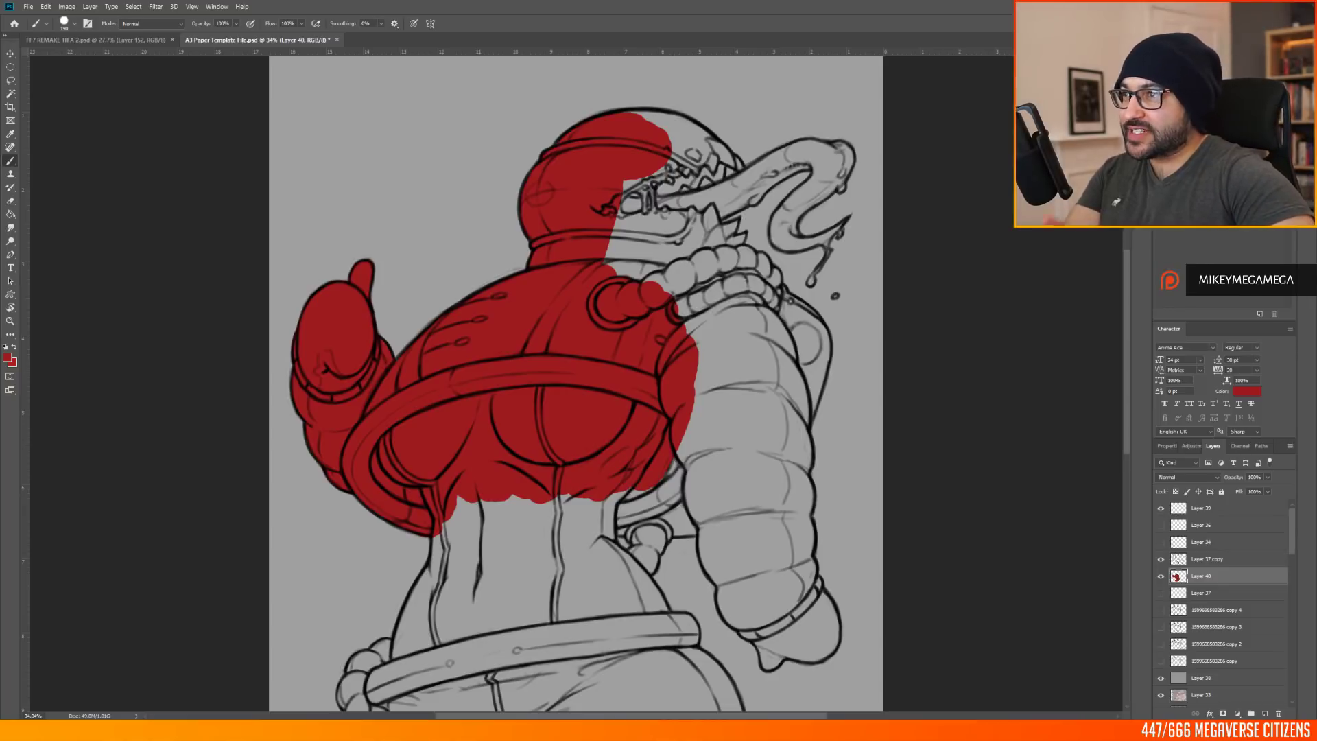
Step: Paint the rest of the helmet, the mouth, the long tongue and its droplets flat red
mouse_move(621, 199)
mouse_down()
mouse_move(686, 171)
mouse_move(706, 144)
mouse_move(731, 169)
mouse_move(680, 194)
mouse_move(622, 261)
mouse_up()
mouse_move(686, 212)
mouse_down()
mouse_move(762, 189)
mouse_move(796, 164)
mouse_move(793, 149)
mouse_move(839, 147)
mouse_move(841, 189)
mouse_move(819, 186)
mouse_move(813, 199)
mouse_move(820, 168)
mouse_move(786, 209)
mouse_move(783, 232)
mouse_move(801, 212)
mouse_move(789, 238)
mouse_move(809, 236)
mouse_move(773, 221)
mouse_move(835, 228)
mouse_move(813, 243)
mouse_move(811, 278)
mouse_up()
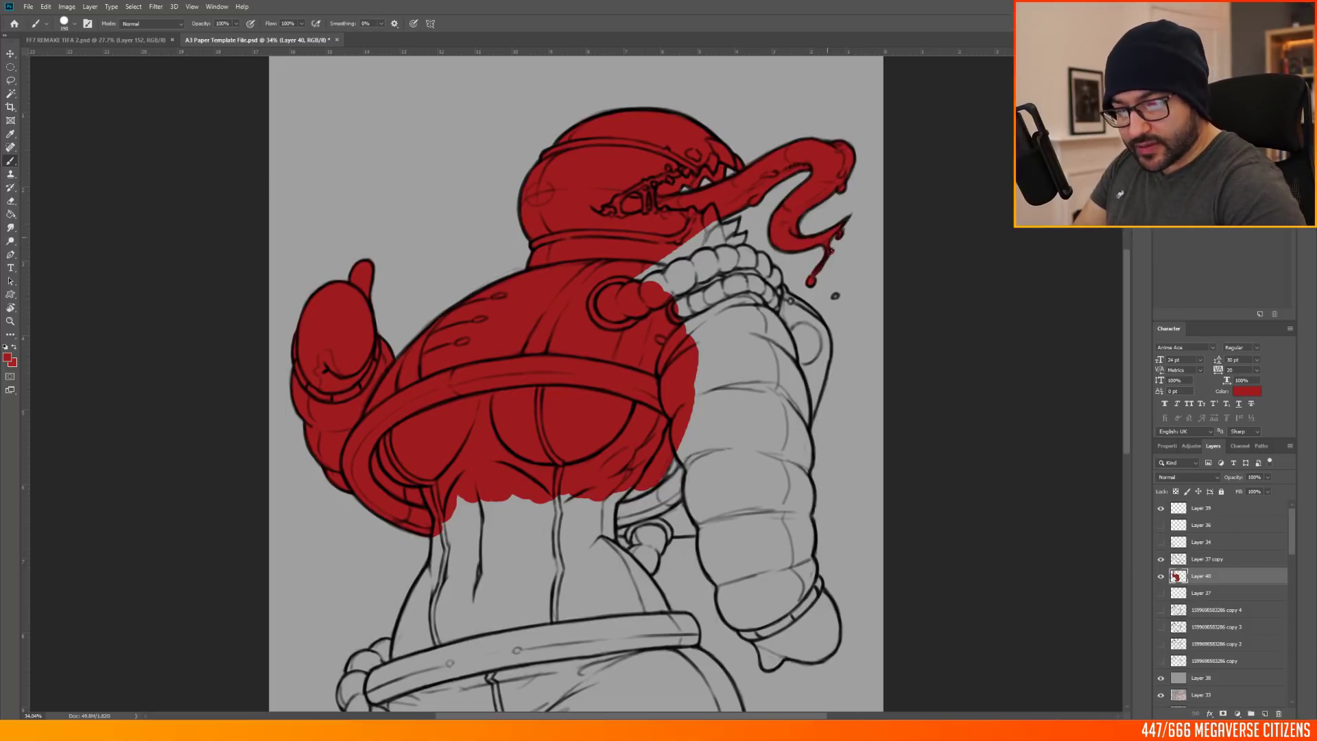
click(836, 296)
drag(713, 223, 785, 299)
Step: Paint red along the edges of the backpack, rear hose, lowered arm and glove
scroll(787, 300, down, 1)
mouse_move(788, 250)
mouse_down()
mouse_move(816, 278)
mouse_move(806, 376)
mouse_up()
mouse_move(626, 476)
mouse_down()
mouse_move(652, 522)
mouse_move(641, 473)
mouse_move(703, 484)
mouse_move(727, 535)
mouse_up()
drag(804, 374, 813, 524)
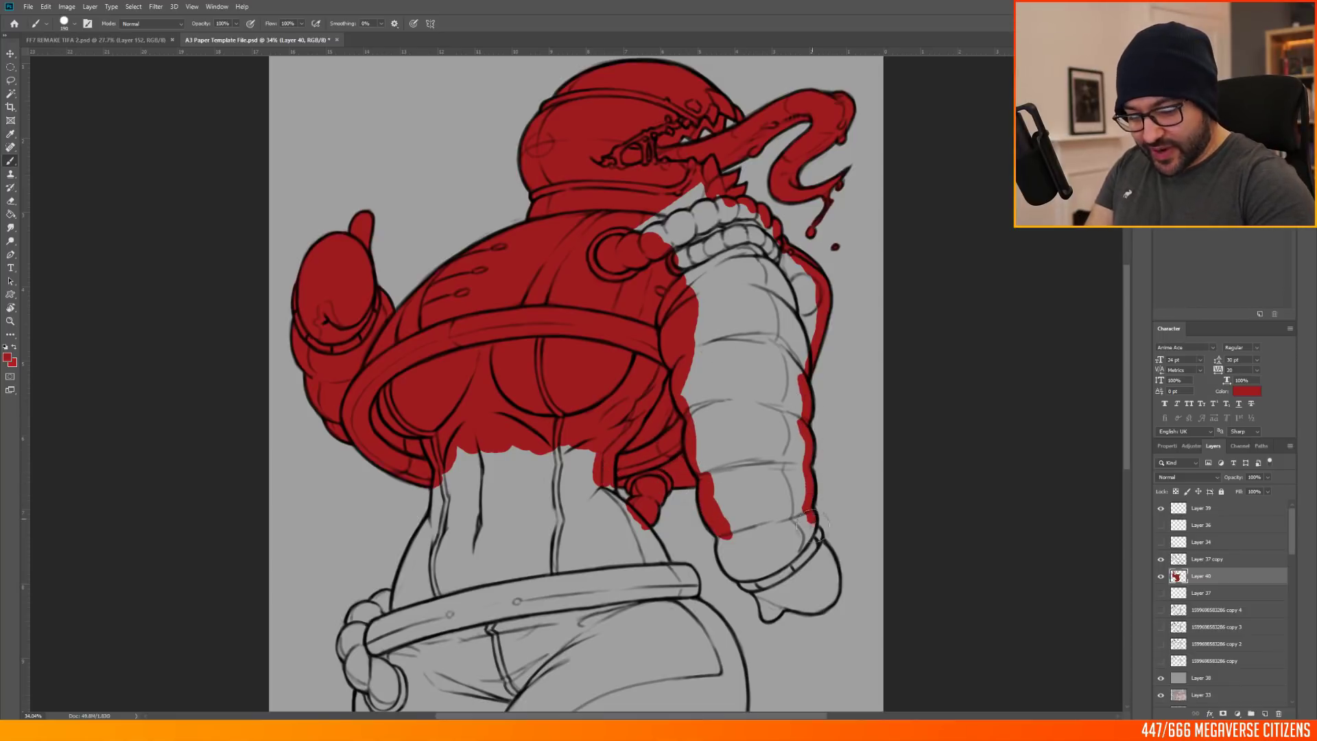
drag(722, 559, 758, 592)
scroll(758, 592, down, 5)
mouse_move(767, 449)
mouse_down()
mouse_move(823, 451)
mouse_move(824, 395)
mouse_up()
Step: Paint red down the waist's outer edge and fill in the shoulder hoses, lowered arm and glove
drag(605, 339, 672, 425)
drag(673, 412, 575, 496)
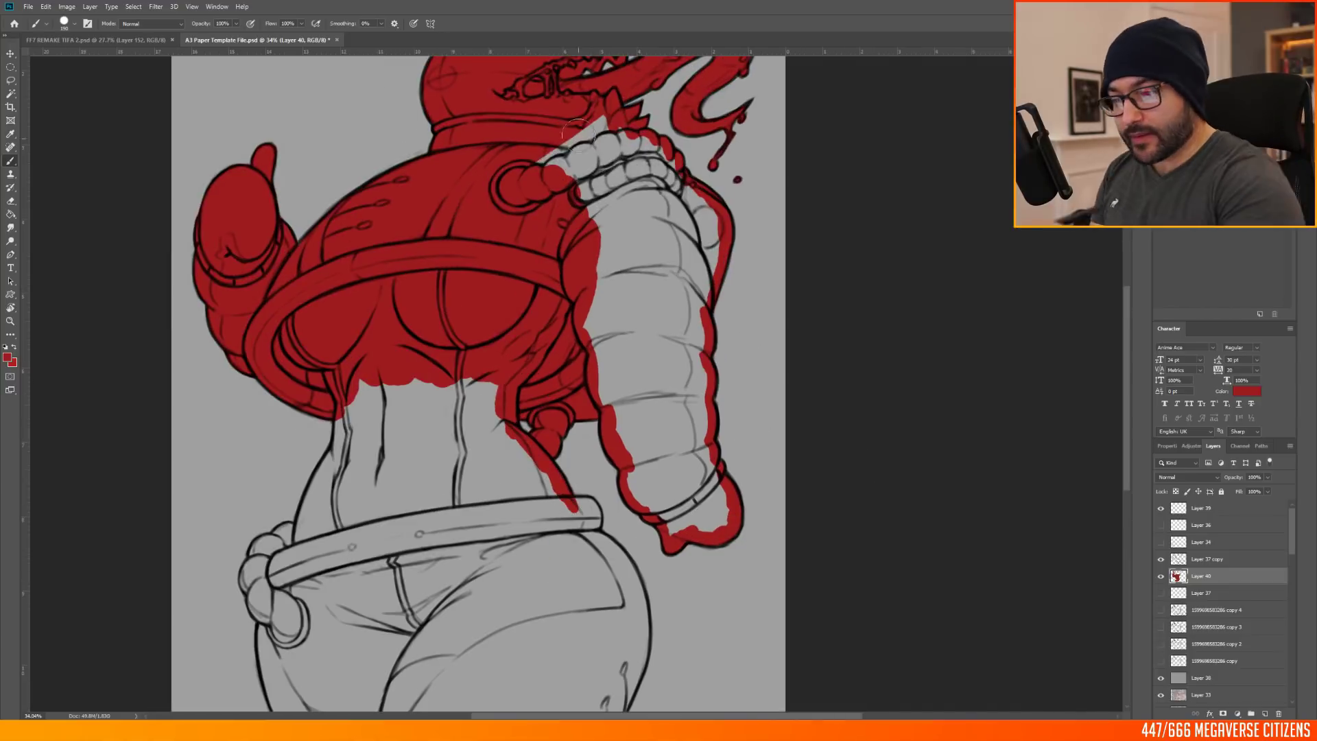
mouse_move(562, 175)
mouse_down()
mouse_move(673, 214)
mouse_move(658, 505)
mouse_move(710, 508)
mouse_up()
scroll(673, 439, down, 2)
drag(673, 439, 732, 432)
Step: Fill the torso with flat red and paint the outer edge of the round hip pouches
drag(459, 429, 460, 402)
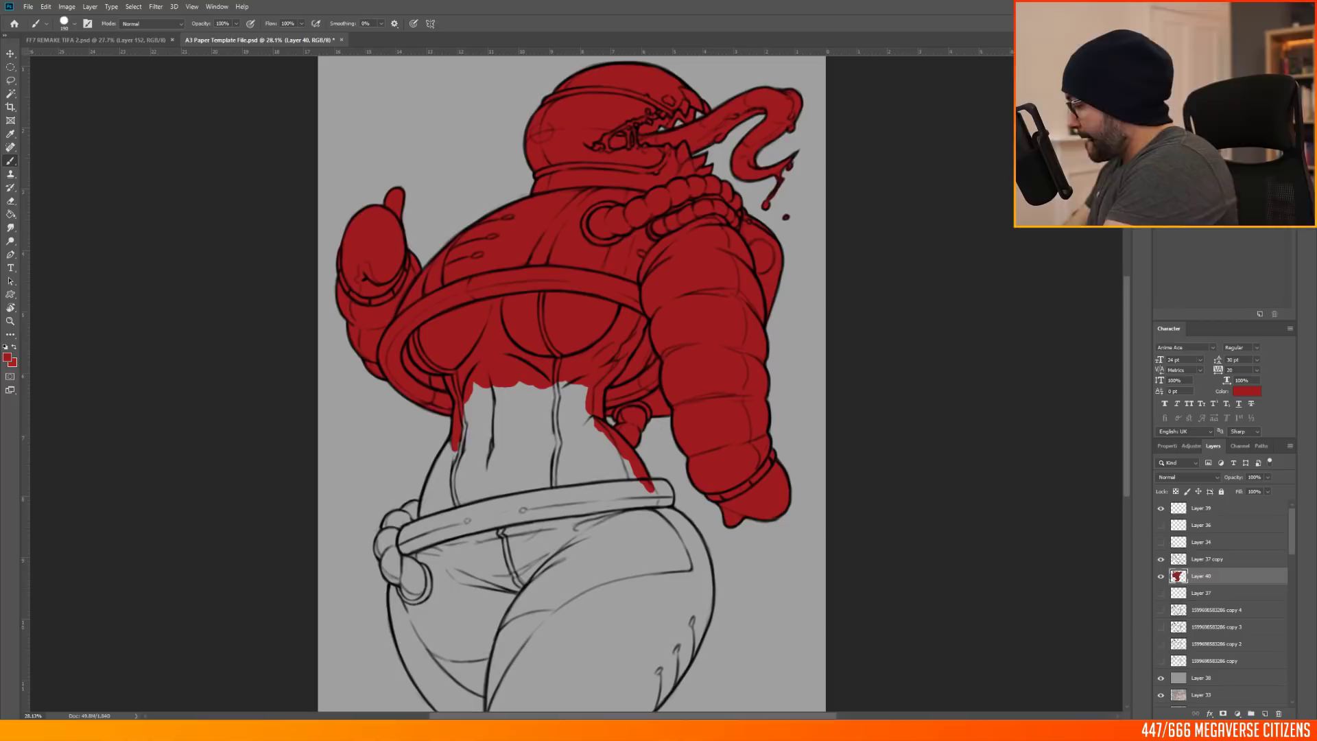
mouse_move(459, 431)
mouse_down()
mouse_move(423, 520)
mouse_move(452, 439)
mouse_move(638, 495)
mouse_up()
scroll(442, 634, up, 3)
scroll(446, 617, down, 4)
mouse_move(438, 512)
mouse_down()
mouse_move(412, 532)
mouse_move(417, 577)
mouse_up()
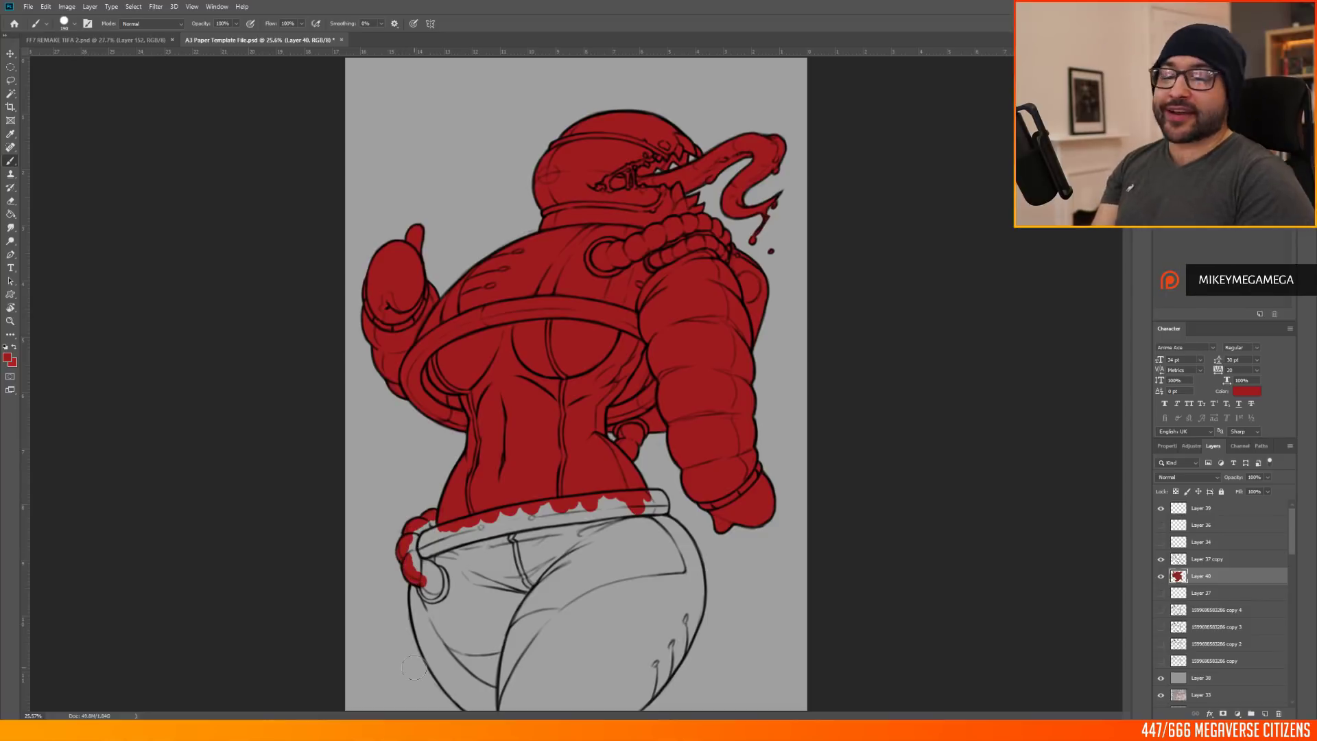
Step: Fill the belt, hip pouches, hips and both thighs with flat red to complete the figure's base colour
scroll(569, 662, up, 4)
drag(1129, 335, 1130, 379)
mouse_move(352, 446)
mouse_down()
mouse_move(433, 591)
mouse_move(373, 343)
mouse_move(521, 498)
mouse_move(469, 295)
mouse_move(566, 314)
mouse_move(675, 278)
mouse_move(697, 310)
mouse_move(742, 312)
mouse_move(693, 545)
mouse_move(703, 539)
mouse_move(756, 381)
mouse_move(553, 498)
mouse_move(735, 412)
mouse_move(562, 585)
mouse_up()
scroll(562, 586, down, 4)
scroll(539, 423, up, 4)
scroll(548, 275, down, 4)
scroll(559, 219, down, 2)
scroll(553, 240, up, 1)
scroll(550, 249, down, 1)
scroll(551, 249, up, 1)
scroll(476, 189, down, 1)
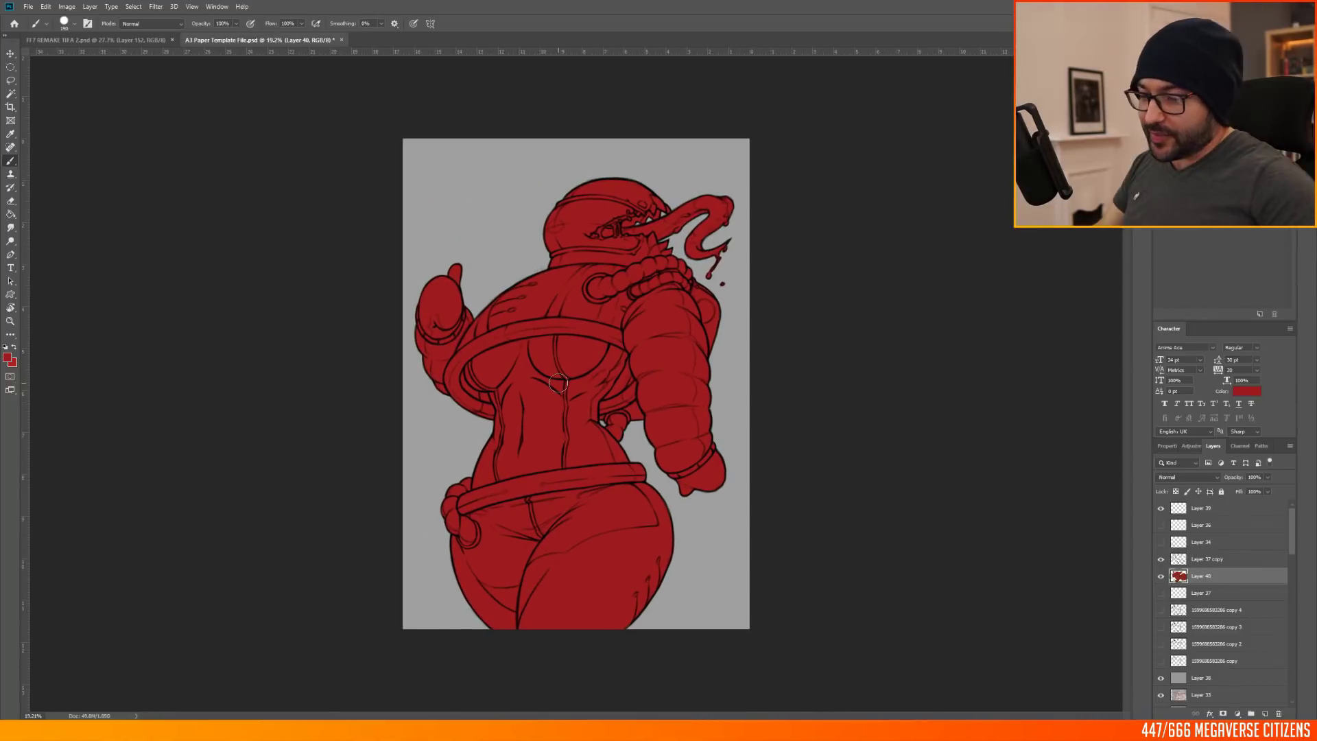
scroll(559, 383, up, 1)
scroll(521, 357, up, 1)
scroll(494, 330, down, 1)
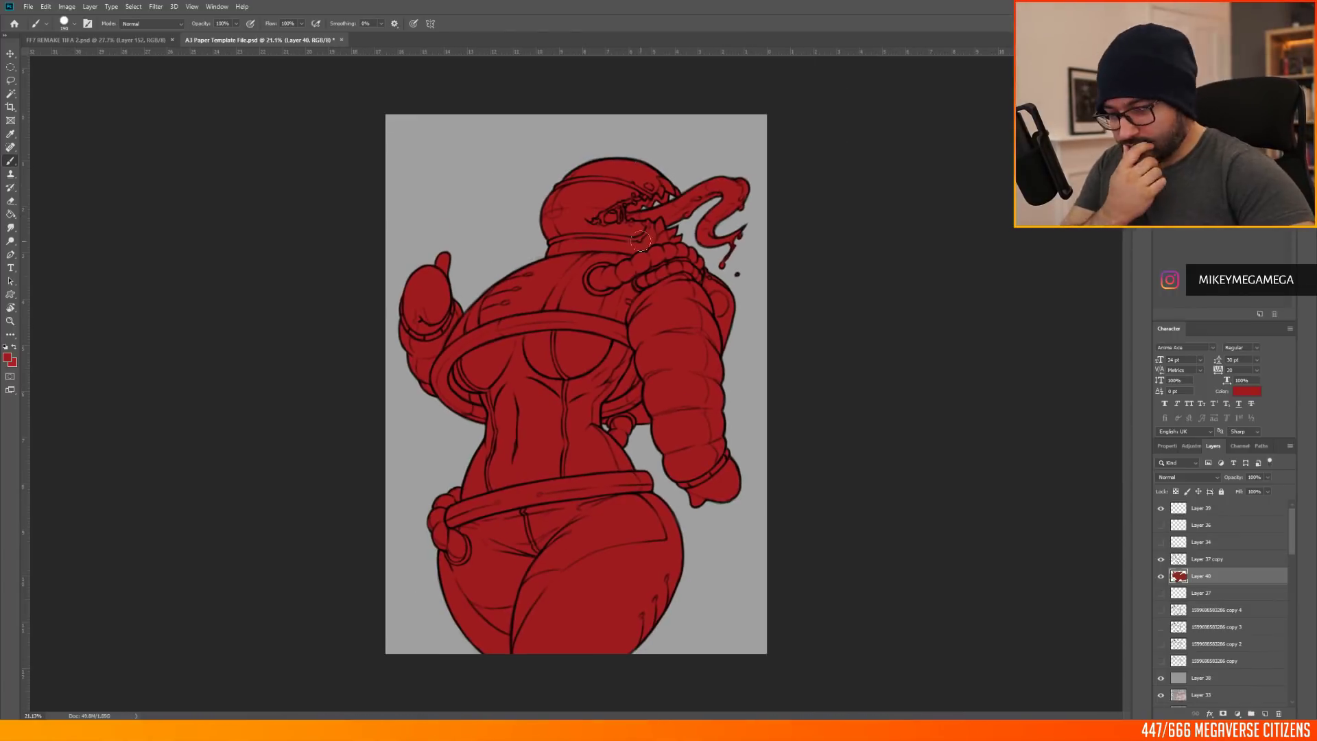
Step: Add a new layer directly beneath the line art, set it to Multiply and use a purple foreground colour
scroll(663, 373, up, 1)
click(1207, 559)
click(1265, 714)
right_click(1202, 559)
click(1118, 473)
click(1188, 477)
click(1169, 511)
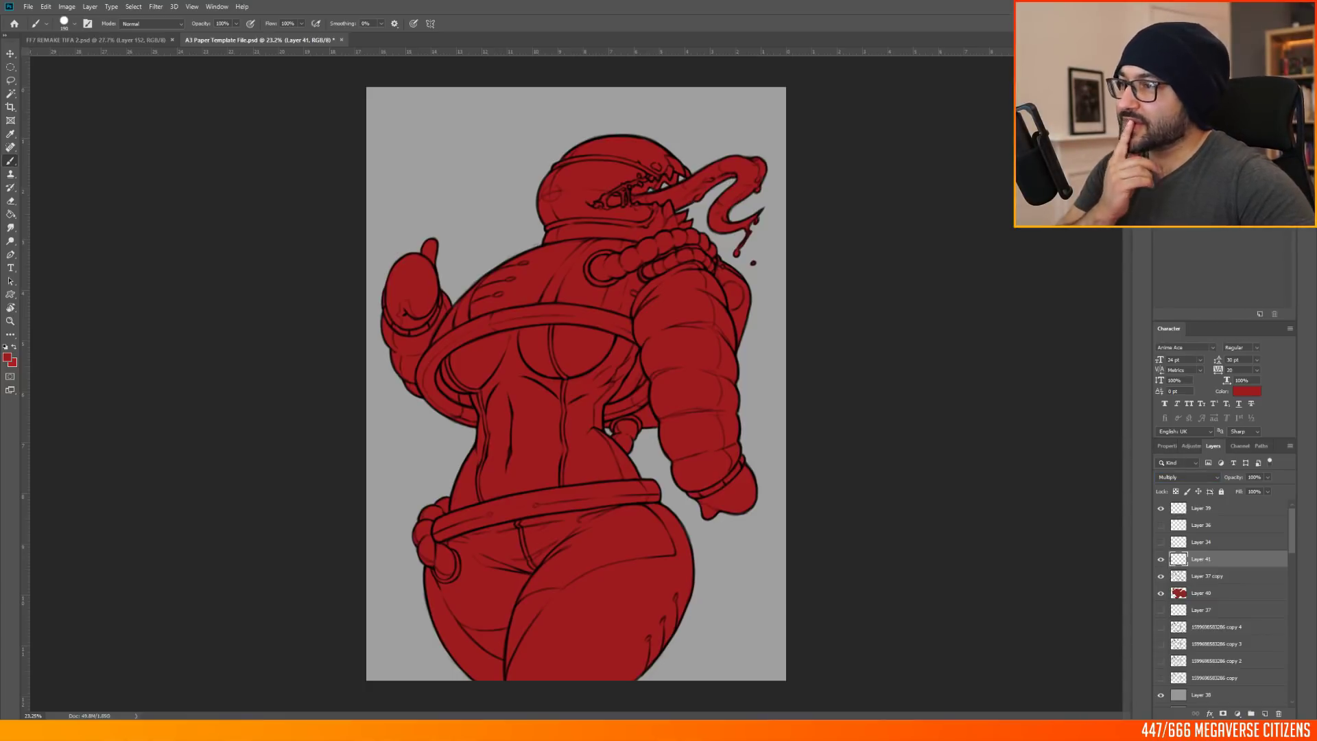
scroll(608, 446, up, 5)
key(ctrl+bracketleft)
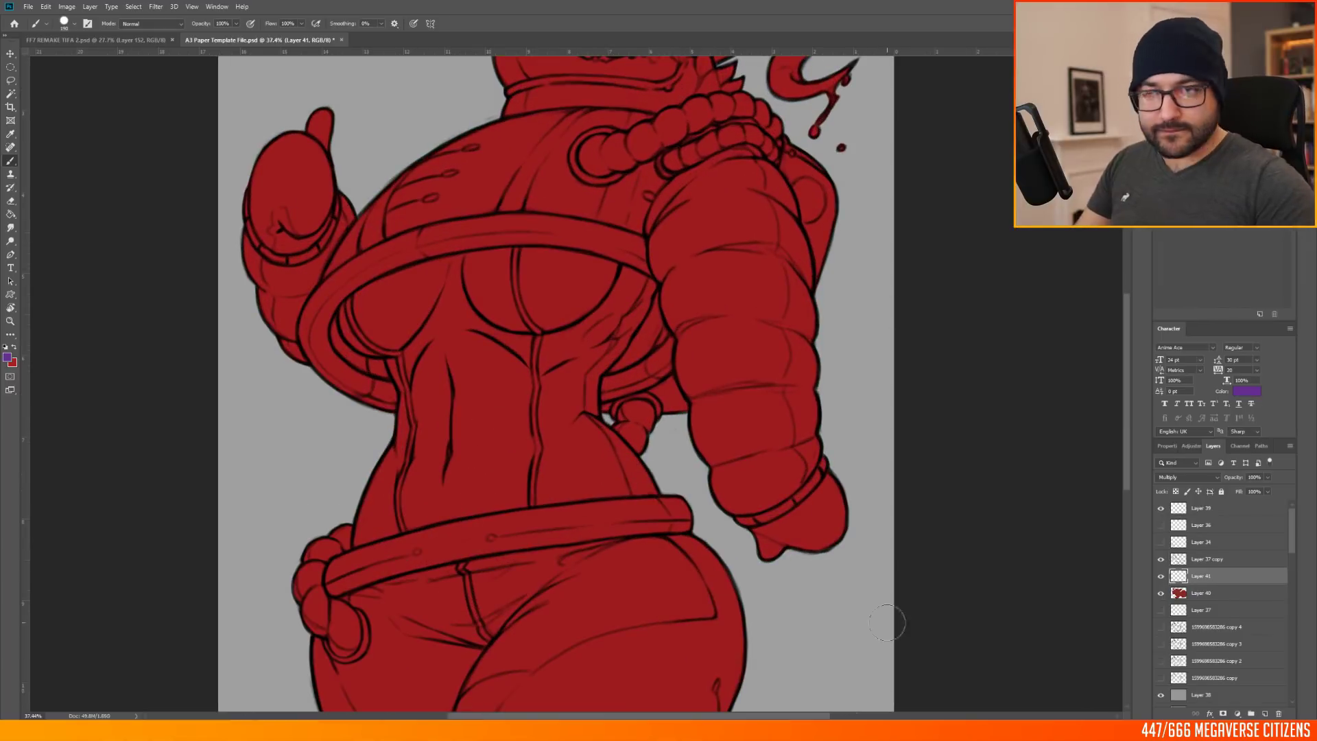
Step: Shade the jacket's inner opening on both sides, the mouth interior and the tongue with the purple
drag(334, 317, 371, 371)
drag(625, 355, 644, 329)
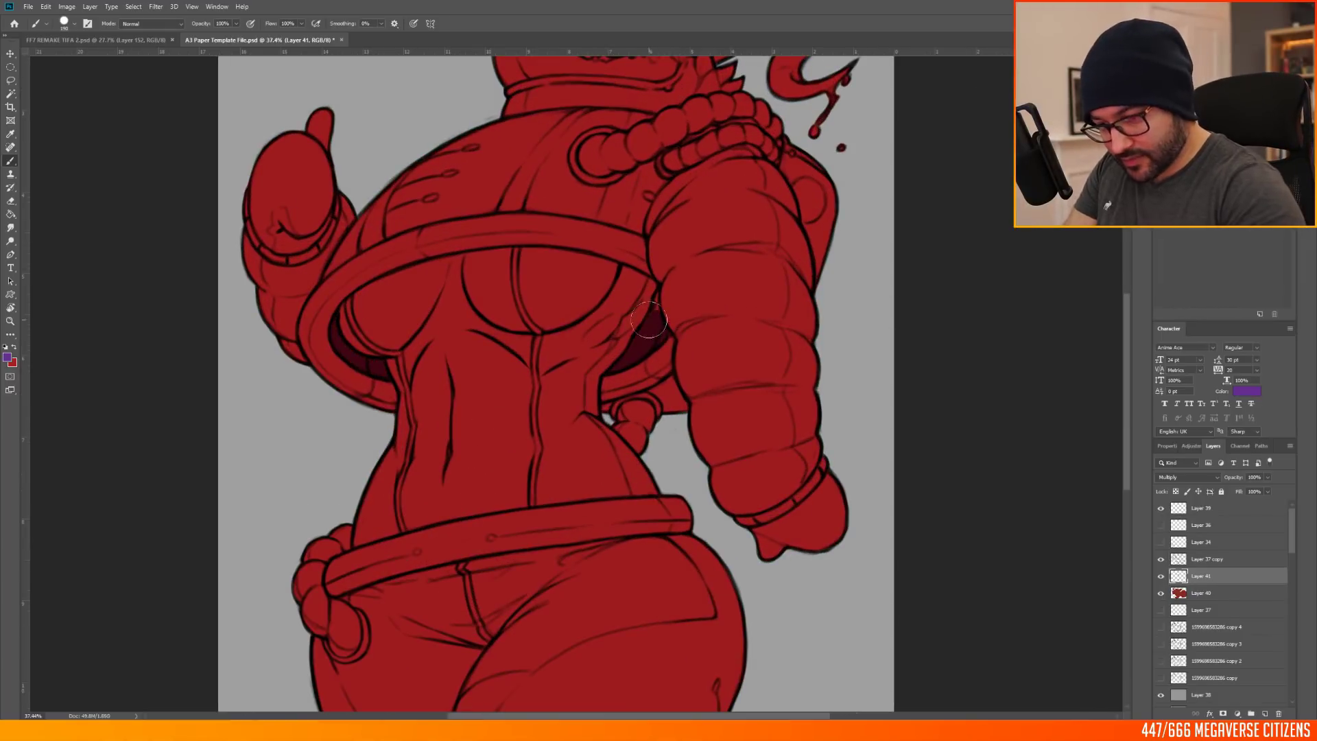
scroll(659, 389, down, 5)
scroll(631, 134, up, 6)
mouse_move(632, 203)
mouse_down()
mouse_move(628, 212)
mouse_move(705, 205)
mouse_move(861, 153)
mouse_move(878, 163)
mouse_move(873, 122)
mouse_up()
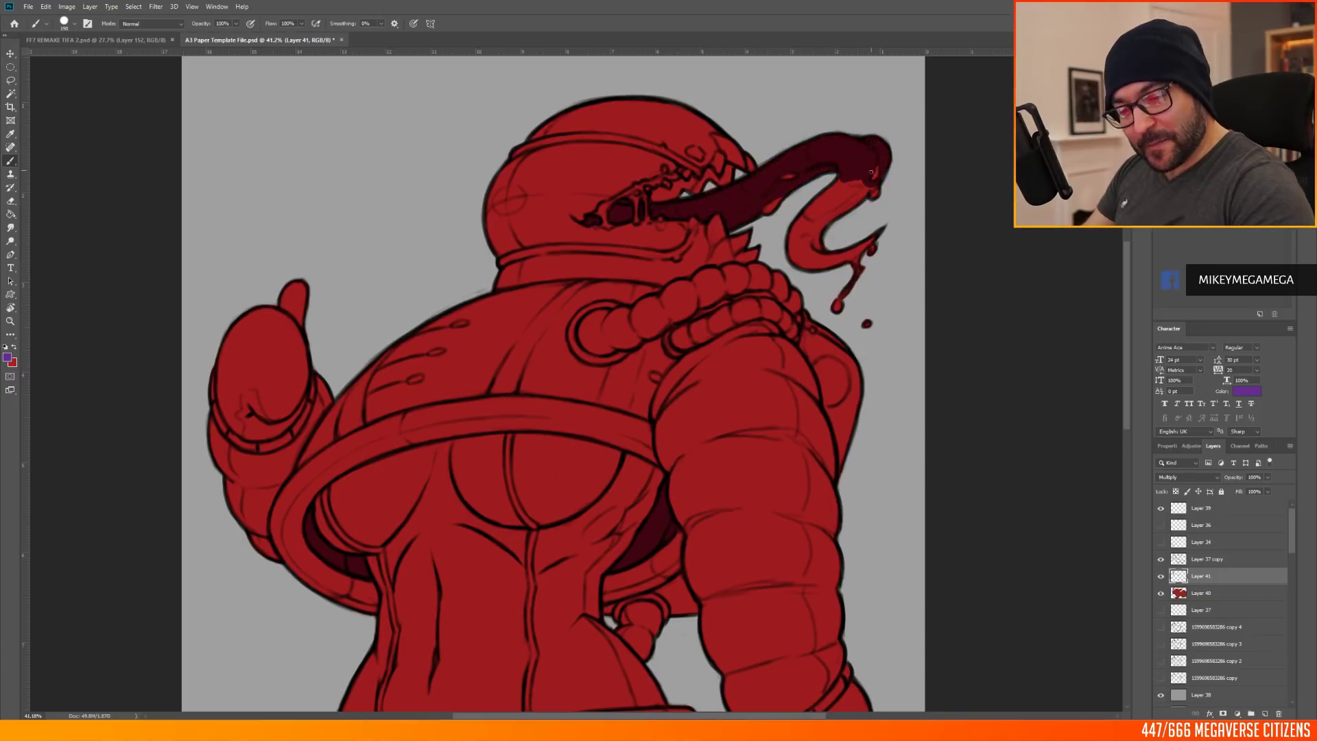
scroll(816, 175, up, 2)
mouse_move(817, 175)
mouse_down()
mouse_move(805, 202)
mouse_move(837, 187)
mouse_move(784, 225)
mouse_move(756, 224)
mouse_move(793, 215)
mouse_move(815, 261)
mouse_up()
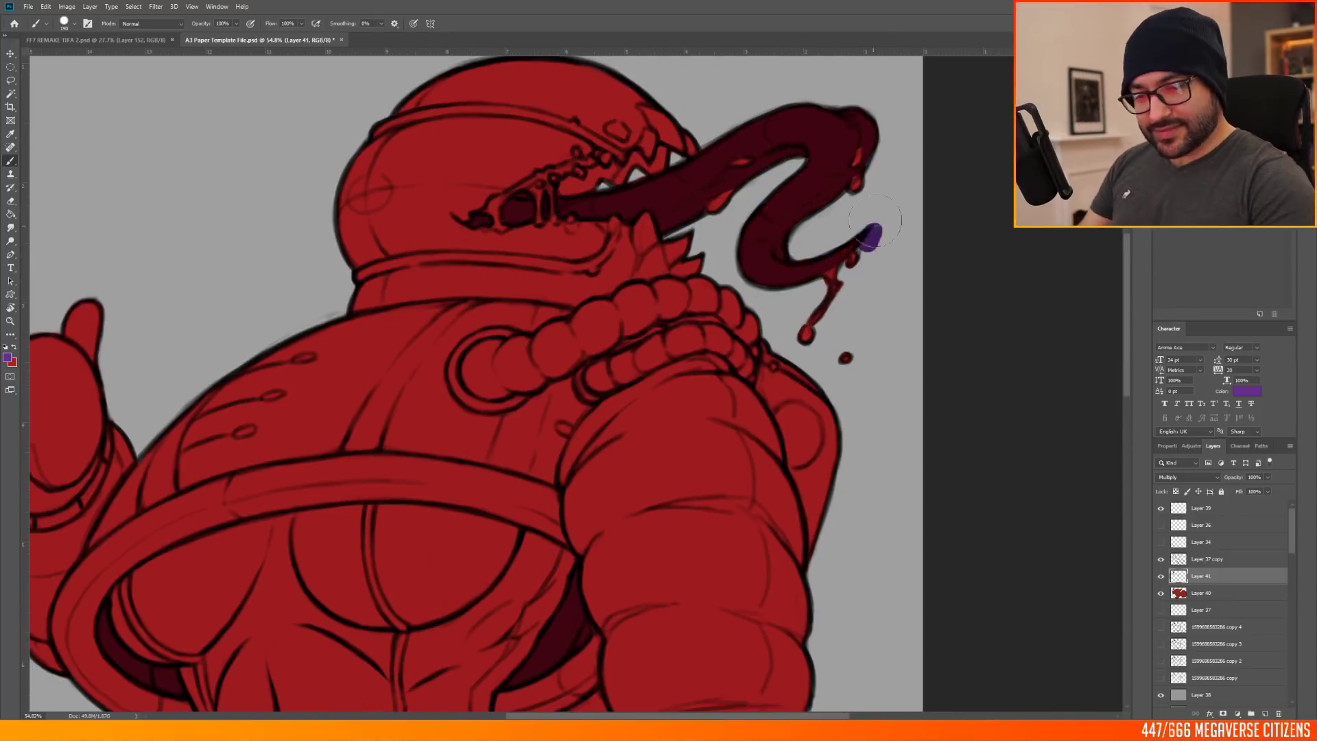
Step: Change the foreground colour to magenta and paint it over the tongue
scroll(871, 237, down, 5)
scroll(481, 307, up, 2)
click(7, 358)
click(1074, 228)
click(1166, 209)
scroll(715, 137, up, 5)
drag(698, 220, 815, 200)
scroll(787, 207, down, 5)
scroll(755, 237, up, 2)
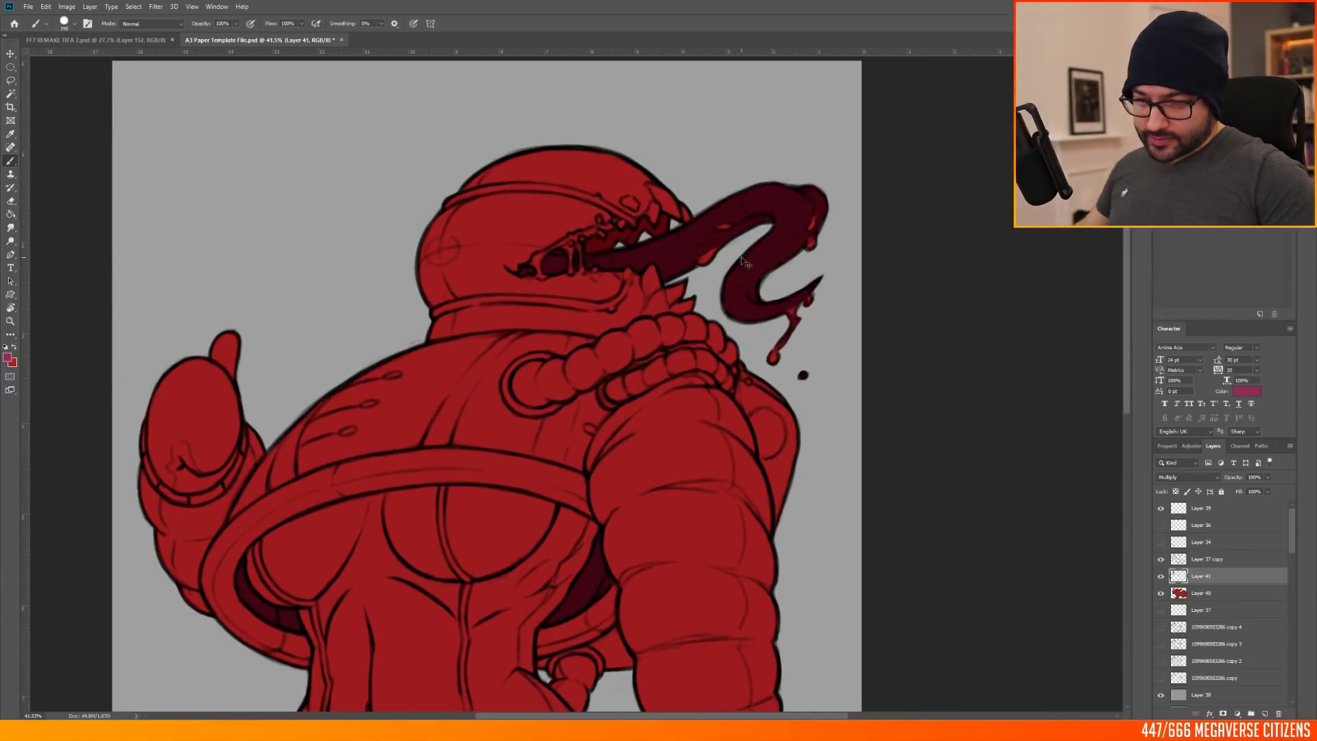
Step: Add another Multiply layer beneath the line art and shade the slime drips along the tongue
key(ctrl+shift+alt+n)
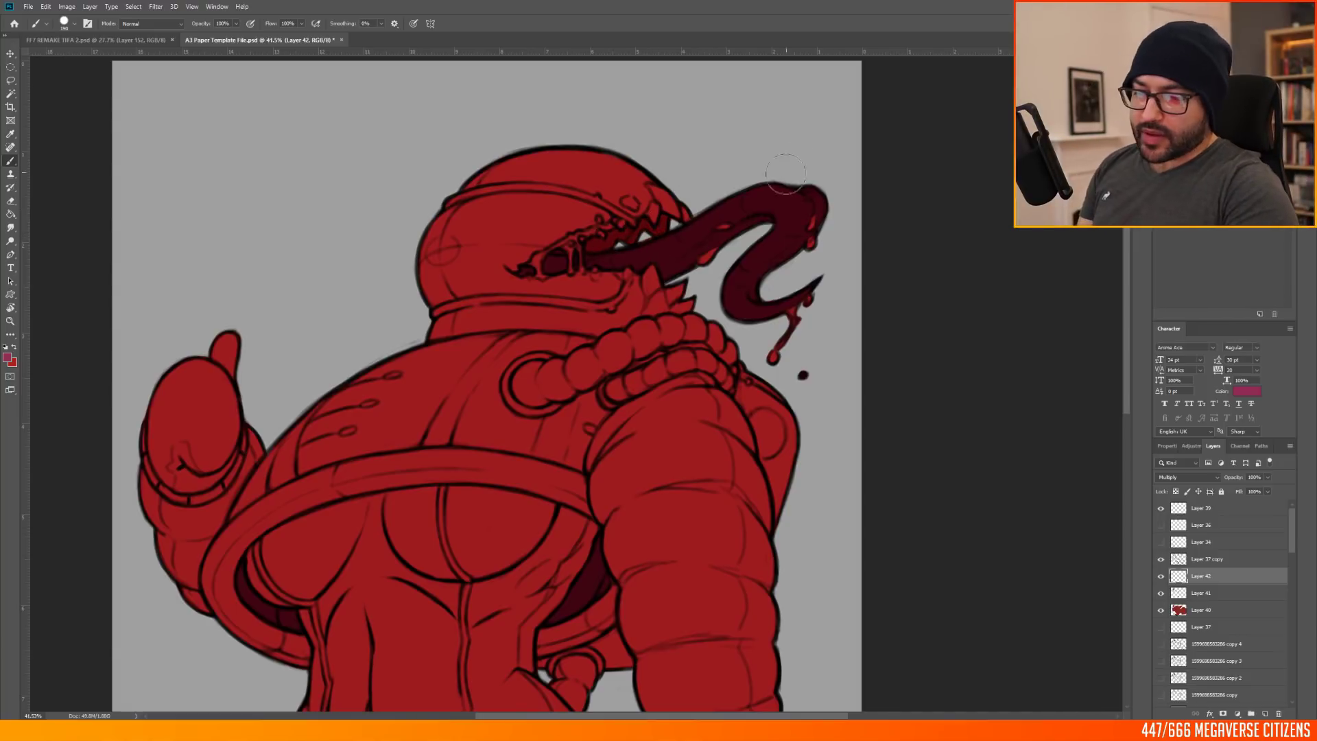
drag(697, 258, 809, 228)
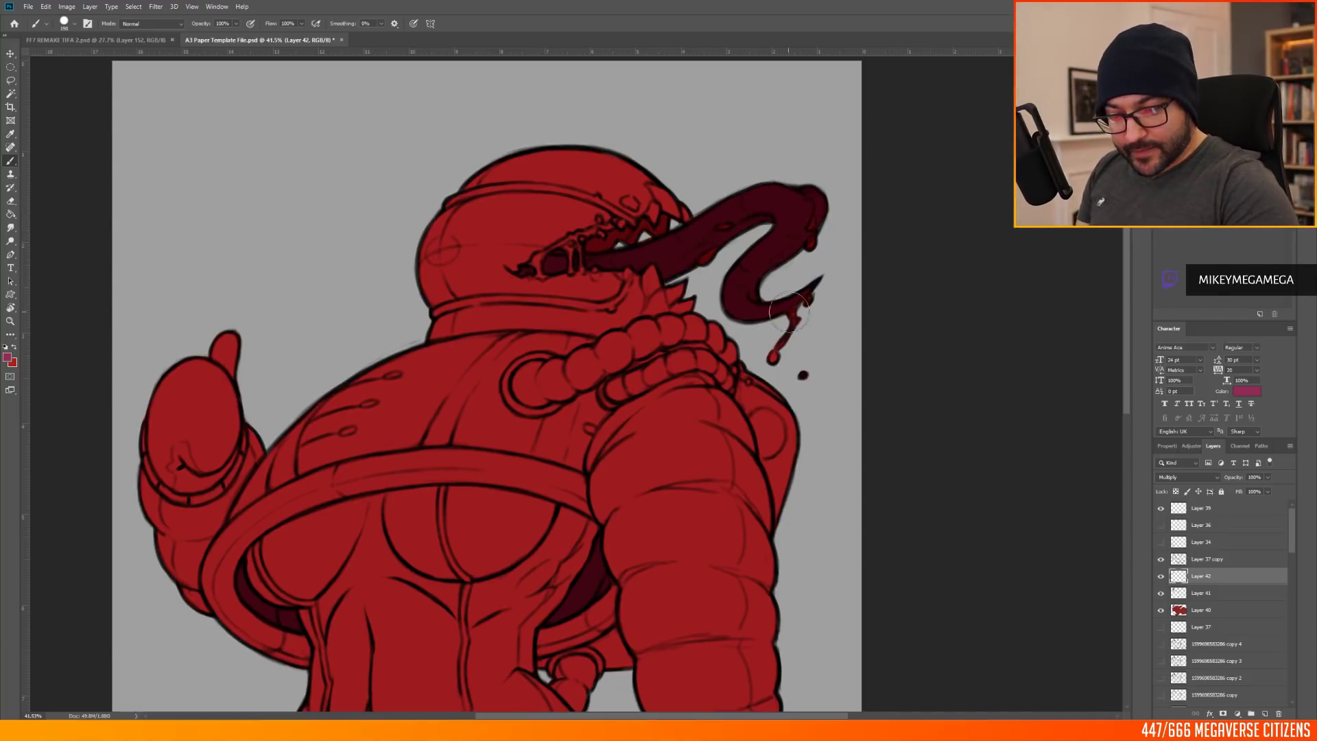
scroll(741, 270, down, 3)
scroll(652, 293, up, 3)
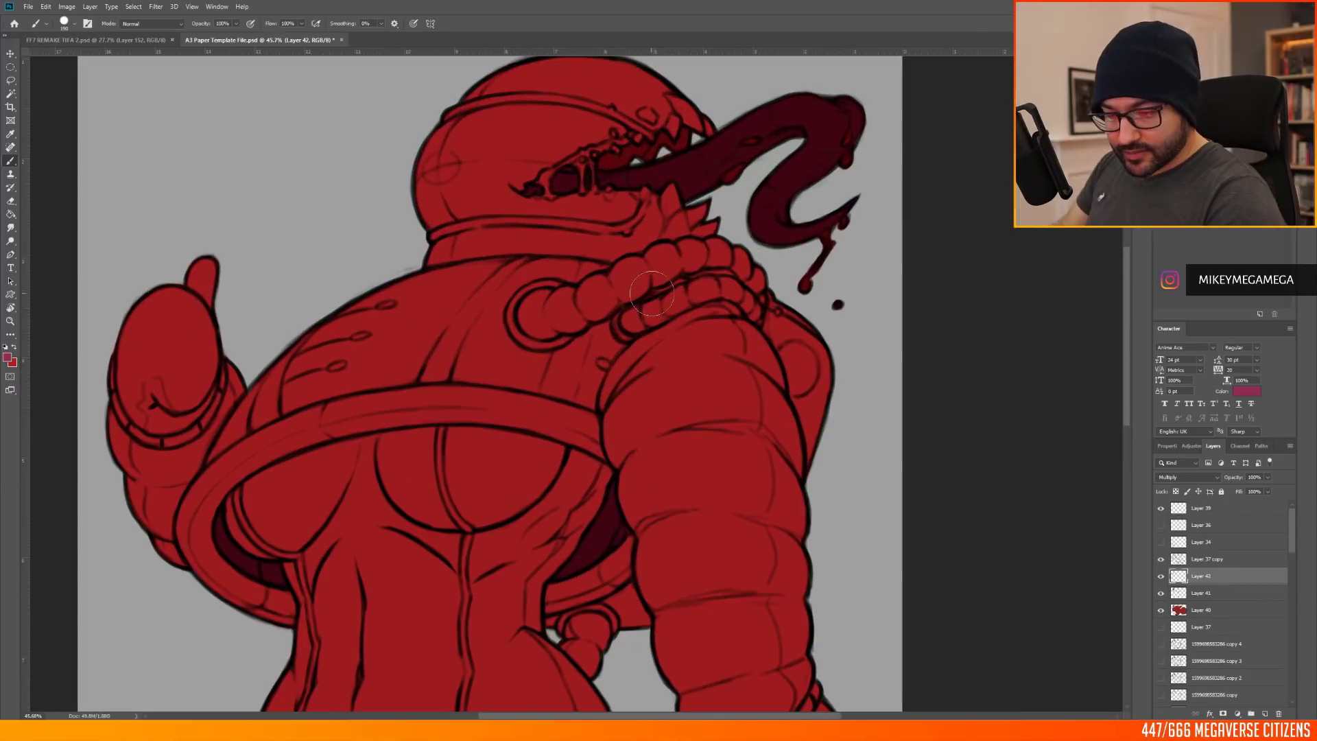
Step: Shade the small ribbed hose behind the waist, beneath the jacket, on the current Multiply layer
scroll(1057, 307, down, 3)
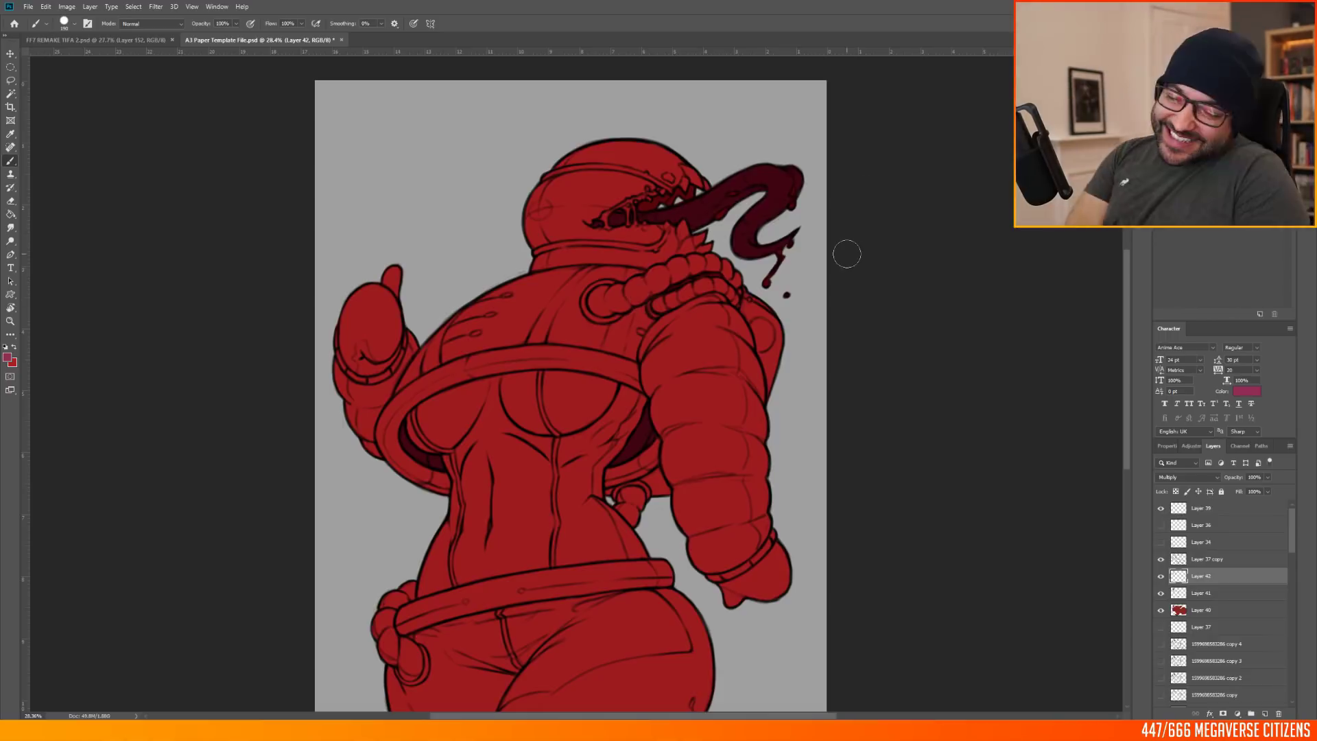
scroll(551, 232, up, 2)
scroll(597, 302, down, 2)
scroll(617, 337, up, 1)
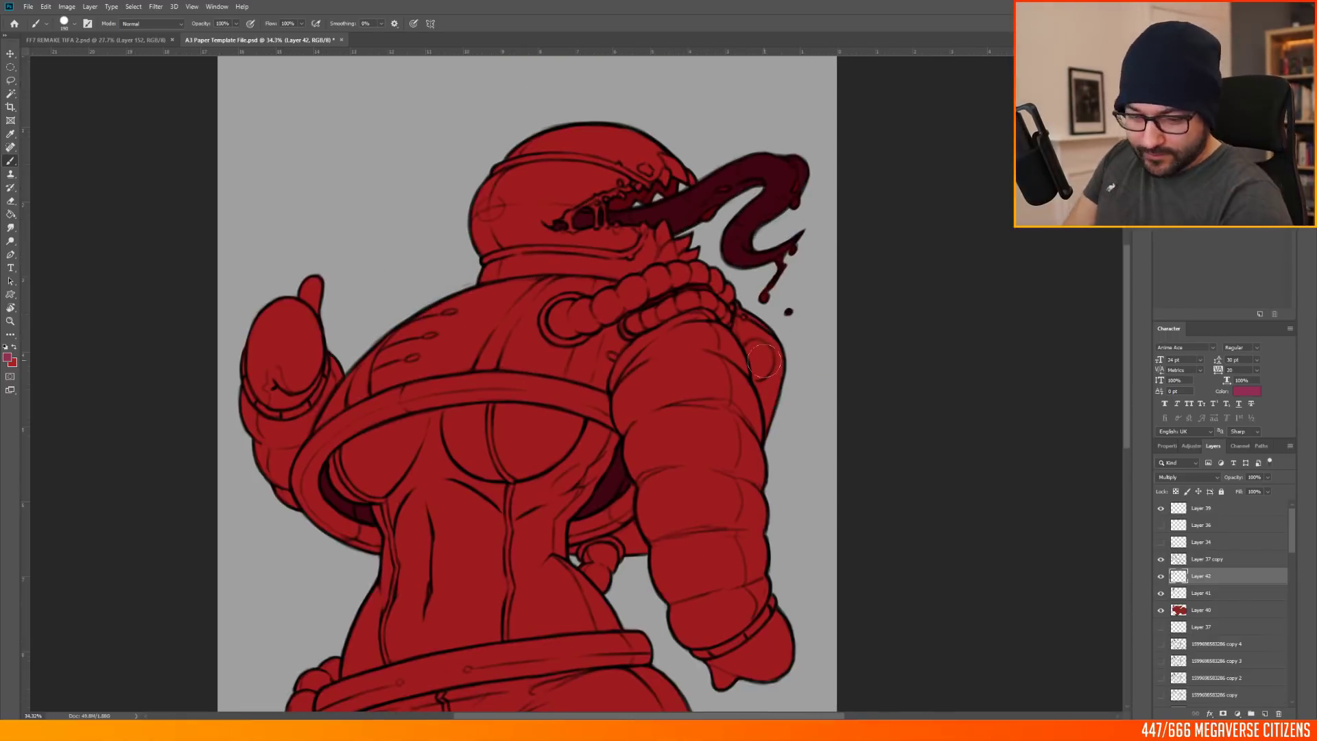
scroll(642, 369, down, 2)
scroll(537, 454, up, 3)
scroll(606, 425, down, 3)
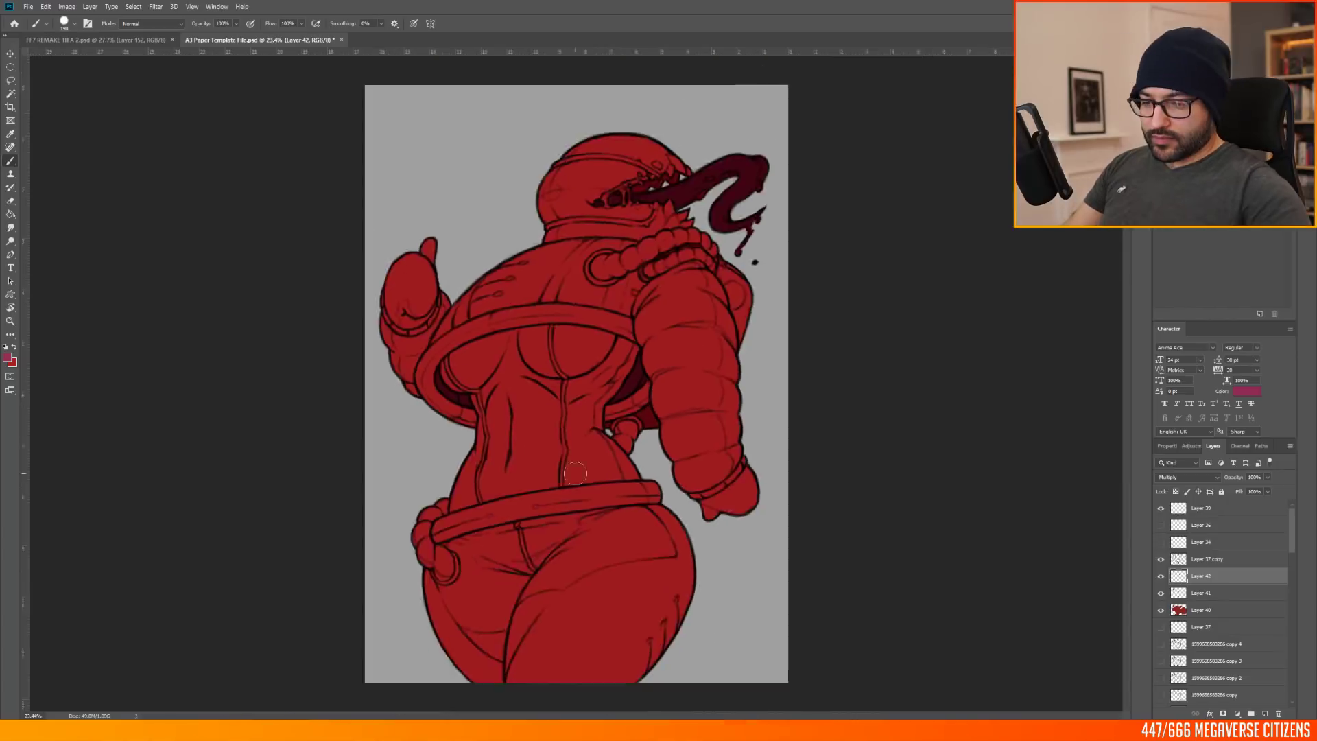
scroll(583, 384, up, 4)
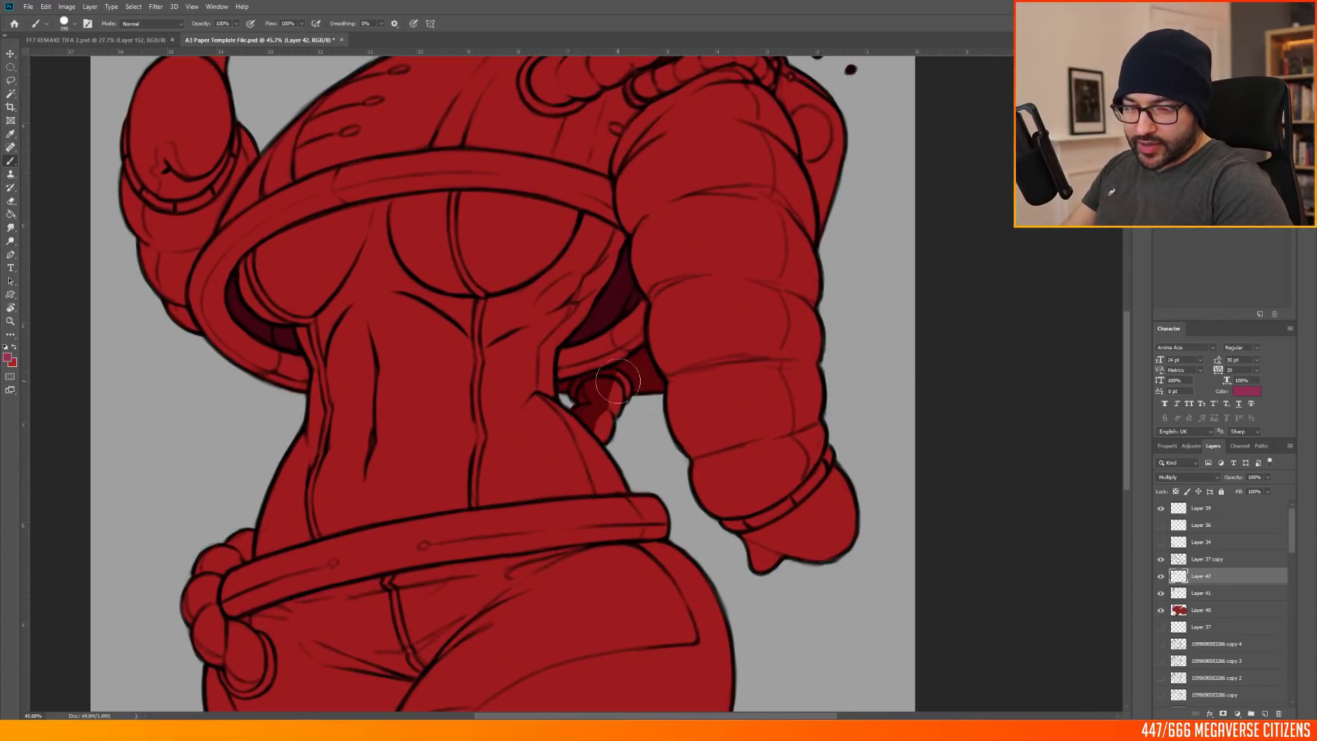
scroll(545, 304, down, 4)
scroll(604, 274, up, 3)
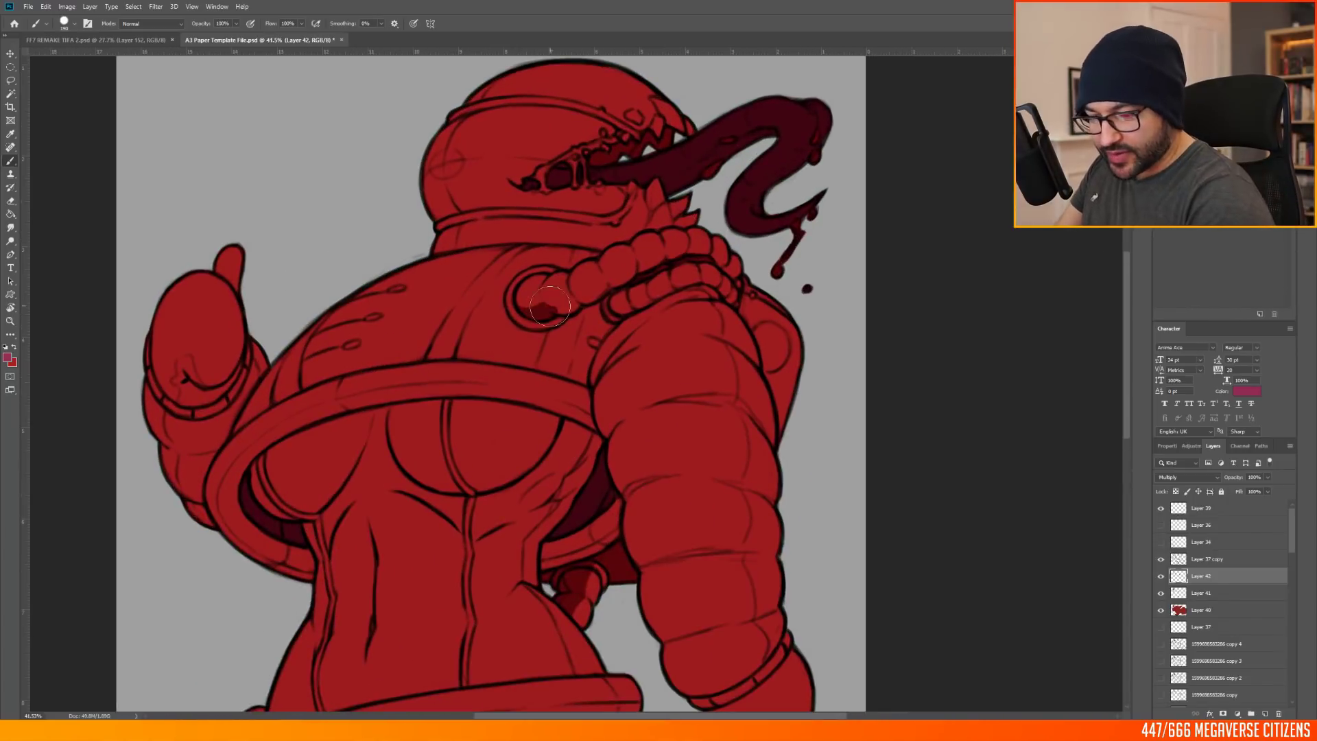
Step: Shade the undersides of the segments along both ribbed hoses running from the jacket's chest over the shoulder
drag(576, 295, 628, 273)
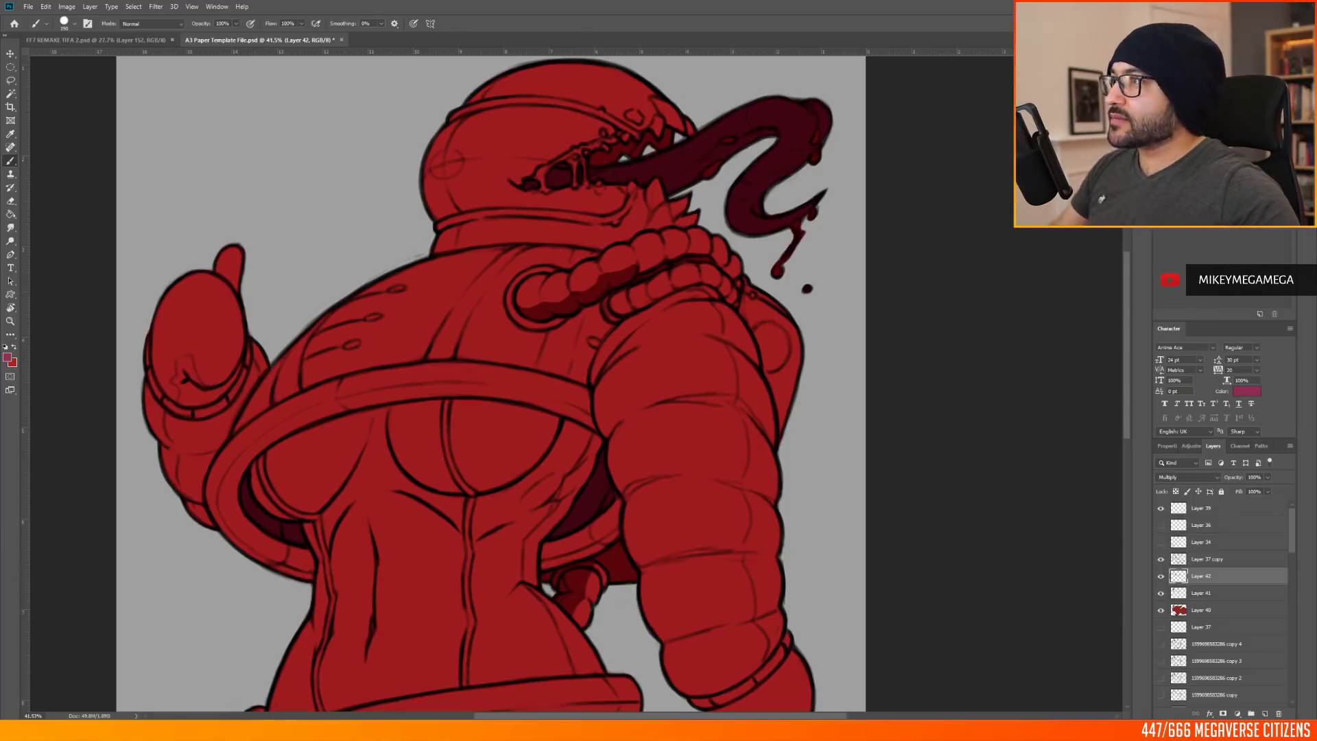
drag(638, 266, 658, 256)
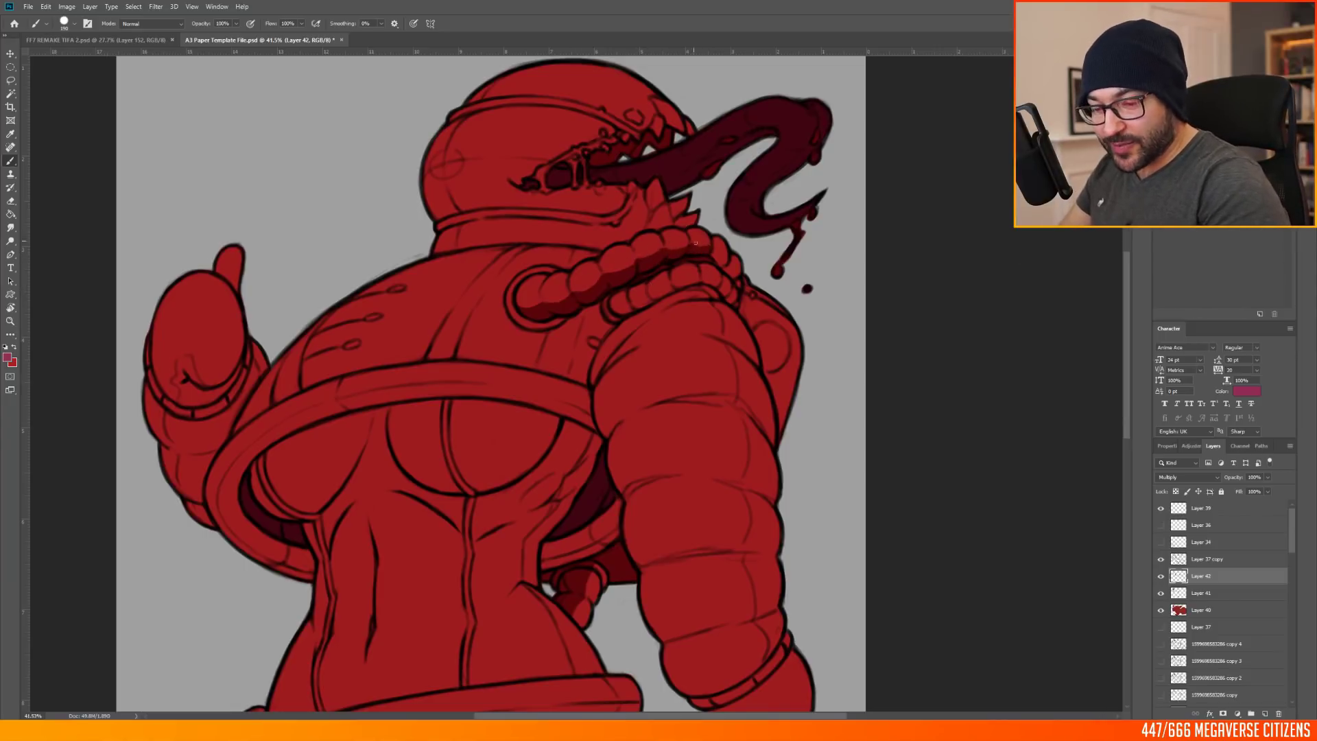
scroll(730, 410, down, 3)
scroll(776, 348, up, 3)
drag(695, 263, 711, 281)
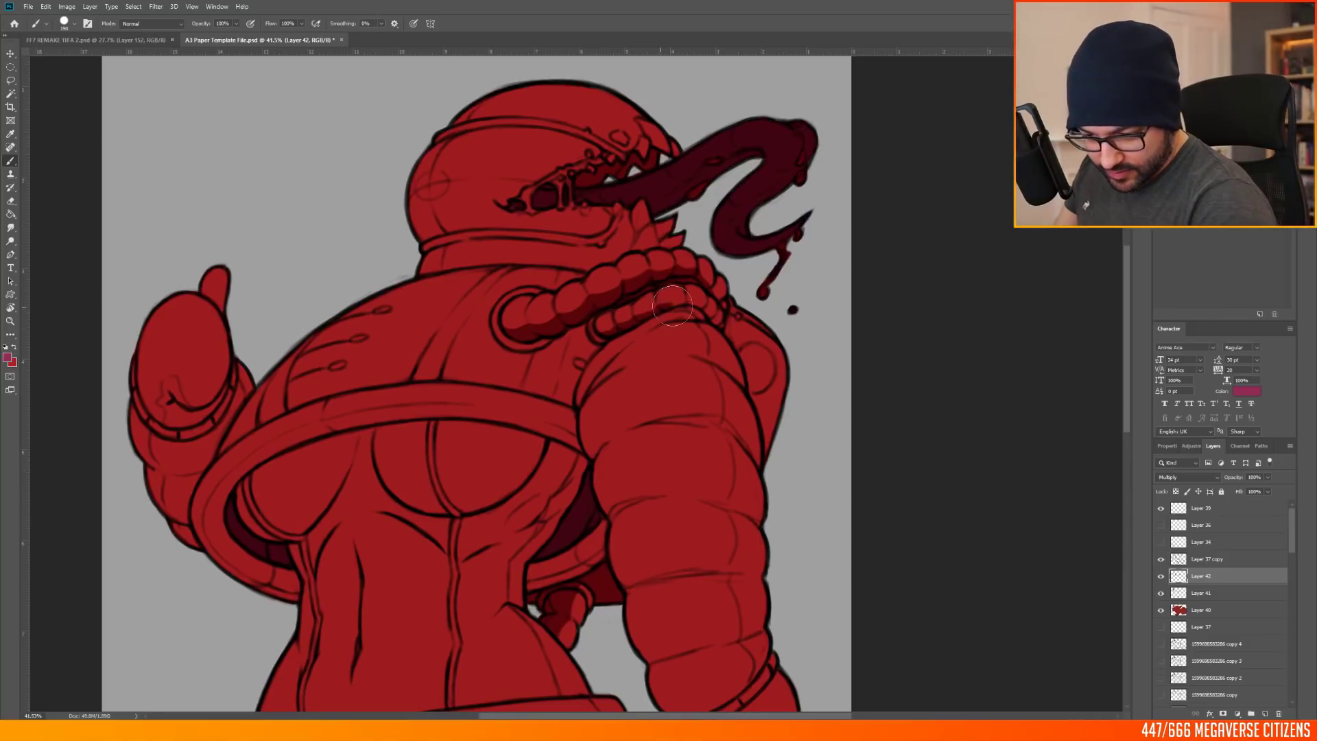
Step: Paint the cast shadow beneath the jacket's hem across the upper chest
drag(753, 223, 604, 192)
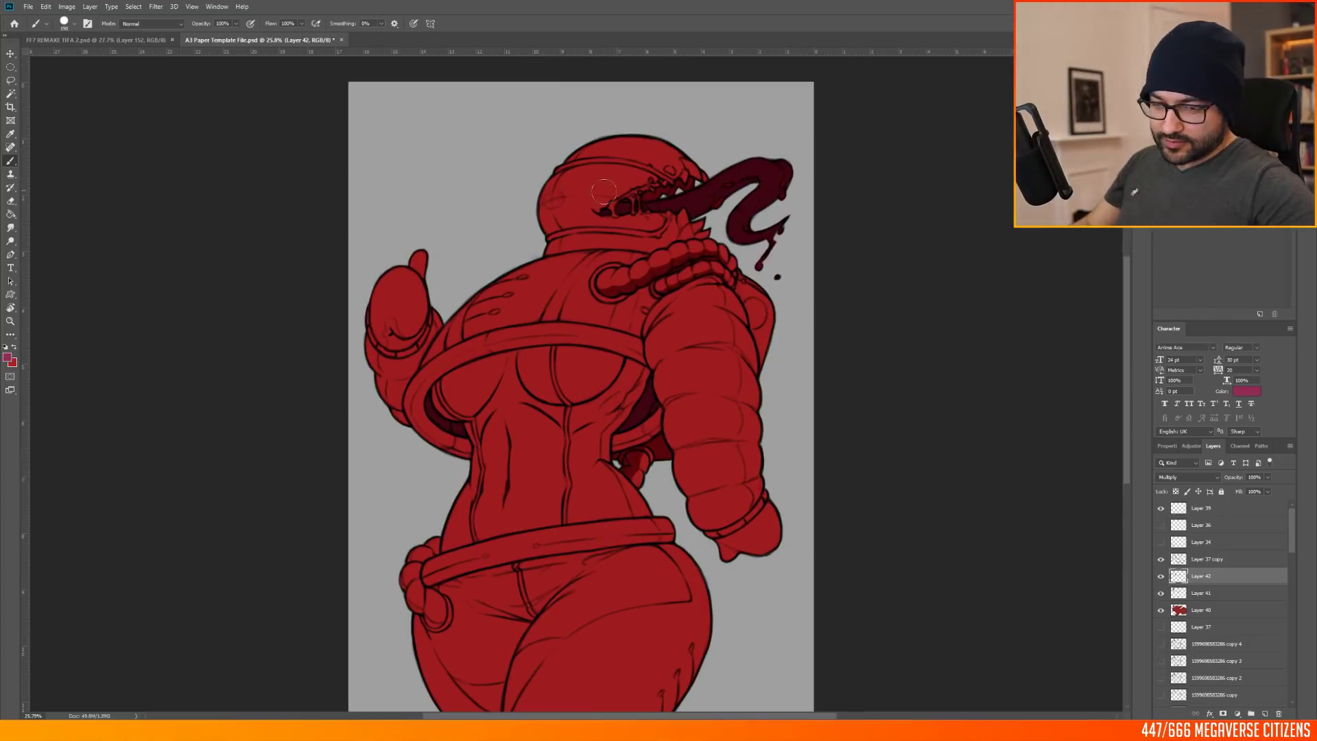
scroll(600, 381, up, 1)
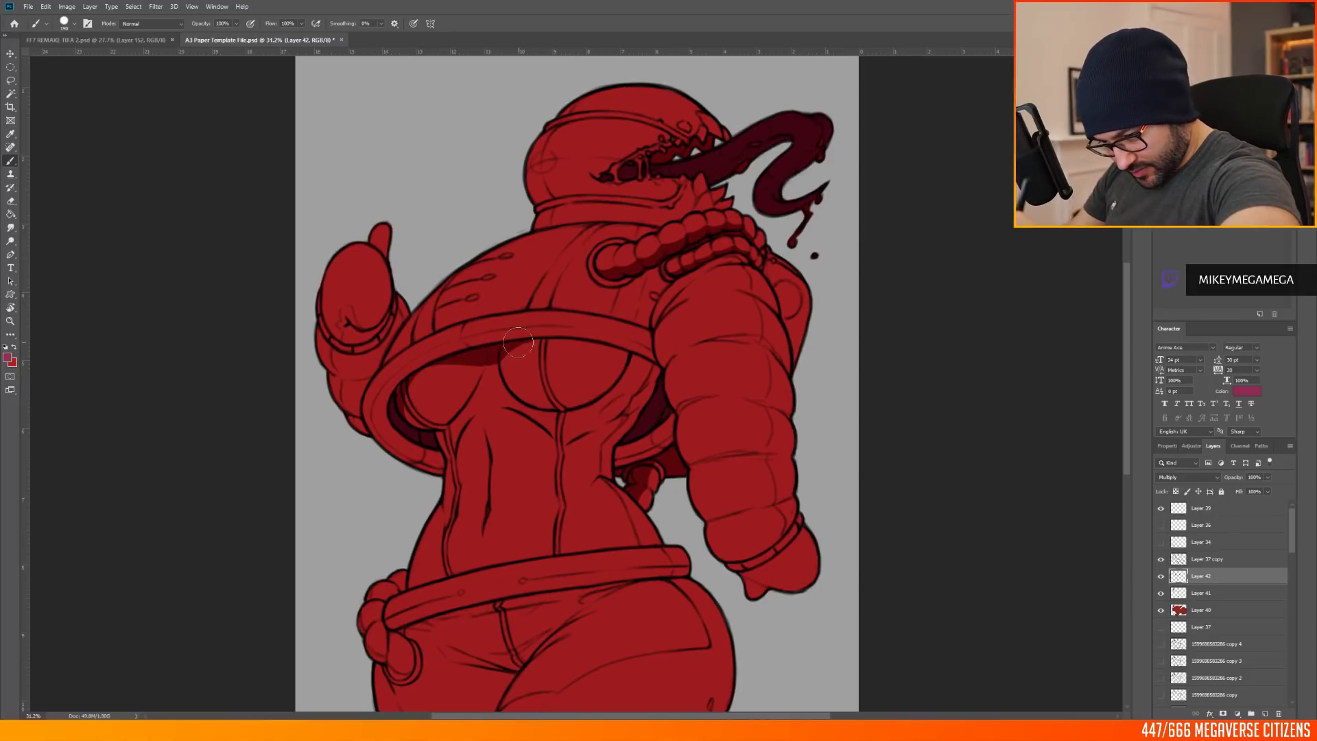
drag(630, 376, 638, 392)
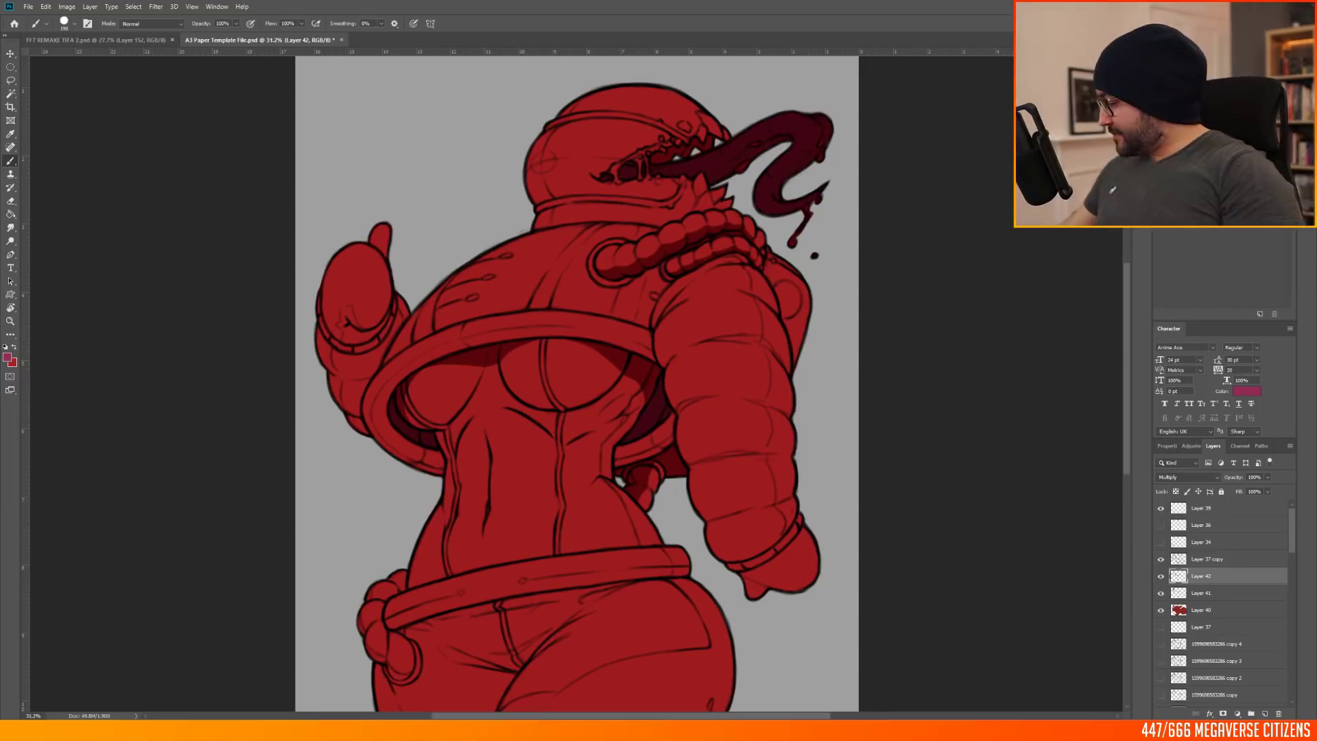
scroll(643, 579, down, 6)
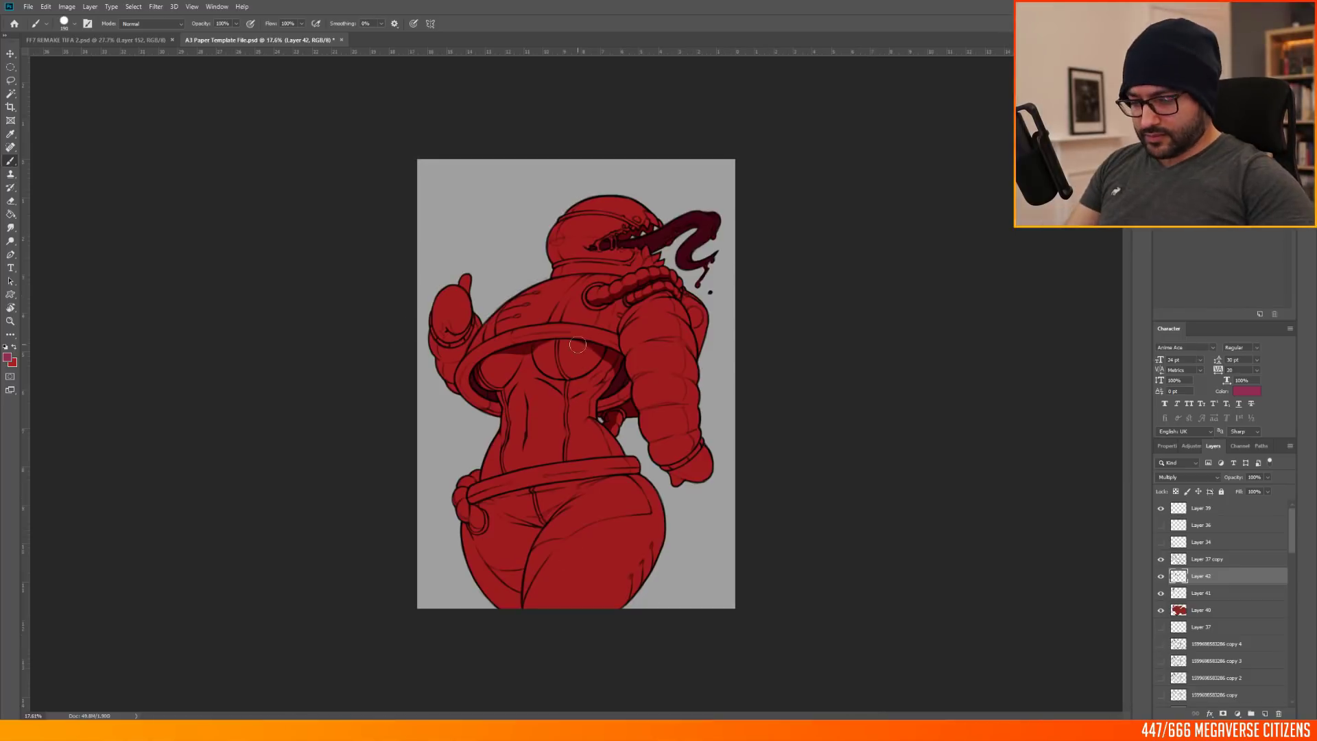
Step: Shade the outer edge of the hip and thigh on the lowered-arm side, plus a strip along the waist above
scroll(643, 579, up, 7)
scroll(642, 579, down, 3)
drag(638, 342, 489, 673)
mouse_move(679, 375)
mouse_down()
mouse_move(663, 344)
mouse_move(628, 581)
mouse_move(676, 507)
mouse_up()
drag(636, 317, 647, 328)
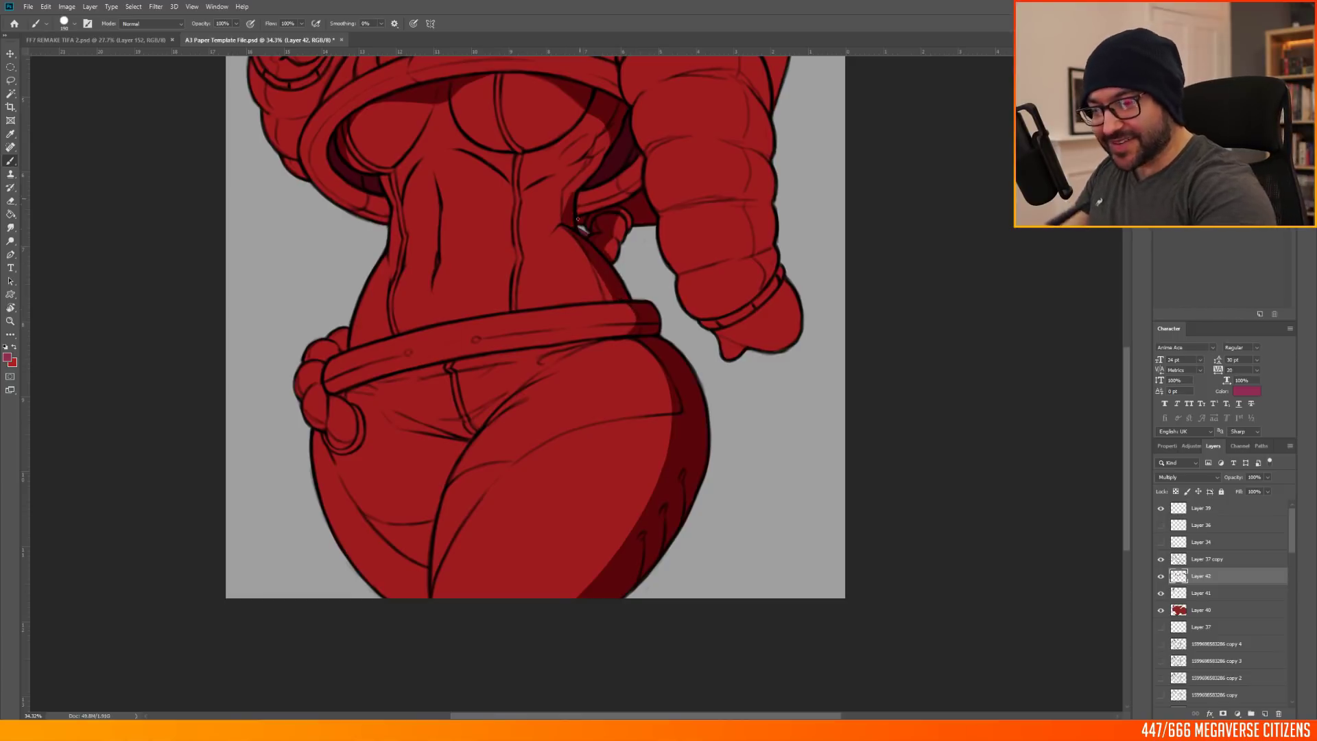
Step: Extend the shading along the torso's side beneath the lowered arm and over the end of the belt
scroll(583, 229, up, 3)
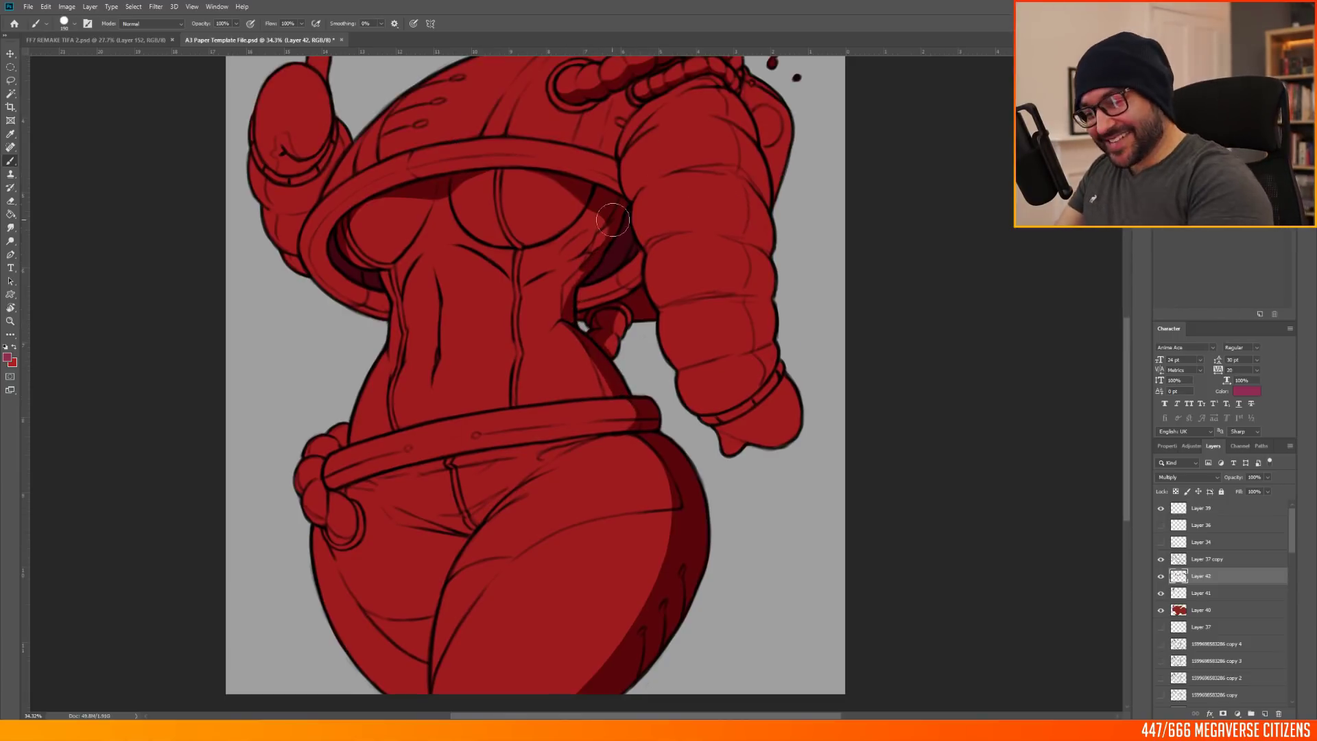
scroll(628, 546, down, 3)
scroll(629, 546, up, 3)
drag(610, 365, 656, 309)
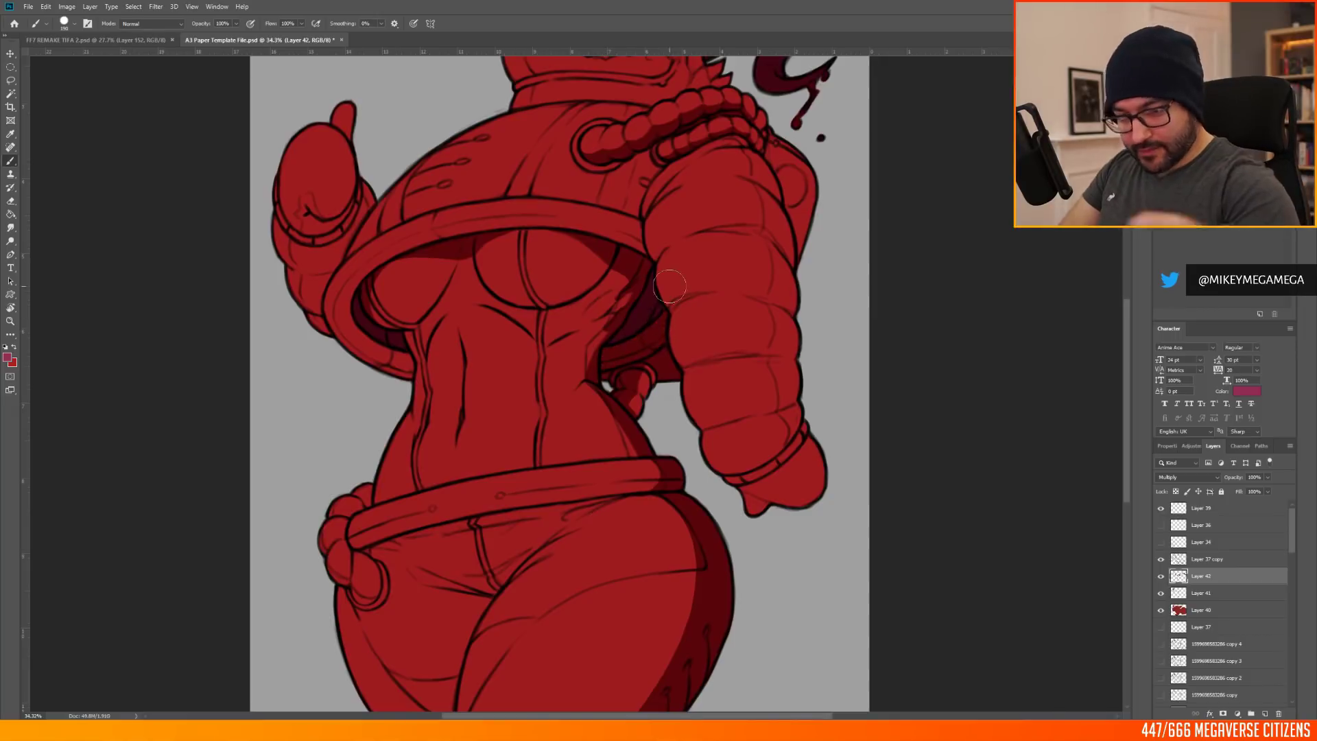
scroll(551, 293, down, 7)
scroll(551, 294, up, 4)
Step: Add a new layer above the Multiply shading and fill the helmet's visor area with dark grey
key(ctrl+shift+alt+n)
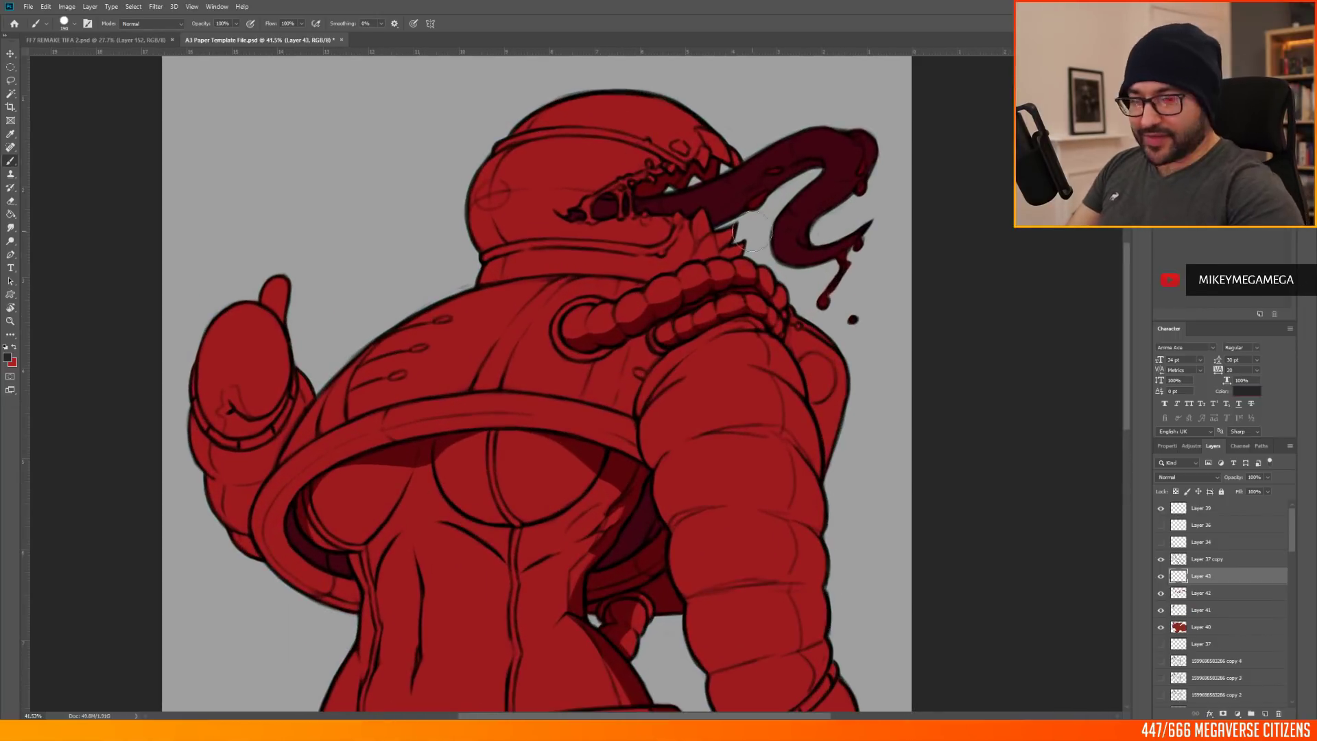
scroll(500, 172, up, 2)
scroll(483, 168, down, 5)
mouse_move(500, 171)
mouse_down()
mouse_move(439, 238)
mouse_move(476, 191)
mouse_move(477, 247)
mouse_move(649, 164)
mouse_move(523, 156)
mouse_move(601, 174)
mouse_move(570, 181)
mouse_move(597, 158)
mouse_move(593, 251)
mouse_move(633, 242)
mouse_move(549, 237)
mouse_up()
scroll(618, 261, down, 4)
scroll(658, 220, up, 4)
Step: Change the foreground colour to a light pinkish red and add another layer beneath the line art
click(8, 358)
click(993, 247)
click(1167, 206)
click(1265, 714)
scroll(651, 147, up, 4)
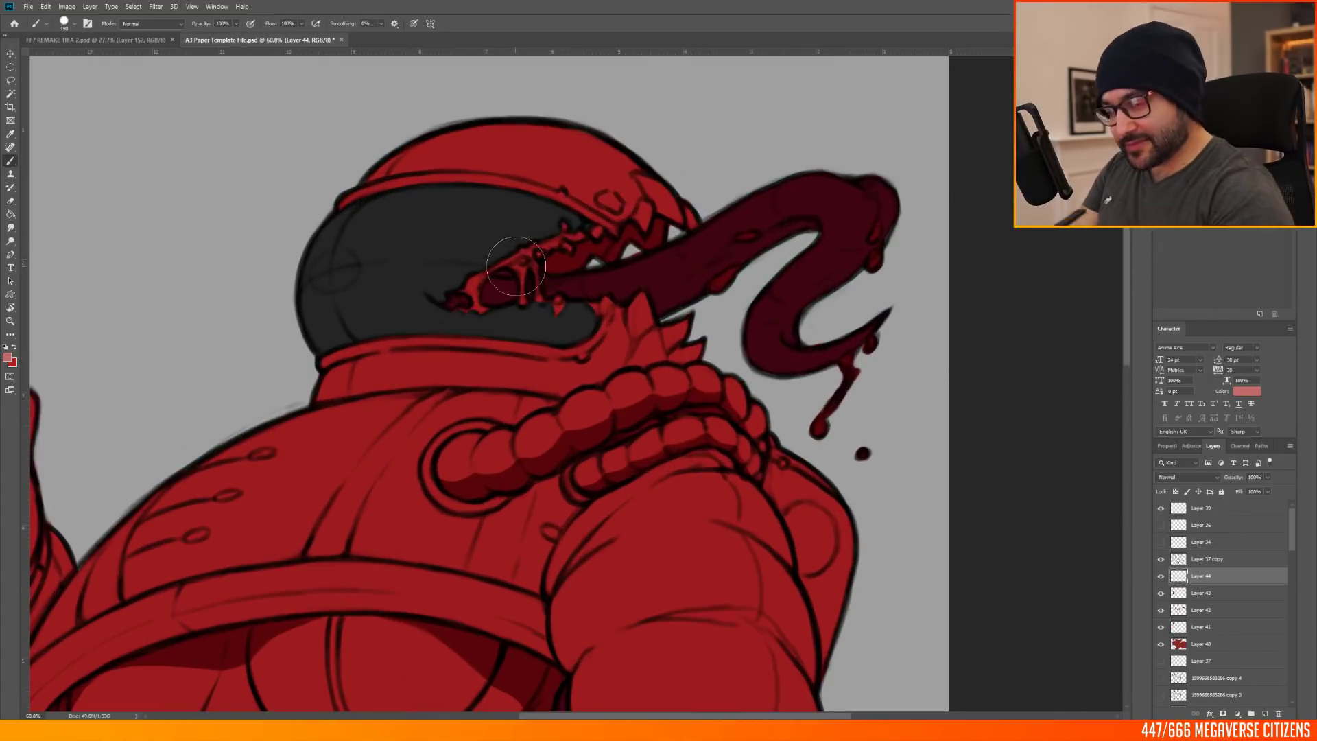
Step: Paint the teeth and spikes along the upper and lower edges of the mouth with the light pink
click(559, 299)
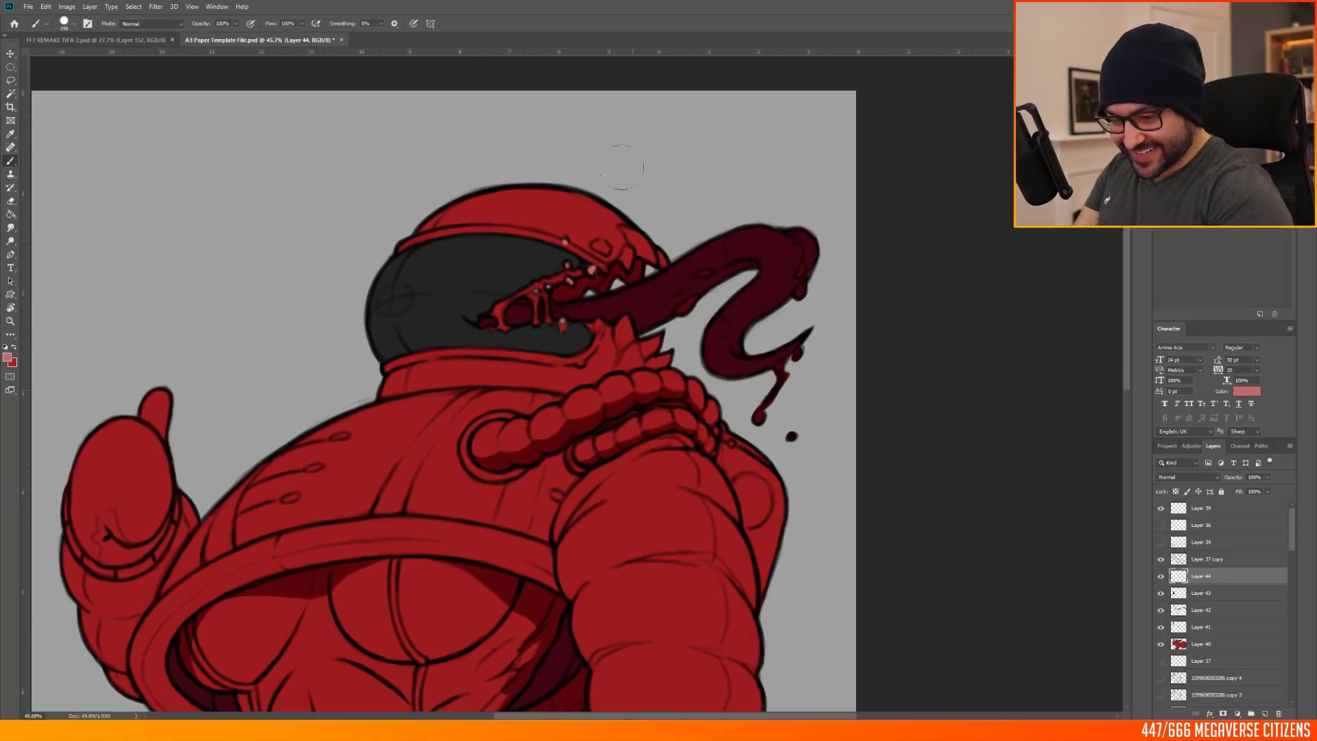
drag(588, 325, 600, 327)
drag(624, 229, 653, 262)
mouse_move(660, 252)
mouse_down()
mouse_move(666, 264)
mouse_move(625, 265)
mouse_up()
click(580, 362)
scroll(596, 322, up, 1)
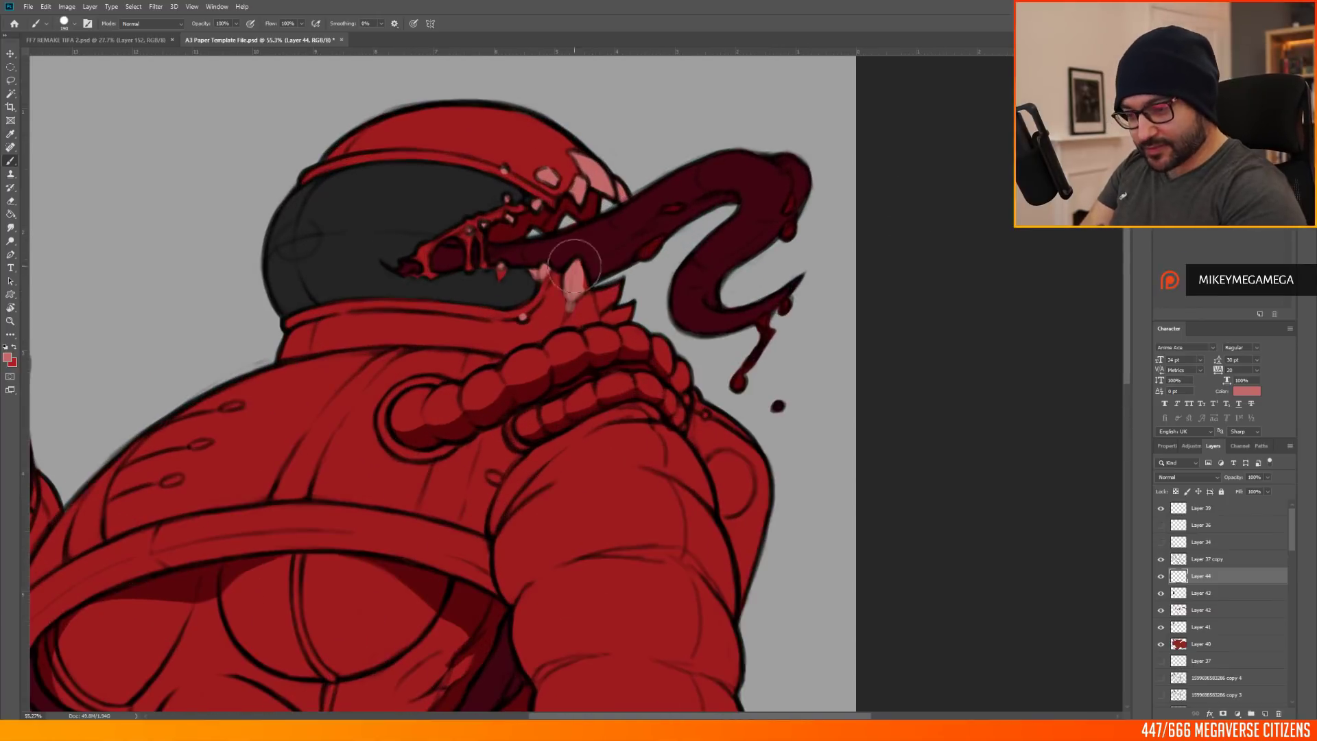
scroll(580, 285, down, 7)
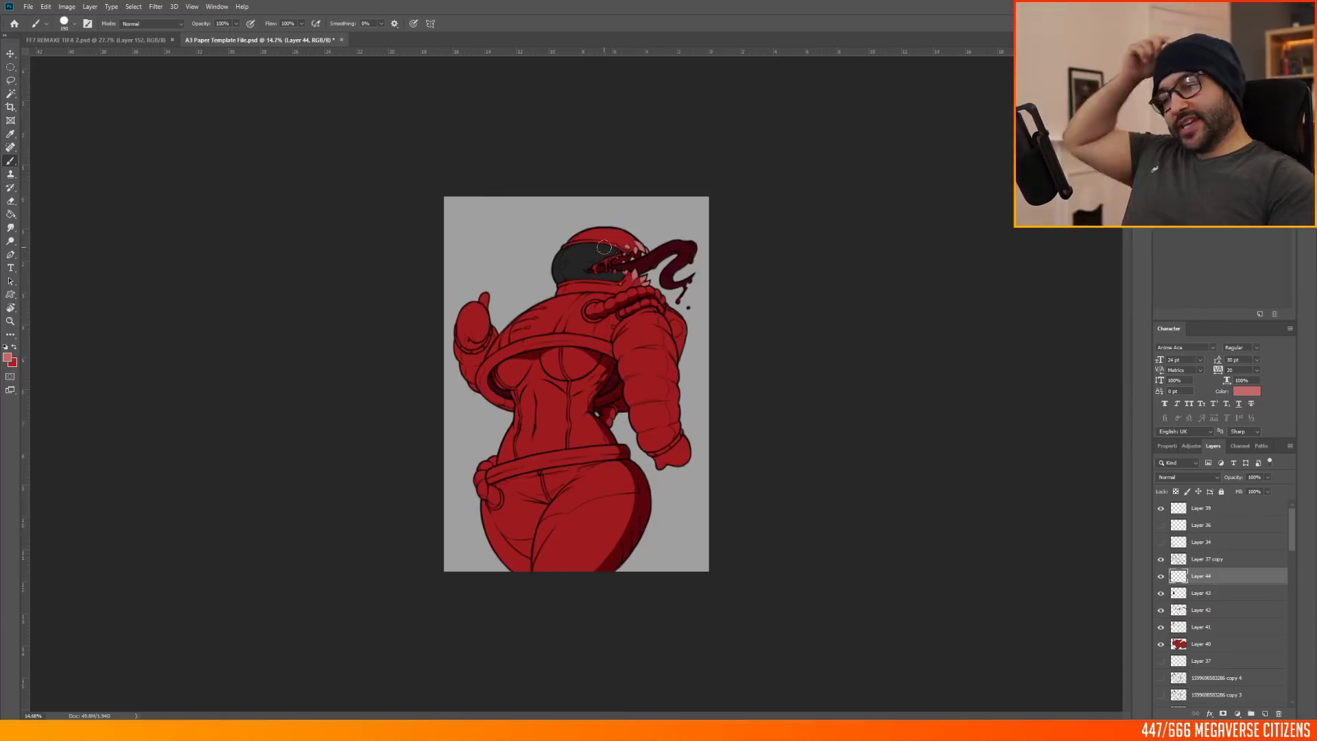
Step: Save the document and check the whole figure
scroll(579, 285, up, 5)
key(ctrl+s)
scroll(233, 414, down, 3)
scroll(1162, 604, down, 3)
scroll(604, 240, up, 4)
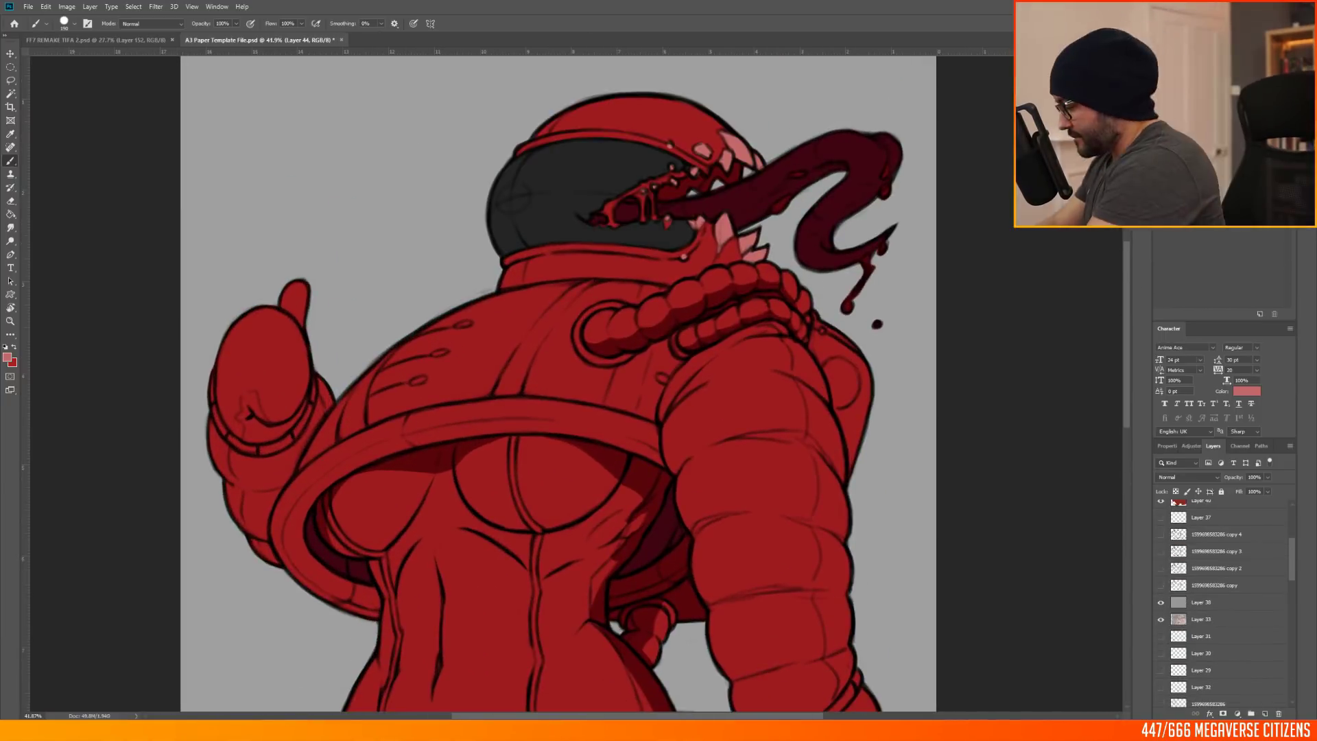
scroll(604, 240, down, 6)
scroll(538, 375, up, 4)
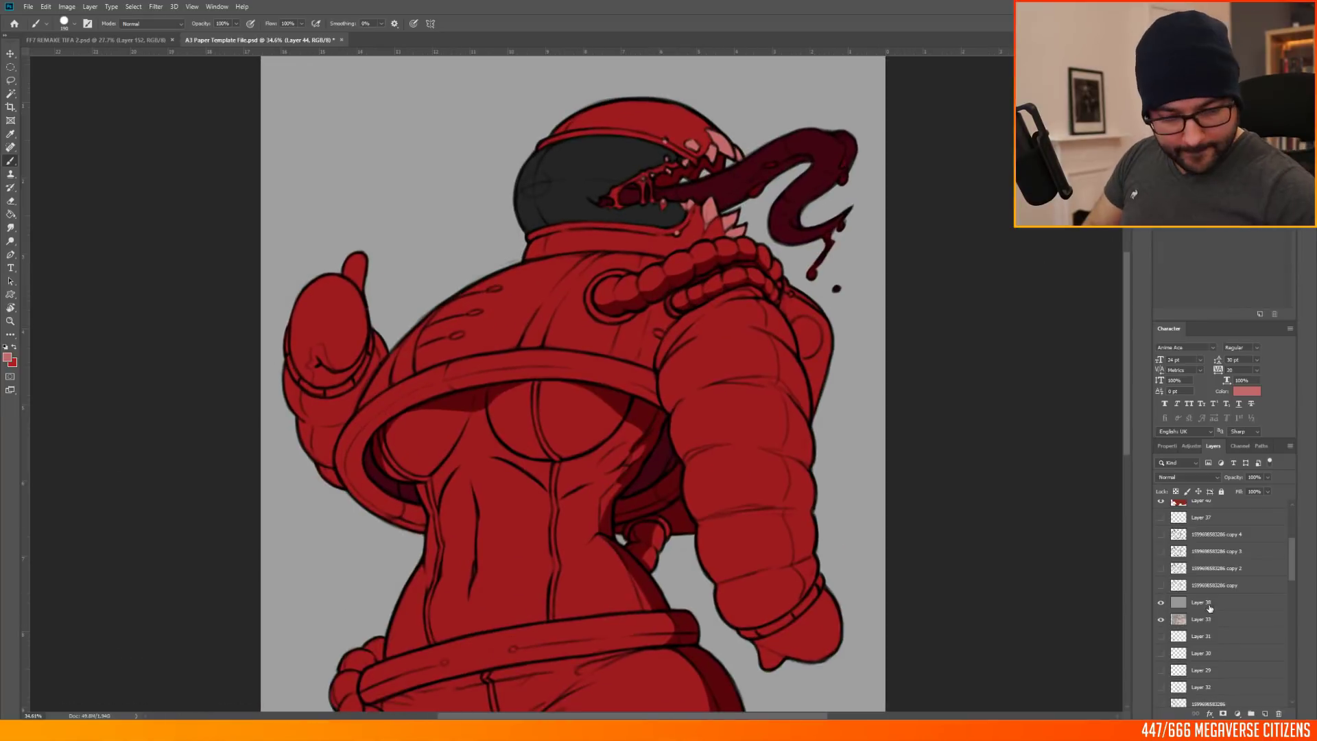
Step: Add a layer above all the others and handwrite "TEA TIME BRB" with three looped crosses in yellow beside the helmet
scroll(1217, 602, up, 3)
click(1202, 509)
click(1265, 714)
click(1221, 137)
drag(285, 109, 319, 95)
drag(302, 103, 305, 136)
drag(356, 79, 409, 143)
drag(466, 82, 469, 121)
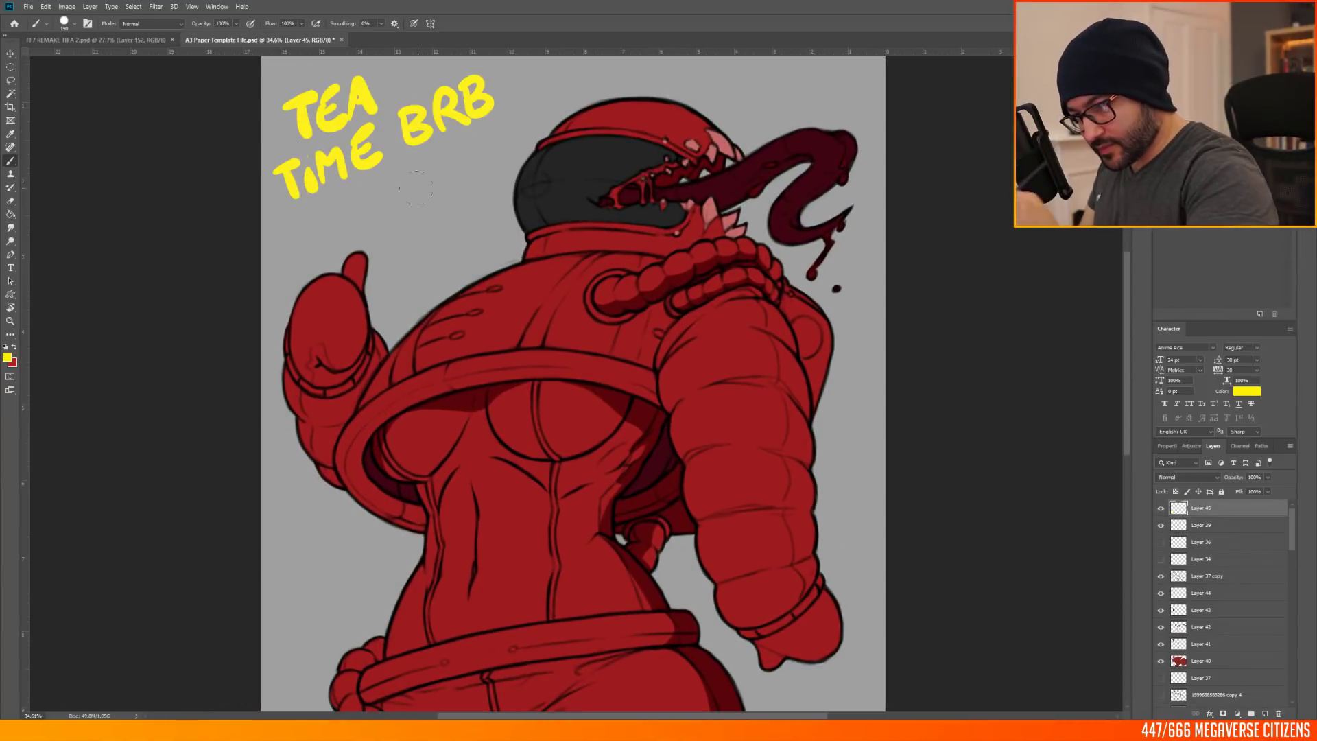
drag(363, 206, 398, 178)
drag(415, 176, 446, 154)
drag(459, 146, 499, 122)
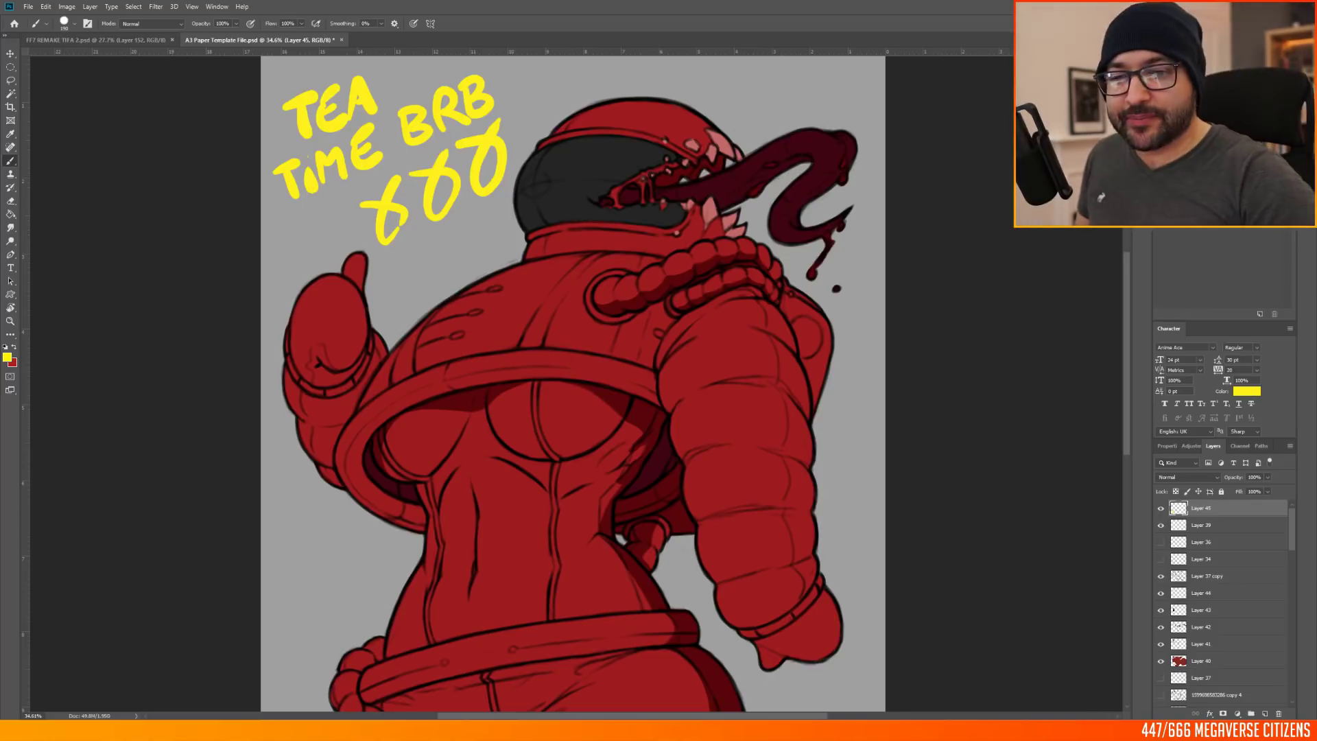
Step: Hide the layer holding the yellow handwritten note
scroll(504, 387, down, 2)
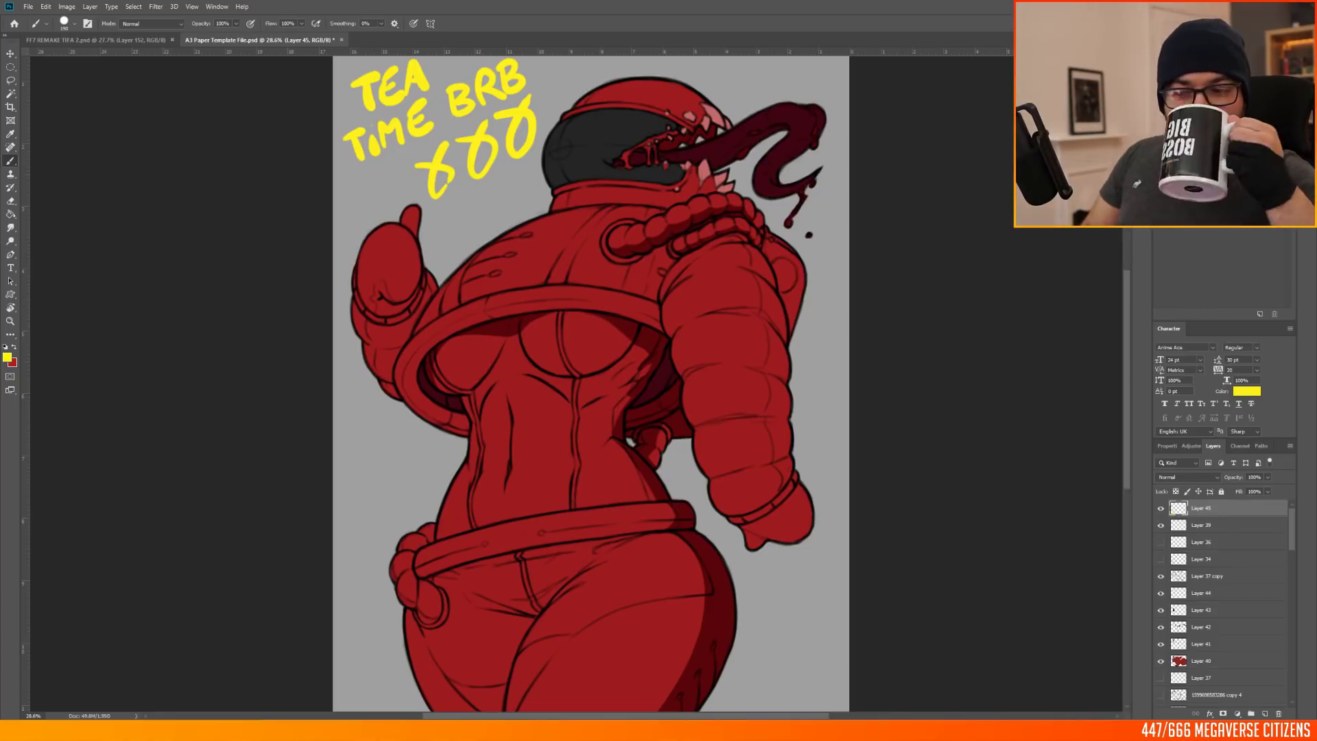
click(1161, 509)
scroll(694, 395, down, 2)
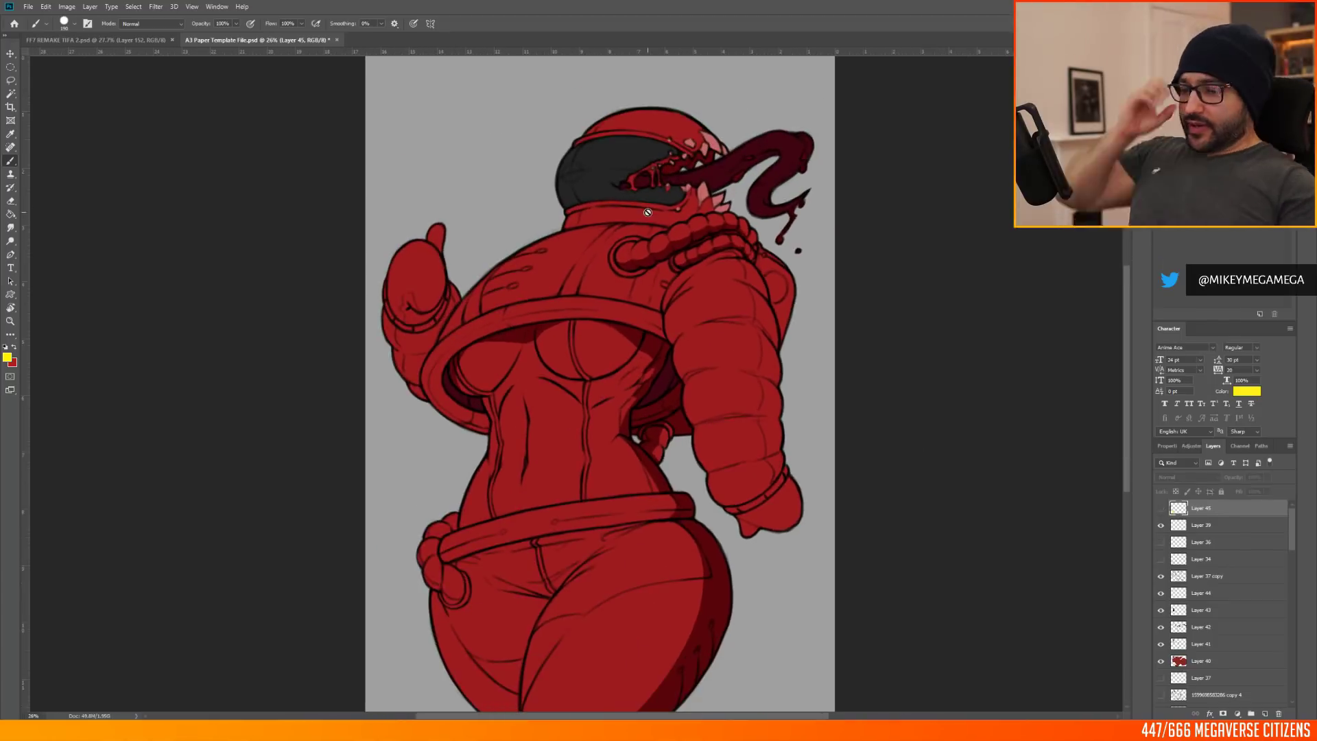
scroll(524, 373, down, 4)
scroll(542, 373, up, 5)
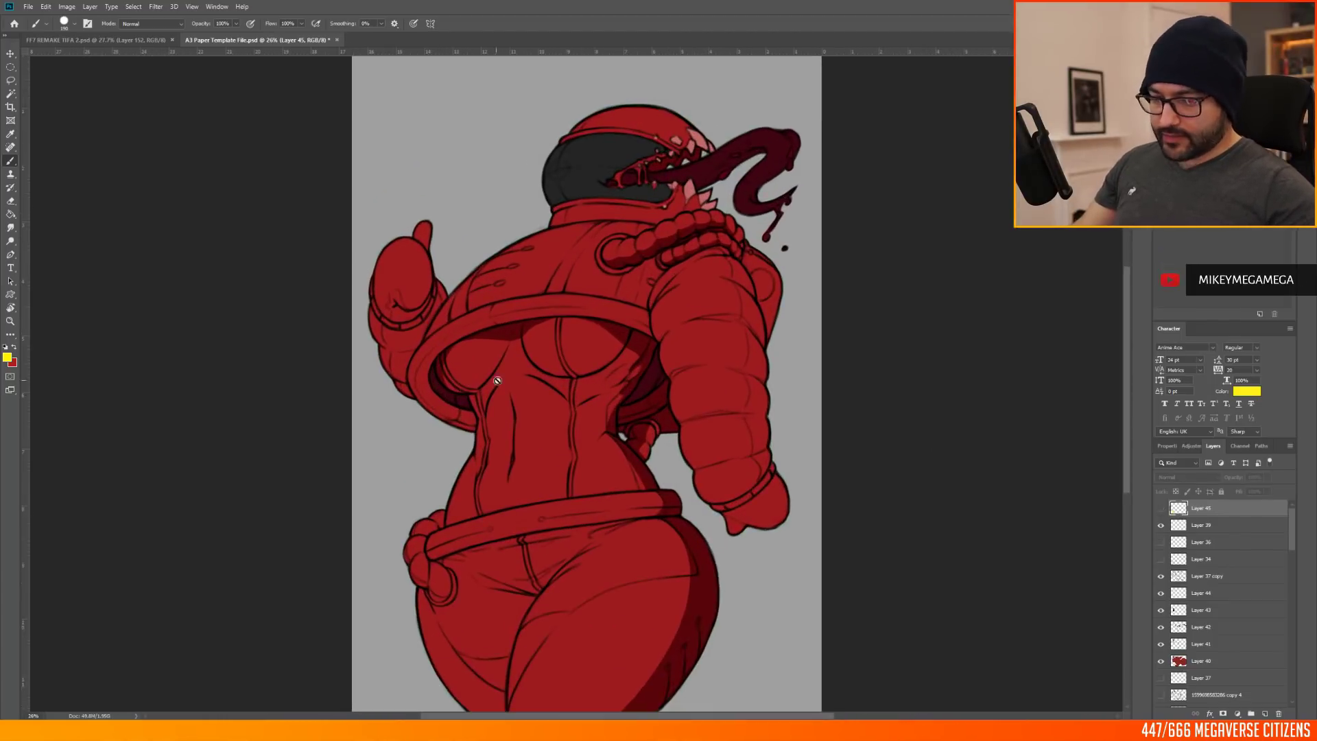
Step: Add a new layer directly above the flat red, sample the suit's red and shift it to a lighter, more orange red
click(1202, 661)
click(1265, 714)
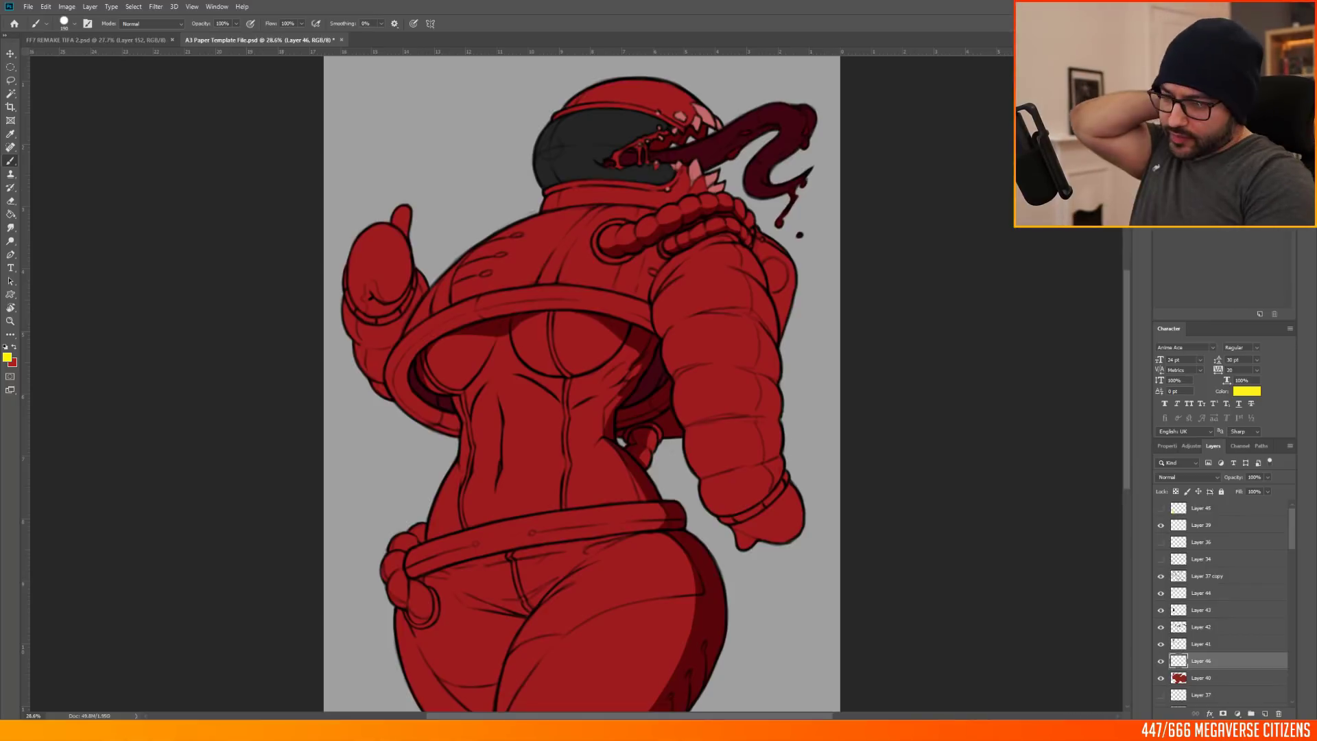
mouse_move(1127, 276)
mouse_down()
mouse_move(1126, 287)
mouse_move(1126, 274)
mouse_up()
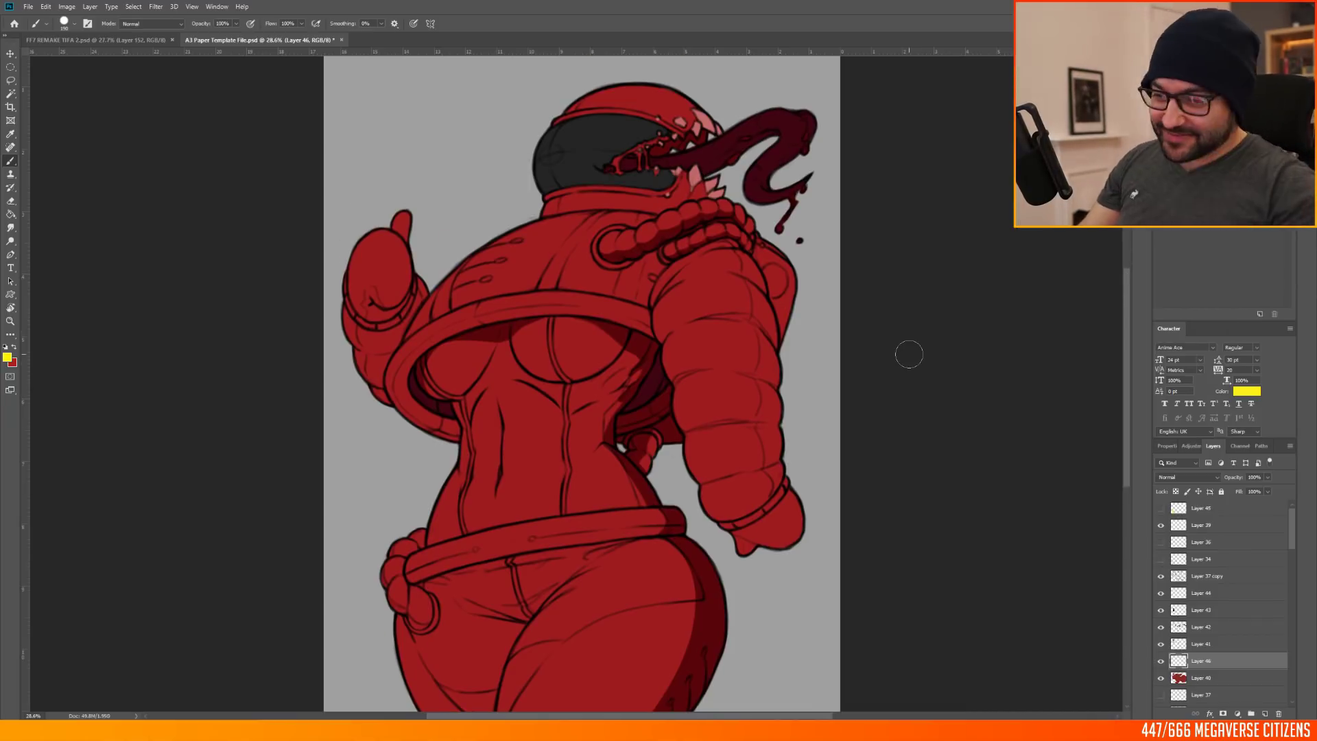
key(i)
click(587, 373)
click(7, 357)
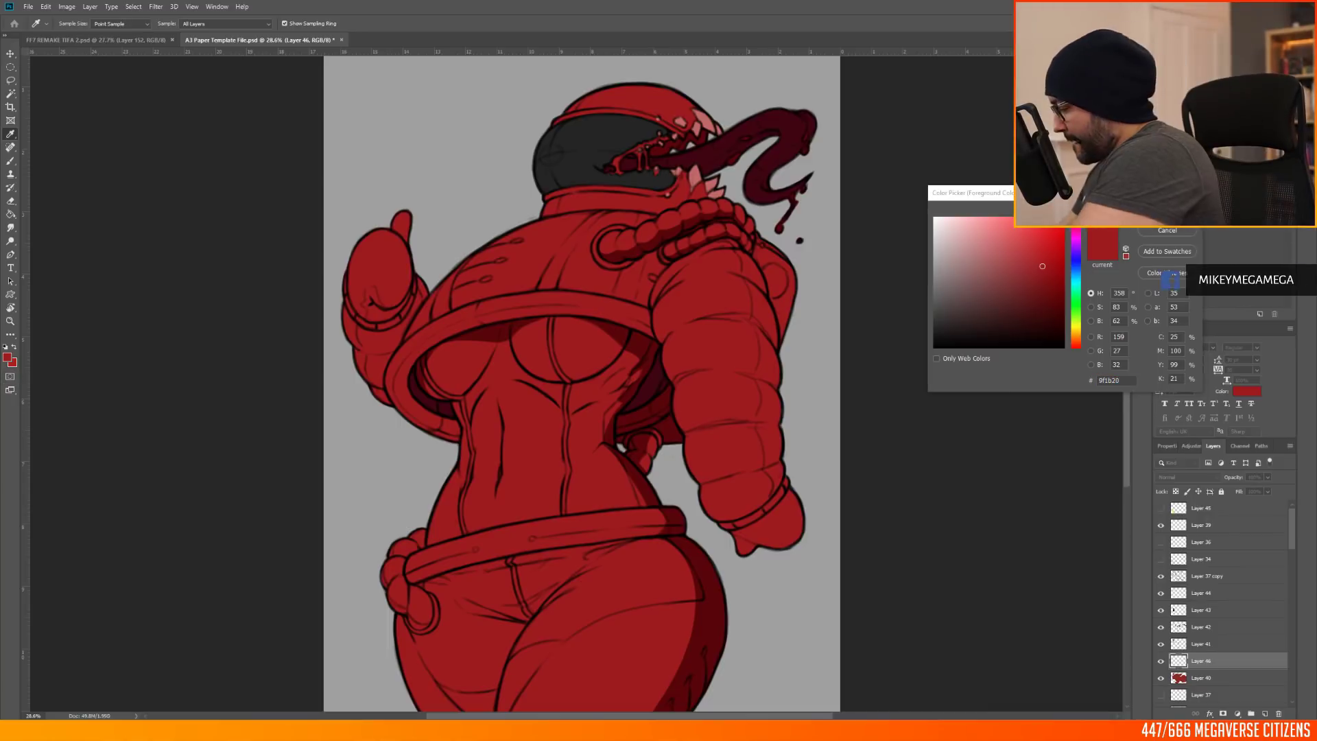
click(1038, 261)
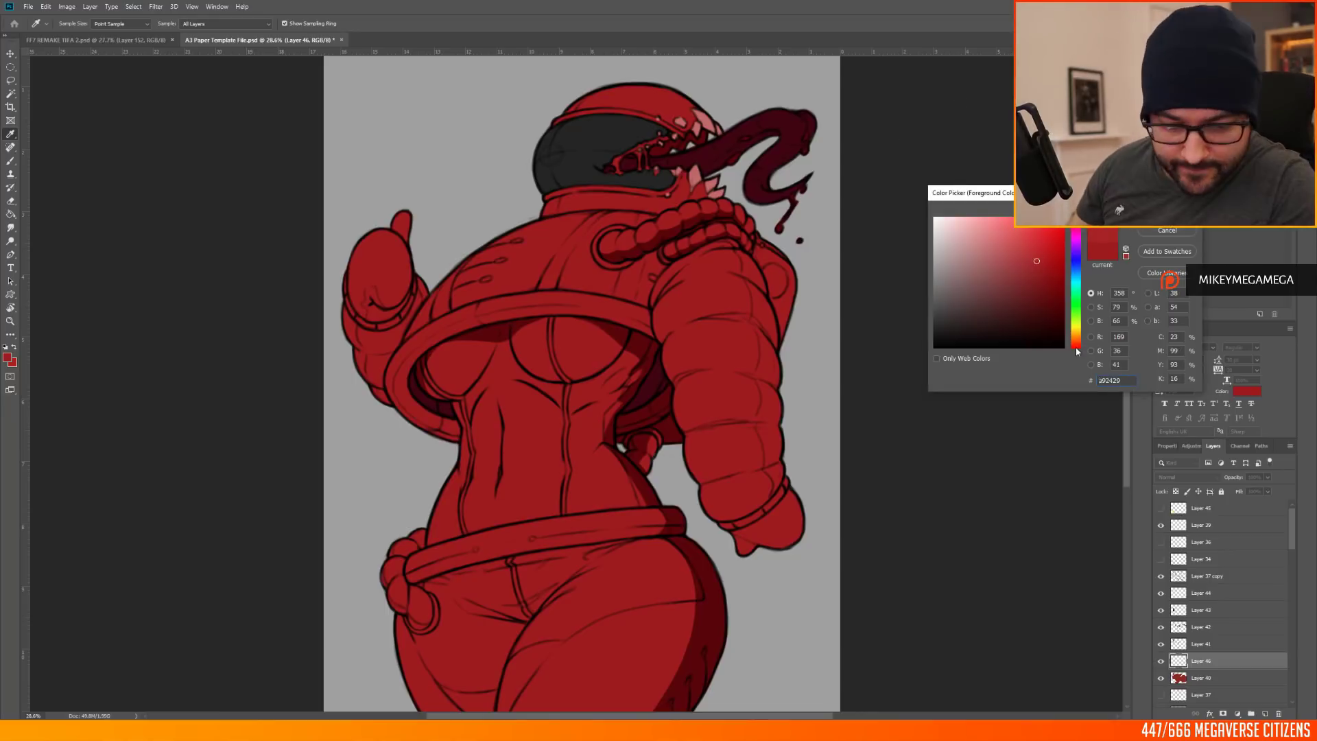
key(Return)
Step: Paint the inner suit's chest and midriff, from the jacket's hem down to the belt, with the orange-red
scroll(617, 304, up, 2)
mouse_move(617, 304)
mouse_down()
mouse_move(481, 334)
mouse_move(418, 313)
mouse_move(441, 442)
mouse_move(412, 472)
mouse_move(478, 494)
mouse_move(515, 363)
mouse_move(442, 494)
mouse_move(632, 323)
mouse_move(574, 411)
mouse_move(637, 462)
mouse_move(570, 481)
mouse_move(647, 451)
mouse_up()
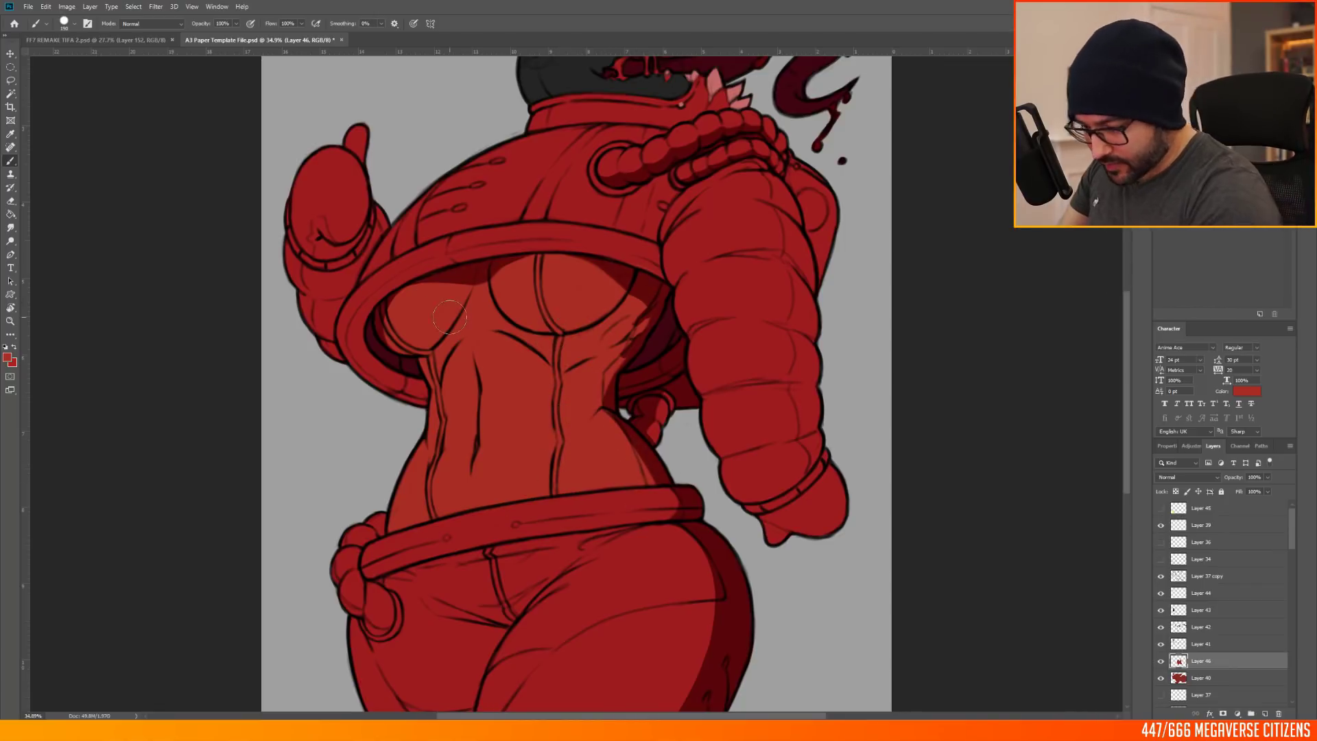
scroll(562, 443, down, 7)
scroll(544, 433, up, 6)
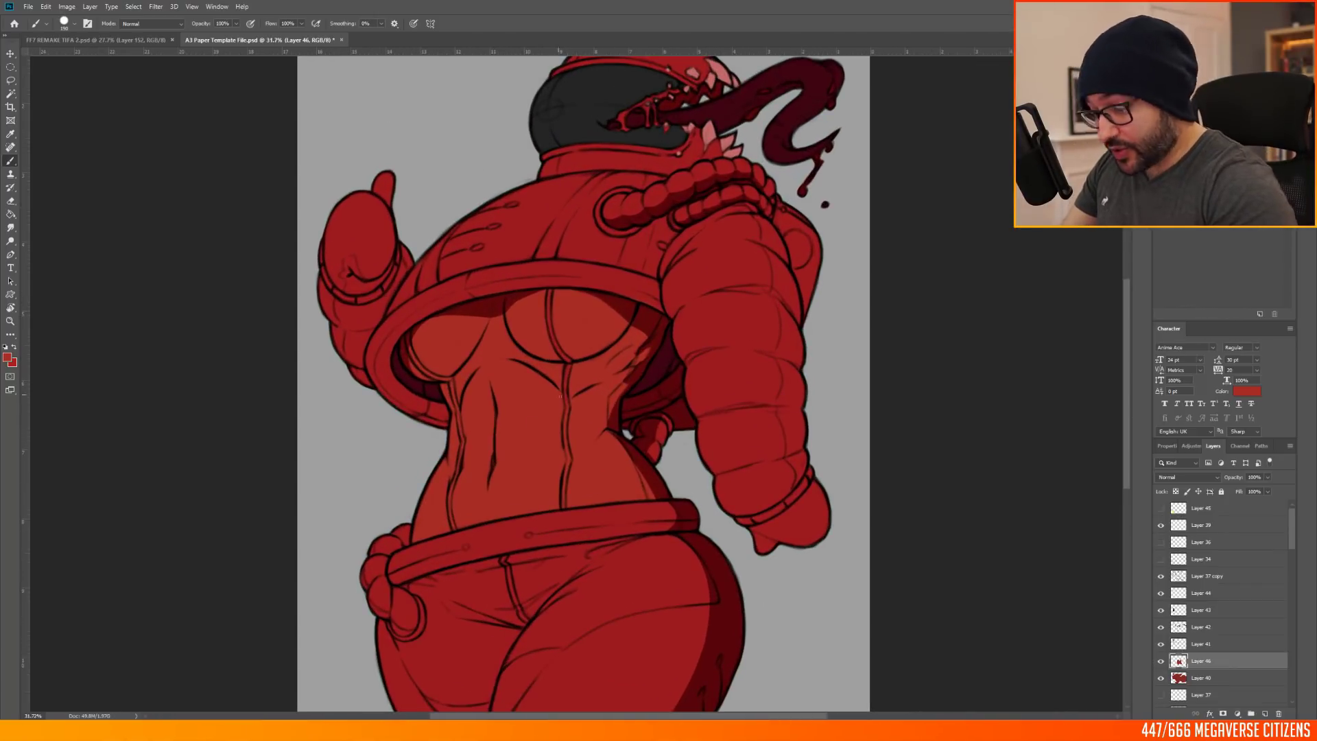
scroll(450, 386, down, 3)
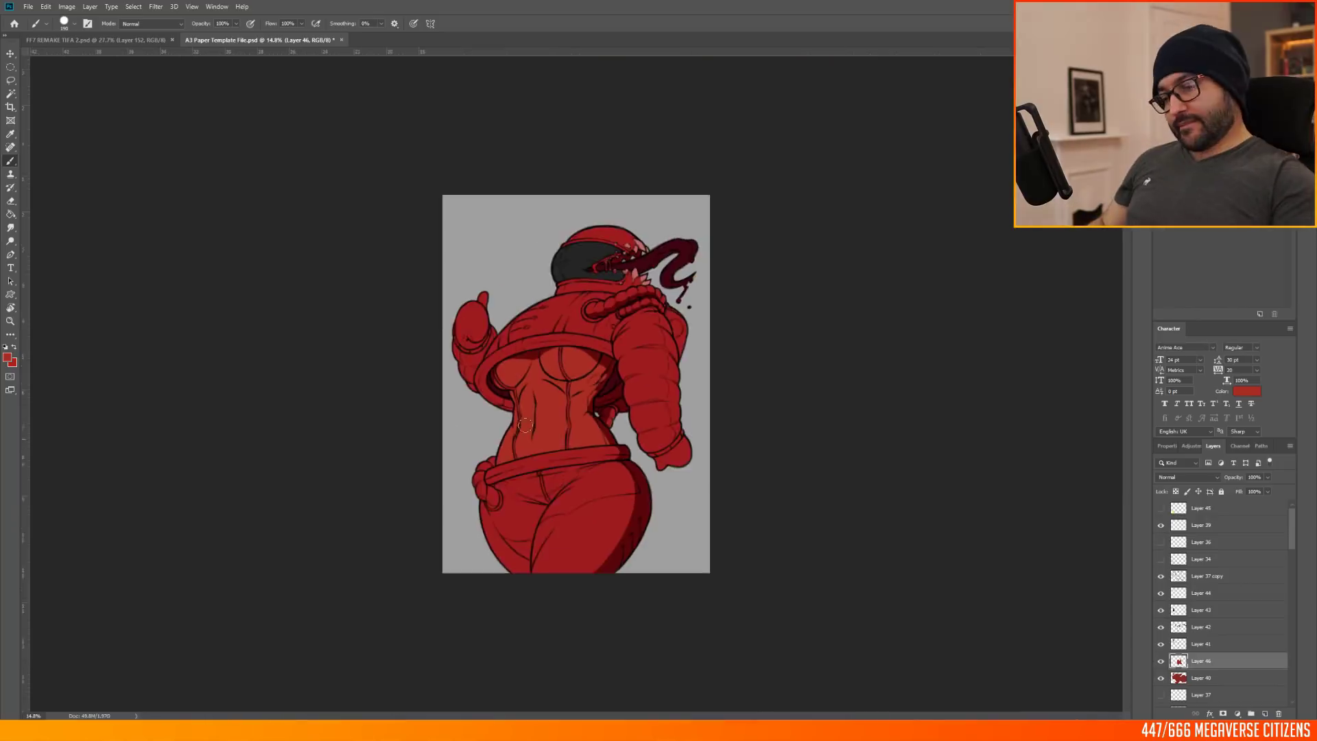
scroll(662, 389, up, 3)
scroll(662, 390, down, 1)
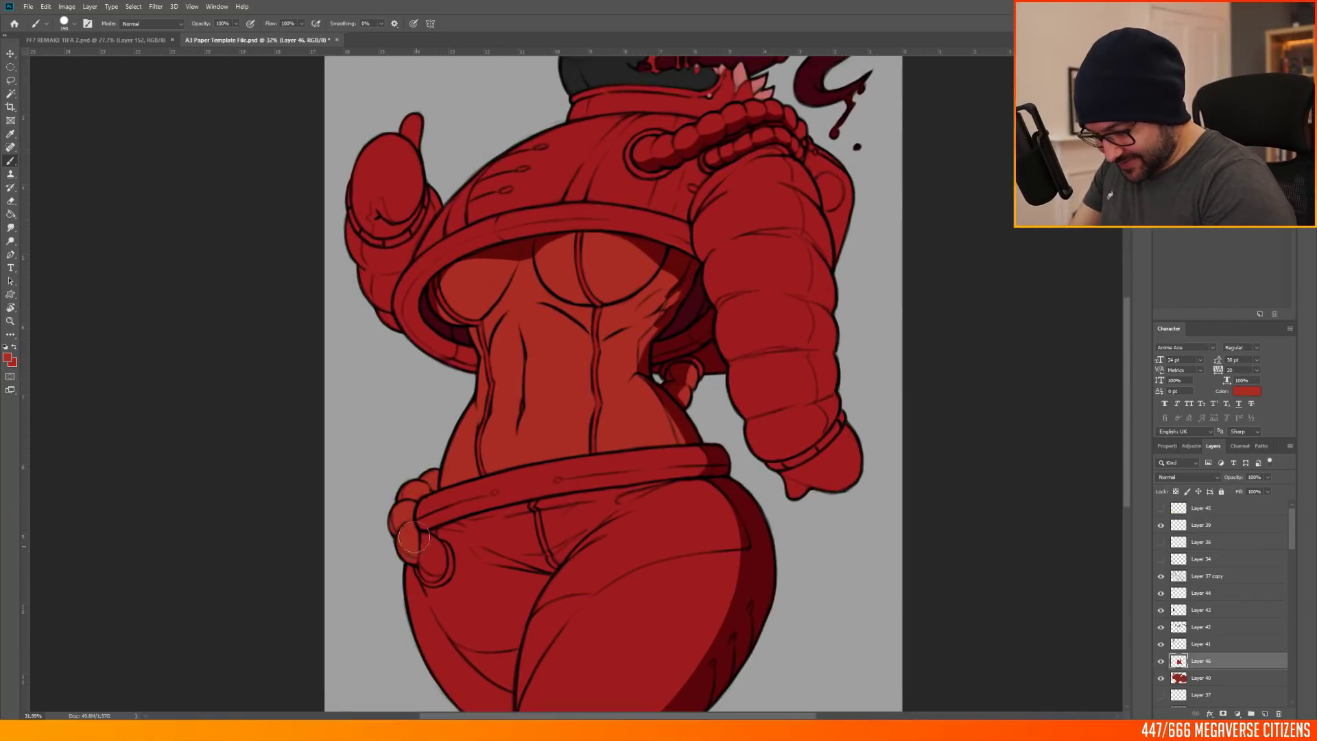
Step: Set the foreground to the darker red 981e15, add a layer above the inner-suit colour and paint the shoulder, waist and hip hoses
scroll(480, 280, down, 2)
scroll(552, 426, up, 2)
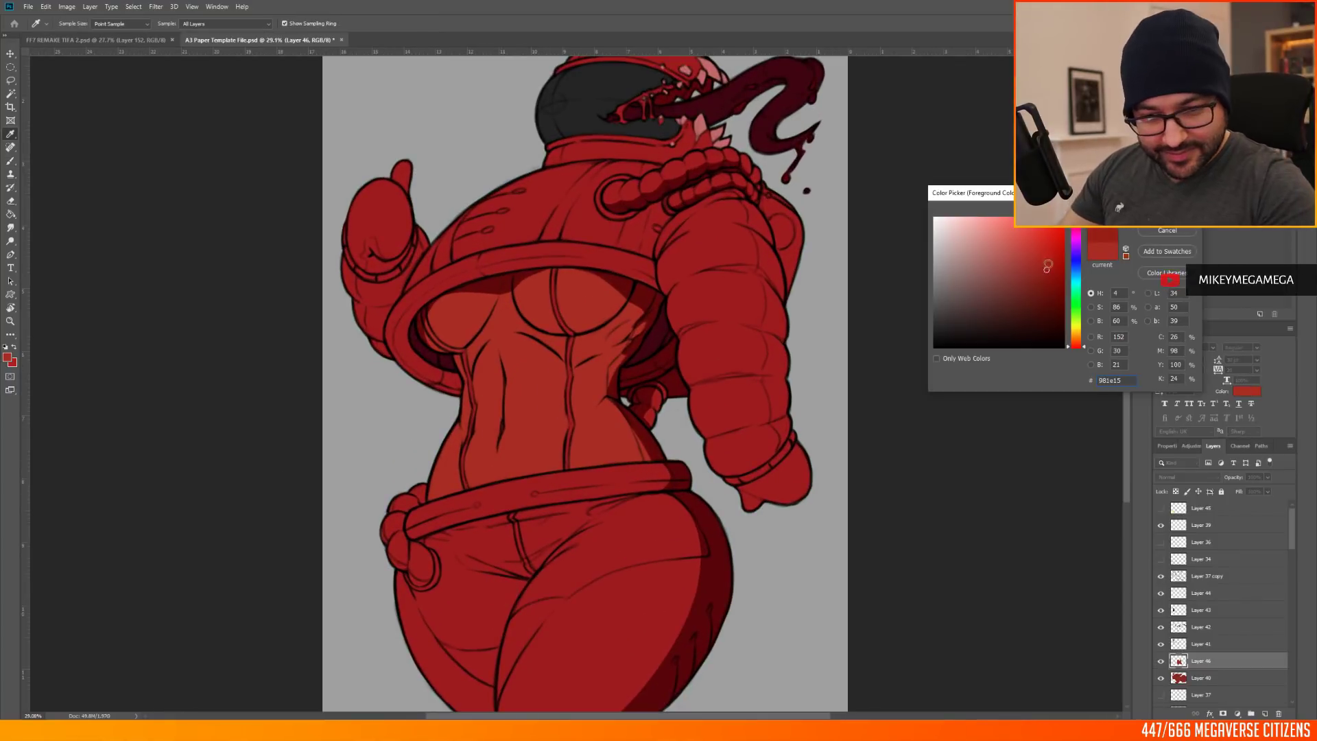
key(Return)
key(b)
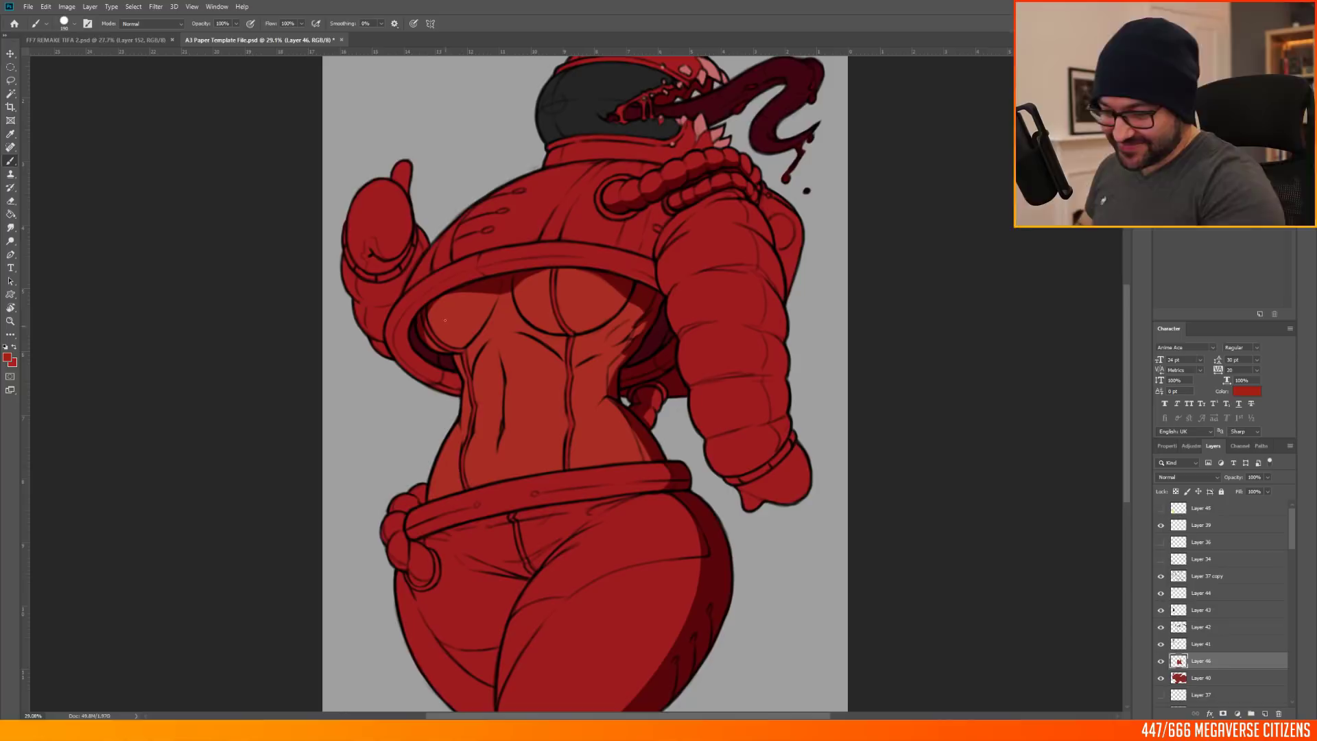
scroll(607, 526, down, 1)
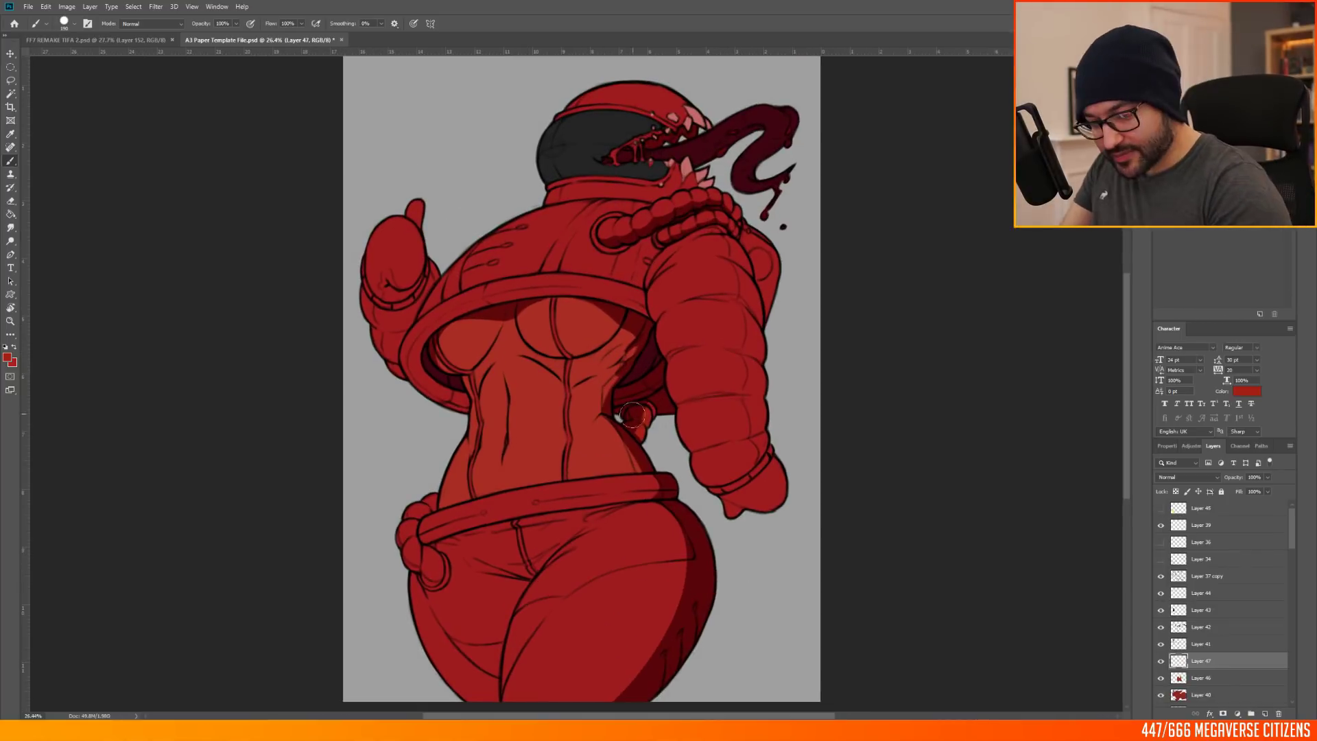
scroll(403, 639, up, 4)
scroll(440, 547, down, 3)
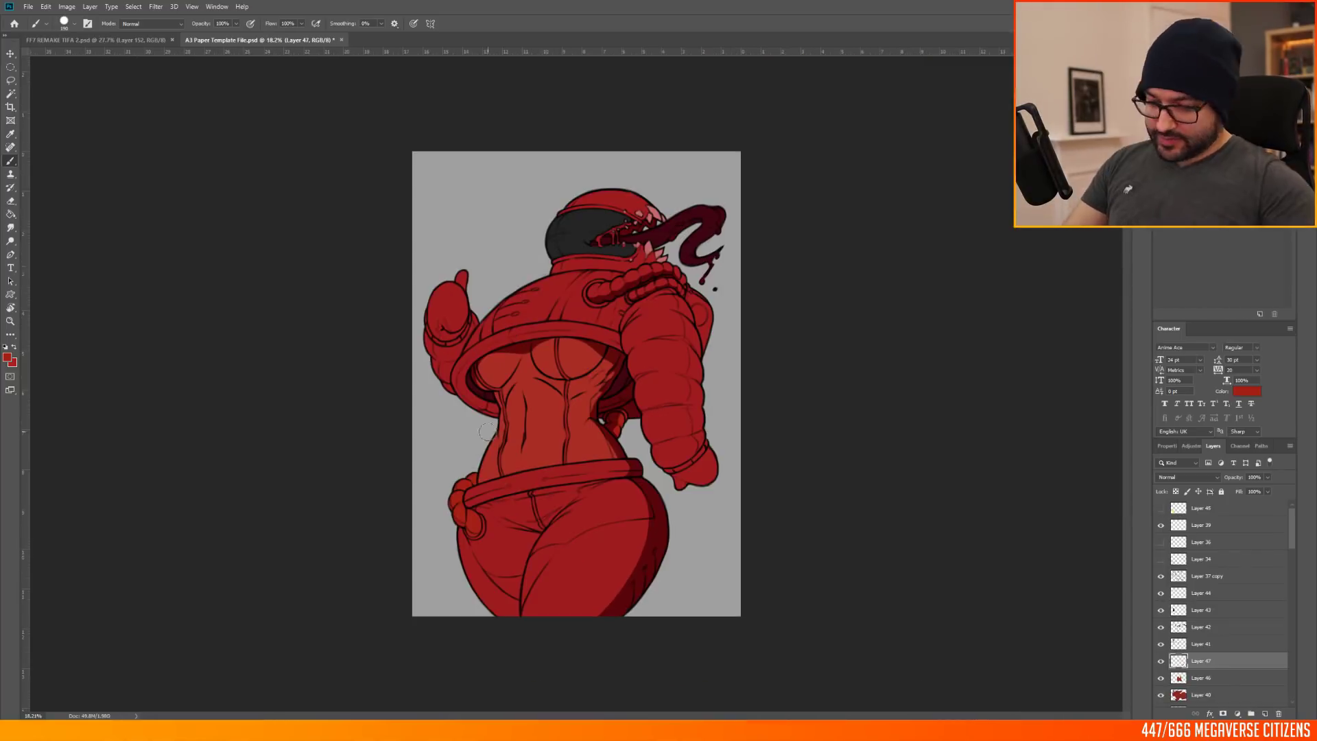
scroll(555, 319, up, 4)
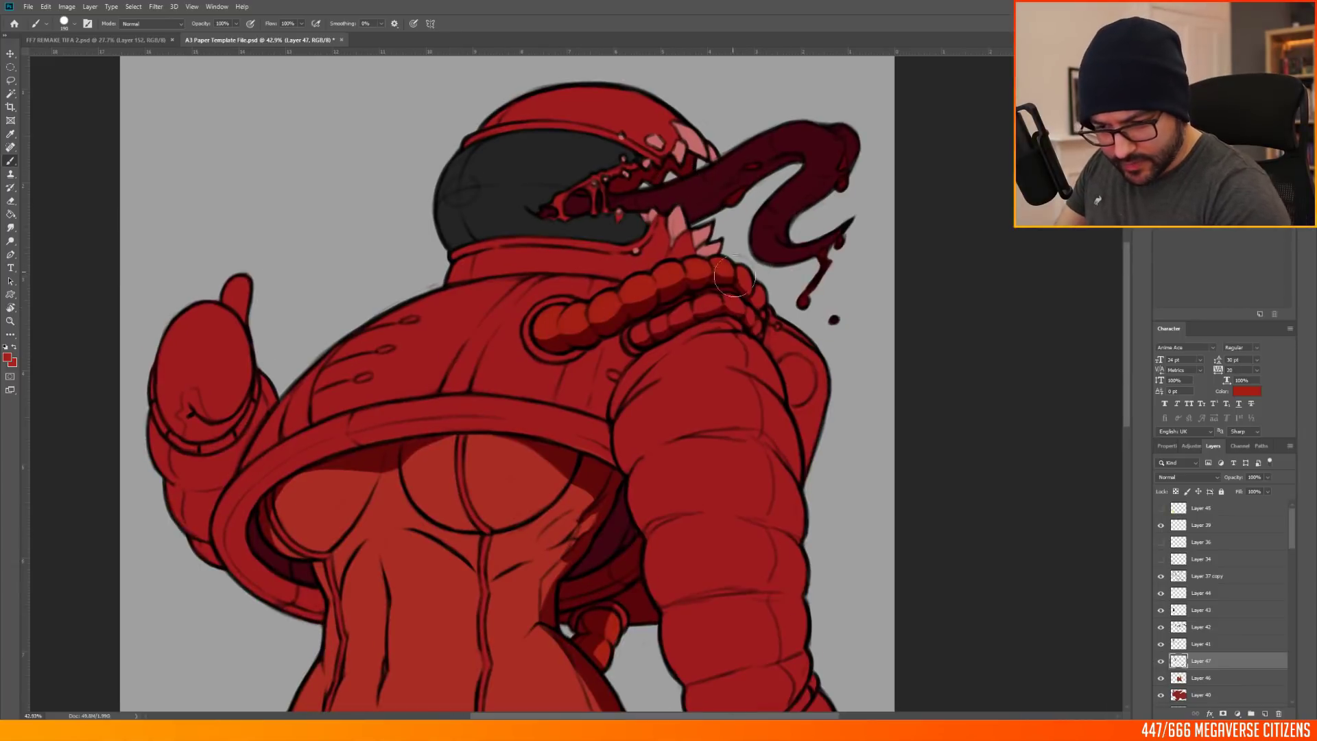
scroll(625, 336, down, 8)
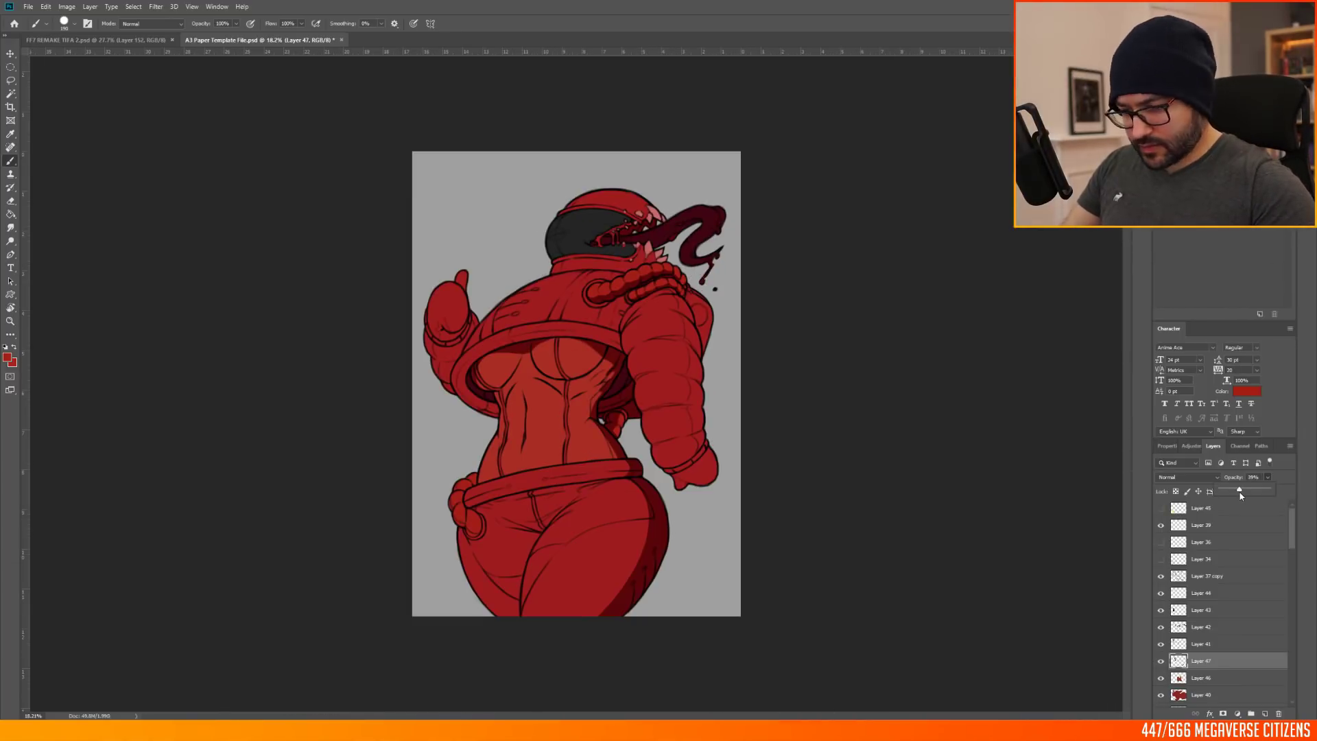
Step: Reduce the opacity of the hose colour layer and lower the inner suit's colour layer to about 75%
scroll(686, 439, up, 6)
scroll(686, 439, down, 4)
scroll(690, 434, up, 4)
scroll(692, 433, down, 3)
scroll(692, 432, up, 3)
scroll(1220, 627, down, 3)
click(1221, 627)
click(1268, 477)
drag(1270, 490, 1255, 489)
scroll(641, 205, down, 4)
scroll(641, 171, up, 3)
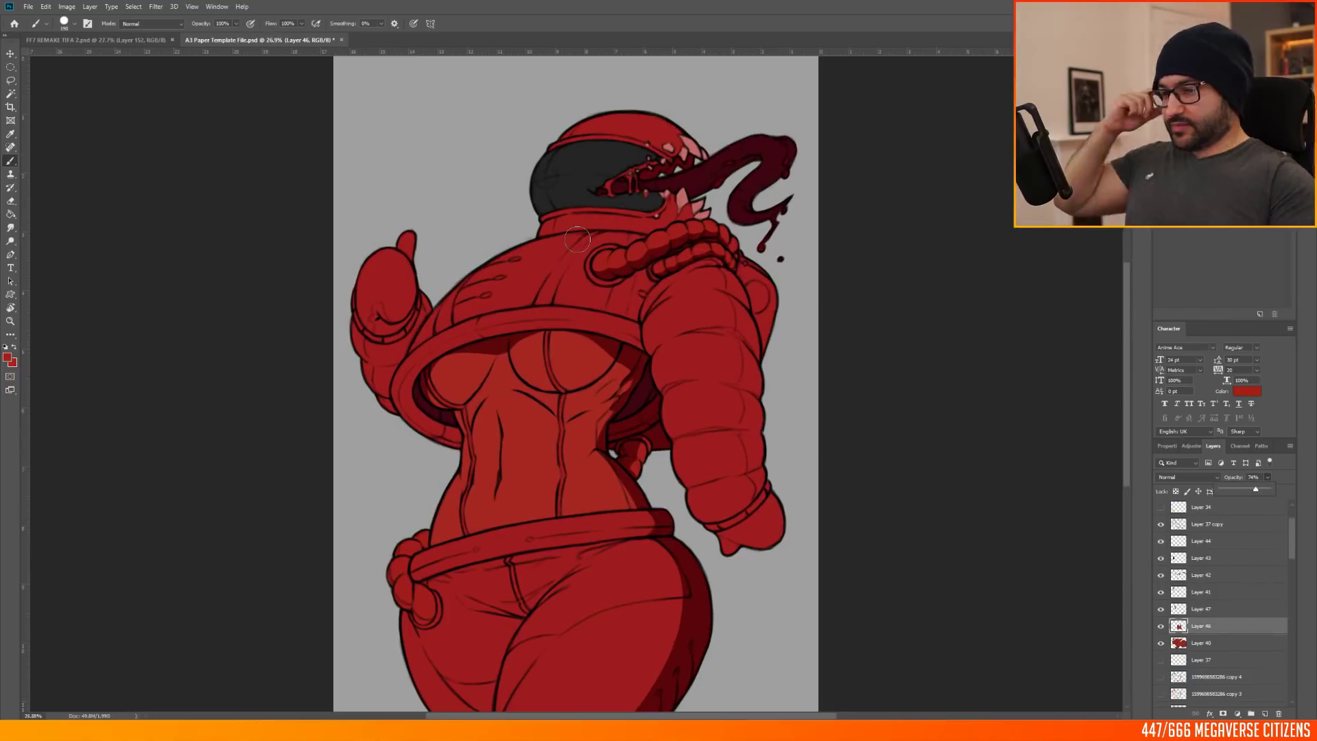
scroll(641, 144, down, 2)
scroll(594, 109, up, 1)
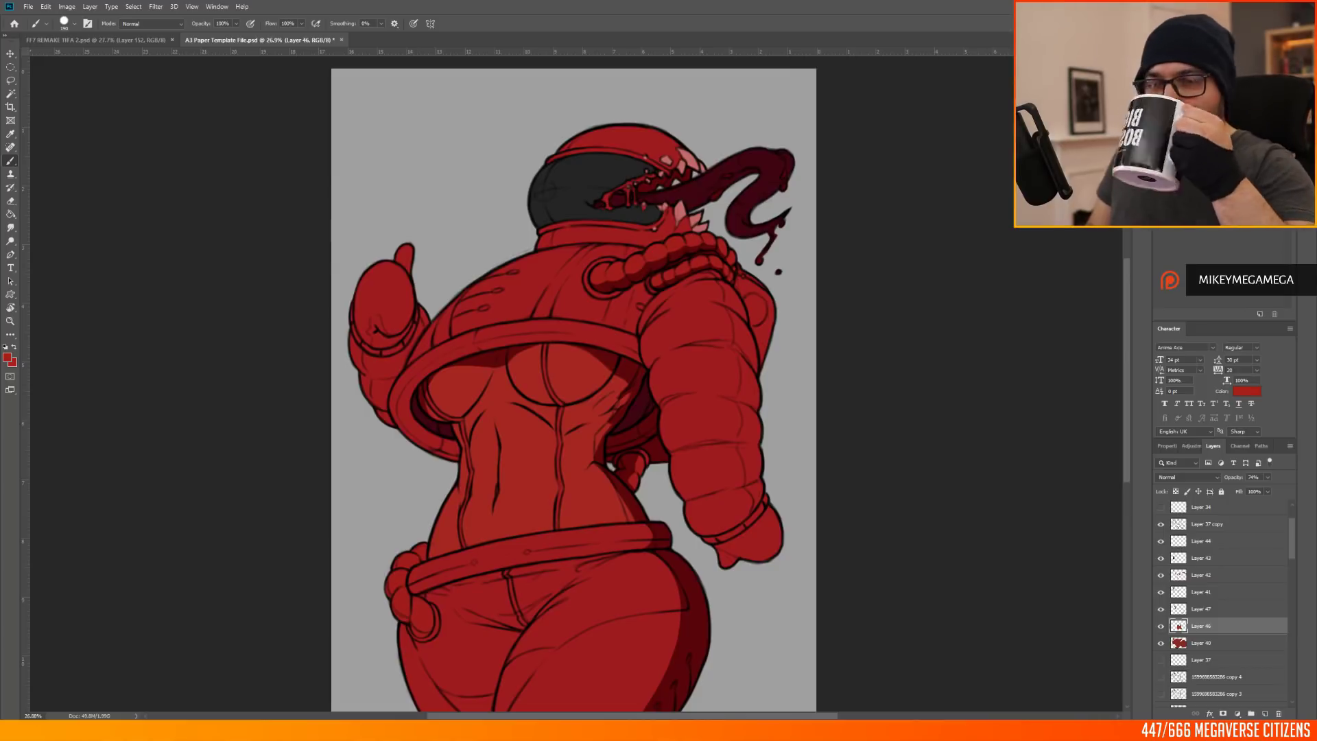
Step: Check the suit's shadow layer, switch it to Normal to sample its purple-magenta, and restore Multiply
scroll(915, 357, down, 1)
scroll(561, 643, up, 4)
scroll(1162, 542, down, 5)
scroll(1162, 546, up, 4)
click(1161, 563)
click(1161, 562)
click(1161, 562)
click(1161, 562)
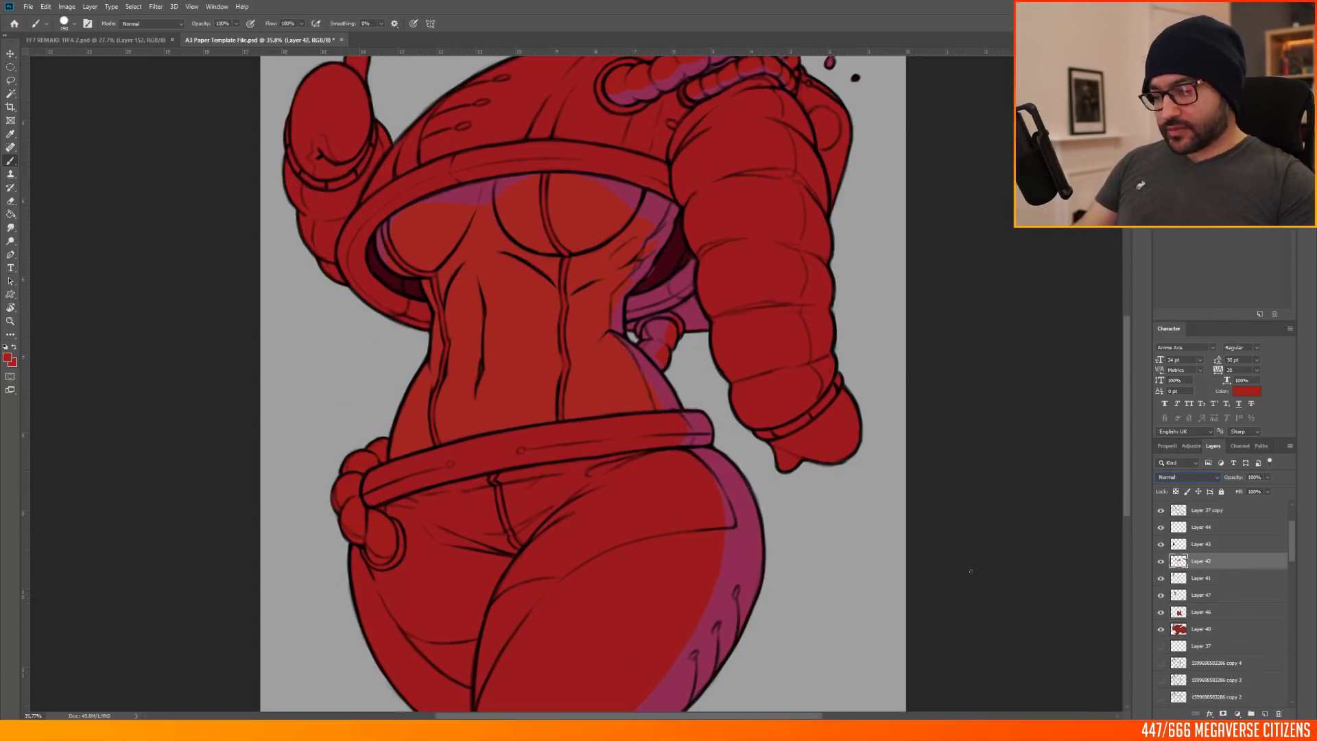
key(m)
scroll(465, 251, down, 5)
scroll(954, 358, up, 4)
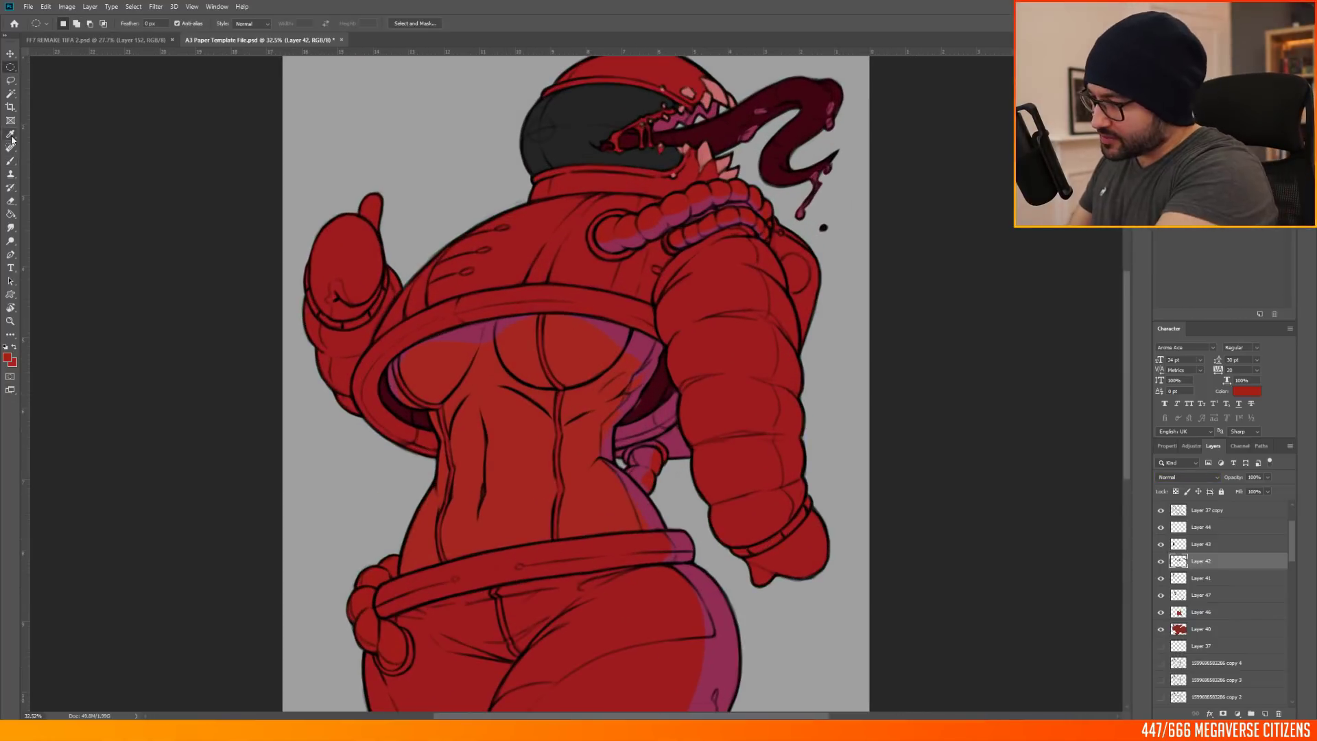
key(alt+shift+m)
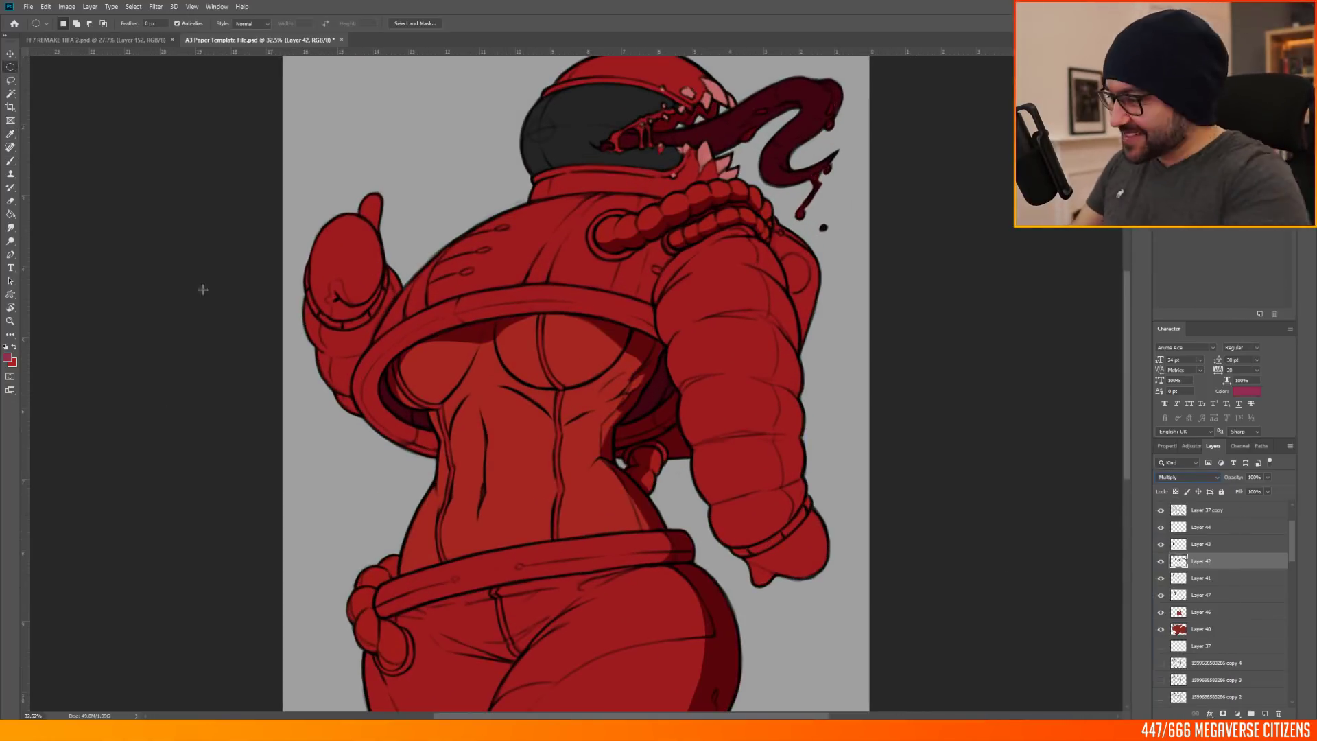
Step: Paint Multiply shadows on the hip hose and along the crotch folds of the trousers
key(b)
scroll(480, 439, up, 3)
scroll(480, 439, down, 4)
drag(329, 411, 329, 439)
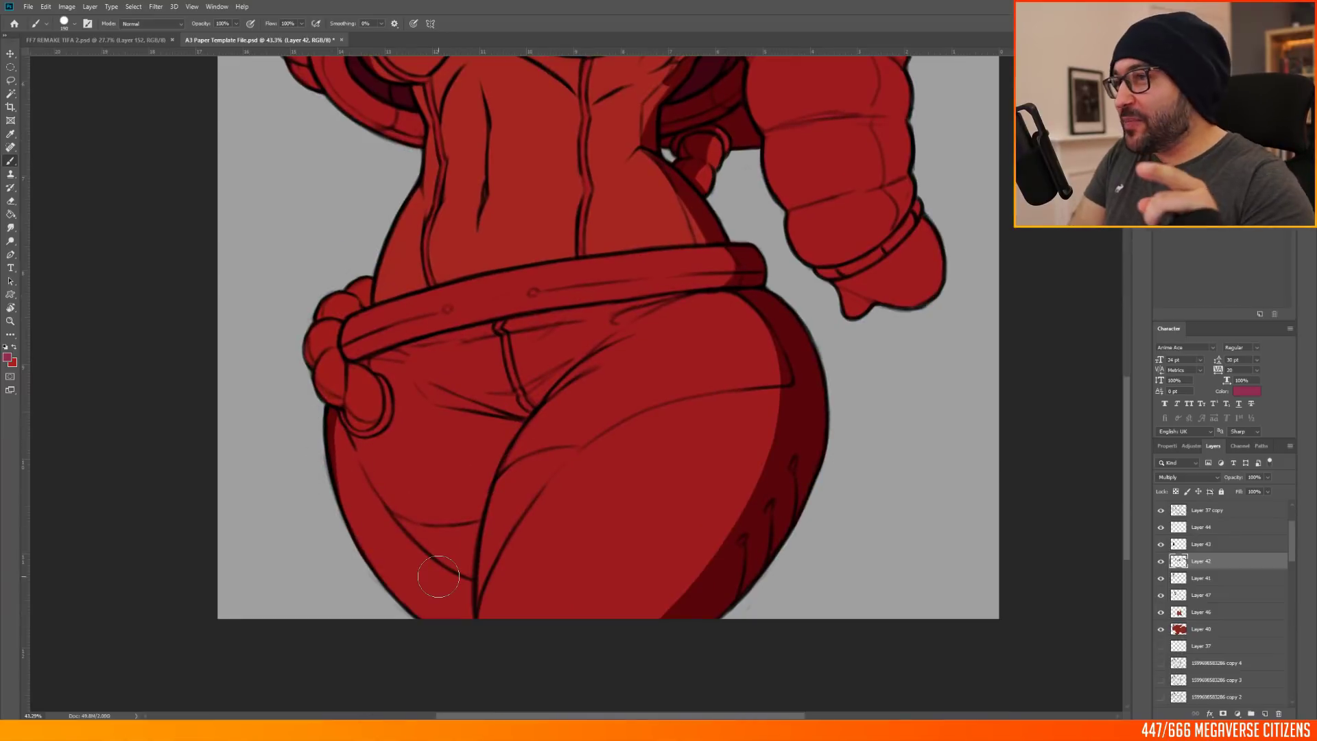
drag(400, 350, 386, 362)
drag(499, 417, 524, 423)
scroll(558, 574, down, 1)
scroll(558, 574, up, 3)
scroll(558, 573, down, 3)
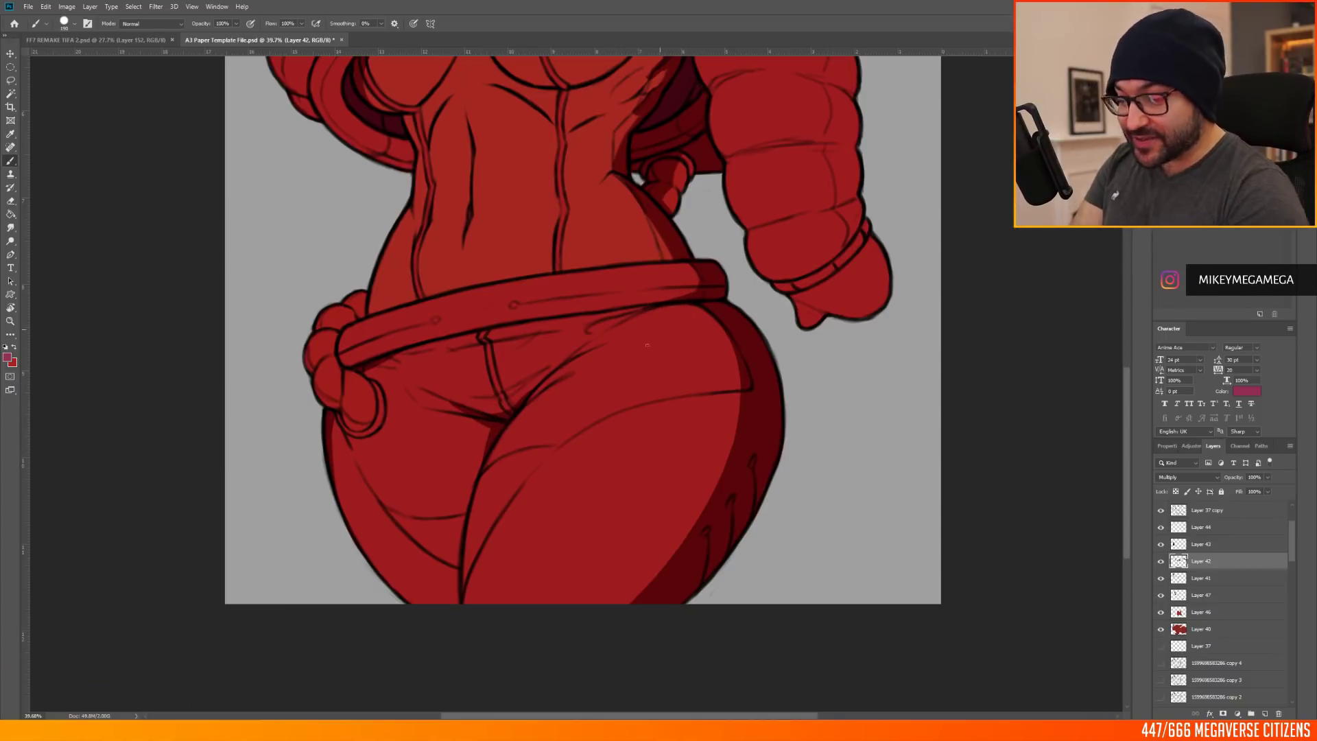
Step: Paint Multiply shadows along the jacket's lower rim and across the palm and thumb of the raised glove
scroll(647, 345, down, 3)
scroll(614, 362, up, 4)
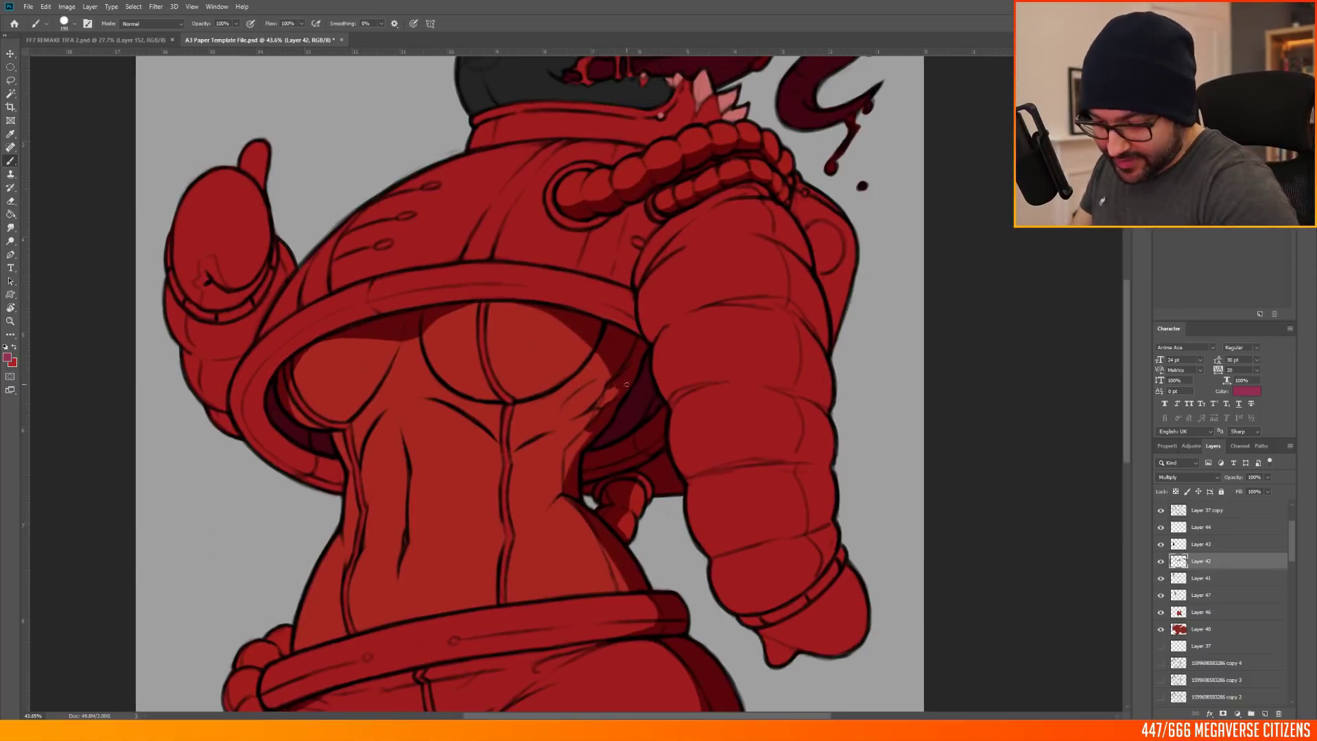
scroll(571, 408, down, 3)
scroll(571, 408, up, 3)
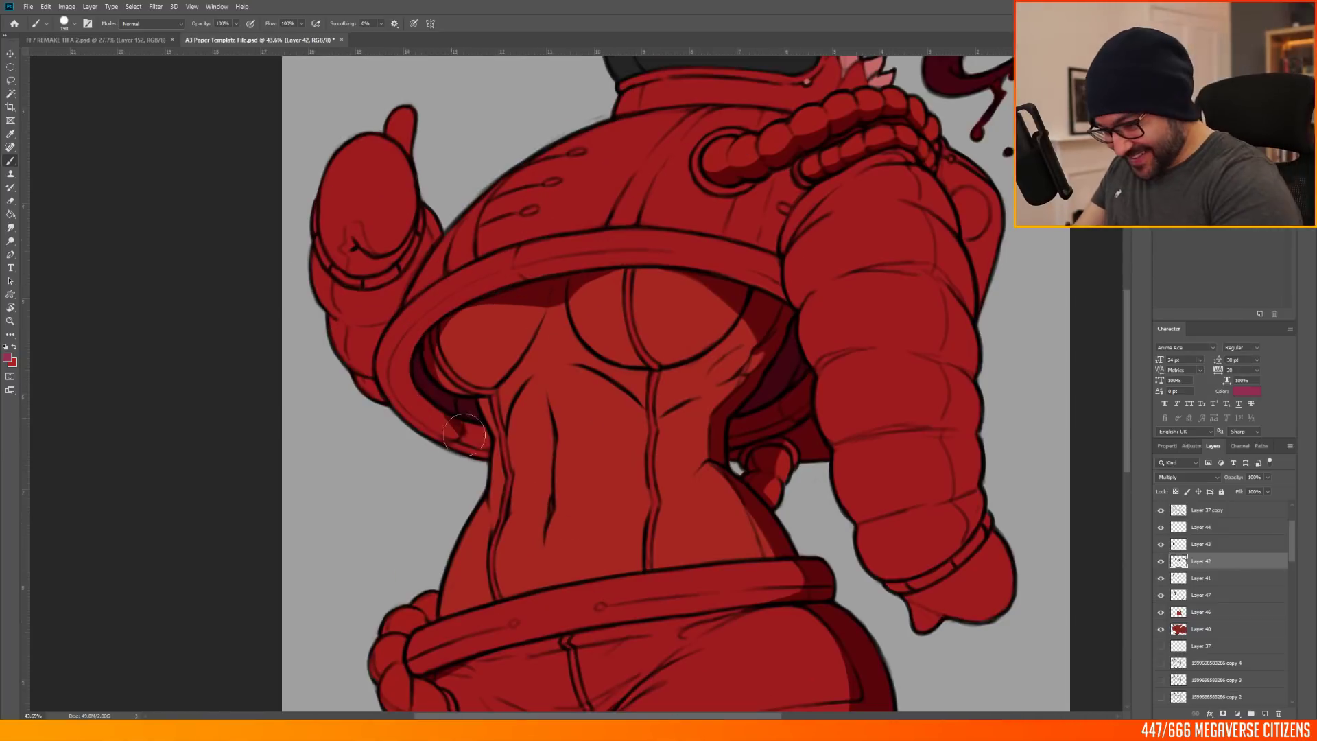
scroll(238, 279, down, 3)
scroll(712, 214, up, 3)
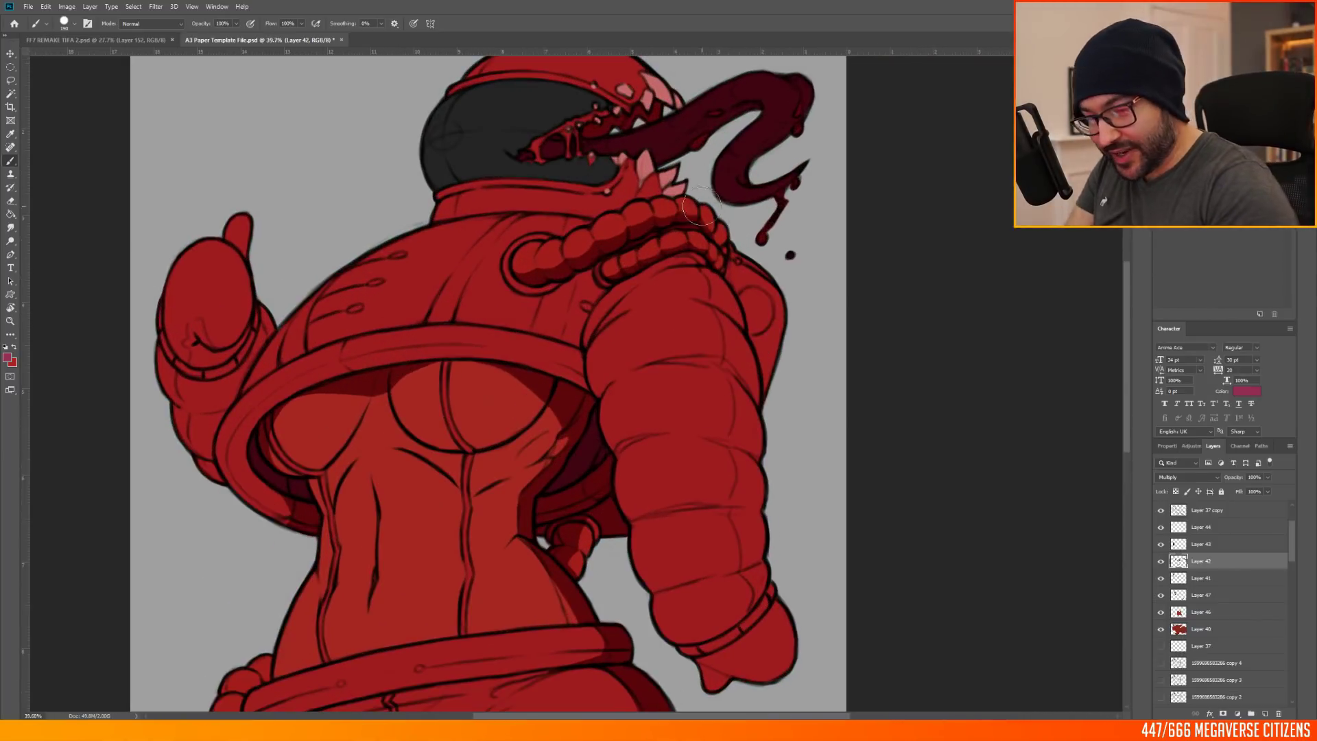
scroll(699, 226, down, 3)
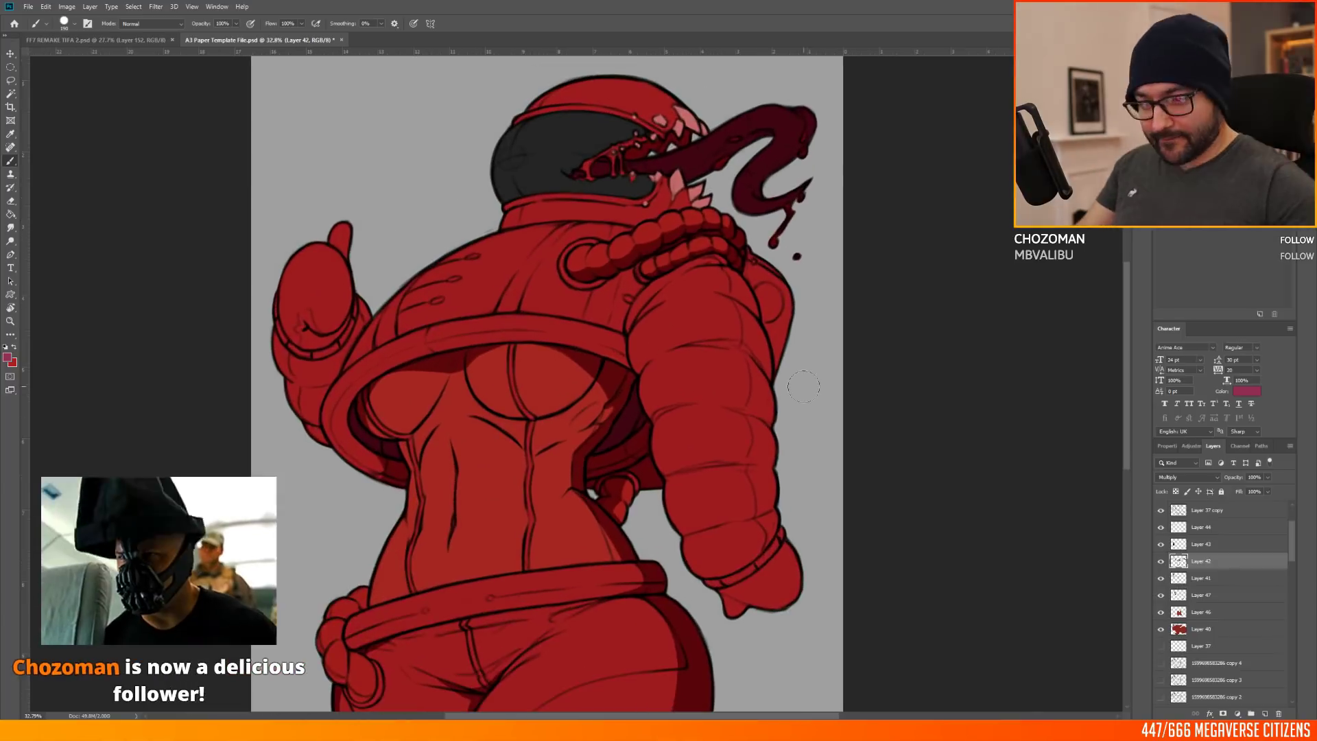
scroll(643, 181, down, 2)
scroll(370, 291, up, 4)
mouse_move(369, 292)
mouse_down()
mouse_move(395, 292)
mouse_move(391, 317)
mouse_move(425, 295)
mouse_up()
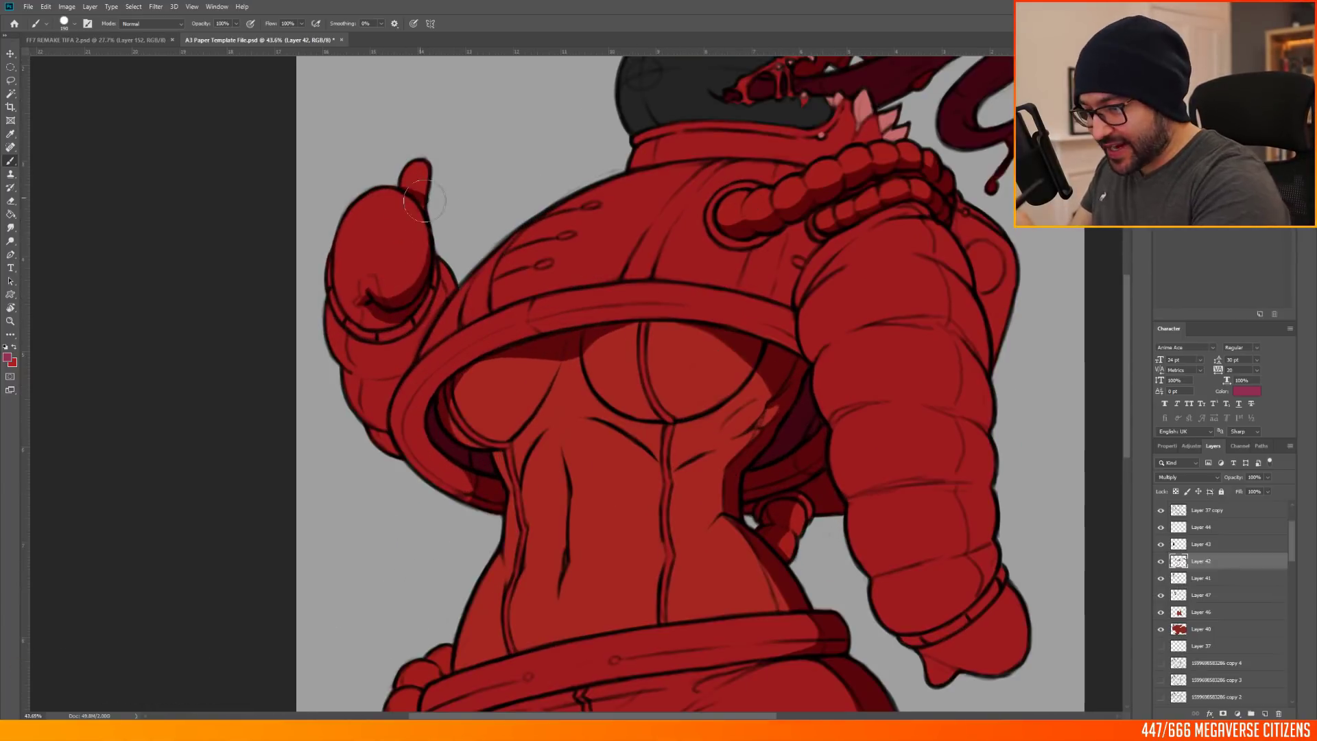
Step: Paint Multiply shadows along the undersides of the chest on the inner suit
scroll(492, 343, down, 10)
scroll(542, 376, up, 9)
mouse_move(544, 360)
mouse_down()
mouse_move(634, 362)
mouse_move(675, 328)
mouse_up()
scroll(479, 467, down, 5)
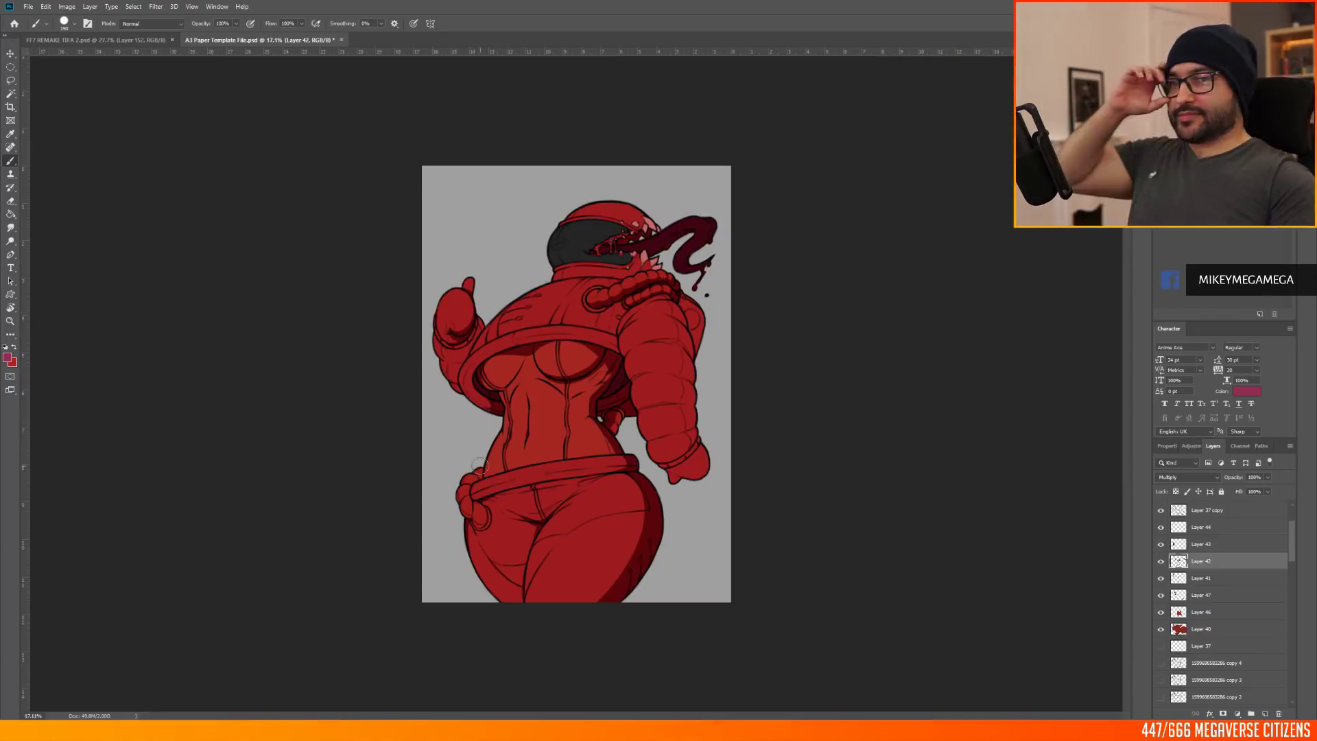
scroll(561, 385, up, 3)
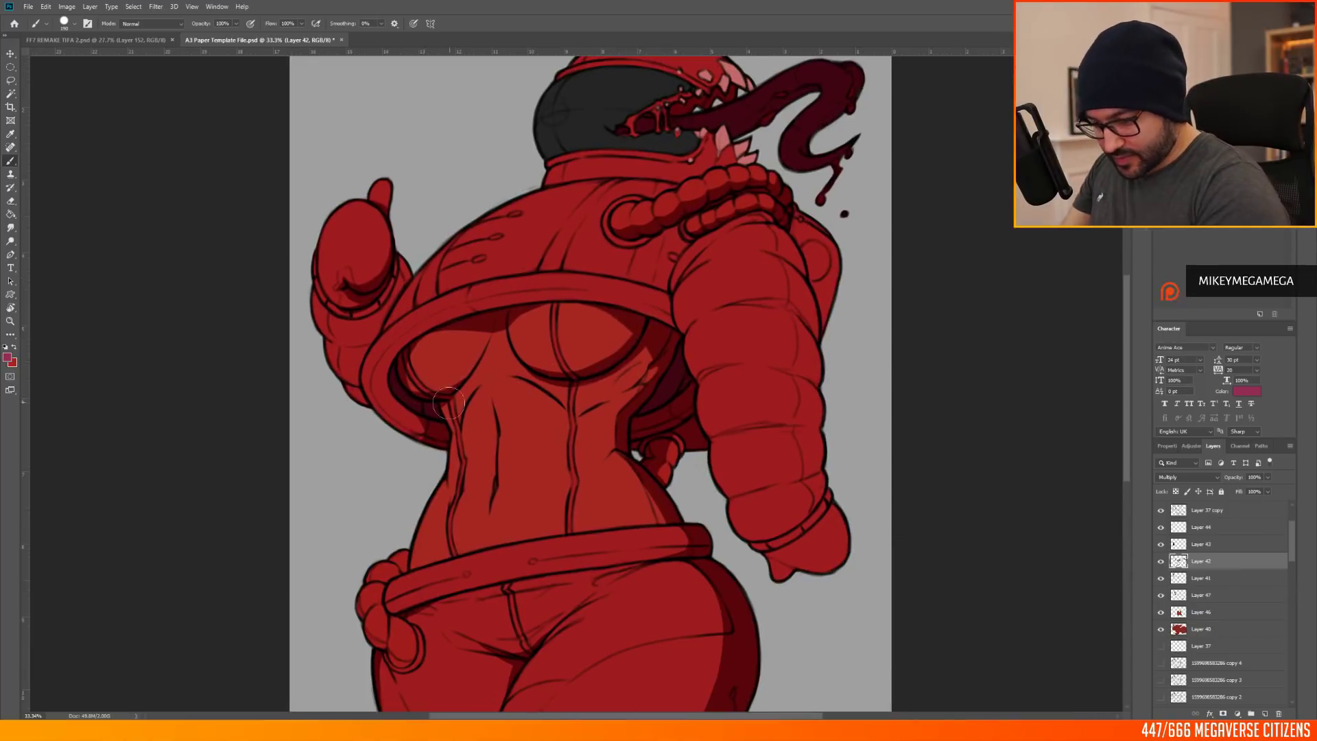
scroll(615, 411, down, 1)
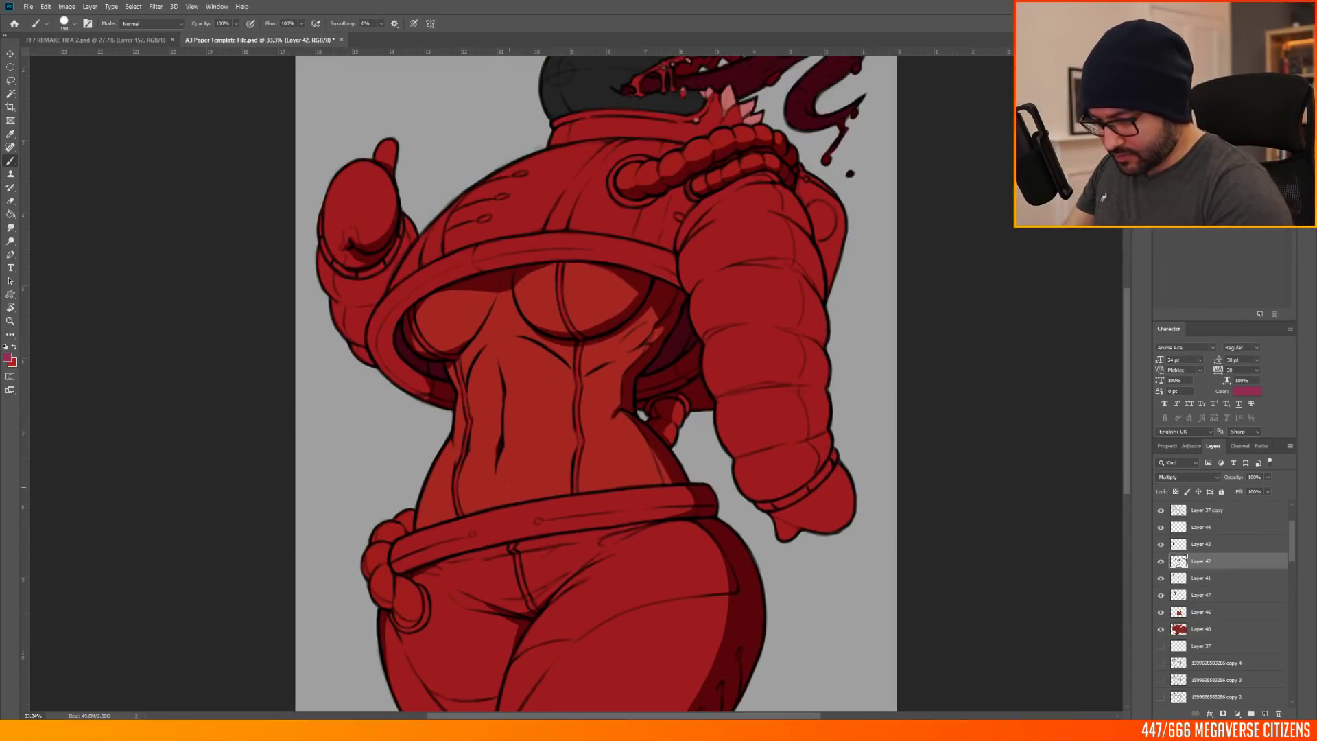
scroll(508, 487, down, 3)
scroll(621, 230, up, 5)
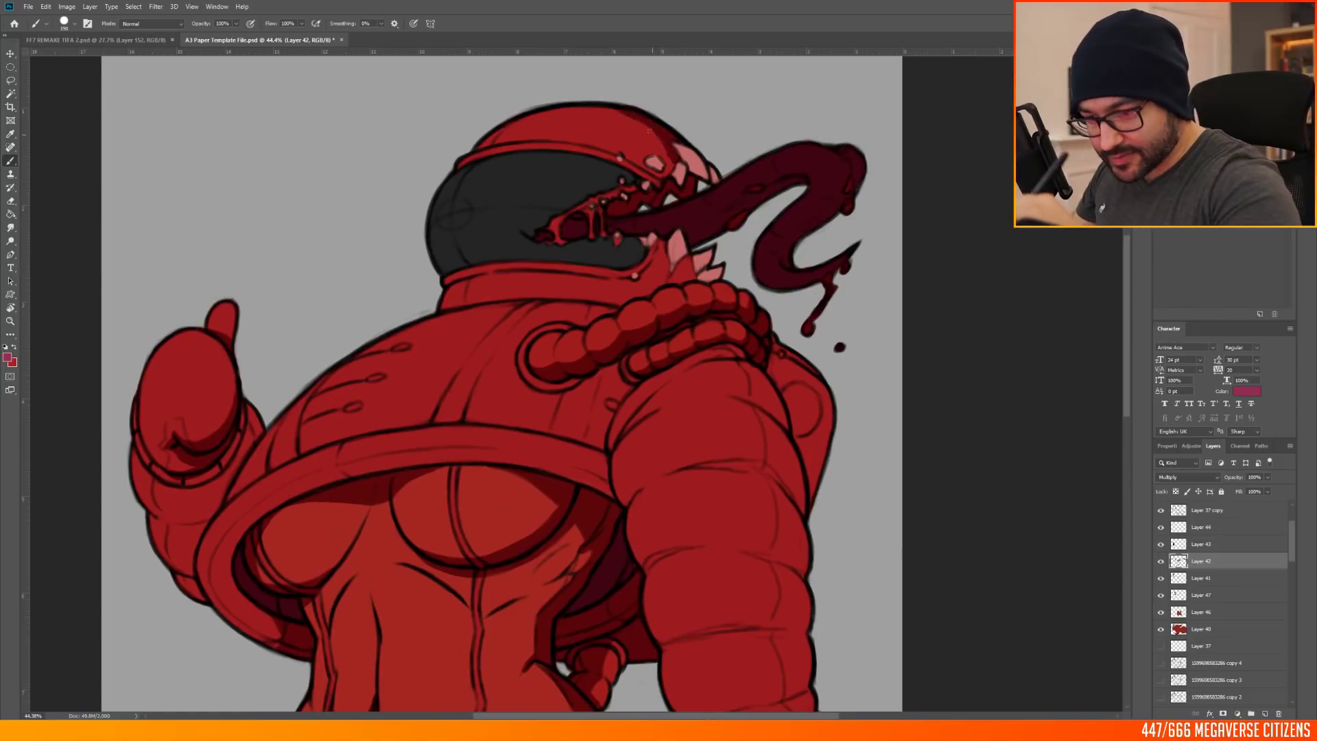
scroll(649, 130, down, 2)
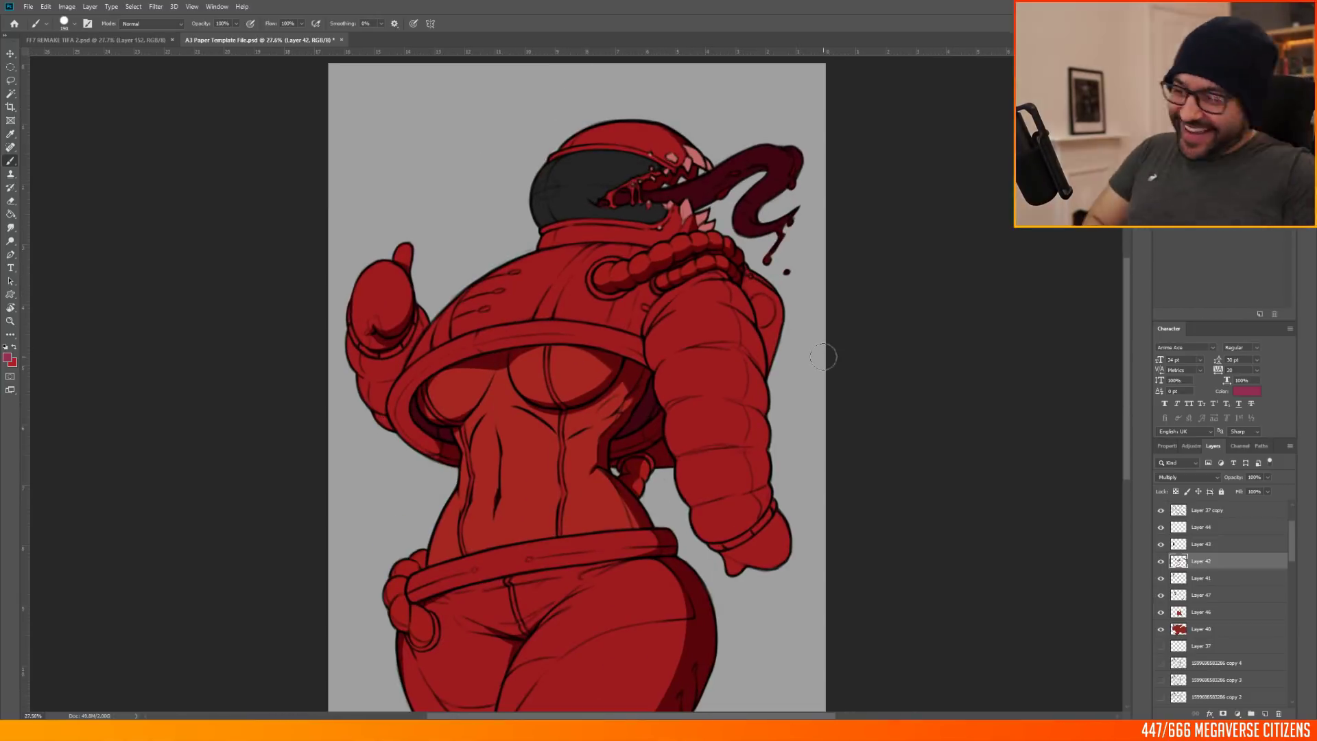
Step: Add new layers above Layer 37 copy, set the uppermost one to Multiply and choose a neutral grey foreground
scroll(575, 235, down, 1)
click(1207, 509)
click(1264, 714)
click(8, 358)
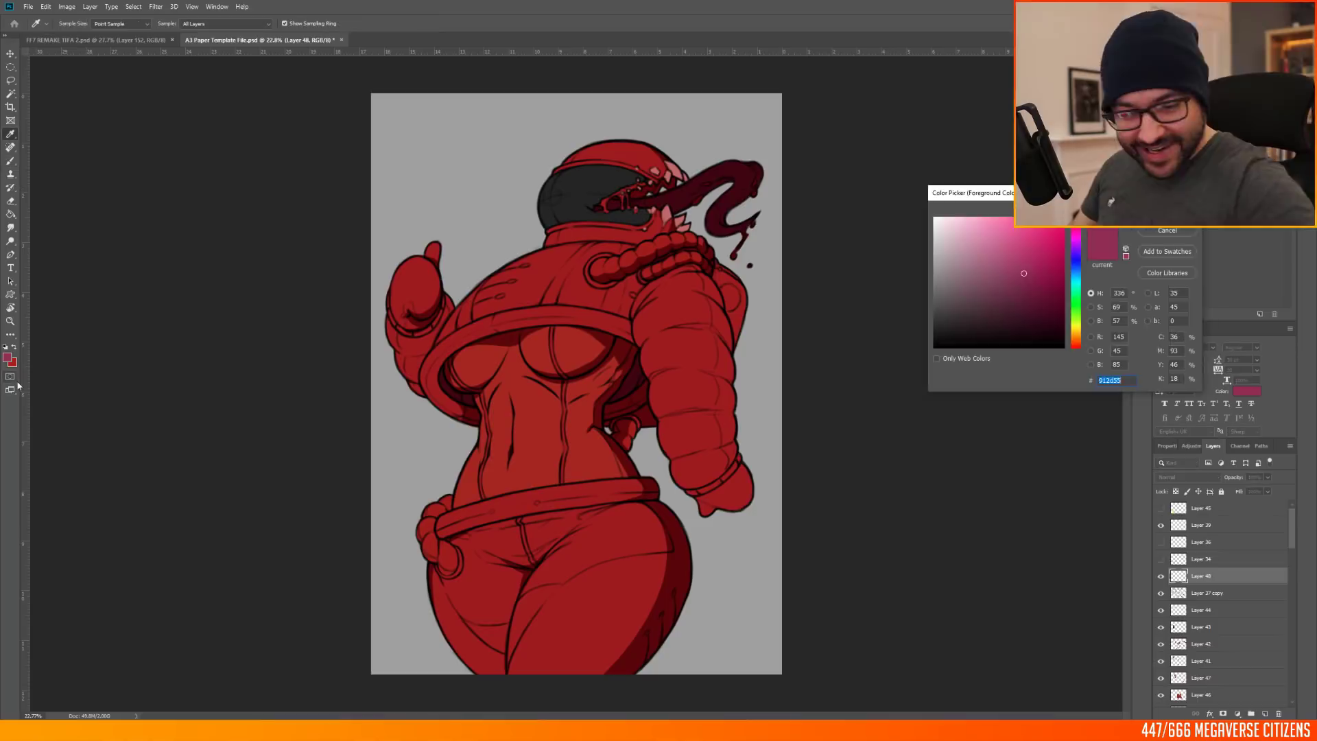
click(1028, 292)
key(Return)
drag(1292, 519, 1292, 573)
drag(1160, 539, 1160, 556)
click(1161, 675)
click(1161, 675)
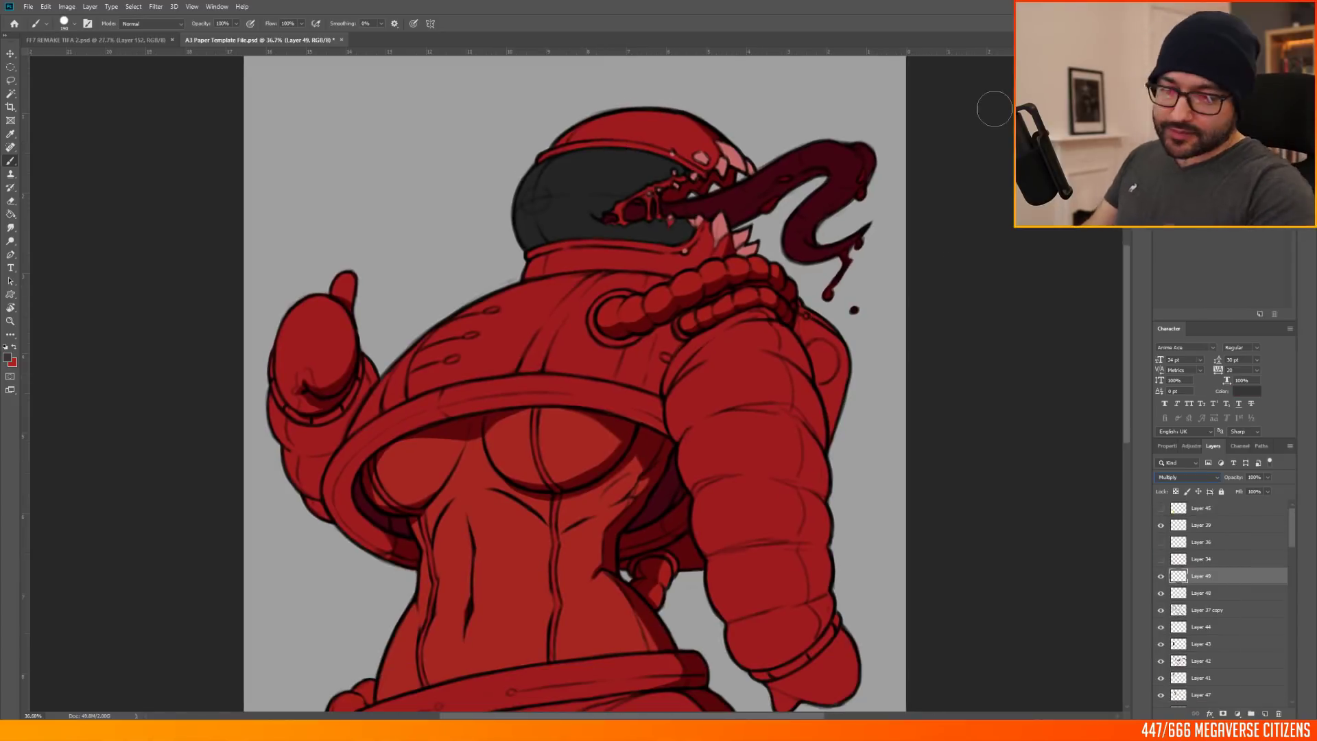
click(1162, 130)
Step: Paint grey Multiply shadows inside the mouth around the tongue's base and in curved bands along the visor's lower and outer edges
mouse_move(692, 206)
mouse_down()
mouse_move(718, 199)
mouse_move(632, 215)
mouse_up()
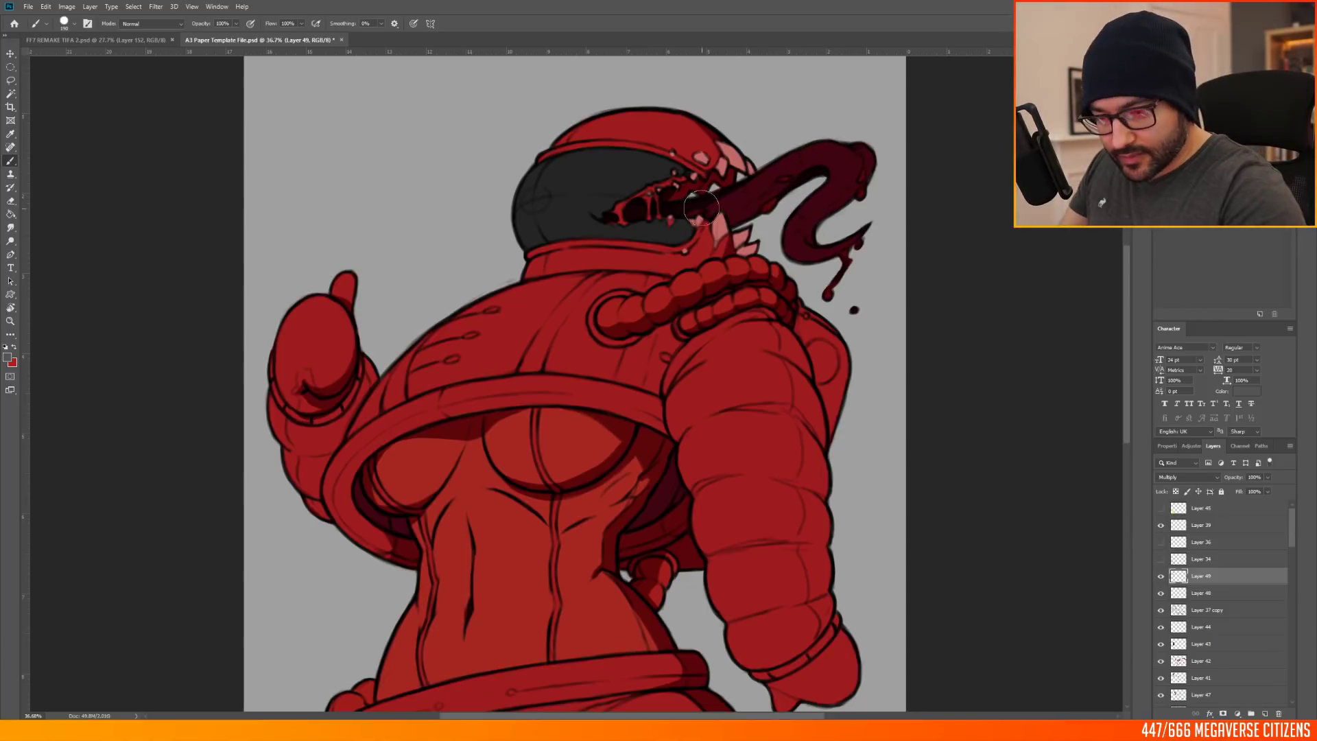
scroll(638, 130, down, 6)
scroll(638, 130, up, 9)
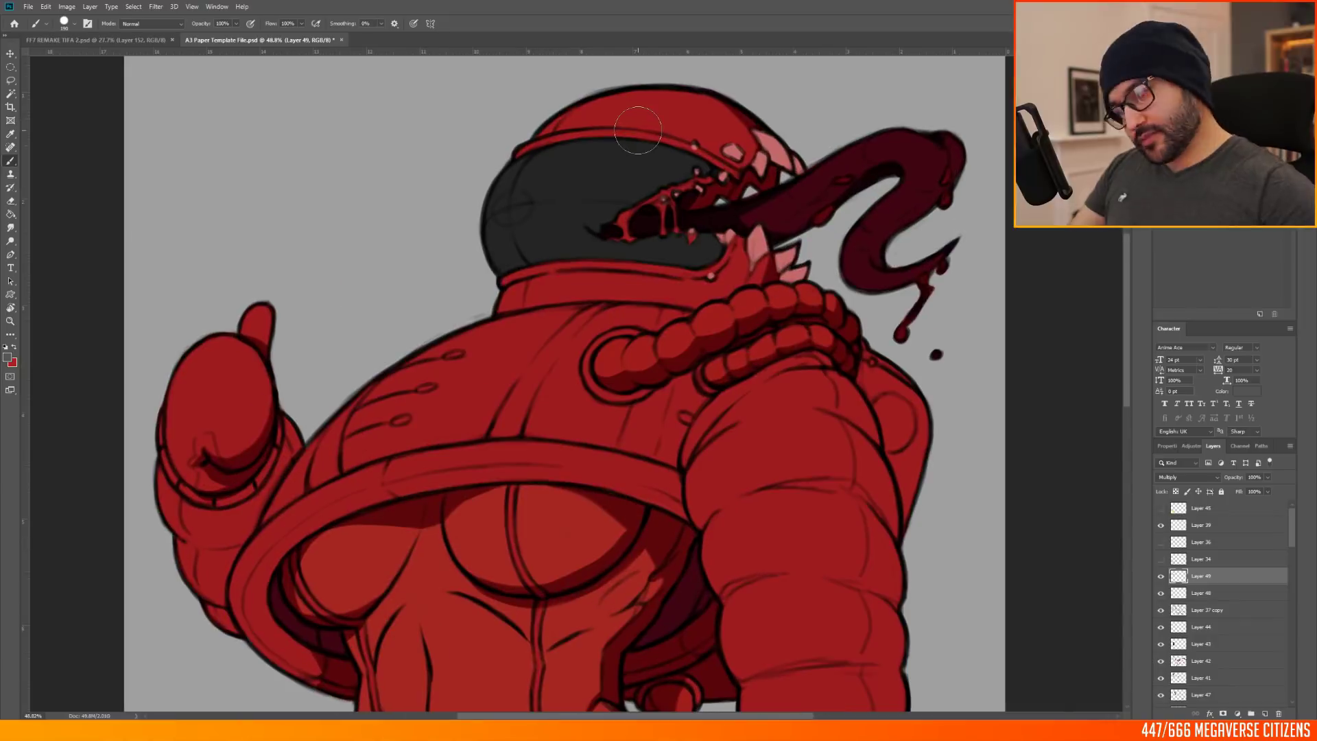
mouse_move(492, 263)
mouse_down()
mouse_move(499, 236)
mouse_move(498, 265)
mouse_move(667, 259)
mouse_move(692, 241)
mouse_move(721, 259)
mouse_up()
mouse_move(535, 256)
mouse_down()
mouse_move(489, 208)
mouse_move(496, 191)
mouse_move(538, 256)
mouse_move(529, 163)
mouse_up()
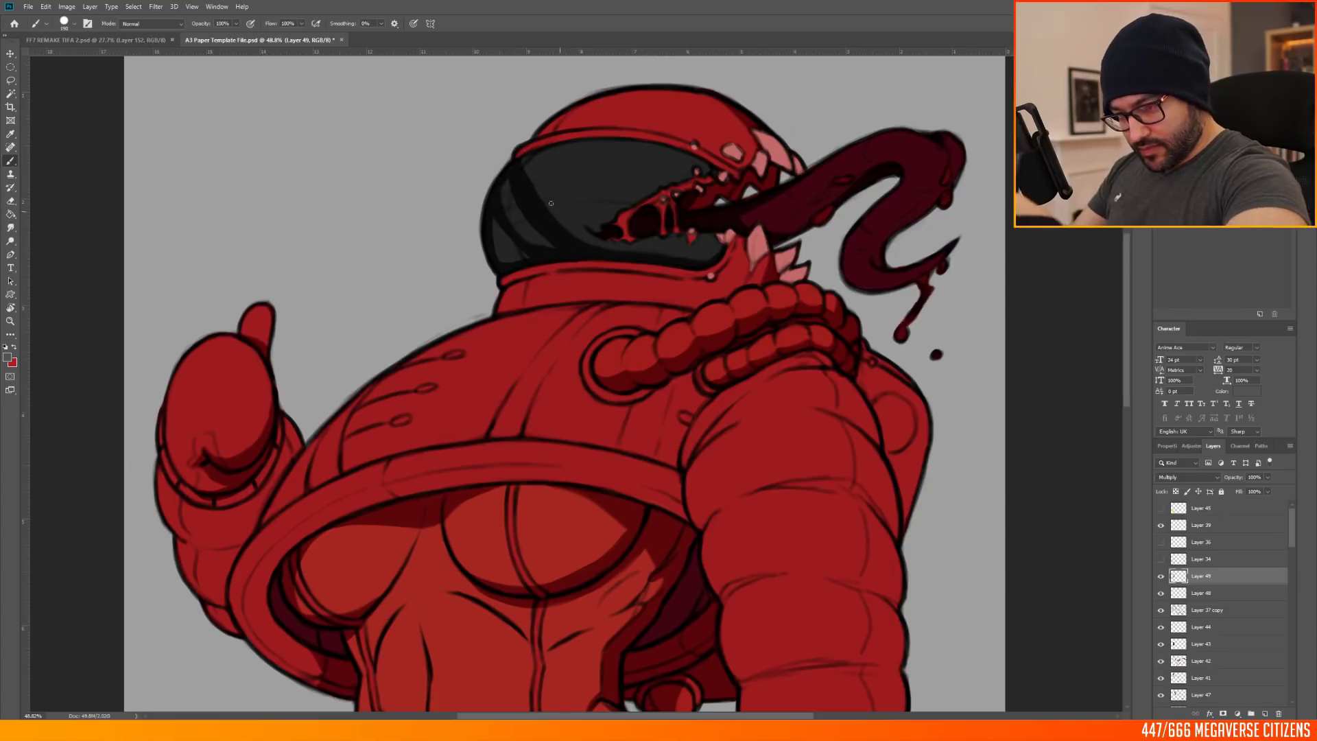
drag(775, 198, 794, 207)
Step: Add a layer above the visor shading and paint thin curved beige reflections along the visor's outer edge with a smaller brush
click(1265, 713)
click(1221, 138)
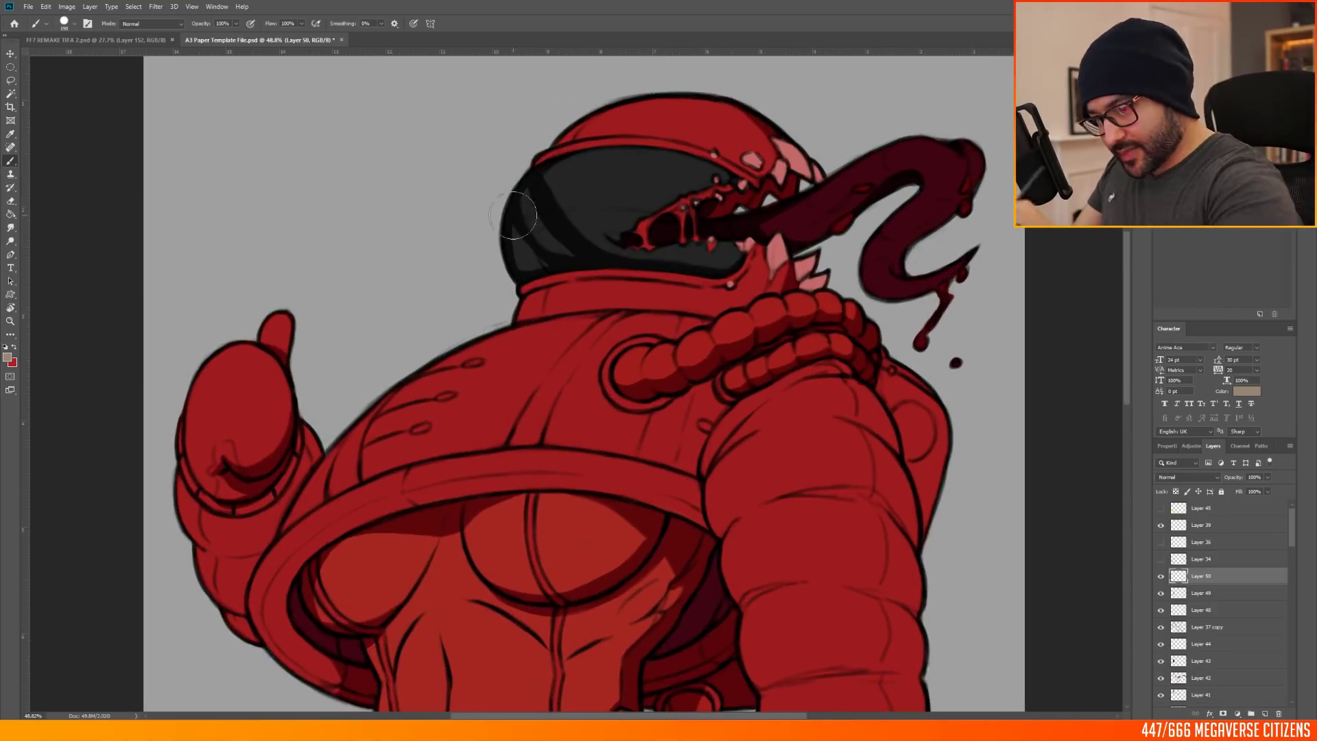
drag(508, 249, 544, 163)
key(ctrl+z)
right_click(589, 193)
click(670, 218)
mouse_move(517, 277)
mouse_down()
mouse_move(506, 209)
mouse_move(533, 176)
mouse_up()
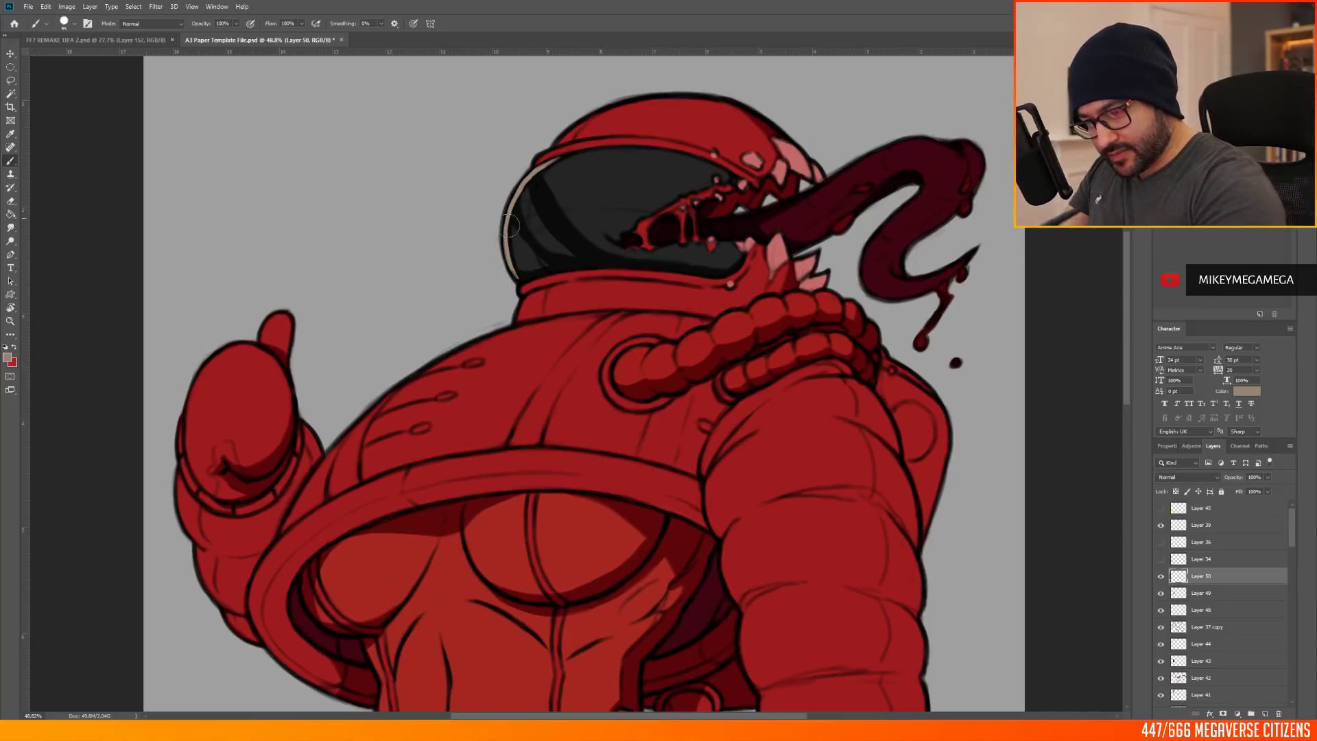
drag(516, 199, 556, 261)
drag(534, 174, 599, 260)
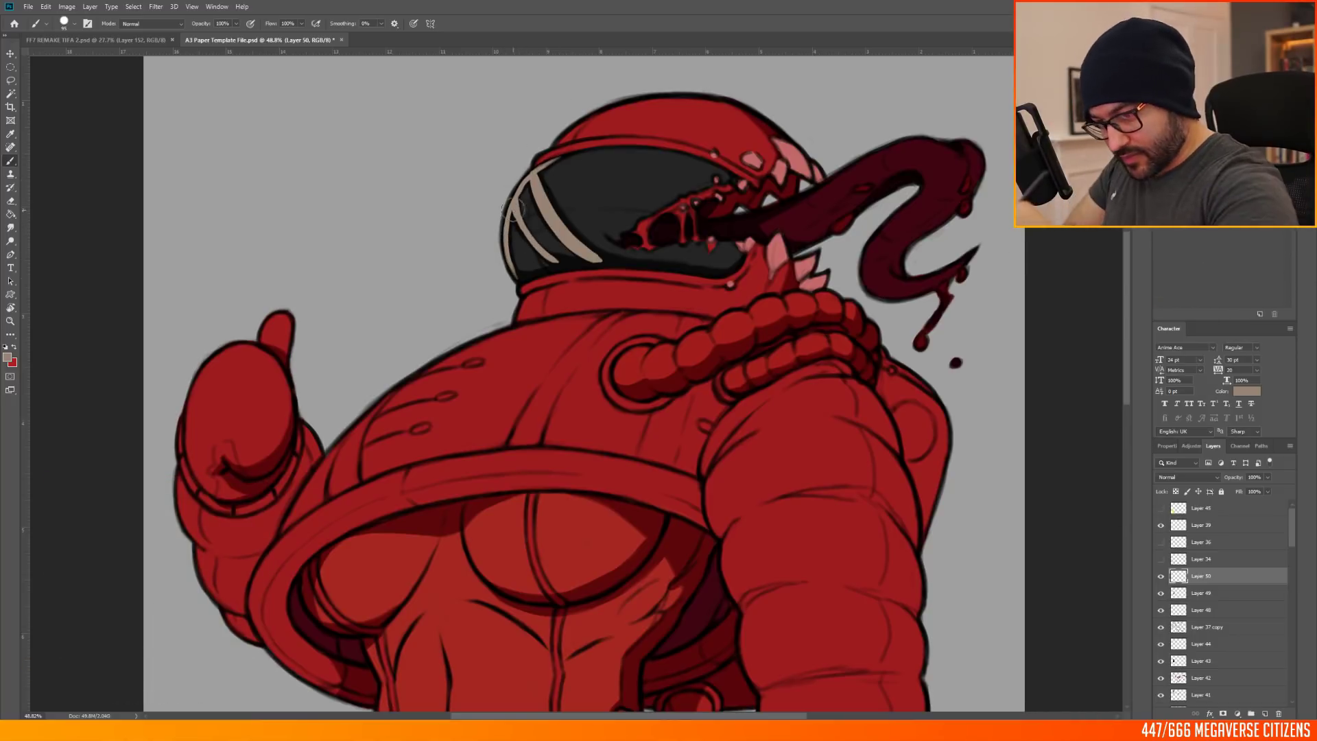
Step: Sample grey from the visor and paint an oval glare on its upper part beside the mouth
alt+click(660, 159)
mouse_move(660, 157)
mouse_down()
mouse_move(671, 189)
mouse_move(691, 184)
mouse_move(651, 165)
mouse_move(681, 184)
mouse_up()
alt+click(655, 170)
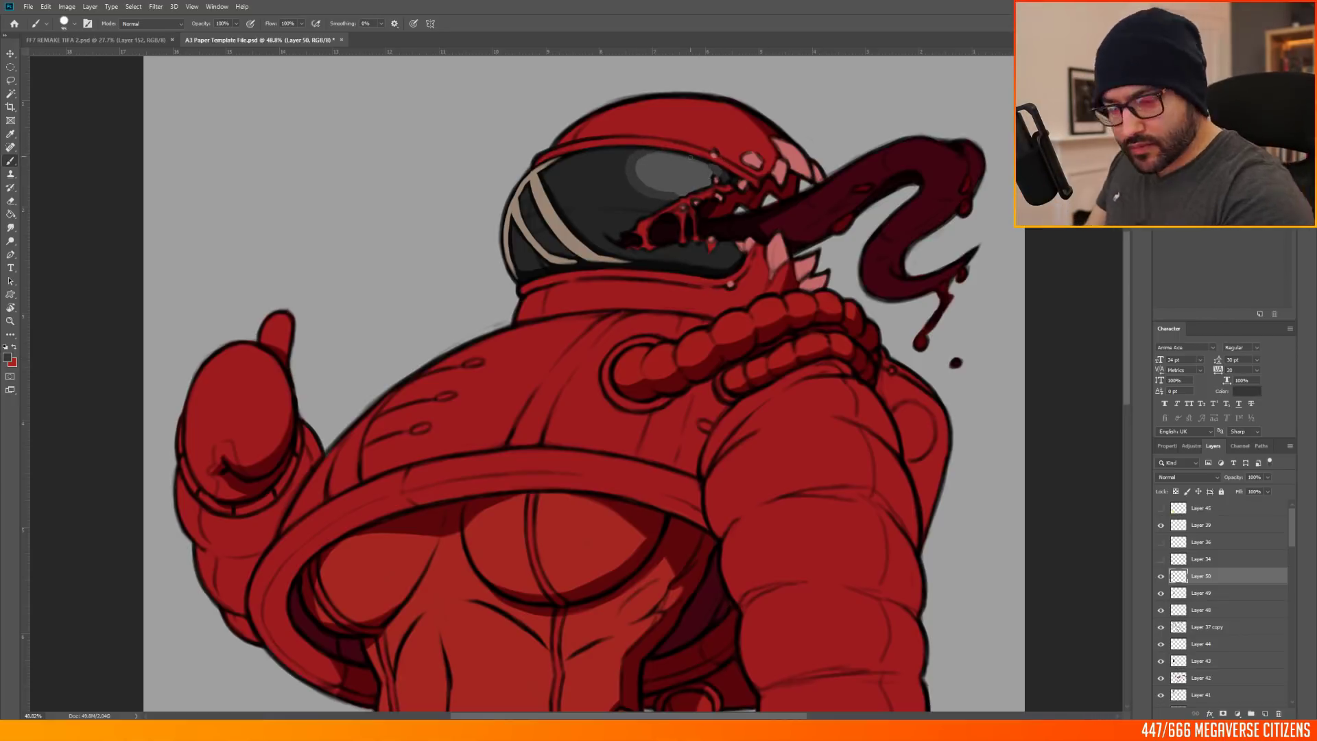
key(ctrl+e)
Step: Add a layer above the grey visor glare and paint a small beige highlight inside the oval with a smaller brush
alt+click(652, 156)
right_click(682, 169)
click(742, 192)
key(Return)
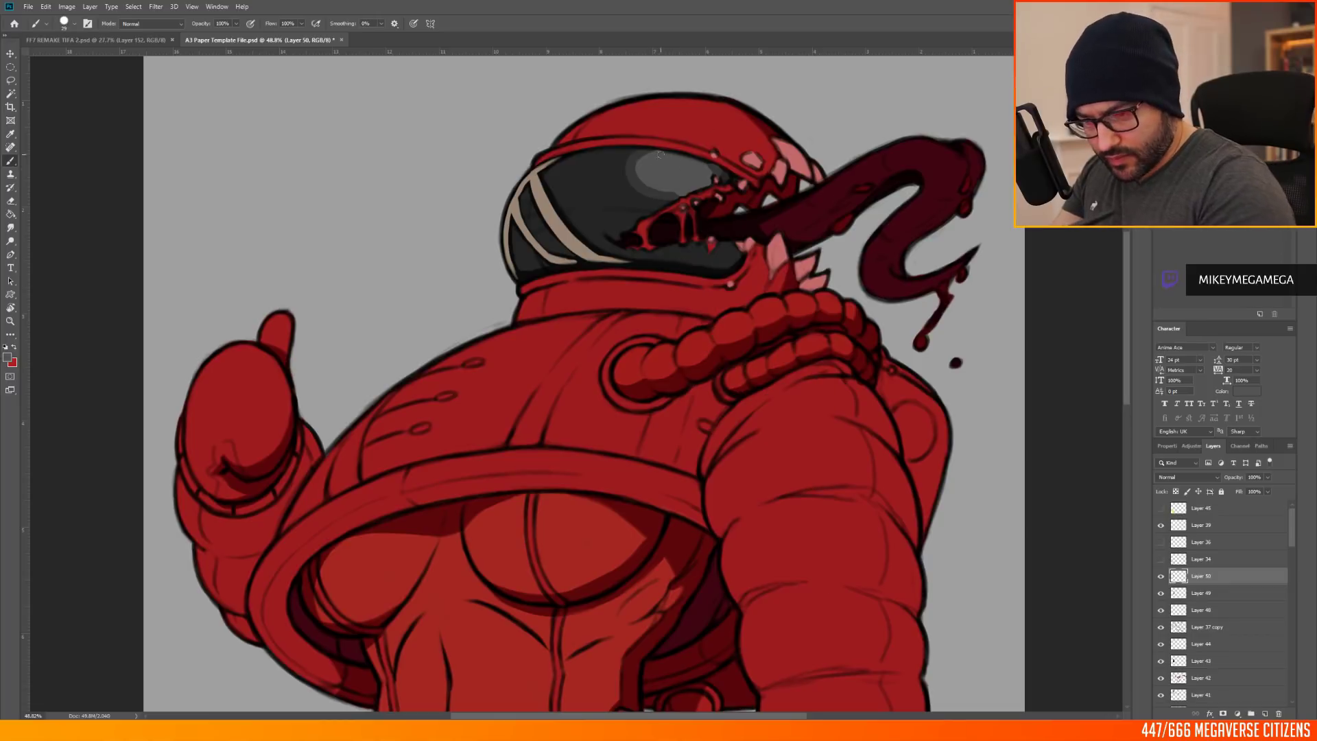
alt+click(642, 152)
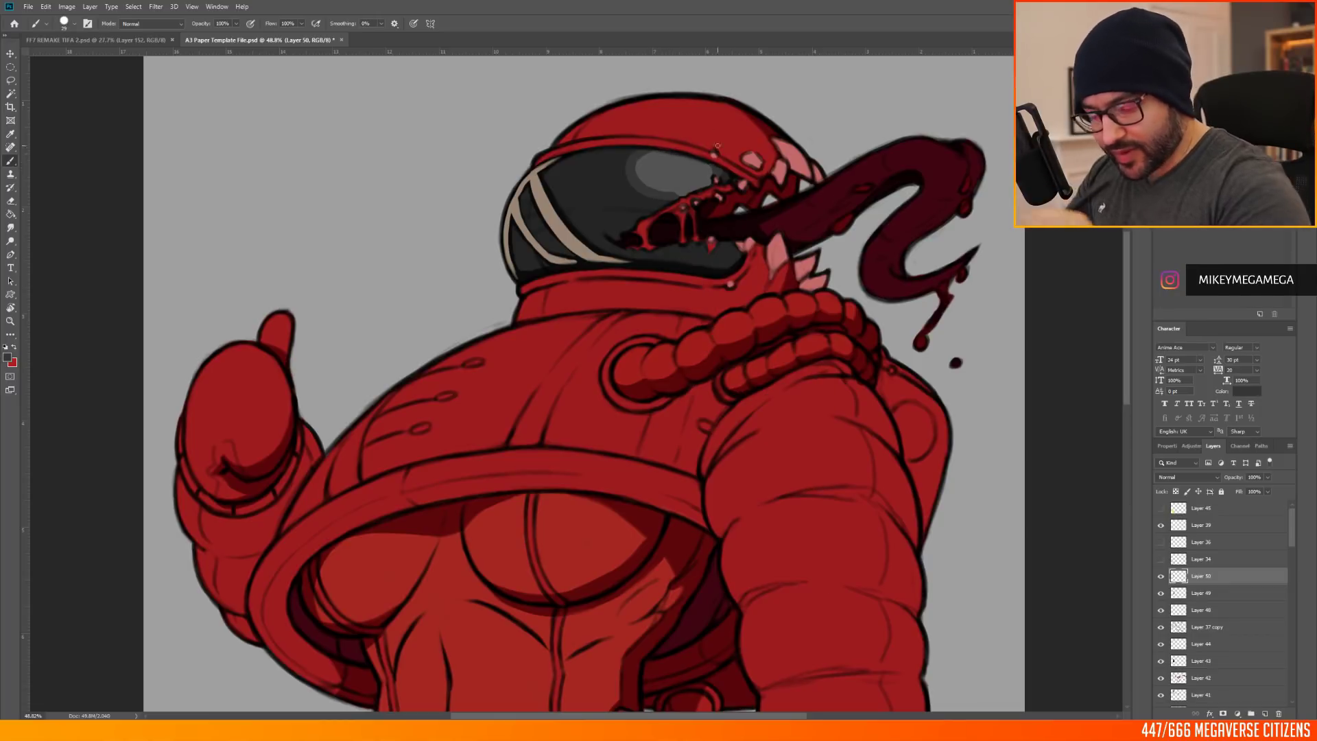
alt+click(646, 179)
alt+click(692, 182)
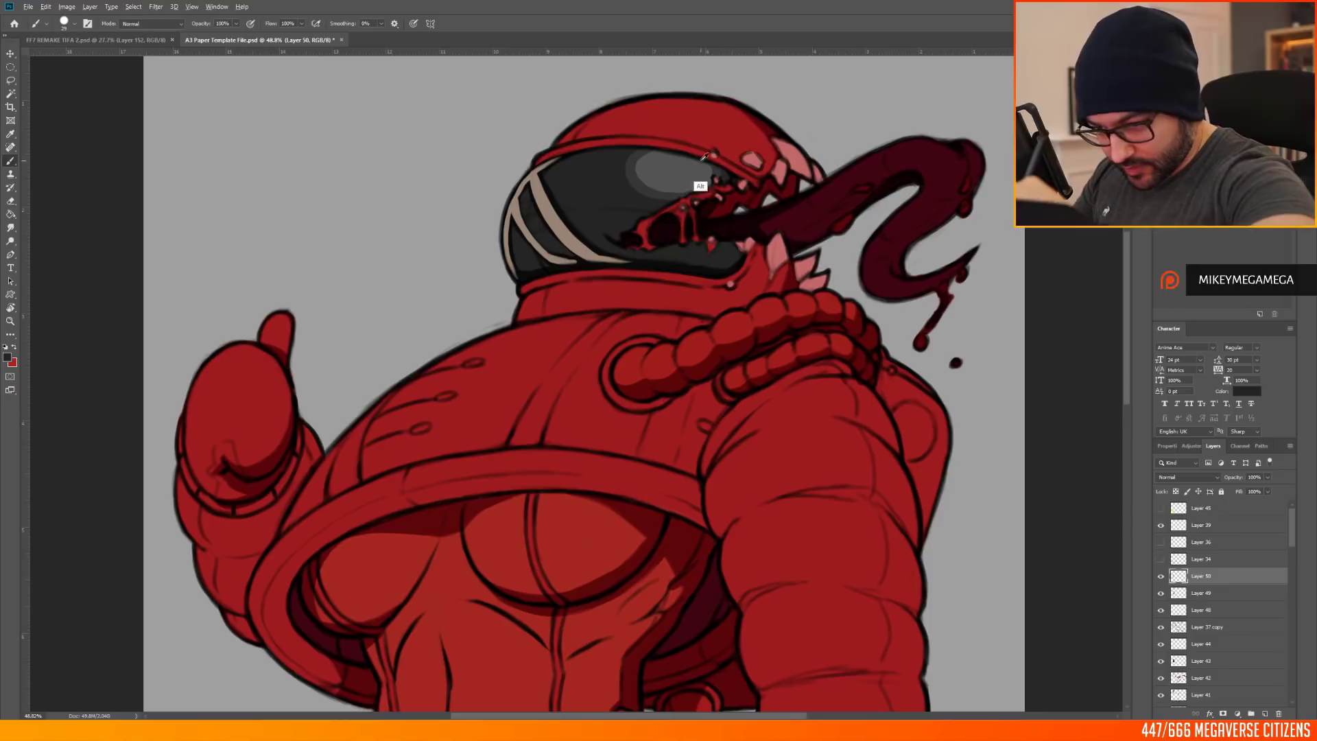
key(ctrl+shift+alt+n)
mouse_move(684, 167)
mouse_down()
mouse_move(702, 169)
mouse_move(683, 167)
mouse_up()
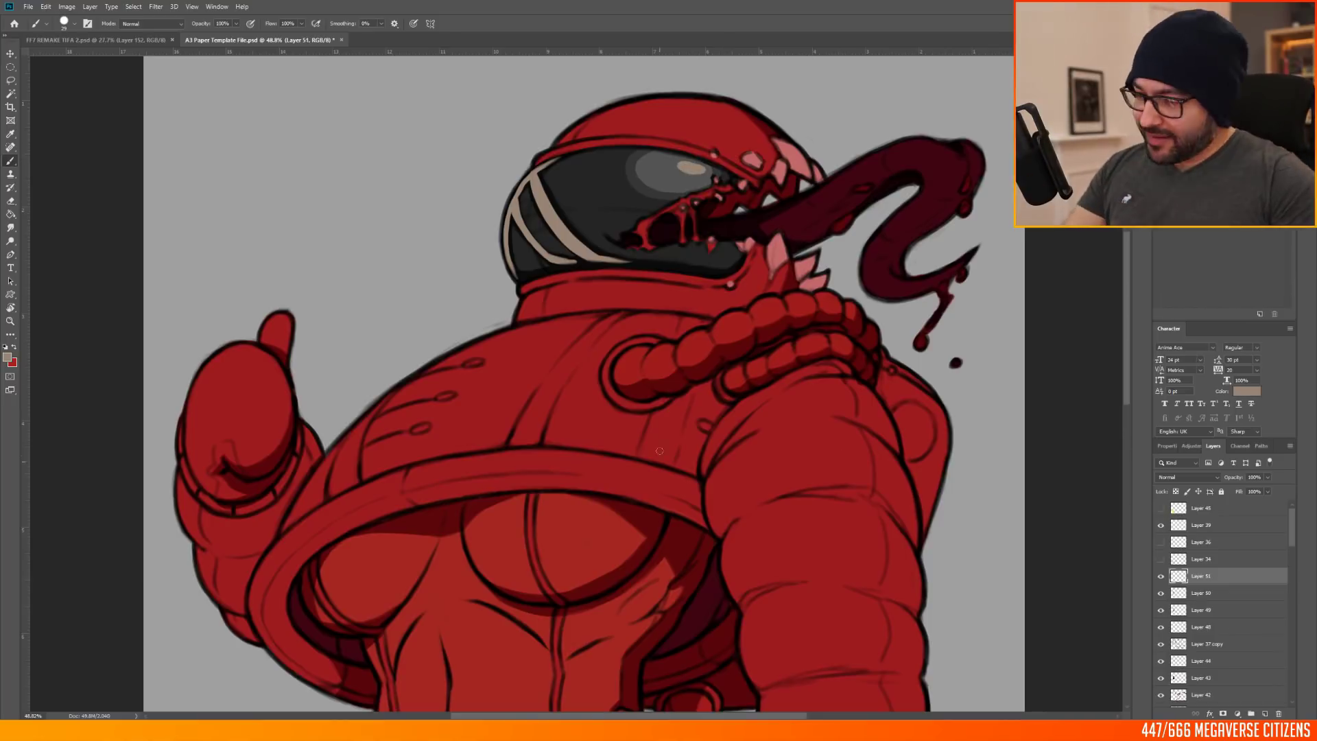
Step: Choose a pale pink foreground and dot small highlights on the teeth, gums and the tongue's bumps and drips
scroll(686, 178, down, 5)
scroll(686, 178, up, 2)
click(7, 358)
click(962, 226)
click(1166, 207)
scroll(674, 189, up, 4)
click(7, 358)
drag(702, 180, 702, 195)
click(1166, 207)
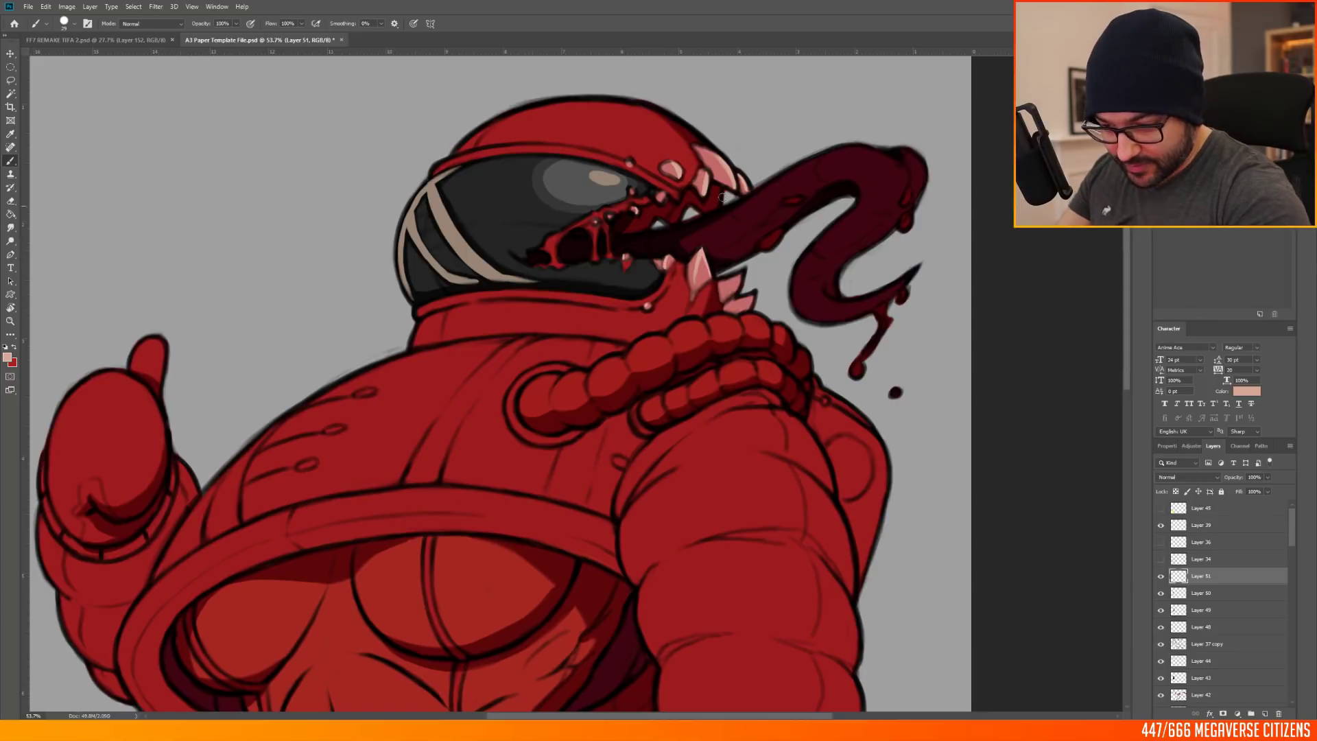
drag(764, 245, 738, 291)
click(738, 291)
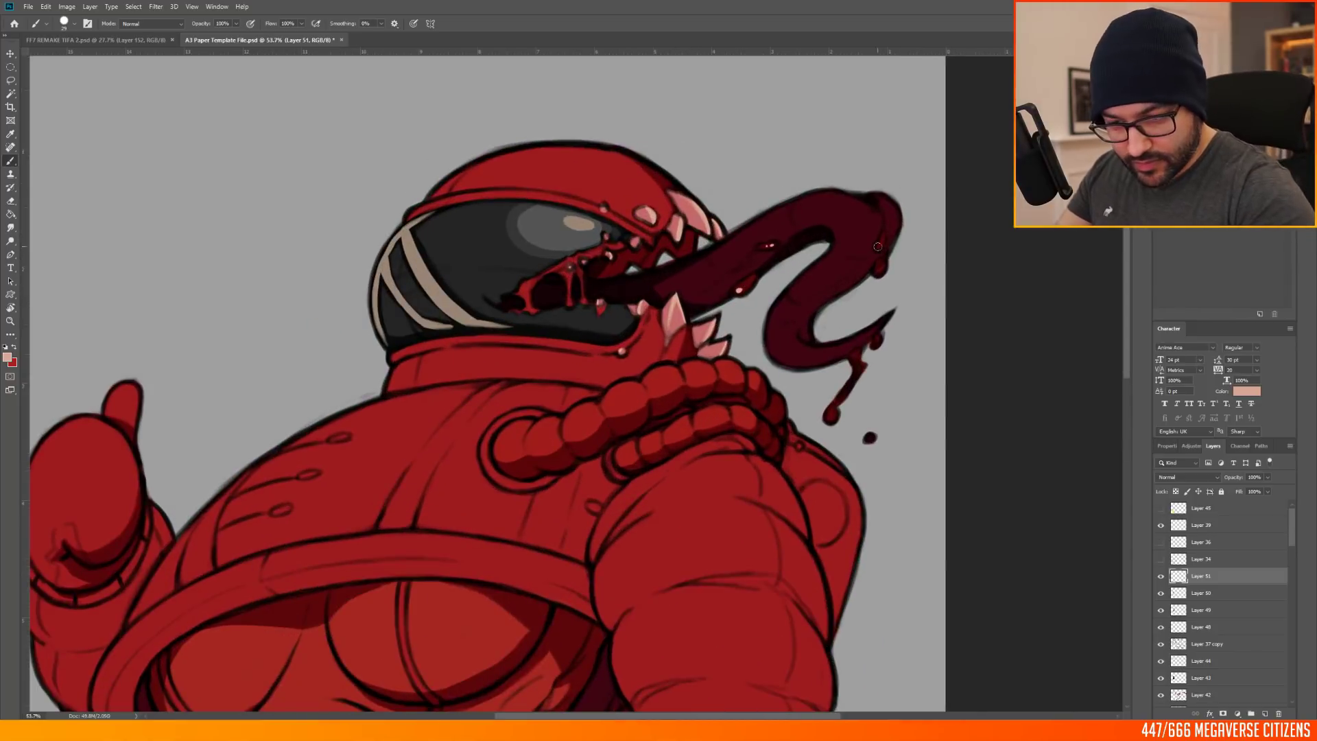
Step: Add a layer above the highlights, set it to Multiply and choose a dark magenta foreground
key(ctrl+0)
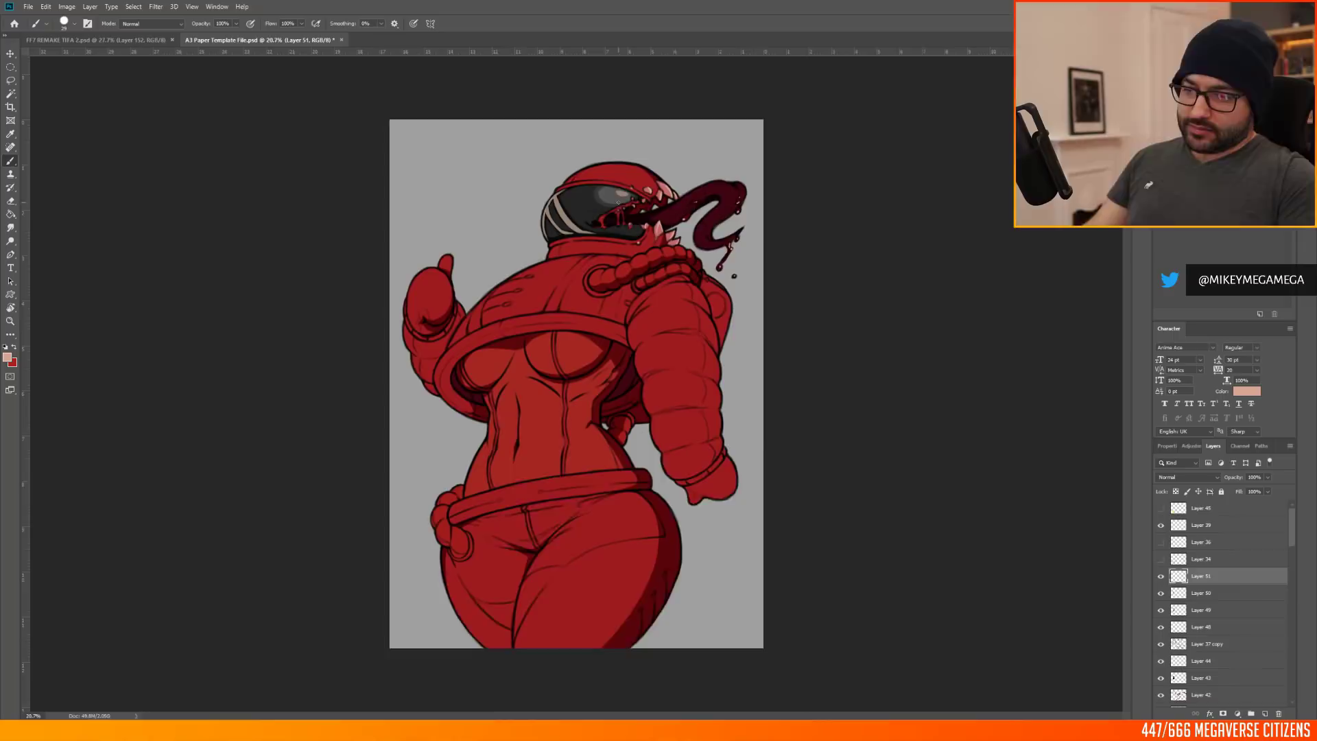
click(1263, 714)
click(1188, 477)
click(1171, 507)
click(8, 357)
click(1077, 227)
click(1032, 295)
click(1176, 206)
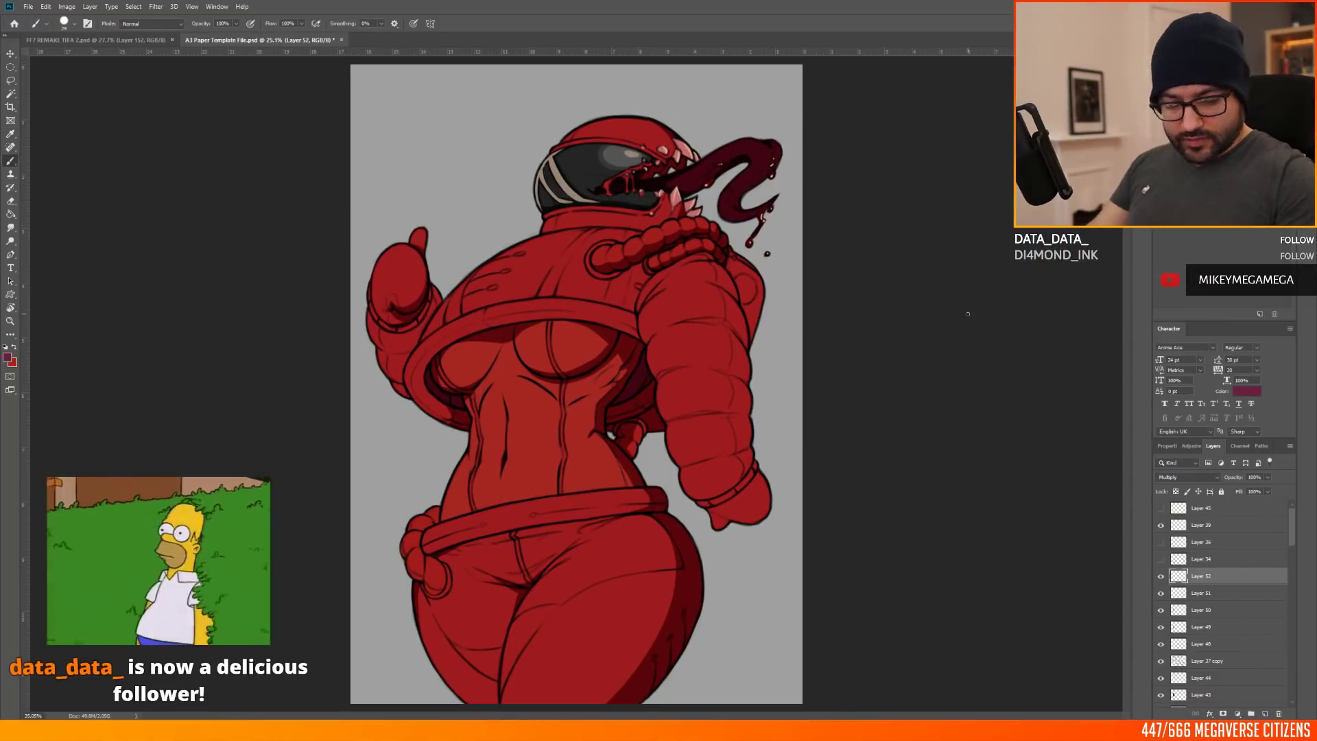
Step: Select the whole character silhouette using the Magic Wand on a lower layer and an inverted selection, with Layer 52 active again
right_click(565, 240)
drag(1291, 525, 1292, 542)
click(1200, 696)
key(w)
click(754, 603)
key(ctrl+shift+i)
click(1202, 576)
Step: Paint a broad magenta Multiply shadow over the helmet, tongue, shoulders and upper arm, and duplicate the shadow layer
key(b)
mouse_move(518, 251)
mouse_down()
mouse_move(642, 326)
mouse_move(749, 435)
mouse_move(649, 274)
mouse_move(623, 271)
mouse_move(749, 356)
mouse_up()
right_click(710, 237)
click(771, 257)
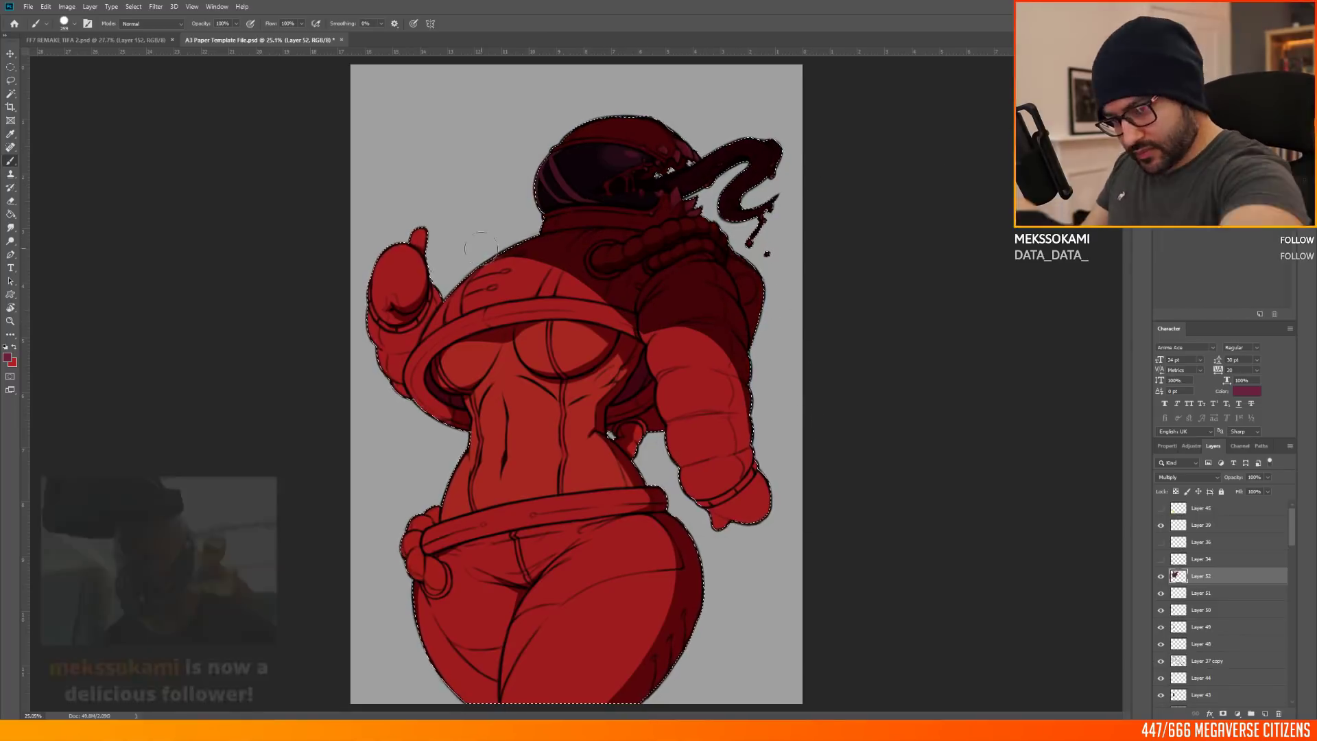
right_click(1176, 572)
click(1206, 185)
key(Return)
Step: Drop the selection and erase parts of the duplicated shadow around the head with a large soft eraser
key(m)
click(65, 206)
key(e)
right_click(638, 141)
click(74, 23)
click(247, 184)
click(74, 24)
right_click(658, 205)
click(728, 225)
click(861, 224)
right_click(705, 160)
click(810, 180)
click(854, 238)
drag(881, 159, 507, 113)
Step: Lower the eraser's opacity and lighten the shadow on Layer 52 around the tongue and helmet
click(1201, 593)
click(194, 23)
click(165, 35)
drag(782, 133, 658, 157)
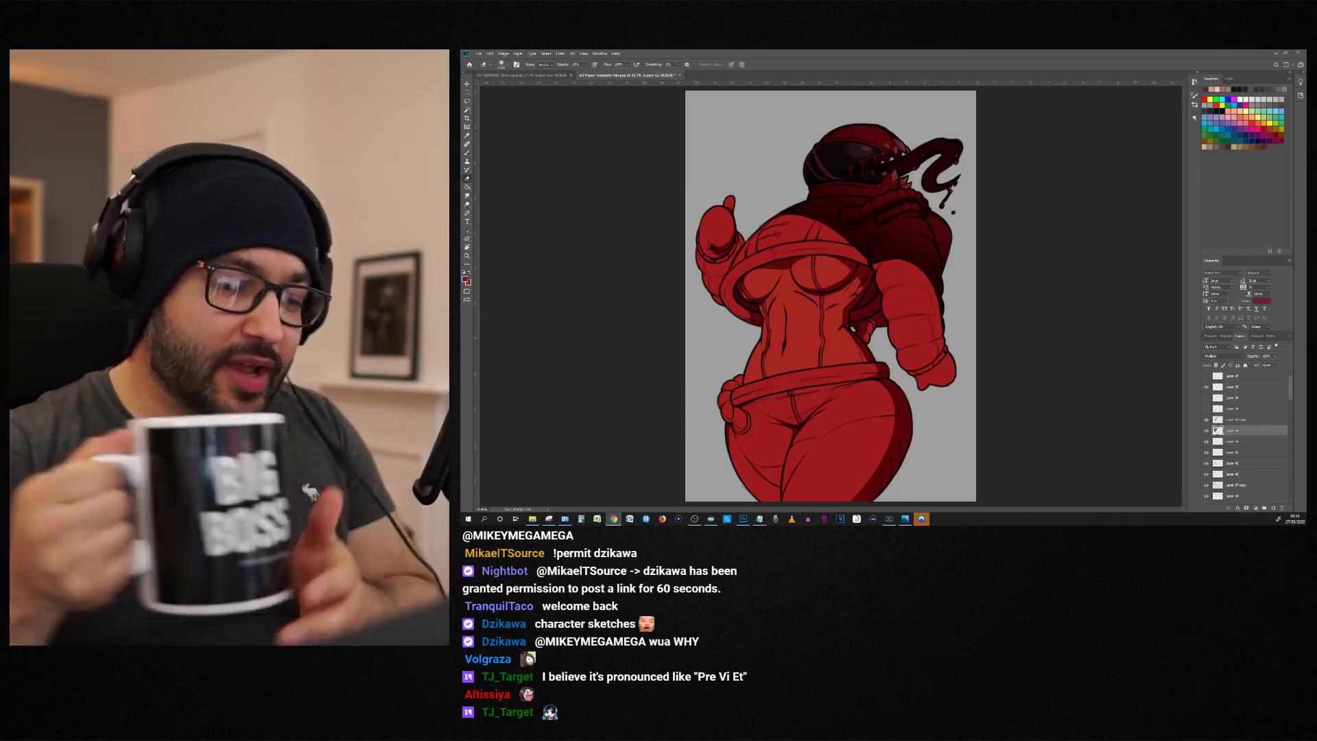
Step: Look at the shared pencil character sketches in the browser and at the other open painting of the barmaid
click(525, 76)
click(618, 76)
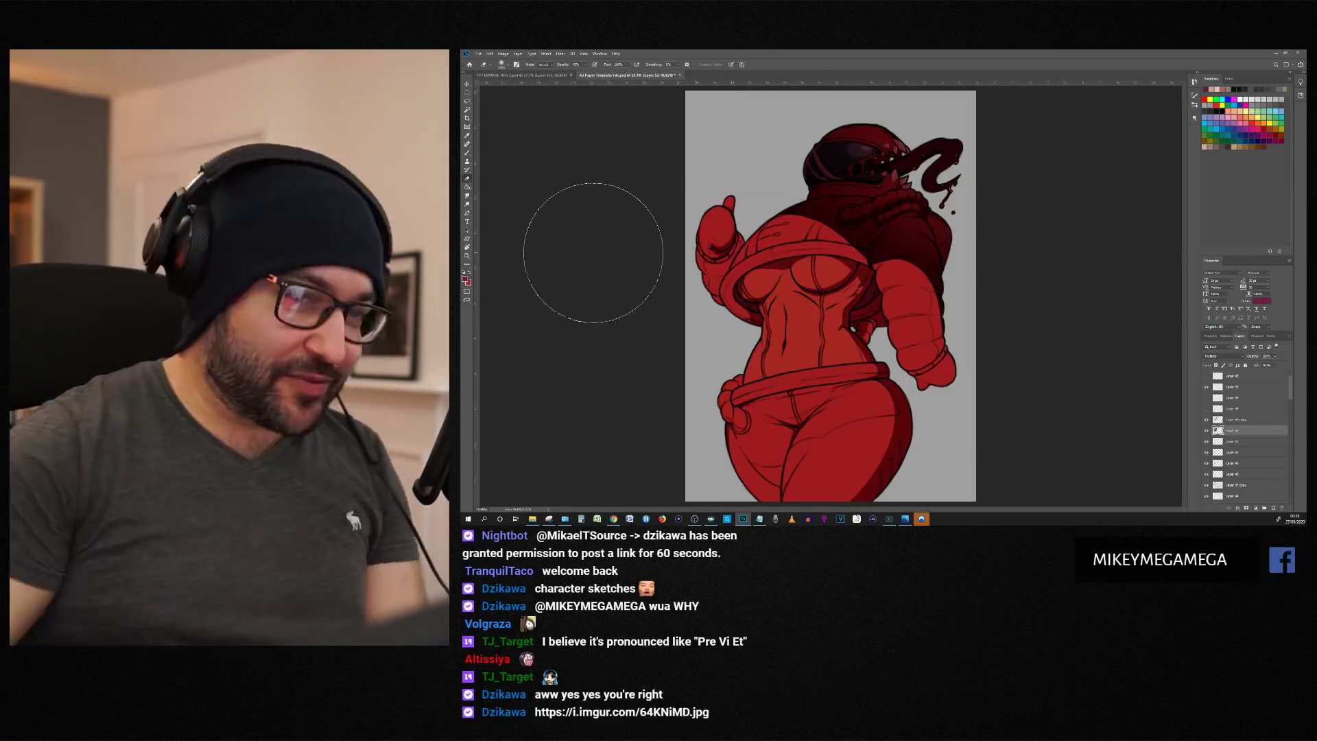
click(1285, 126)
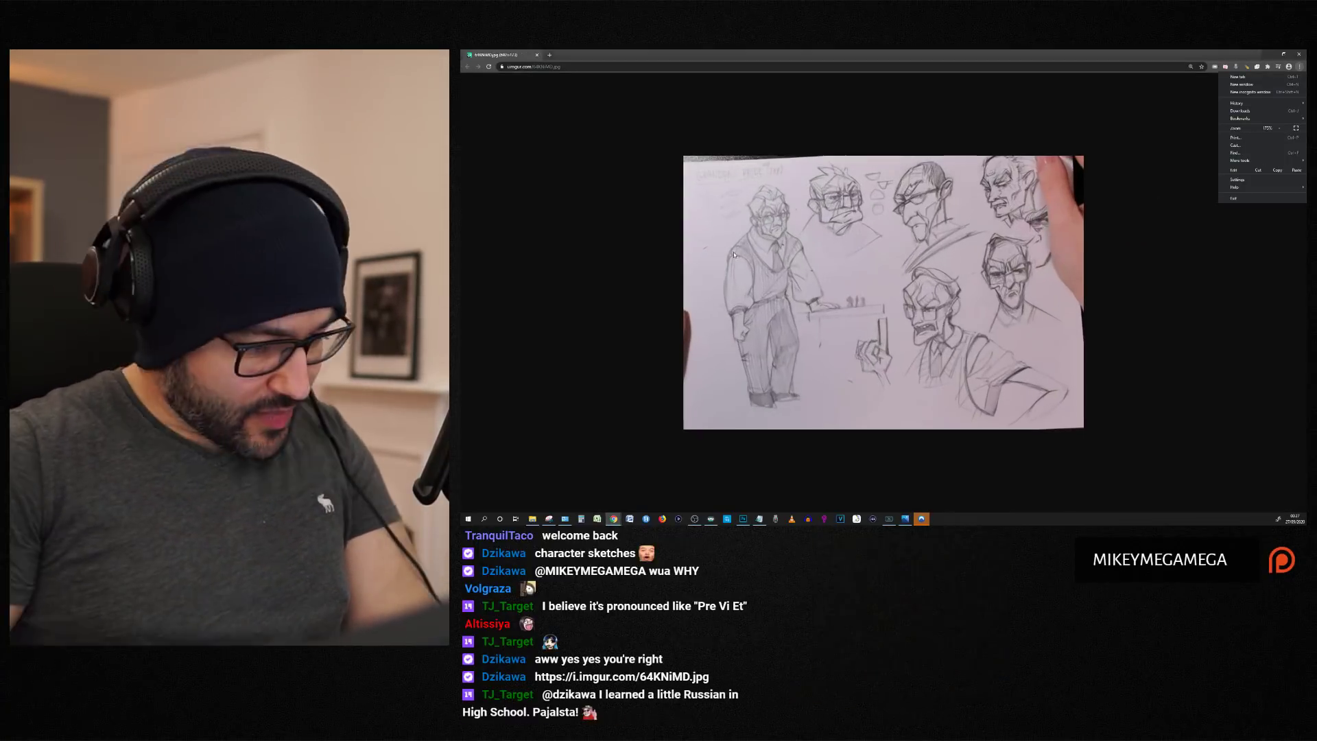
drag(520, 55, 621, 107)
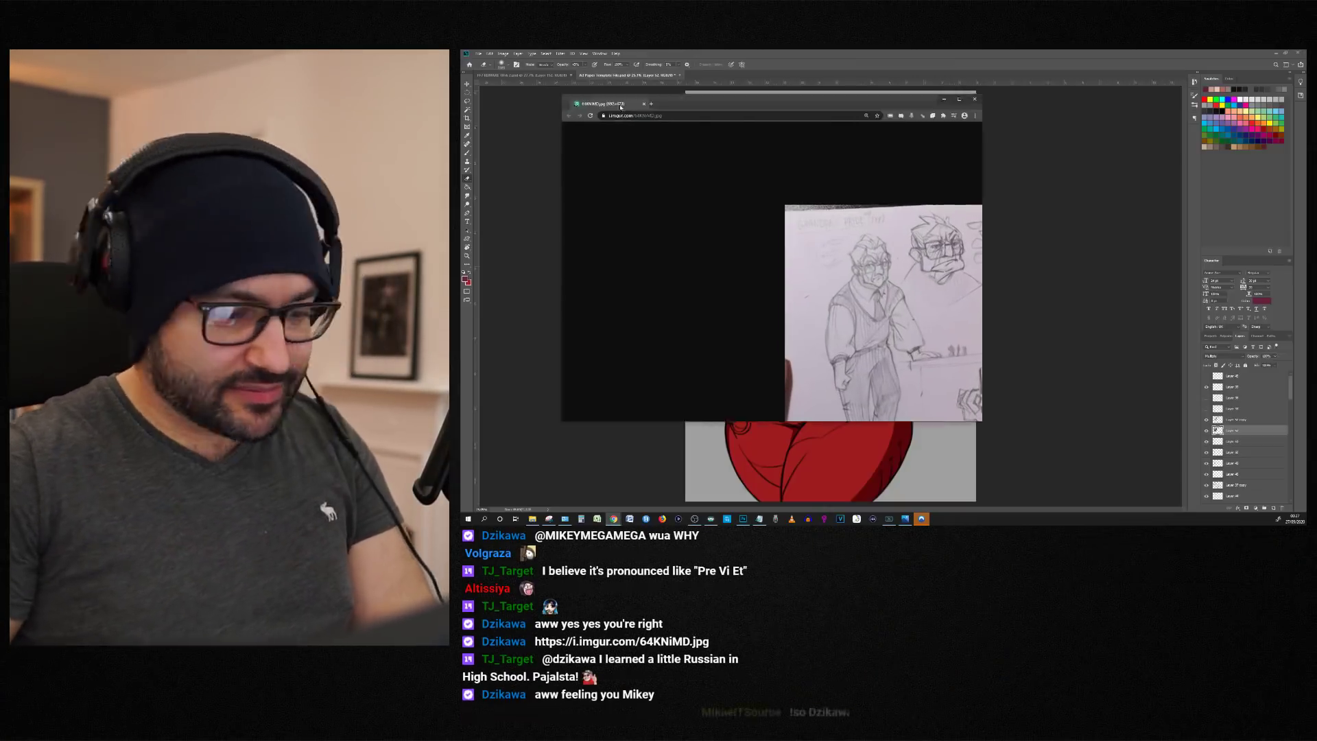
click(719, 75)
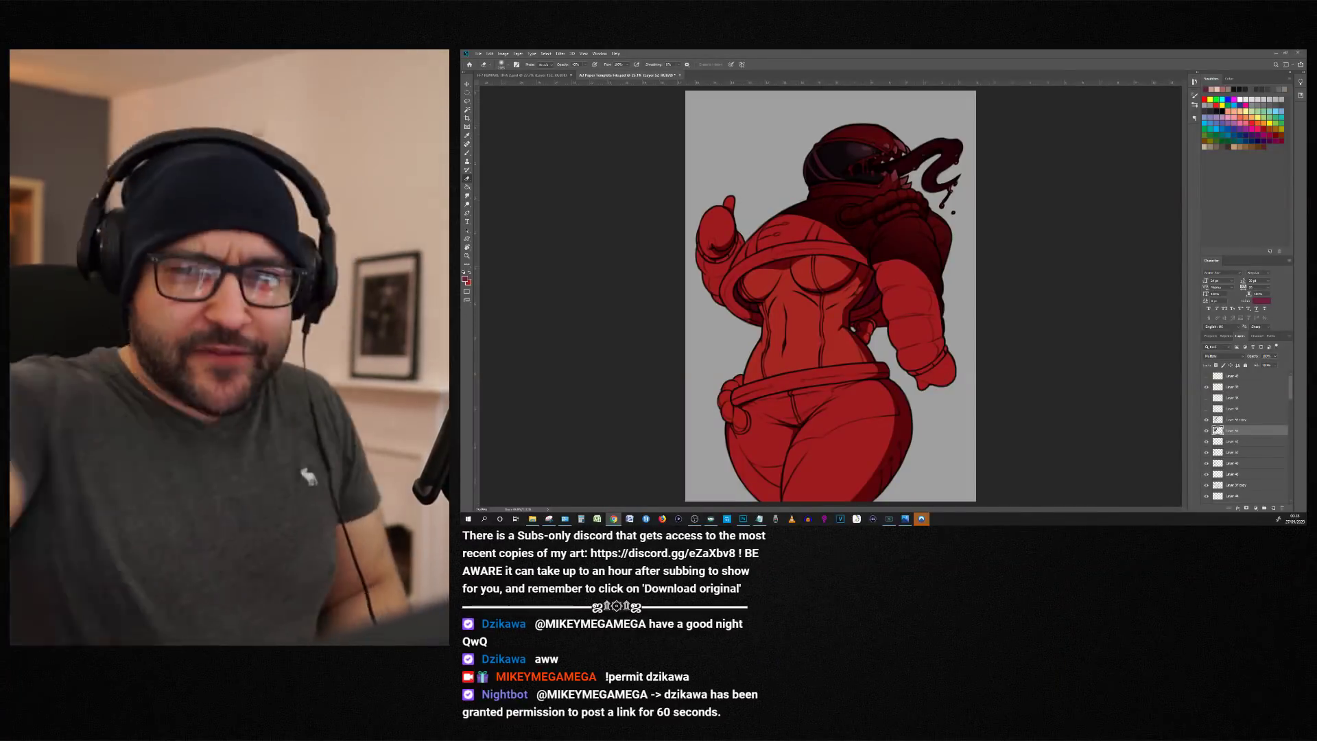
scroll(1009, 168, up, 5)
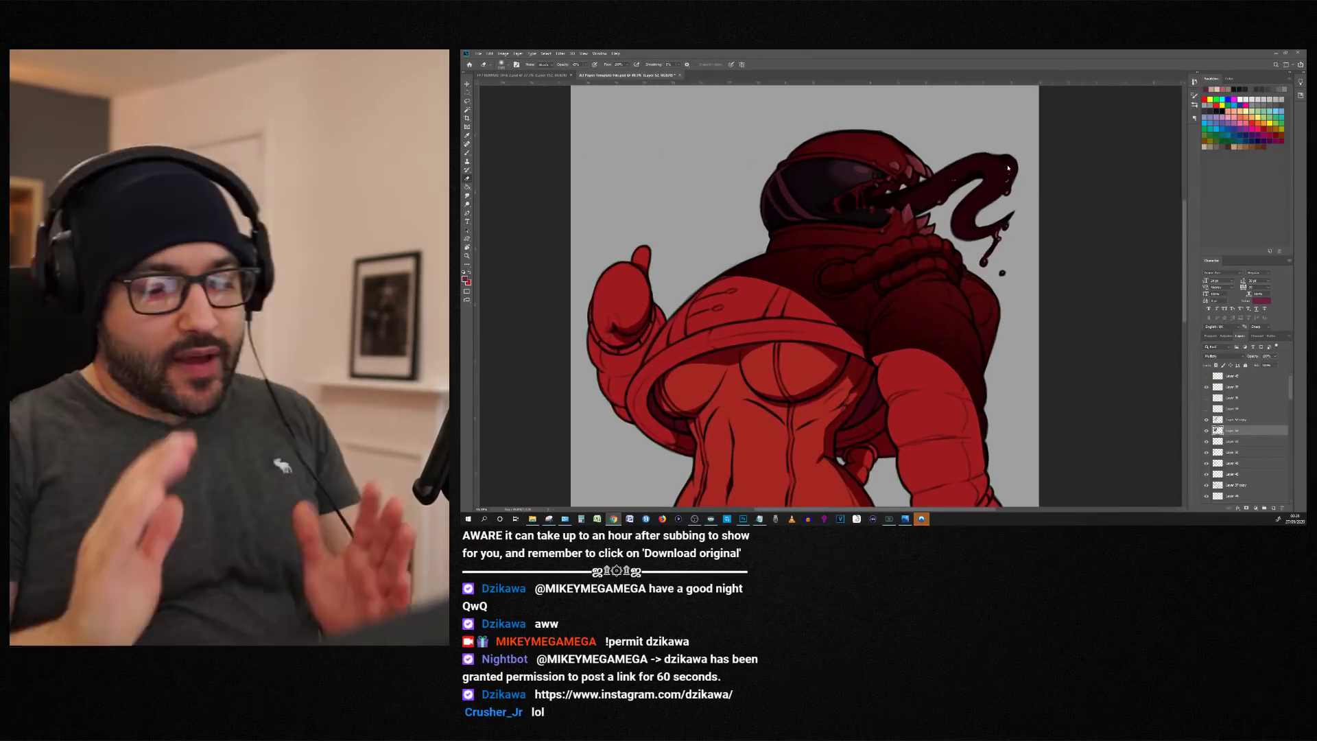
key(ctrl+Tab)
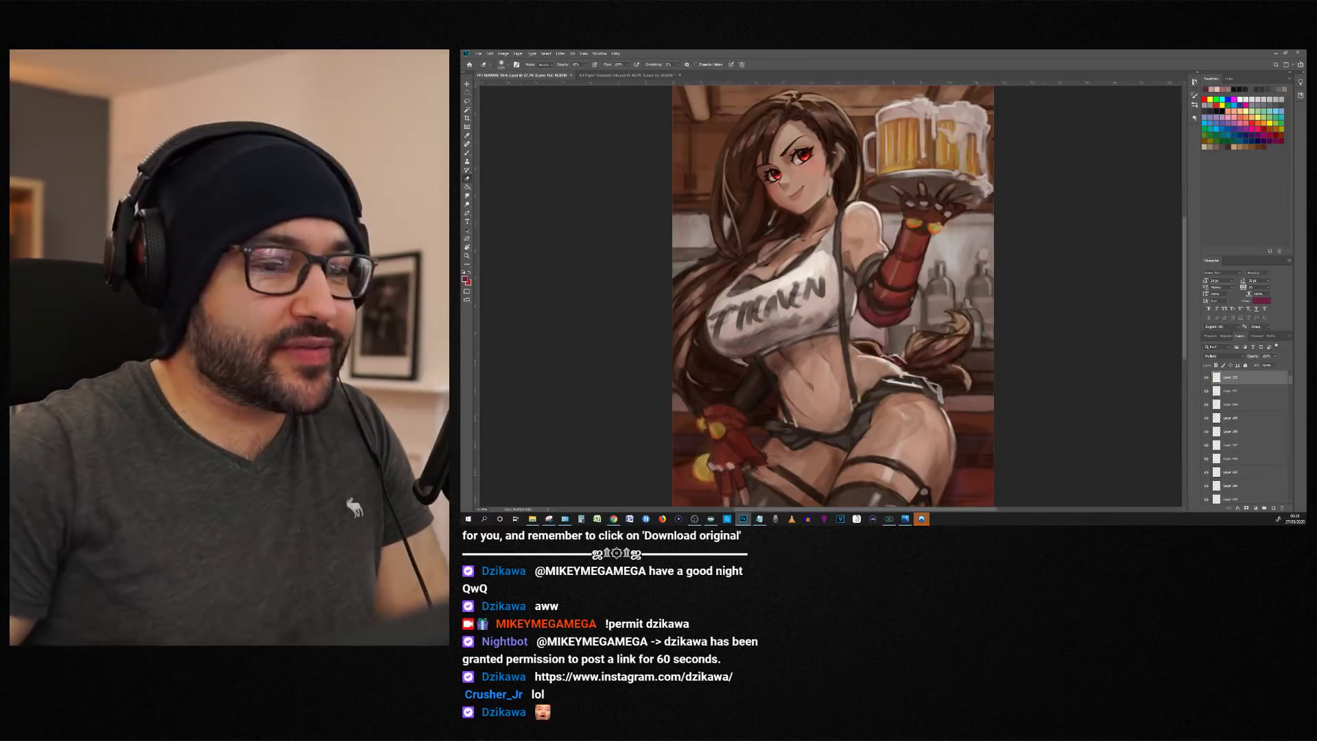
key(alt+Tab)
key(alt+Tab)
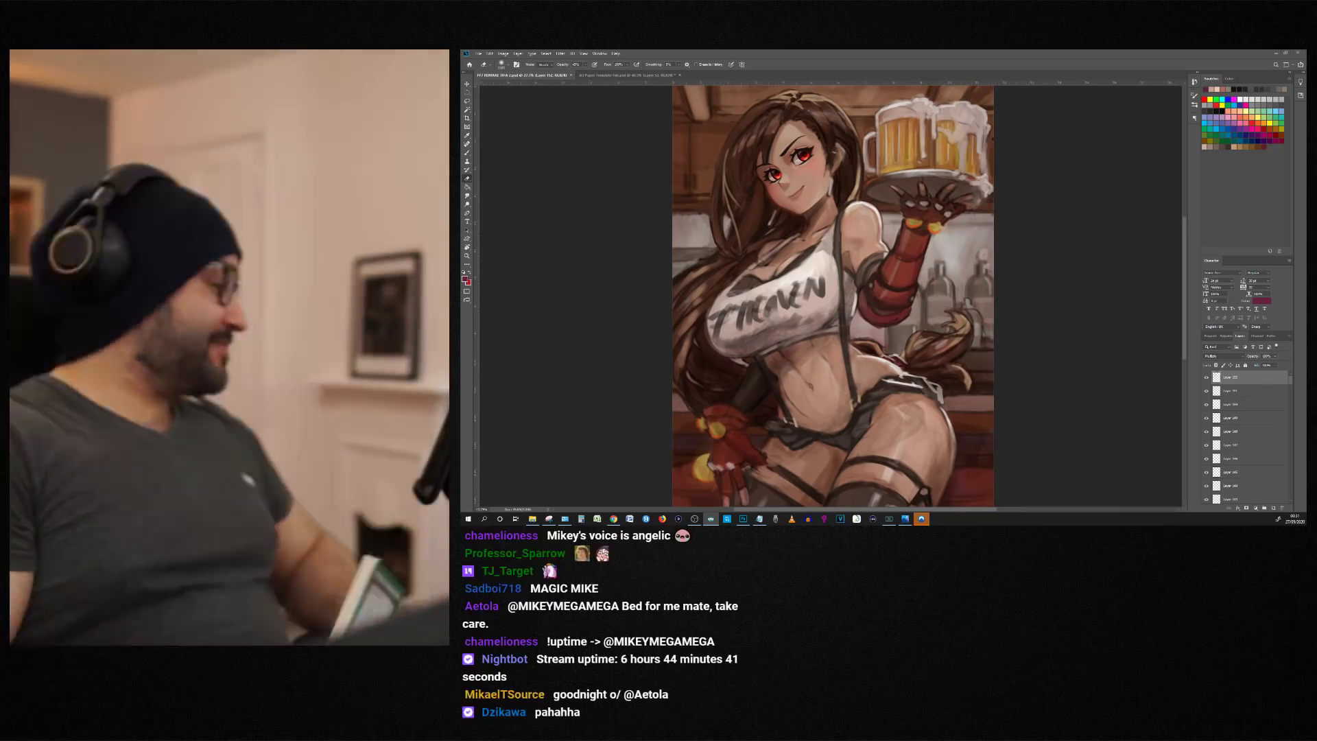
Step: Return to the A3 Paper Template document and slightly lower the opacity of Layer 52
click(626, 75)
key(m)
scroll(869, 134, down, 4)
scroll(869, 134, up, 3)
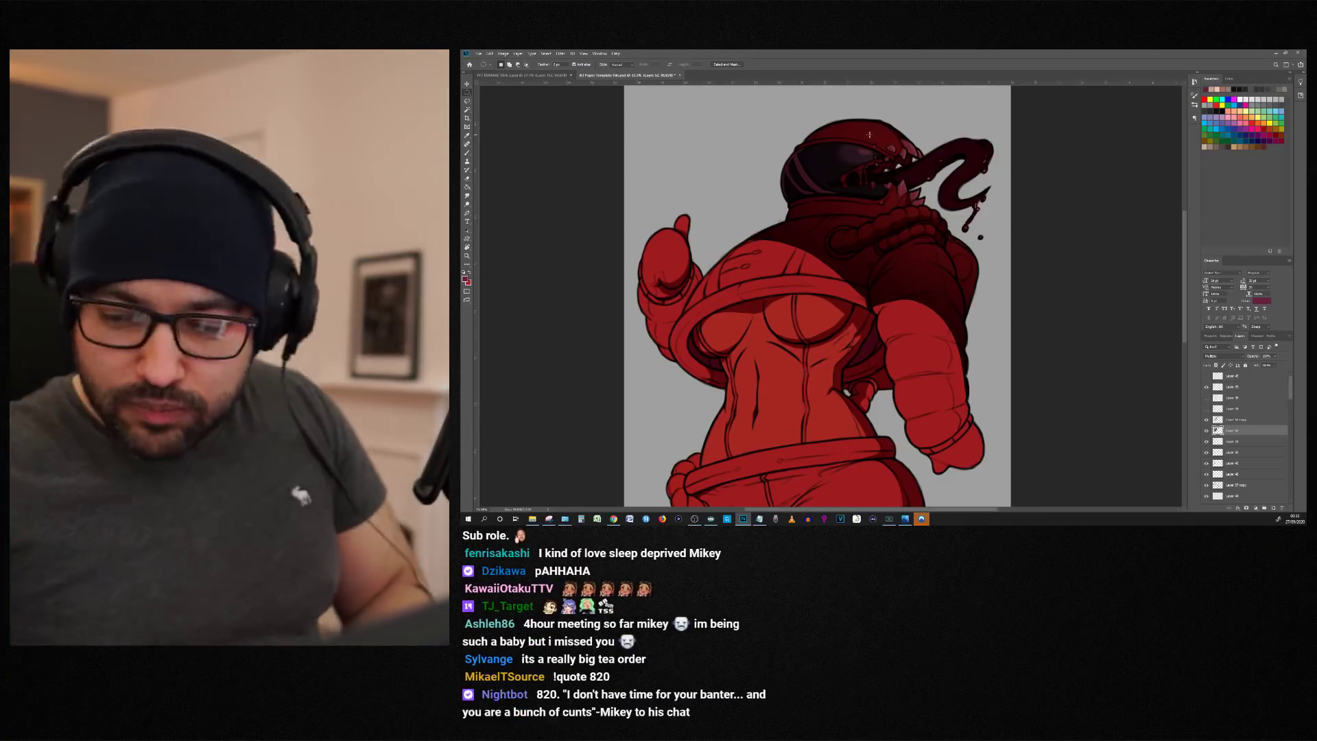
scroll(844, 241, down, 7)
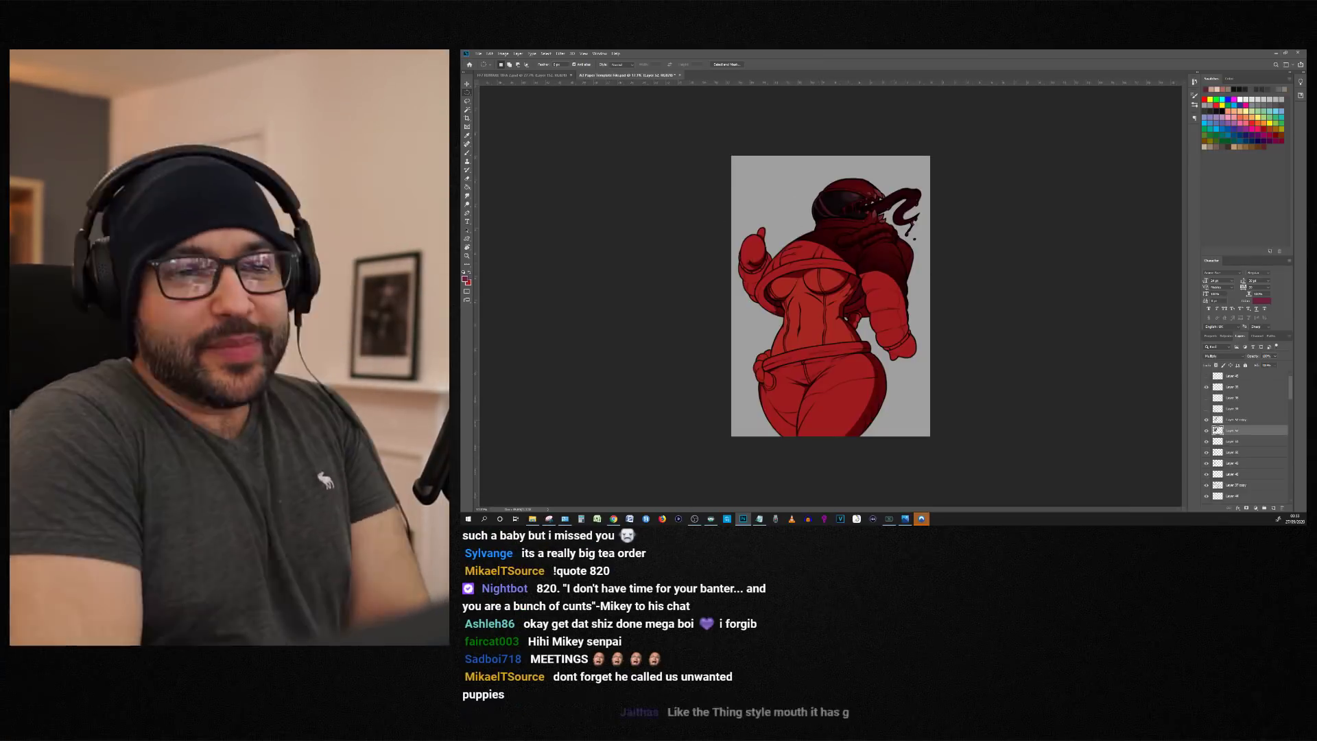
scroll(606, 240, up, 12)
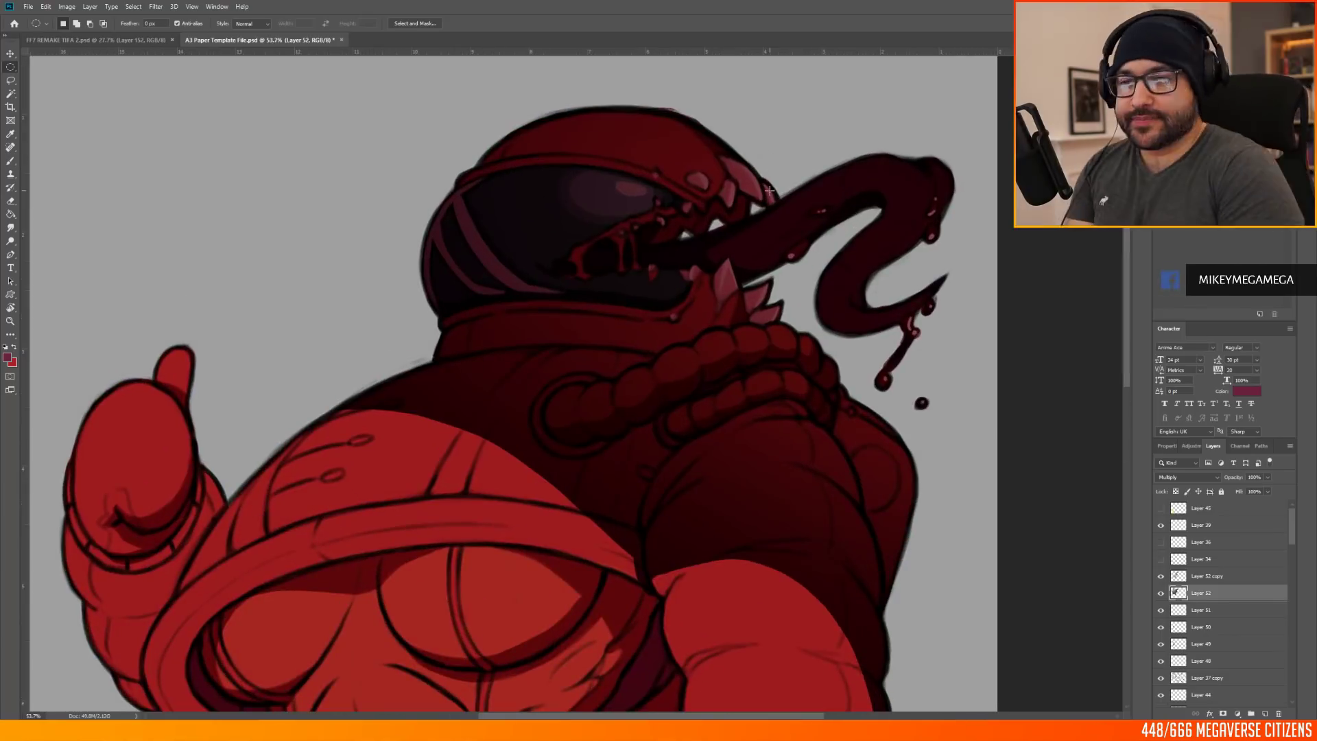
scroll(563, 295, down, 2)
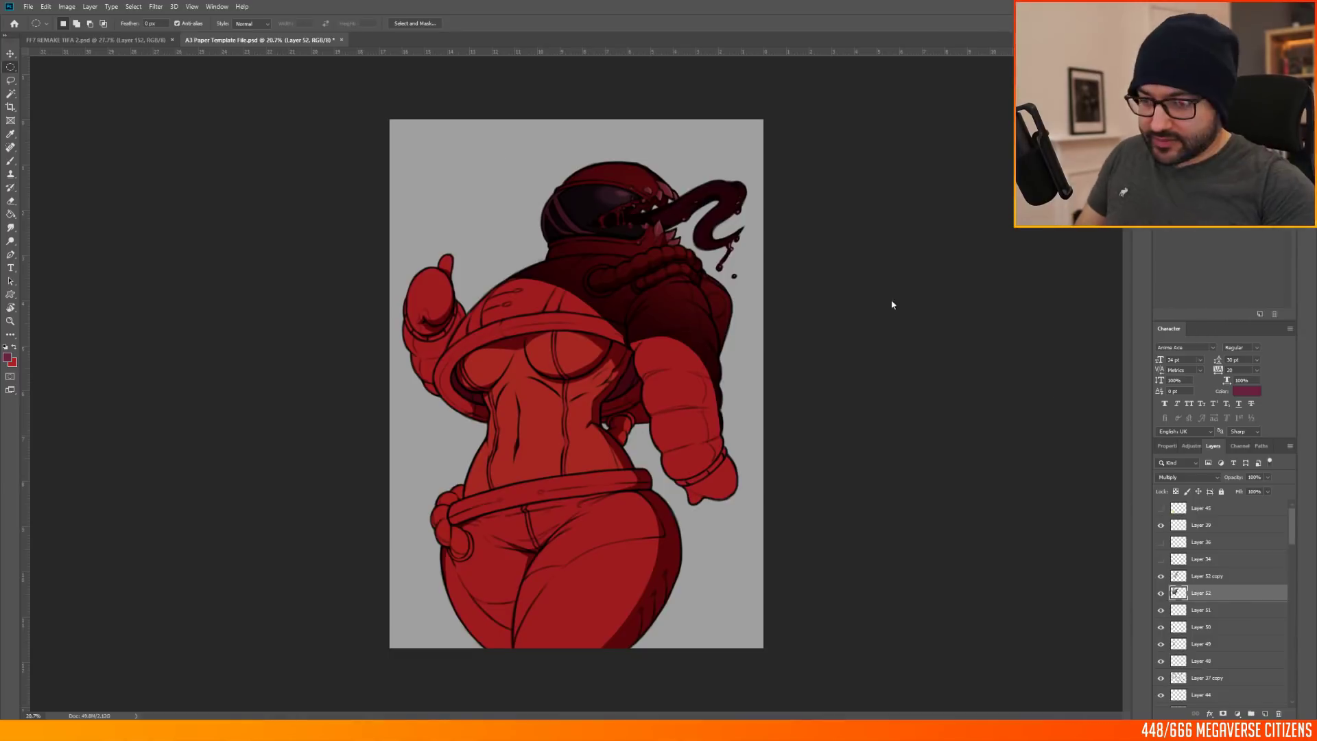
drag(1268, 492, 1261, 493)
scroll(711, 341, down, 5)
scroll(712, 341, up, 7)
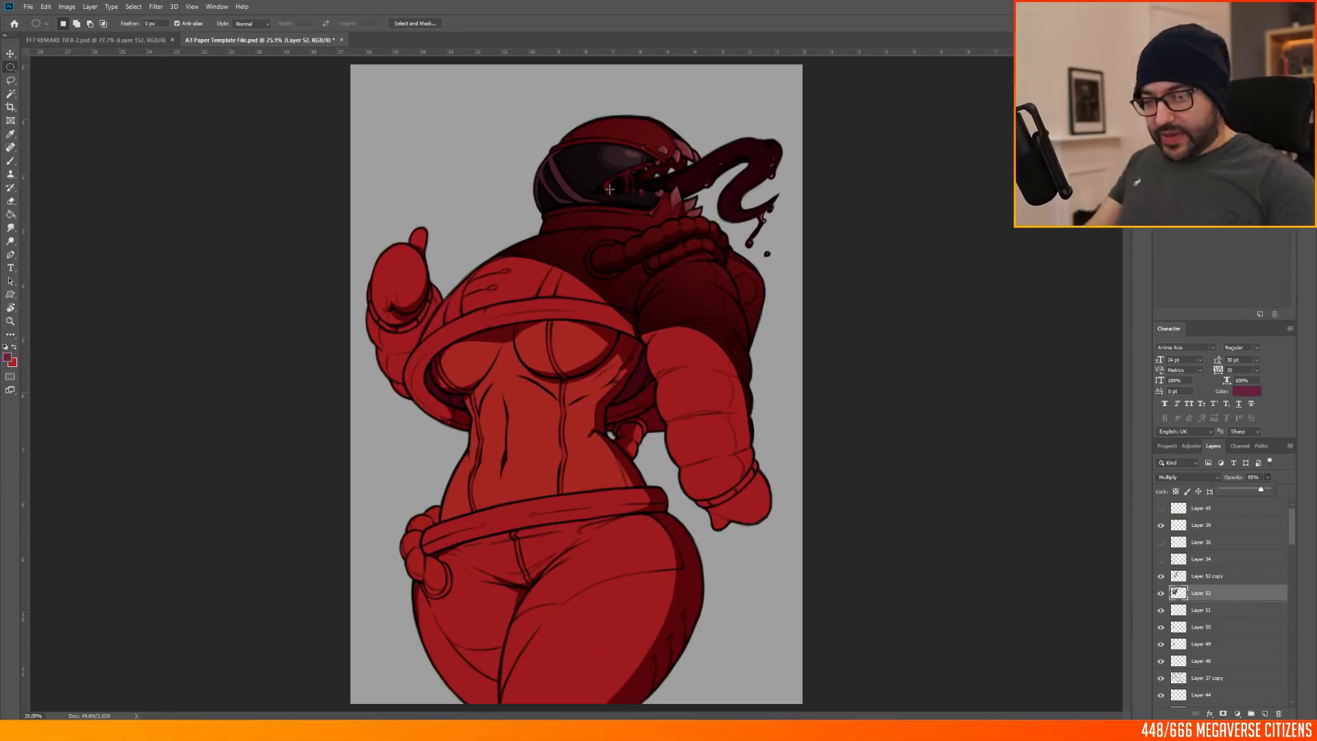
Step: Add a layer beneath the Layer 52 shadow and try a soft, reduced-opacity stroke of sampled red on the suit's upper chest
ctrl+click(1265, 713)
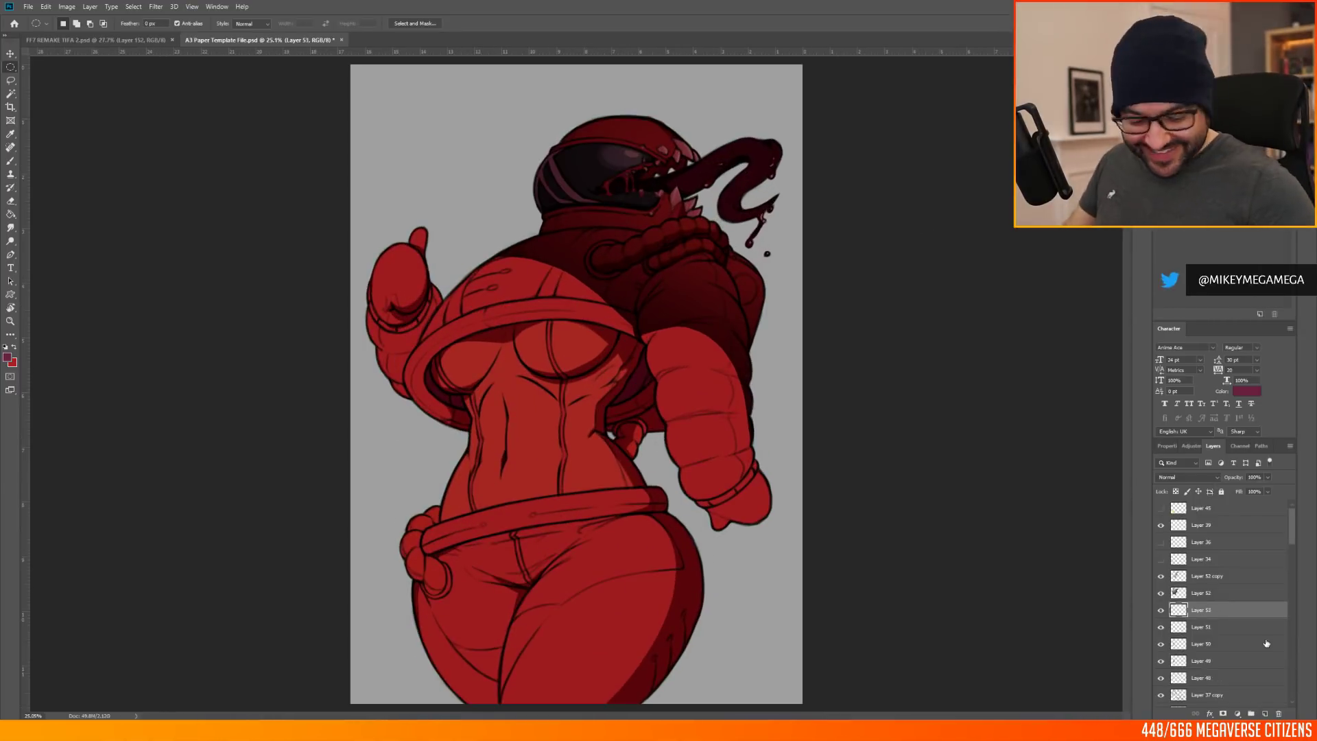
key(b)
key(bracketleft)
key(bracketleft)
key(bracketleft)
key(bracketleft)
key(bracketleft)
key(bracketleft)
alt+click(539, 339)
right_click(613, 292)
drag(236, 24, 211, 38)
right_click(548, 263)
drag(639, 289, 653, 289)
drag(492, 254, 518, 248)
key(ctrl+z)
Step: Select the character silhouette from a lower layer with the Magic Wand and add a new layer above Layer 53
mouse_move(1292, 526)
mouse_down()
mouse_move(1293, 554)
mouse_move(1292, 522)
mouse_up()
click(1206, 640)
key(w)
click(763, 597)
click(1205, 610)
click(1265, 714)
Step: Choose an orange foreground and brush a soft, reduced-opacity glow along the shadow's edge on the chest and down the foreground arm
key(b)
click(7, 358)
click(1076, 340)
click(1026, 247)
click(1168, 213)
right_click(725, 273)
drag(830, 300, 816, 300)
drag(236, 23, 232, 37)
mouse_move(540, 259)
mouse_down()
mouse_move(496, 254)
mouse_move(606, 307)
mouse_up()
mouse_move(652, 336)
mouse_down()
mouse_move(728, 359)
mouse_move(753, 463)
mouse_up()
Step: Add a layer above Layer 52 copy, switch to the Gradient tool and set white as one of its colours
scroll(662, 494, down, 7)
scroll(662, 494, up, 6)
click(1207, 576)
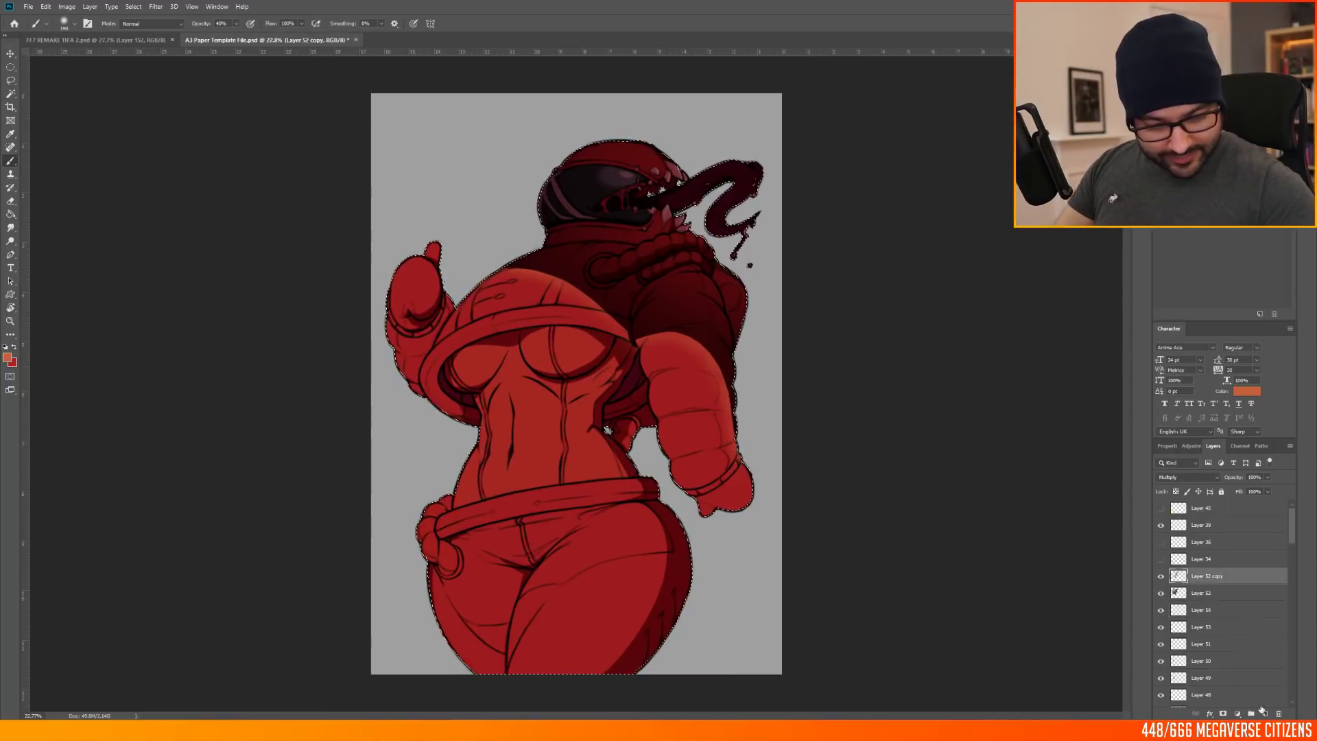
click(1265, 714)
right_click(10, 214)
click(62, 215)
key(x)
click(7, 357)
click(937, 209)
click(1167, 213)
Step: Draw a dark magenta to white gradient across the selected character from the lower legs up towards the tongue
drag(448, 659, 574, 309)
click(14, 347)
drag(501, 691, 548, 398)
drag(494, 697, 590, 270)
drag(450, 700, 747, 224)
Step: Set the gradient layer to Multiply and reduce its opacity
click(1188, 477)
click(1168, 503)
drag(1268, 477, 1252, 492)
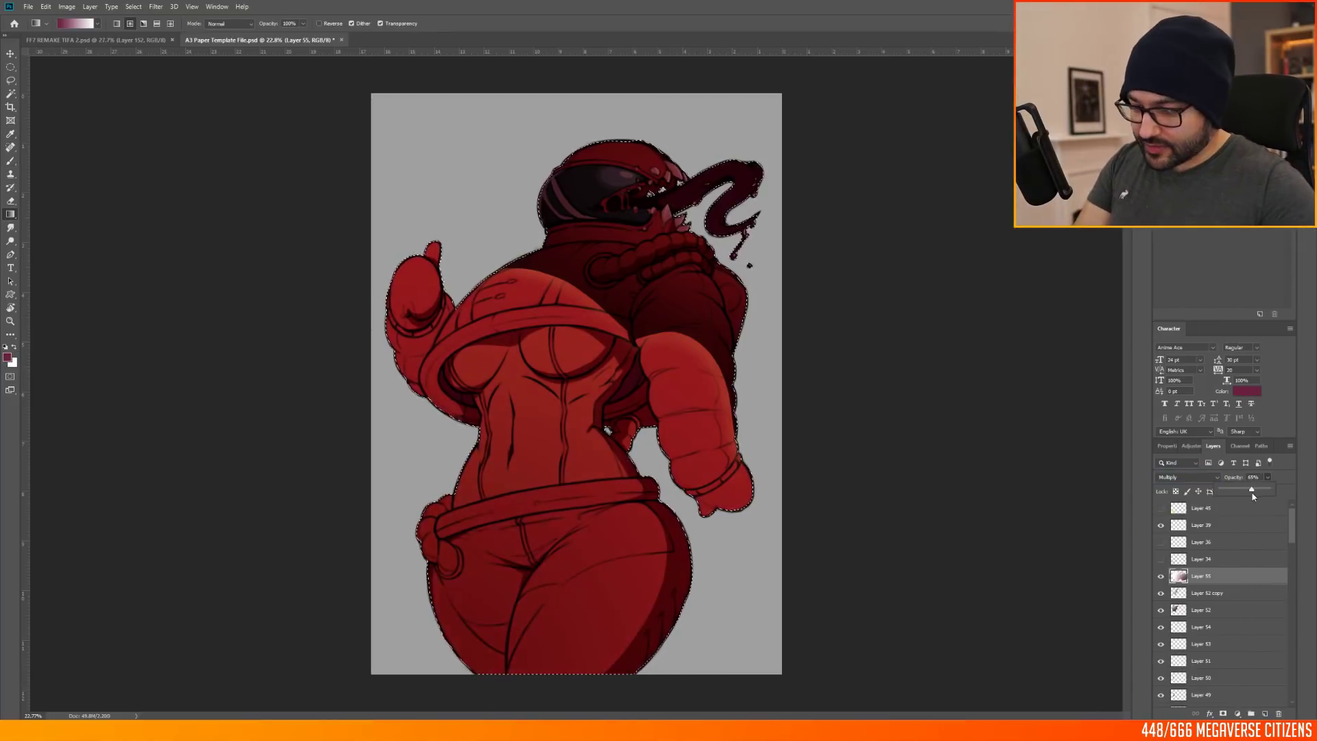
Step: Hide the gradient layer, clear the selection and switch back to the Brush tool
click(1161, 577)
scroll(686, 583, down, 5)
scroll(645, 514, up, 7)
scroll(638, 514, down, 3)
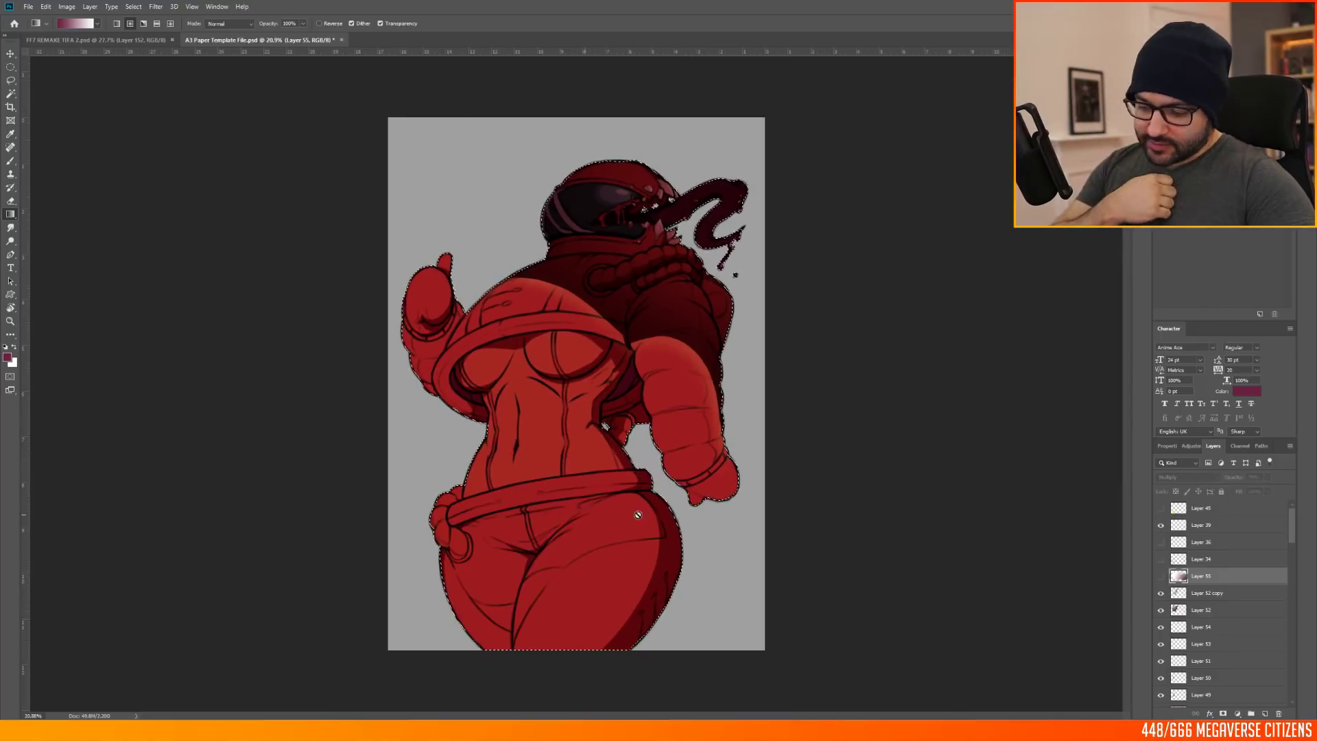
scroll(662, 411, up, 4)
key(ctrl+d)
key(b)
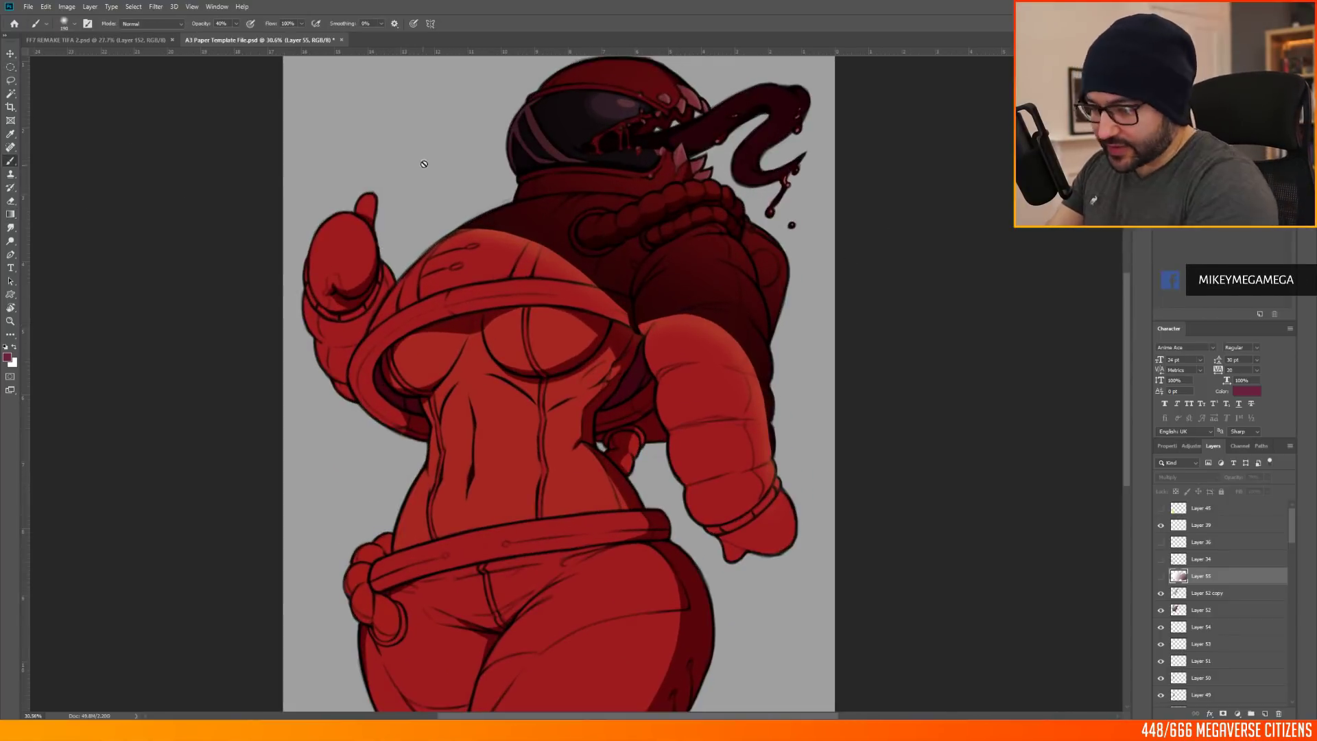
Step: Add a new Multiply layer above the hidden gradient layer and hide it
scroll(1125, 319, down, 3)
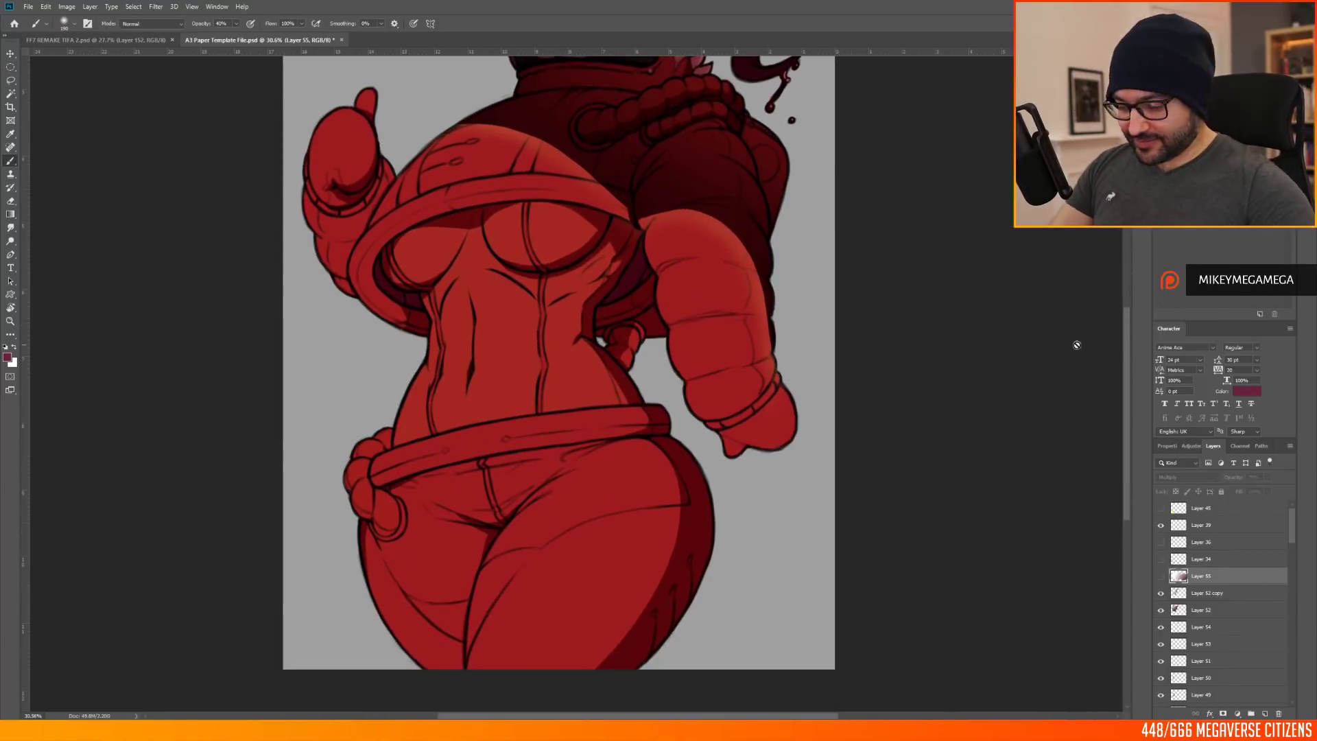
scroll(1076, 344, down, 1)
click(1234, 525)
scroll(765, 295, down, 2)
scroll(767, 331, up, 1)
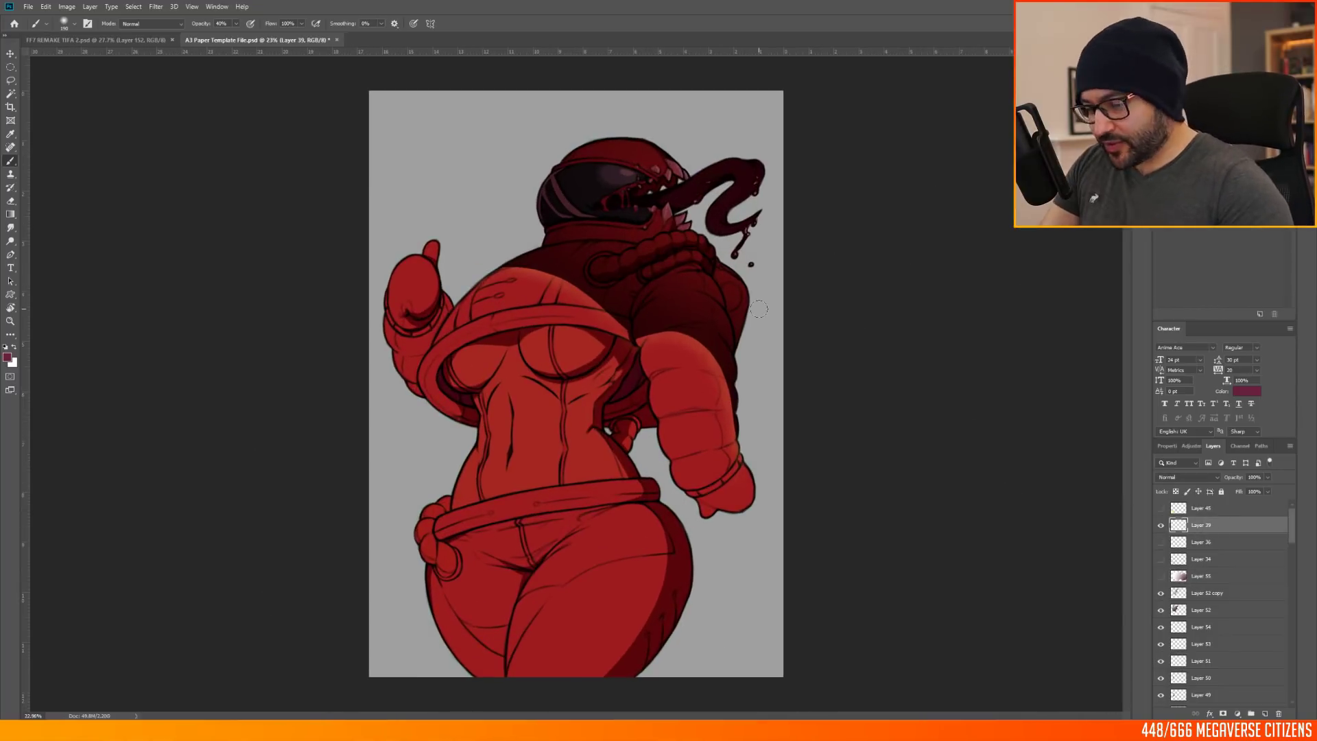
click(1221, 576)
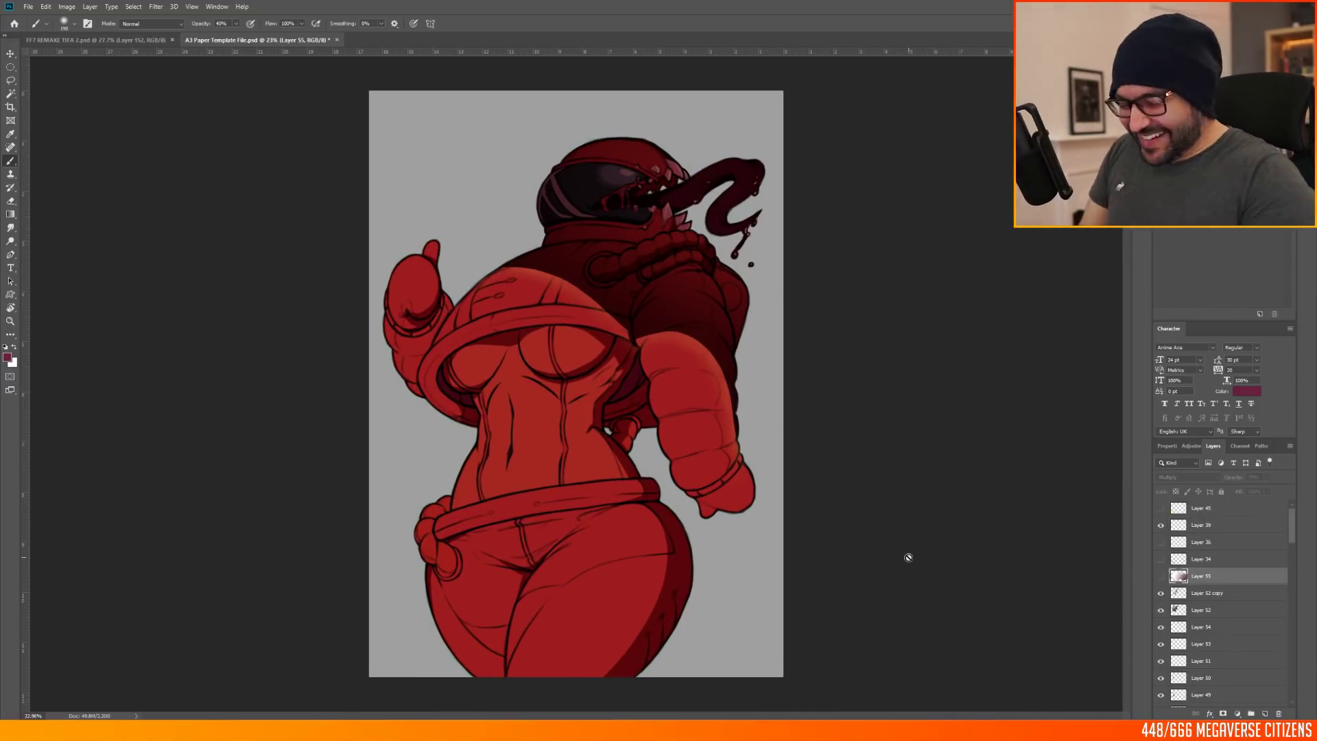
click(1265, 714)
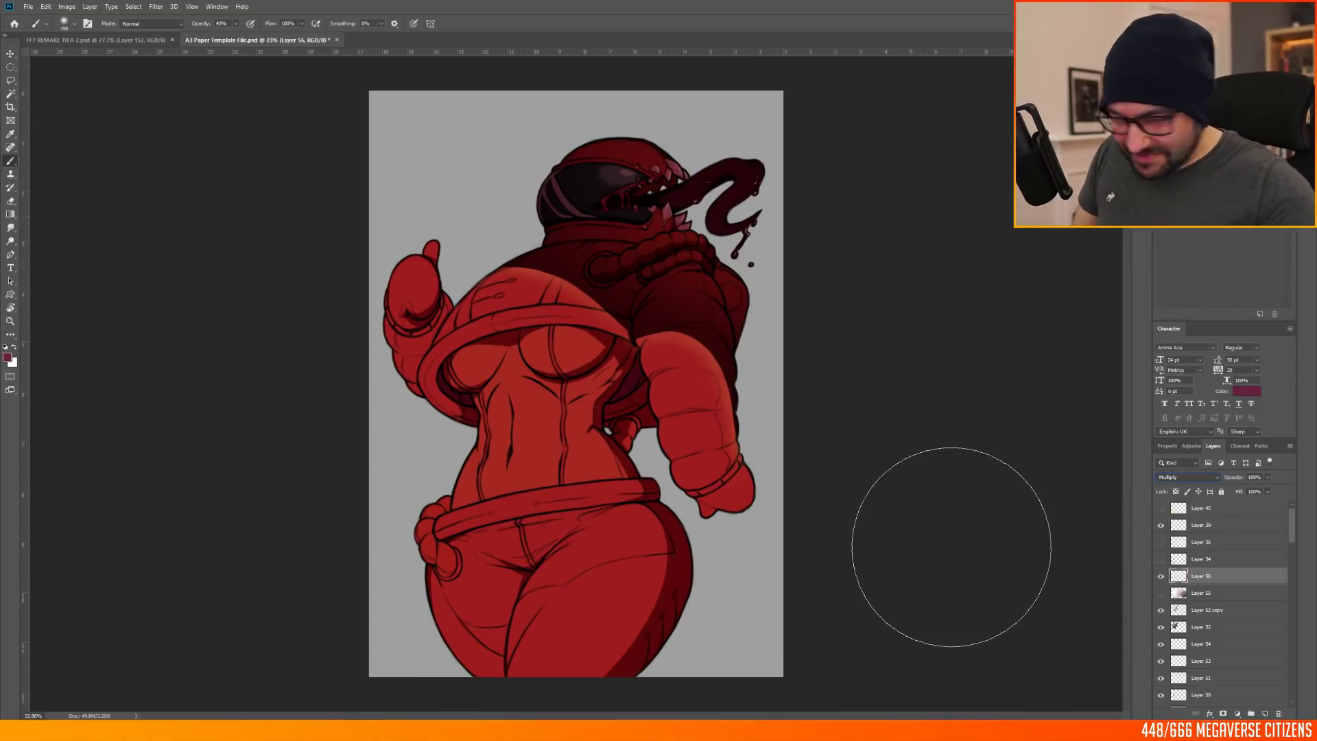
key(m)
scroll(526, 348, down, 3)
scroll(527, 348, up, 3)
scroll(527, 348, up, 1)
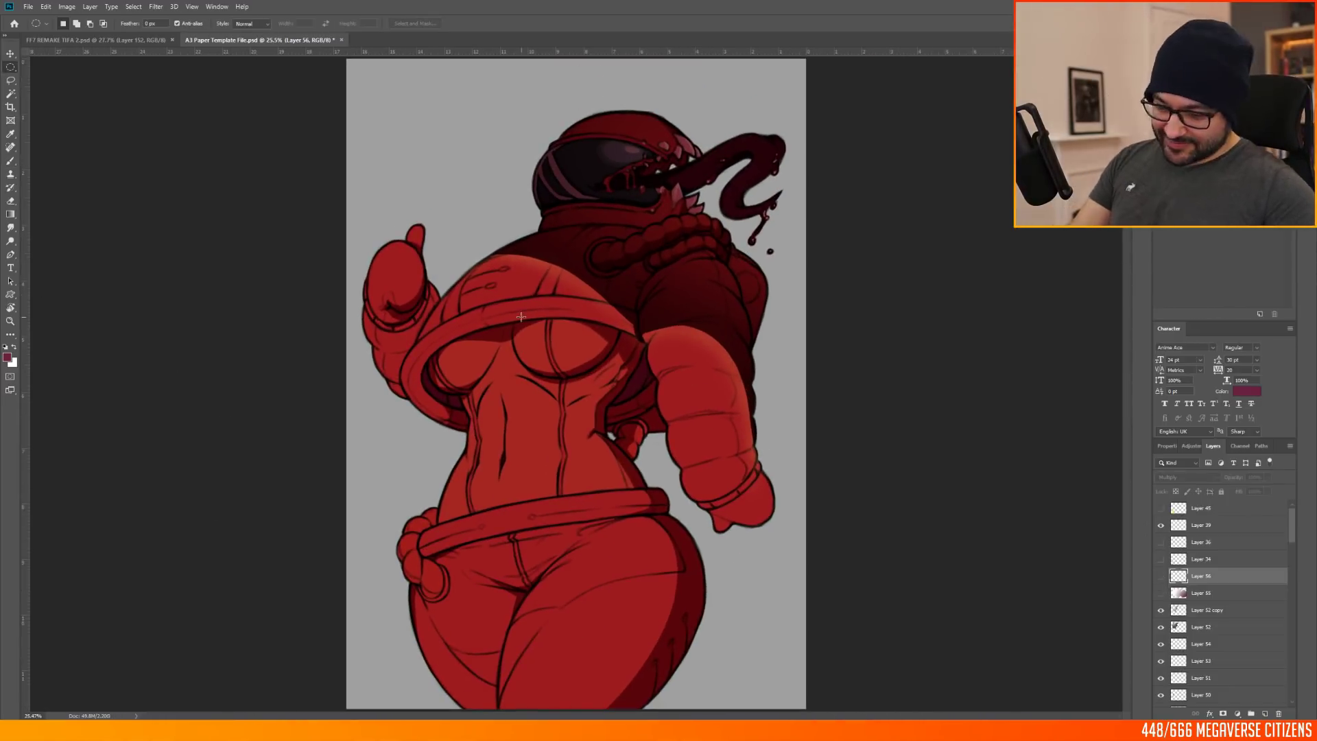
Step: Add another new layer set to Multiply and ready a brush for shading on it
scroll(559, 400, down, 1)
click(1265, 713)
click(1188, 477)
click(1176, 500)
key(b)
right_click(512, 235)
right_click(543, 297)
Step: Select the character's silhouette with the Magic Wand, add a new layer above the hidden gradient layer and enlarge the Mikey soft brush
mouse_move(1292, 531)
mouse_down()
mouse_move(1293, 581)
mouse_move(1293, 528)
mouse_up()
click(1202, 588)
key(w)
click(1200, 612)
click(1265, 714)
key(b)
right_click(518, 234)
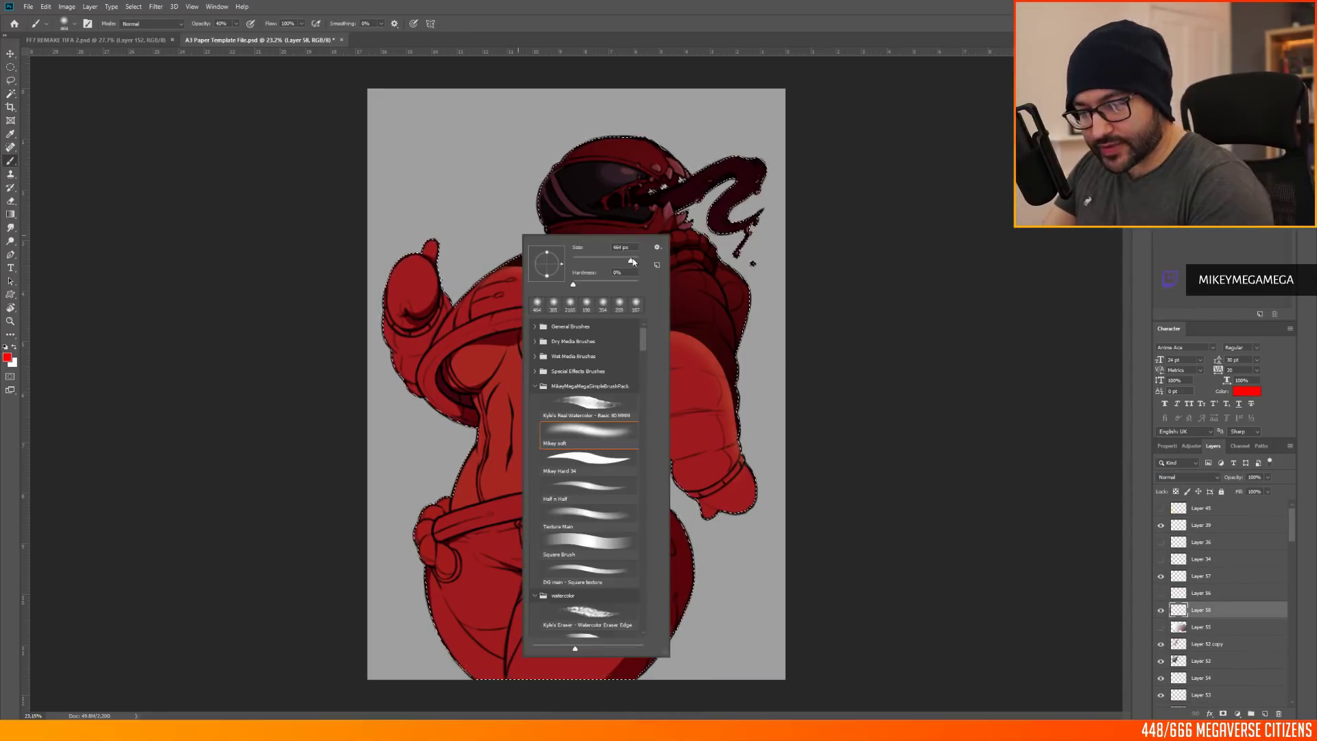
drag(634, 262, 635, 262)
Step: Set the new layer to Multiply and softly shade the torso below the cropped jacket with a muted red
click(1189, 477)
click(1176, 500)
click(7, 358)
click(1019, 261)
click(1175, 211)
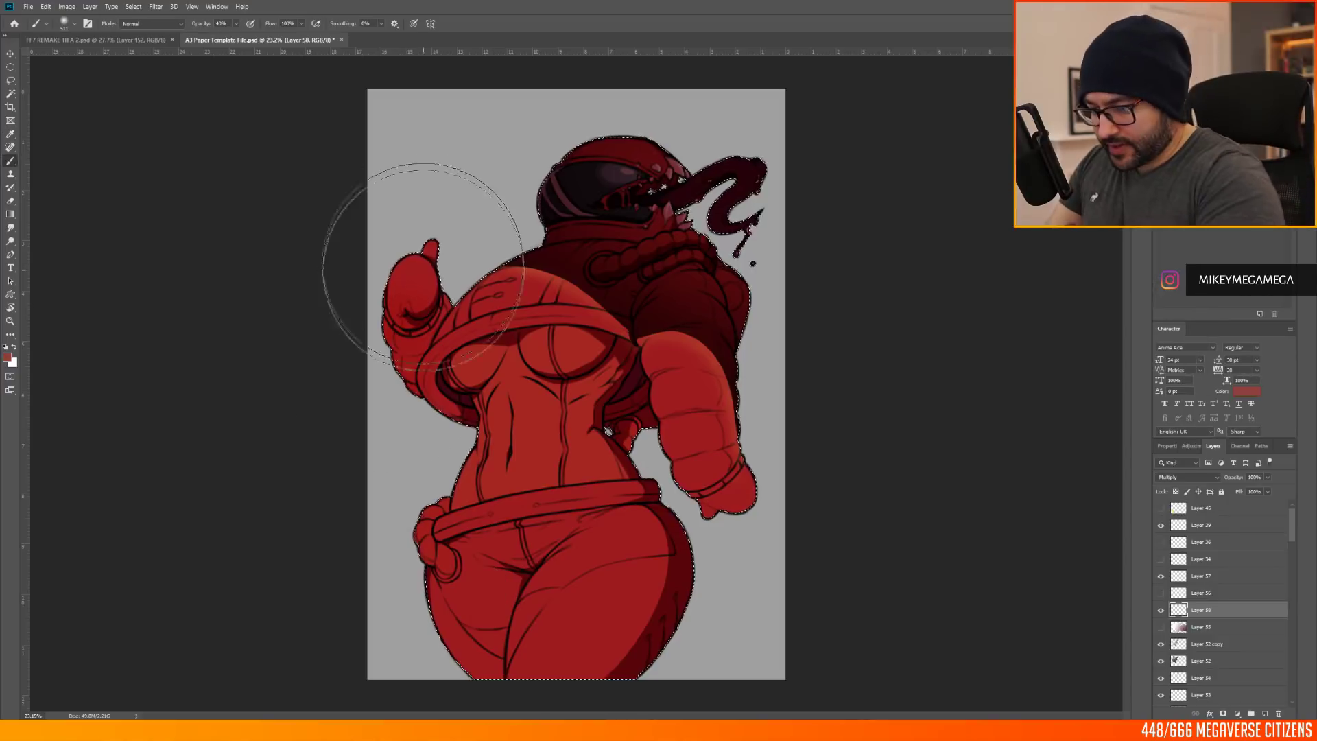
mouse_move(609, 353)
mouse_down()
mouse_move(598, 405)
mouse_move(580, 357)
mouse_up()
drag(504, 351, 461, 359)
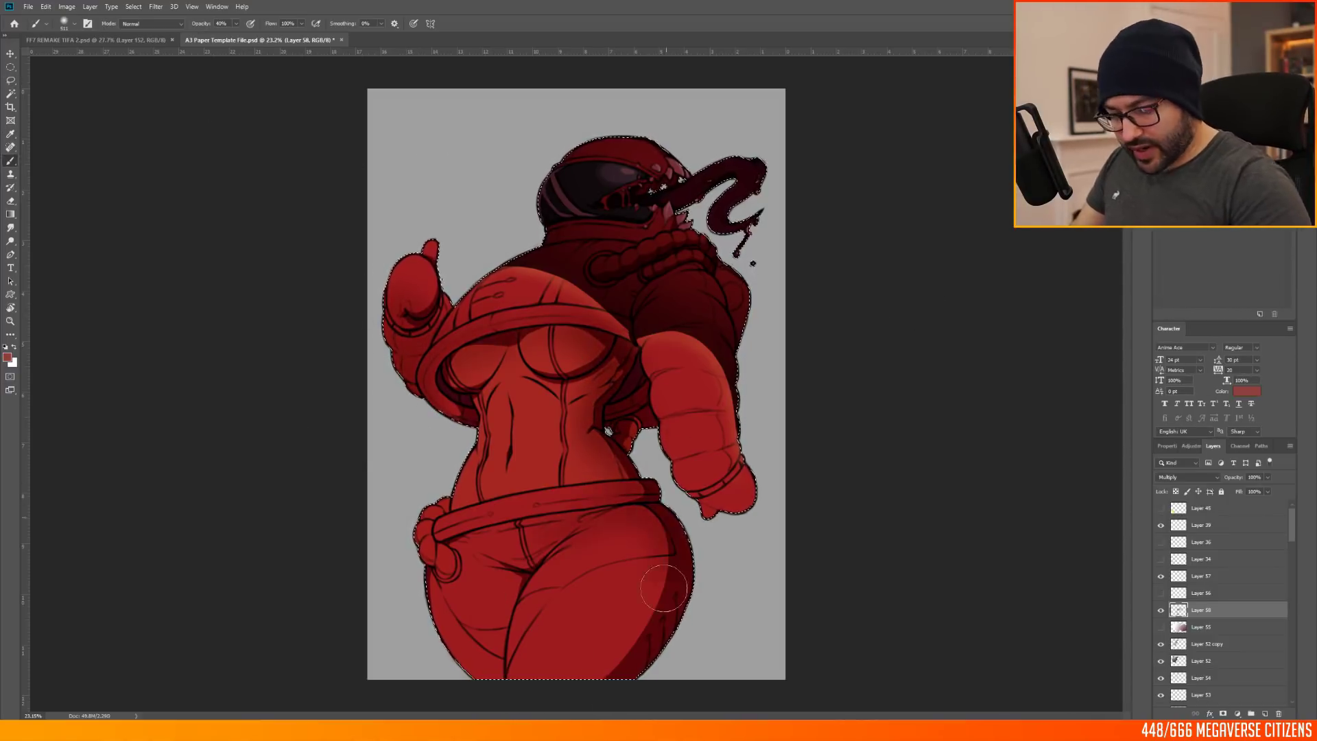
Step: Lasso the rear thigh, shade its inner edge with the muted red, clear the selection and save the file
key(l)
mouse_move(506, 685)
mouse_down()
mouse_move(549, 566)
mouse_move(446, 694)
mouse_up()
key(b)
drag(518, 590, 493, 694)
key(ctrl+d)
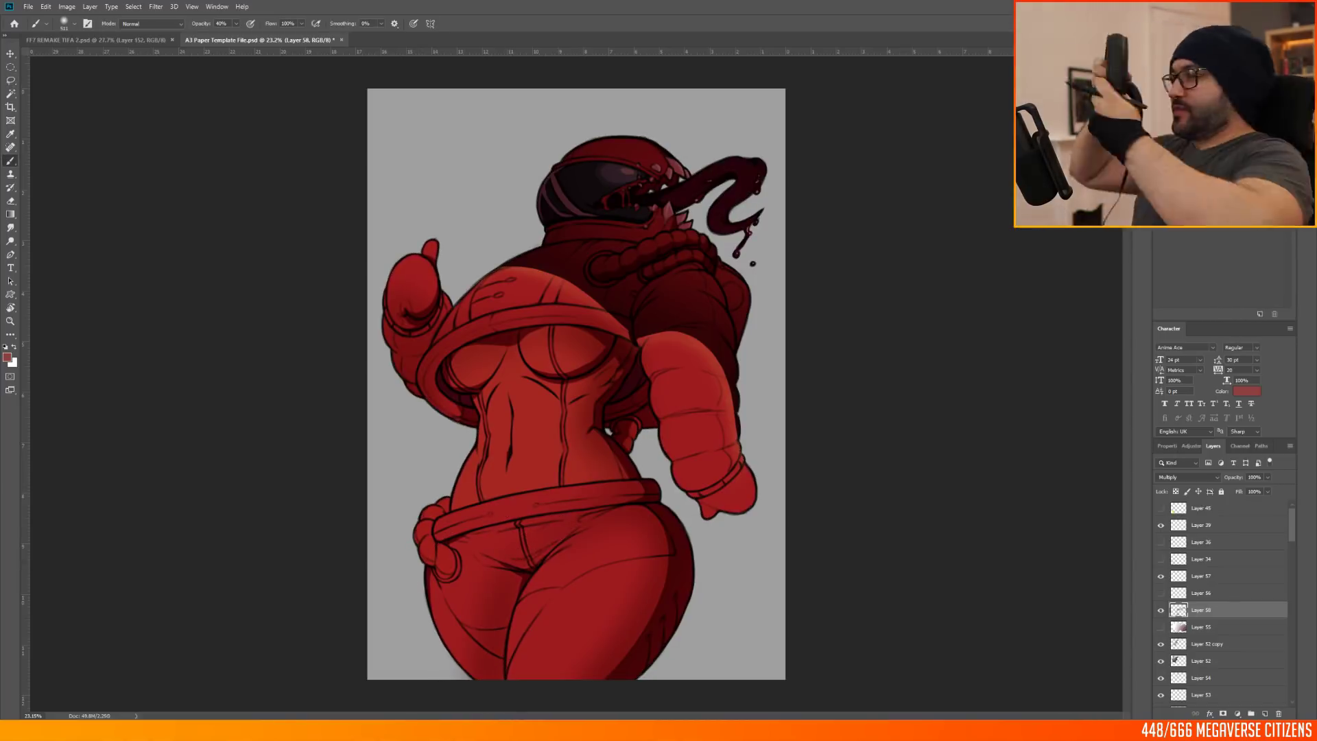
key(ctrl+s)
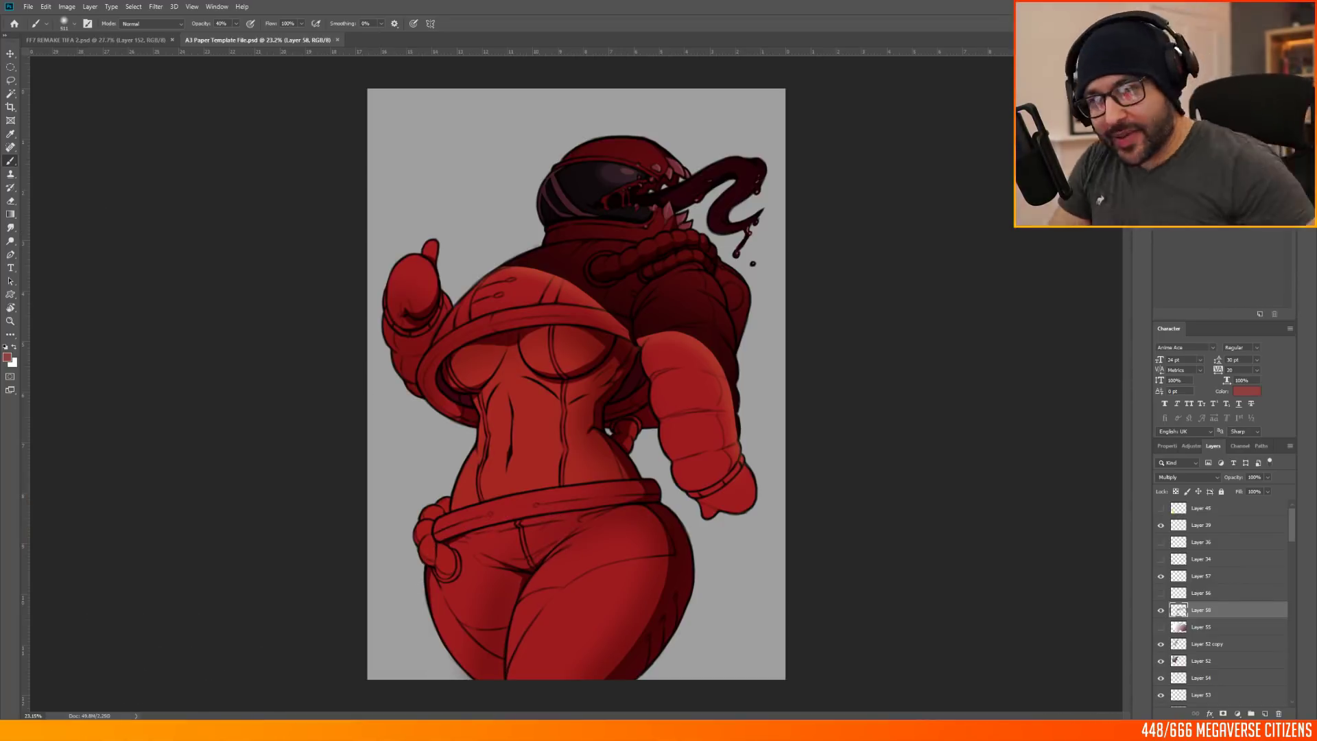
Step: Restore the selection, pick a purple, and hide the muted red shading layer in favour of a new layer
key(ctrl+z)
click(7, 357)
click(1076, 241)
key(Return)
click(1160, 609)
click(1265, 714)
Step: Paint soft purple shading between the thighs with a large brush at 27% opacity and set the layer to Multiply
right_click(466, 446)
drag(543, 289, 567, 289)
drag(201, 23, 192, 23)
drag(532, 554, 462, 657)
click(1188, 477)
click(1178, 506)
Step: Clear the selection, add purple shading at the outer thigh and raised arm, and reduce the layer's opacity
key(ctrl+d)
mouse_move(703, 589)
mouse_down()
mouse_move(568, 702)
mouse_move(703, 572)
mouse_up()
mouse_move(410, 391)
mouse_down()
mouse_move(430, 497)
mouse_move(400, 308)
mouse_up()
click(1268, 478)
drag(1269, 489, 1253, 489)
Step: Select the character's silhouette with the Magic Wand, invert the selection and delete the purple shading that spills outside it
key(w)
click(1213, 588)
mouse_move(1292, 532)
mouse_down()
mouse_move(1292, 585)
mouse_move(1294, 528)
mouse_up()
click(614, 596)
click(133, 6)
click(162, 47)
click(1160, 568)
click(1160, 569)
click(1202, 568)
key(Delete)
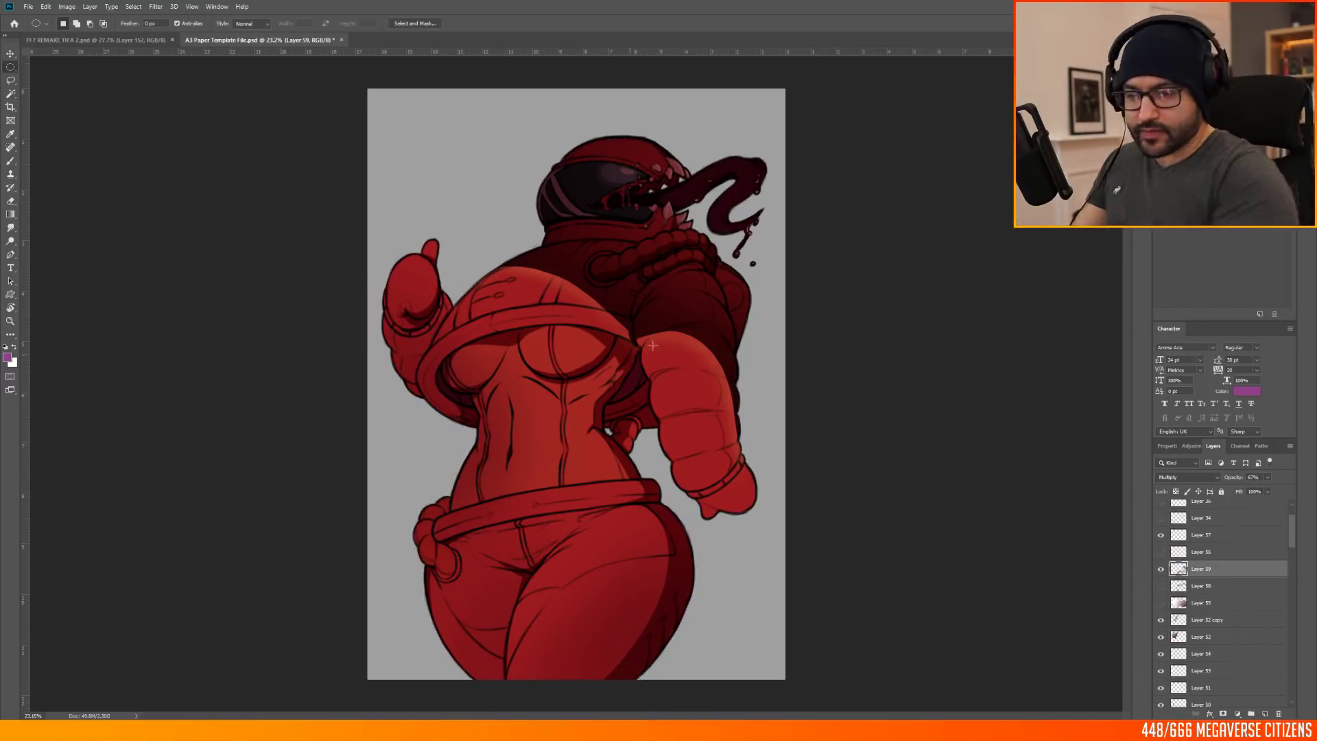
Step: Switch to the Eraser, pick the large shadow's layers in turn from the canvas and enlarge the eraser
scroll(643, 245, up, 3)
click(10, 201)
ctrl+click(720, 186)
ctrl+click(720, 187)
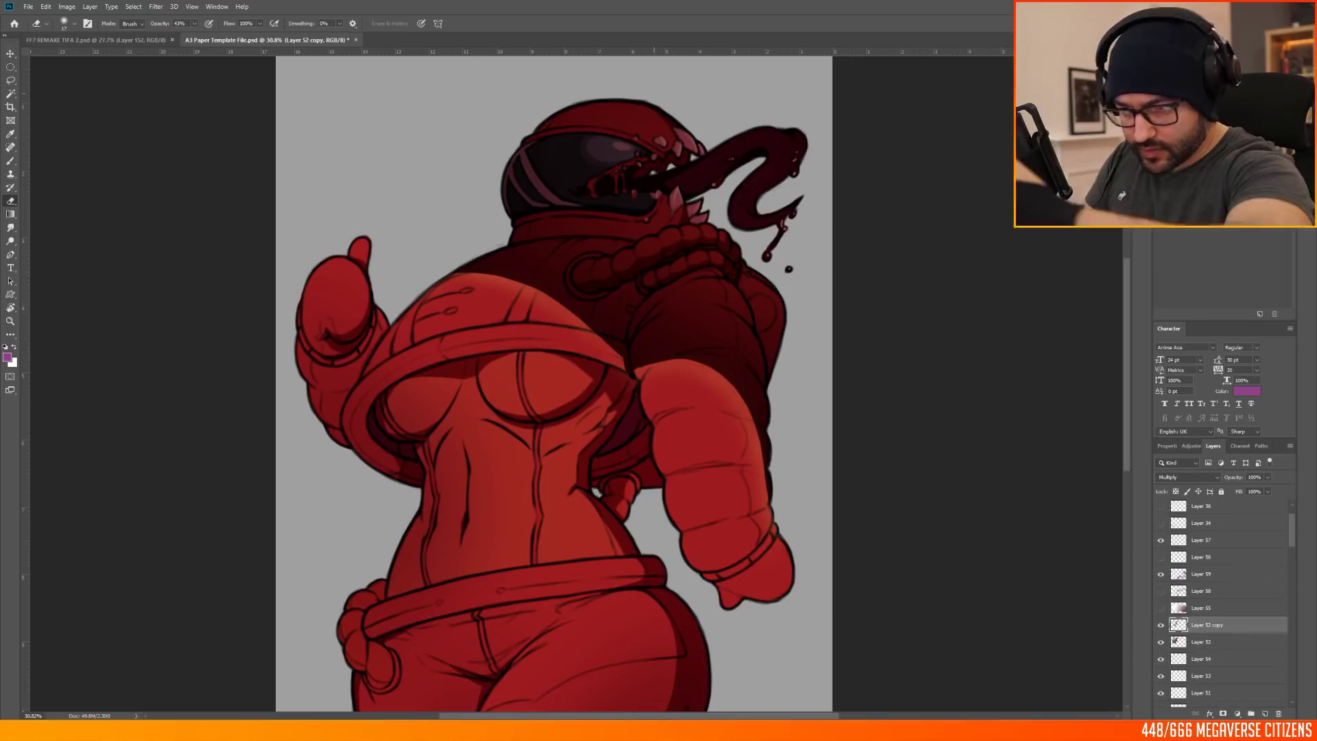
ctrl+click(660, 107)
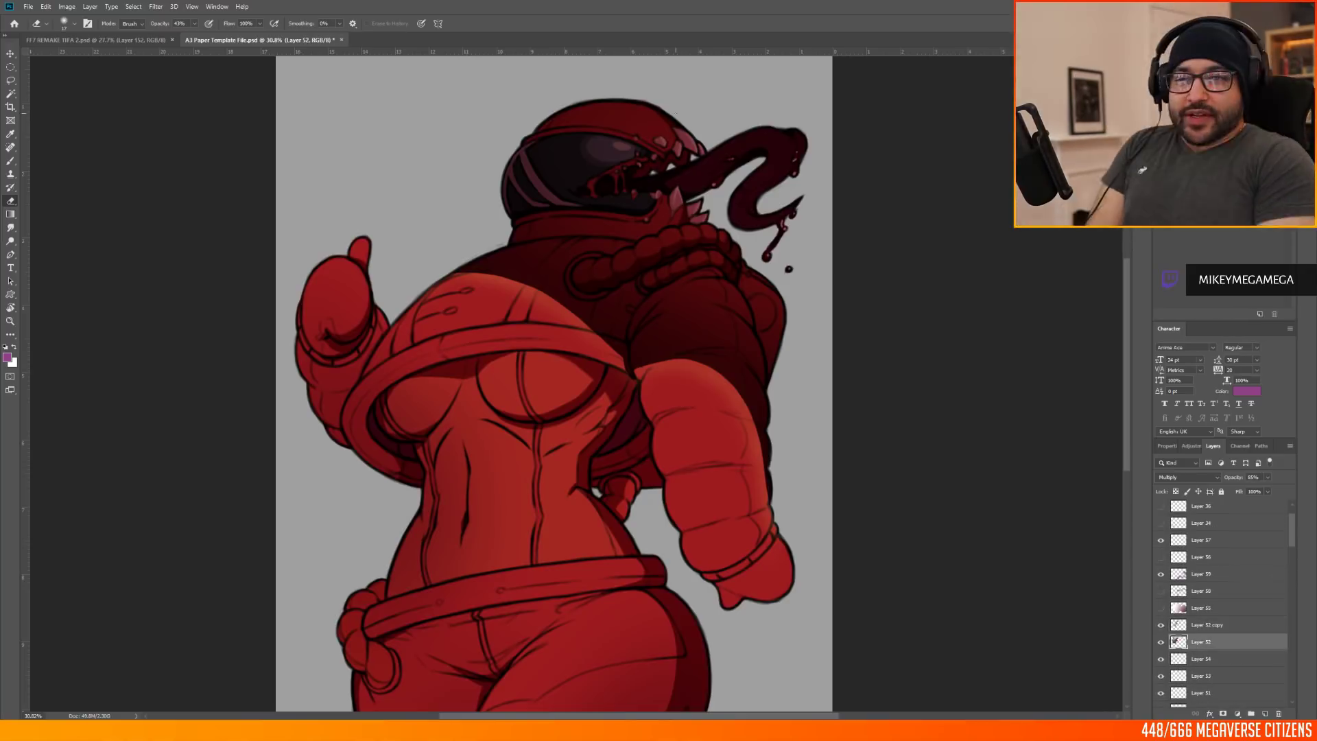
scroll(620, 284, down, 4)
scroll(569, 391, up, 3)
key(])
key(])
key(])
key(])
key(])
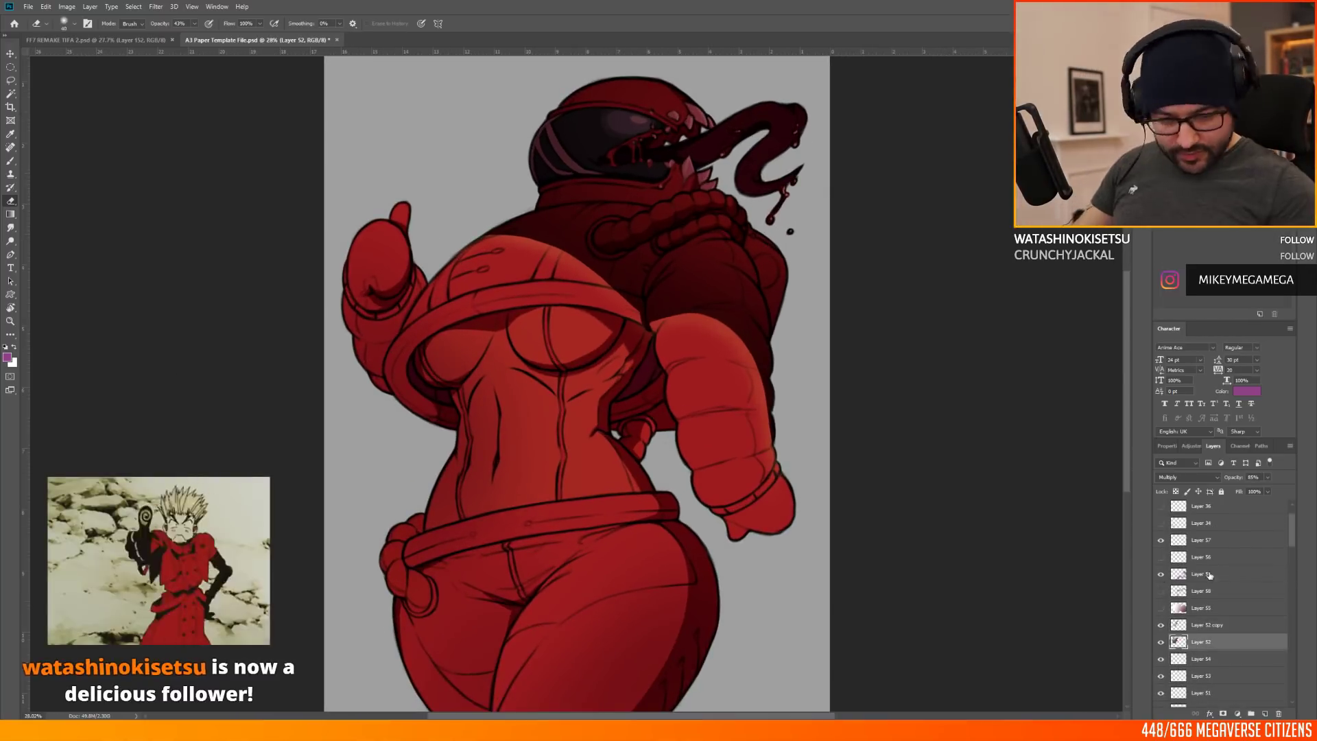
Step: Select the purple shading layer and erase parts of its shading along the abdomen and waist with a resized eraser
ctrl+click(500, 464)
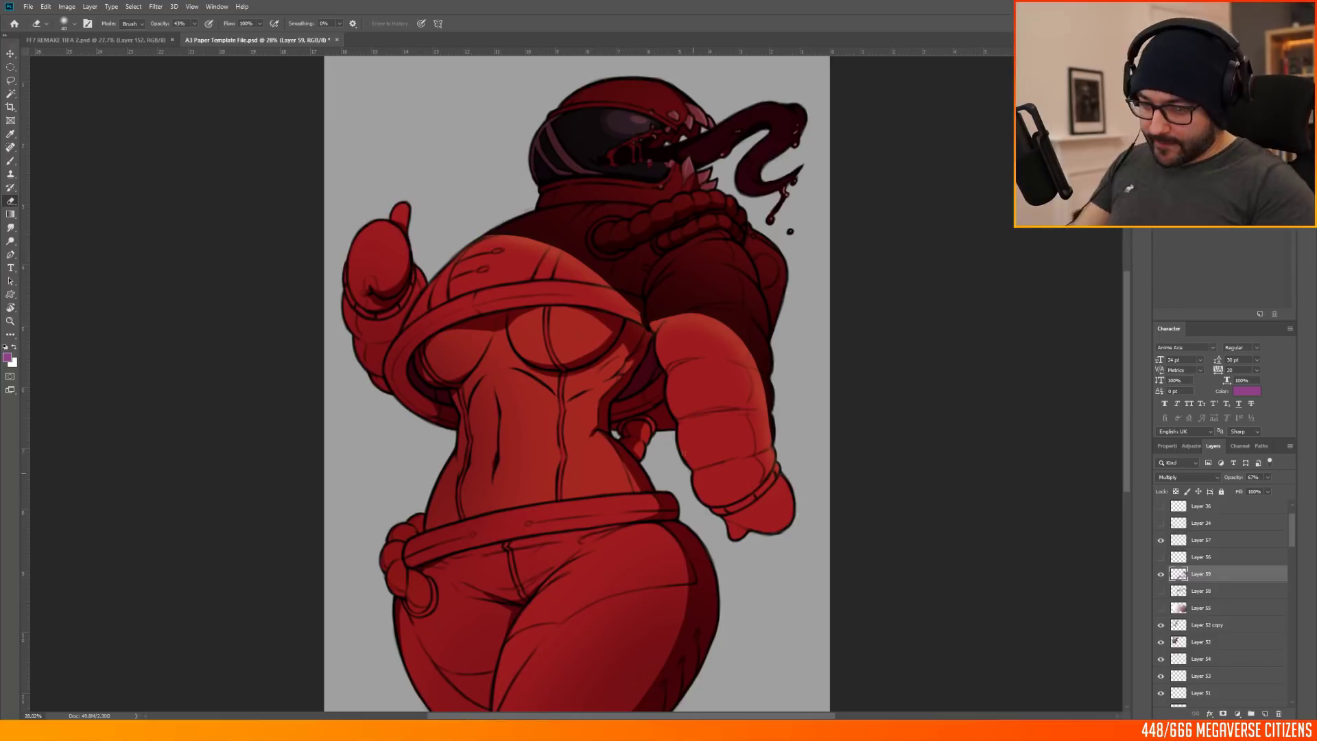
right_click(518, 426)
click(589, 324)
click(858, 275)
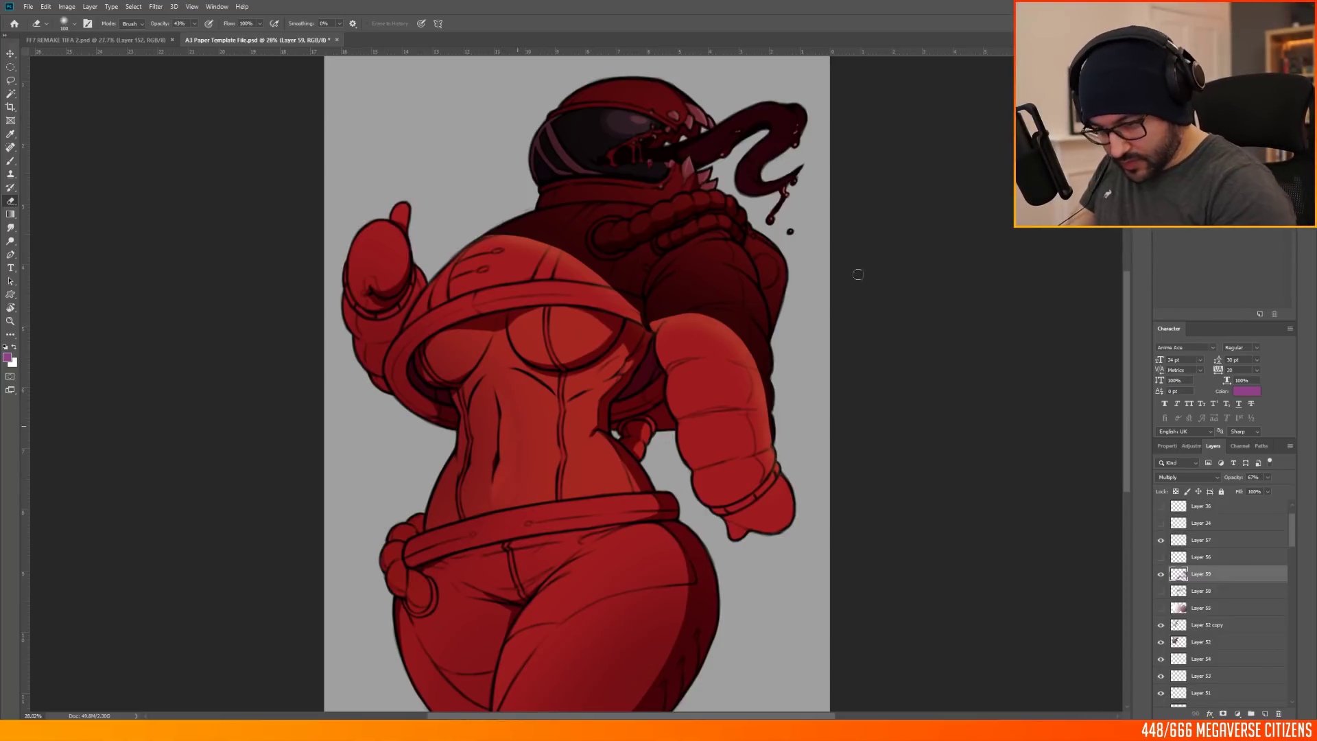
right_click(460, 470)
click(517, 323)
click(456, 399)
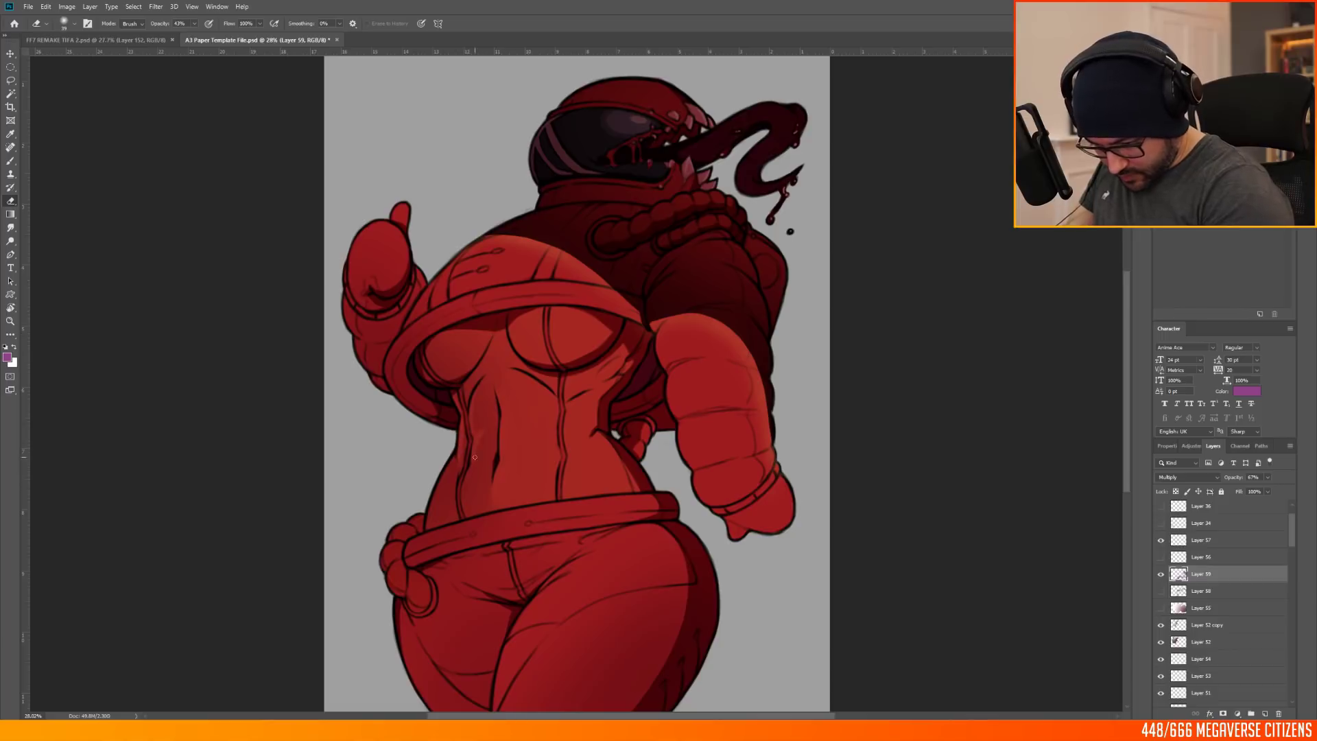
drag(423, 521, 431, 510)
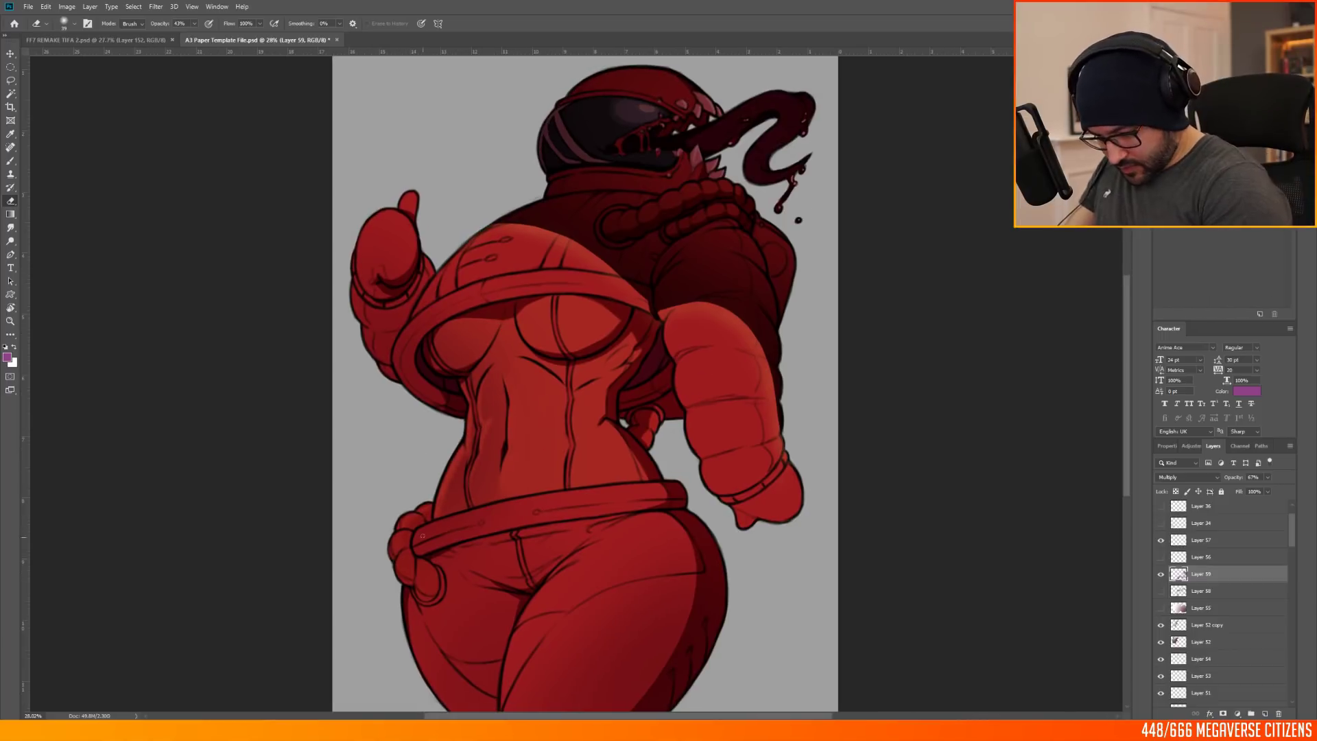
Step: Set the eraser to 100% opacity, enlarge it, and erase purple shading from the chest and raised arm
key(0)
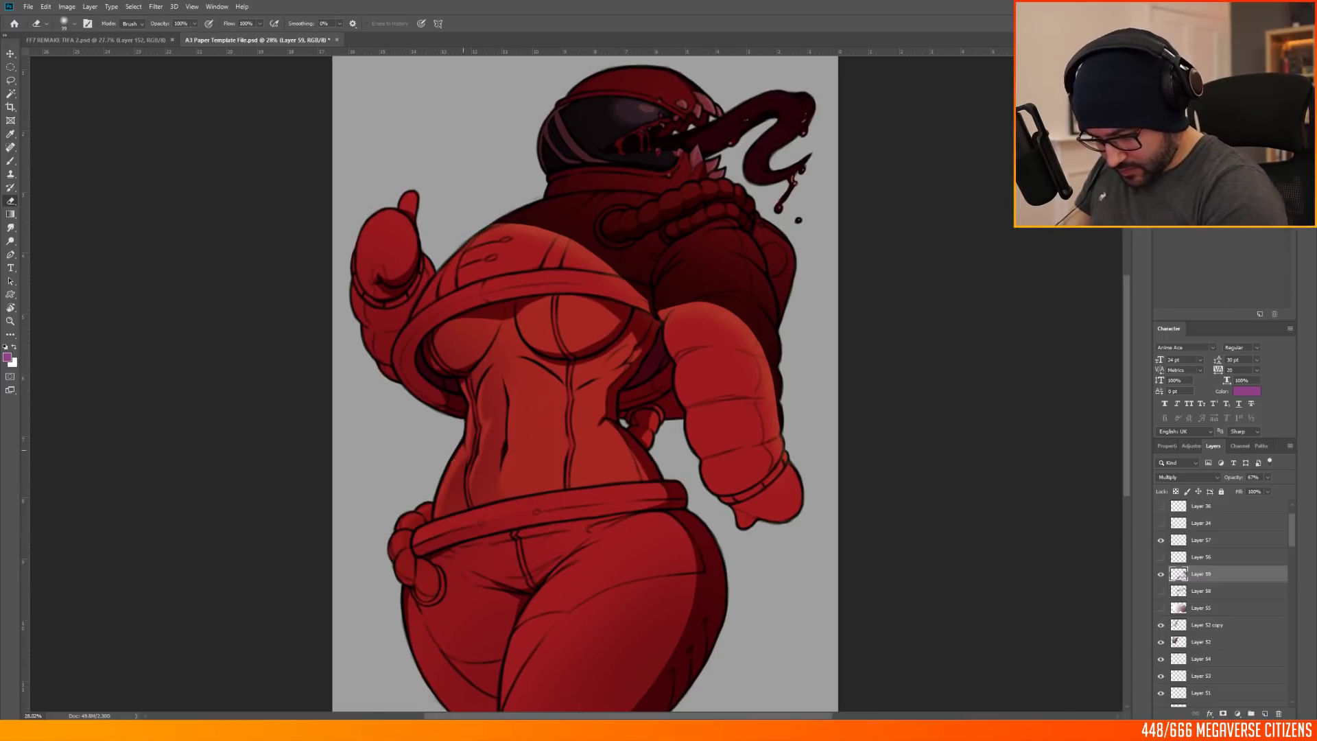
right_click(548, 439)
click(644, 324)
click(458, 333)
drag(458, 332, 455, 345)
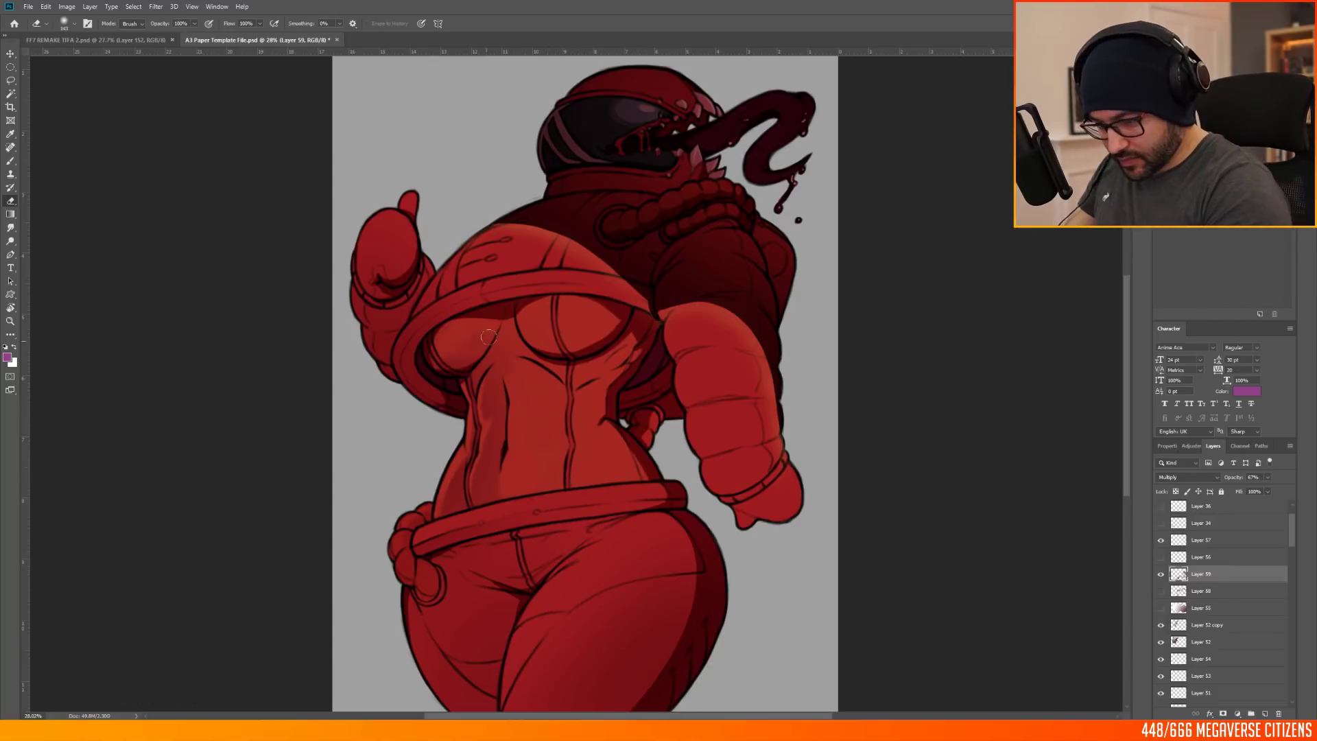
drag(376, 286, 363, 339)
Step: Set the warm glow layer below the large shadow to Normal blending and reduce its opacity
key(v)
click(1202, 658)
click(1192, 477)
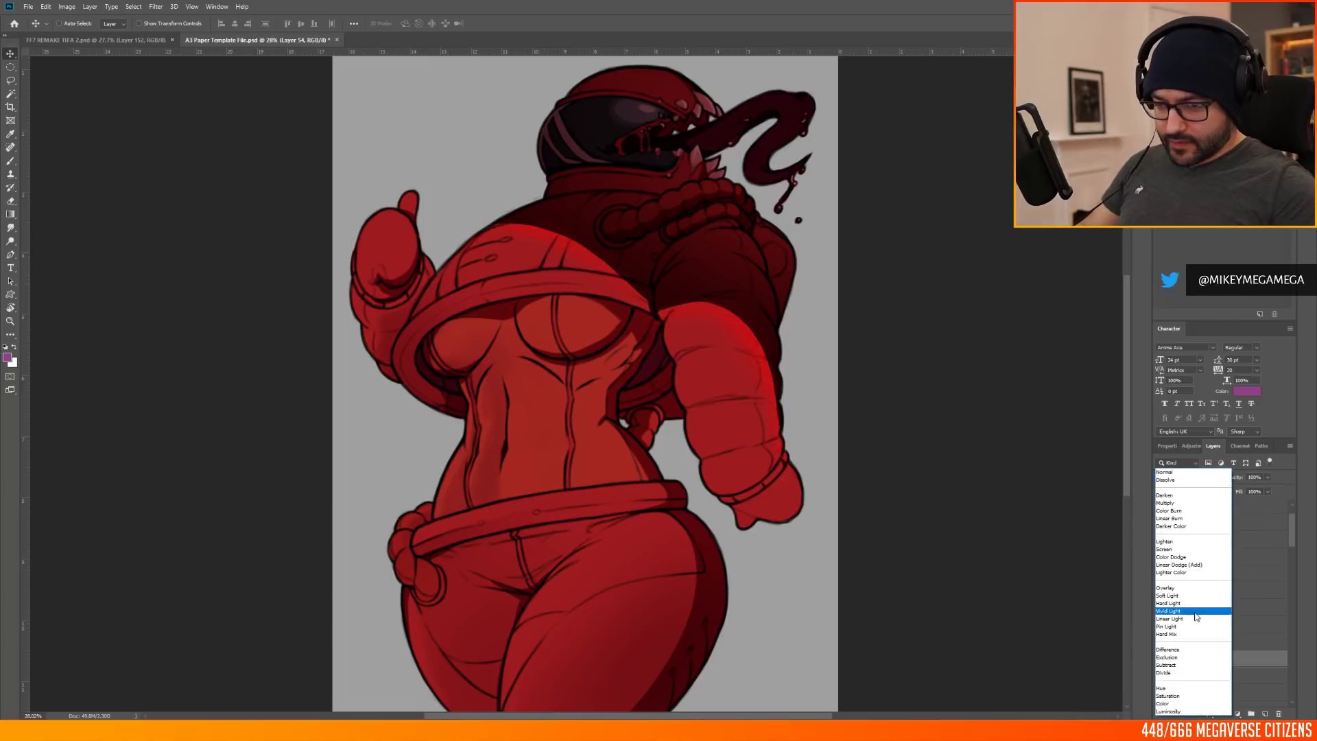
click(1193, 472)
click(1268, 477)
drag(1269, 489, 1258, 489)
drag(583, 412, 581, 427)
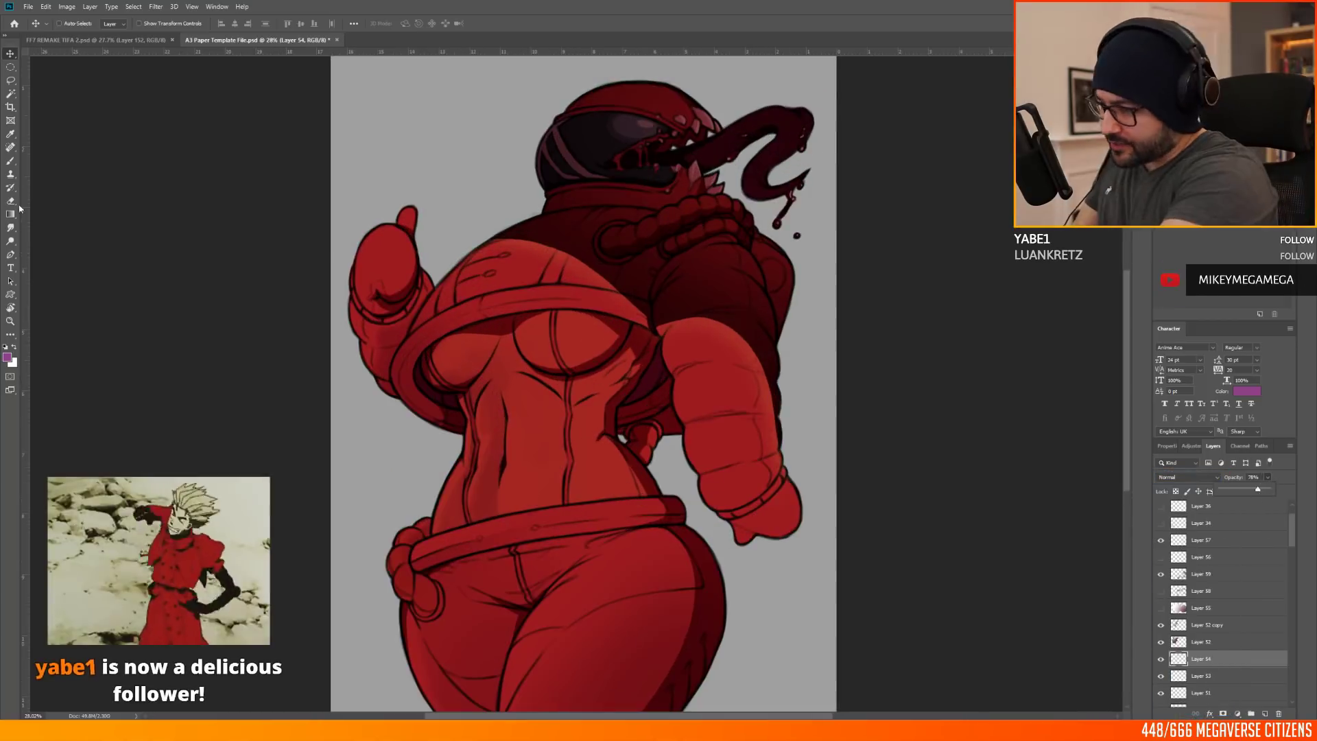
Step: Reselect the purple shading layer and erase shading around the hip with a larger eraser
click(1201, 574)
key(e)
right_click(440, 480)
click(539, 325)
click(429, 562)
scroll(474, 568, down, 5)
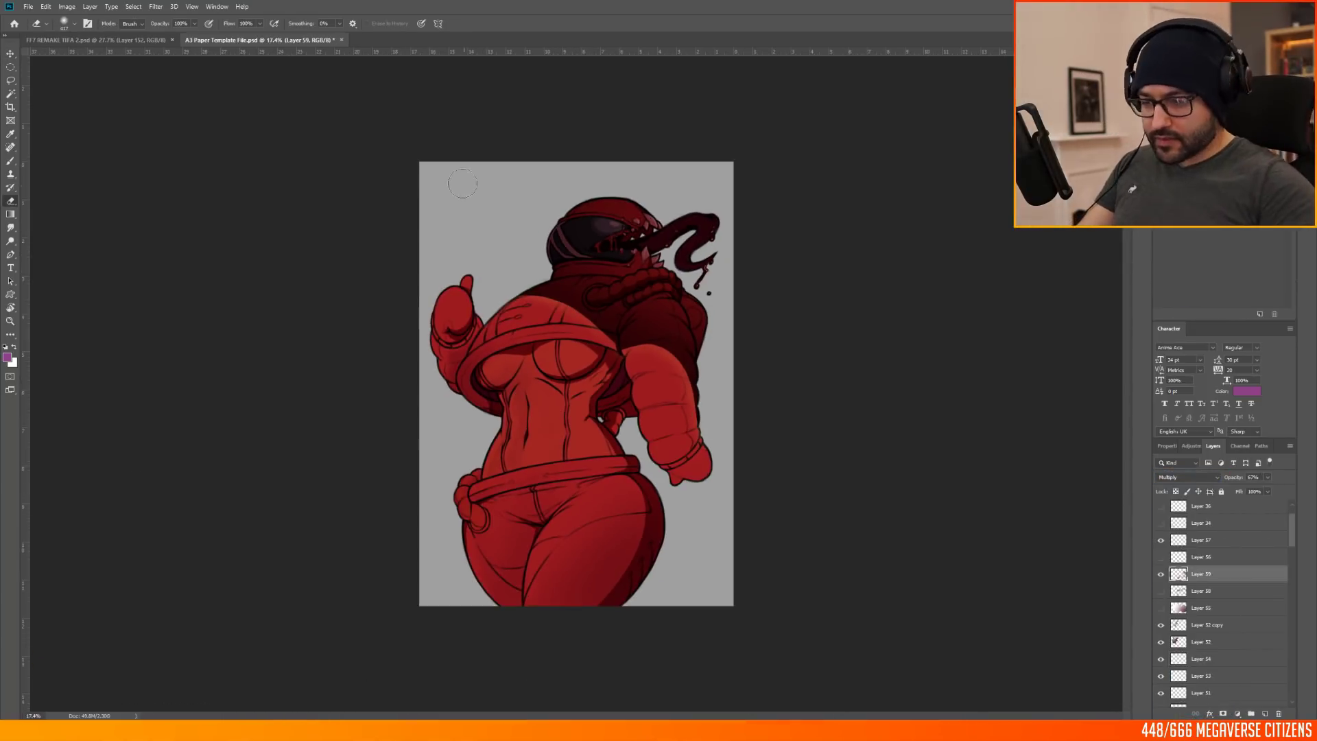
Step: Duplicate the two large shadow layers together and hide the copies as a backup
scroll(634, 293, up, 7)
key(v)
click(1207, 625)
shift+click(1207, 640)
key(ctrl+j)
drag(1161, 643, 1161, 625)
Step: Erase the large shadow over the outer part of the tongue on both visible shadow layers
click(1201, 676)
key(b)
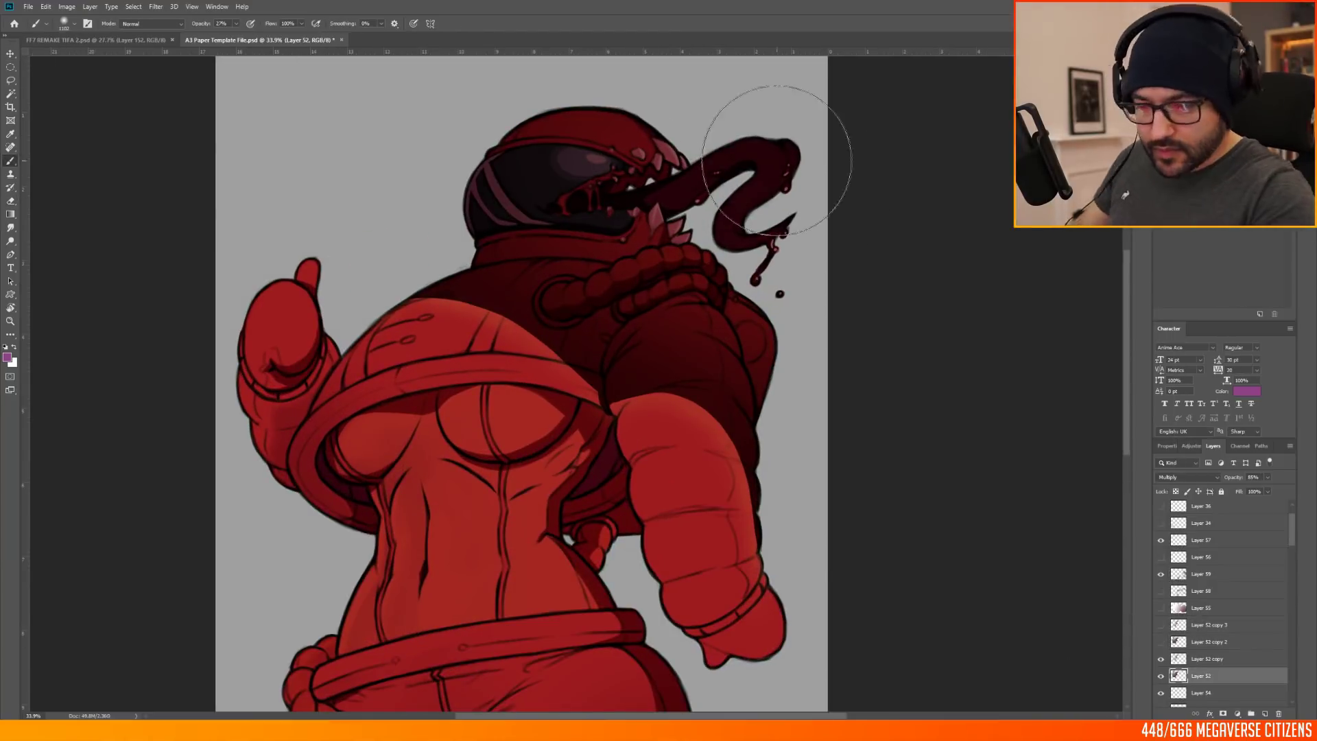
key(e)
key(alt+bracketright)
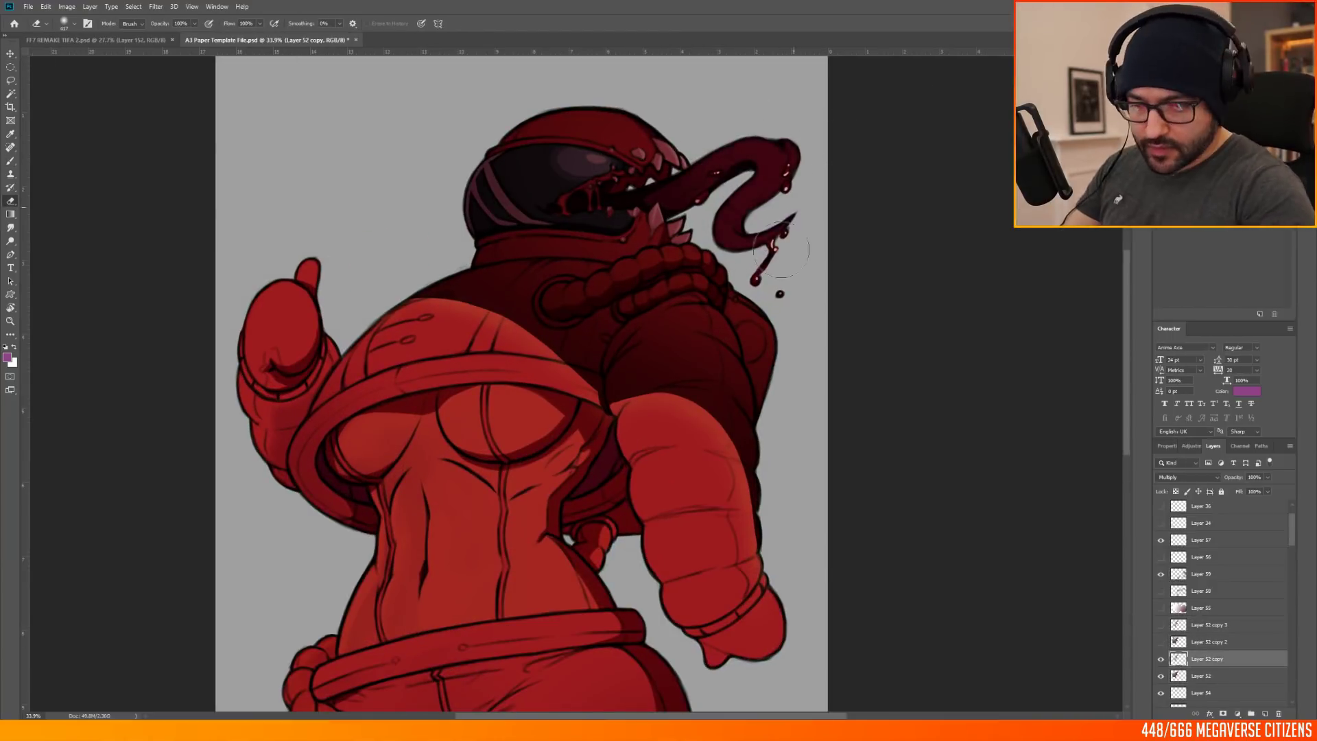
scroll(809, 192, down, 2)
key(alt+bracketleft)
scroll(453, 281, down, 2)
scroll(453, 281, up, 3)
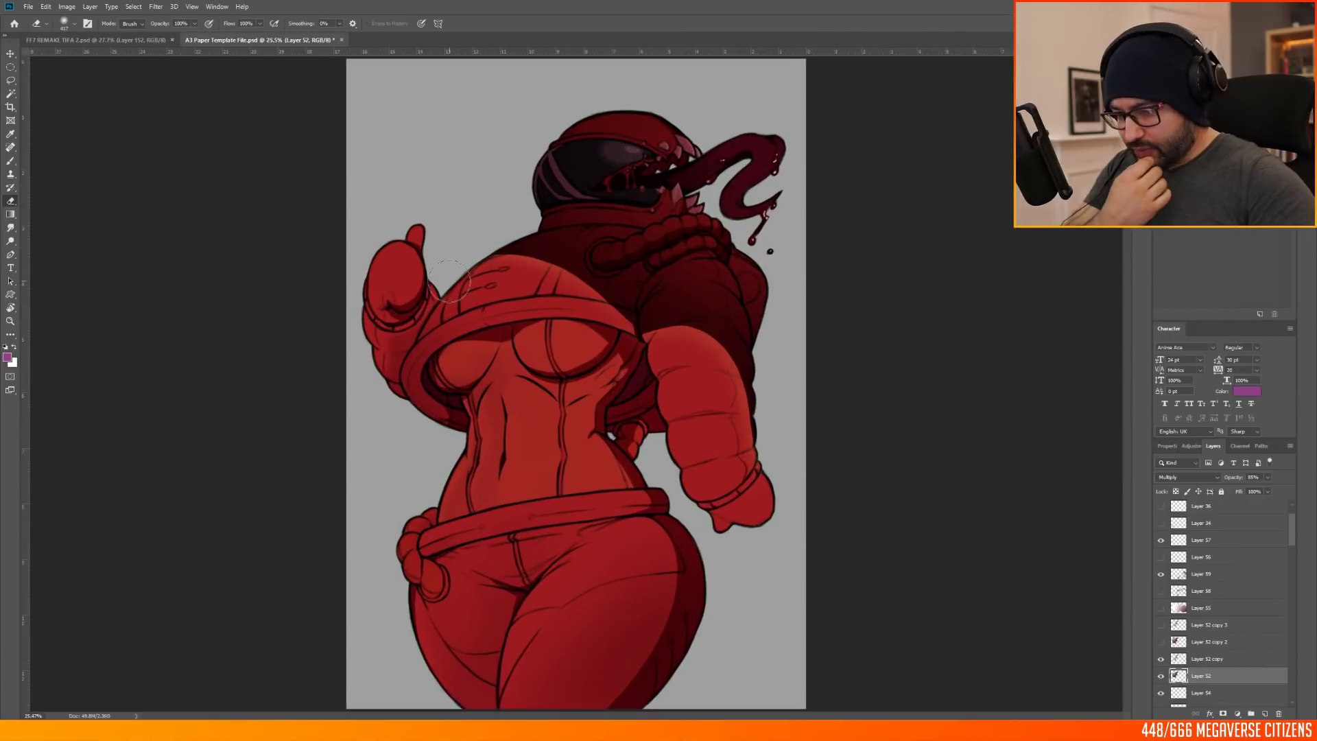
Step: Add a new layer above the shading layers and paint soft pale yellow highlights on the chest below the jacket hem
scroll(453, 282, up, 1)
key(ctrl+shift+alt+n)
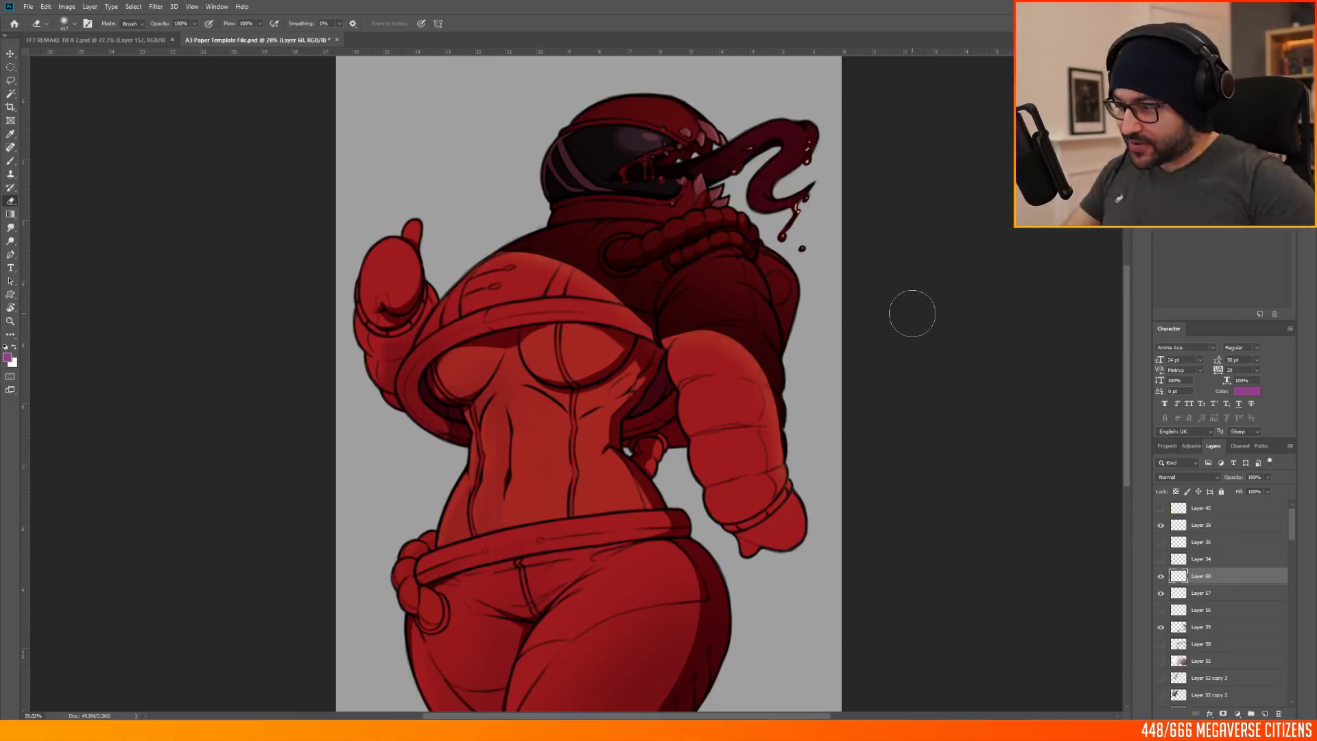
key(b)
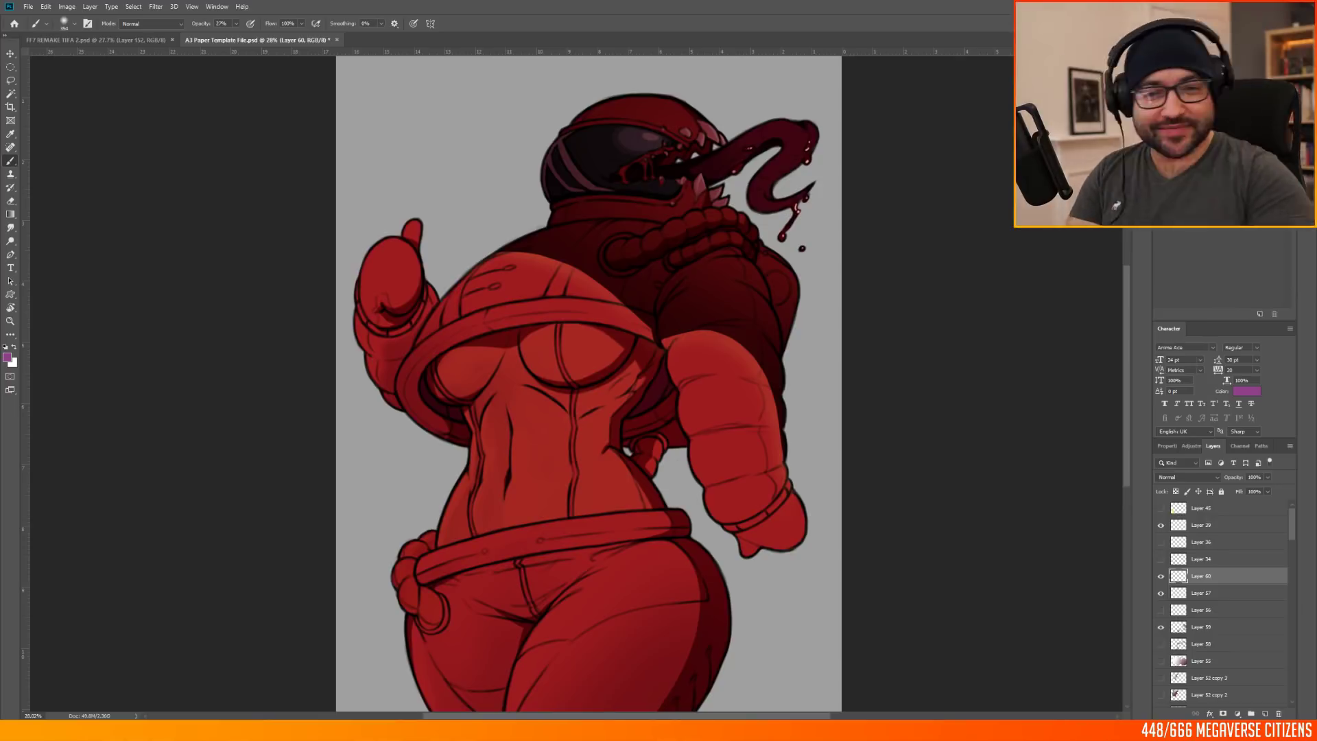
click(10, 55)
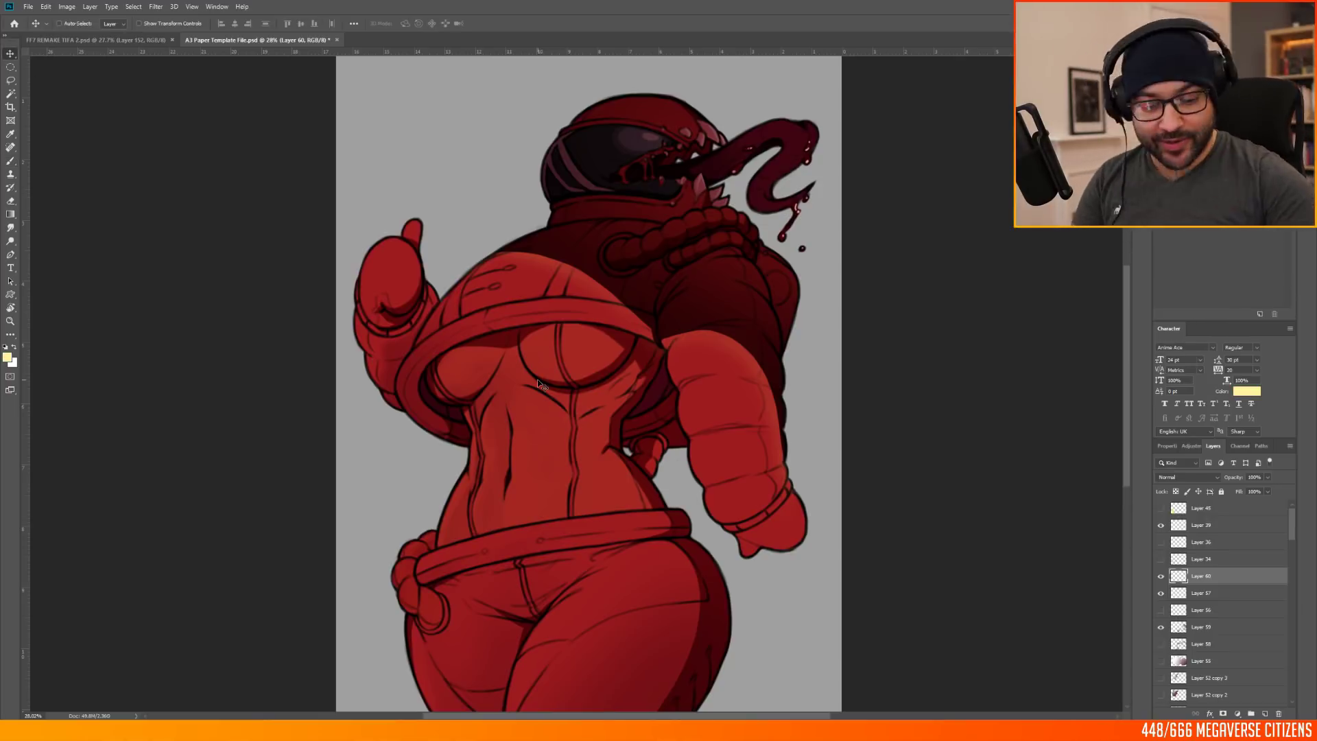
key(b)
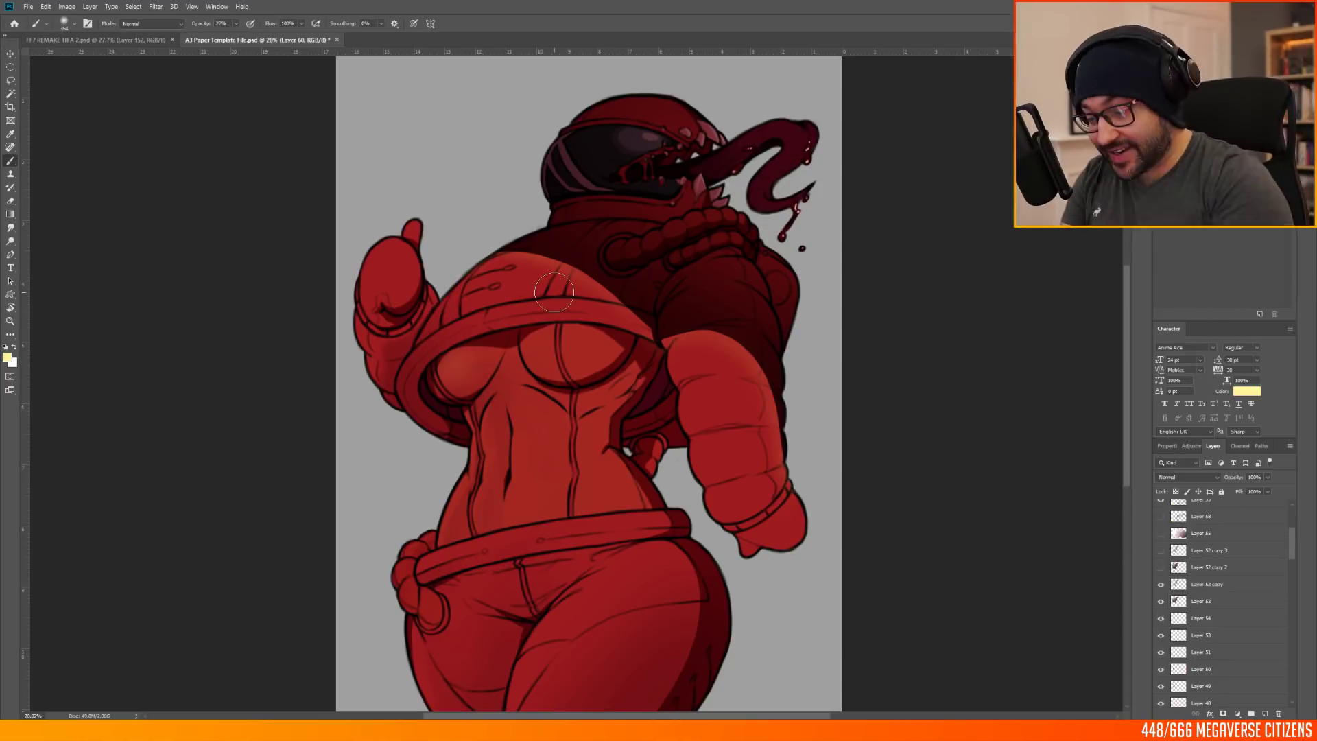
drag(453, 361, 481, 353)
drag(546, 343, 590, 346)
Step: Lasso the front thigh and paint a soft pale yellow highlight along its inner edge with a larger brush
scroll(595, 384, down, 2)
right_click(595, 586)
drag(704, 325, 708, 324)
right_click(604, 514)
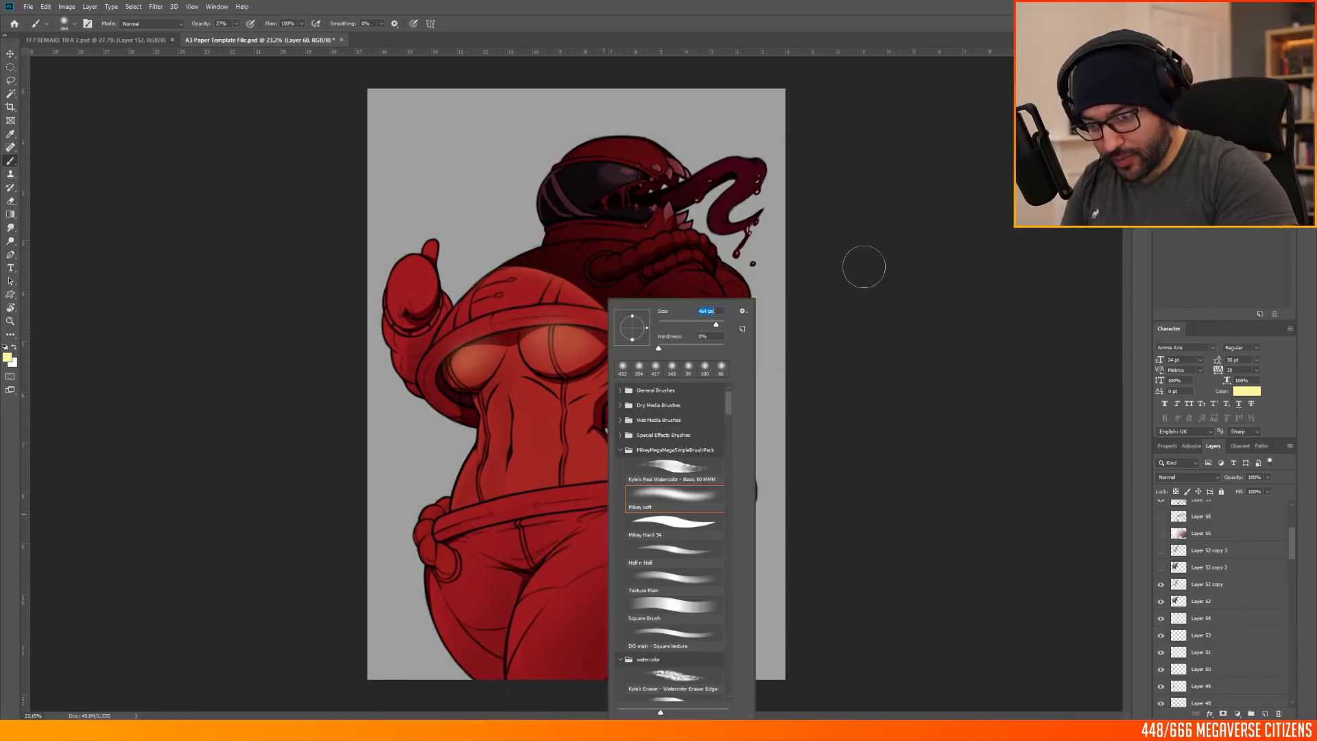
key(Escape)
key(l)
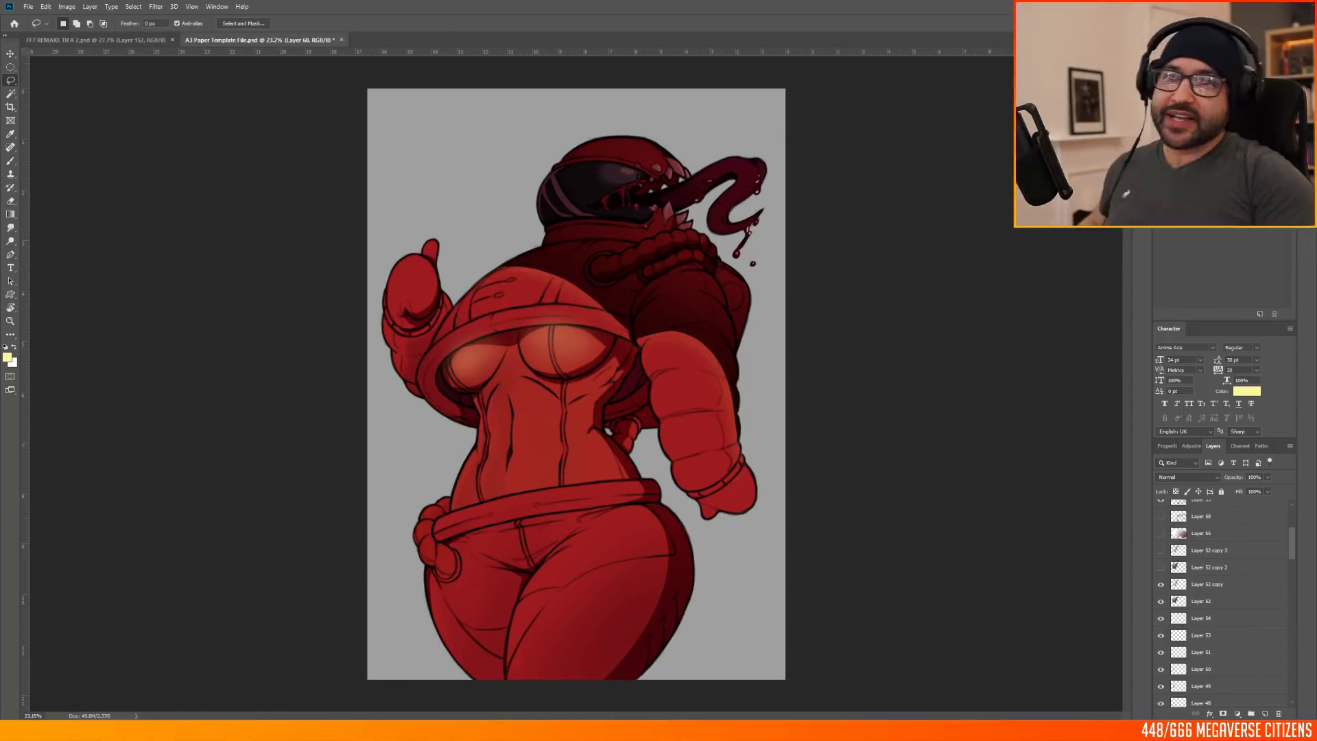
click(116, 41)
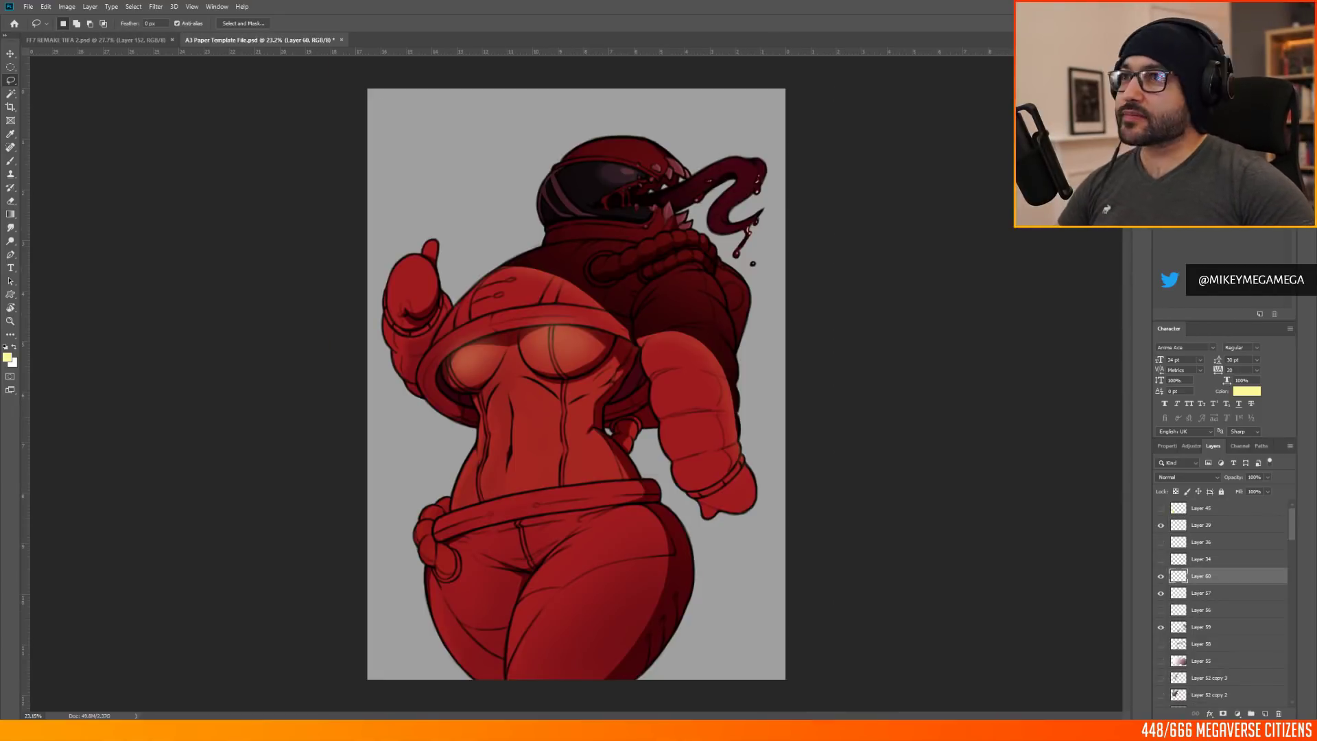
scroll(456, 641, up, 3)
mouse_move(455, 641)
mouse_down()
mouse_move(533, 434)
mouse_move(593, 649)
mouse_up()
click(11, 162)
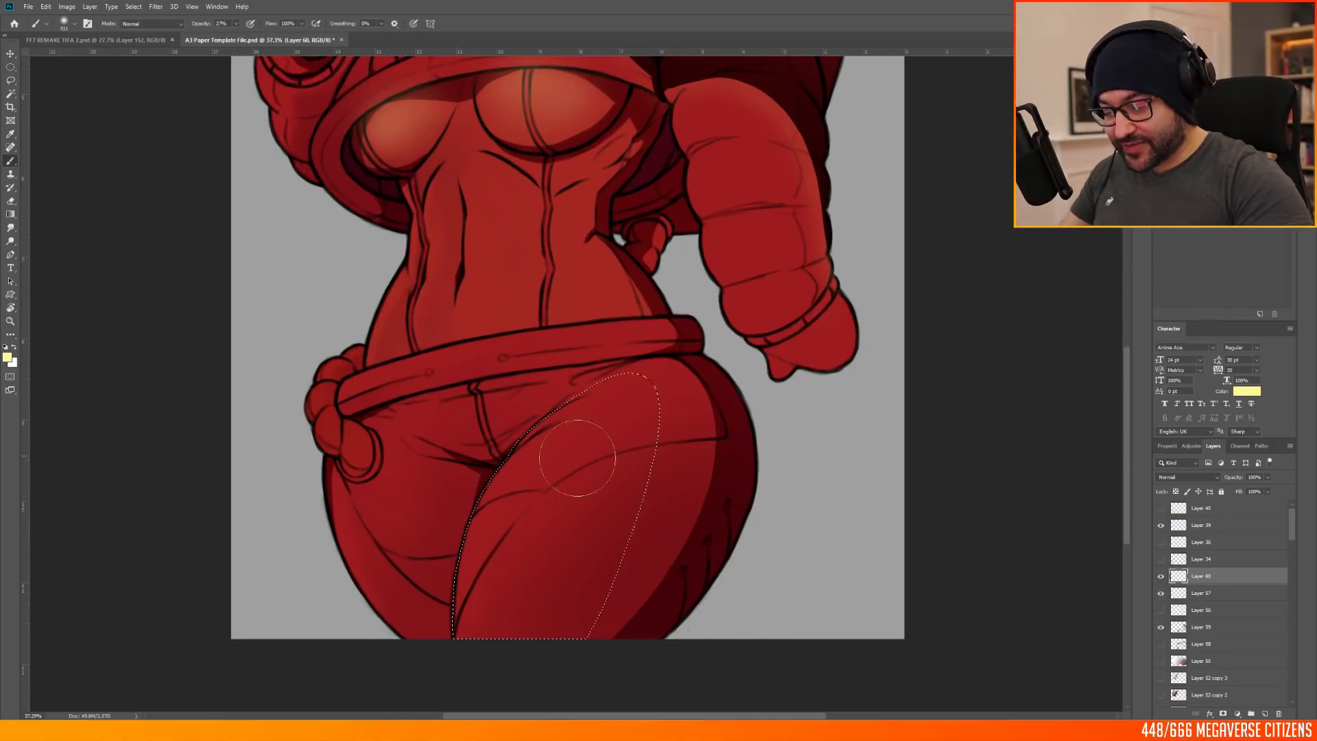
drag(583, 408, 456, 634)
drag(579, 446, 441, 632)
Step: Clear the thigh selection, lasso an unwanted part of the pale yellow highlight, delete it and deselect
click(11, 67)
click(148, 435)
scroll(973, 417, up, 3)
key(r)
drag(840, 386, 753, 190)
key(l)
drag(397, 403, 397, 591)
key(Delete)
key(ctrl+d)
Step: Reduce the pale yellow highlight layer's opacity and soften the thigh highlight with a large eraser
key(r)
drag(846, 135, 865, 404)
key(e)
right_click(699, 199)
double_click(803, 273)
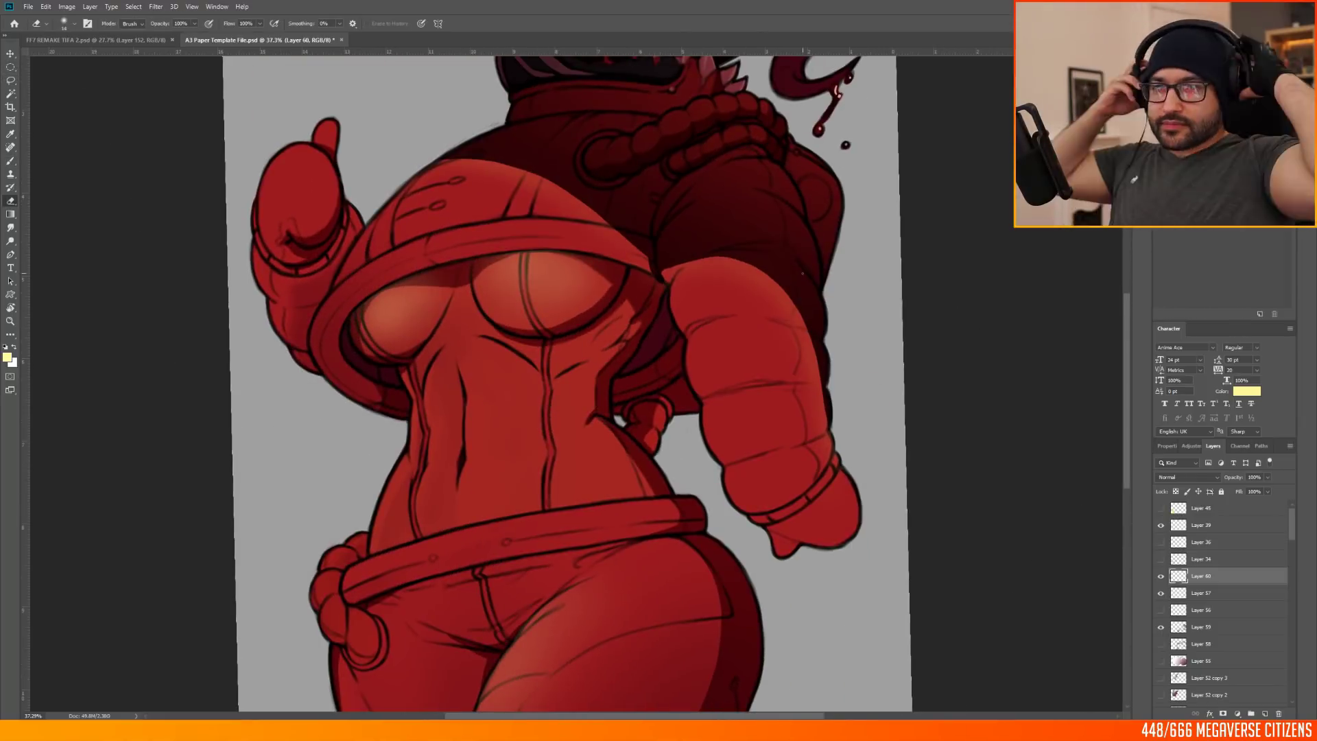
key(bracketright)
key(bracketright)
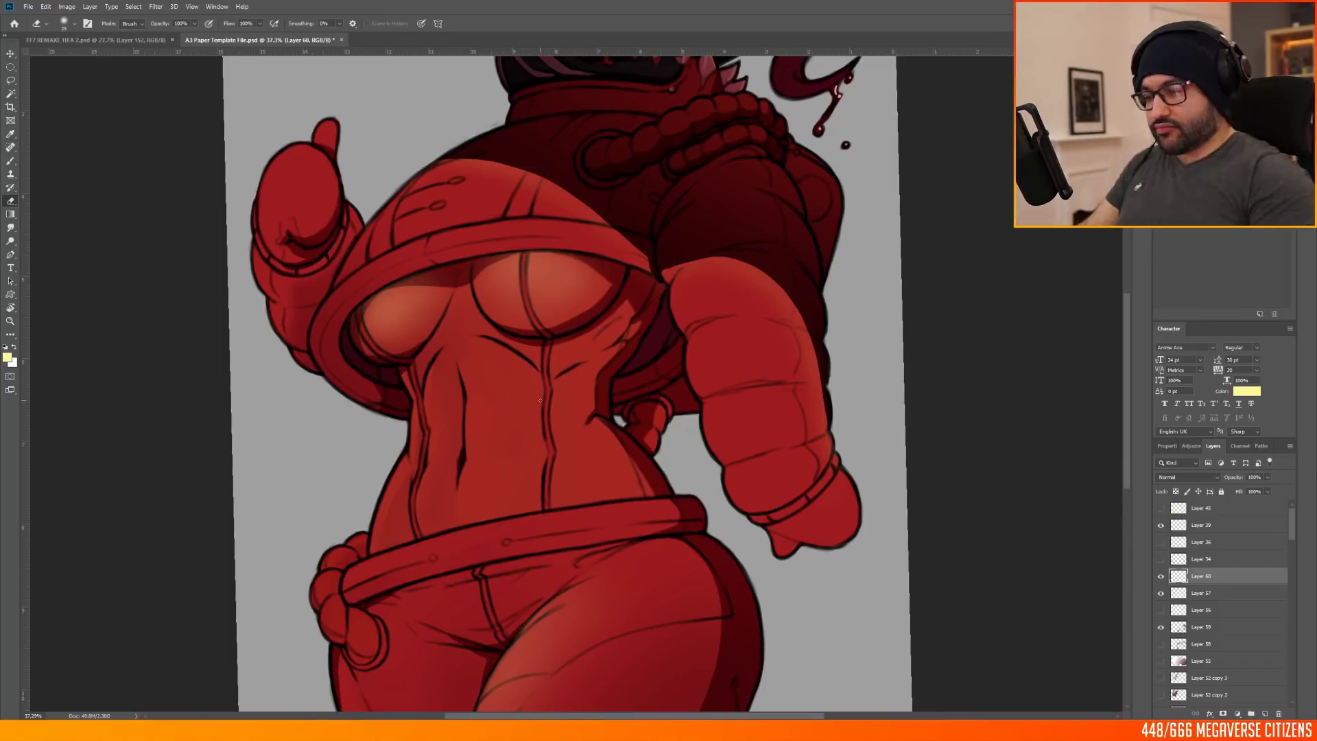
scroll(540, 401, down, 3)
right_click(529, 269)
click(612, 294)
click(819, 336)
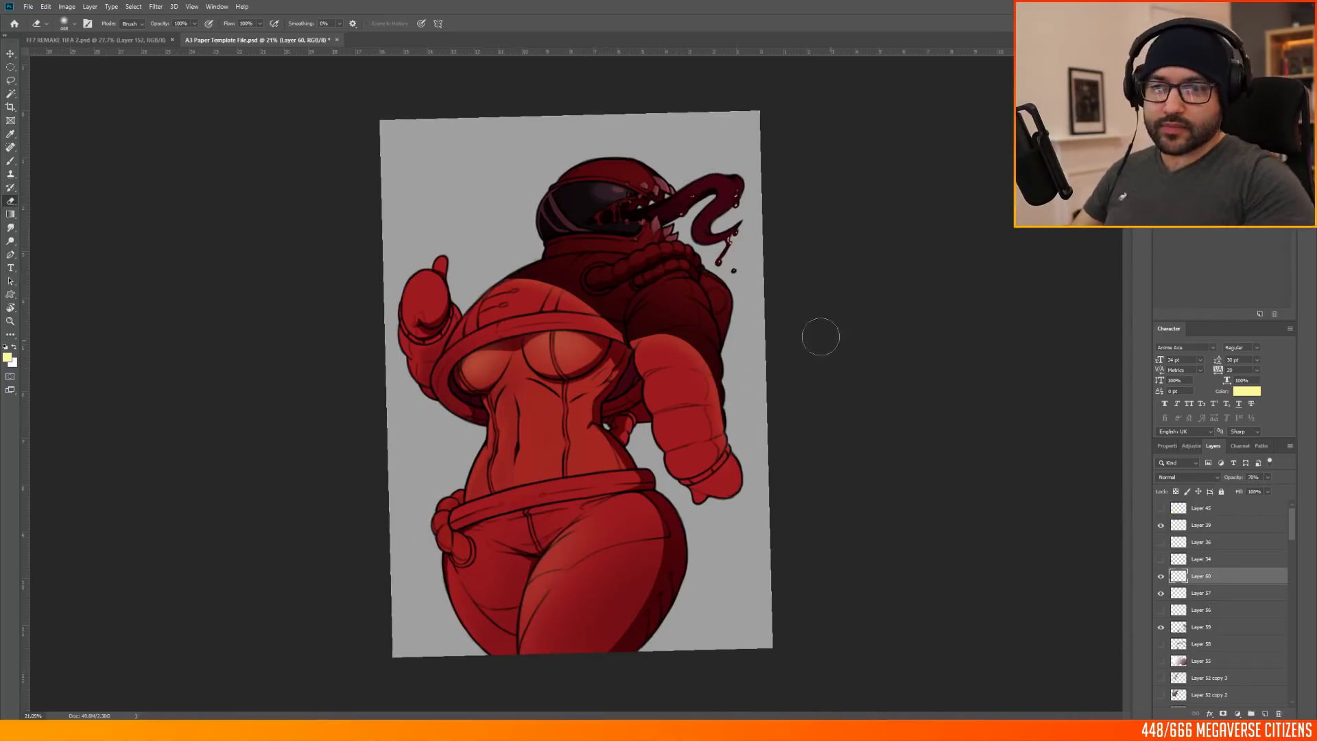
drag(591, 523, 546, 616)
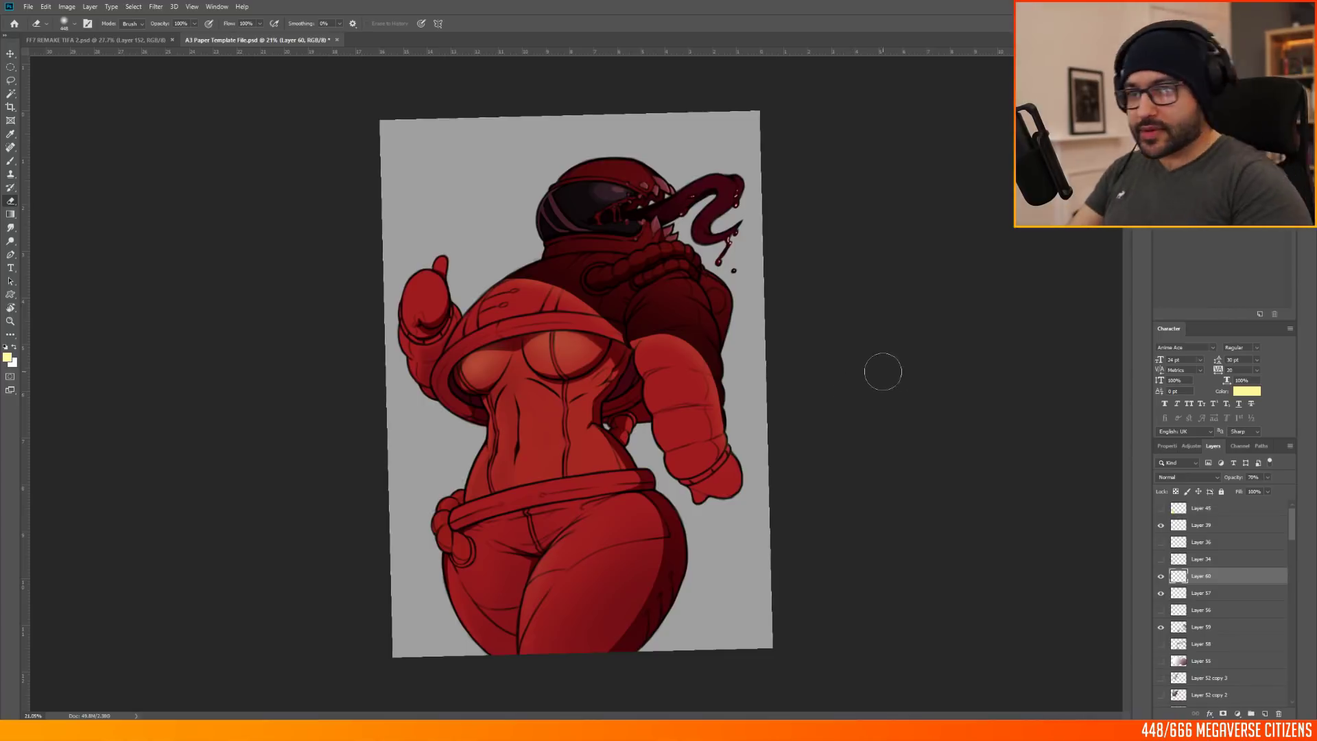
Step: Reset the rotated canvas to upright and view the character's upper body up close
key(r)
key(Escape)
key(ctrl+0)
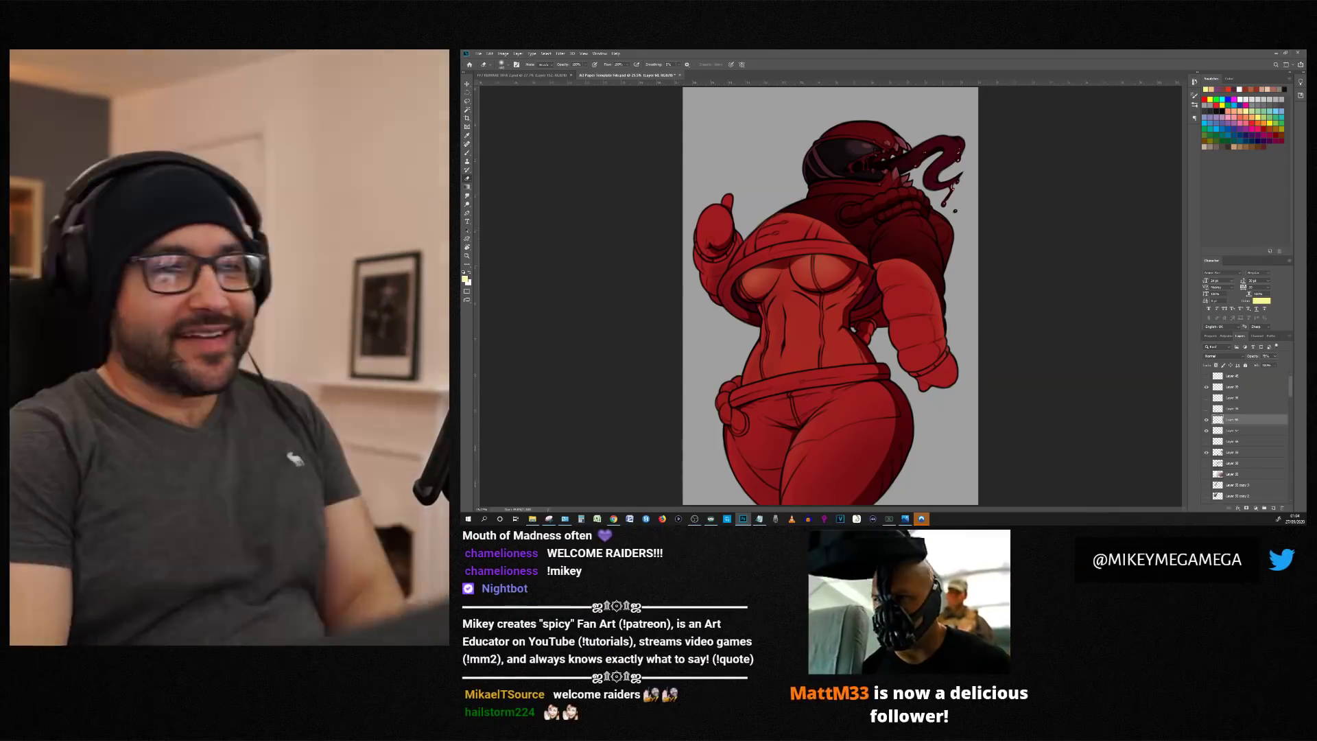
scroll(960, 184, up, 3)
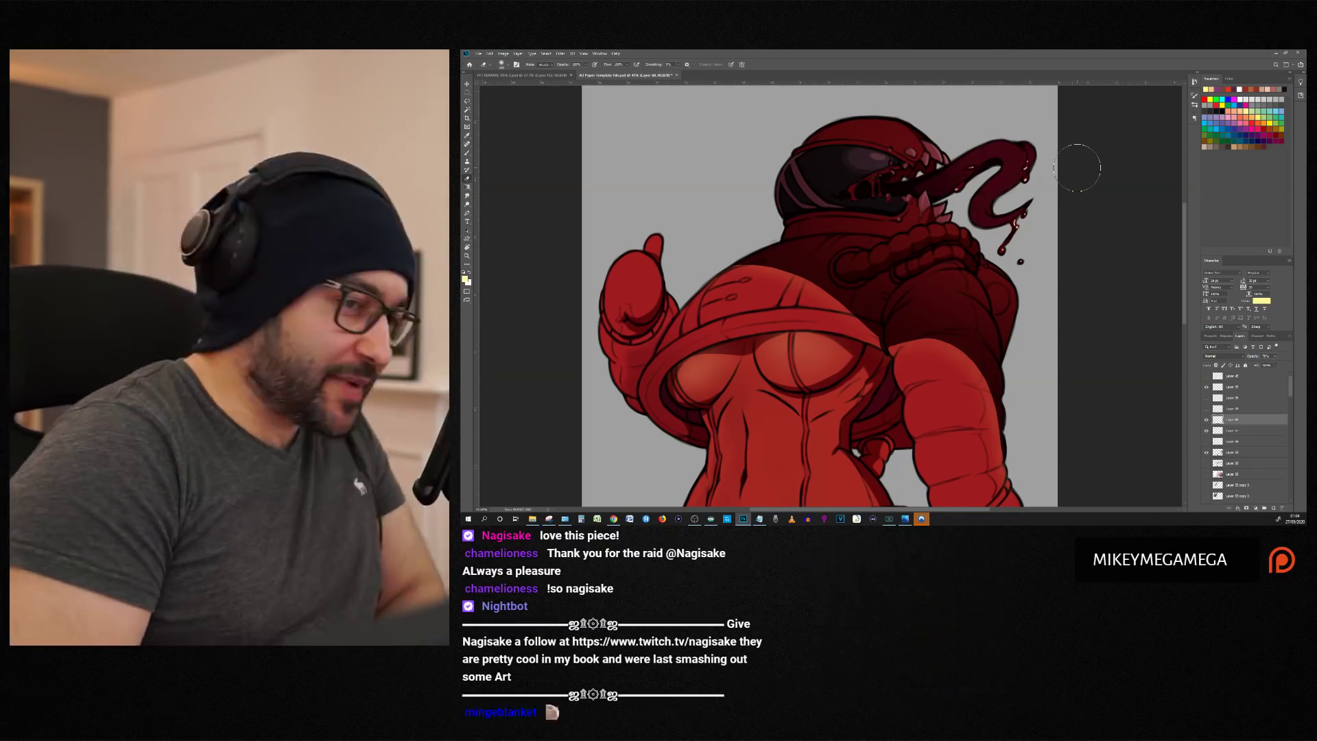
Step: Compare the character with the other open document and examine the whole figure
scroll(840, 295, down, 7)
scroll(869, 186, up, 2)
key(ctrl+Tab)
scroll(784, 175, down, 4)
key(ctrl+Tab)
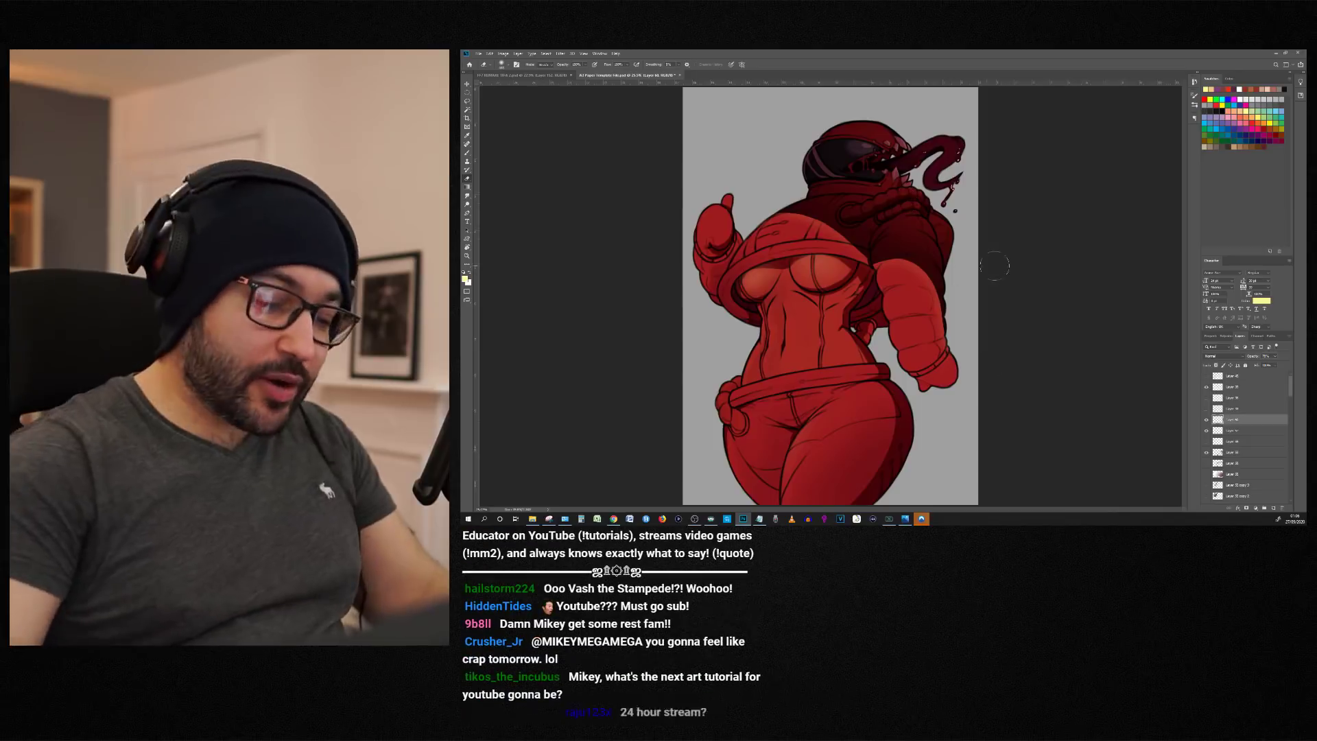
scroll(850, 223, up, 5)
right_click(725, 178)
scroll(858, 182, down, 4)
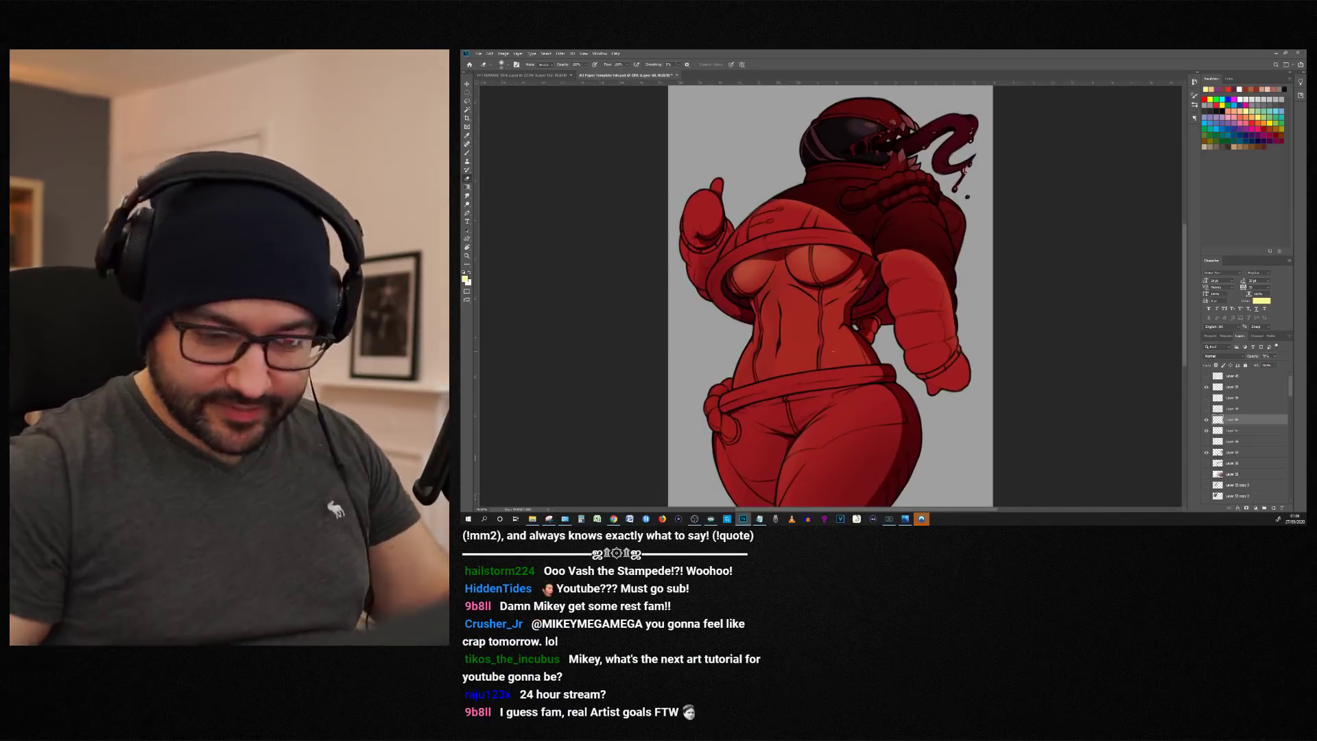
Step: Add a new layer and set up a brush for the pale yellow highlights
click(1273, 508)
key(b)
click(504, 64)
right_click(761, 209)
scroll(780, 222, up, 2)
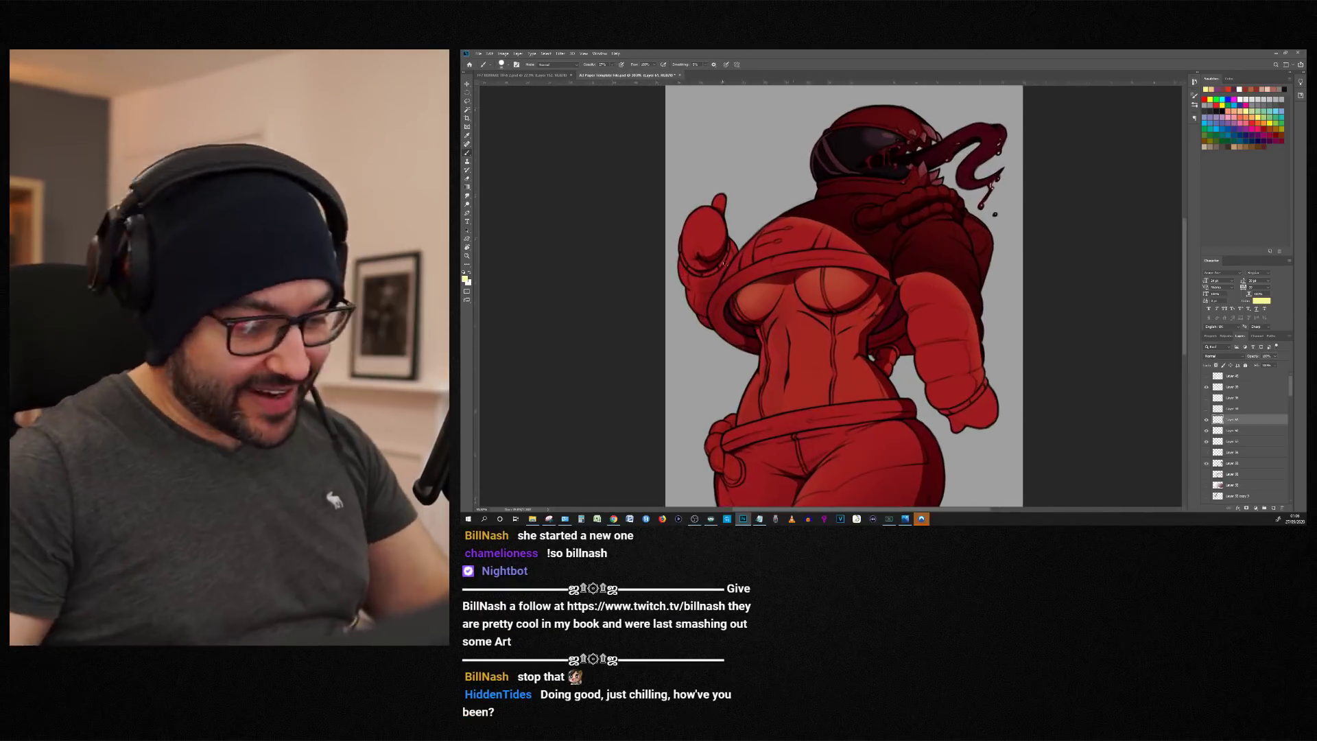
scroll(610, 338, down, 2)
scroll(771, 374, up, 4)
Step: On another new layer, paint pale yellow highlights along the waistband's upper edge and knot with the canvas rotated, and reset the rotation
click(1273, 509)
key(r)
drag(953, 343, 950, 264)
drag(767, 395, 828, 335)
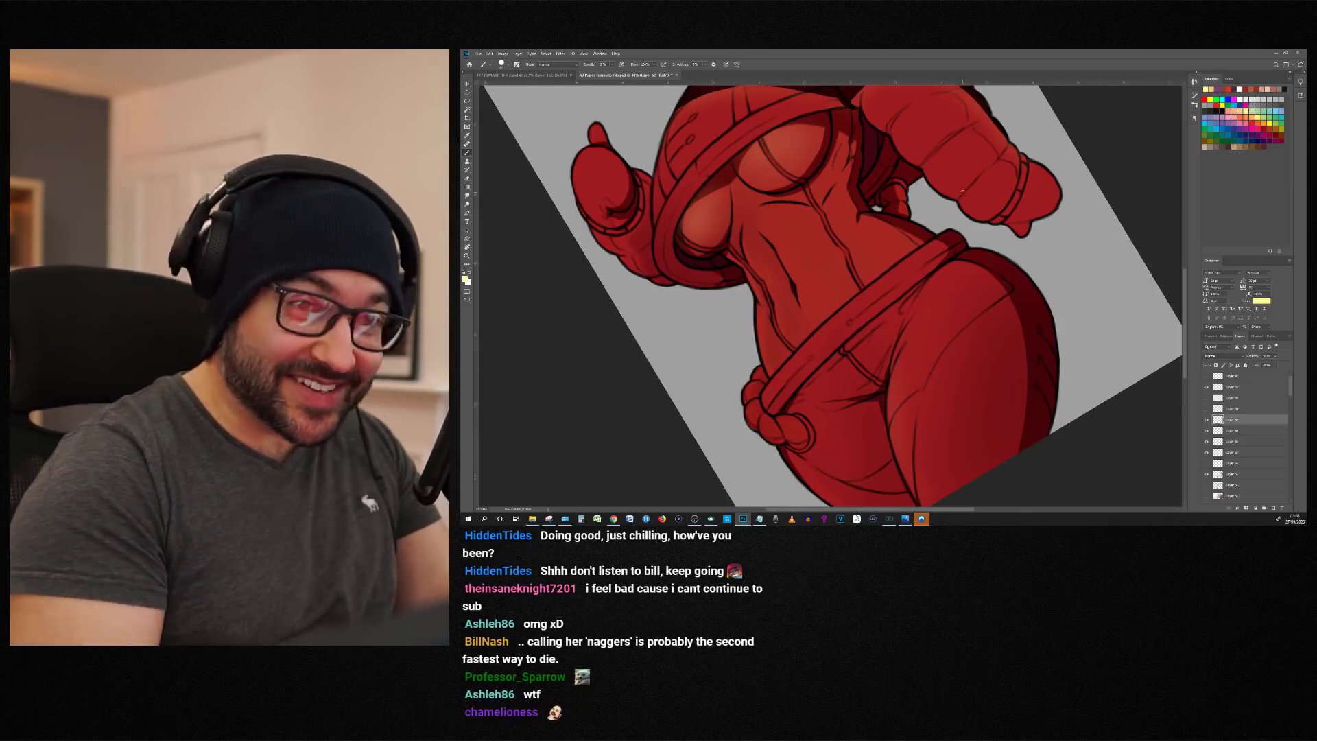
drag(762, 398, 835, 318)
drag(900, 267, 938, 241)
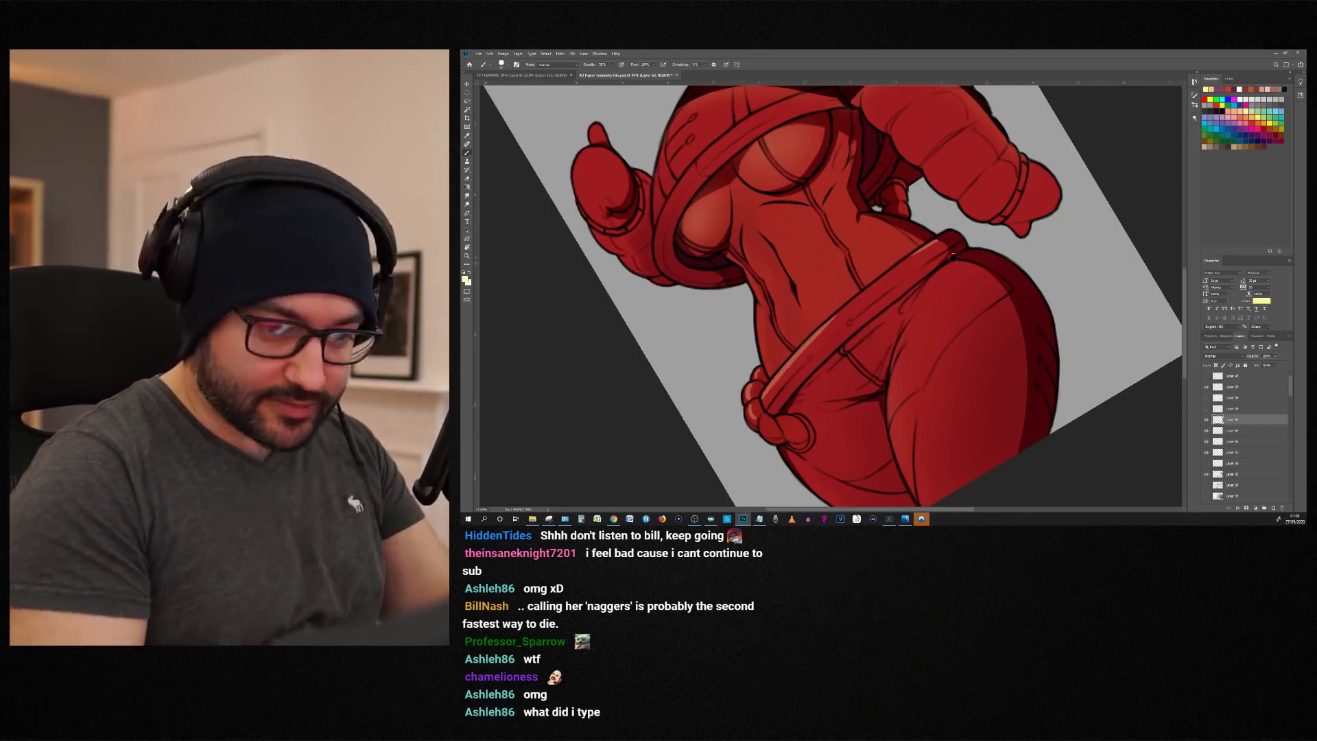
key(Escape)
key(ctrl+0)
scroll(796, 377, up, 8)
scroll(809, 384, down, 6)
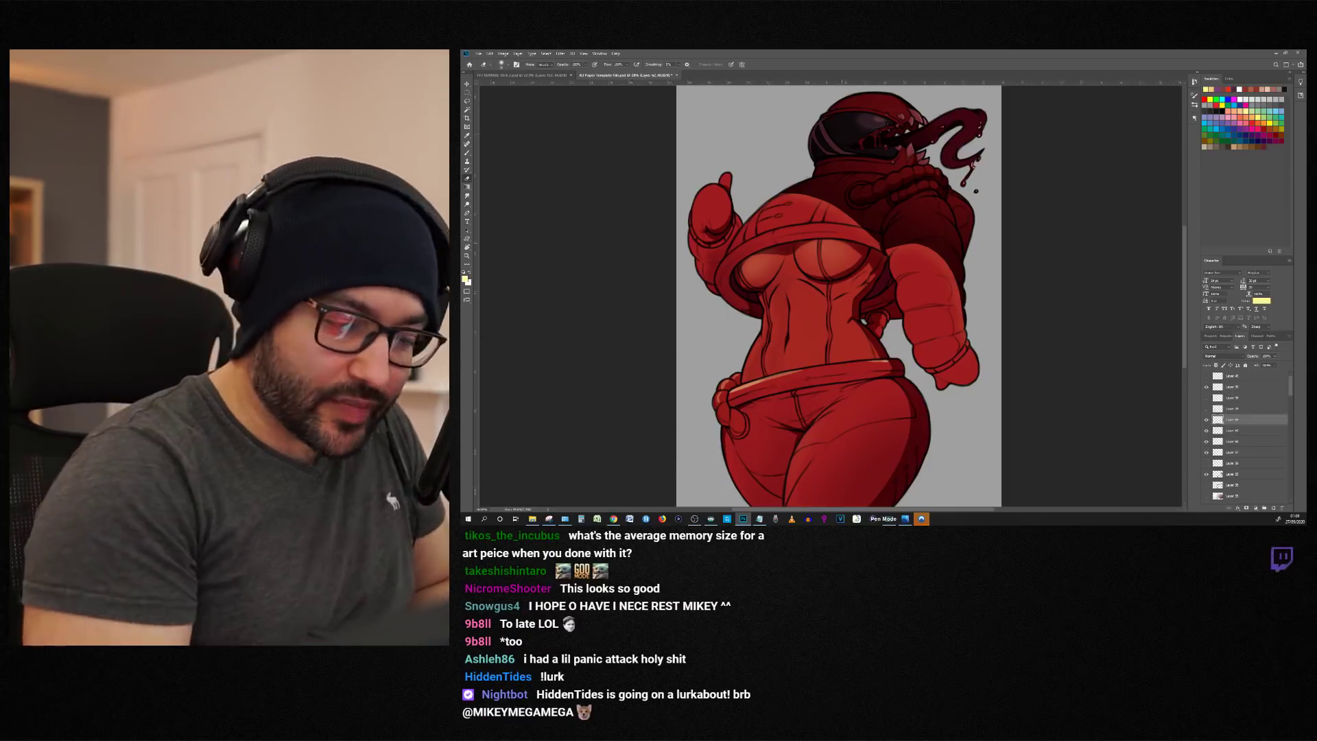
Step: Paint small, sharp pale yellow shine highlights on the waist, abdomen and chest
key(b)
scroll(739, 456, up, 3)
drag(754, 321, 745, 357)
drag(808, 308, 804, 320)
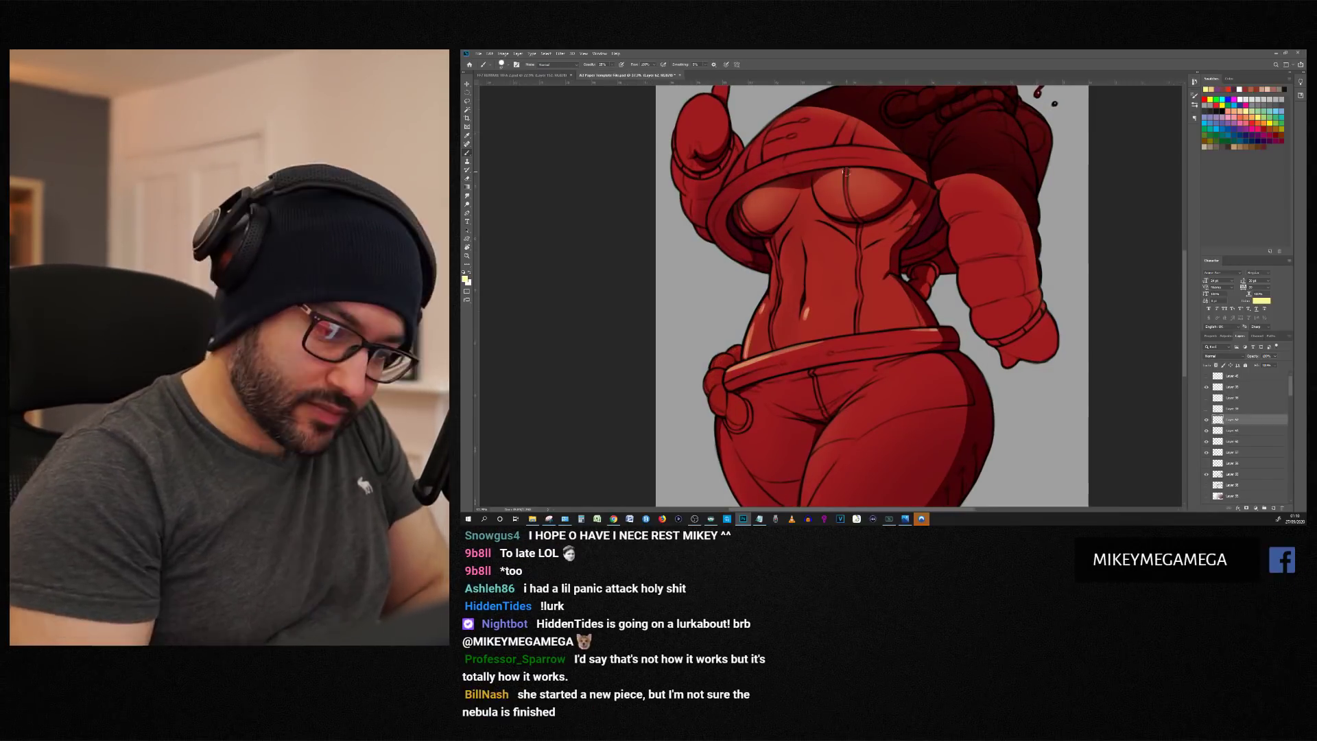
scroll(775, 288, up, 1)
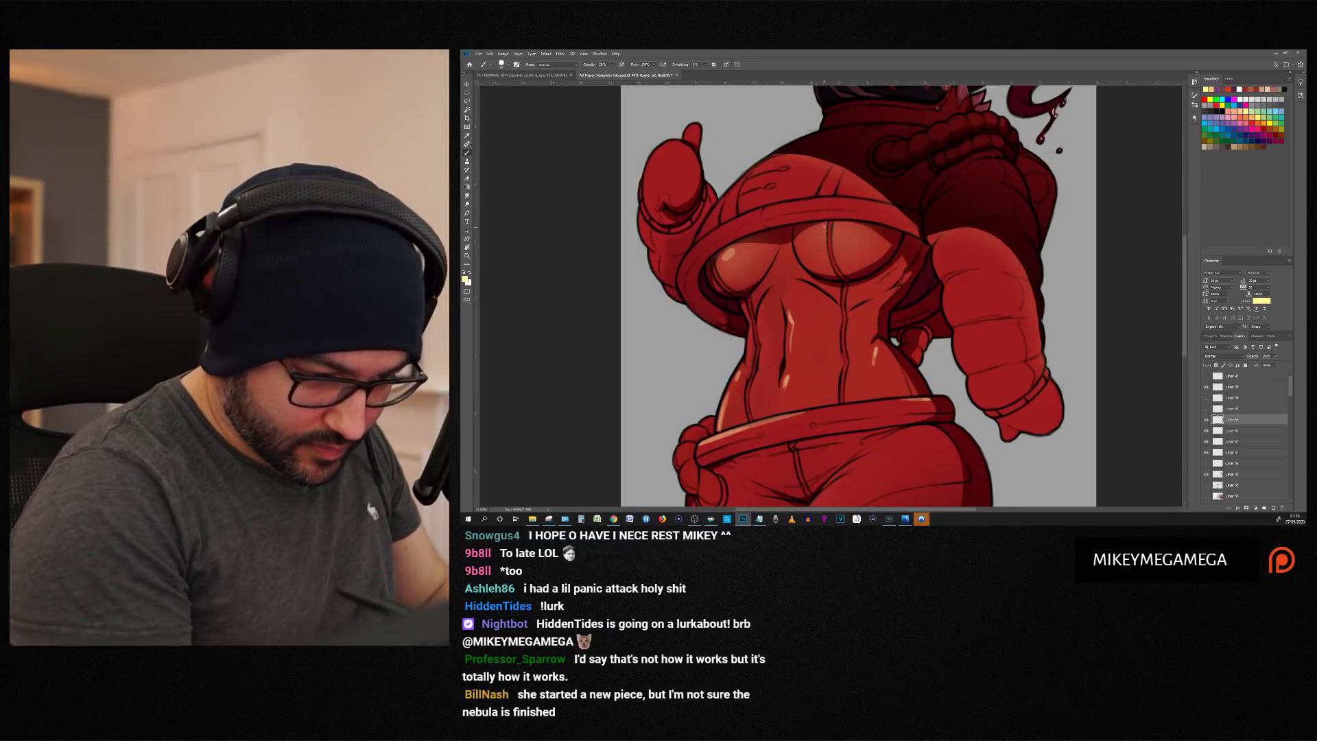
scroll(802, 269, down, 3)
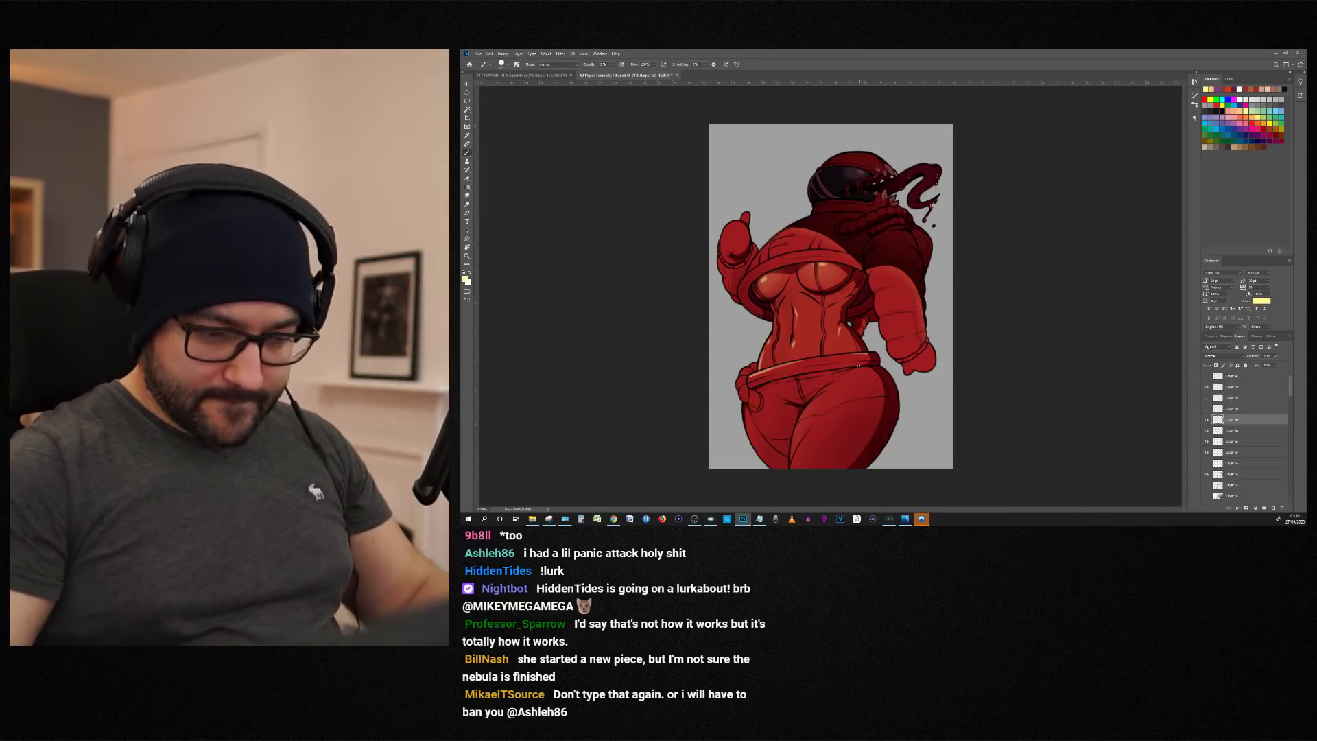
scroll(840, 317, up, 3)
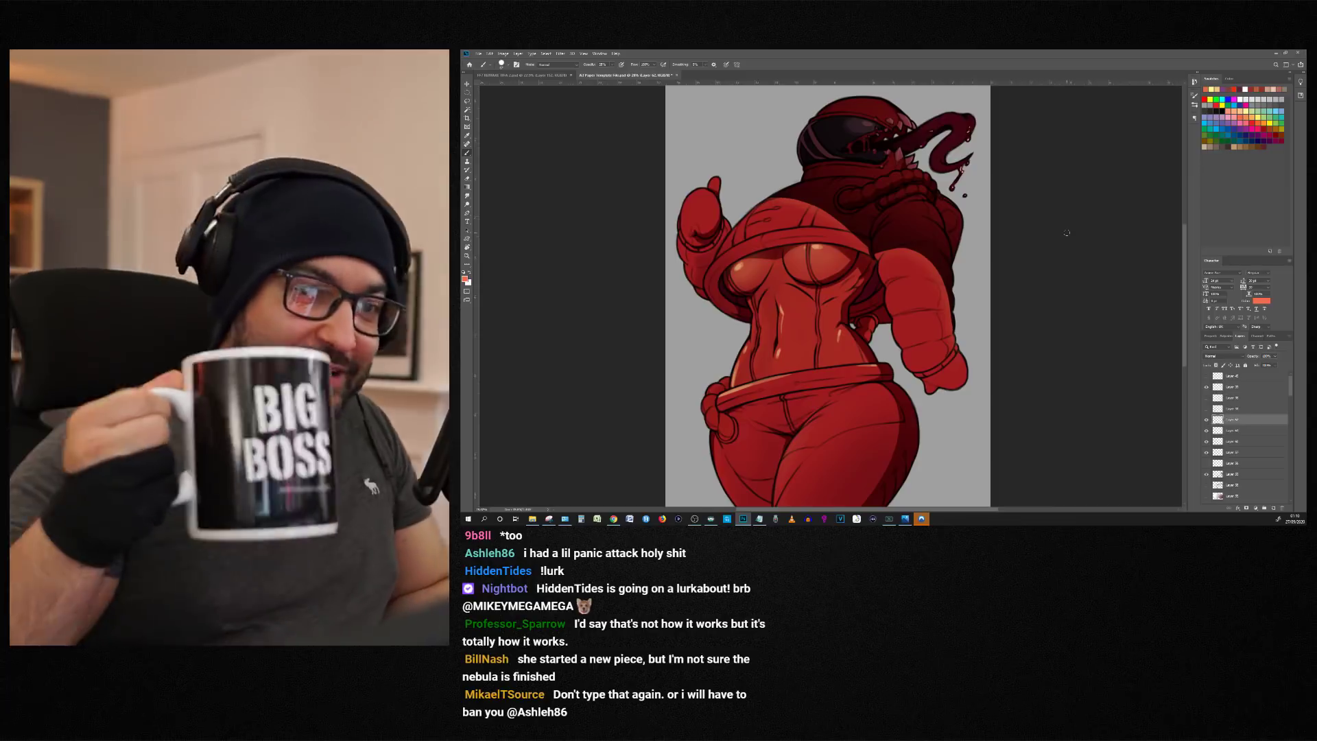
scroll(791, 179, up, 1)
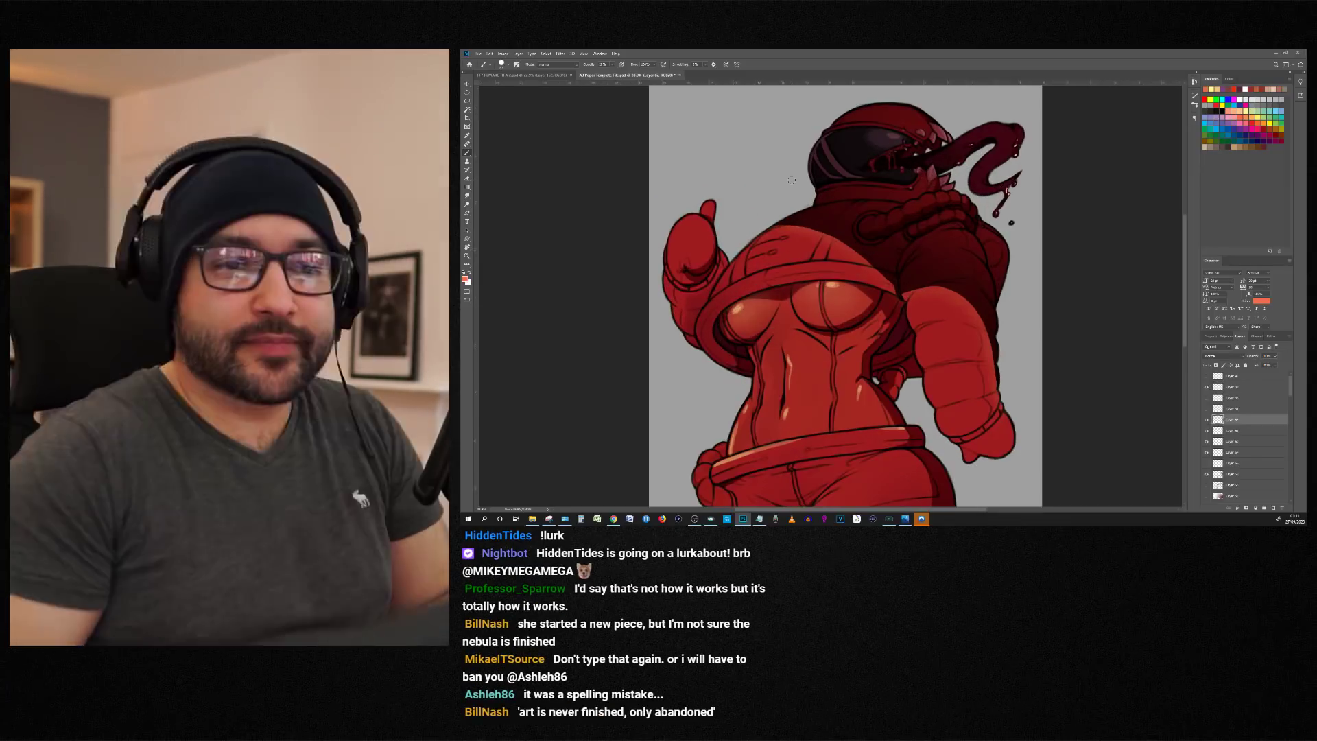
scroll(791, 180, down, 2)
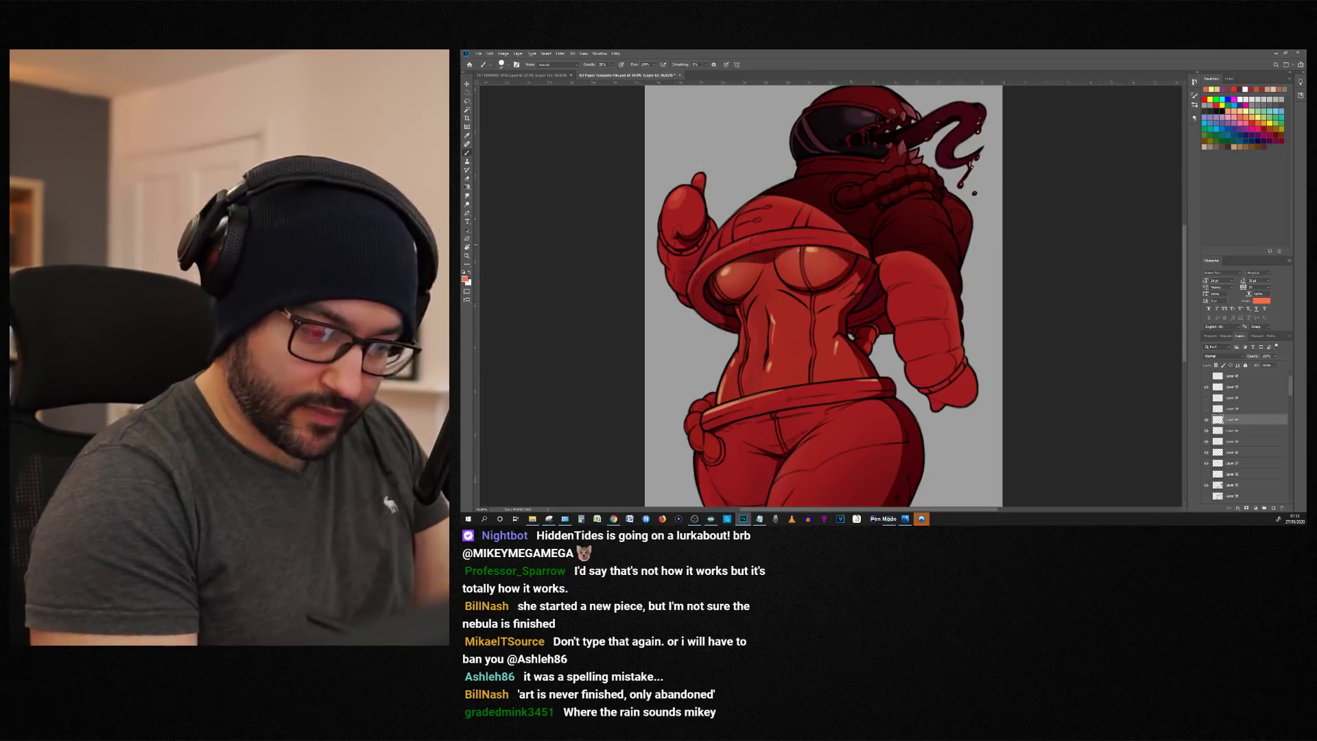
scroll(752, 402, down, 4)
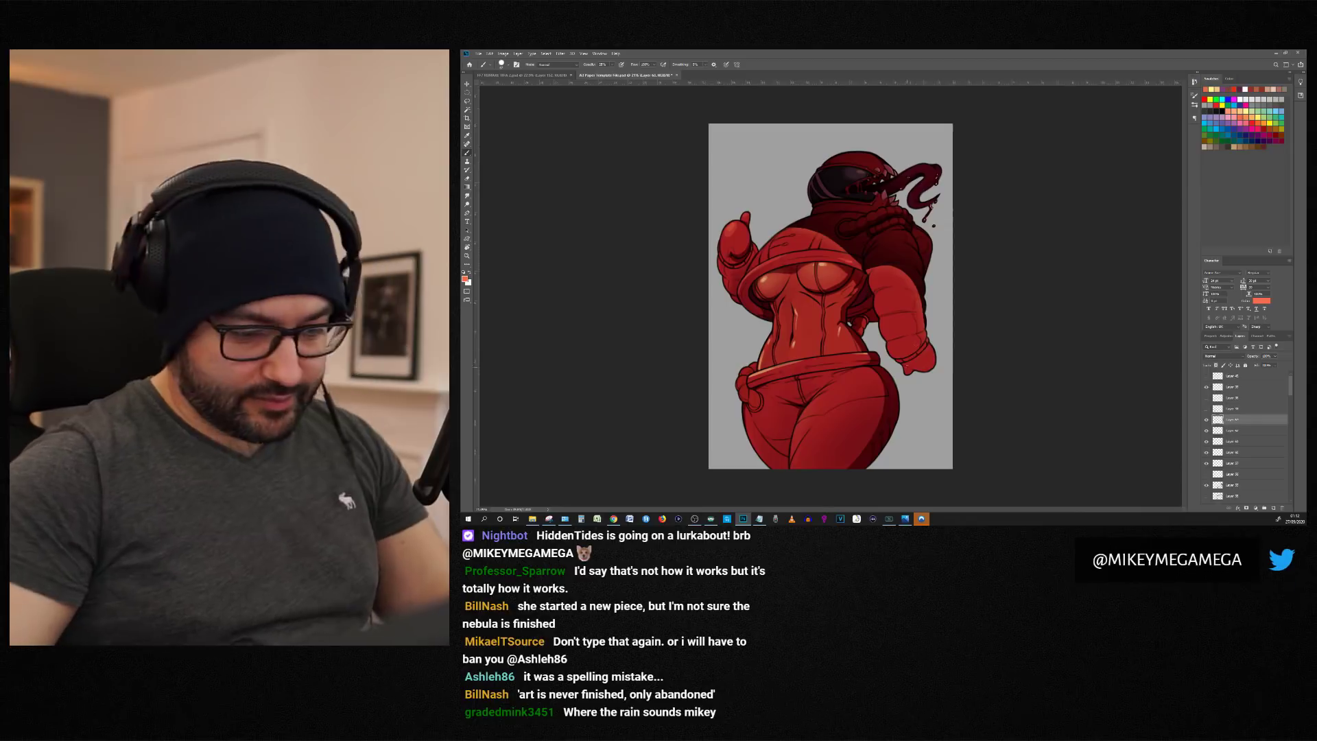
Step: Duplicate the layer beneath the current highlight layer and hide the original
scroll(752, 401, up, 2)
right_click(1232, 430)
click(1036, 138)
click(1207, 441)
Step: Add a new layer and change the foreground colour to light blue
click(1273, 509)
click(1276, 111)
click(465, 279)
click(1083, 204)
click(1152, 224)
key(Return)
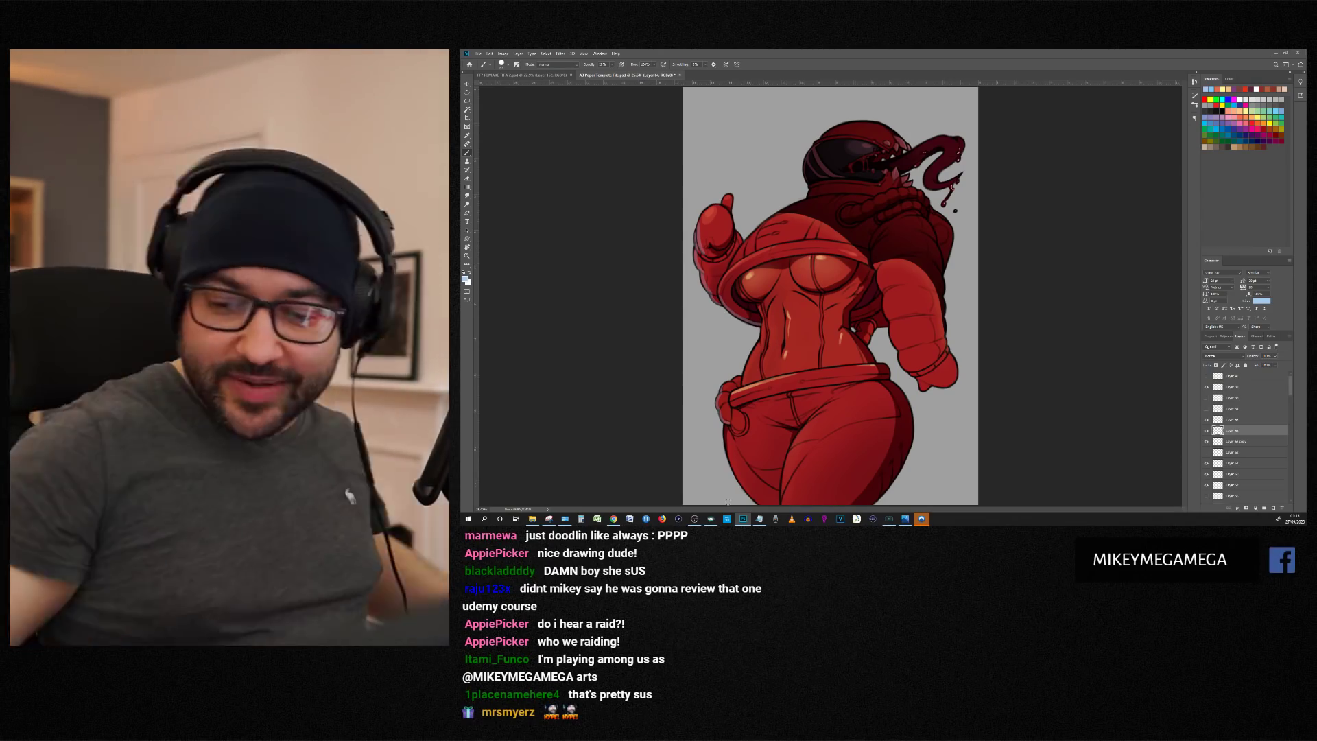
Step: Paint a soft light blue rim light along the outer edges of the thumbs-up arm and the hoodie
scroll(764, 499, up, 4)
drag(756, 273, 731, 334)
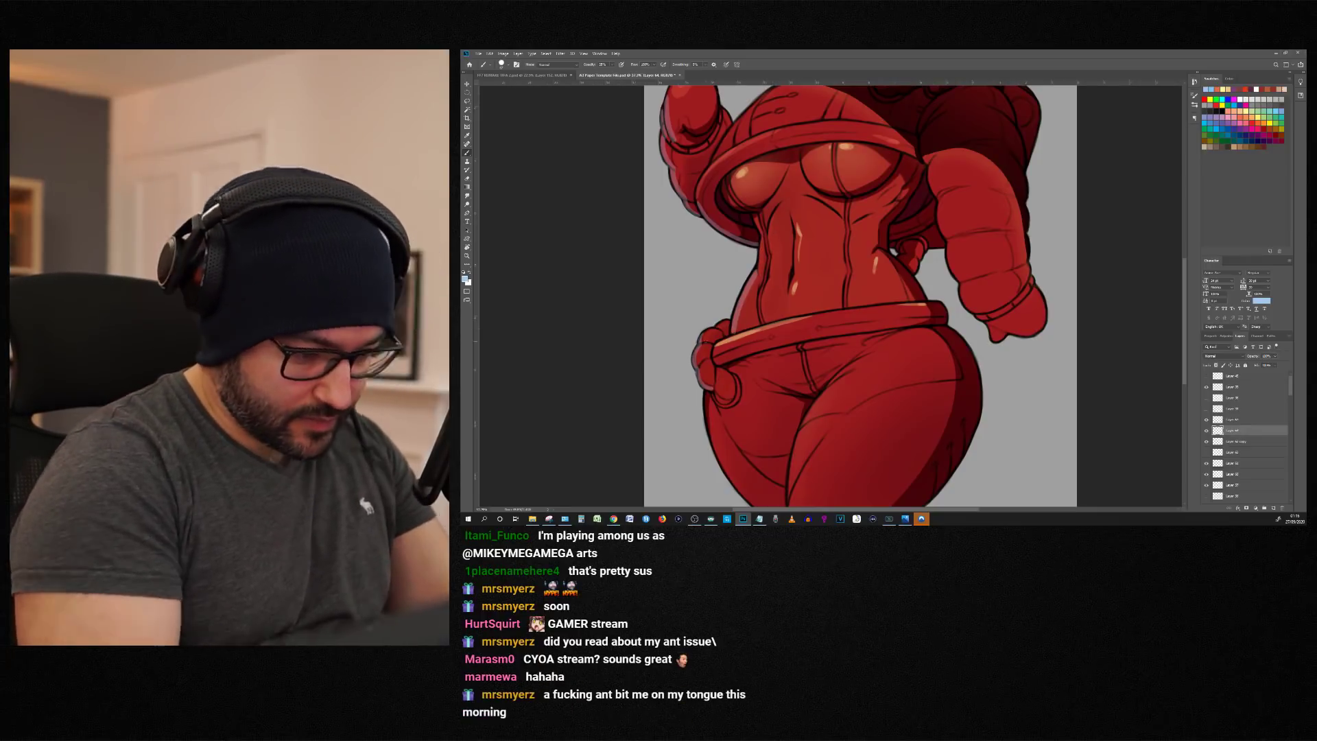
drag(1290, 387, 1290, 419)
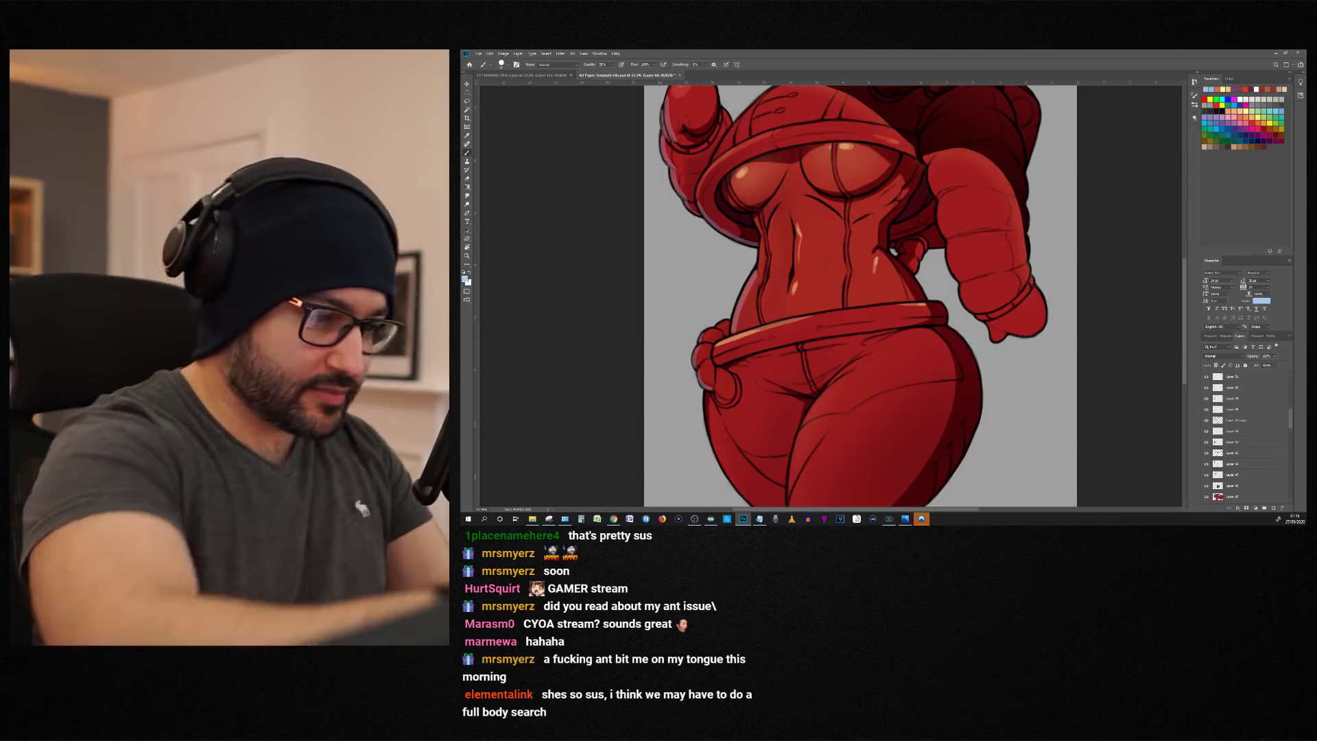
key(e)
right_click(805, 159)
key(Escape)
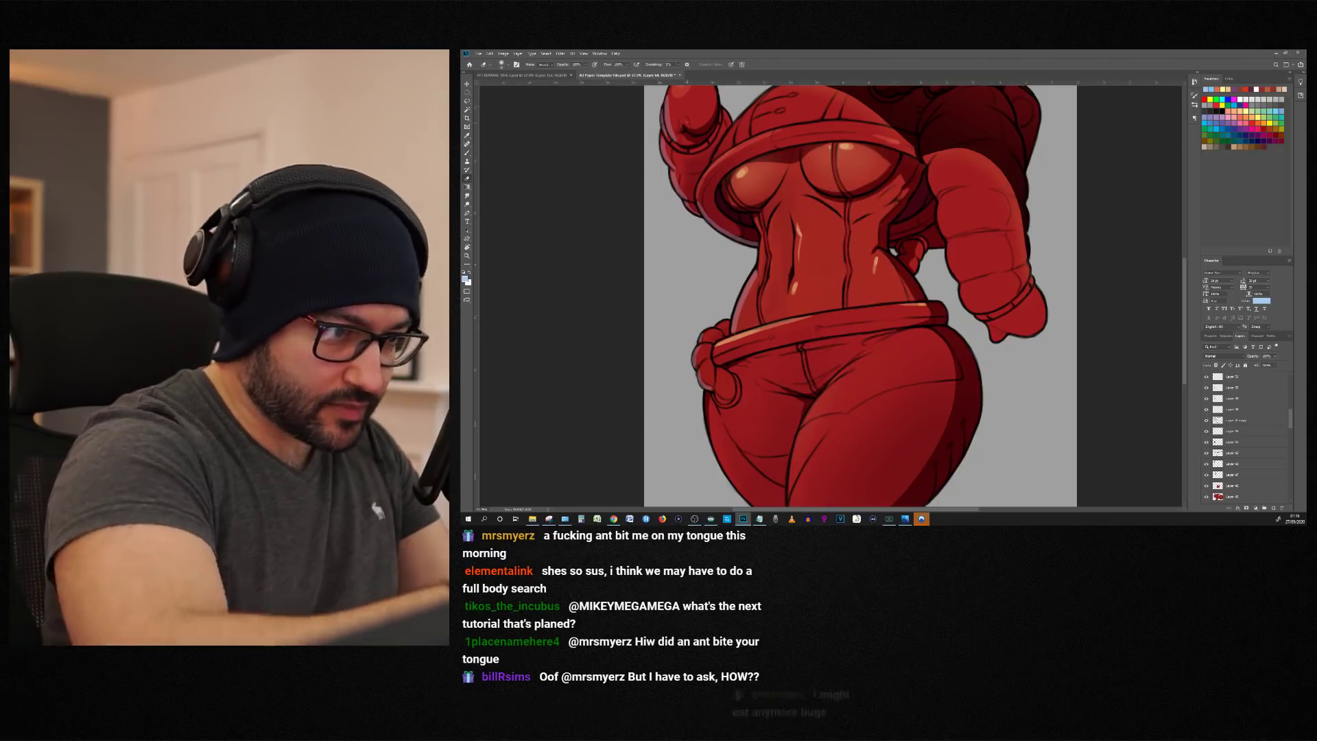
Step: Check the light blue rim light from close up and afar, and toggle its layer's visibility
scroll(732, 334, down, 7)
scroll(754, 323, up, 6)
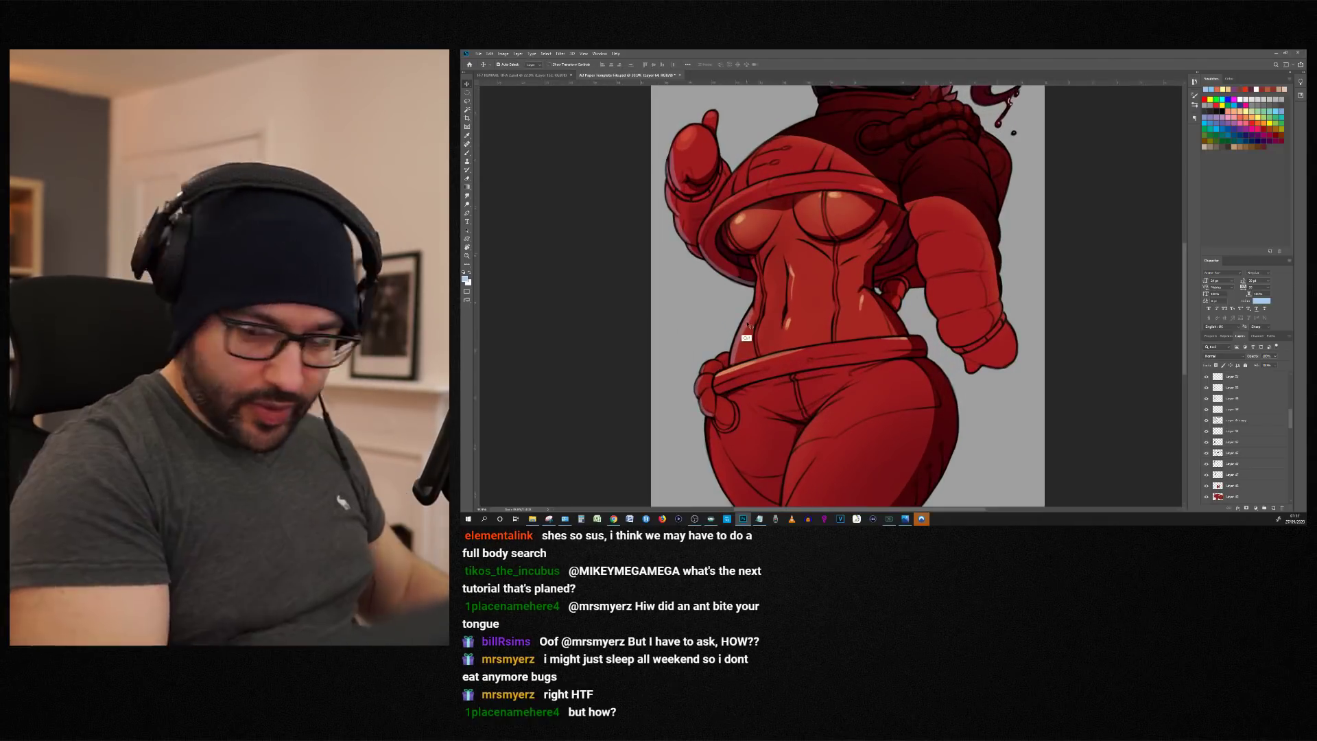
scroll(1240, 404, up, 3)
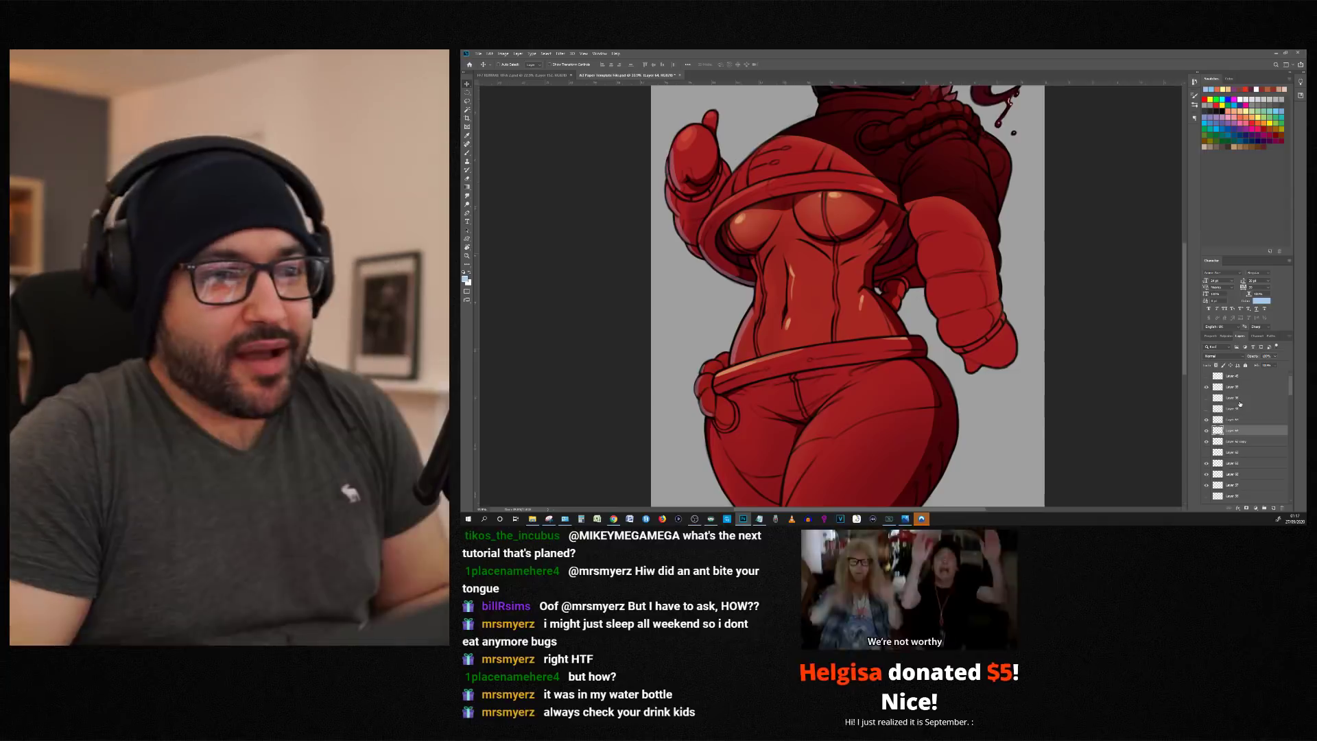
key(b)
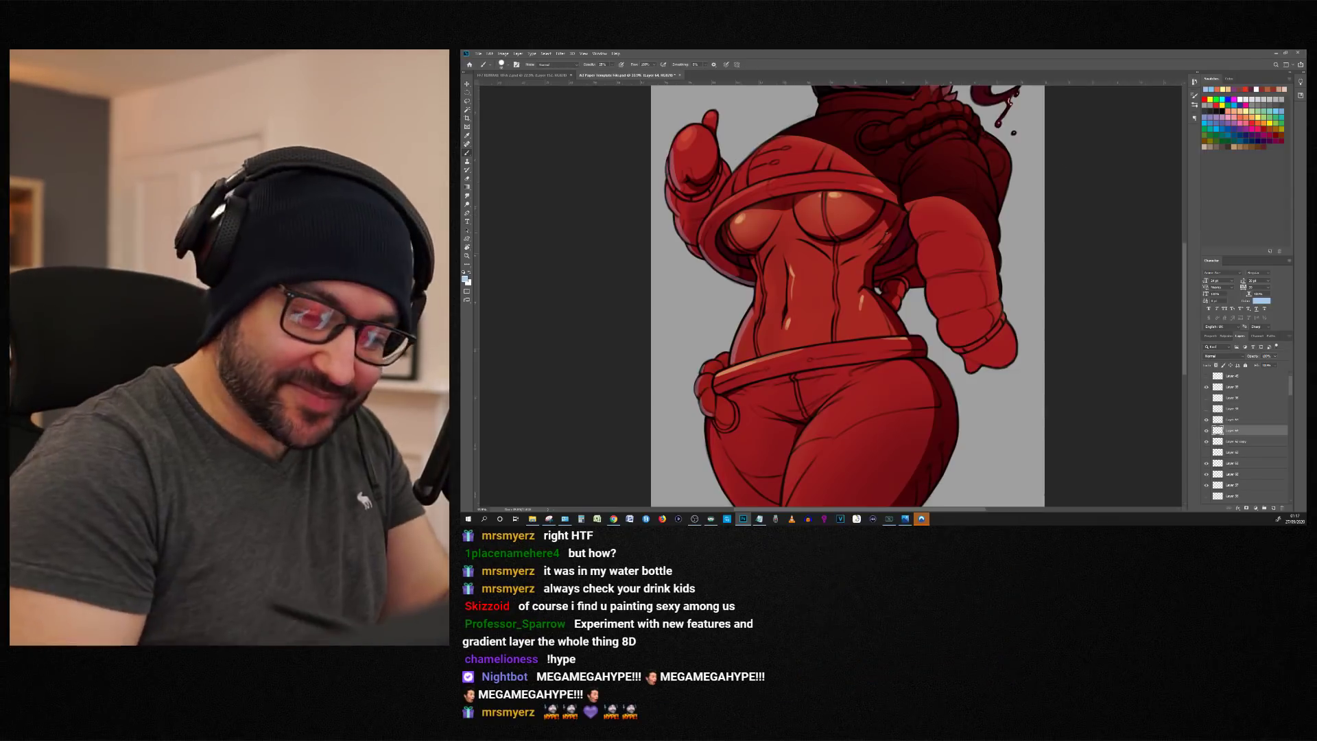
scroll(1071, 163, down, 2)
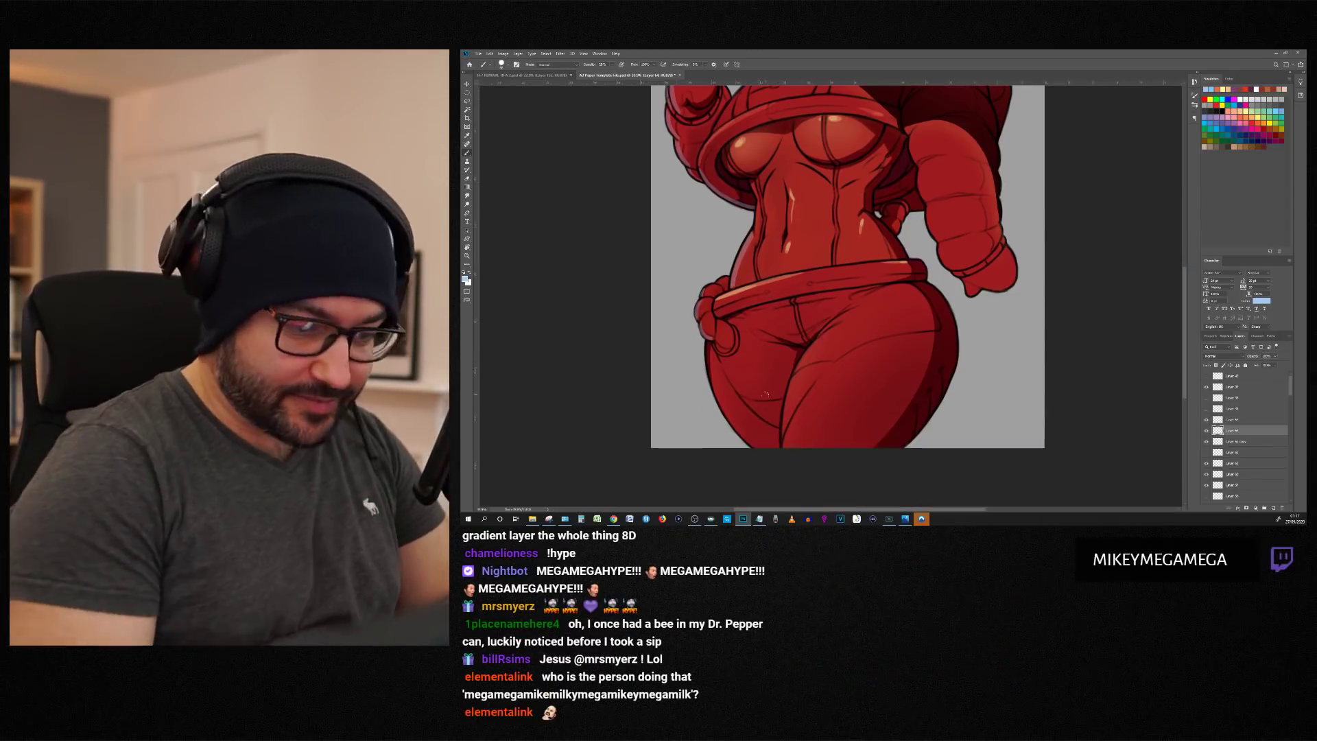
click(1207, 431)
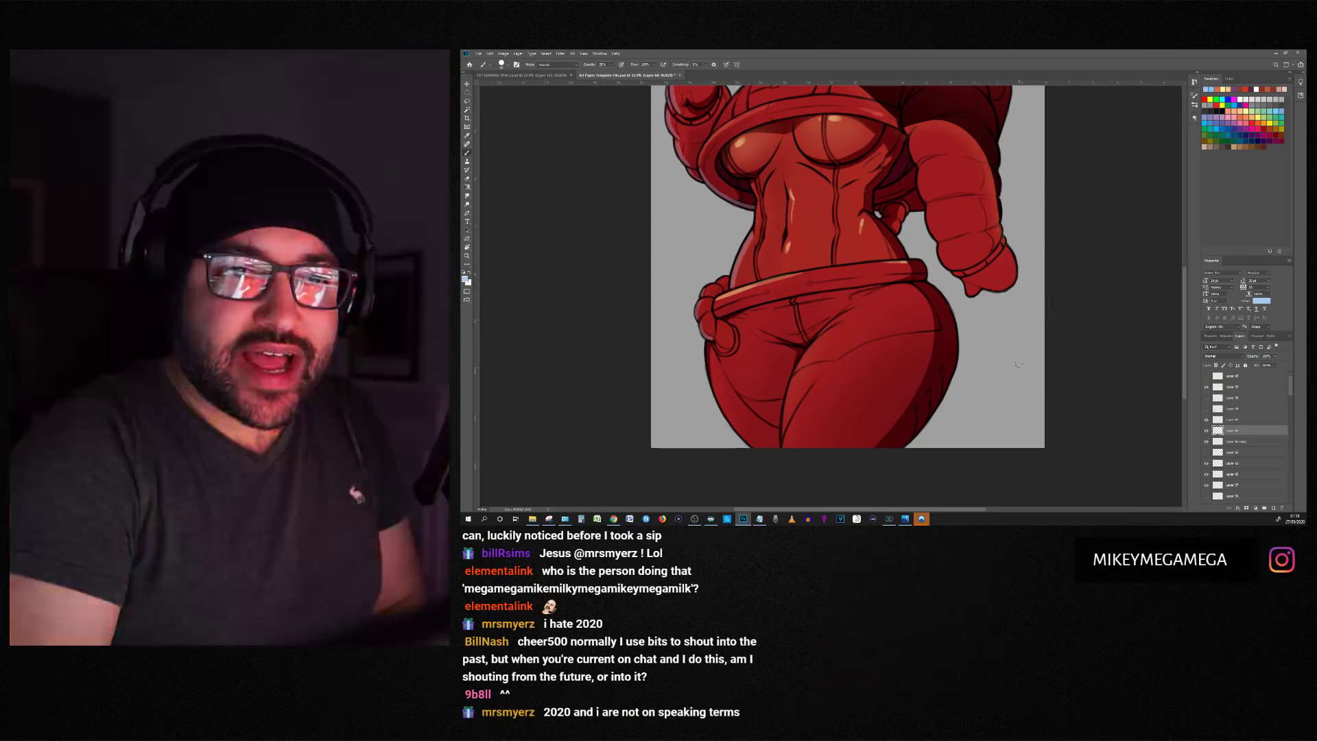
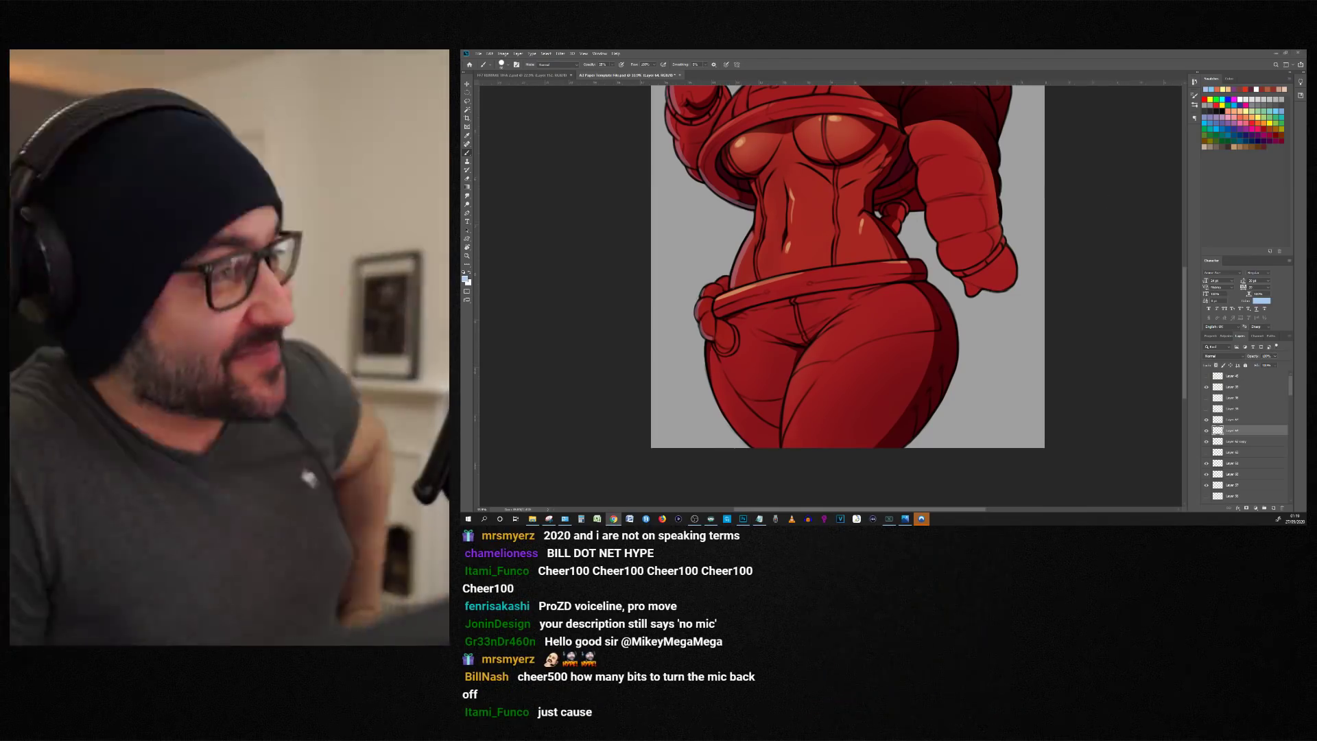
click(1166, 226)
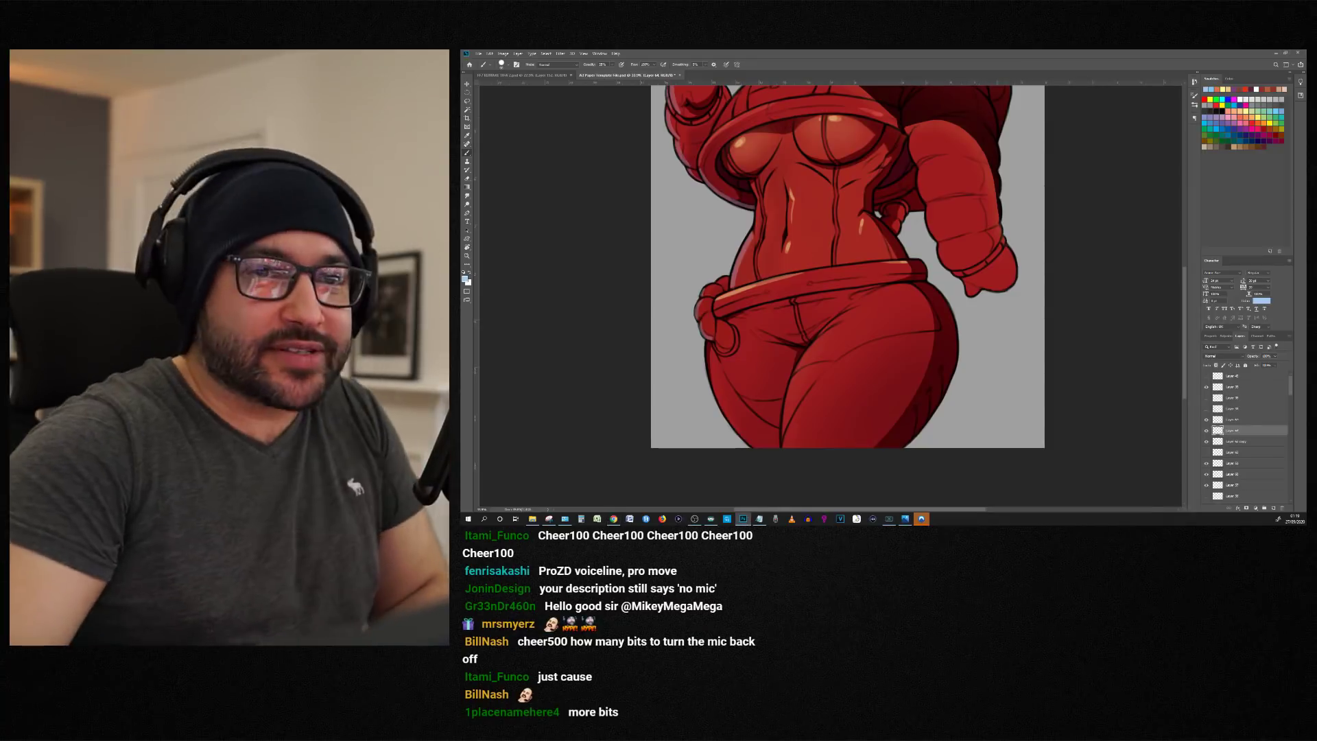
Step: Extend the light blue rim light along the side of the waist and the outer edge of the rear thigh
scroll(817, 364, down, 2)
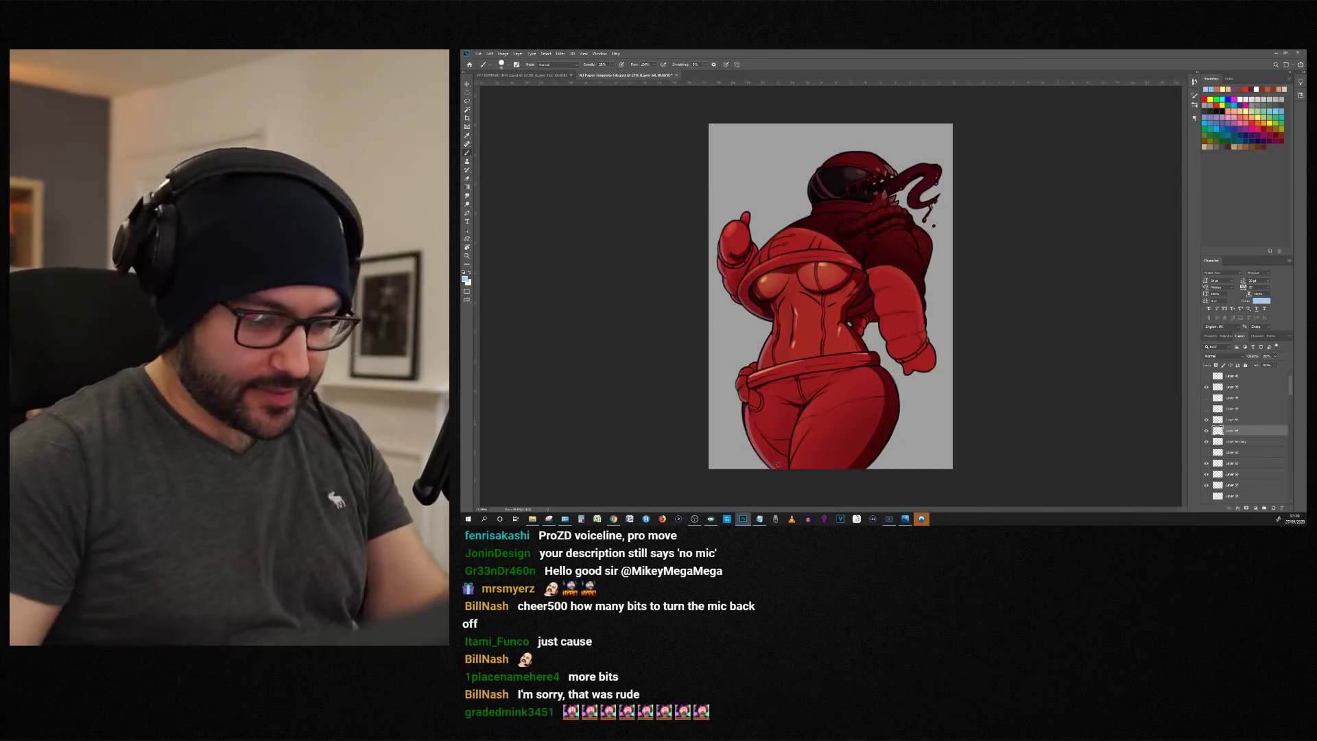
scroll(815, 367, up, 2)
scroll(1030, 439, down, 3)
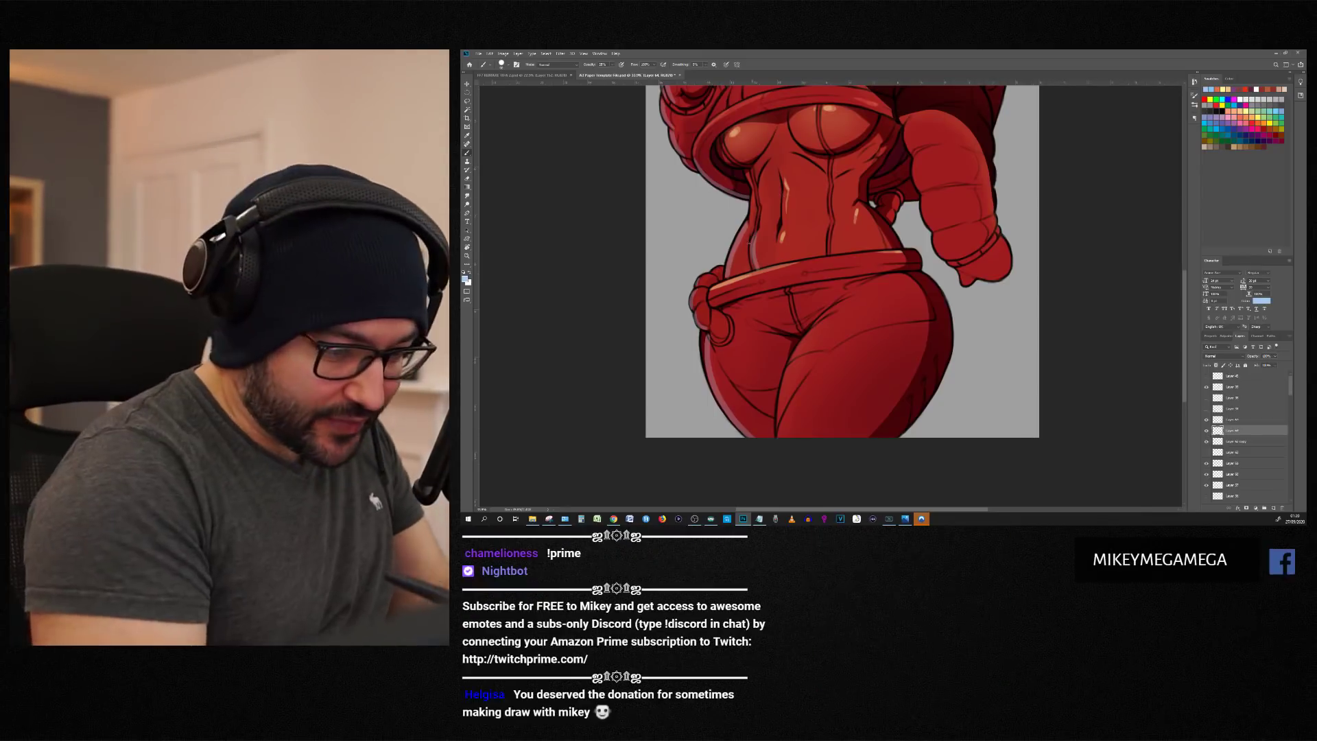
scroll(874, 311, down, 5)
key(ctrl+plus)
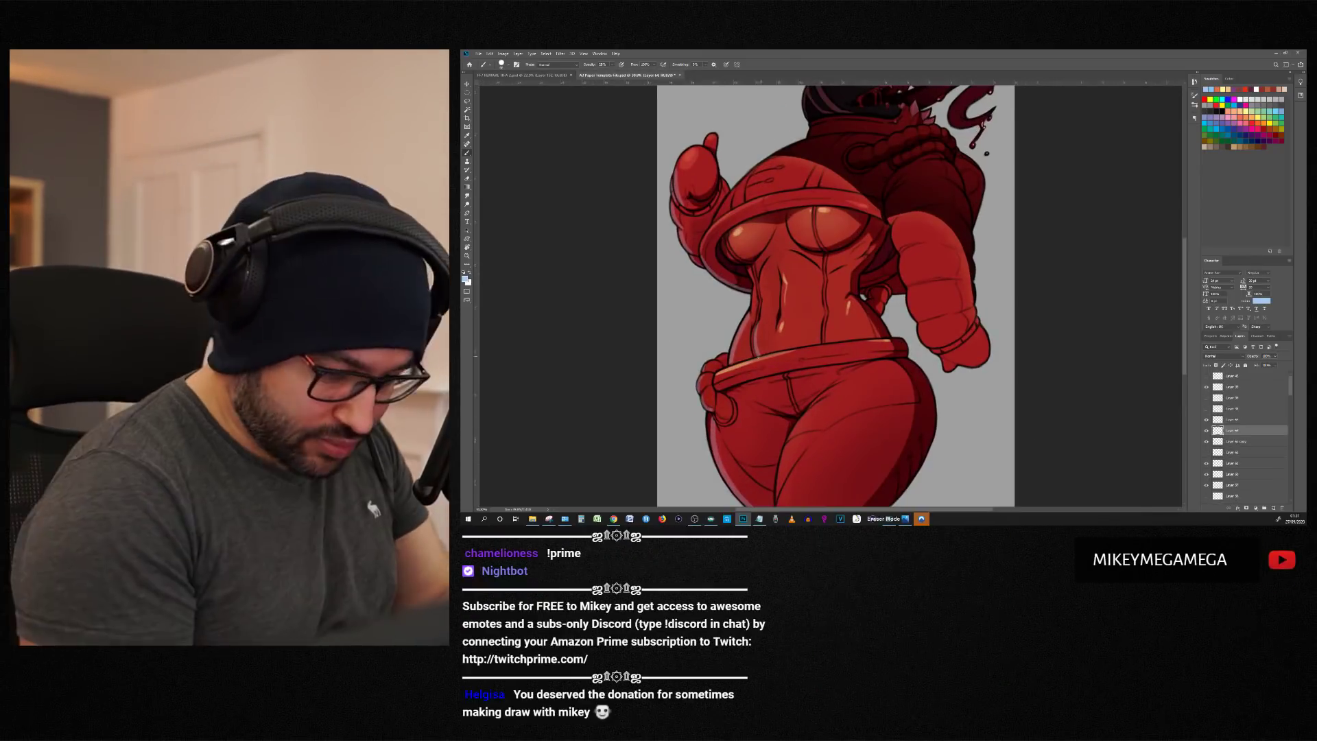
drag(747, 434, 729, 448)
Step: Duplicate the light blue rim light layer to strengthen it and refine the copy with the eraser
key(ctrl+alt+j)
key(Return)
scroll(811, 412, down, 2)
scroll(810, 195, up, 5)
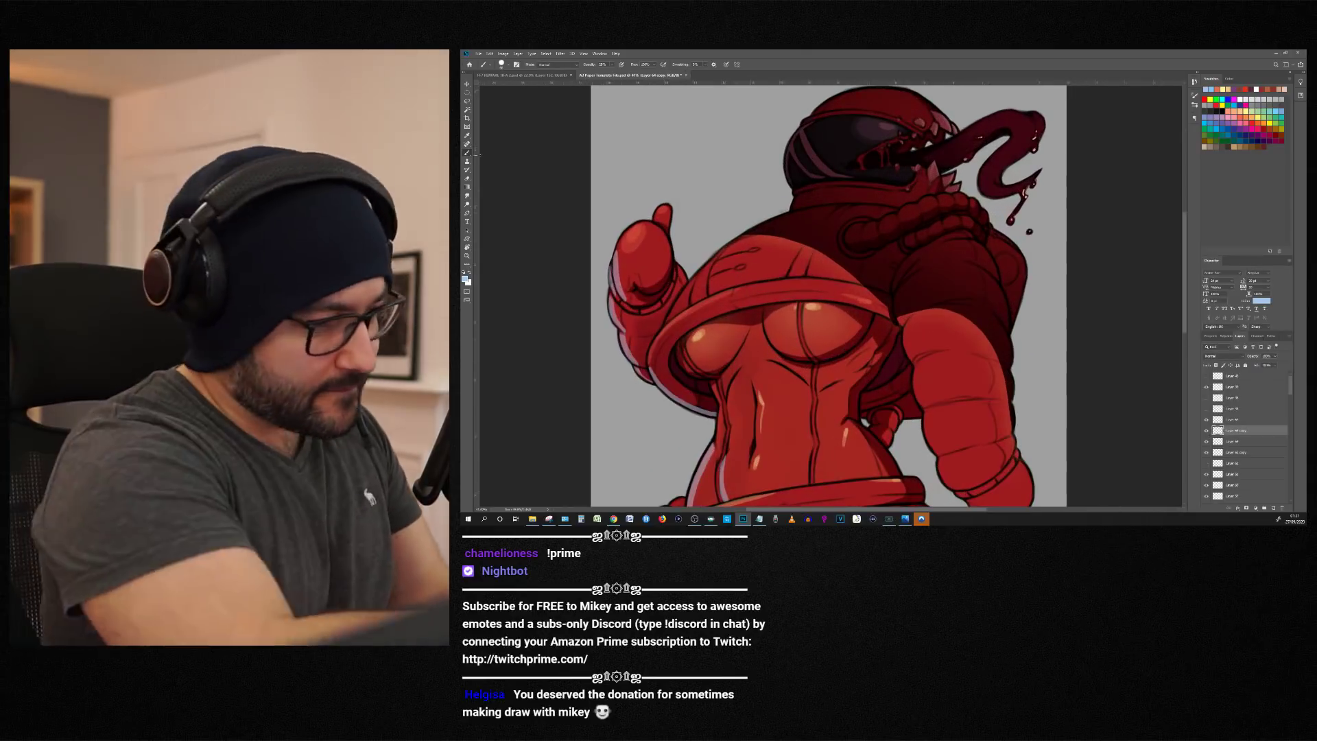
key(e)
right_click(732, 183)
scroll(701, 366, down, 4)
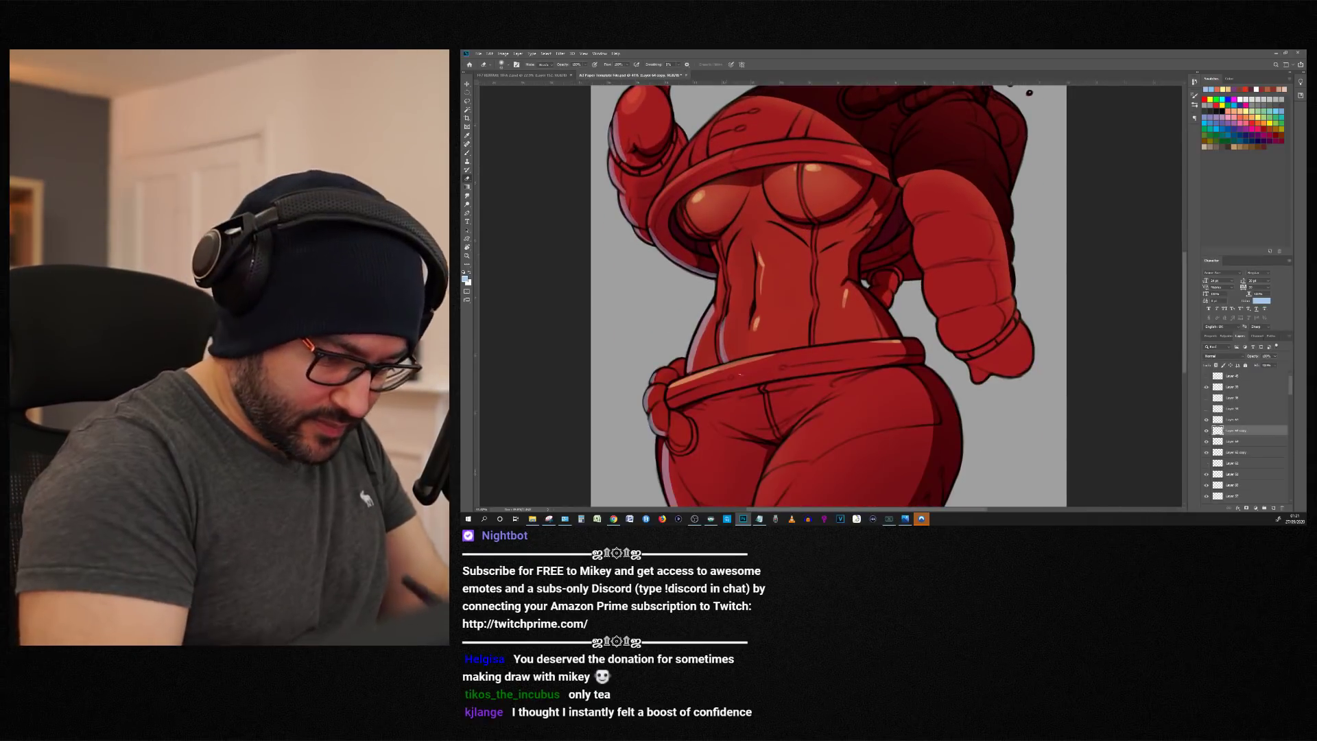
scroll(736, 440, down, 4)
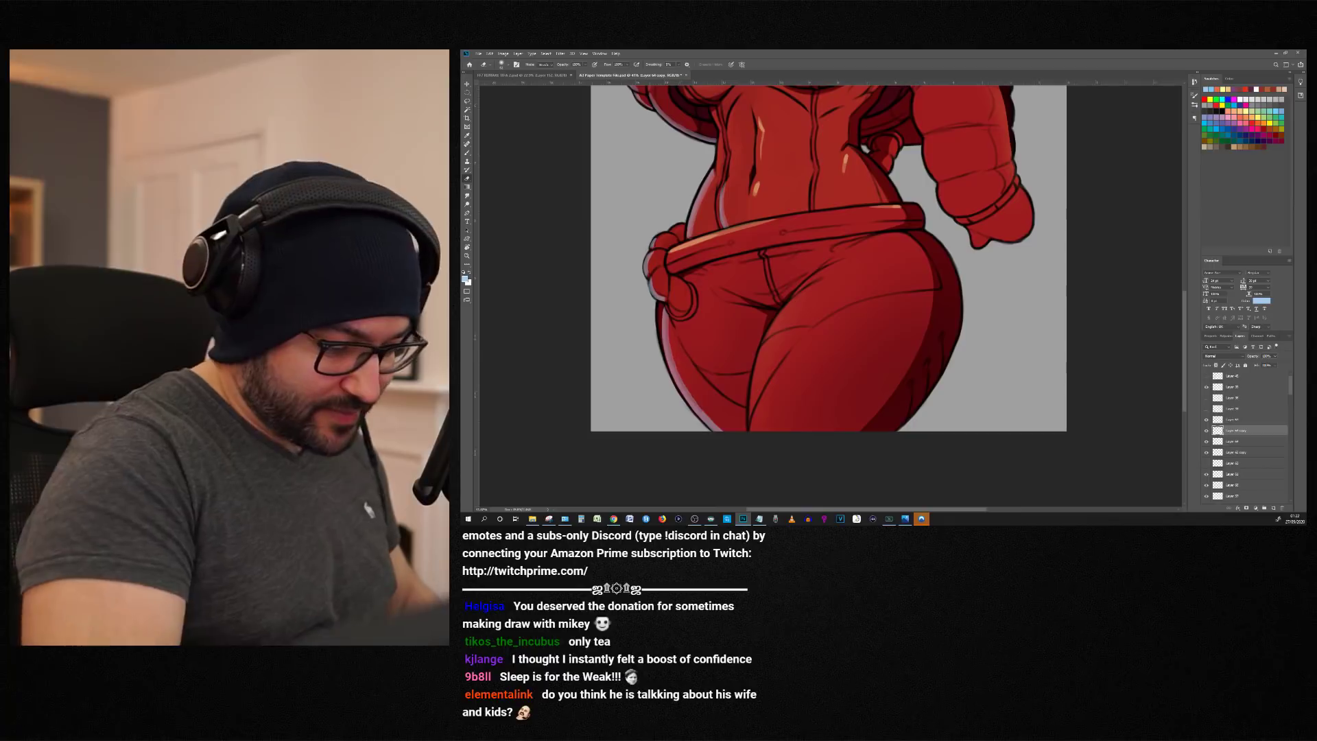
key(ctrl+minus)
key(ctrl+minus)
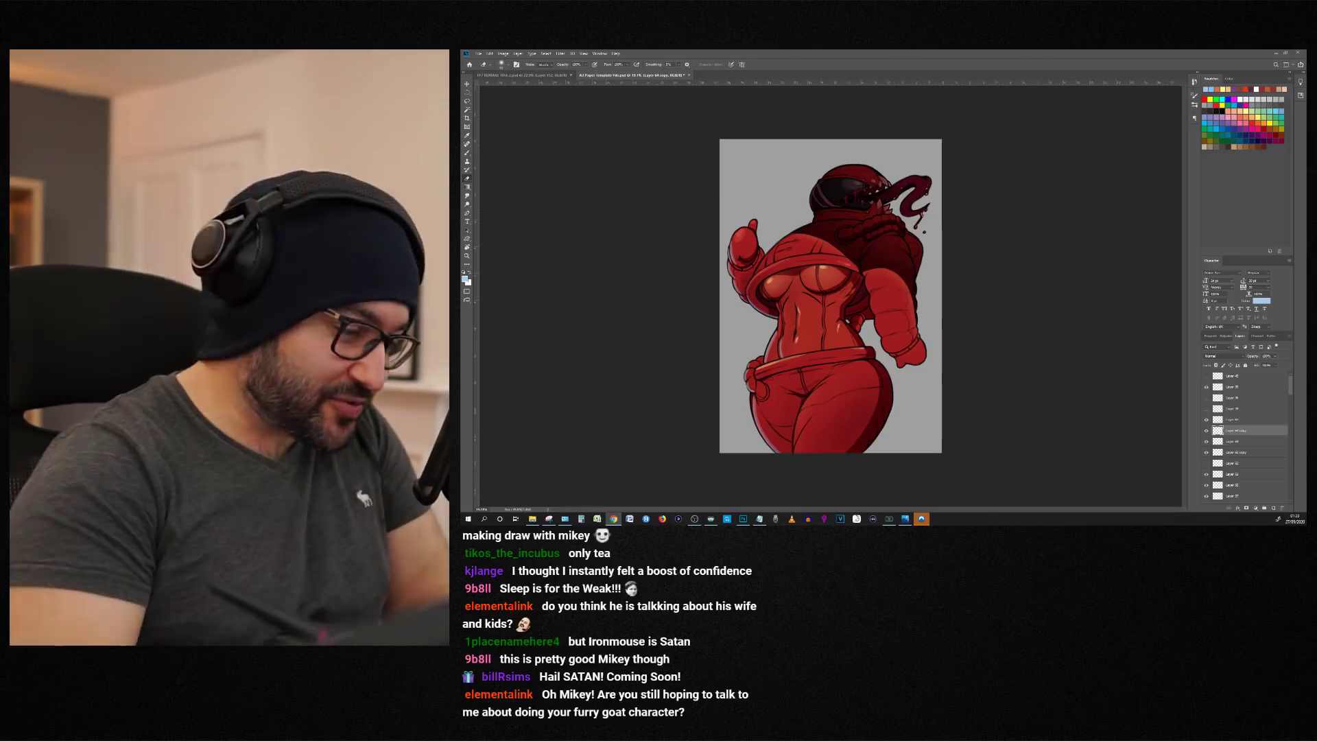
Step: On a separate layer, paint a light blue rim light along the edges of the hanging arm and the front thigh
key(ctrl+plus)
key(ctrl+plus)
mouse_move(718, 284)
mouse_down()
mouse_move(747, 302)
mouse_move(778, 276)
mouse_move(786, 245)
mouse_up()
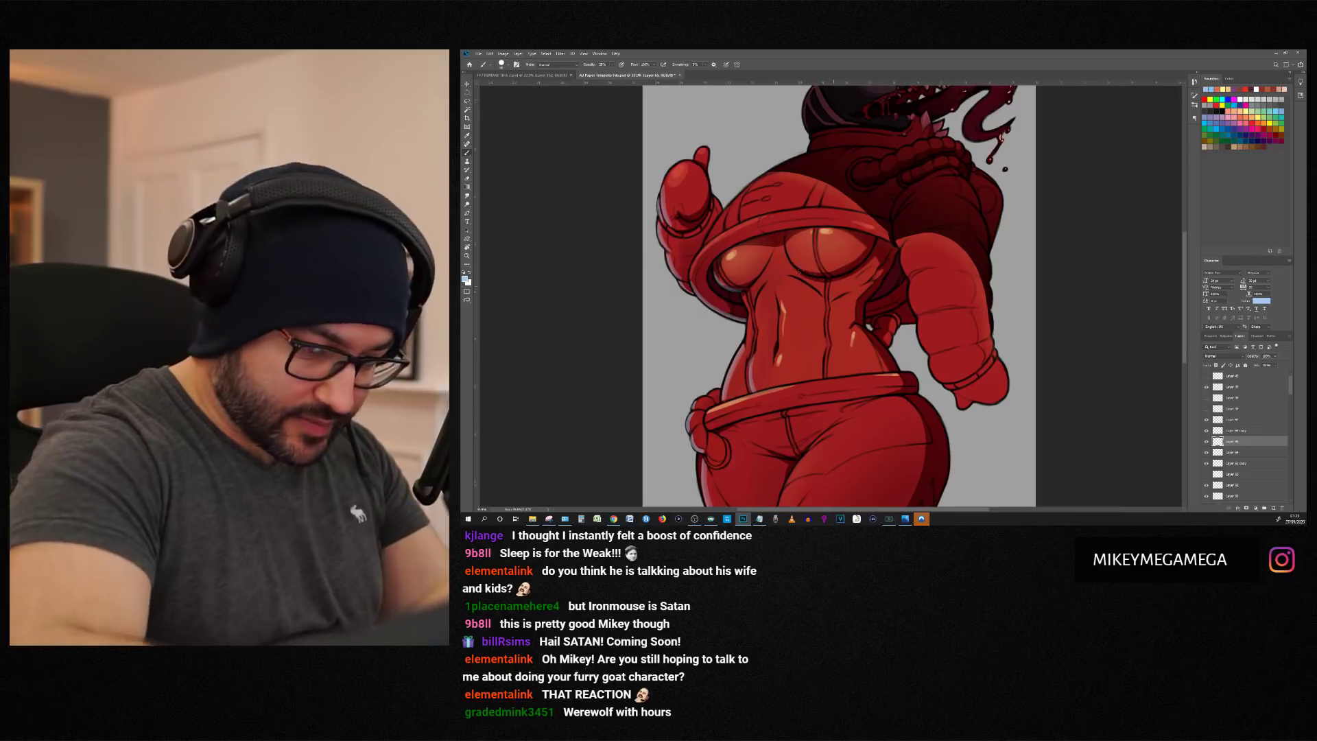
scroll(830, 297, down, 6)
scroll(830, 296, up, 5)
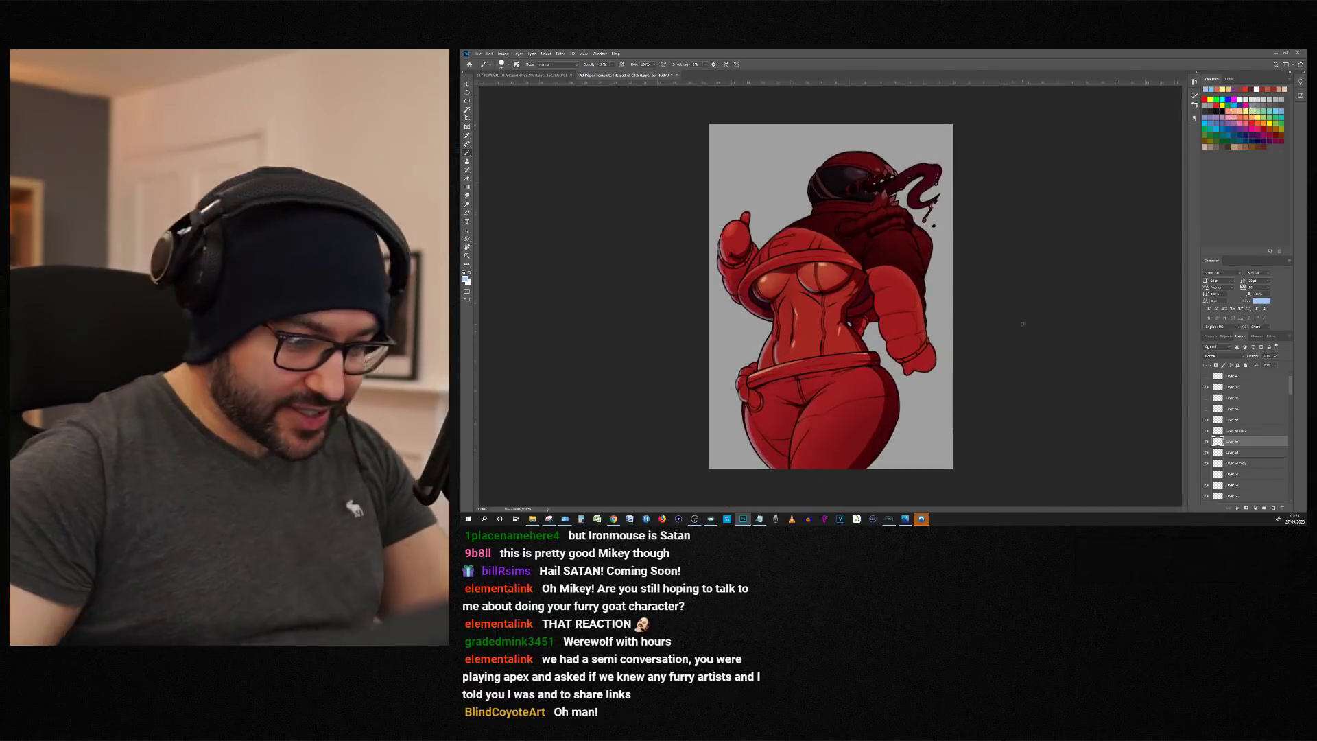
drag(821, 426, 823, 283)
scroll(789, 319, down, 3)
scroll(920, 395, up, 3)
drag(925, 389, 876, 277)
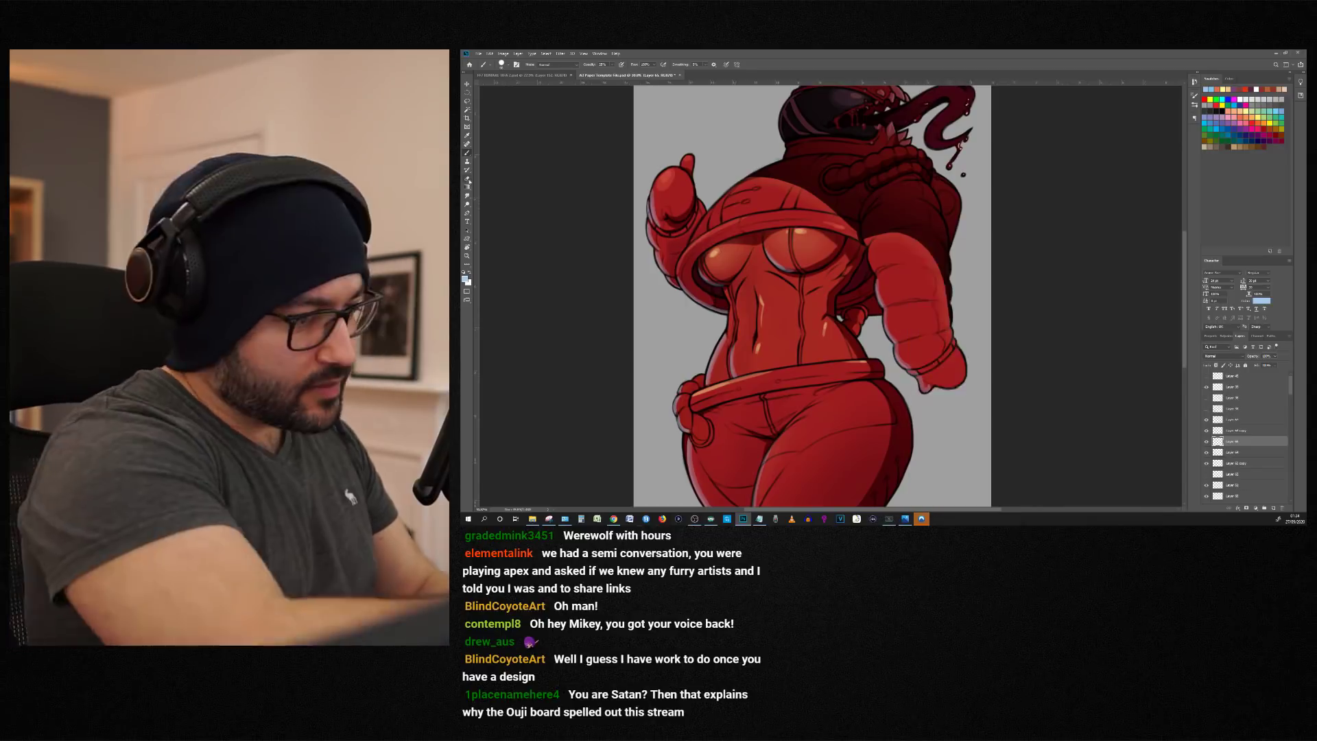
key(e)
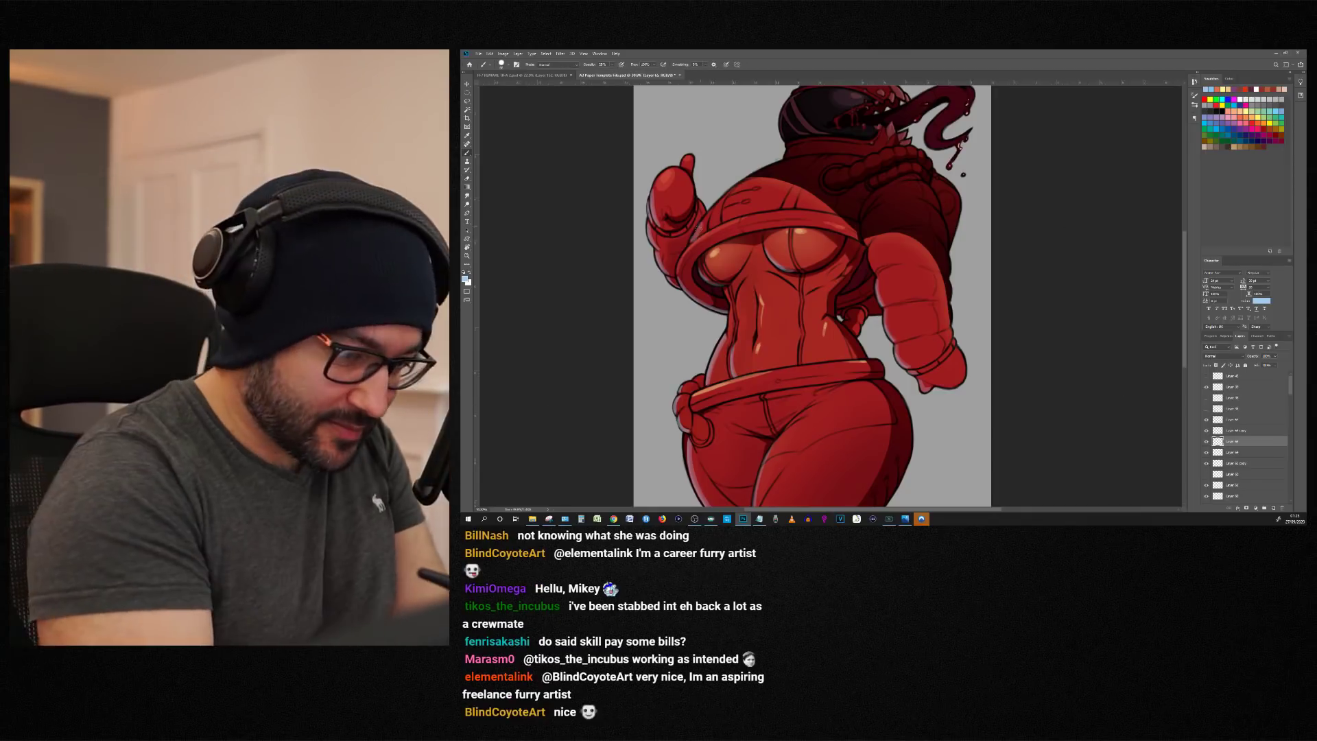
Step: Stamp the visible artwork into a merged layer at the top of the layer stack and save the document
scroll(830, 297, down, 6)
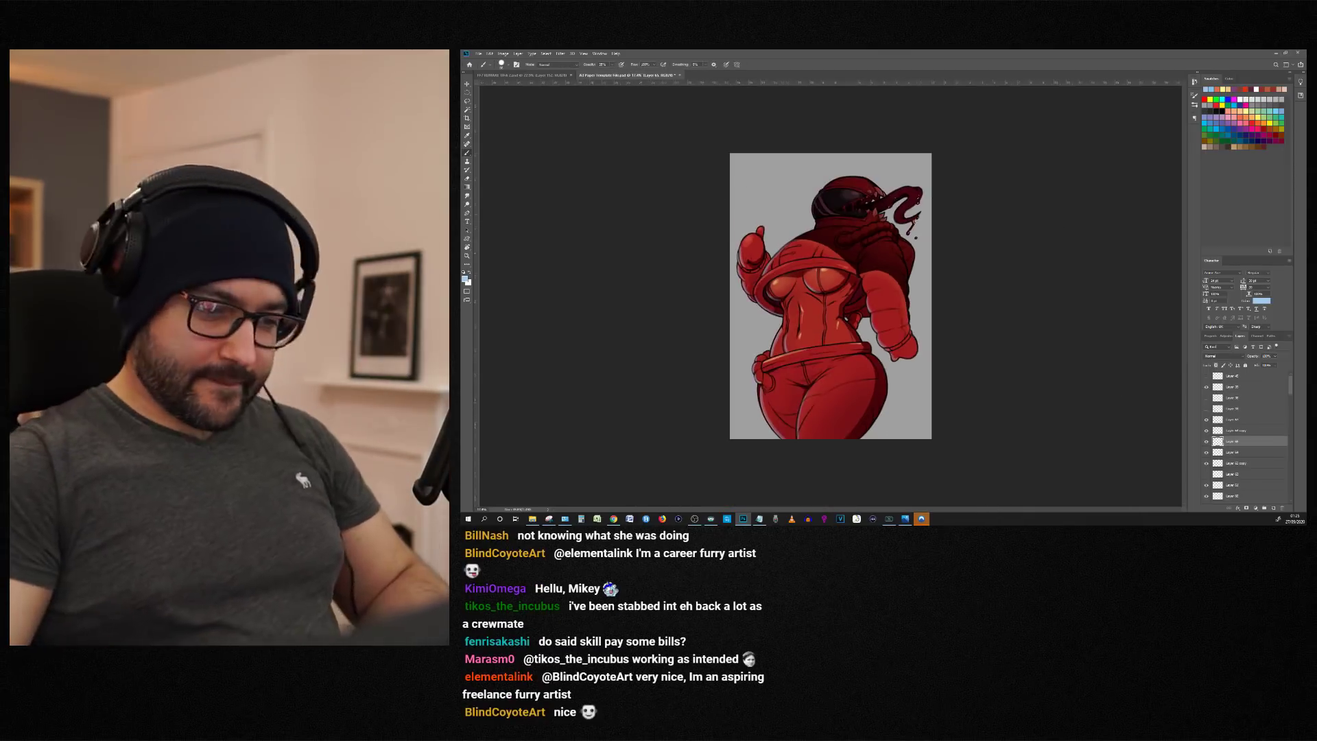
scroll(830, 297, up, 4)
drag(1291, 385, 1292, 400)
scroll(1292, 400, up, 2)
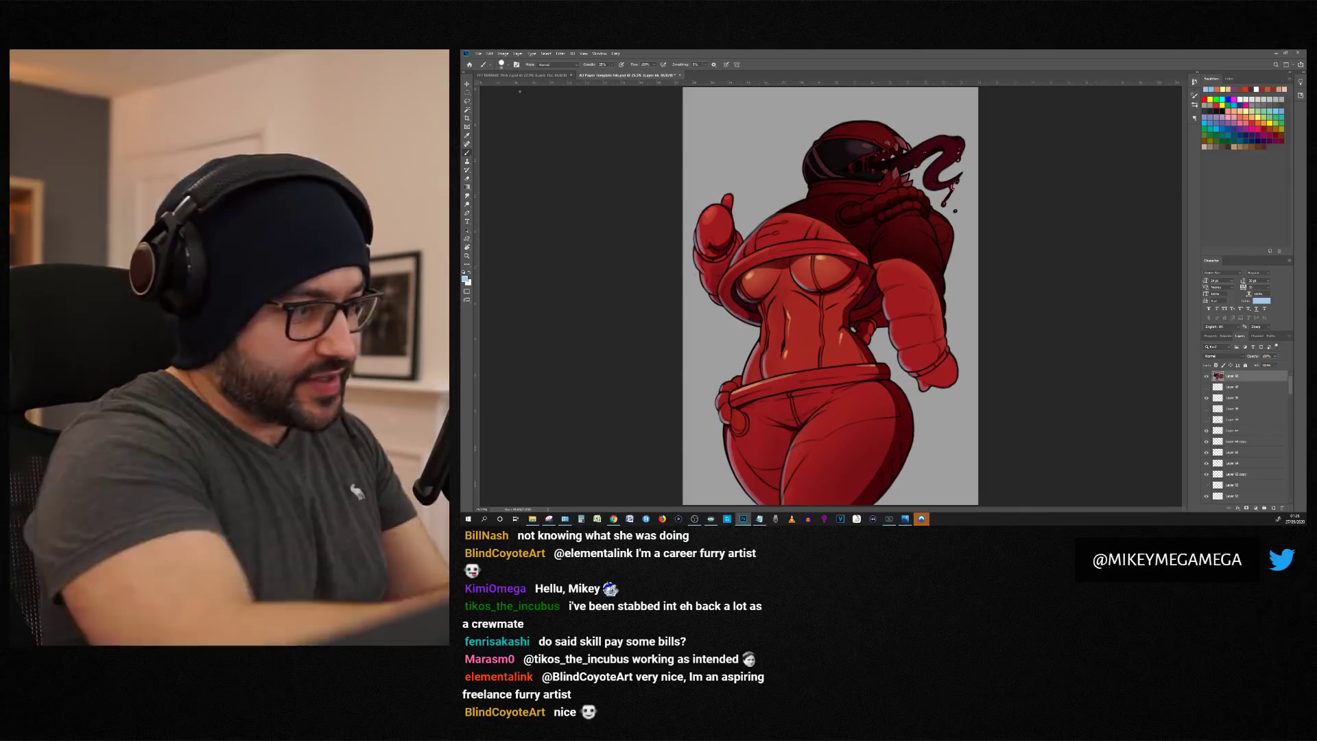
key(ctrl+s)
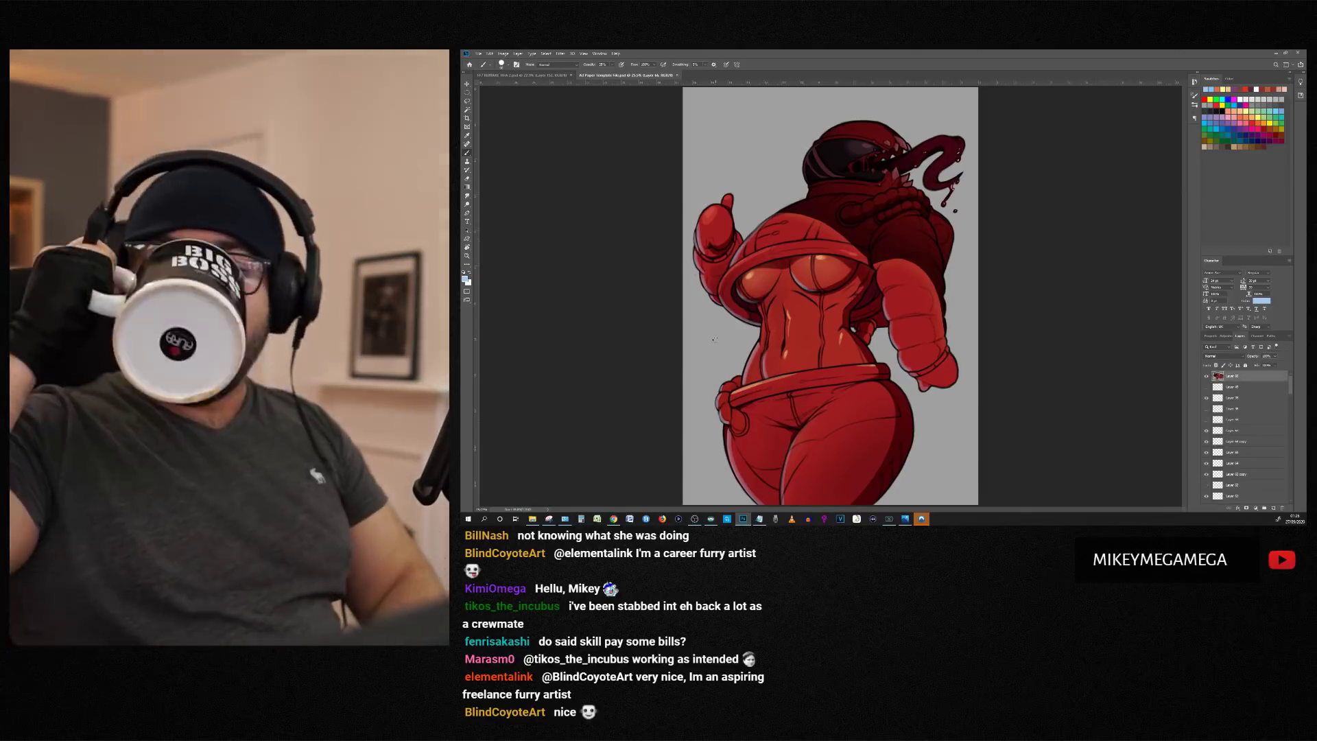
scroll(695, 313, down, 3)
scroll(696, 313, up, 2)
mouse_move(1291, 385)
mouse_down()
mouse_move(1292, 415)
mouse_move(1292, 377)
mouse_up()
click(1235, 458)
key(w)
click(944, 425)
click(1249, 378)
key(m)
click(1118, 420)
Step: Select the area around the character with the Magic Wand, using one of the lower character layers as the source
scroll(1285, 410, down, 10)
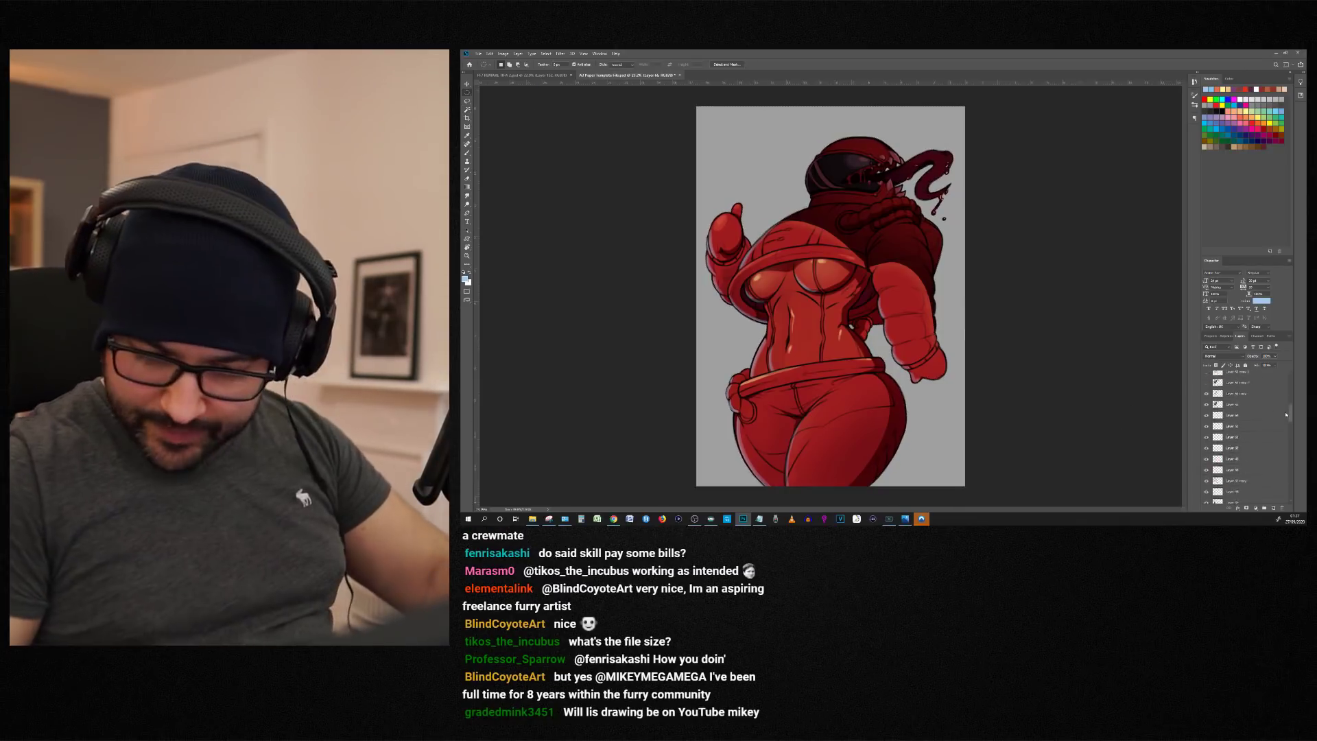
scroll(1282, 412, up, 2)
click(1235, 401)
ctrl+click(1218, 401)
key(w)
click(754, 159)
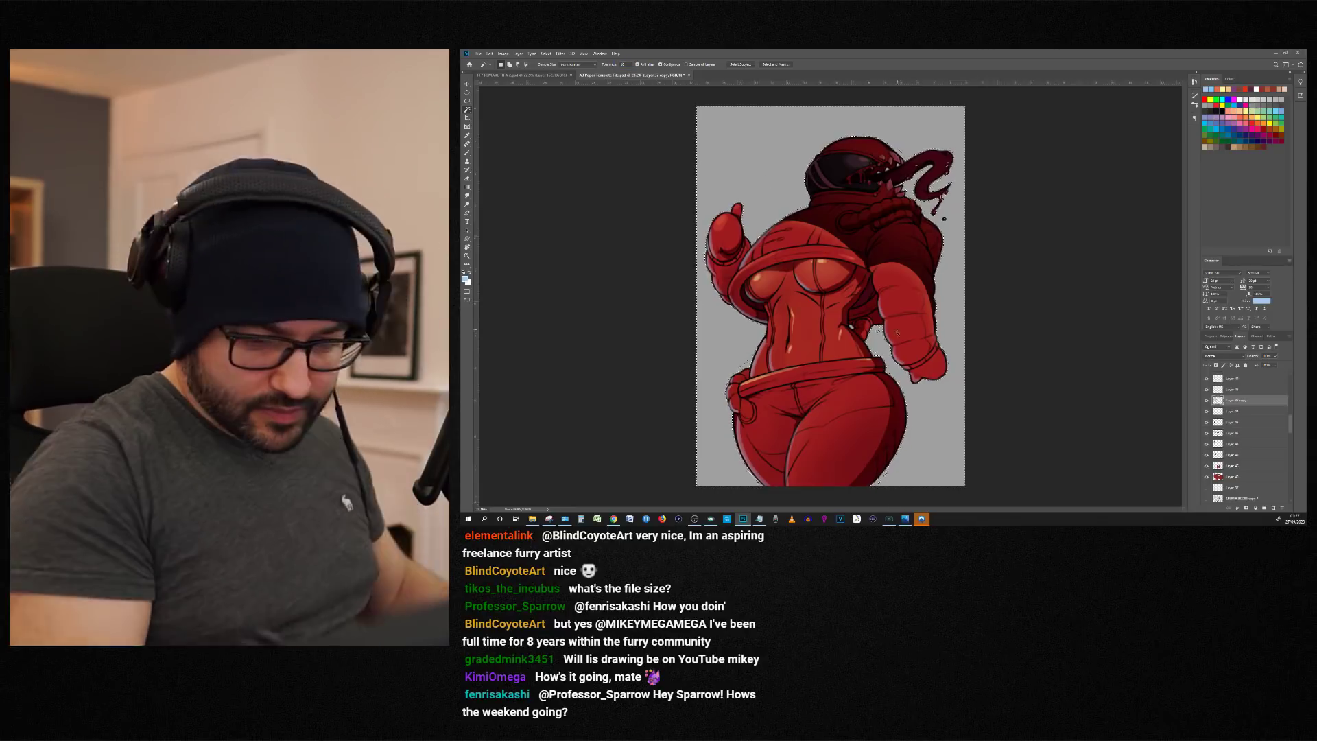
Step: Modify the extent of the background selection, clear the grey background from the merged top layer and deselect
click(546, 54)
mouse_move(554, 147)
click(513, 159)
key(Return)
drag(1290, 424, 1291, 381)
click(1235, 376)
key(m)
Step: On a layer beneath the merged character, paint a muted light blue background with a large soft brush
click(1235, 387)
click(465, 280)
click(1152, 225)
click(1092, 211)
click(1215, 183)
key(b)
right_click(825, 154)
click(503, 64)
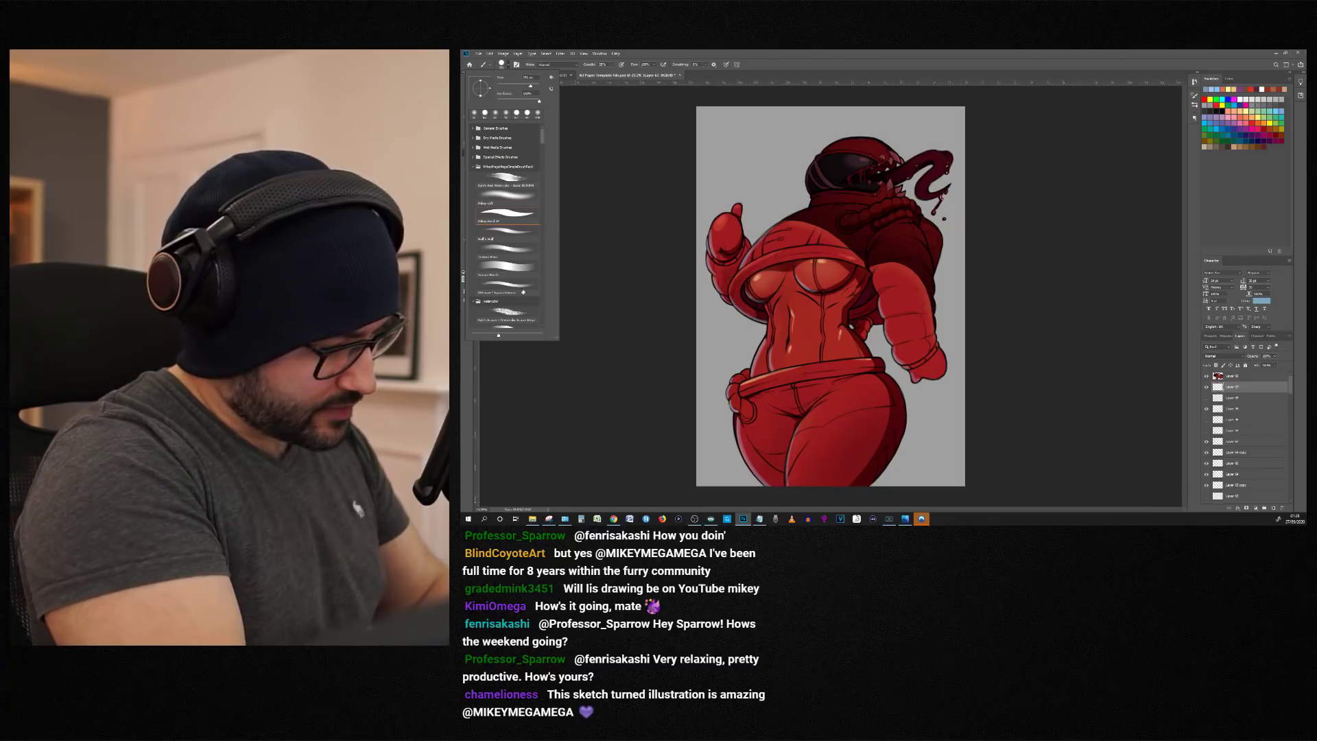
right_click(773, 196)
click(844, 211)
right_click(794, 195)
click(1048, 184)
drag(961, 425, 713, 233)
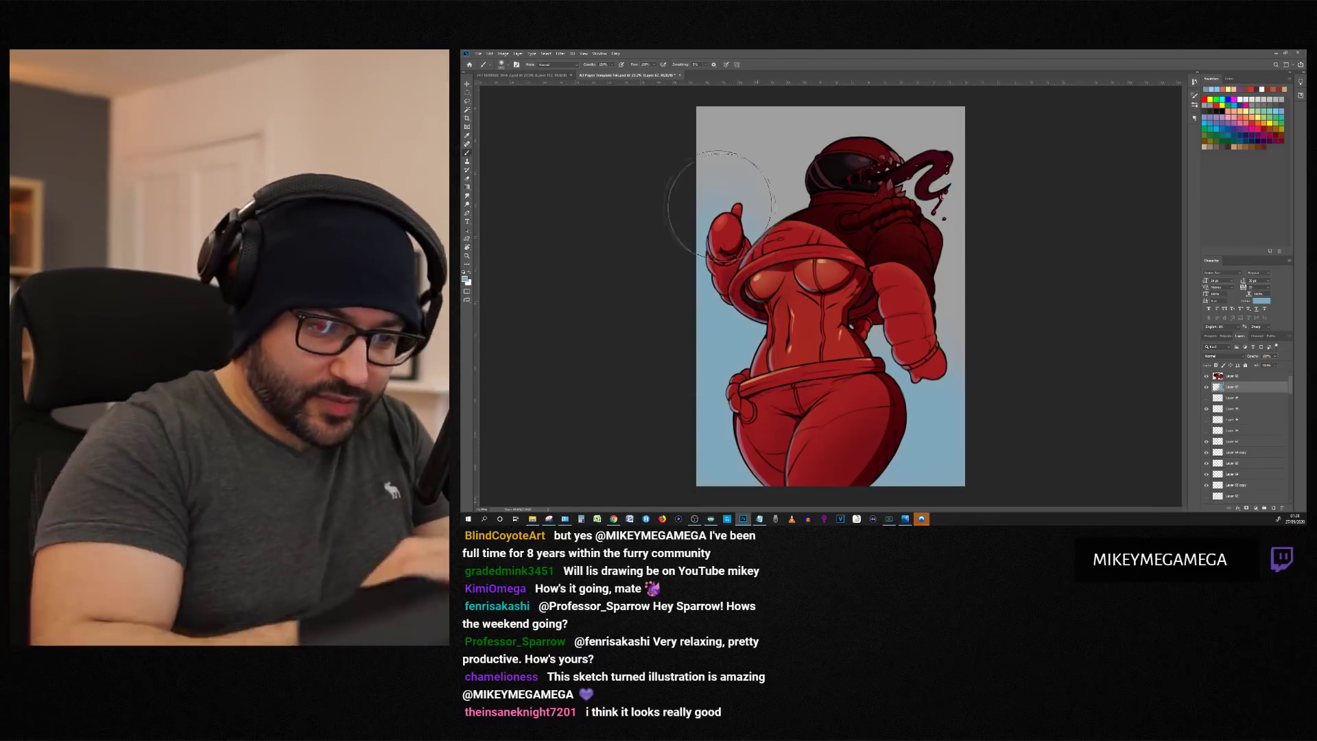
Step: Blend soft purple over the upper part and the right side of the blue background
click(465, 280)
click(1152, 211)
click(1211, 186)
drag(727, 137, 961, 205)
drag(974, 288, 981, 466)
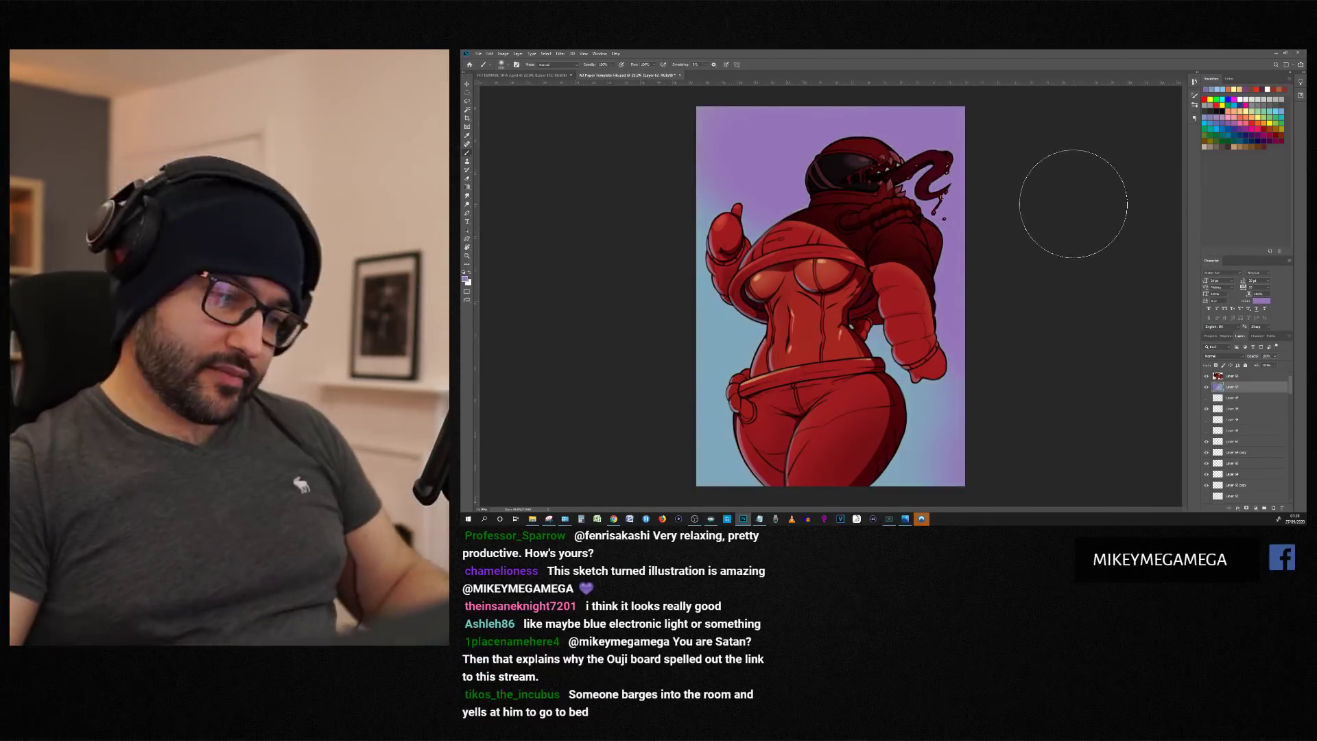
Step: Erase the leftover pale fringe on the merged layer around the raised thumb hand, waist and hips
scroll(780, 210, up, 6)
scroll(738, 179, up, 1)
key(e)
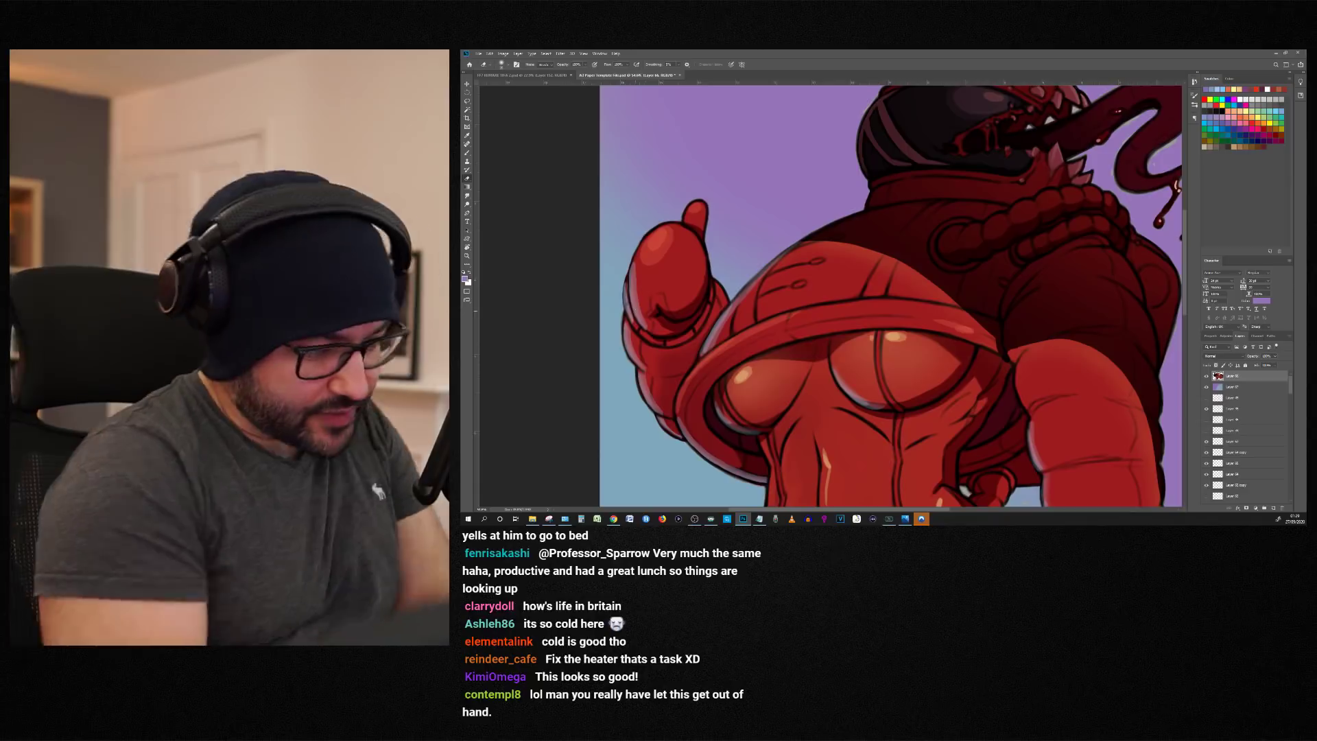
scroll(892, 296, down, 5)
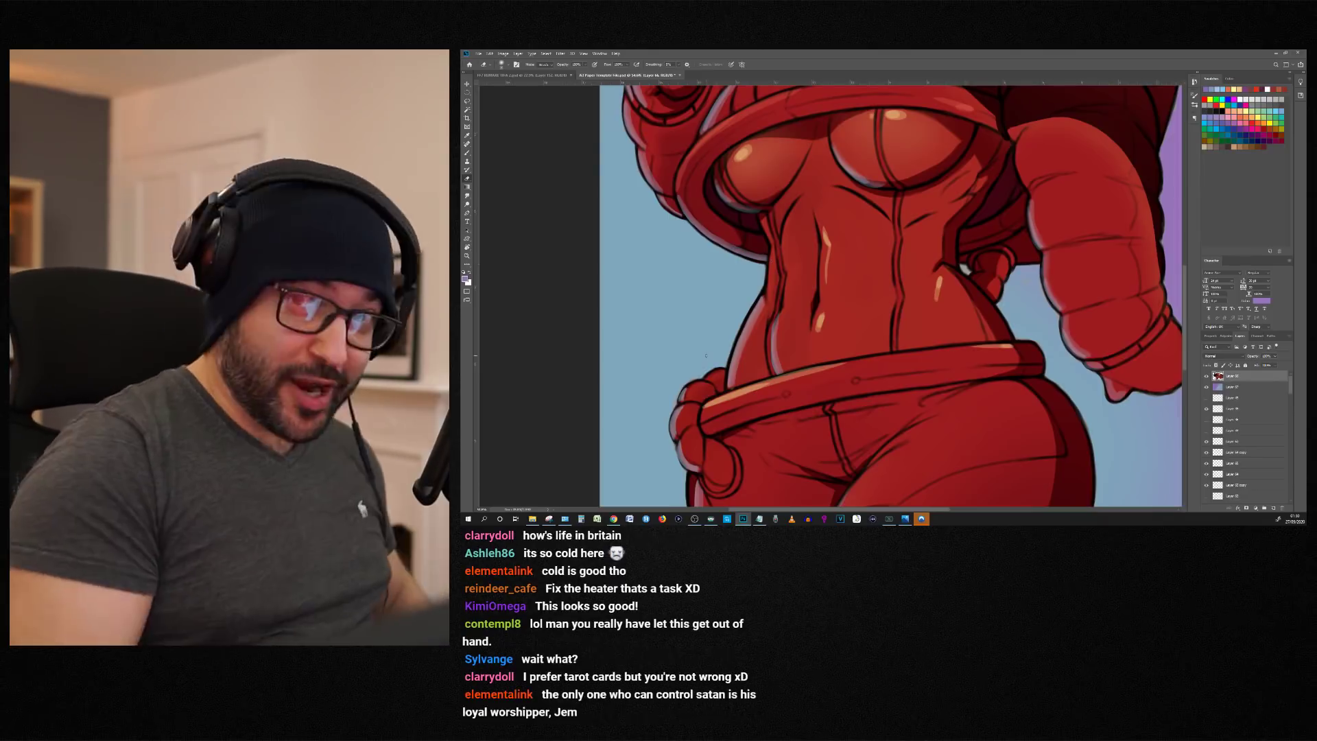
scroll(801, 321, down, 6)
scroll(800, 321, up, 5)
scroll(768, 343, down, 2)
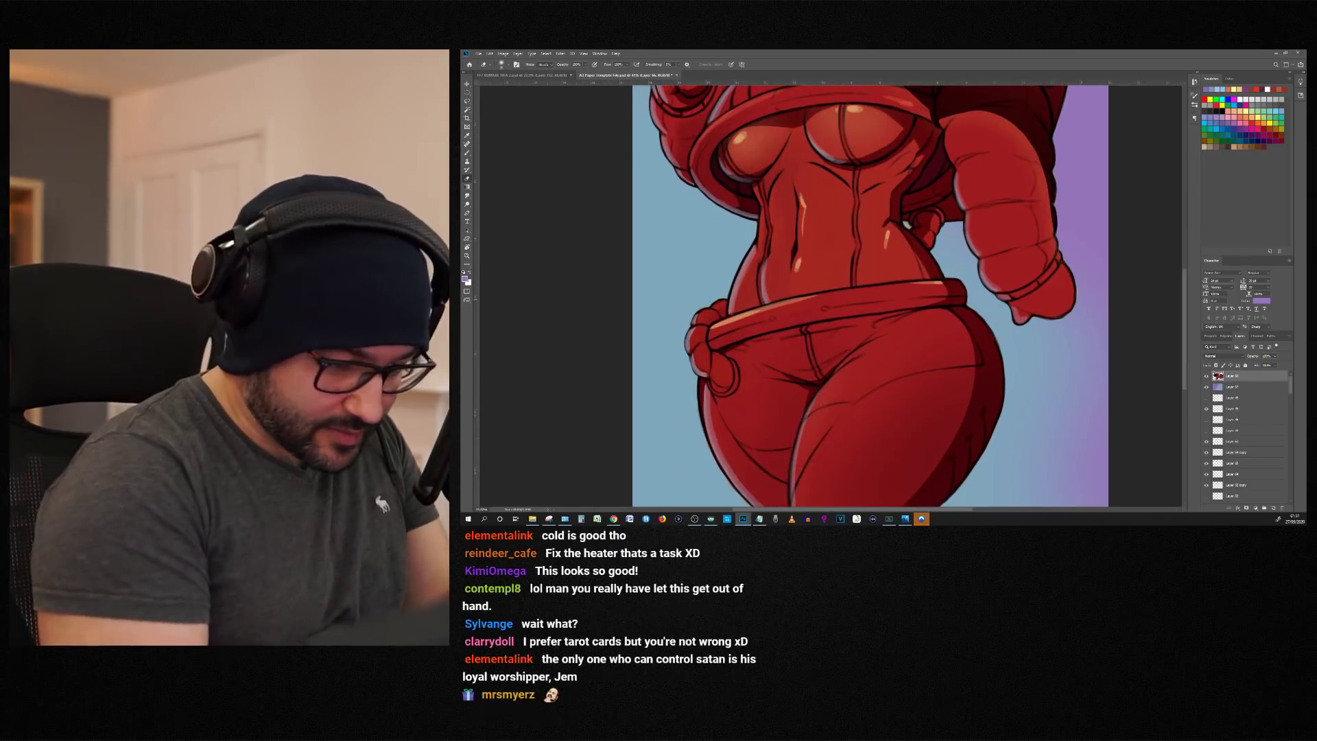
scroll(704, 371, up, 2)
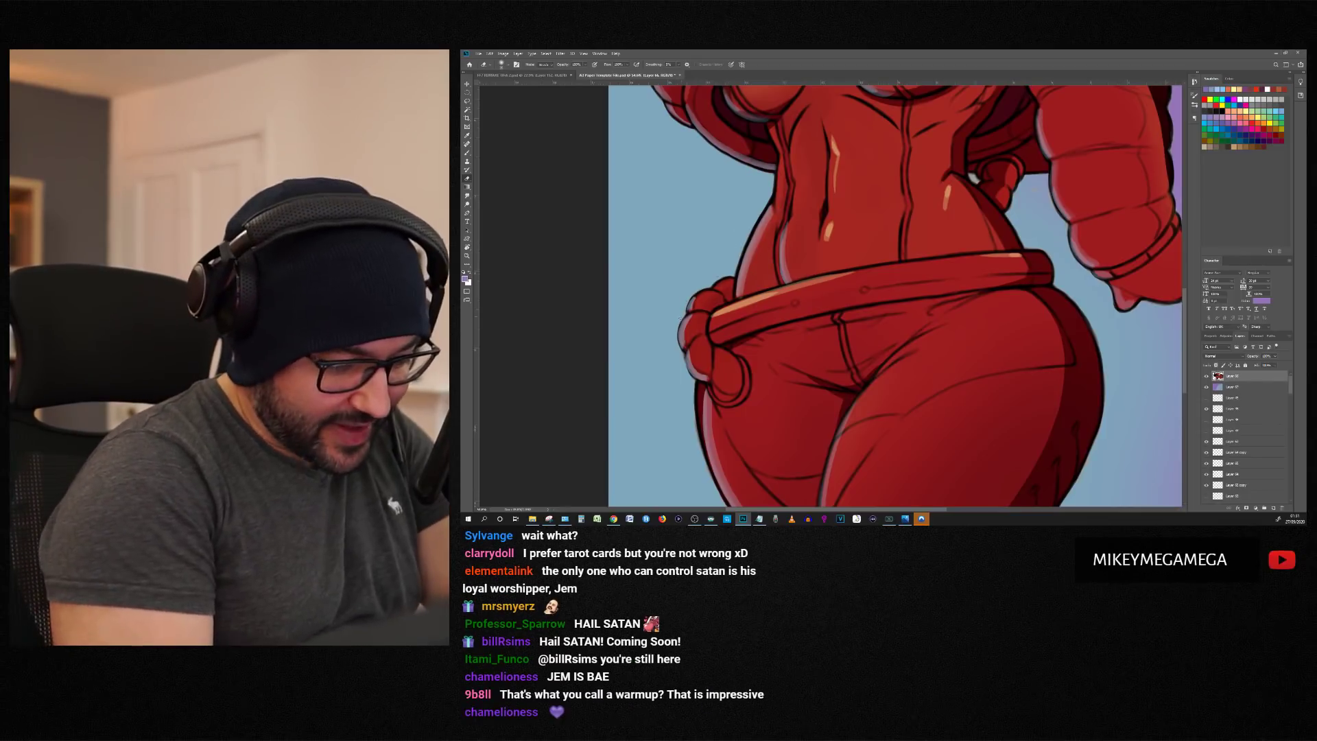
scroll(837, 375, down, 3)
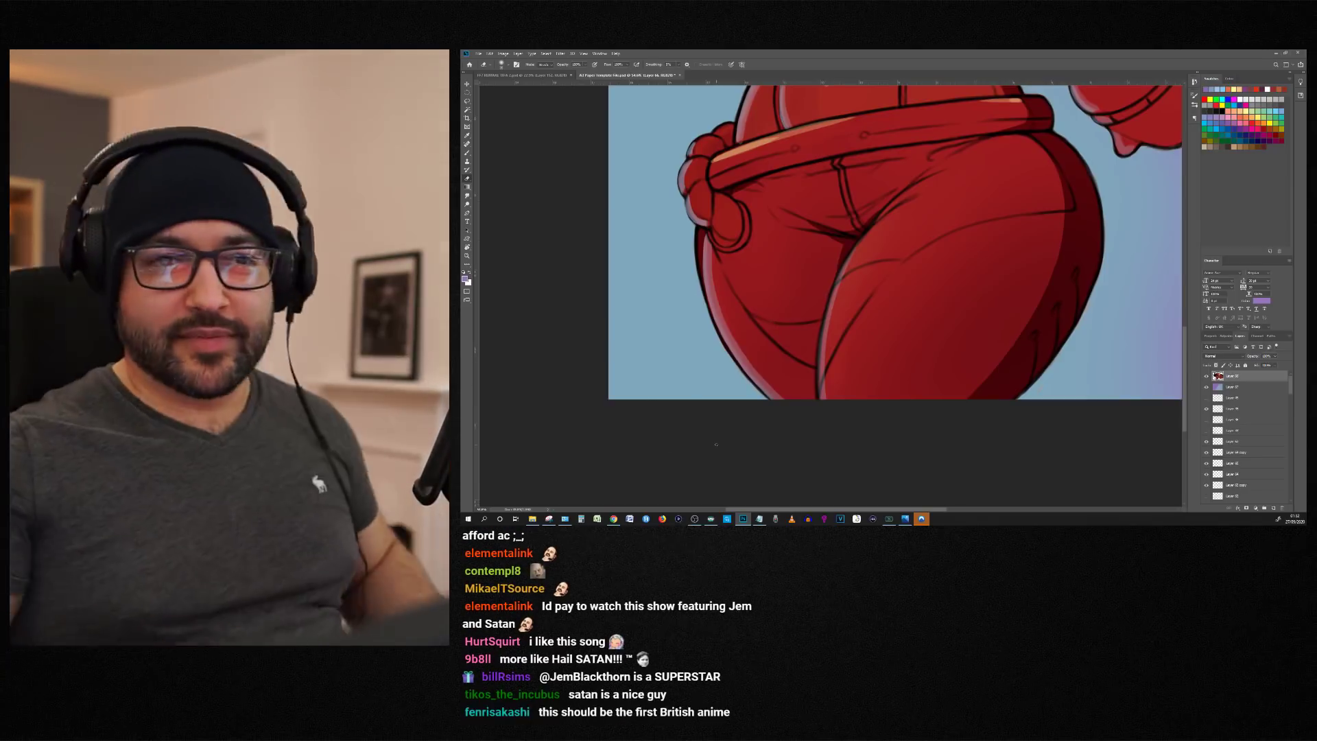
Step: Clean the outer edges of the helmet and upper back on the merged layer with the eraser, rotating the canvas as needed
drag(1184, 336, 1181, 220)
scroll(1181, 219, up, 3)
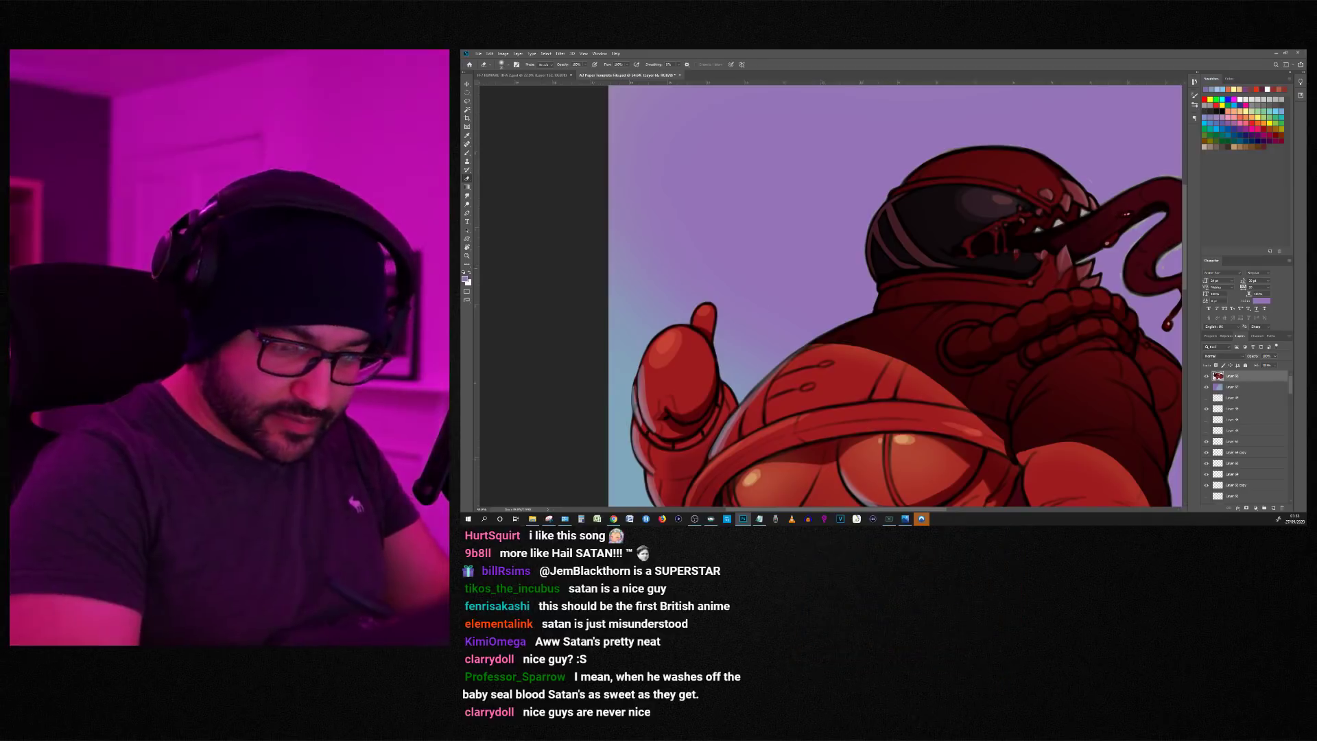
scroll(824, 184, down, 11)
scroll(836, 193, up, 9)
key(r)
drag(1044, 310, 982, 146)
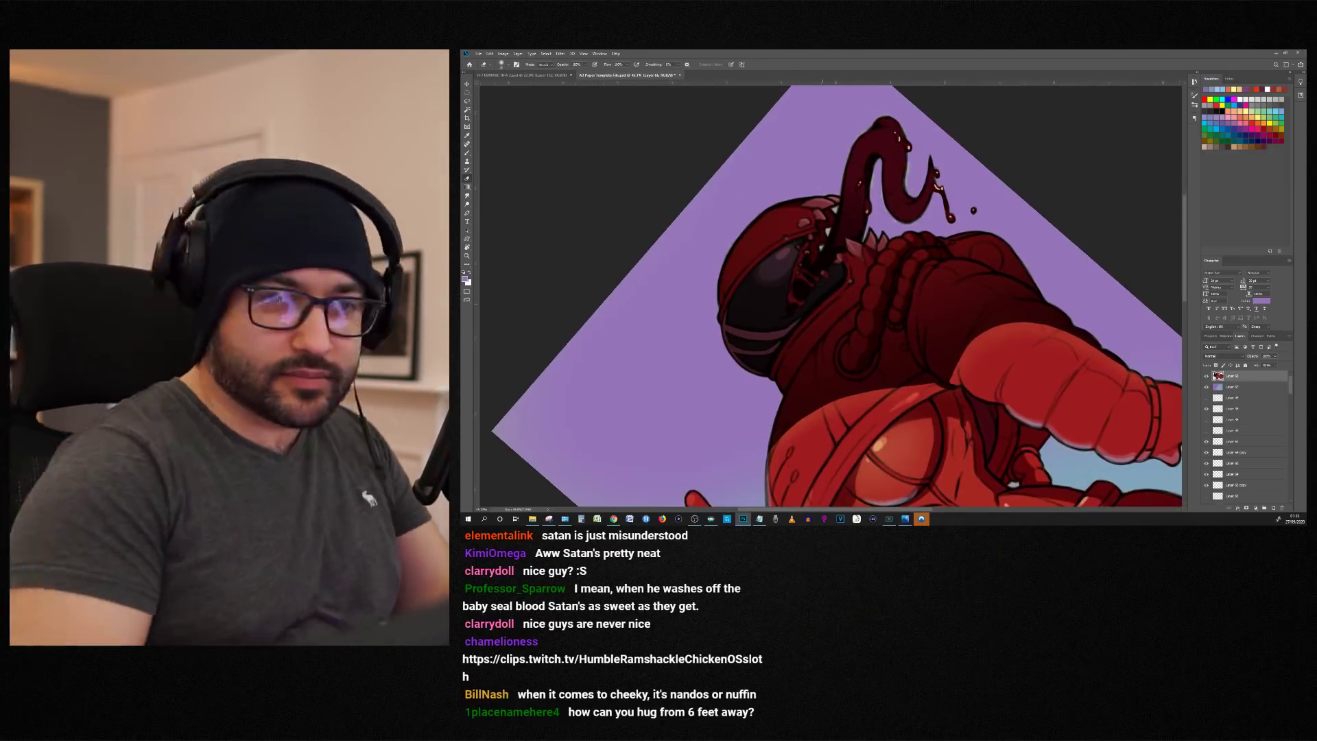
key(r)
drag(891, 208, 908, 368)
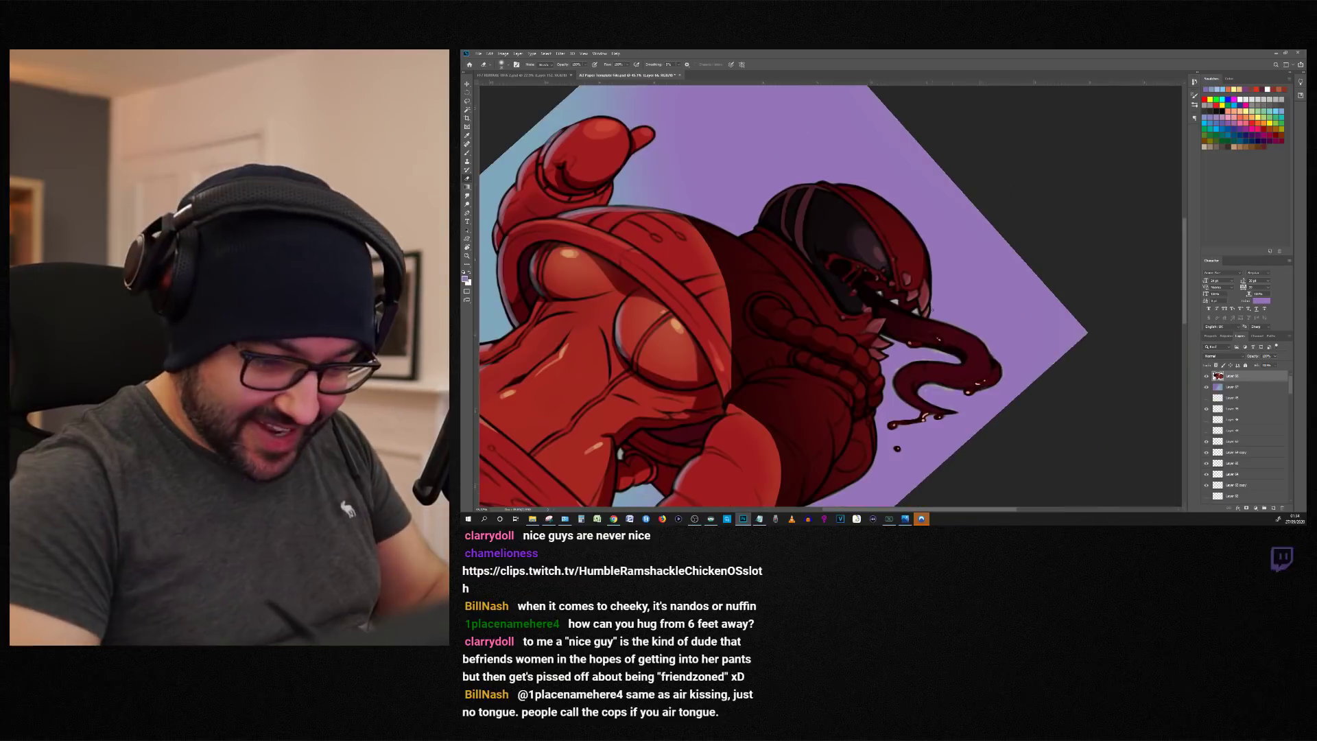
scroll(934, 320, up, 2)
right_click(887, 274)
key(Return)
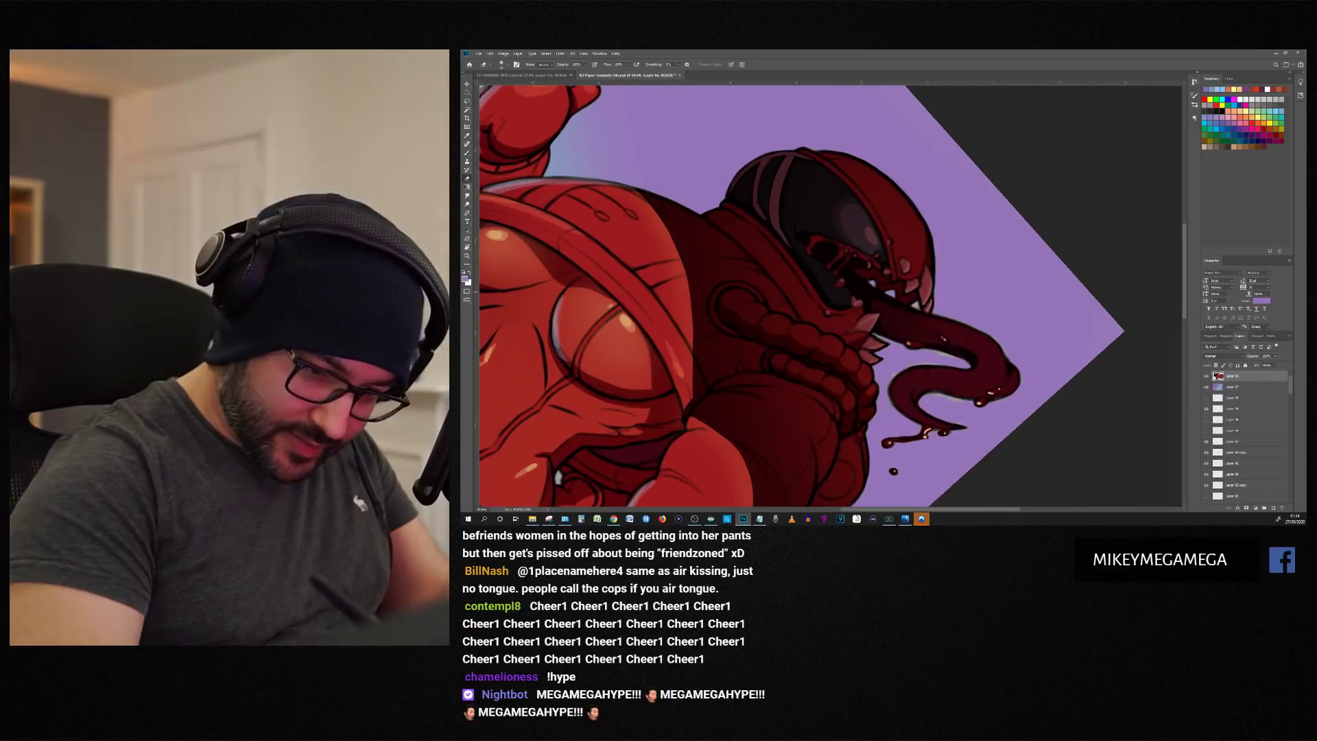
scroll(906, 285, up, 4)
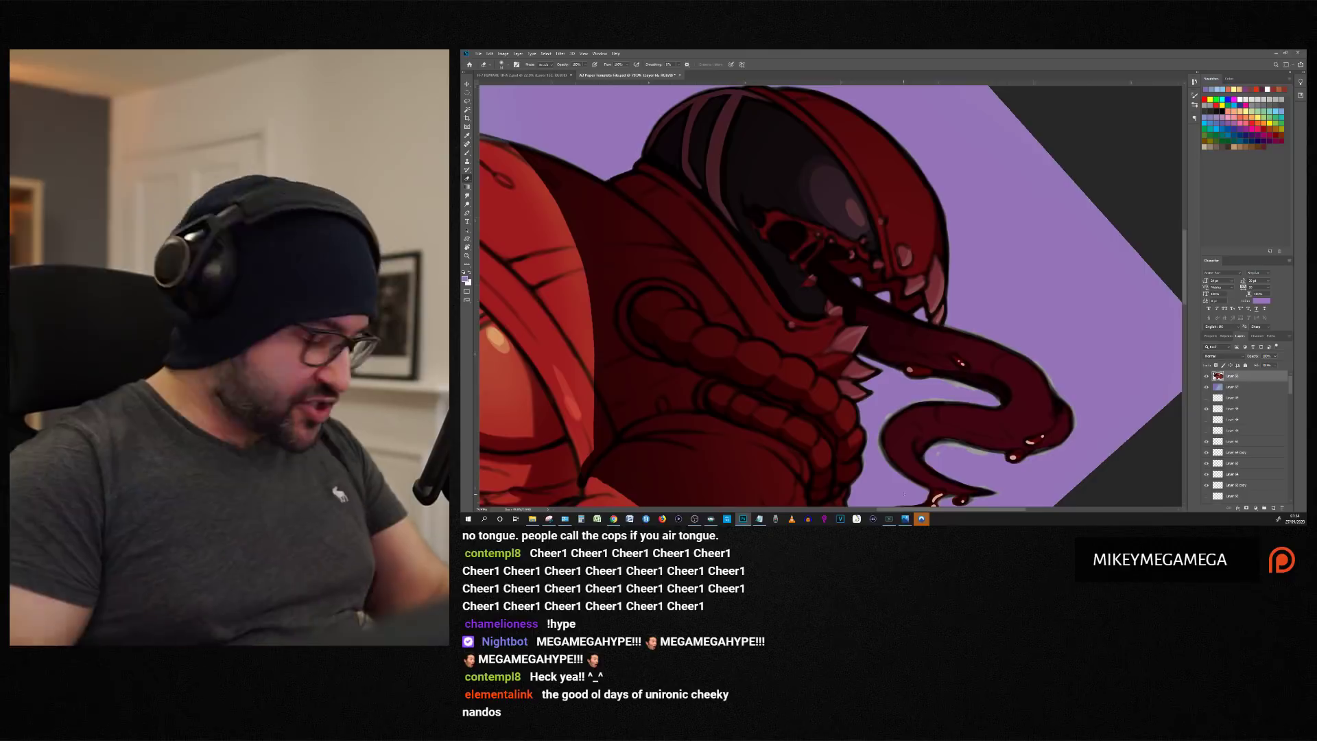
Step: Erase the leftover grey fringe around the curled tongue and its drips on the merged layer
key(r)
drag(904, 494, 912, 249)
key(space)
drag(898, 173, 896, 304)
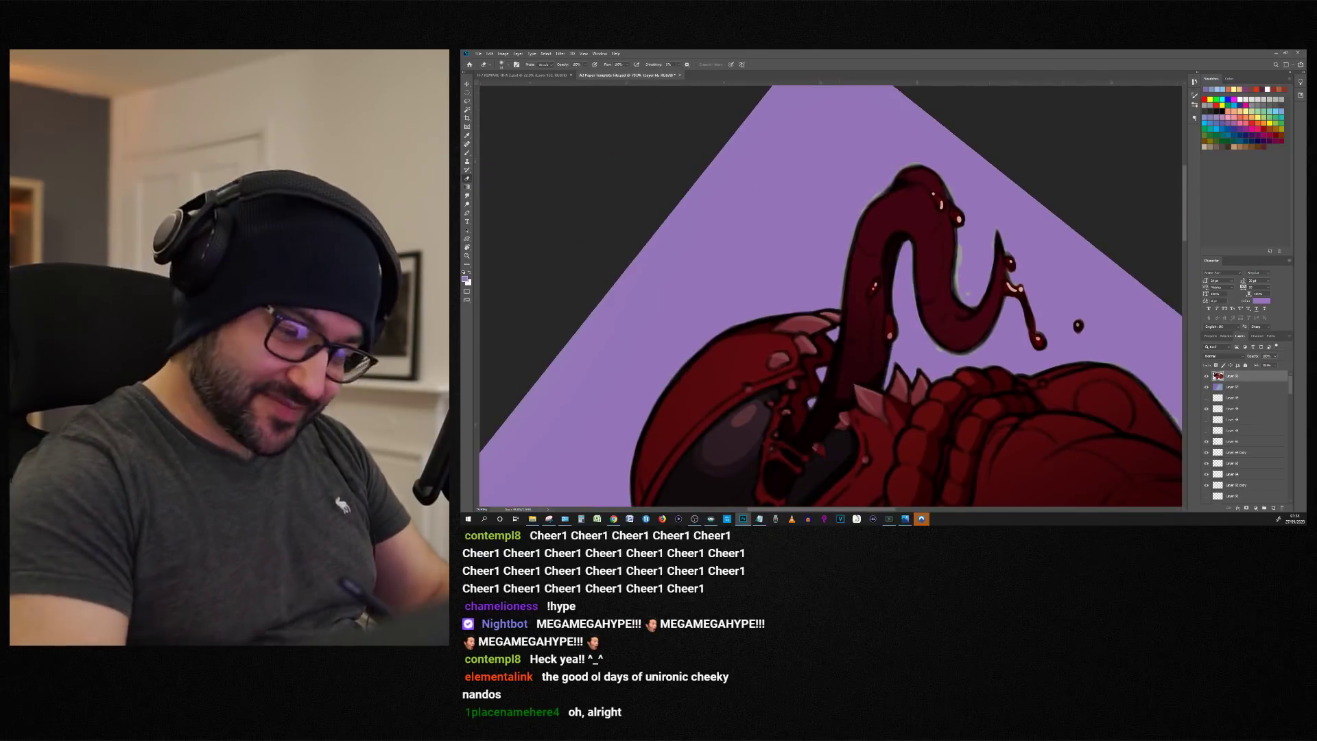
key(r)
drag(899, 466, 919, 237)
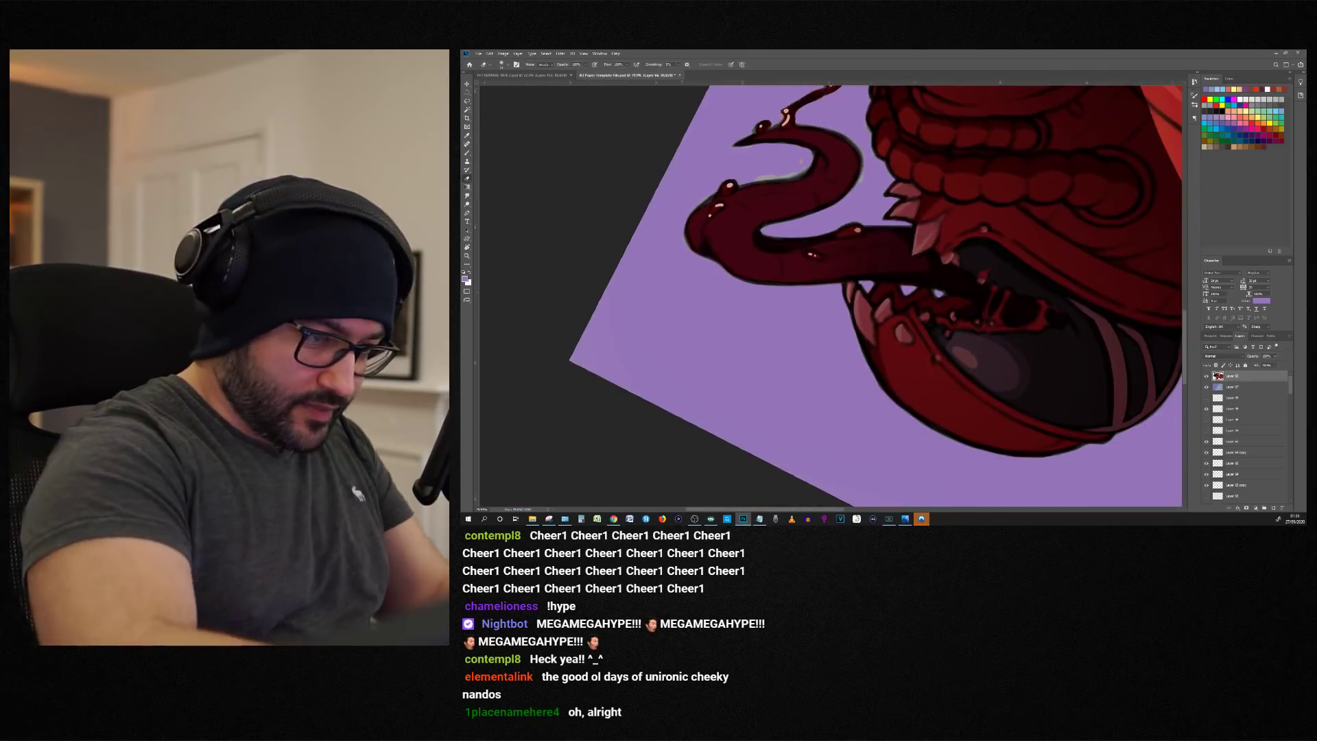
drag(1015, 274, 907, 126)
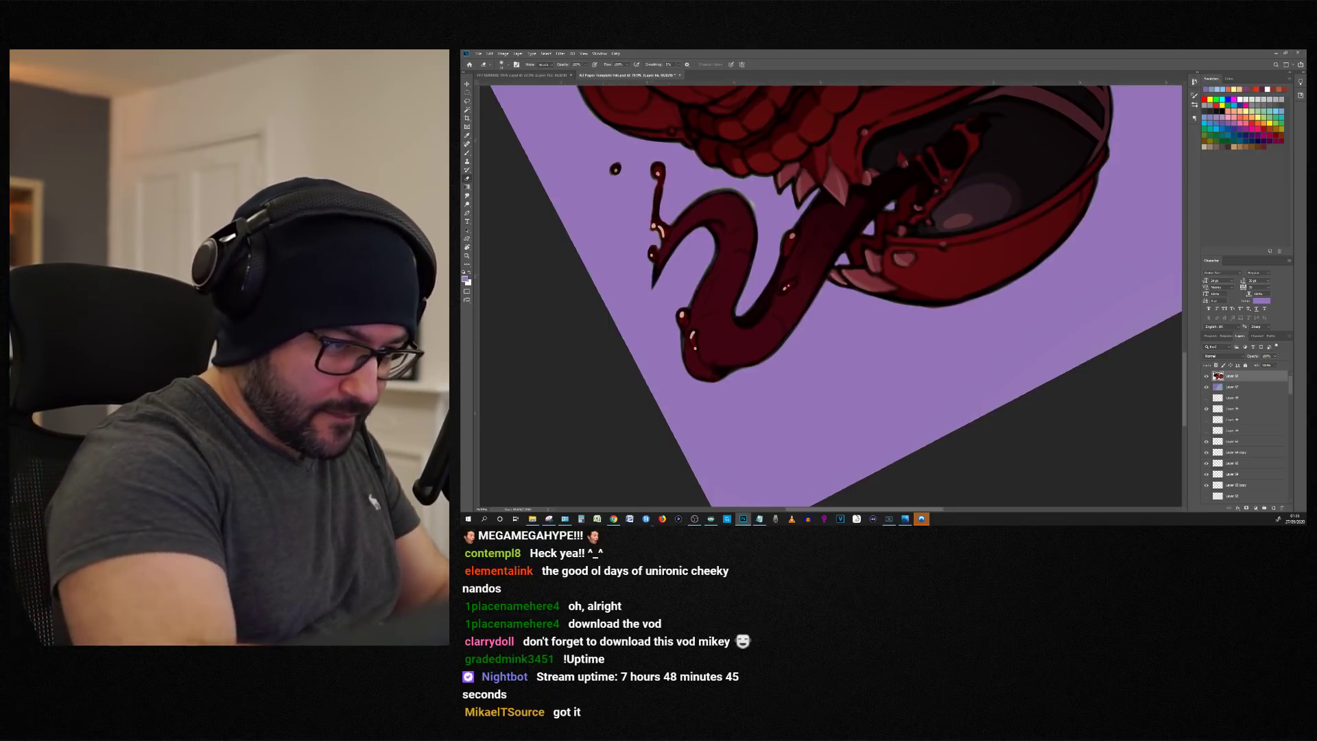
key(r)
drag(692, 439, 1118, 284)
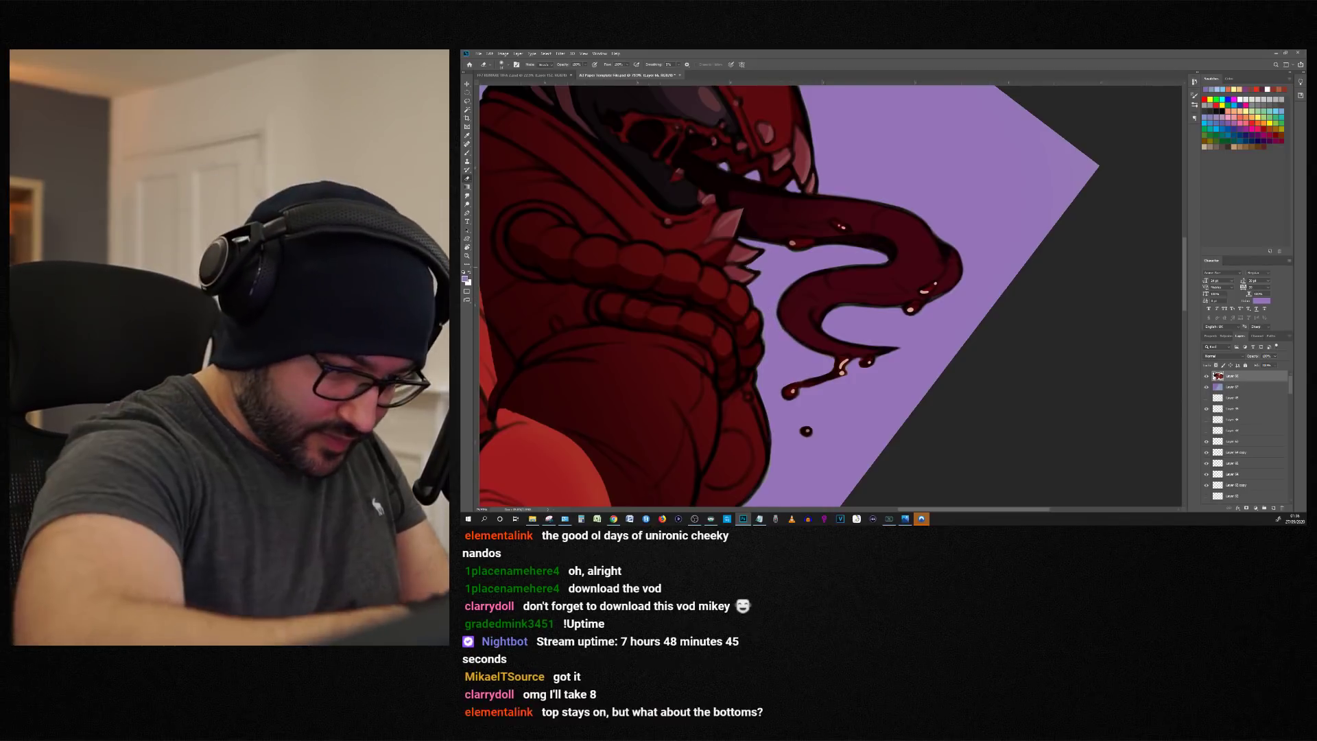
Step: Clean the outline of the back and the hanging arm on the merged layer with the eraser
scroll(788, 448, down, 4)
drag(787, 448, 933, 234)
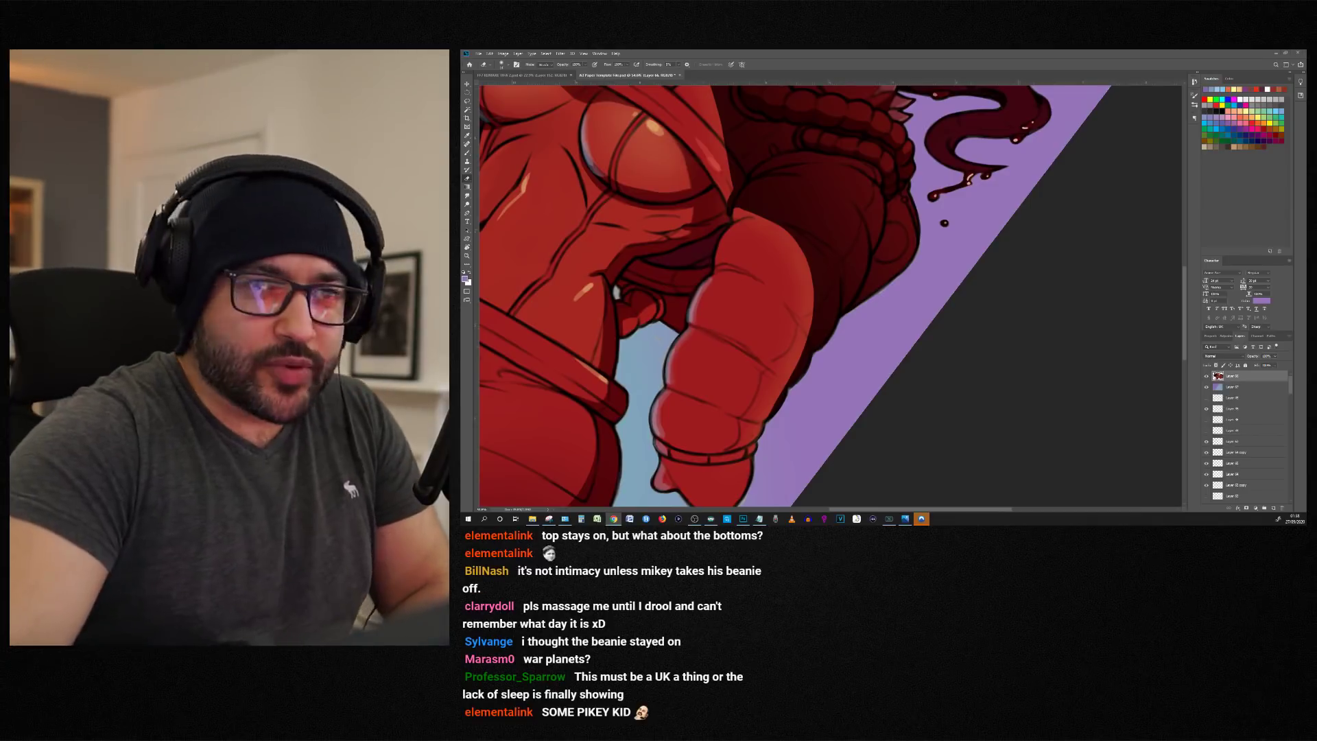
drag(891, 509, 854, 509)
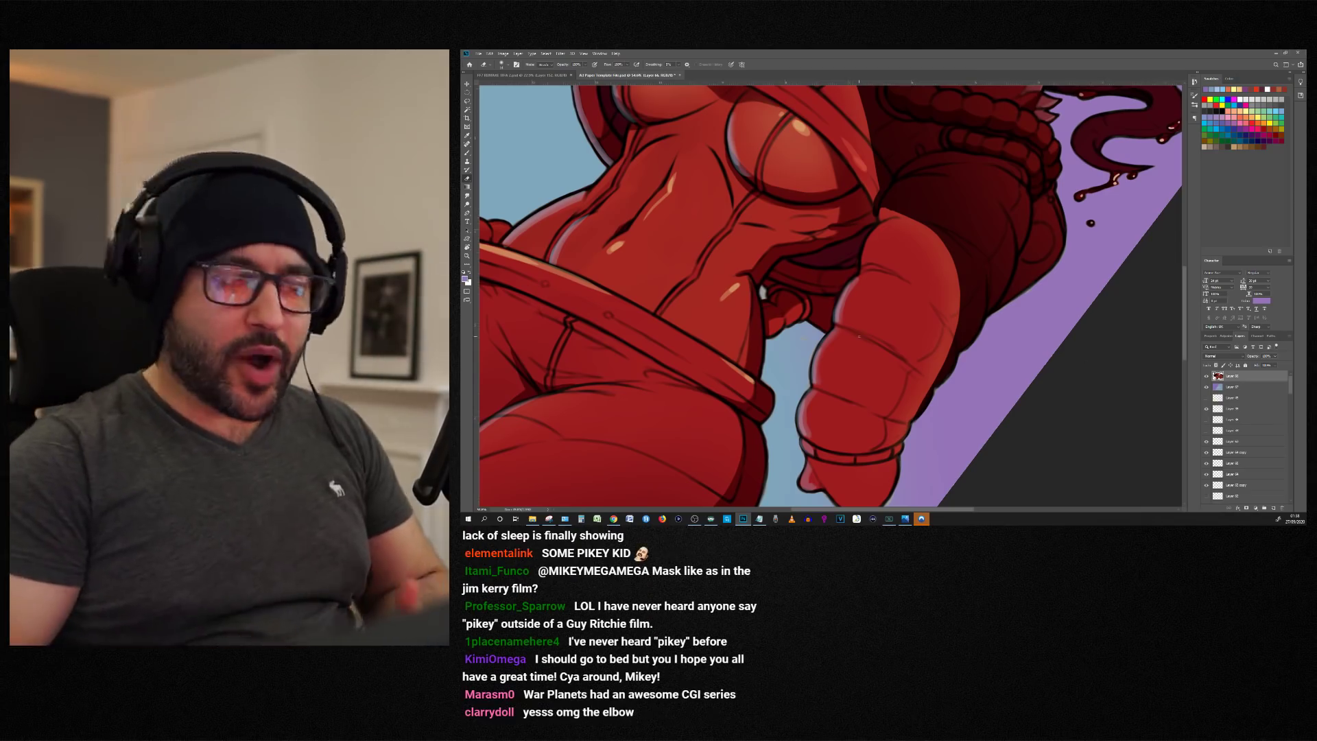
Step: Switch to the browser, browse the mask toys image results and preview the red car and the Manta set
key(alt+Tab)
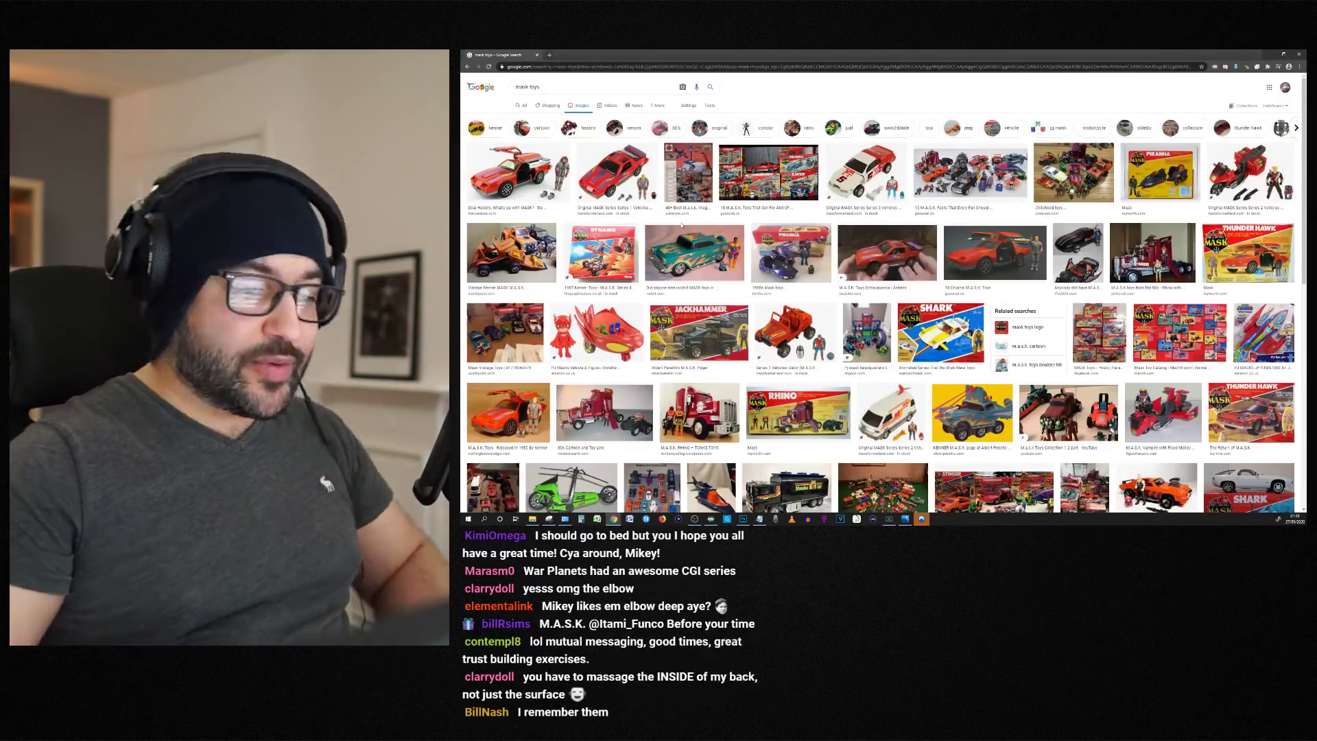
click(519, 173)
scroll(1129, 159, down, 1)
scroll(755, 309, down, 15)
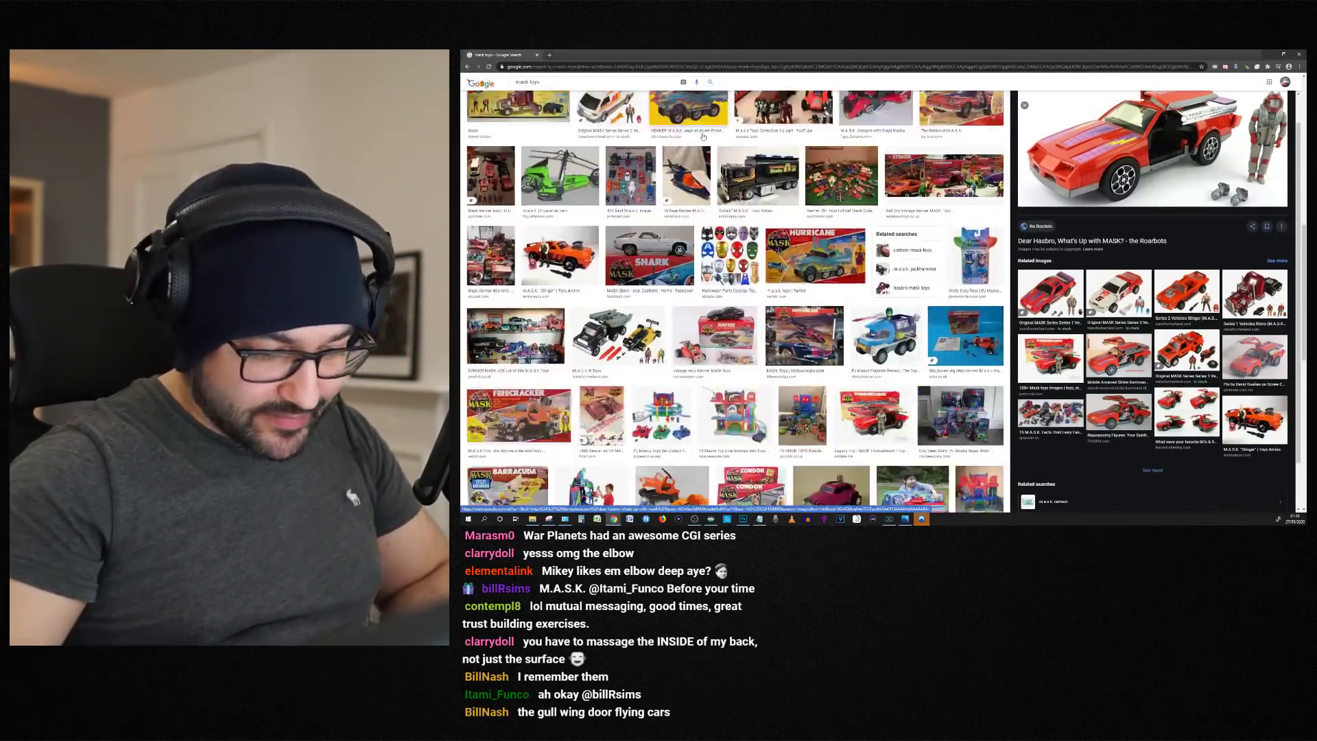
click(575, 334)
scroll(755, 309, up, 10)
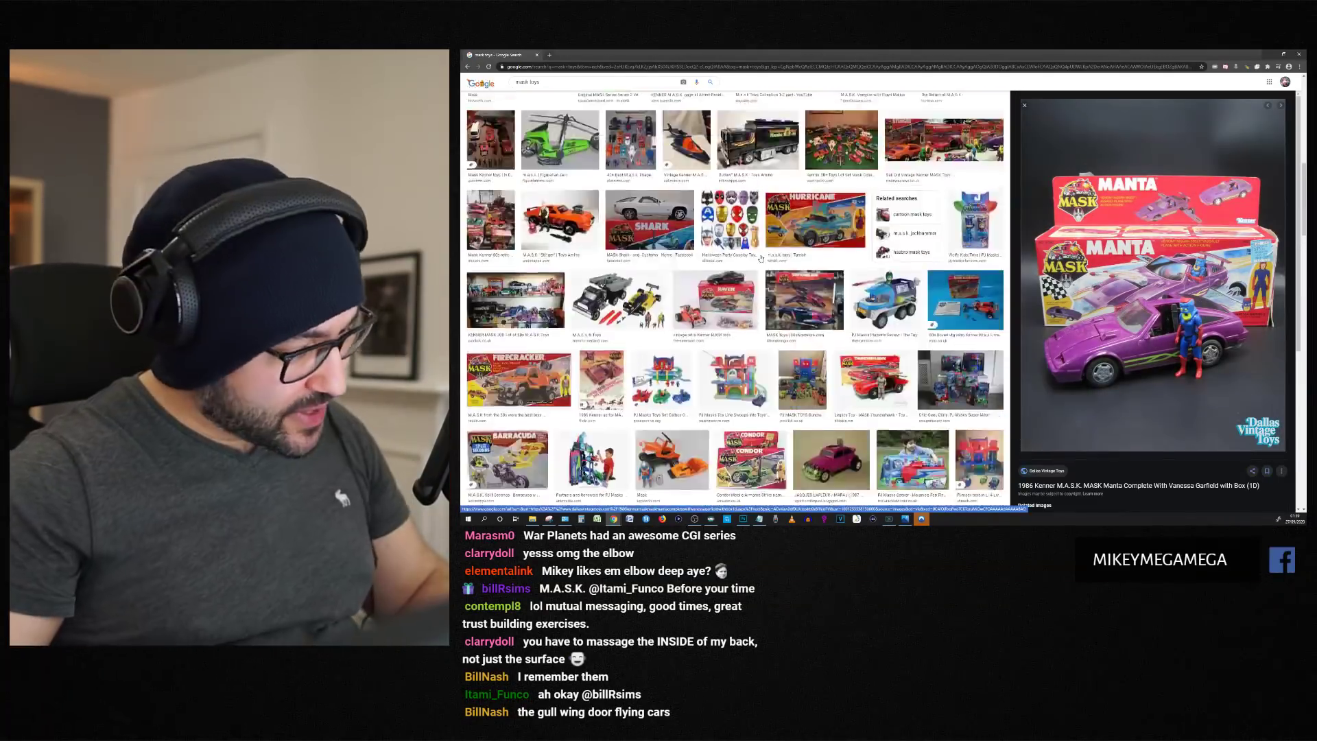
key(alt+Tab)
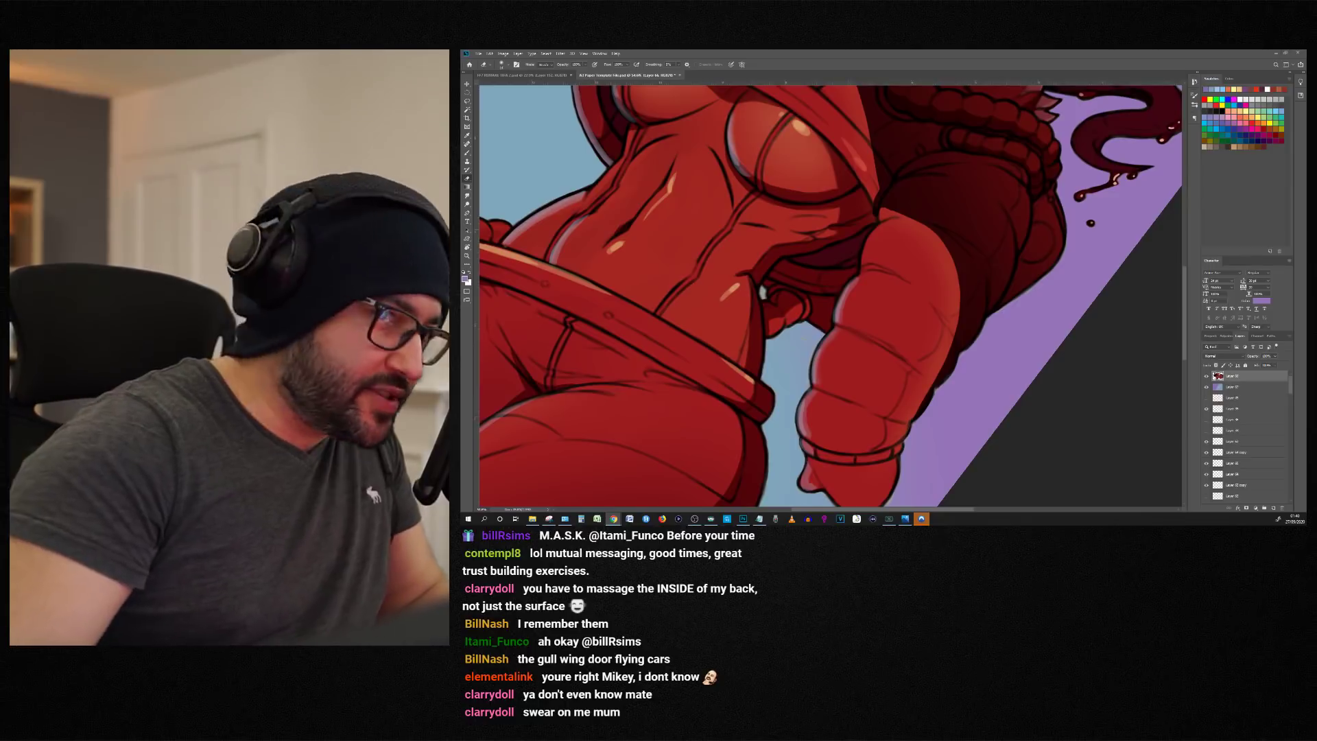
Step: Rotate the canvas back upright and view the character against the blue and purple background
drag(1112, 334, 1138, 359)
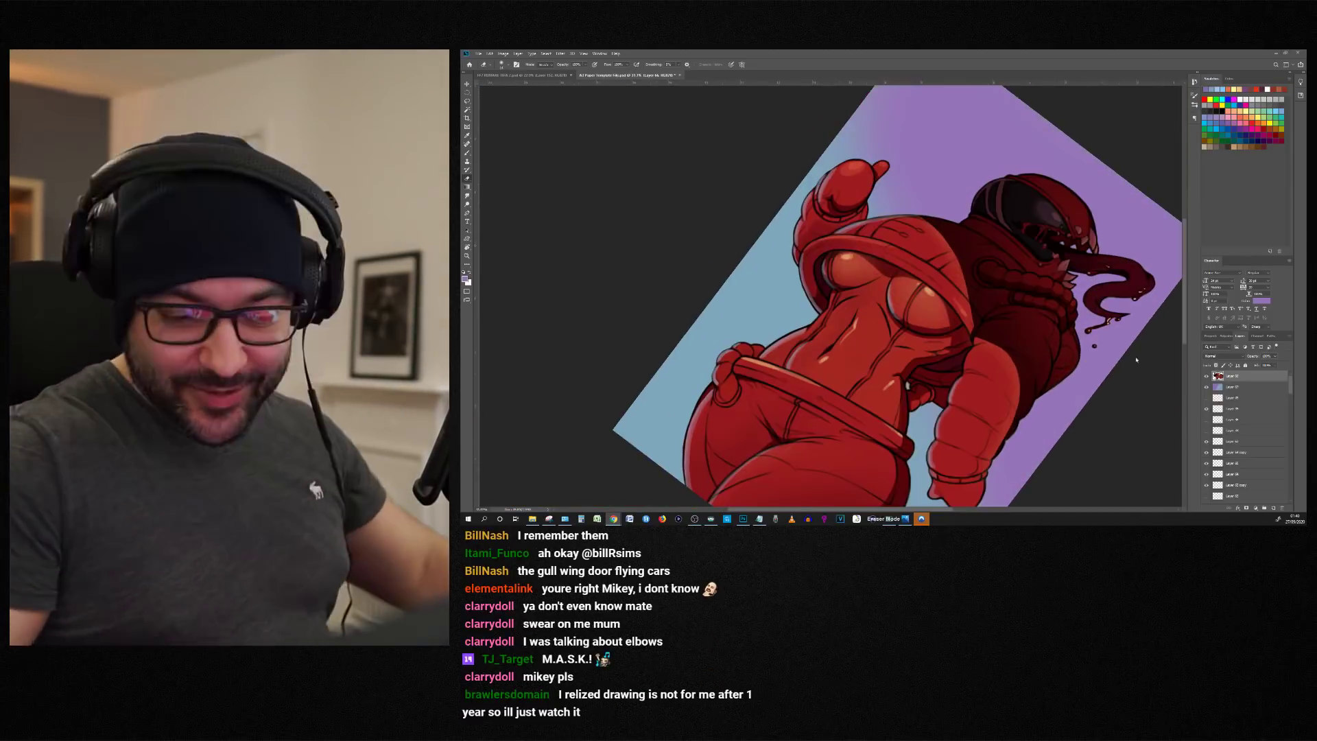
key(r)
drag(923, 192, 841, 157)
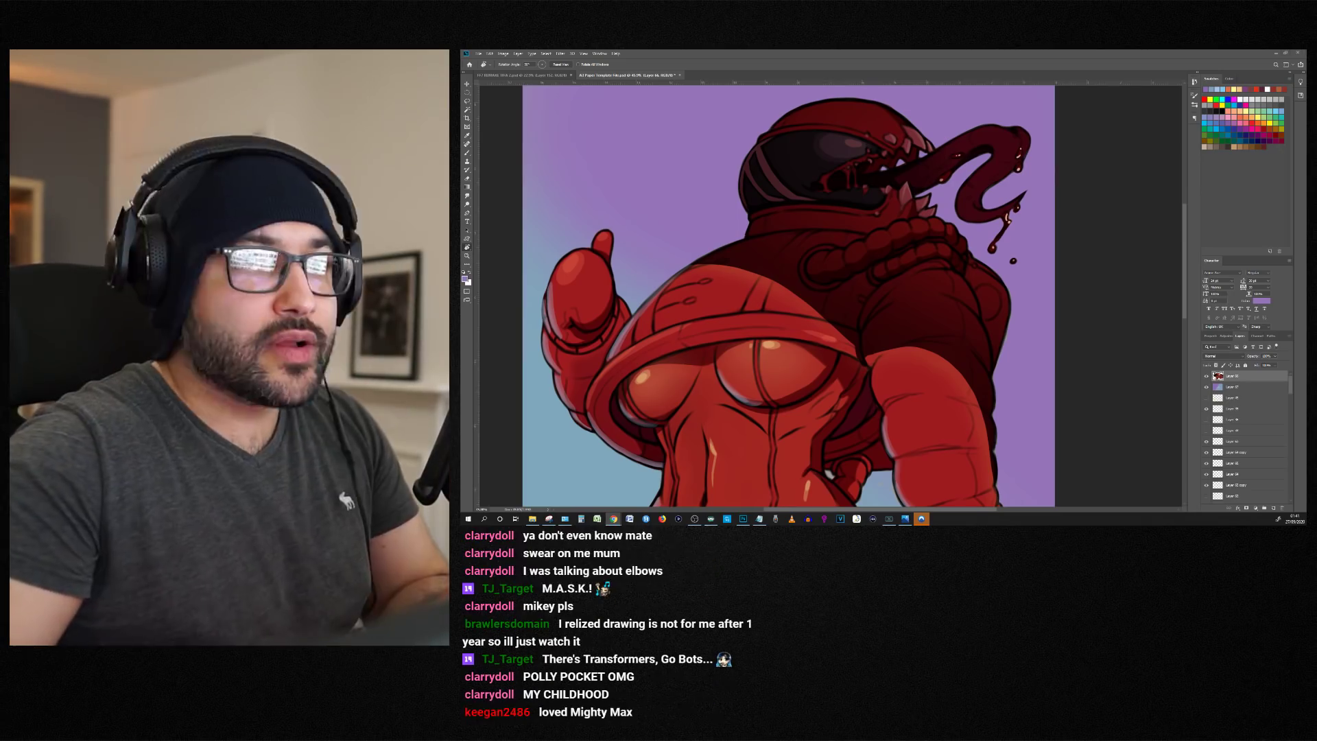
Step: Search Google Images in the browser for "manta force" and look over the toy pictures
key(alt+Tab)
click(1164, 329)
click(583, 87)
text(manta force)
key(Return)
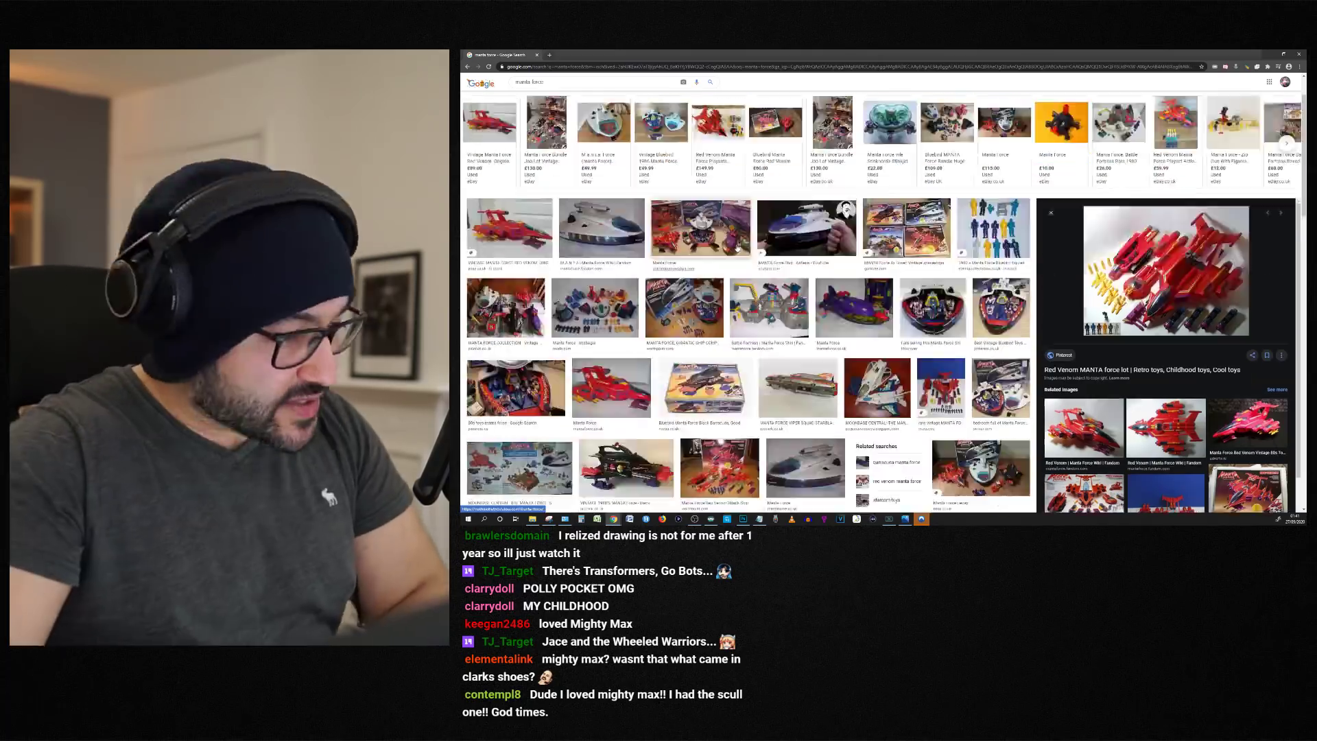
key(alt+Tab)
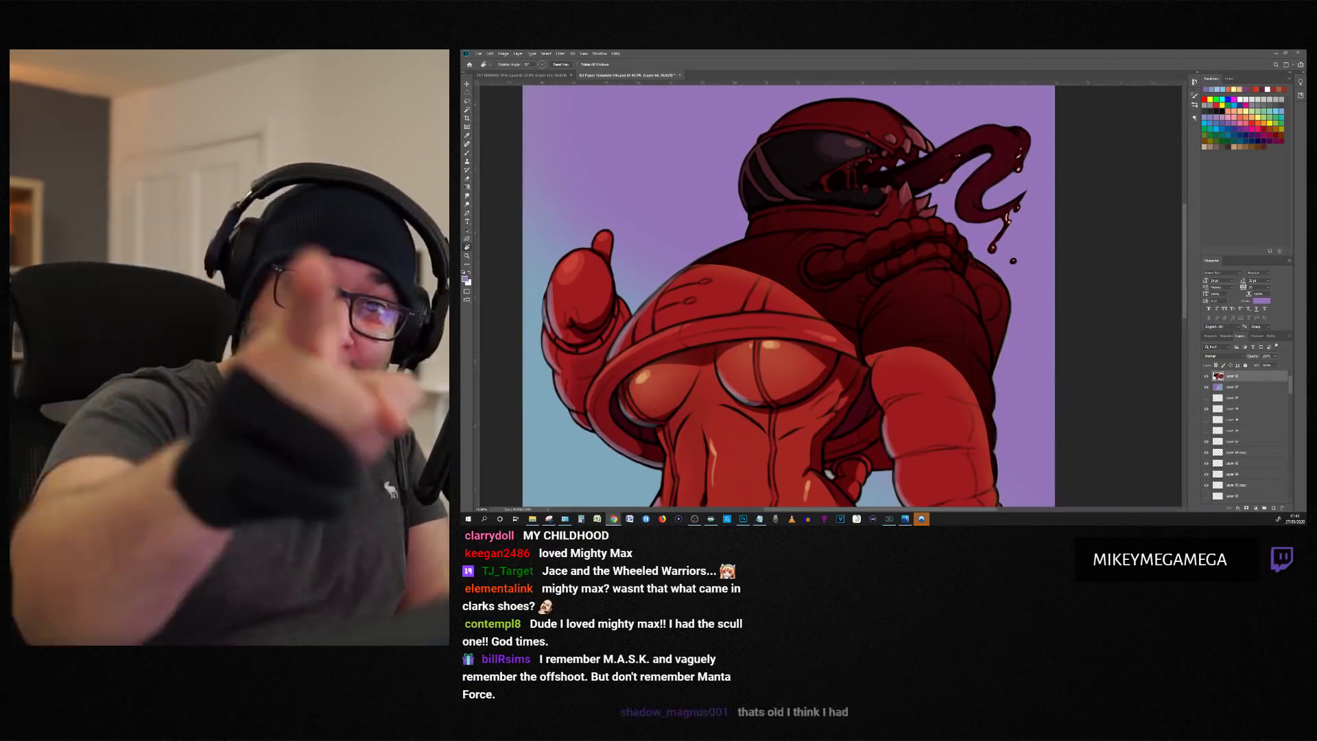
scroll(871, 295, down, 7)
scroll(871, 371, up, 6)
key(e)
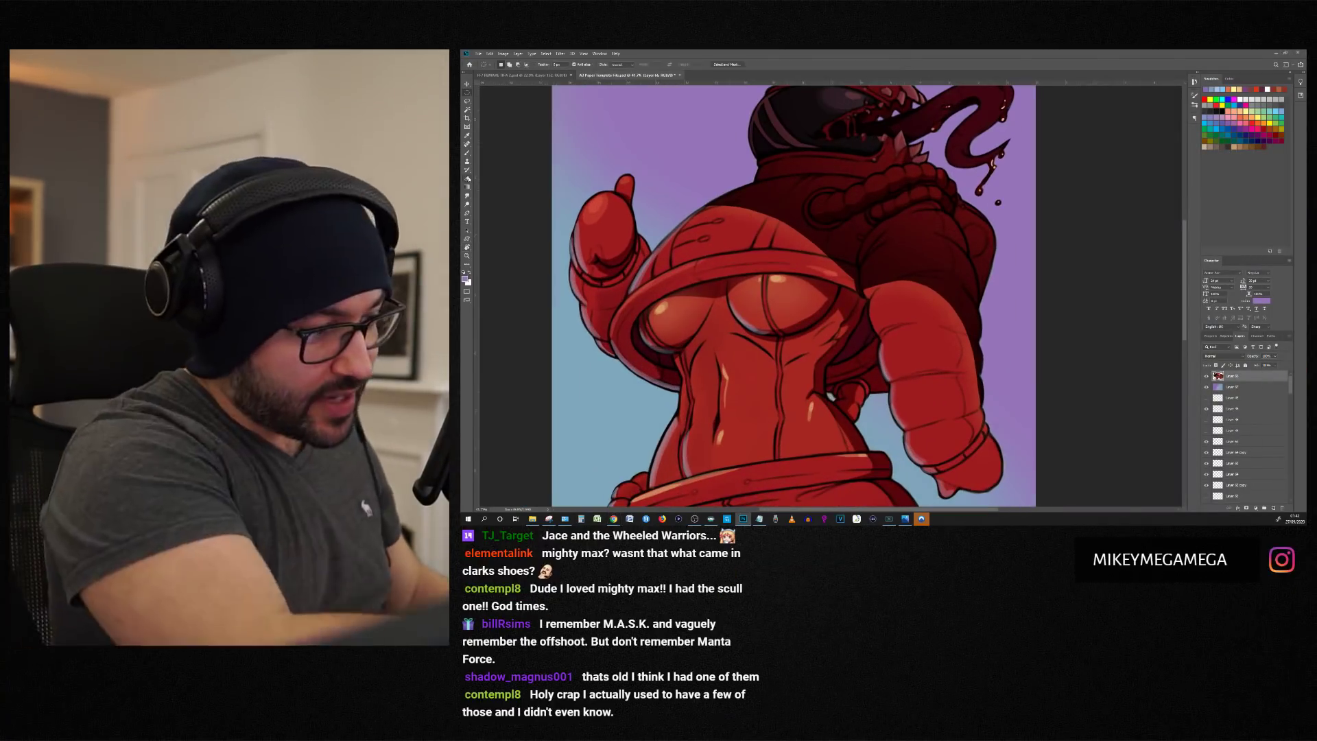
Step: Erase the stray edge beside the waist, next to the small gloved hand behind the figure
scroll(1014, 381, down, 3)
scroll(1013, 442, up, 5)
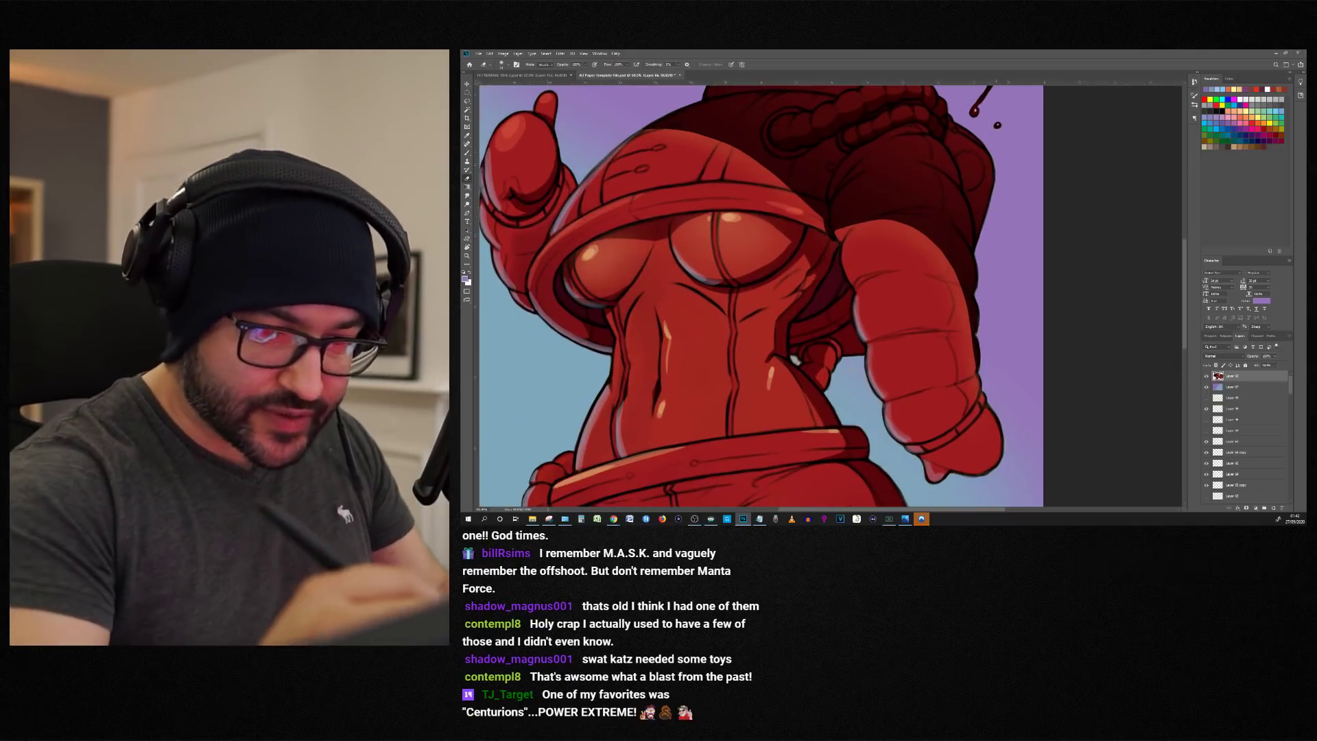
scroll(976, 343, down, 2)
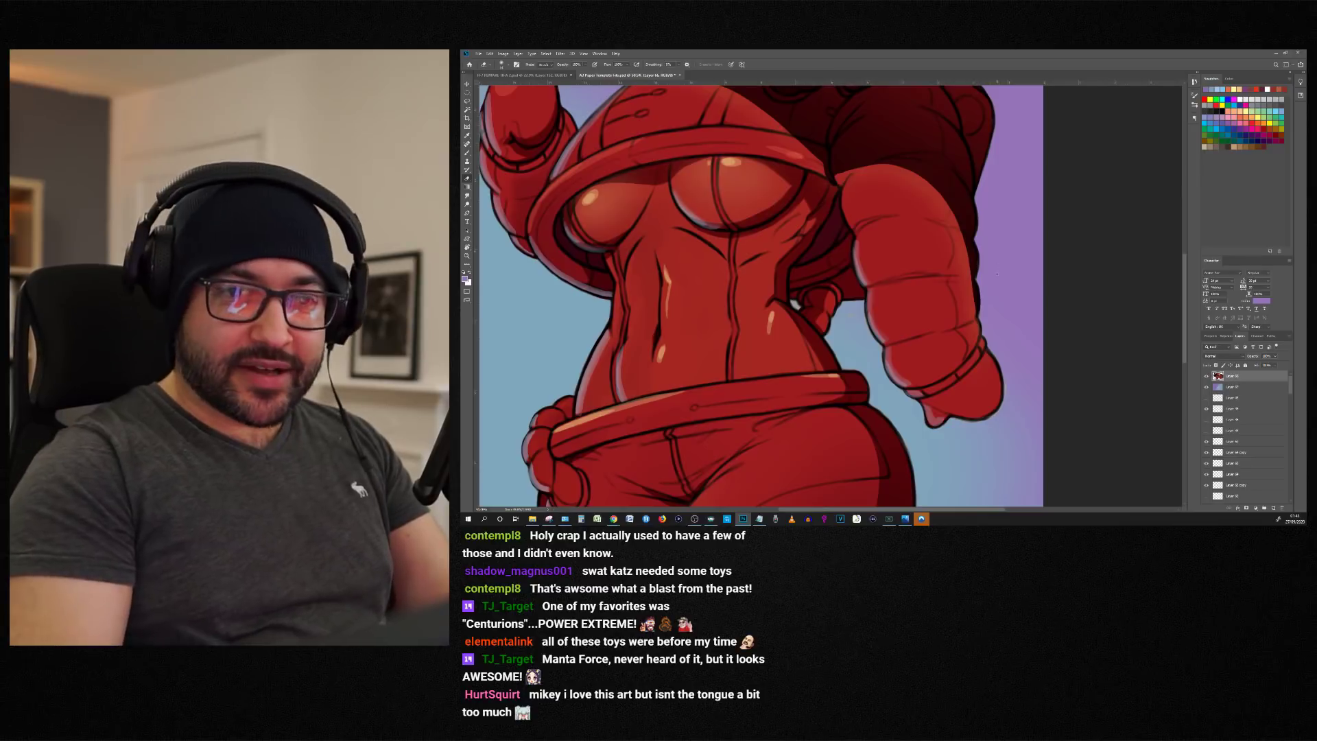
scroll(989, 301, up, 7)
scroll(988, 301, down, 8)
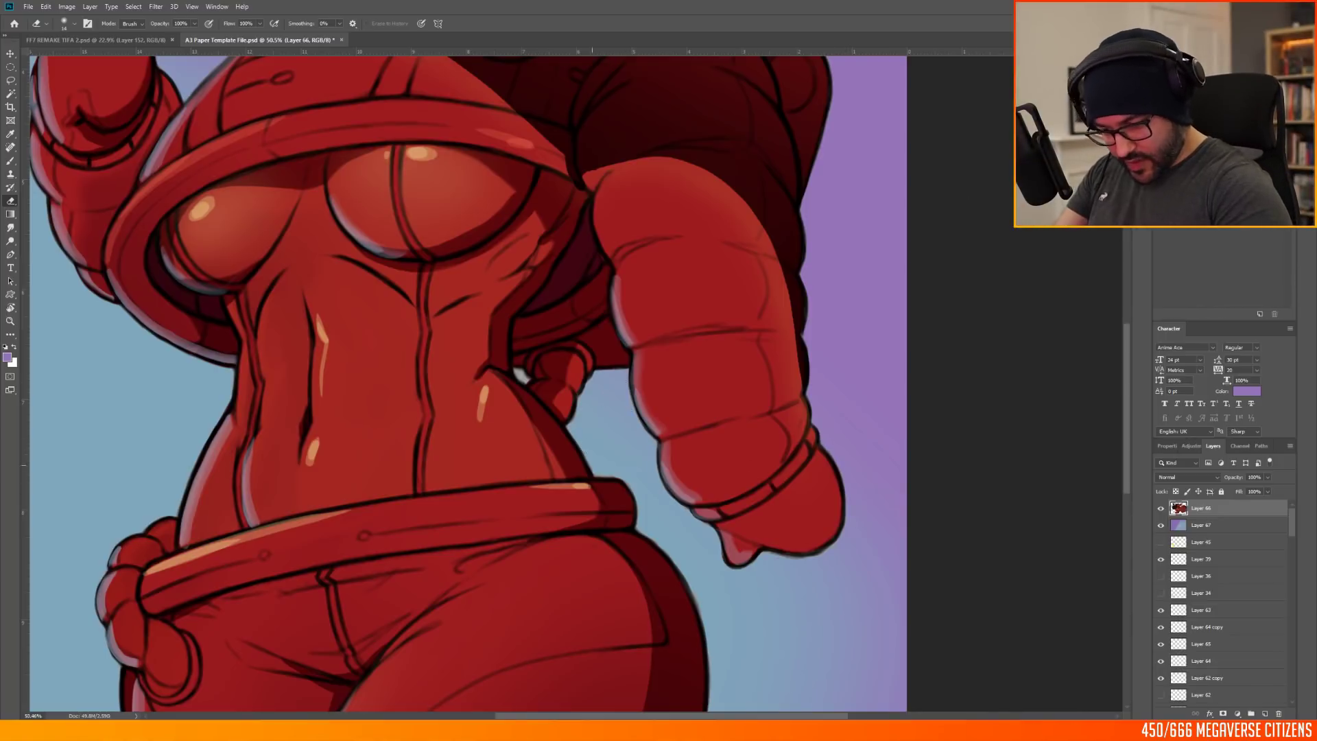
drag(519, 374, 527, 381)
scroll(532, 385, down, 10)
scroll(707, 542, up, 11)
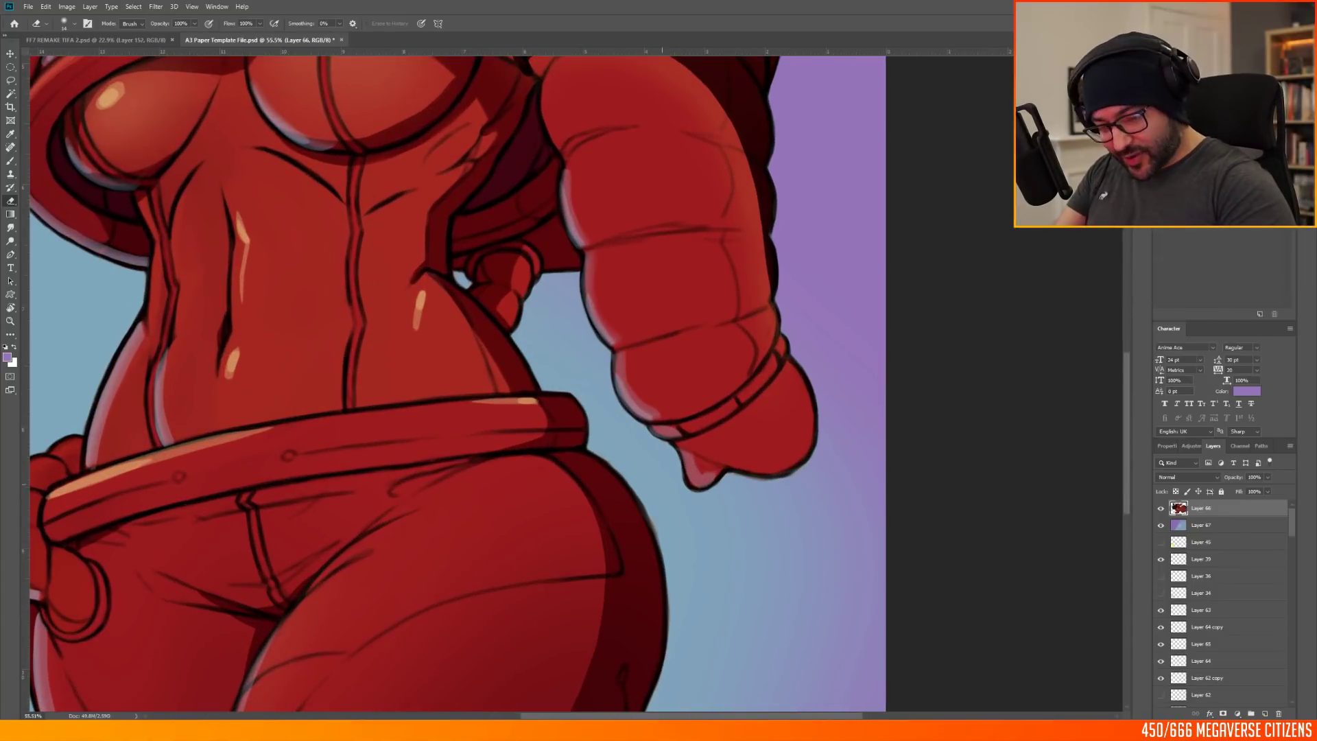
scroll(830, 350, down, 3)
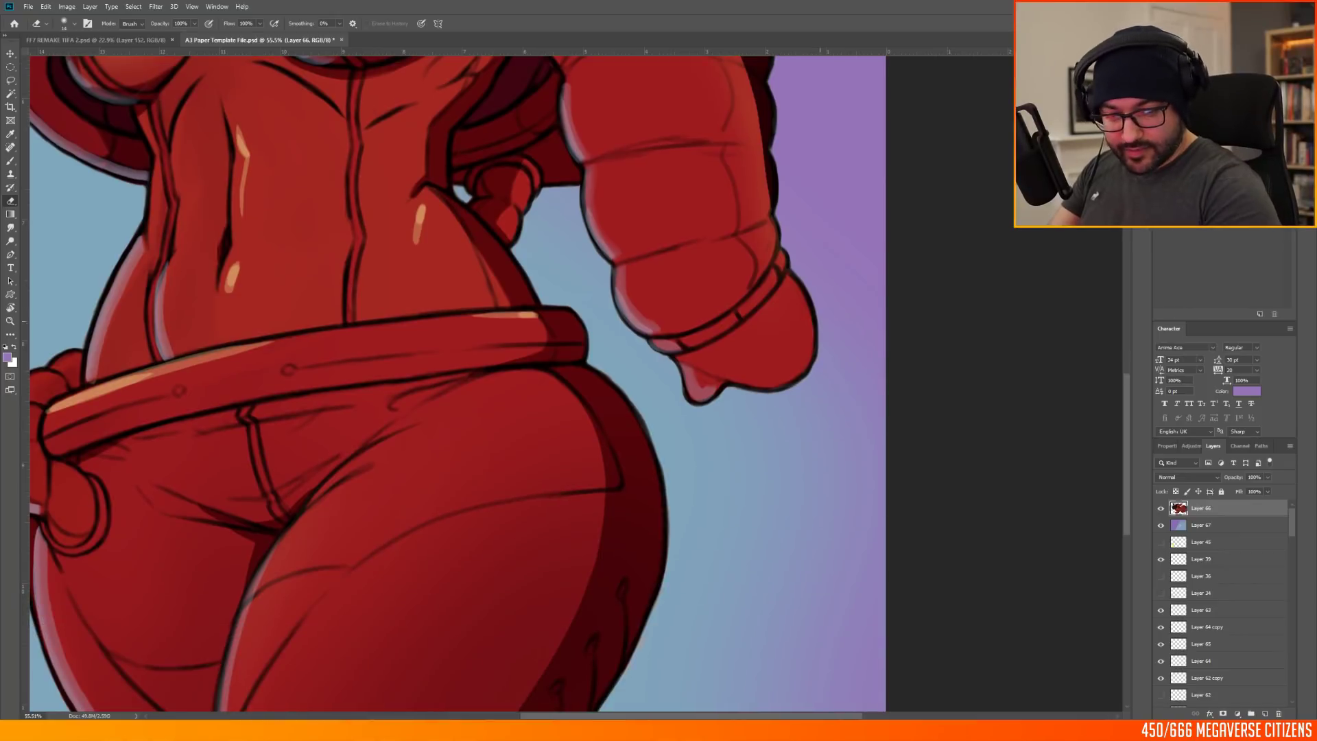
scroll(634, 314, down, 5)
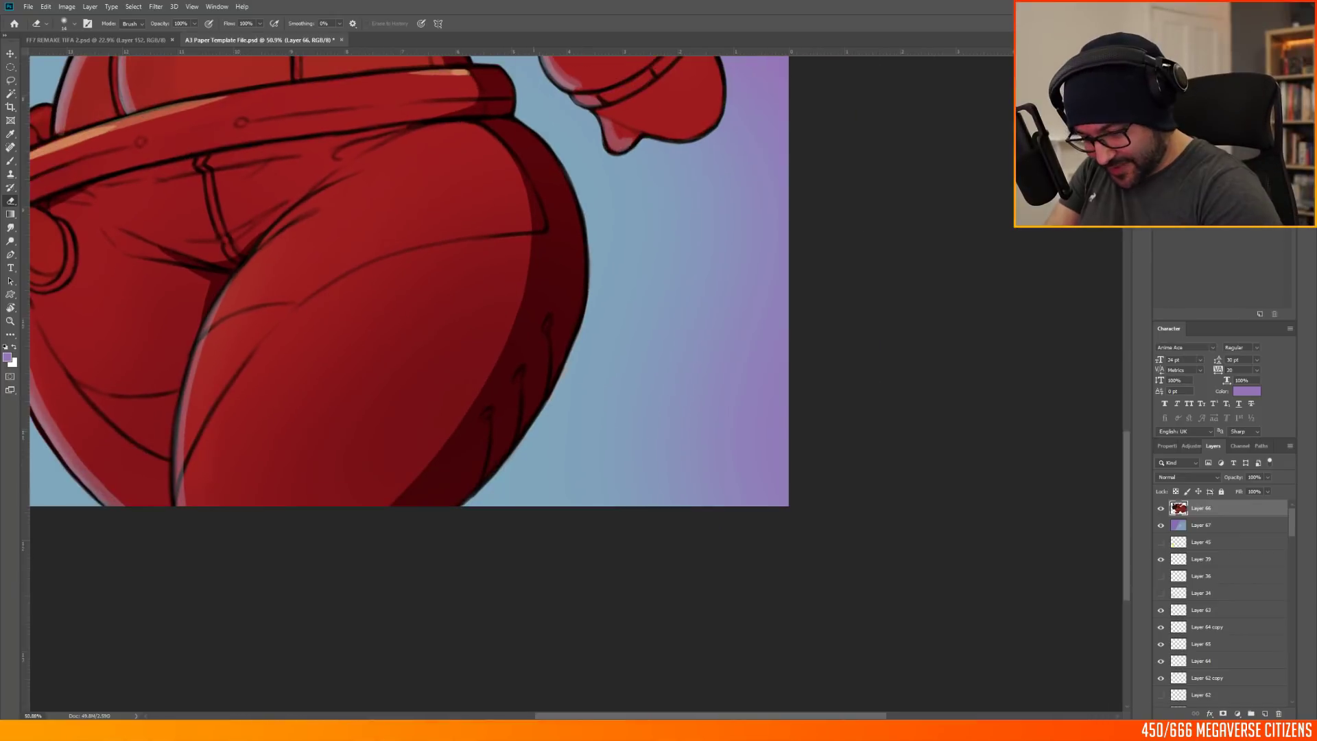
scroll(591, 242, down, 8)
scroll(641, 371, up, 7)
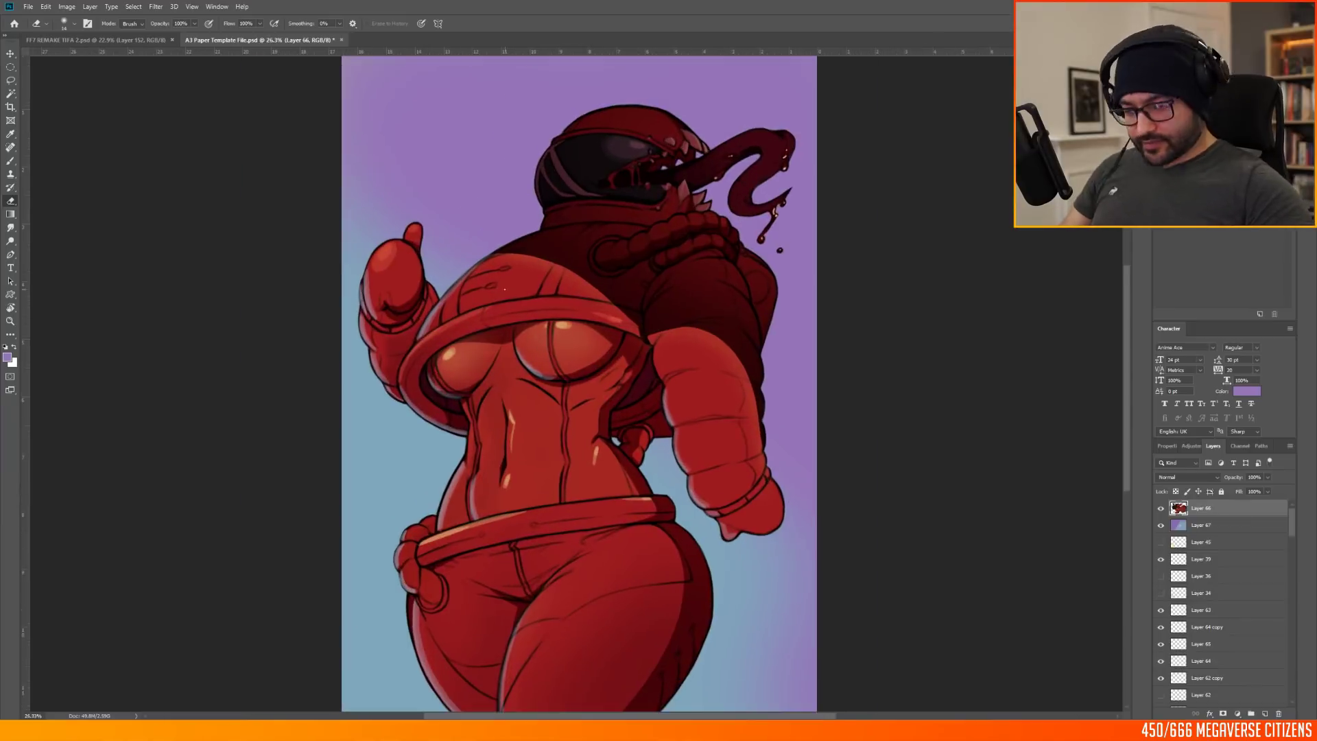
Step: Choose the square texture brush preset and sample the dark red where the sleeve meets the chest
key(b)
right_click(708, 242)
double_click(744, 583)
right_click(743, 583)
alt+click(643, 373)
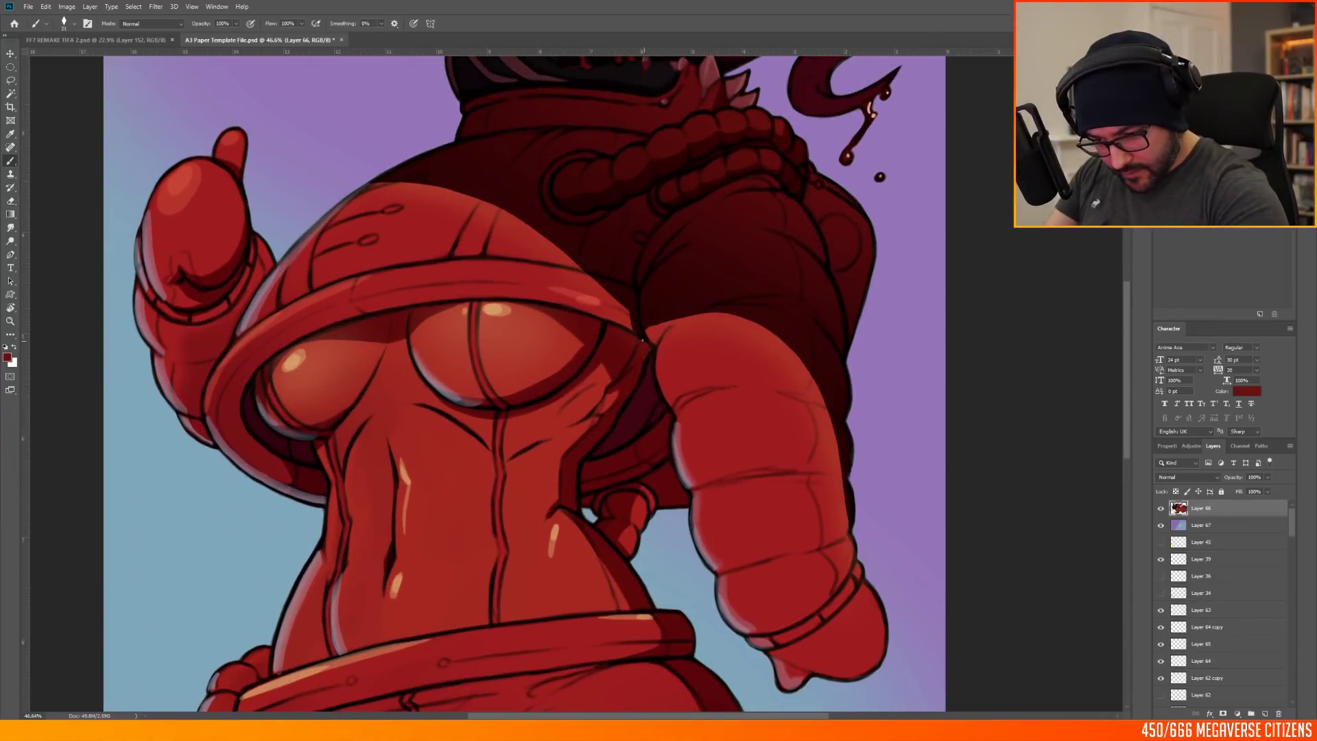
right_click(559, 242)
right_click(475, 191)
Step: Duplicate Layer 66 and hide the original
right_click(1207, 507)
click(1210, 110)
key(Return)
click(1161, 525)
Step: Soften the shadow edges along the chest and upper sleeve with the brush, using colours sampled from the artwork
right_click(520, 215)
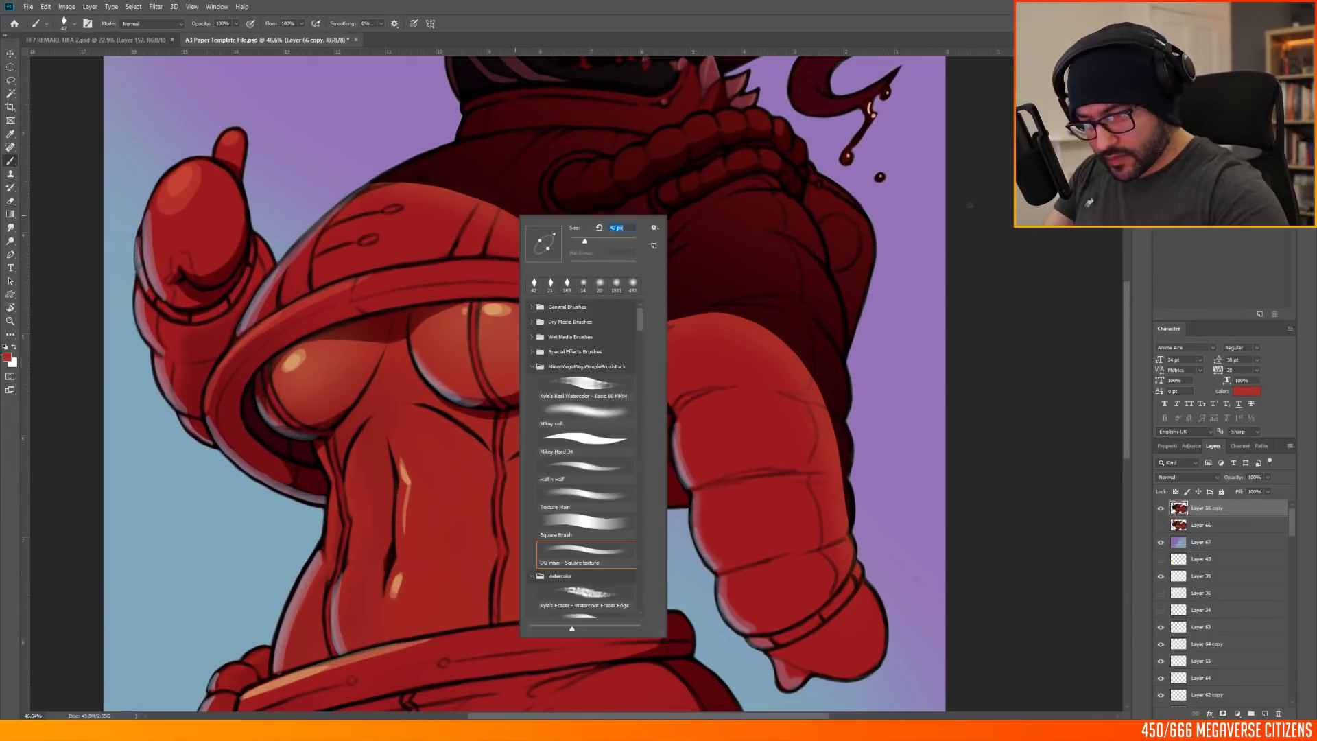
drag(583, 244, 587, 244)
alt+click(408, 184)
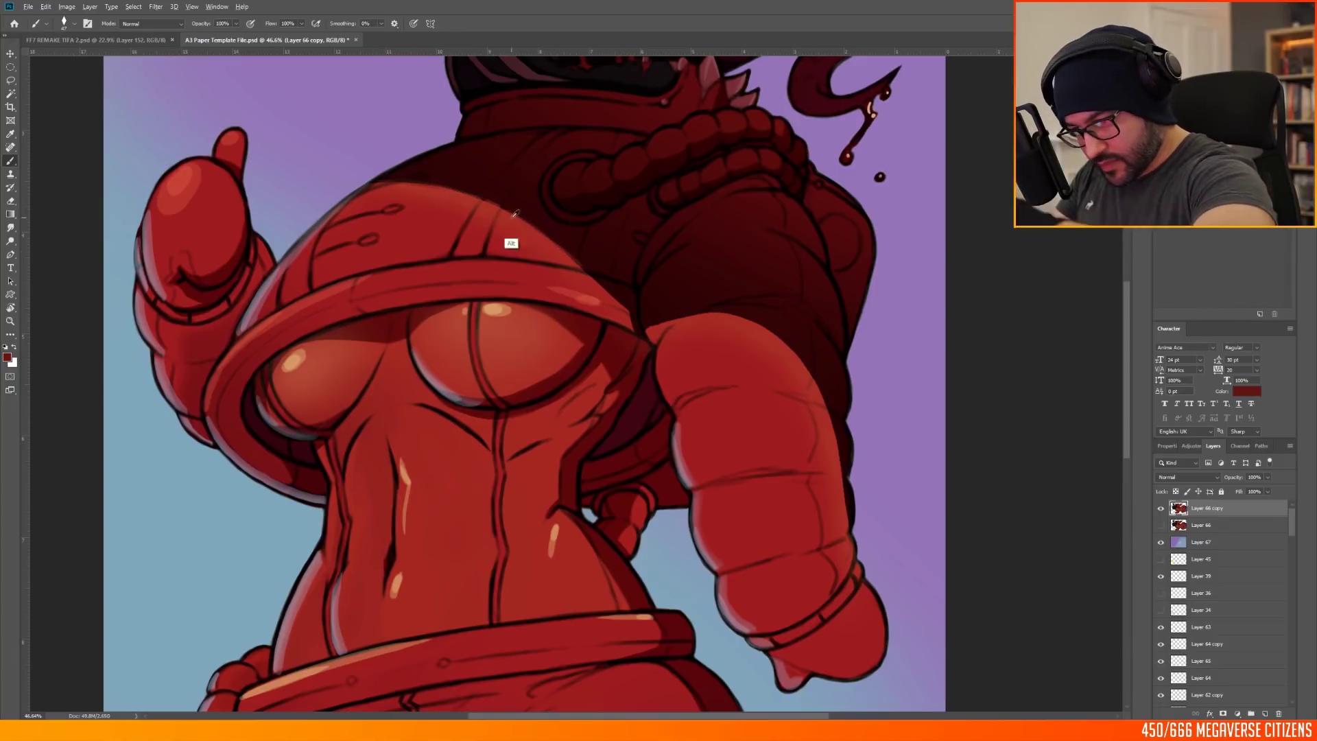
alt+click(501, 202)
right_click(763, 318)
drag(837, 326, 839, 327)
alt+click(823, 418)
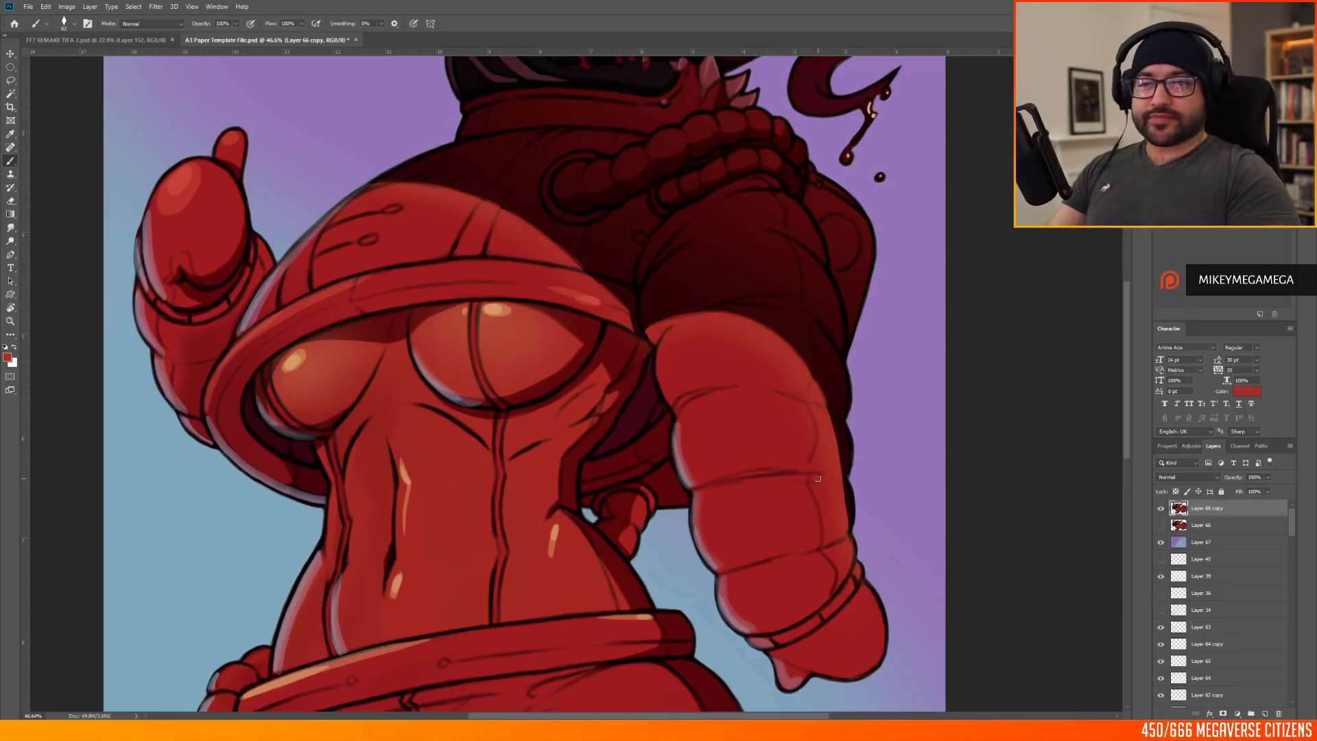
Step: Save the document
scroll(926, 459, down, 3)
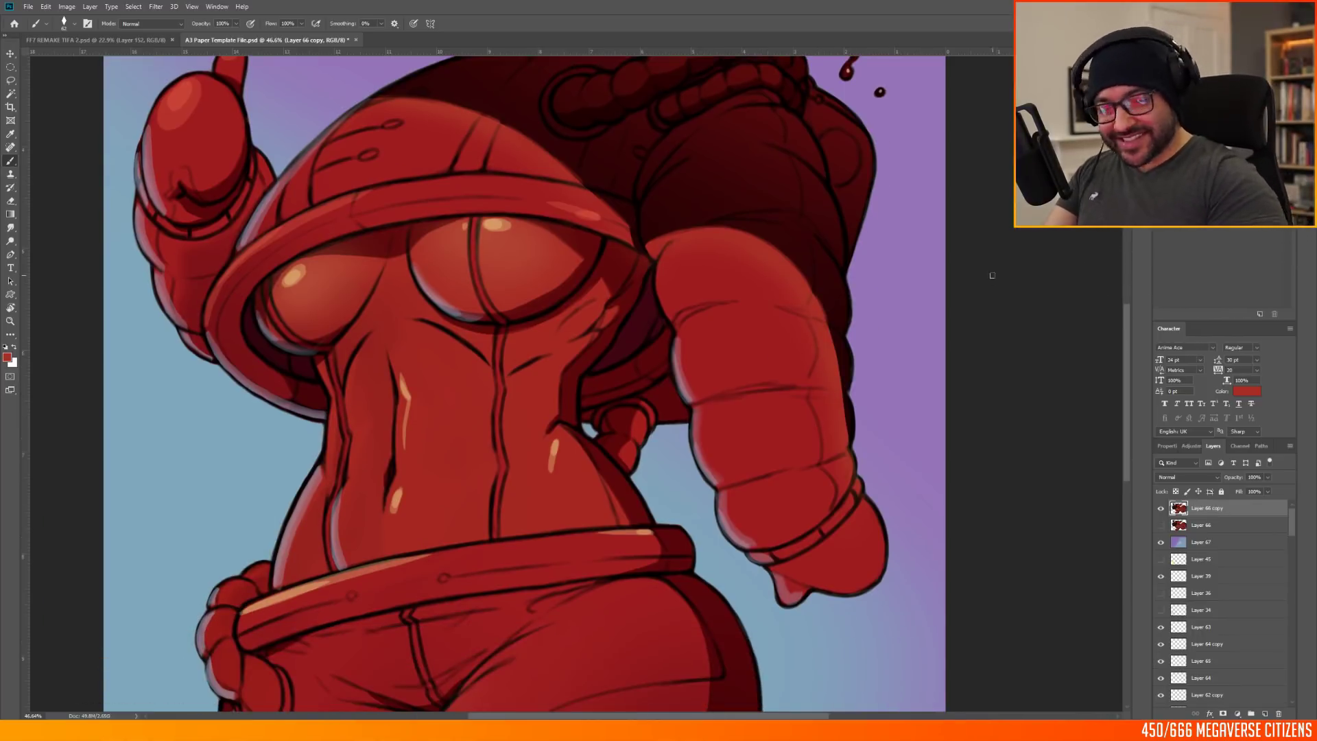
scroll(843, 411, down, 2)
scroll(625, 329, up, 2)
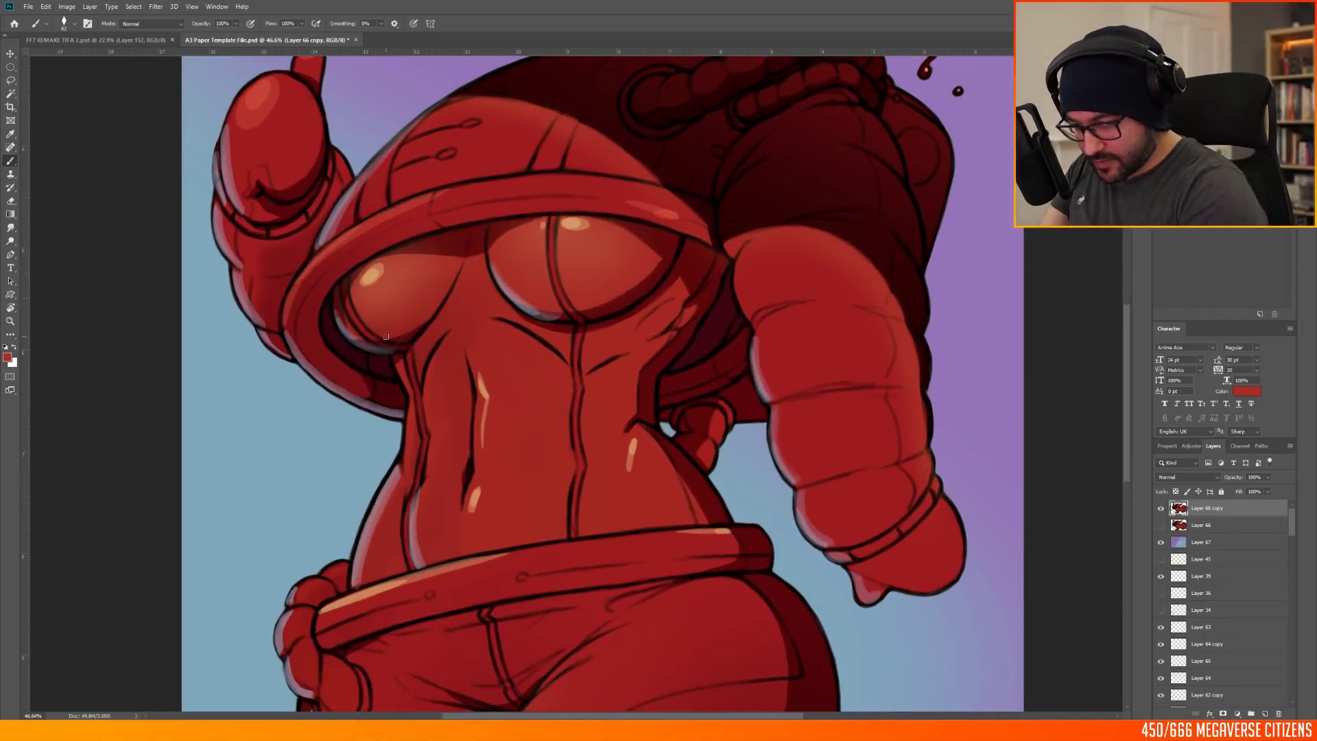
scroll(843, 412, down, 1)
scroll(549, 449, up, 2)
scroll(494, 329, down, 6)
scroll(490, 254, up, 4)
click(28, 7)
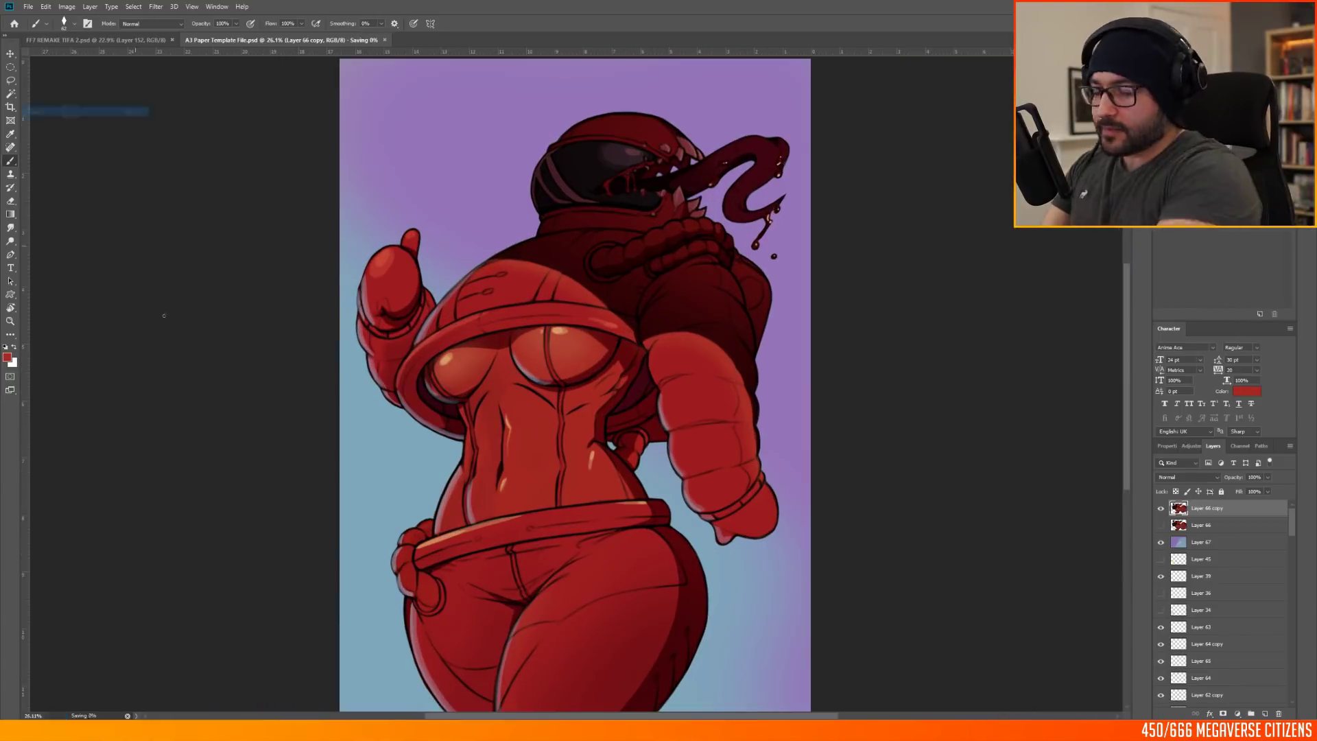
click(73, 113)
Step: Create a new layer directly above Layer 67 and set the foreground colour to dark purple
click(1202, 542)
click(1265, 714)
alt+click(713, 302)
click(6, 357)
click(1076, 238)
click(1167, 207)
Step: Paint a straight diagonal band behind the figure with a large hard brush and fill the background above it with dark purple
right_click(656, 208)
click(673, 278)
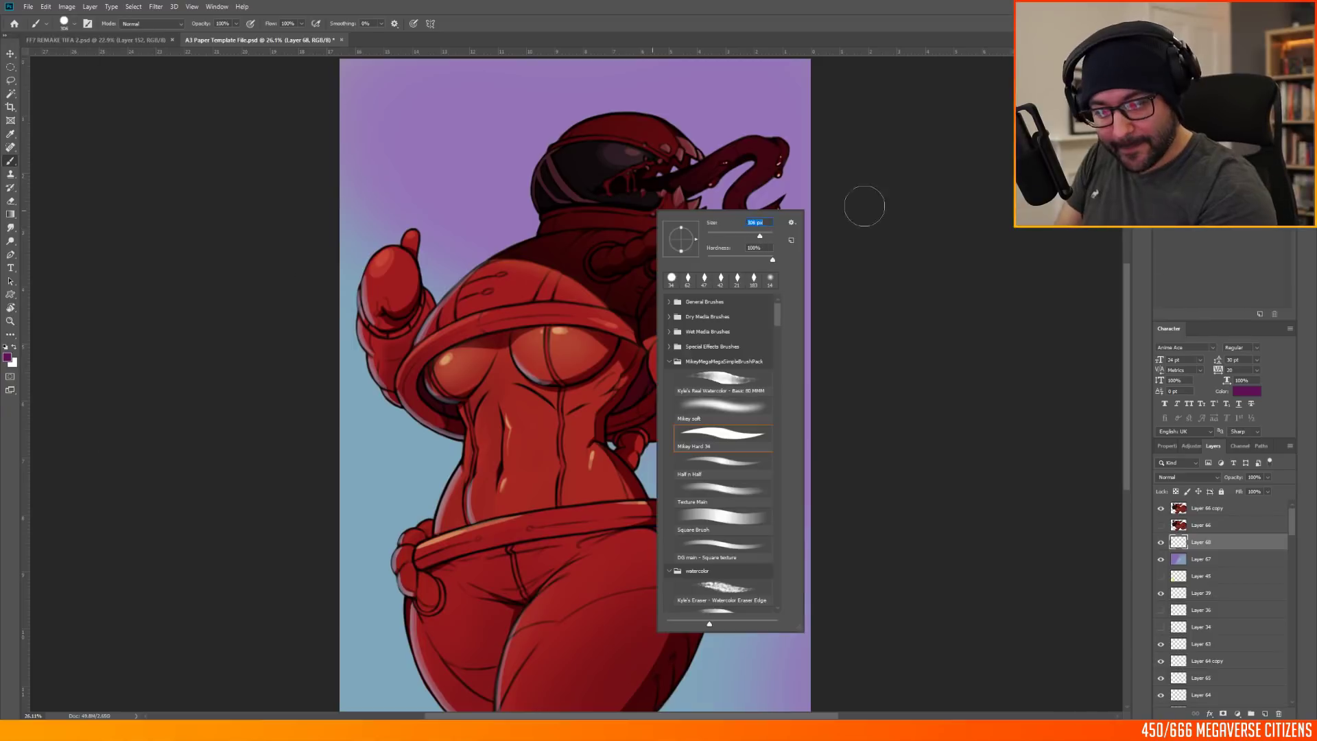
click(405, 245)
scroll(405, 244, down, 4)
click(382, 259)
shift+click(810, 488)
drag(769, 402, 770, 391)
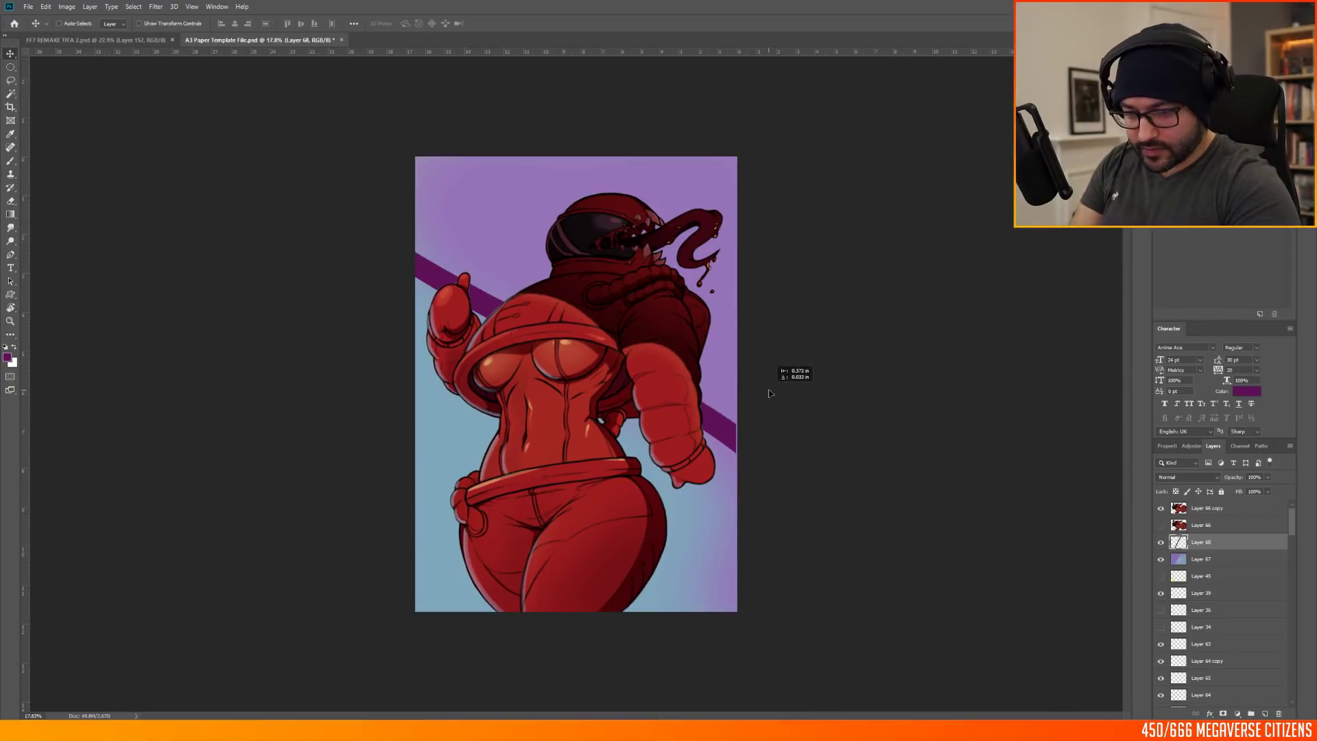
mouse_move(427, 206)
mouse_down()
mouse_move(455, 266)
mouse_move(752, 164)
mouse_move(738, 341)
mouse_up()
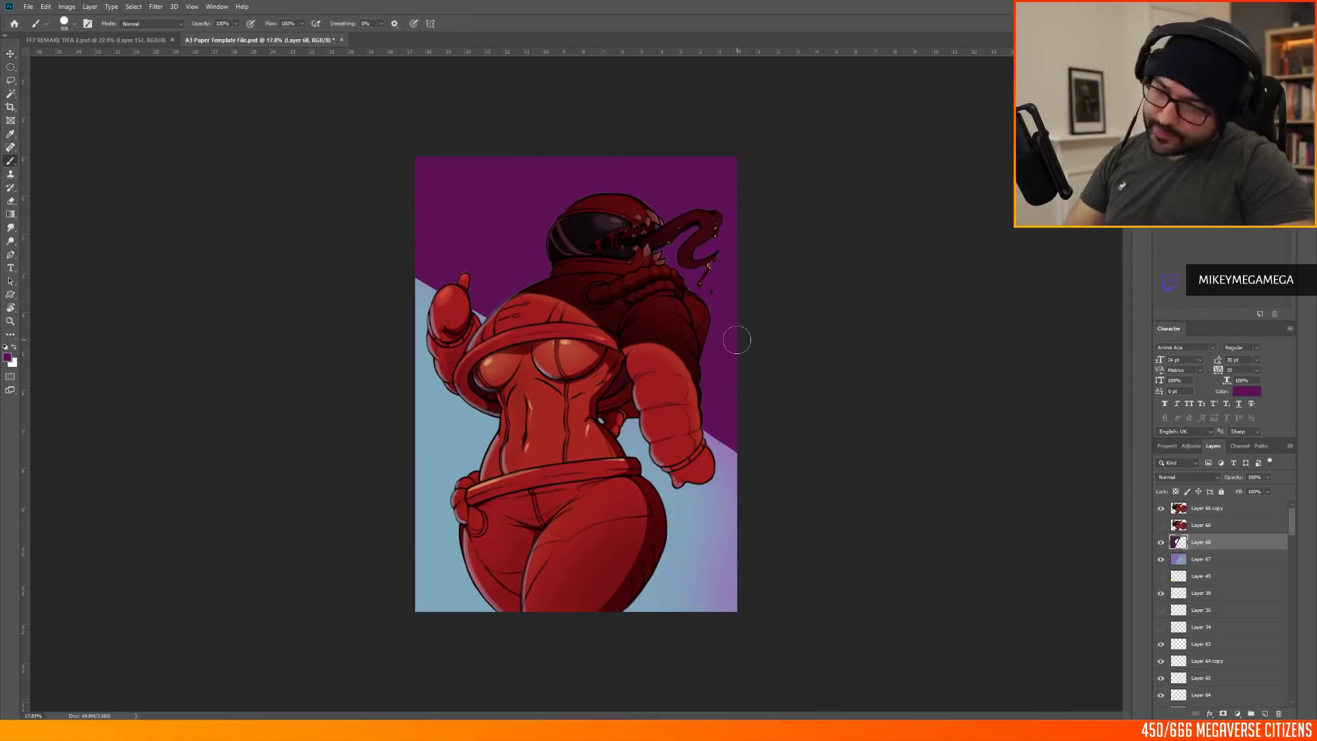
click(156, 7)
click(171, 83)
key(Escape)
Step: Set the purple layer's blend mode to Multiply, then duplicate the layer and hide the original
click(1188, 478)
click(1174, 495)
click(10, 201)
right_click(1202, 538)
click(1207, 249)
click(1160, 559)
Step: Fade the upper part of the purple overlay into a gradient with a large soft eraser at 46% opacity
right_click(590, 174)
click(654, 124)
right_click(601, 226)
right_click(635, 219)
scroll(970, 276, up, 2)
drag(473, 130, 762, 260)
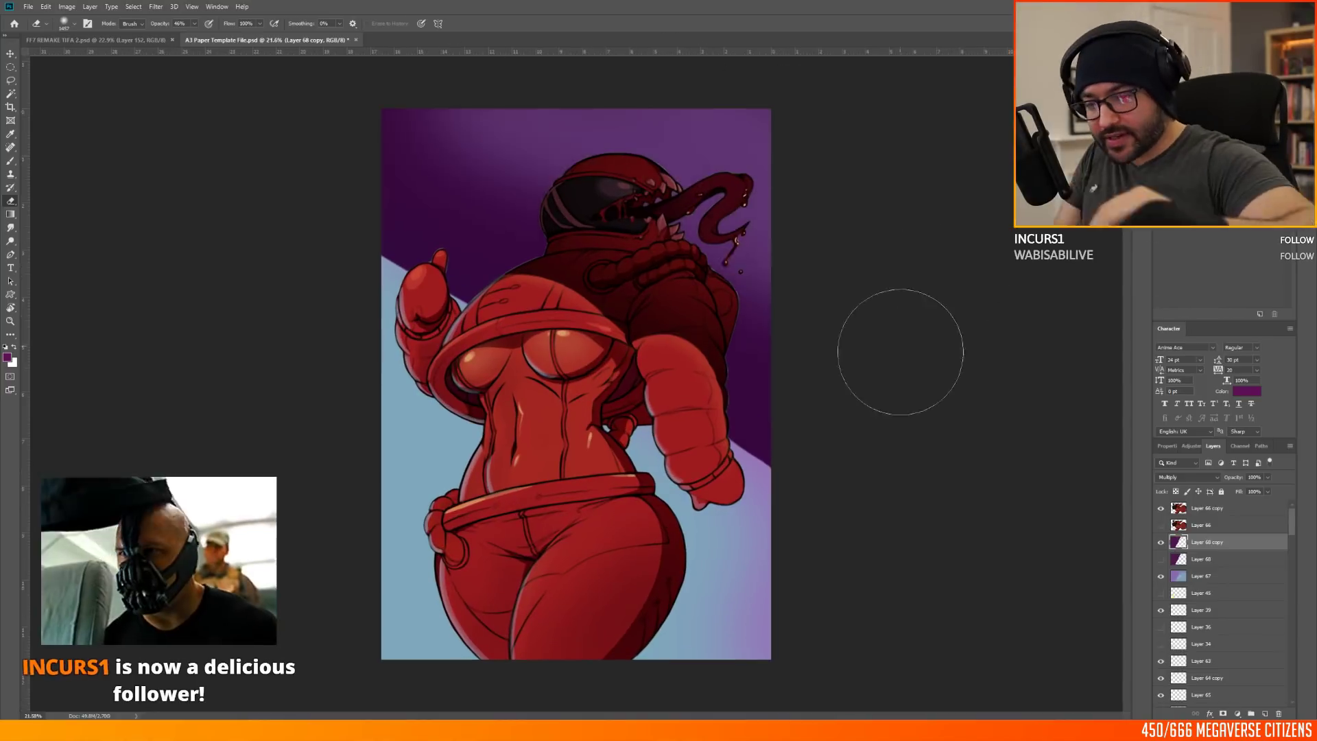
drag(521, 130, 411, 199)
drag(480, 144, 761, 274)
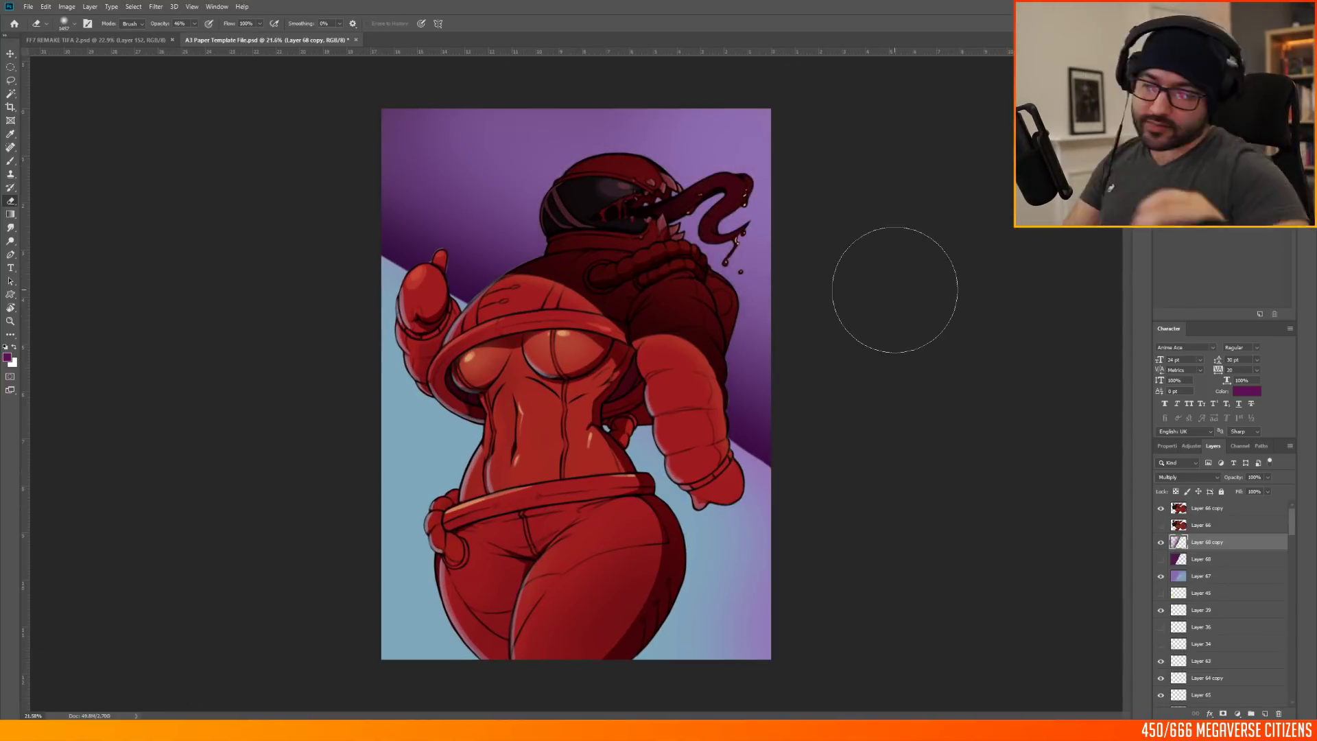
Step: Clean up the edge of the raised thumb on Layer 66 copy with the eraser
key(m)
scroll(533, 257, up, 6)
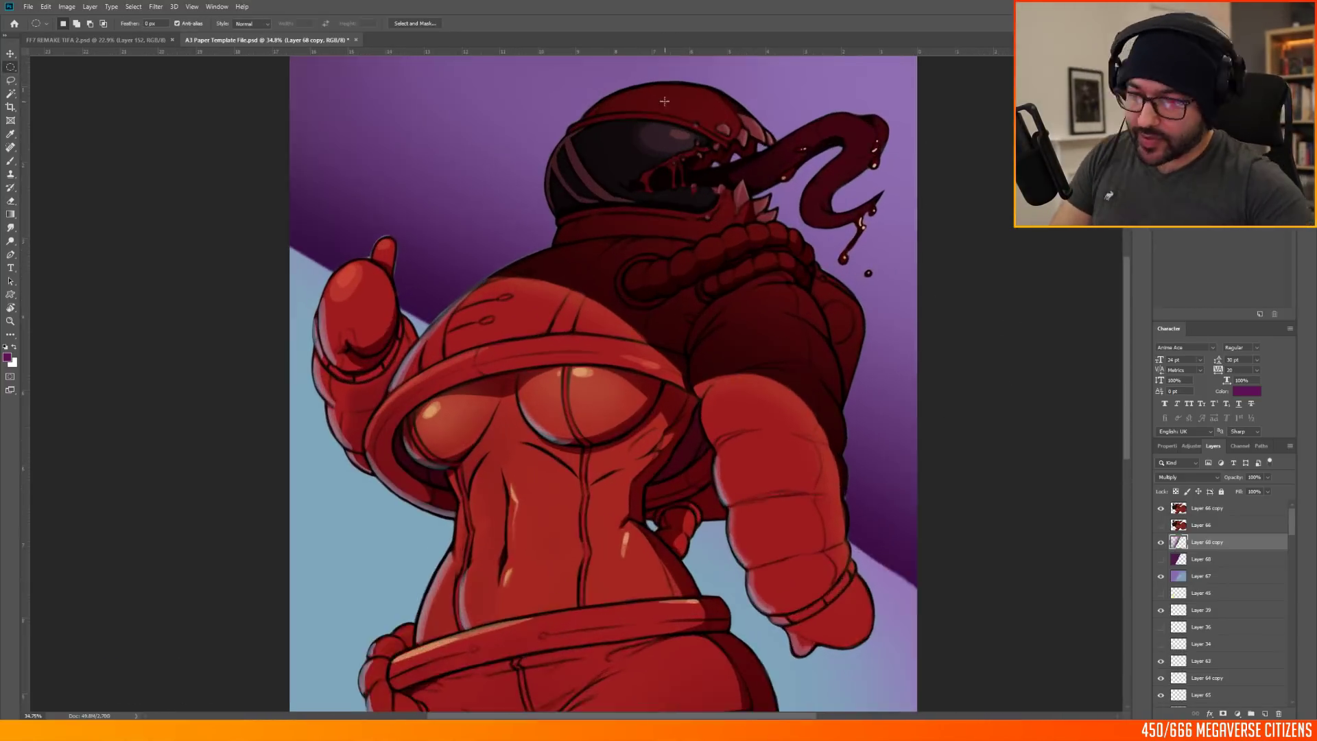
click(1218, 508)
key(e)
right_click(403, 237)
click(421, 187)
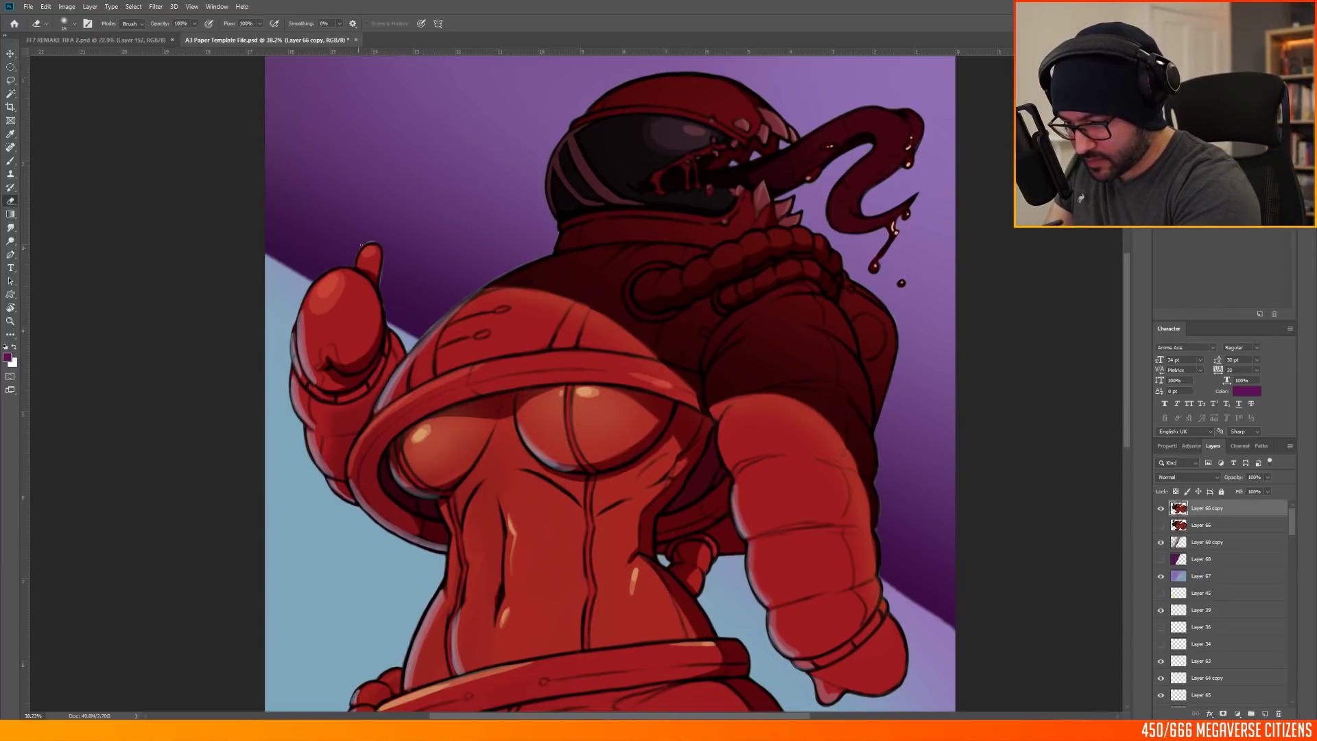
Step: Add a new top layer and draw three white four-pointed sparkles around the raised thumb
scroll(492, 219, down, 3)
click(1265, 714)
key(b)
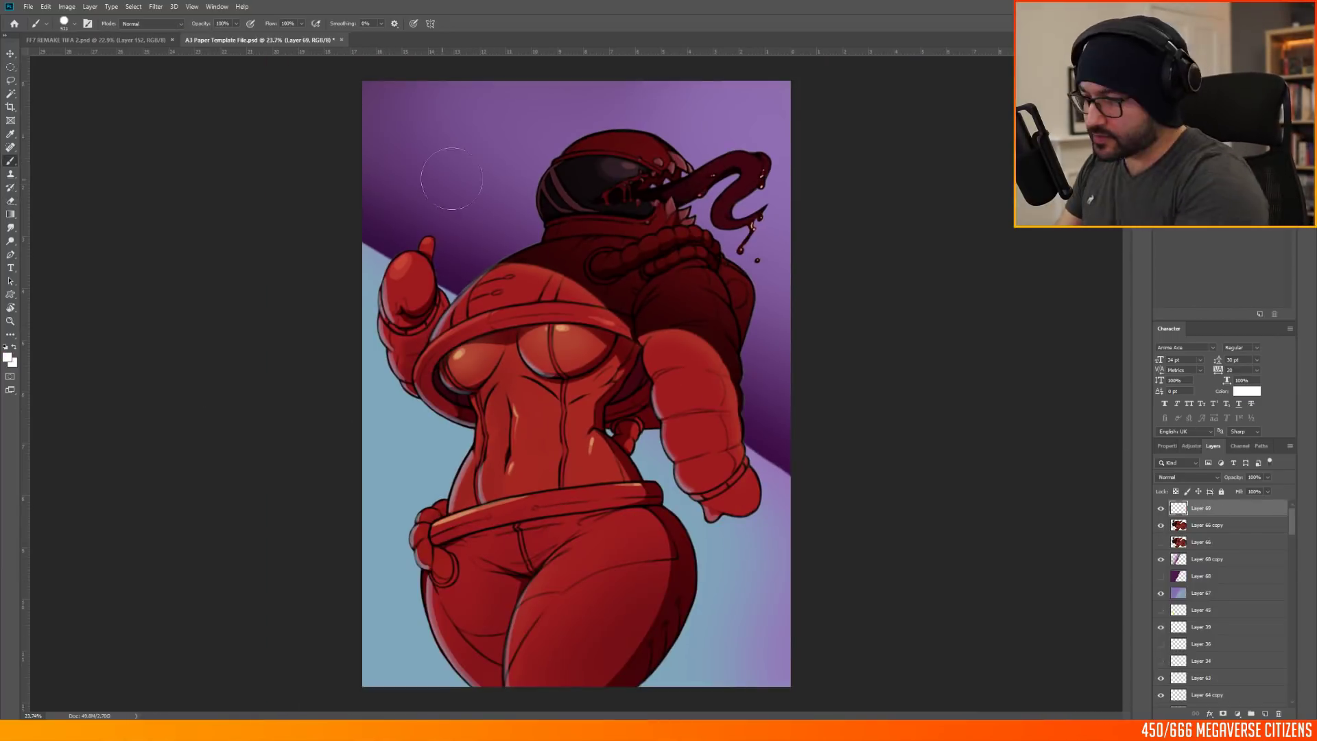
right_click(552, 182)
right_click(577, 198)
scroll(559, 151, up, 6)
right_click(288, 243)
drag(285, 237, 299, 269)
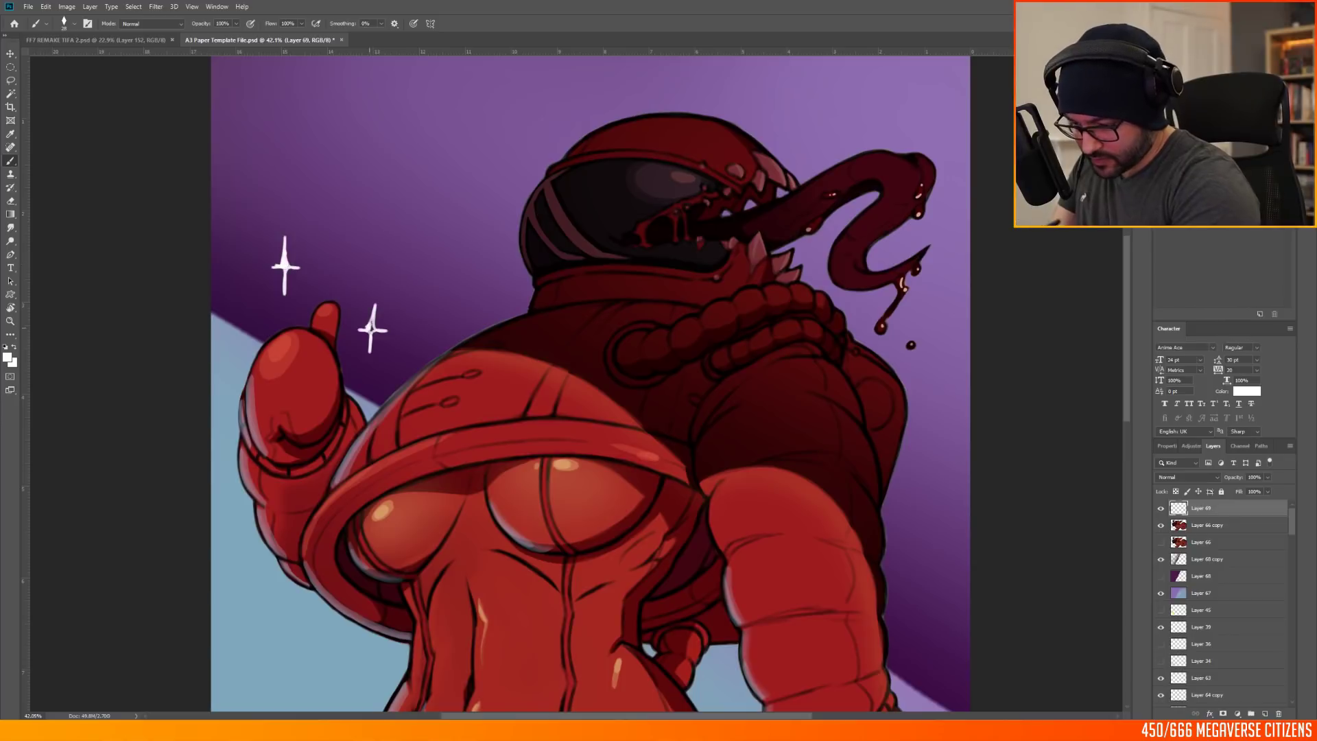
drag(359, 208, 359, 250)
drag(344, 229, 375, 229)
Step: Adjust the purple overlay on Layer 68 copy with Hue/Saturation and reduce its opacity to 76%
scroll(480, 171, down, 3)
scroll(539, 113, up, 1)
scroll(539, 113, down, 2)
click(1207, 559)
click(67, 7)
click(233, 126)
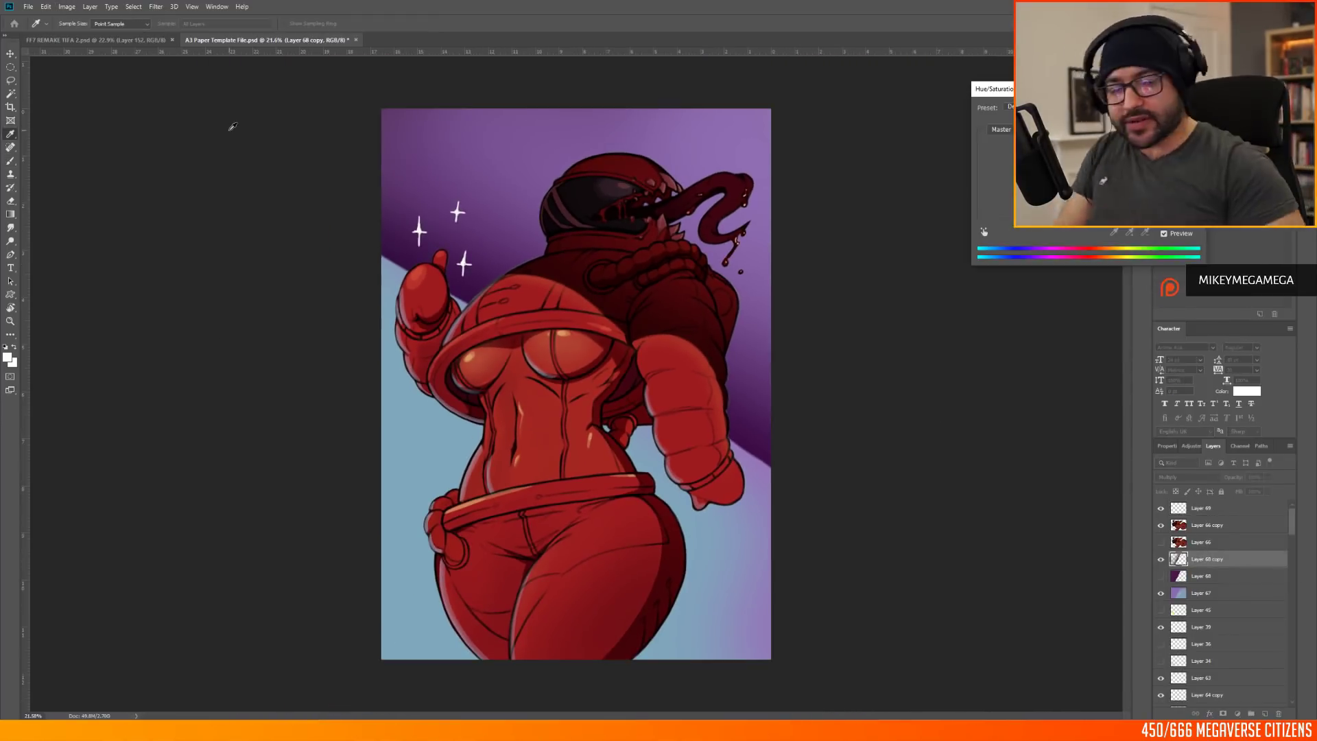
key(Escape)
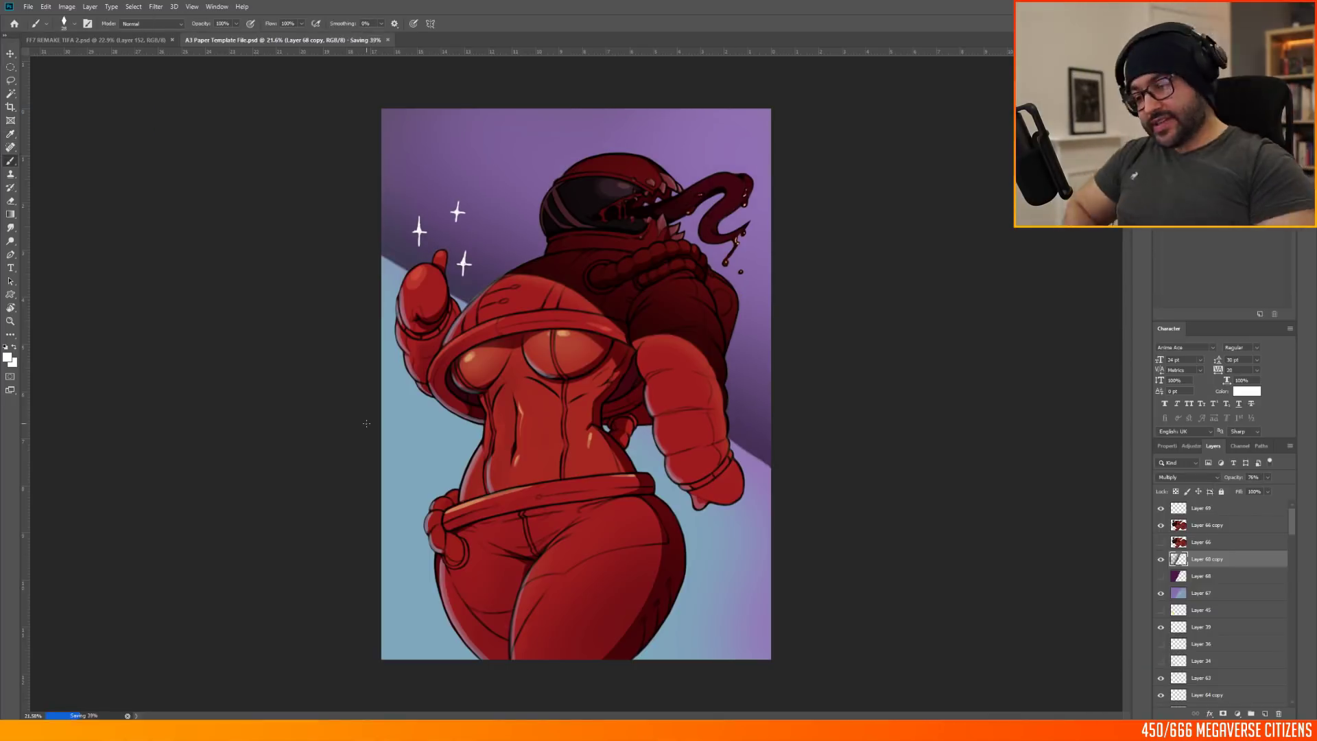
scroll(611, 236, up, 2)
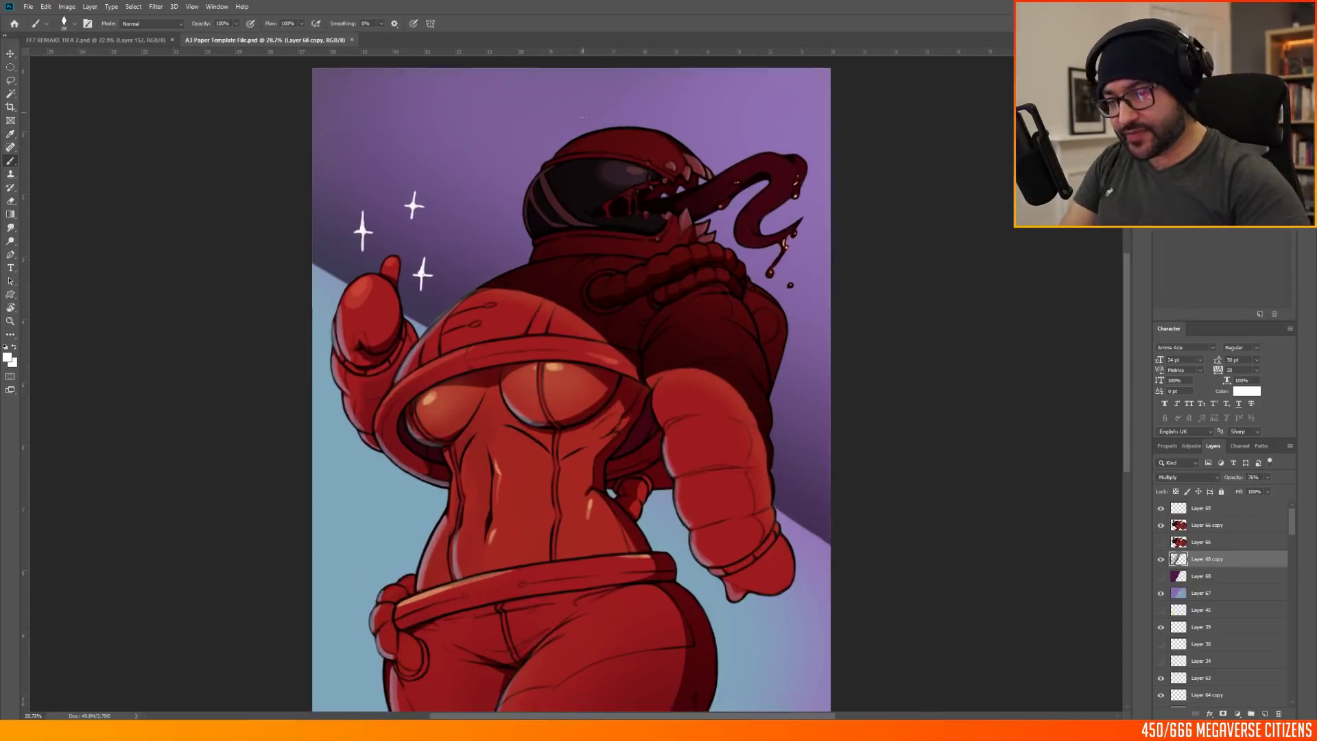
click(28, 6)
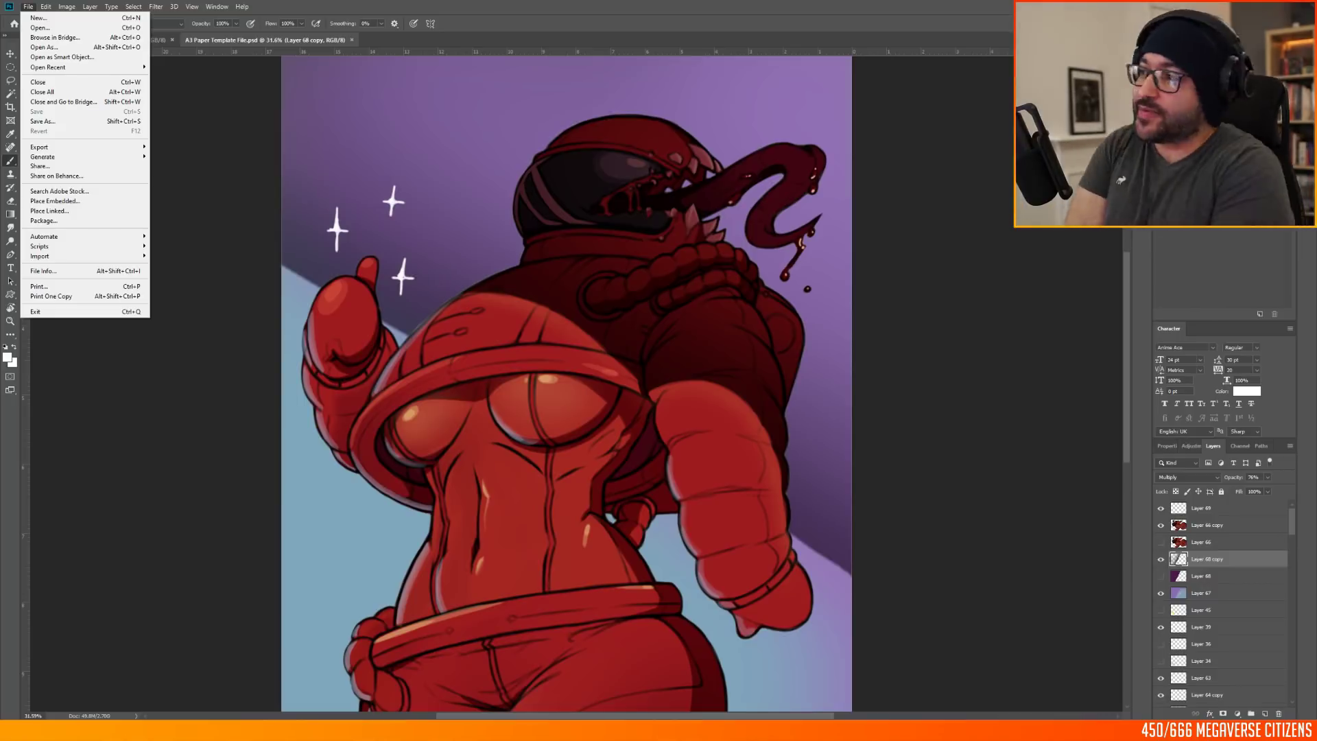
click(192, 7)
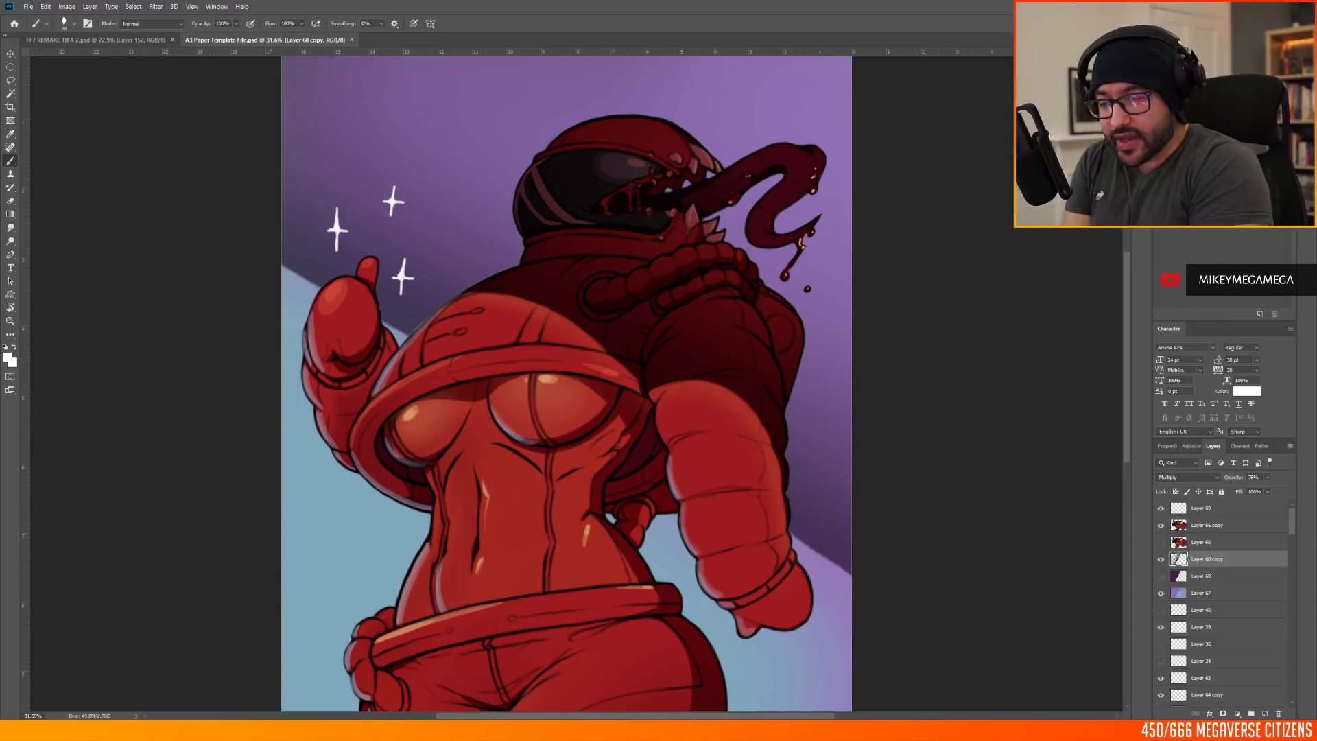
scroll(577, 164, down, 1)
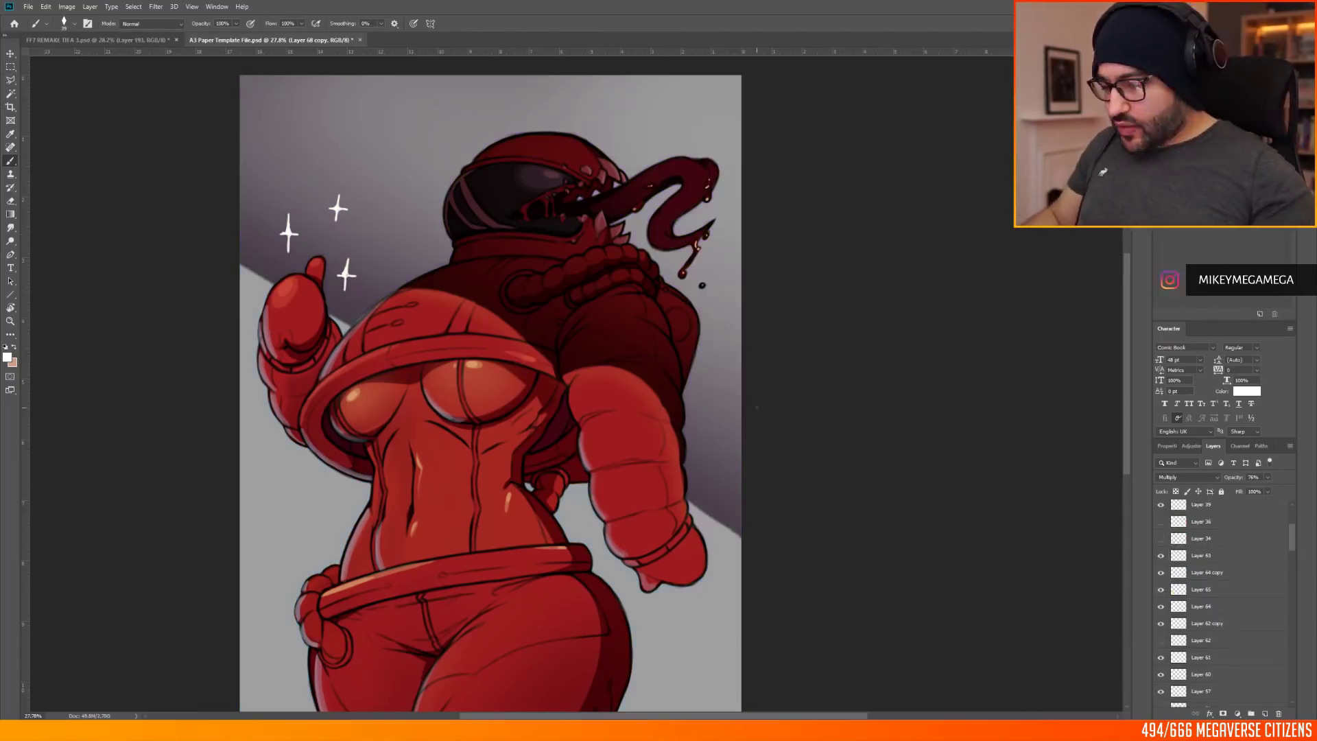
Step: Hide the purple overlay and the plain grey fill layer to reveal the rough background sketch
click(1161, 562)
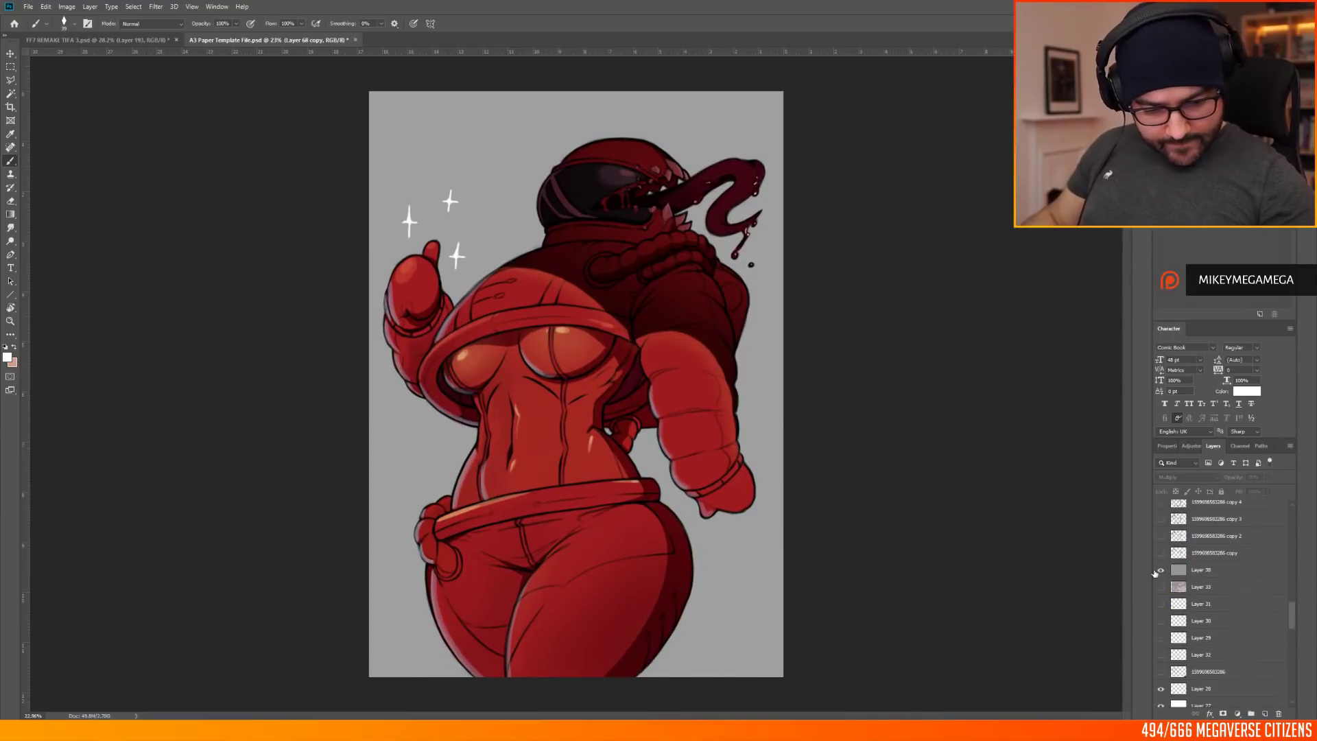
click(1159, 572)
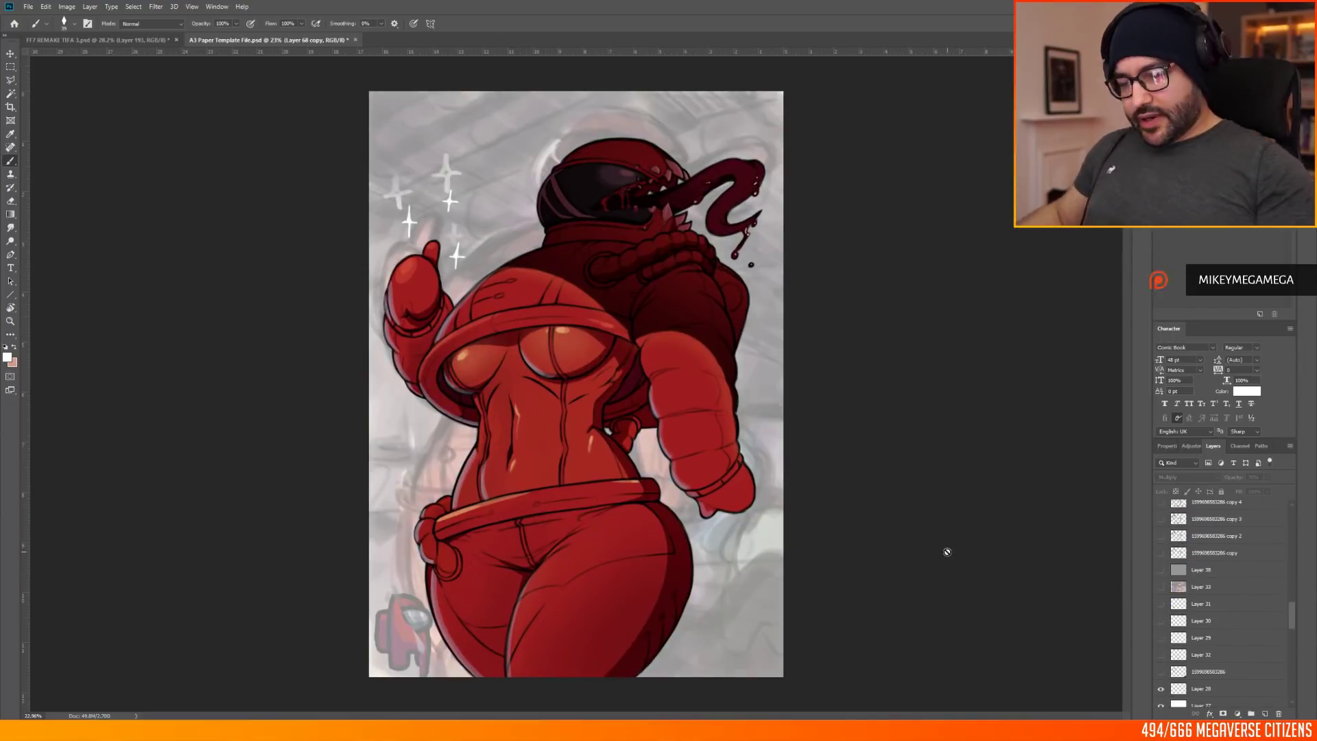
Step: Duplicate Layer 26, move the copy below the finished figure's layers and reduce its opacity
drag(1292, 609, 1294, 579)
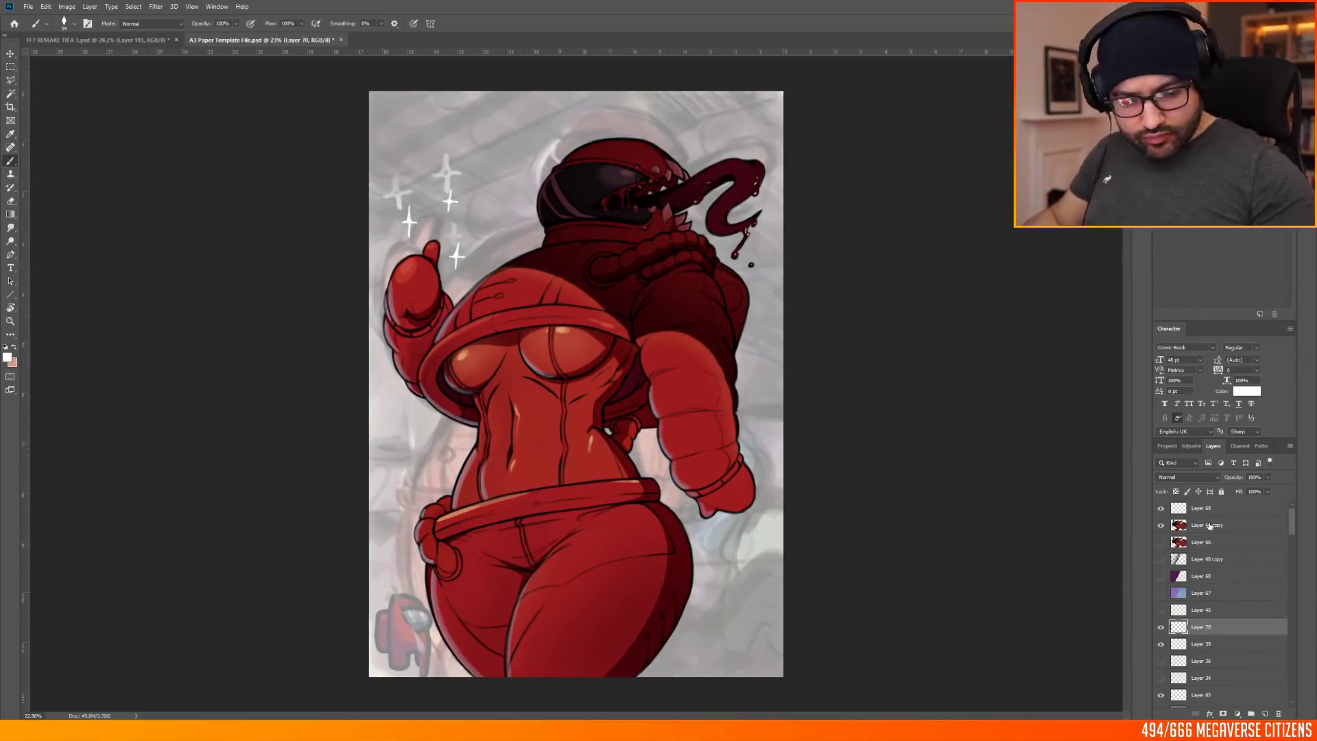
click(1210, 526)
click(1267, 478)
drag(1292, 520, 1289, 622)
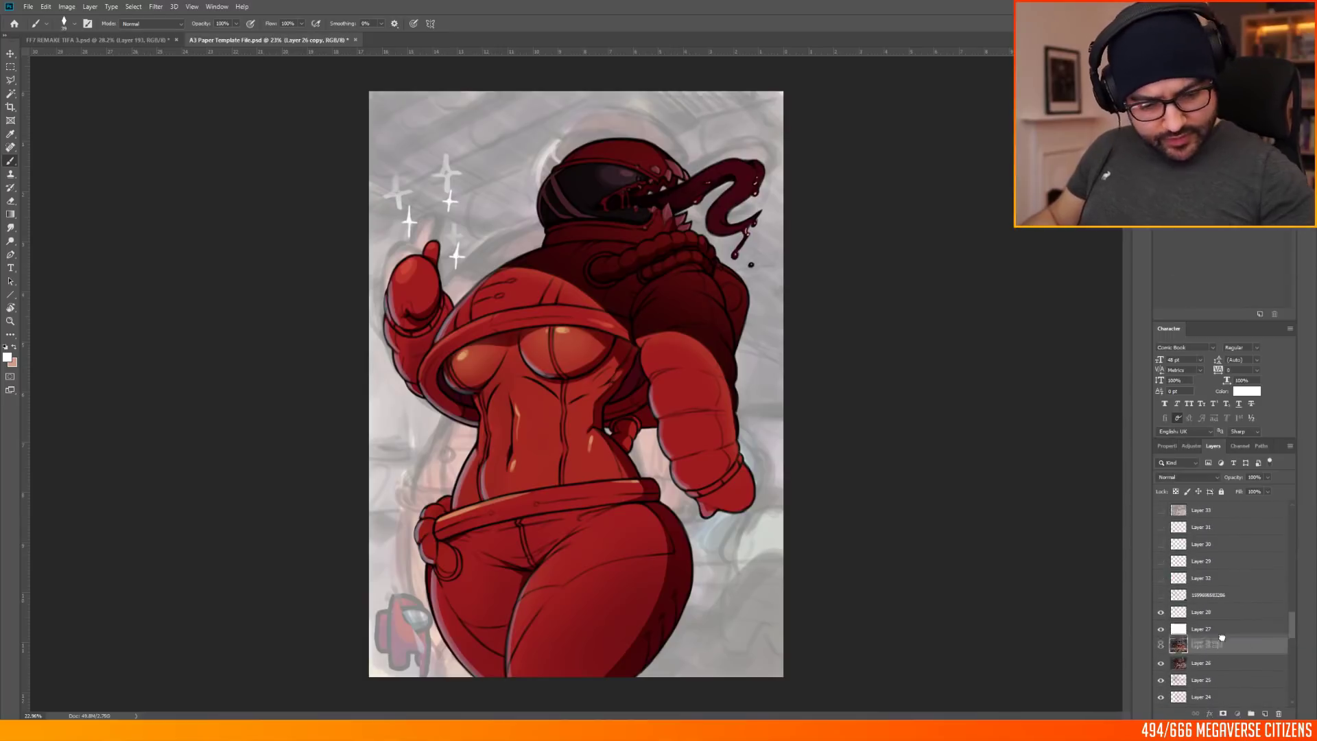
drag(1275, 489, 1234, 488)
Step: Add a layer above the sketch copy and draw seven straight black perspective lines across the background with the Line tool
click(1265, 714)
click(6, 358)
click(941, 337)
click(1166, 208)
click(10, 294)
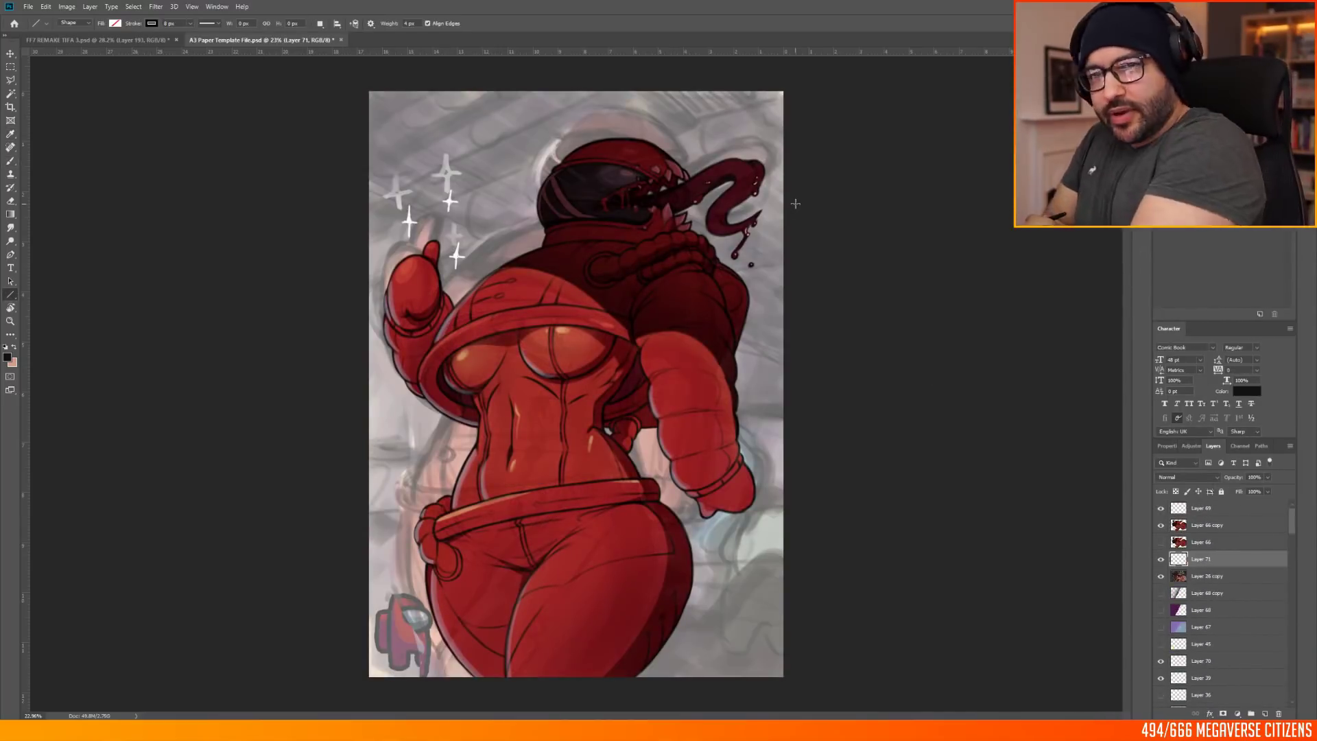
drag(327, 225, 645, 65)
drag(329, 198, 591, 64)
drag(332, 188, 566, 66)
drag(336, 146, 475, 72)
drag(356, 307, 1001, 108)
drag(354, 398, 822, 346)
drag(359, 442, 821, 447)
Step: Merge the perspective line shapes into a single layer and lower its opacity
shift+click(1221, 661)
right_click(1221, 582)
click(1218, 304)
right_click(1221, 574)
click(1203, 444)
drag(1268, 478, 1236, 488)
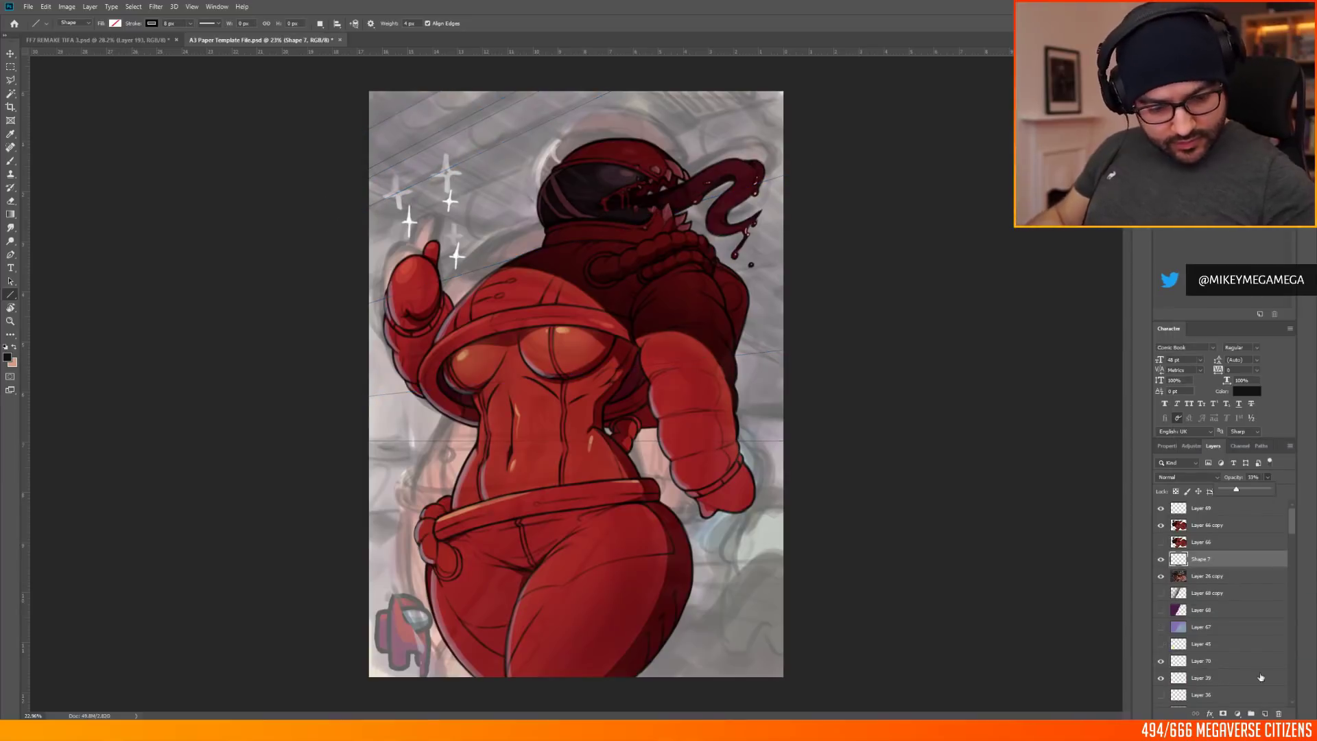
Step: Add a new layer above the faded perspective lines and choose a brush preset for inking the background
click(1265, 715)
key(b)
scroll(476, 248, up, 4)
right_click(605, 208)
click(676, 557)
drag(321, 276, 398, 234)
key(ctrl+z)
Step: Trace the faded perspective lines in the canvas's upper-left corner with straight black brush strokes
key(r)
mouse_move(775, 436)
mouse_down()
mouse_move(770, 294)
mouse_move(726, 240)
mouse_up()
drag(362, 296, 362, 564)
drag(309, 411, 309, 537)
drag(747, 203, 737, 194)
drag(419, 197, 420, 595)
key(ctrl+z)
key(r)
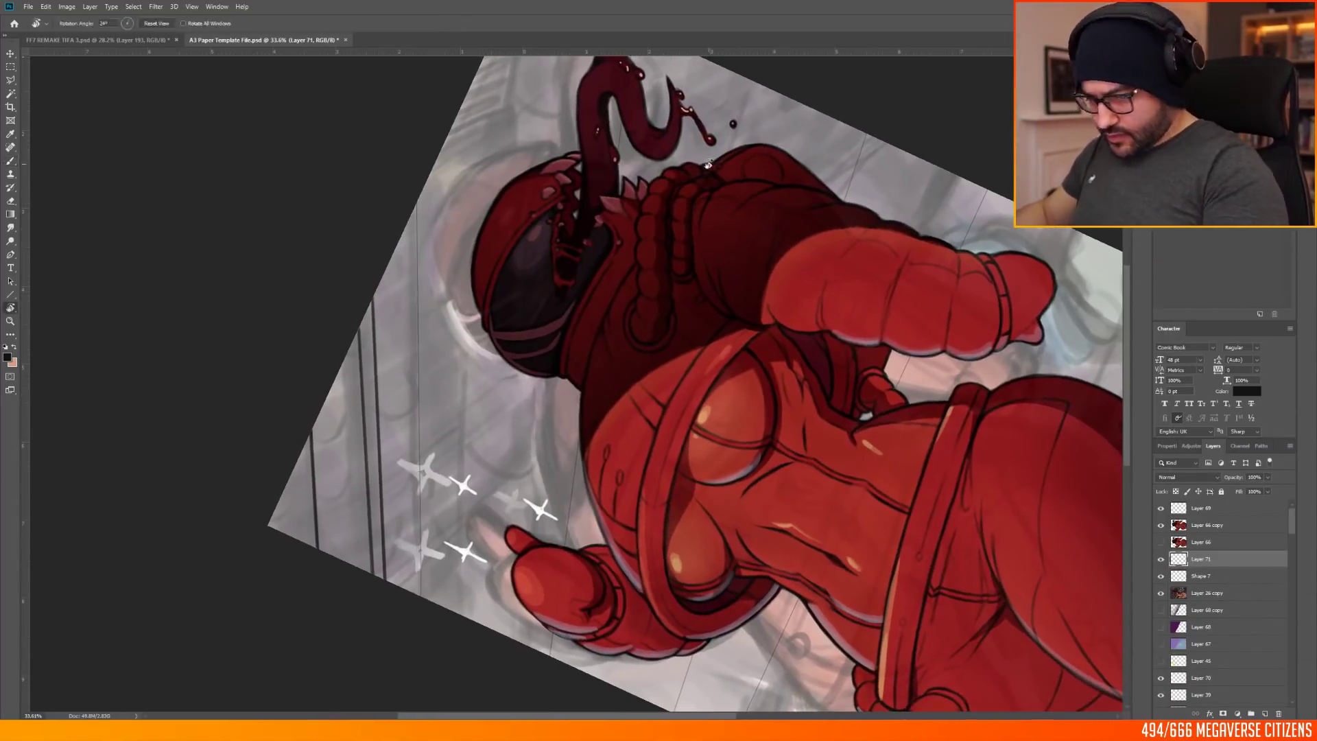
drag(708, 164, 711, 165)
drag(417, 197, 417, 596)
Step: Ink the remaining perspective lines across the background with straight black brush strokes on Layer 71
key(r)
drag(911, 290, 899, 247)
drag(586, 71, 583, 690)
key(r)
drag(861, 384, 854, 340)
drag(787, 101, 787, 700)
key(ctrl+z)
key(r)
drag(833, 323, 808, 309)
drag(781, 63, 781, 672)
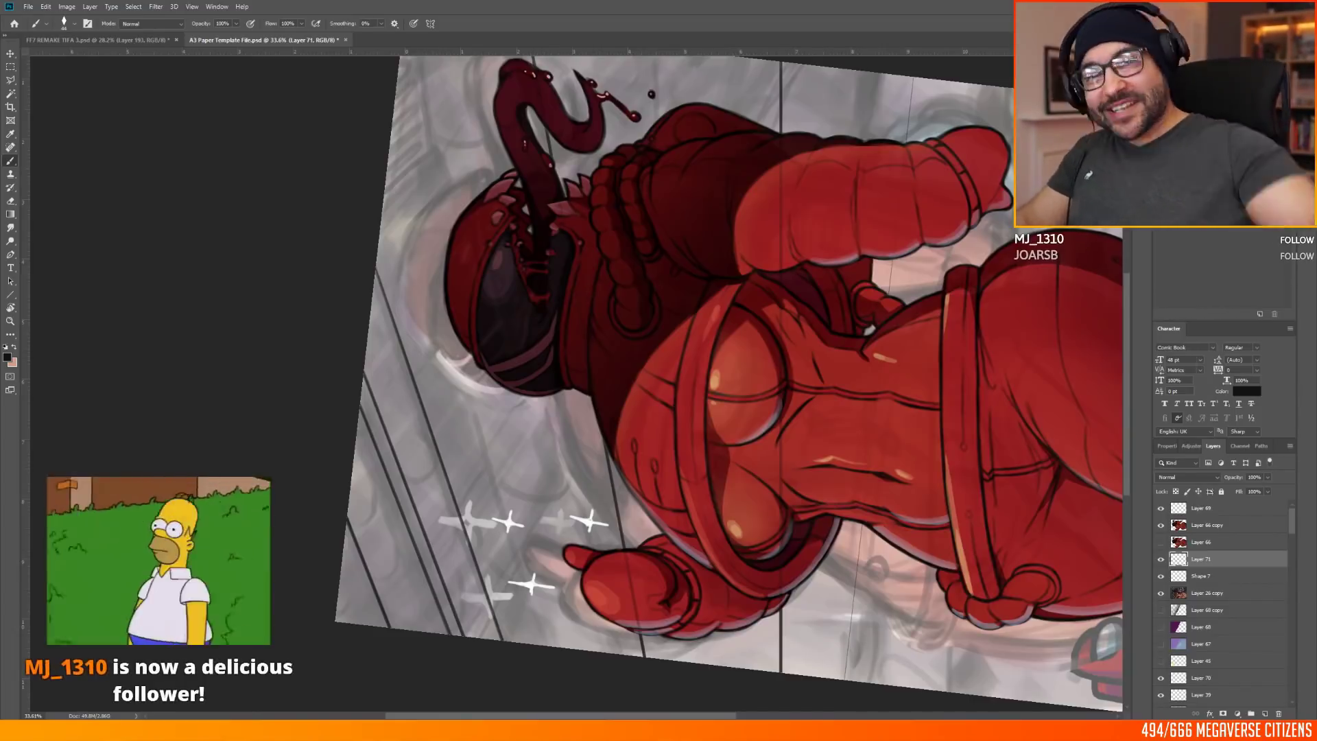
scroll(832, 105, down, 2)
key(r)
drag(832, 105, 879, 604)
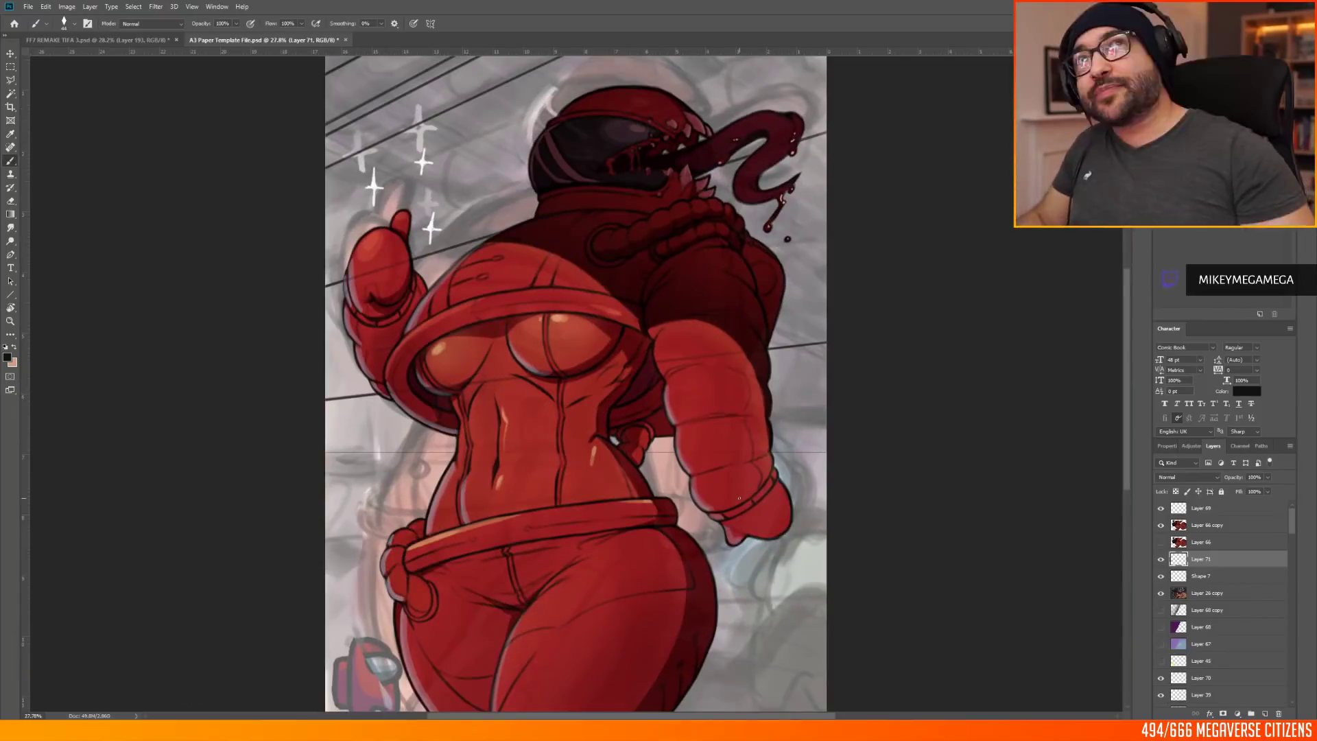
Step: Look at the other open illustration of the bar waitress, return to the red monster file and select Layer 71
scroll(576, 384, down, 3)
click(1207, 525)
click(96, 39)
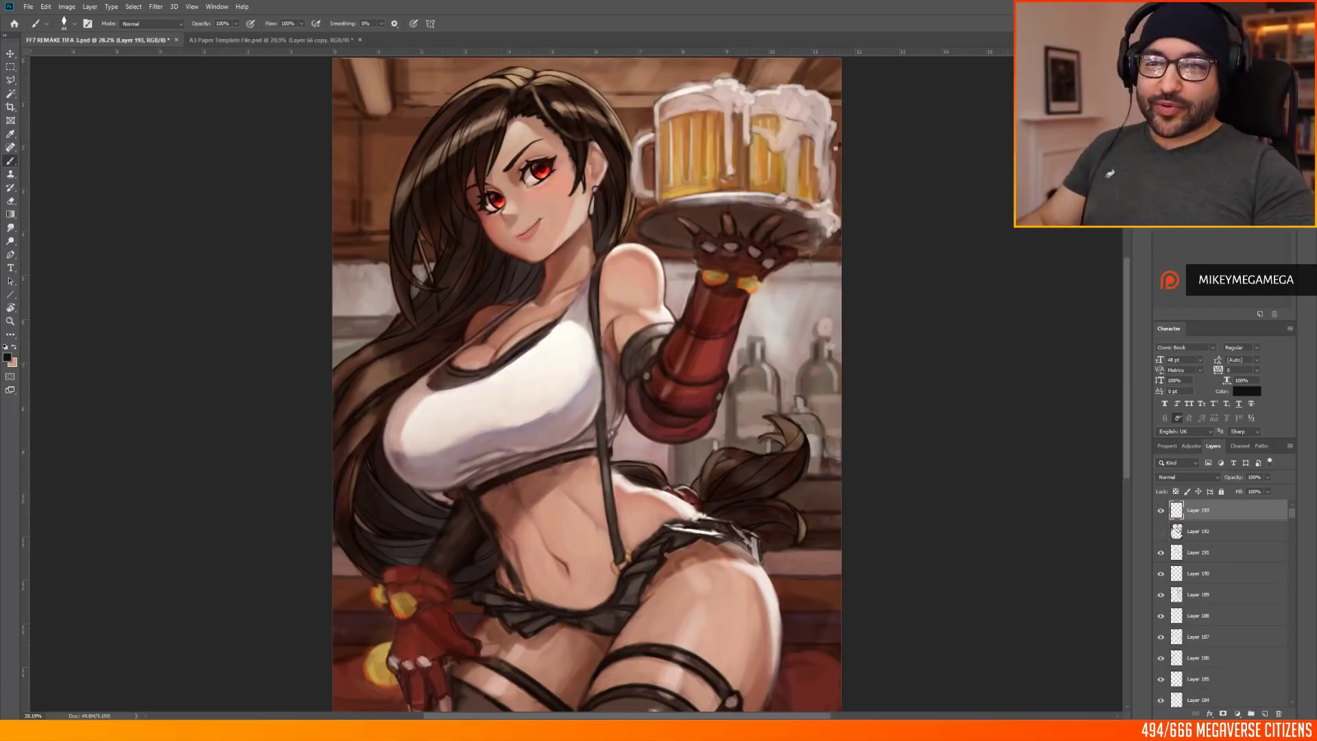
click(280, 39)
scroll(577, 343, down, 2)
scroll(576, 343, up, 7)
drag(576, 275, 619, 473)
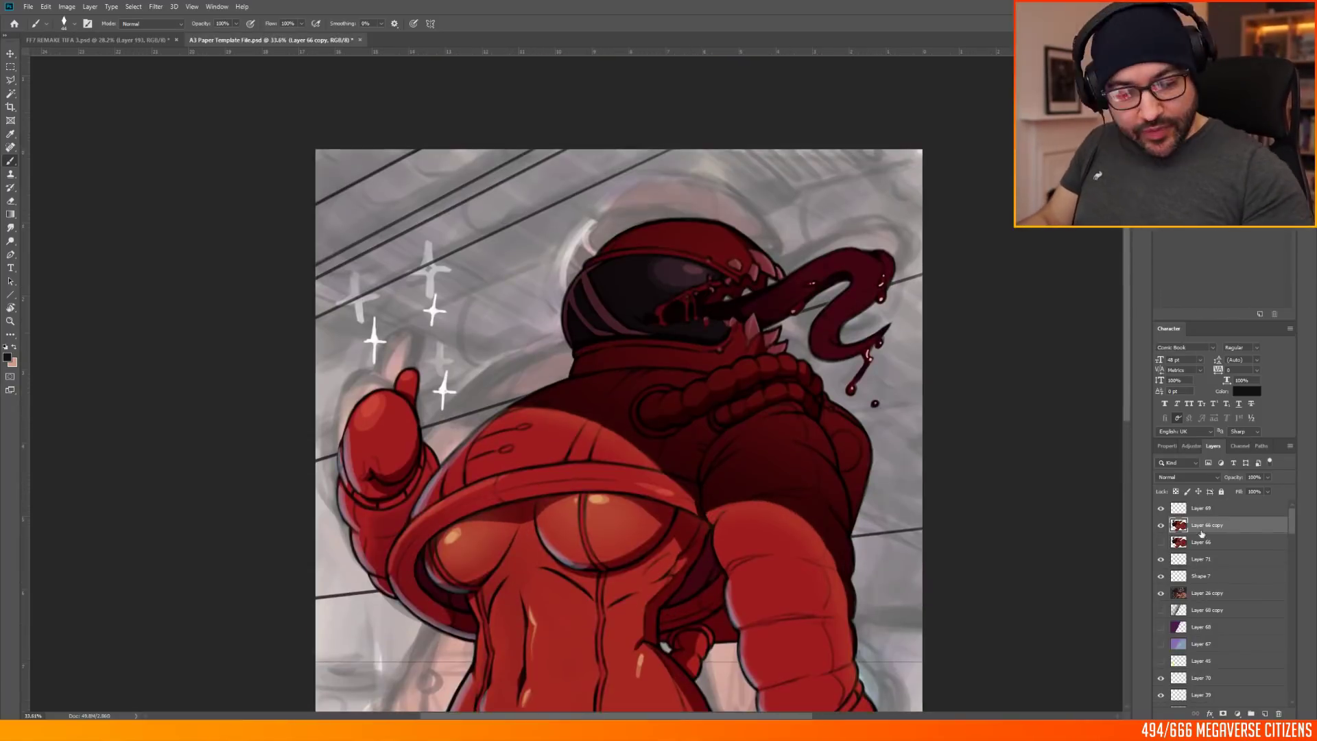
click(1220, 559)
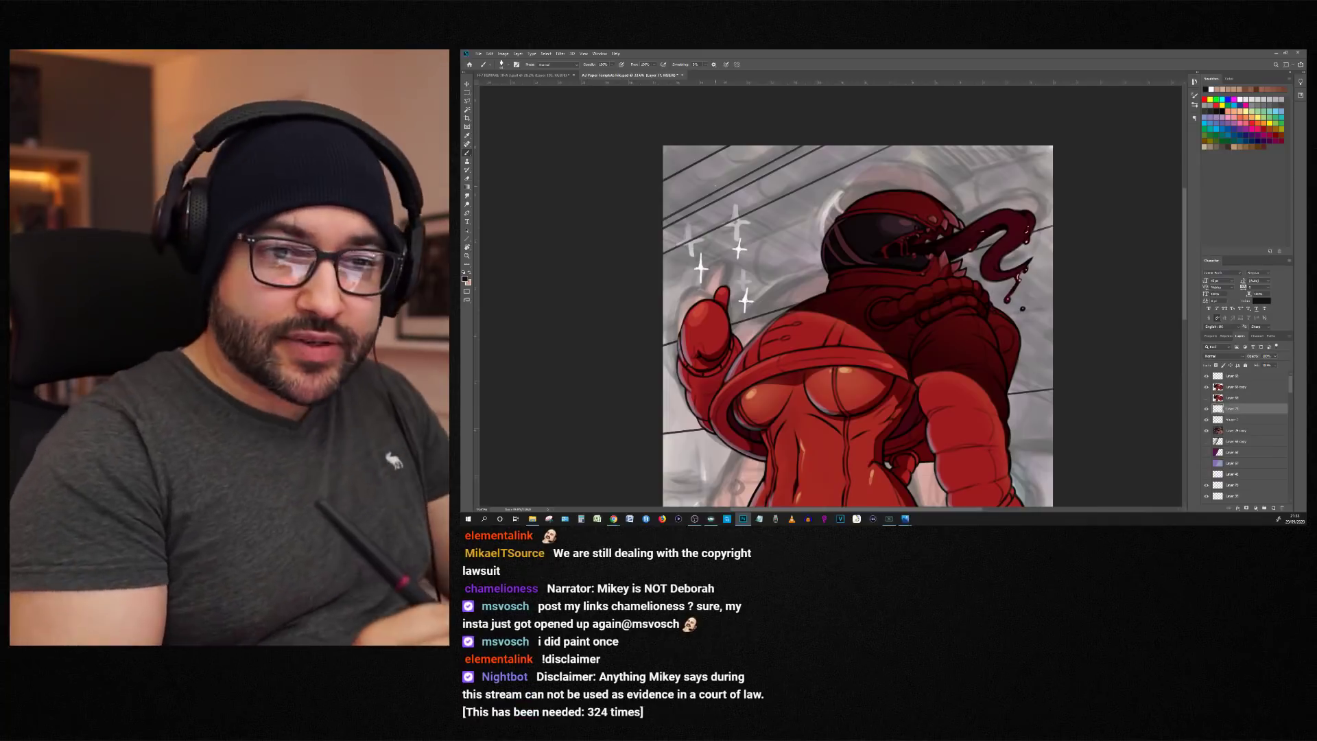
Step: Draw curved pipe ends between the parallel ceiling lines in the artwork's upper-left area on a new layer
scroll(770, 105, down, 4)
scroll(770, 105, up, 3)
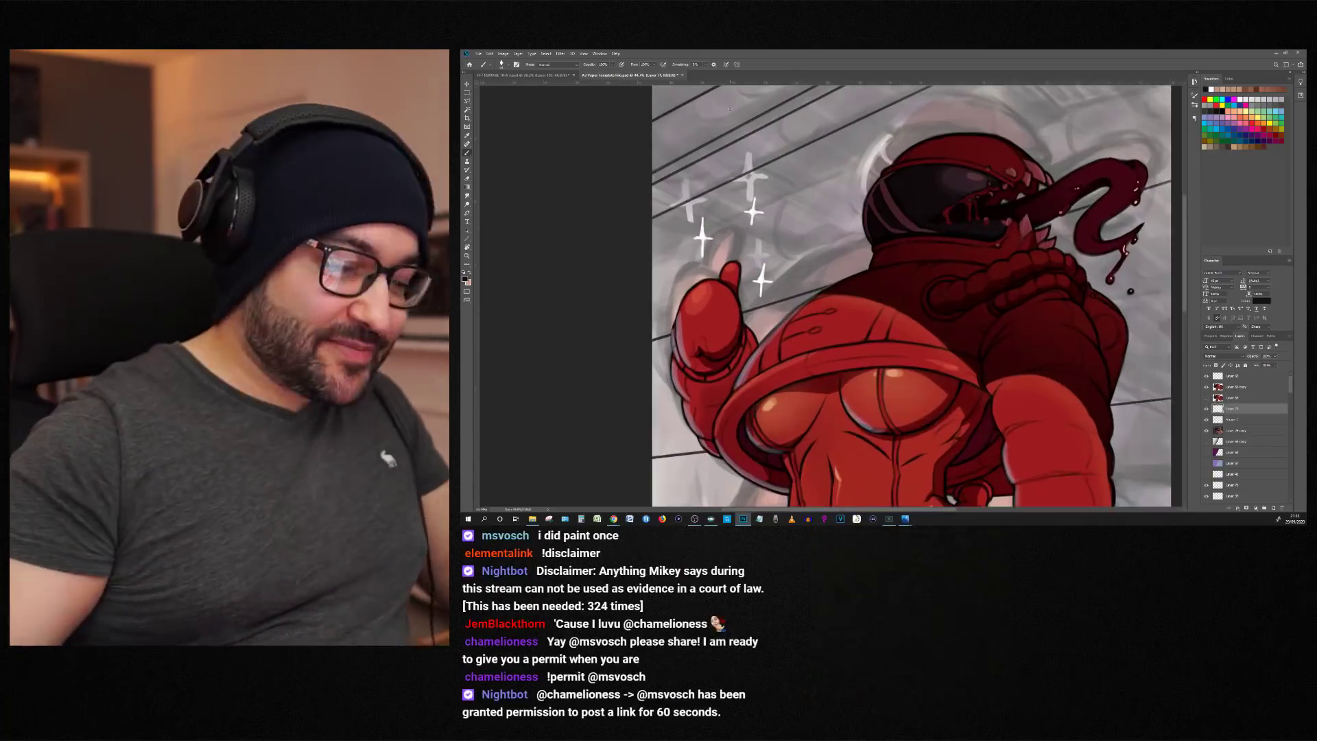
scroll(706, 112, up, 2)
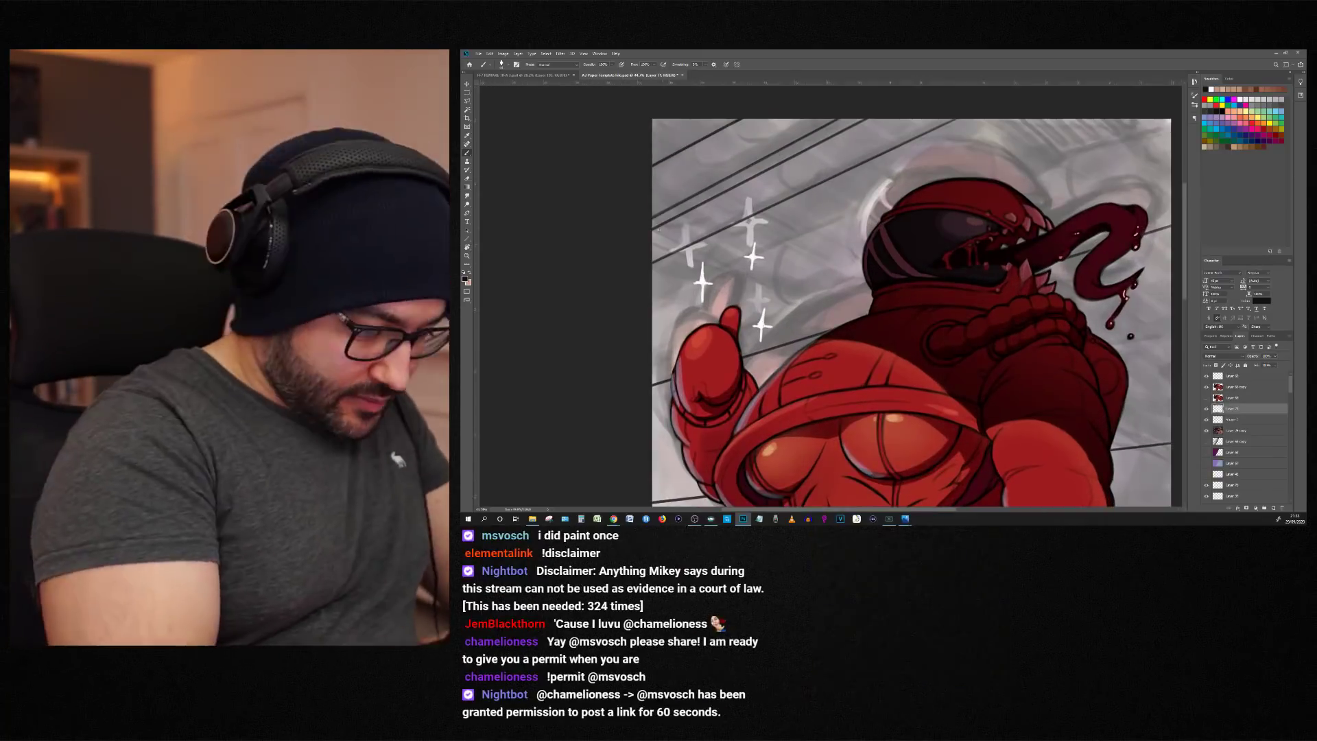
key(ctrl+z)
drag(667, 221, 685, 249)
drag(727, 191, 747, 220)
drag(794, 157, 815, 186)
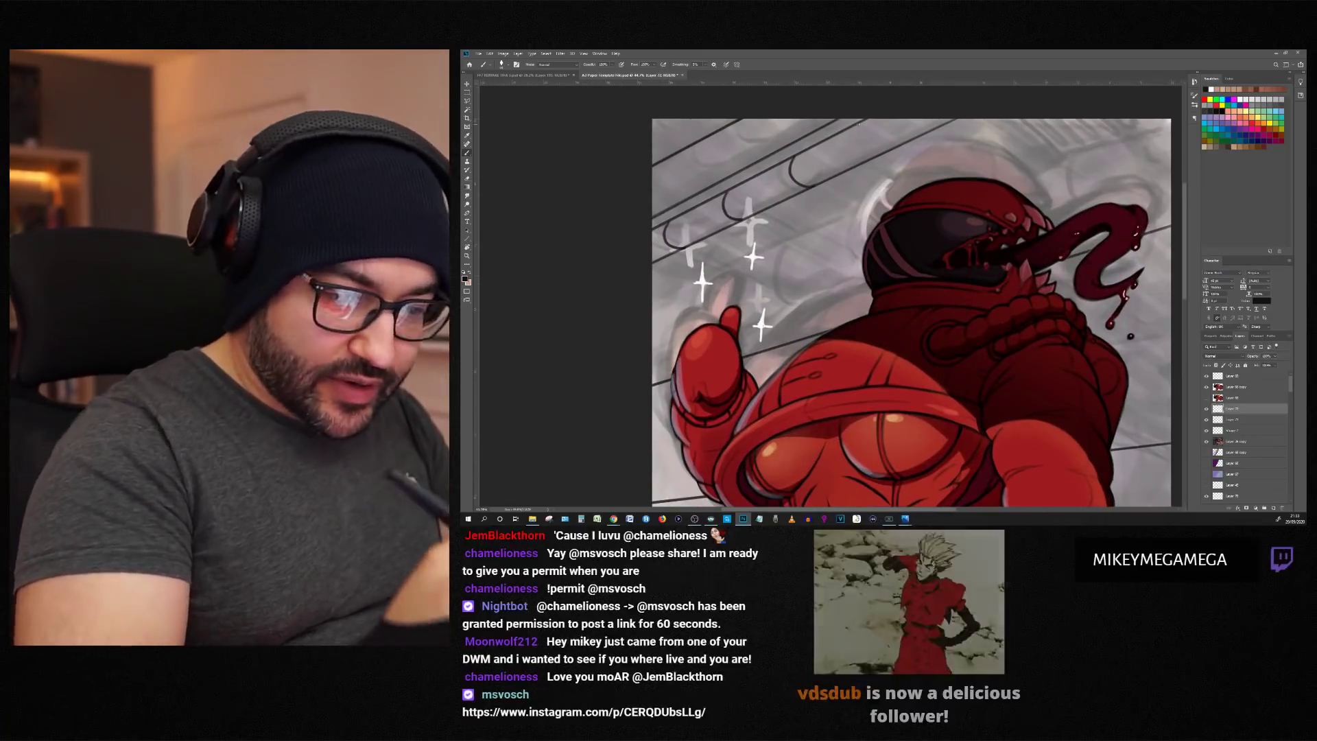
drag(863, 123, 889, 151)
drag(653, 208, 670, 208)
drag(729, 126, 726, 144)
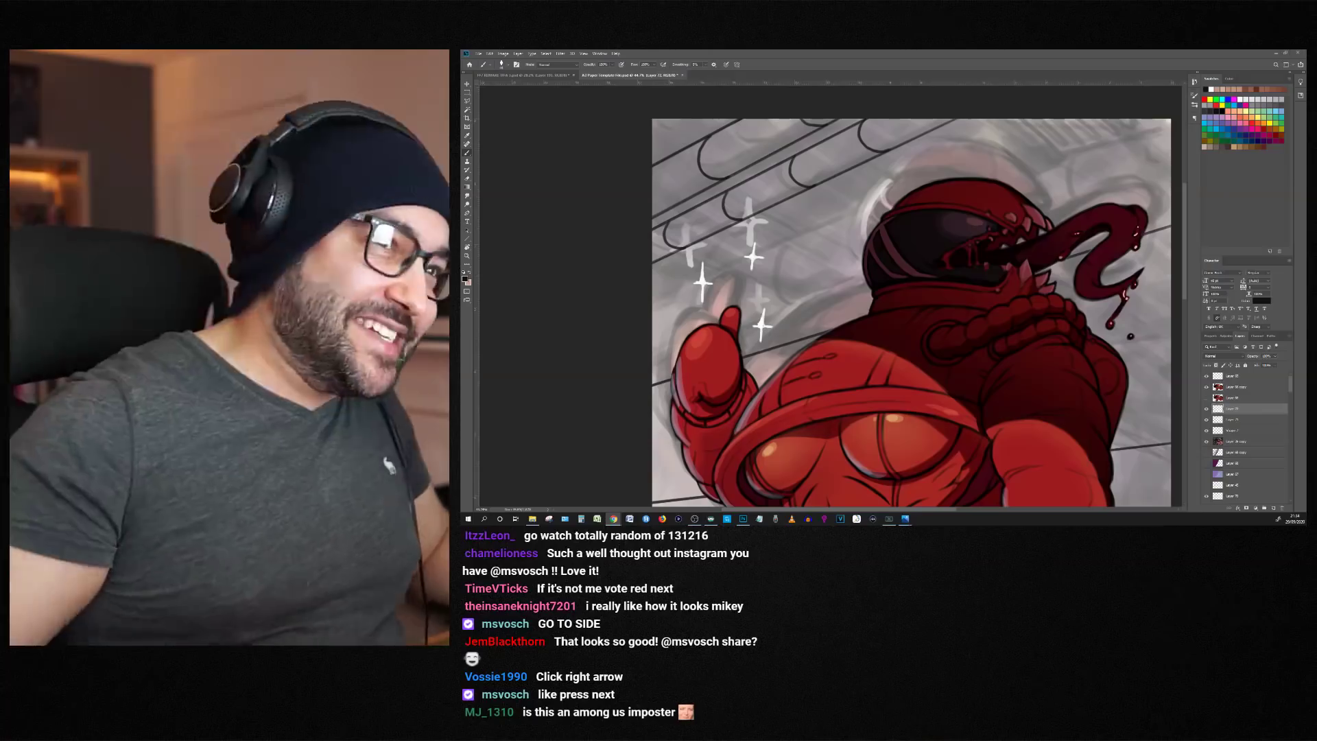
Step: Switch to the browser and follow the streamer's Instagram profile
drag(782, 94, 782, 50)
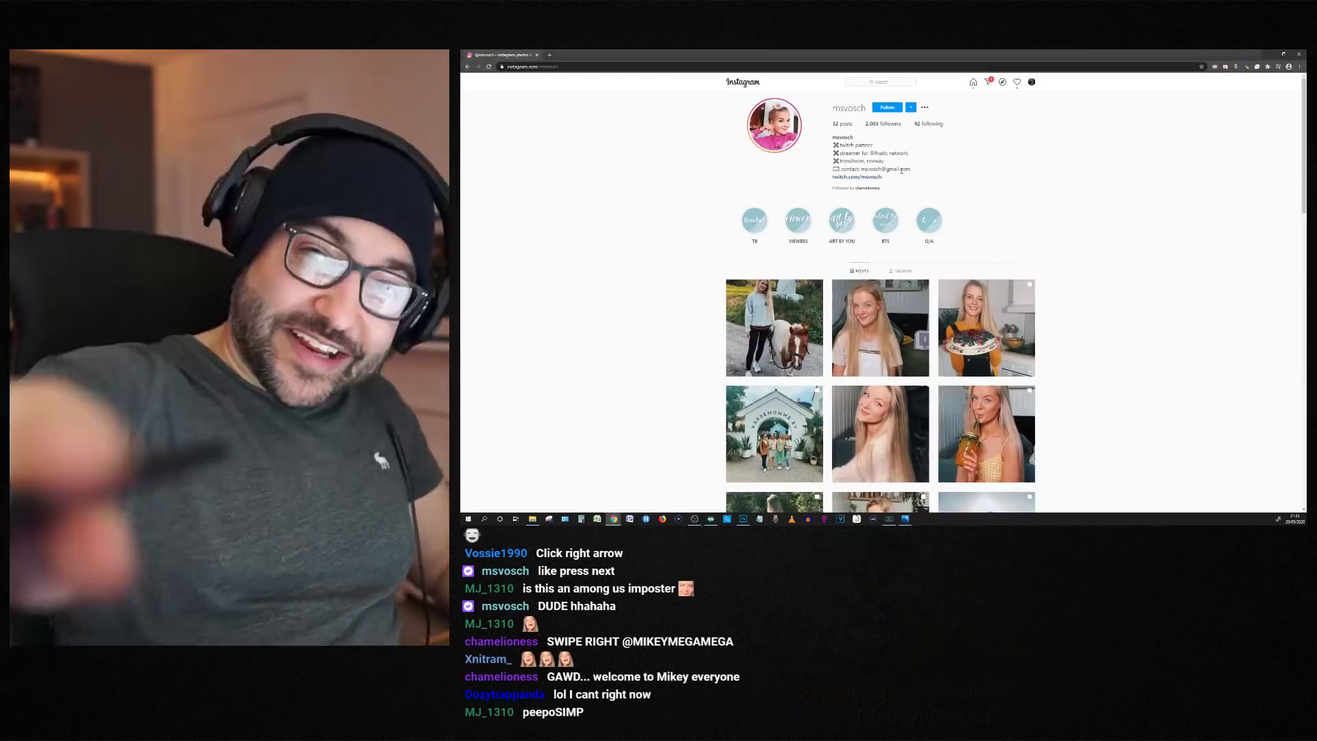
click(843, 223)
click(1004, 306)
click(537, 55)
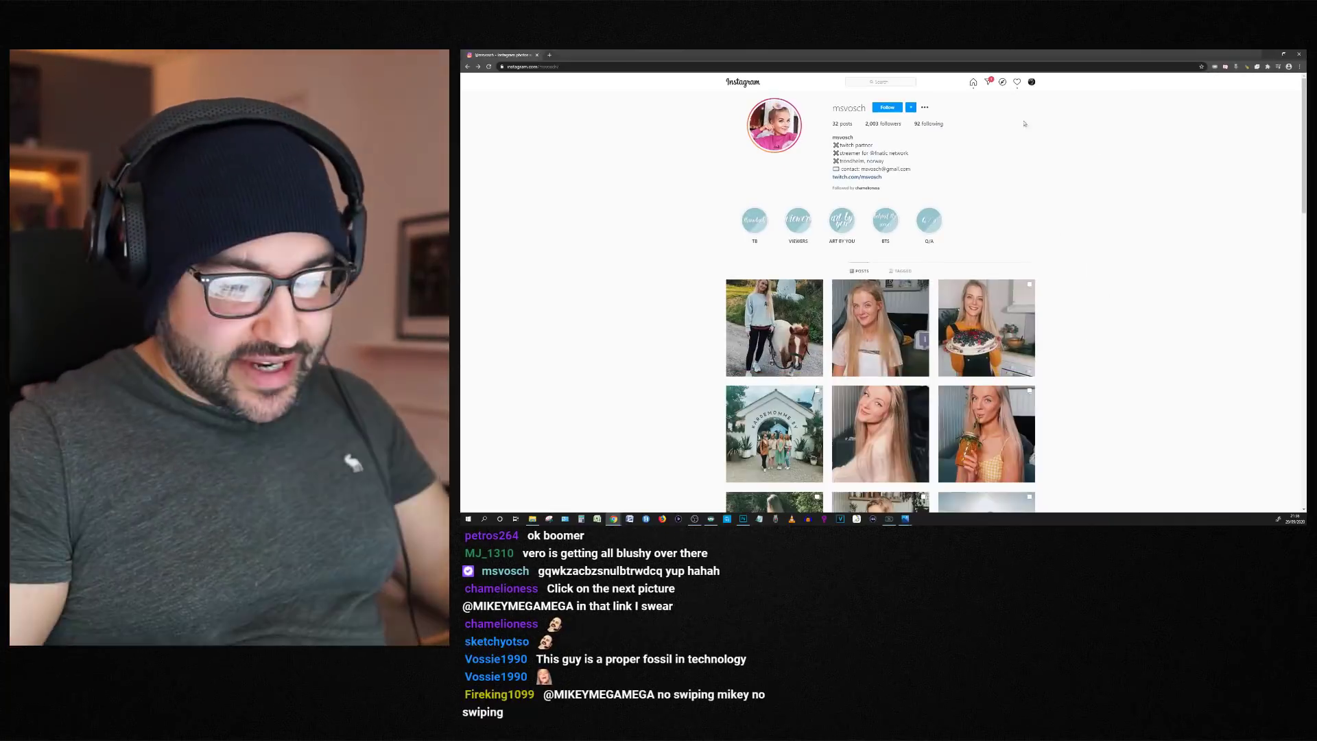
click(888, 107)
scroll(1112, 169, down, 5)
scroll(1084, 199, up, 5)
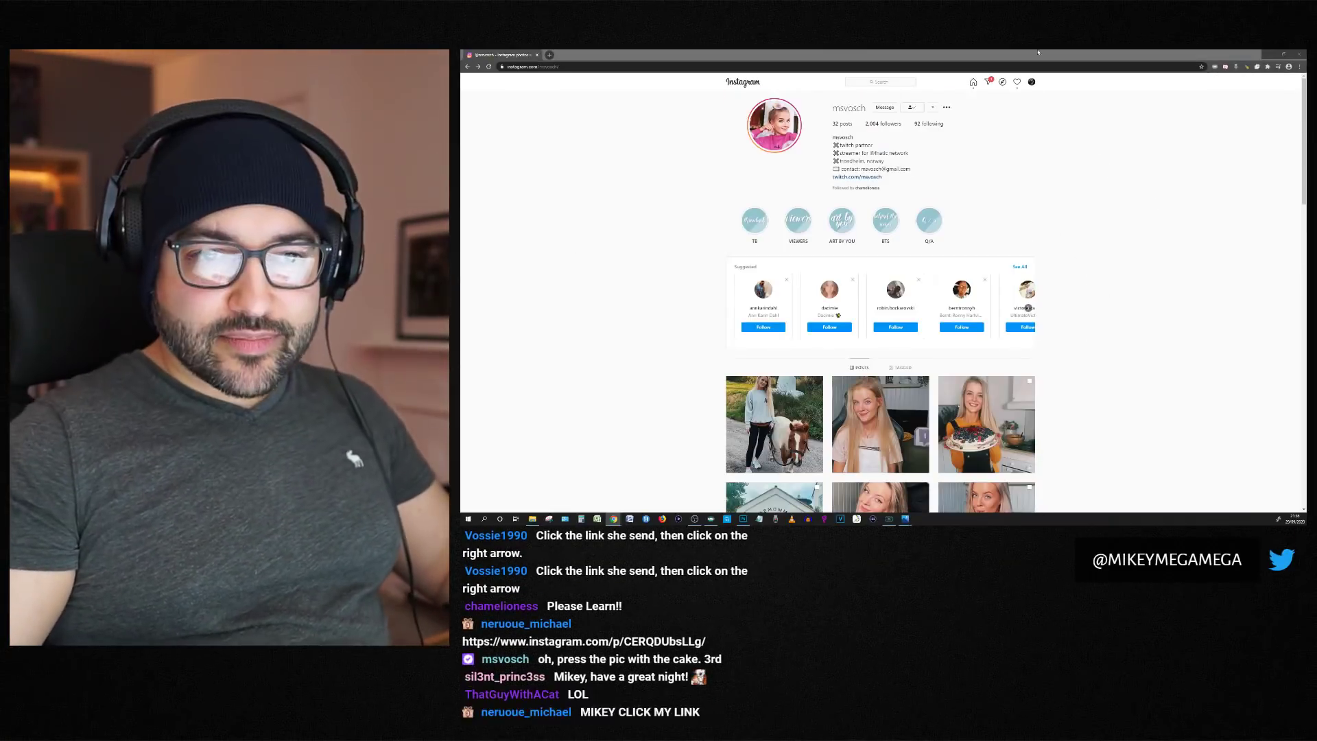
Step: View the pictures in the profile's cake post, close it and return to the illustration
scroll(987, 325, down, 2)
click(986, 325)
click(1044, 294)
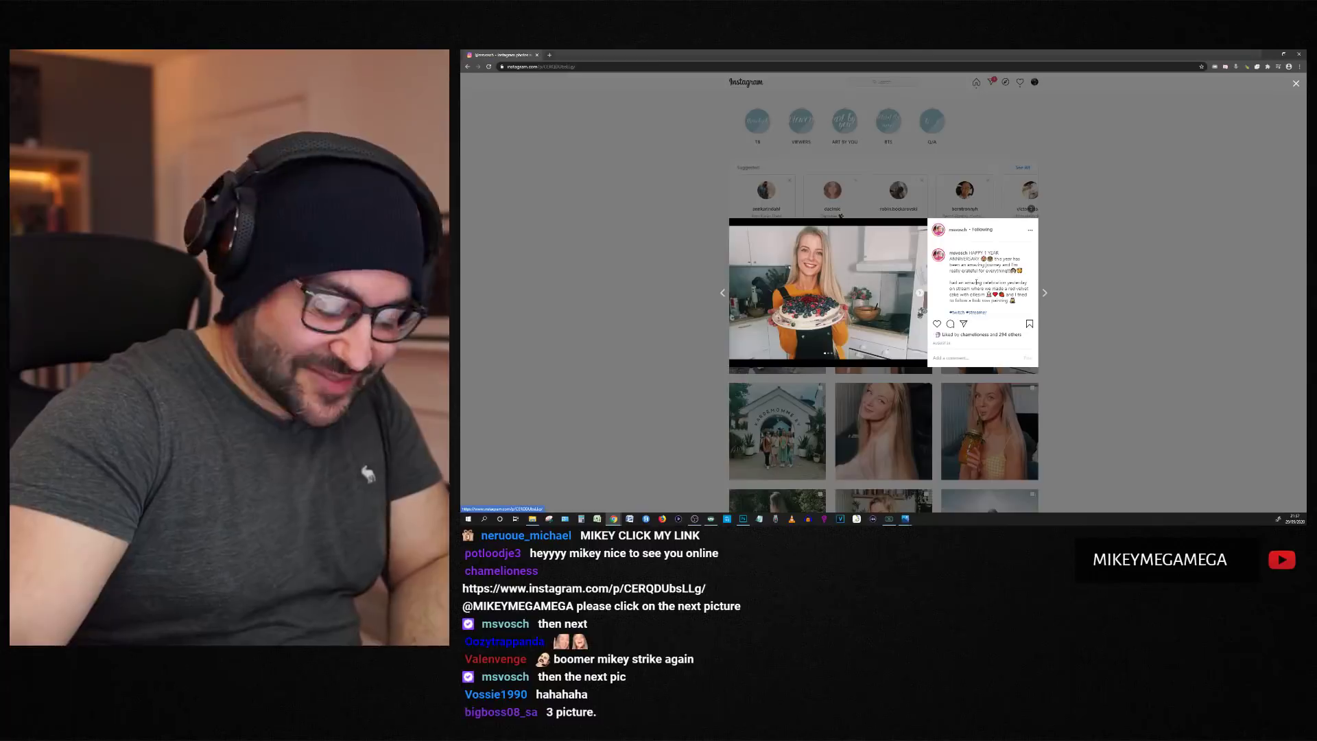
click(919, 292)
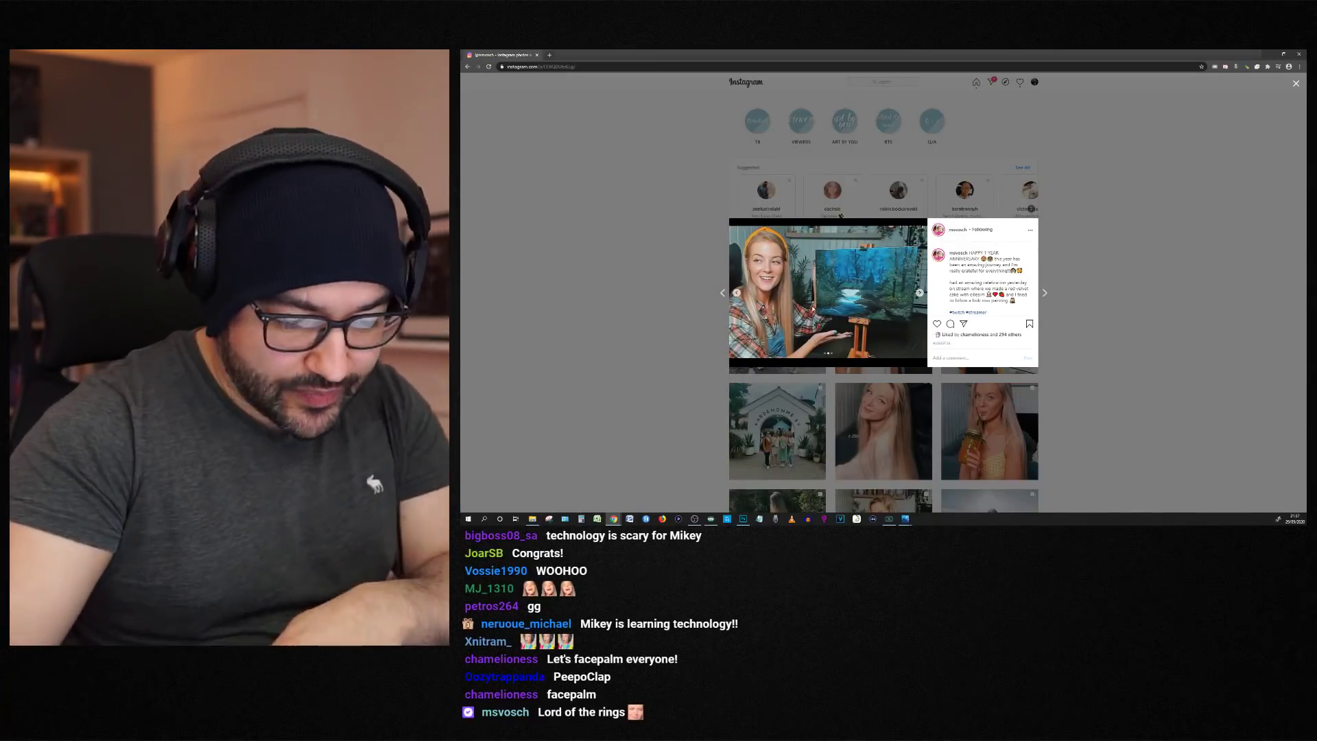
click(919, 292)
click(736, 293)
click(1296, 83)
click(613, 519)
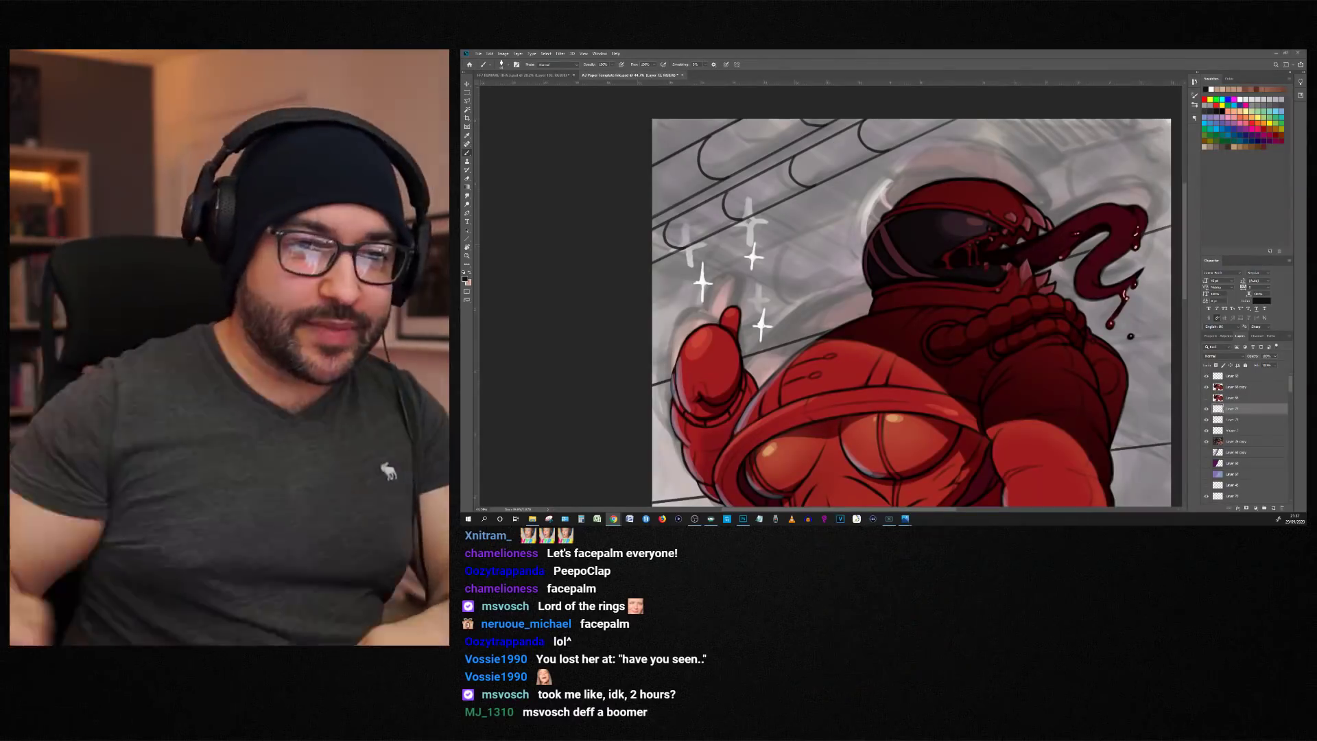
Step: Draw slime drips hanging from the curved pipe ends above the sparkles
mouse_move(892, 308)
mouse_down()
mouse_move(879, 274)
mouse_move(880, 301)
mouse_up()
scroll(880, 274, down, 8)
scroll(880, 275, up, 7)
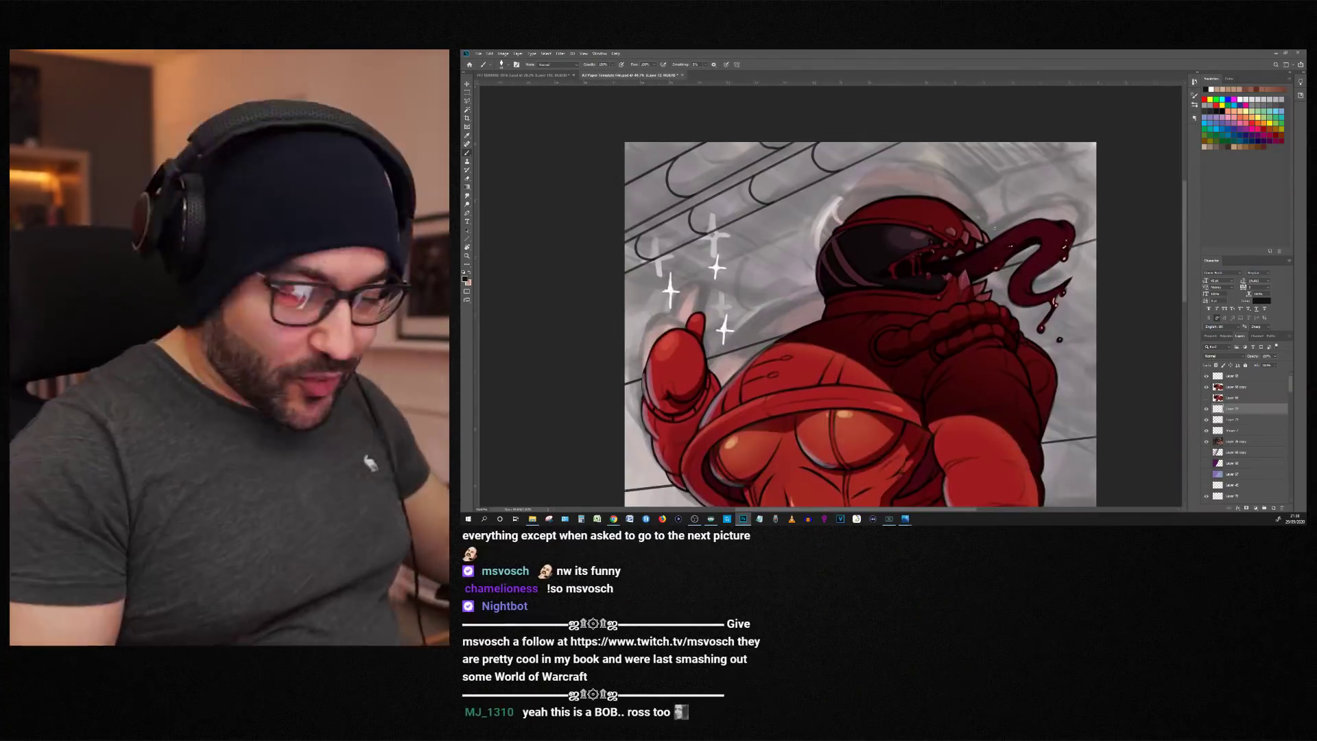
key(r)
drag(946, 165, 759, 142)
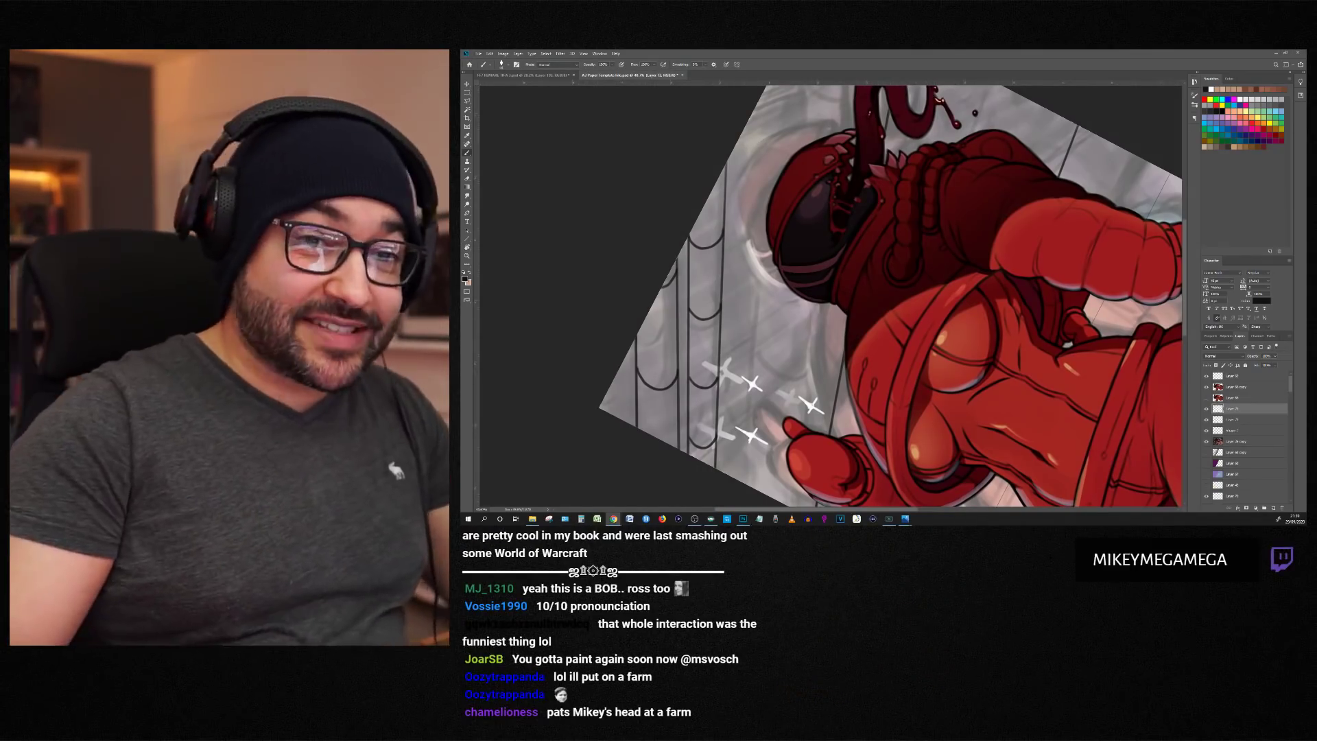
key(r)
key(Escape)
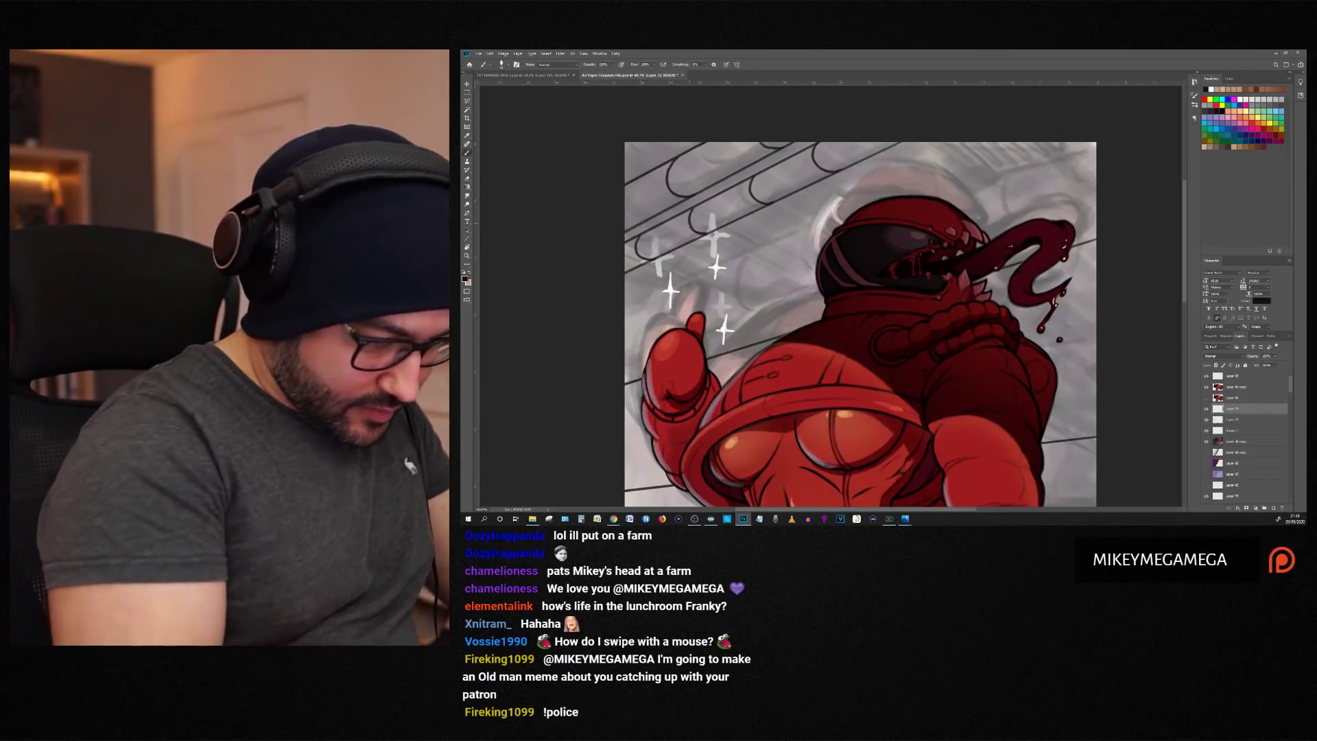
drag(702, 230, 698, 259)
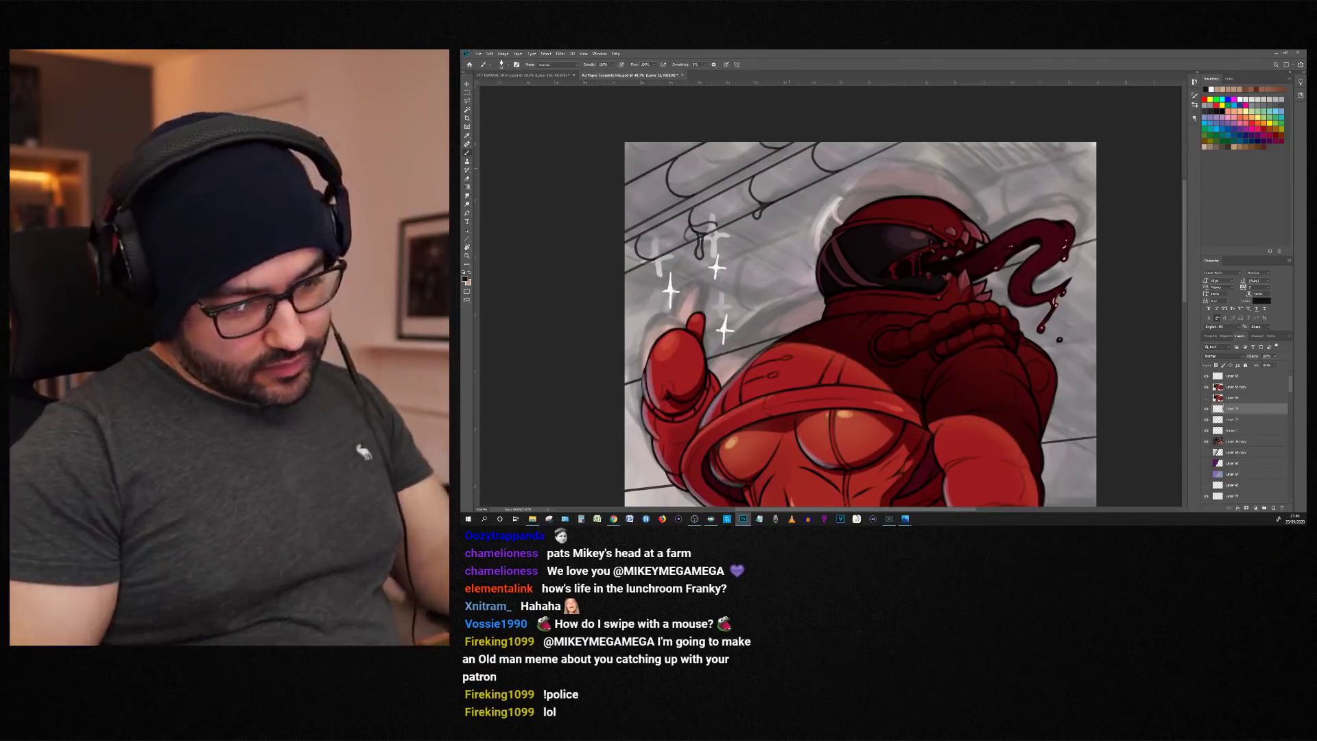
scroll(790, 169, down, 5)
scroll(832, 285, up, 4)
Step: Add a new layer and place it above the pipe and drip linework layers in the layer stack
click(1236, 452)
click(1207, 452)
key(v)
drag(983, 234, 979, 348)
click(1206, 452)
click(1274, 508)
key(b)
scroll(832, 285, down, 6)
scroll(832, 226, up, 8)
drag(832, 274, 832, 299)
drag(1235, 452, 1235, 404)
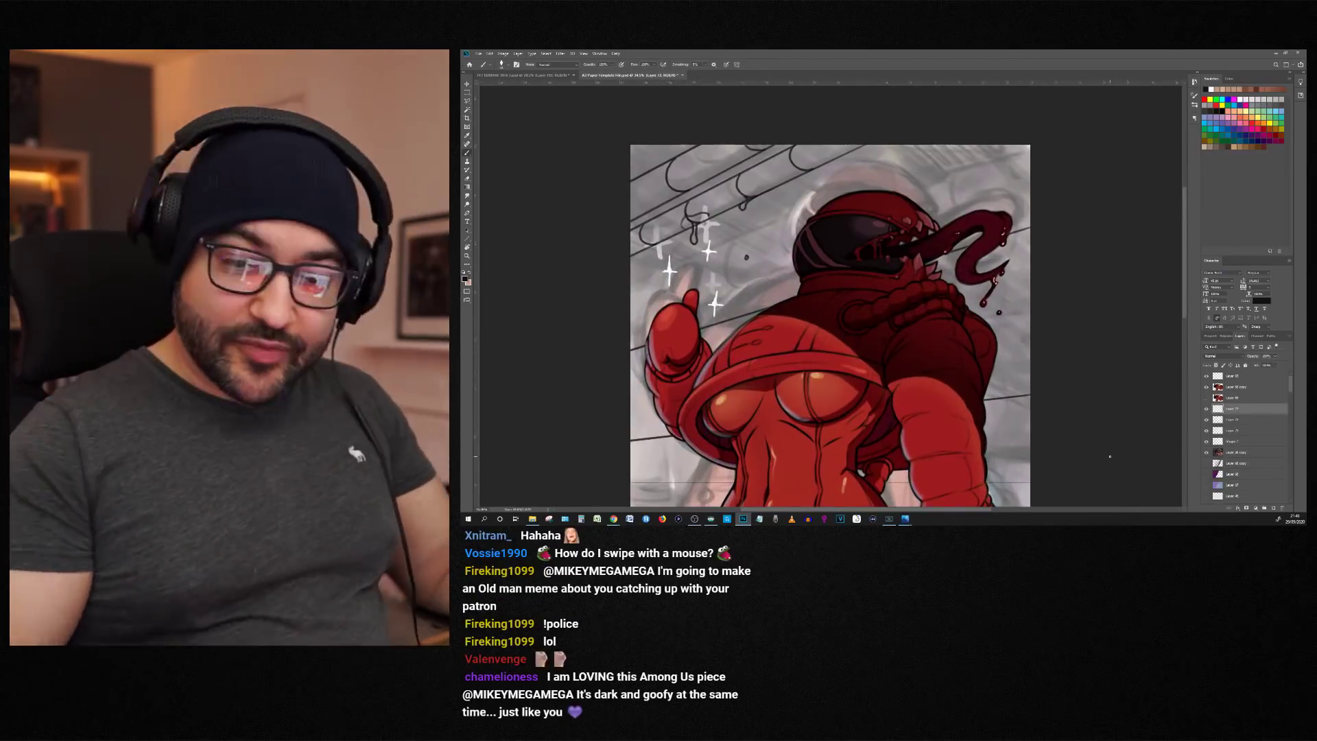
Step: Draw straight frame lines for a ceiling vent in the artwork's upper-right corner with the Line tool and merge the line shapes
scroll(1110, 456, down, 2)
key(u)
mouse_move(896, 103)
mouse_down()
mouse_move(953, 152)
mouse_move(1065, 114)
mouse_up()
shift+click(1248, 420)
right_click(1248, 420)
click(1250, 268)
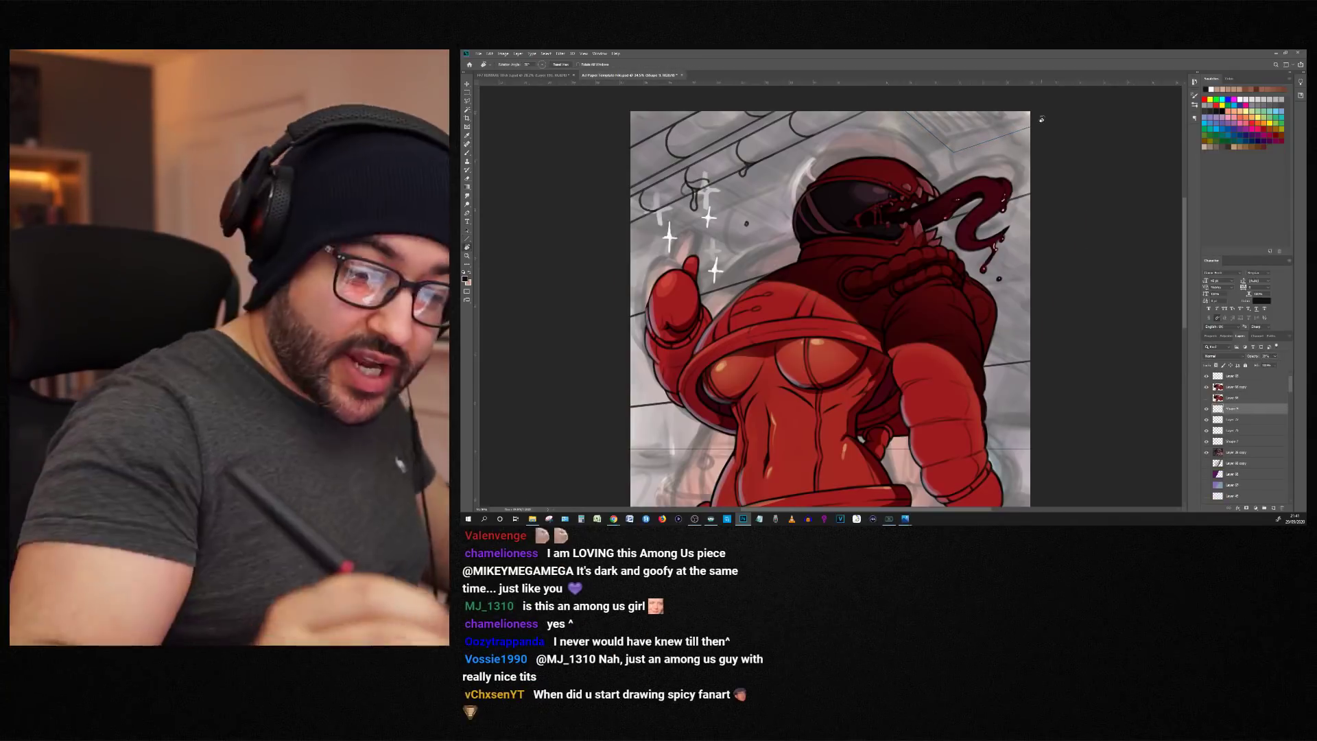
Step: Brush the first long slot inside the ceiling vent's frame, parallel to its edge
drag(1037, 119, 1108, 285)
key(b)
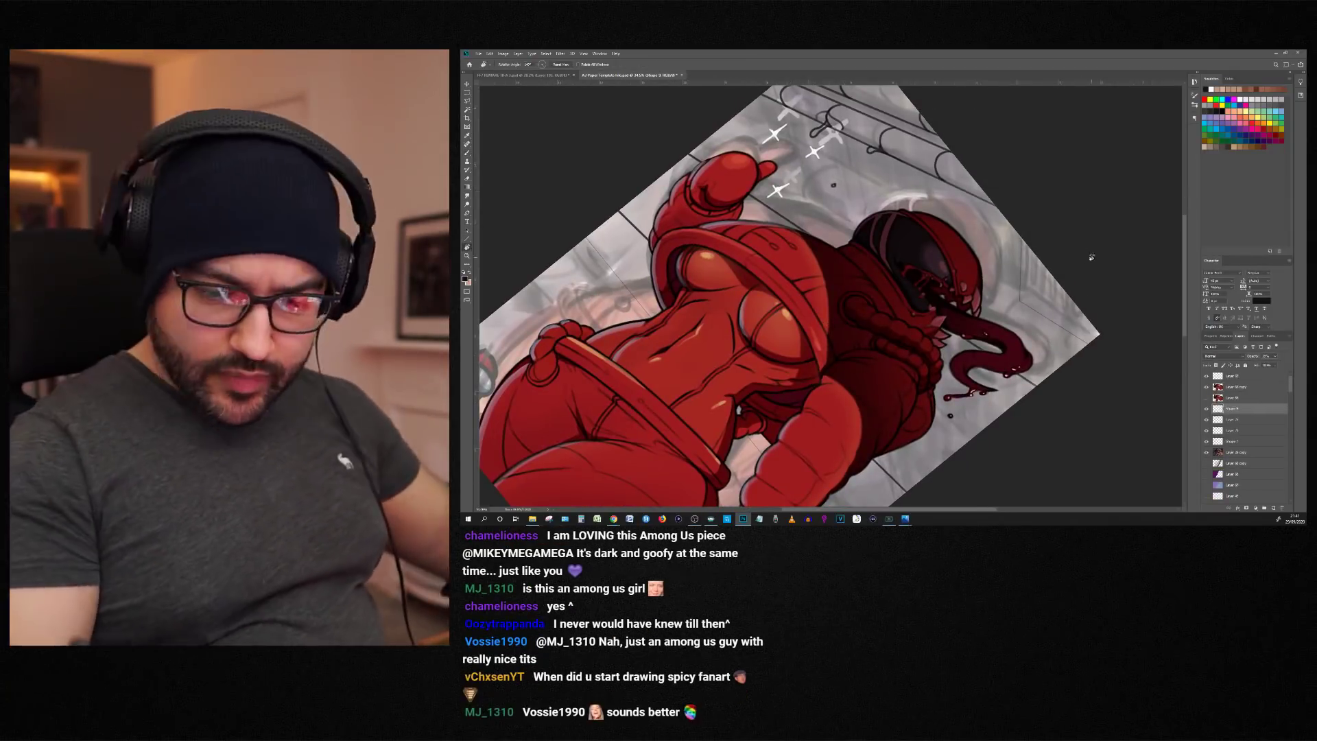
key(r)
mouse_move(1022, 401)
mouse_down()
mouse_move(1046, 331)
mouse_move(824, 130)
mouse_up()
click(932, 149)
key(e)
key(r)
drag(729, 207, 995, 254)
key(b)
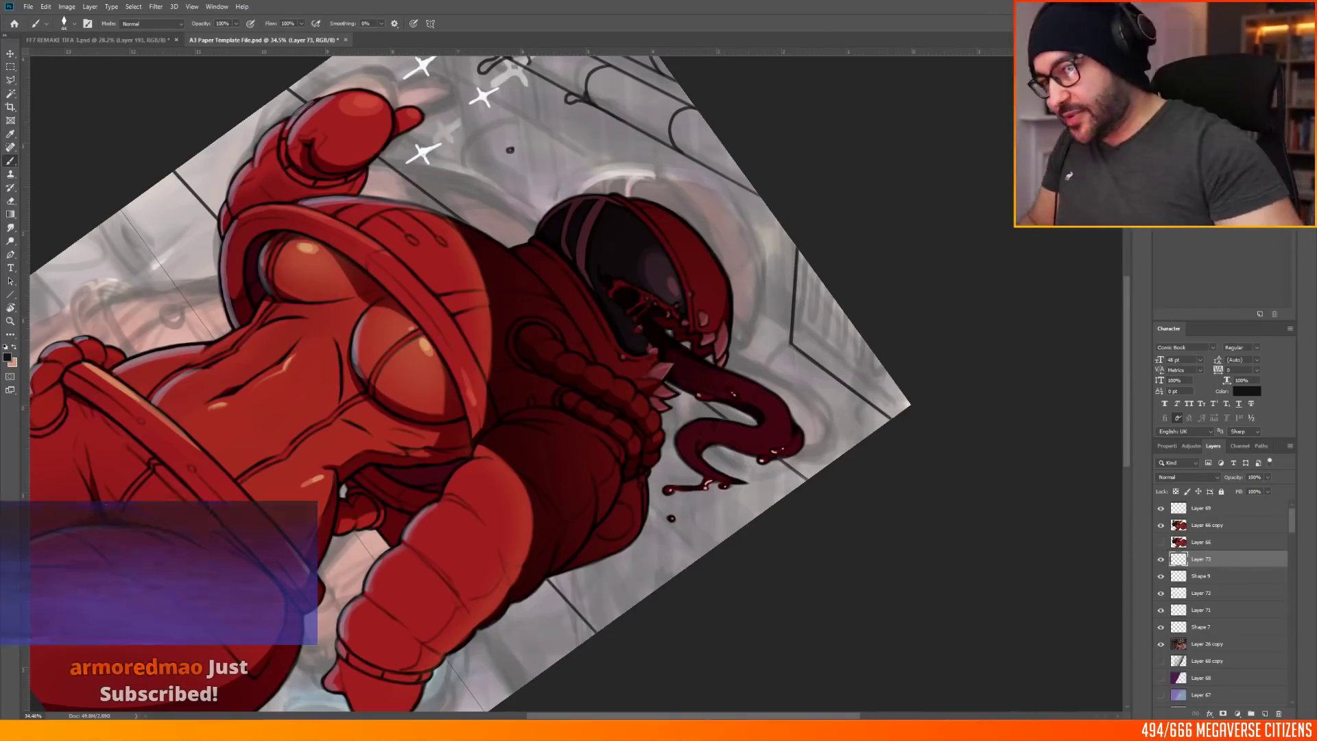
drag(806, 262, 807, 312)
key(r)
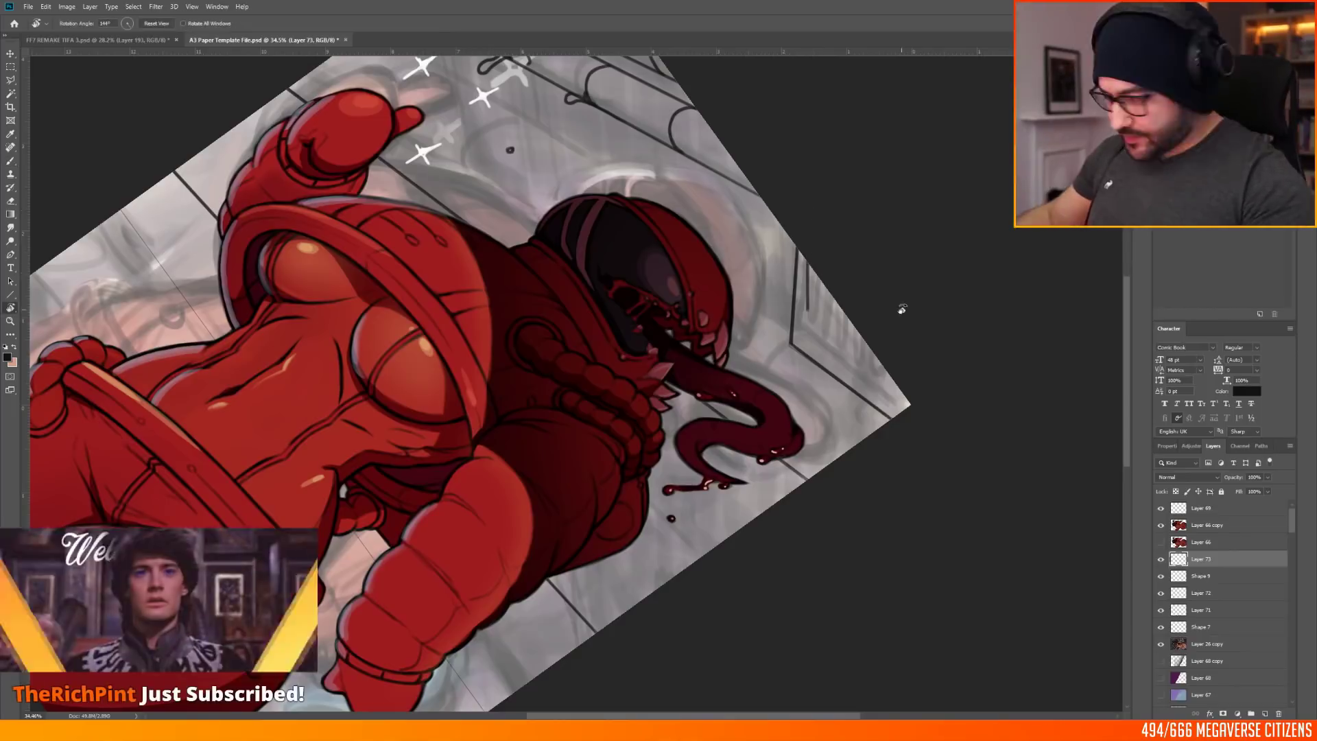
drag(902, 309, 900, 291)
key(b)
key(ctrl+z)
drag(800, 249, 801, 316)
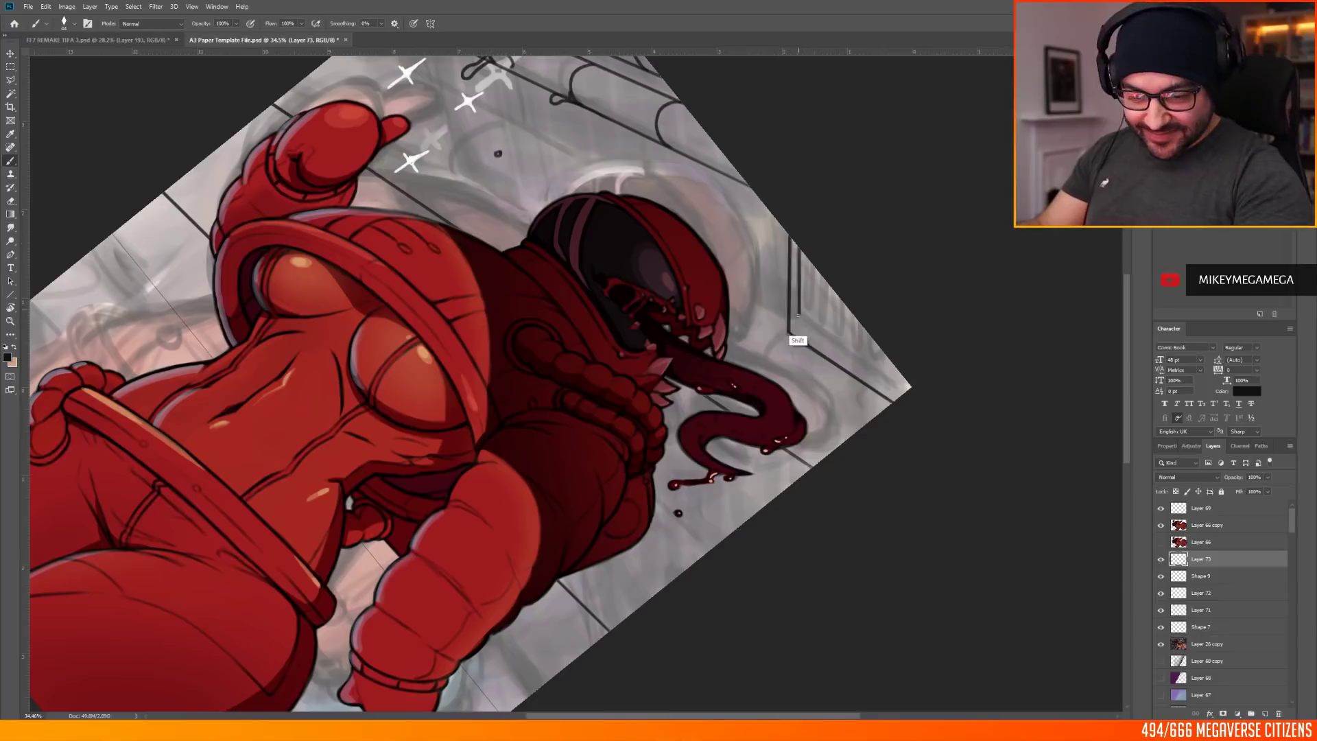
drag(816, 289, 841, 254)
Step: Duplicate the vent slot and space the copies evenly along the vent
key(l)
key(ctrl+j)
key(v)
drag(825, 321, 859, 342)
scroll(829, 400, up, 1)
key(ctrl+j)
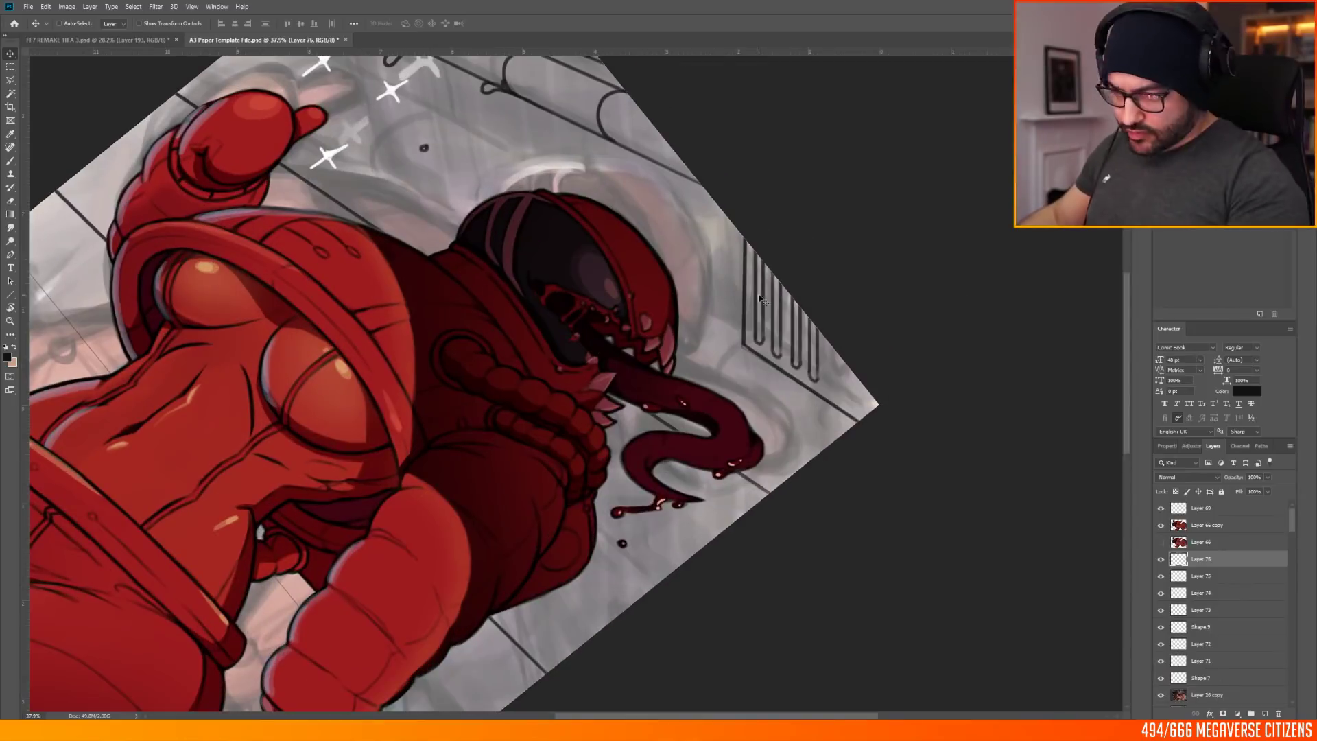
Step: Hide the two topmost slot layers and duplicate Layer 74 to fill the vent with slots
click(1161, 560)
click(1201, 577)
scroll(867, 332, down, 4)
click(1160, 577)
click(1201, 593)
key(ctrl+j)
key(Return)
scroll(998, 326, up, 5)
key(r)
key(Escape)
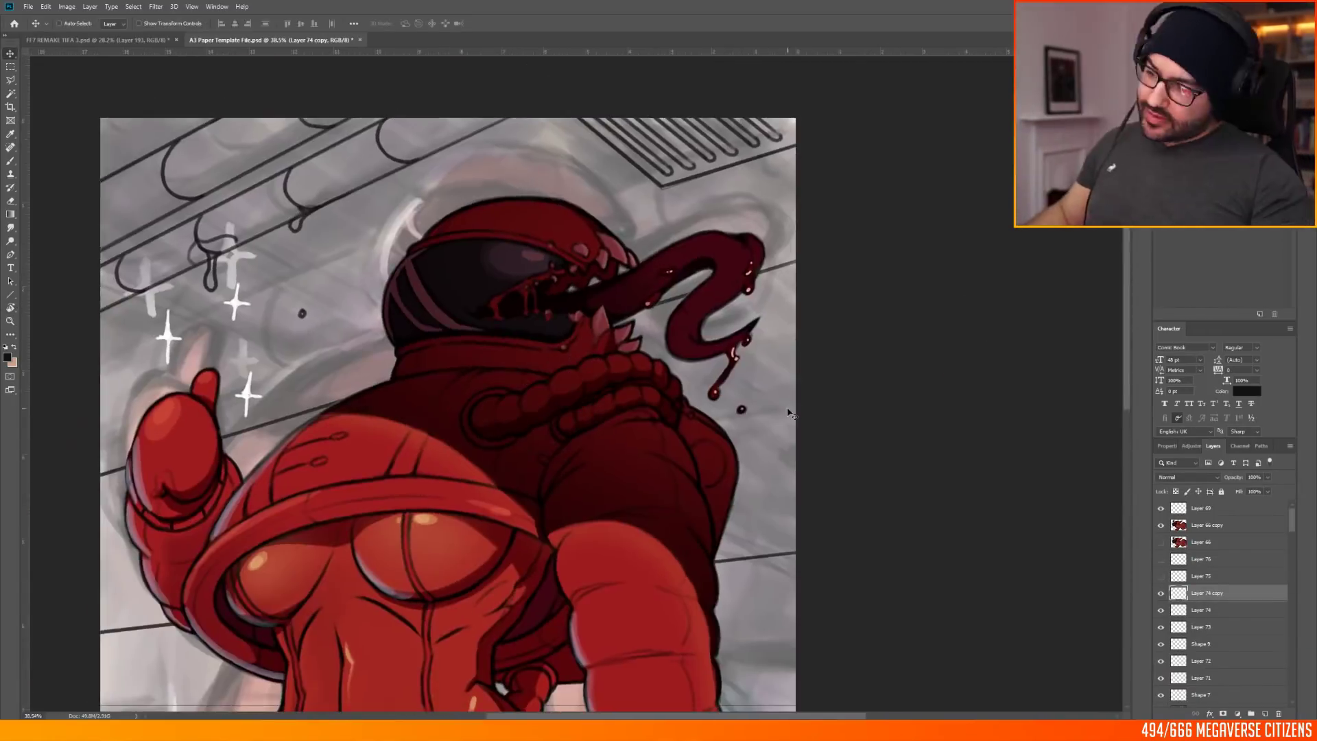
Step: Add a layer, draw straight background lines behind the figure with the Line tool and merge the line shapes
scroll(426, 96, up, 7)
scroll(425, 96, down, 12)
key(b)
scroll(573, 141, up, 3)
drag(573, 141, 578, 220)
click(1265, 715)
key(u)
drag(876, 459, 194, 220)
key(ctrl+0)
scroll(443, 92, up, 1)
scroll(443, 91, up, 3)
right_click(1214, 594)
click(1221, 271)
Step: Add a new layer above Layer 75 and brush a straight line along the background's perspective guides
key(r)
drag(748, 141, 861, 471)
click(1202, 576)
click(1265, 714)
key(b)
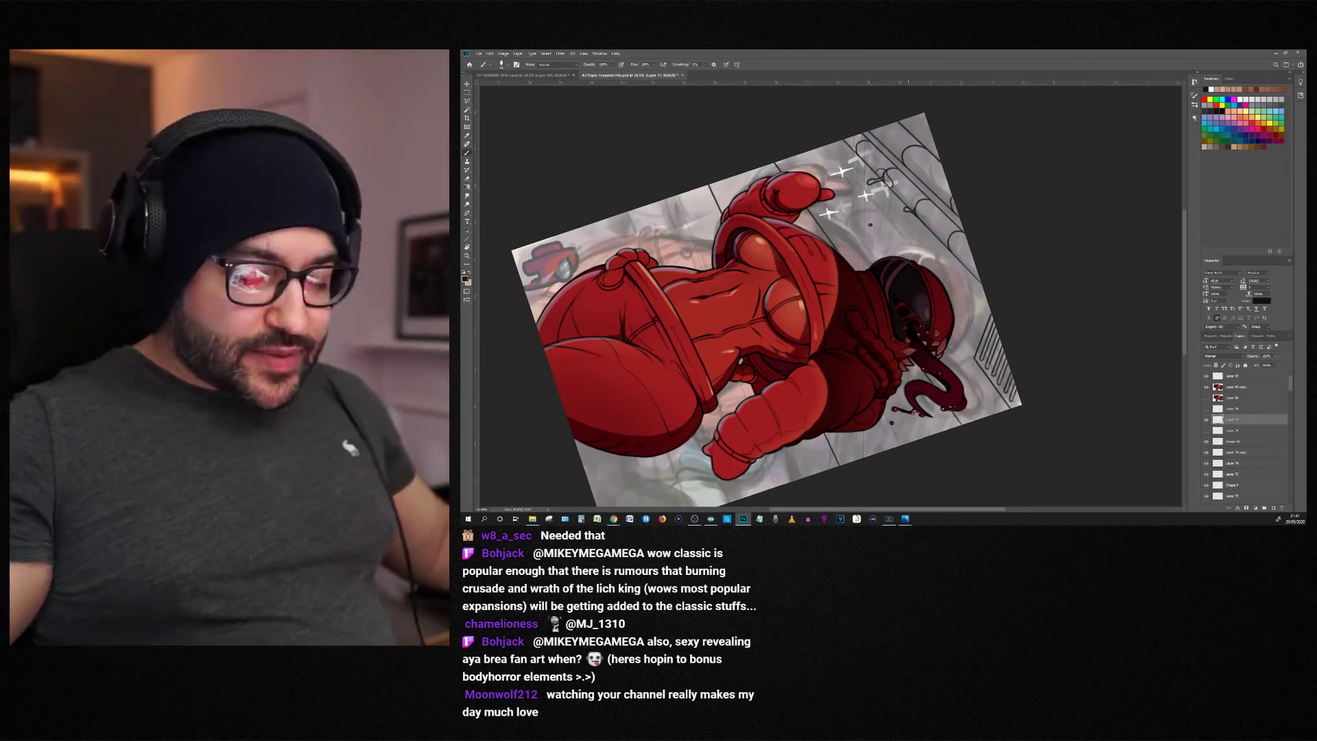
drag(824, 150, 898, 108)
key(ctrl+0)
key(Escape)
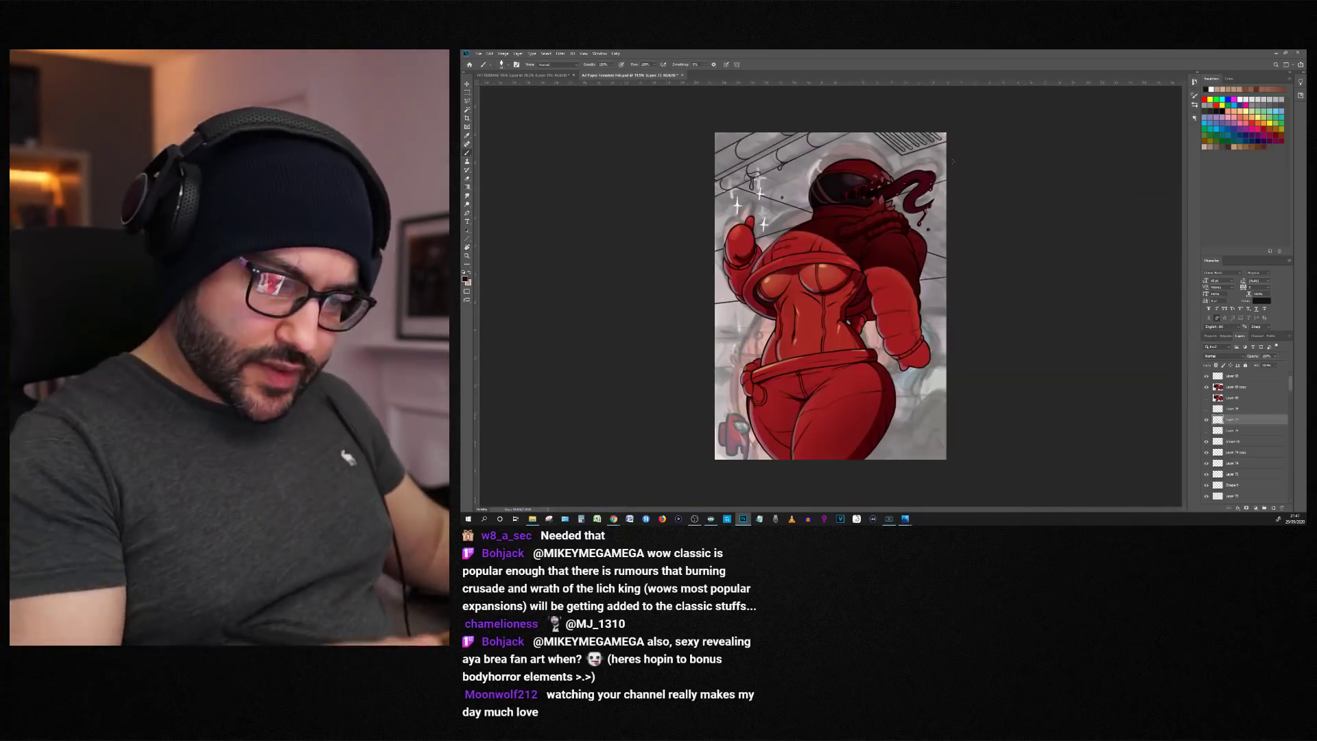
Step: Add a new layer above the latest line shapes and ink the background wall lines beside the figure
scroll(831, 296, up, 2)
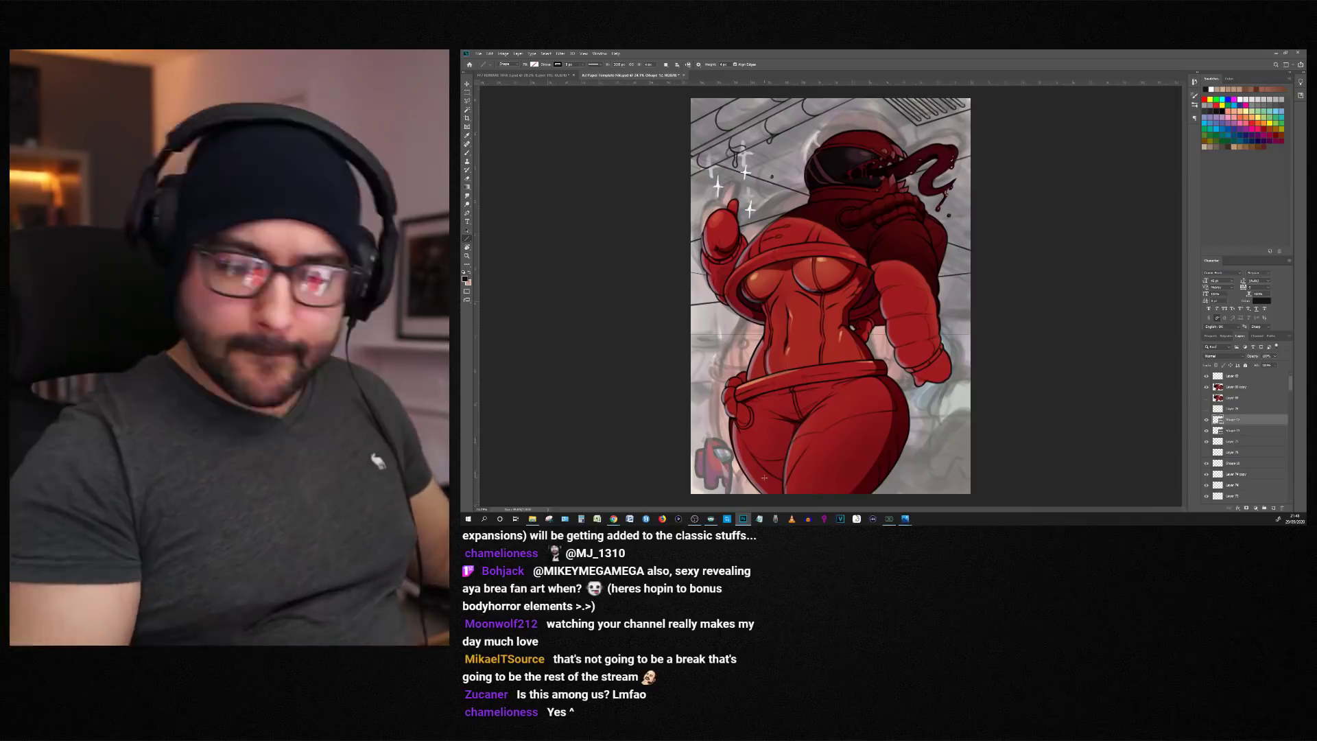
click(1273, 509)
key(b)
key(r)
drag(831, 172, 952, 274)
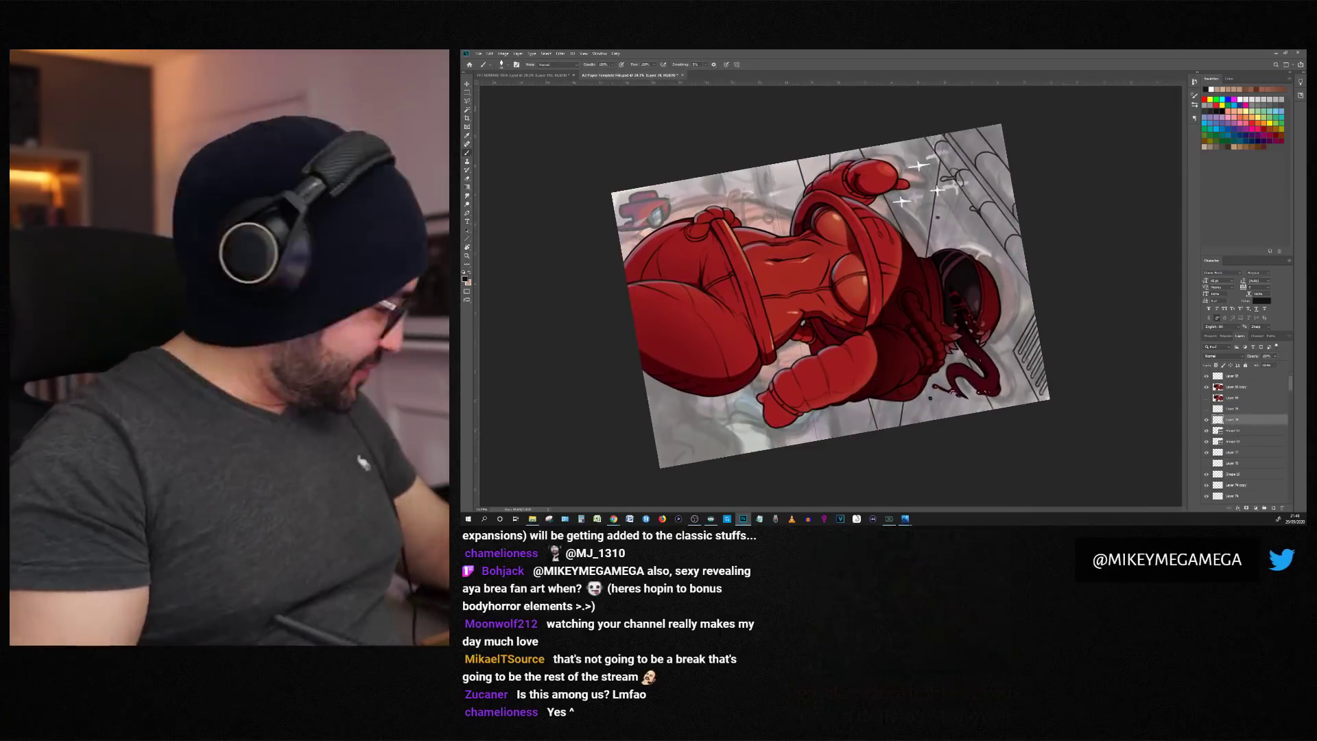
key(r)
key(Escape)
Step: Duplicate the newest wall line layer and select the topmost layer in the stack
scroll(732, 244, up, 3)
right_click(1253, 419)
click(1248, 172)
key(Return)
key(v)
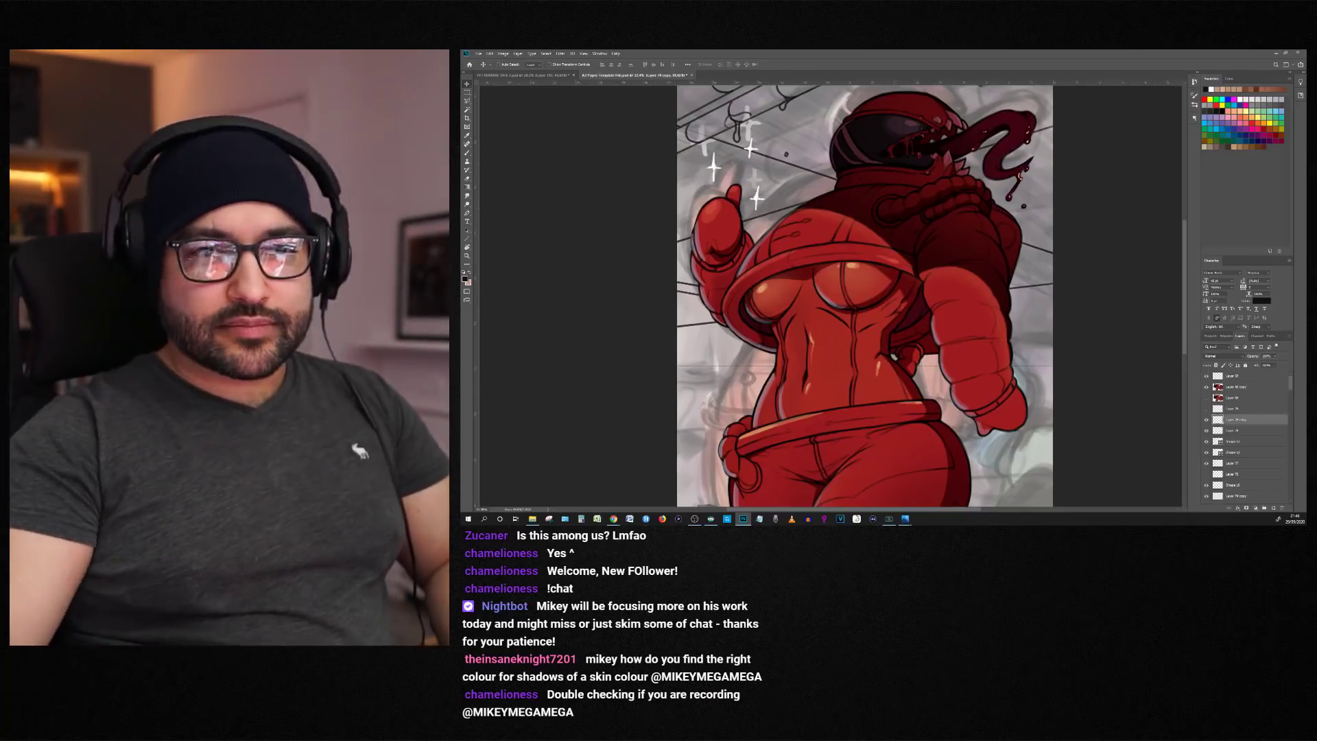
scroll(788, 211, up, 1)
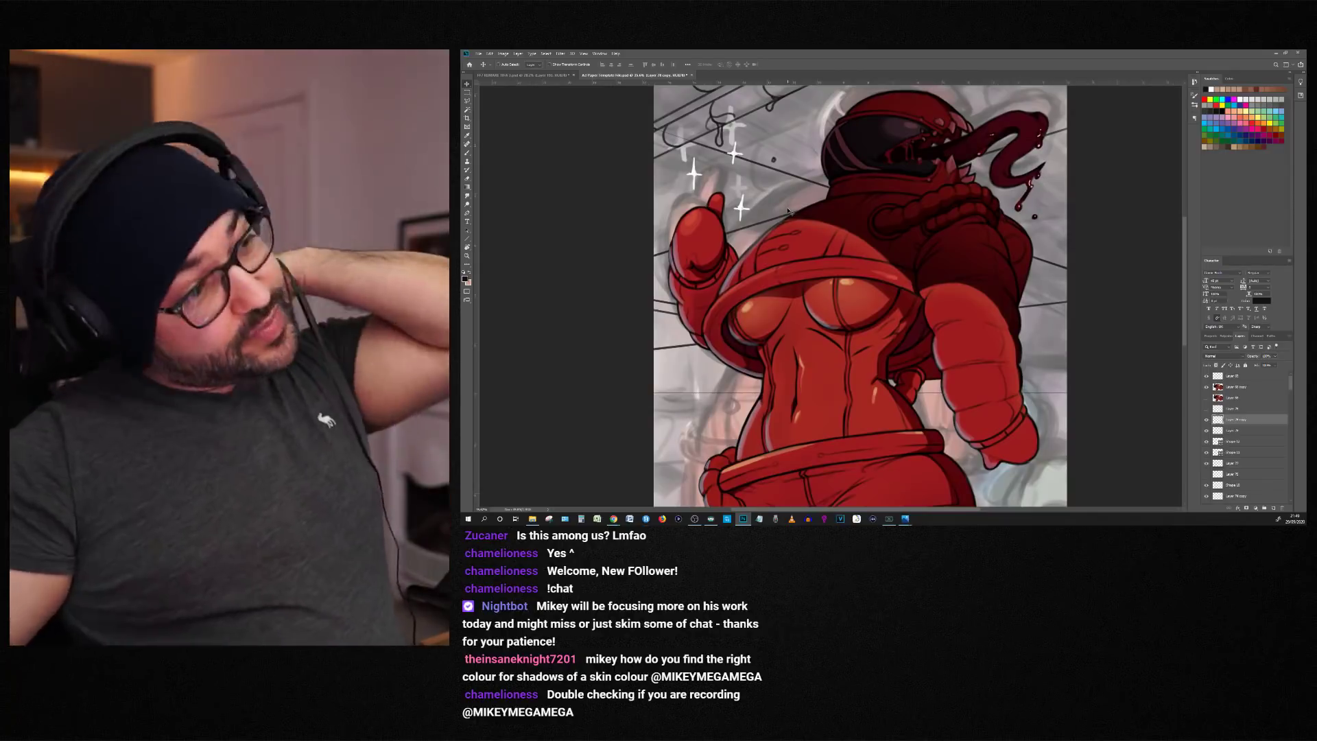
click(1233, 376)
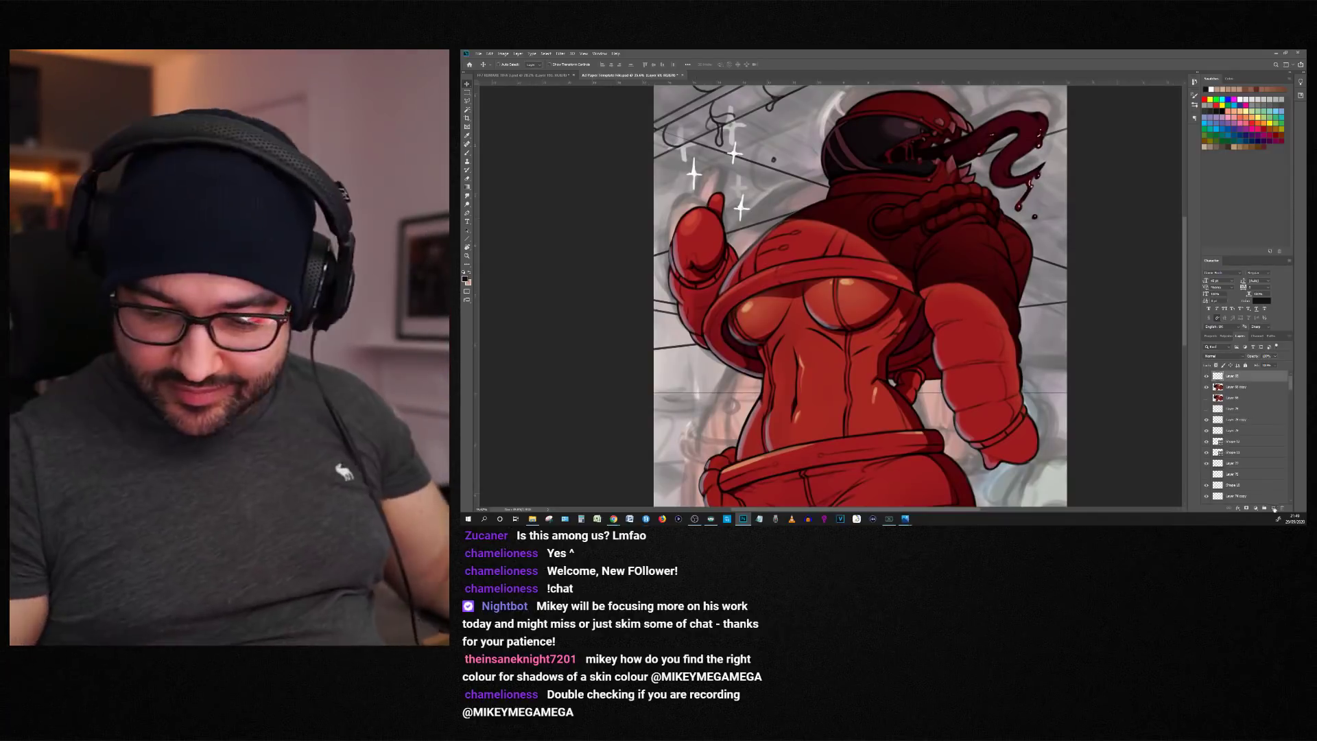
Step: Add a new layer and paint a peach skin-tone swatch in the empty background beside the figure's waist
click(1273, 509)
key(b)
click(1234, 112)
right_click(726, 162)
scroll(609, 452, up, 8)
mouse_move(754, 391)
mouse_down()
mouse_move(782, 351)
mouse_move(808, 391)
mouse_move(794, 405)
mouse_up()
Step: Add a Multiply layer above the skin swatch and brush a brown shadow around its edge
click(1273, 508)
click(1224, 357)
click(1217, 375)
click(465, 279)
click(1058, 230)
click(1263, 173)
alt+click(751, 376)
click(465, 279)
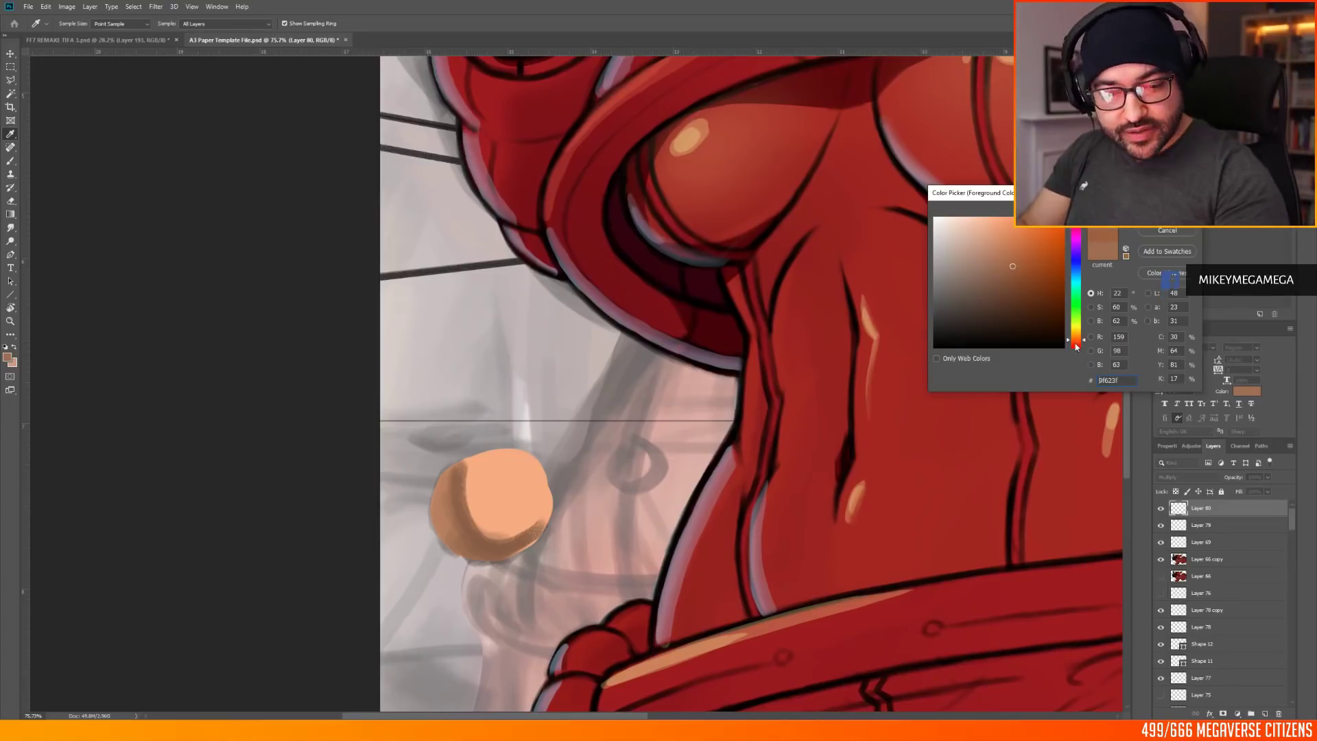
key(Return)
key(b)
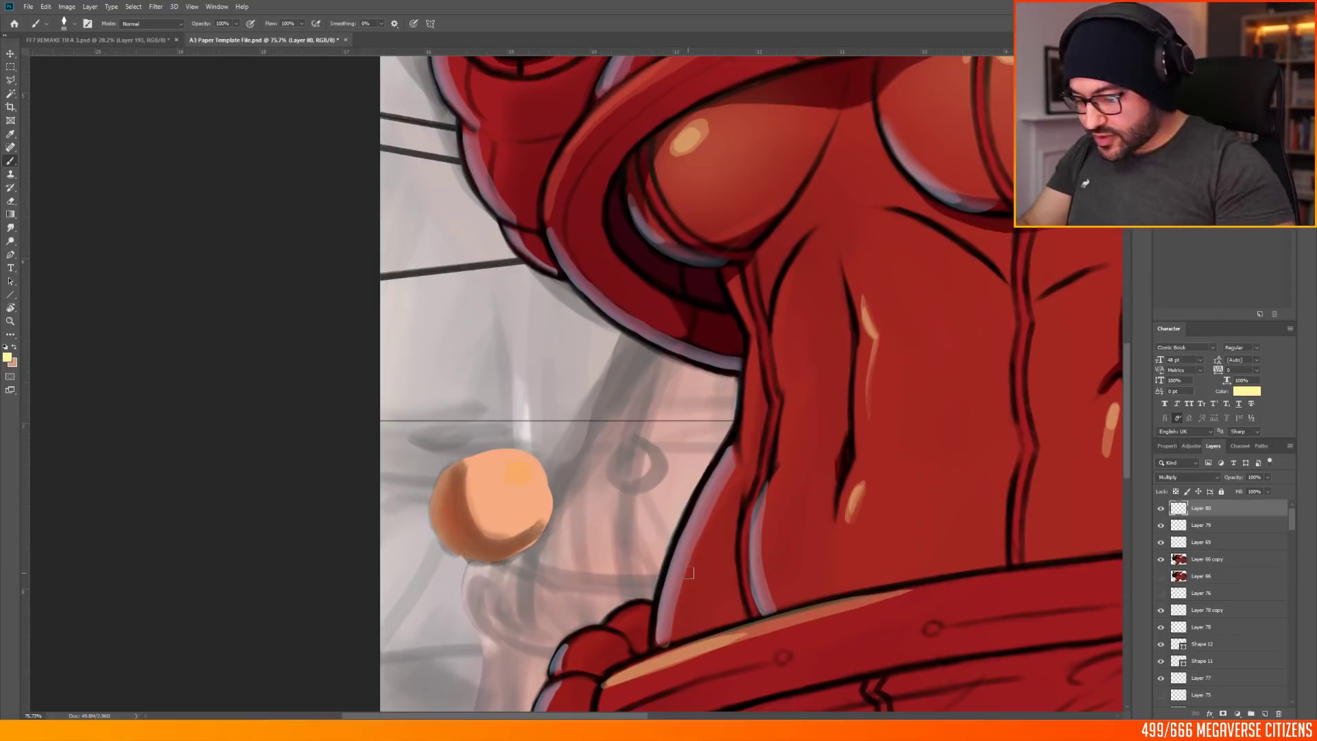
Step: Add Layer 81 above the swatch shading and hide Layers 81, 80 and 79
key(ctrl+shift+alt+n)
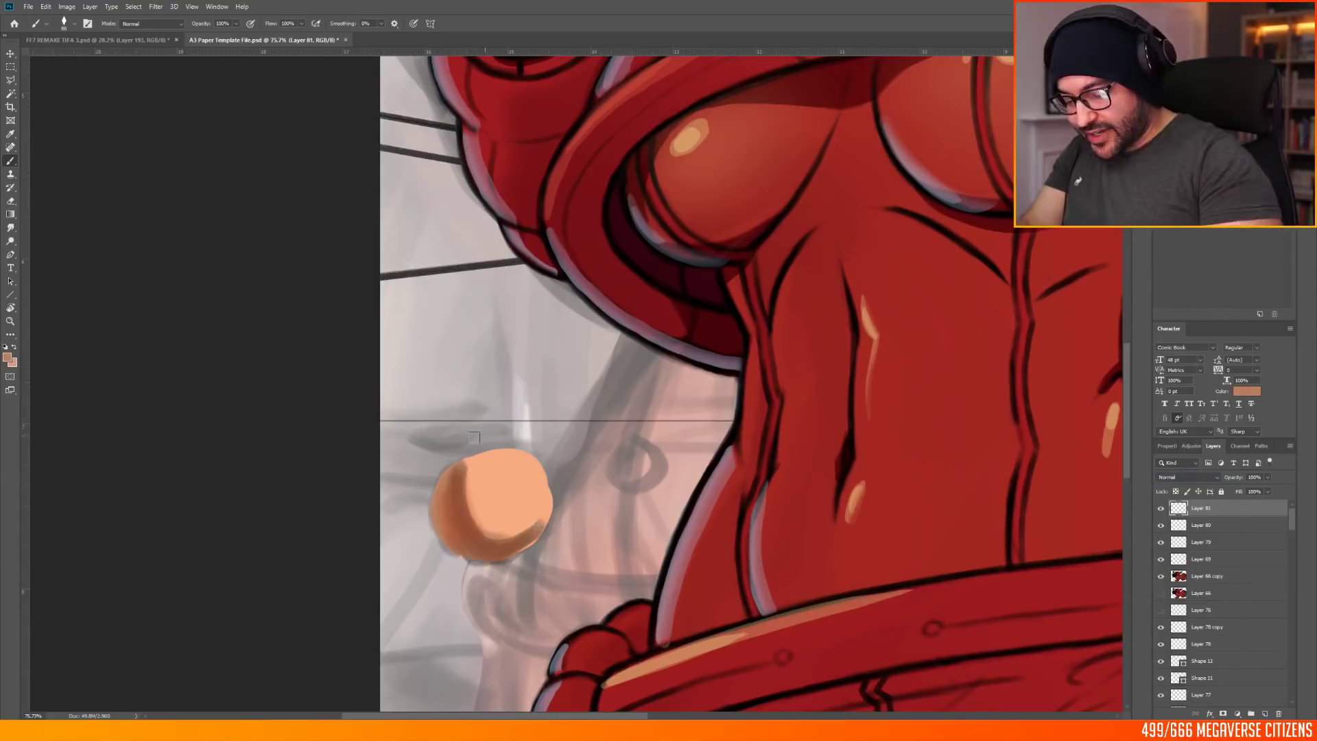
click(1161, 508)
click(1161, 525)
click(1161, 542)
Step: Select Layer 78 copy and set the foreground colour to black
scroll(903, 538, down, 8)
click(1207, 627)
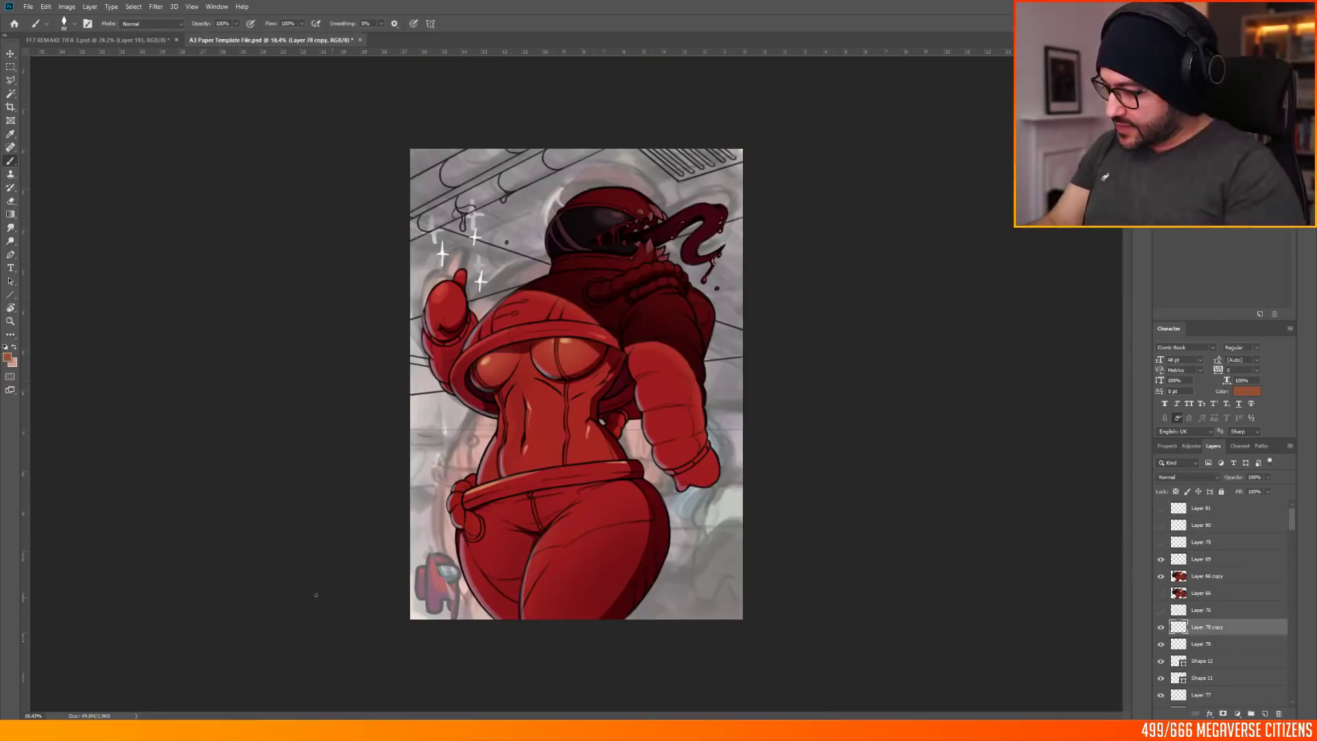
click(7, 358)
click(937, 338)
key(Return)
scroll(495, 427, up, 1)
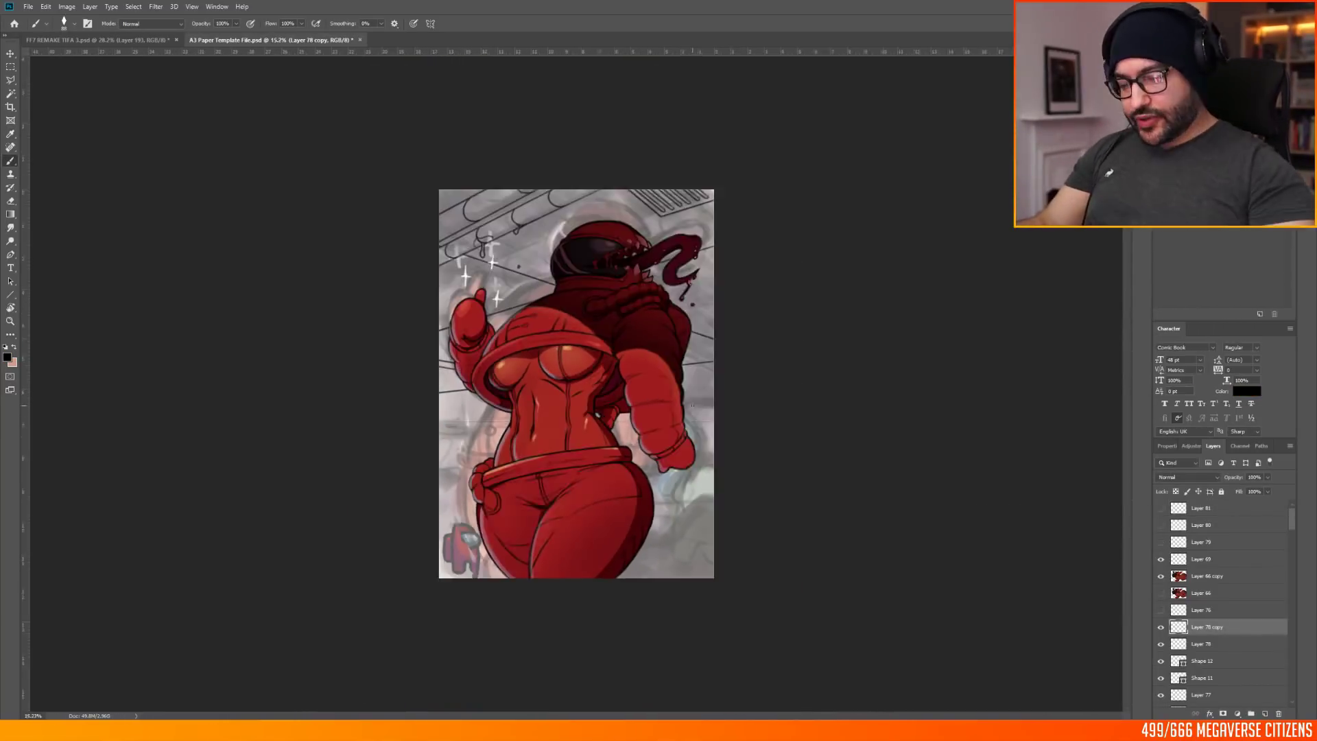
scroll(506, 173, up, 2)
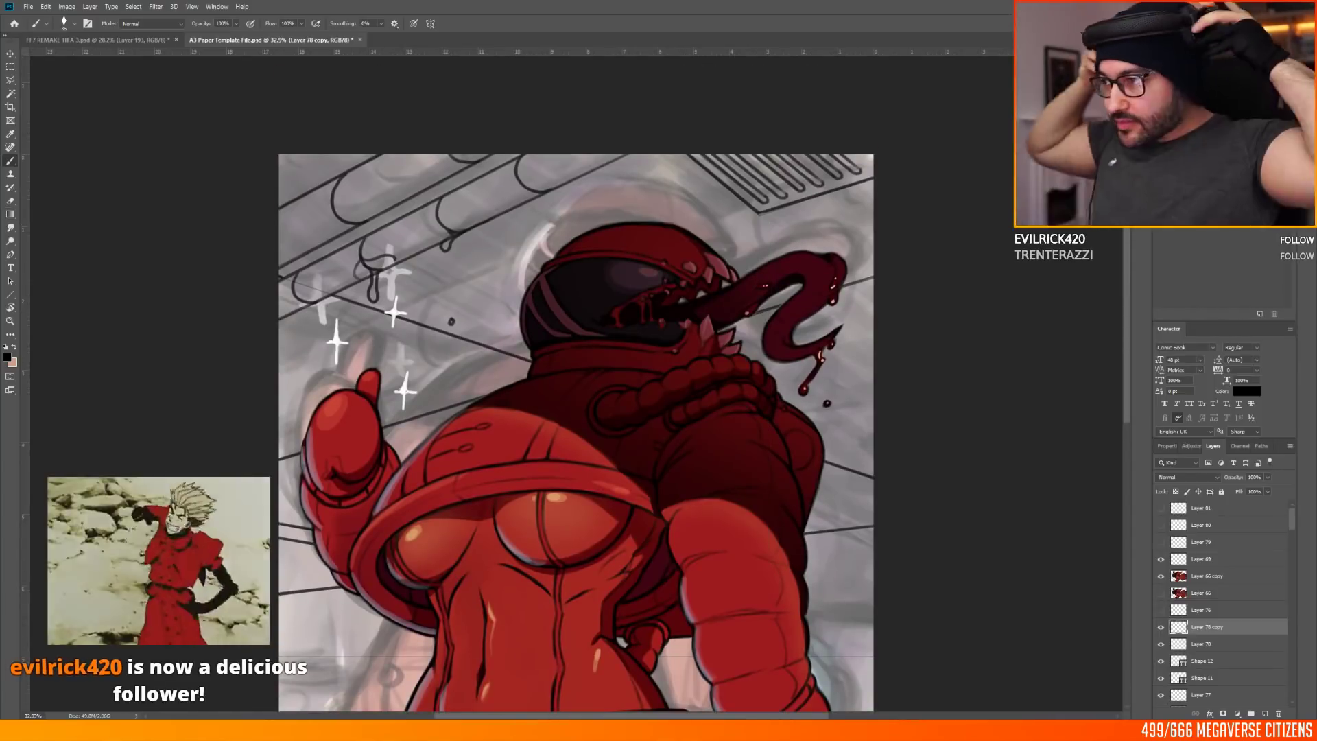
scroll(577, 140, down, 3)
scroll(510, 275, up, 4)
scroll(510, 274, down, 4)
scroll(631, 140, up, 5)
scroll(753, 251, down, 5)
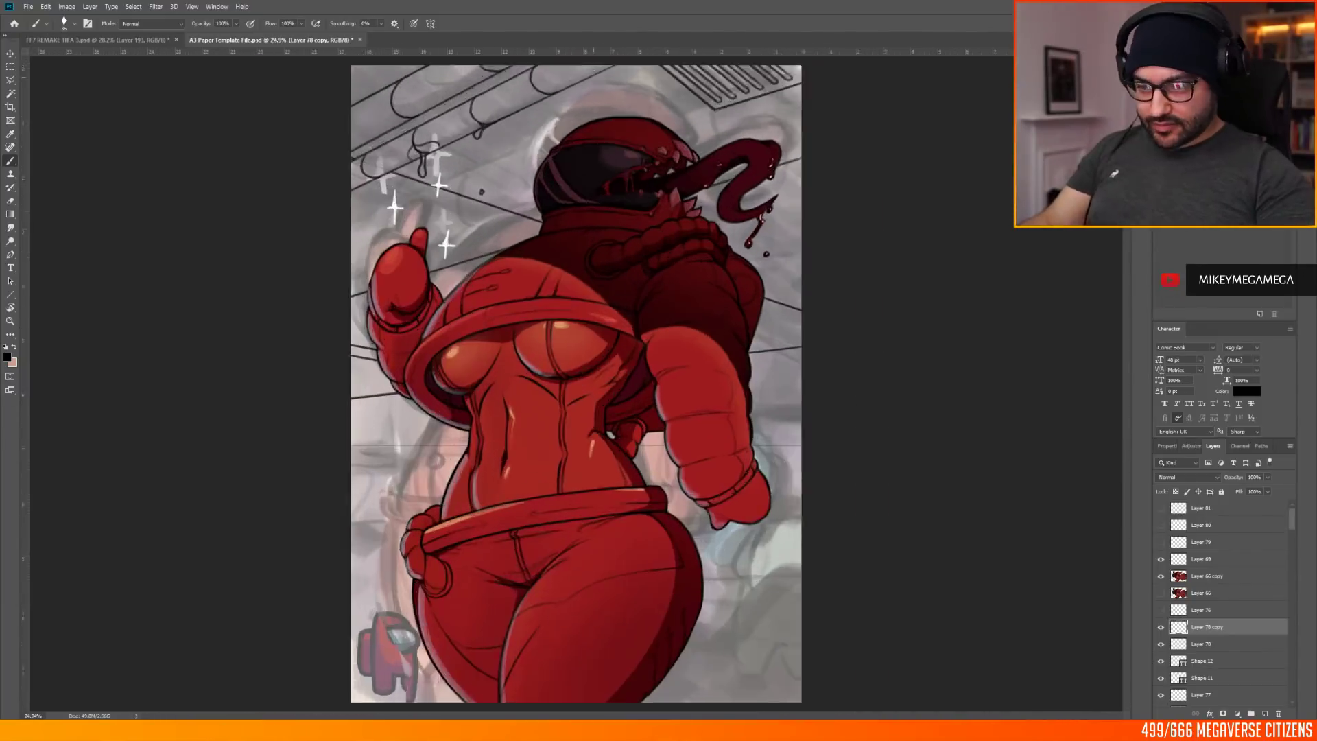
Step: Select the ceiling vent's line layer, Layer 73, and outline the vent with a polygonal lasso selection
scroll(769, 137, up, 4)
key(v)
ctrl+click(848, 158)
scroll(1211, 583, down, 3)
right_click(1204, 567)
click(1206, 442)
click(10, 81)
click(675, 120)
click(783, 205)
Step: Adjust the shape of the selected vent lines with a transform and apply it
click(45, 7)
click(185, 292)
drag(799, 204, 814, 202)
key(Return)
click(10, 66)
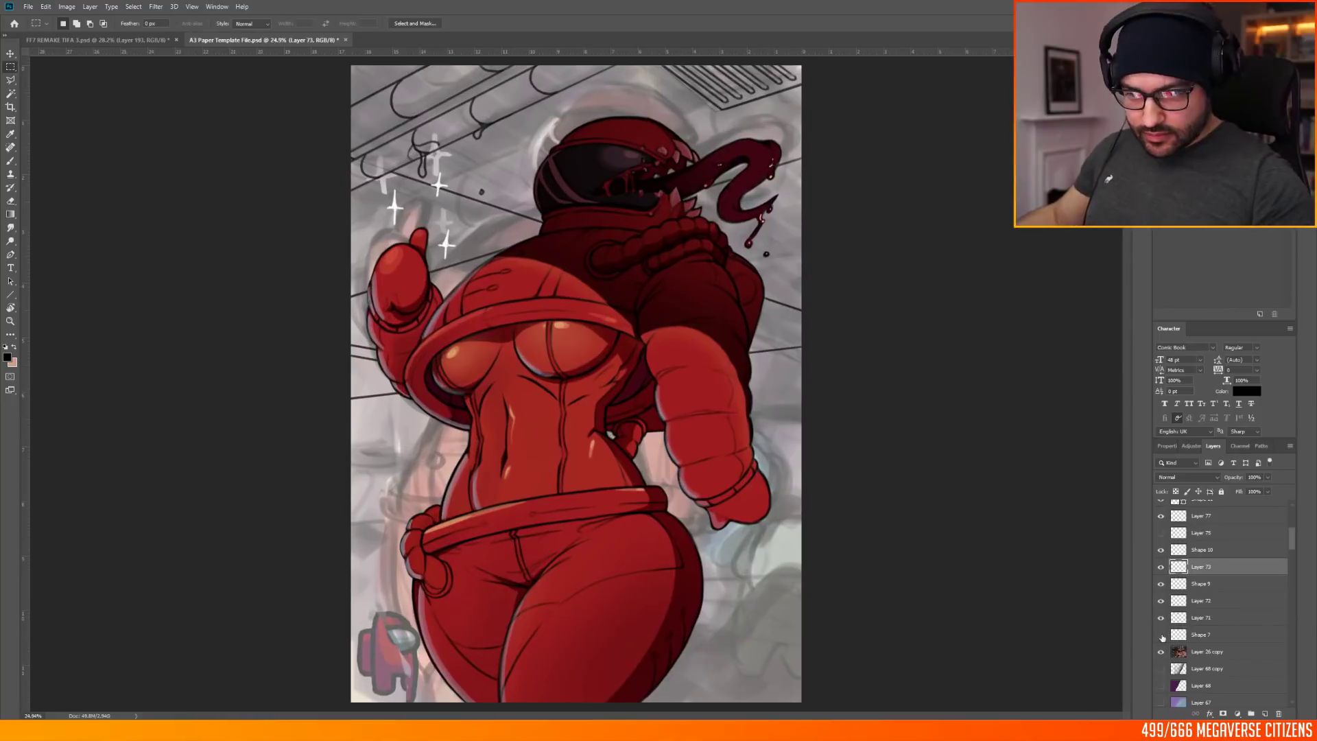
Step: Hide Shape 10, Shape 9 and Shape 7 and add one new layer above Layer 73
scroll(639, 384, down, 2)
key(b)
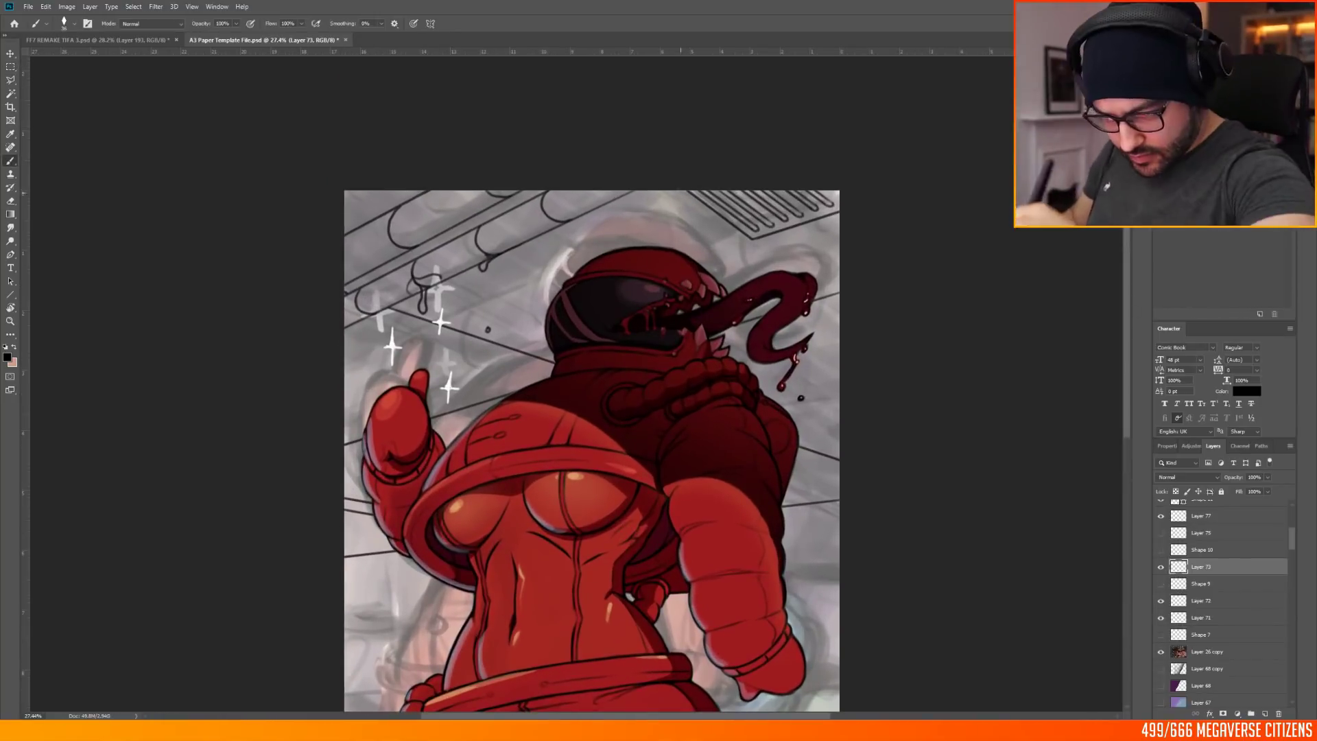
double_click(1265, 713)
scroll(619, 206, down, 5)
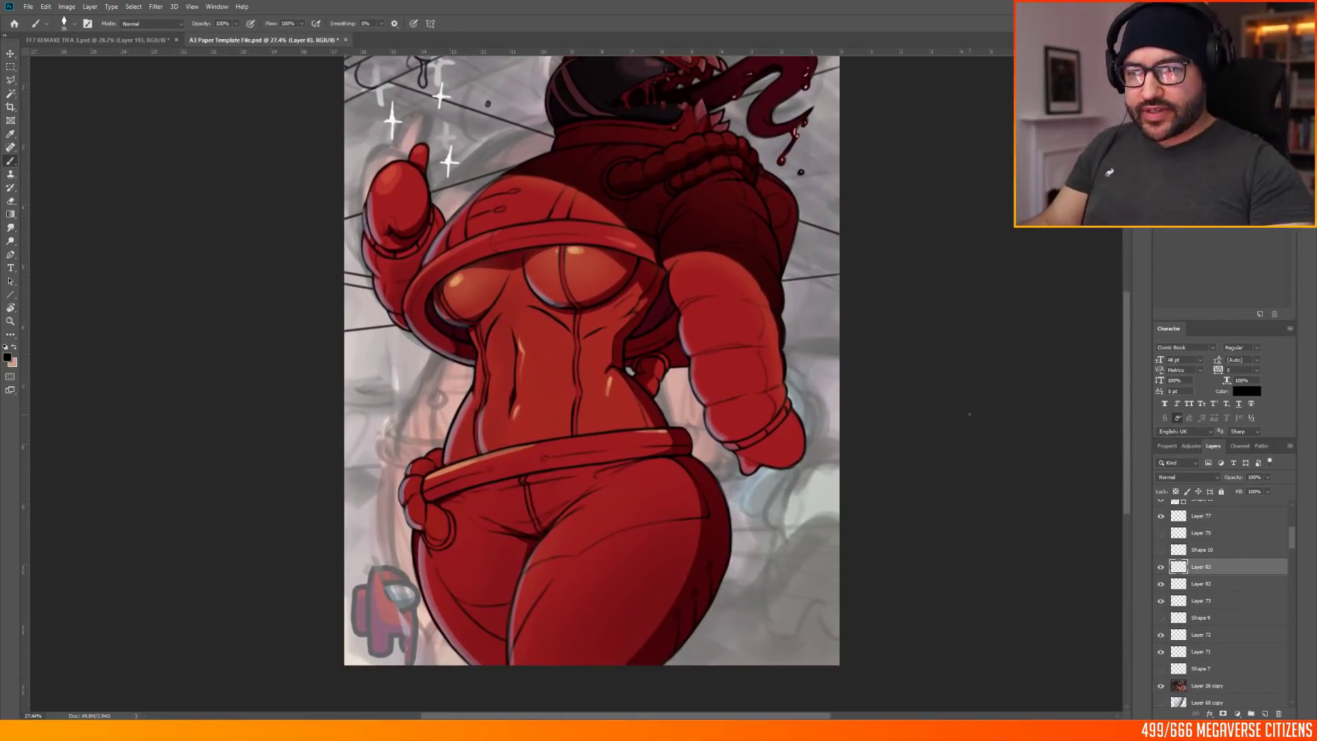
scroll(620, 86, down, 3)
key(ctrl+z)
key(ctrl+0)
Step: Enclose the ceiling vent in a polygonal lasso selection and make Layer 73 the active layer
scroll(671, 275, up, 3)
key(l)
click(734, 267)
click(844, 176)
click(1161, 584)
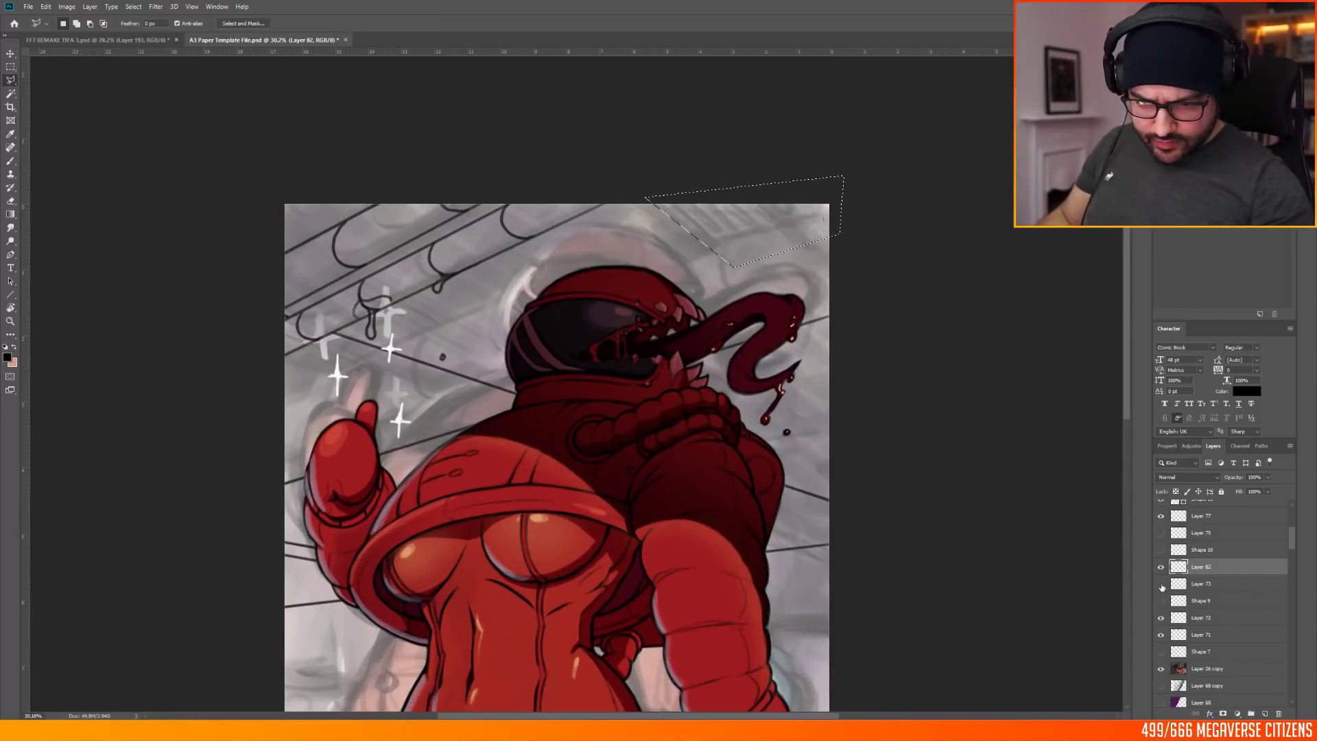
click(1161, 583)
click(46, 7)
click(199, 295)
click(647, 265)
click(1201, 584)
Step: Reshape the selected vent lines by moving their transform corners, apply the transform and deselect
click(46, 7)
mouse_move(103, 242)
click(205, 295)
drag(853, 241, 854, 235)
drag(643, 267, 654, 267)
key(Return)
key(m)
click(846, 297)
scroll(579, 112, down, 4)
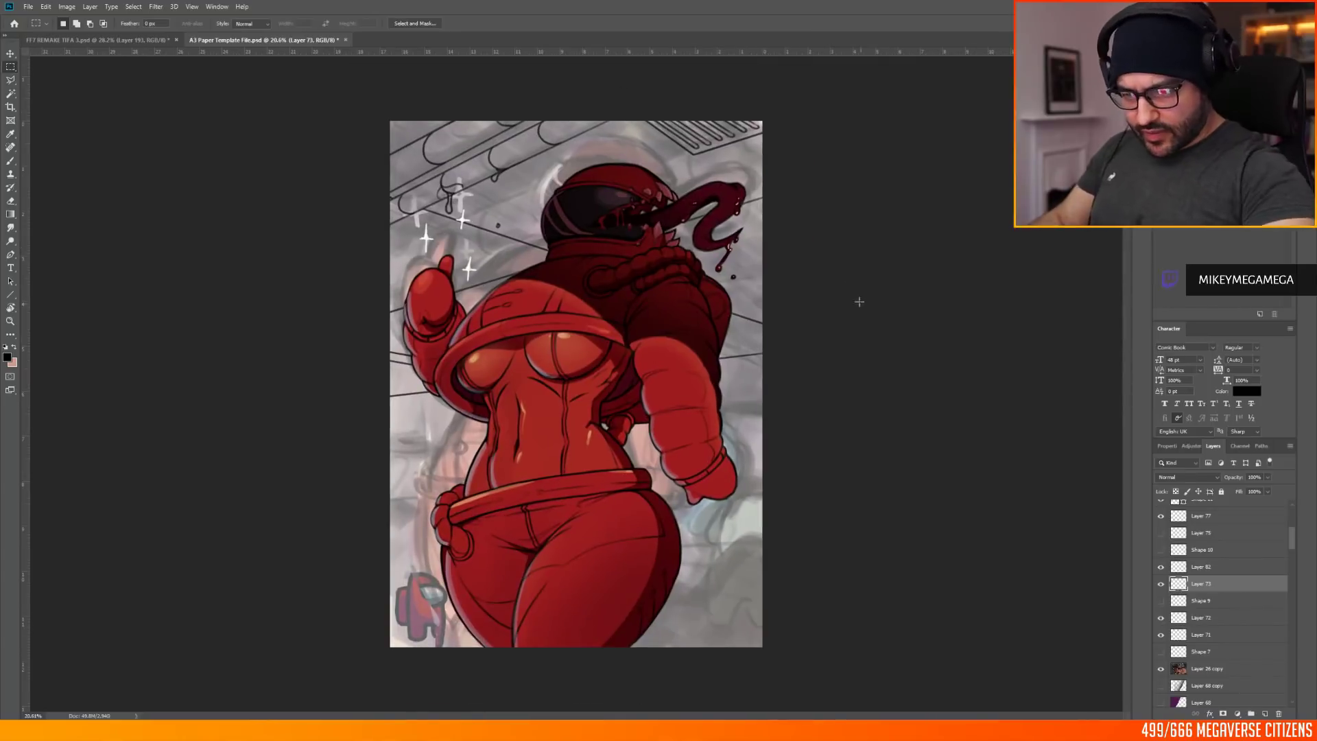
key(b)
scroll(529, 103, up, 2)
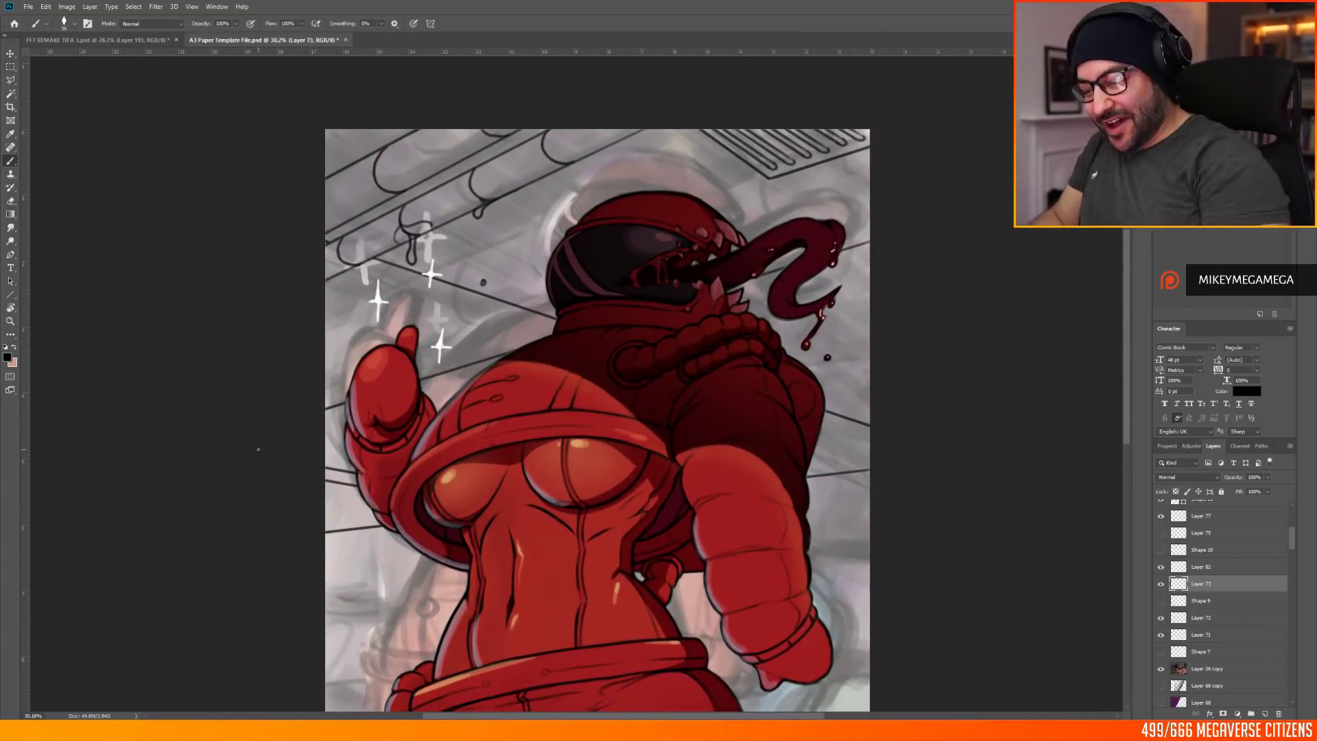
scroll(545, 322, down, 4)
scroll(546, 322, up, 3)
scroll(545, 322, down, 5)
scroll(576, 357, up, 3)
Step: Add new layers above Layer 82 and ink the rounded background shapes on both sides of the figure's hips
click(1223, 573)
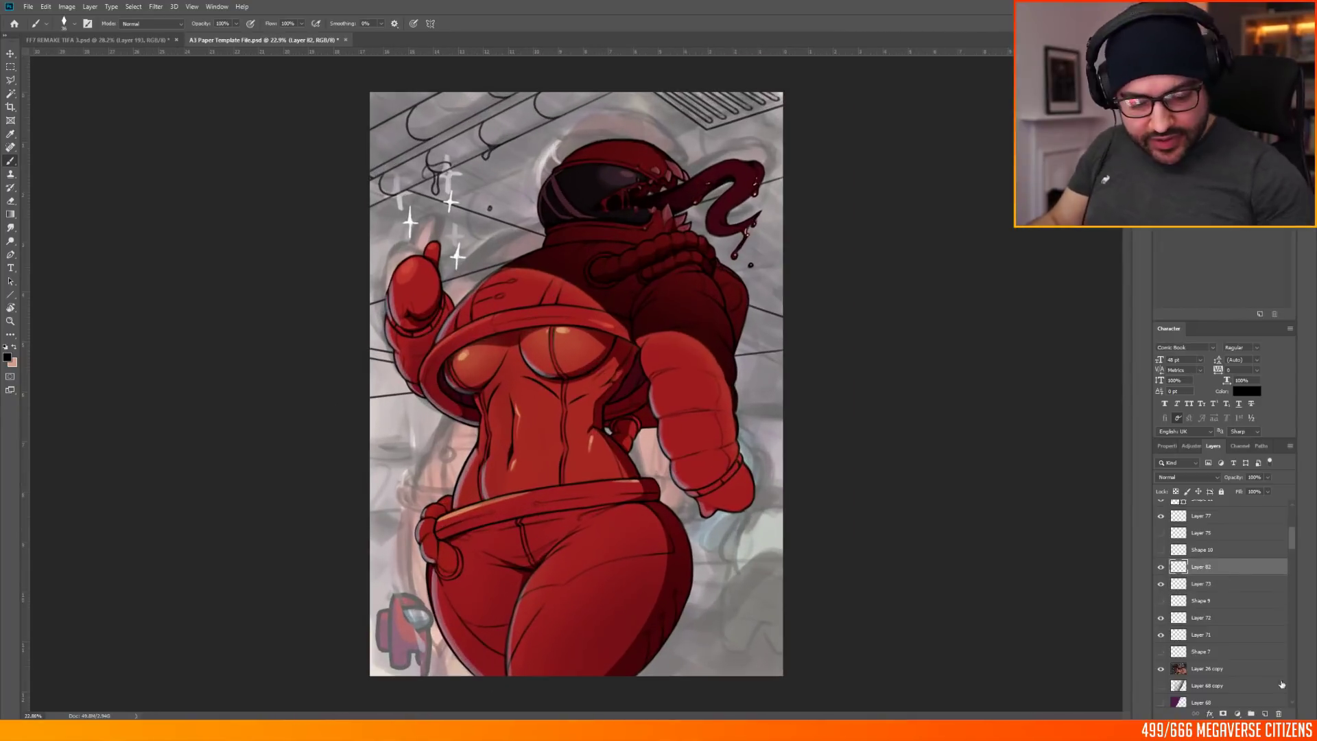
click(1265, 714)
scroll(419, 298, up, 1)
right_click(418, 297)
click(474, 618)
drag(350, 495, 419, 514)
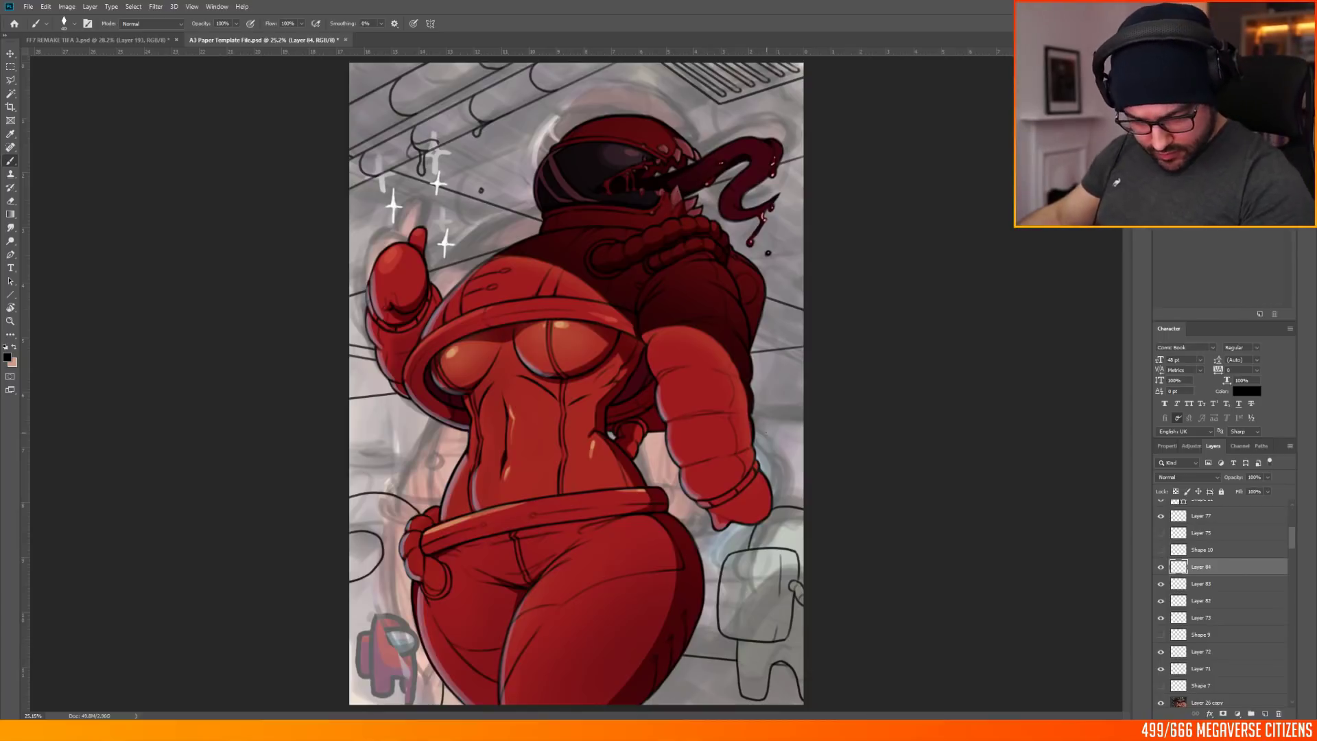
Step: Ink the hook and its hanging cables on the wall beside the figure's waist
scroll(568, 471, down, 1)
scroll(518, 430, up, 2)
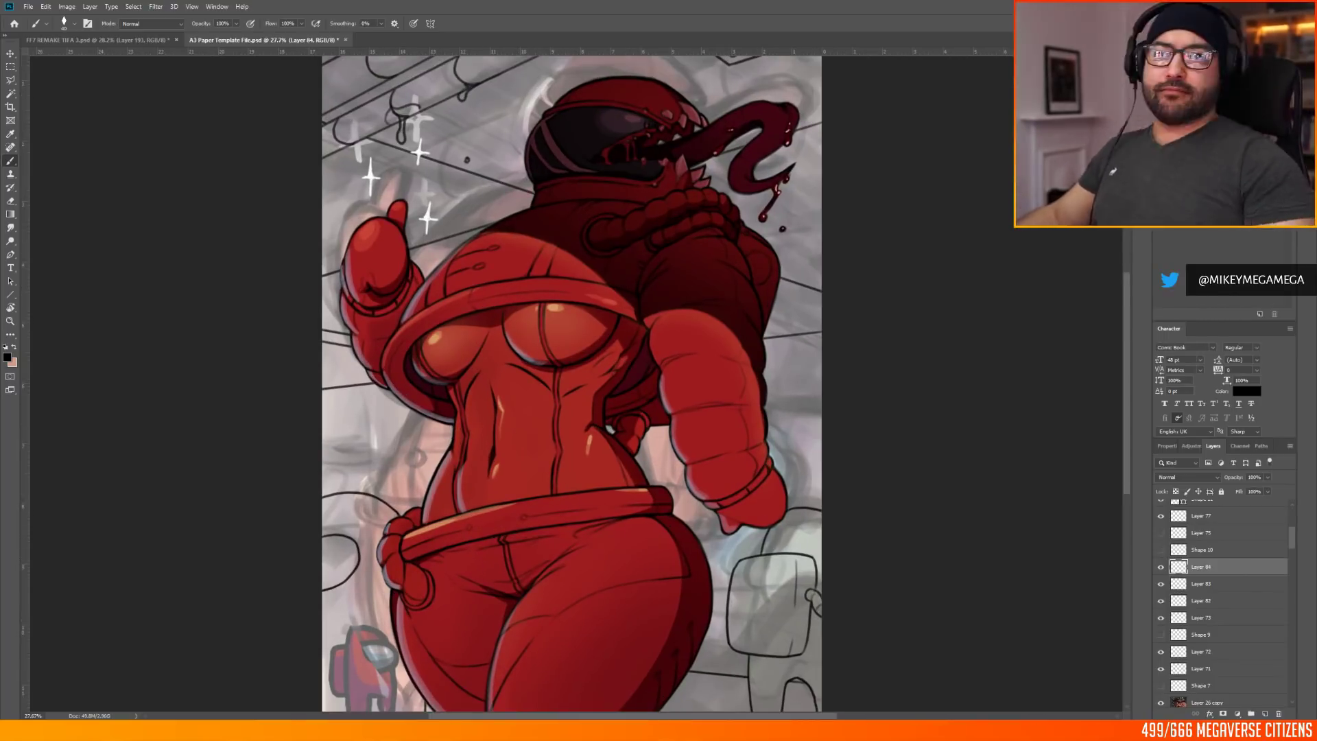
scroll(604, 422, down, 3)
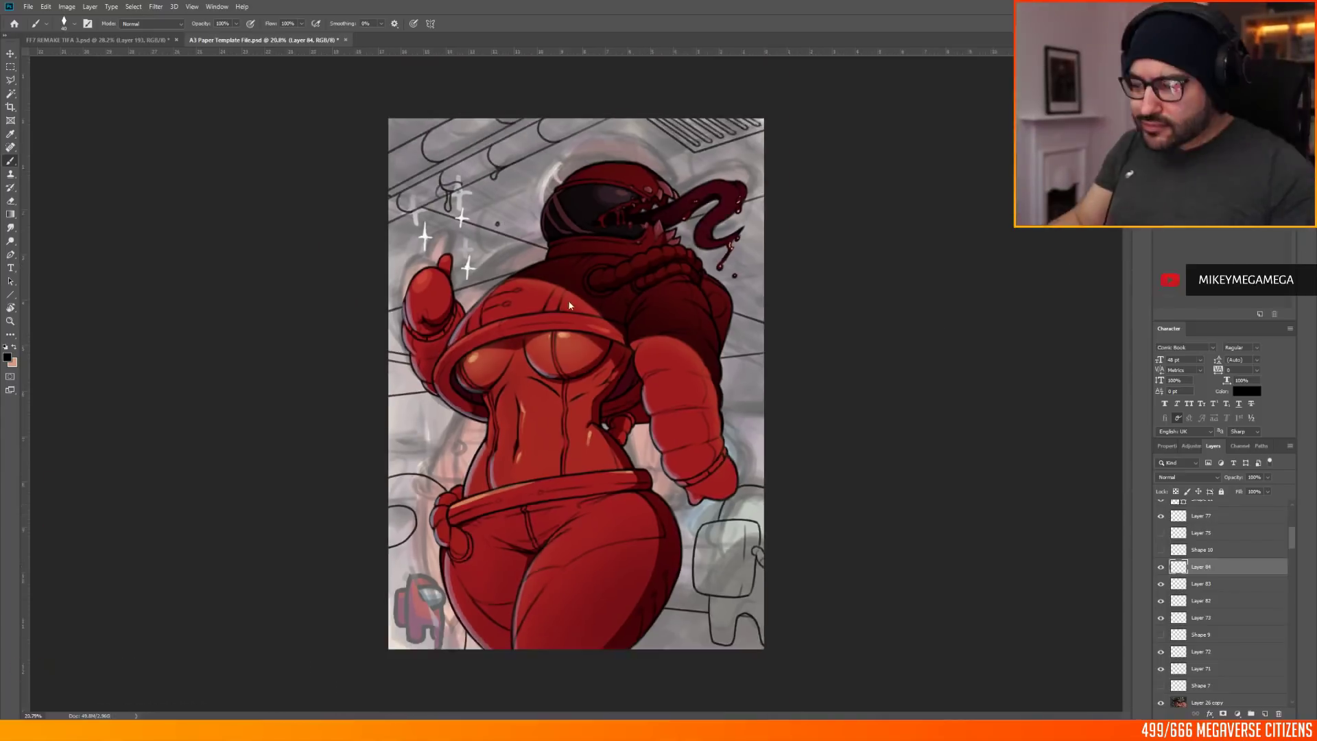
scroll(583, 415, up, 3)
key(ctrl+z)
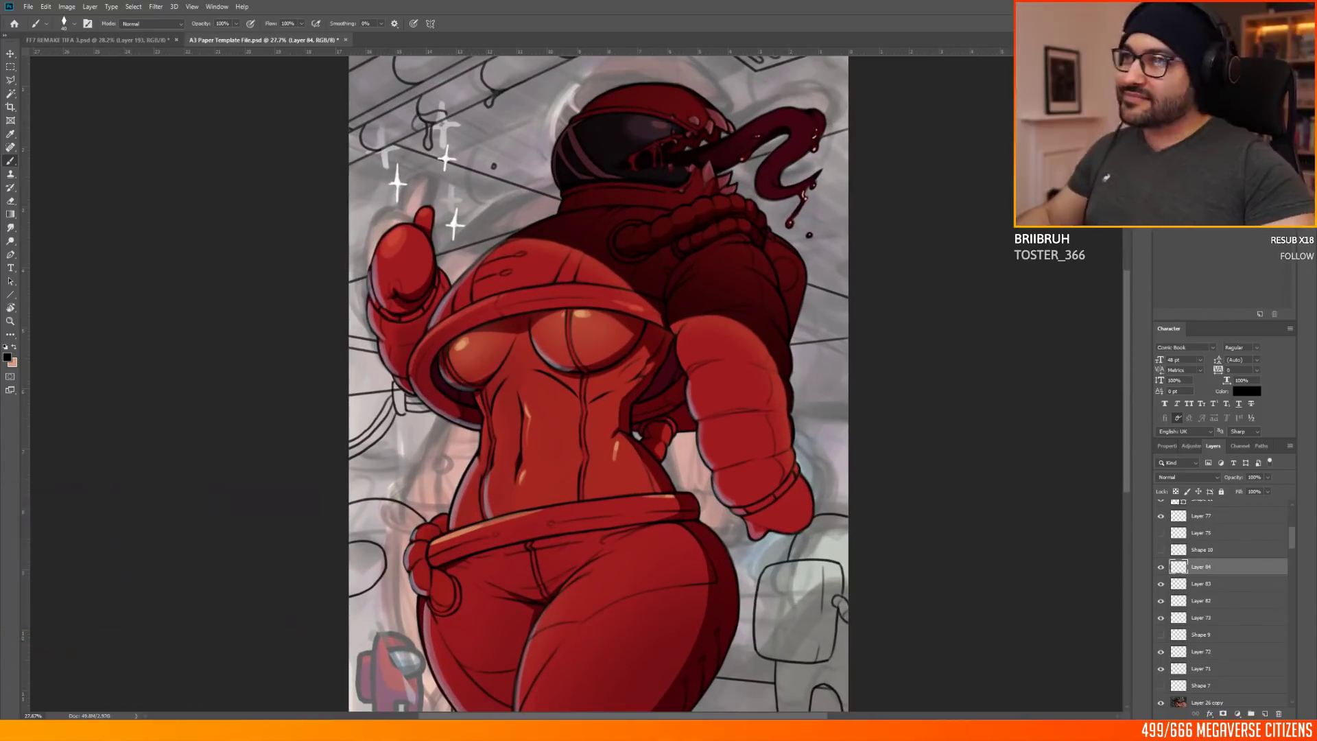
key(m)
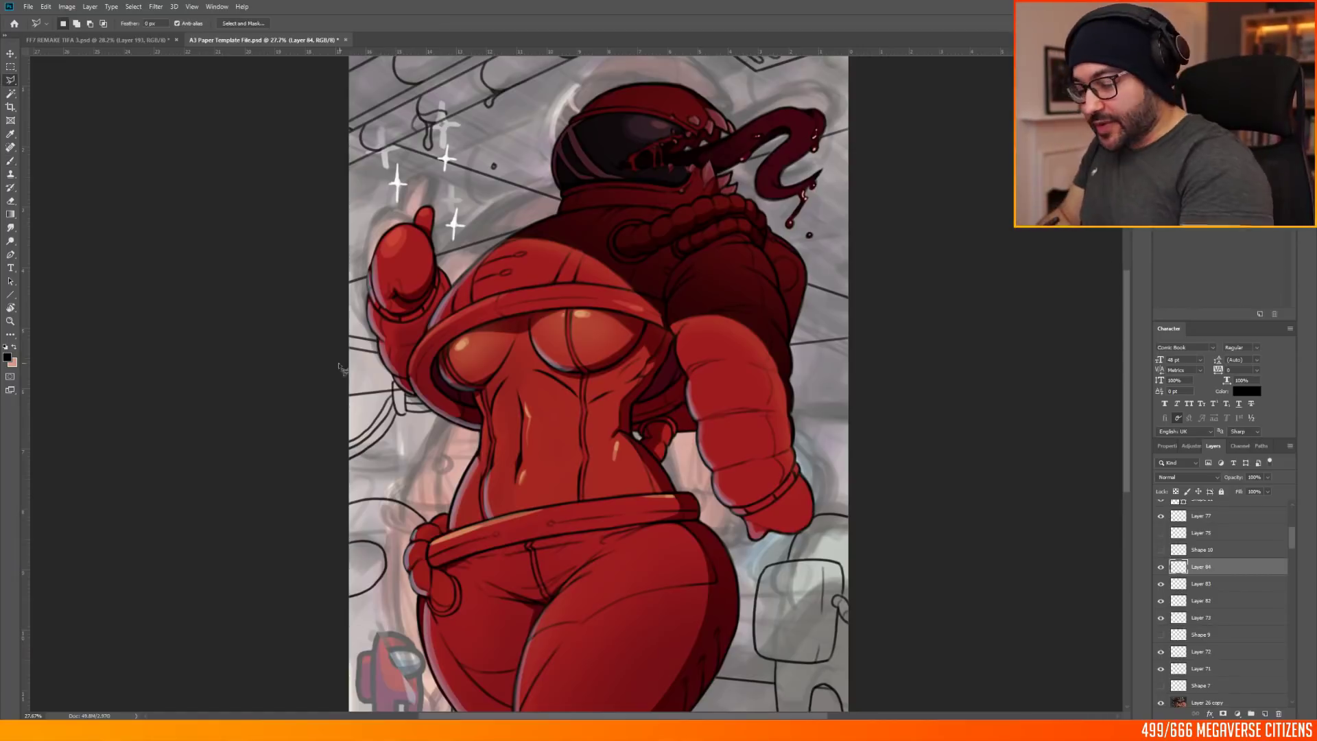
key(b)
scroll(137, 412, up, 1)
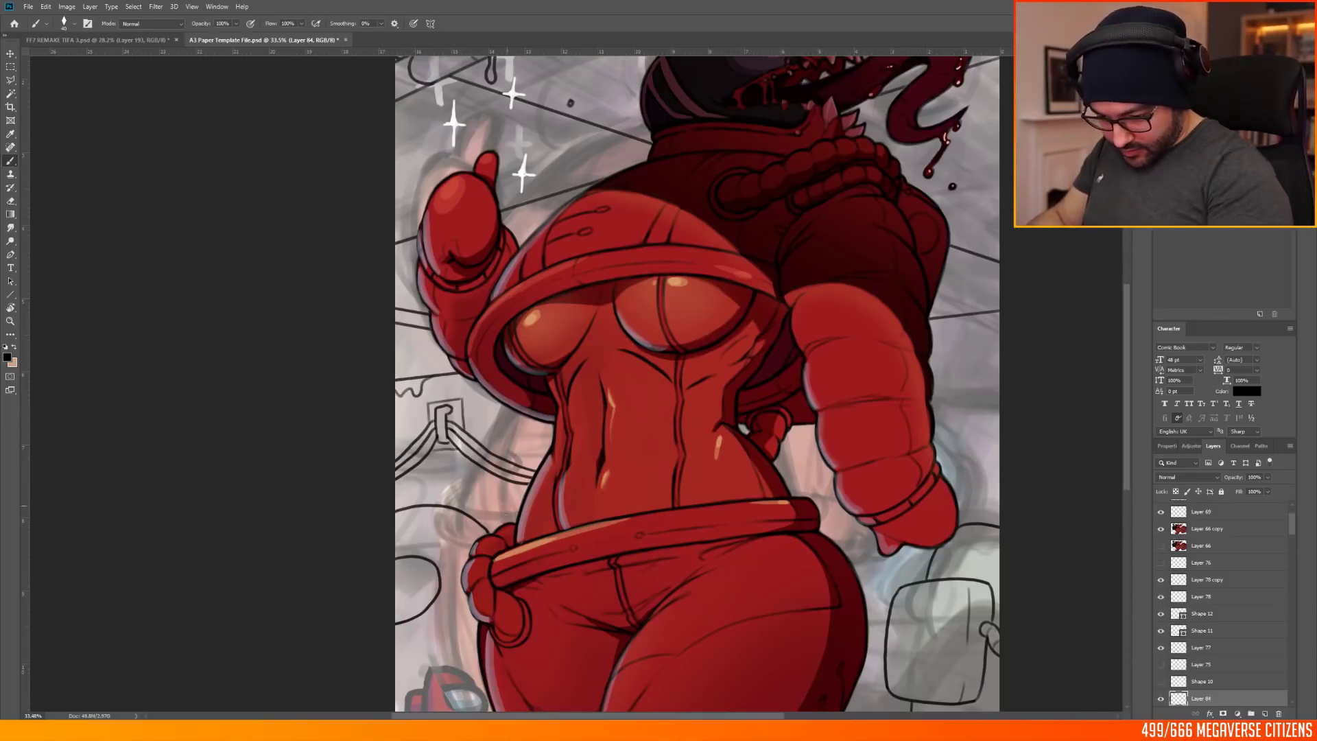
Step: Ink a small inner circle inside the round background shape beside the hip
scroll(513, 455, down, 1)
scroll(513, 456, down, 3)
drag(357, 560, 382, 560)
scroll(384, 603, down, 4)
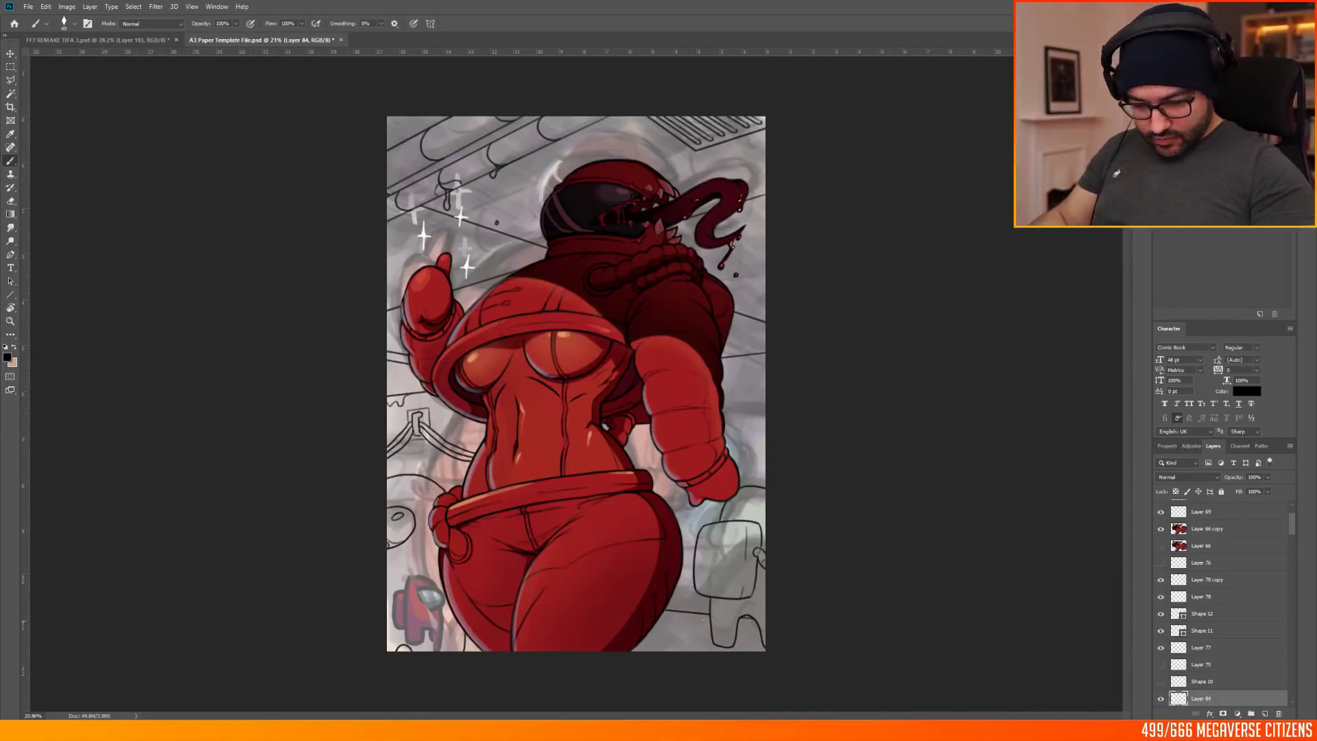
scroll(370, 481, up, 2)
Step: Select Layer 71 and rotate the canvas sideways for inking the wall lines
ctrl+click(348, 290)
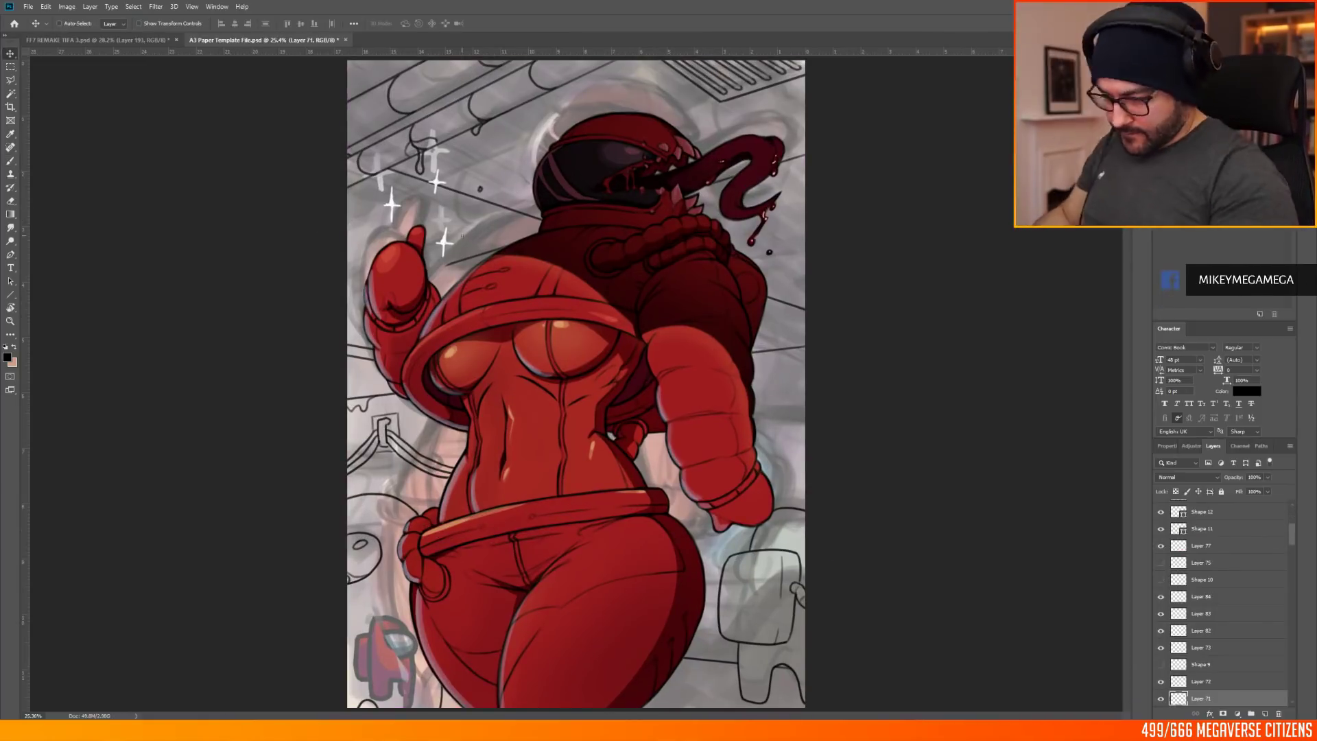
key(r)
drag(706, 450, 703, 244)
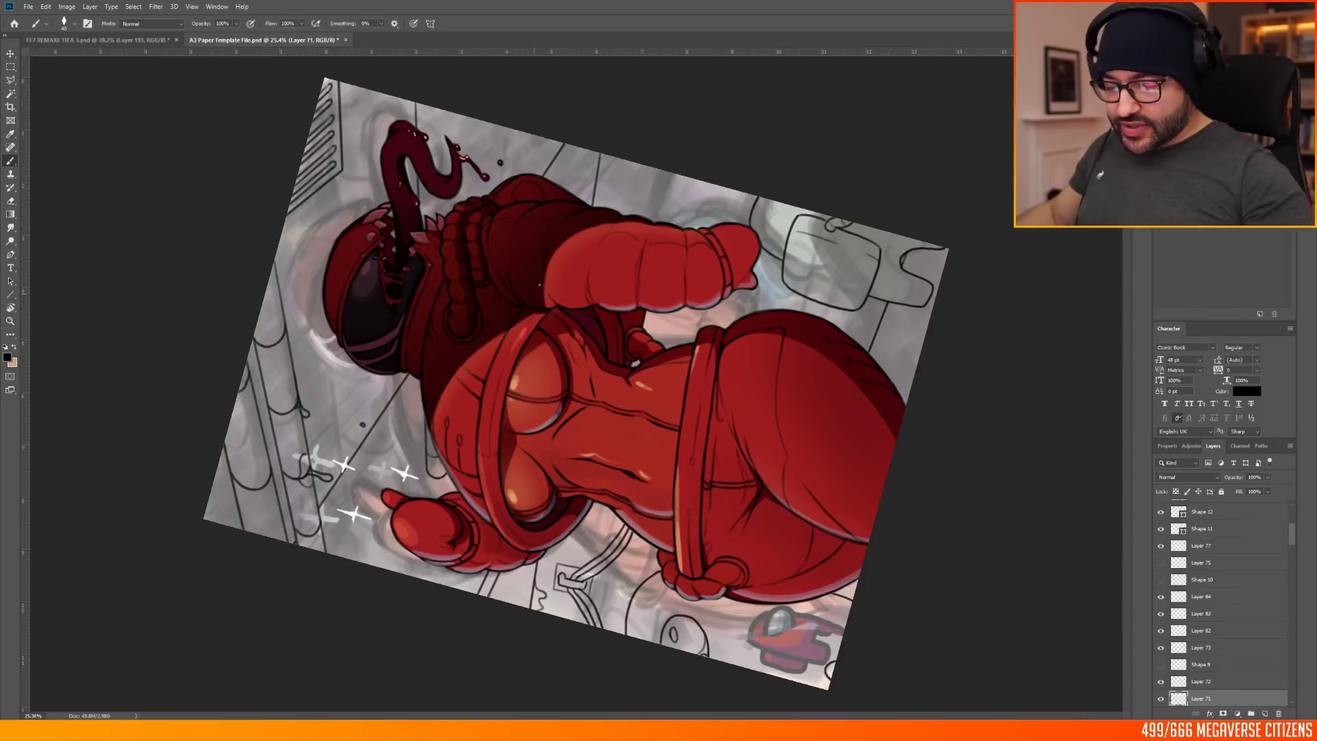
scroll(433, 561, up, 5)
scroll(604, 412, down, 2)
Step: Ink a pipe with a rounded end behind the tongue on Layer 71, working on the turned canvas
key(ctrl+Tab)
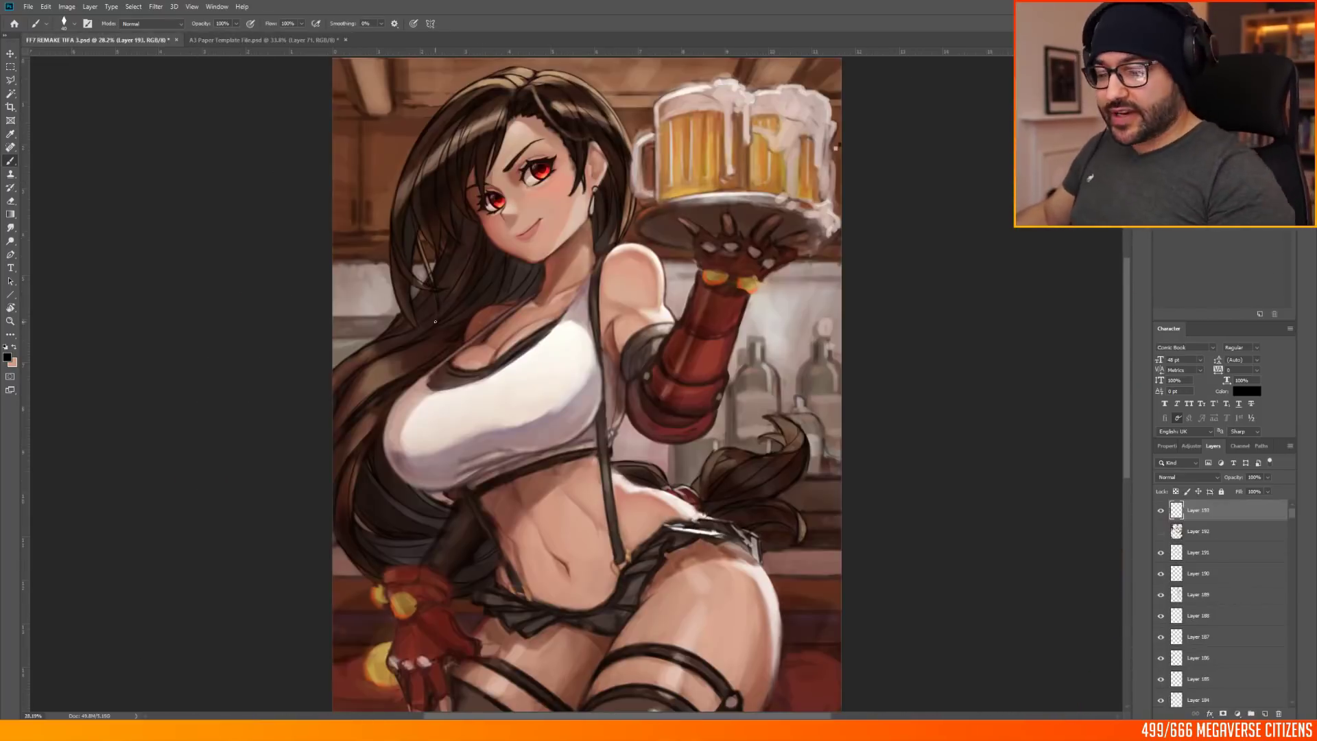
click(268, 40)
key(r)
drag(592, 91, 820, 239)
scroll(757, 219, down, 6)
scroll(757, 219, up, 4)
scroll(757, 220, down, 6)
scroll(758, 274, up, 3)
key(r)
drag(761, 351, 610, 159)
Step: Select the vent's Layer 73 and surround the vent with a polygonal lasso selection on the rotated canvas
key(v)
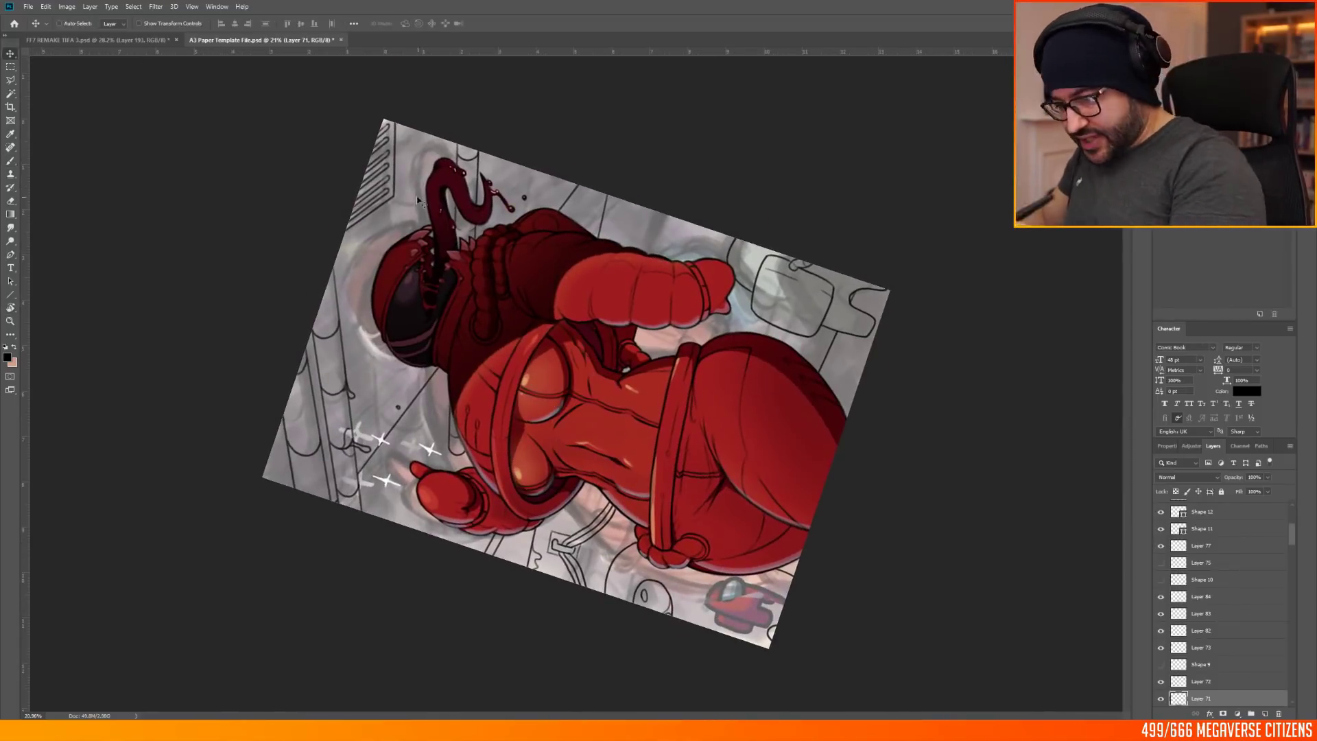
ctrl+click(377, 180)
key(l)
click(341, 242)
click(404, 198)
click(396, 97)
click(349, 105)
click(307, 206)
scroll(417, 152, up, 5)
Step: Skew the selected vent lines slightly, apply the transform and deselect
click(45, 7)
mouse_move(149, 243)
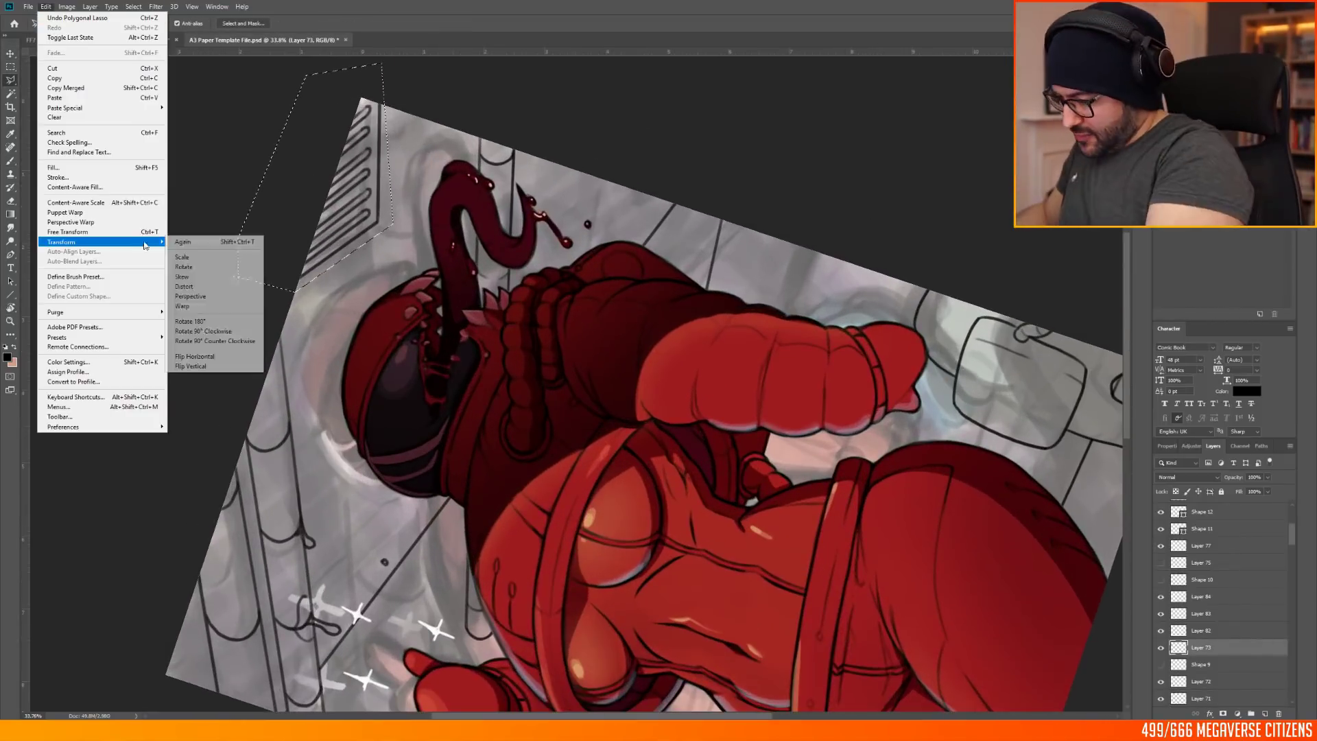
click(218, 277)
drag(443, 84, 425, 74)
key(Return)
key(ctrl+d)
key(b)
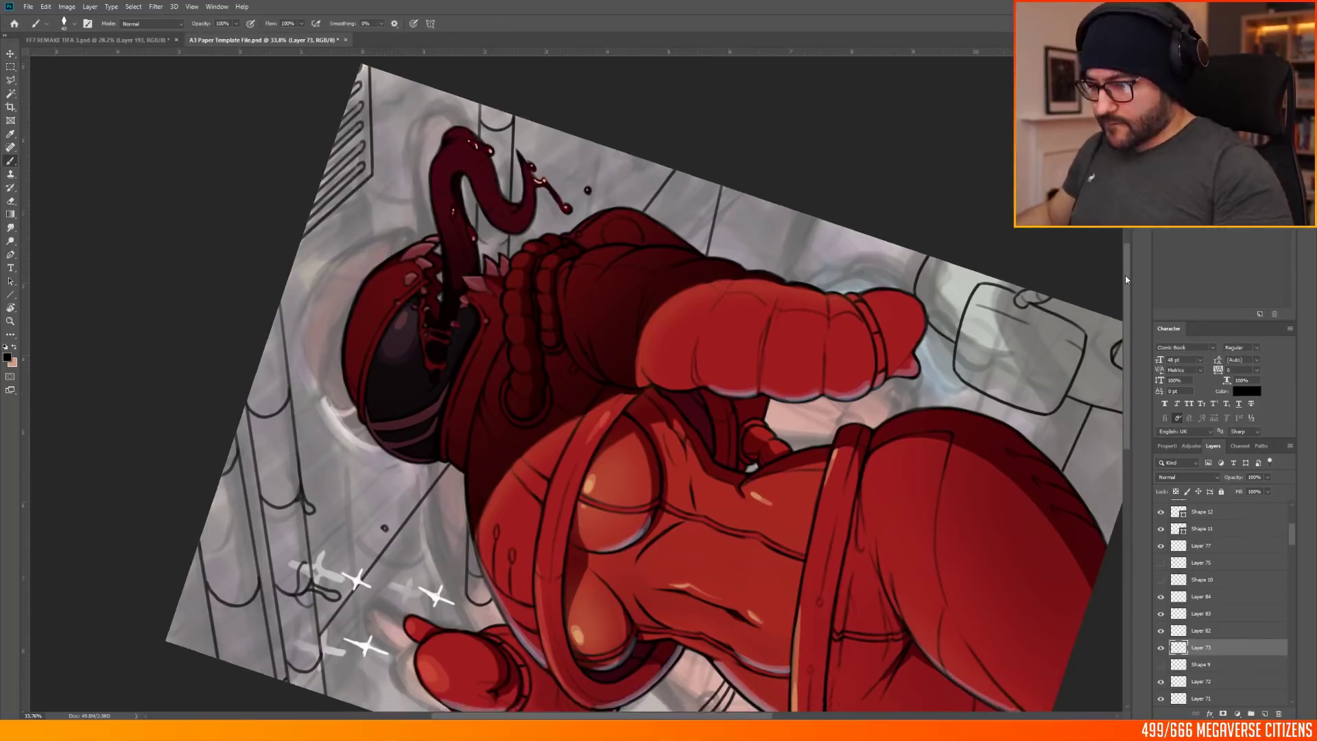
Step: Continue inking the background pipe lines around the raised hand and helmet and turn the canvas nearly upright
key(r)
drag(612, 112, 620, 114)
drag(392, 71, 392, 582)
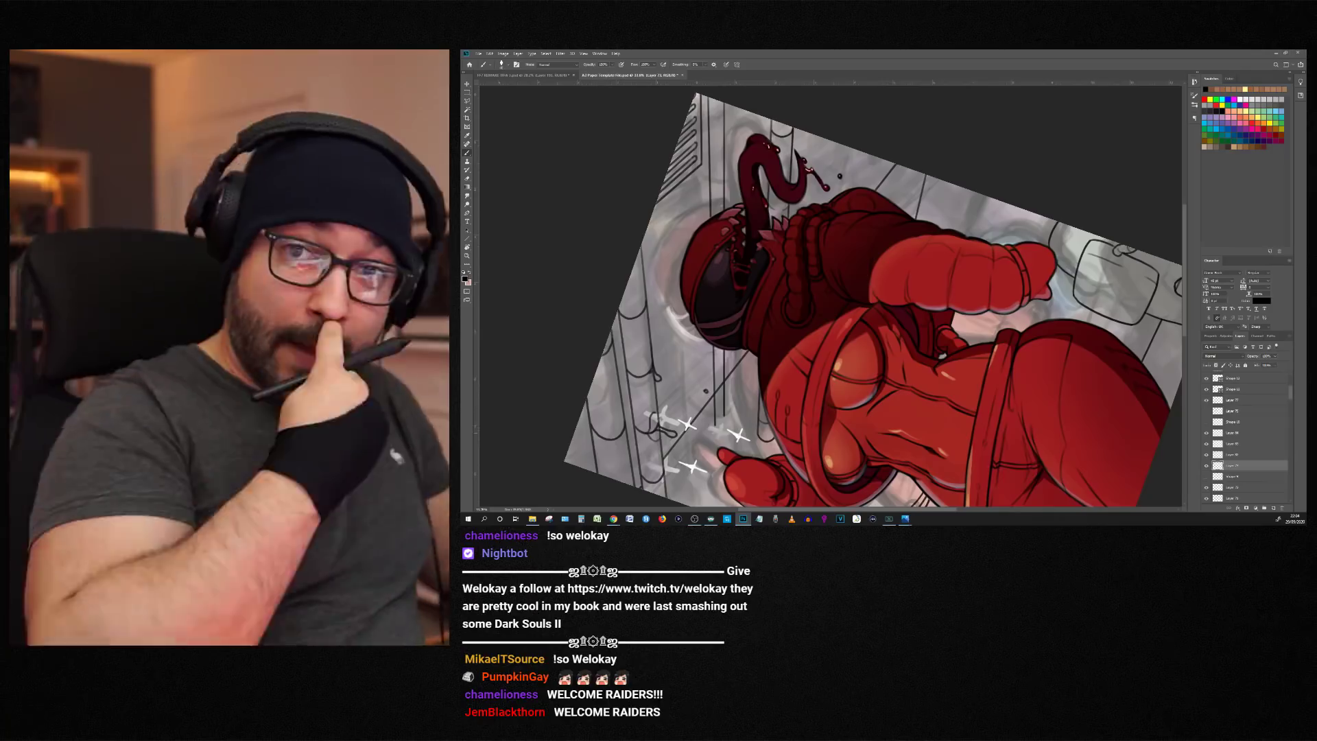
key(r)
drag(857, 120, 1009, 279)
drag(830, 261, 830, 307)
scroll(830, 296, down, 5)
drag(1009, 279, 1003, 249)
scroll(803, 205, up, 5)
click(536, 75)
click(624, 75)
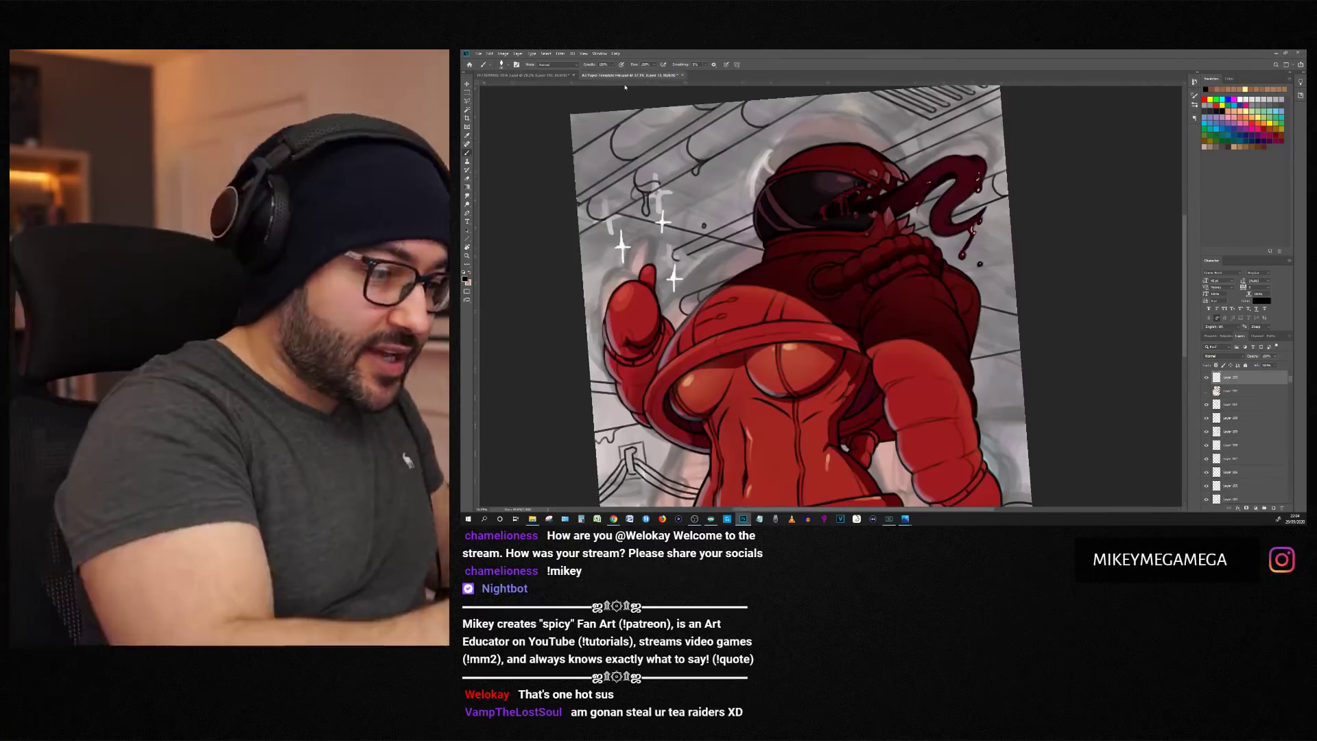
Step: Ink a long round-ended pipe between the raised hand and the helmet and reset the canvas rotation
scroll(641, 254, up, 4)
key(r)
drag(565, 188, 612, 483)
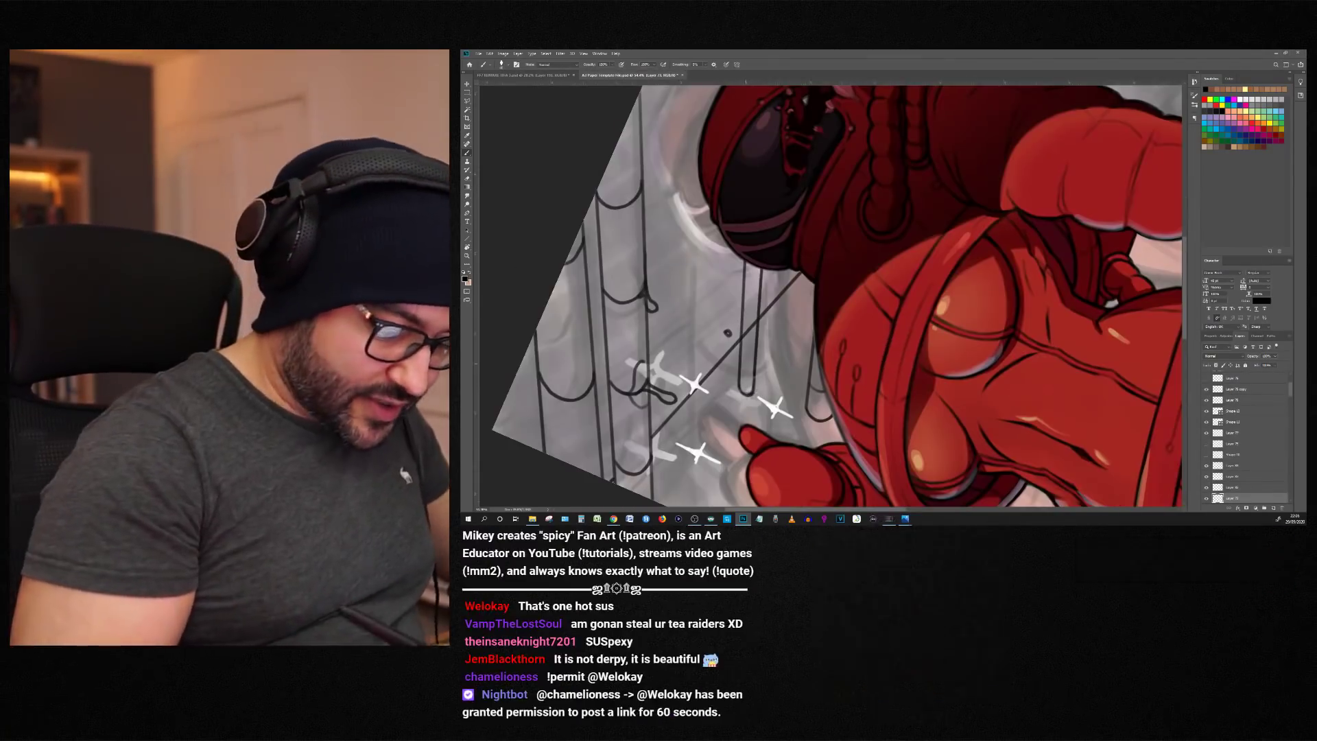
scroll(756, 142, down, 11)
key(Escape)
scroll(756, 141, down, 1)
key(ctrl+plus)
key(ctrl+plus)
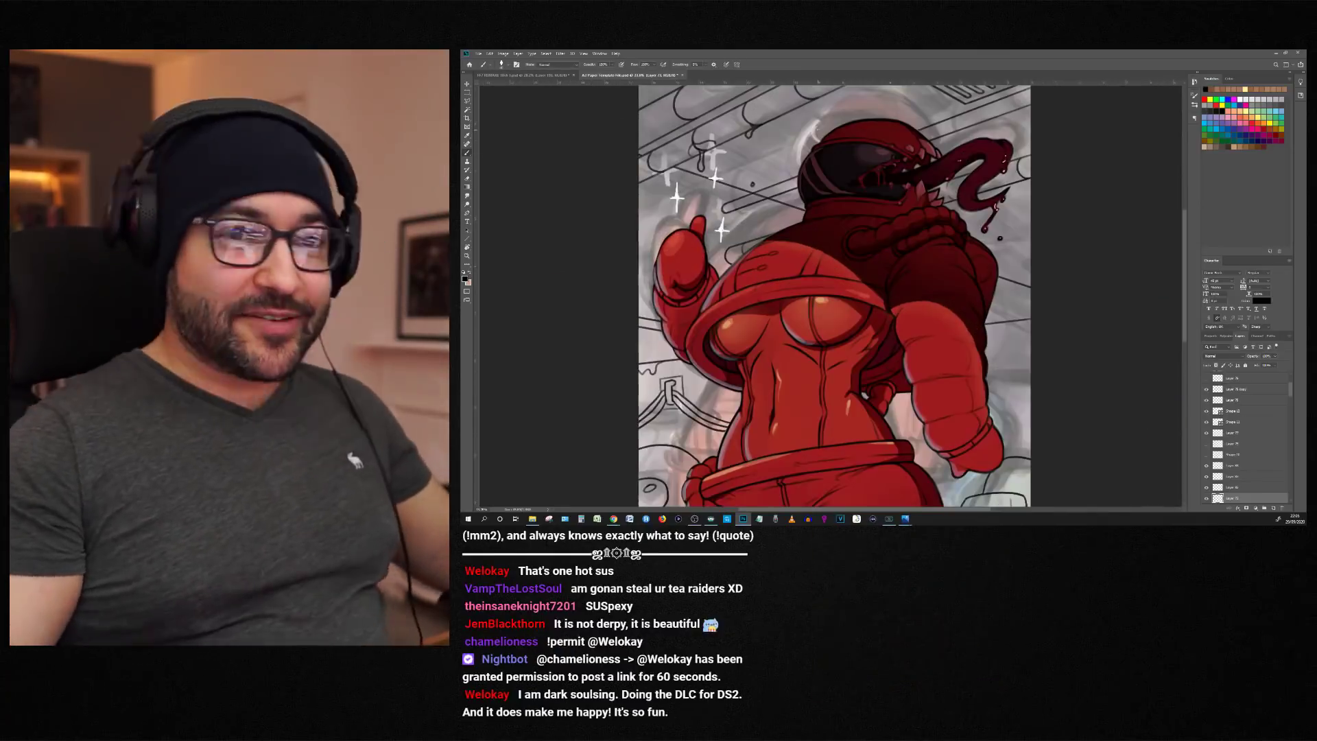
Step: Ink additional pipe lines on the wall between the sparkles and the helmet
scroll(1047, 231, up, 2)
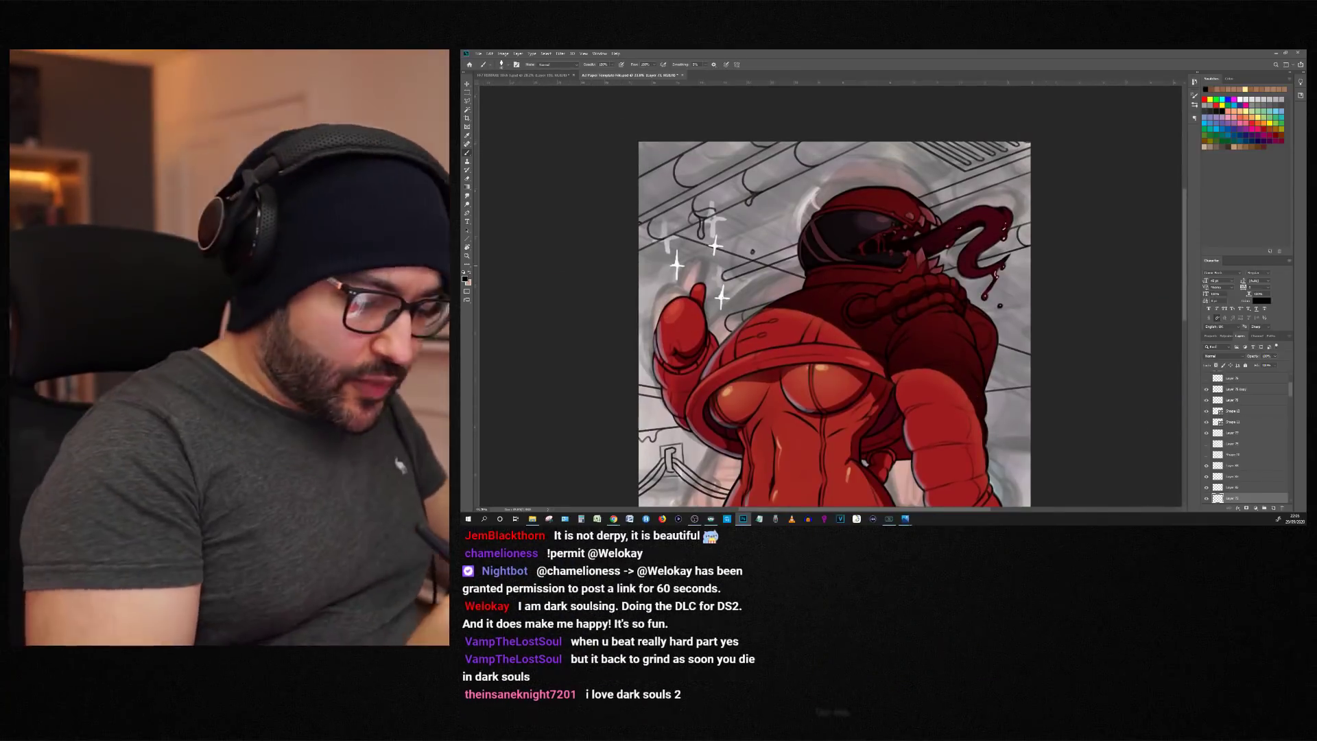
scroll(830, 295, down, 11)
scroll(824, 266, up, 10)
key(ctrl+plus)
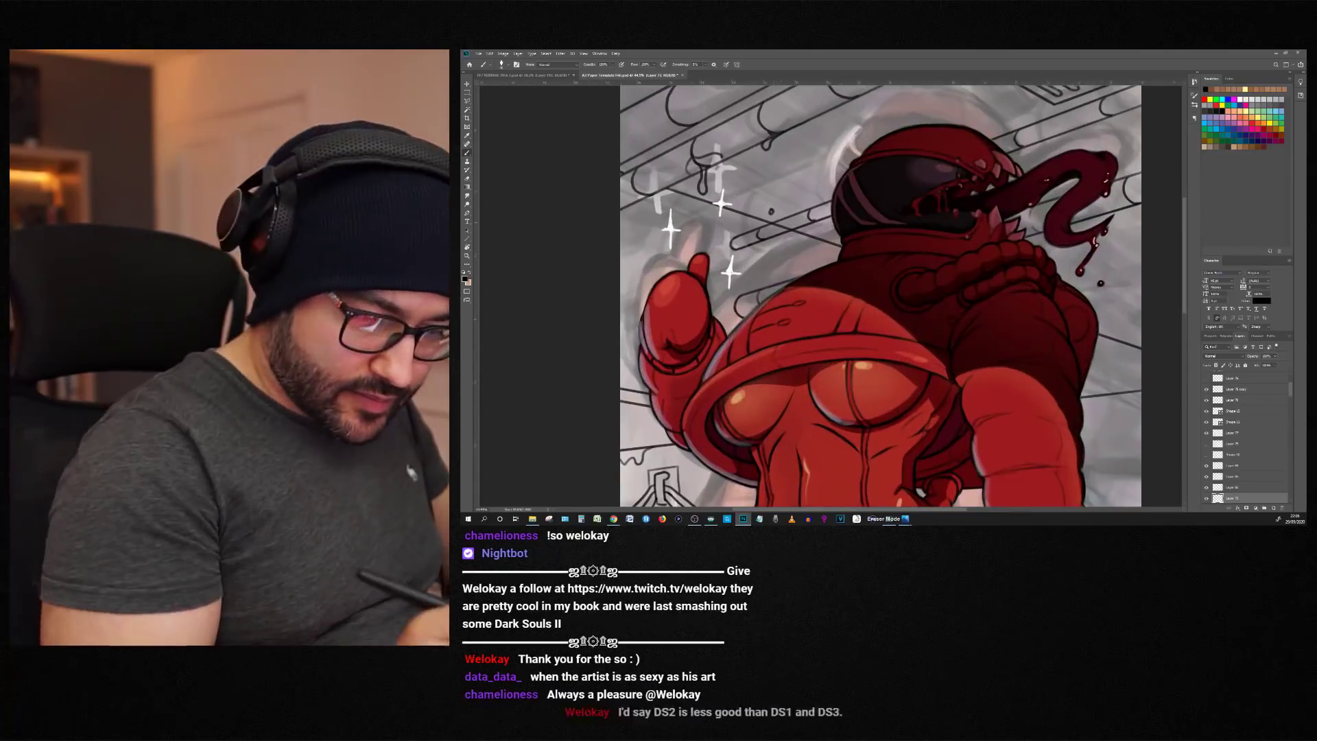
Step: Select the background lines at the canvas's right edge beside the tongue and touch them up with the eraser
scroll(772, 227, down, 11)
scroll(709, 182, up, 3)
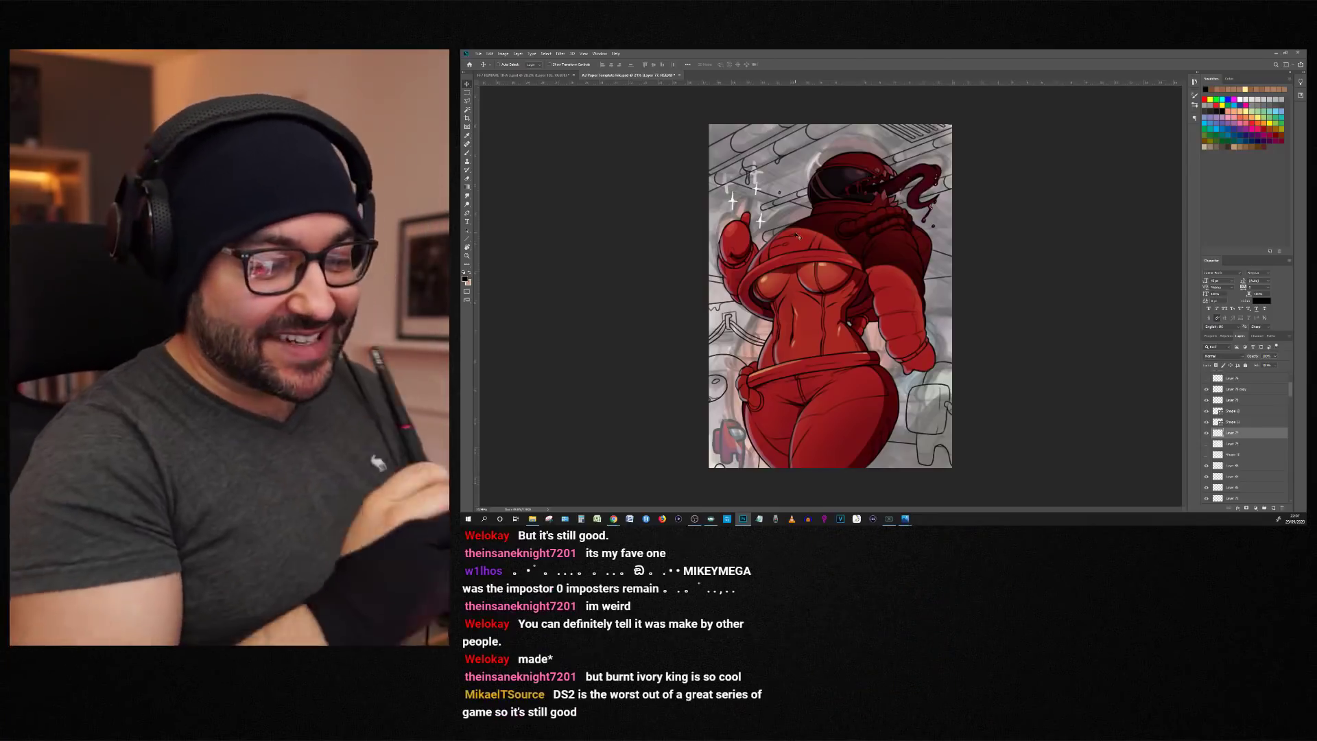
key(l)
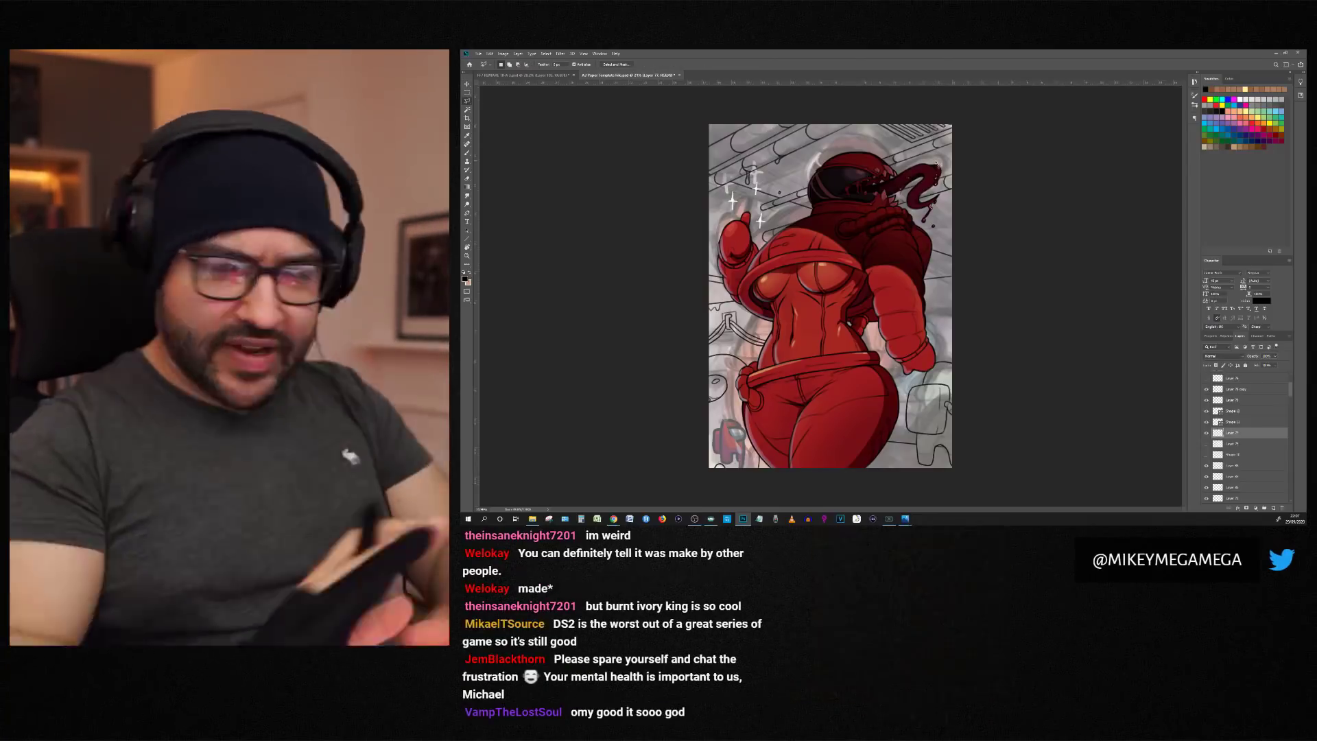
drag(958, 197, 961, 168)
scroll(694, 173, down, 5)
key(ctrl+plus)
key(b)
key(ctrl+minus)
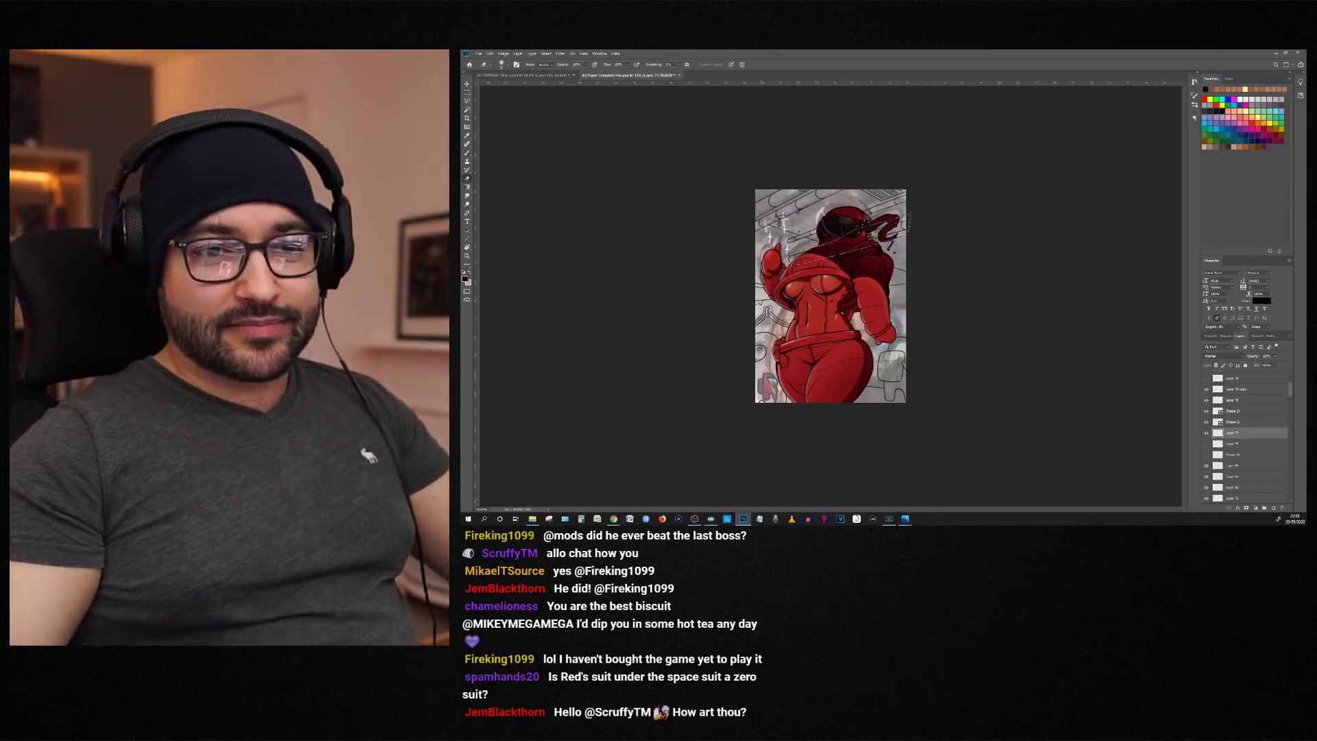
key(ctrl+plus)
key(m)
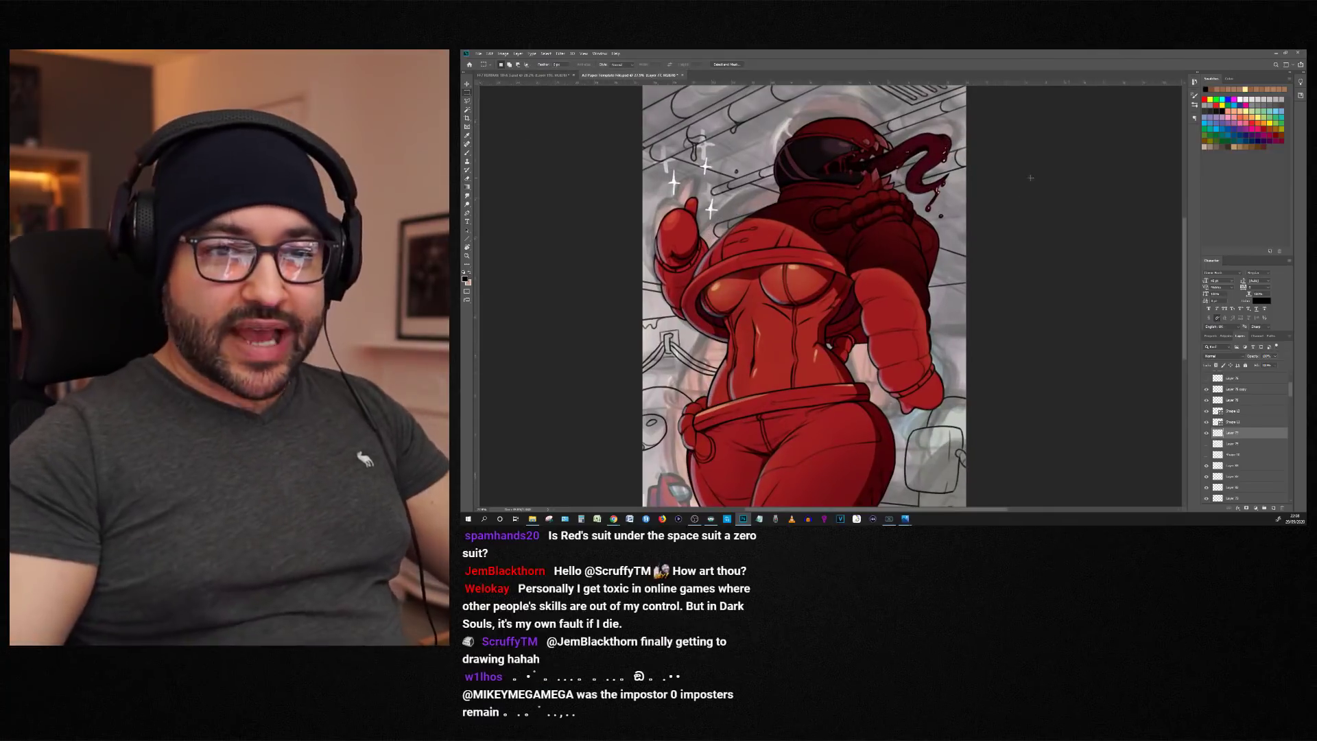
Step: Enlarge the layer list, outline the pipe lines beside the helmet on Layer 71 copy with a polygonal selection, and clear the selection
key(v)
scroll(1245, 439, down, 3)
drag(1245, 332, 1245, 291)
scroll(804, 186, down, 2)
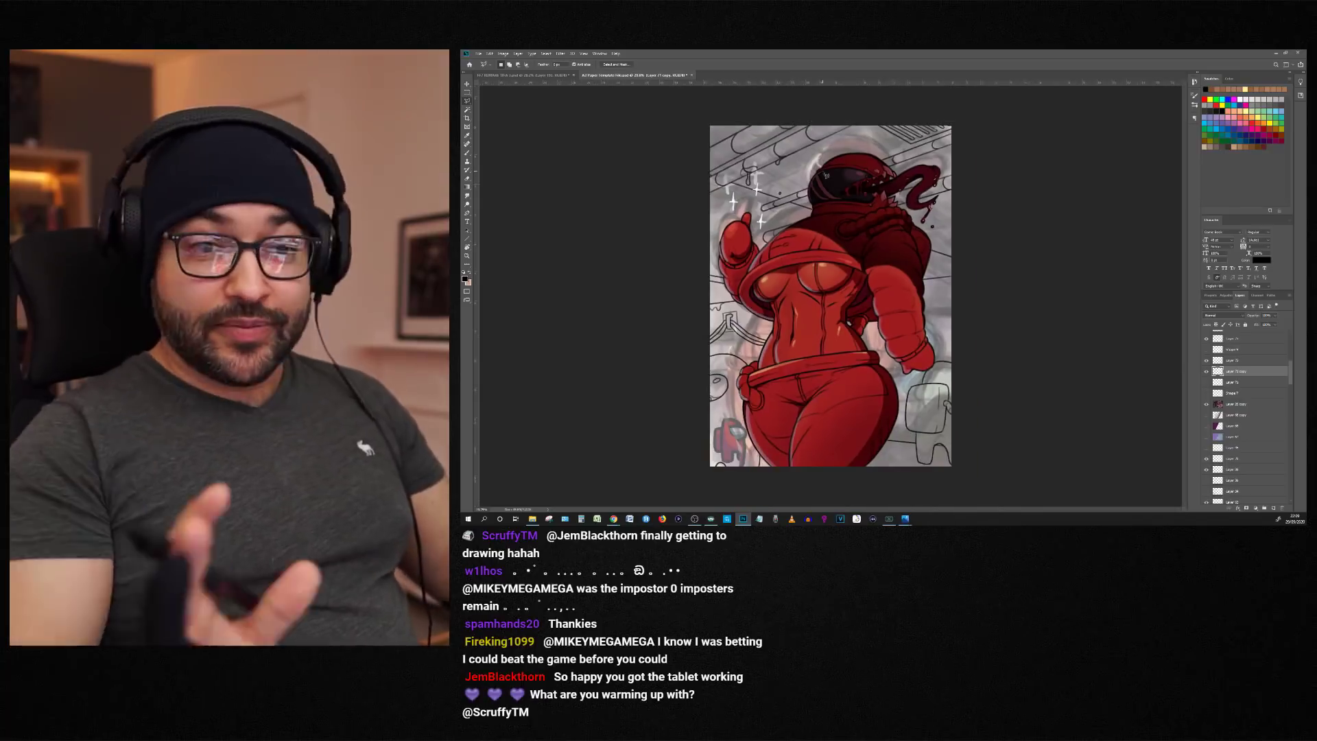
click(963, 165)
click(848, 199)
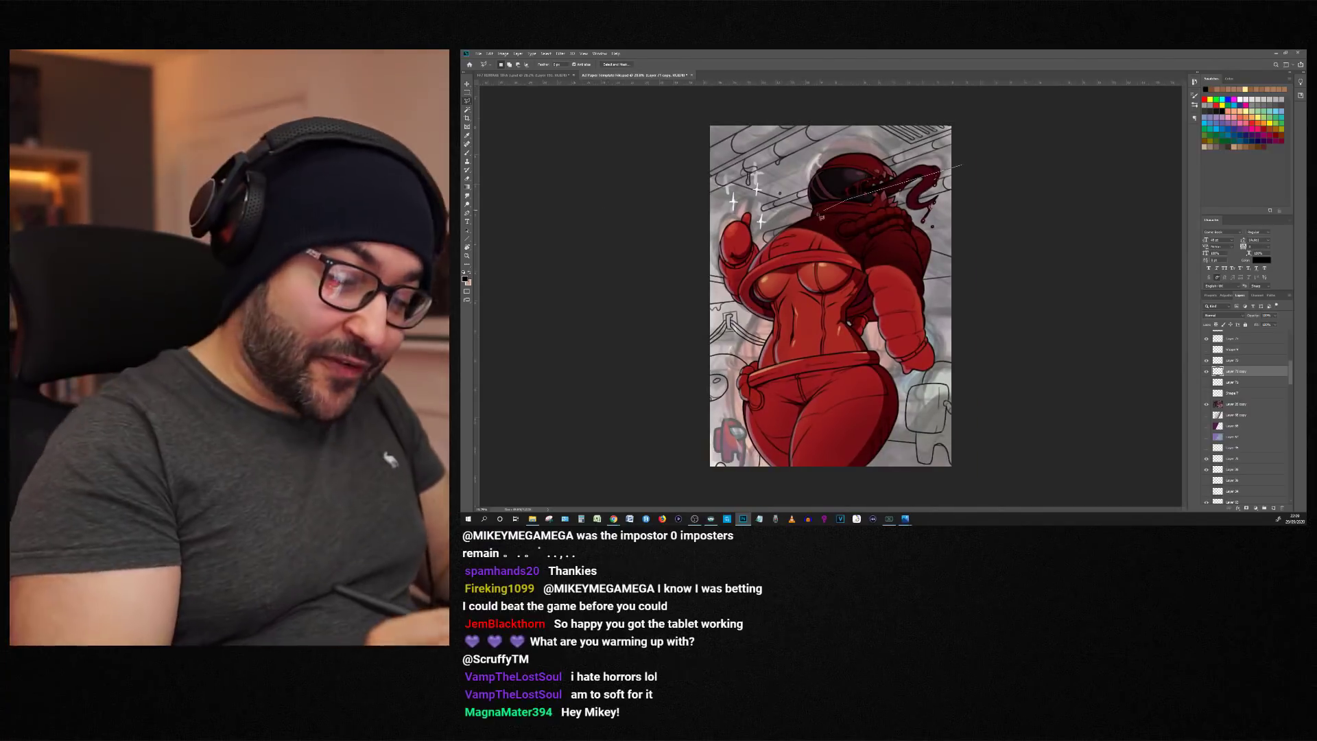
key(ctrl+d)
Step: Add a new layer for the background ink, work on the lines with the canvas turned sideways, and restore the upright view
key(b)
scroll(831, 296, up, 1)
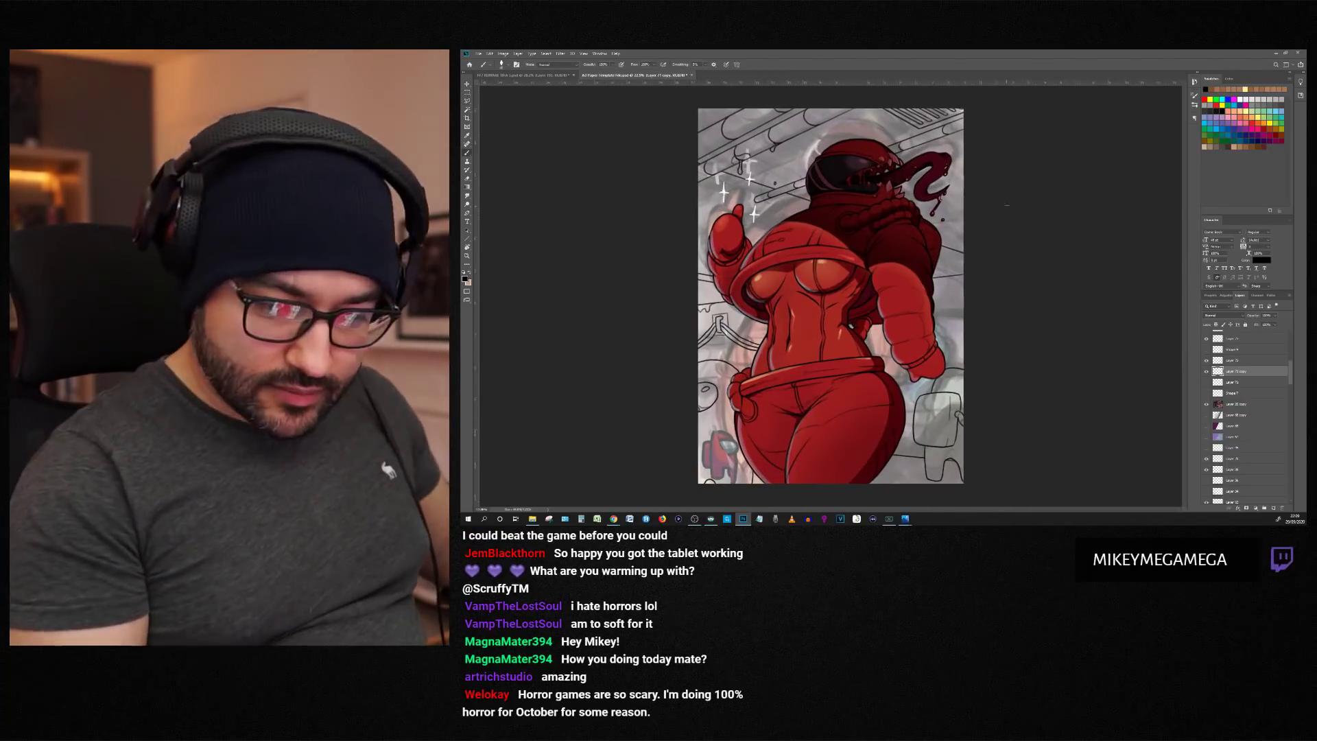
scroll(1009, 206, down, 5)
scroll(896, 185, up, 5)
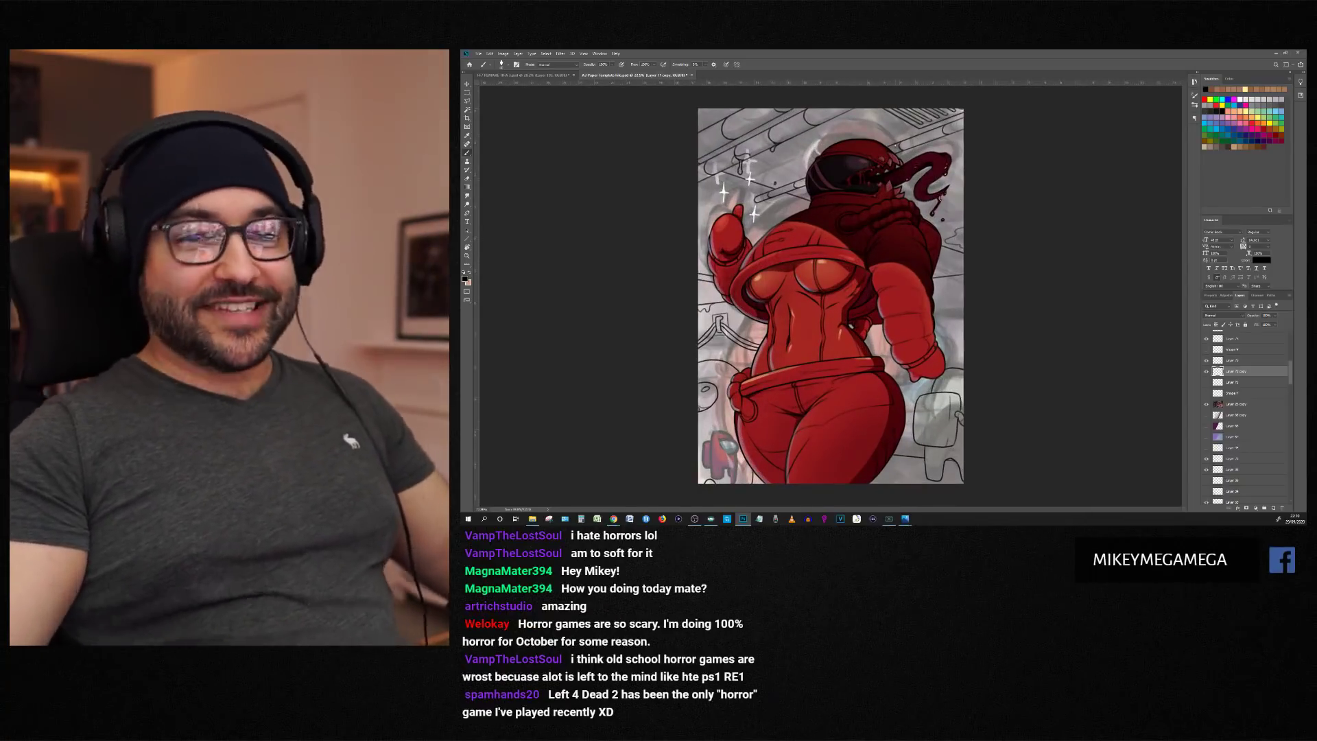
scroll(869, 149, up, 4)
key(r)
drag(869, 149, 982, 279)
key(r)
mouse_move(1039, 186)
mouse_down()
mouse_move(1024, 162)
mouse_move(1044, 195)
mouse_up()
key(b)
key(ctrl+shift+n)
scroll(880, 101, down, 1)
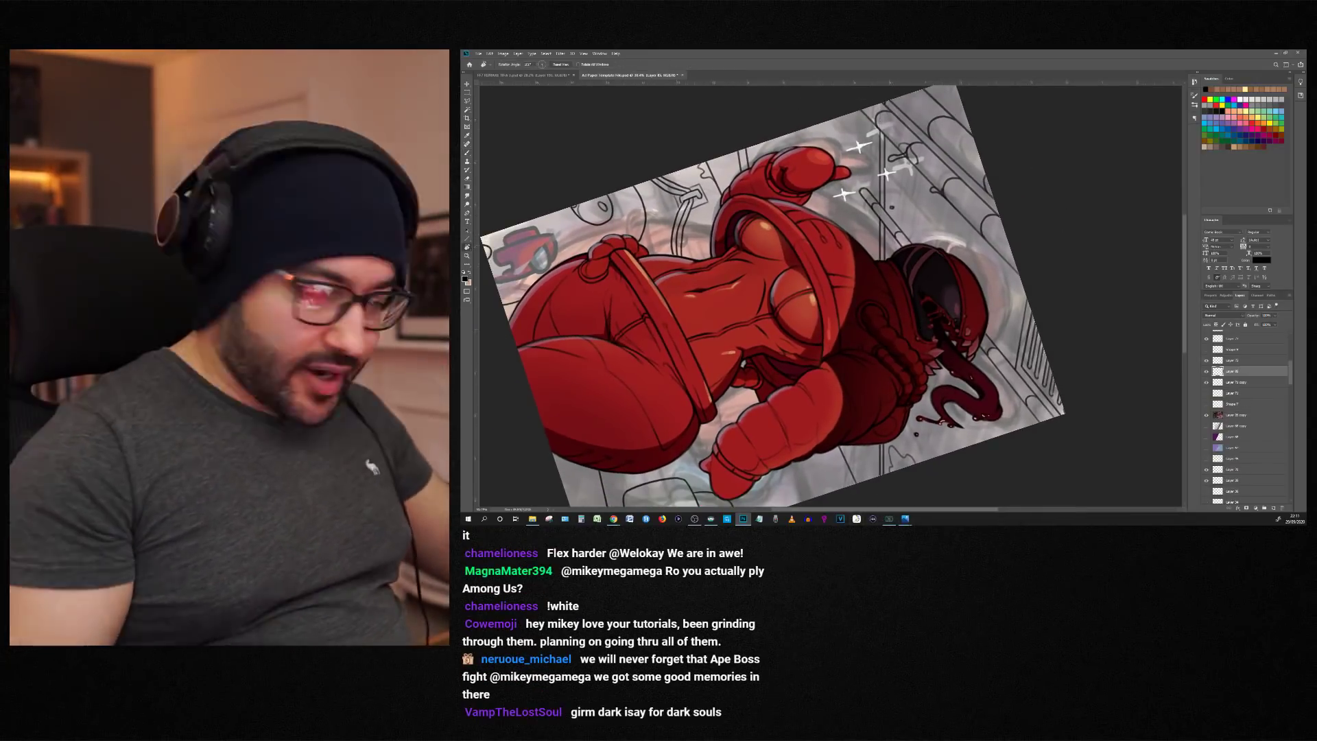
key(r)
key(Escape)
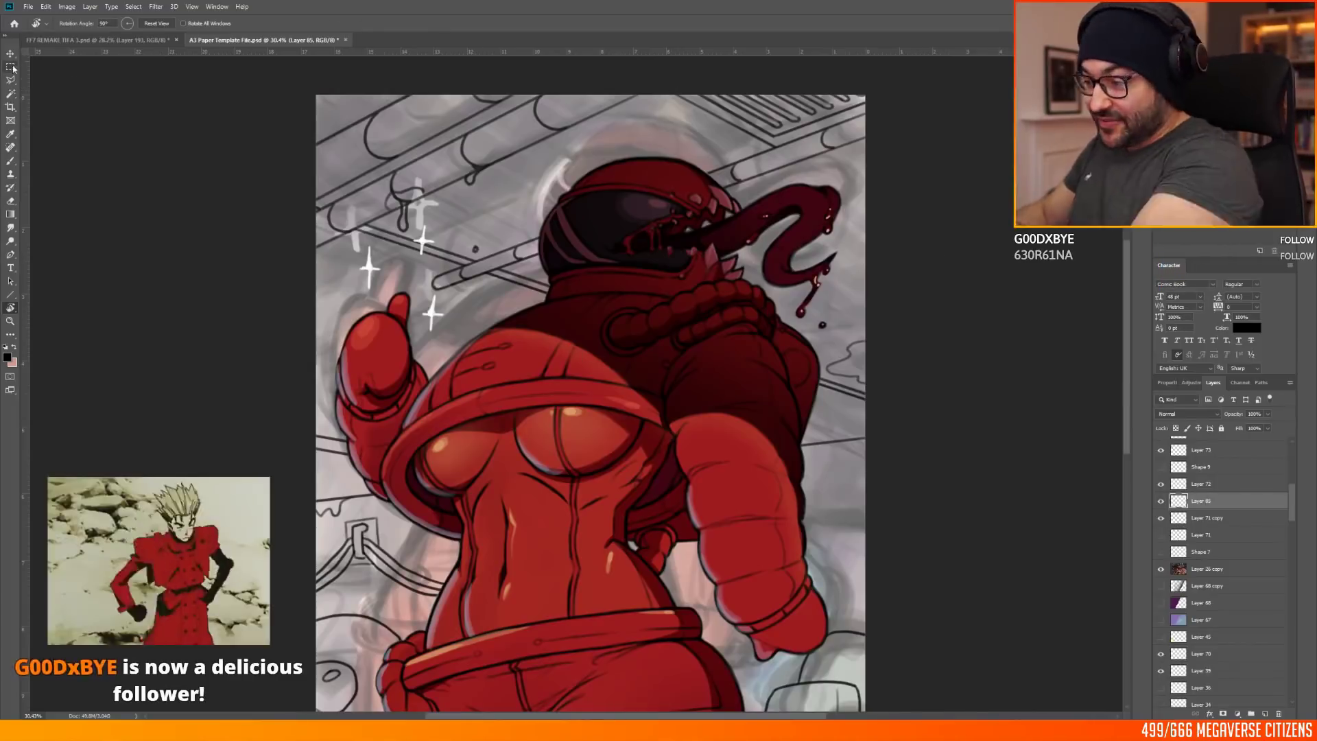
Step: Make Layer 71 copy active from its wall line beside the lowered forearm and return to the brush
click(10, 66)
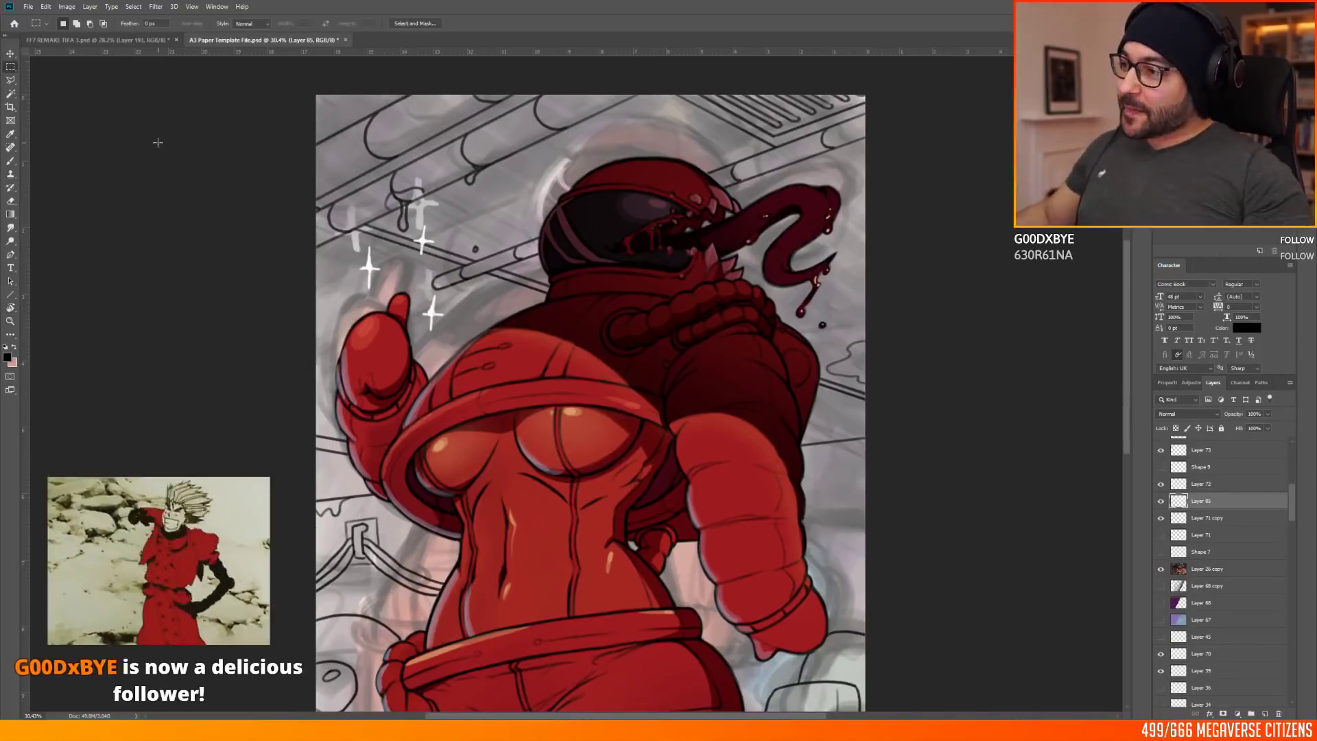
key(b)
scroll(864, 274, down, 5)
scroll(768, 351, up, 5)
scroll(768, 351, down, 2)
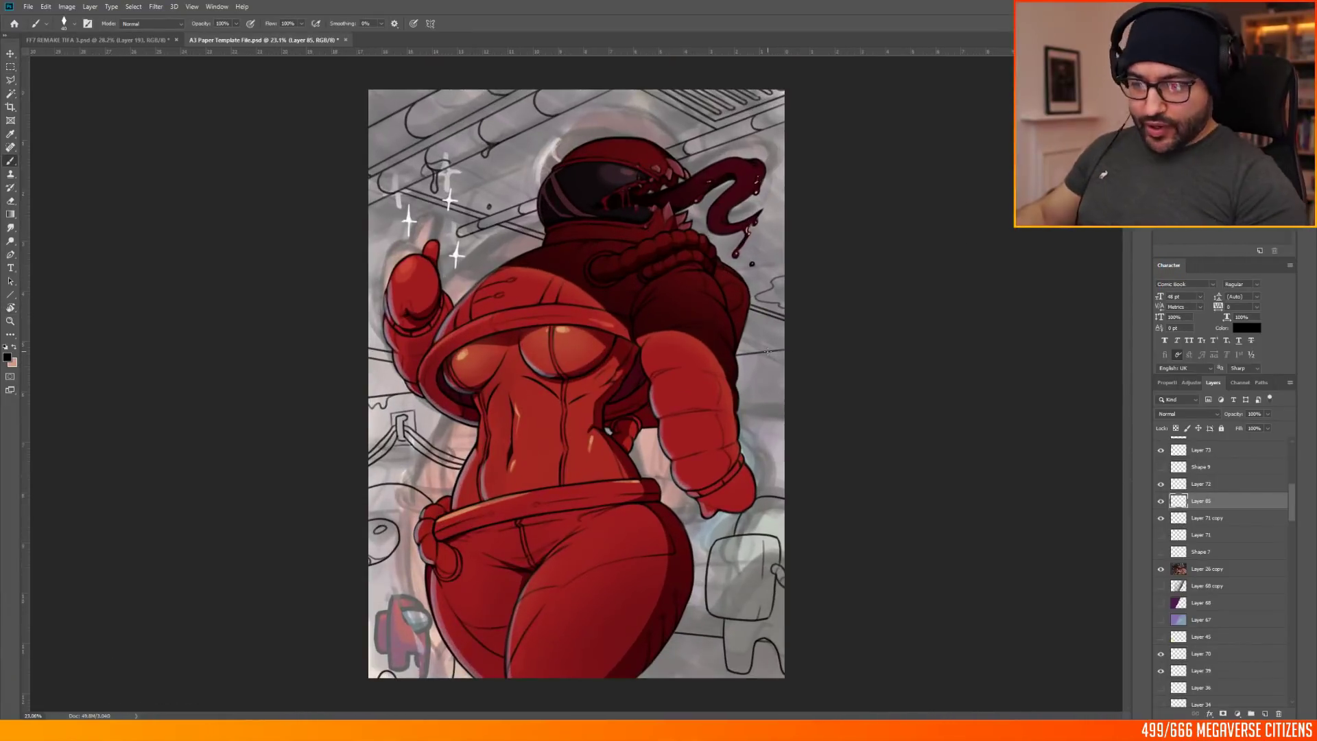
ctrl+click(773, 355)
scroll(768, 352, down, 7)
scroll(562, 295, up, 5)
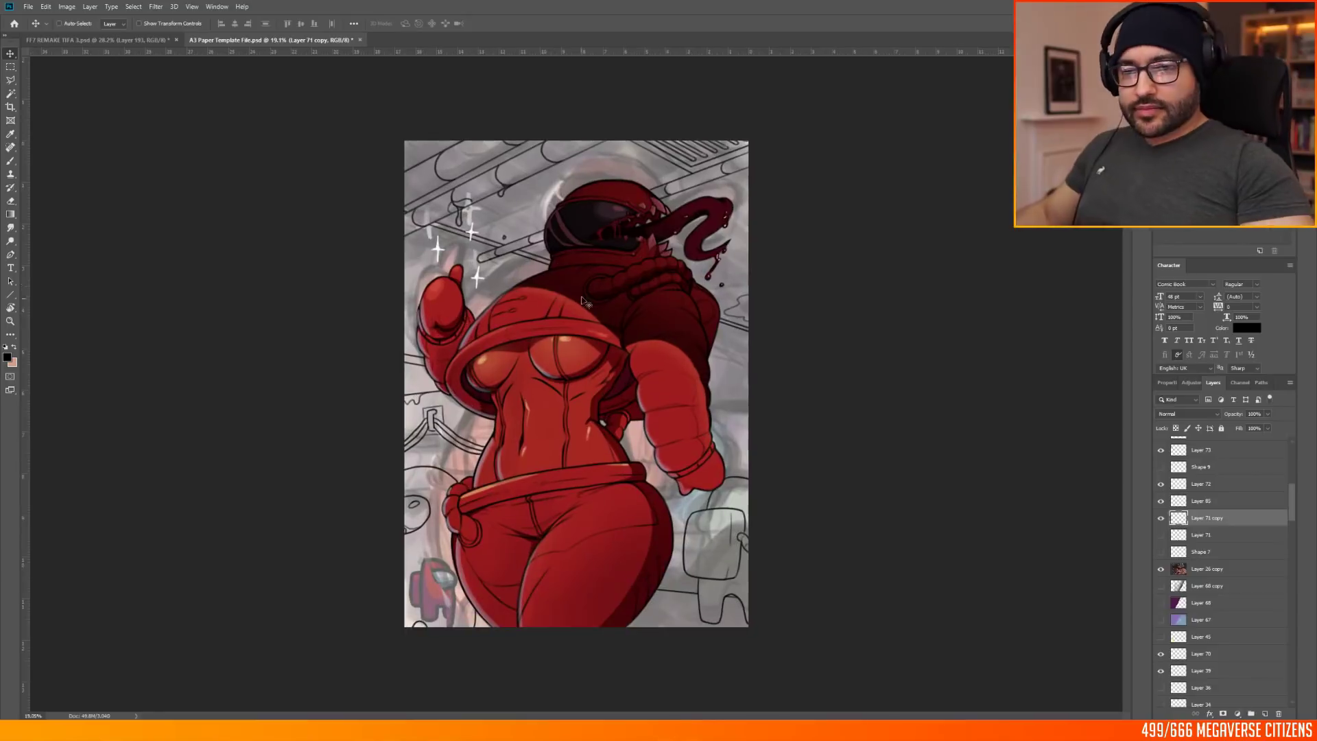
scroll(736, 280, up, 2)
scroll(735, 280, down, 3)
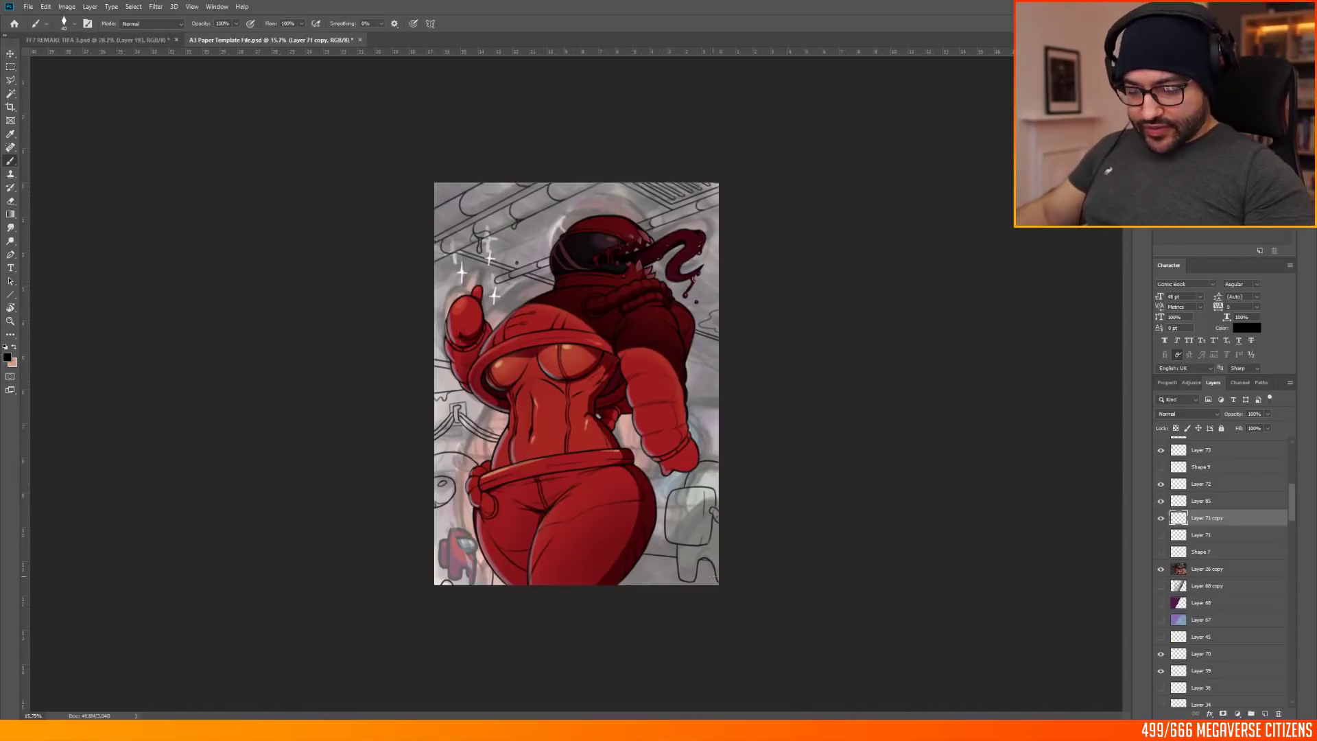
Step: Switch to the freehand Lasso tool and duplicate the background ink as Layer 84 copy
right_click(10, 80)
click(55, 80)
scroll(1285, 519, up, 3)
shift+click(1209, 540)
key(ctrl+j)
right_click(1208, 541)
click(1219, 427)
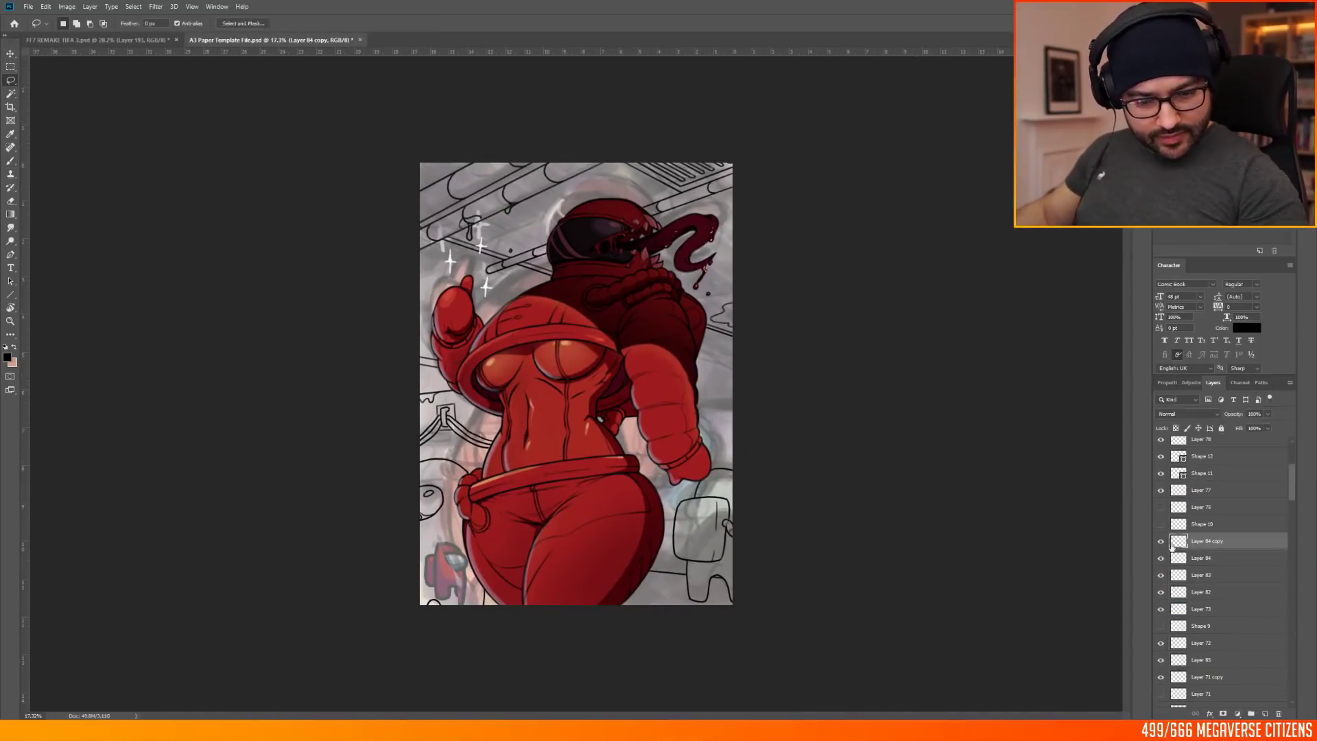
Step: Fill a new layer beneath the background ink with a flat grey-brown colour
click(1216, 557)
click(714, 229)
key(m)
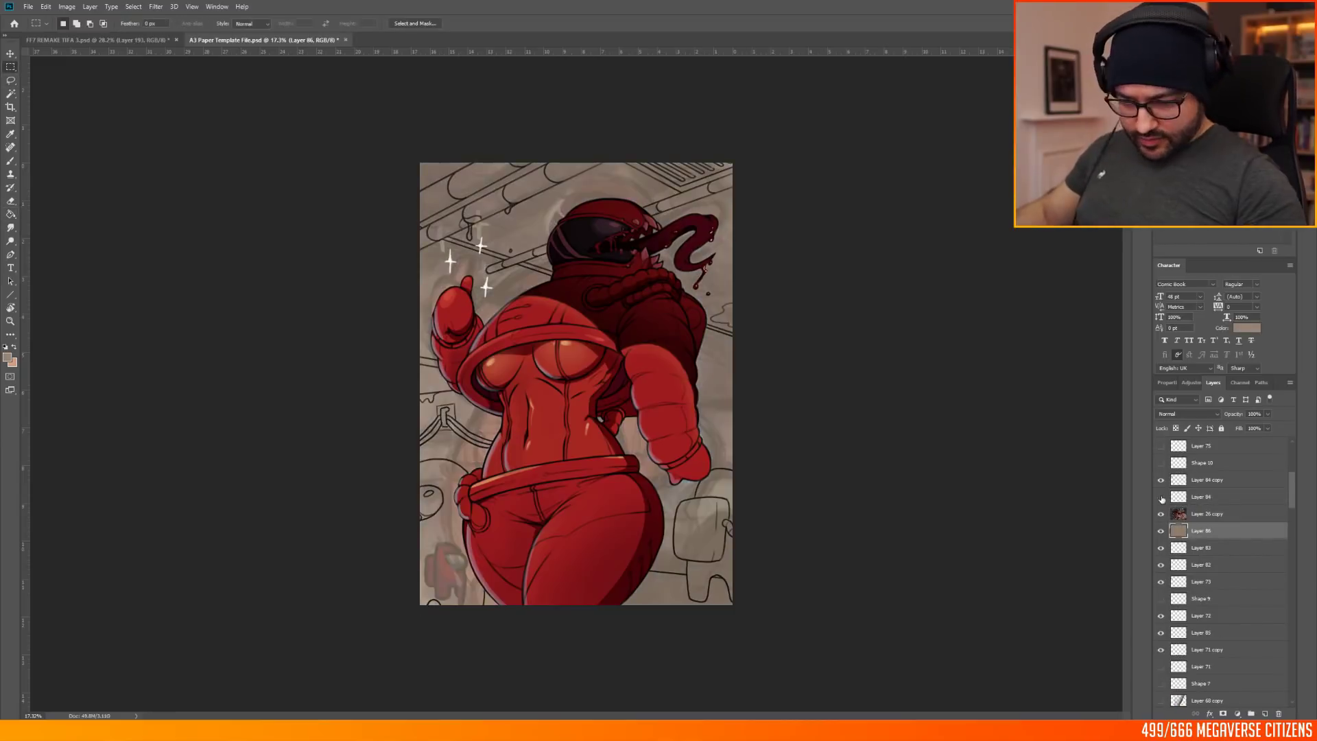
Step: Merge the stacked background line layers into one ink layer, keeping a hidden copy beneath it
scroll(1221, 617, up, 3)
click(1220, 650)
shift+click(1220, 517)
key(ctrl+e)
right_click(1214, 517)
click(1097, 212)
key(Return)
Step: Lasso the background ink from hip level down to the canvas's lower edge, delete it and deselect
key(ctrl+plus)
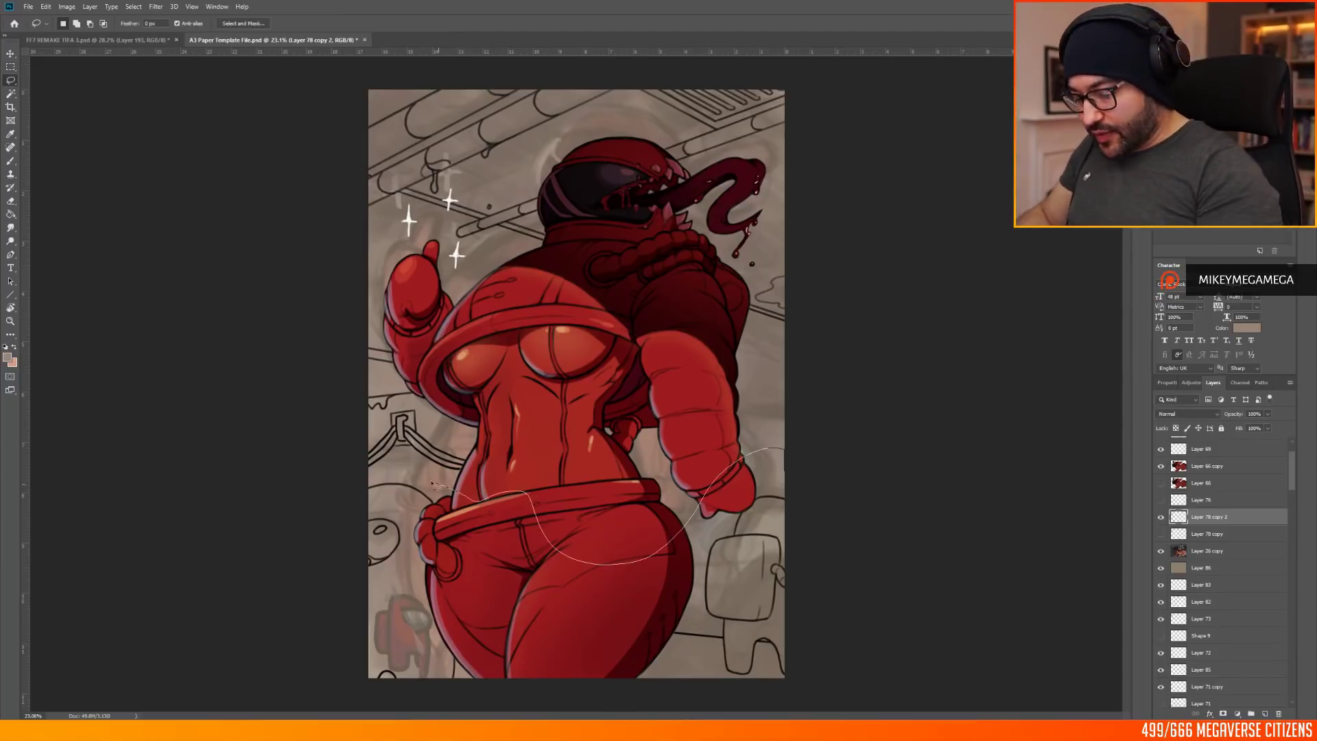
drag(432, 484, 789, 481)
key(Delete)
key(m)
click(109, 151)
scroll(542, 365, down, 5)
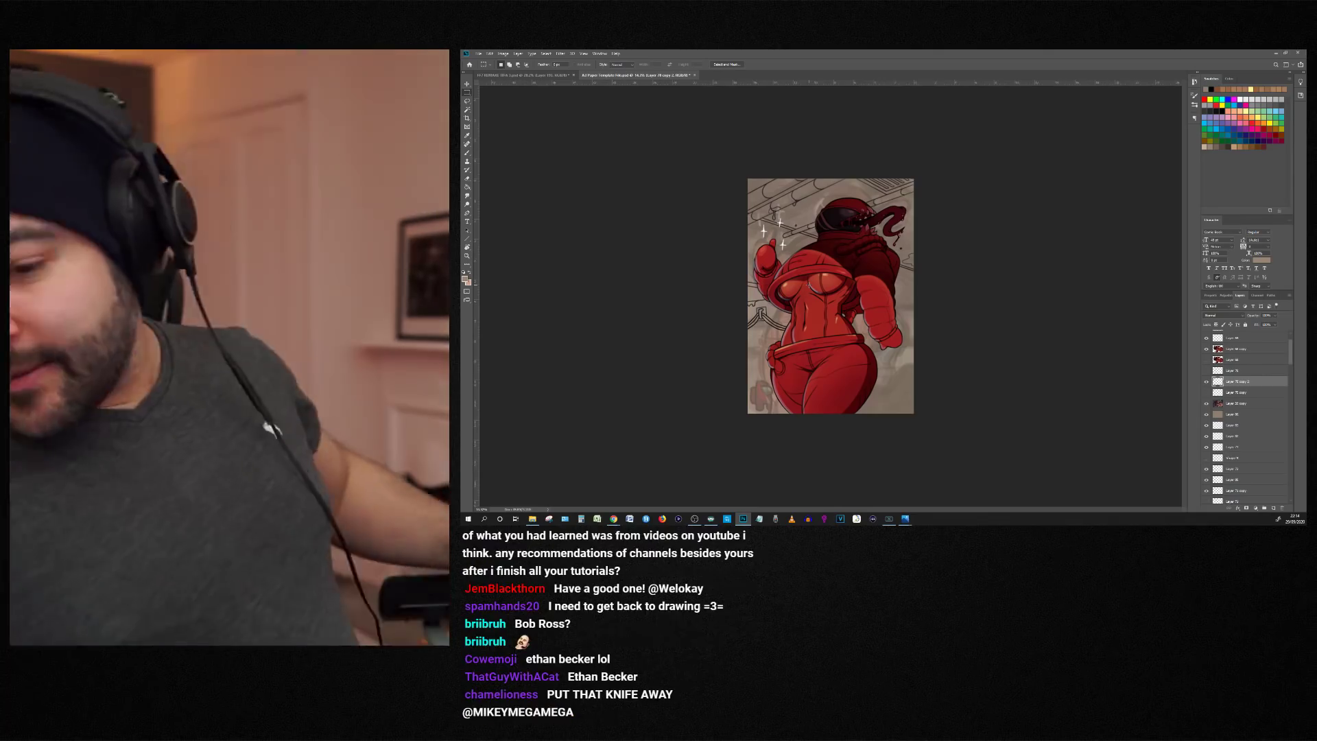
Step: Set the foreground colour to black and, on a new layer, ink curved shapes at the lower right and lower left of the canvas
key(ctrl+0)
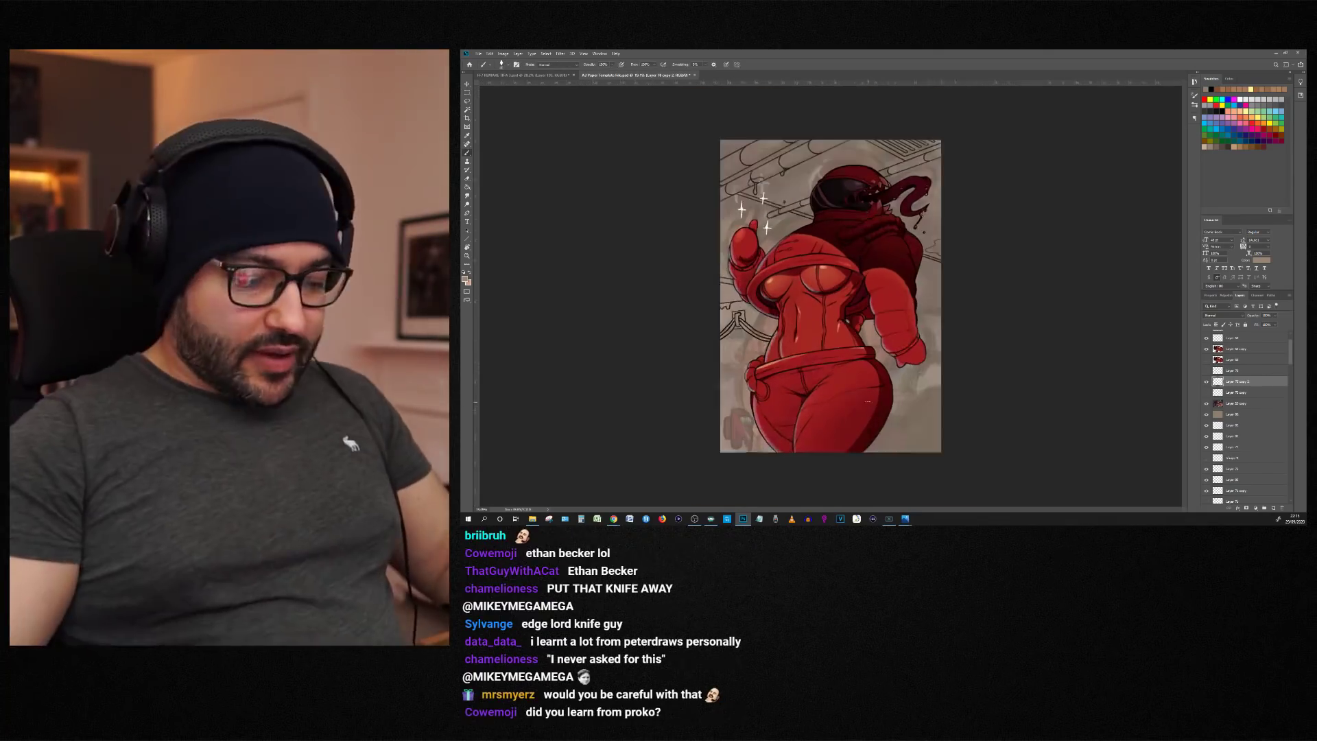
scroll(970, 375, up, 3)
scroll(970, 375, down, 3)
scroll(970, 375, up, 2)
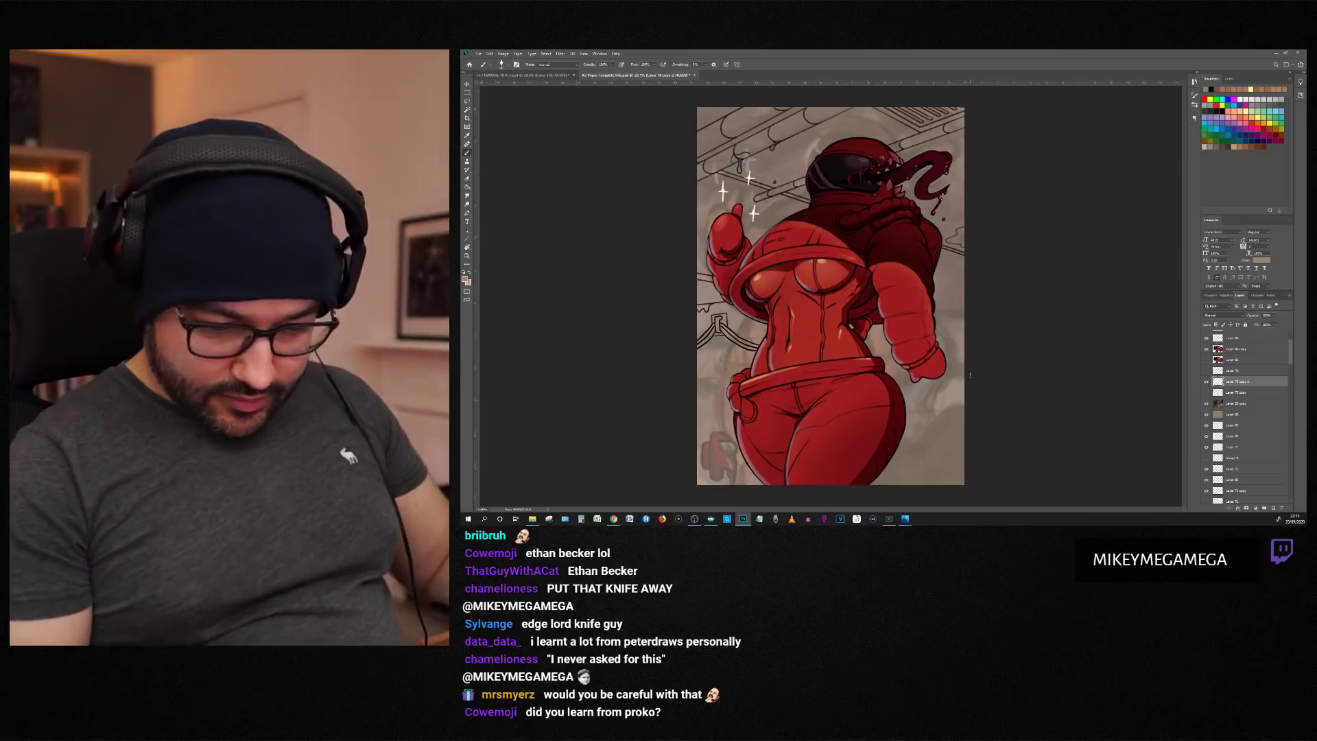
click(465, 280)
click(1061, 269)
click(1214, 182)
click(1274, 508)
drag(916, 484, 963, 389)
drag(697, 382, 732, 381)
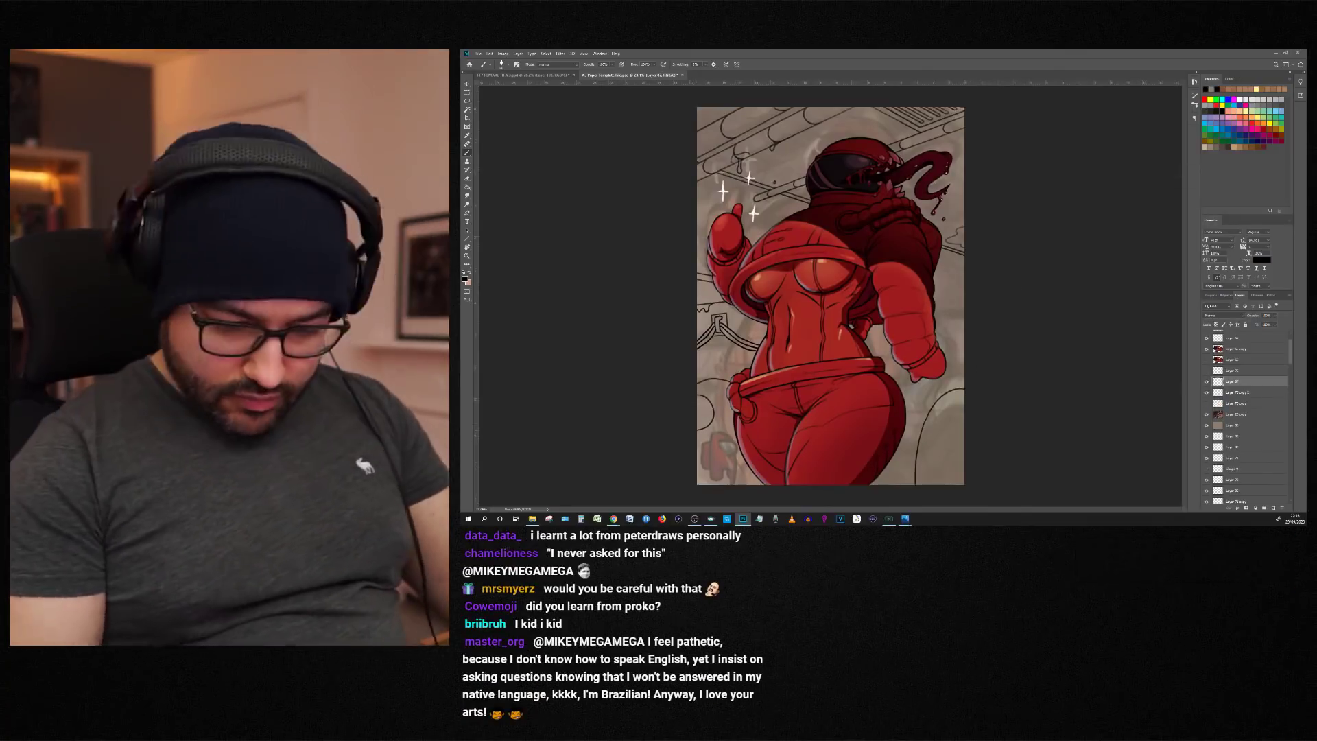
Step: Add another layer and ink a rounded crewmate shape in the lower right corner behind the figure's thigh
key(ctrl+shift+alt+n)
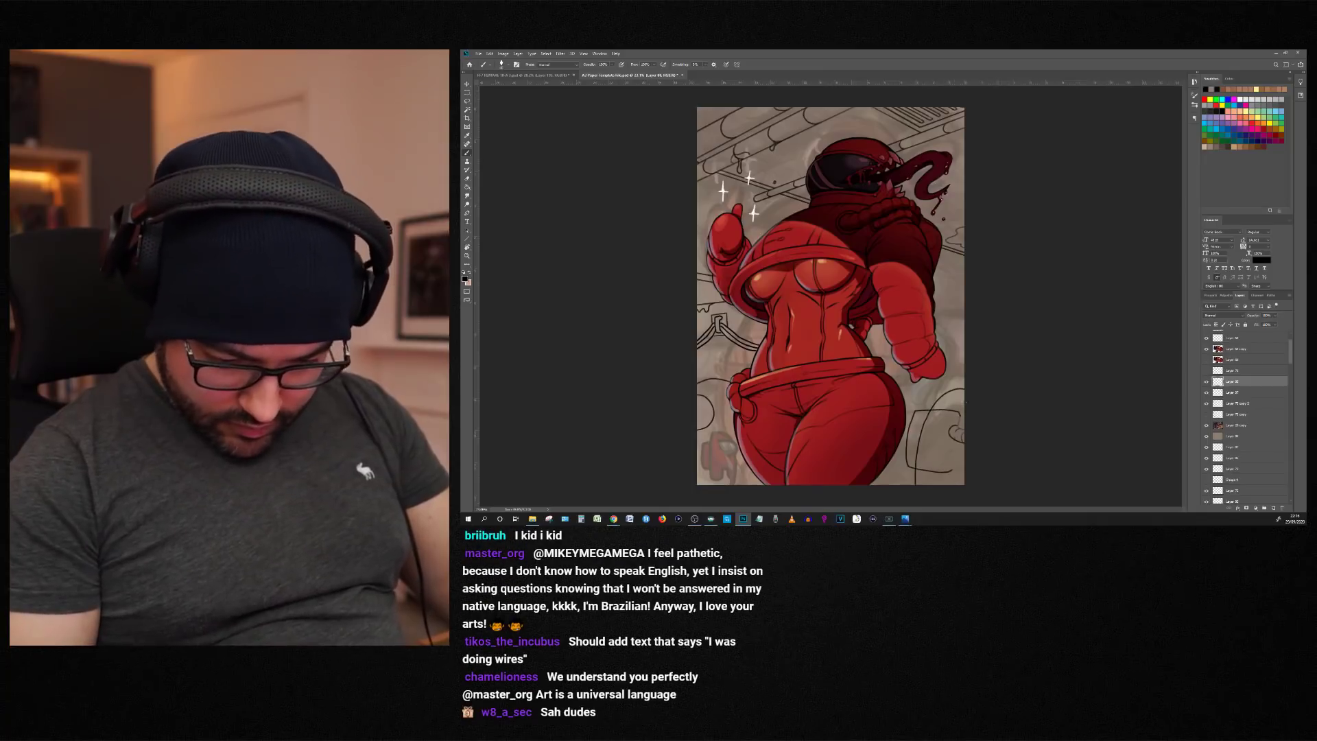
key(alt+[)
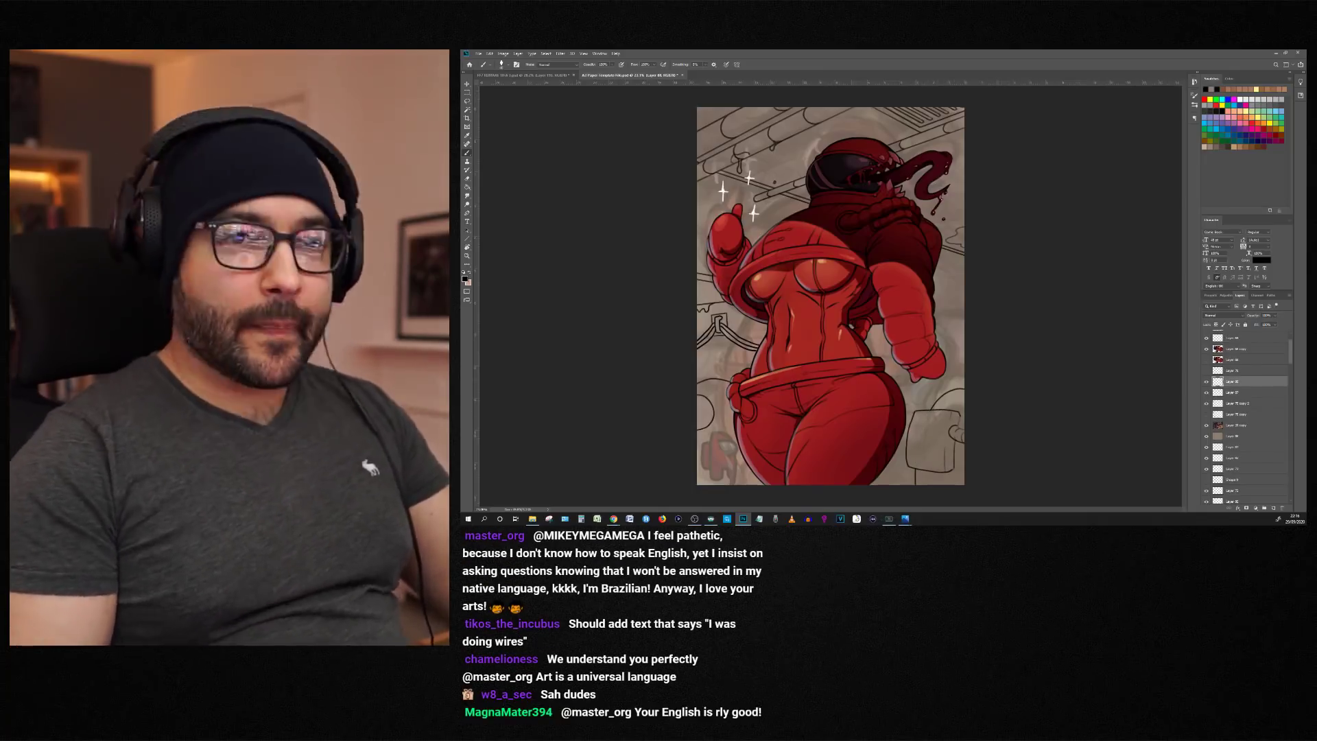
scroll(992, 353, up, 3)
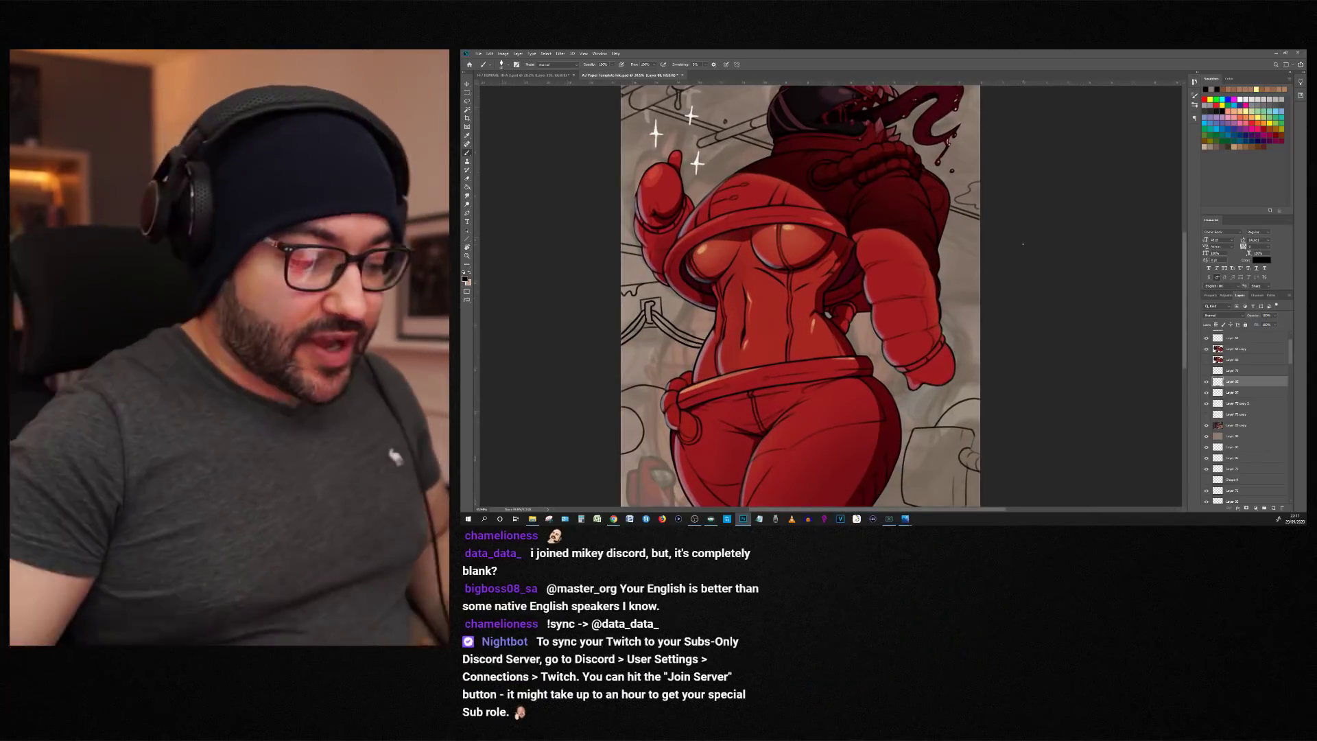
scroll(1023, 244, down, 1)
scroll(823, 258, down, 3)
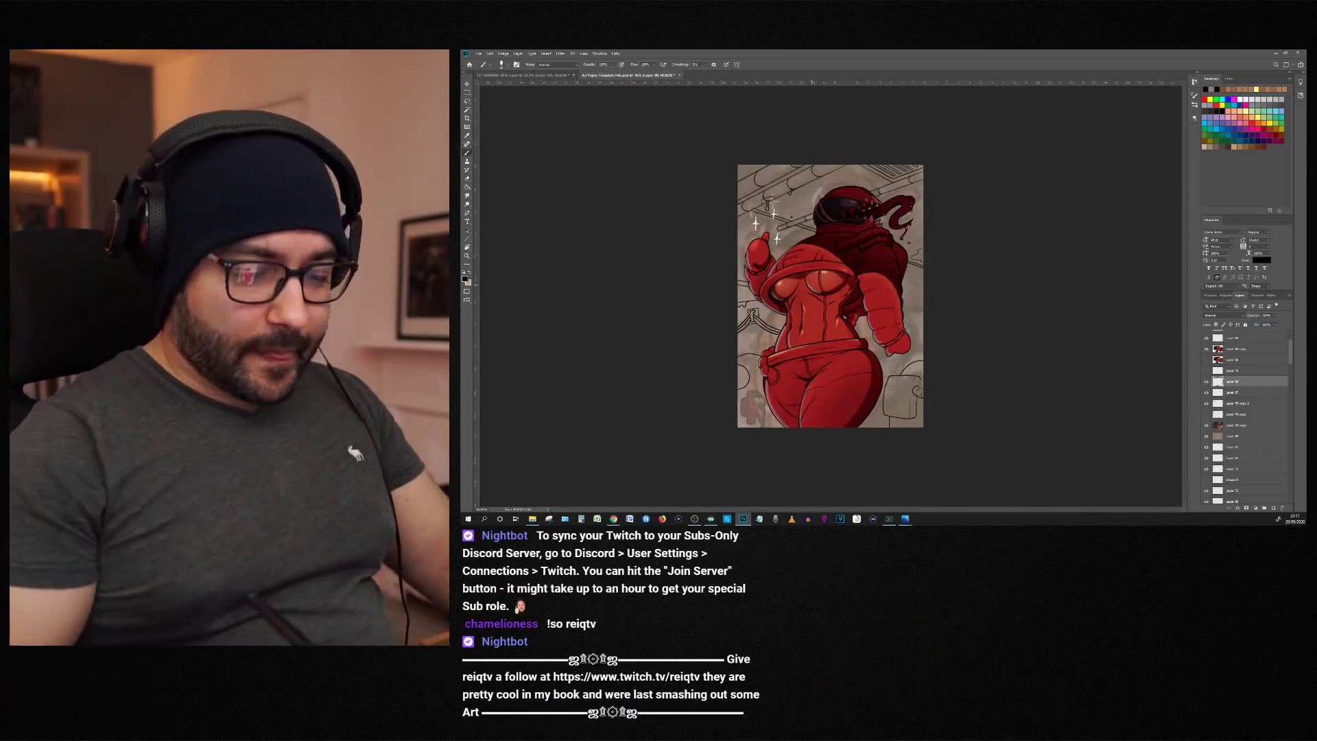
scroll(752, 316, up, 2)
scroll(752, 317, down, 1)
scroll(753, 316, up, 2)
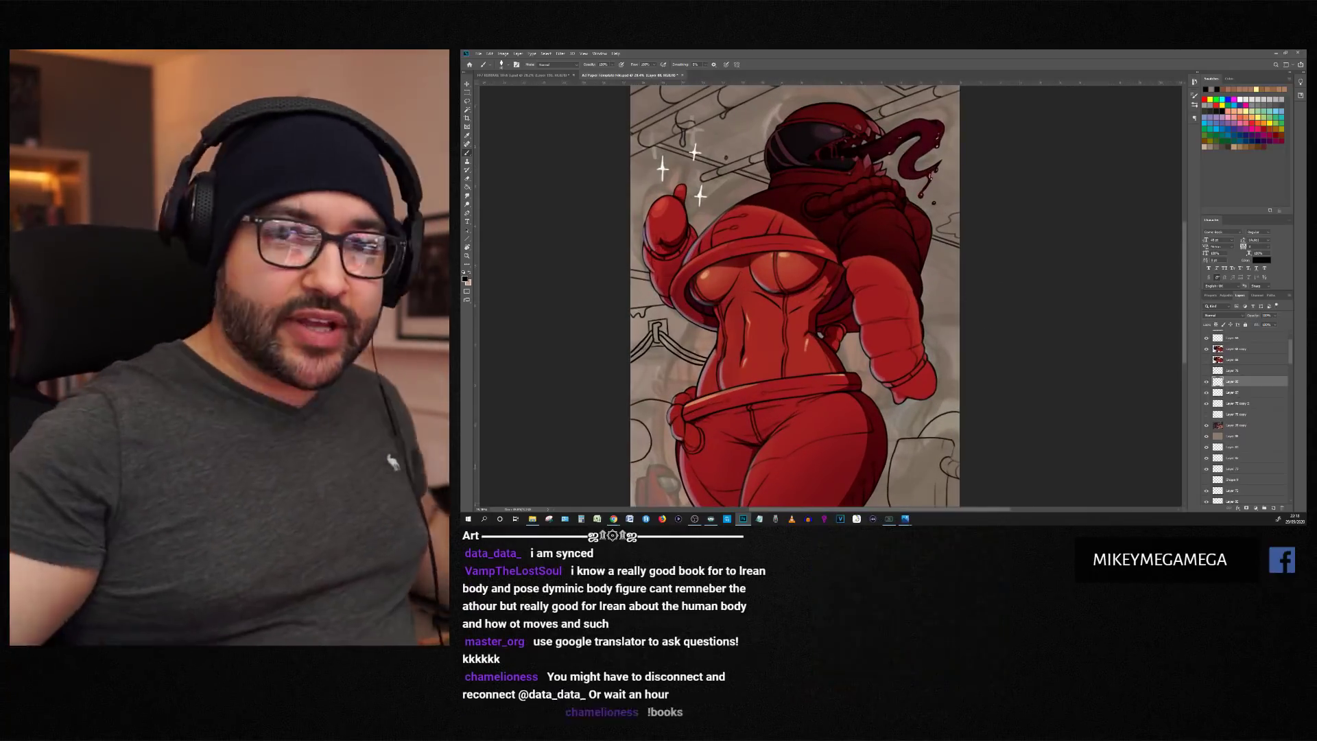
scroll(824, 295, down, 1)
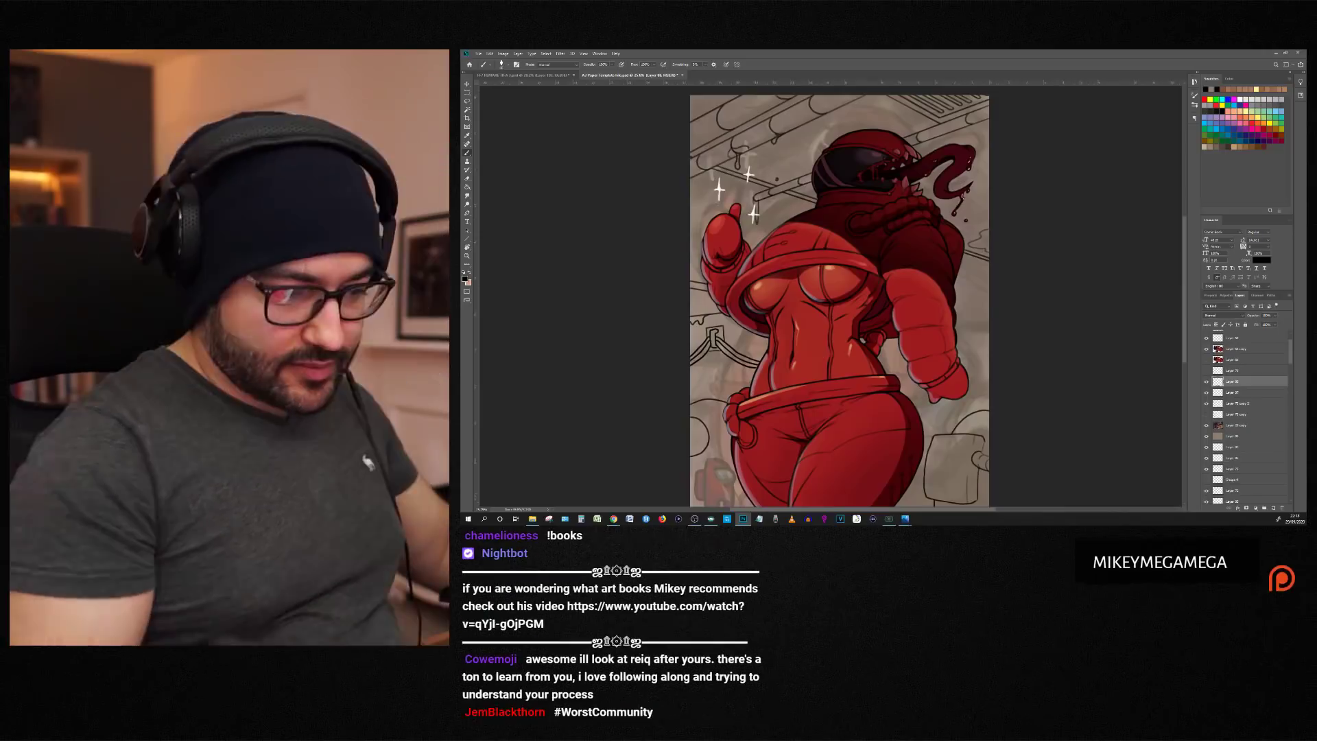
Step: Lasso the wall line beside the lowered forearm, adjust it with Free Transform and apply the change
scroll(1020, 369, down, 1)
key(r)
drag(906, 378, 875, 193)
click(490, 54)
click(508, 204)
key(l)
mouse_move(796, 203)
mouse_down()
mouse_move(793, 164)
mouse_move(799, 199)
mouse_move(932, 288)
mouse_up()
key(r)
key(l)
drag(974, 307, 1002, 355)
key(ctrl+t)
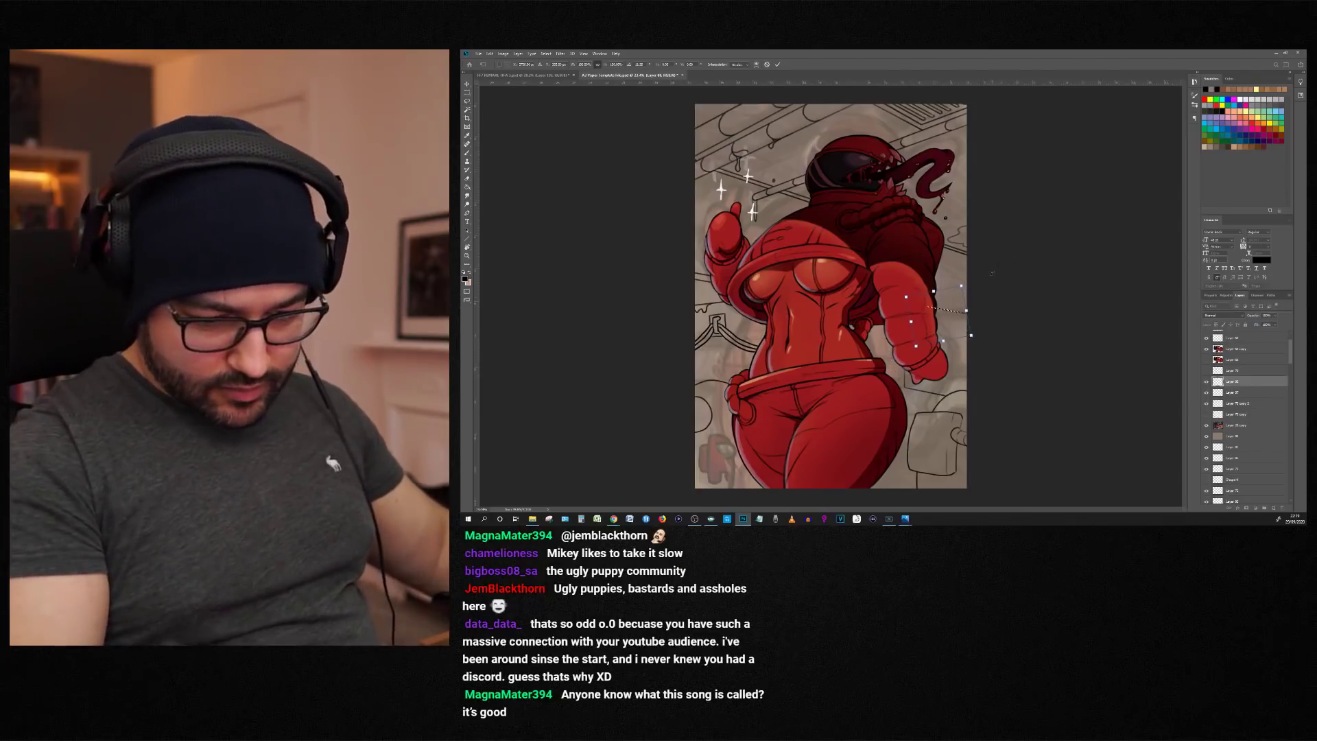
key(Return)
Step: Lasso the line area beside the lowered glove, transform it and deselect
key(l)
click(490, 54)
mouse_move(979, 343)
mouse_down()
mouse_move(980, 407)
mouse_move(961, 362)
mouse_up()
click(508, 204)
key(m)
key(ctrl+d)
scroll(831, 297, down, 3)
scroll(831, 297, up, 2)
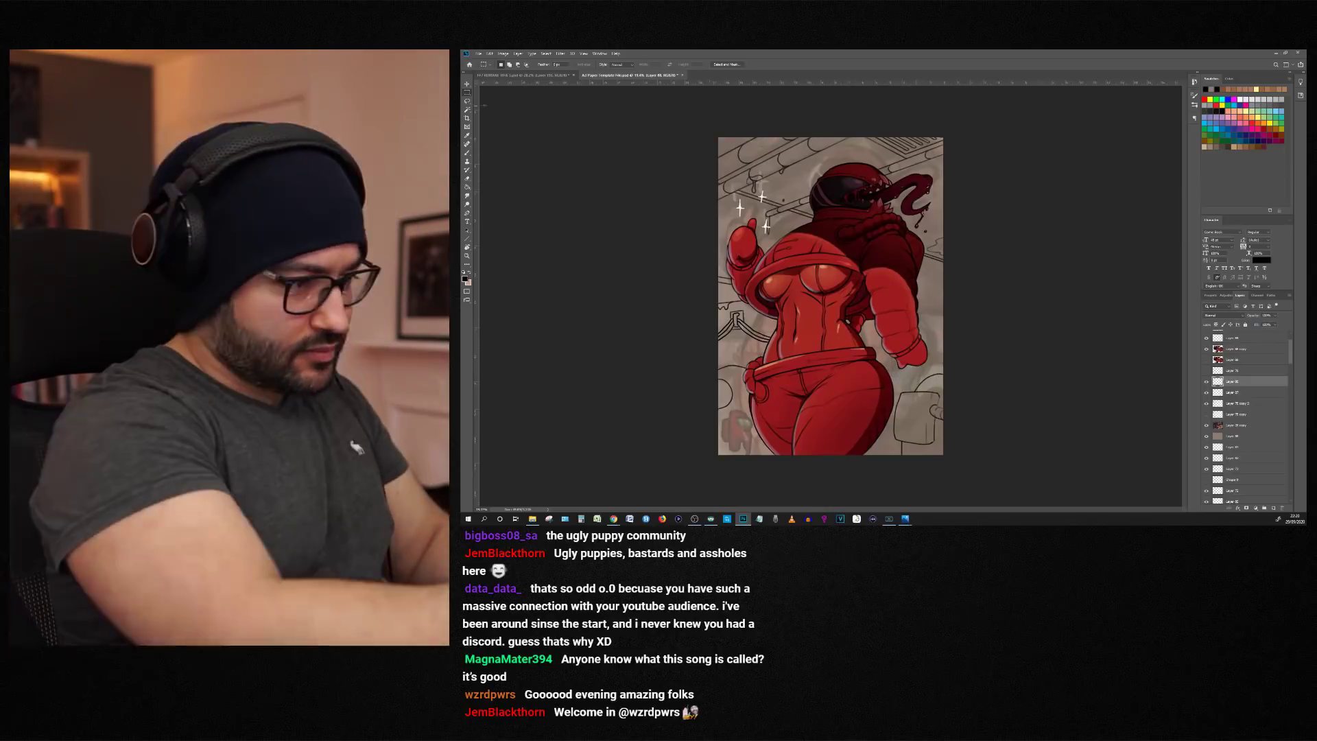
Step: Return to the merged background ink layer and free transform the lassoed lines beside the raised forearm
key(b)
scroll(830, 296, up, 3)
scroll(830, 297, down, 4)
scroll(830, 296, up, 2)
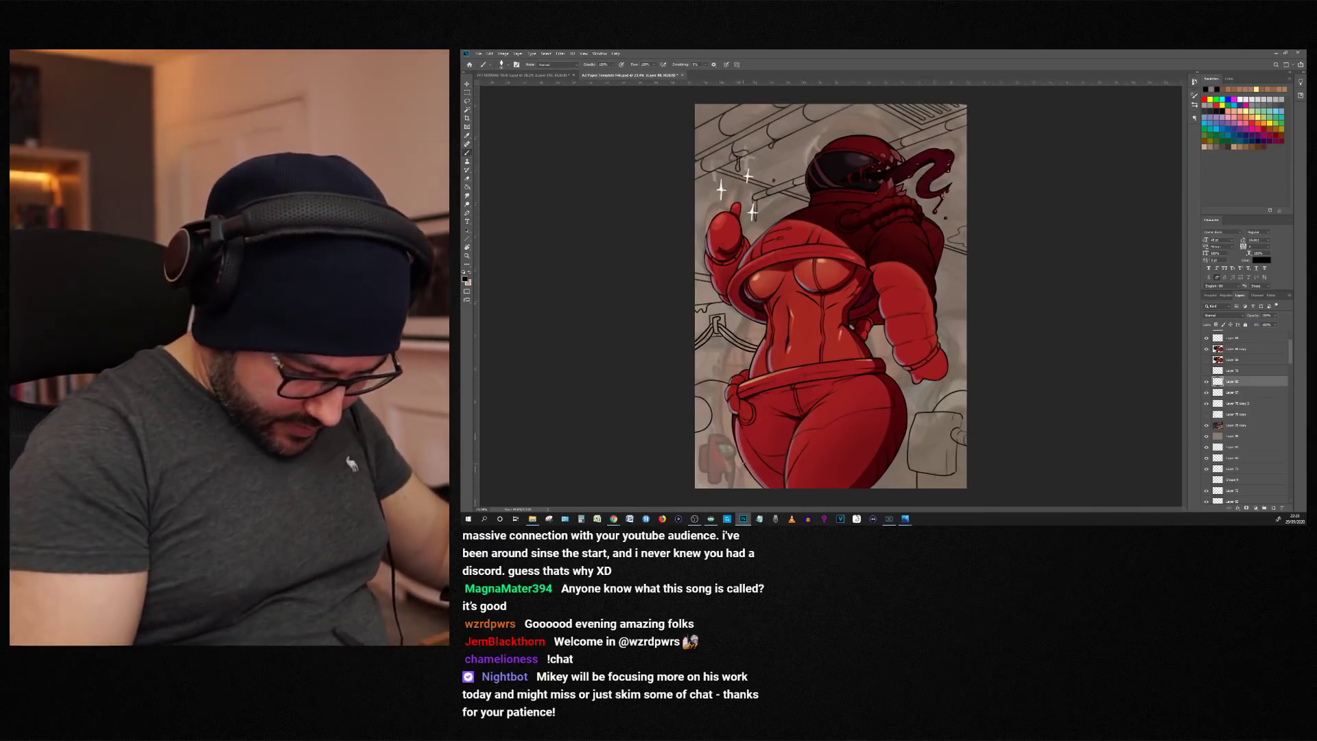
key(ctrl+minus)
key(ctrl+plus)
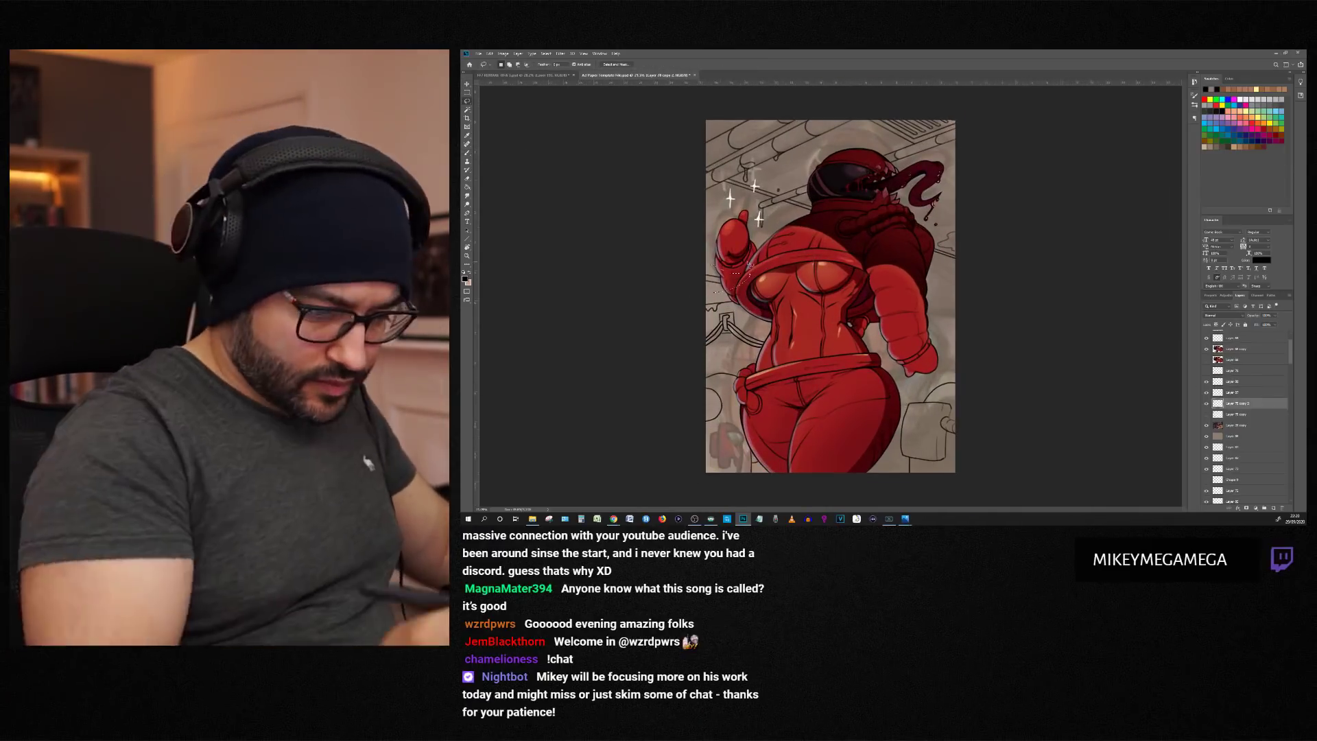
key(ctrl+t)
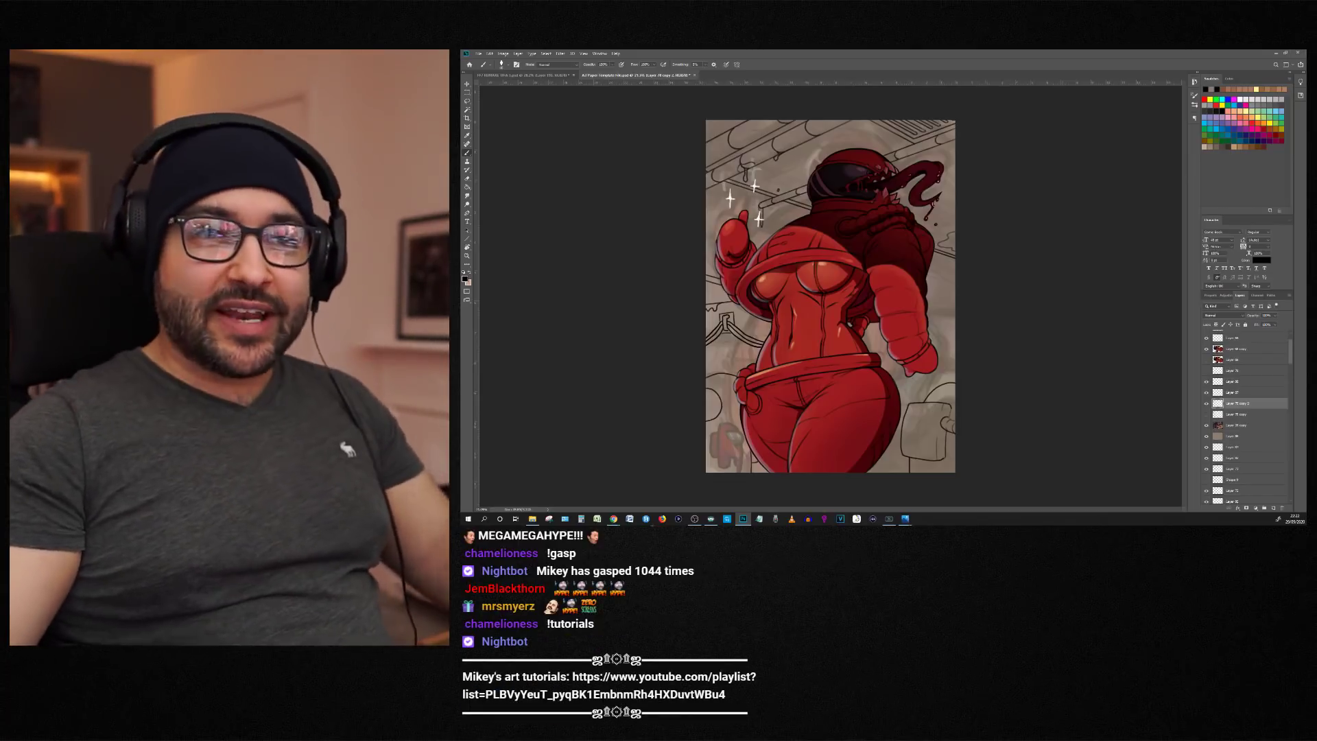
Step: Hide the painted sketch layer and outline the wall area above the floor diagonal with a polygonal lasso selection
scroll(796, 328, up, 2)
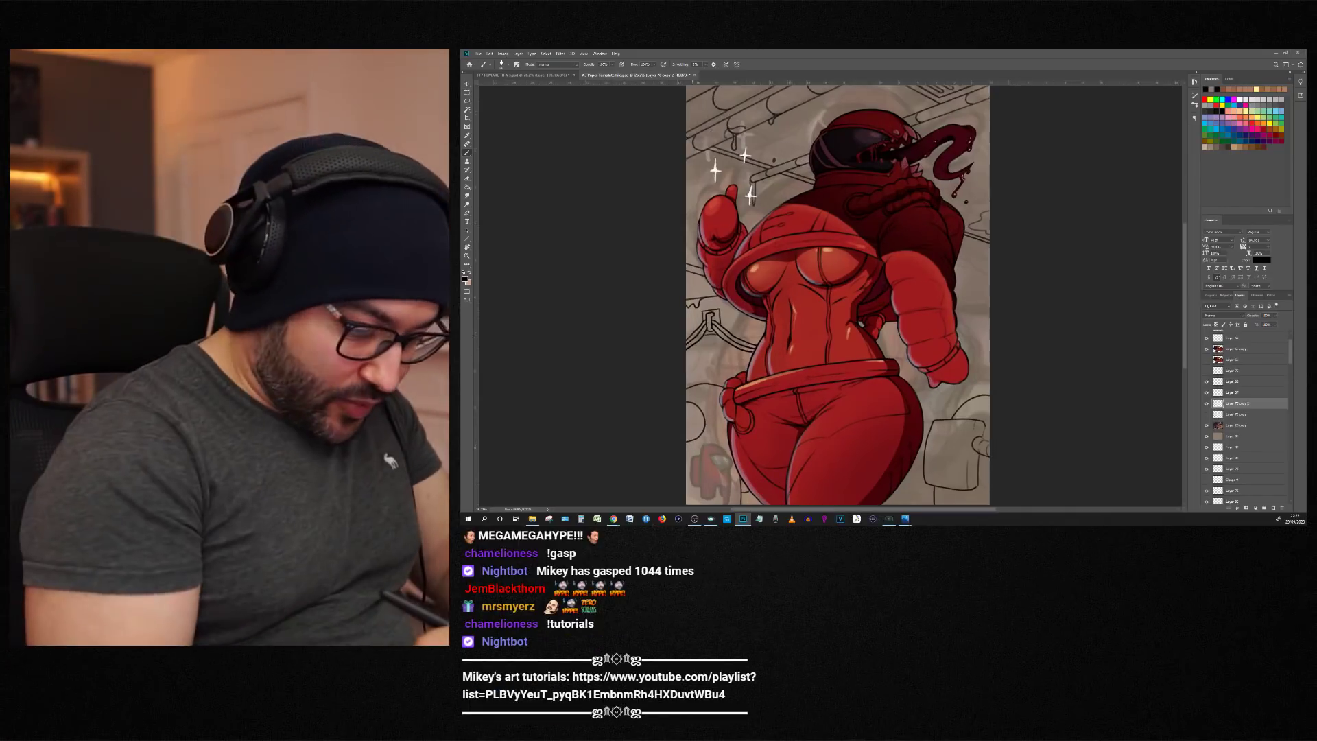
scroll(824, 316, down, 8)
scroll(823, 315, up, 5)
click(1206, 425)
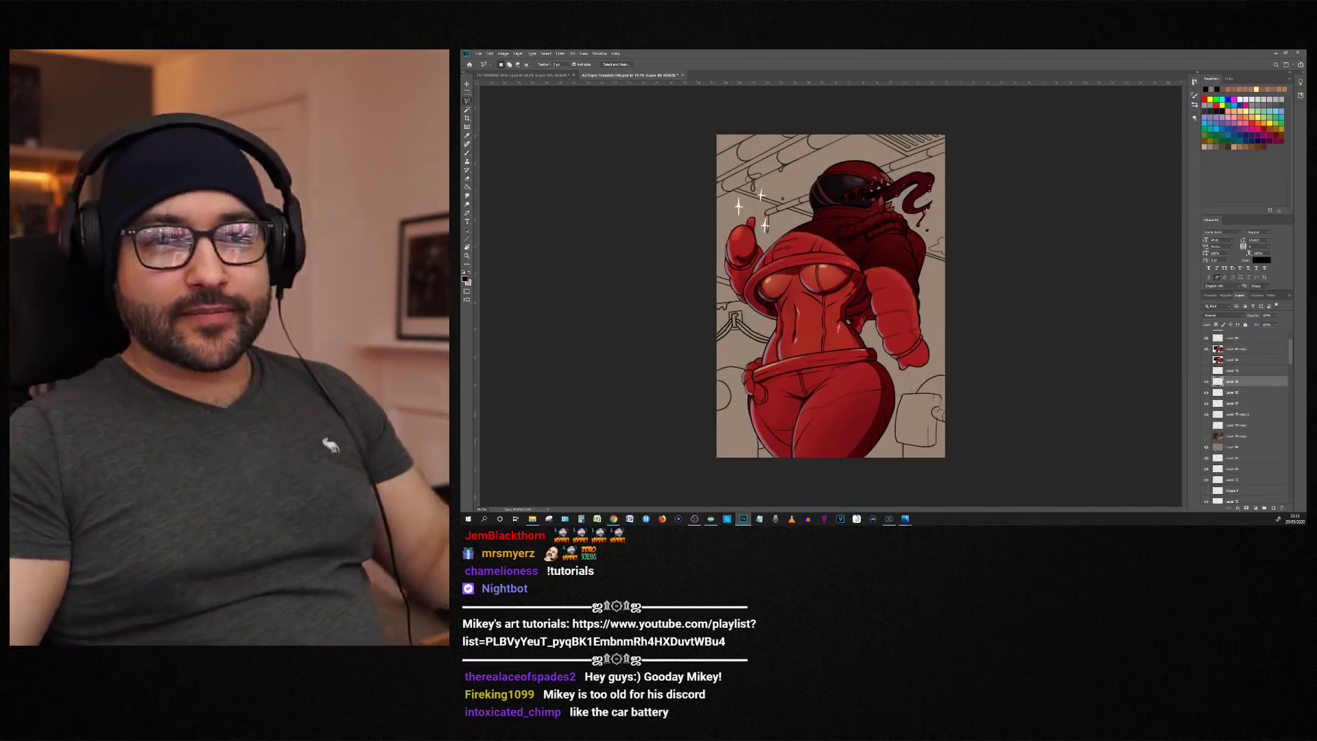
click(962, 427)
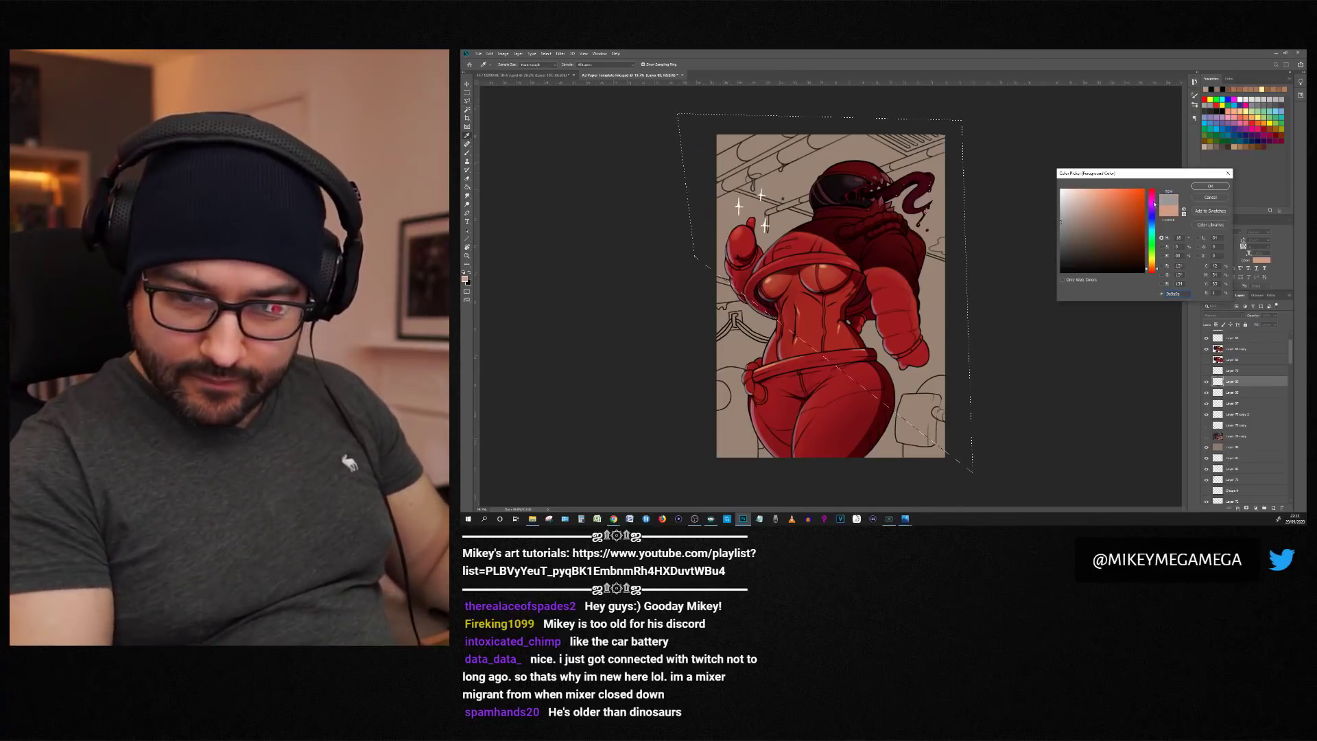
Step: Fill the selected wall area with a black-to-grey gradient lightening toward the upper right corner, and set its layer to Multiply
click(1210, 186)
key(x)
click(465, 280)
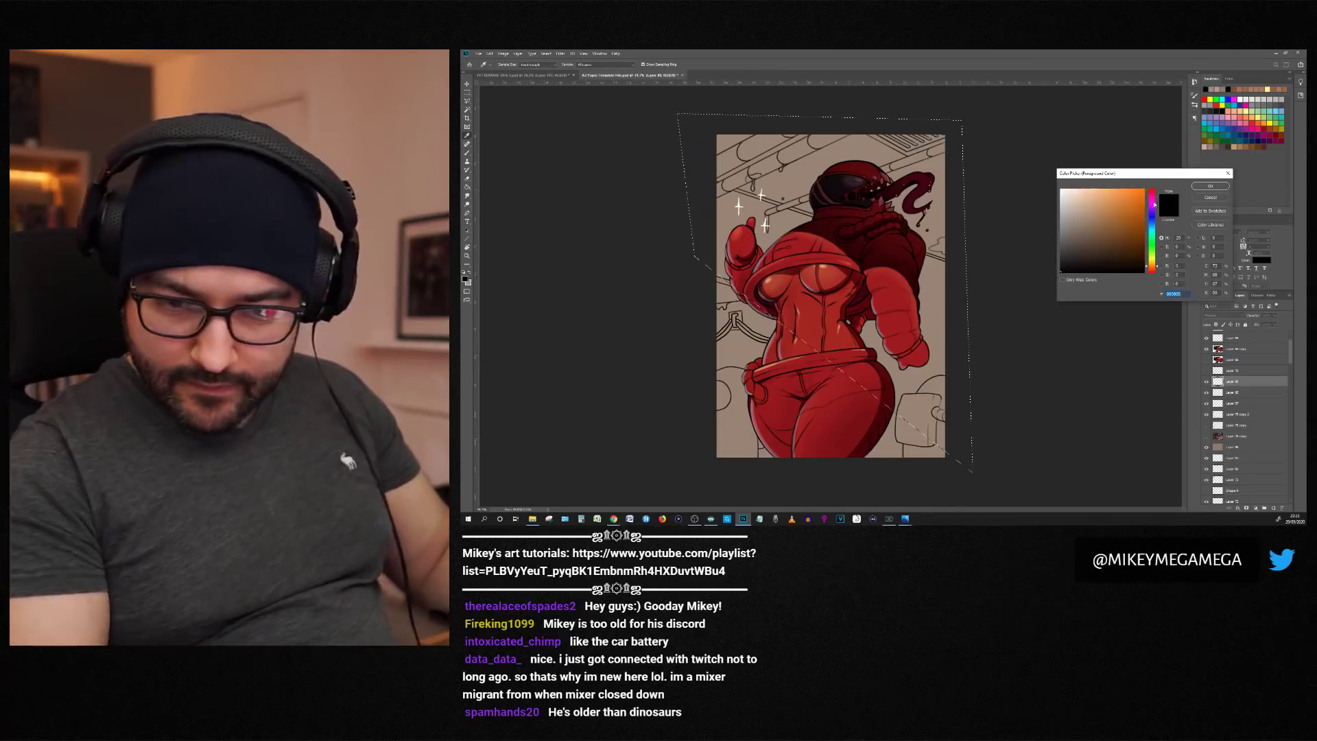
click(1210, 186)
click(467, 187)
mouse_move(905, 219)
mouse_down()
mouse_move(809, 343)
mouse_move(950, 119)
mouse_up()
click(536, 64)
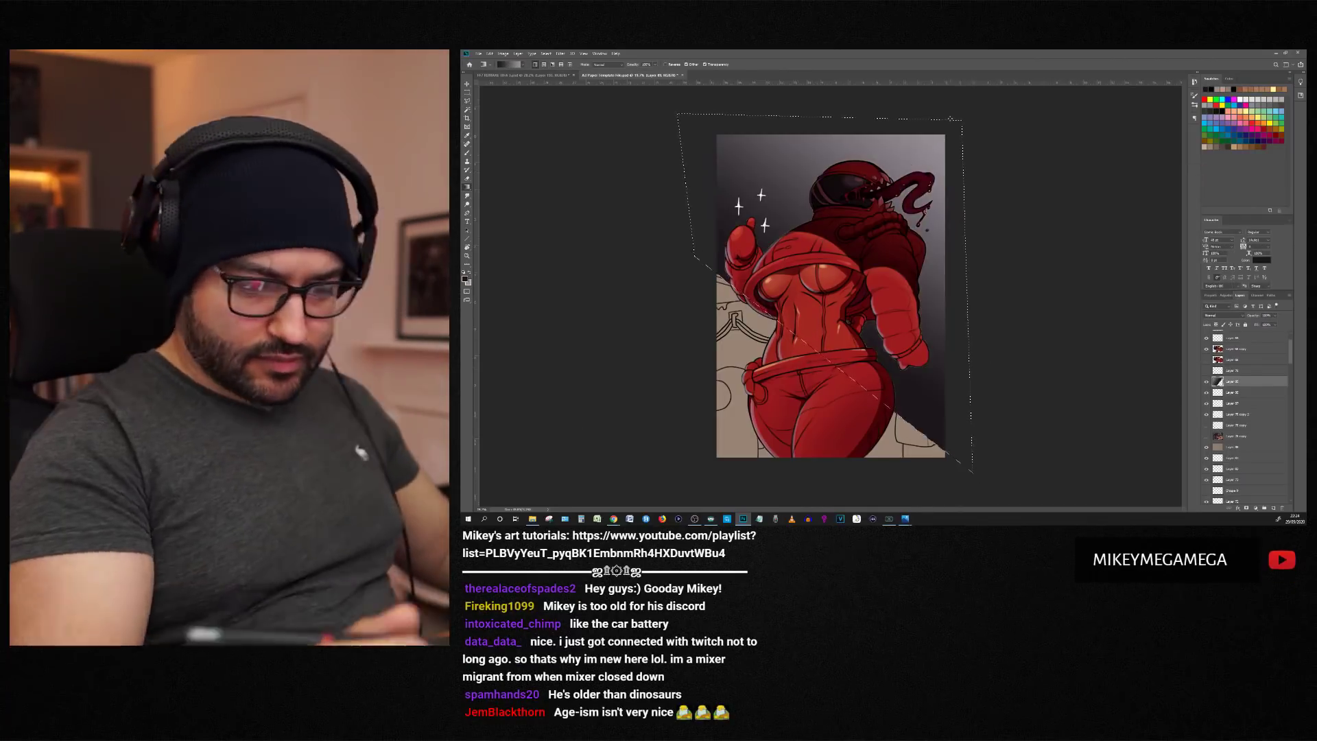
click(1224, 315)
click(1214, 339)
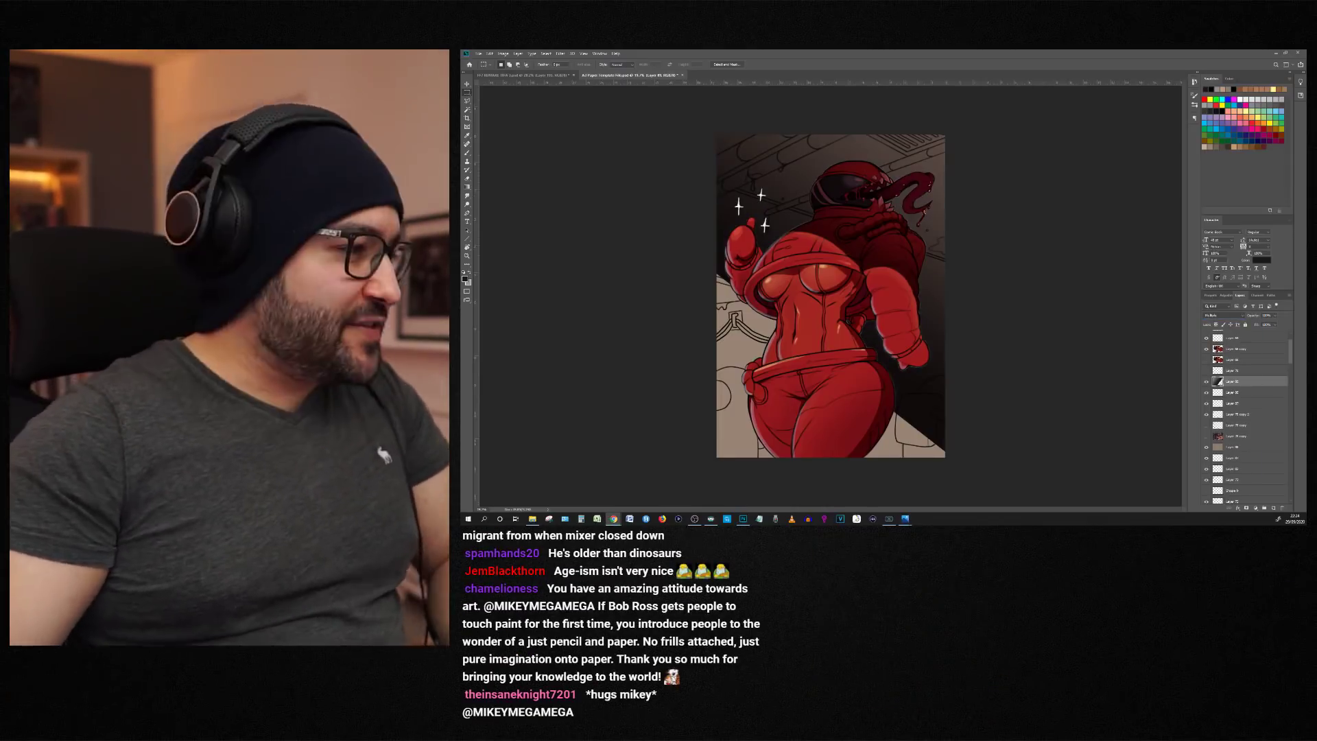
key(ctrl+plus)
click(478, 52)
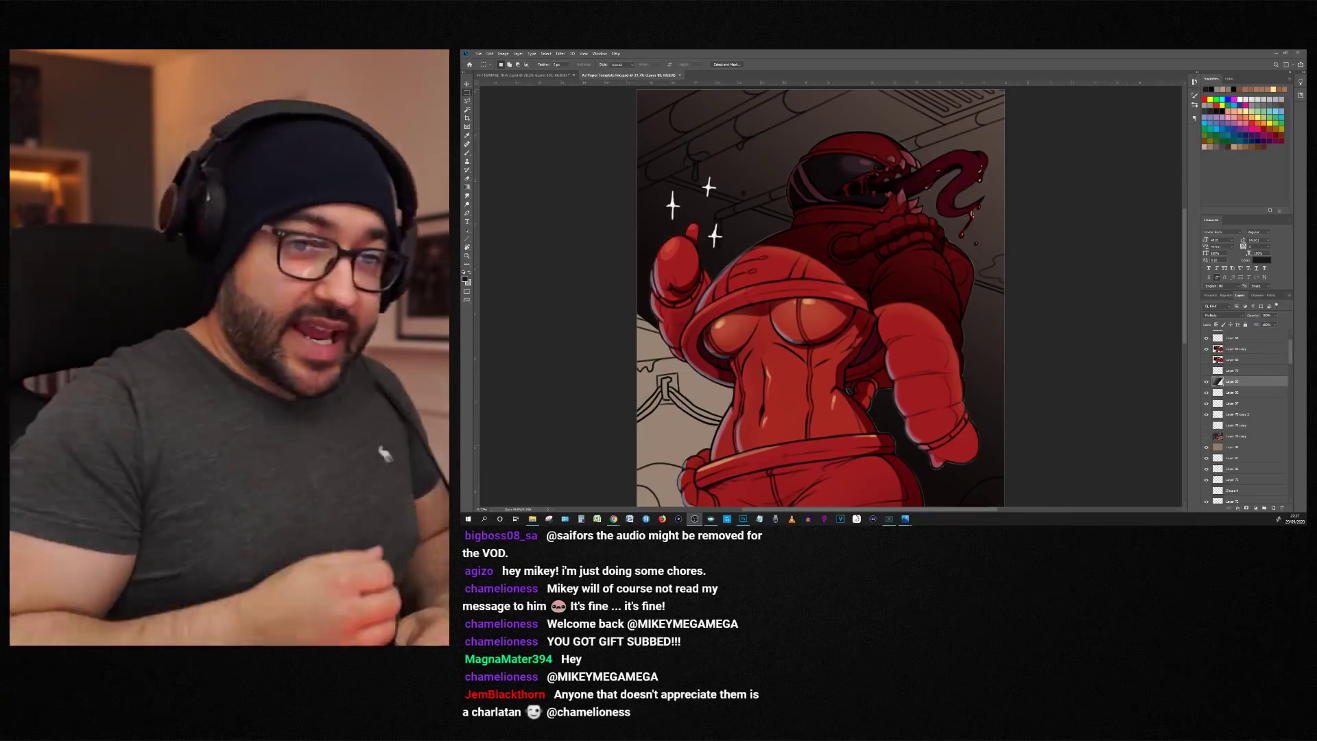
scroll(843, 138, down, 4)
scroll(844, 138, up, 4)
scroll(844, 138, down, 5)
scroll(790, 211, up, 2)
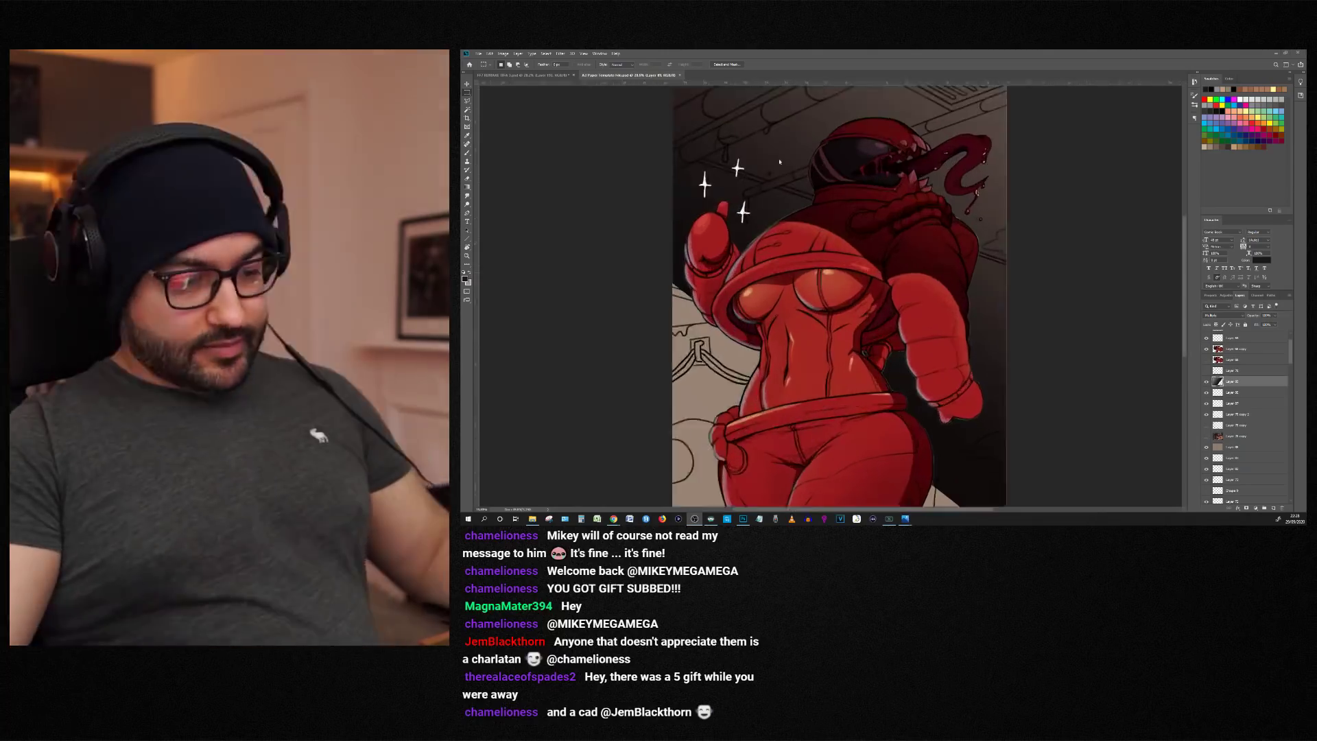
scroll(789, 211, up, 2)
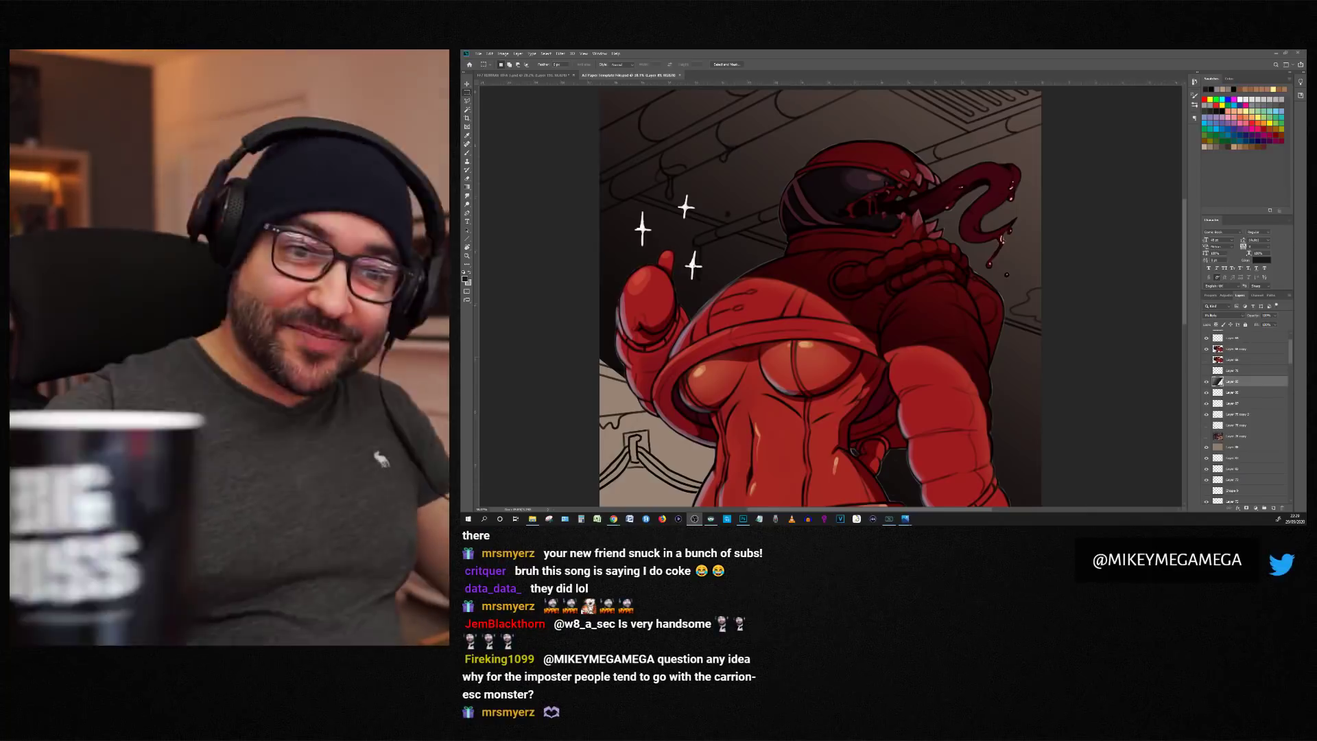
key(ctrl+minus)
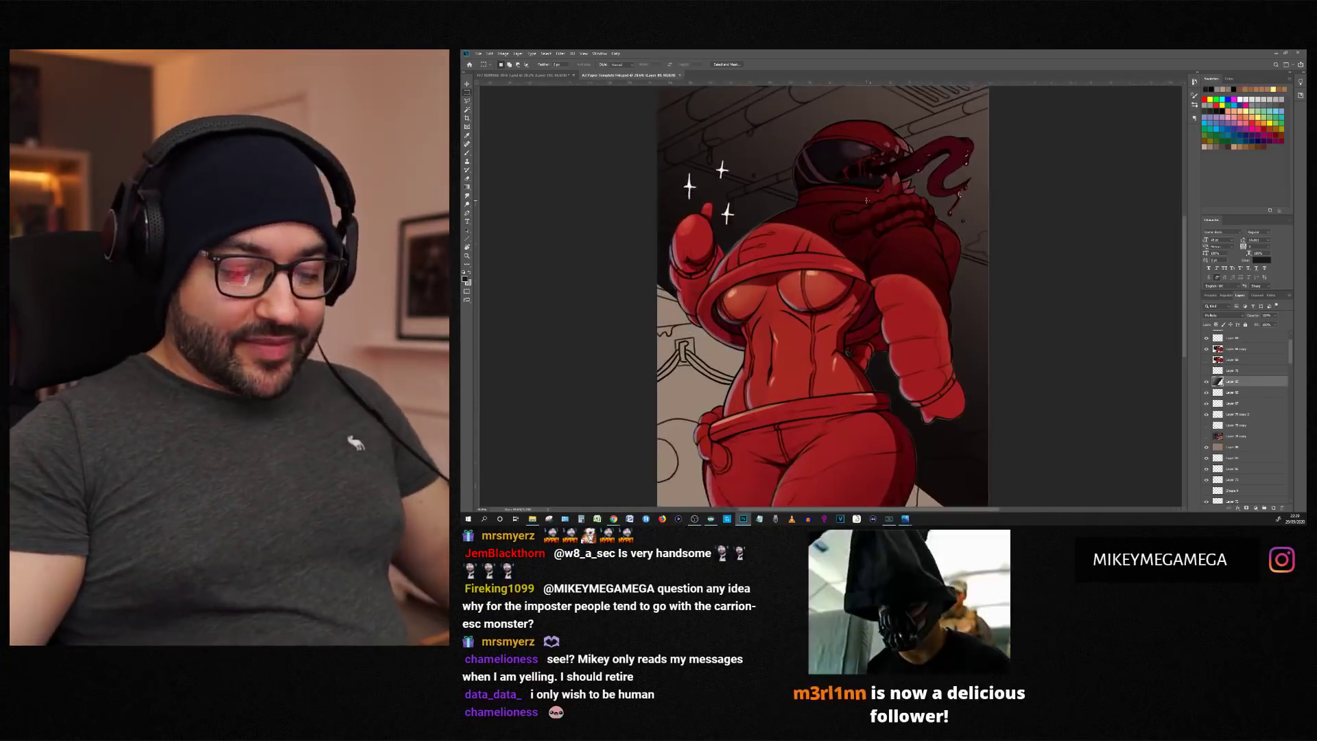
key(ctrl+minus)
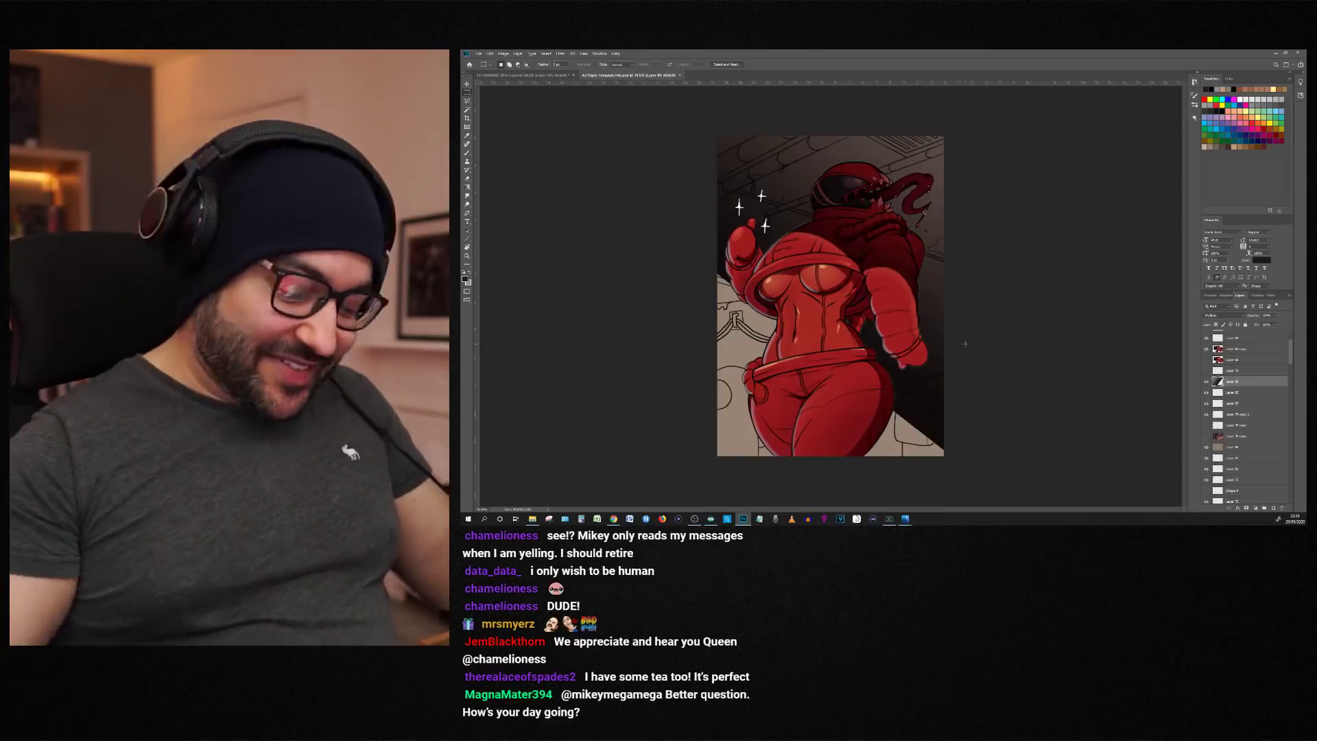
scroll(965, 344, up, 4)
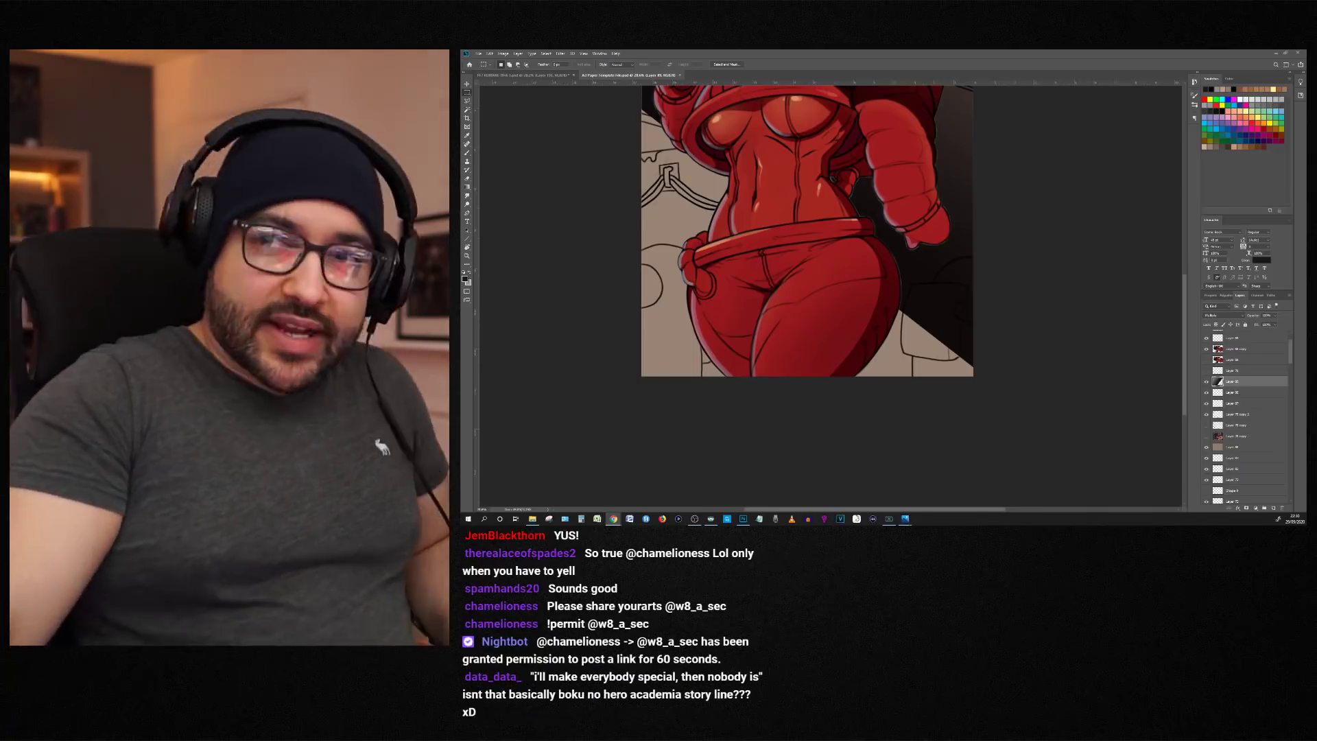
scroll(535, 168, up, 5)
Step: Duplicate the Multiply wall gradient layer and hide the original
click(468, 101)
scroll(535, 167, down, 5)
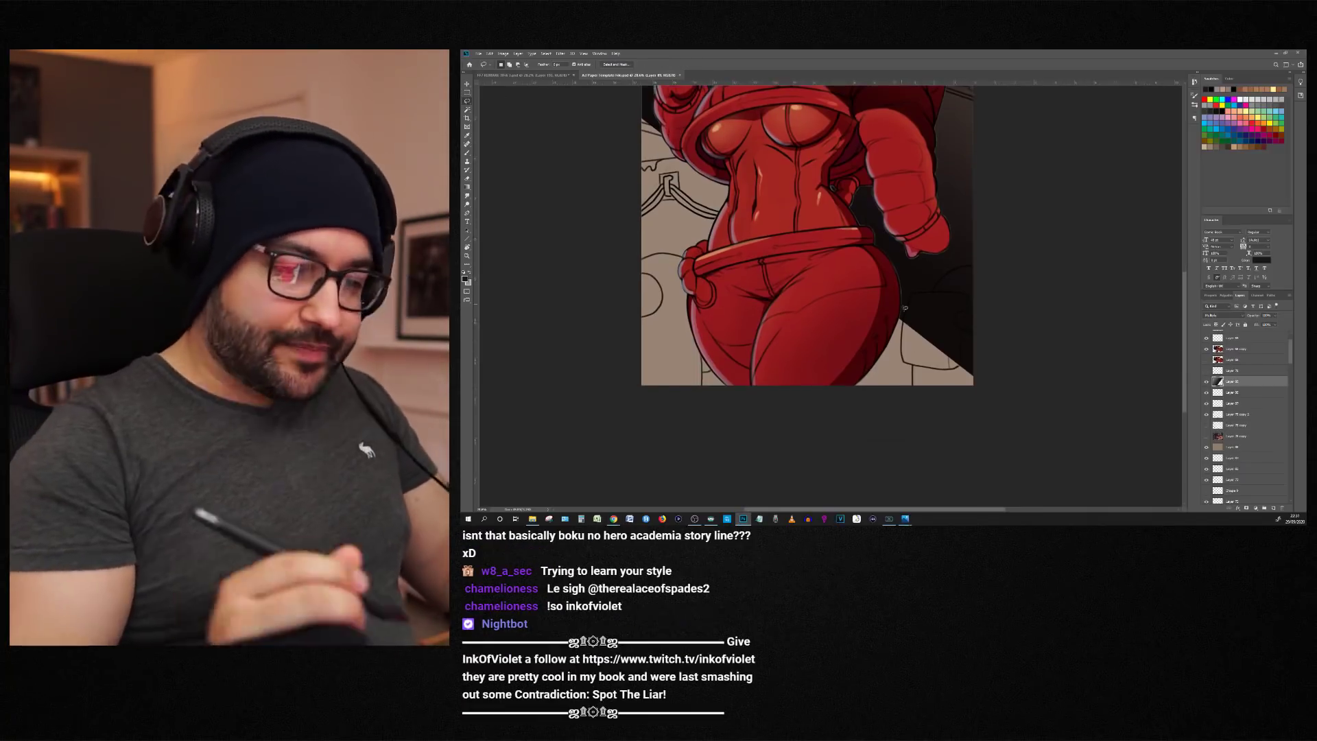
scroll(904, 308, up, 2)
drag(902, 385, 948, 388)
click(503, 53)
click(467, 101)
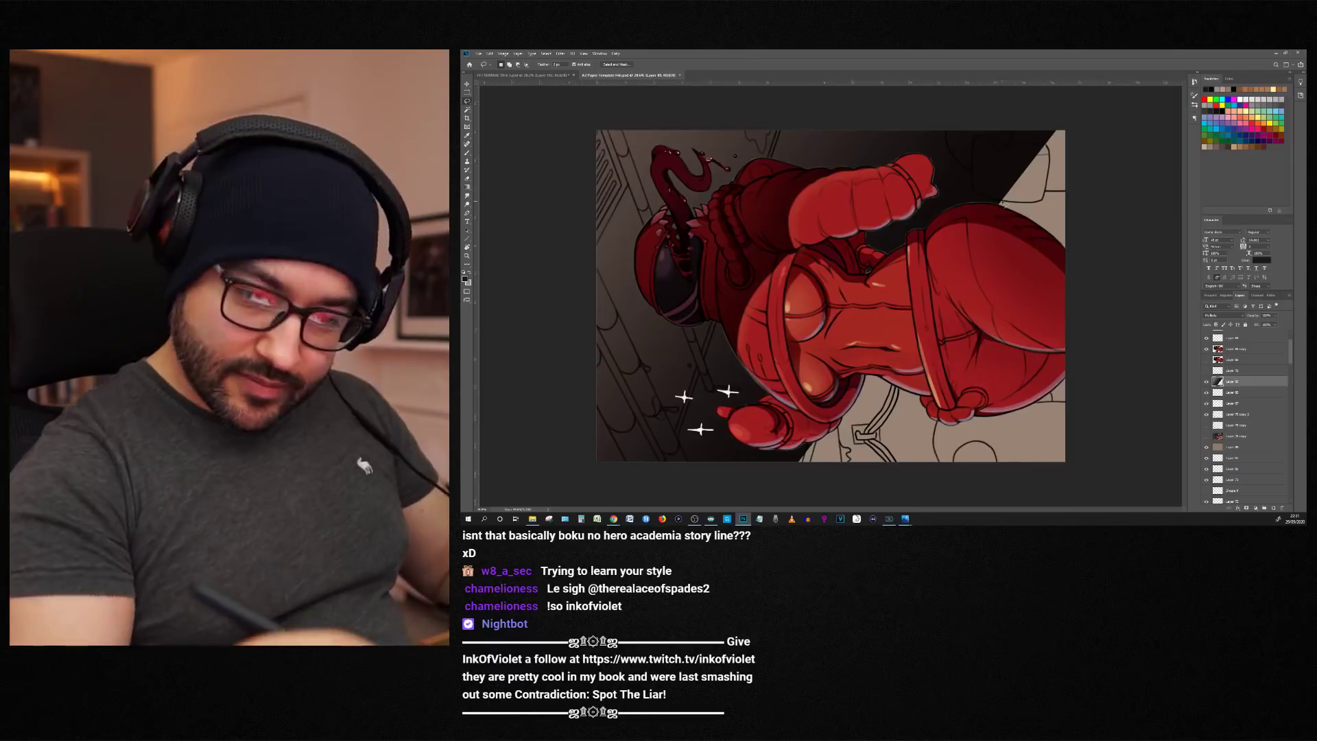
right_click(1234, 381)
key(Return)
click(1206, 392)
Step: Erase the wall shadow from the upper part of the crewmate shape in the lower right corner
key(e)
drag(1015, 146, 1033, 131)
drag(987, 194, 997, 195)
key(r)
drag(1007, 103, 1023, 117)
key(Escape)
scroll(1023, 206, down, 4)
drag(934, 322, 931, 337)
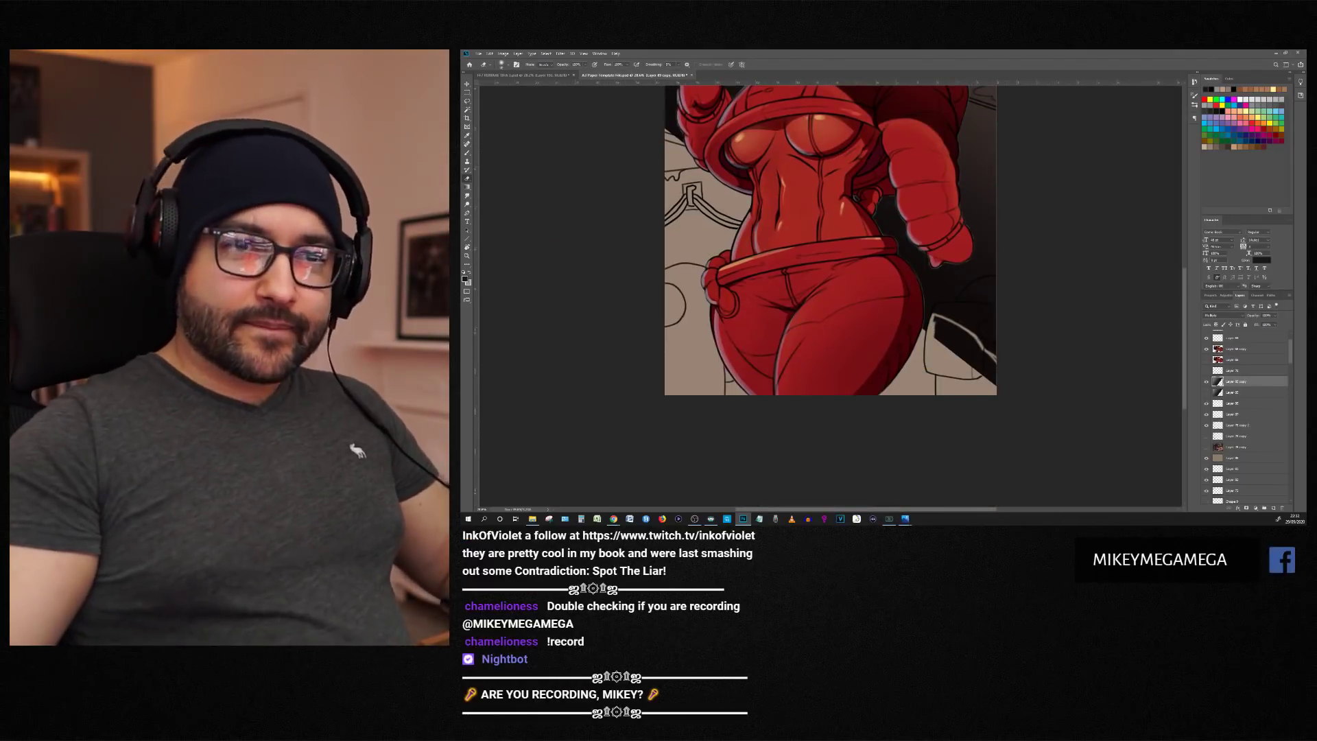
Step: Erase the remaining dark shadow strip inside the crewmate shape behind the figure's thigh
scroll(1018, 383, up, 6)
mouse_move(875, 302)
mouse_down()
mouse_move(883, 283)
mouse_move(904, 320)
mouse_up()
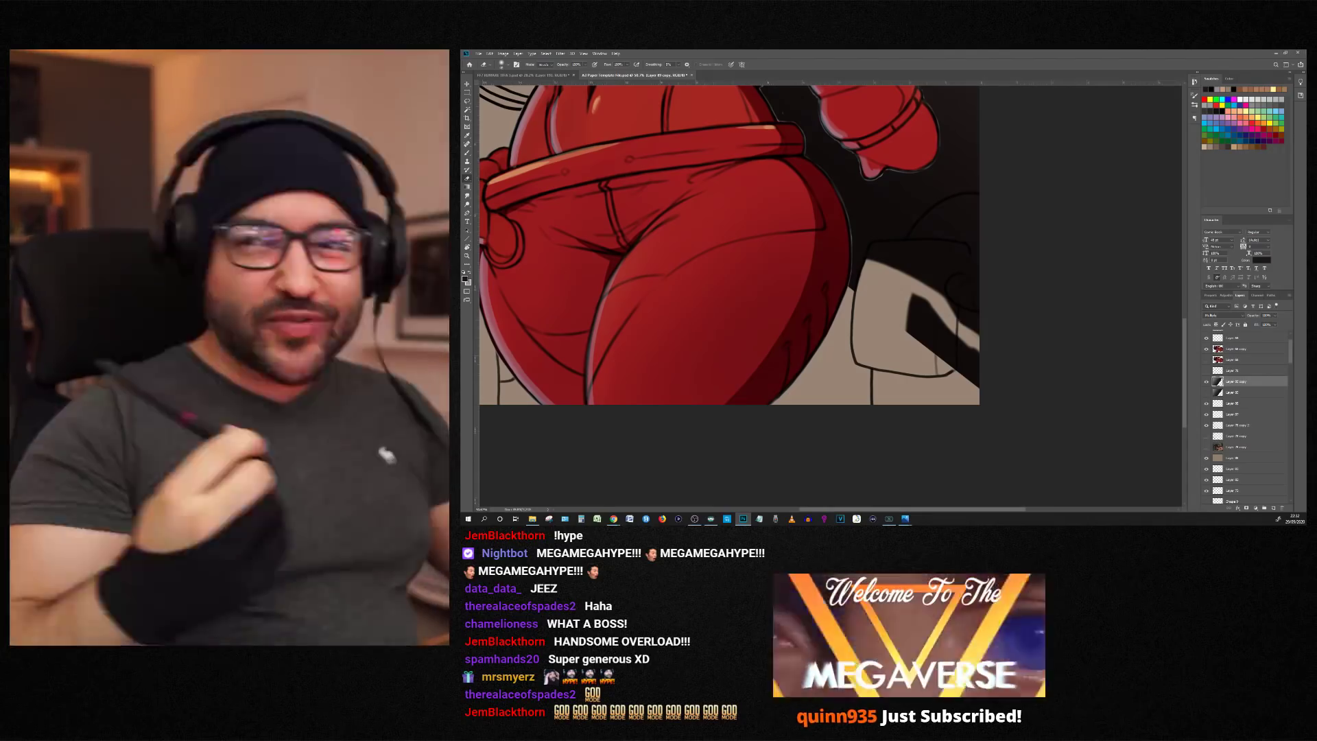
drag(919, 312, 977, 381)
drag(827, 190, 854, 360)
scroll(854, 360, down, 5)
scroll(809, 254, up, 3)
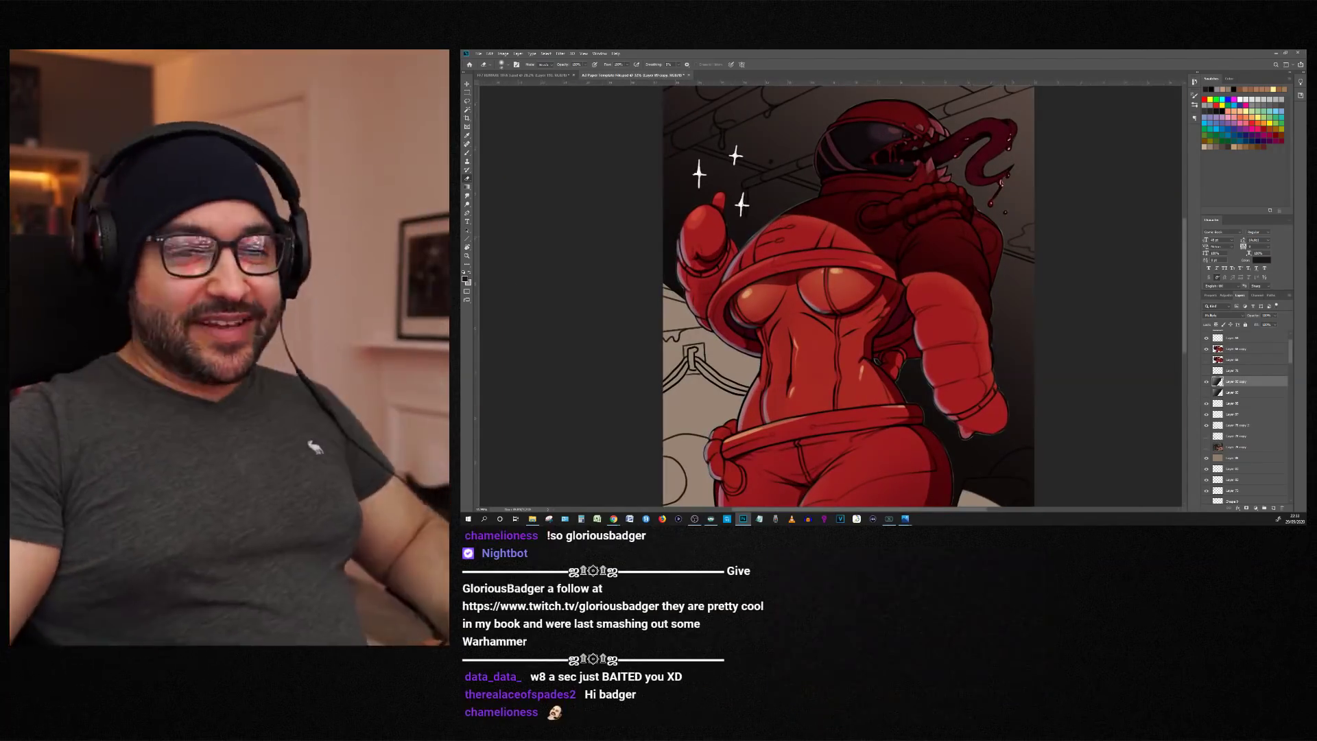
Step: Toggle layer visibility to compare the illustration with and without the wall shadow gradient
click(1206, 382)
scroll(865, 288, down, 1)
scroll(864, 289, down, 4)
click(1206, 381)
scroll(926, 348, up, 5)
scroll(927, 348, down, 5)
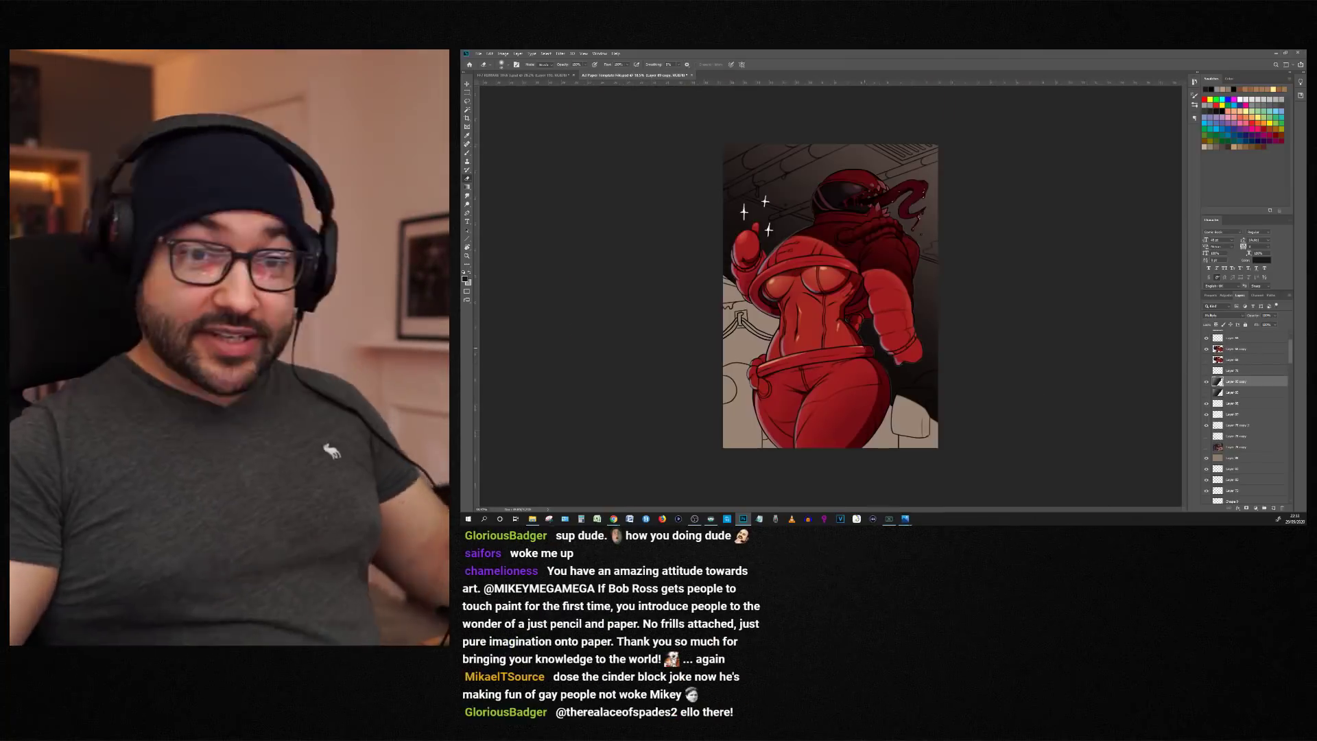
scroll(864, 348, down, 2)
scroll(864, 348, up, 4)
scroll(812, 185, down, 1)
click(1206, 381)
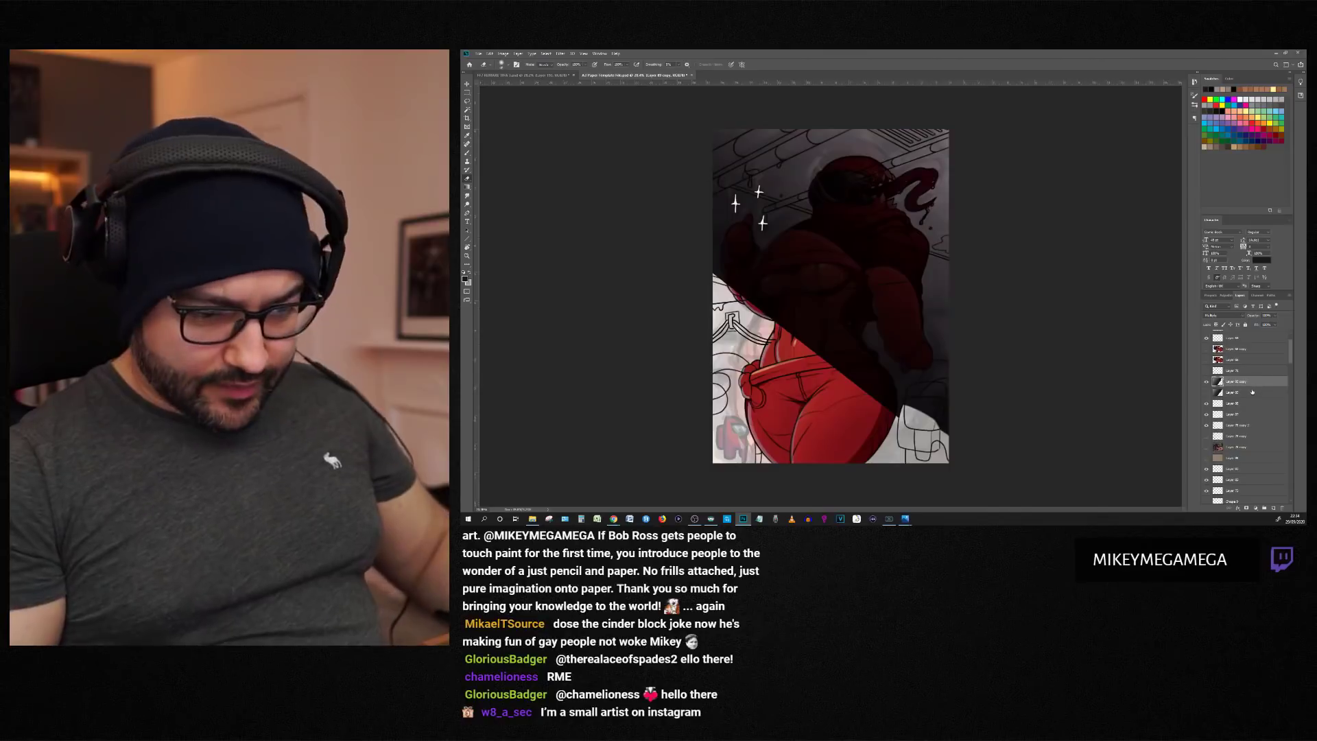
click(1206, 382)
Step: Duplicate the figure's colour layer and brighten the helmet, tentacle and shaded back with an enlarged Dodge brush
click(1236, 349)
scroll(830, 274, up, 3)
key(o)
key(])
key(])
key(])
key(])
key(])
key(])
key(])
drag(950, 185, 940, 384)
key(ctrl+z)
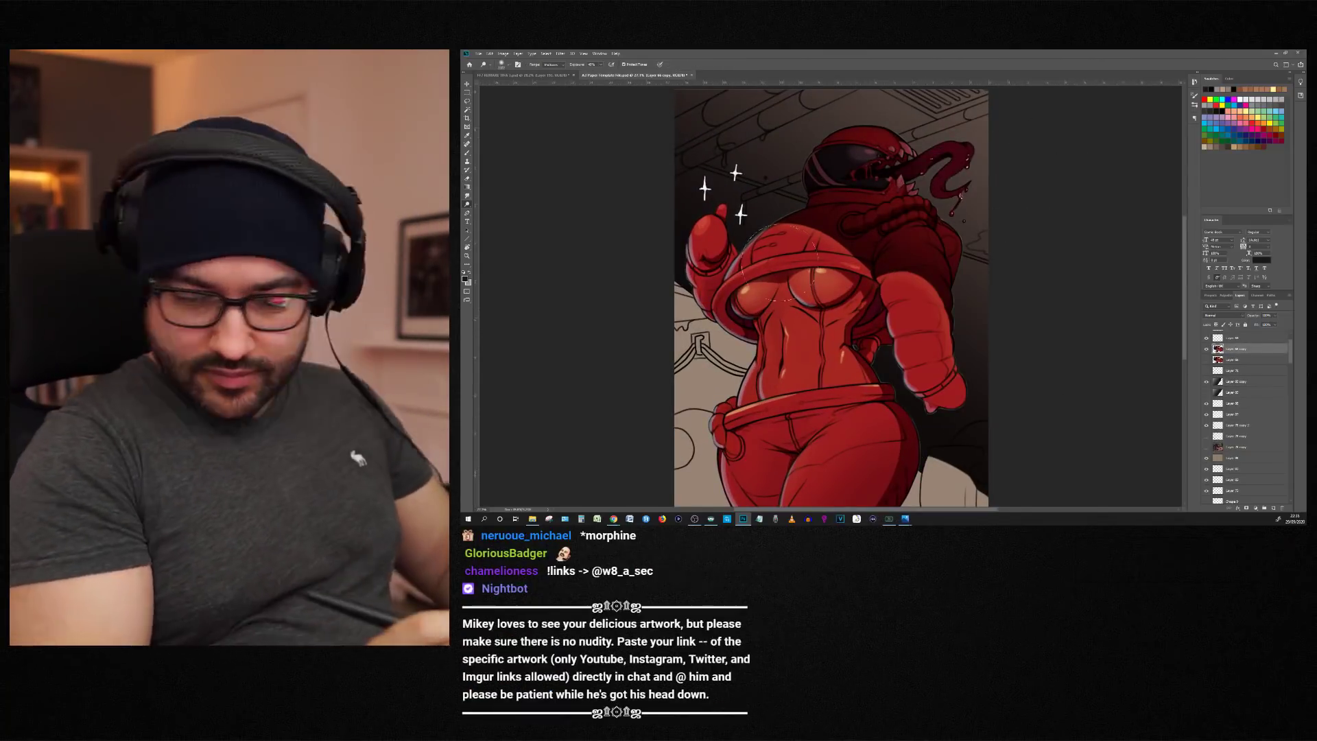
key(ctrl+j)
key(ctrl+minus)
key(ctrl+minus)
key(ctrl+minus)
key(ctrl+plus)
key(ctrl+plus)
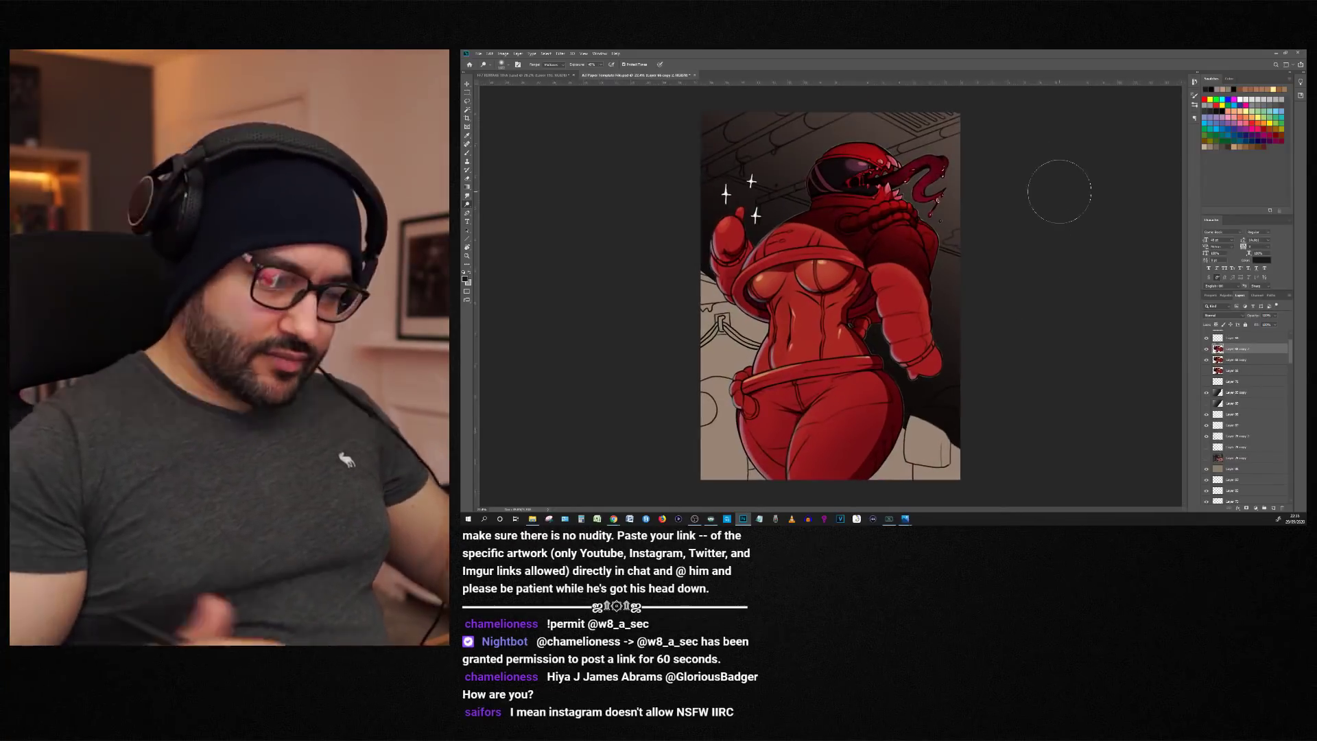
Step: On a Multiply layer limited to the figure's silhouette, apply a purple-to-white gradient upward from the thighs, and deselect
click(1224, 316)
click(1215, 341)
click(465, 279)
click(1215, 182)
click(465, 279)
click(1215, 182)
key(x)
drag(775, 473, 826, 280)
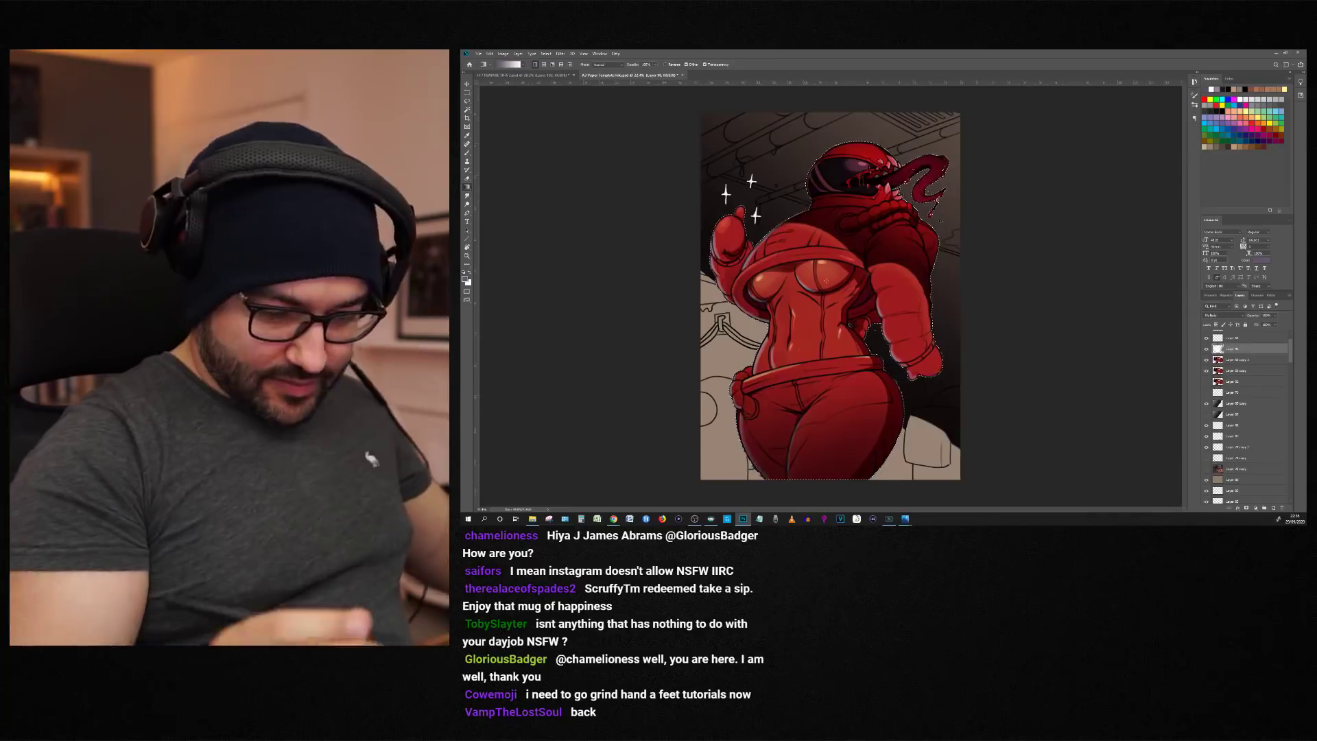
key(m)
key(ctrl+d)
scroll(885, 154, up, 4)
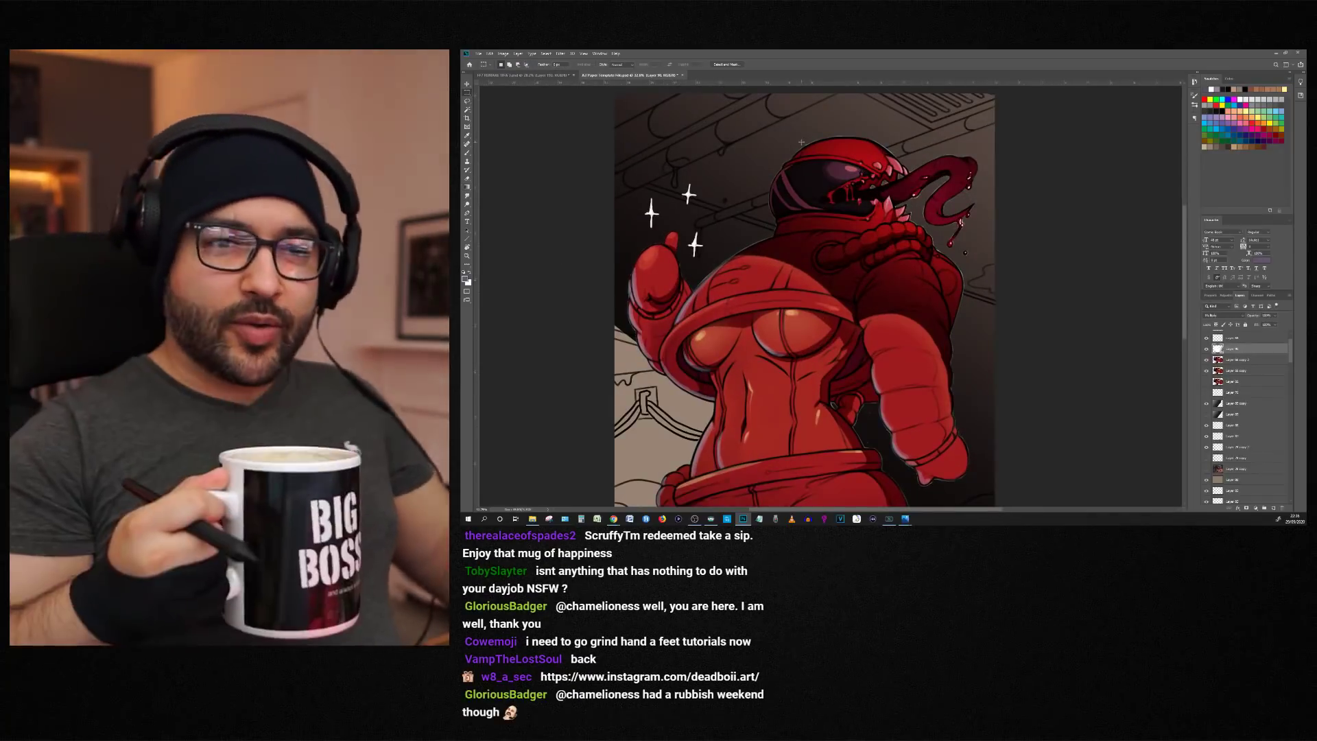
Step: View a drawing post on the shared Instagram page in the browser, and return to Photoshop
click(774, 275)
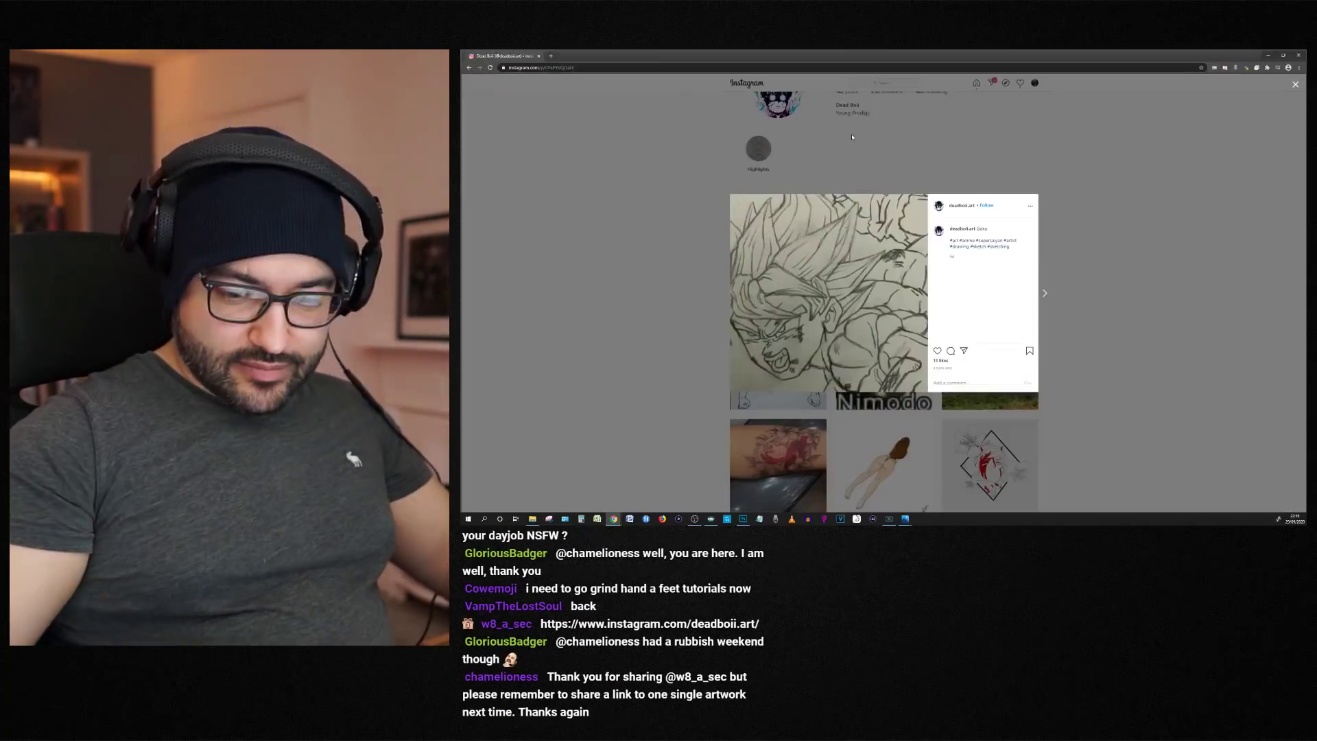
key(Escape)
key(alt+Tab)
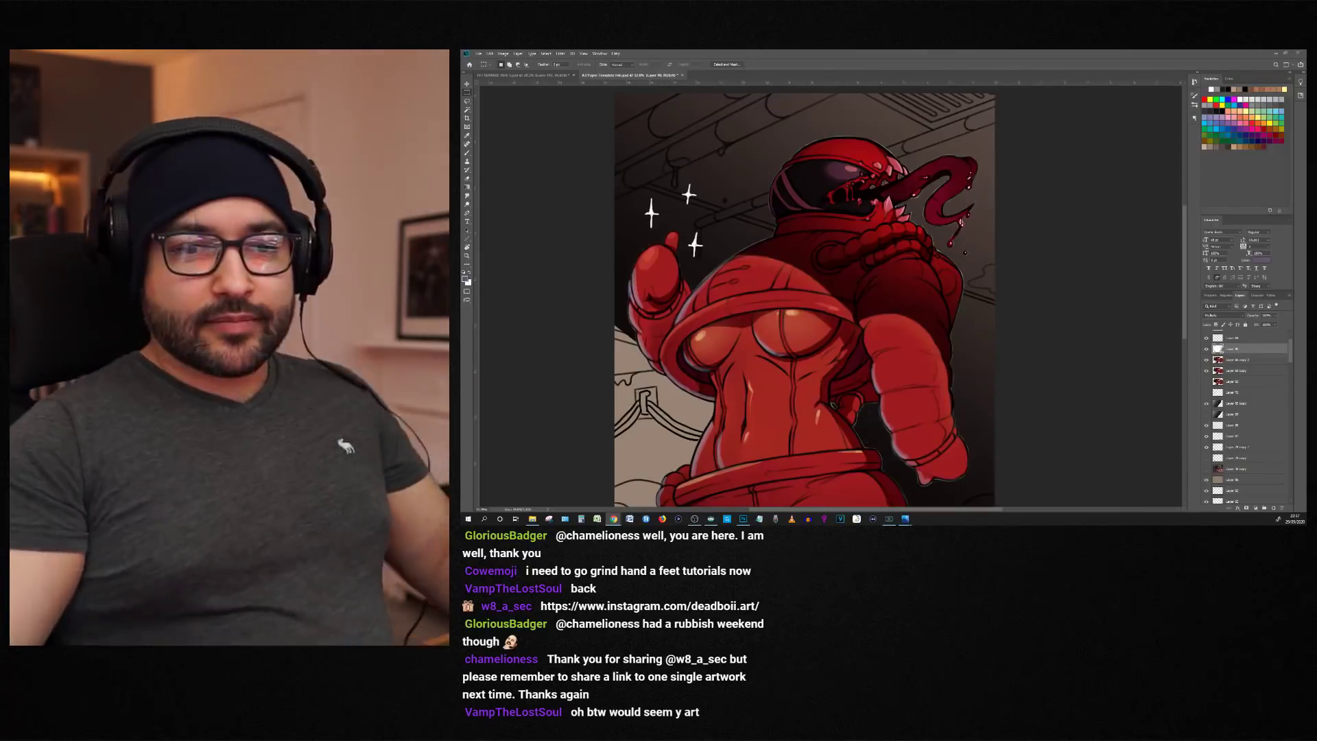
Step: Add a new layer above the figure's newest colour copy, set it to Multiply and choose a muted purple foreground colour
scroll(821, 351, up, 2)
drag(821, 351, 851, 277)
scroll(823, 367, down, 4)
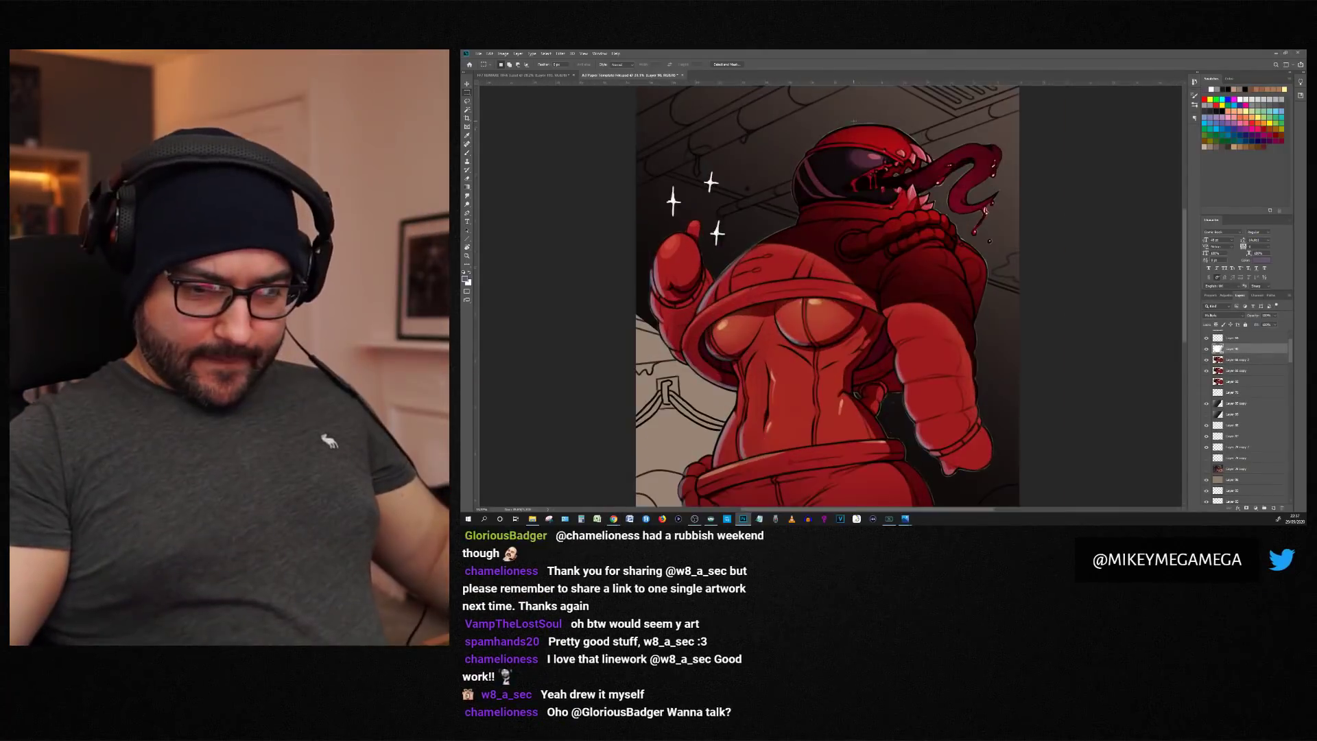
scroll(1271, 429, up, 2)
click(1238, 389)
click(1274, 508)
click(1224, 315)
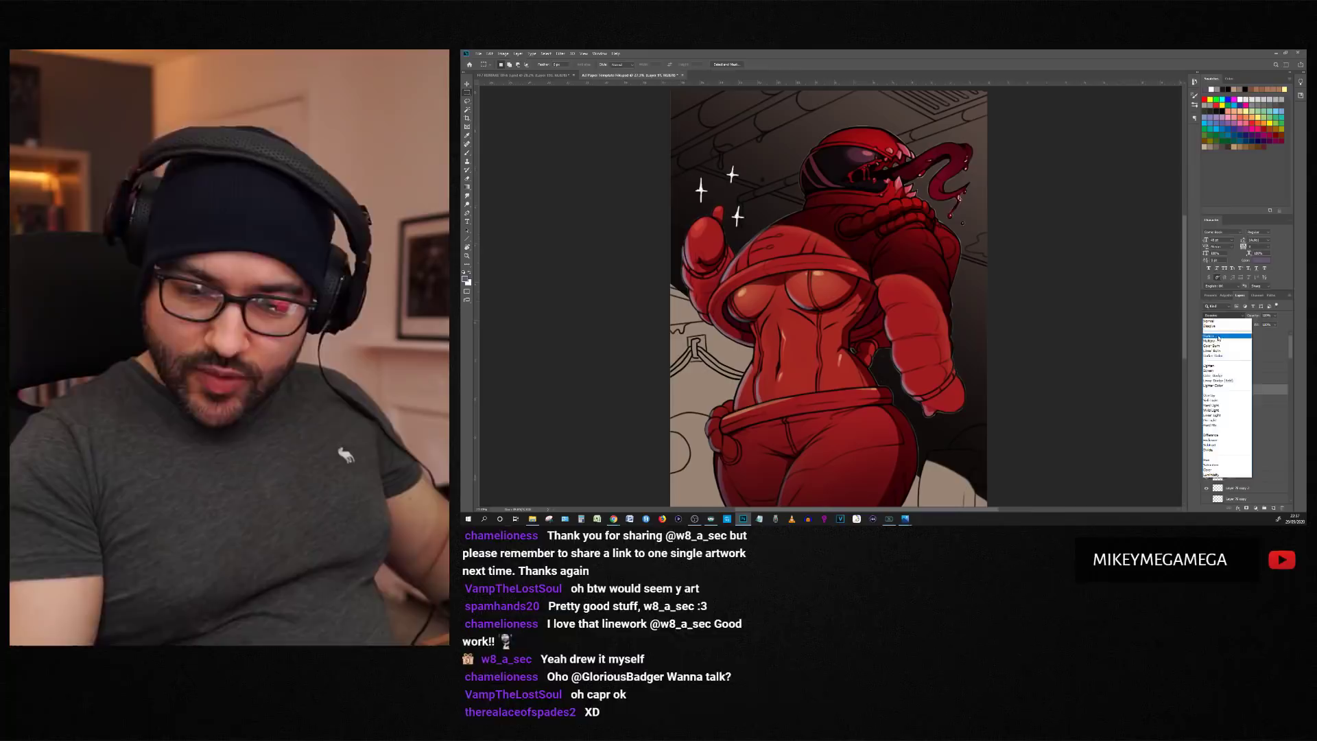
click(1212, 341)
click(465, 279)
click(1231, 184)
Step: Switch to the Brush tool and choose a brush preset for shading the figure
scroll(785, 412, up, 8)
click(467, 178)
click(467, 153)
right_click(794, 274)
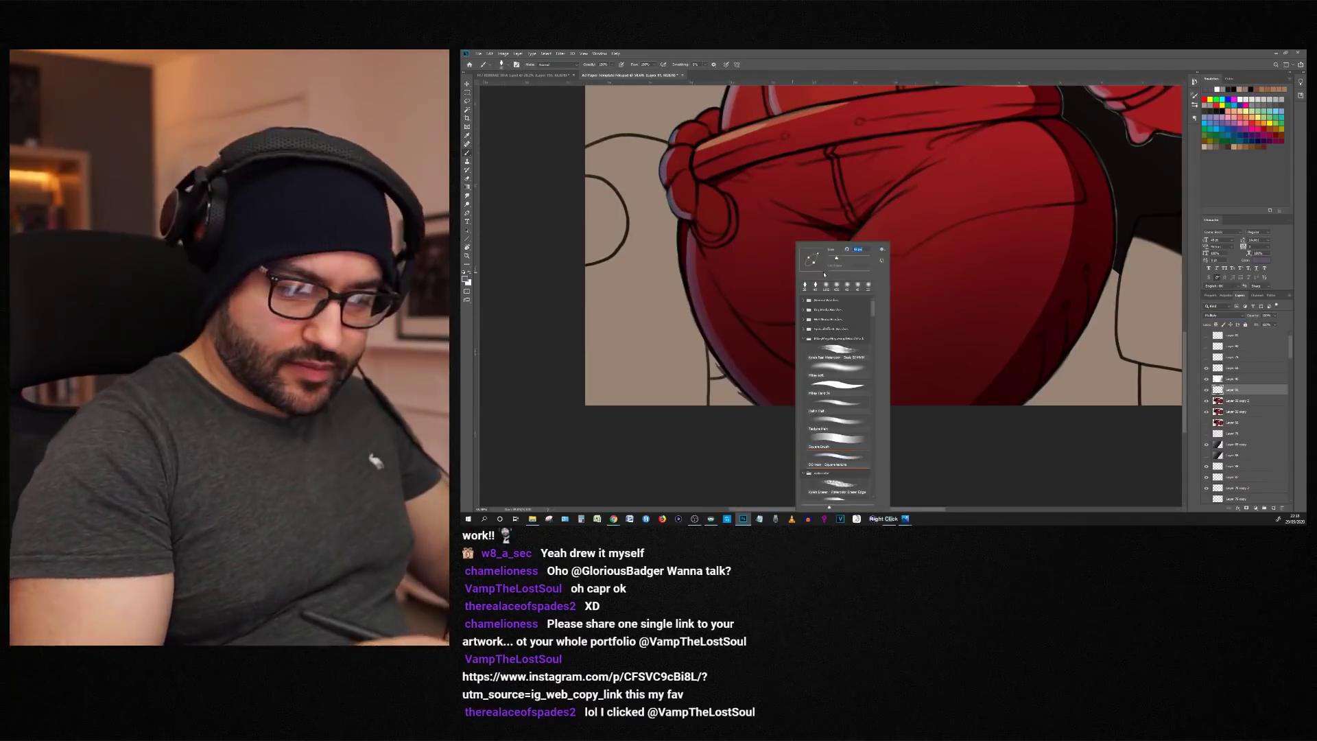
key(Return)
Step: Switch to the browser to view the shared Instagram group artwork, and return to Photoshop
click(614, 519)
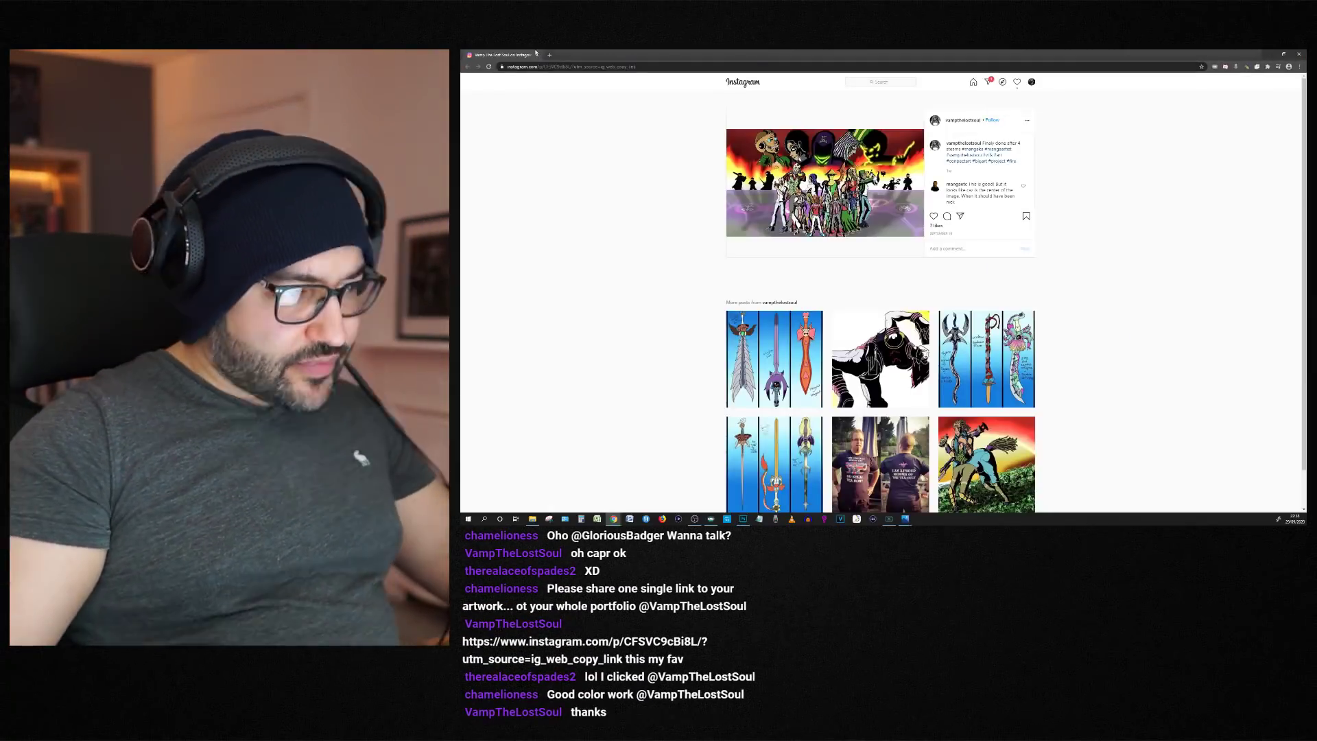
key(alt+Tab)
scroll(715, 599, up, 2)
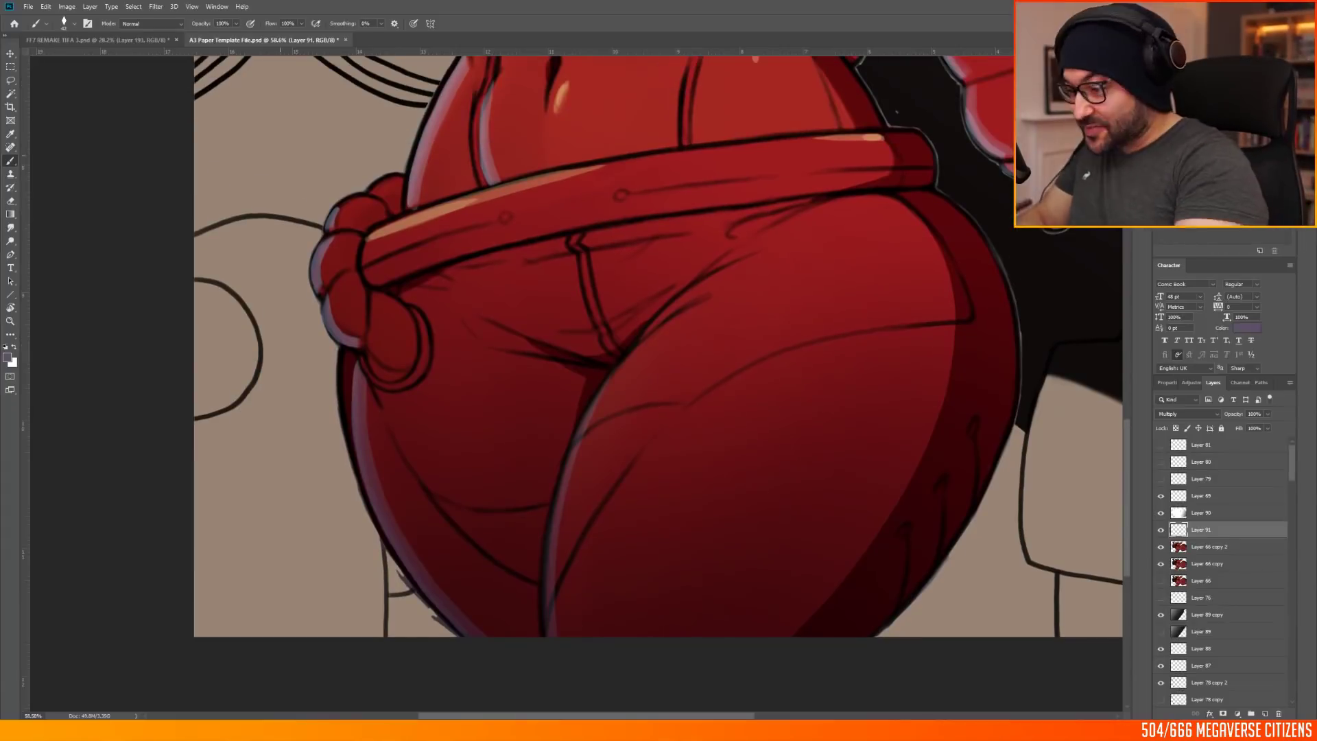
Step: Hide the older Layer 66 copy and make the Multiply layer, Layer 91, active again
click(1206, 546)
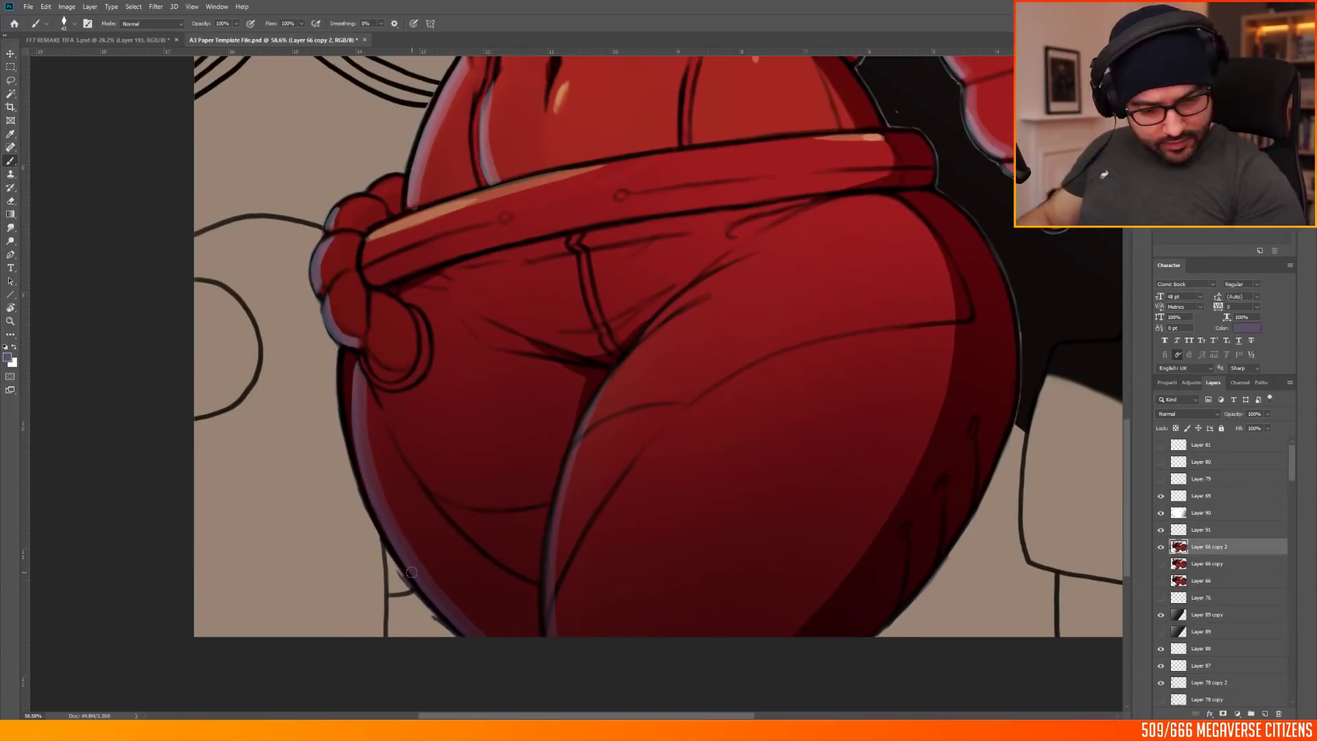
click(1207, 530)
scroll(326, 355, up, 3)
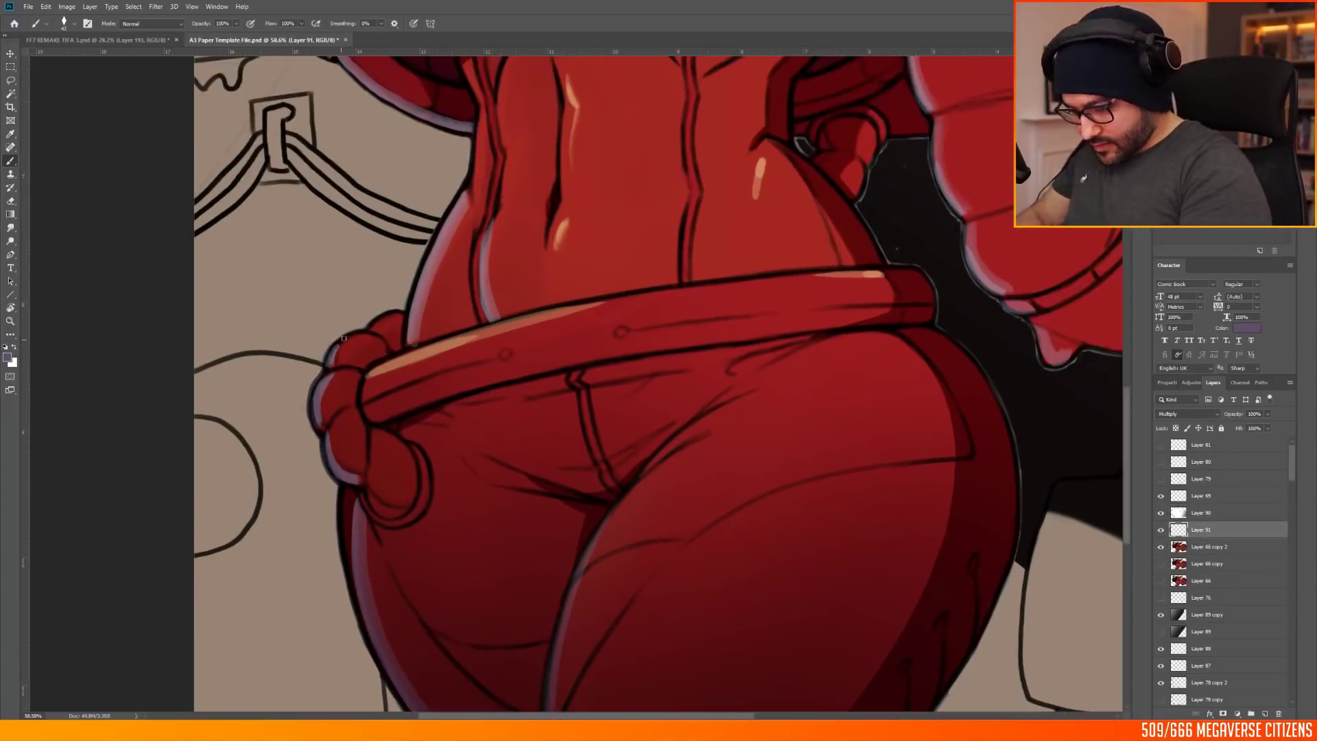
scroll(384, 232, up, 4)
scroll(291, 217, up, 4)
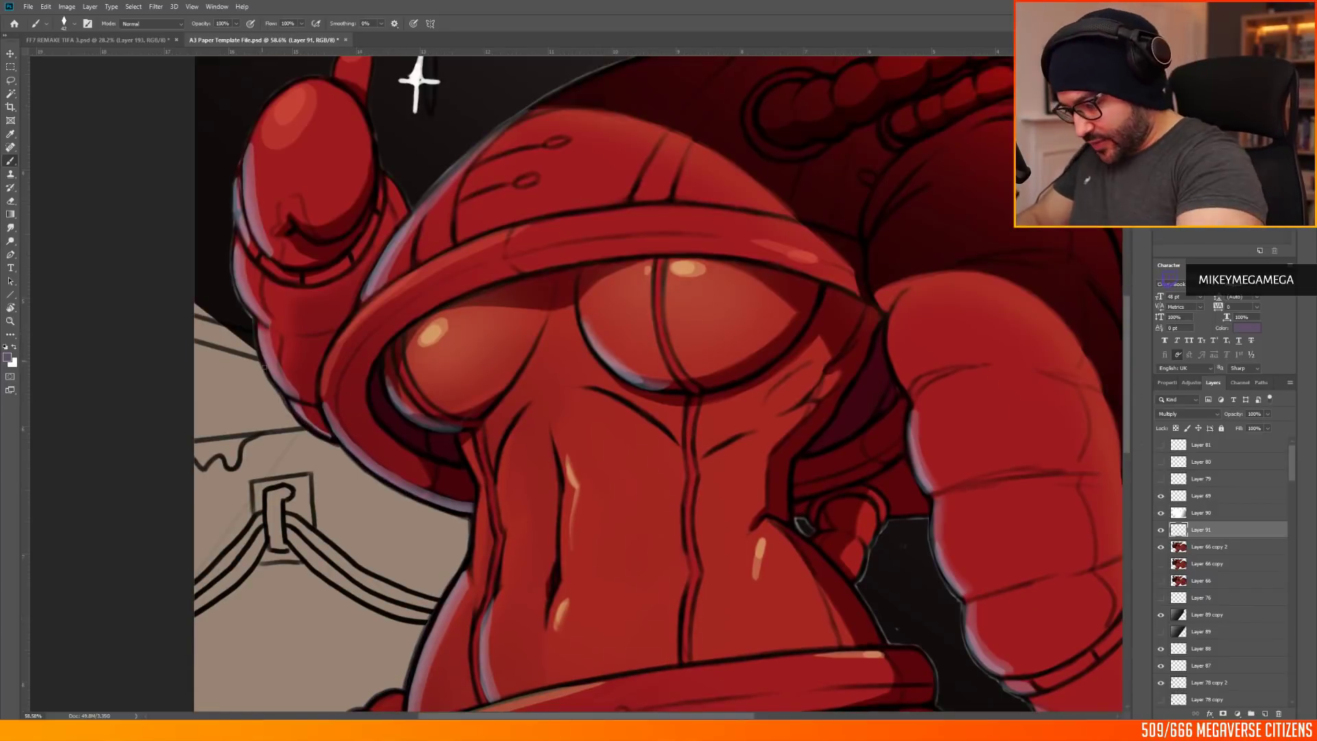
Step: Set the foreground colour to a near-black purple and reduce the brush size for outline touch-ups
click(7, 357)
click(965, 323)
click(1175, 207)
key(bracketleft)
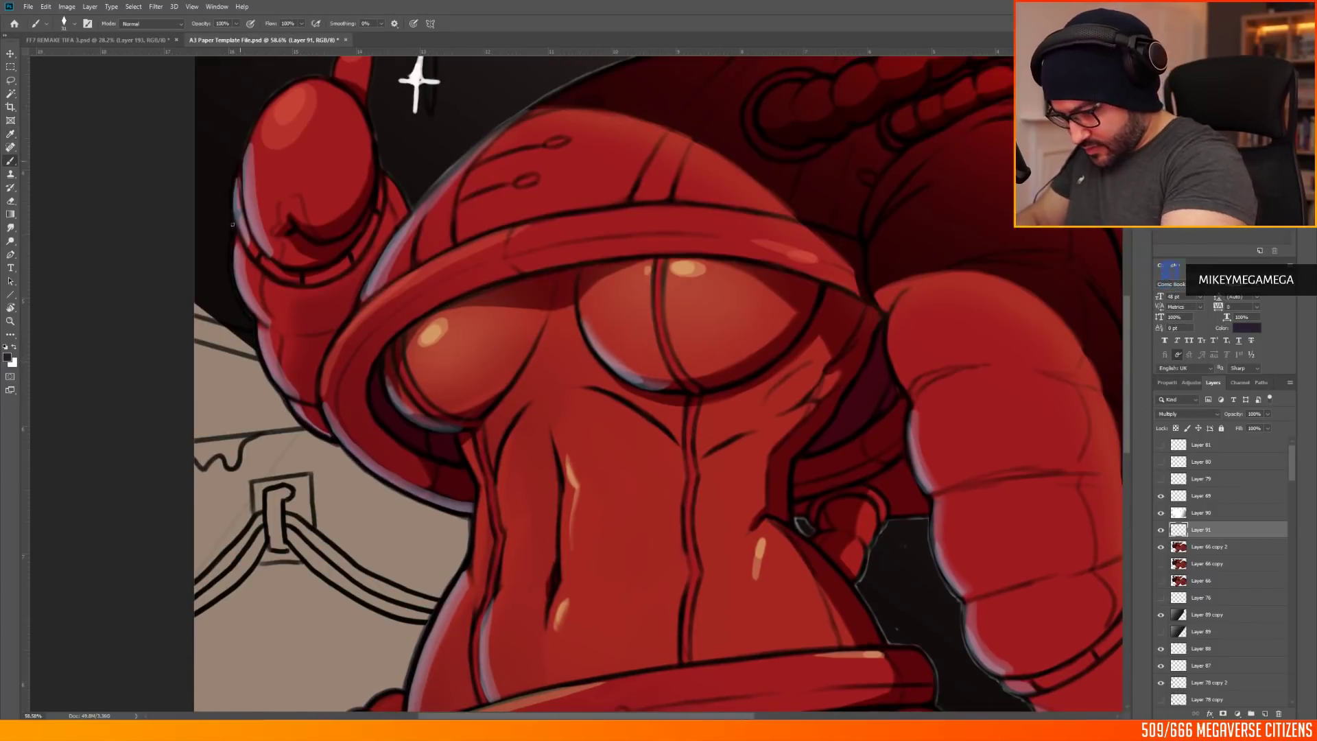
Step: Paint over the light fringe along the figure's outer edges around the hand, shoulder and helmet on the Multiply layer
scroll(240, 163, up, 4)
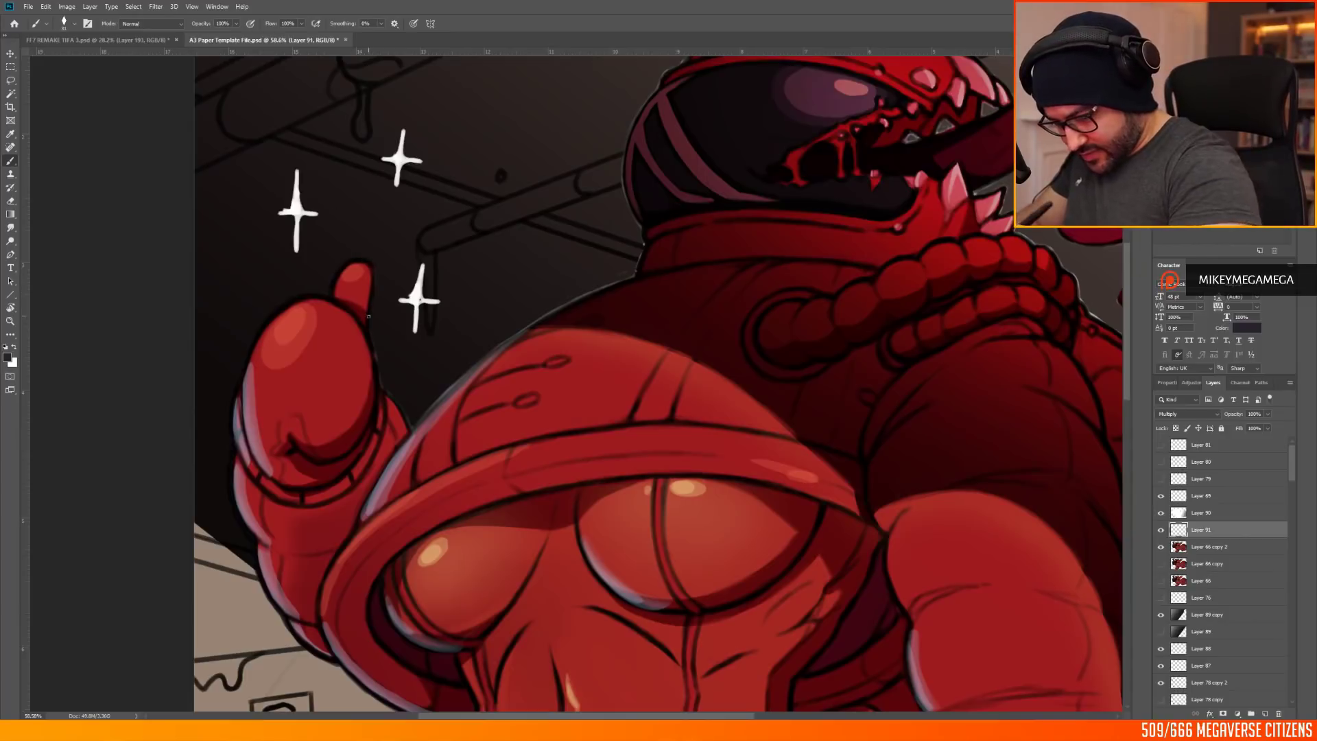
scroll(439, 457, up, 1)
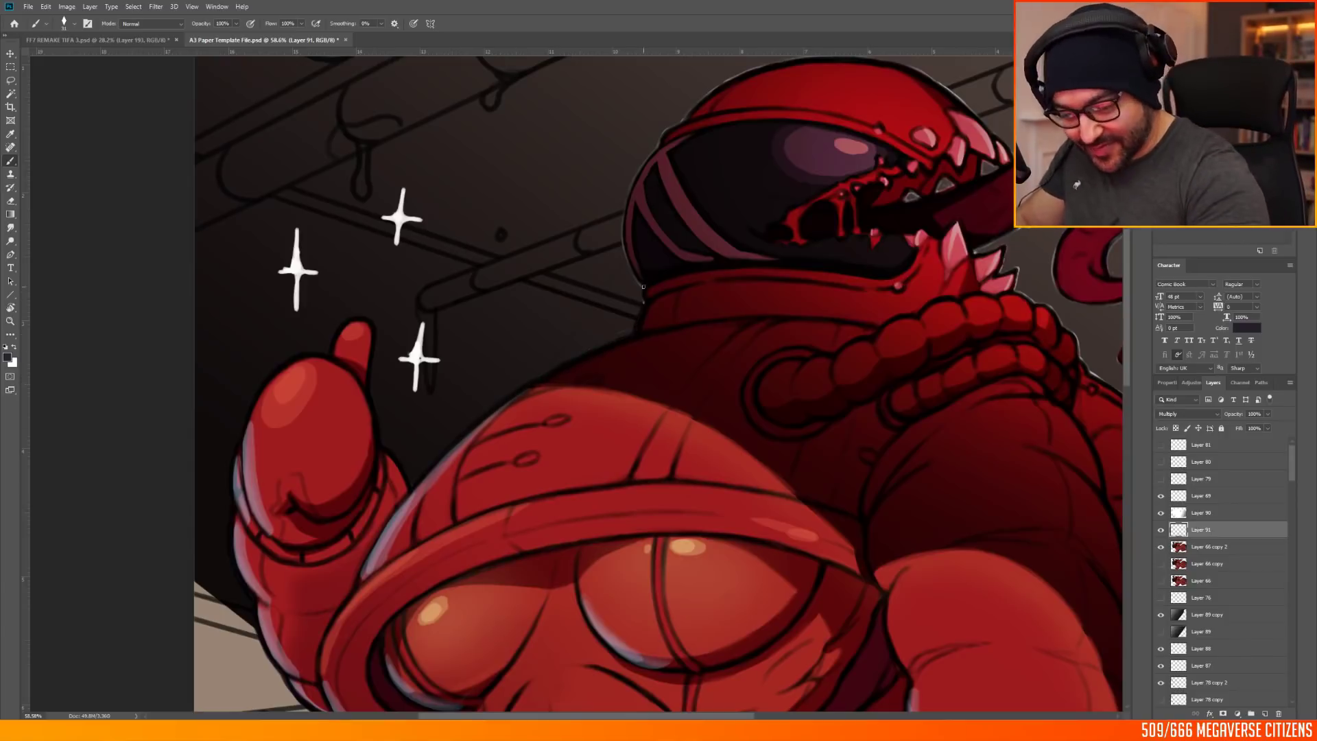
scroll(644, 287, down, 3)
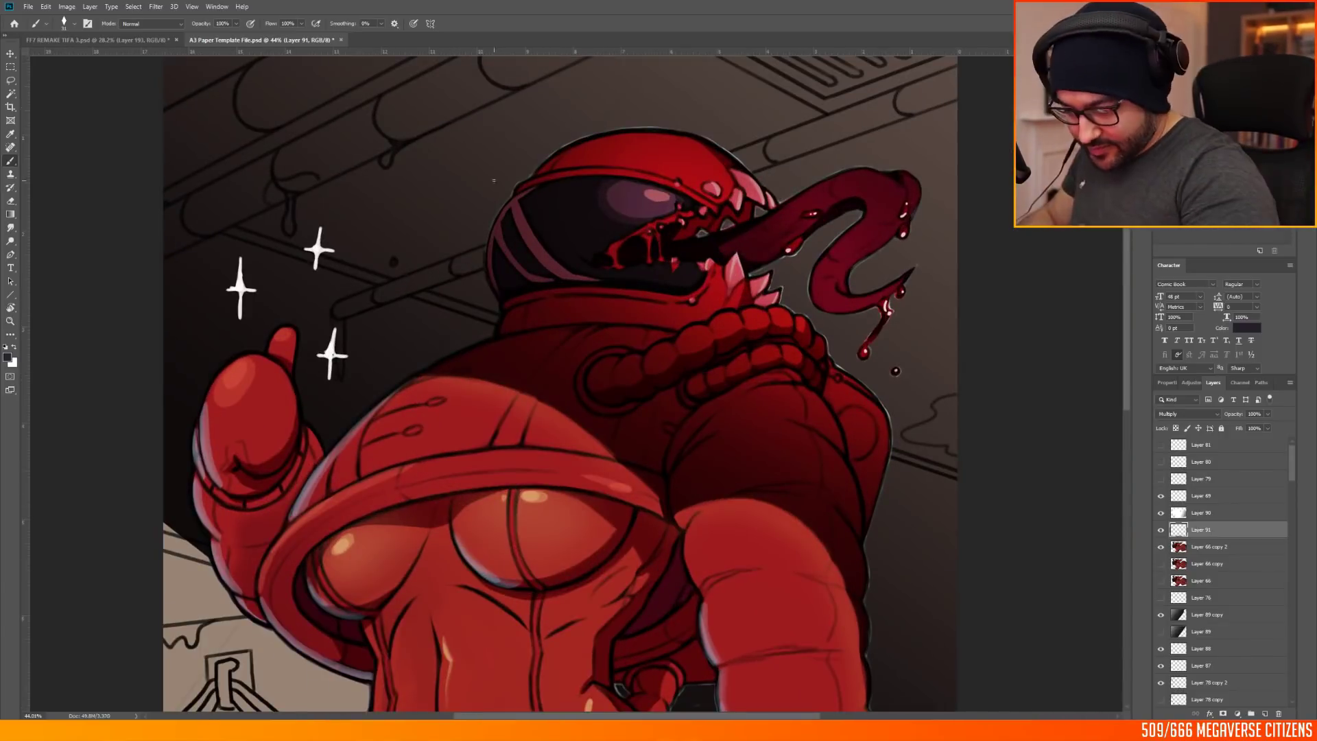
drag(568, 525, 368, 425)
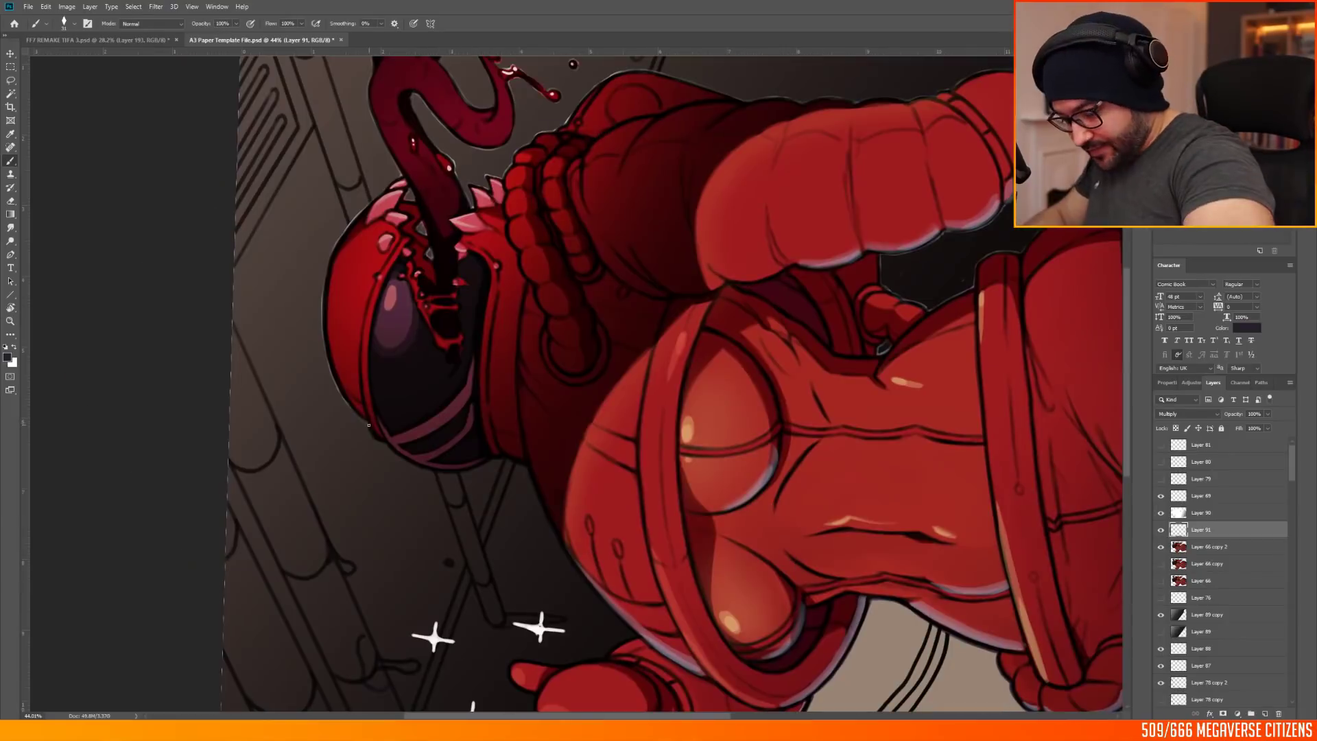
drag(278, 505, 309, 367)
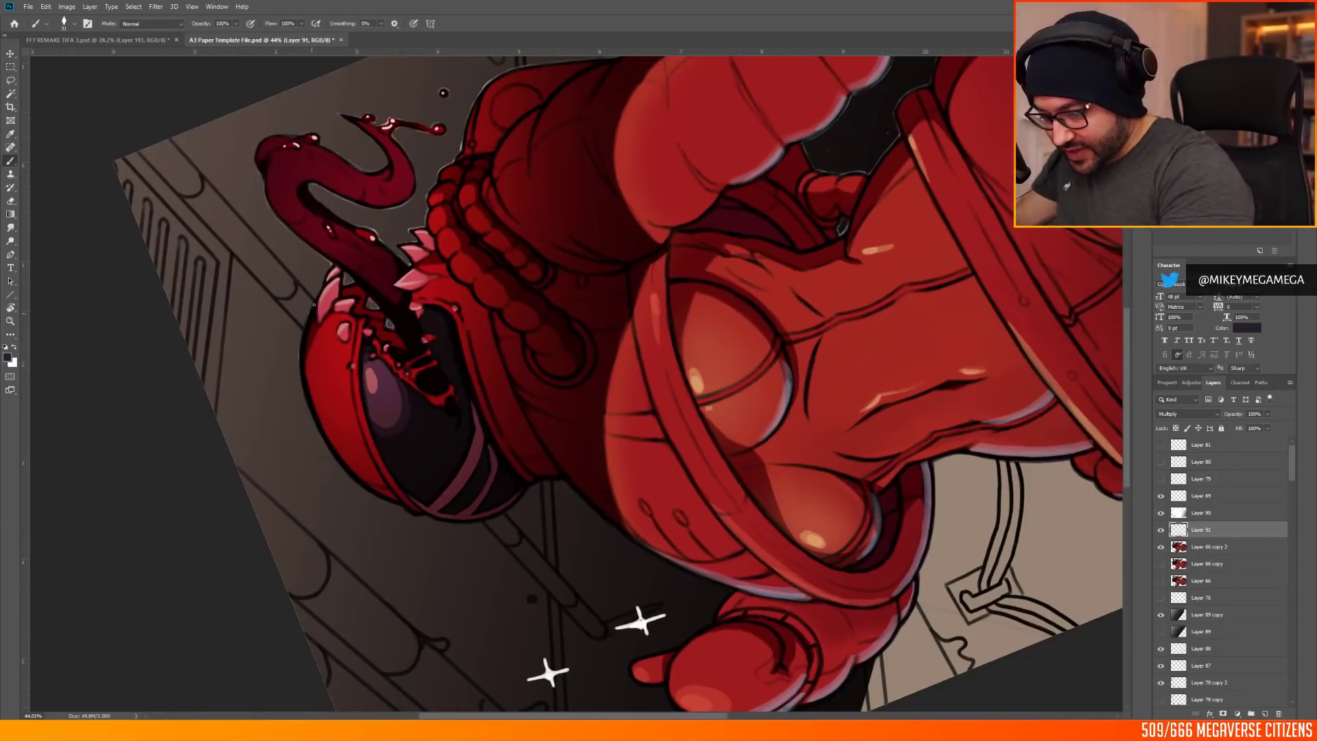
drag(331, 237, 816, 259)
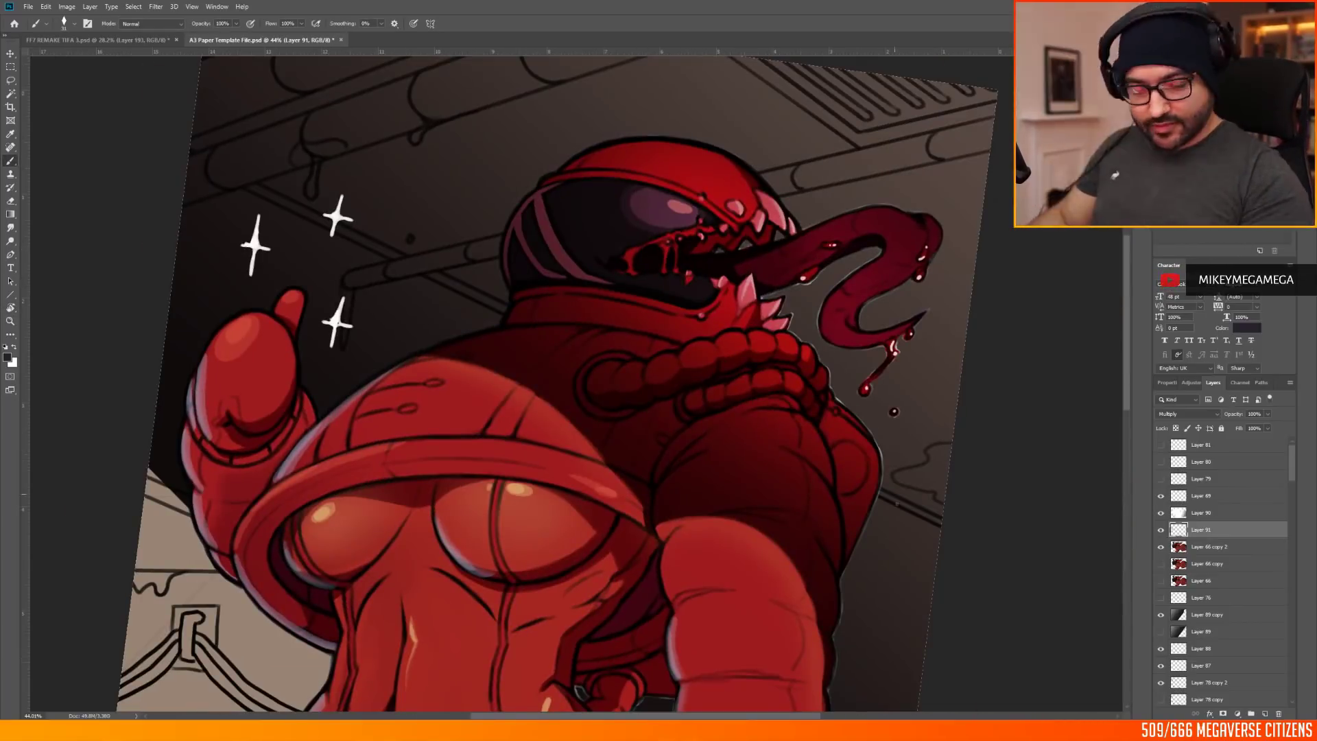
Step: Switch to the figure's colour layer, Layer 66 copy 2, and erase the light fringe around the figure's edges
ctrl+right_click(793, 258)
click(823, 284)
key(e)
key(ctrl+z)
drag(572, 344, 564, 344)
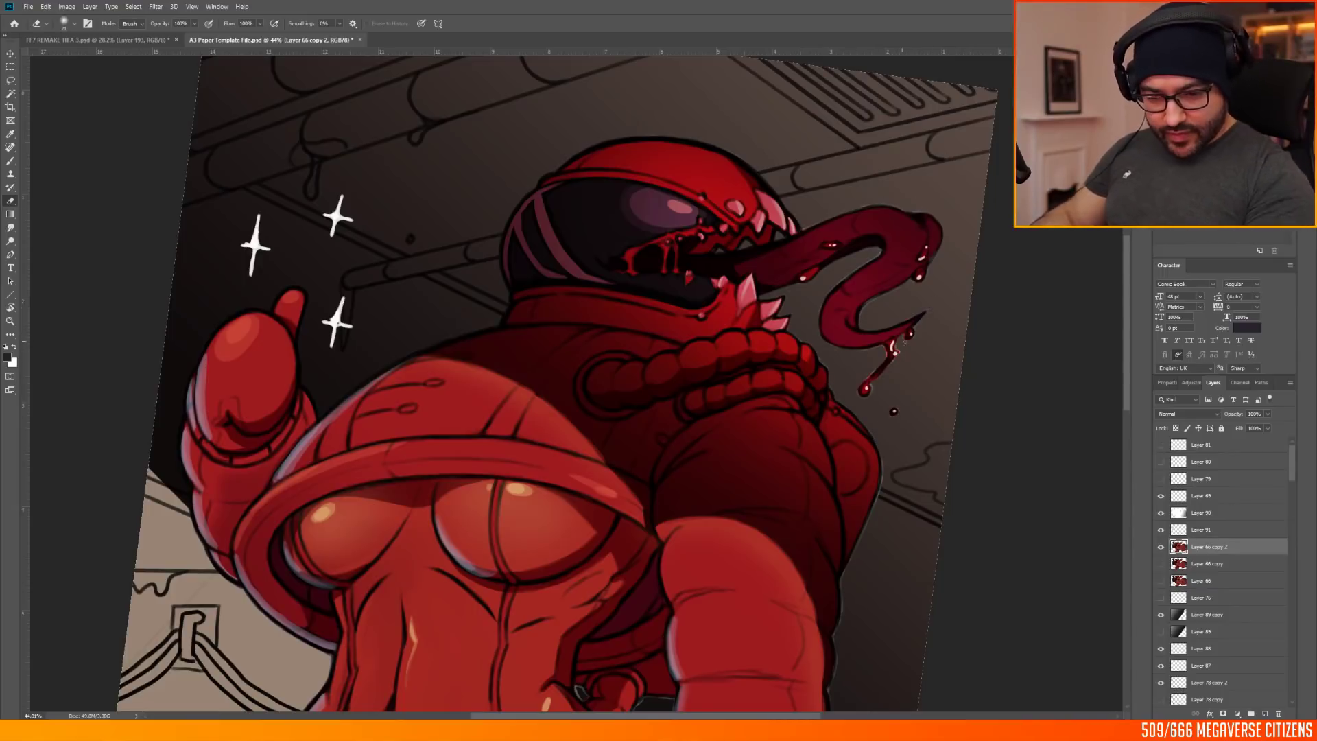
scroll(835, 503, down, 5)
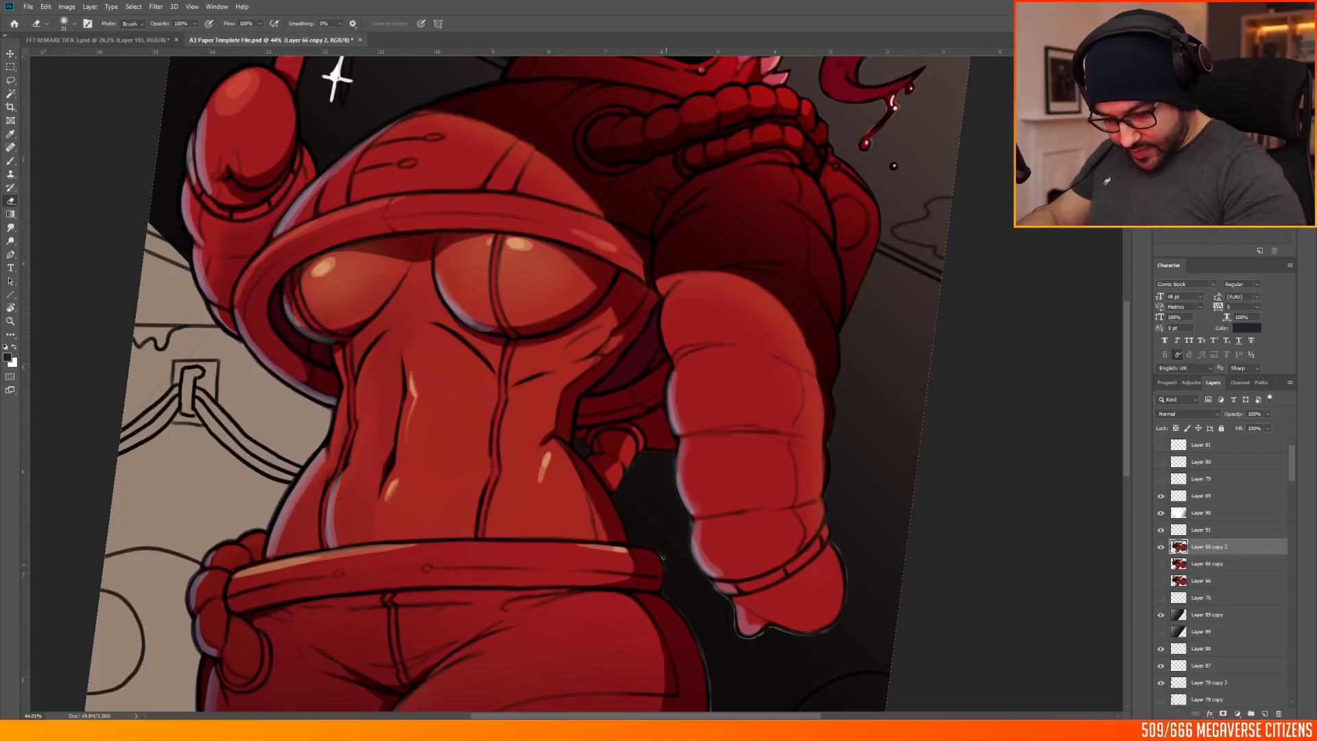
scroll(664, 554, down, 5)
drag(710, 503, 692, 381)
key(r)
key(Escape)
Step: Make the Multiply layer, Layer 91, active again with the Brush tool
click(1201, 529)
scroll(987, 312, up, 5)
key(b)
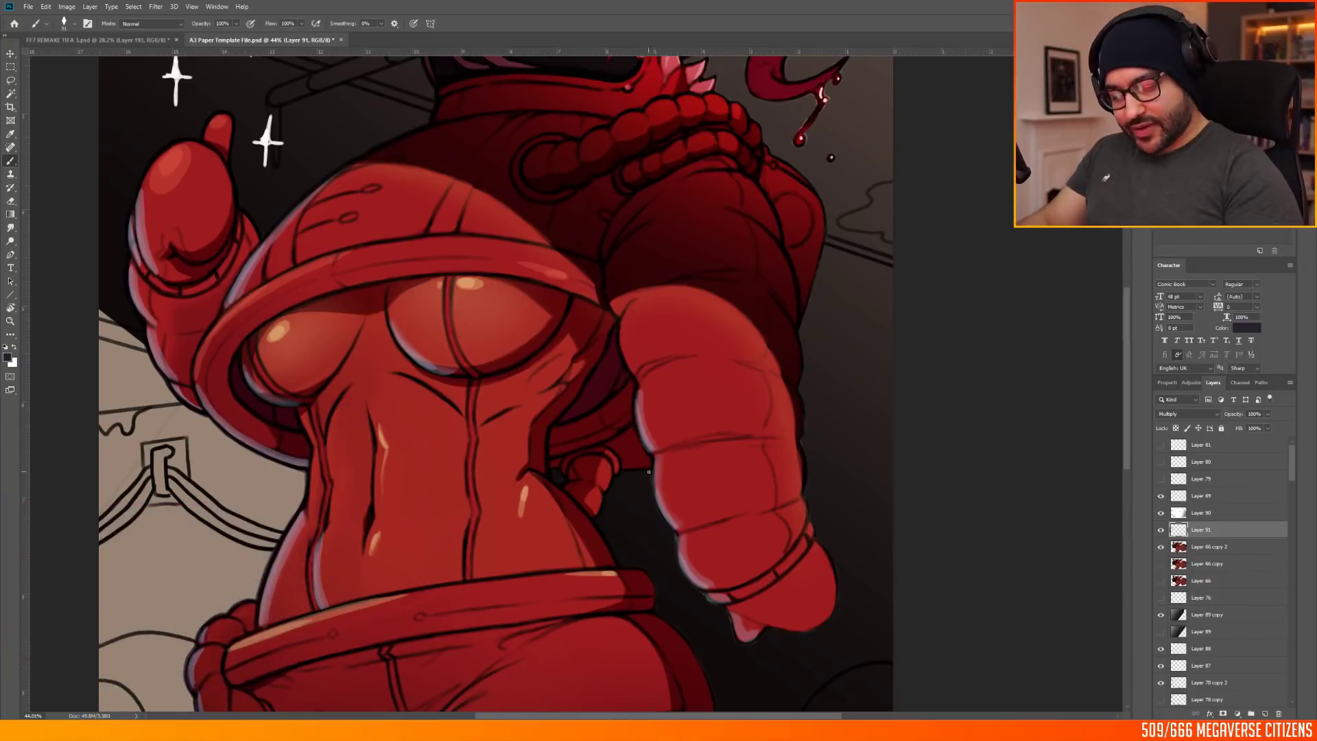
scroll(673, 476, down, 3)
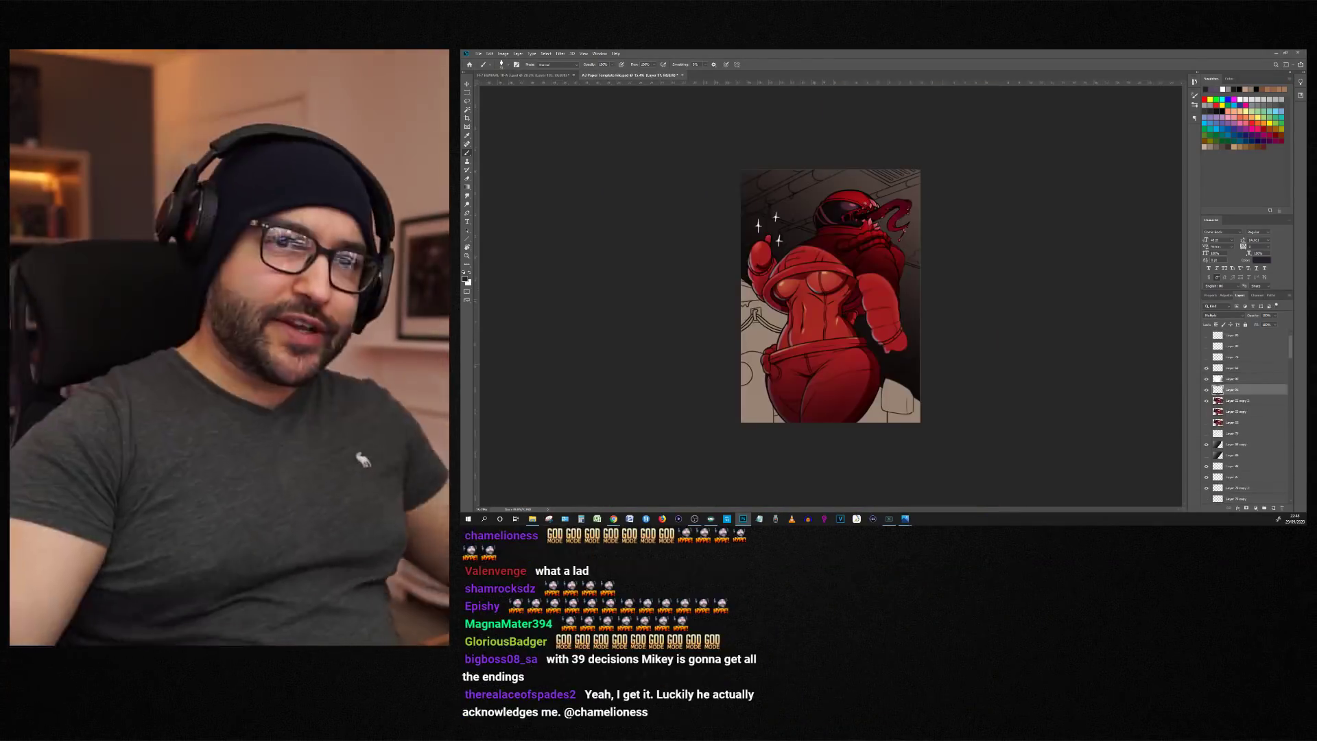
key(ctrl+plus)
key(ctrl+plus)
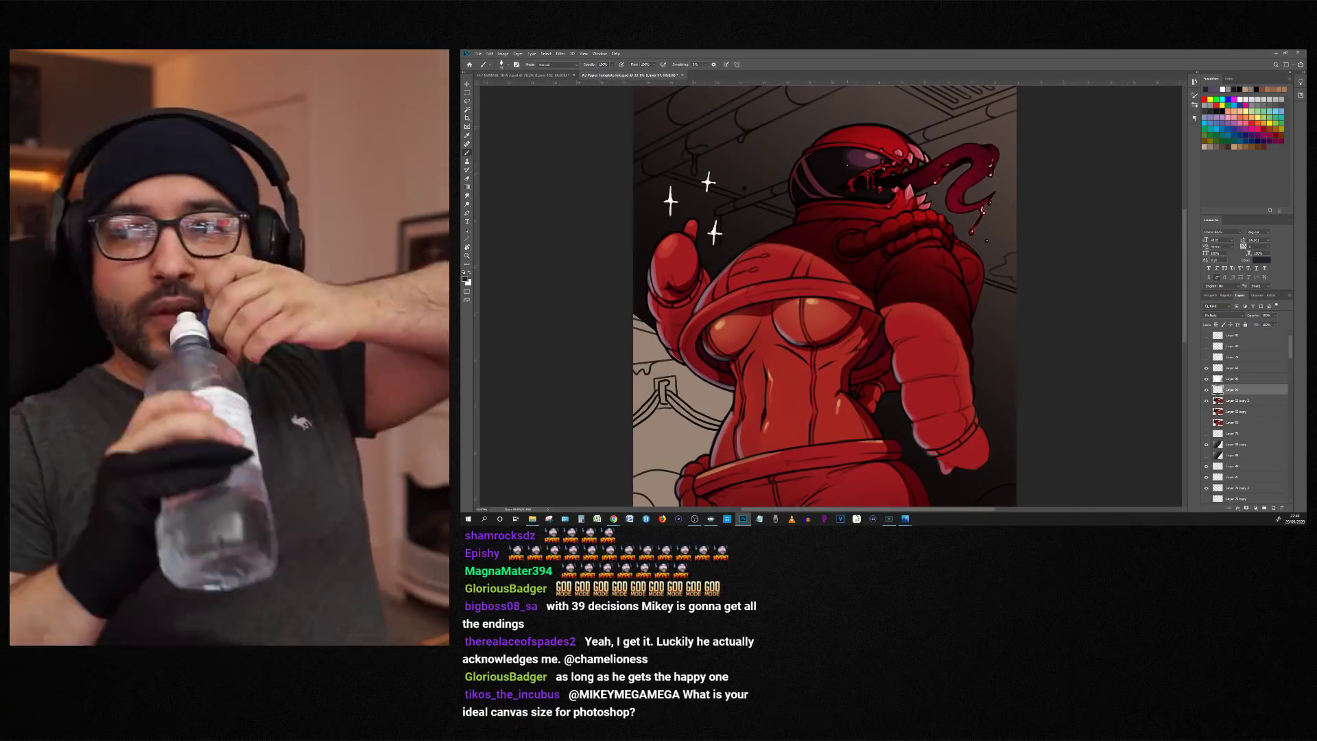
scroll(848, 165, down, 6)
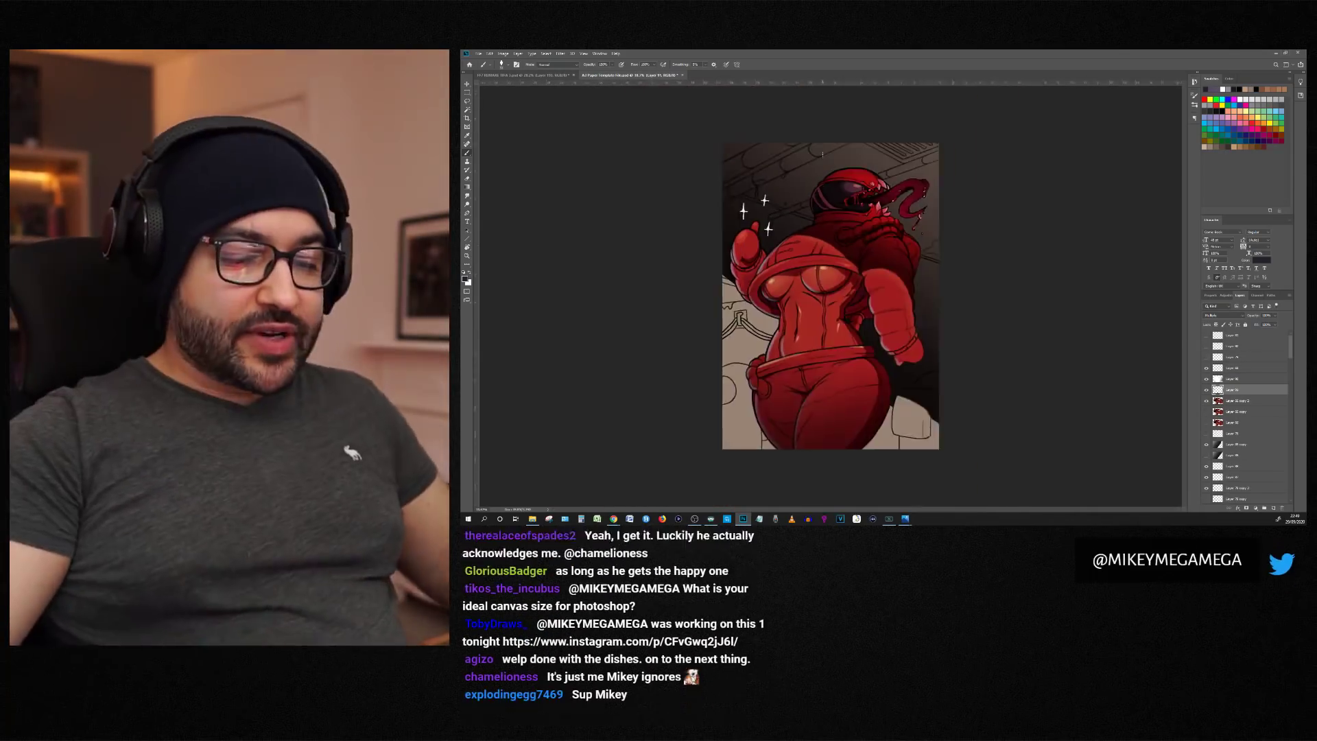
scroll(831, 205, up, 7)
scroll(831, 206, up, 1)
key(m)
scroll(815, 216, down, 7)
key(ctrl+plus)
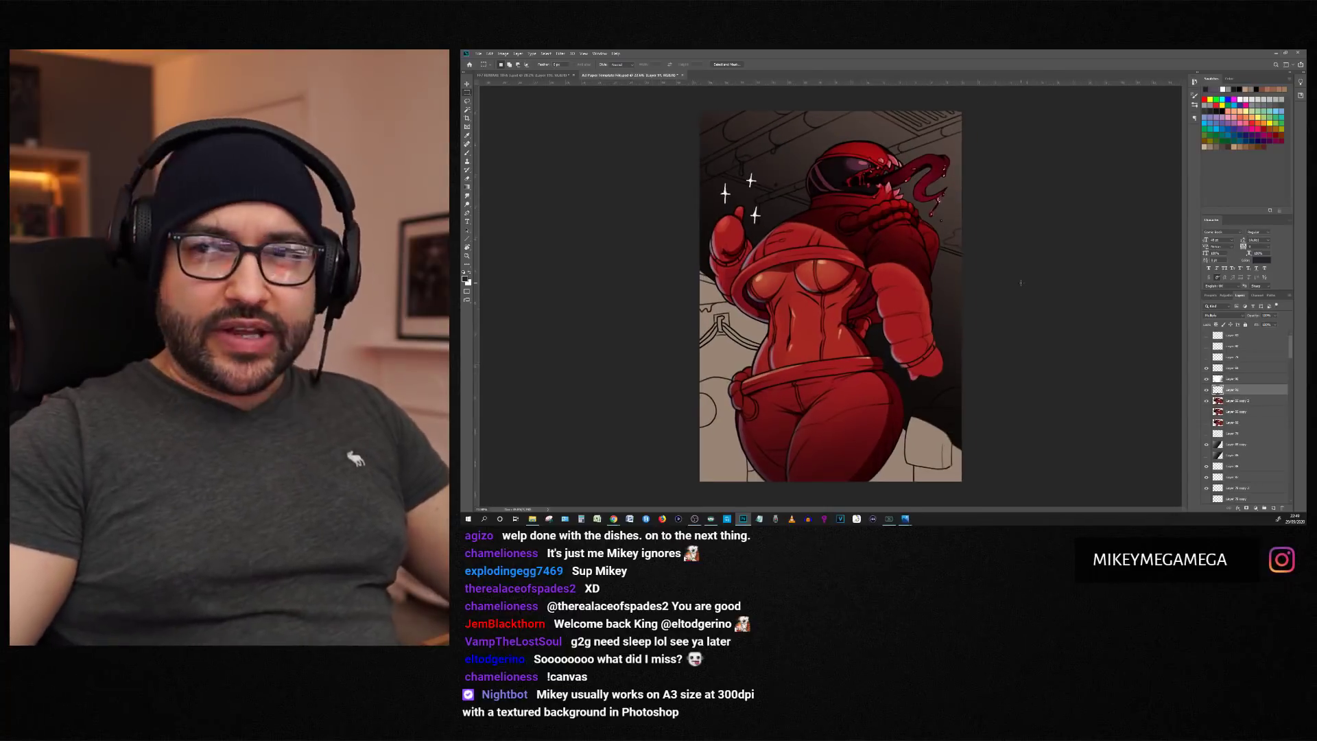
key(ctrl+plus)
key(ctrl+plus)
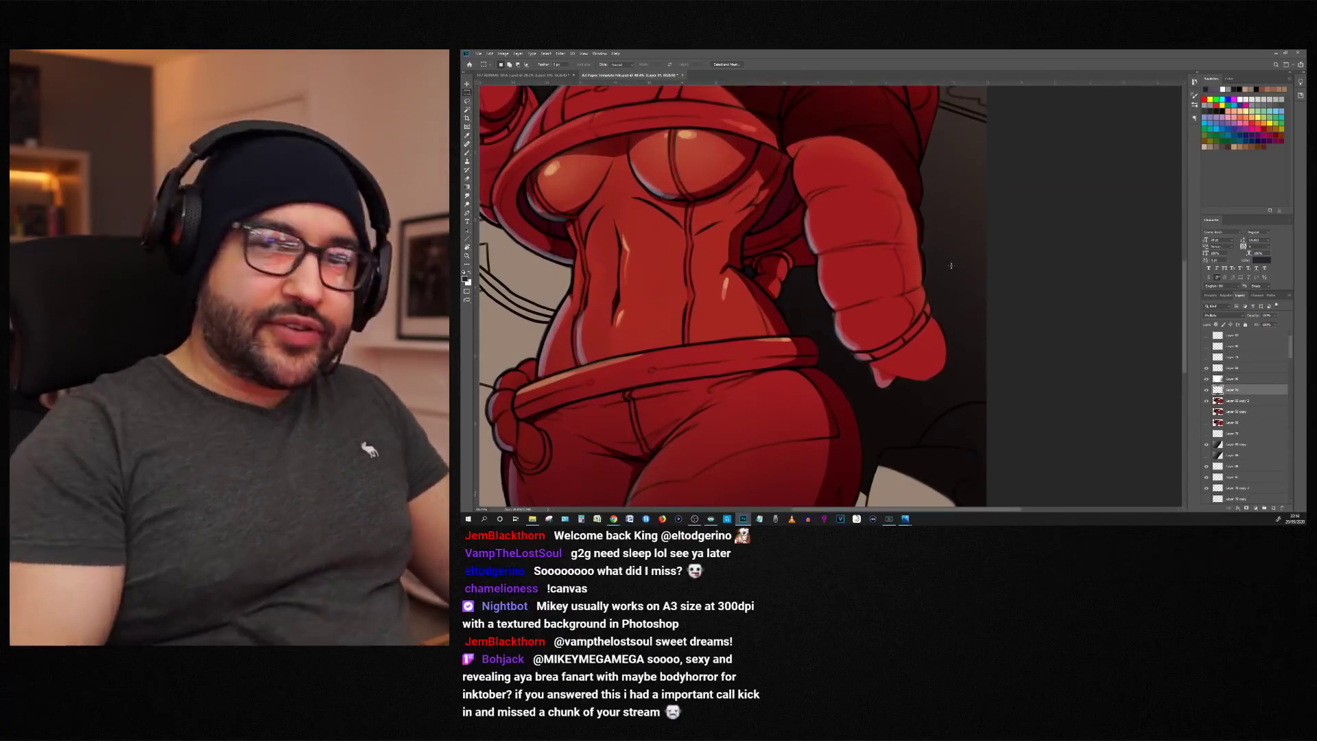
scroll(1079, 220, up, 1)
Step: Touch up the dark edges along the figure's thigh, hanging arm and shoulder with the brush on Layer 91
key(b)
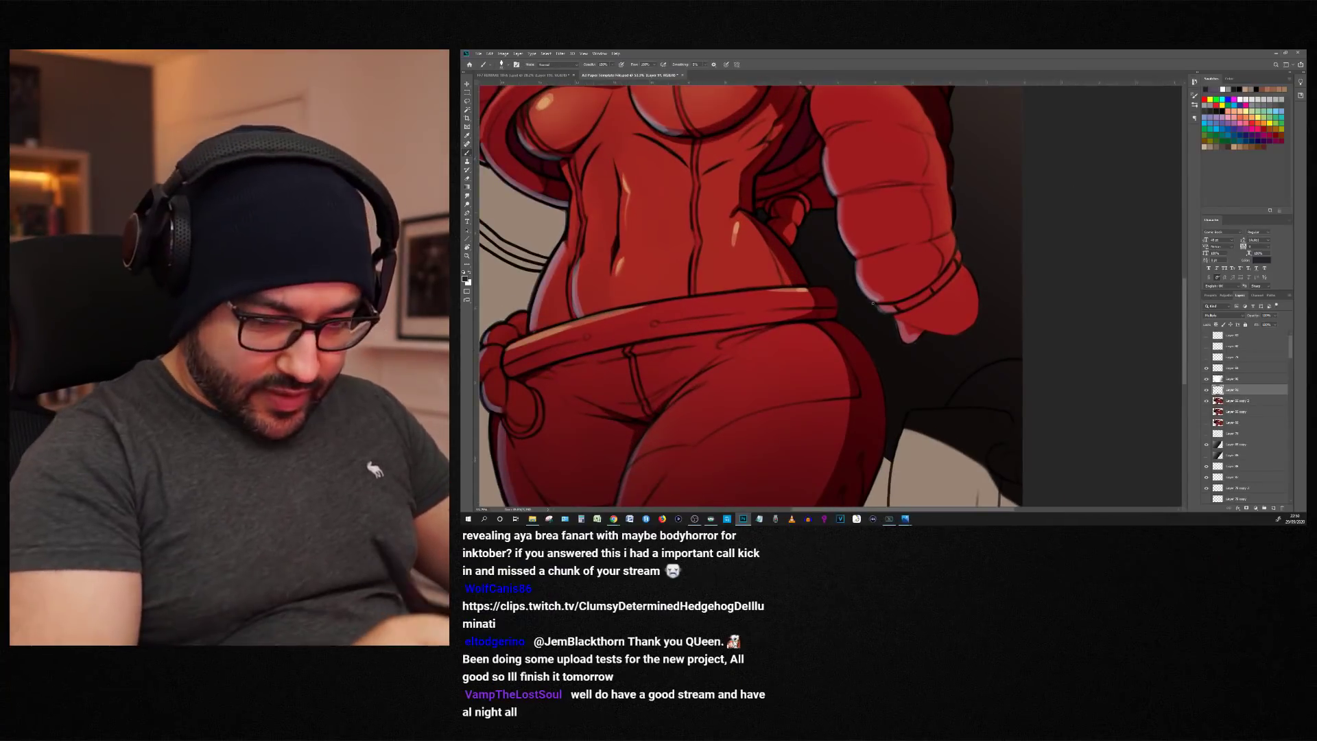
scroll(837, 315, down, 3)
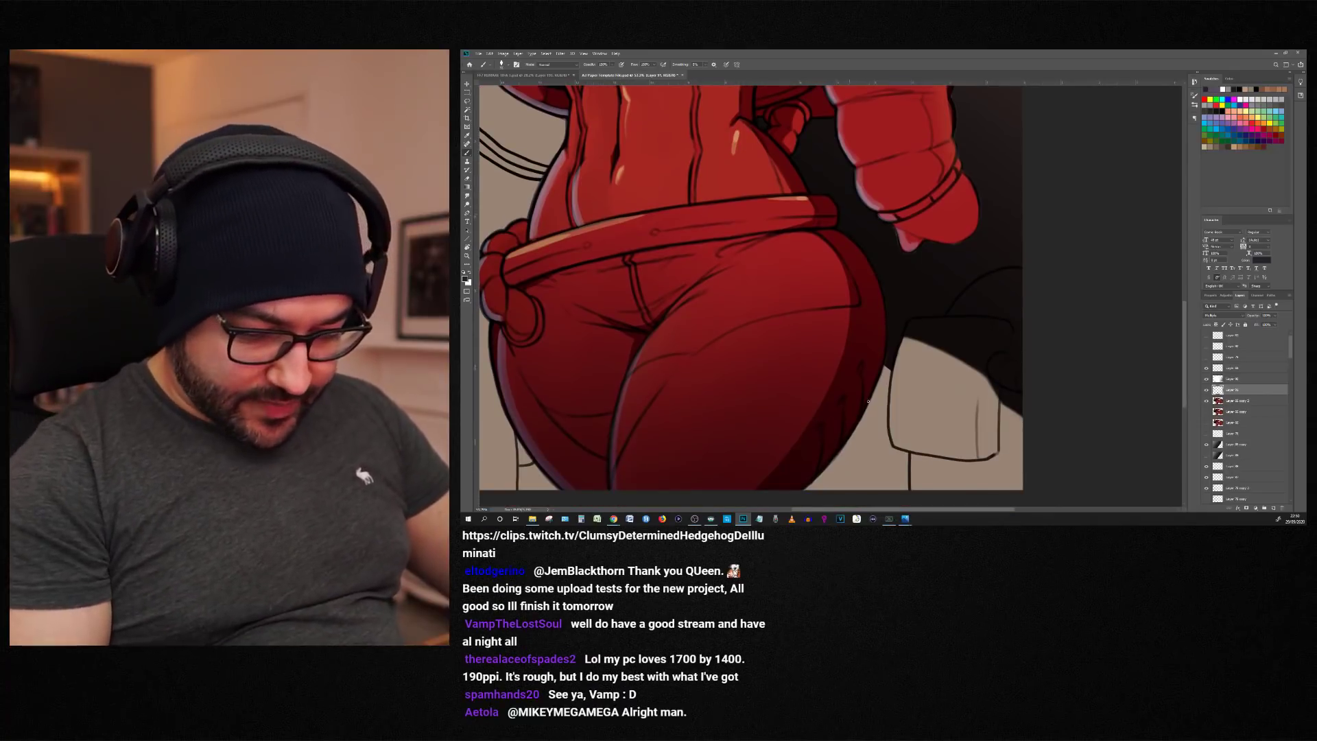
scroll(892, 311, up, 3)
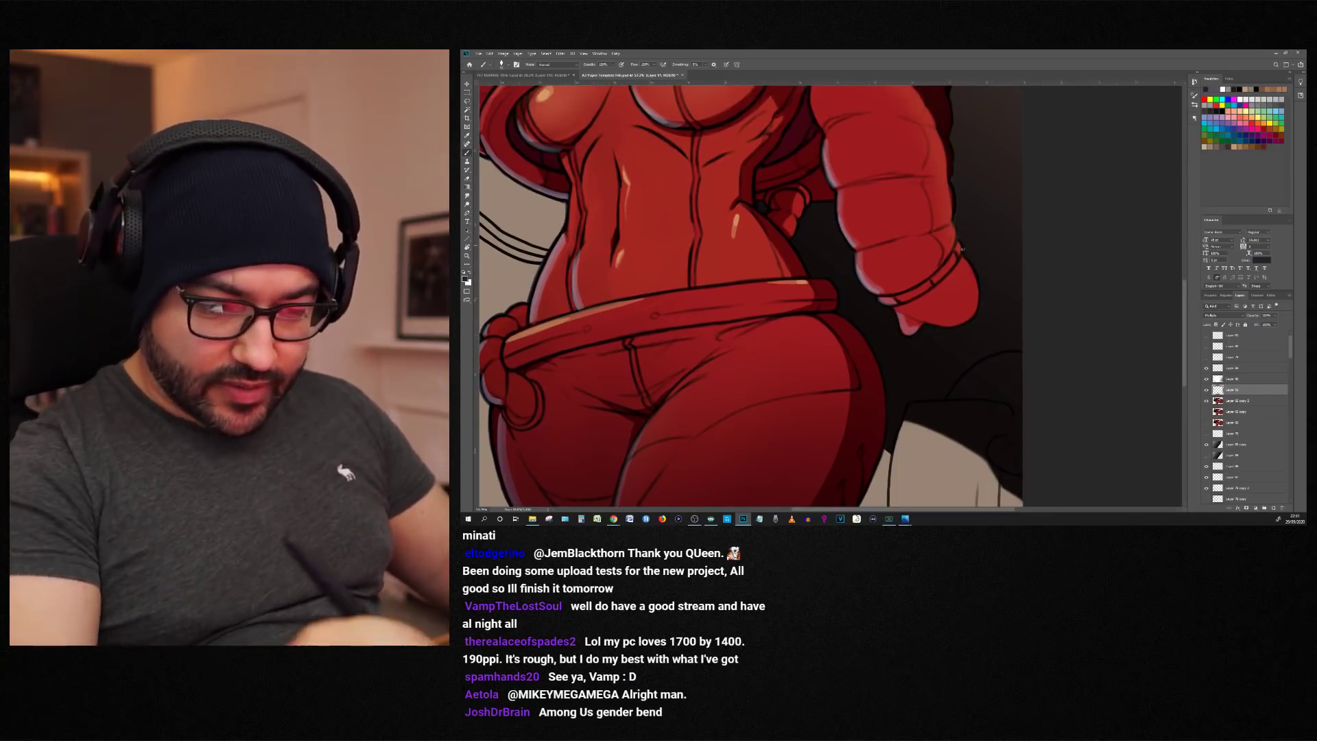
scroll(957, 275, up, 1)
scroll(952, 288, up, 3)
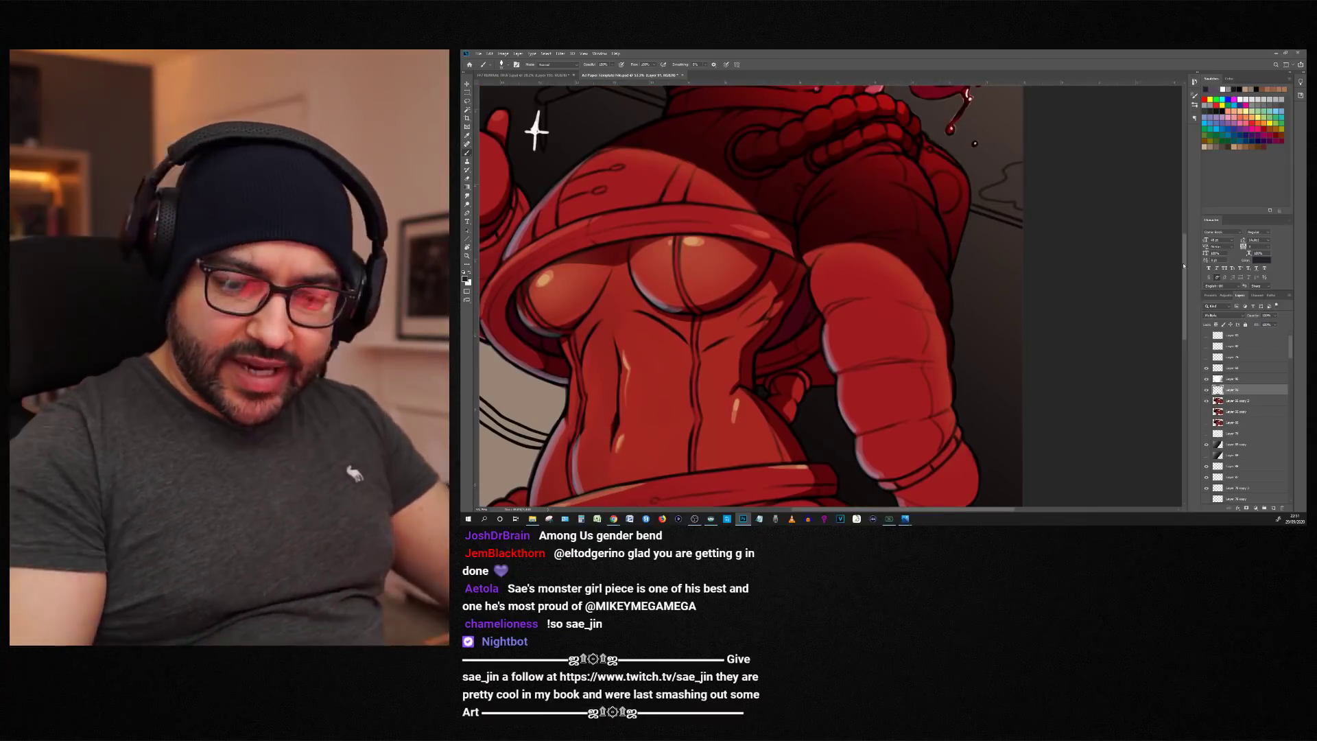
scroll(959, 355, up, 3)
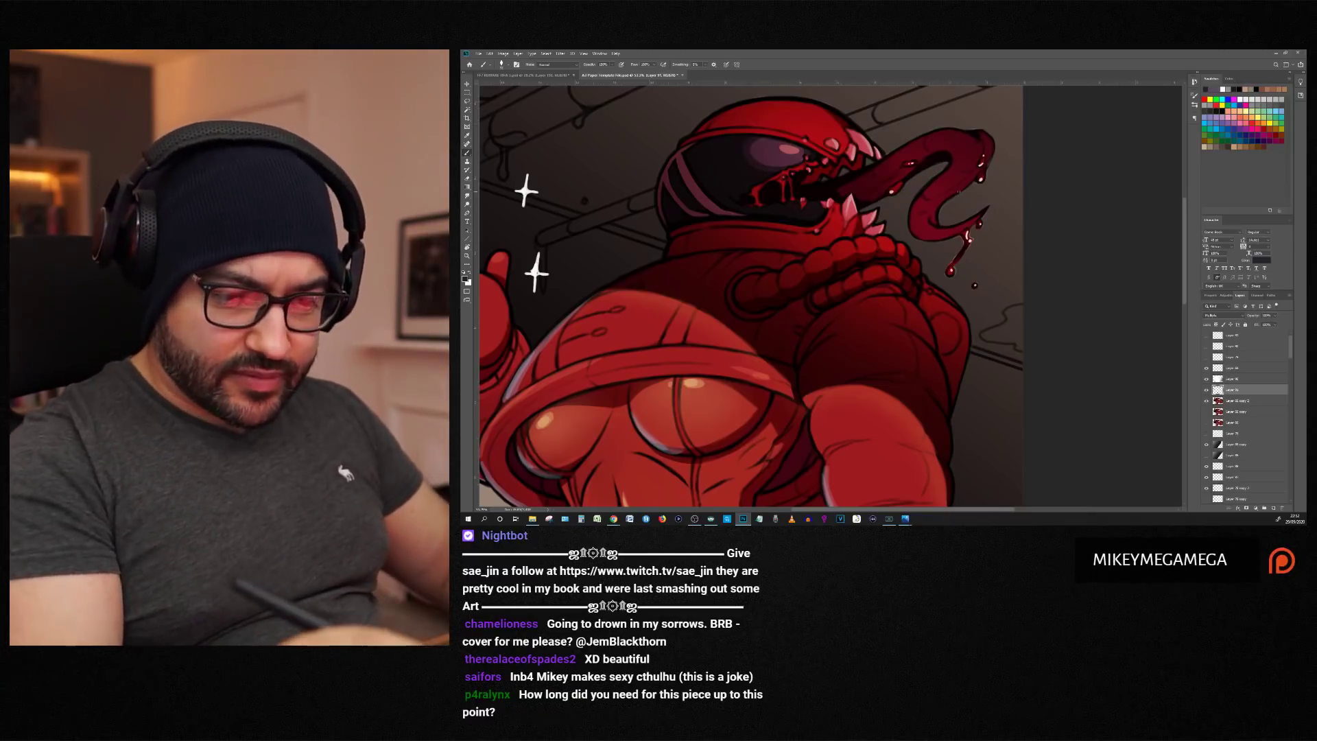
key(r)
drag(989, 162, 997, 419)
key(space)
drag(915, 401, 915, 294)
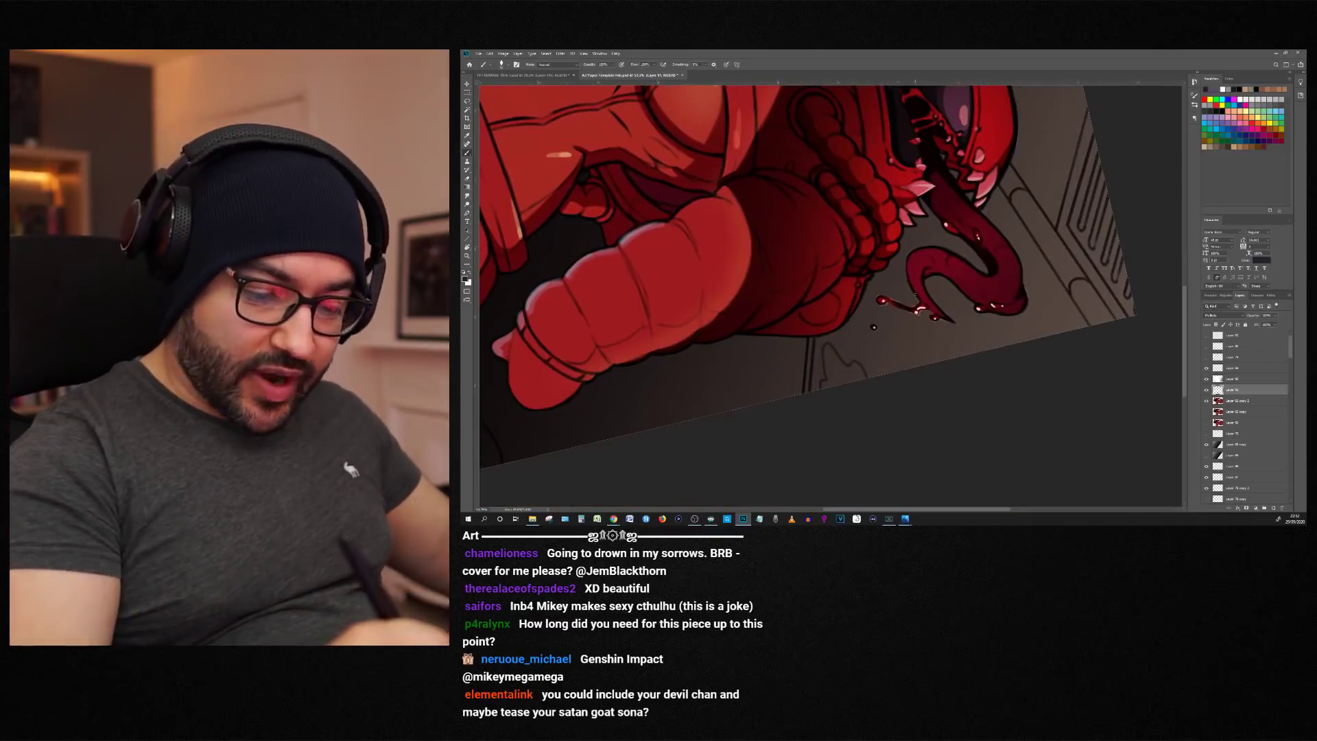
key(Escape)
mouse_move(858, 220)
mouse_down()
mouse_move(842, 246)
mouse_move(852, 253)
mouse_up()
scroll(830, 296, down, 6)
scroll(822, 122, up, 2)
scroll(823, 122, down, 2)
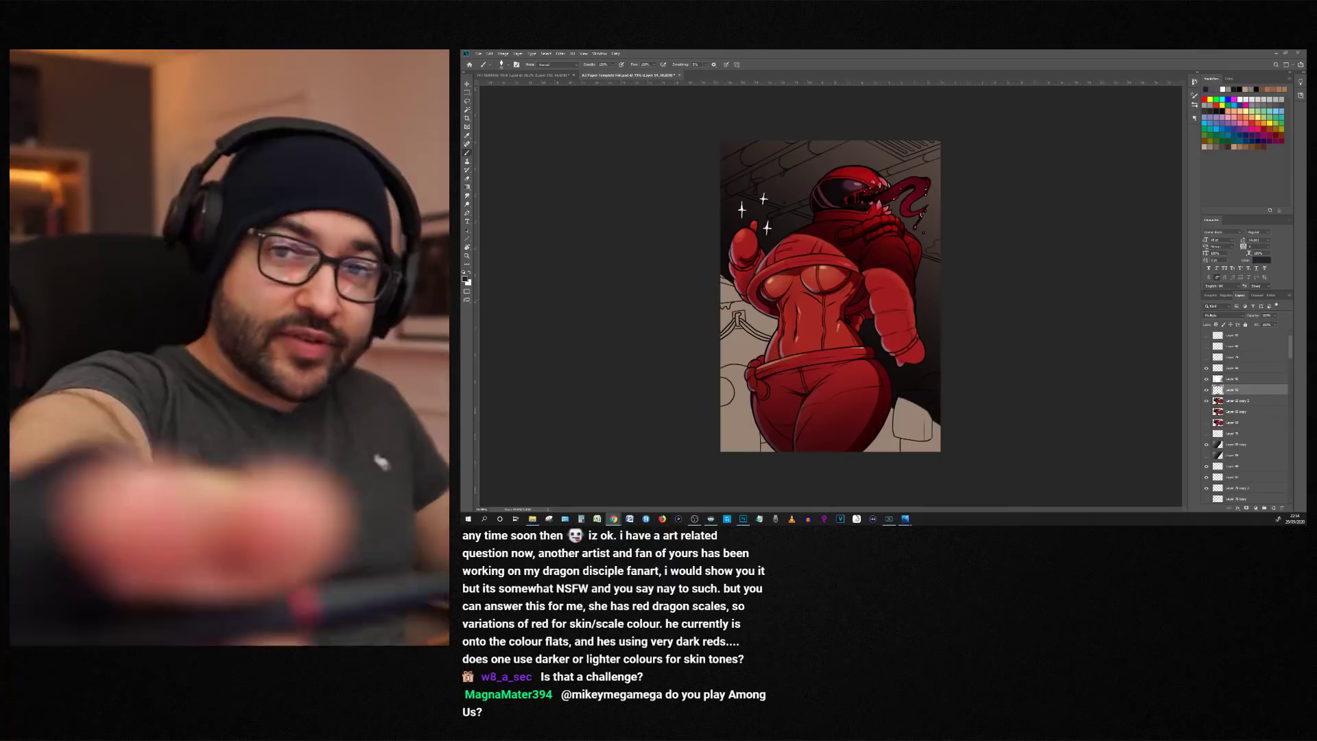
click(1075, 269)
scroll(1076, 269, up, 5)
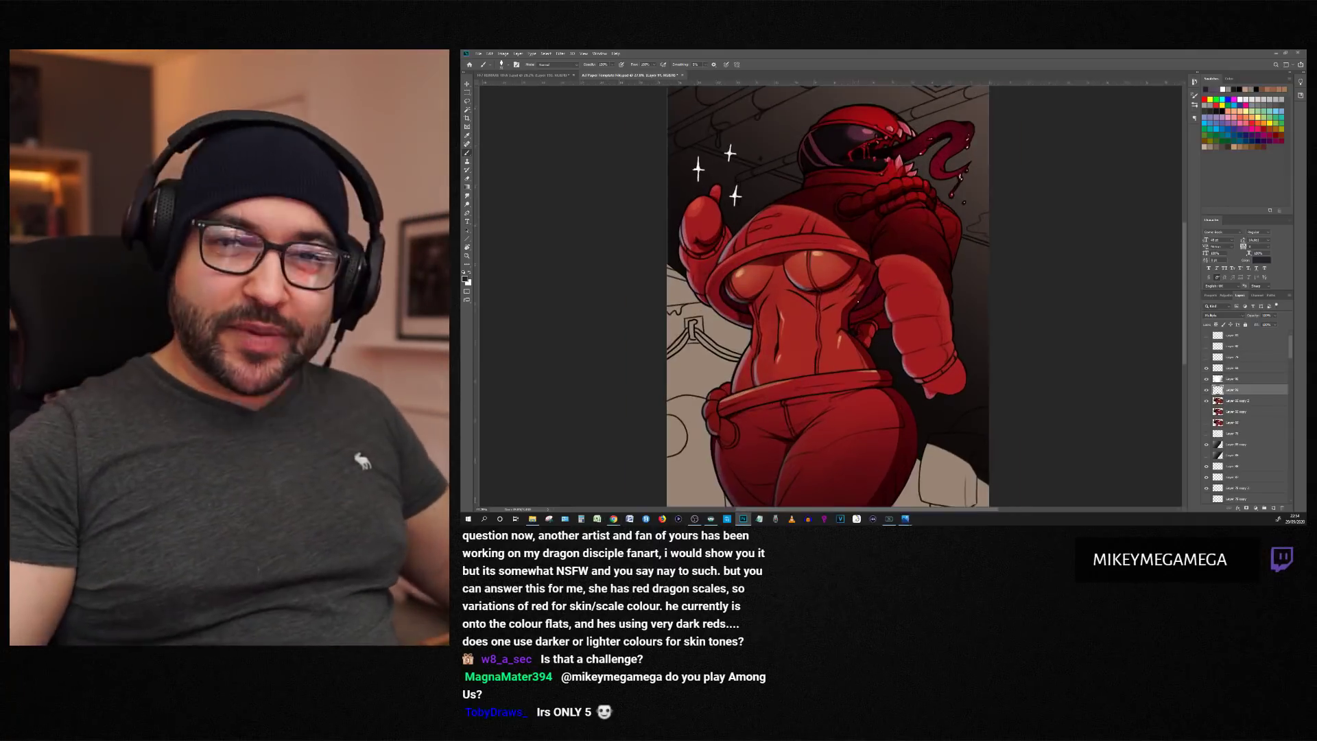
scroll(1075, 269, down, 2)
scroll(851, 206, up, 5)
scroll(831, 295, down, 7)
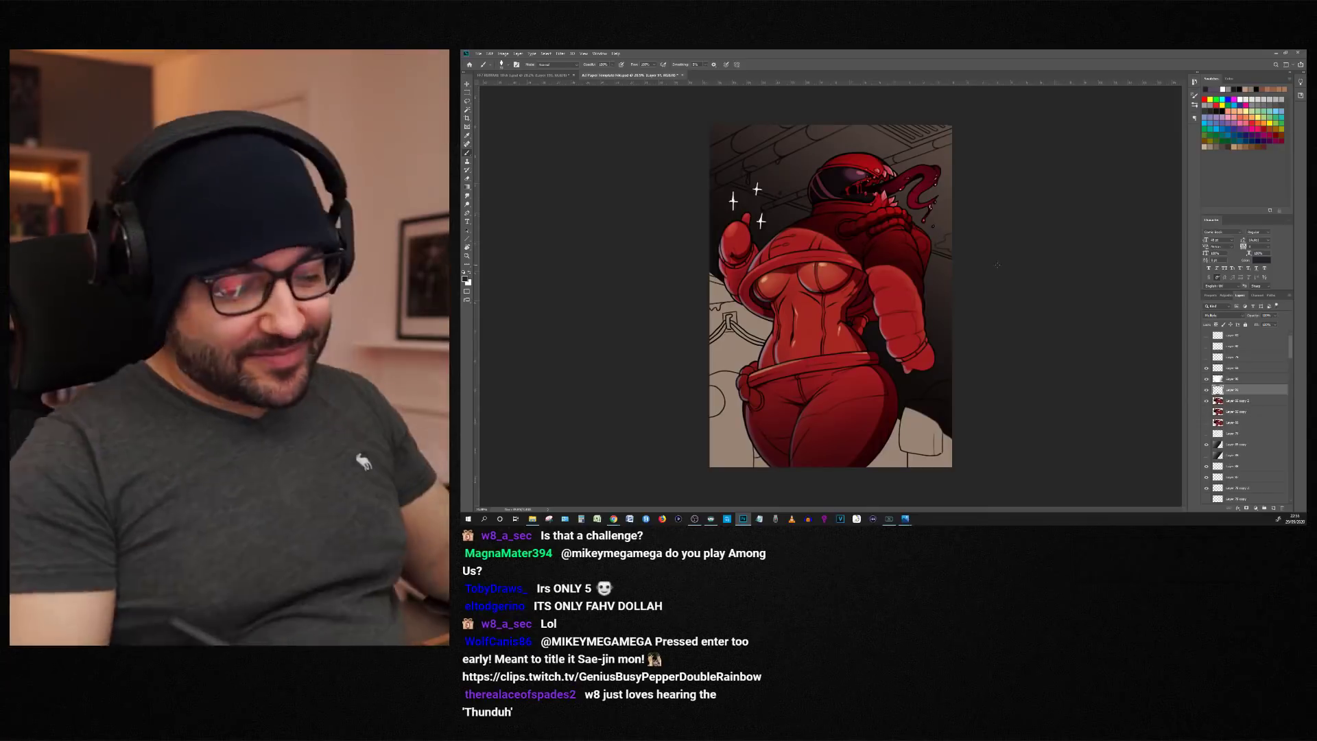
scroll(833, 195, up, 6)
scroll(843, 158, down, 3)
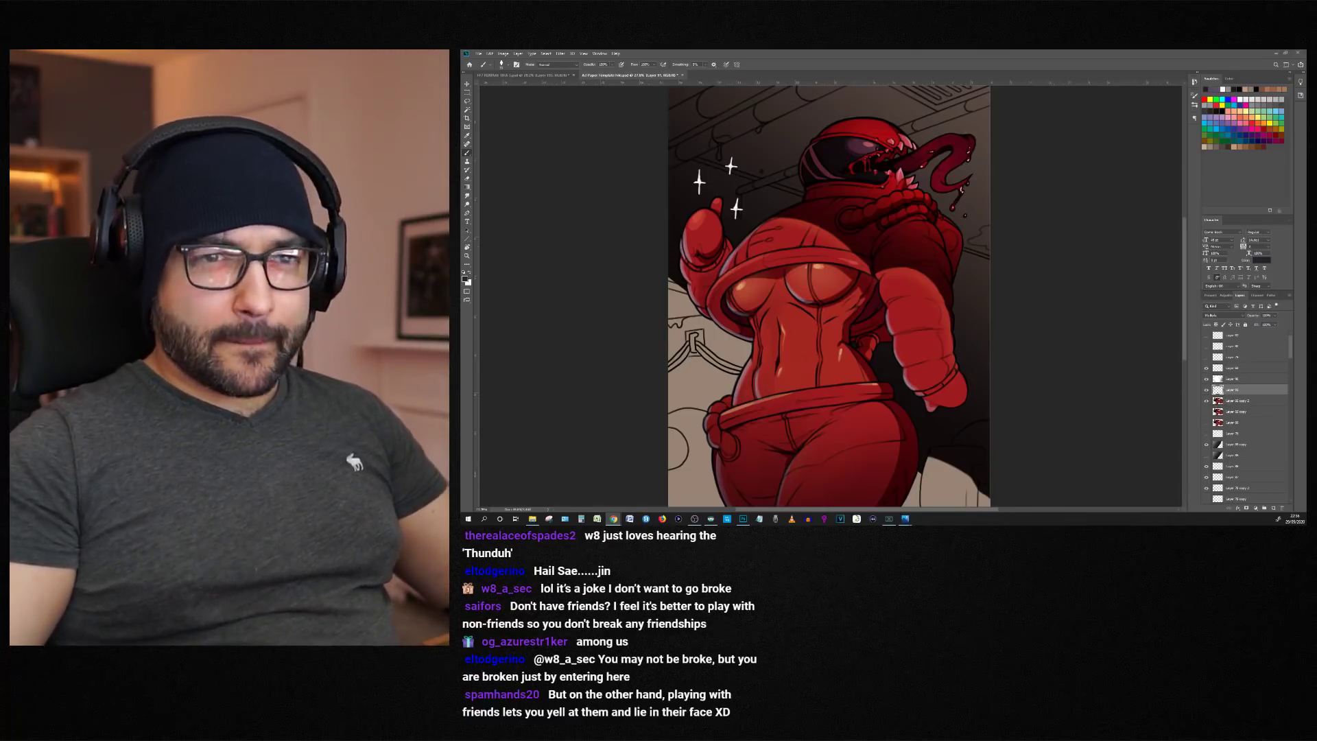
scroll(830, 296, down, 2)
scroll(830, 296, up, 1)
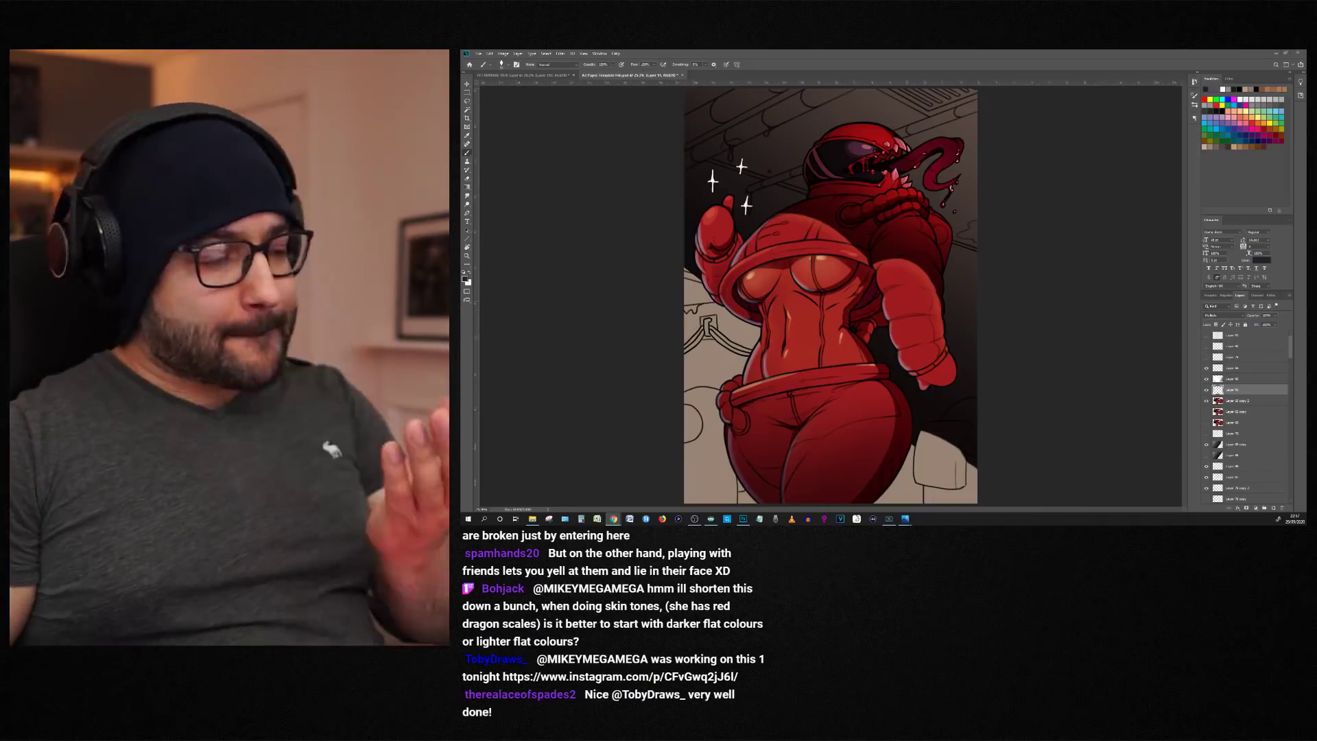
Step: Add a new layer among the background layers and choose the Polygonal Lasso tool
click(467, 92)
click(467, 101)
scroll(782, 103, up, 6)
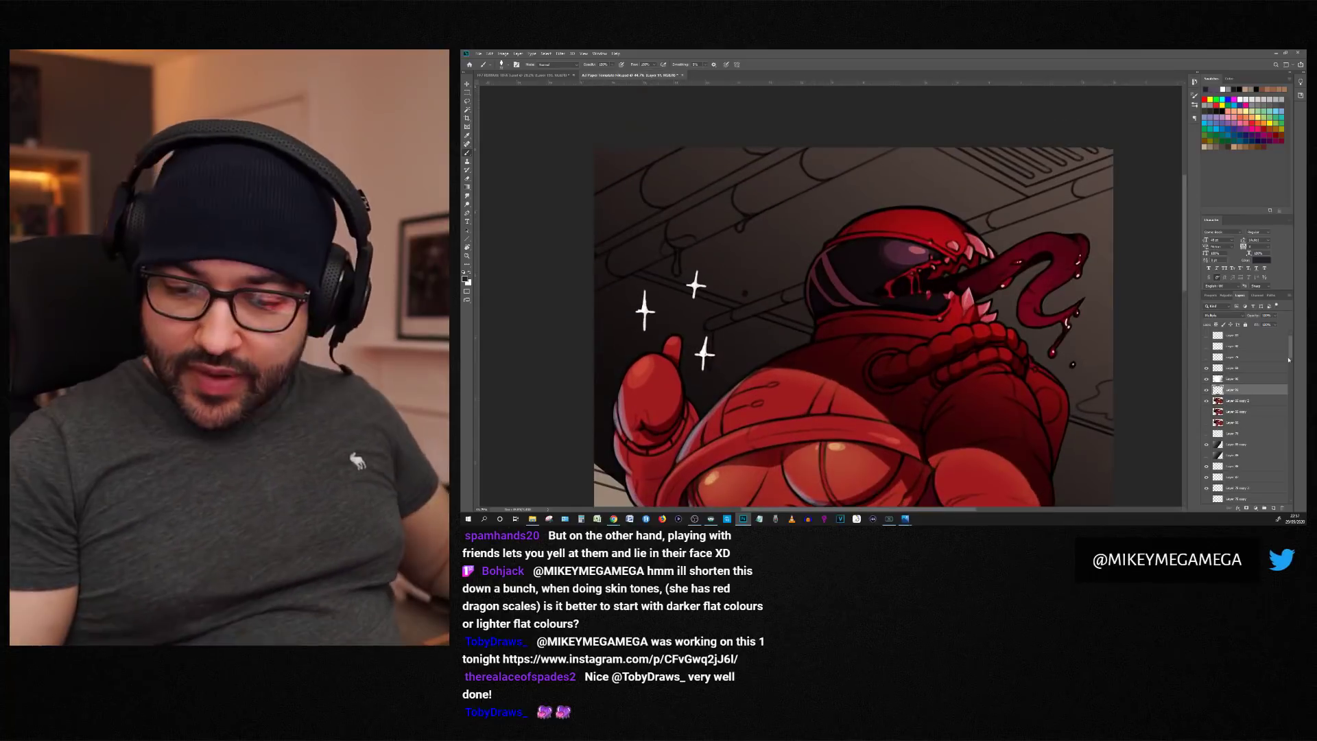
scroll(1240, 411, down, 3)
click(1237, 393)
click(1274, 508)
right_click(467, 101)
click(495, 109)
Step: Select the diagonal ceiling pipes and the vent grille behind the helmet as several combined straight-edged areas
click(693, 144)
click(593, 195)
click(591, 247)
double_click(795, 141)
shift+click(816, 144)
click(582, 264)
click(593, 291)
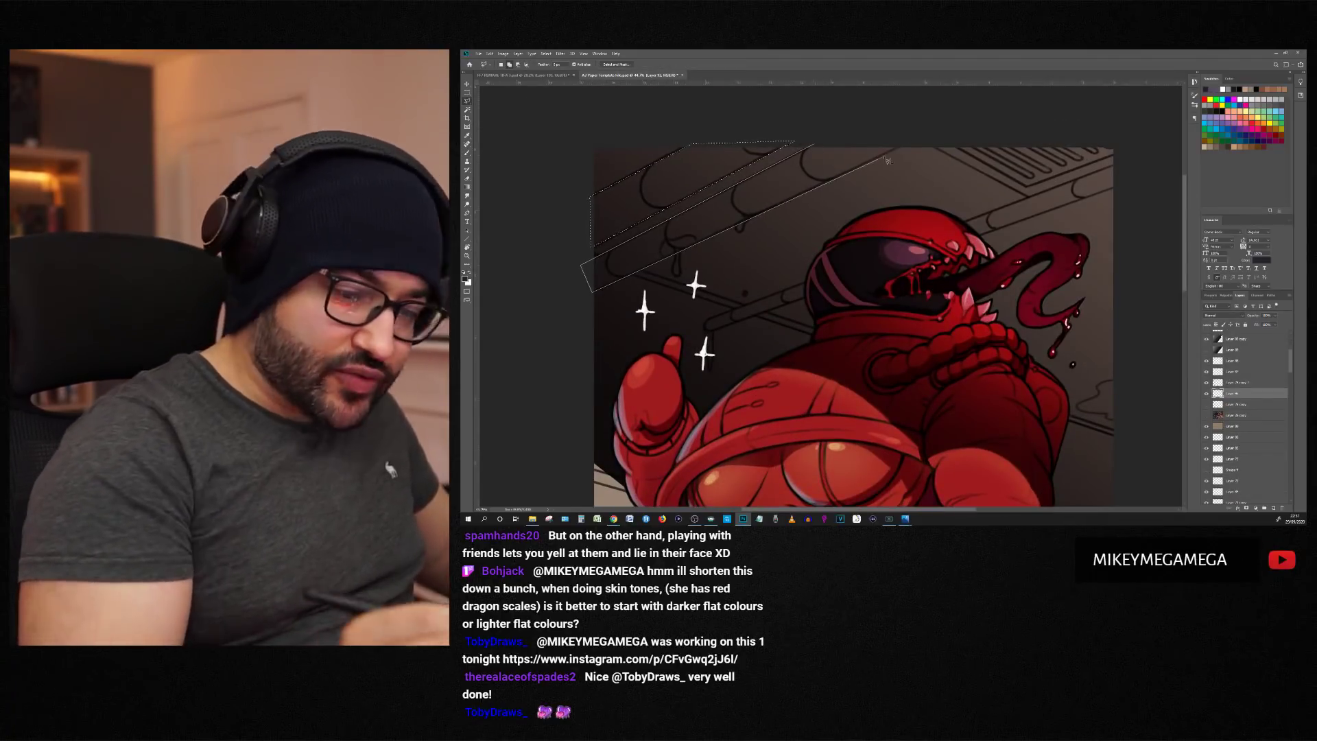
double_click(910, 140)
scroll(885, 151, down, 6)
shift+click(903, 122)
click(996, 172)
click(675, 300)
double_click(904, 120)
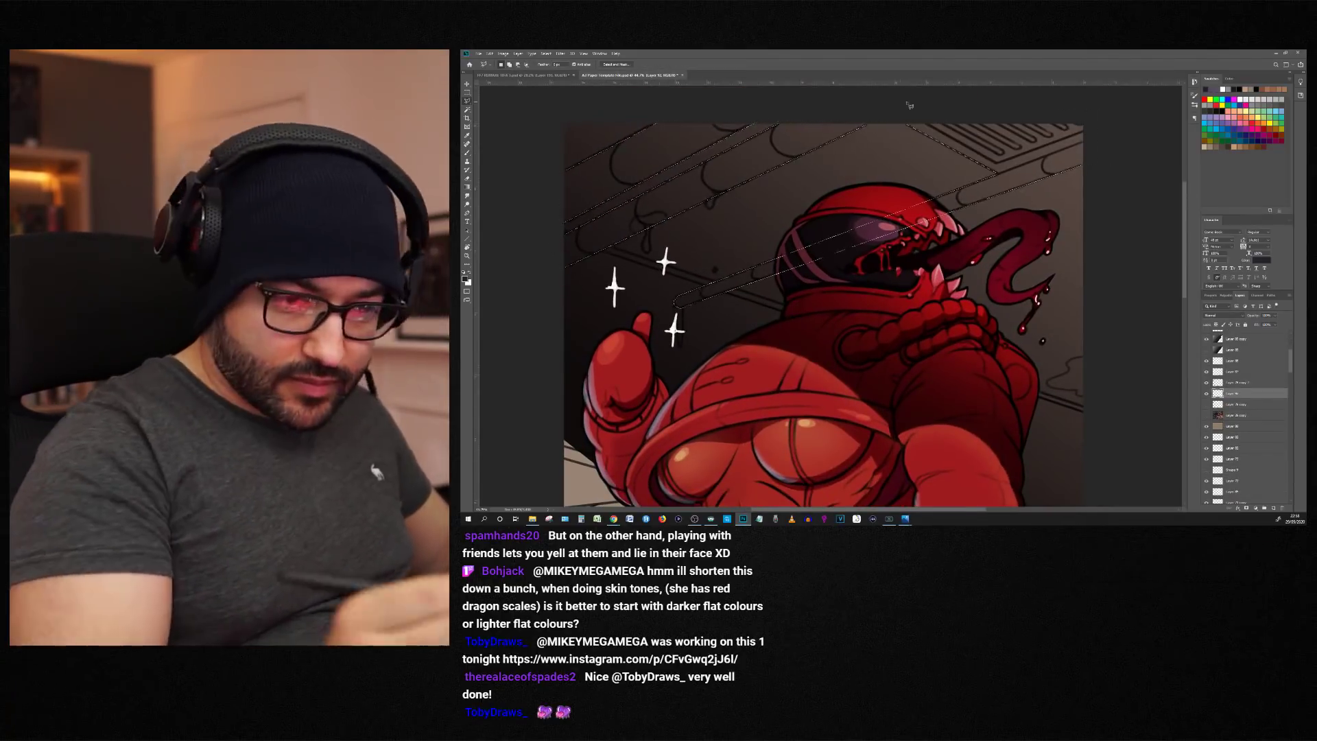
Step: Paint the selected ceiling pipes and grille in a muted lavender on a new background layer, and clear the selection
scroll(910, 106, down, 6)
click(465, 279)
click(1218, 182)
right_click(805, 148)
click(984, 125)
click(1274, 508)
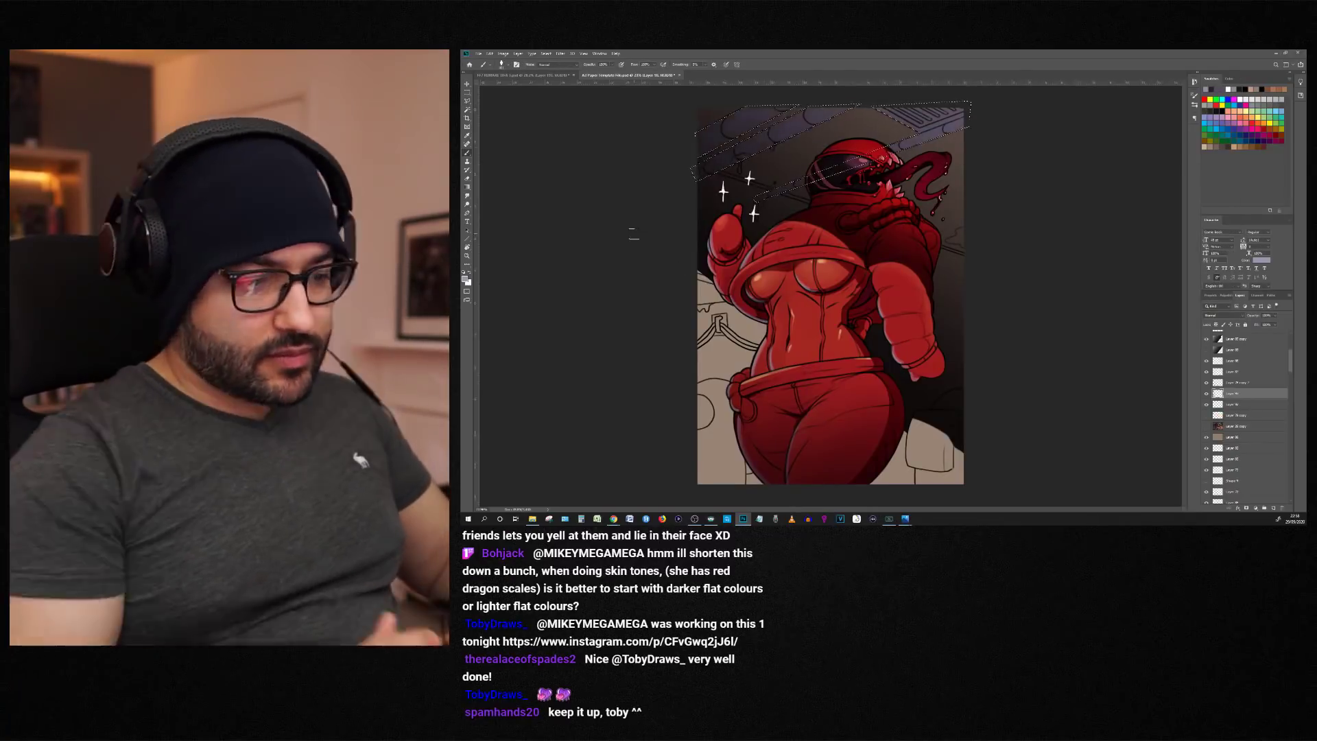
key(ctrl+d)
scroll(702, 295, down, 2)
scroll(830, 295, up, 3)
scroll(830, 295, up, 1)
Step: Add a new layer above the beige background base, outline the upper wall area for brush work, and clear the selection
click(1232, 437)
click(1274, 508)
click(467, 101)
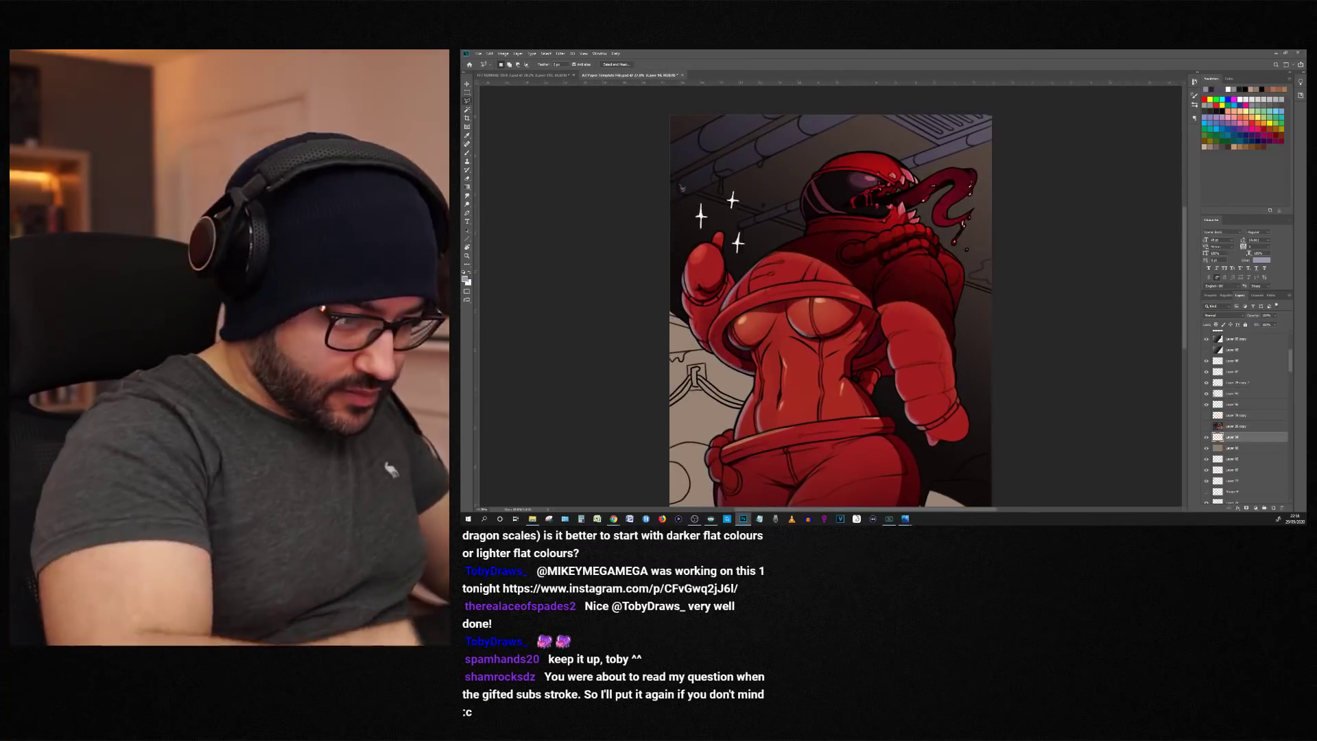
click(1012, 300)
click(1006, 108)
click(656, 104)
click(666, 181)
key(b)
key(ctrl+d)
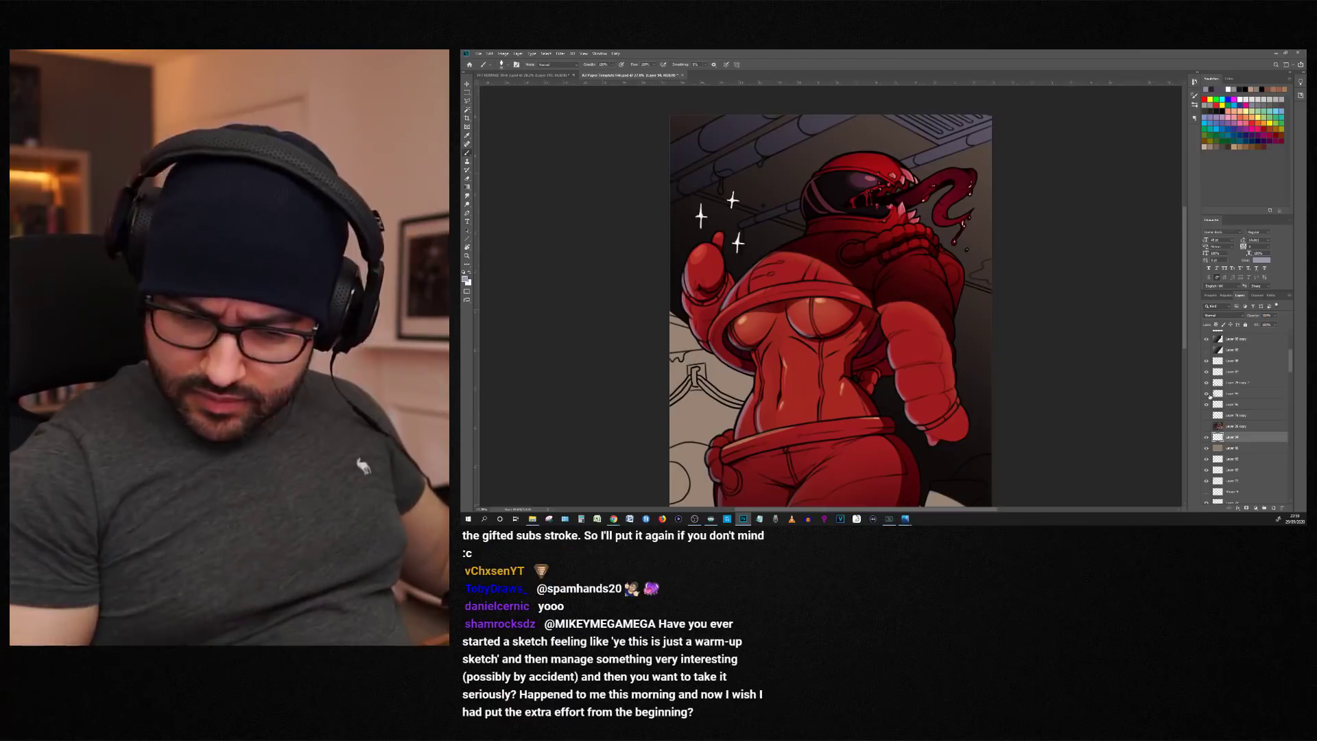
Step: Add another new layer directly above the upper wall's layer
click(1232, 394)
click(1232, 437)
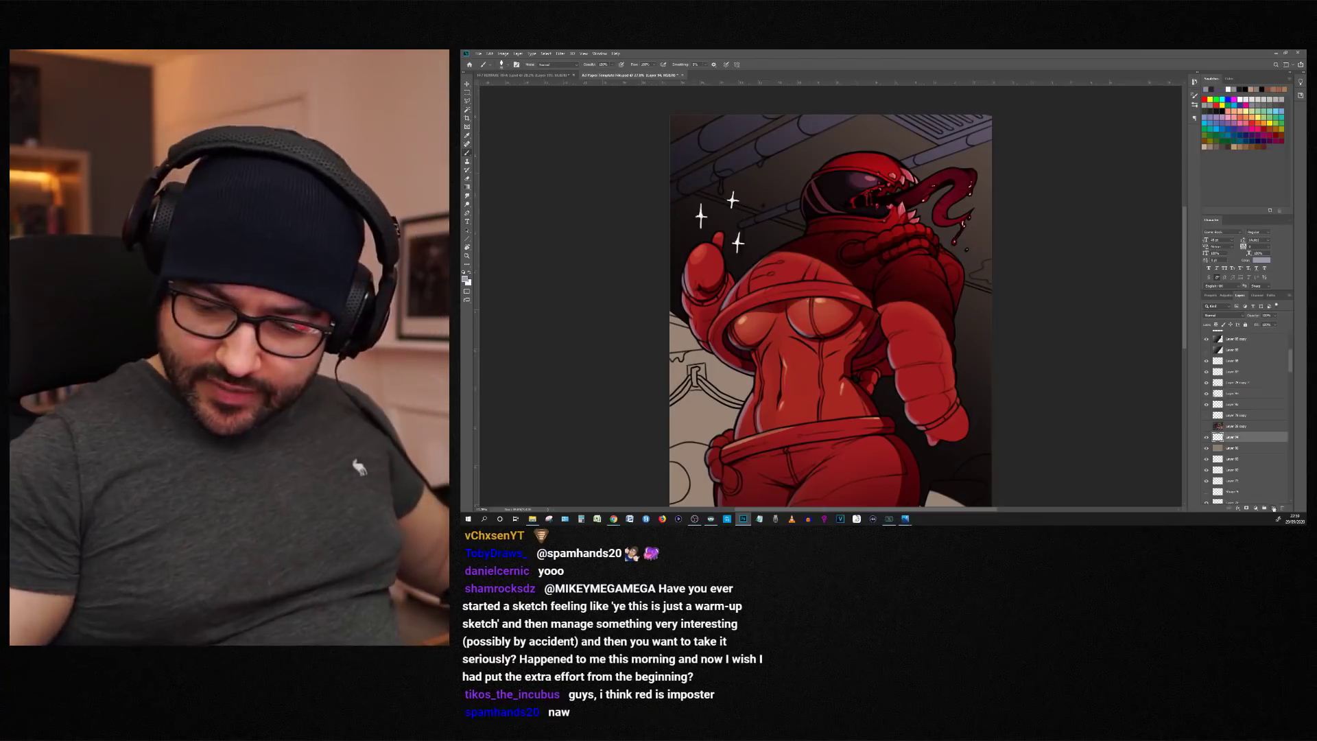
click(1274, 509)
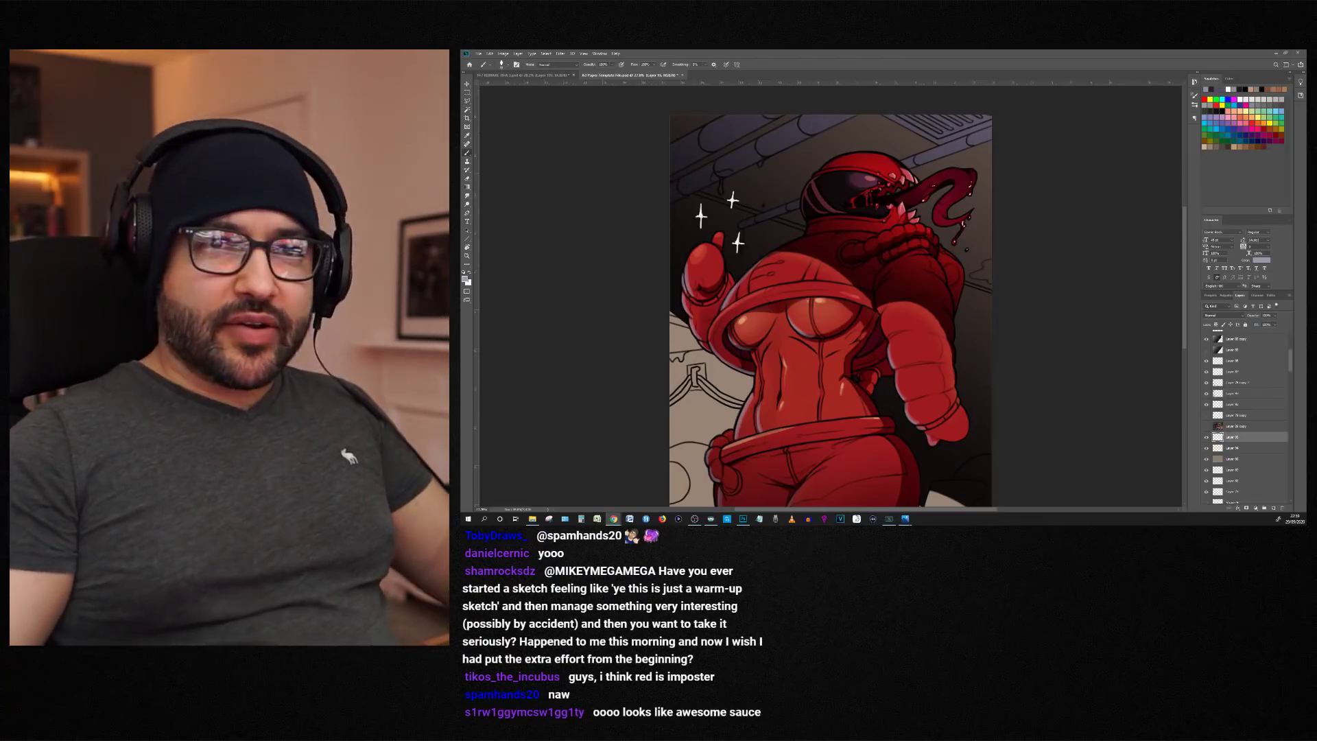
scroll(915, 147, down, 4)
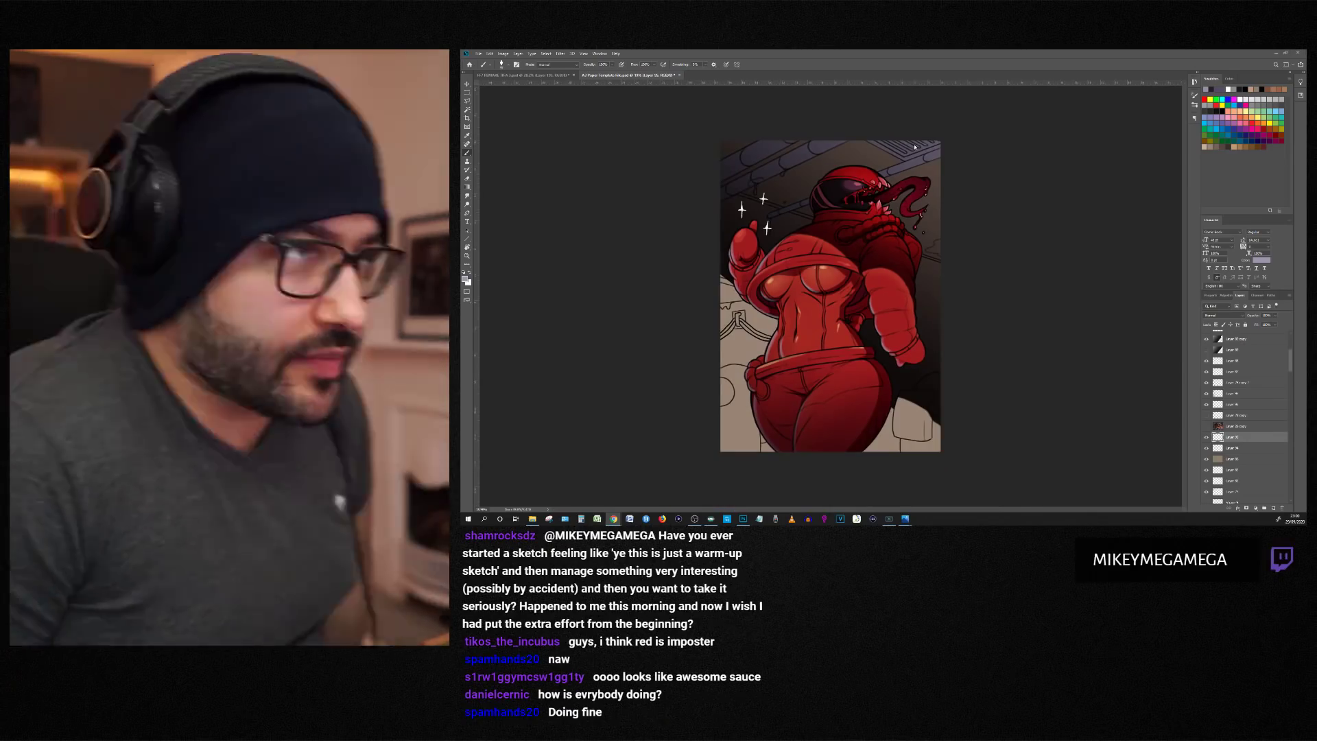
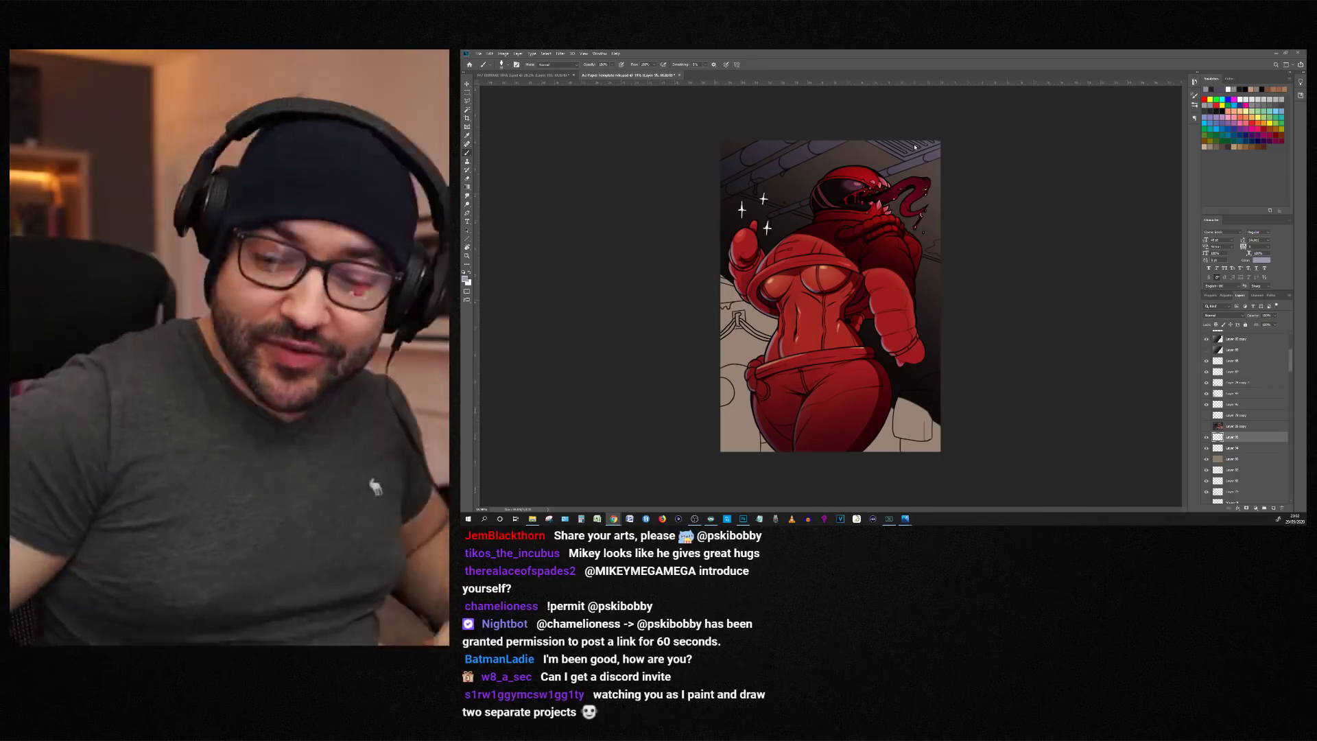
scroll(915, 147, up, 3)
scroll(914, 147, down, 1)
scroll(882, 123, up, 2)
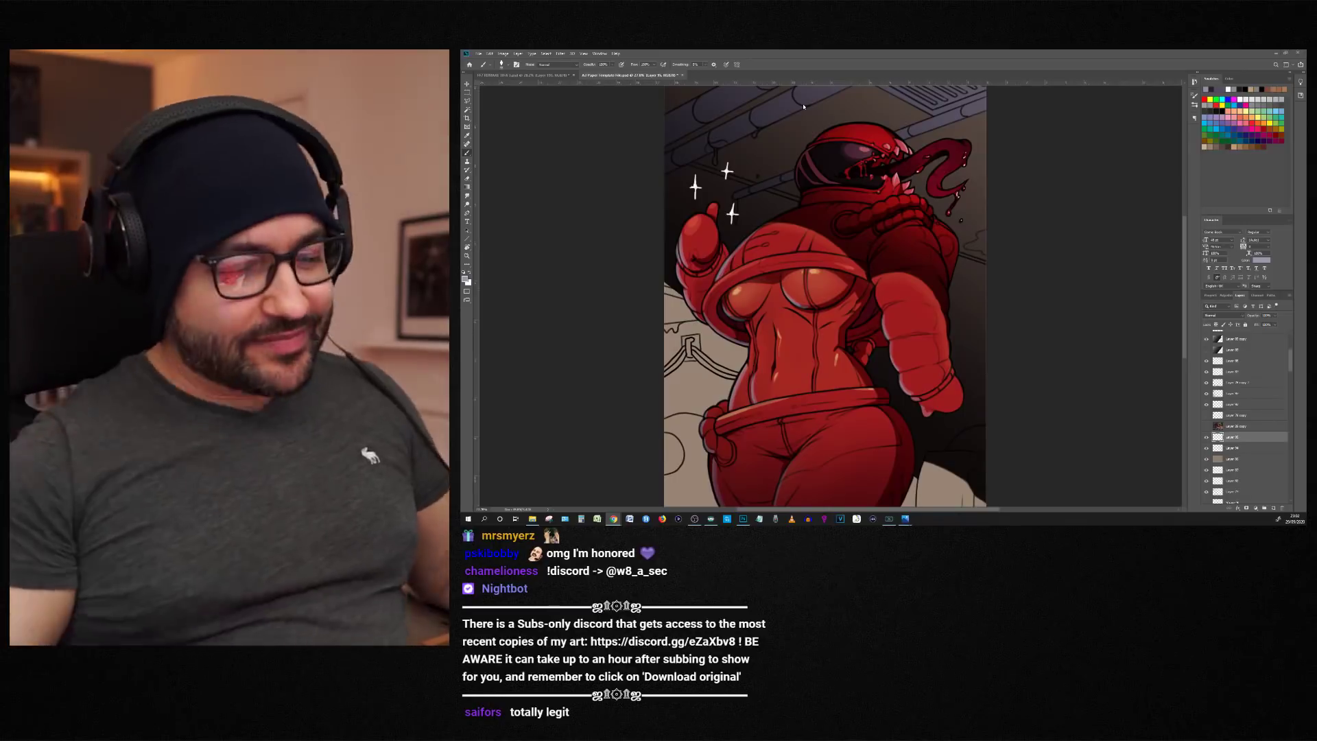
key(ctrl+Tab)
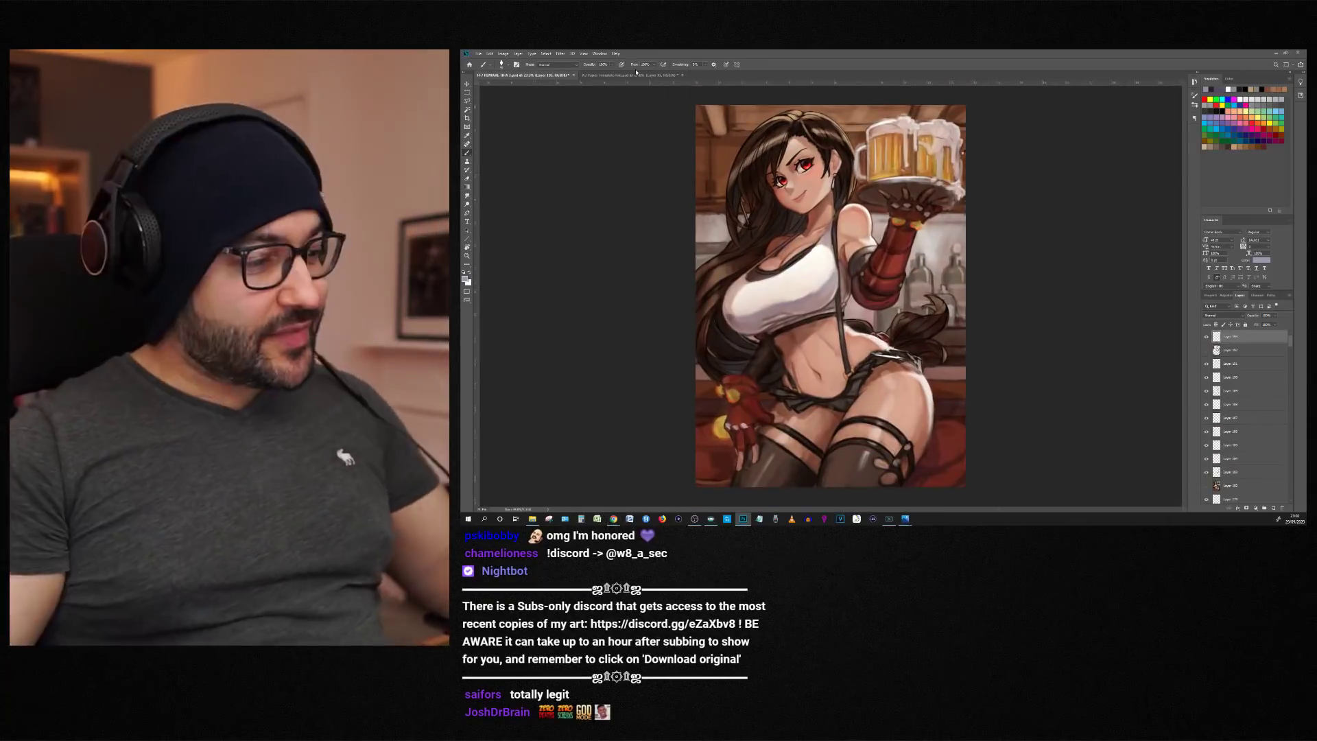
click(636, 73)
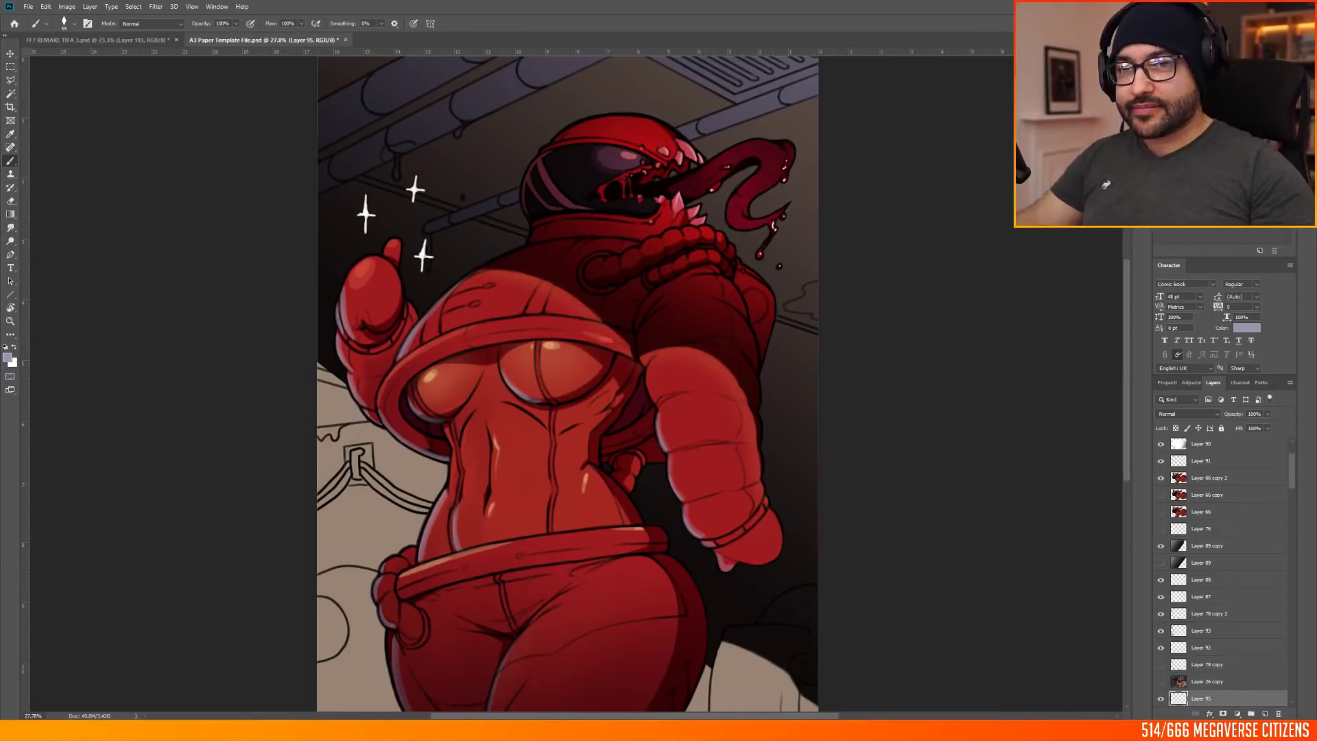
scroll(701, 286, up, 1)
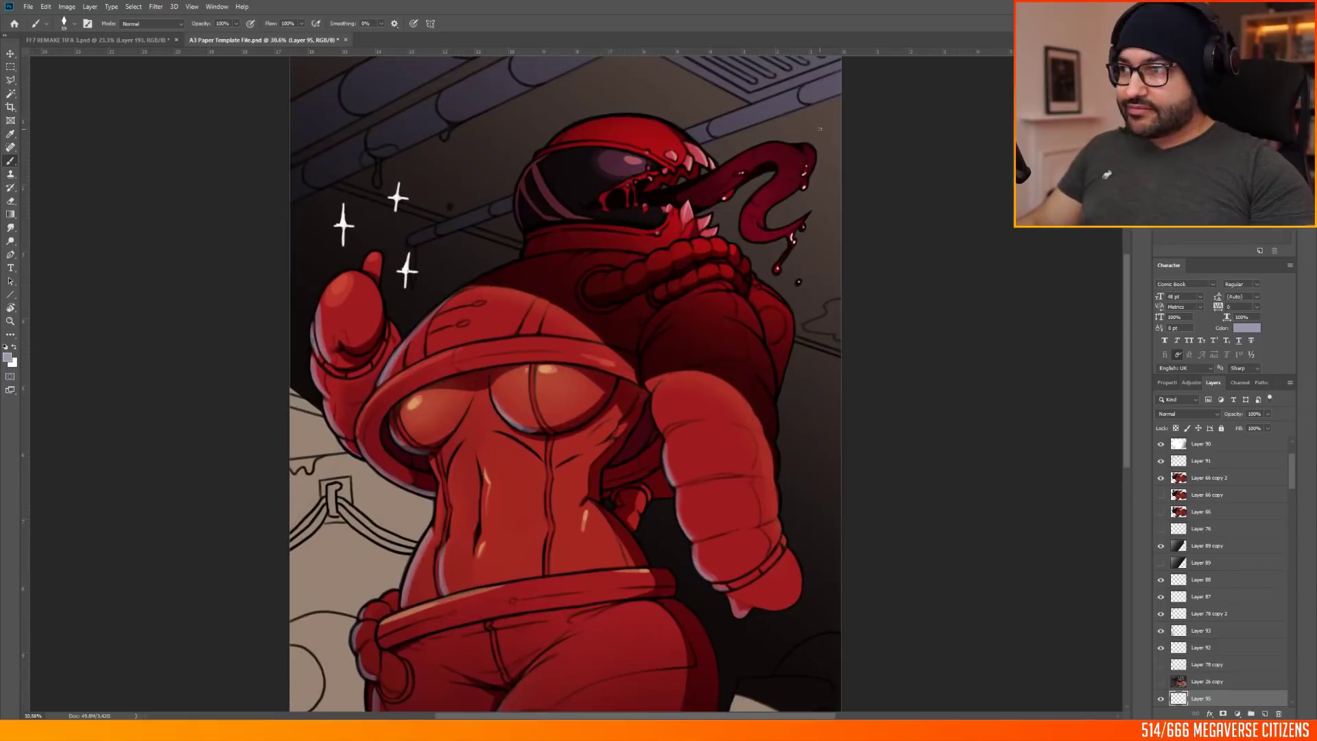
scroll(569, 309, down, 7)
scroll(569, 308, up, 10)
scroll(570, 308, down, 7)
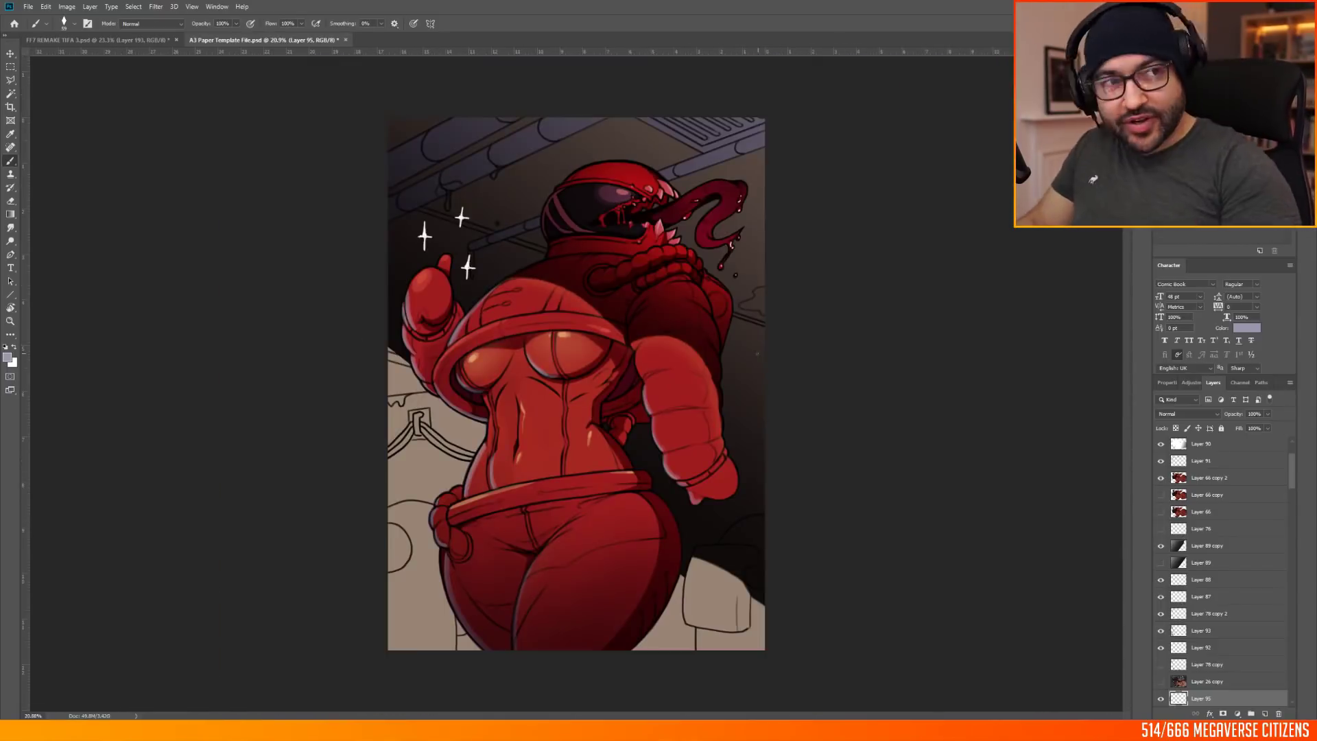
scroll(458, 247, down, 8)
scroll(601, 315, up, 3)
scroll(559, 307, down, 6)
scroll(559, 307, up, 5)
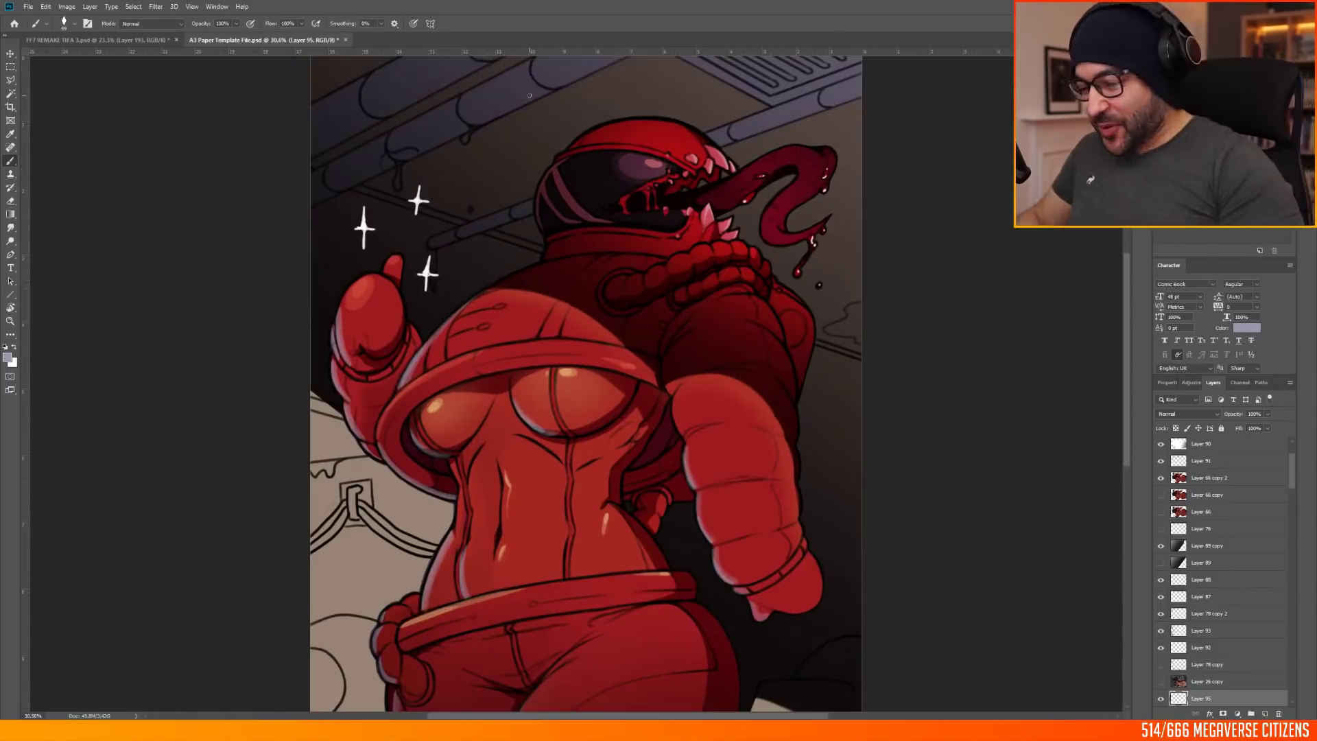
Step: Add two new layers, one above Layer 88 and one lower down for the background slime, and choose a pale green paint colour
click(1202, 580)
click(1265, 714)
click(1207, 681)
click(1264, 715)
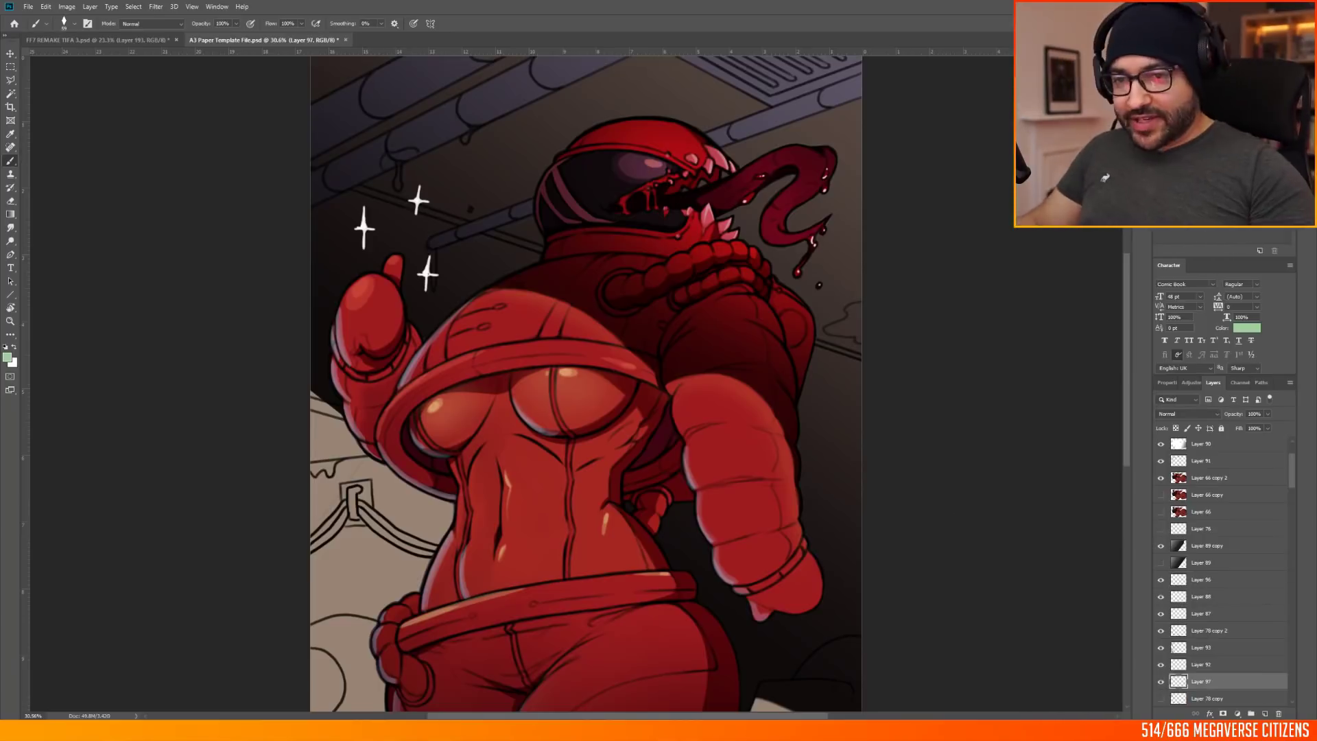
key(alt+Tab)
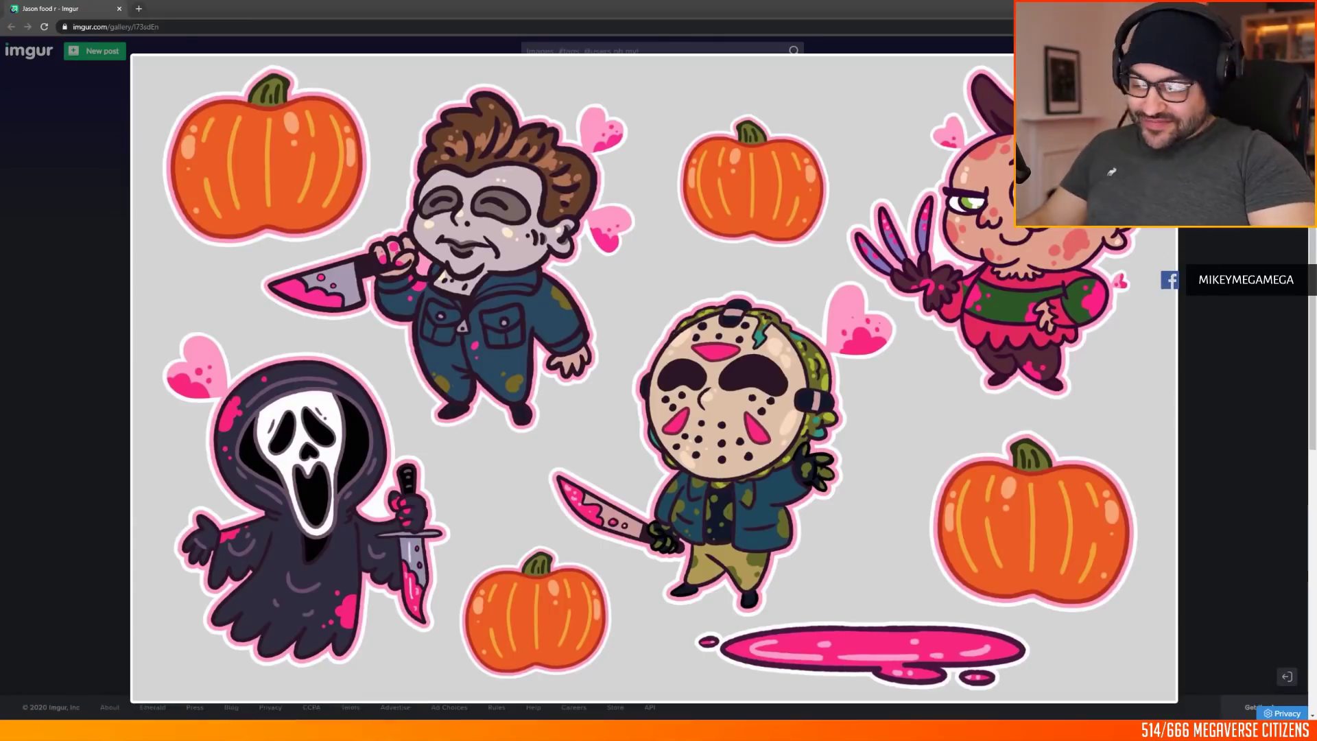
key(alt+Tab)
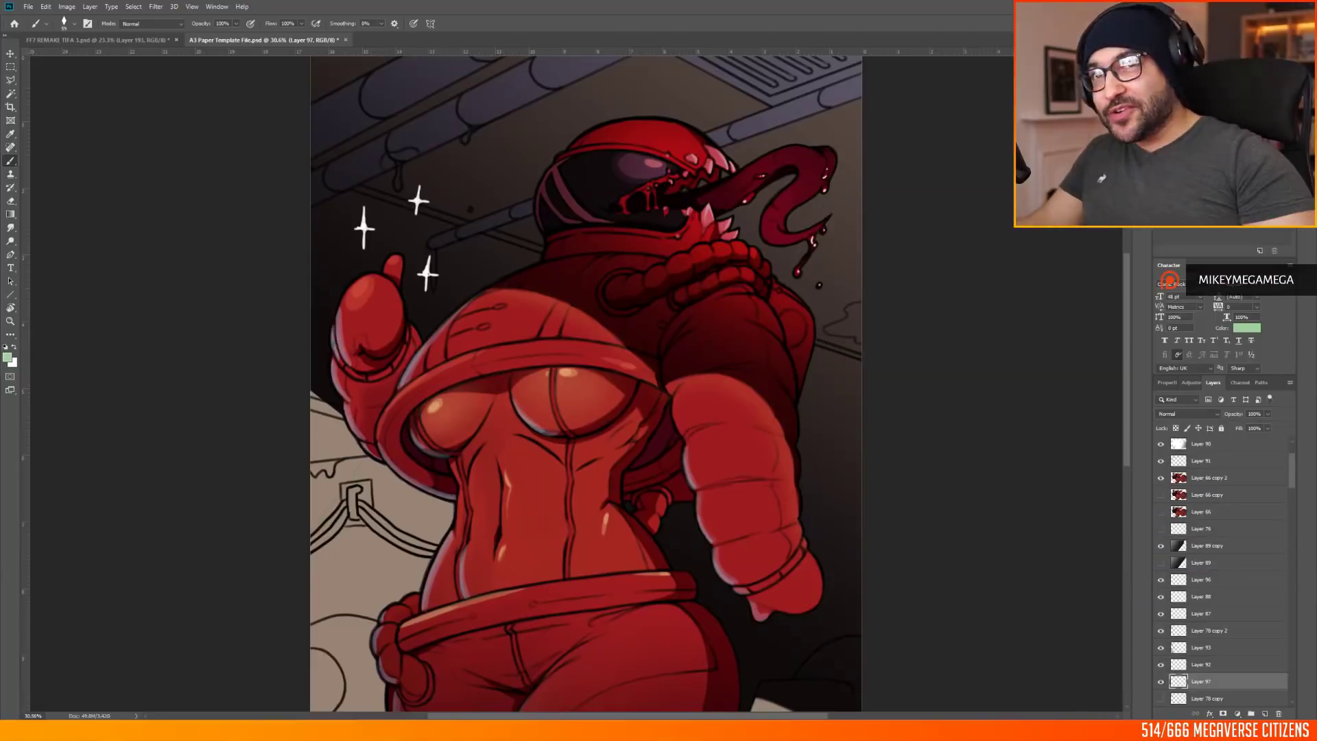
Step: Paint the slime drips on the ceiling pipe pale green and the splat on the wall beside the shoulder olive yellow
scroll(408, 178, up, 5)
mouse_move(408, 178)
mouse_down()
mouse_move(408, 297)
mouse_move(392, 317)
mouse_up()
mouse_move(1220, 681)
mouse_down()
mouse_move(1227, 625)
mouse_move(1227, 655)
mouse_up()
drag(500, 232, 500, 241)
scroll(507, 240, down, 12)
scroll(789, 281, up, 5)
drag(779, 288, 803, 279)
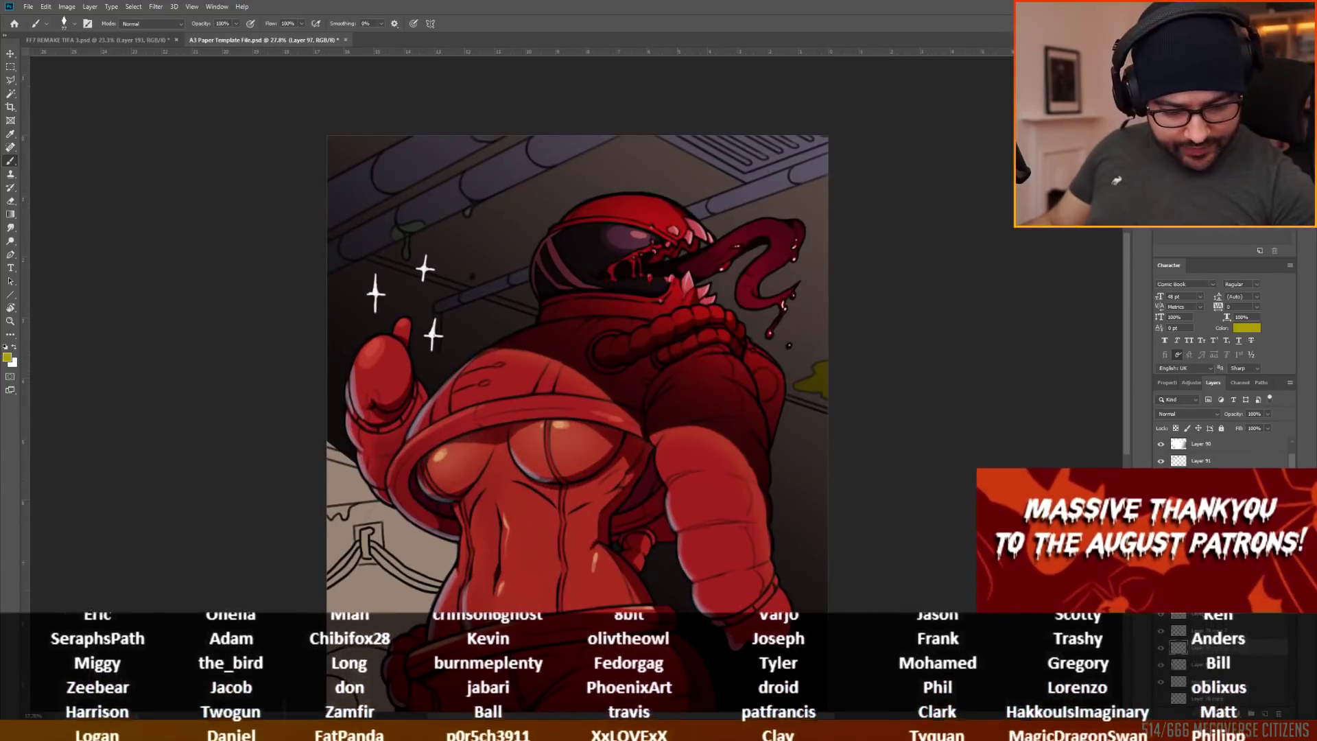
Step: Paint the frame around the ceiling vent grille olive yellow on another new layer
scroll(576, 383, down, 3)
scroll(578, 280, up, 3)
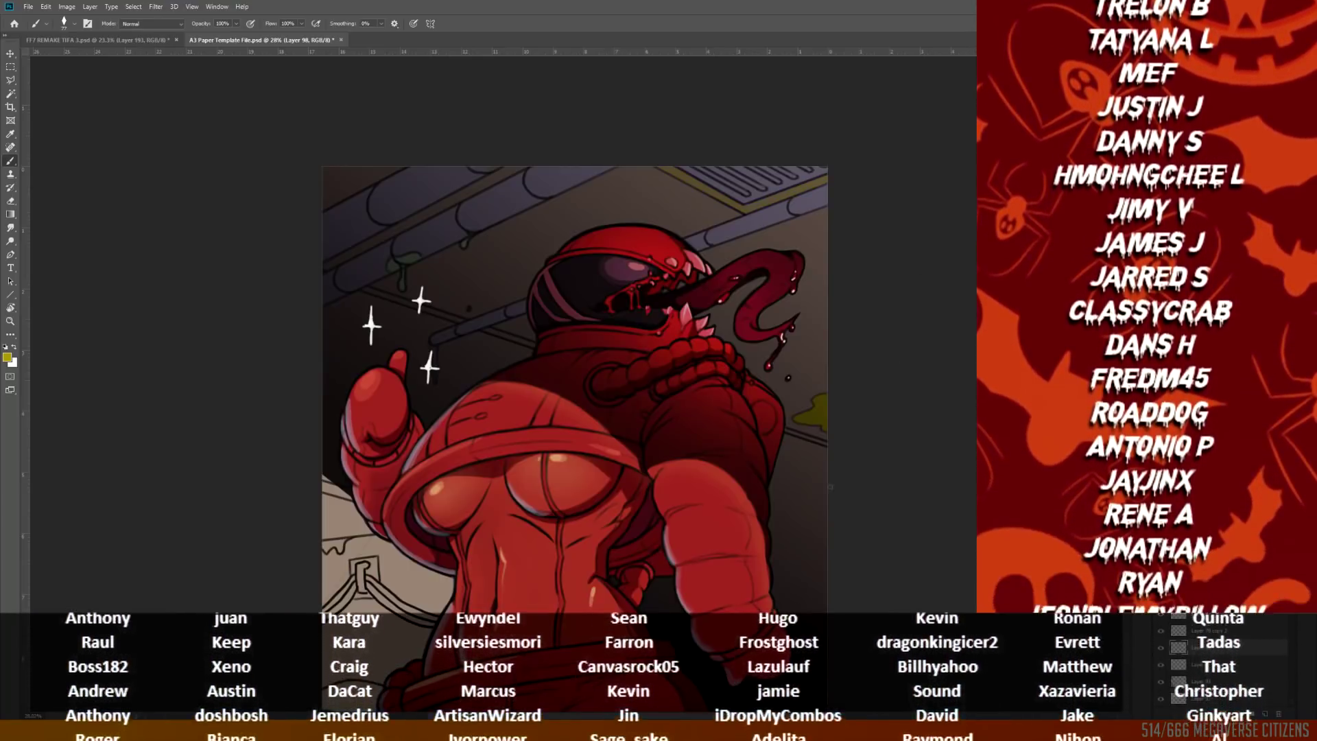
scroll(830, 487, down, 7)
scroll(598, 306, up, 9)
scroll(598, 305, up, 2)
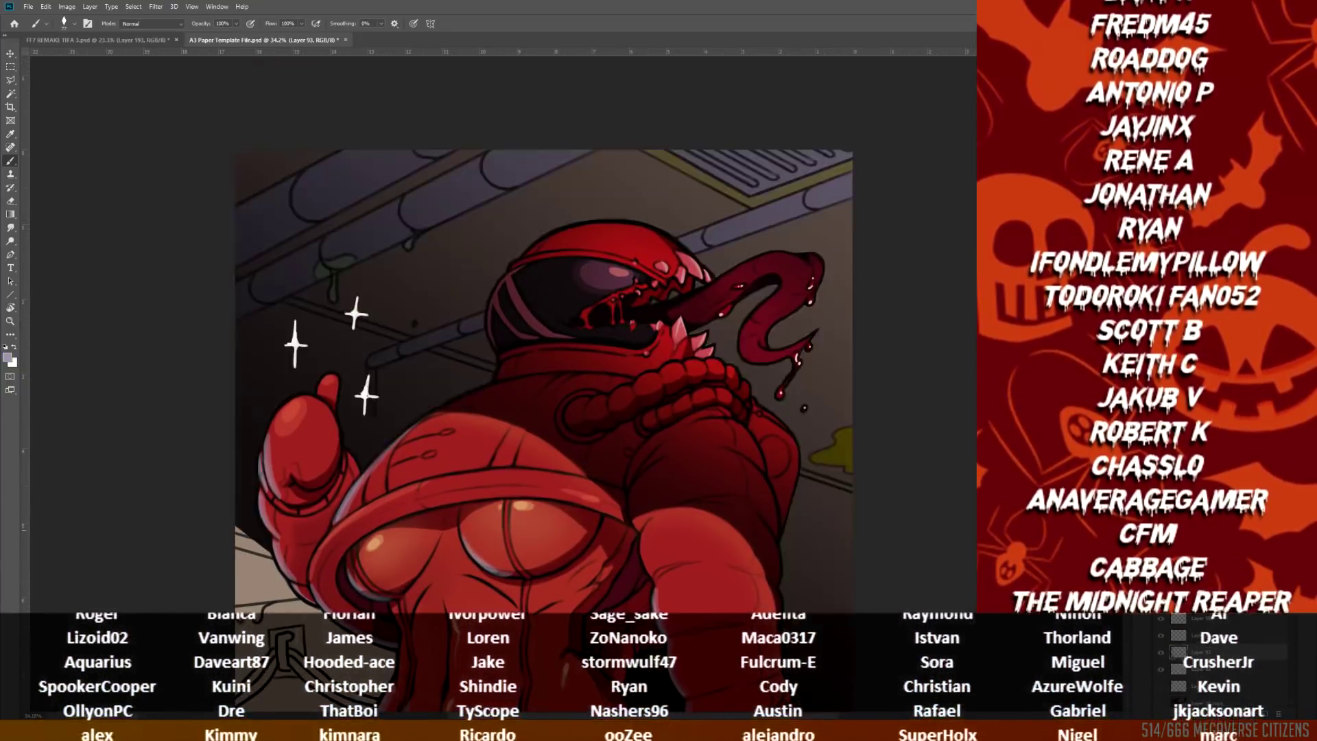
Step: Set the paint colour to near-black and paint the slots of the ceiling vent grille on the pipes' layer
scroll(546, 384, up, 2)
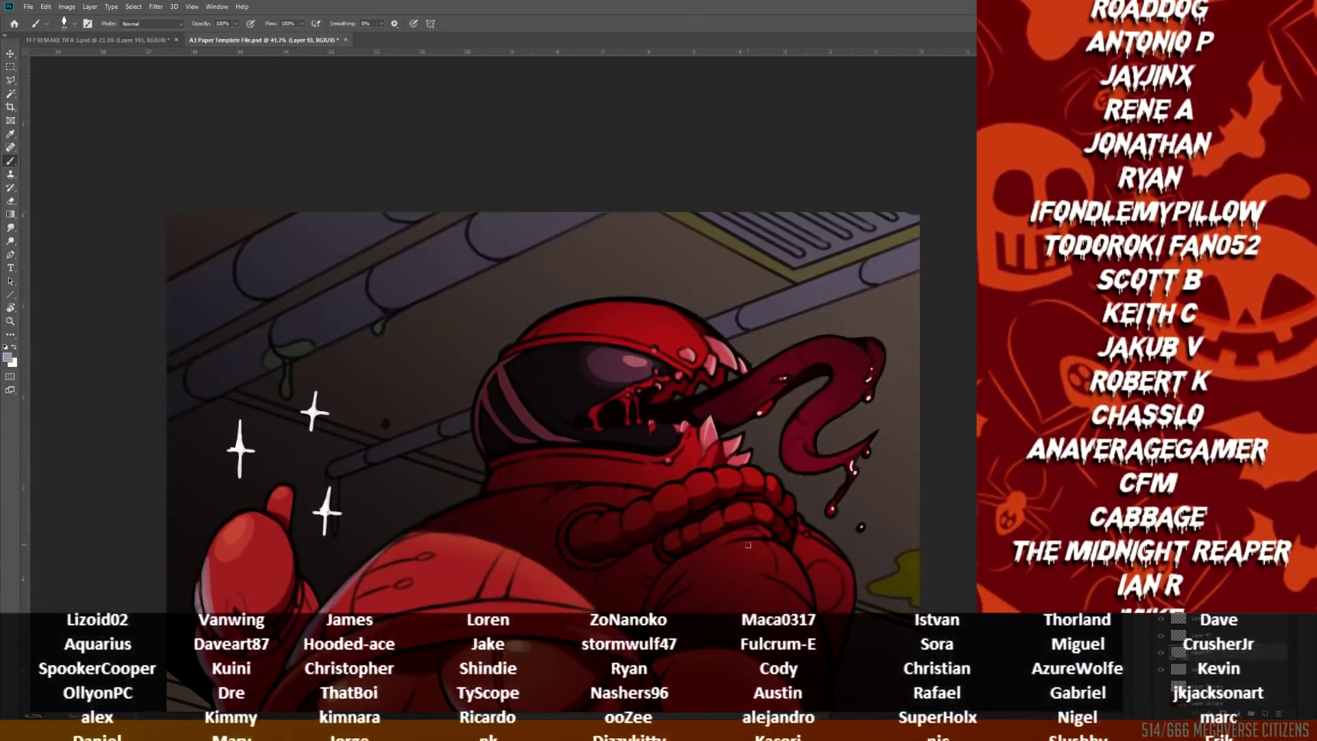
click(7, 357)
click(941, 342)
key(Return)
scroll(622, 384, down, 4)
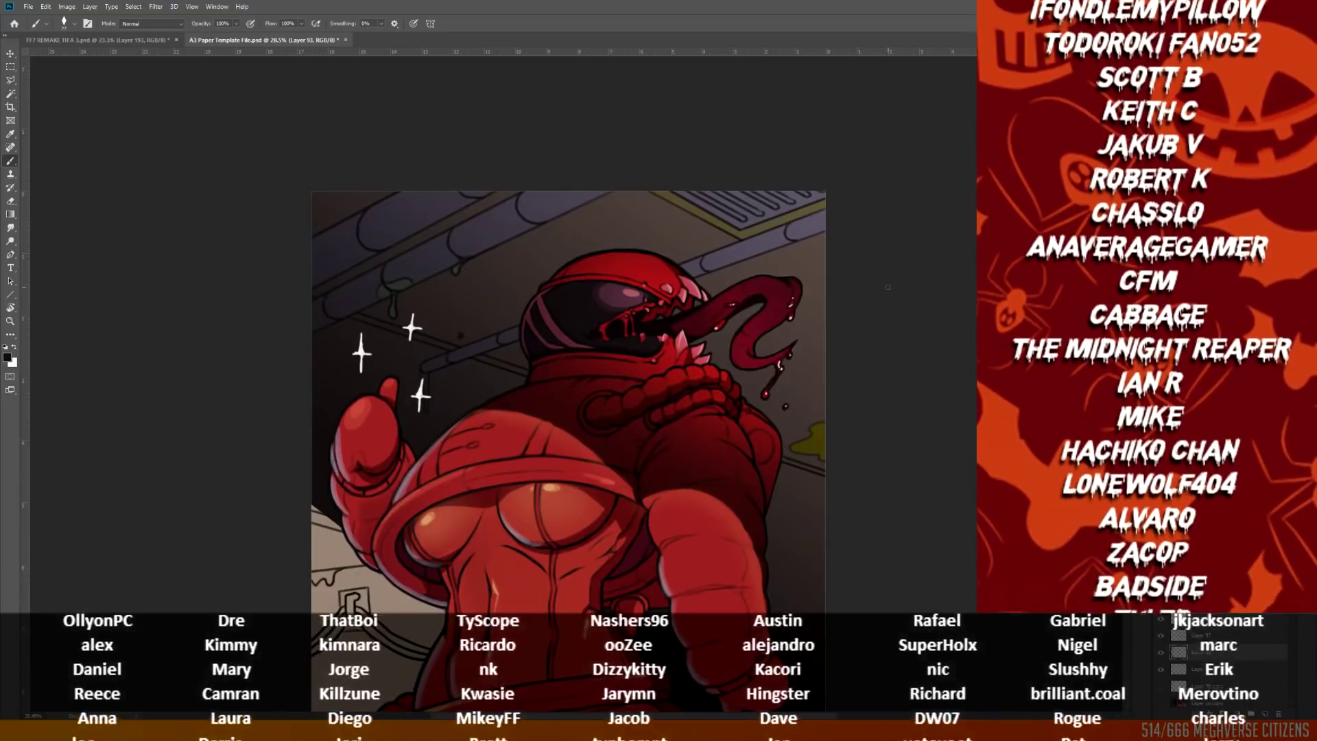
scroll(612, 247, up, 3)
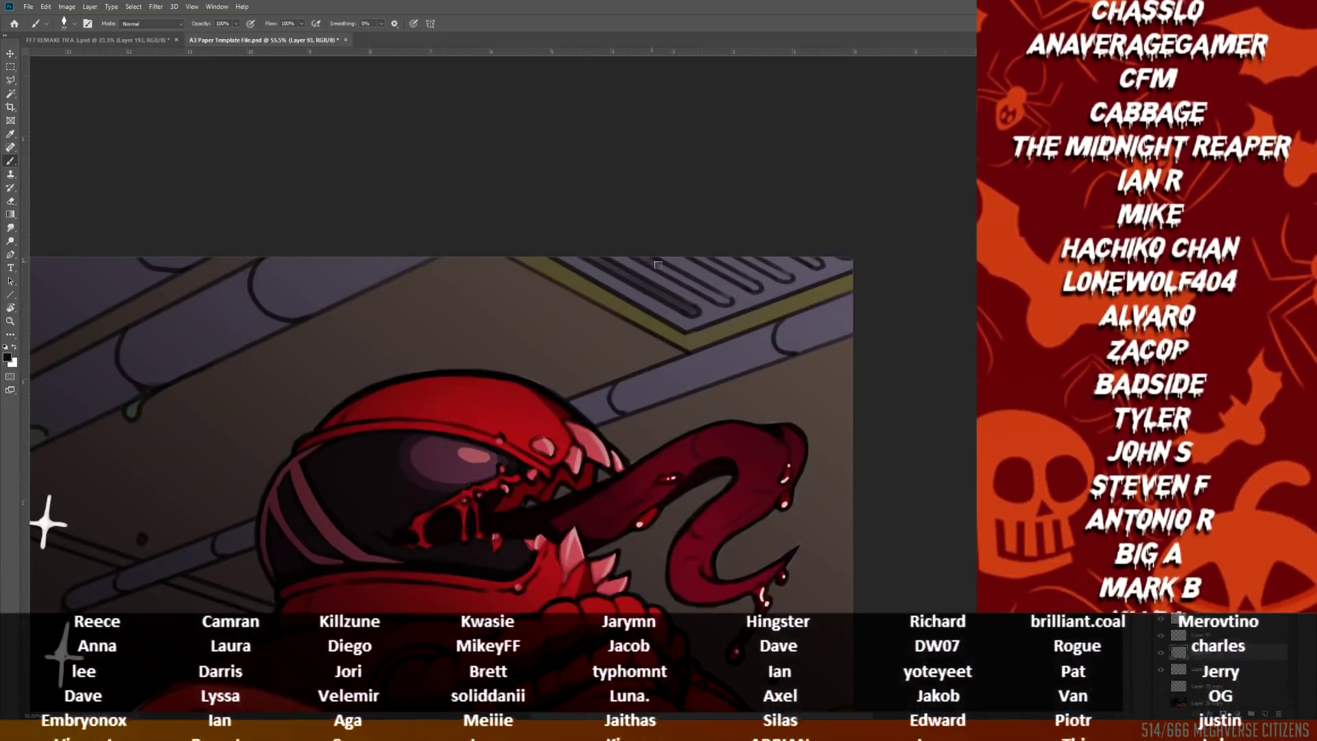
scroll(758, 287, down, 5)
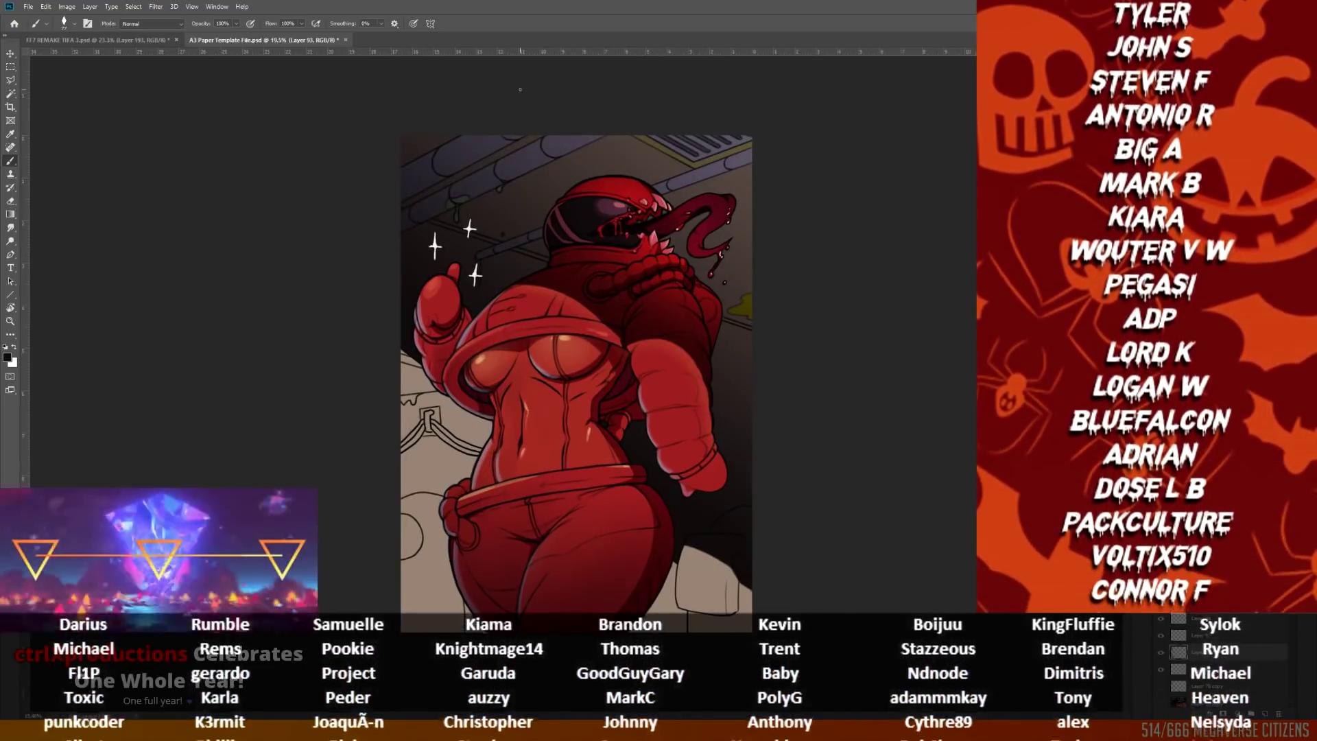
Step: Outline the background area beside the waist and hip with straight edges and fill it with a light grey-lavender
scroll(563, 335, up, 2)
click(9, 81)
scroll(596, 118, down, 2)
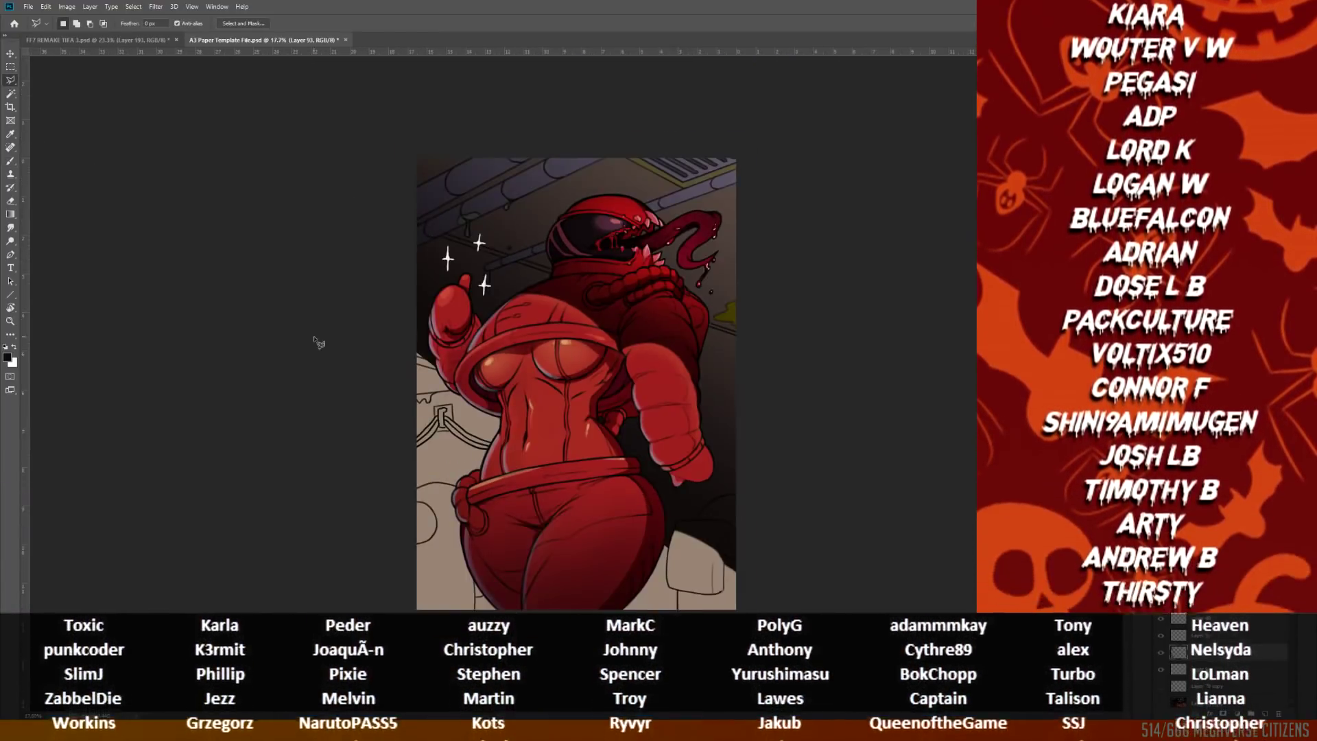
scroll(463, 347, up, 1)
click(371, 618)
click(7, 357)
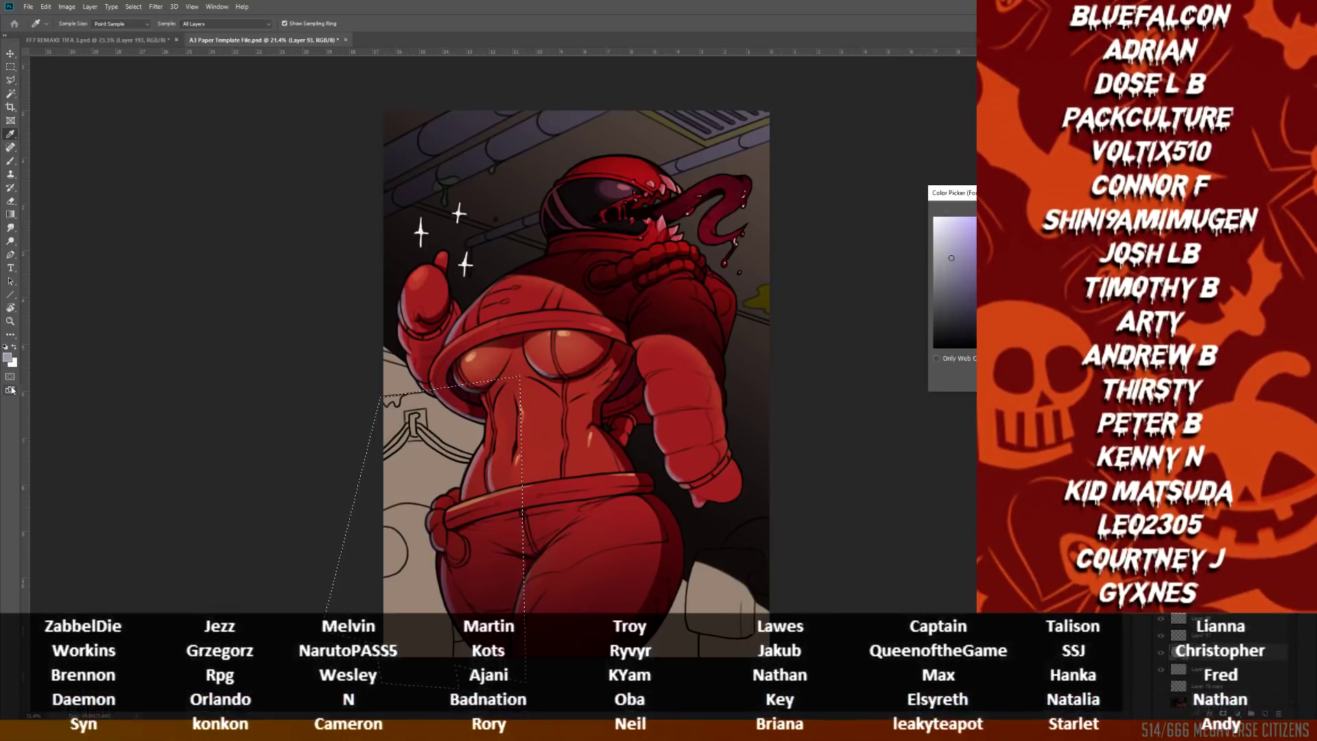
click(952, 233)
key(Return)
right_click(10, 214)
click(59, 224)
click(426, 480)
click(11, 68)
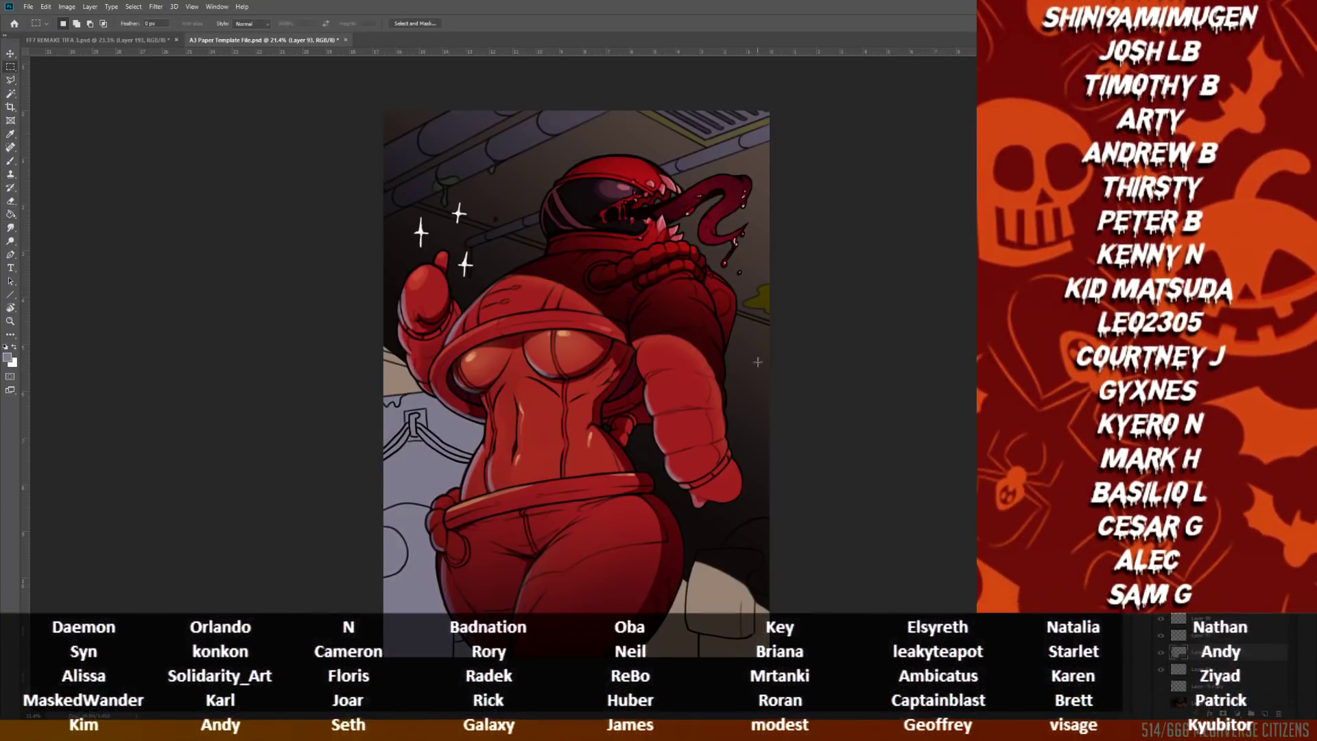
Step: On a new layer, outline the background below the sloping ceiling line, fill it with a dark tone, and clear the selection
click(1265, 714)
click(10, 81)
click(382, 190)
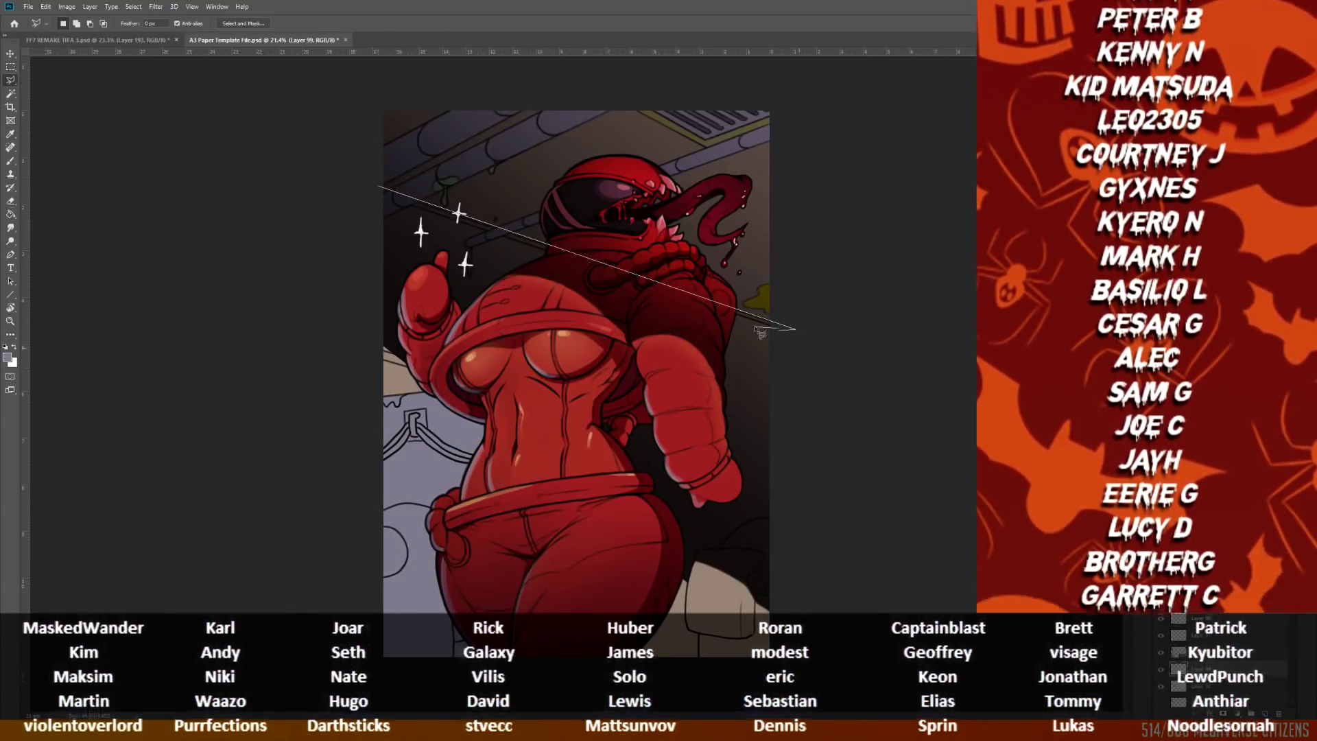
click(777, 322)
click(794, 675)
click(334, 683)
double_click(374, 192)
click(7, 358)
click(967, 307)
key(Return)
key(g)
click(420, 294)
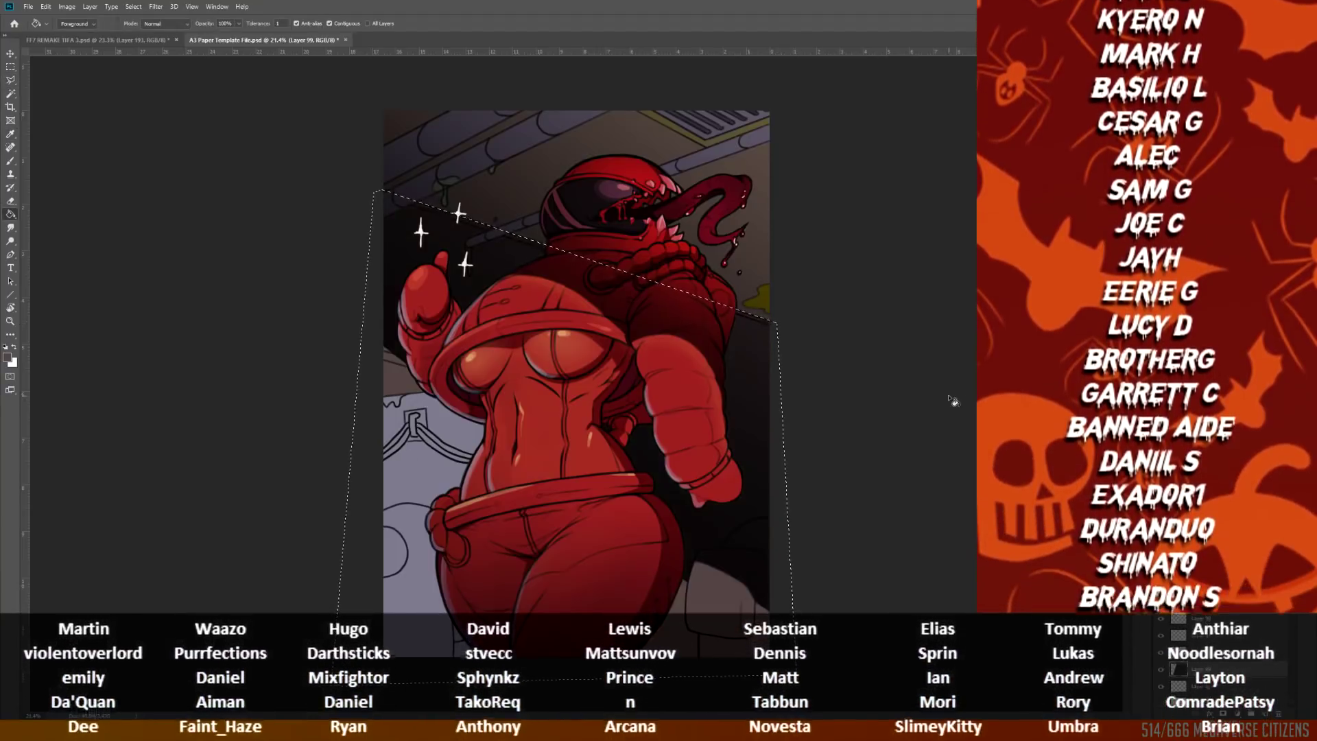
key(m)
click(956, 400)
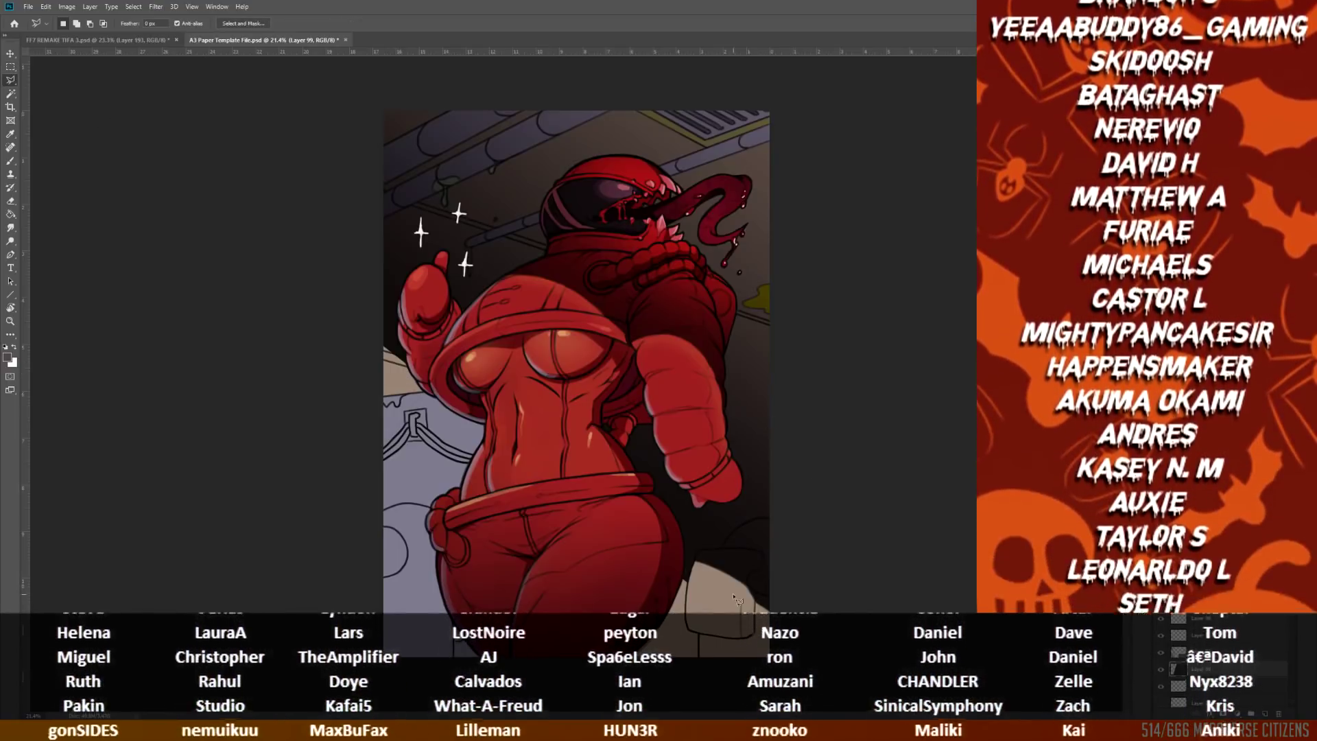
Step: Paint the hanging cables beside the waist yellow and orange on a new layer, and the wall piece above them light grey
scroll(733, 595, up, 1)
click(9, 162)
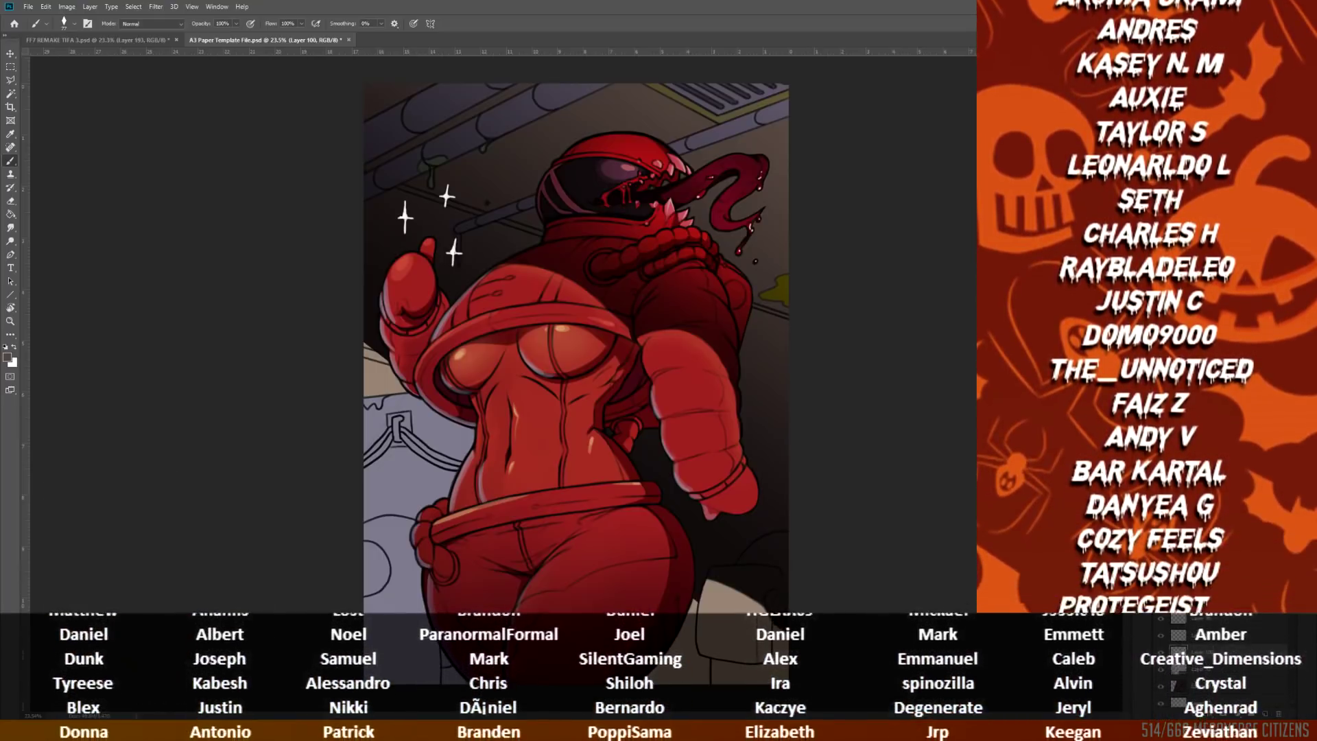
key(m)
click(10, 161)
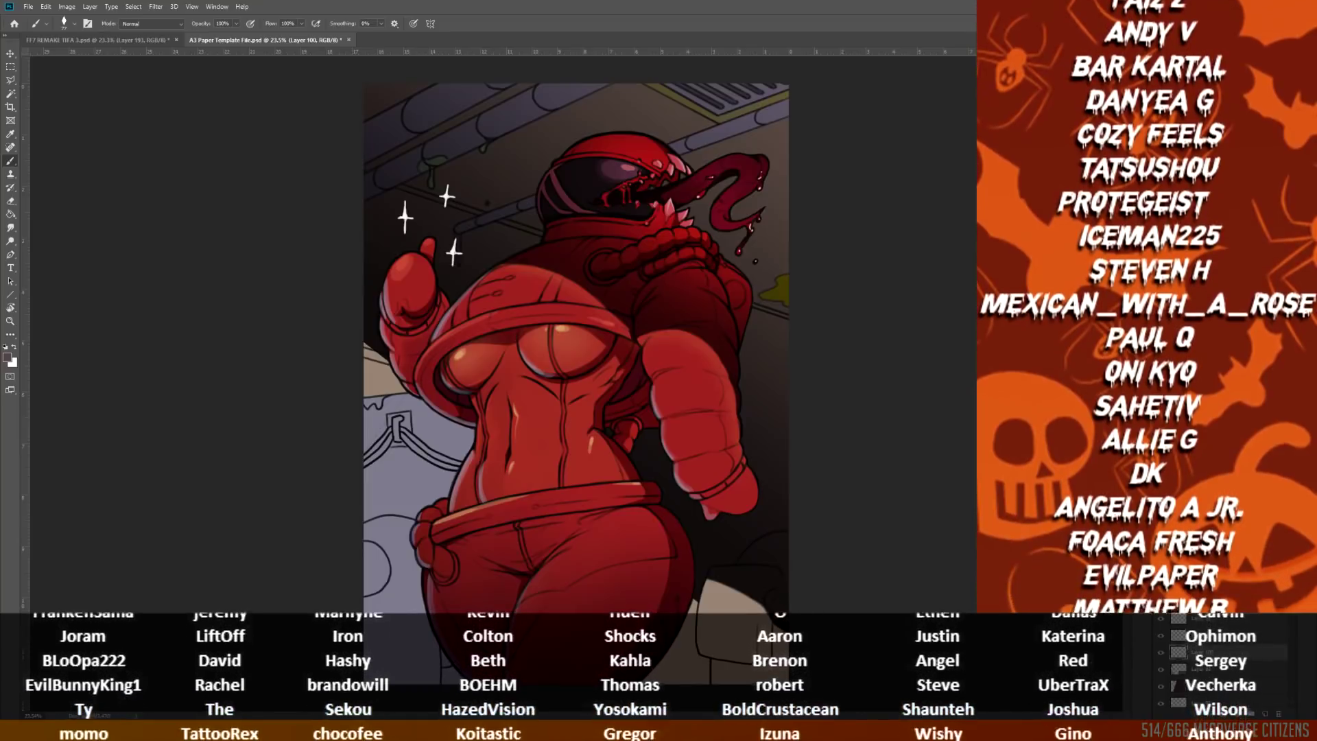
scroll(560, 391, down, 1)
scroll(477, 411, up, 5)
alt+click(513, 547)
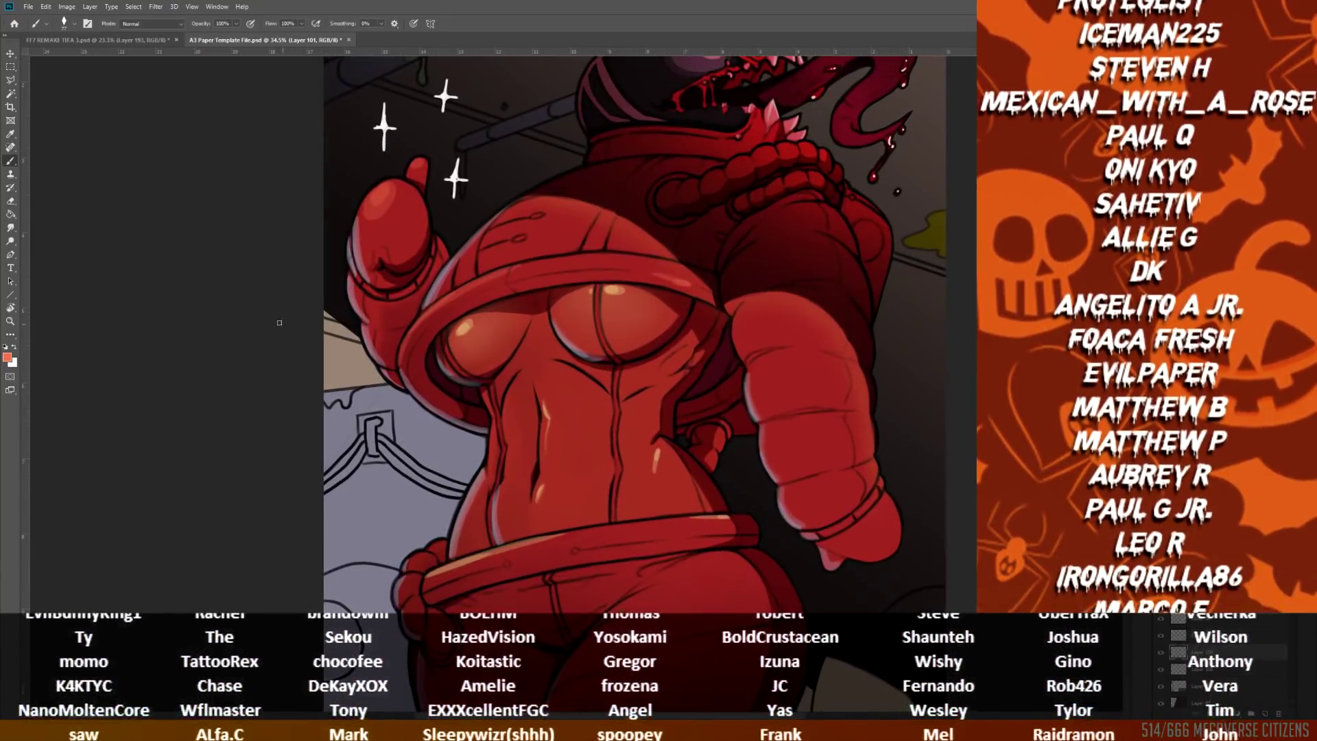
scroll(356, 618, up, 4)
drag(360, 380, 344, 395)
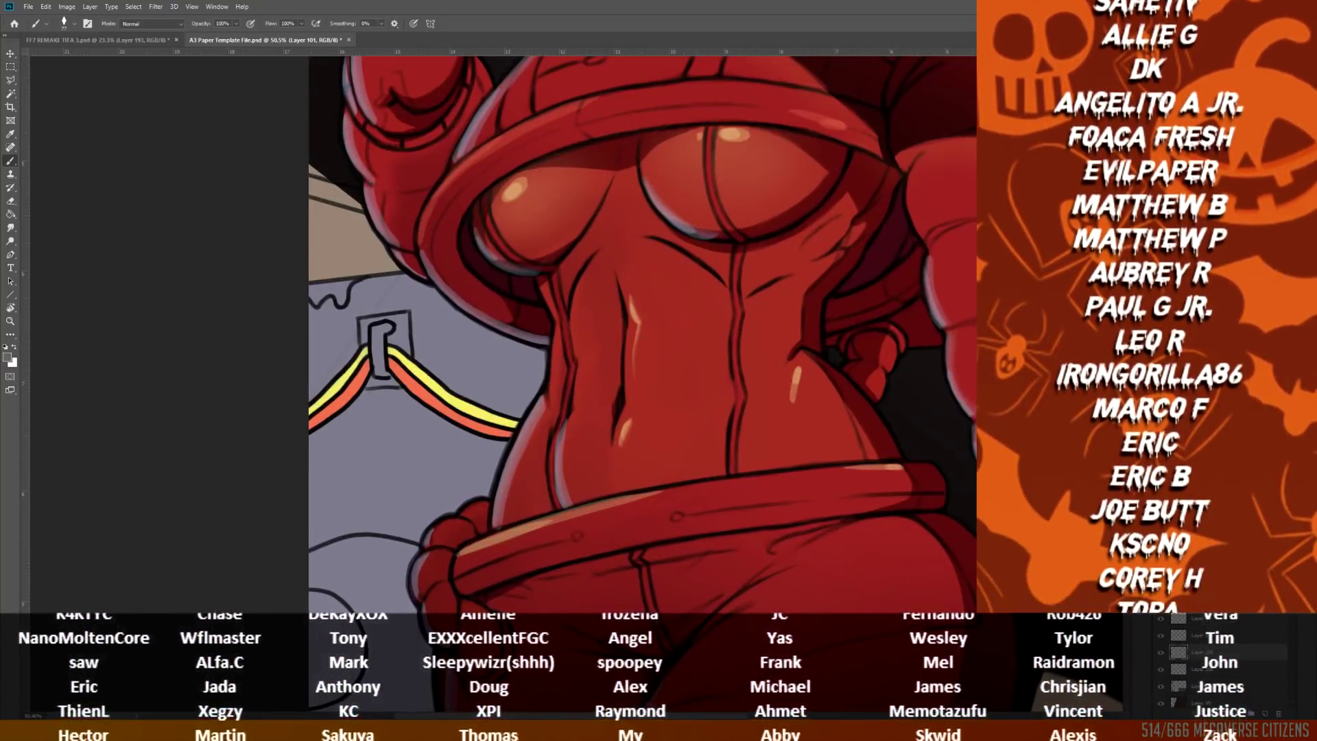
scroll(375, 363, down, 3)
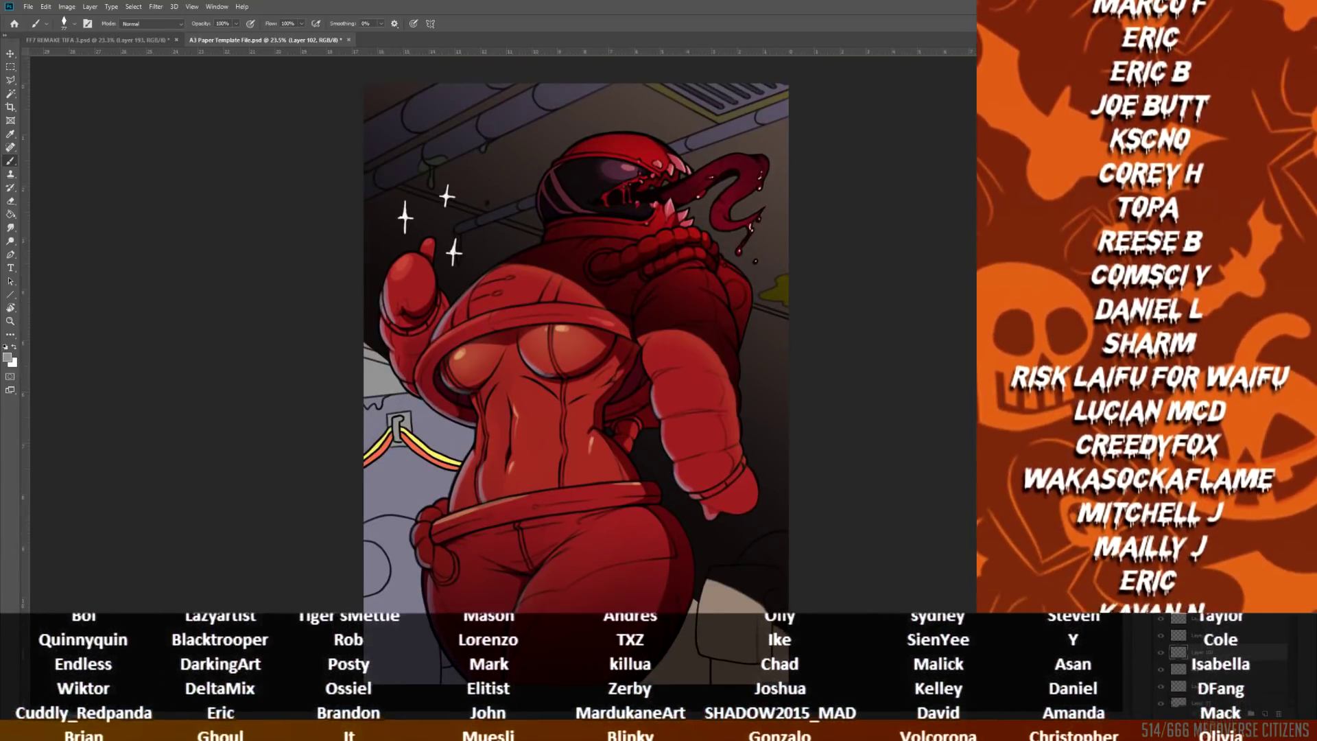
Step: Choose a bright green and paint the slime dripping from the light grey wall piece above the cables
click(7, 357)
click(1075, 303)
click(1062, 219)
click(1035, 250)
click(1175, 221)
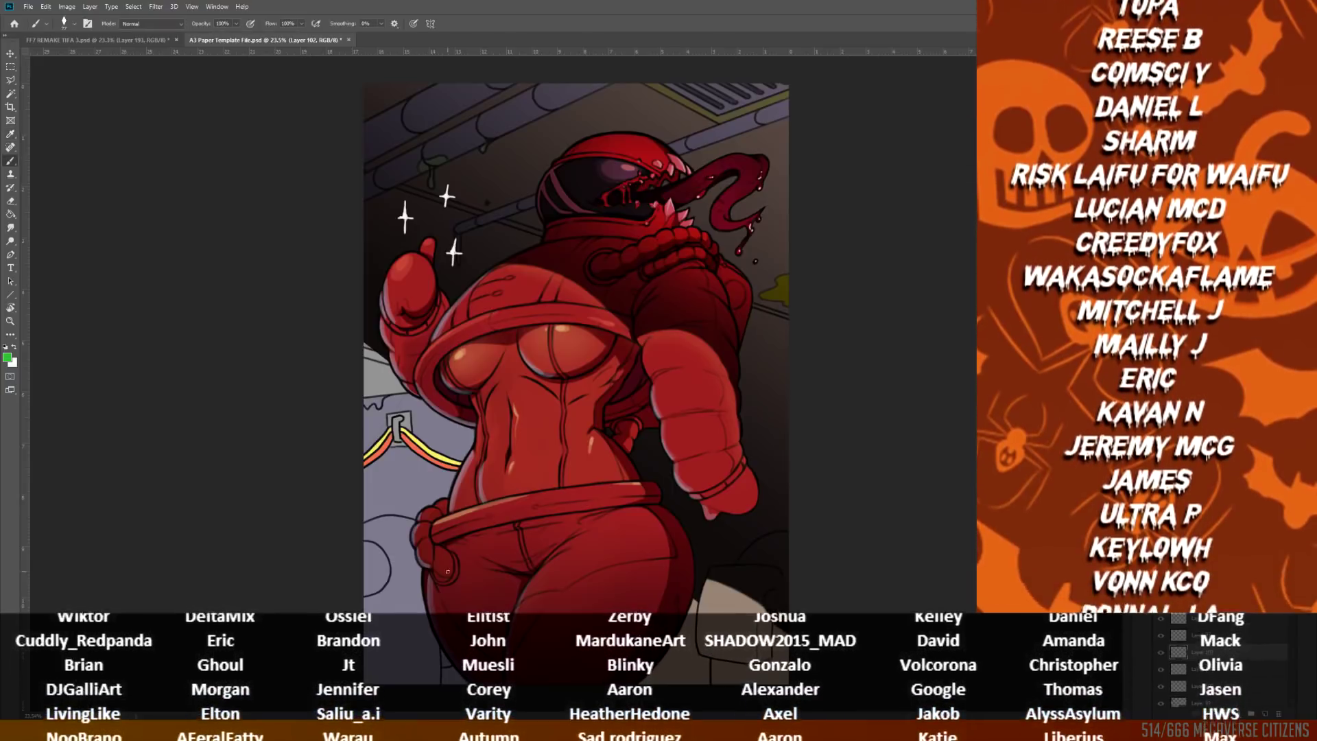
scroll(602, 608, up, 2)
drag(316, 357, 341, 354)
Step: Paint the box-shaped object and the area around it beside the figure's thigh bright green, varying the brush size
mouse_move(803, 537)
mouse_down()
mouse_move(749, 481)
mouse_move(792, 297)
mouse_move(782, 340)
mouse_up()
right_click(792, 297)
click(863, 329)
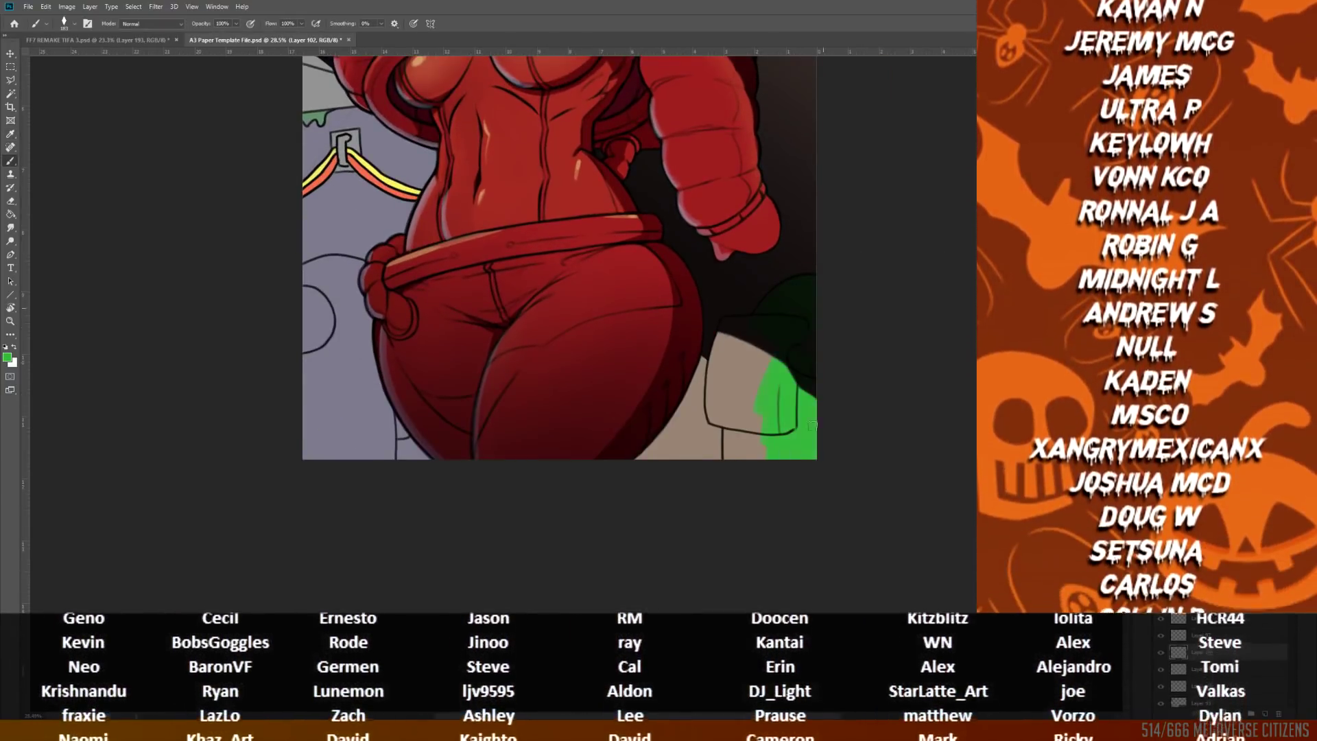
right_click(763, 385)
click(836, 323)
scroll(737, 282, up, 5)
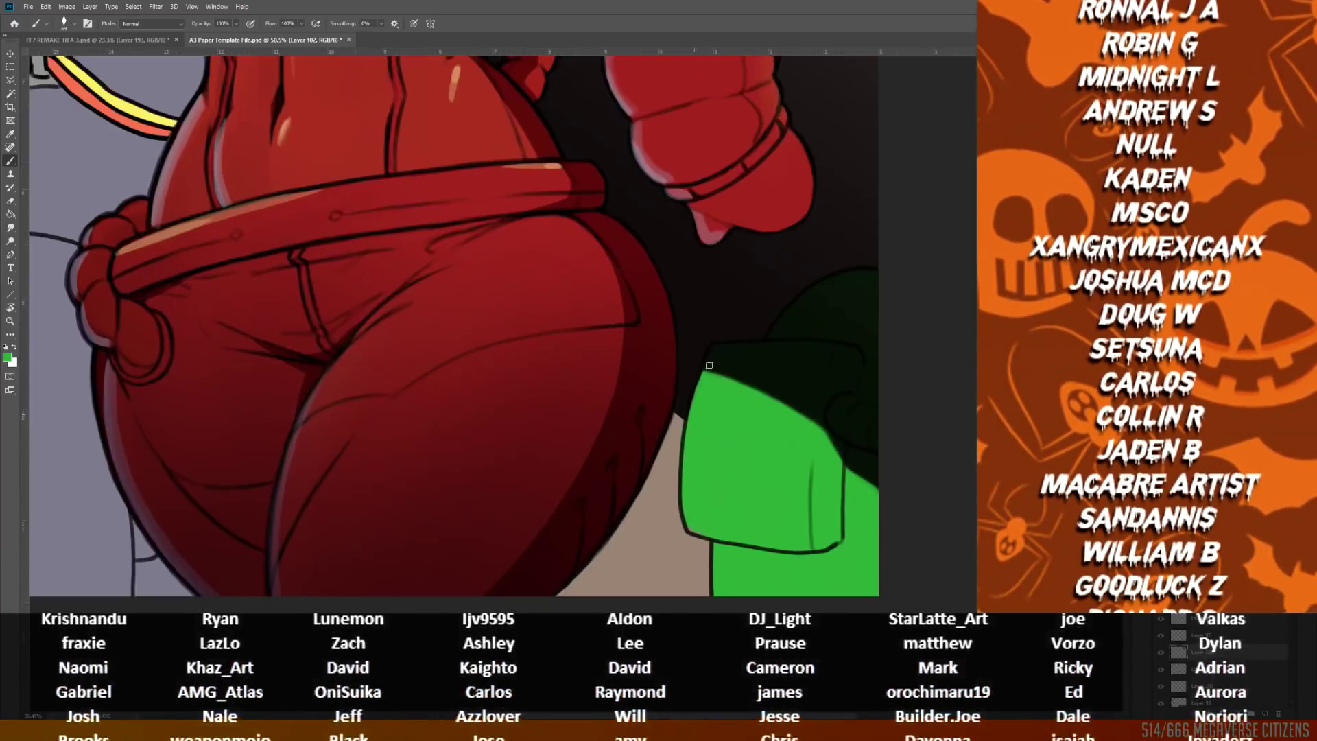
scroll(692, 416, down, 4)
drag(692, 416, 813, 598)
scroll(485, 485, down, 6)
scroll(542, 296, up, 5)
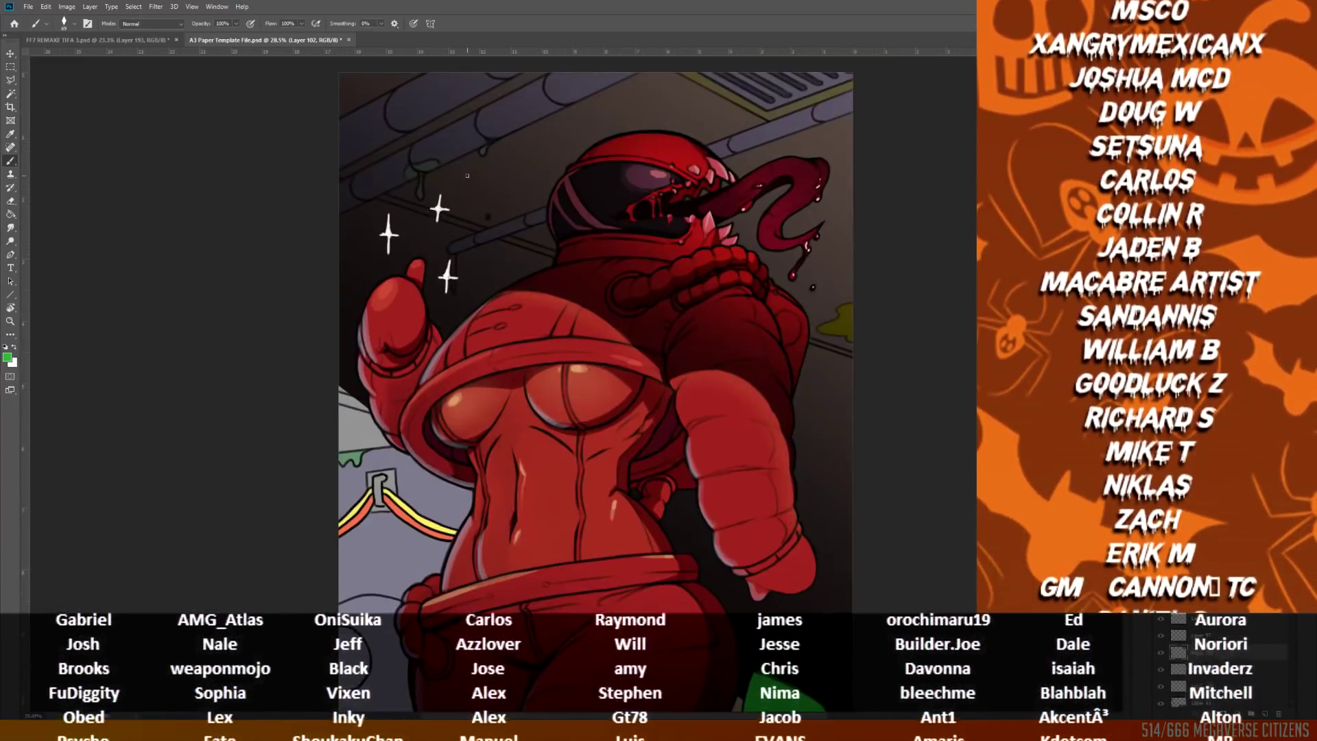
Step: Remove the white sparkles around the raised hand
key(v)
click(439, 207)
key(Delete)
Step: Paint the drip hanging from the lower pipe's end pale green, and recolour the wall splat with a pale teal green
click(10, 66)
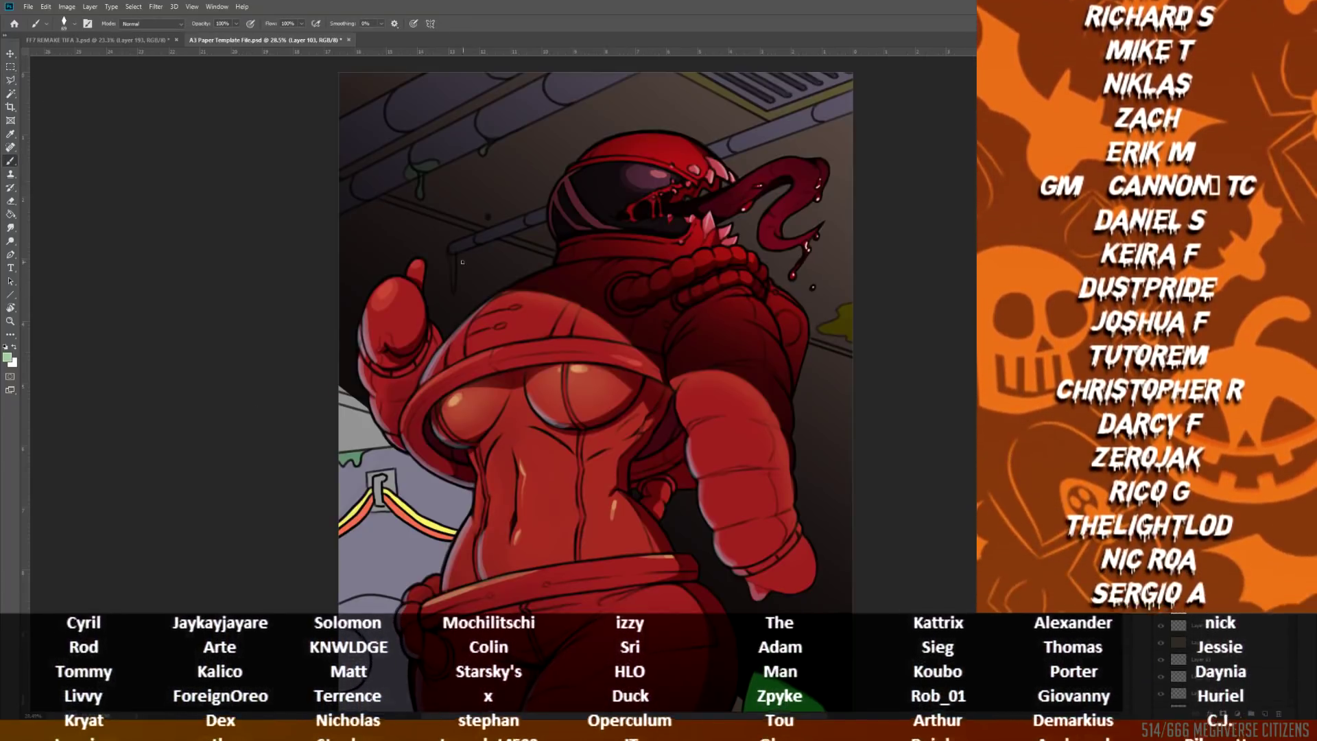
scroll(559, 330, down, 7)
scroll(658, 340, up, 12)
click(7, 358)
key(Return)
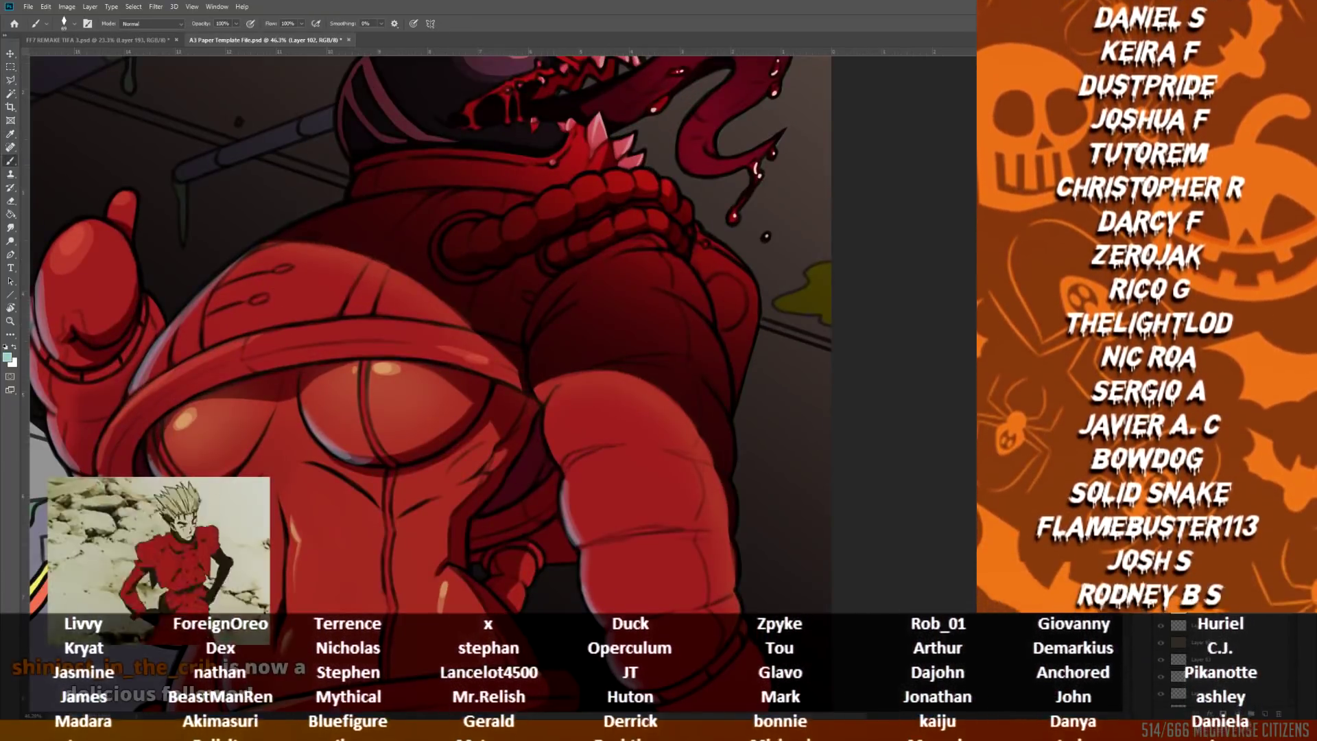
scroll(543, 156, down, 3)
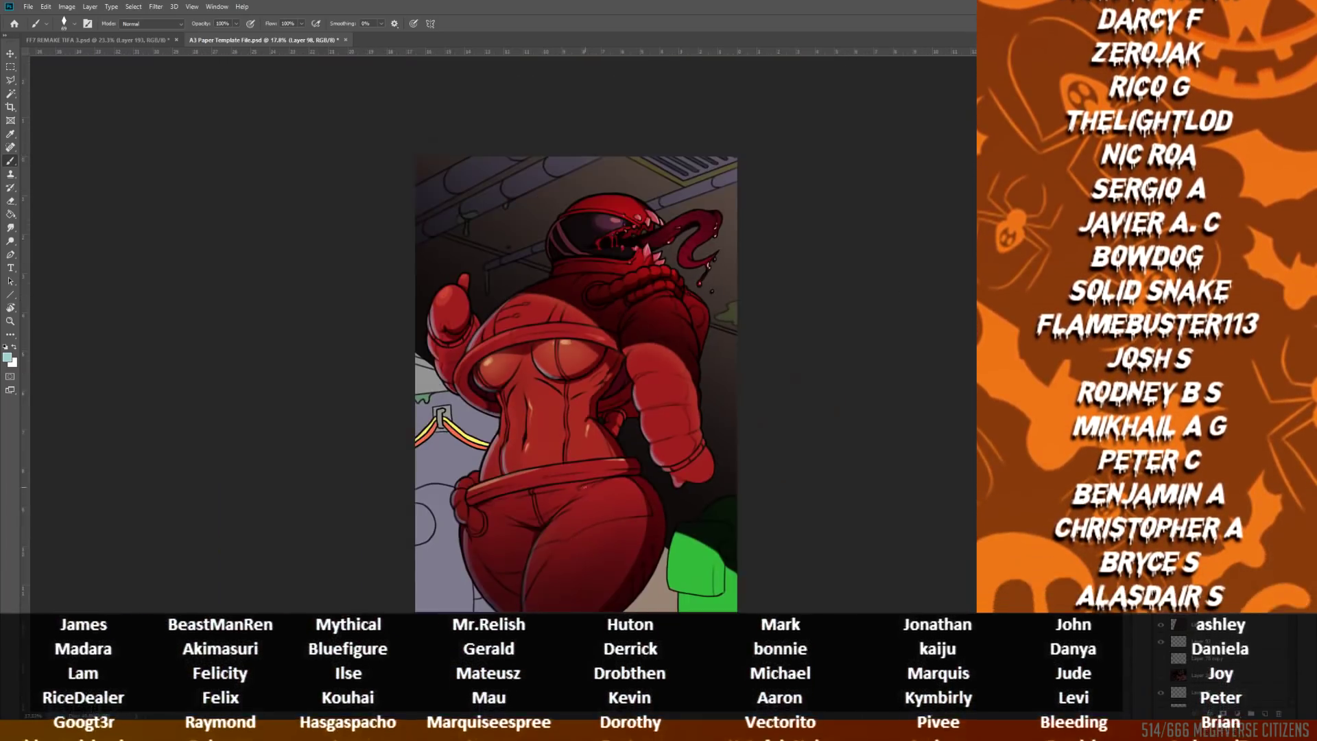
Step: Paint the rounded figure beside the red character's hip, below the cables, bright cyan
scroll(494, 480, up, 3)
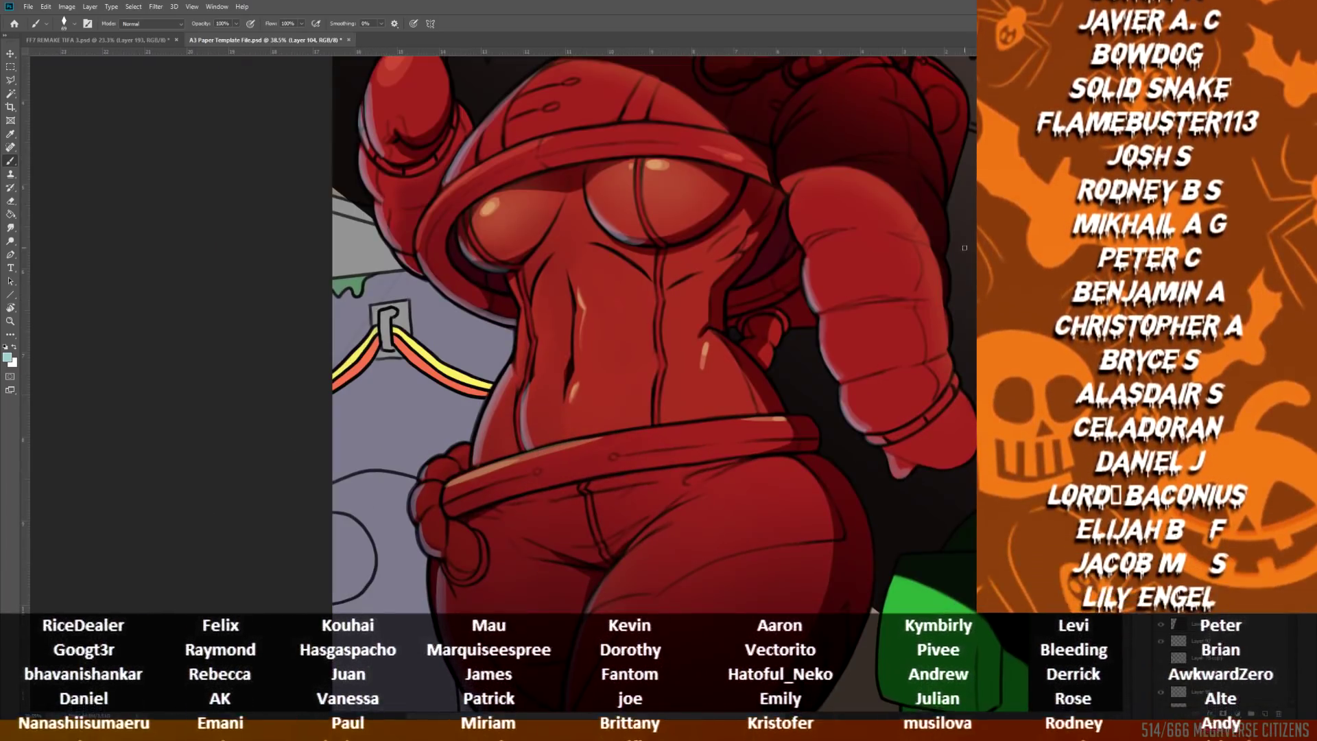
scroll(394, 535, down, 5)
scroll(384, 480, up, 2)
drag(346, 385, 366, 374)
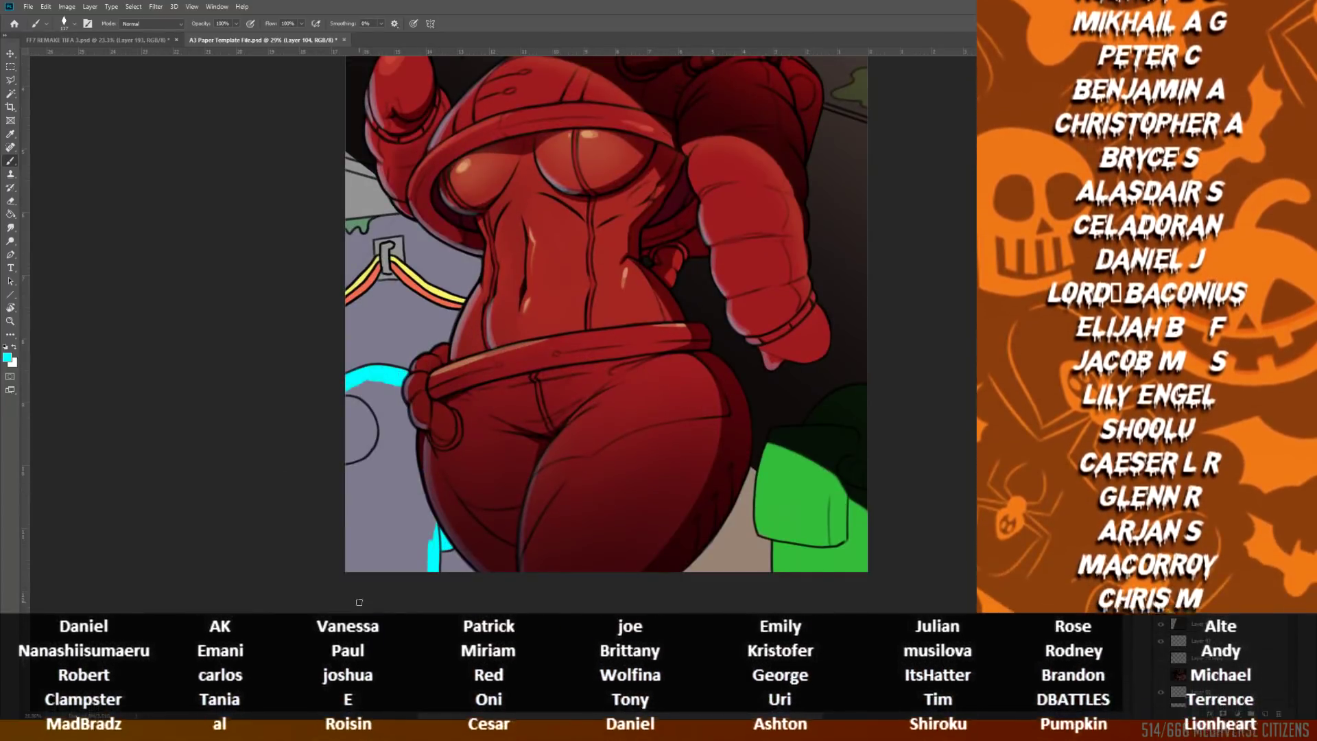
mouse_move(351, 396)
mouse_down()
mouse_move(374, 474)
mouse_move(340, 516)
mouse_up()
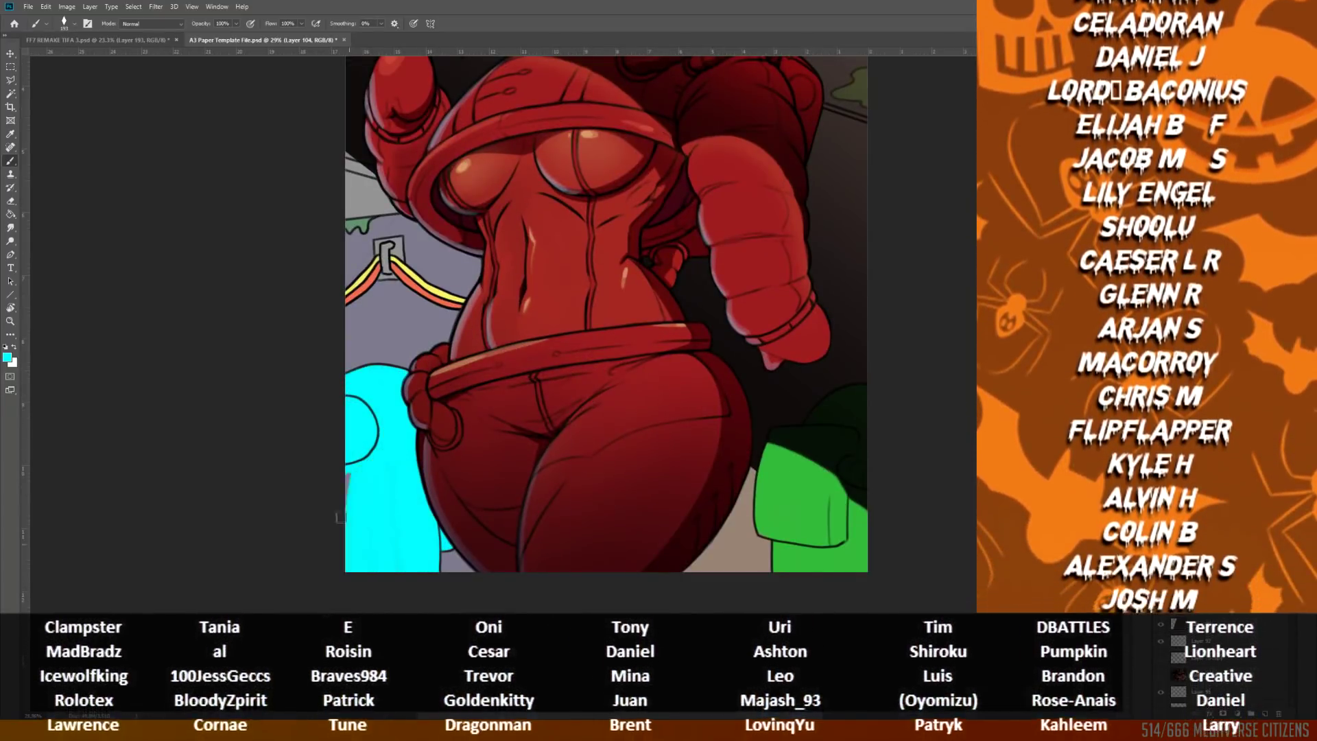
Step: Fill the cyan figure's round visor with light grey and add lighter highlights to it
key(b)
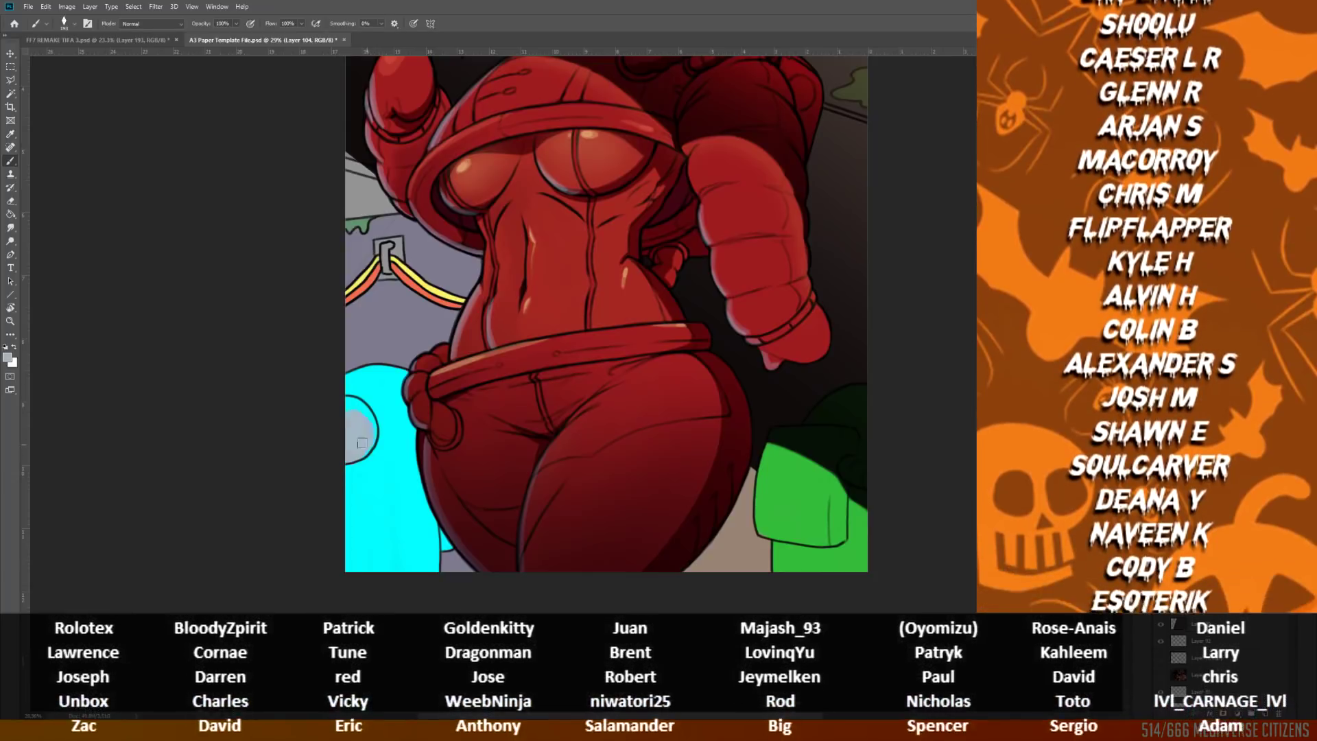
scroll(560, 397, down, 2)
scroll(560, 397, up, 1)
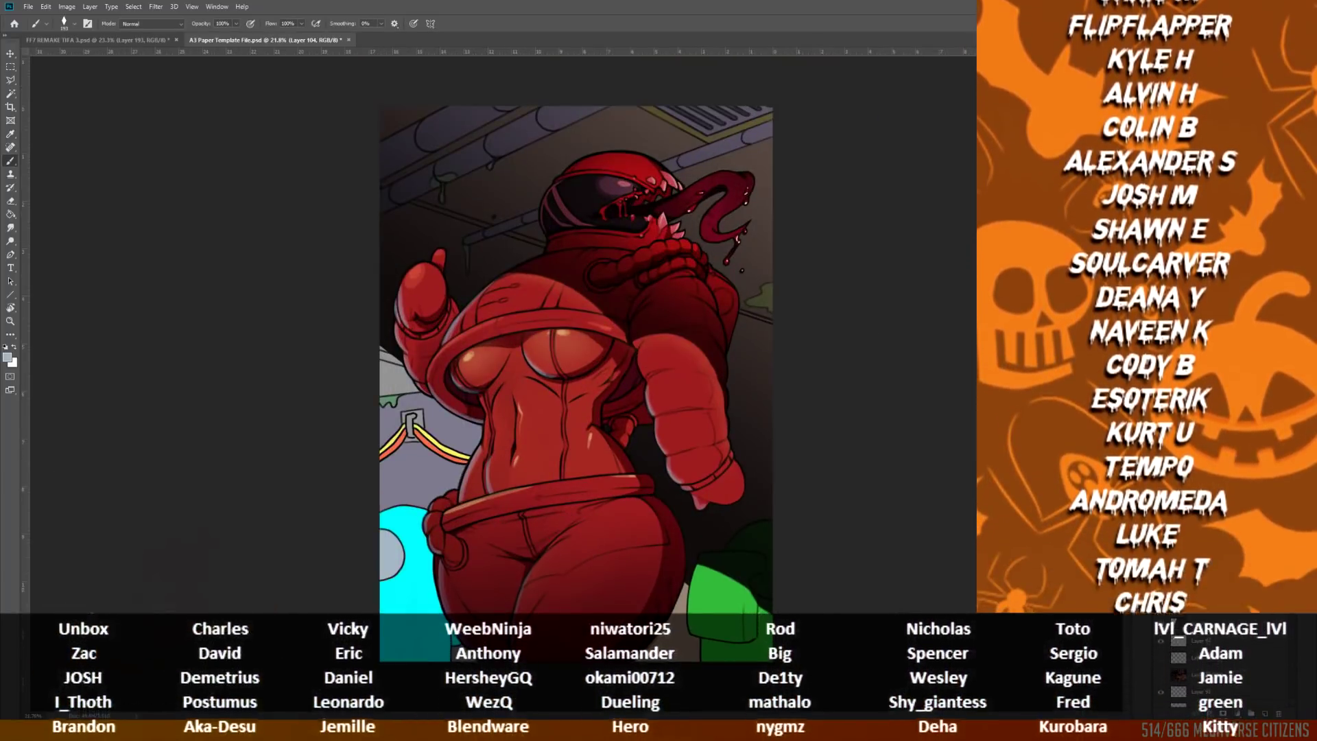
scroll(570, 242, down, 1)
scroll(475, 387, up, 5)
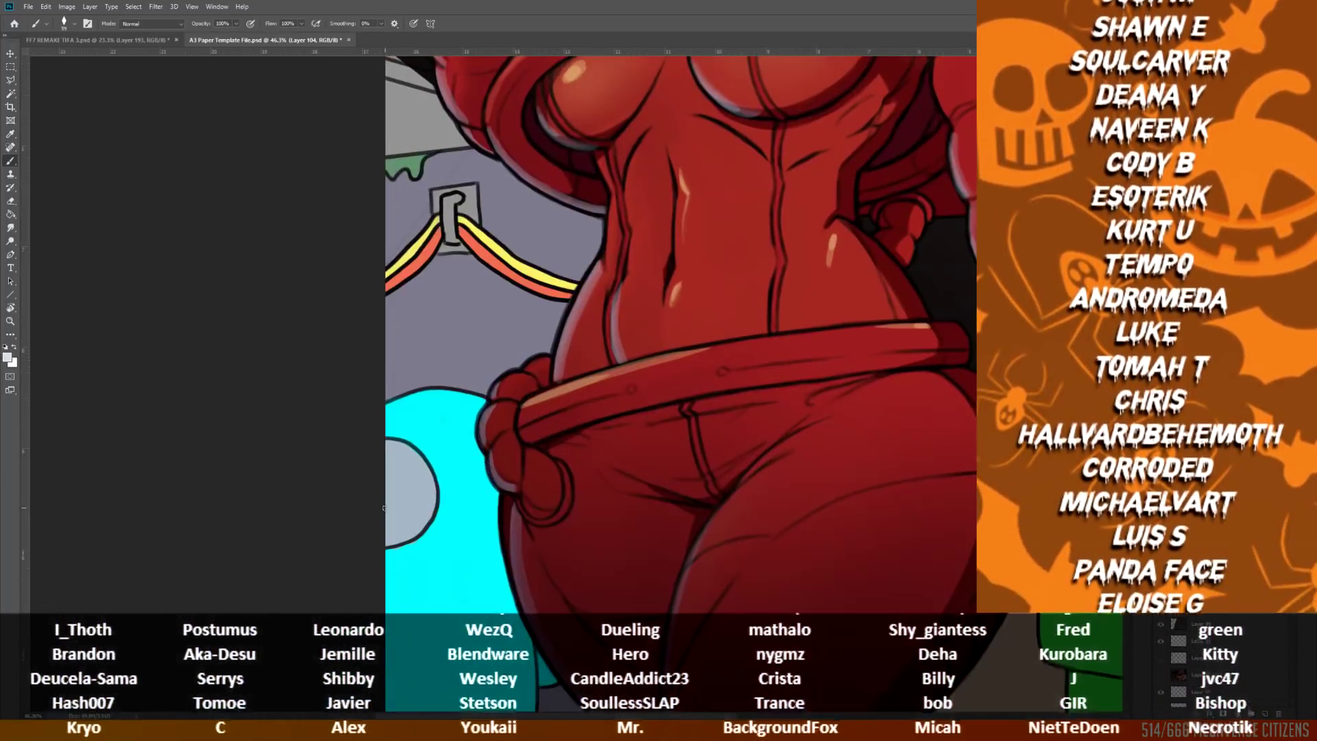
scroll(436, 470, down, 5)
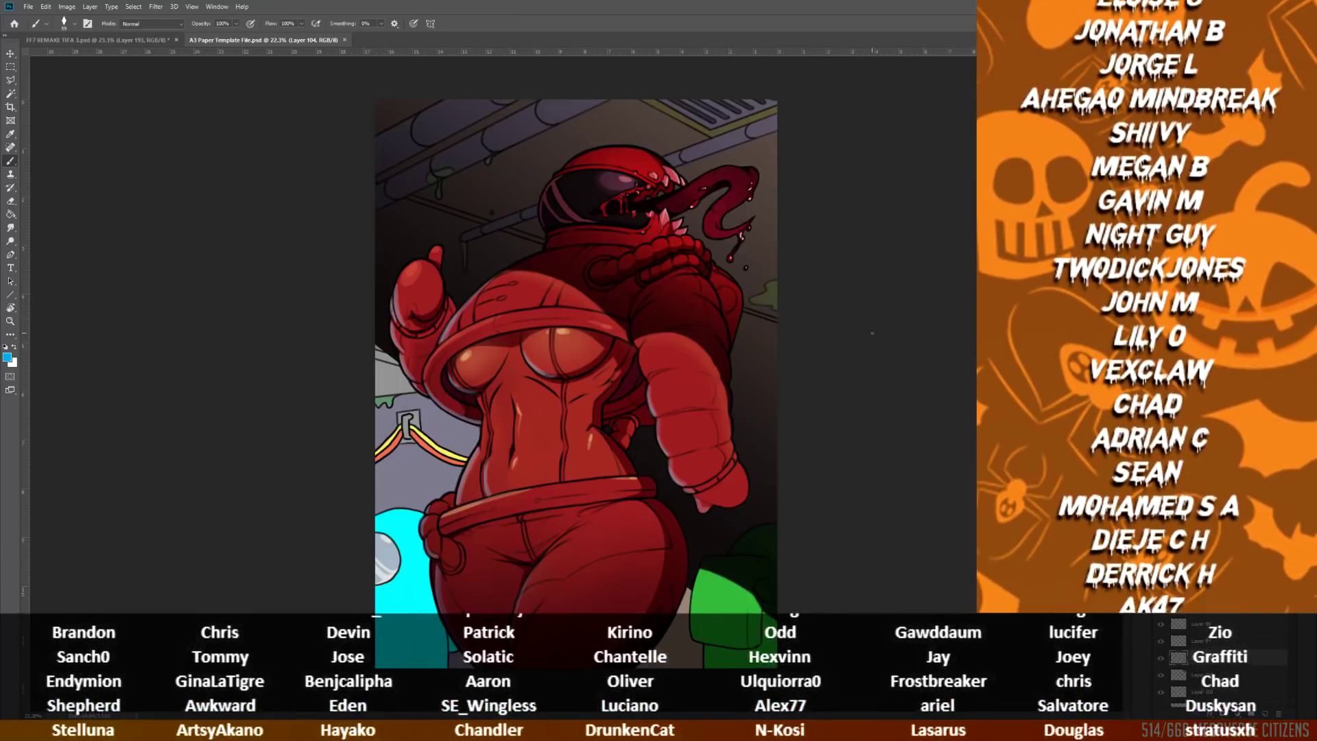
Step: Shade the cyan figure's body along the red character's thigh with a deeper blue
scroll(818, 293, down, 2)
scroll(818, 293, up, 3)
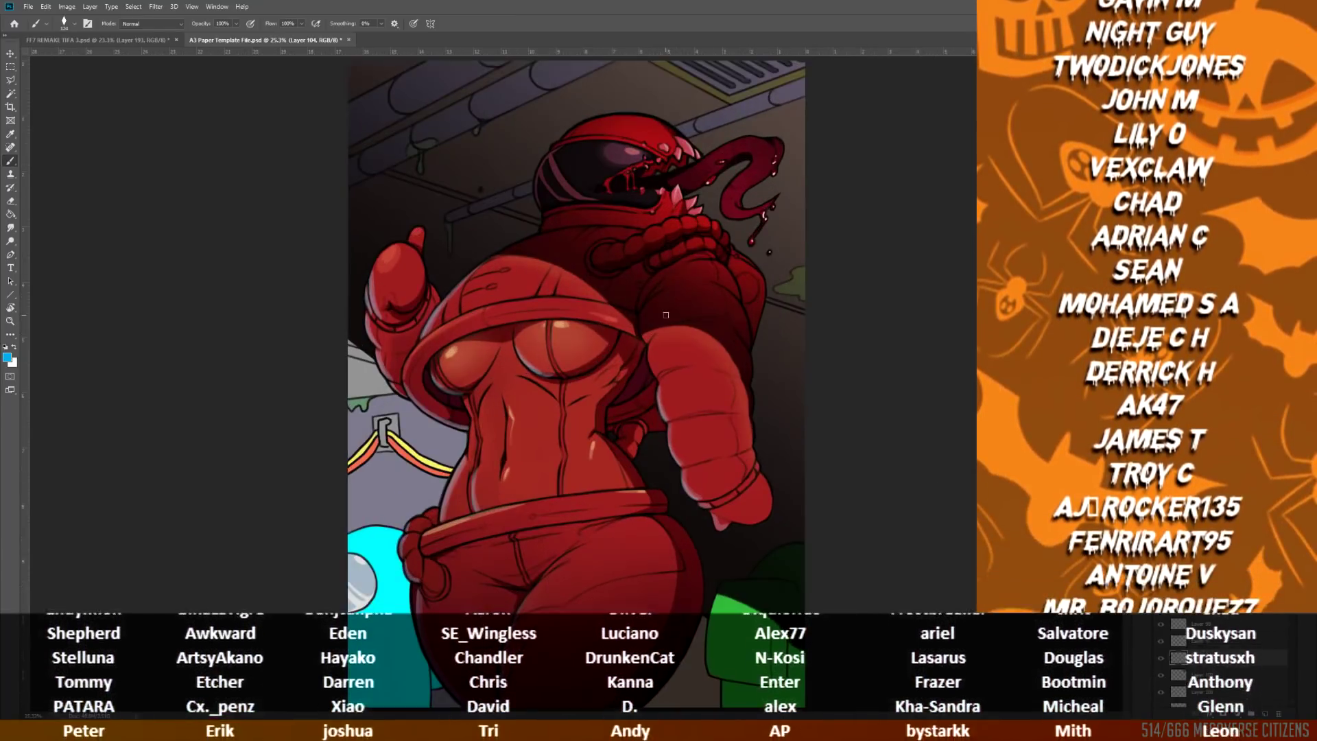
scroll(294, 527, up, 3)
drag(373, 381, 365, 557)
drag(382, 478, 411, 514)
Step: Resize the brush, add pale reflections to the cyan figure's visor, and shade the green figure's edge darker green
right_click(393, 298)
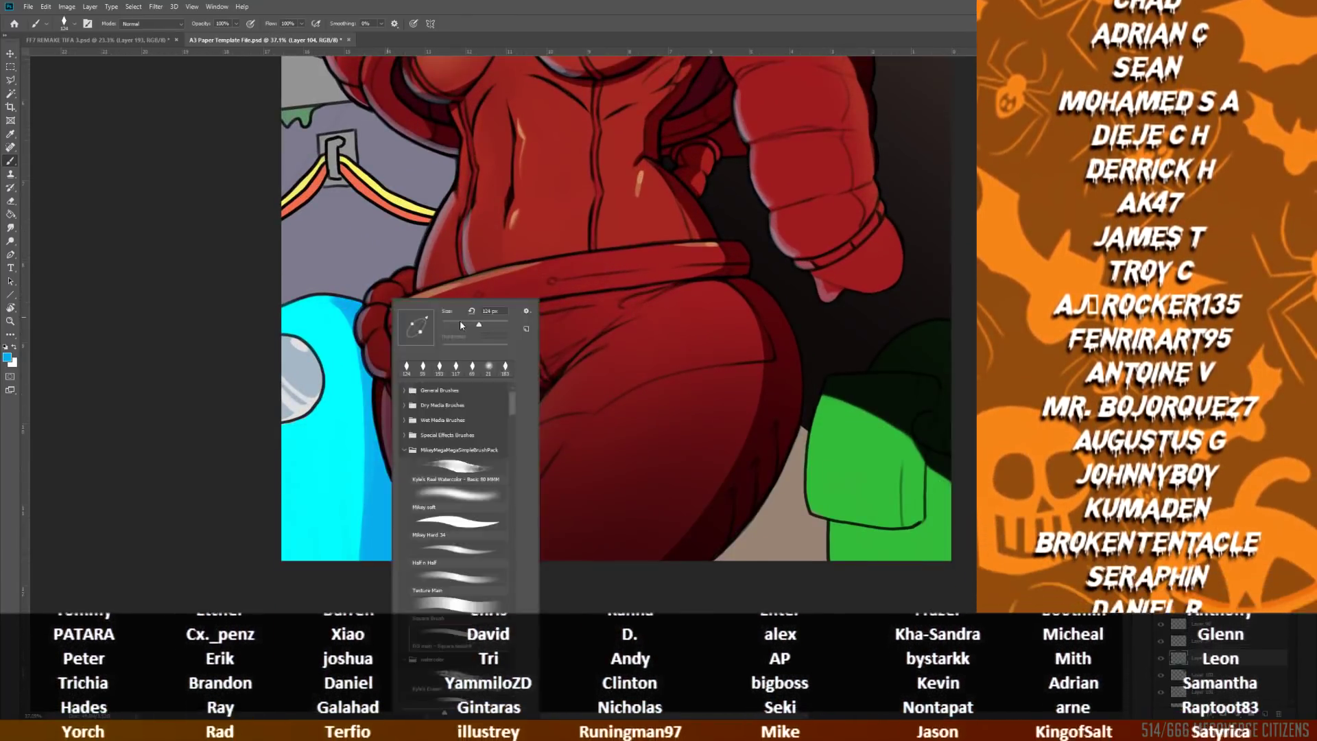
drag(325, 388, 283, 426)
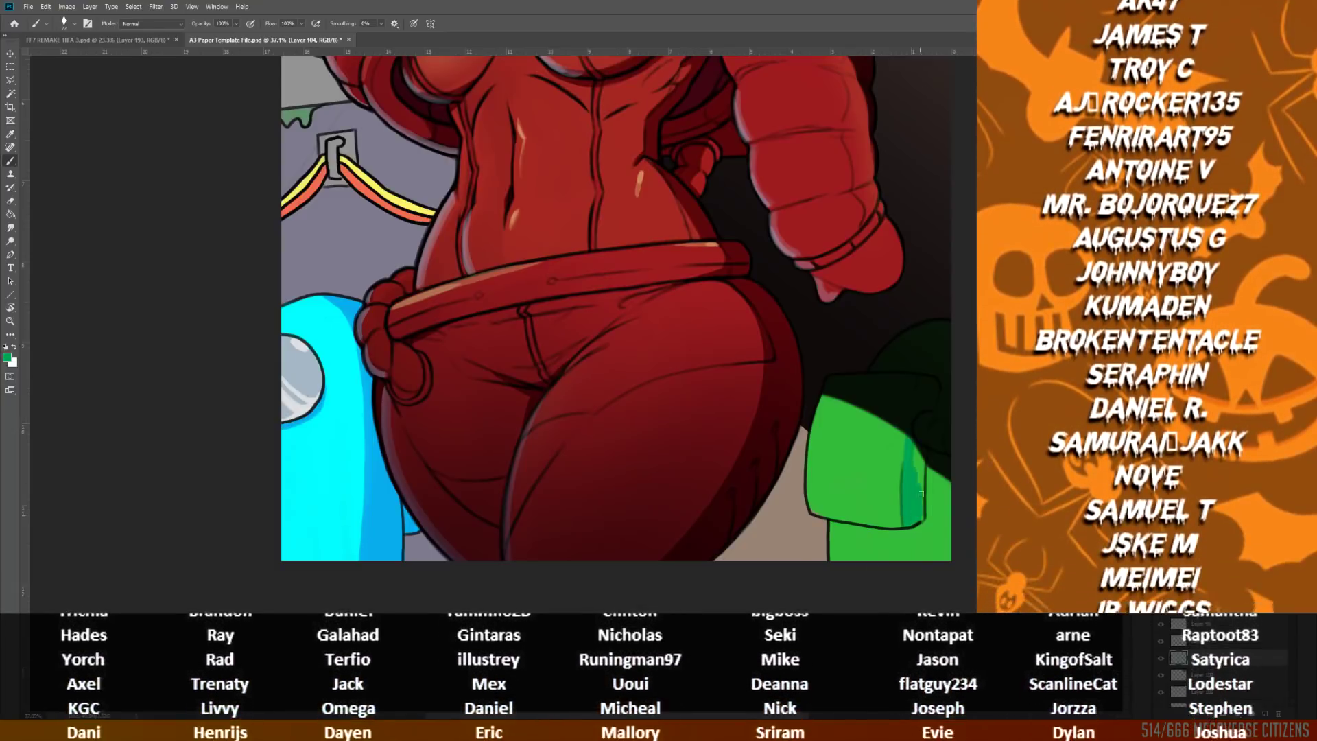
scroll(543, 604, down, 3)
scroll(578, 389, up, 1)
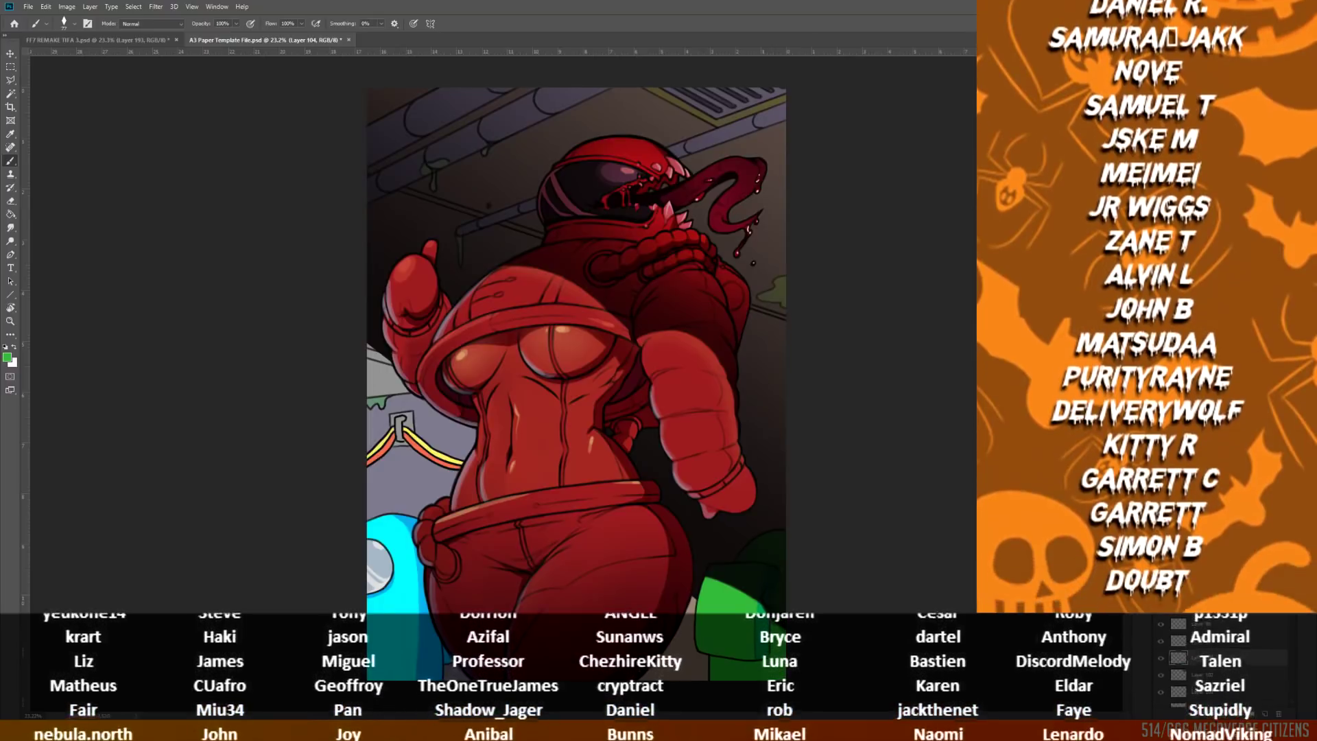
Step: Duplicate the background layers from Layer 89 copy downward and merge the duplicates into a single layer
click(156, 6)
mouse_move(206, 123)
click(306, 163)
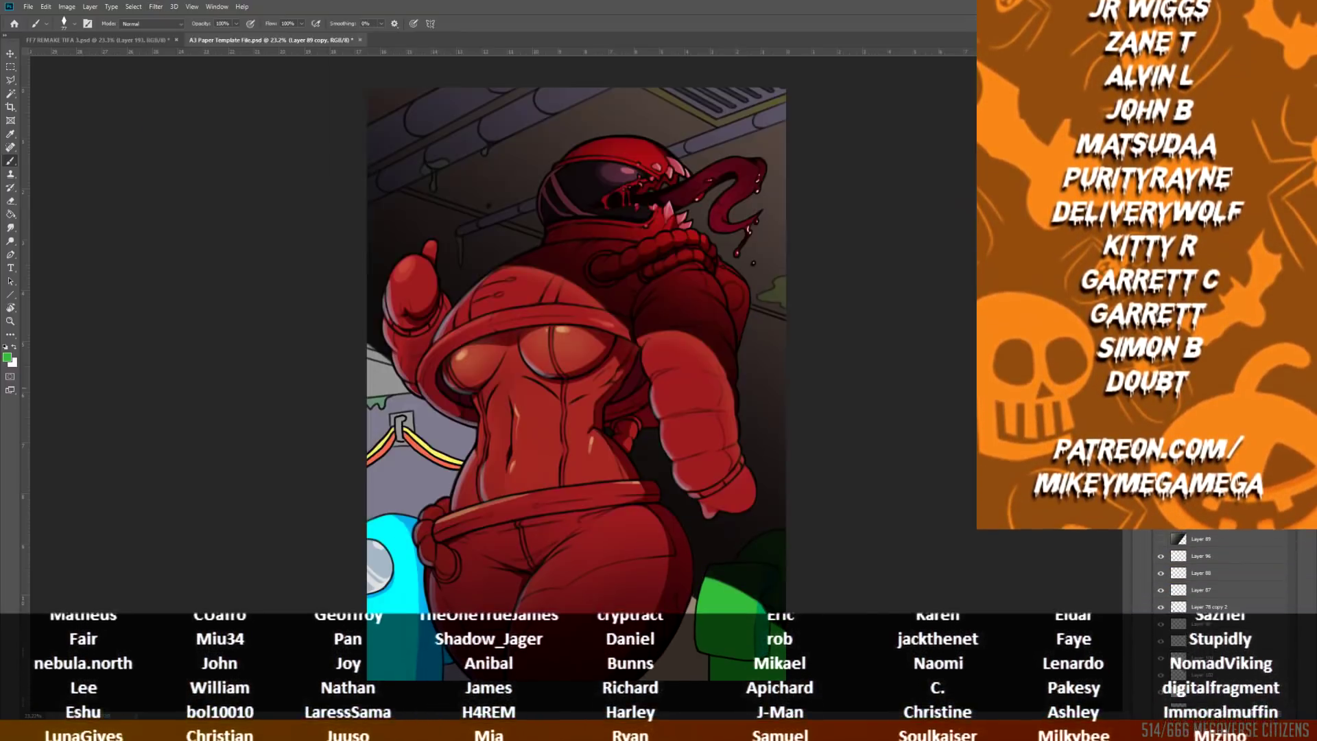
shift+click(1214, 537)
right_click(1215, 535)
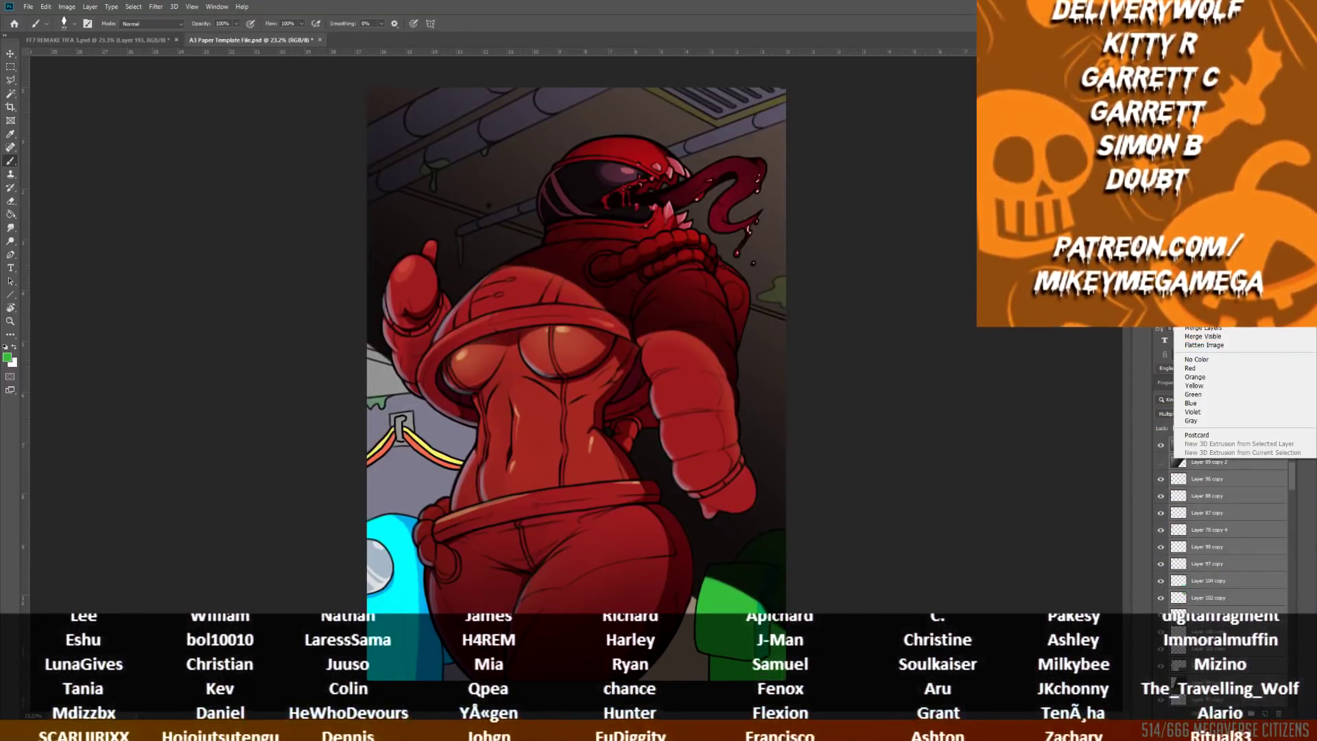
click(1203, 401)
Step: Flatten the merged background's contrast with Levels, raising the output black level to about 19 and lowering the output white level
click(66, 6)
mouse_move(82, 34)
click(198, 43)
drag(1037, 365, 1050, 370)
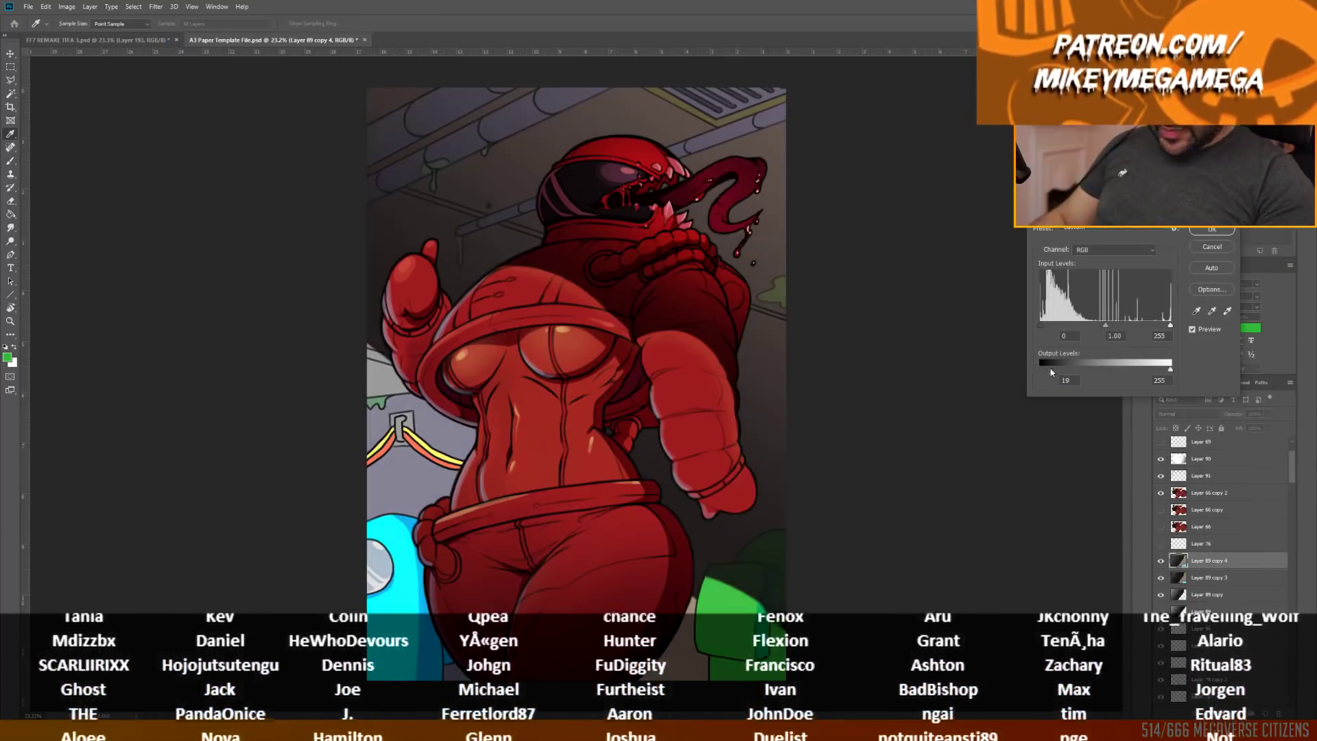
drag(1170, 365, 1158, 373)
key(Return)
Step: Reduce the saturation of the merged background with Hue/Saturation
click(67, 6)
click(195, 87)
drag(1057, 179, 1038, 178)
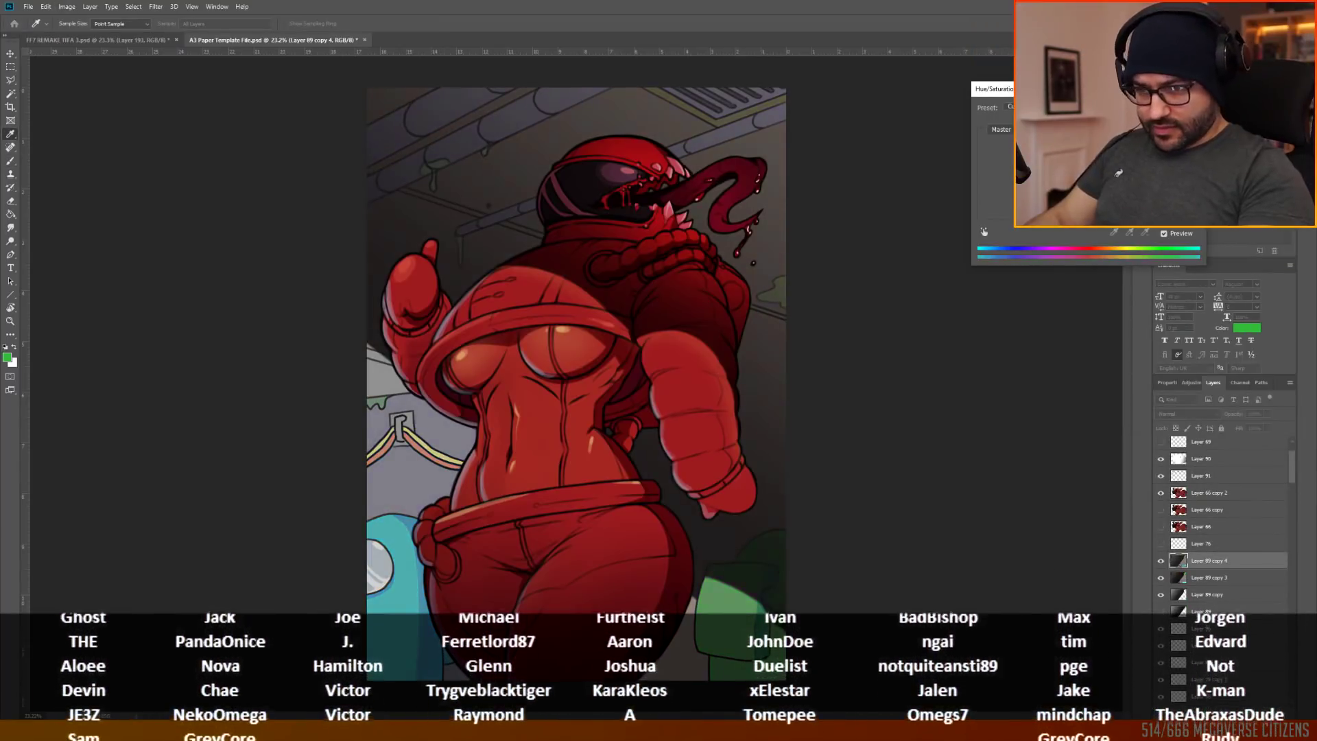
key(Return)
Step: Outline the hanging cables and their hook with the Lasso tool and copy that area onto its own layer
scroll(409, 433, up, 6)
key(l)
right_click(10, 82)
click(48, 81)
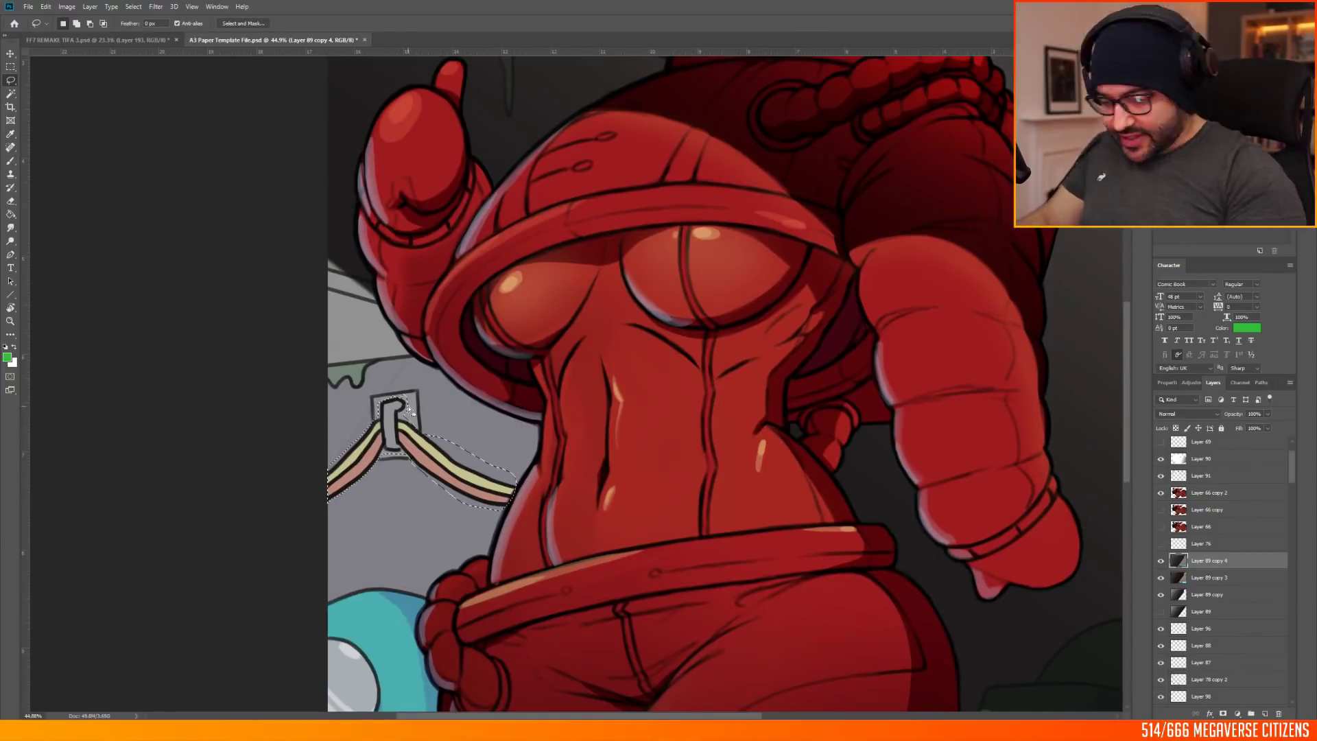
click(66, 7)
mouse_move(83, 34)
click(197, 42)
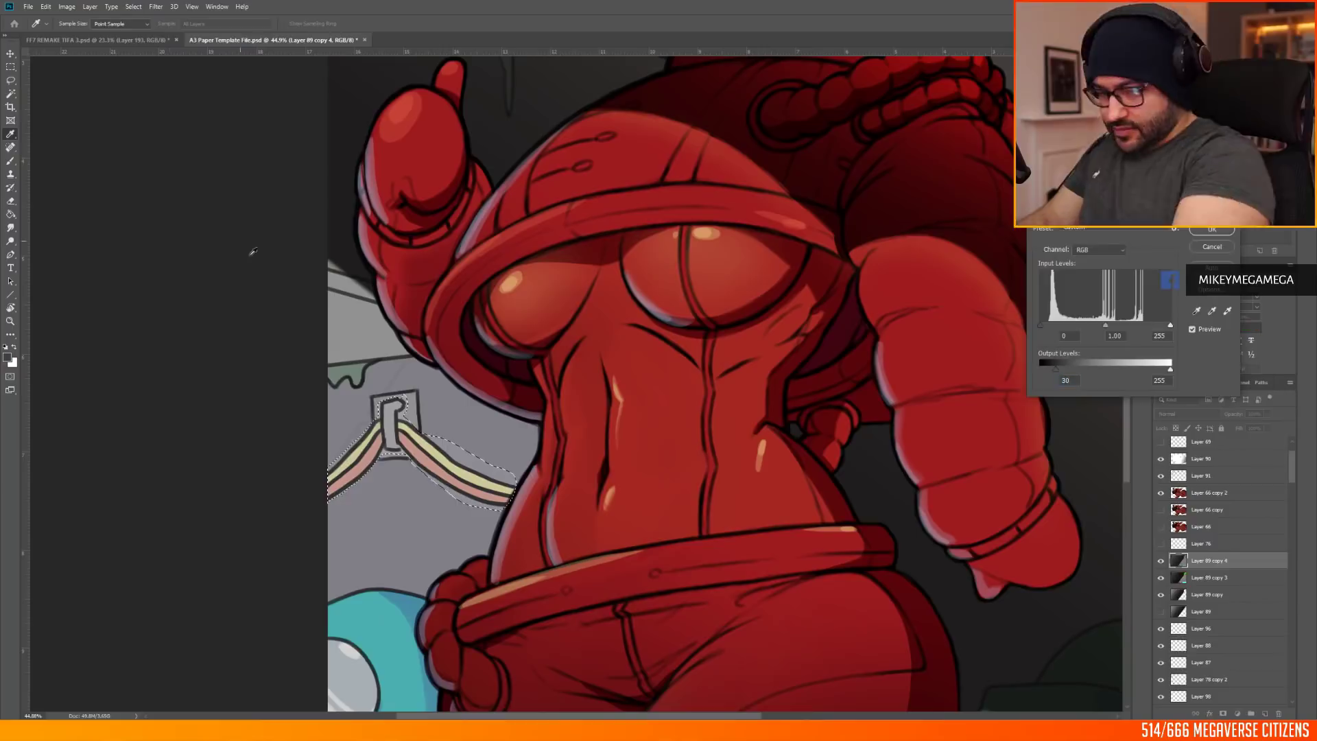
key(Return)
key(m)
key(ctrl+j)
Step: Lighten the copied cables and hook on Layer 105 with Levels
click(66, 6)
mouse_move(83, 33)
click(197, 42)
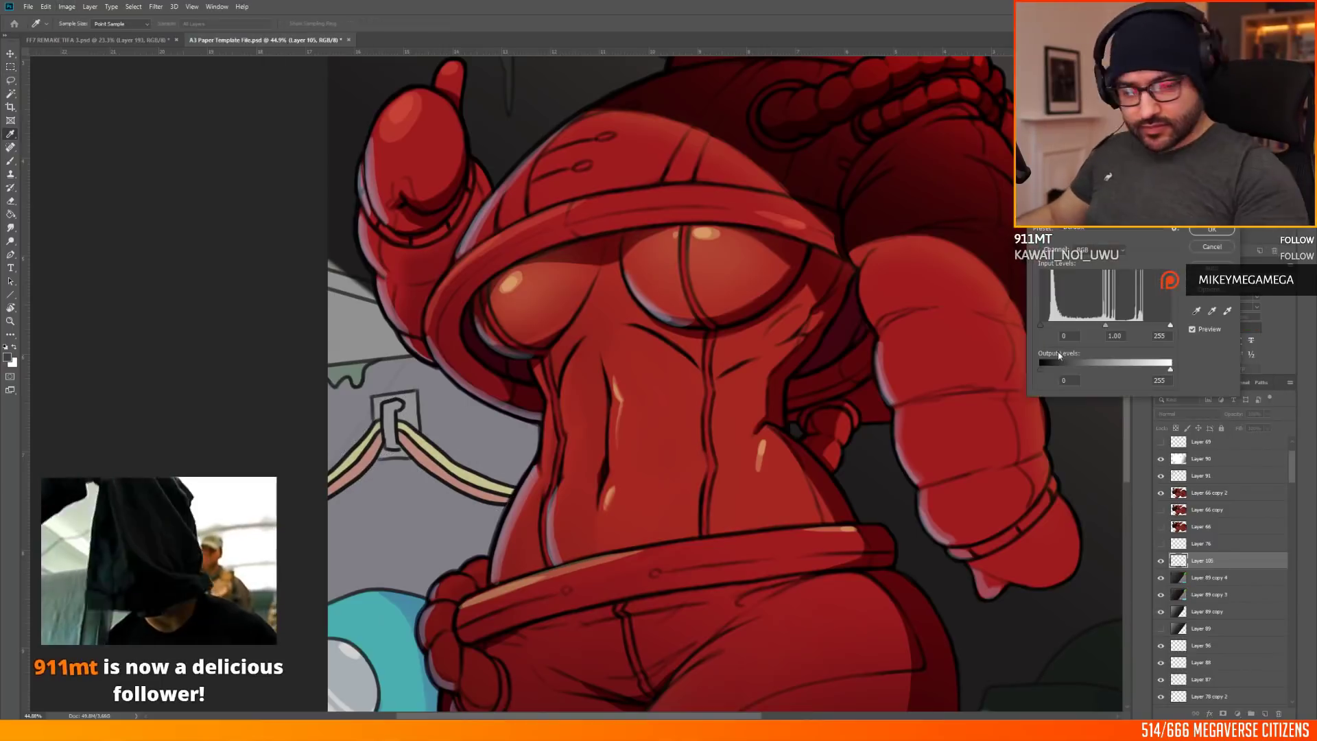
key(Escape)
key(e)
scroll(404, 419, down, 6)
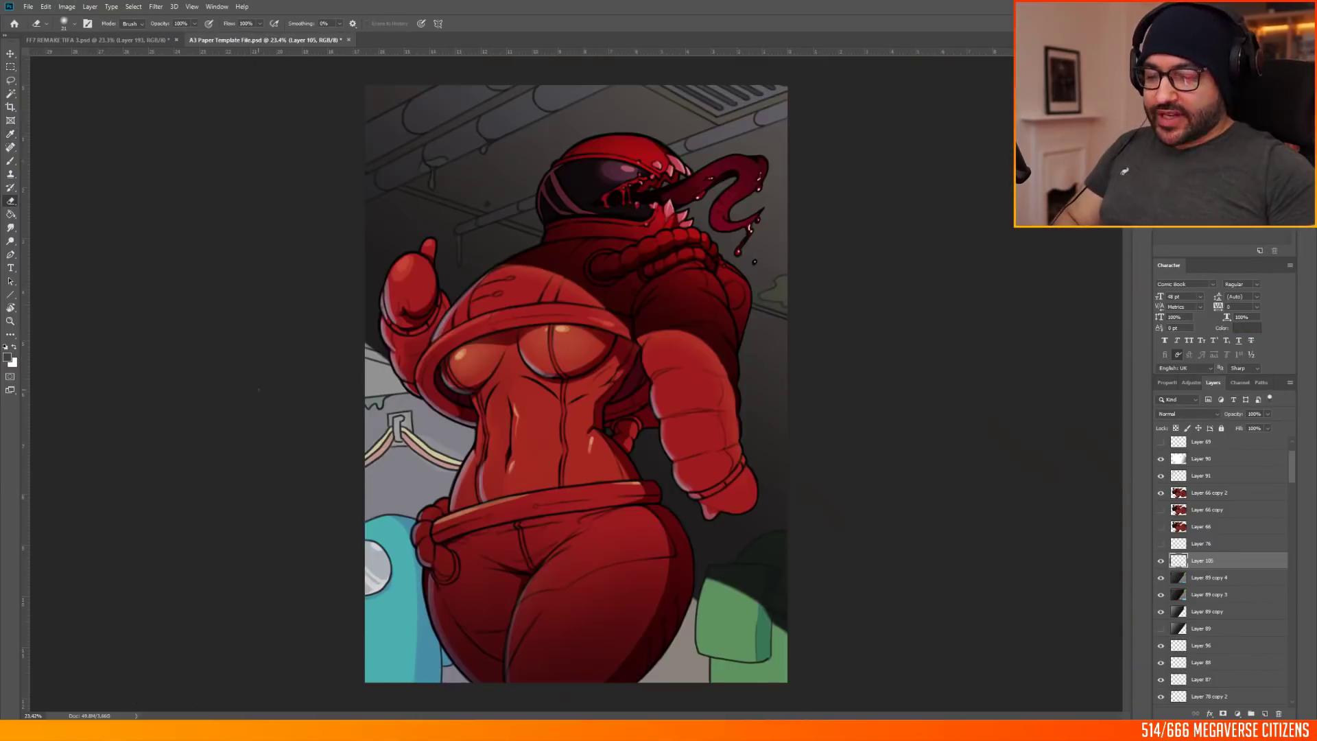
Step: Resize the Eraser and clean up the surplus around the copied cables and hook on Layer 105
scroll(485, 233, up, 5)
drag(412, 549, 361, 274)
right_click(359, 273)
click(423, 303)
click(344, 314)
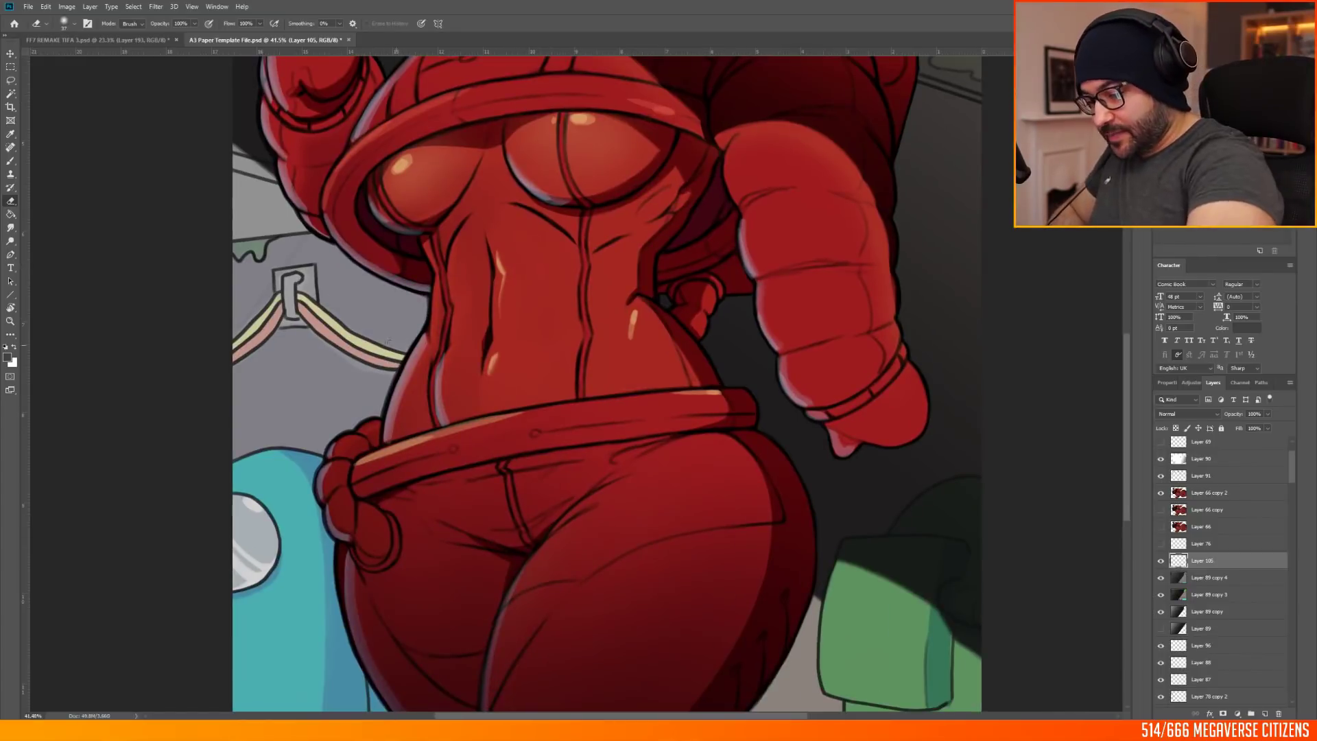
Step: Try a Layer 89 gradient copy above the merged background at a lower opacity, and hide it
scroll(359, 367, down, 6)
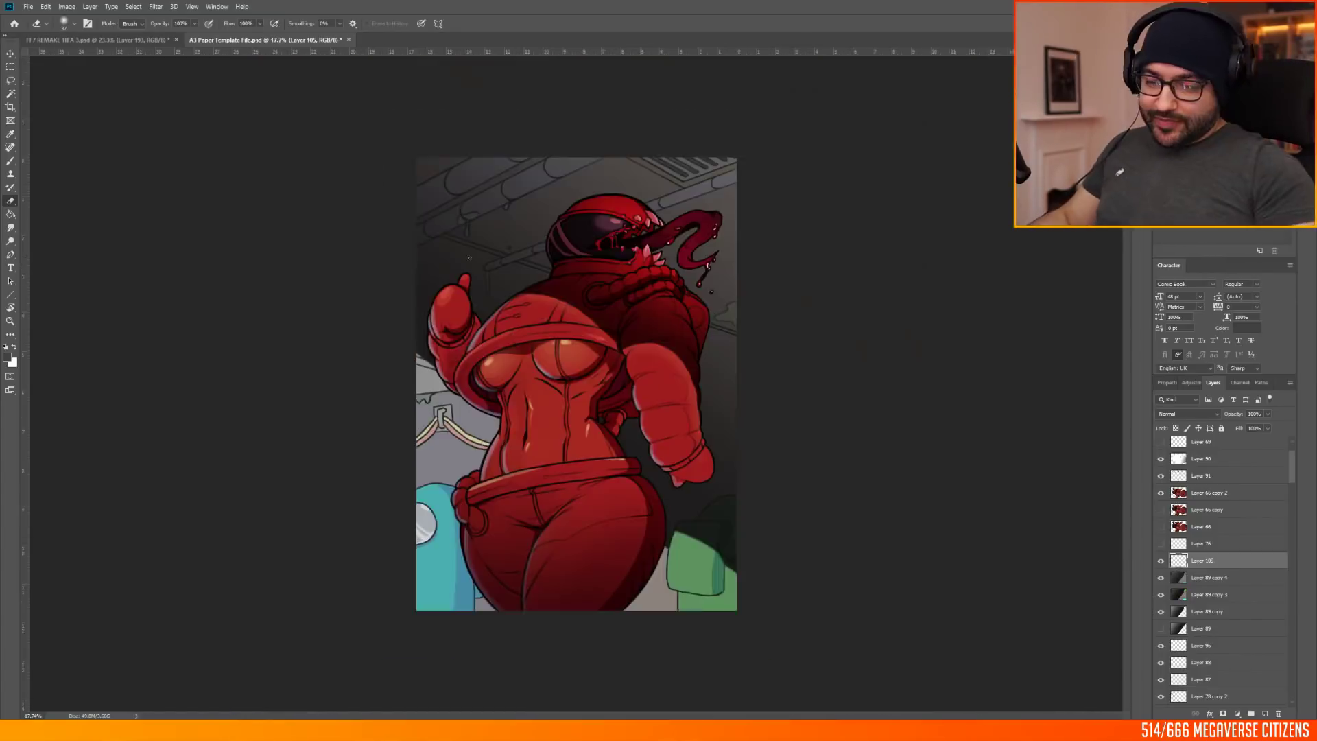
scroll(581, 401, up, 5)
scroll(517, 165, down, 4)
scroll(1213, 603, down, 5)
scroll(1213, 604, up, 3)
right_click(1208, 518)
click(1209, 113)
key(Return)
drag(1209, 518, 1209, 477)
click(1267, 414)
drag(1269, 427, 1230, 428)
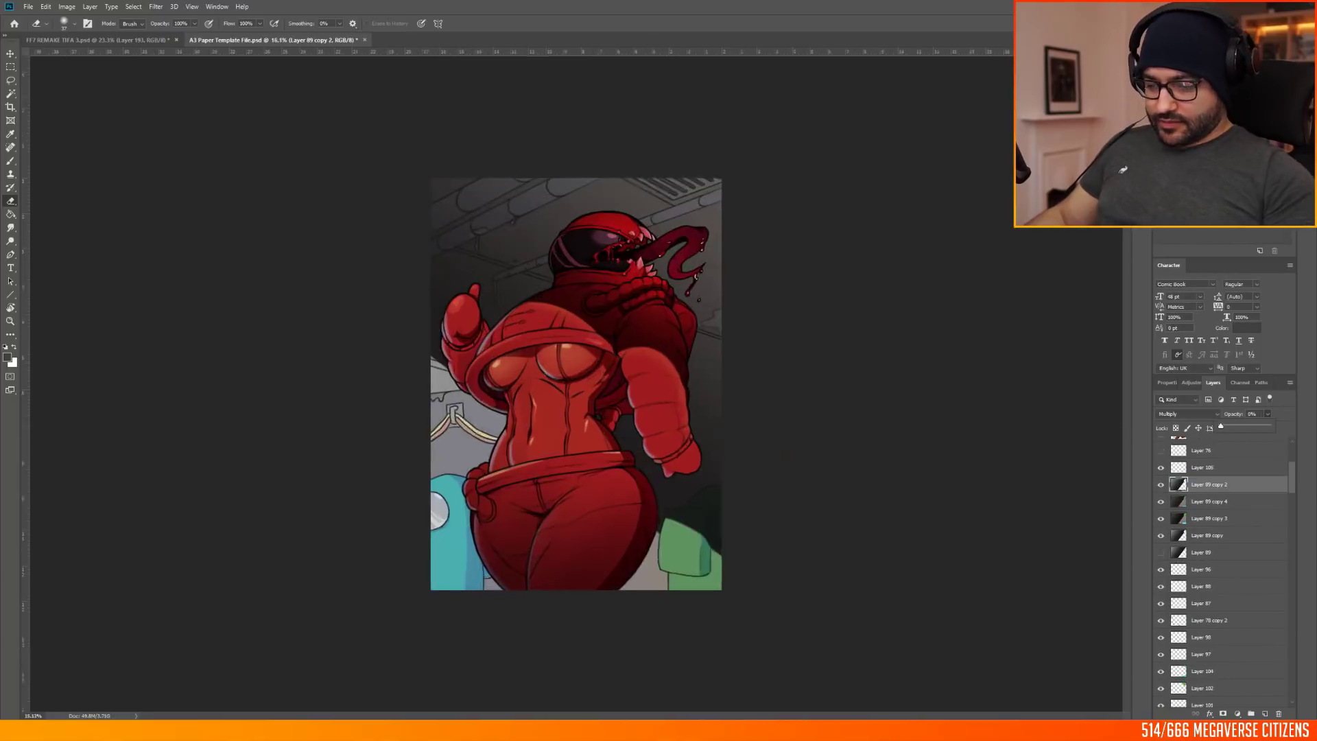
click(1161, 484)
Step: Fill a new layer above Layer 105 with tan and lower its opacity to 46%
click(1265, 713)
key(g)
click(749, 256)
drag(1220, 485, 1220, 459)
click(1268, 414)
drag(1269, 427, 1243, 427)
Step: Try other blend modes on the tan layer, set it to Overlay, and adjust its opacity
click(1190, 413)
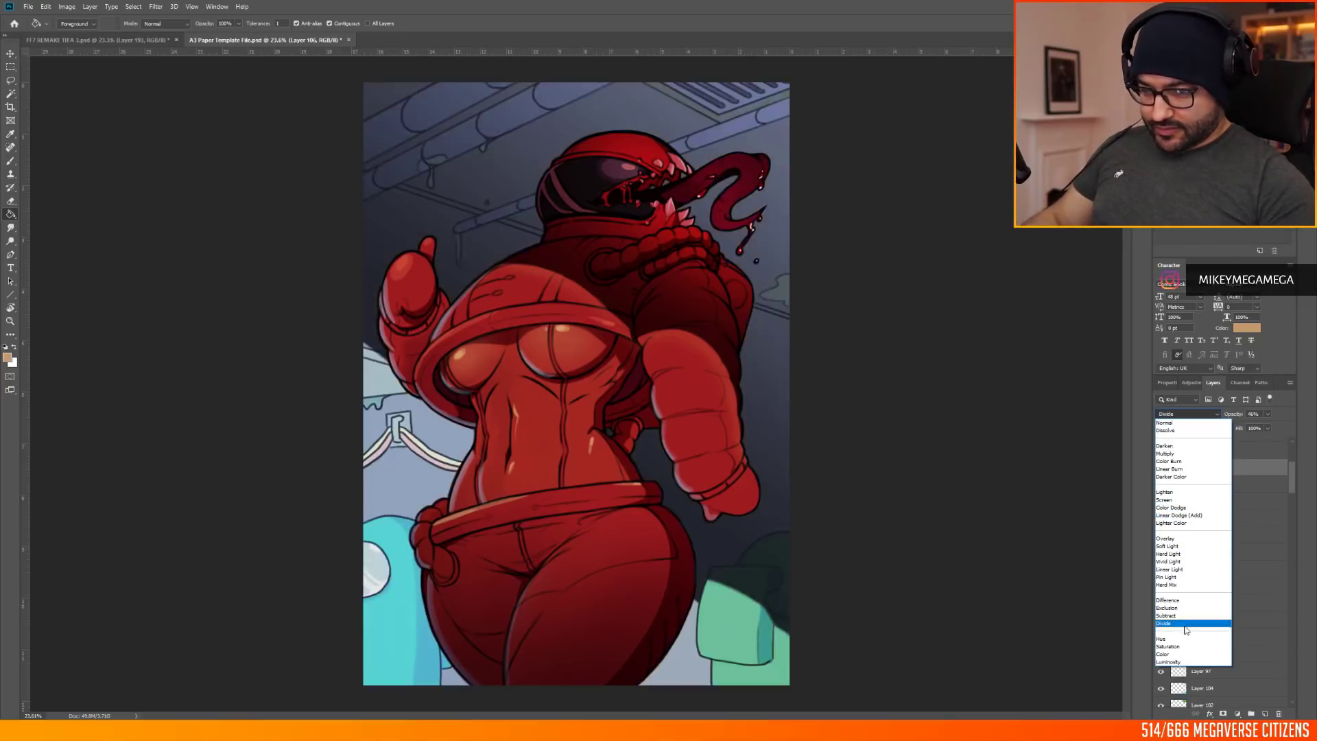
click(1172, 508)
drag(1269, 416, 1257, 428)
click(1188, 414)
click(1172, 538)
click(1268, 415)
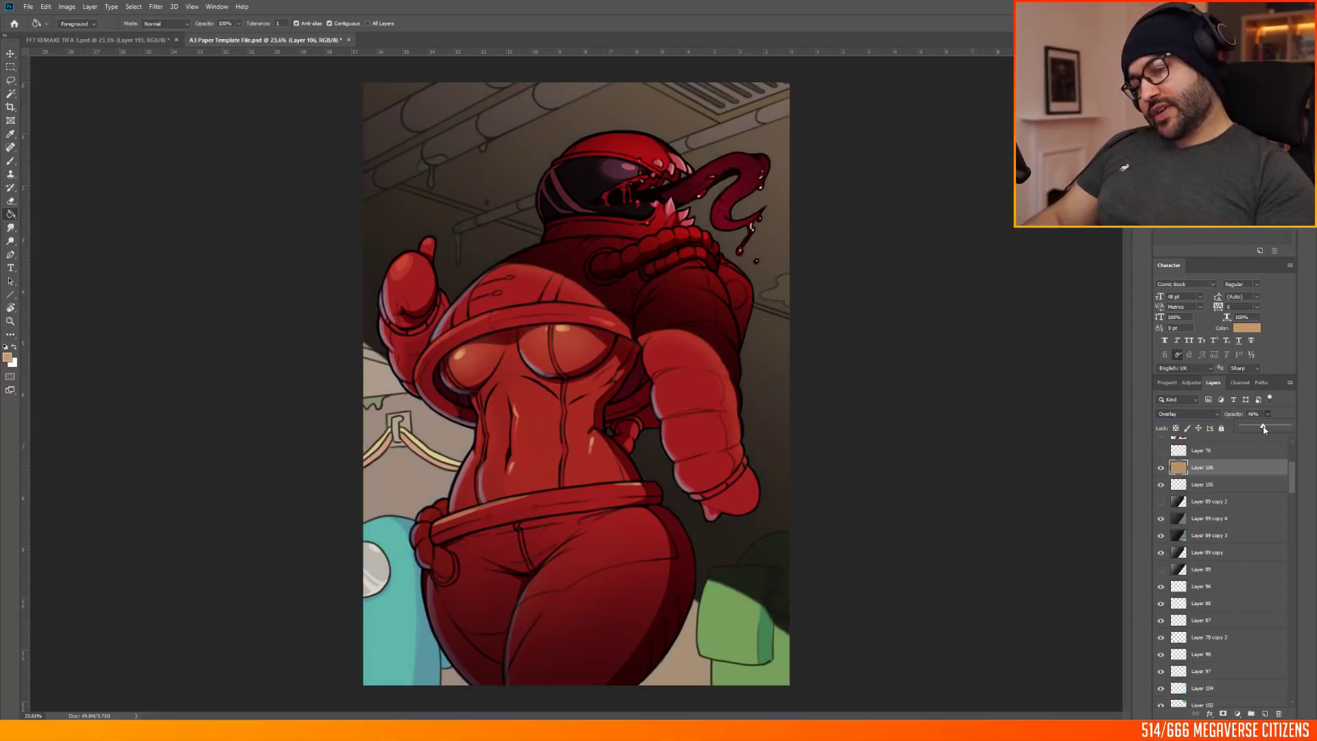
Step: Compare the artwork with and without the tan overlay, and save the document
click(1161, 468)
click(1160, 468)
key(m)
scroll(547, 103, up, 2)
scroll(555, 205, down, 4)
scroll(556, 206, up, 4)
key(ctrl+s)
scroll(565, 287, down, 4)
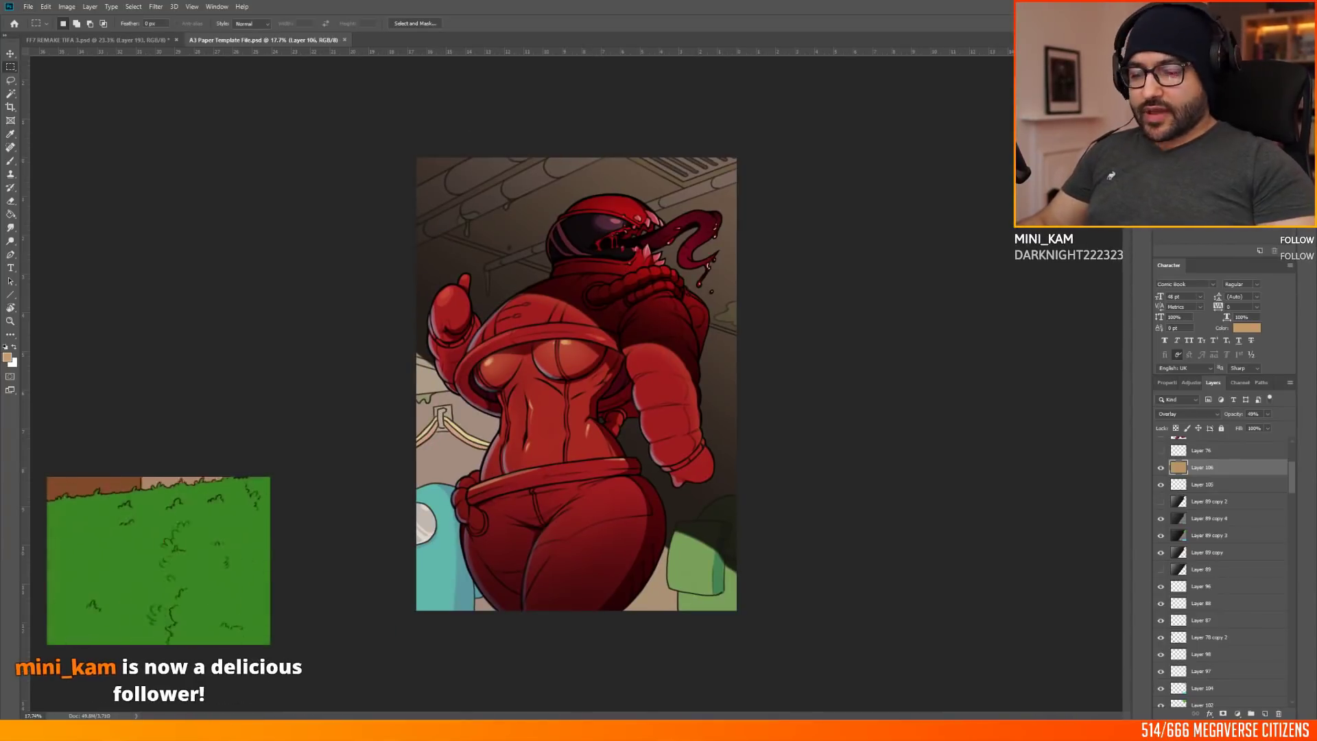
scroll(576, 383, up, 1)
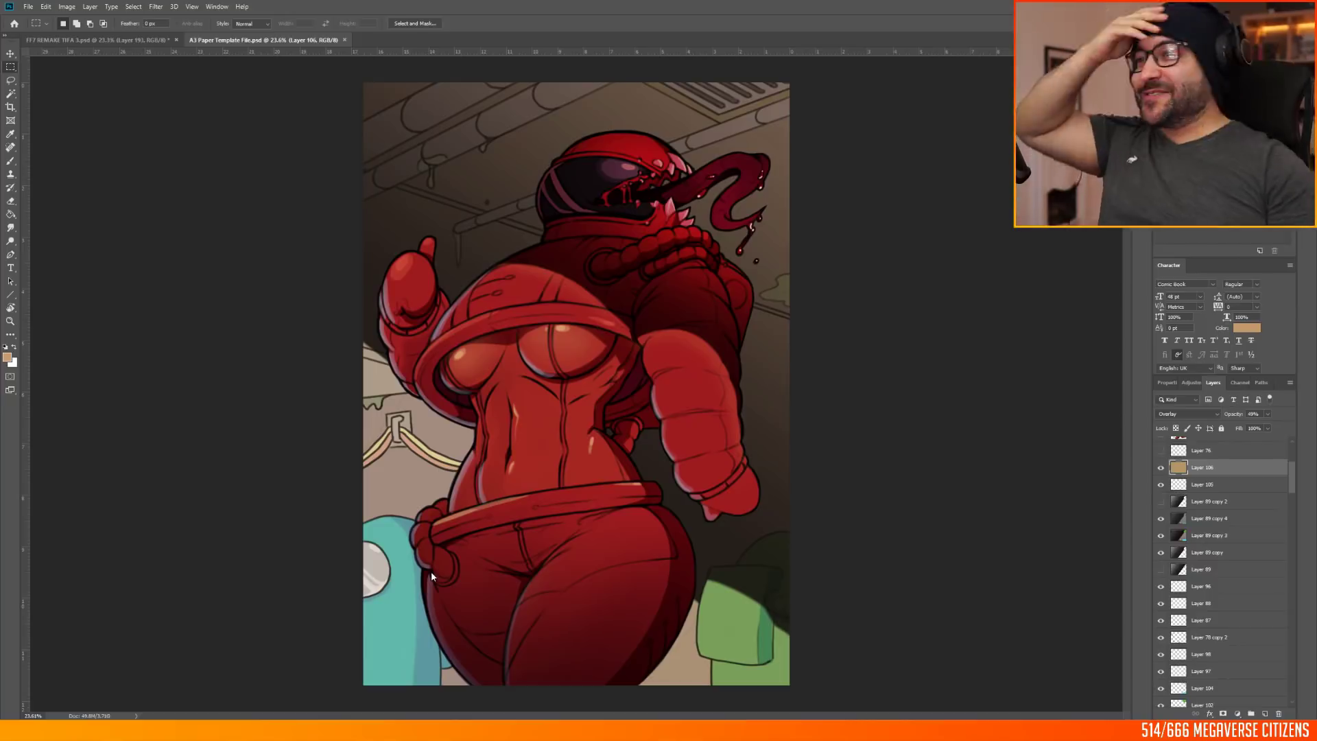
Step: Lower the opacity of the Layer 66 copy 2 figure layer, with Layer 66 copy shown beneath it
scroll(1169, 565, up, 3)
click(1207, 547)
click(1267, 414)
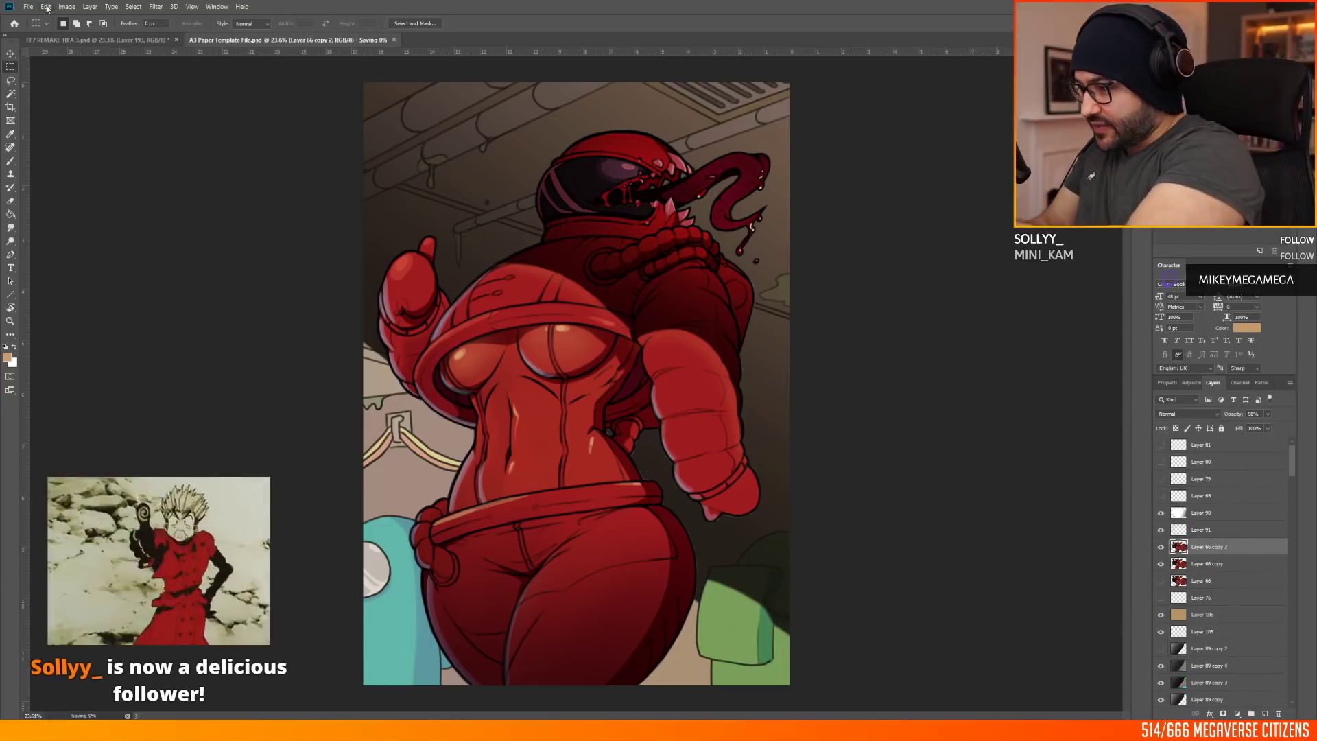
Step: Export the illustration
click(28, 7)
mouse_move(48, 146)
click(196, 188)
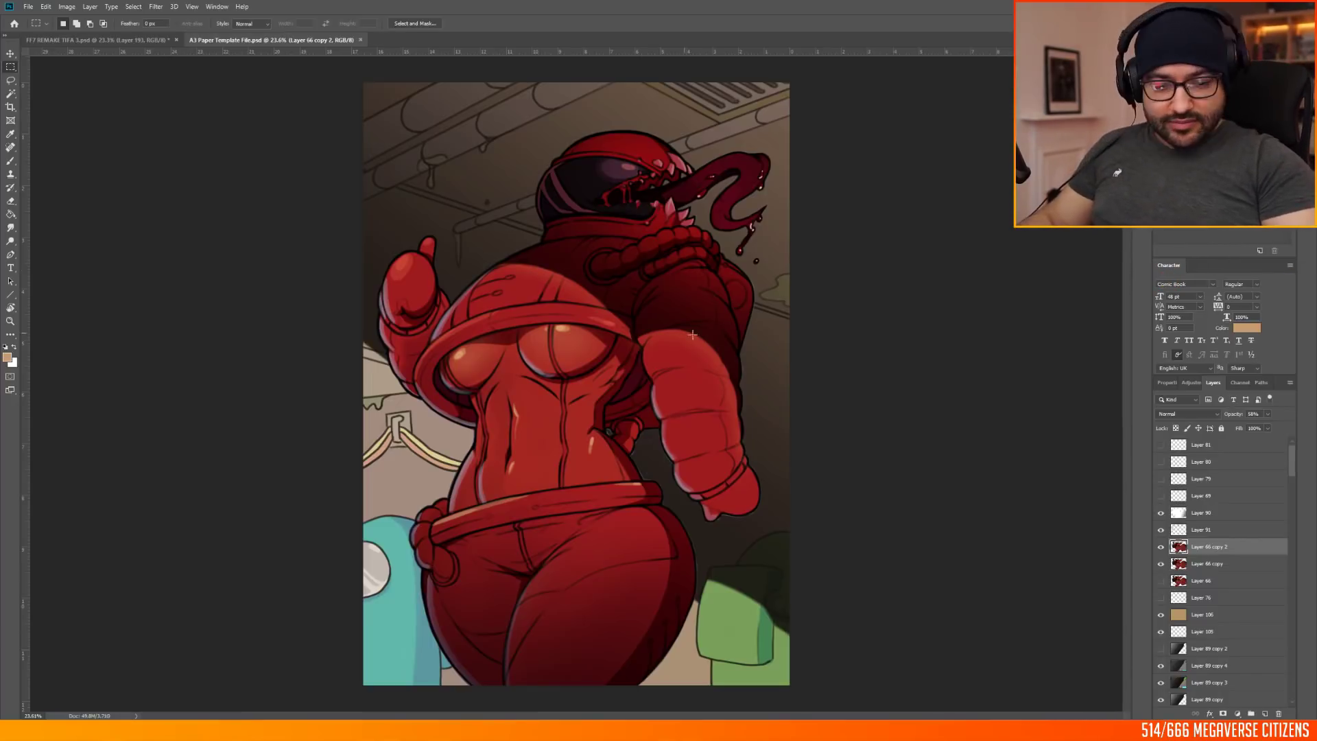
Step: On Layer 91, choose a near-black foreground colour and the Mikey Hard 34 brush
click(1201, 530)
scroll(725, 616, up, 7)
click(7, 357)
click(1074, 254)
click(1046, 324)
key(Return)
key(b)
right_click(591, 261)
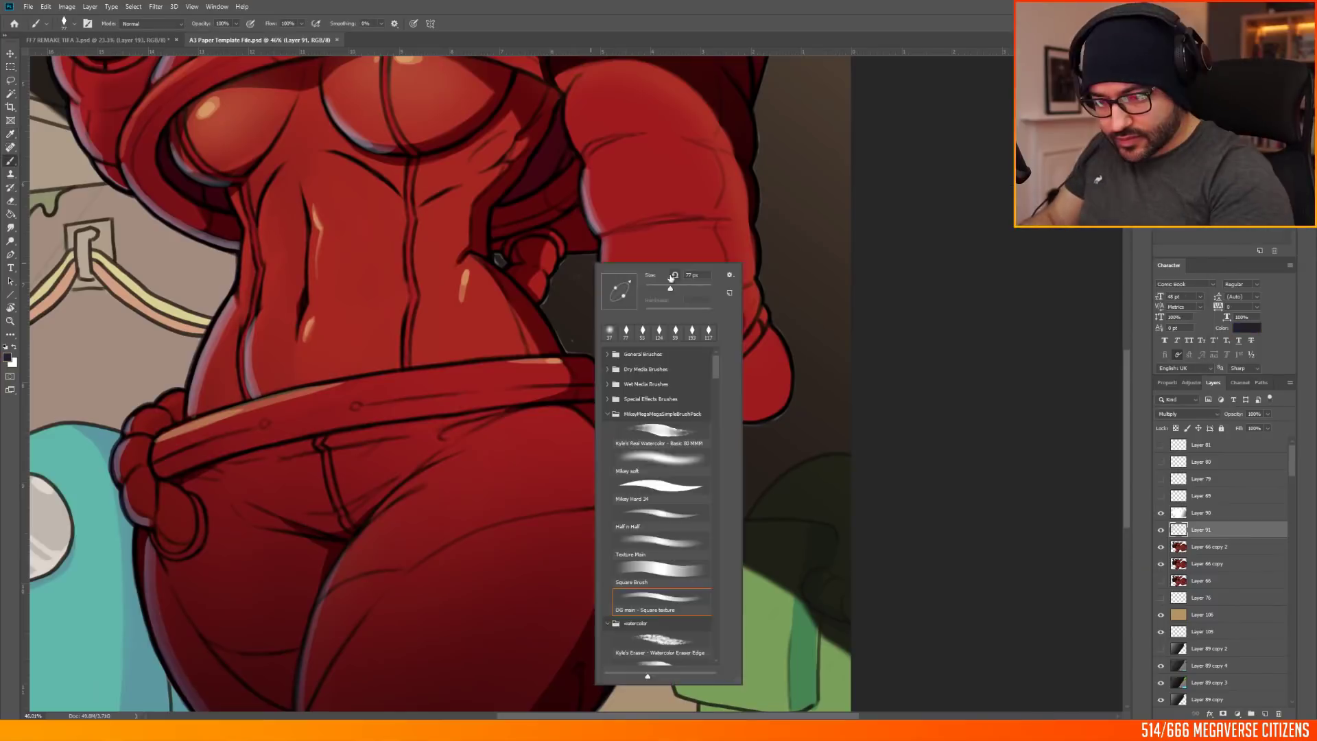
double_click(660, 489)
Step: Paint near-black touch-ups on Layer 91 around the knot behind the waist and along the hip's outer edge
click(1209, 546)
click(1207, 564)
click(1201, 530)
drag(496, 255, 500, 266)
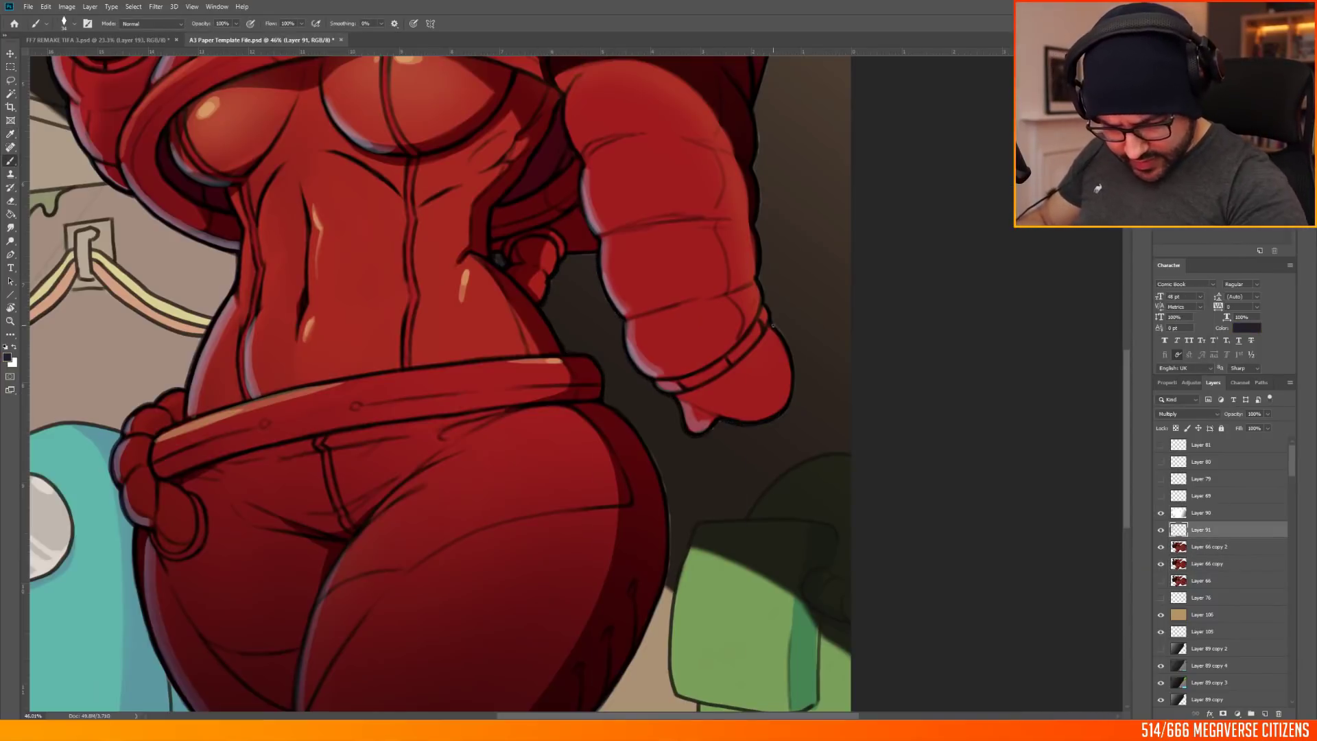
scroll(532, 314, down, 2)
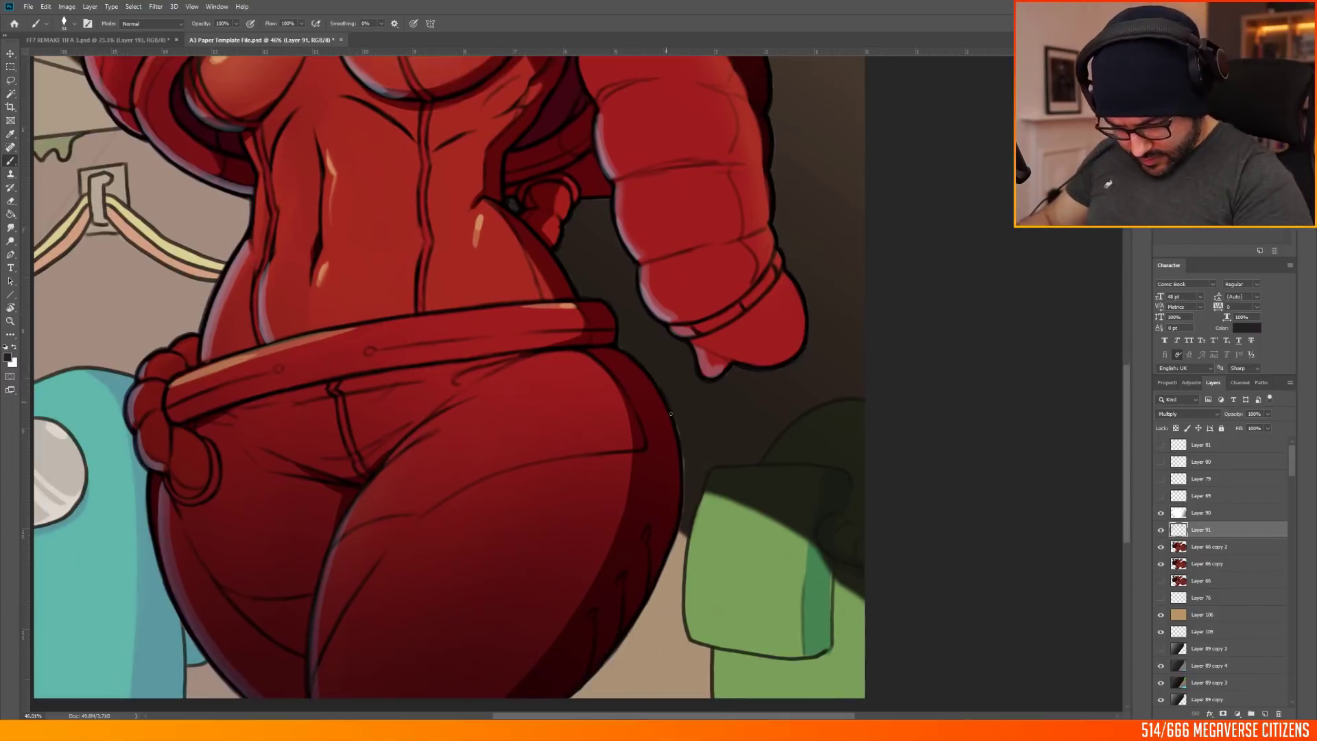
scroll(689, 476, down, 4)
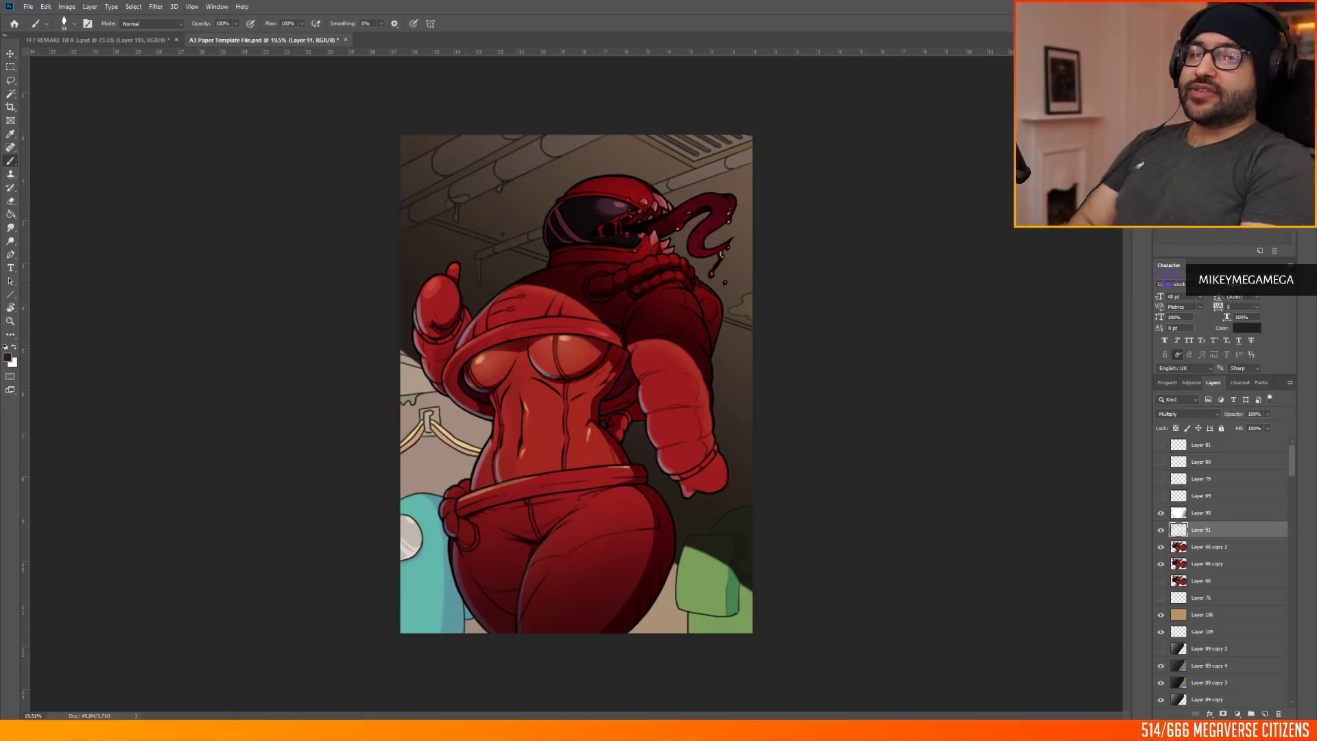
Step: Check the whole illustration at different zoom levels and save the retouched outlines
scroll(572, 374, down, 4)
scroll(570, 367, up, 5)
scroll(572, 384, down, 5)
scroll(572, 385, up, 5)
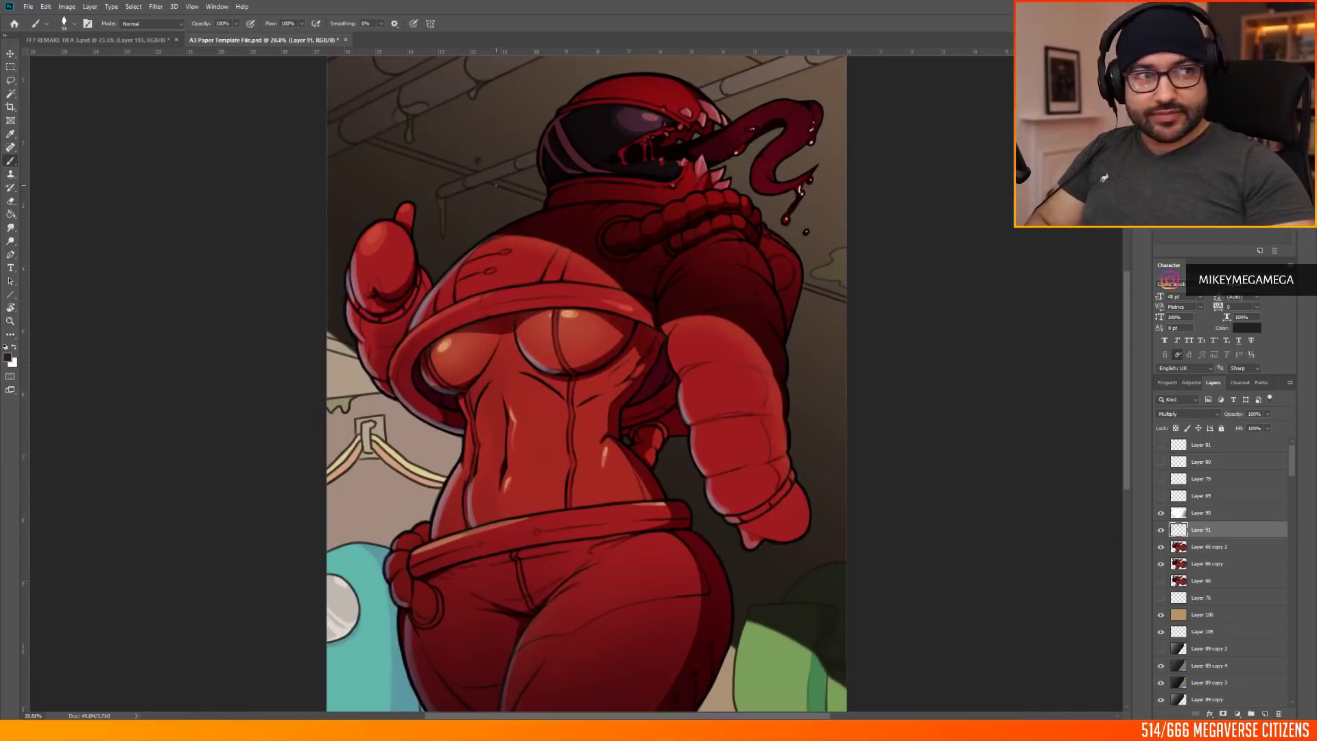
key(ctrl+s)
scroll(577, 343, down, 4)
scroll(577, 343, up, 5)
scroll(576, 343, down, 5)
scroll(576, 343, up, 4)
scroll(576, 308, down, 3)
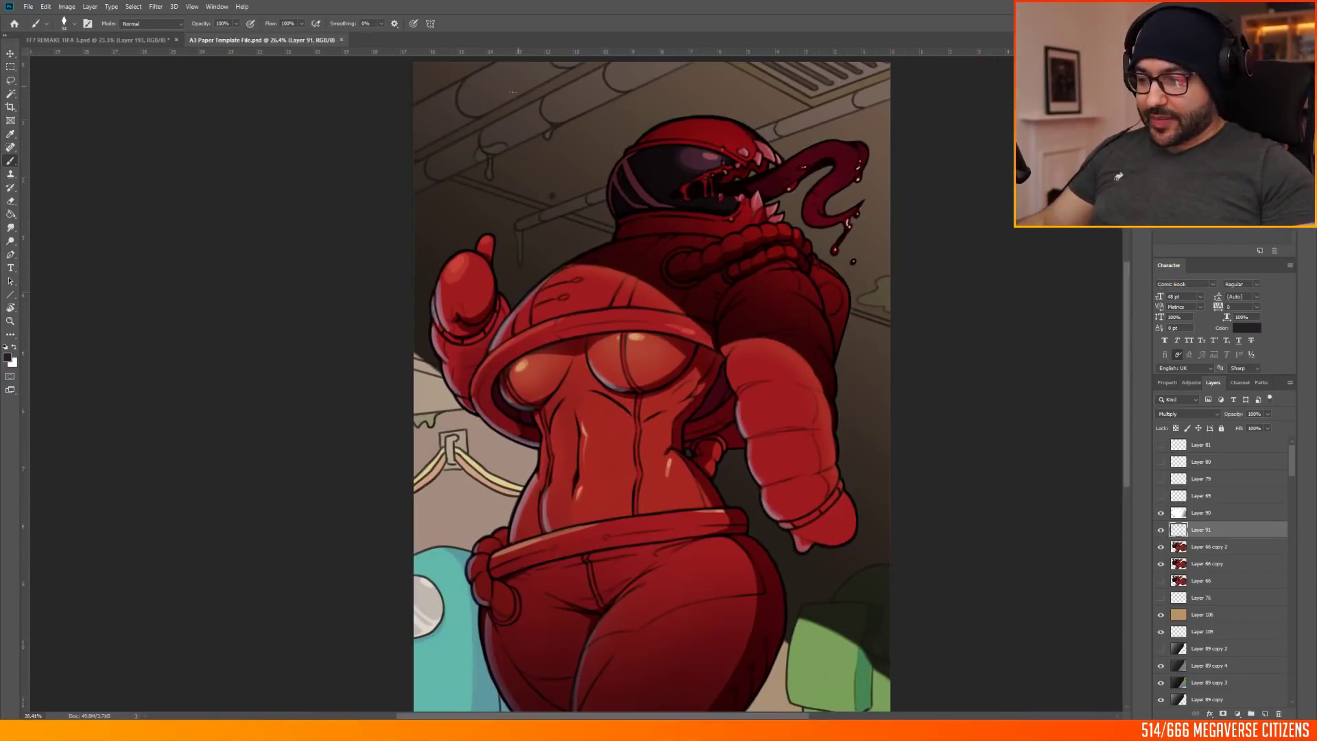